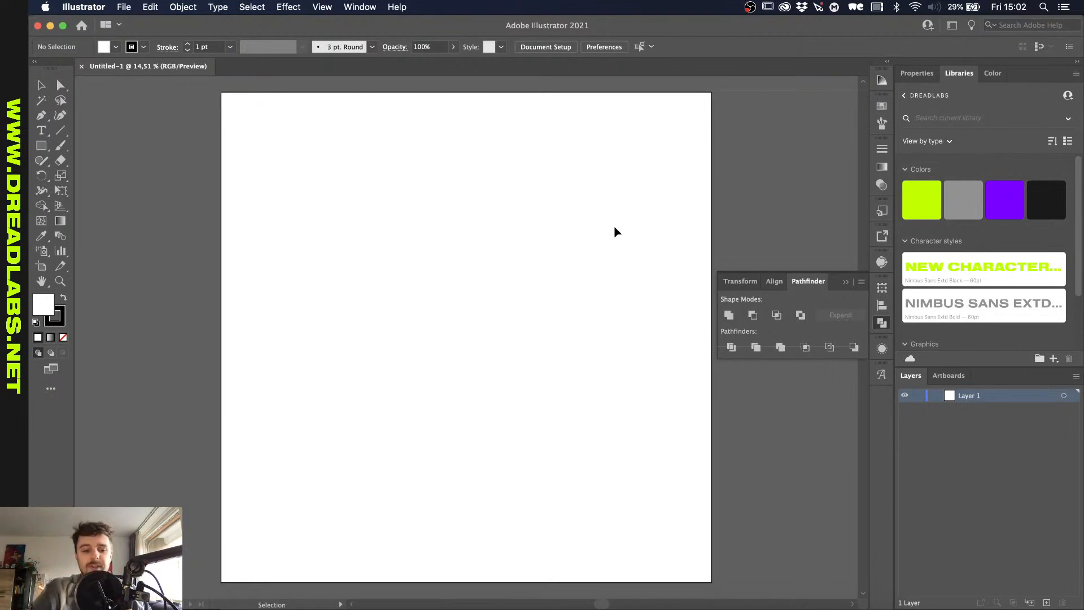
key(v)
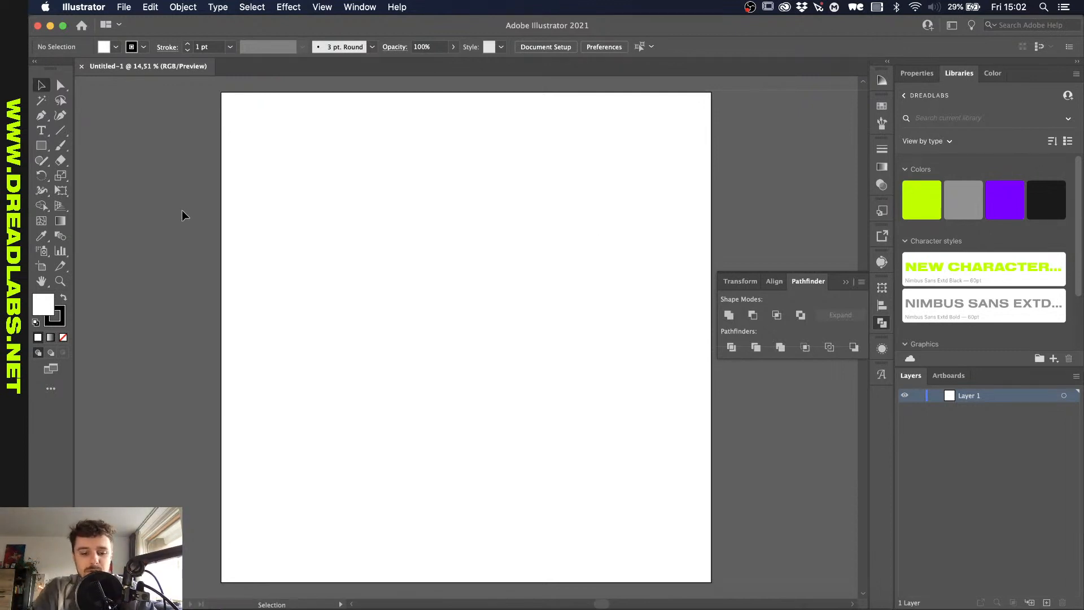
scroll(332, 177, down, 3)
scroll(332, 176, up, 2)
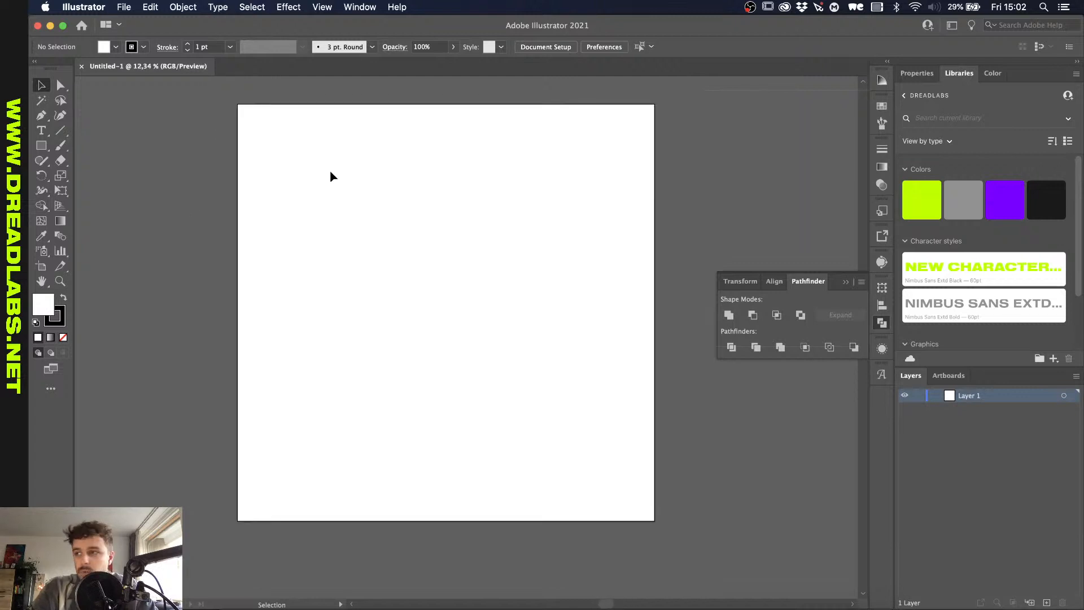
scroll(258, 206, up, 2)
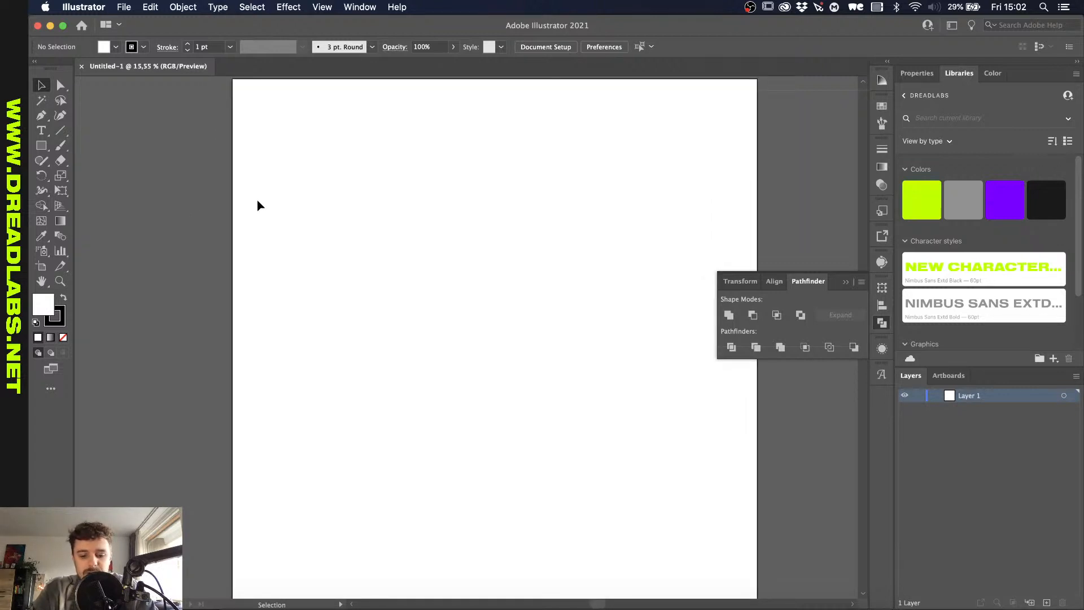
scroll(259, 205, down, 3)
scroll(259, 205, up, 1)
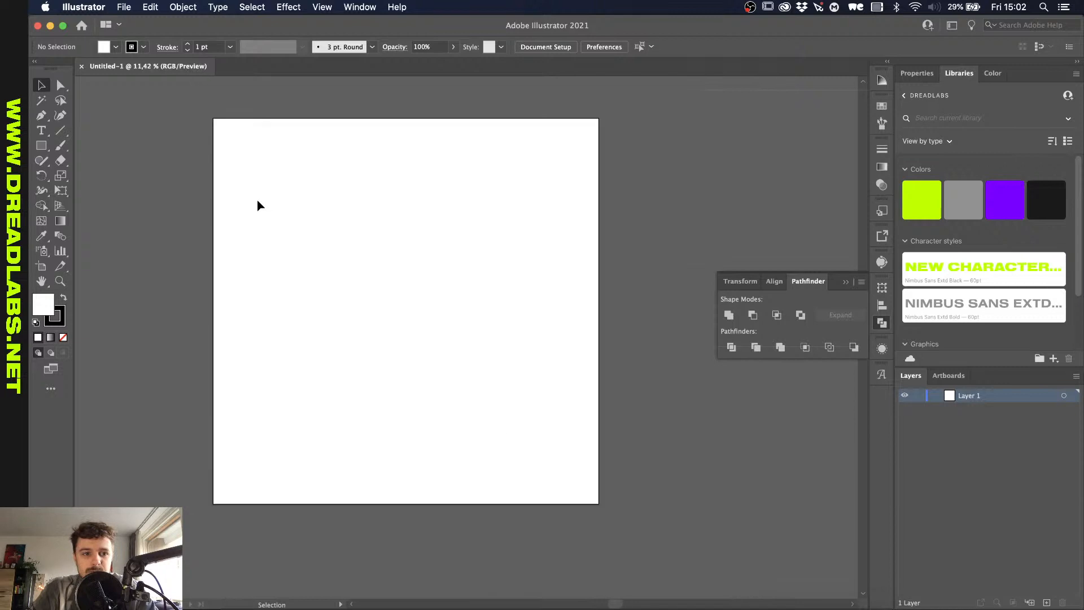
scroll(257, 199, down, 1)
scroll(693, 245, up, 2)
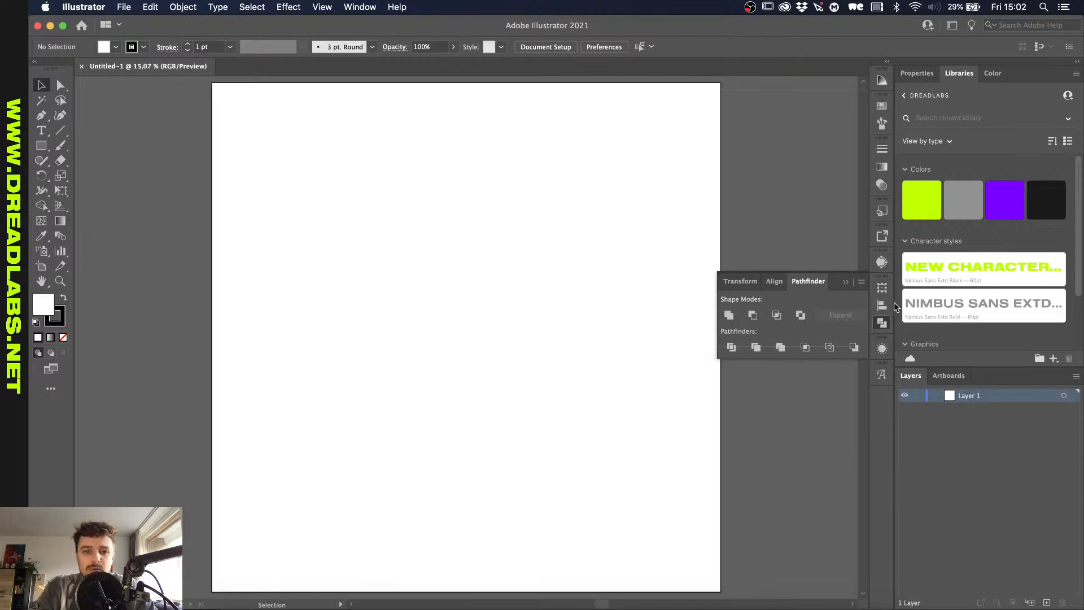
Step: Draw an ellipse about 1563 × 811 px and duplicate it diagonally so the two ellipses overlap
click(846, 281)
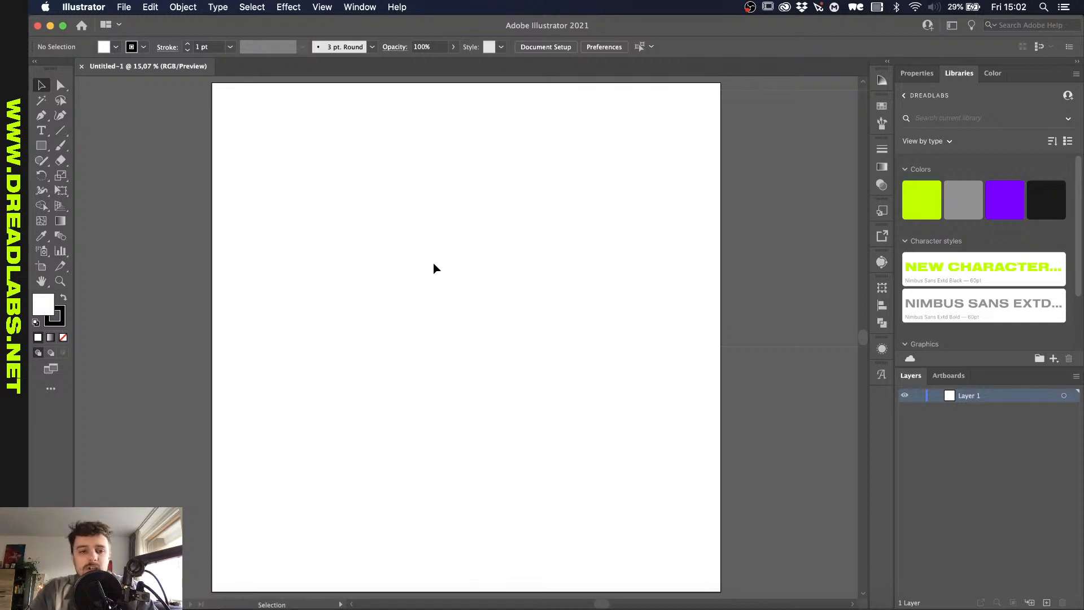
key(l)
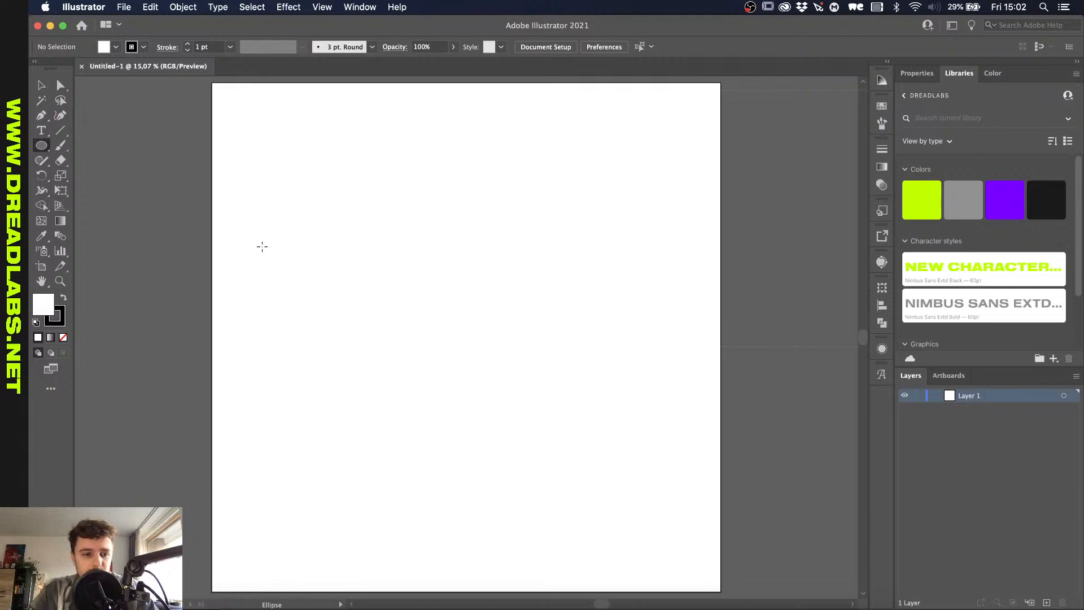
drag(254, 222, 360, 268)
key(v)
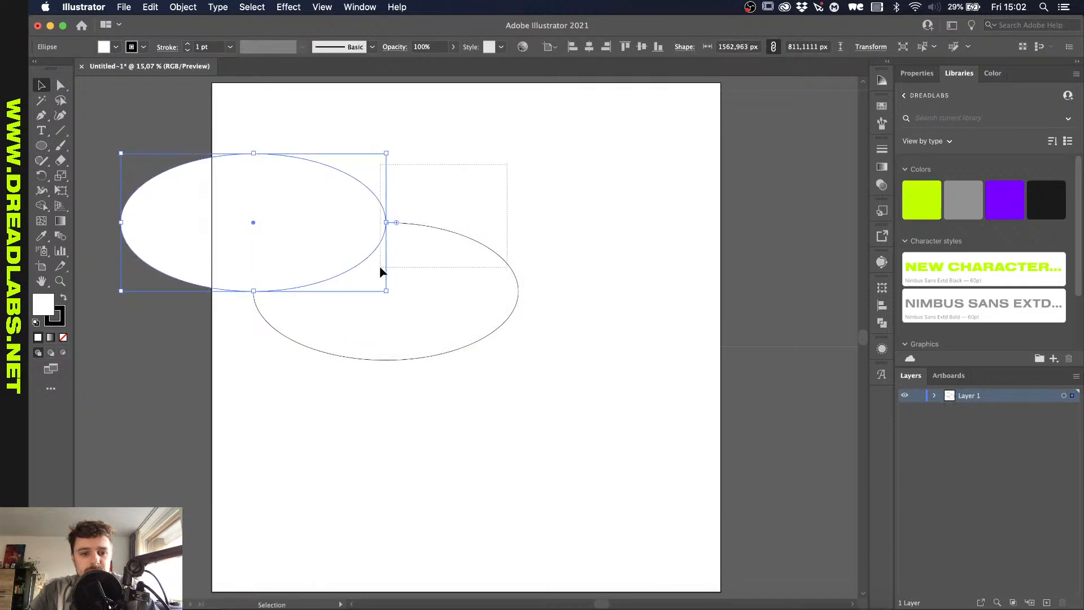
Step: Remove the fill from both overlapping ellipses, keeping only their black outlines
shift+click(310, 333)
key(slash)
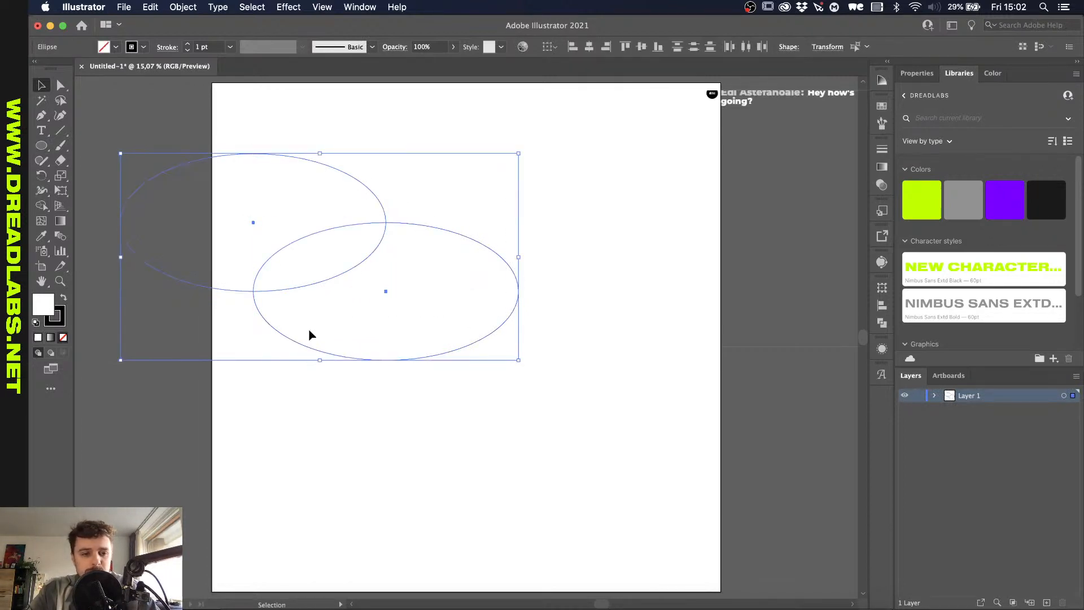
click(491, 161)
drag(477, 186, 327, 271)
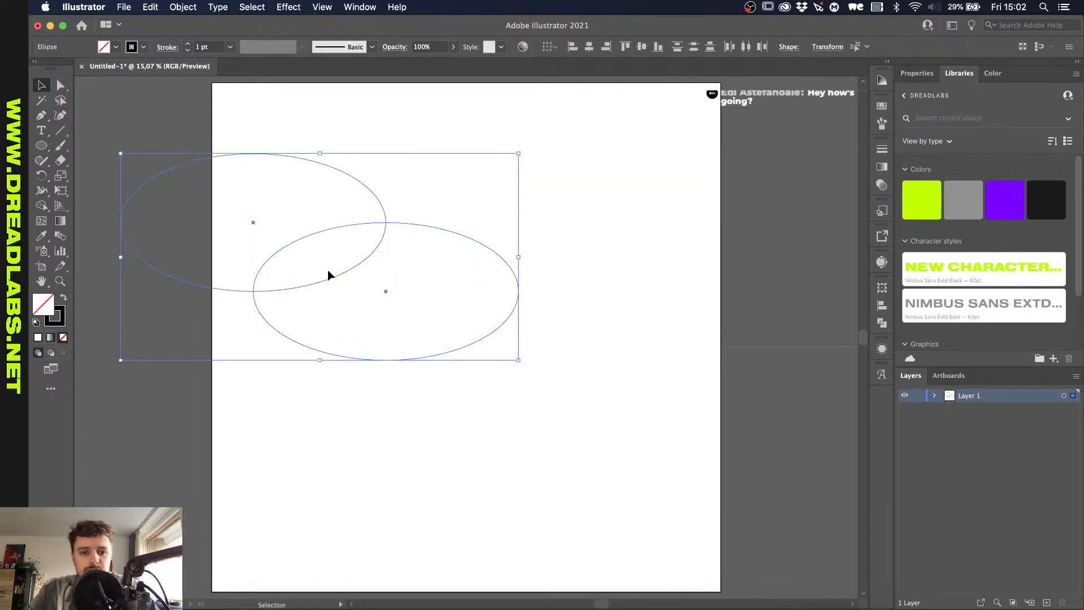
Step: Flatten the upper ellipse by lowering its top edge while its bottom edge stays in place
click(356, 164)
click(253, 153)
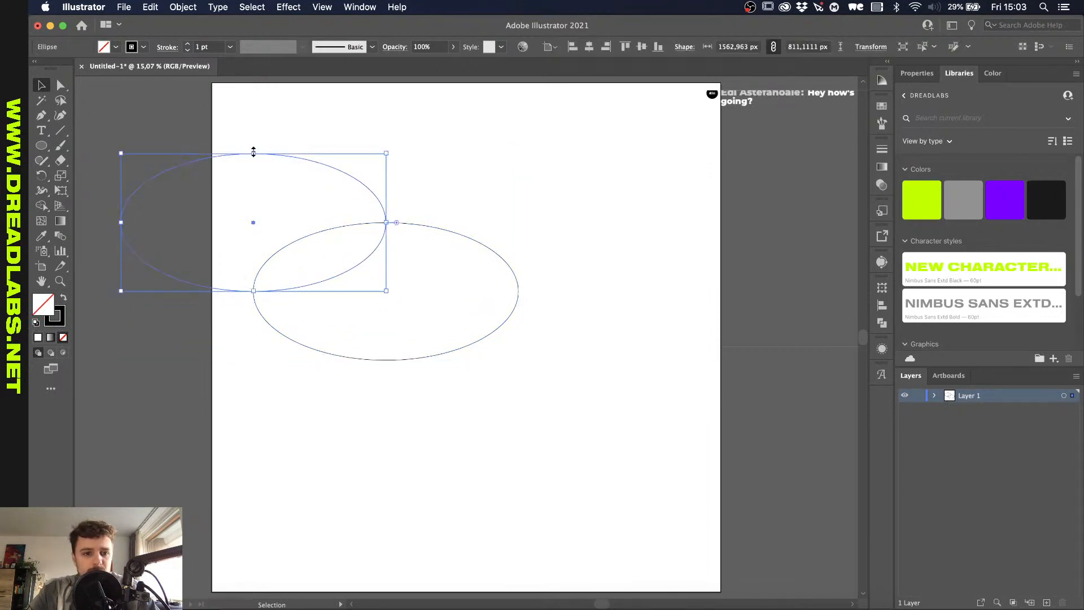
drag(254, 153, 253, 183)
click(458, 186)
Step: Draw a third ellipse about 1813 × 609 px over the lower ellipse, with their left edges meeting
scroll(322, 414, up, 2)
scroll(322, 414, left, 2)
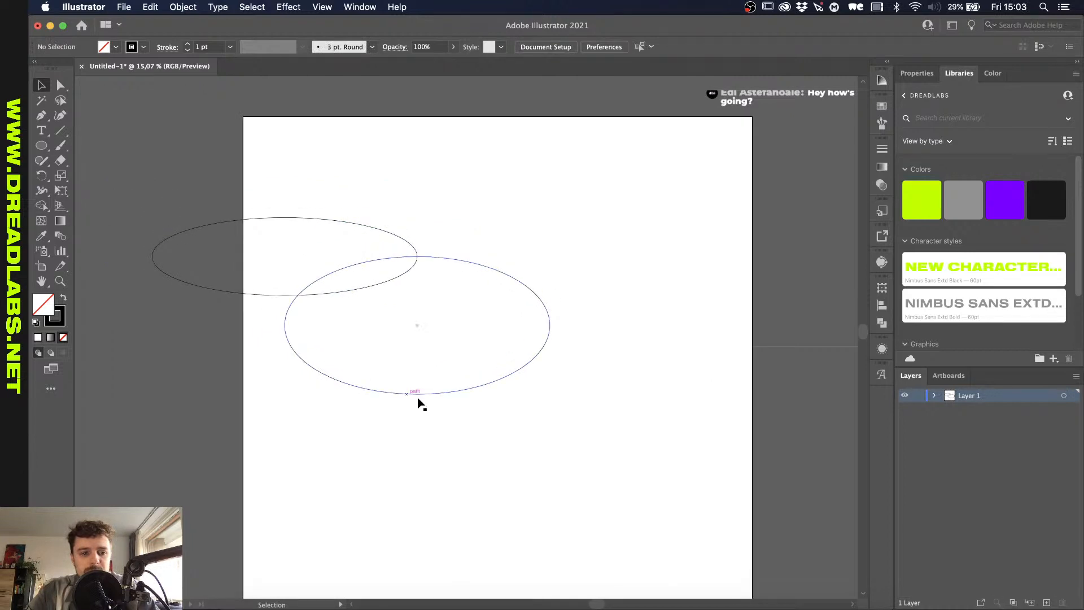
key(l)
scroll(424, 405, up, 3)
scroll(424, 405, down, 2)
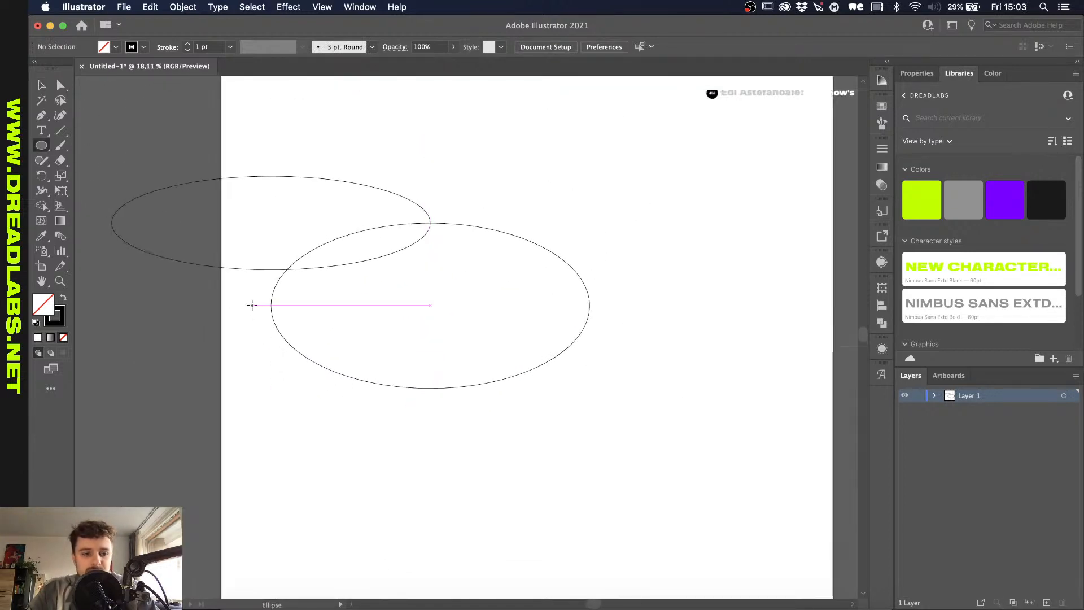
drag(252, 305, 481, 430)
scroll(482, 430, down, 2)
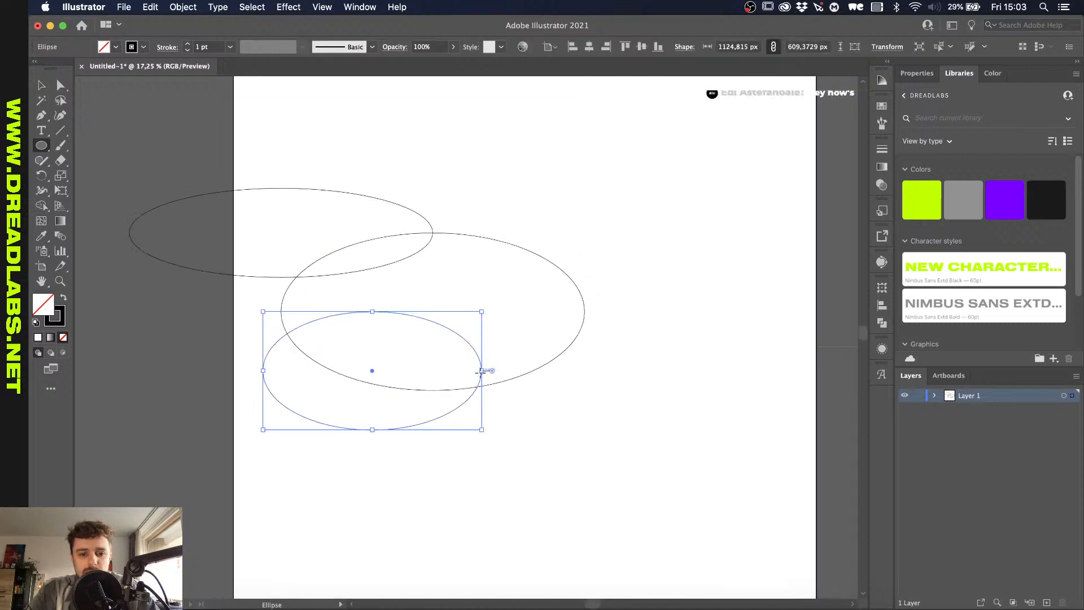
drag(483, 373, 615, 303)
key(v)
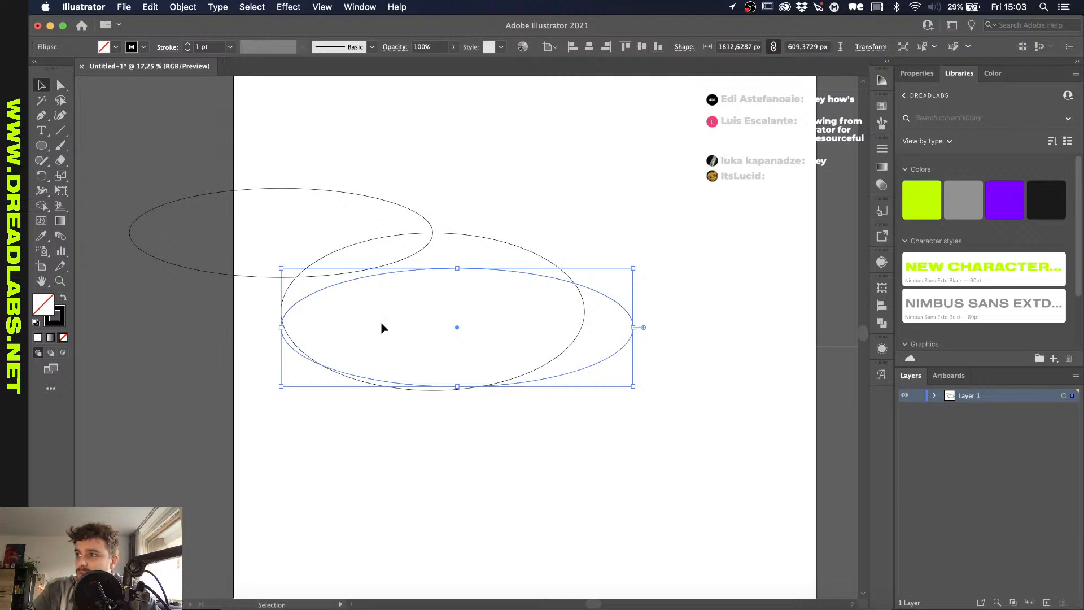
shift+click(489, 238)
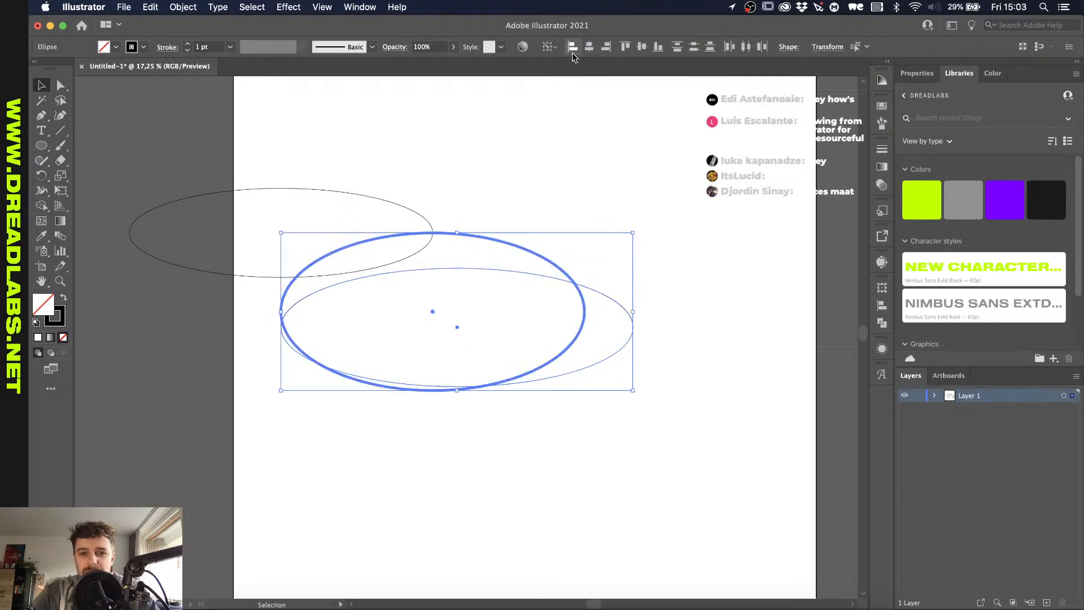
click(510, 171)
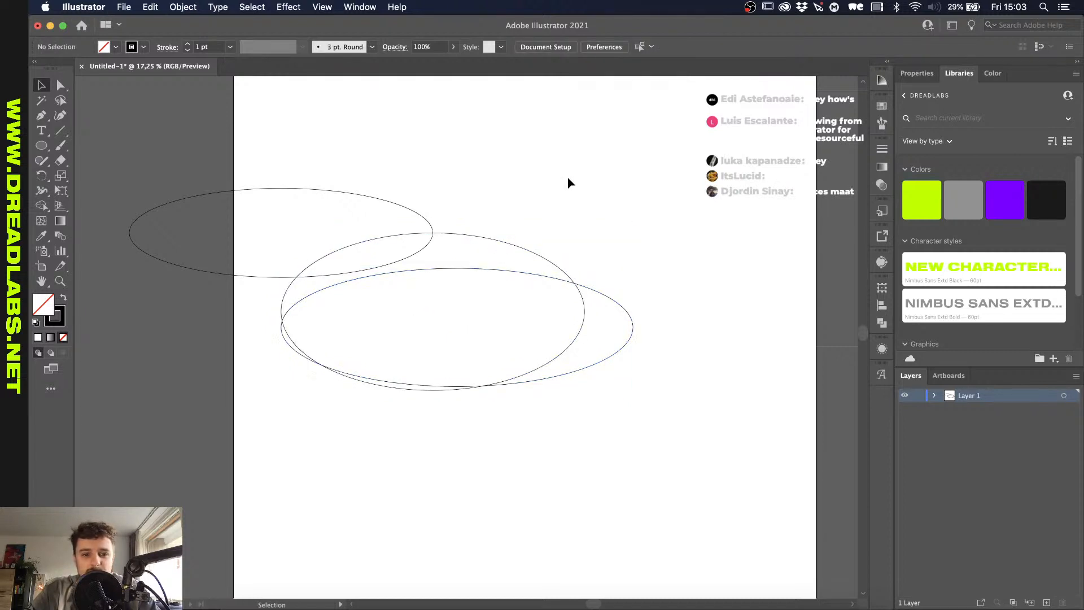
Step: Cut away the upper and lower regions of the three ellipses with Shape Builder, leaving a single curved blade shape
drag(505, 194, 312, 365)
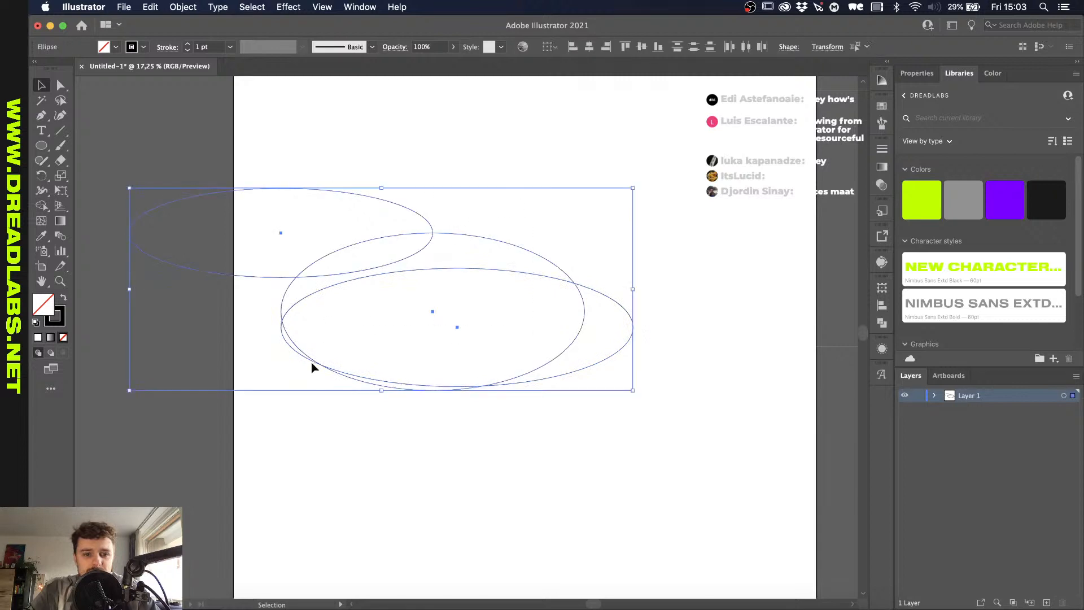
click(42, 205)
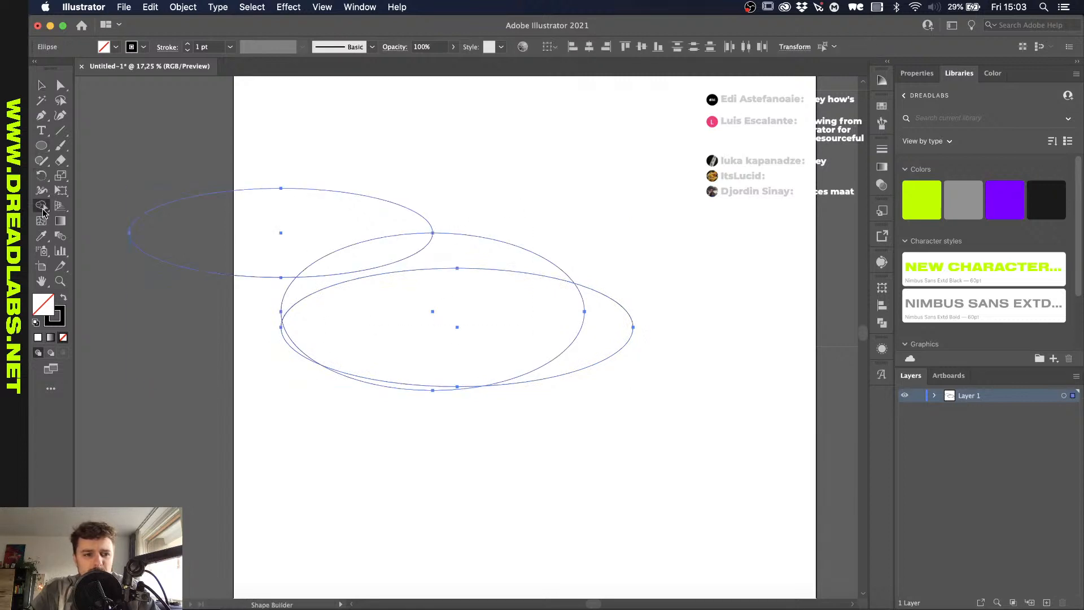
alt+click(293, 212)
mouse_move(404, 307)
mouse_down()
mouse_move(509, 428)
mouse_move(488, 437)
mouse_move(322, 413)
mouse_move(297, 350)
mouse_move(483, 352)
mouse_move(596, 392)
mouse_up()
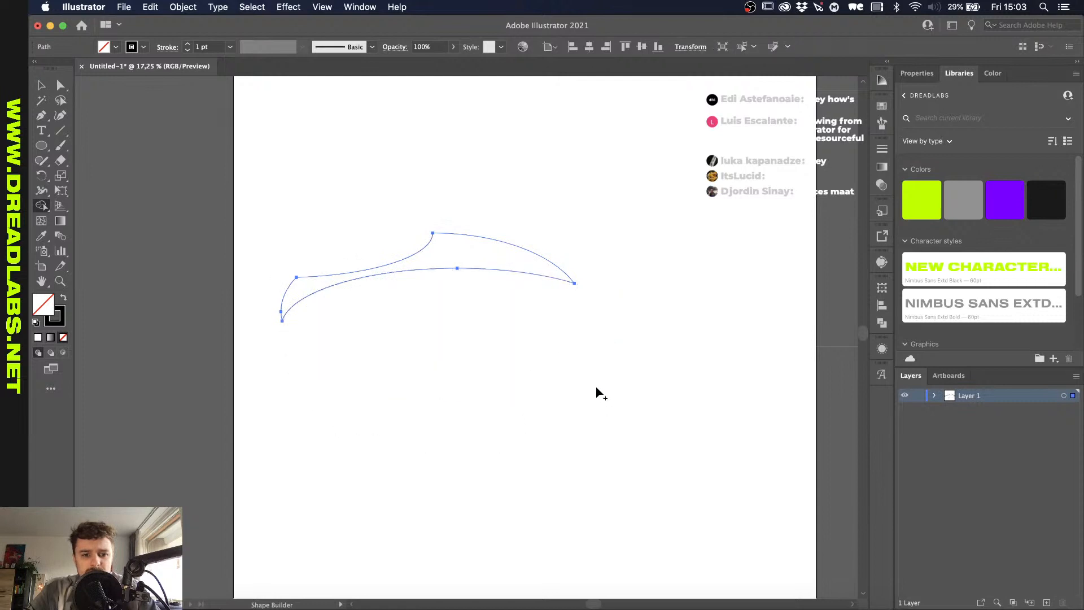
key(v)
click(510, 376)
scroll(409, 353, down, 2)
scroll(409, 353, up, 2)
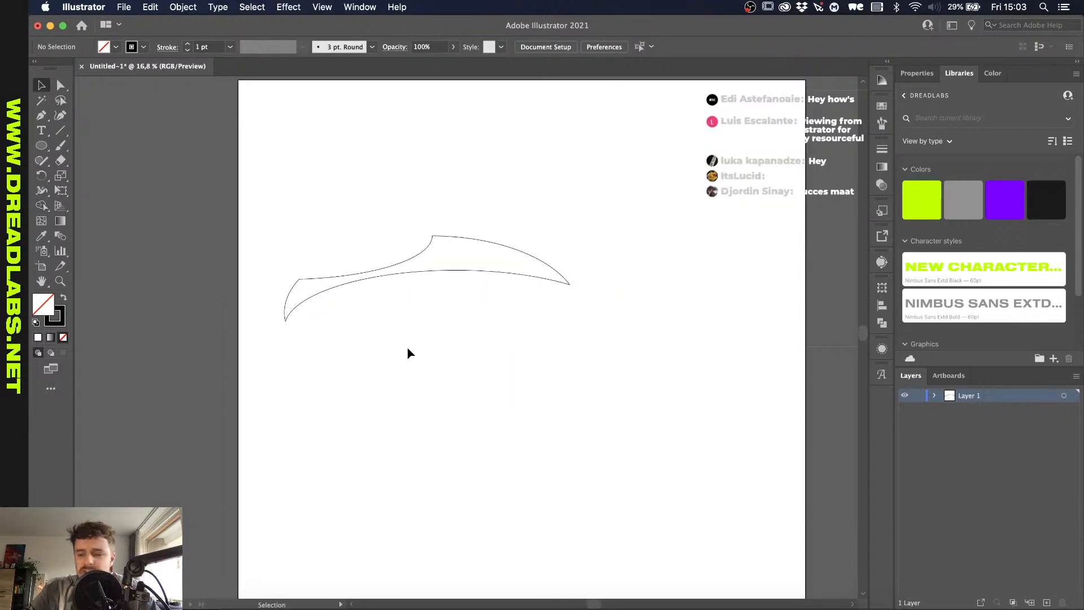
click(436, 274)
key(r)
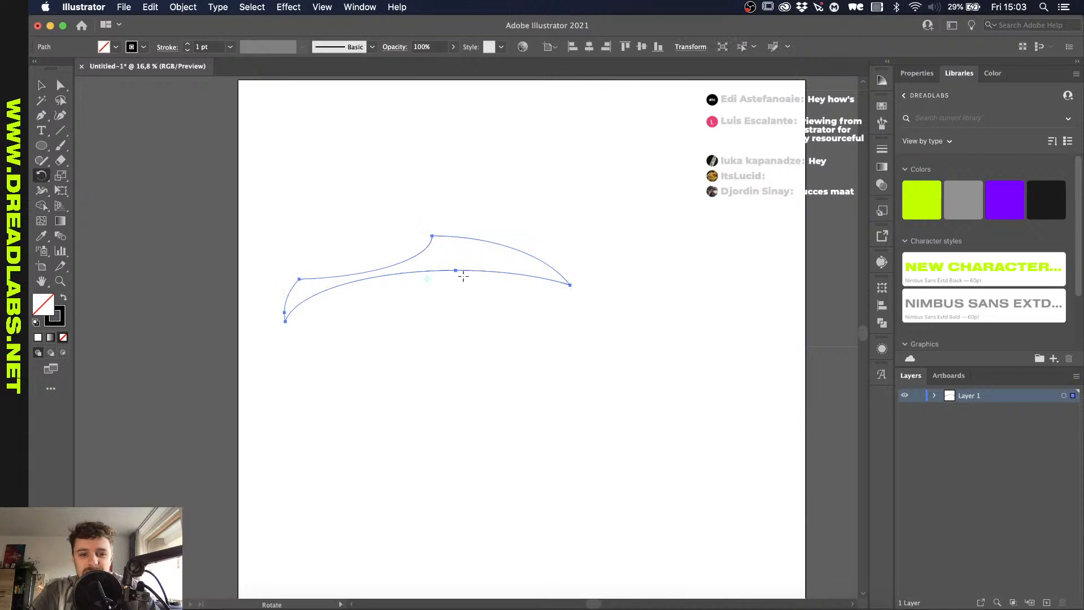
key(v)
click(459, 343)
scroll(459, 344, down, 2)
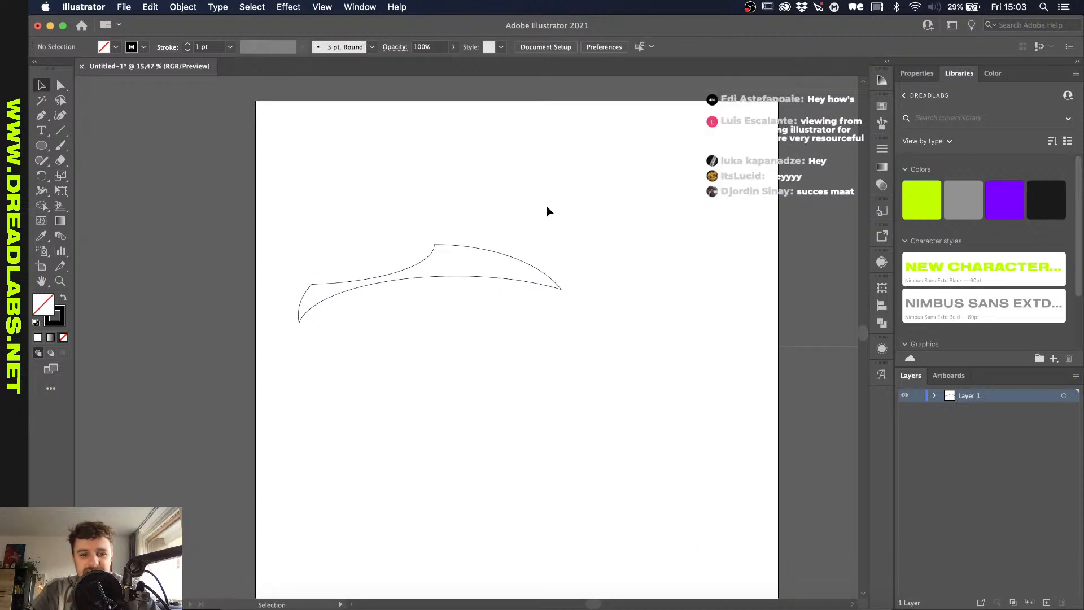
key(l)
scroll(418, 288, up, 2)
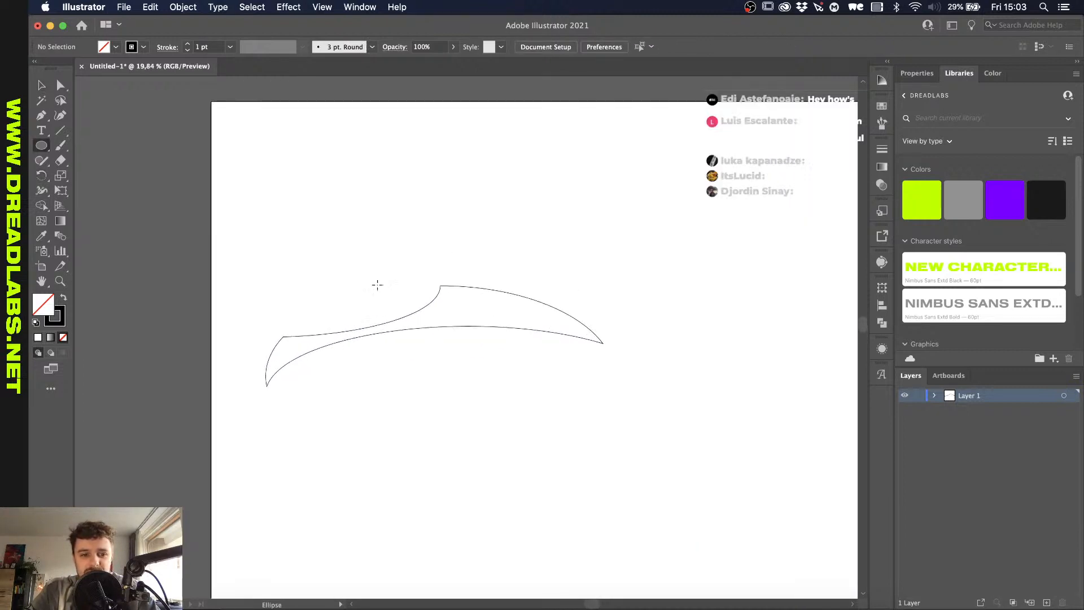
key(v)
scroll(476, 366, down, 3)
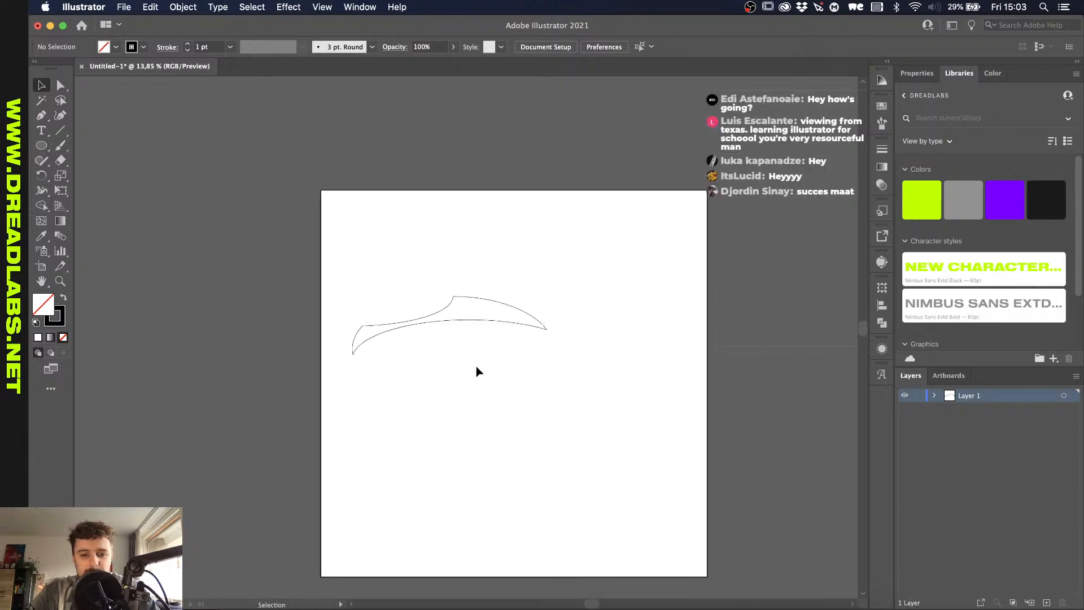
key(l)
scroll(448, 351, up, 2)
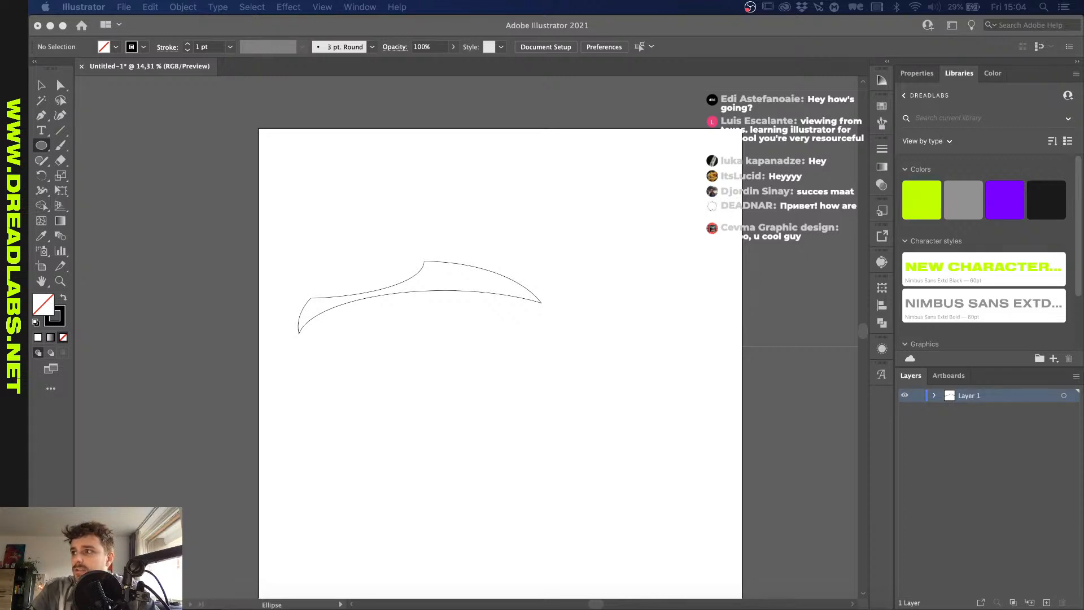
Step: Paste the tribal tattoo reference image, enlarge it to about 2215 × 1641 px and move it below the blade shape
click(558, 327)
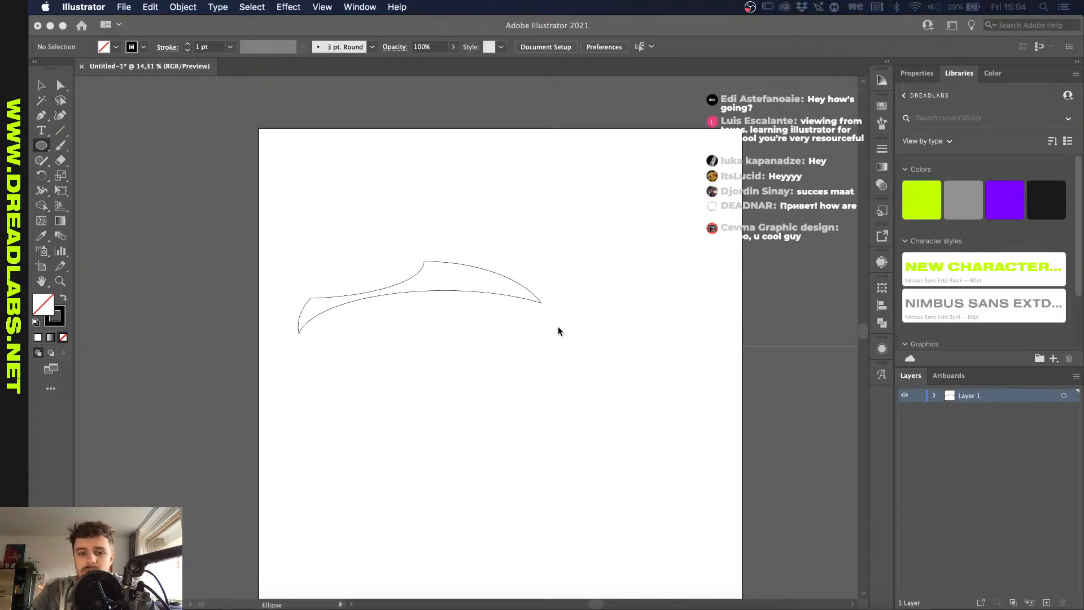
scroll(558, 326, down, 3)
scroll(558, 326, right, 2)
key(super+v)
key(v)
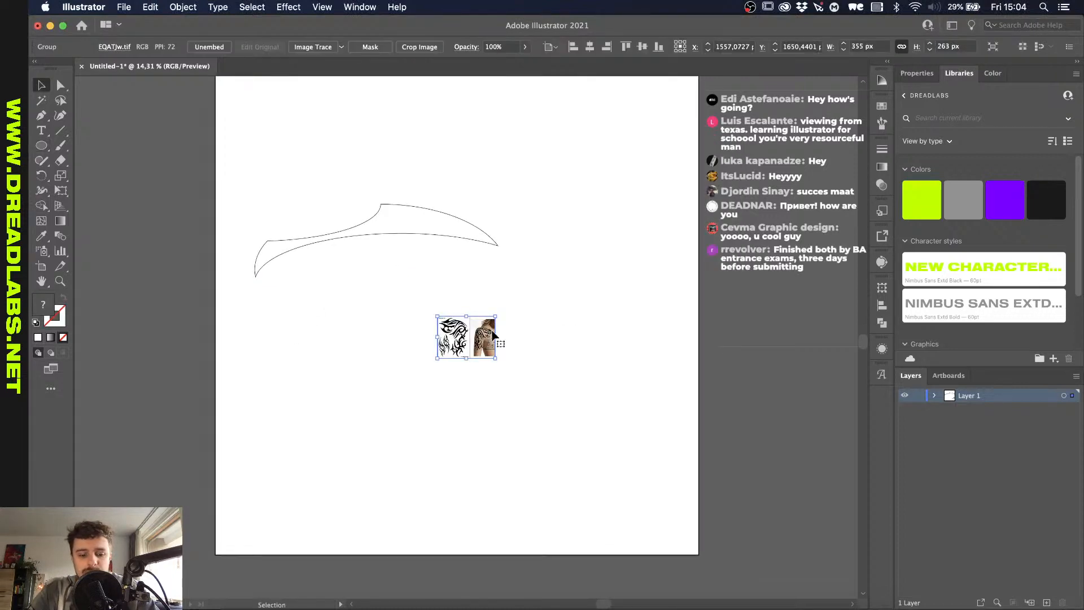
drag(496, 337, 646, 338)
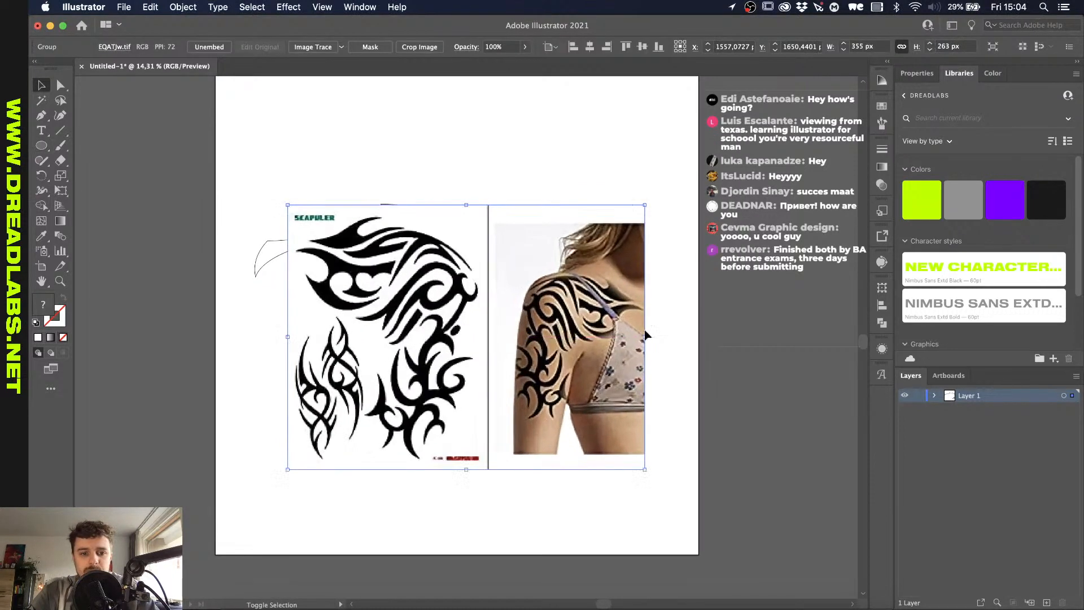
drag(480, 284, 519, 357)
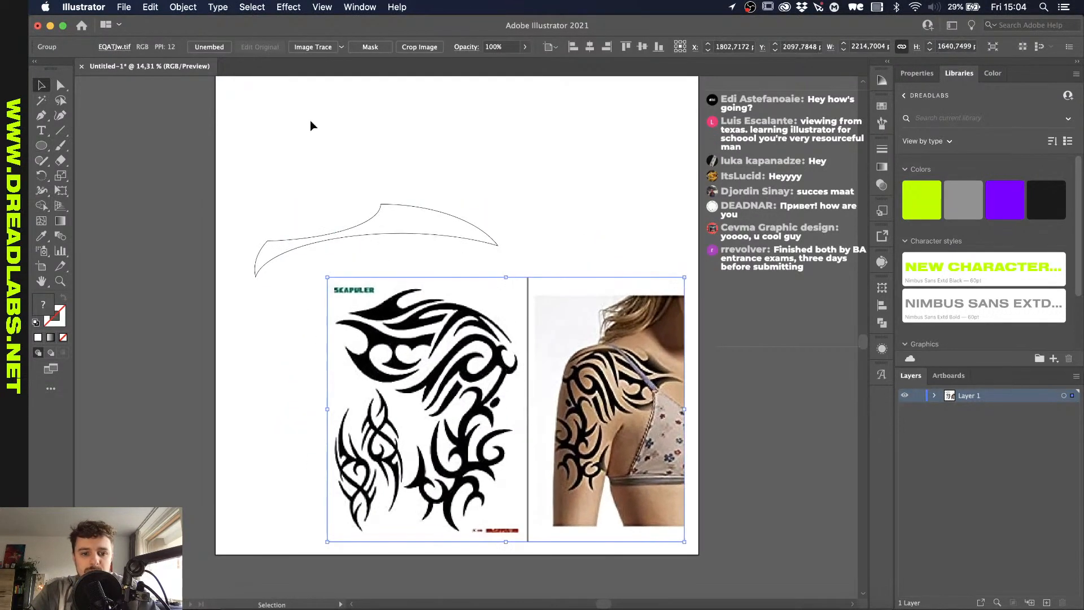
Step: Crop the reference image to the flame-like detail in its upper left corner, about 743 × 336 px
click(414, 52)
drag(533, 415, 524, 412)
drag(430, 541, 452, 331)
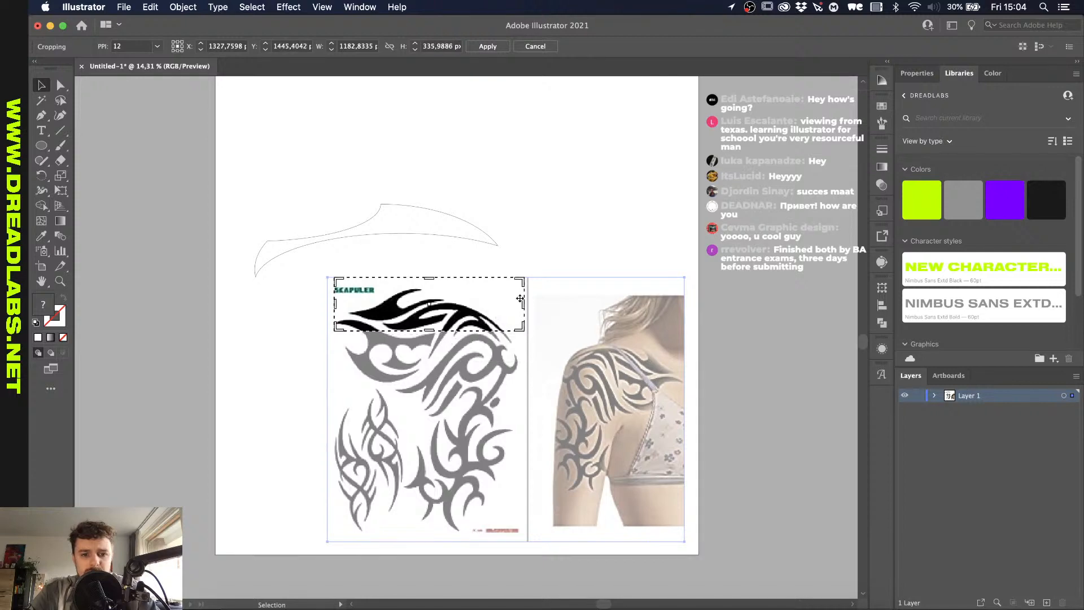
drag(524, 298, 454, 298)
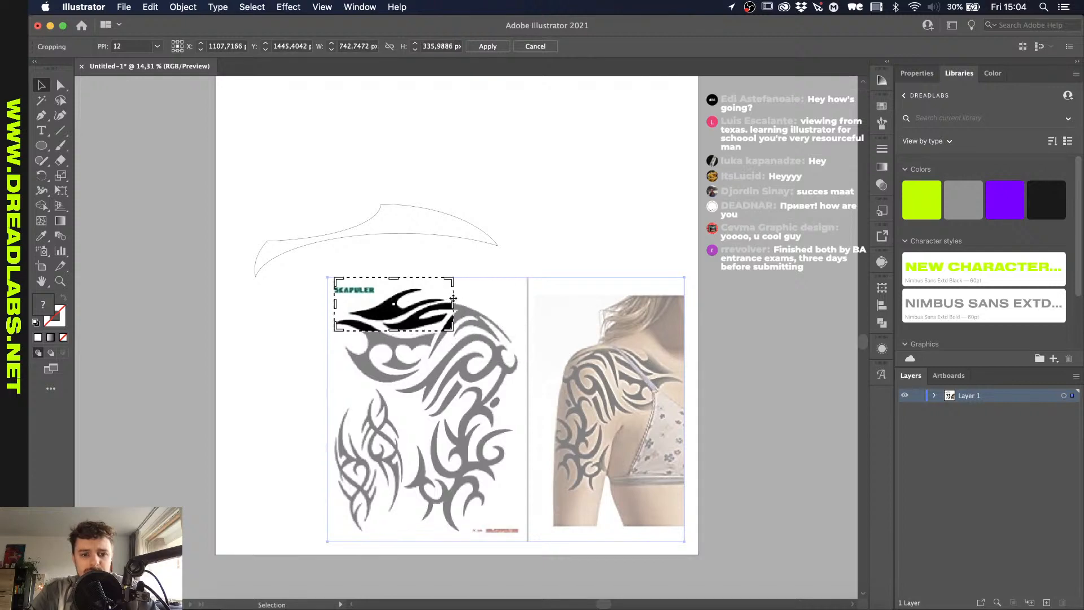
click(501, 48)
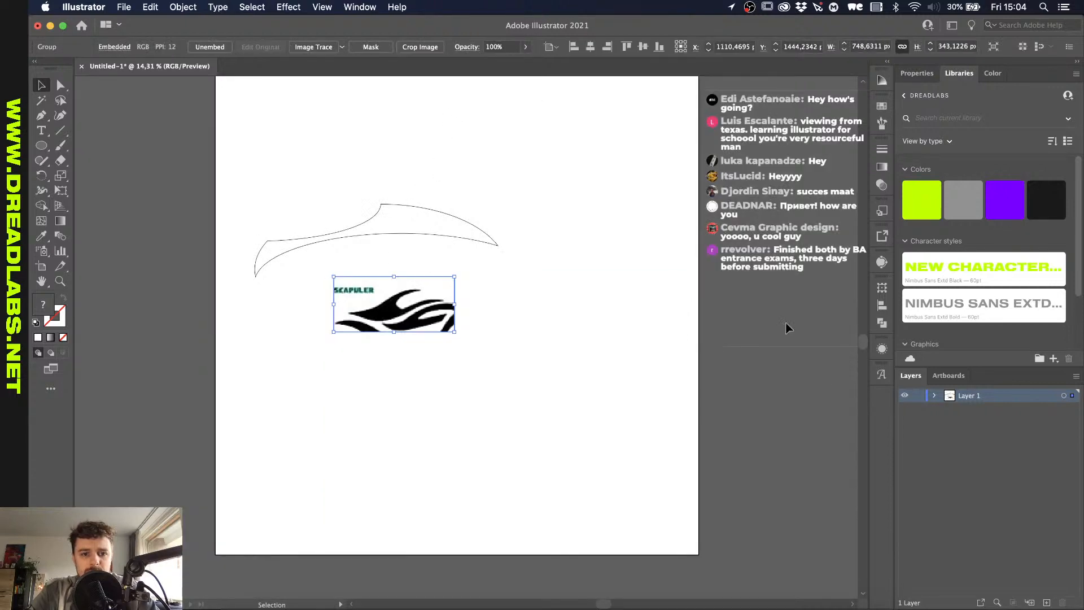
Step: Set the cropped tattoo reference image's opacity to 20% so it serves as a faint tracing guide
click(934, 395)
click(881, 183)
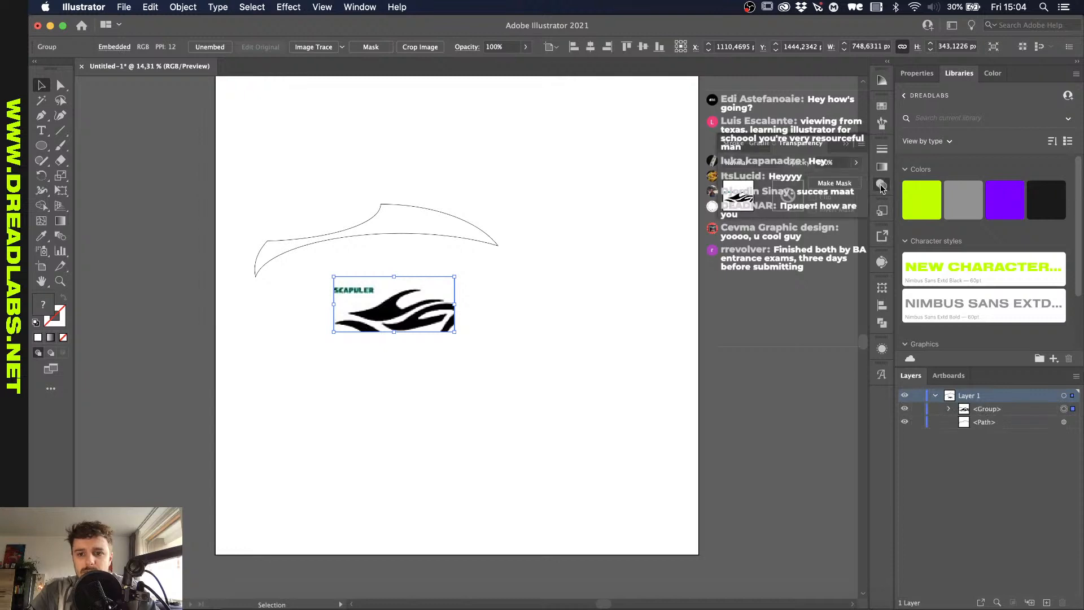
click(830, 162)
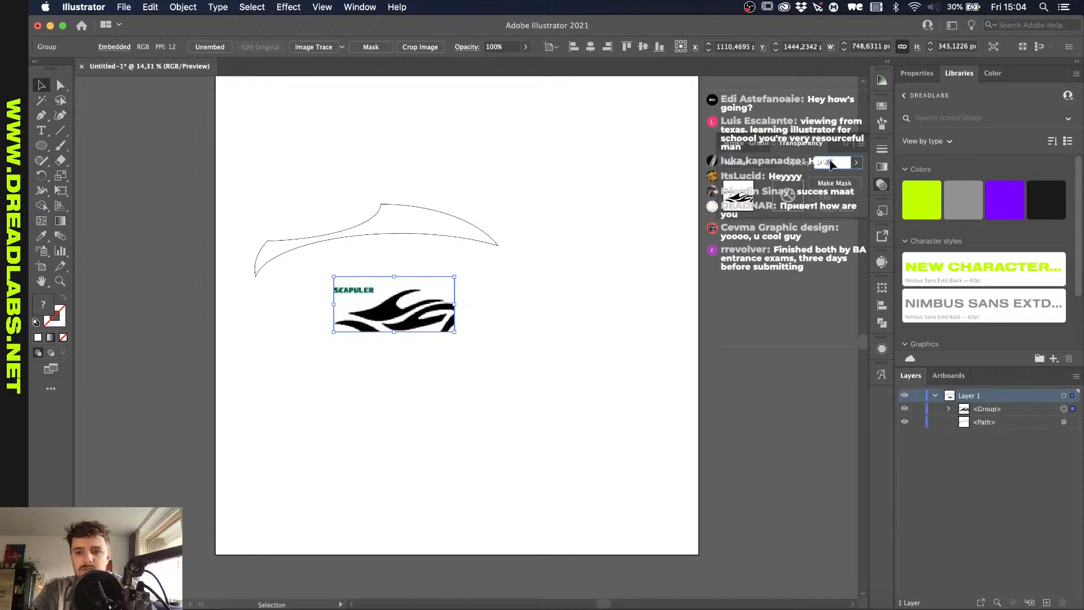
click(827, 164)
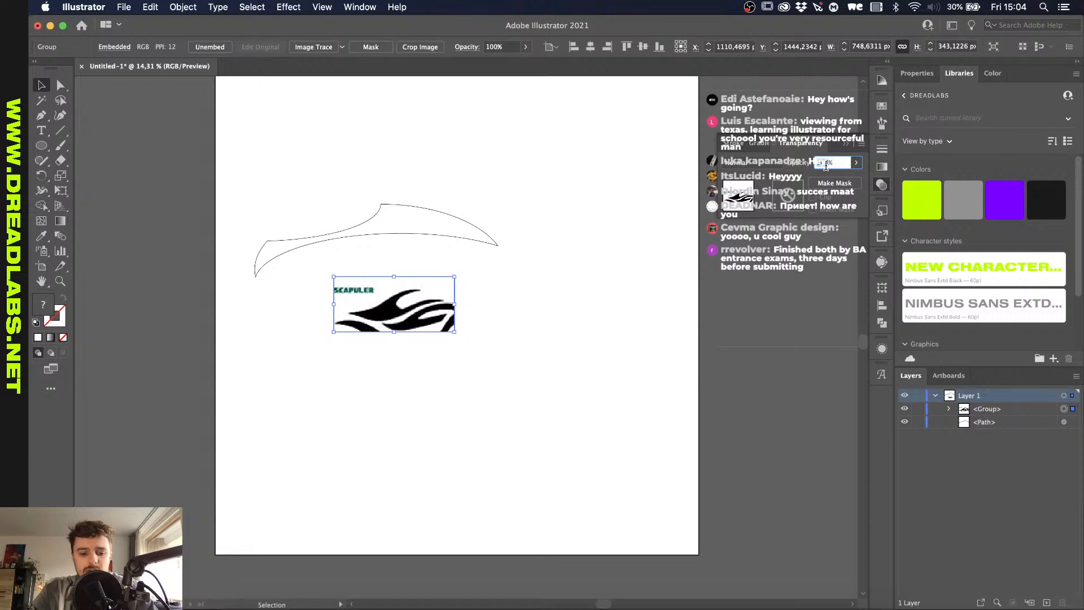
text(20)
key(Return)
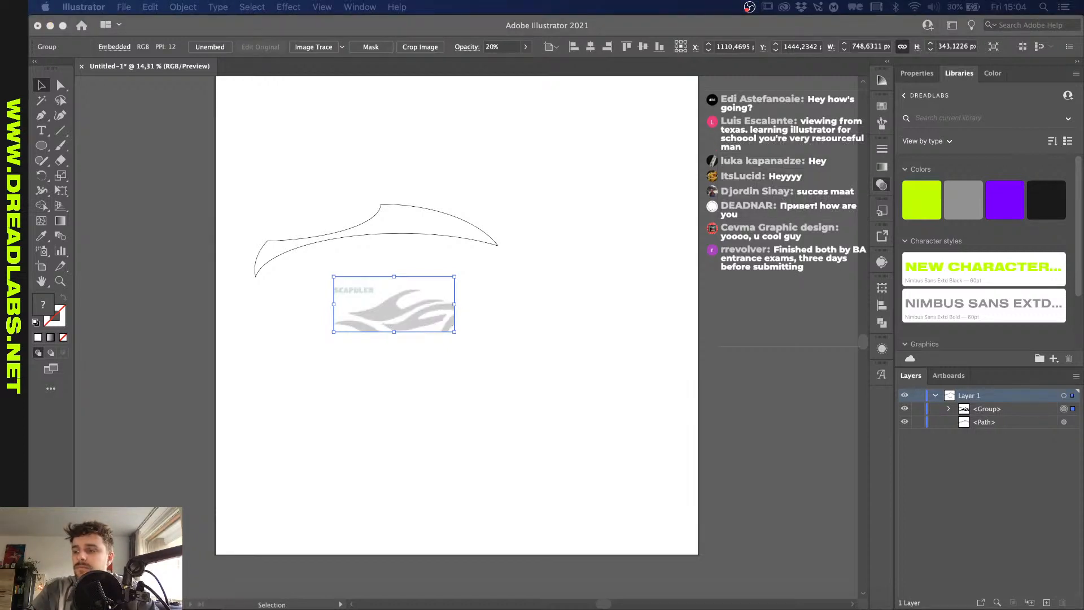
Step: Enlarge the faded reference image to about 1402 × 642 px below the blade shape and lock it
click(454, 333)
drag(453, 333, 499, 336)
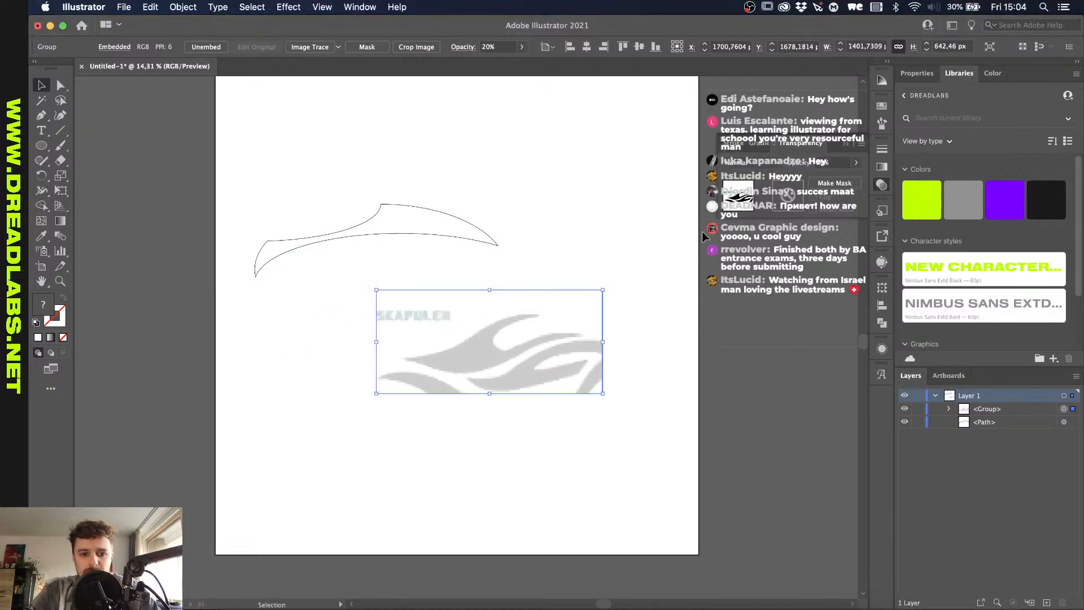
click(919, 409)
Step: Sample the blade shape's appearance with the Eyedropper so new shapes get no fill and a 1 pt black stroke
key(l)
scroll(396, 317, up, 2)
scroll(396, 316, left, 2)
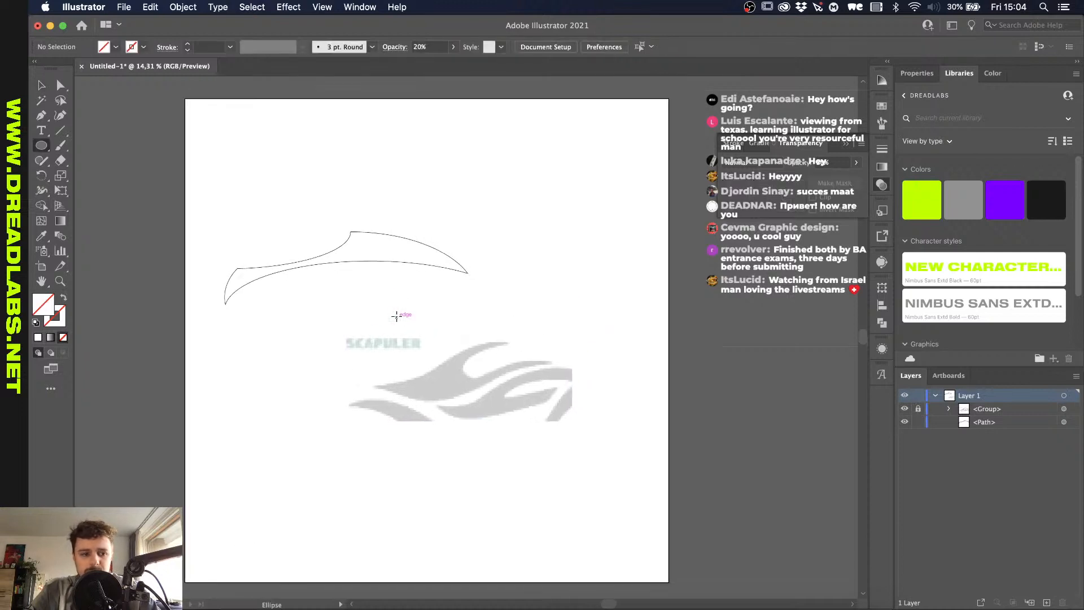
key(i)
click(383, 260)
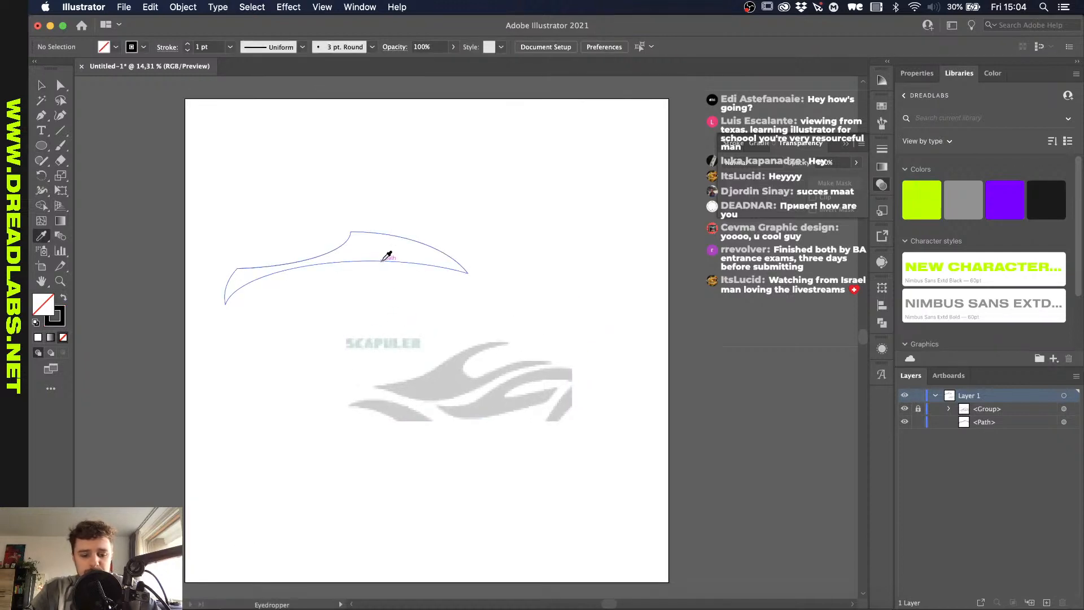
key(v)
click(354, 376)
scroll(354, 376, up, 1)
Step: Draw an ellipse about 782 × 612 px above the flame's left end, widen it, and fit copies below it and along the flame's lower curve
key(l)
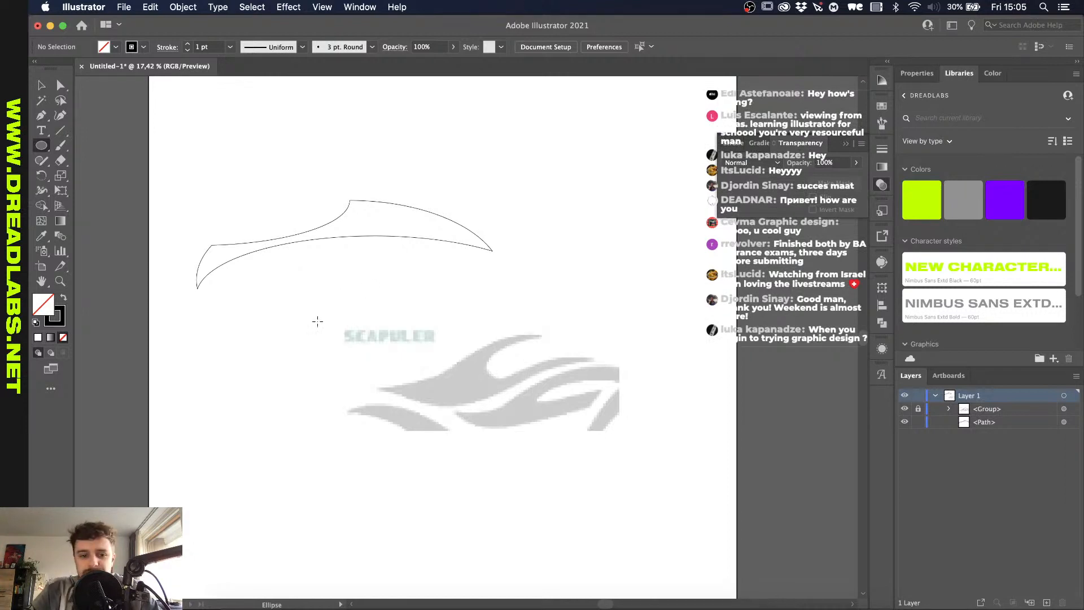
drag(334, 266, 475, 381)
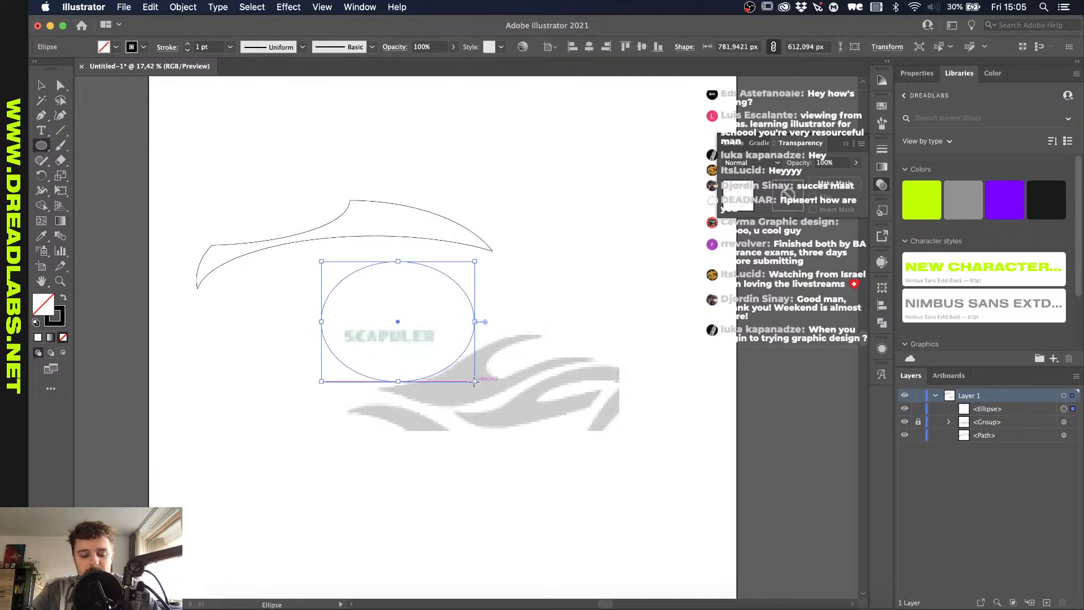
key(v)
drag(322, 322, 277, 321)
drag(439, 371, 516, 392)
drag(541, 346, 534, 345)
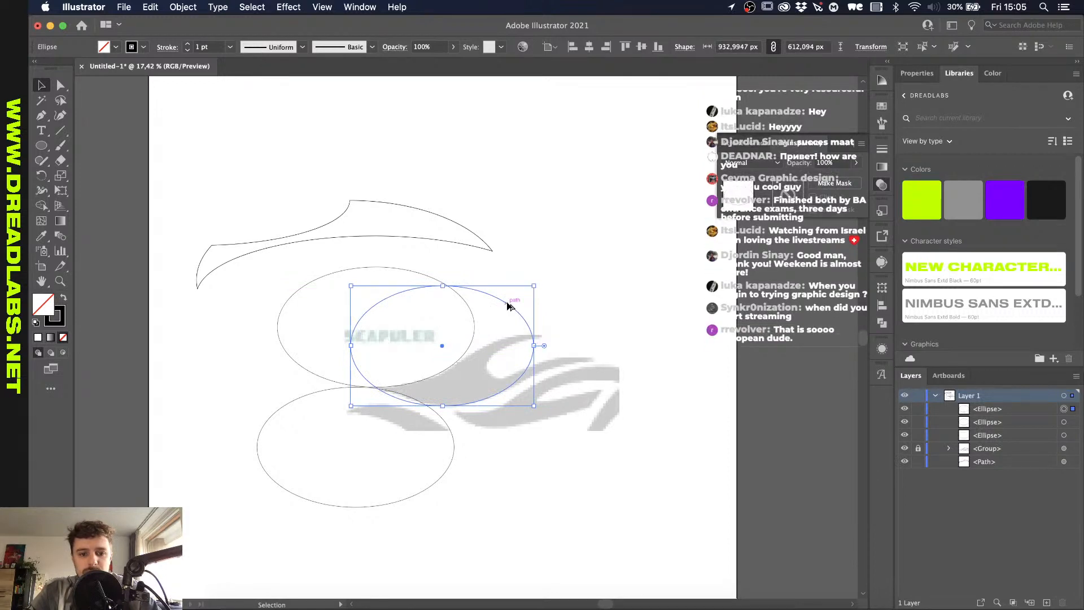
Step: Fit two wide ellipse copies along the flame's upper and lower right curves, plus a smaller tilted one about 760 × 294 px
drag(507, 305, 591, 363)
drag(525, 339, 529, 334)
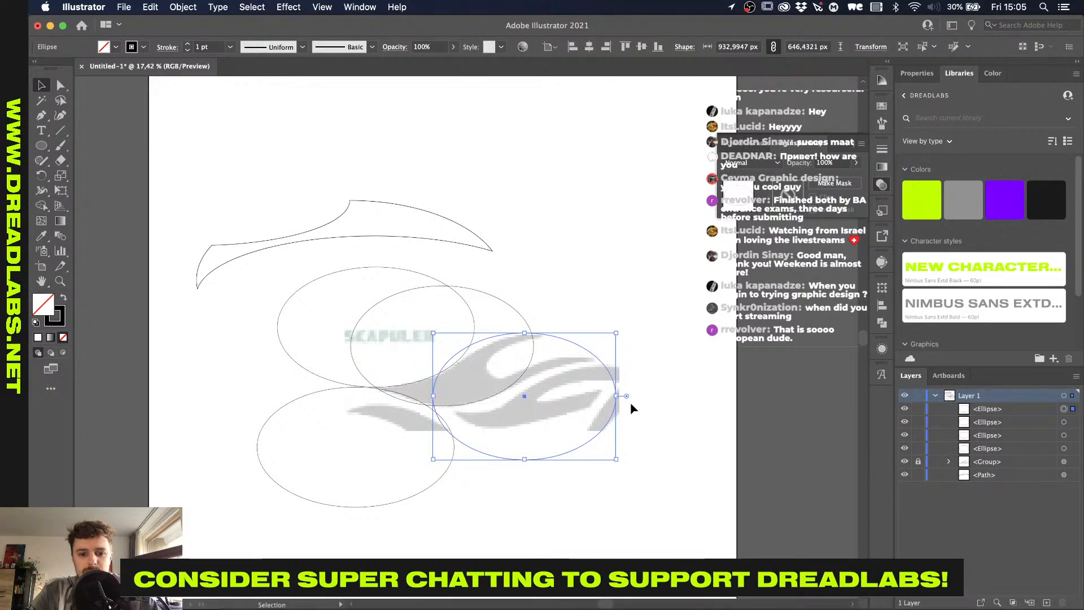
drag(617, 396, 681, 395)
drag(617, 454, 552, 368)
key(a)
key(v)
scroll(570, 357, up, 3)
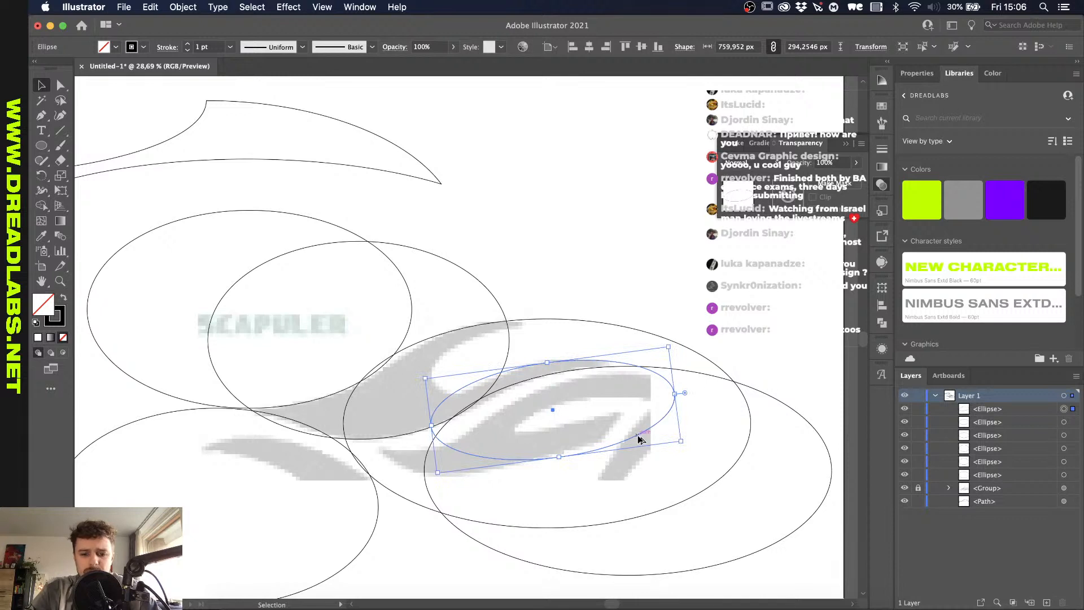
Step: Copy the small tilted ellipse into the notch between the flame's two tips, then resize it to about 424 × 160 px and rotate it to fit
drag(641, 438, 604, 341)
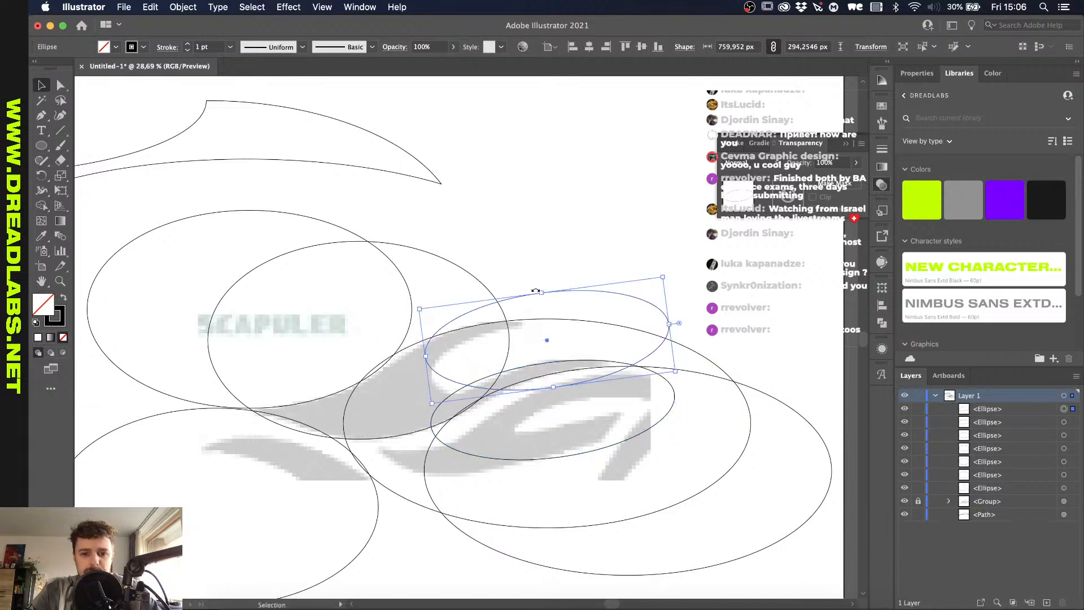
drag(541, 293, 546, 332)
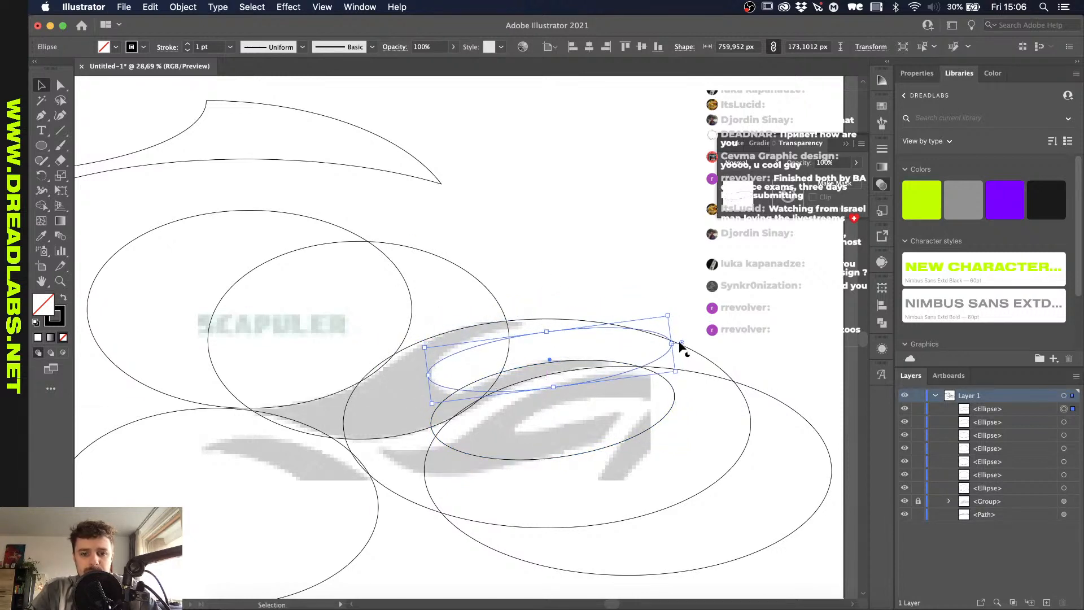
drag(674, 344, 563, 329)
drag(492, 333, 488, 323)
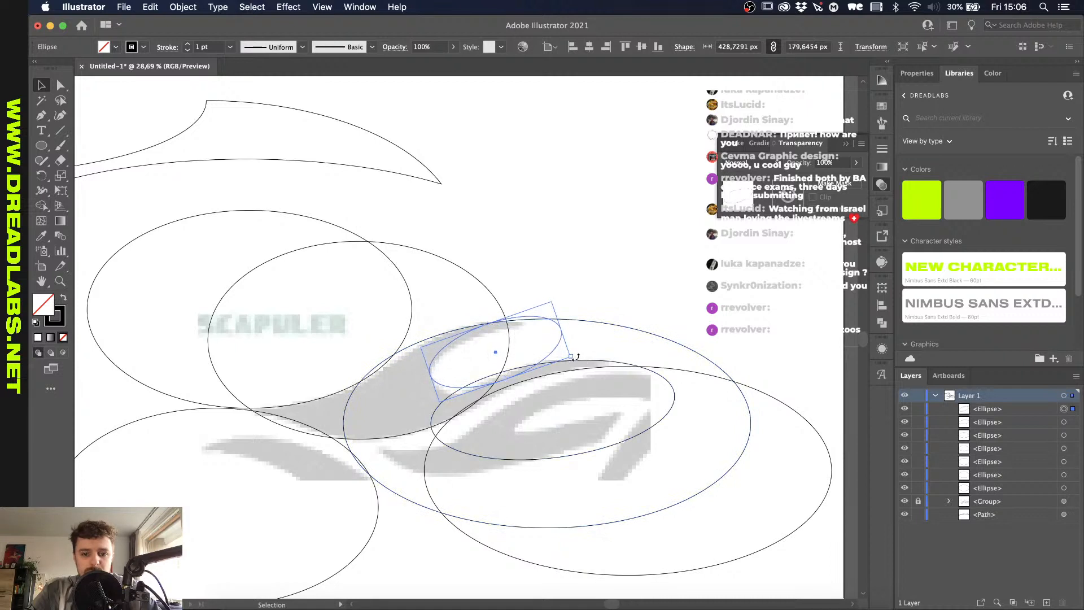
drag(577, 357, 577, 349)
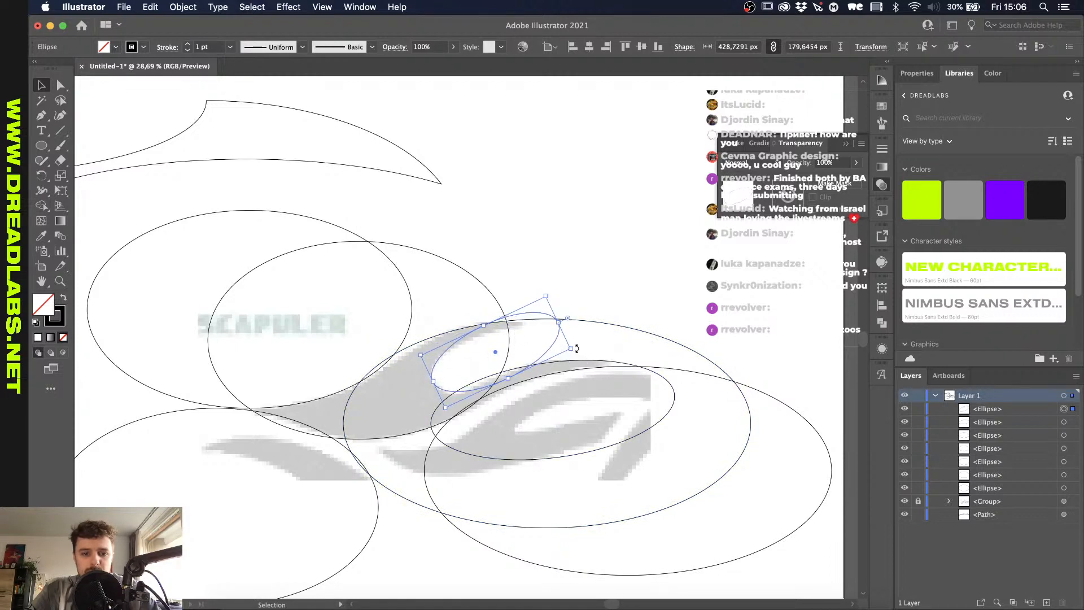
scroll(557, 296, down, 3)
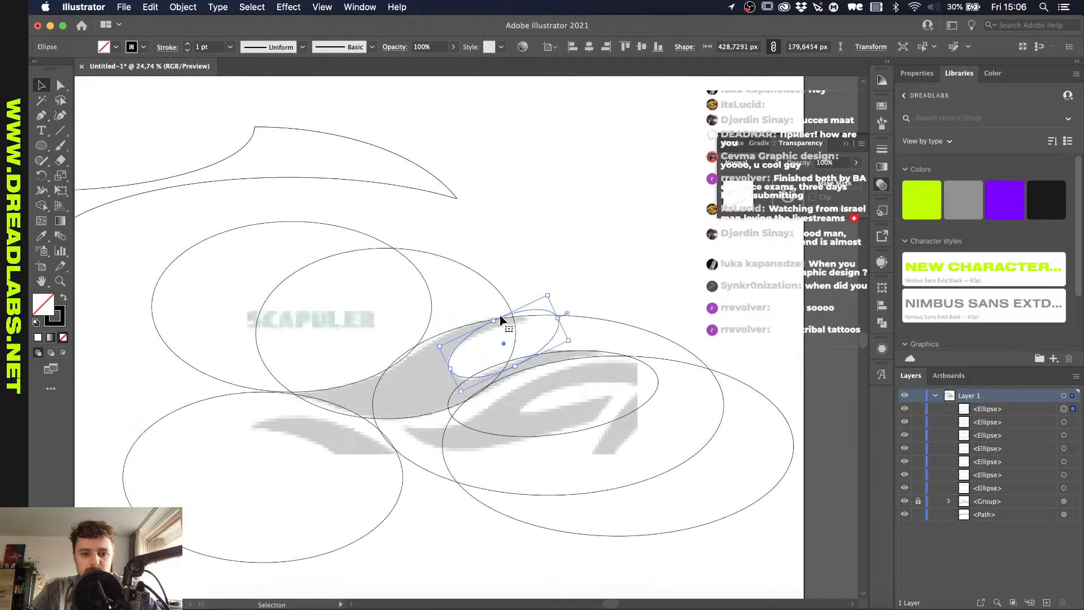
scroll(543, 295, up, 5)
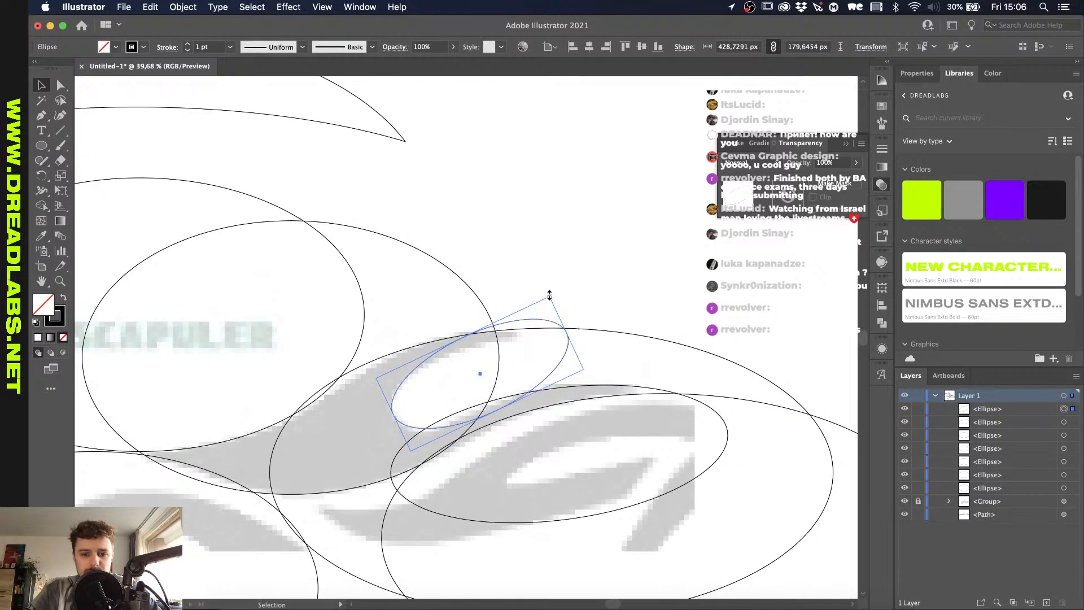
drag(549, 295, 554, 303)
click(603, 257)
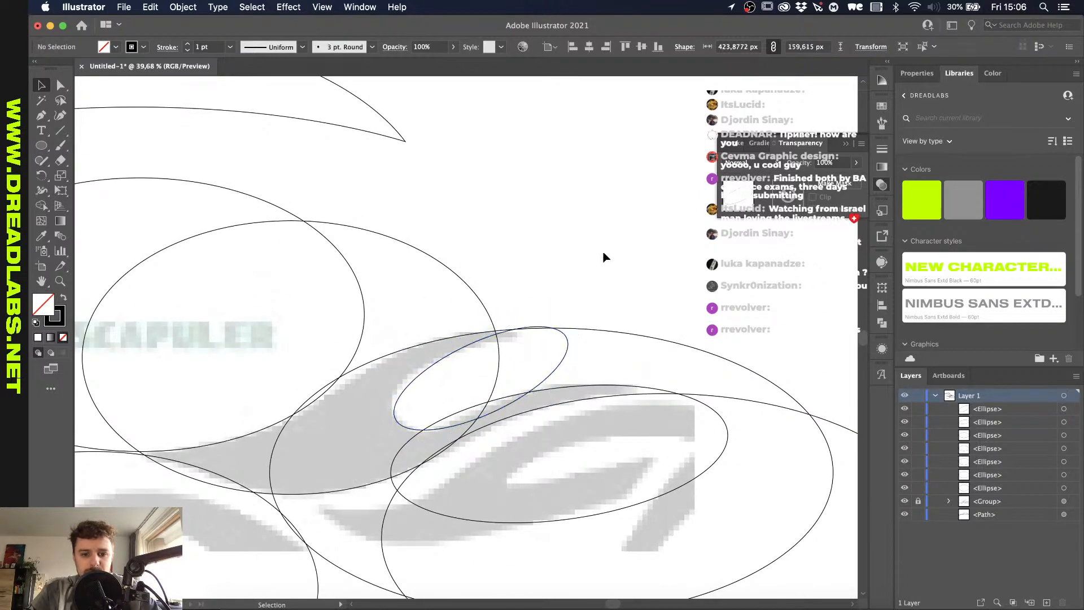
Step: Select all the traced ellipses and cut away the regions above the flame's left side with Shape Builder
scroll(603, 257, down, 7)
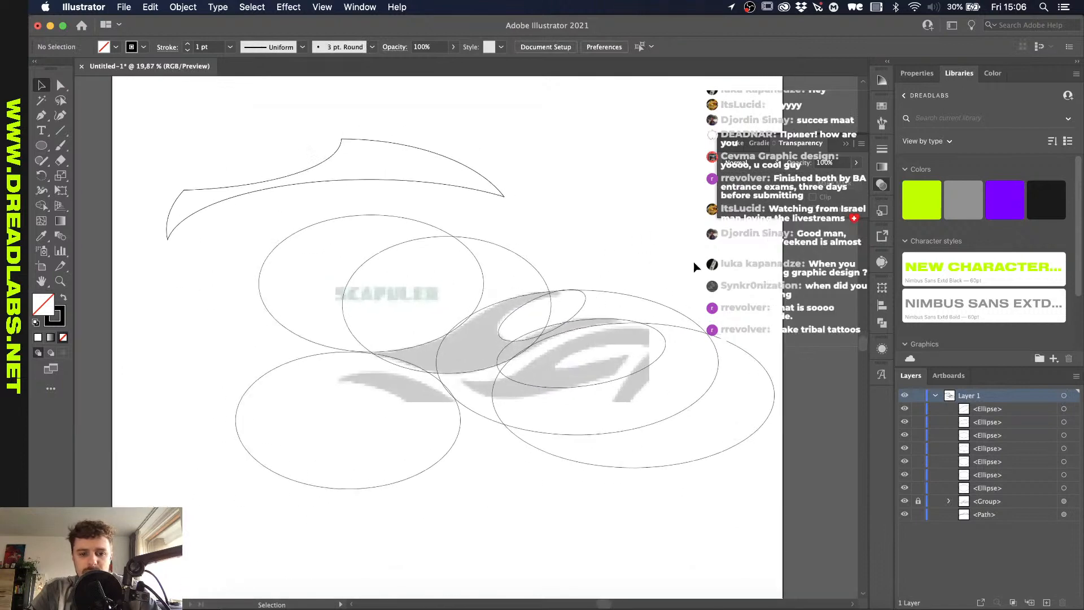
drag(694, 247, 314, 431)
scroll(314, 430, up, 6)
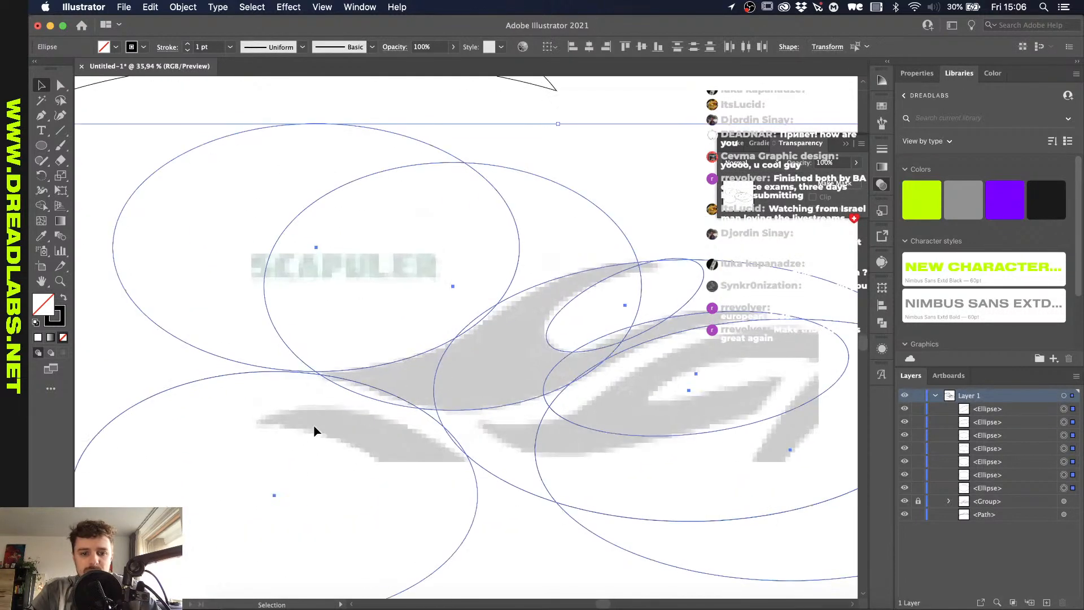
scroll(314, 430, down, 5)
click(41, 207)
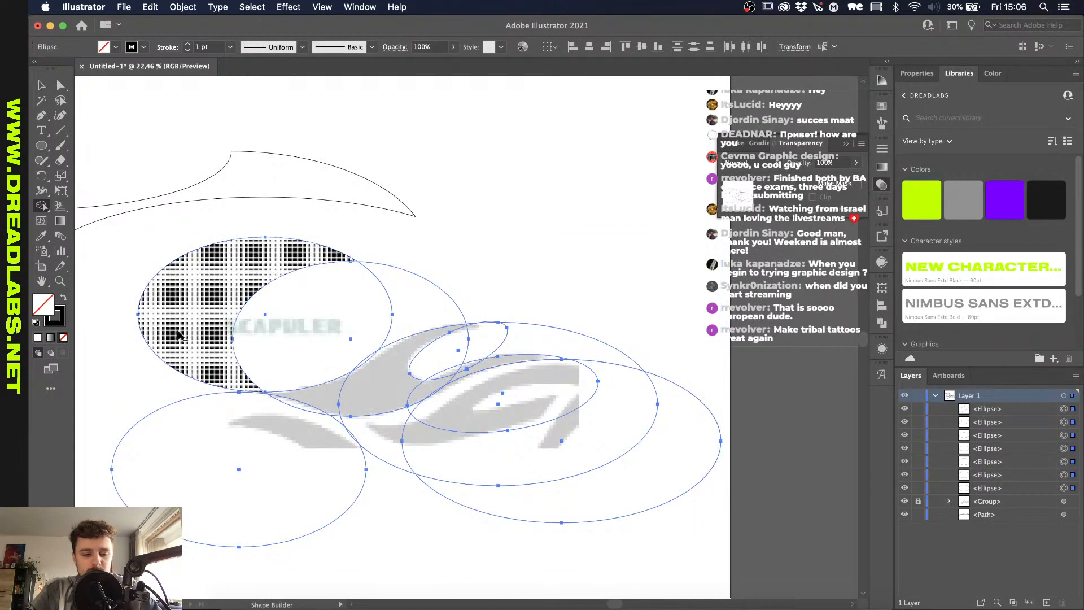
mouse_move(194, 338)
mouse_down()
mouse_move(282, 343)
mouse_move(421, 300)
mouse_up()
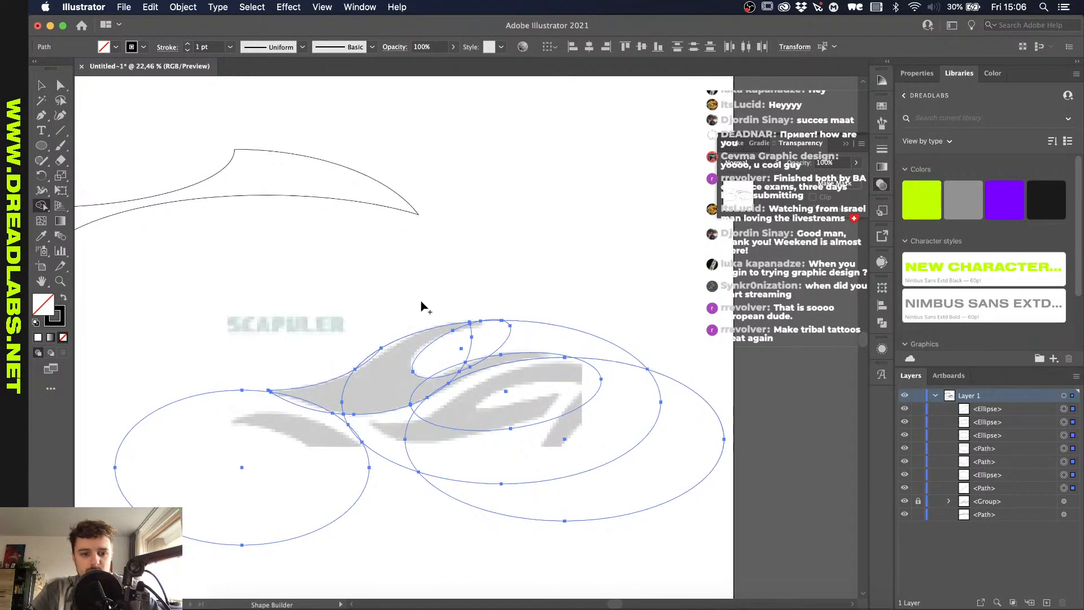
Step: Cut away the ellipse regions below the flame and the leftover slivers along its lower edge with Shape Builder
scroll(421, 300, up, 2)
alt+click(254, 438)
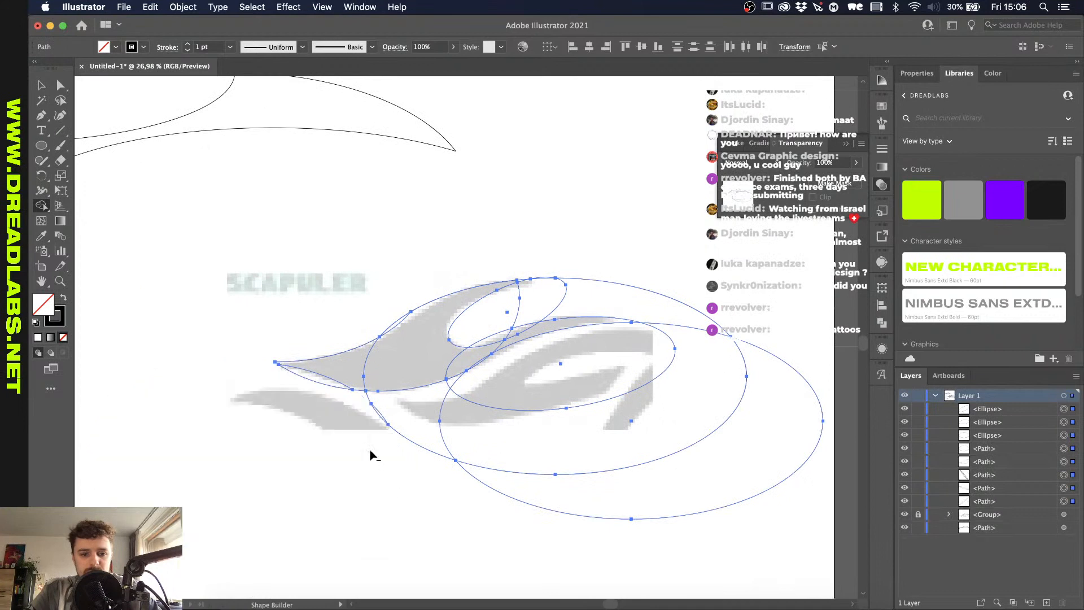
alt+click(700, 452)
scroll(456, 395, up, 2)
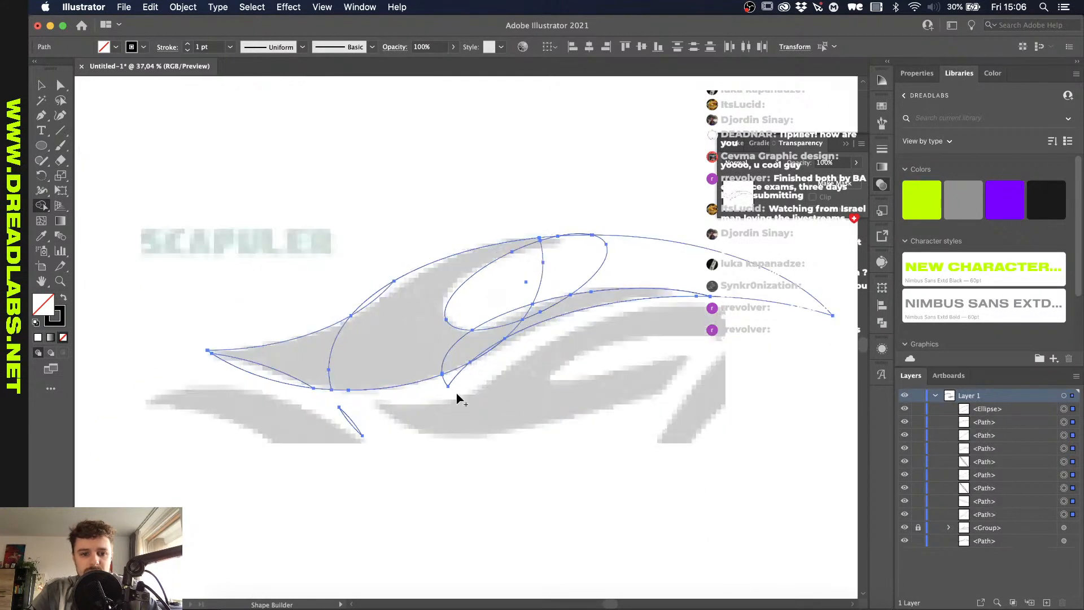
alt+click(362, 418)
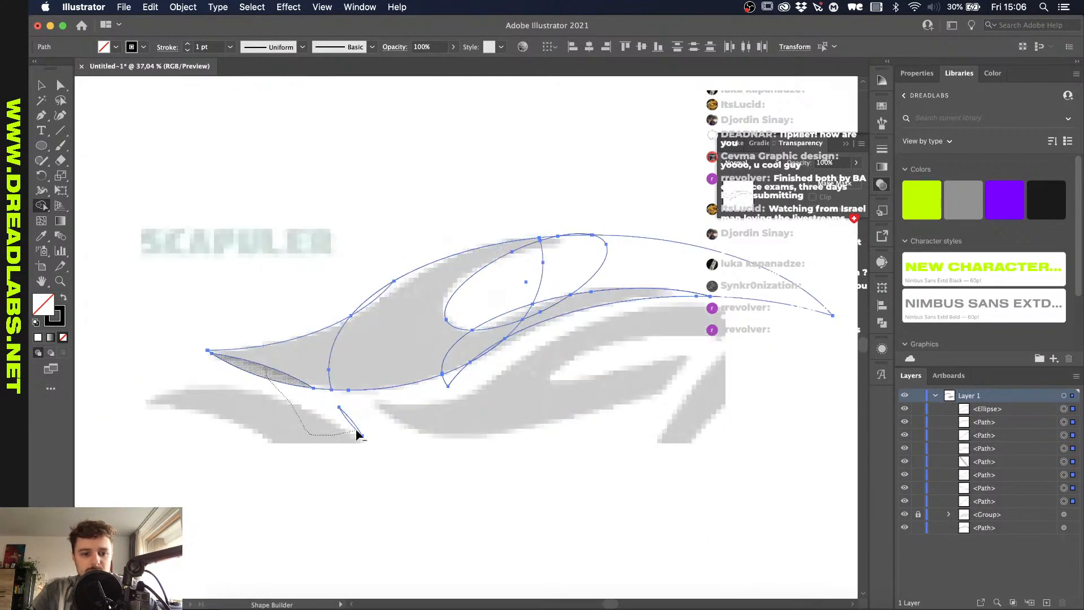
drag(357, 435, 376, 422)
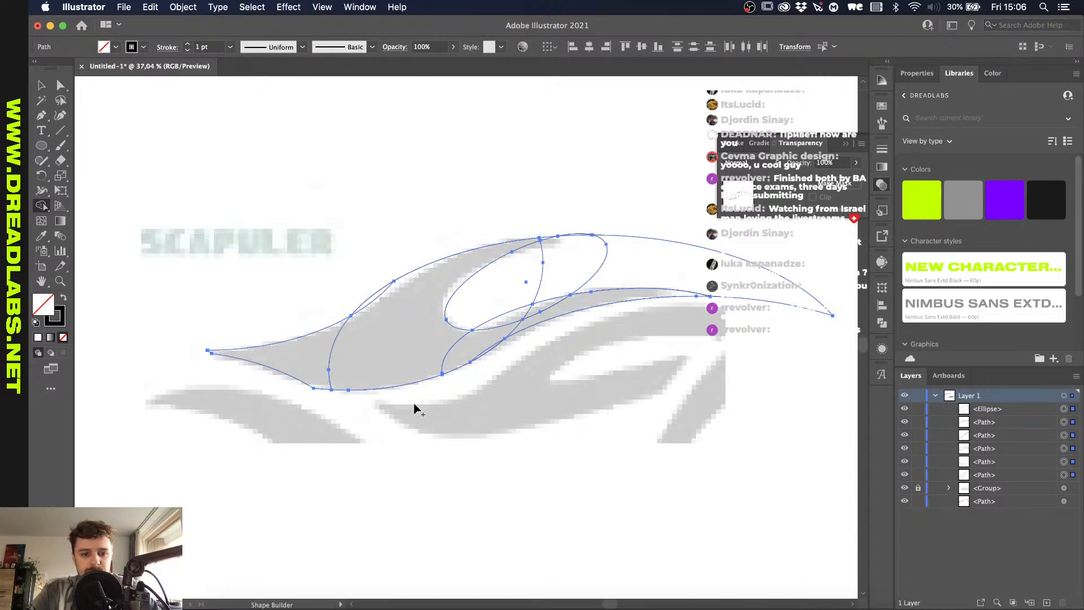
Step: Cut out the notch between the flame's tips, merge the inner regions into the flame body, and remove the sliver beneath it
scroll(417, 409, down, 1)
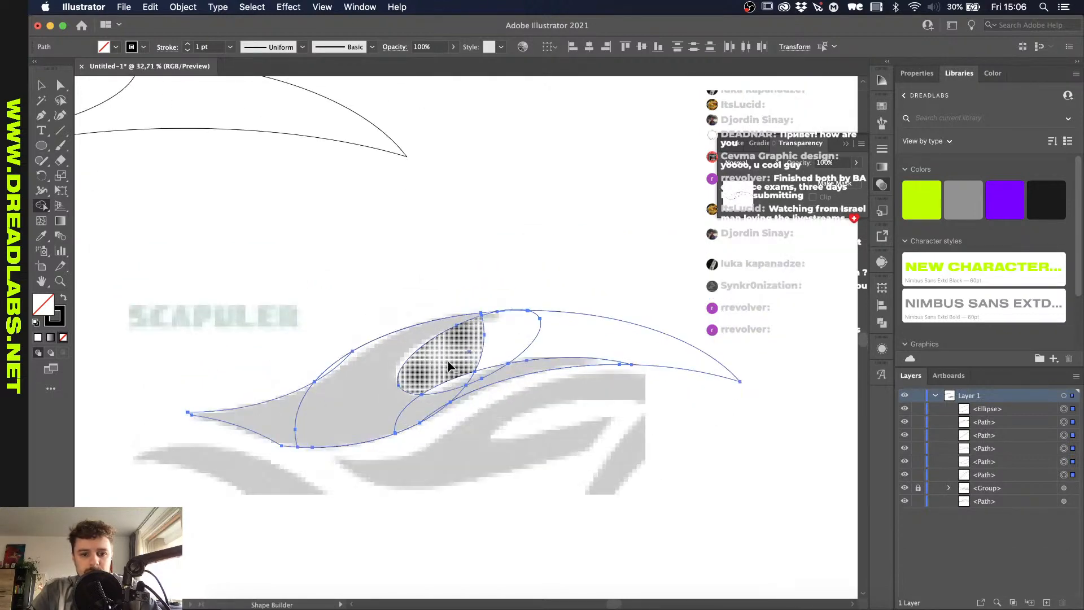
mouse_move(450, 381)
mouse_down()
mouse_move(474, 377)
mouse_move(508, 346)
mouse_move(589, 329)
mouse_up()
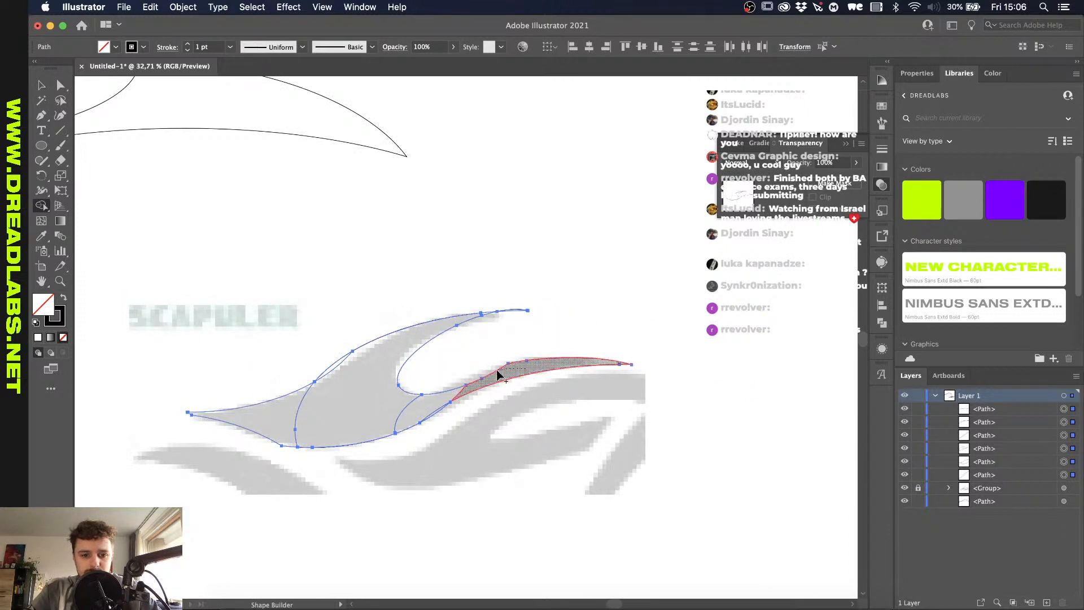
mouse_move(488, 383)
mouse_down()
mouse_move(379, 412)
mouse_move(306, 402)
mouse_move(345, 412)
mouse_move(446, 406)
mouse_up()
scroll(445, 407, up, 2)
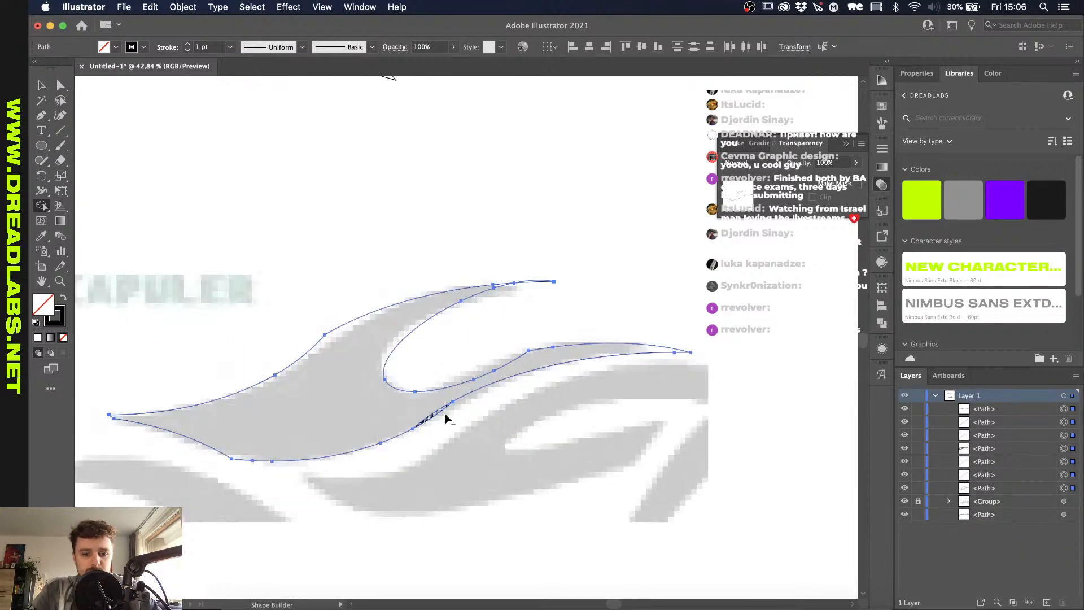
click(446, 419)
scroll(480, 453, down, 3)
key(v)
click(492, 463)
Step: Try swapping the fill and stroke of the traced flame shape
scroll(493, 463, up, 2)
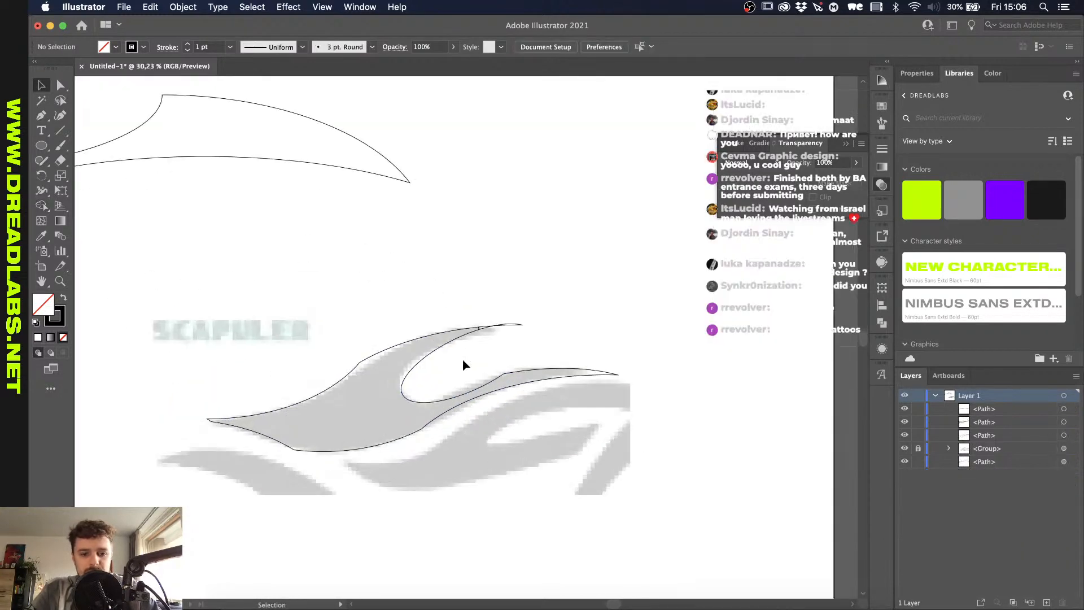
drag(463, 366, 389, 489)
key(shift+x)
key(shift+x)
Step: Clean up the flame's upper tip with Shape Builder by cutting off the overlapping end and clearing the leftover sliver
scroll(554, 317, up, 5)
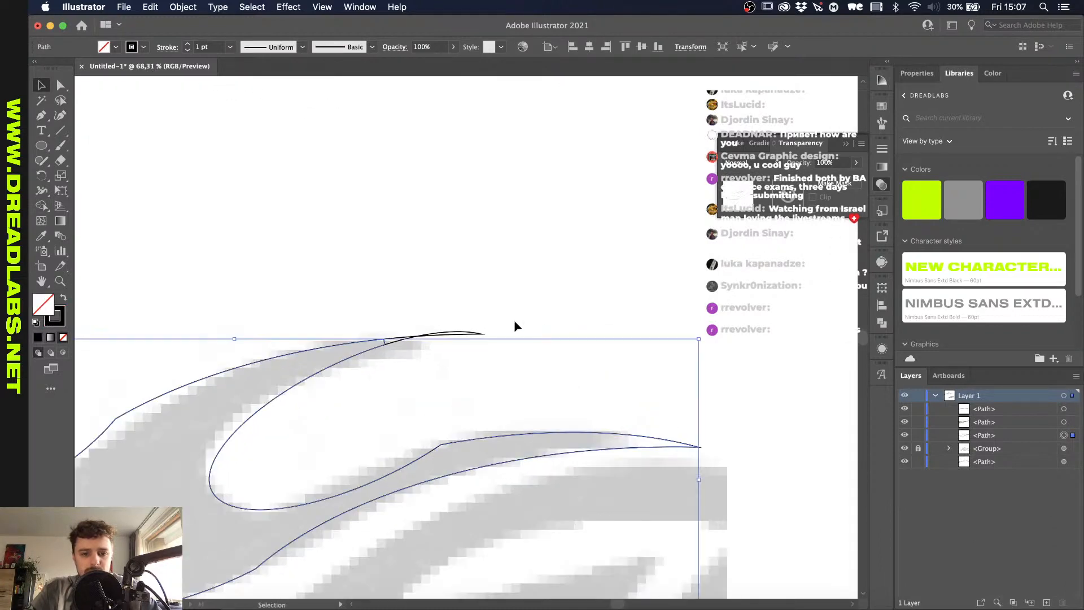
scroll(307, 402, up, 1)
key(shift+m)
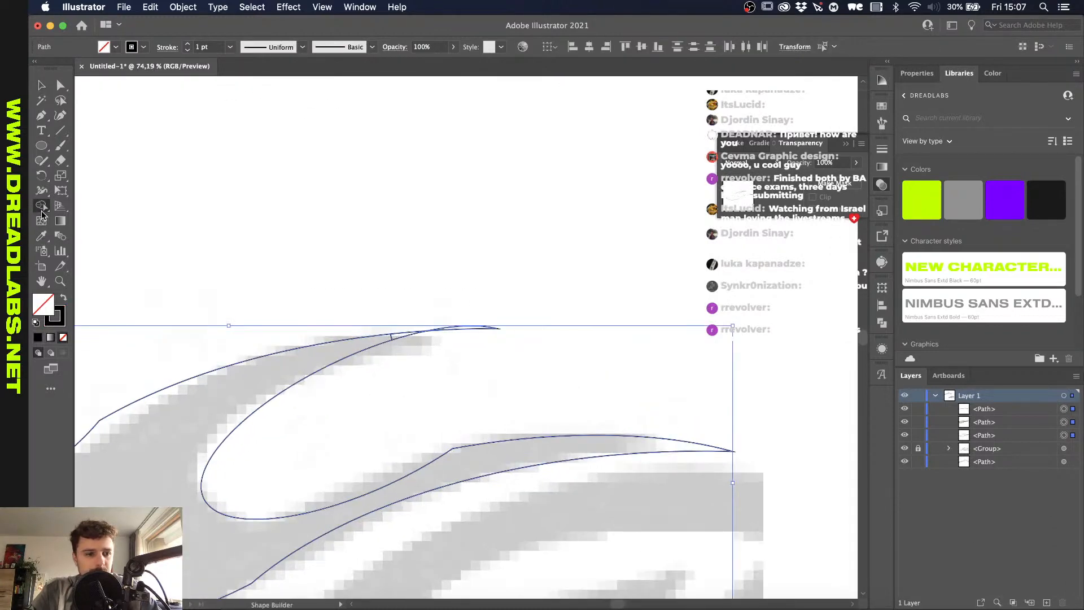
key(super+a)
alt+click(475, 328)
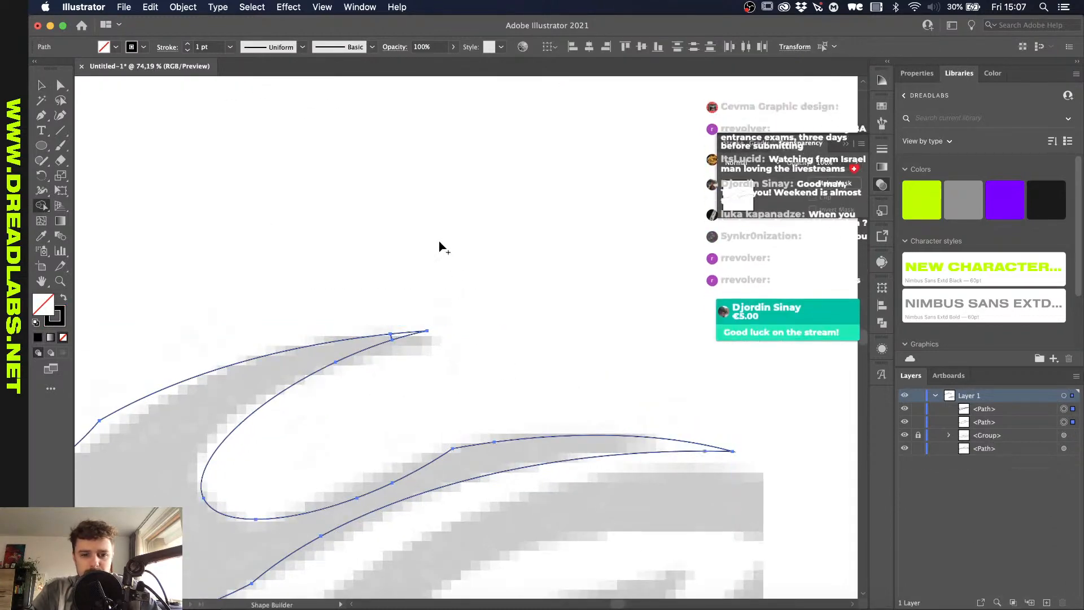
alt+click(401, 336)
scroll(287, 364, down, 4)
key(v)
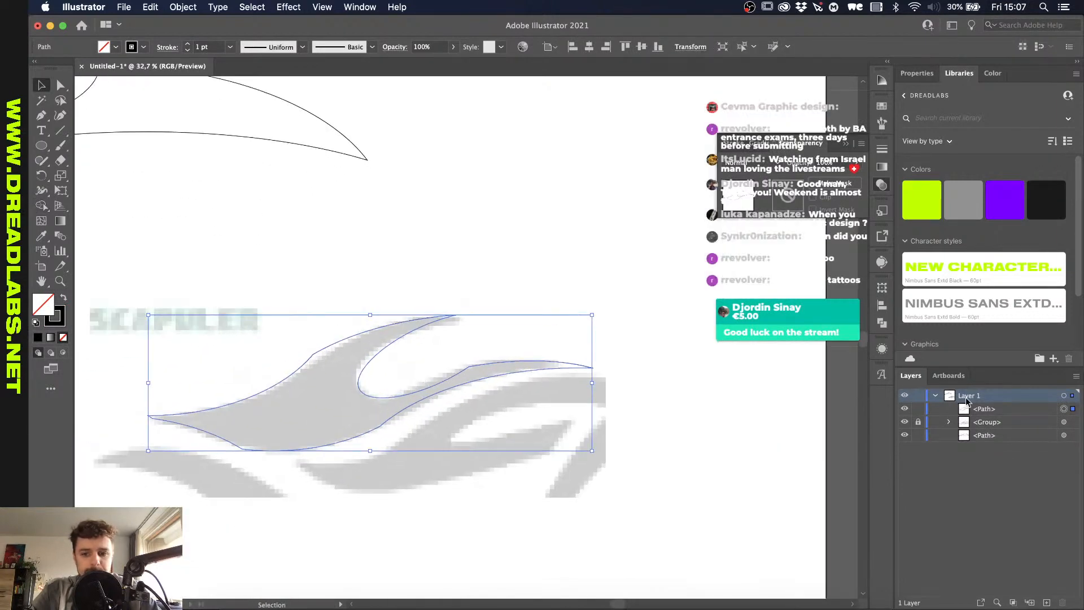
Step: Hide the locked reference group and swap the flame's fill and stroke to make it solid black
click(918, 422)
click(905, 422)
scroll(420, 430, down, 1)
key(shift+x)
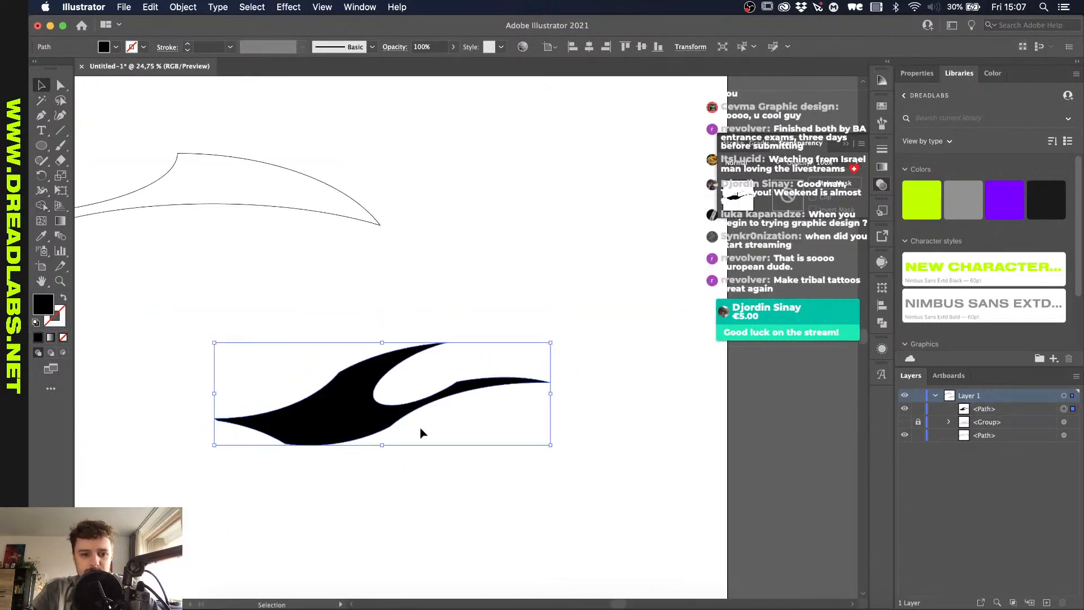
Step: Round off the sharp corner on the flame's lower-left edge with several strokes of the Smooth tool
scroll(323, 359, up, 5)
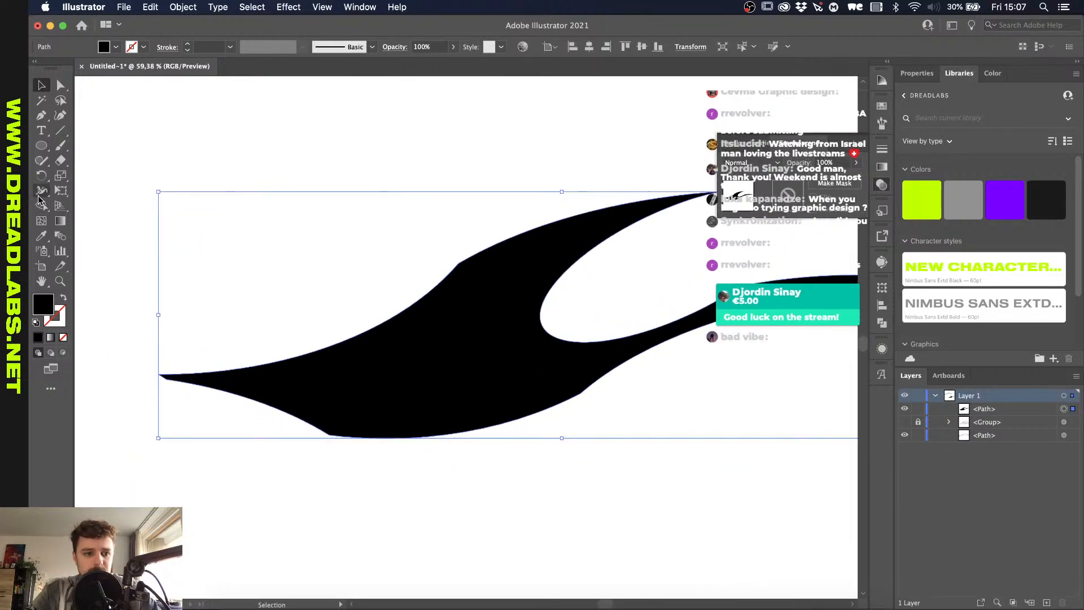
click(42, 181)
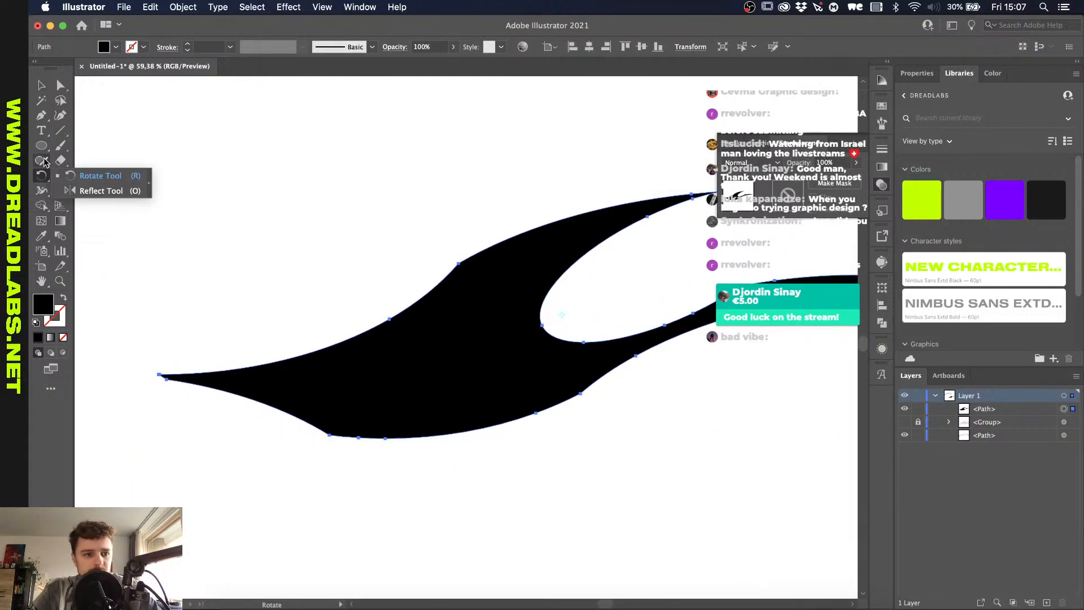
click(41, 160)
click(80, 192)
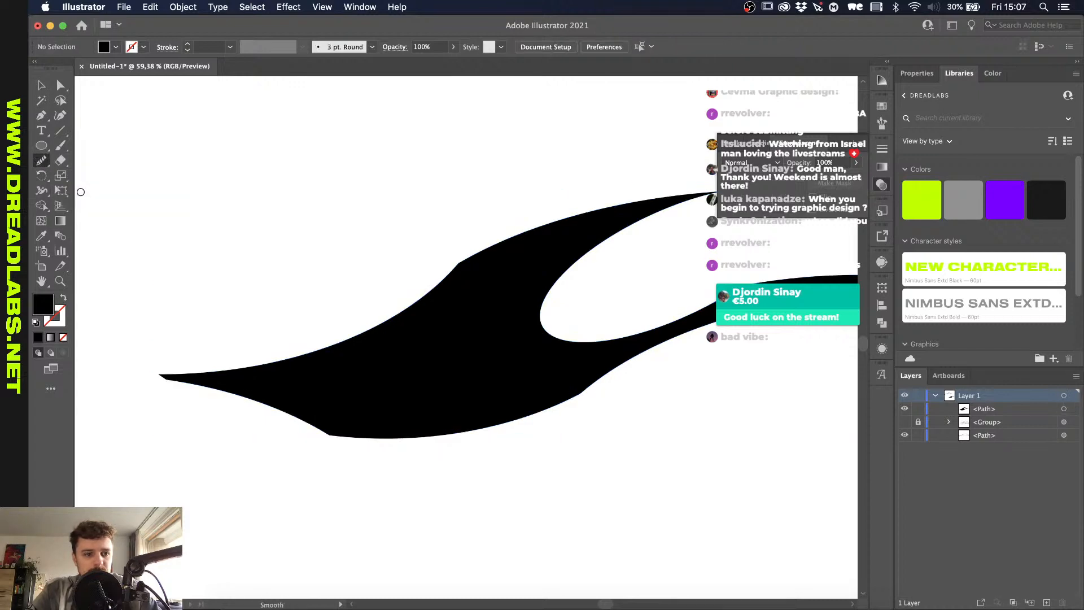
key(v)
click(358, 392)
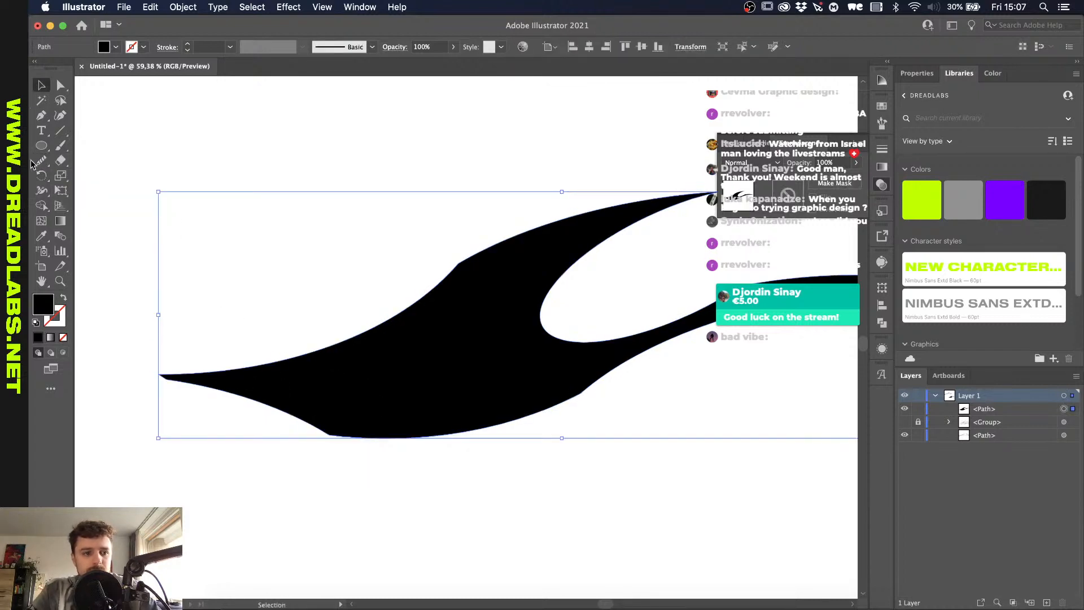
click(41, 163)
drag(311, 427, 480, 469)
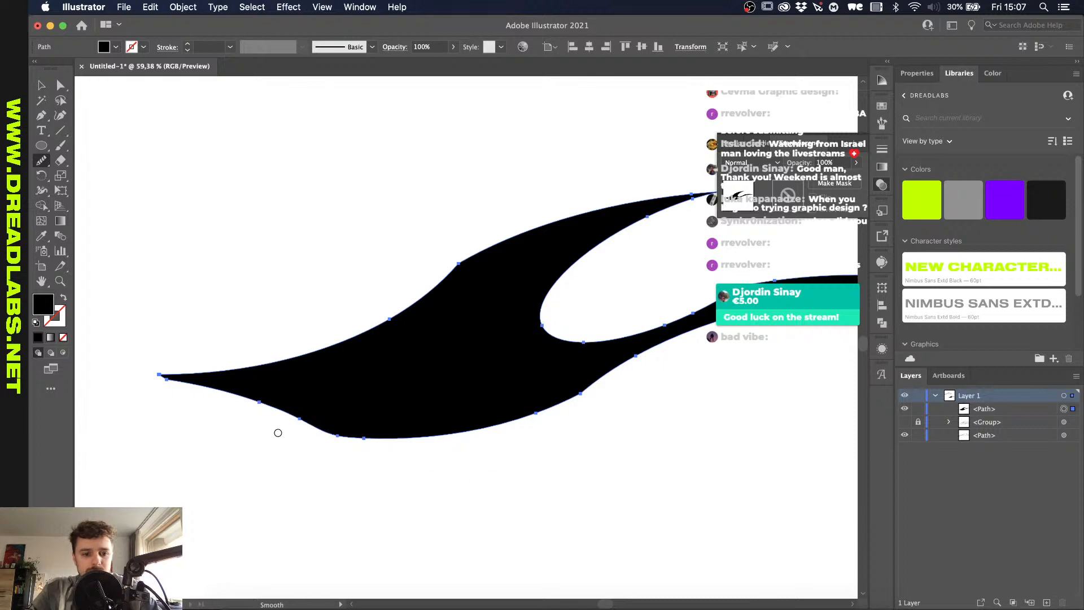
drag(269, 409, 472, 450)
drag(298, 416, 472, 446)
scroll(472, 445, up, 3)
scroll(472, 445, right, 3)
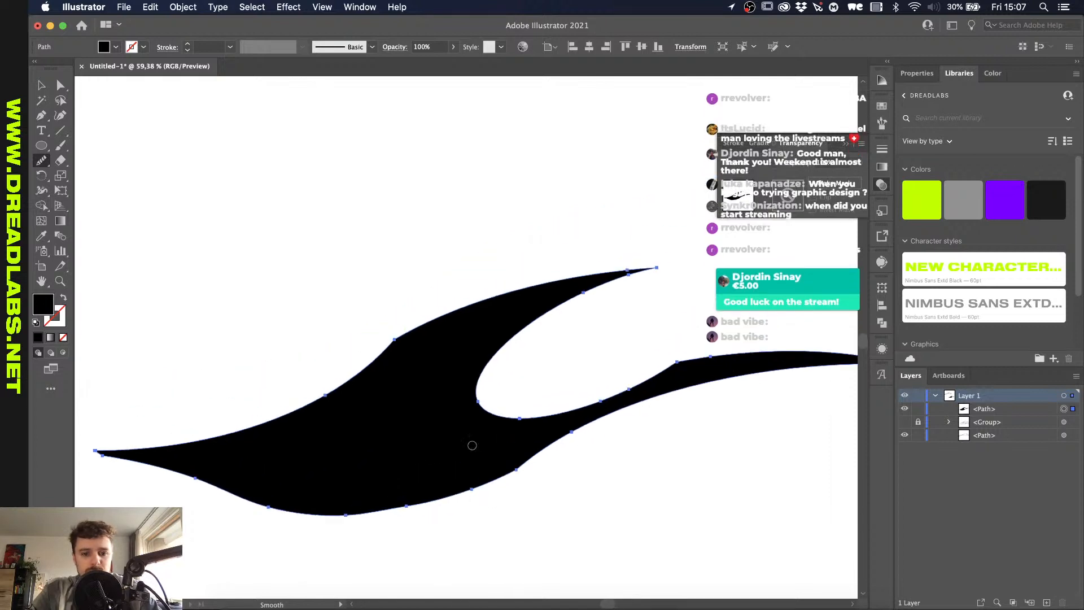
scroll(242, 496, down, 2)
scroll(242, 495, left, 2)
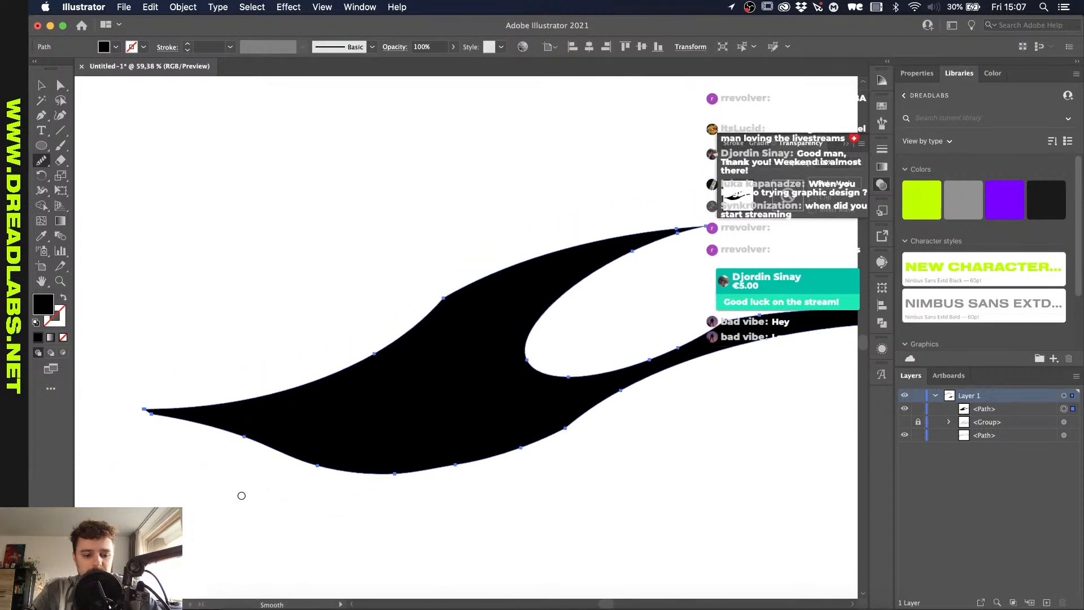
key(v)
click(230, 516)
scroll(229, 515, down, 5)
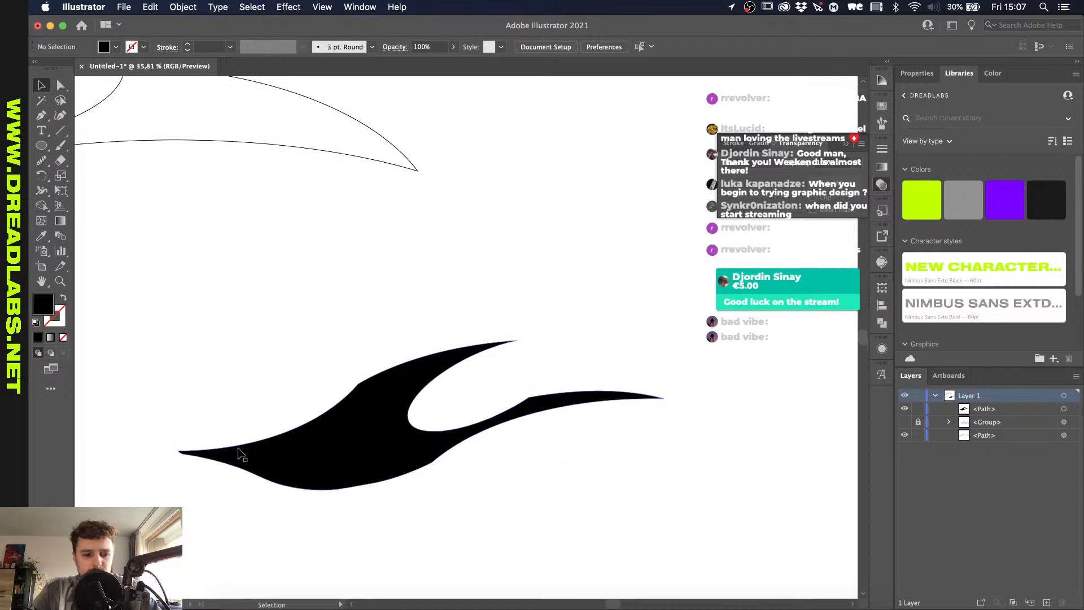
Step: Draw an ellipse about 681 by 246 px over the flame's lower-left end and fill it with the canvas white using the Eyedropper
key(l)
scroll(234, 435, down, 3)
scroll(234, 434, left, 2)
drag(141, 469, 415, 368)
key(i)
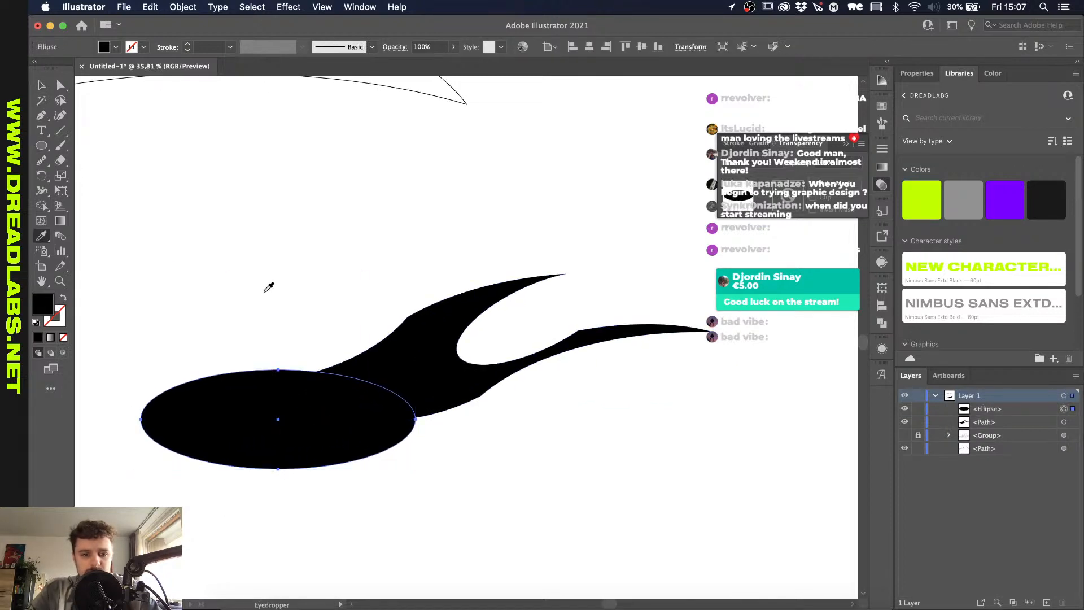
click(269, 286)
key(v)
click(501, 493)
scroll(240, 412, down, 3)
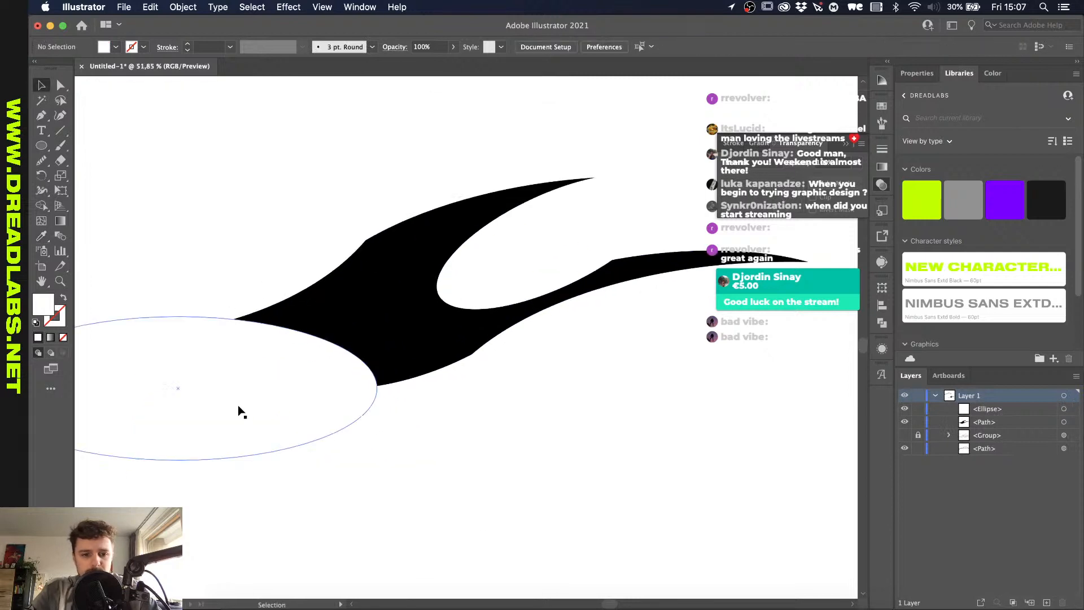
Step: Apply an Arc warp effect with a -40% bend to the white ellipse
click(239, 415)
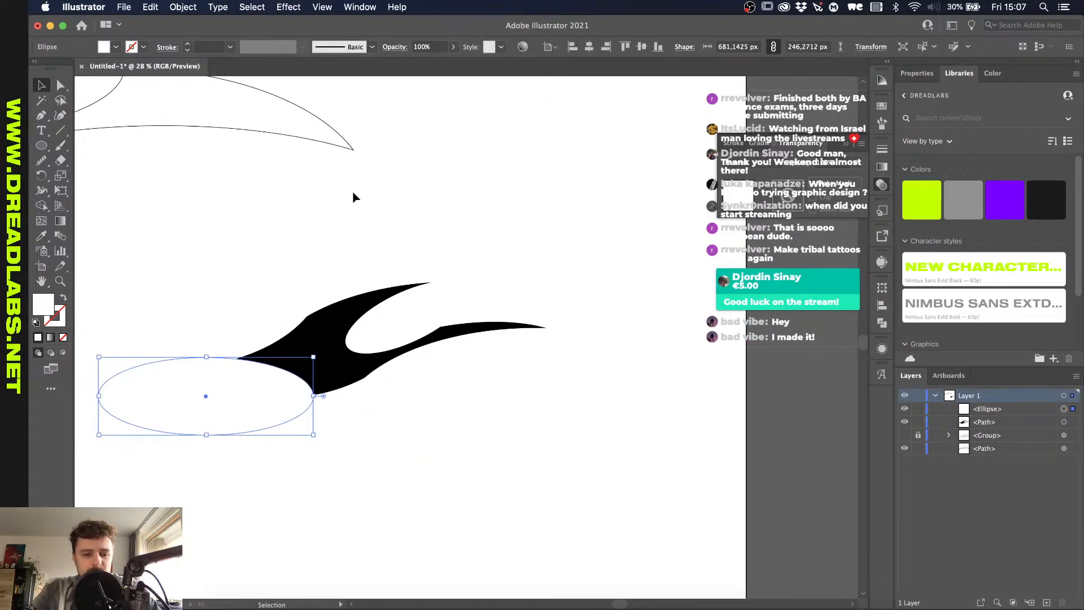
scroll(314, 244, left, 3)
scroll(274, 370, up, 2)
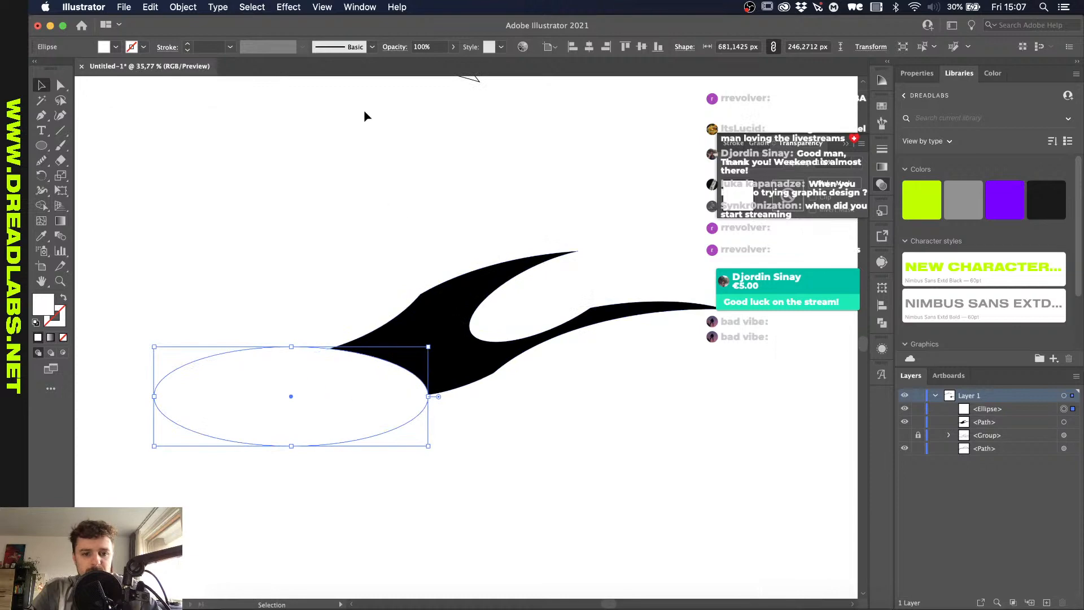
click(292, 7)
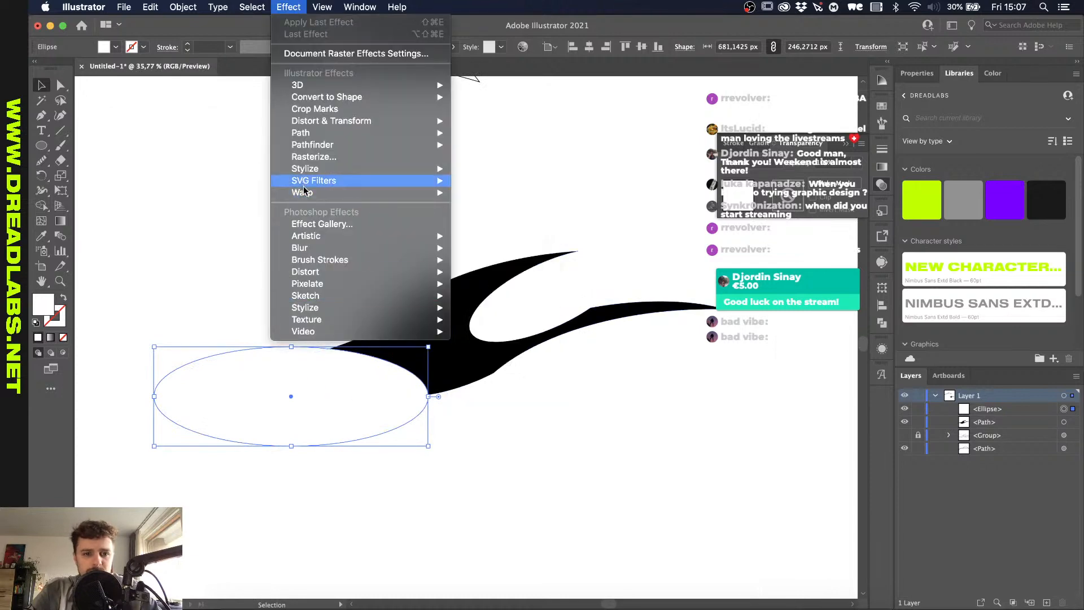
mouse_move(429, 192)
click(507, 192)
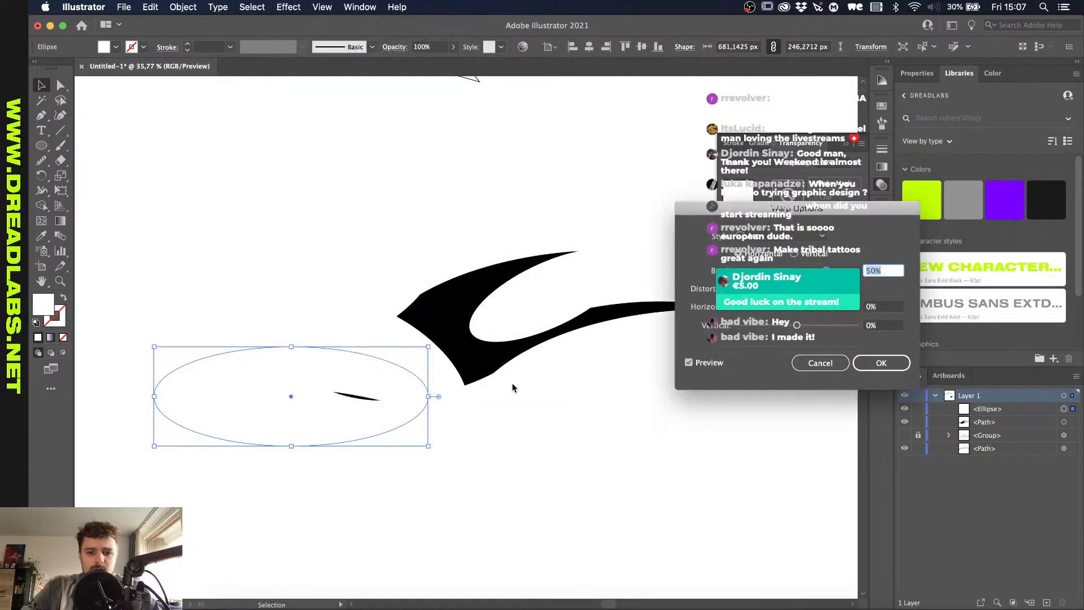
key(shift+Down)
key(shift+Down)
key(shift+Down)
key(shift+Down)
key(shift+Down)
key(shift+Down)
key(shift+Down)
key(shift+Down)
key(shift+Down)
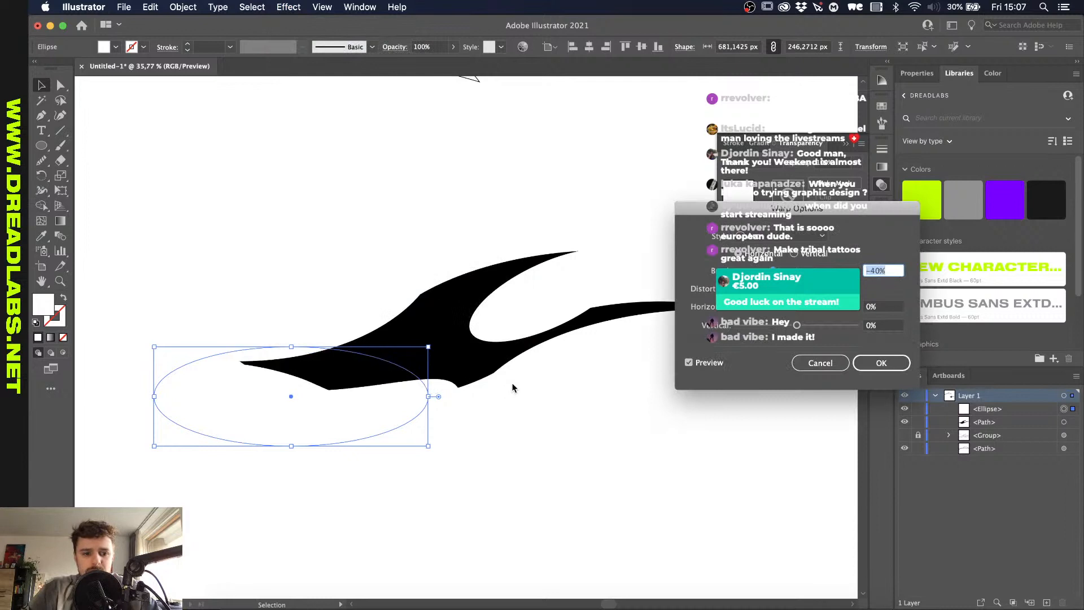
key(Return)
Step: Move the warped ellipse slightly up and left over the flame's lower end and expand its appearance into a plain path
drag(380, 421, 356, 390)
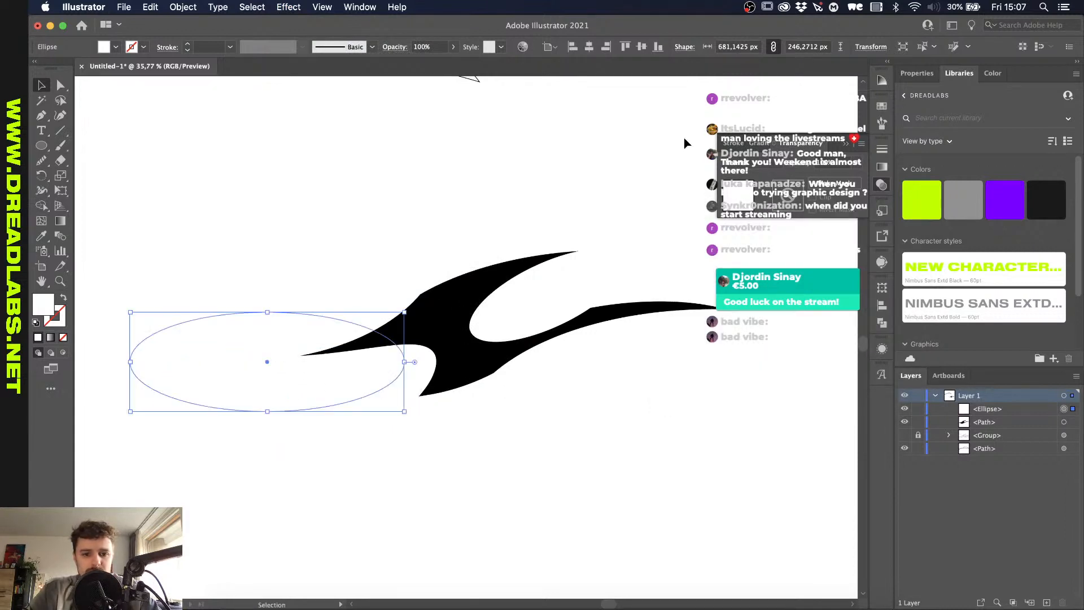
click(549, 235)
click(302, 384)
key(super+e)
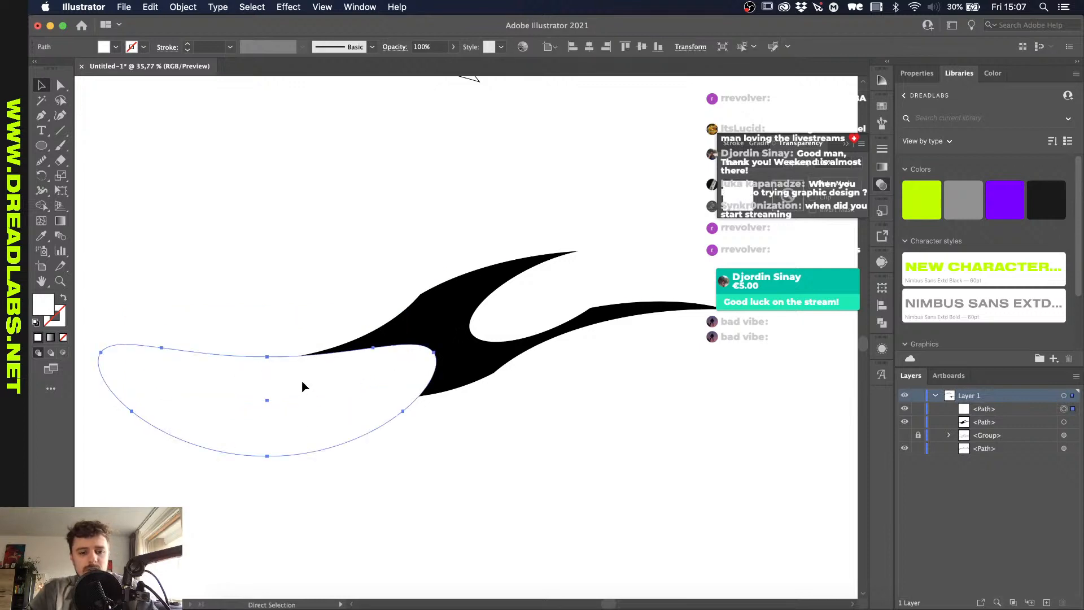
Step: Subtract the warped ellipse path from the black flame with Pathfinder's Minus Front
shift+click(575, 332)
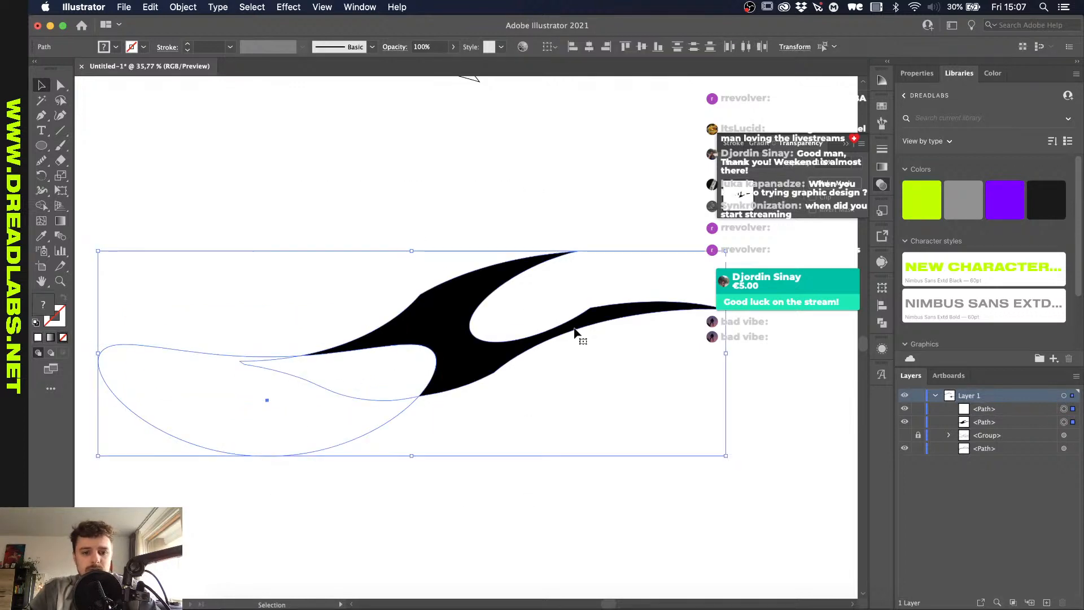
click(882, 325)
click(752, 315)
key(super+0)
click(517, 441)
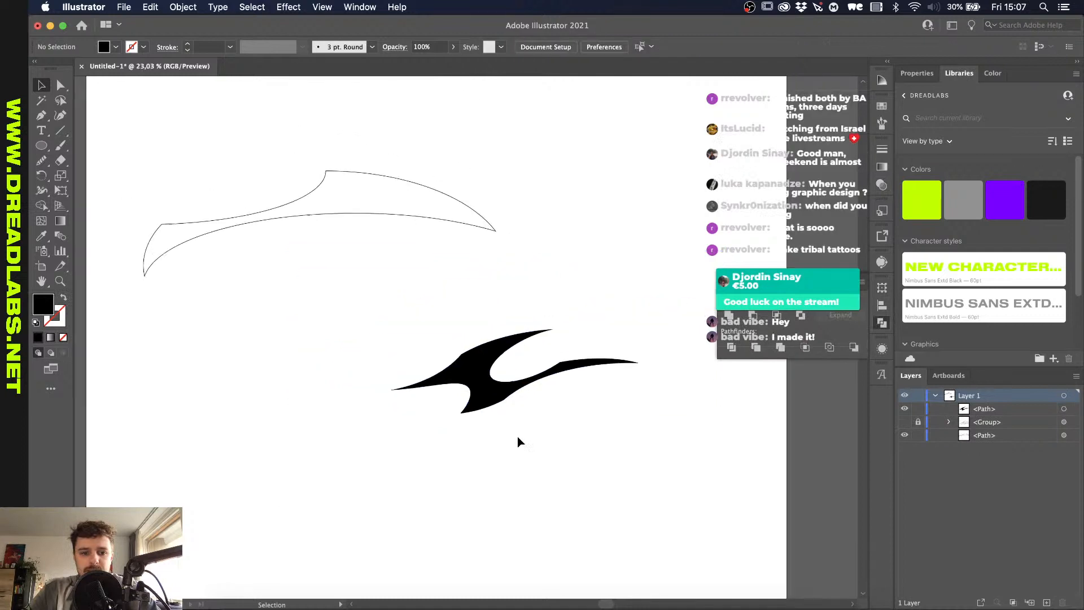
scroll(518, 440, up, 2)
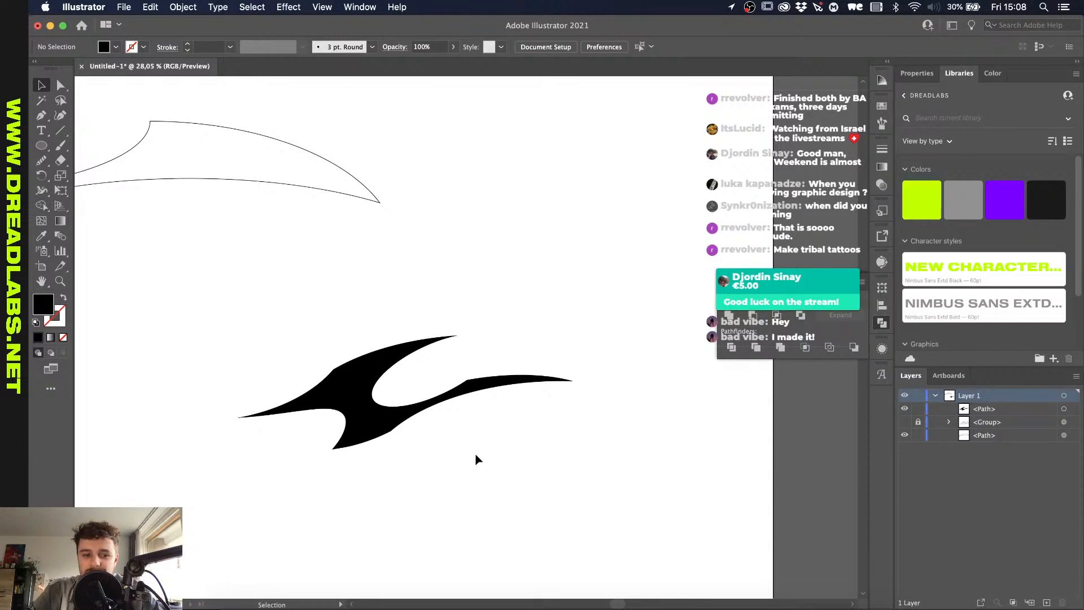
scroll(227, 395, up, 2)
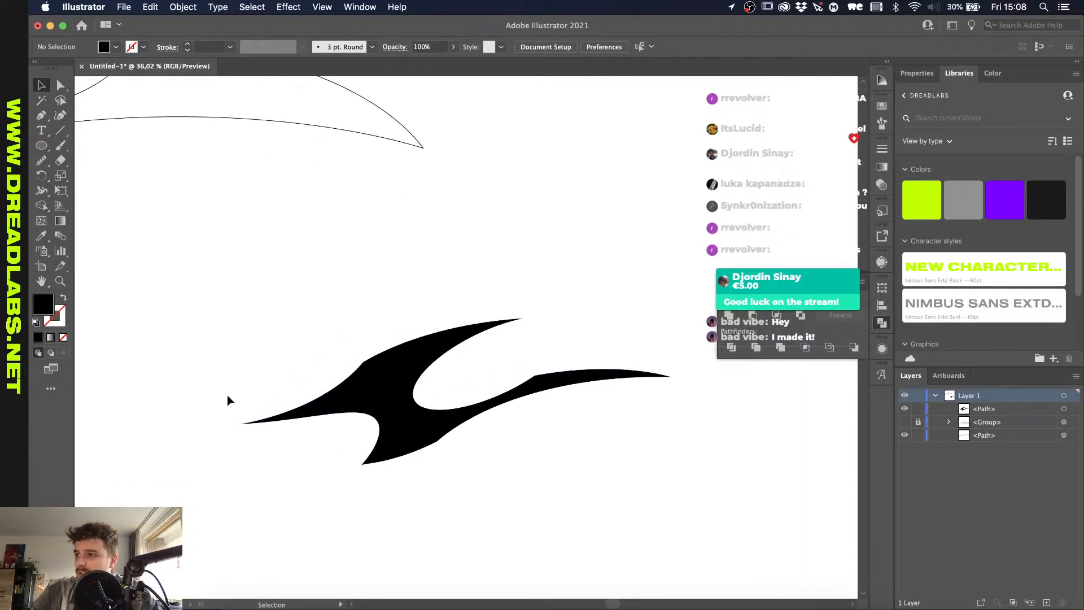
scroll(239, 360, up, 2)
scroll(239, 360, down, 1)
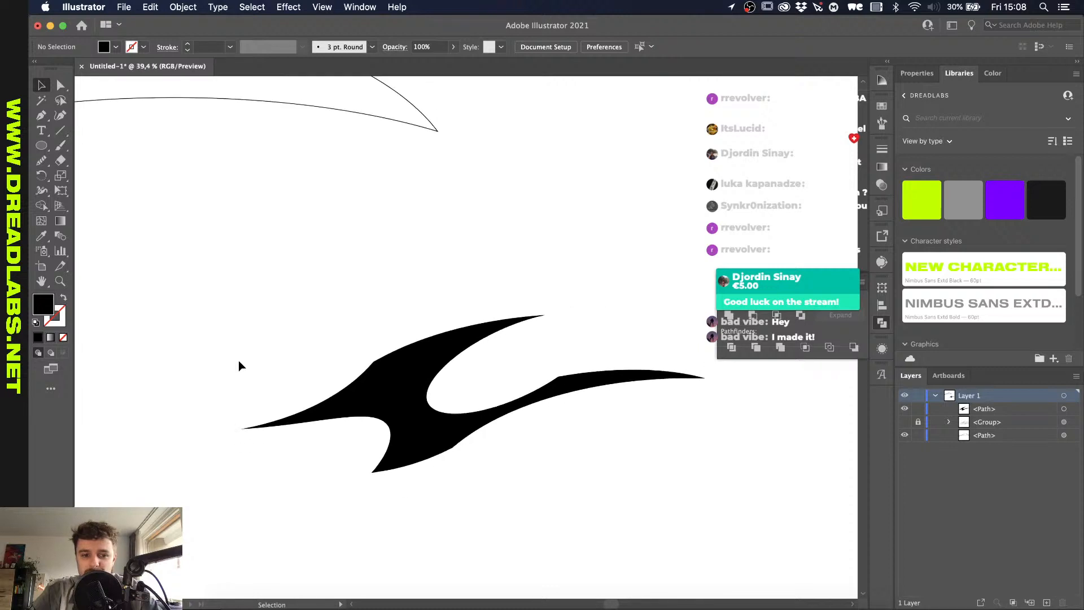
scroll(238, 361, down, 1)
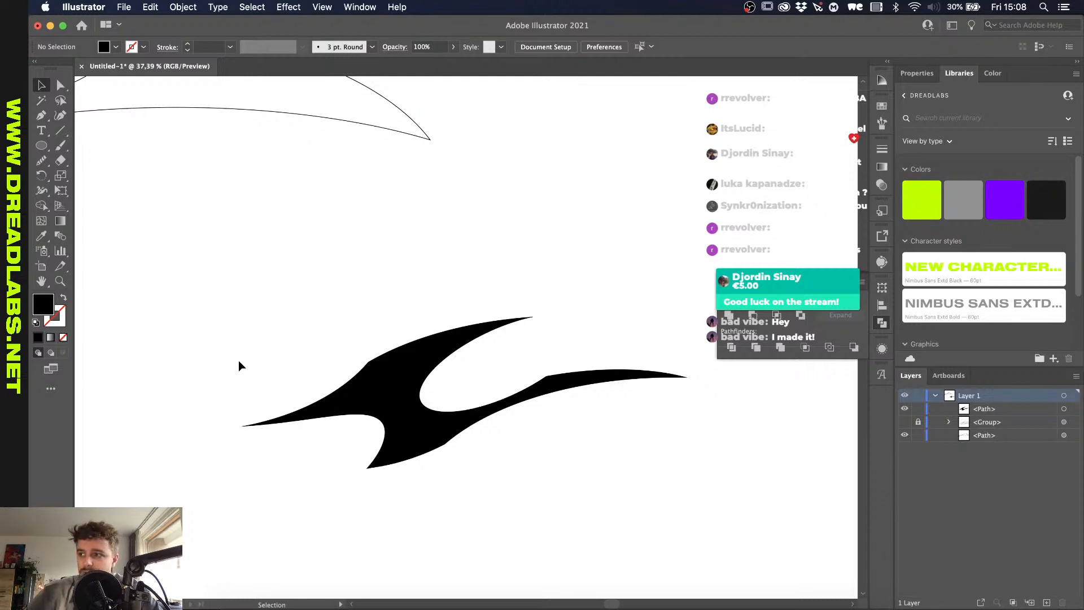
scroll(299, 327, down, 3)
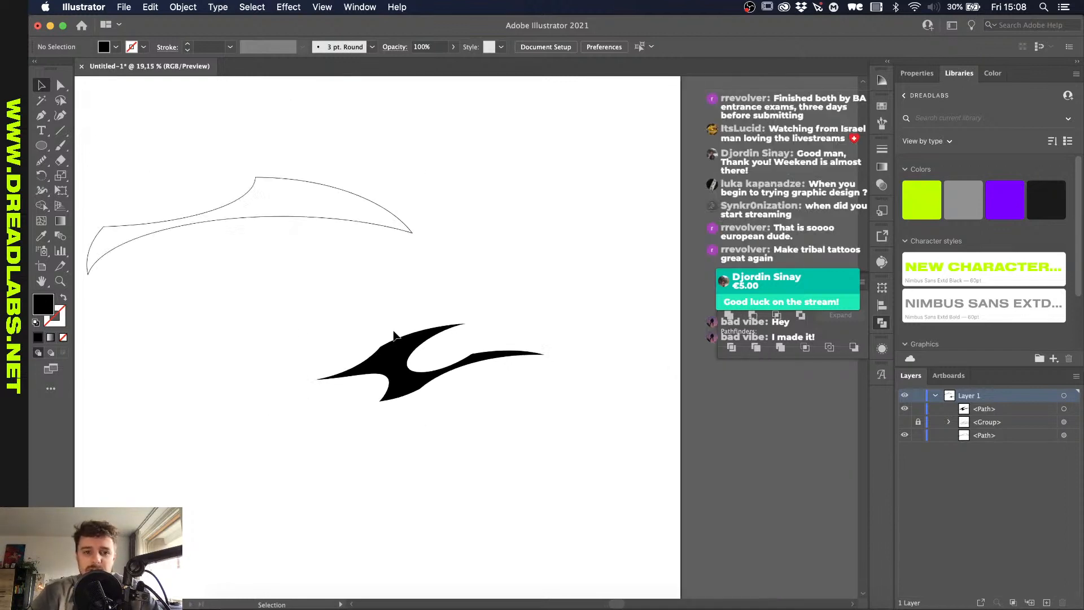
scroll(394, 335, up, 1)
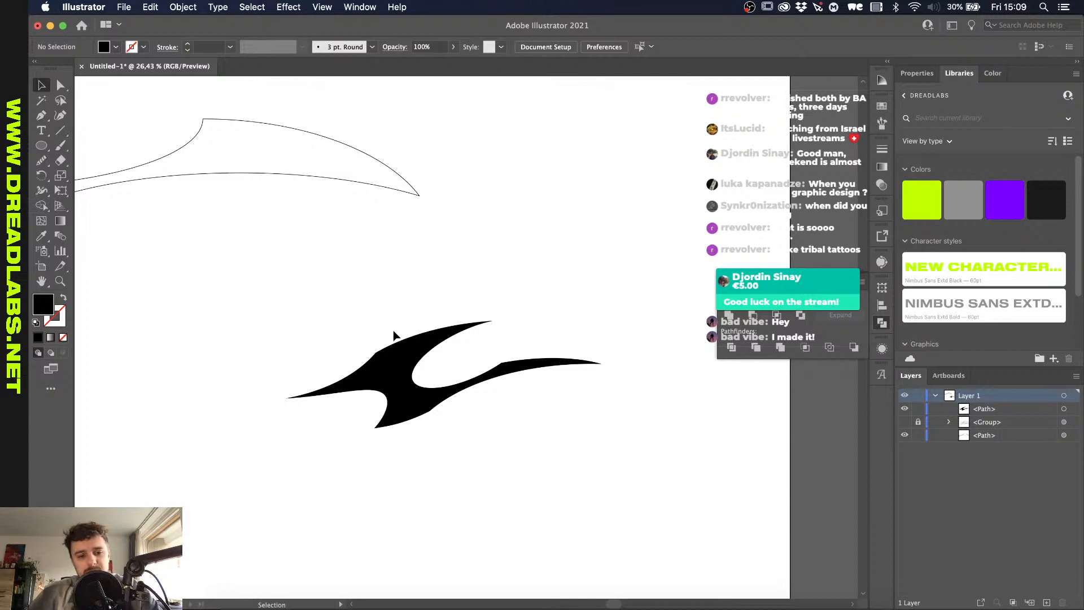
scroll(393, 334, up, 5)
click(389, 378)
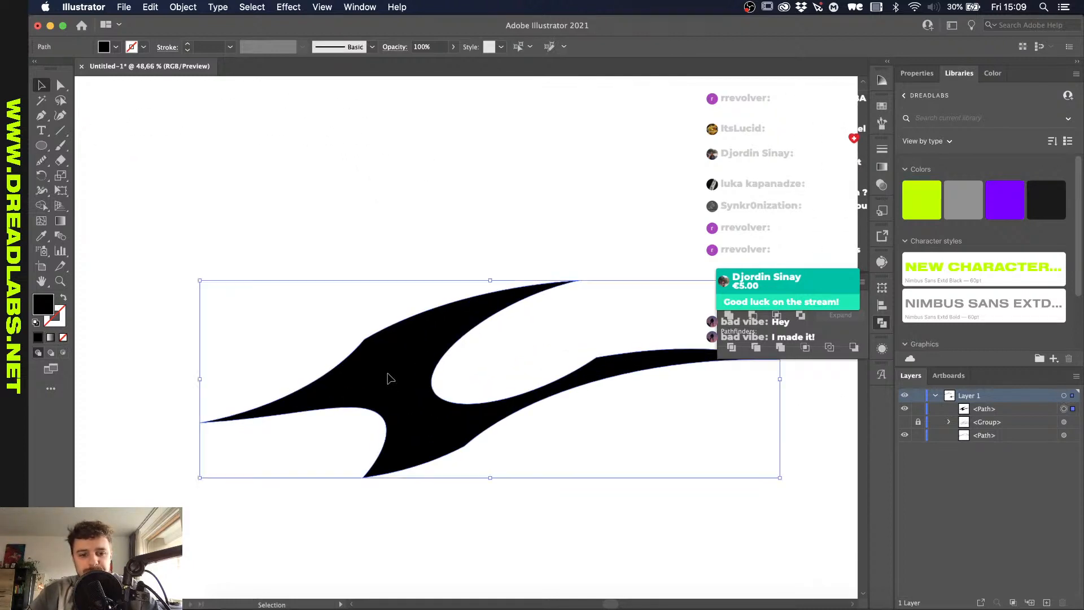
scroll(389, 377, down, 4)
scroll(390, 378, up, 1)
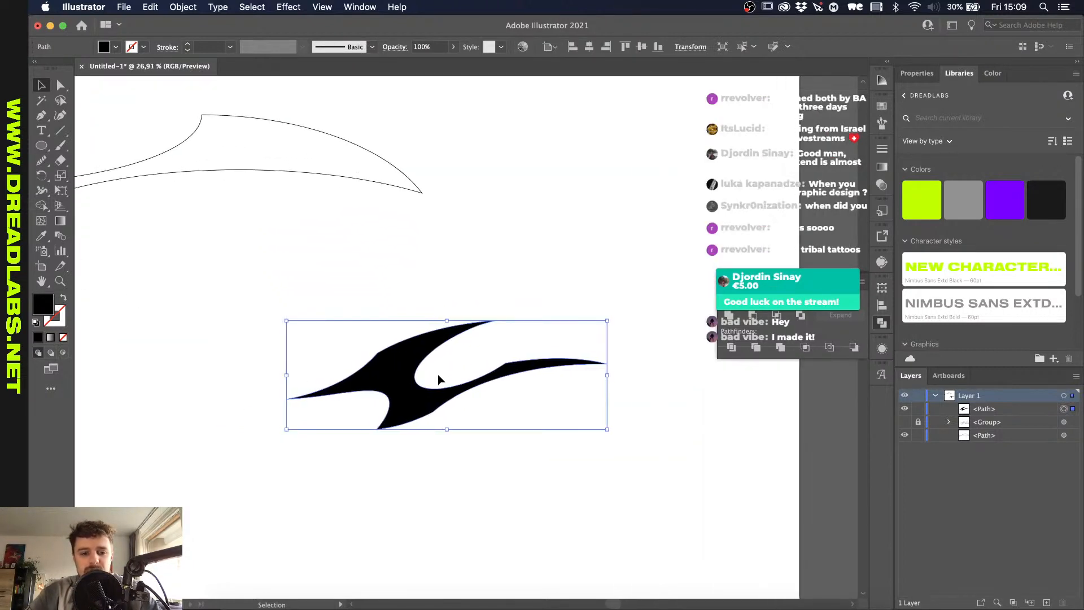
Step: Move the outlined blade shape down and right above the flame and swap its fill and stroke to make it solid black
scroll(439, 378, left, 3)
scroll(456, 379, left, 5)
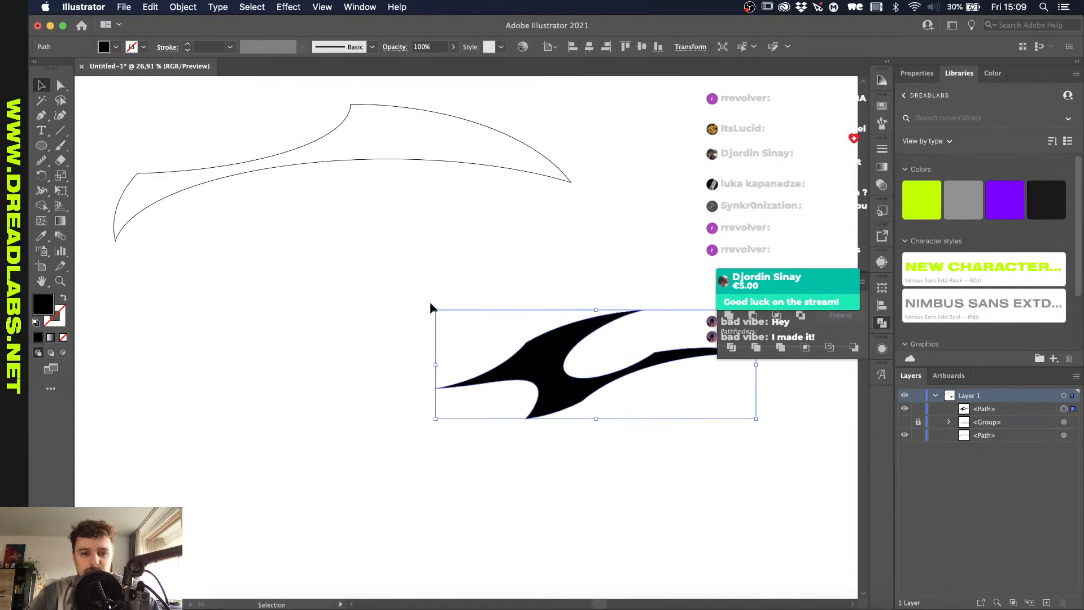
drag(290, 172, 386, 266)
key(shift+x)
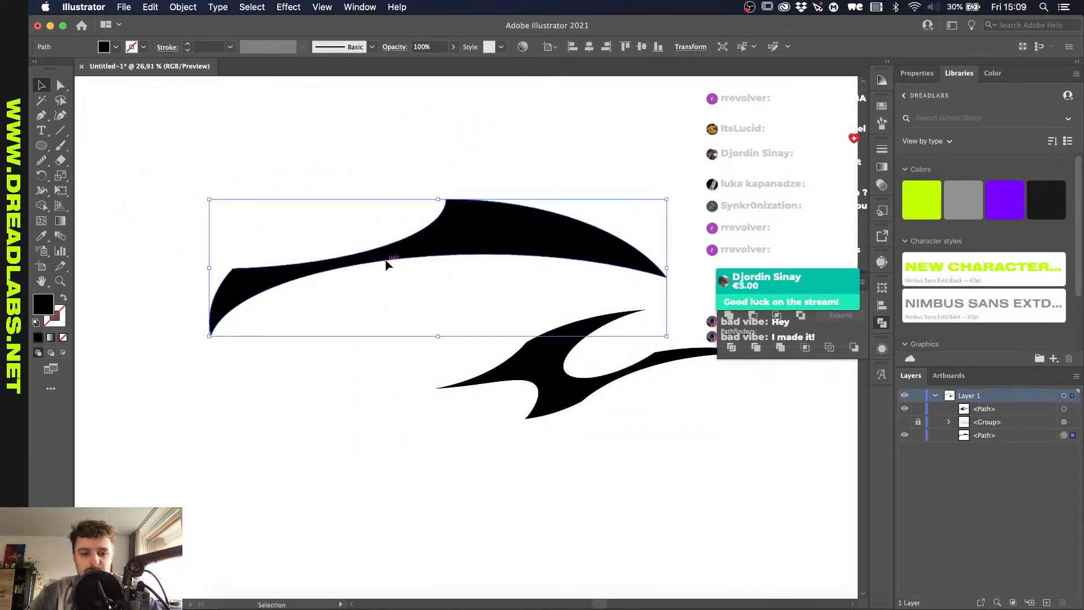
Step: Scale the blade shape down, rotate it 180°, and nest it in the curved cutout at the flame's lower left
drag(668, 266, 297, 293)
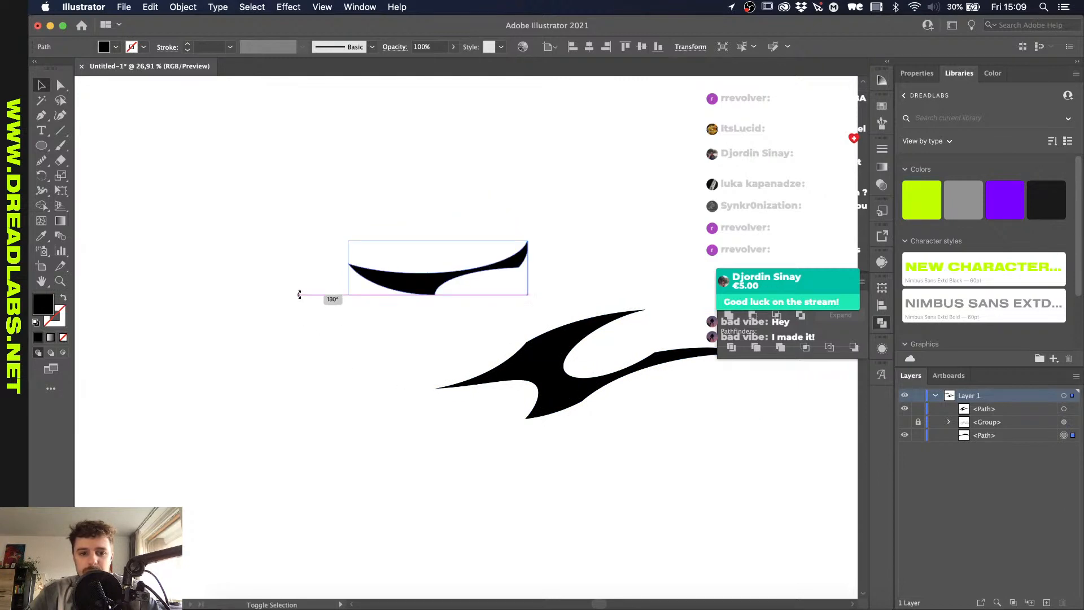
drag(391, 297, 388, 439)
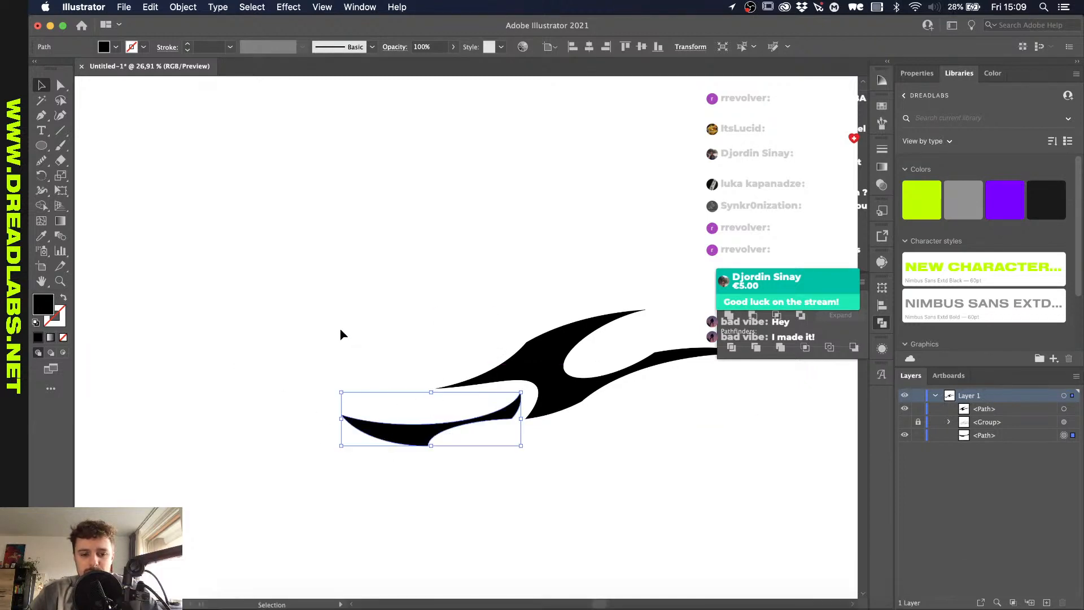
click(341, 335)
scroll(341, 335, right, 5)
scroll(341, 336, down, 2)
scroll(341, 335, right, 2)
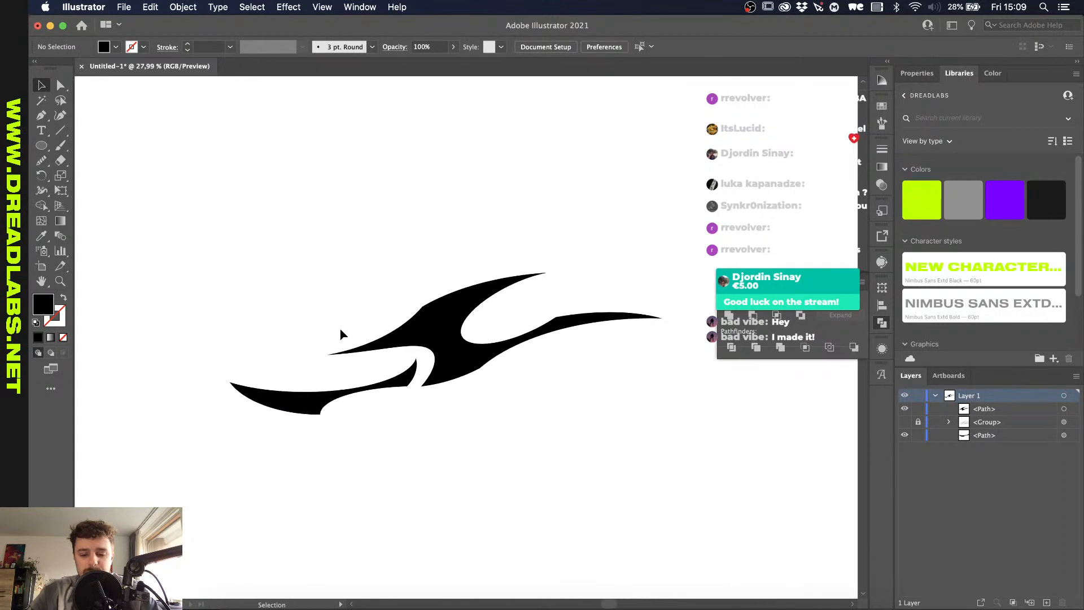
key(l)
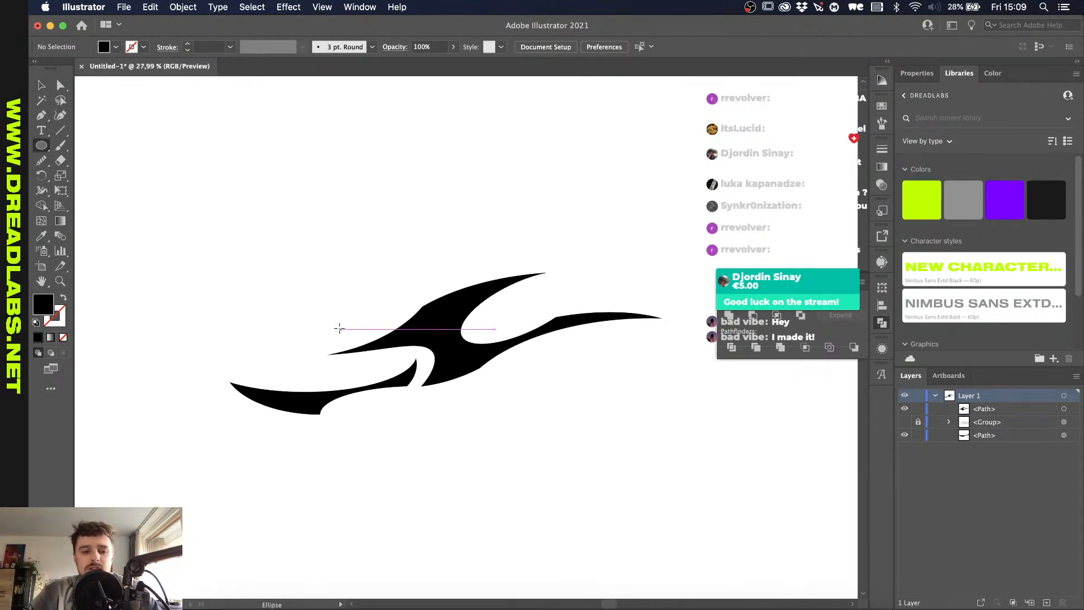
scroll(339, 329, up, 2)
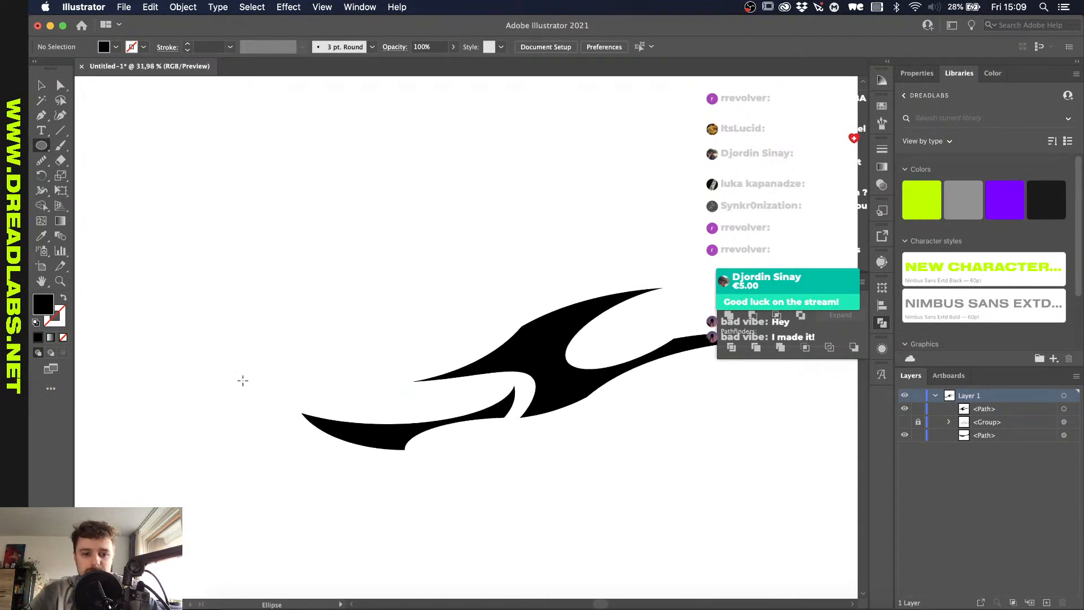
scroll(183, 291, left, 4)
scroll(183, 292, down, 2)
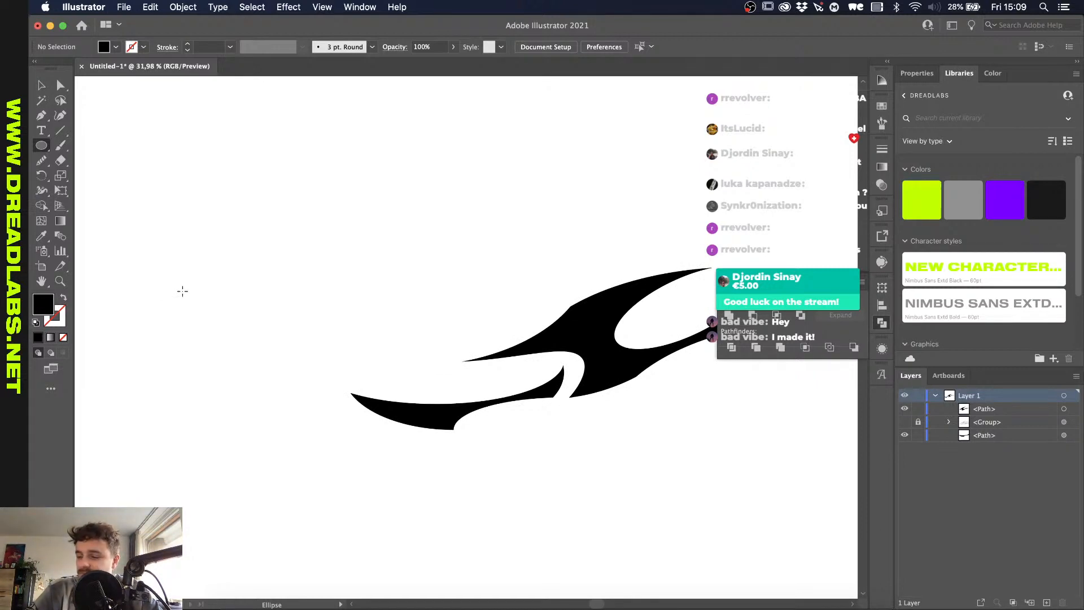
key(v)
scroll(216, 242, down, 3)
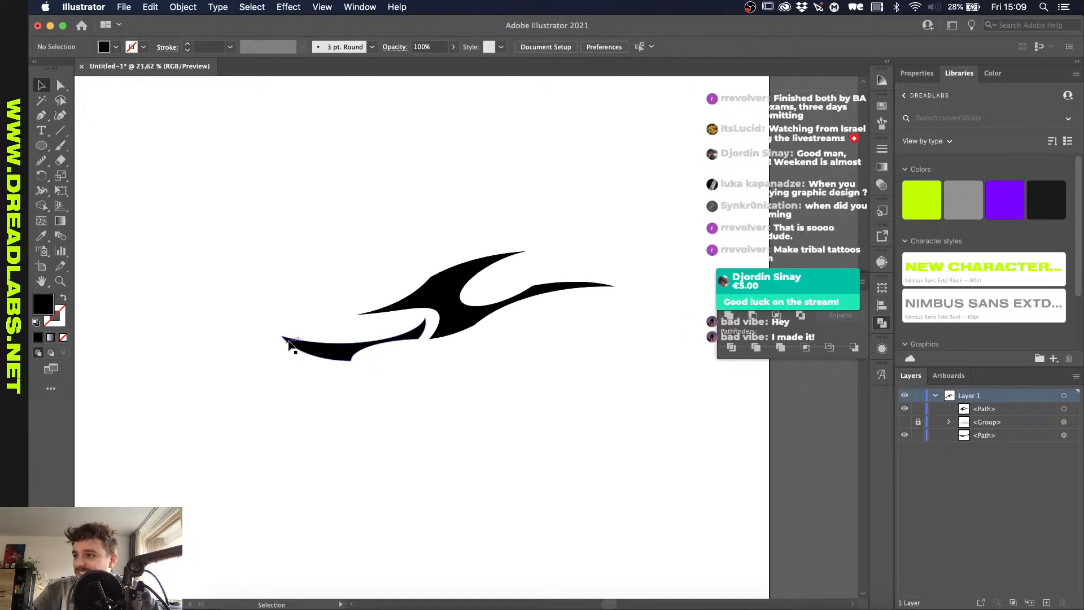
scroll(334, 329, up, 2)
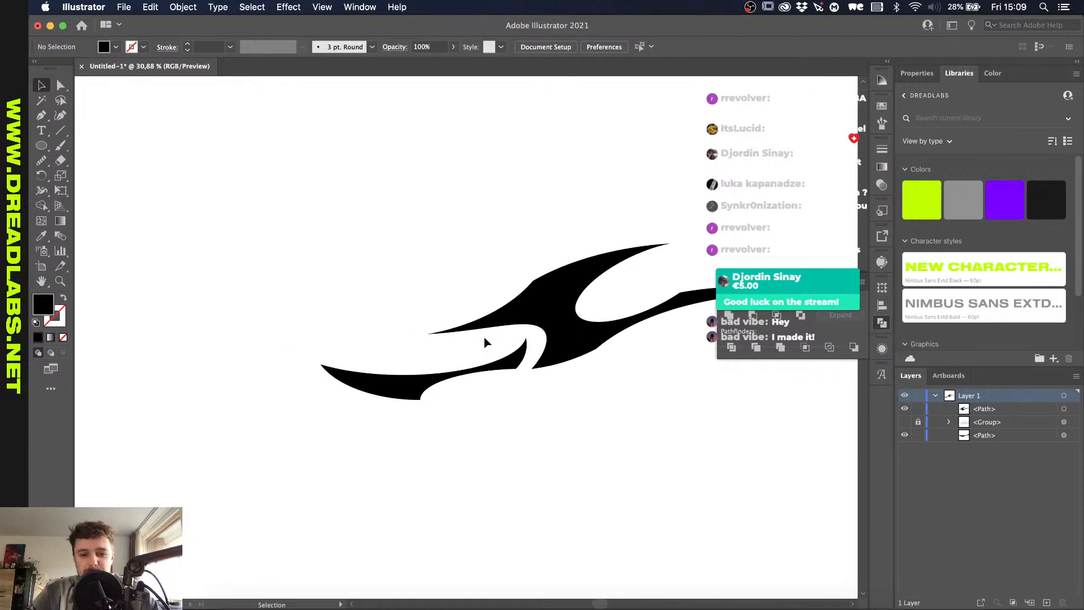
Step: Draw a wide flat ellipse about 743 px wide above the blade, duplicate it diagonally, and make both outline-only by swapping fill and stroke
key(l)
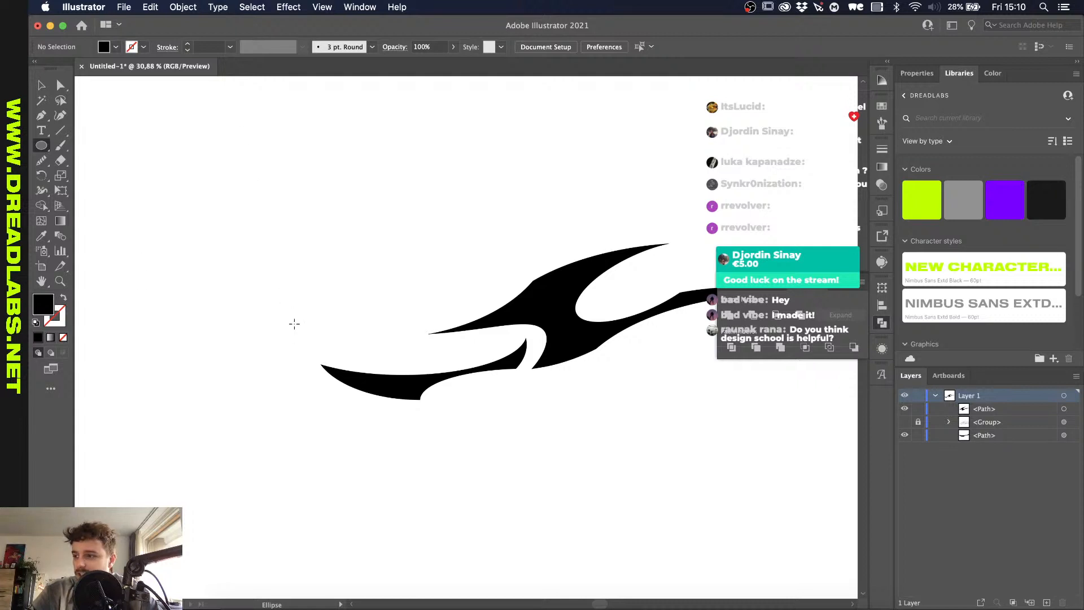
scroll(294, 323, up, 2)
scroll(294, 324, left, 2)
drag(181, 262, 361, 277)
key(v)
shift+click(359, 300)
key(shift+x)
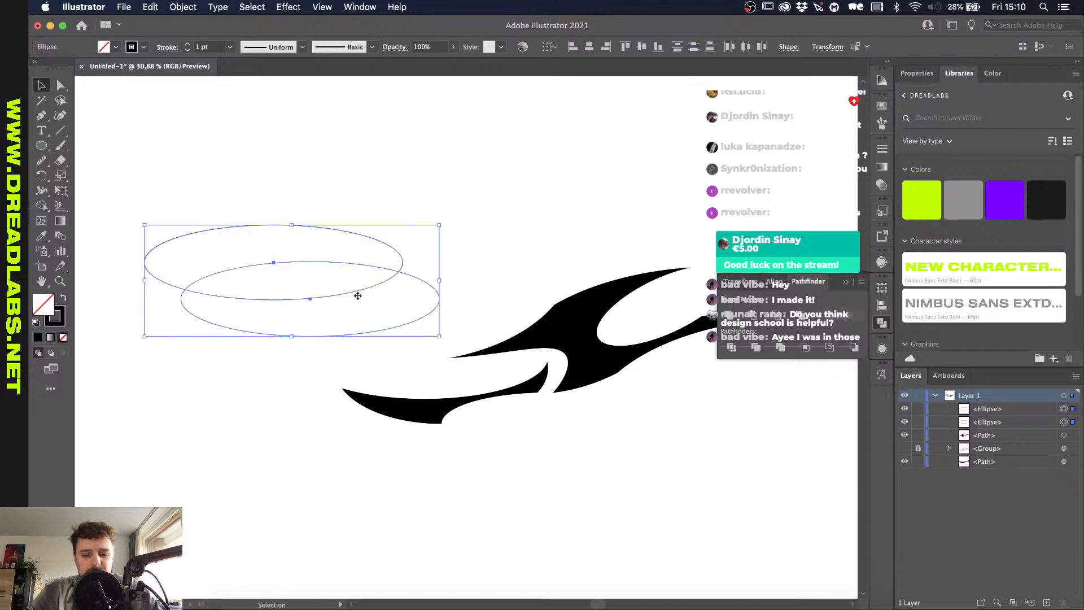
Step: Shift the ellipses to overlap more closely and flatten the front ellipse to about 170 px high so their upper edges nearly meet
click(497, 261)
scroll(497, 262, left, 3)
drag(451, 293, 460, 313)
drag(370, 242, 372, 258)
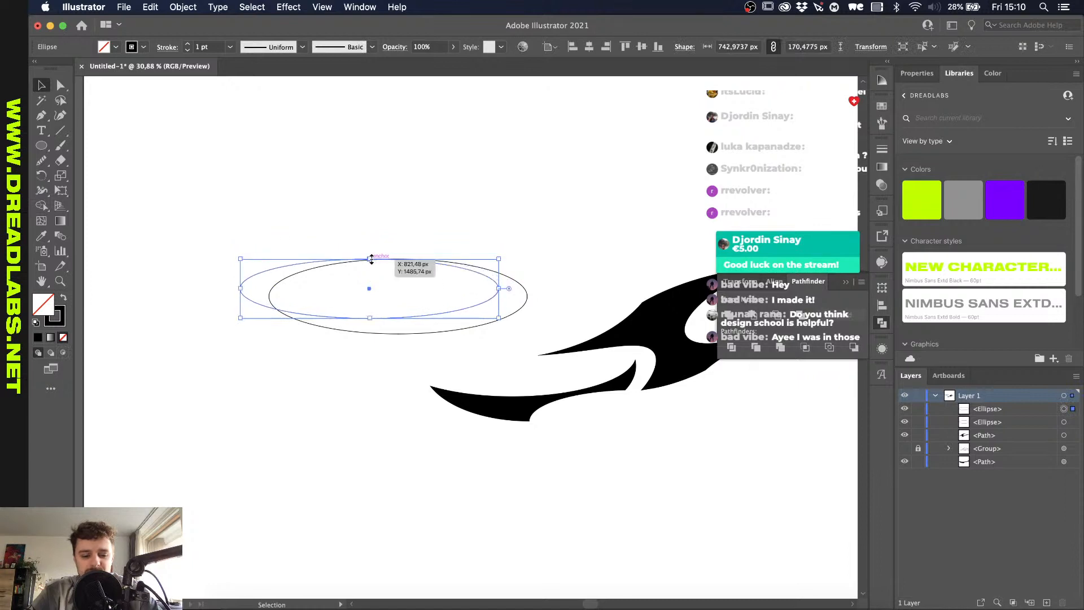
Step: Try to cut the front ellipse out of the other one with Pathfinder's Minus Front, and undo the subtraction
click(363, 383)
drag(467, 211, 384, 271)
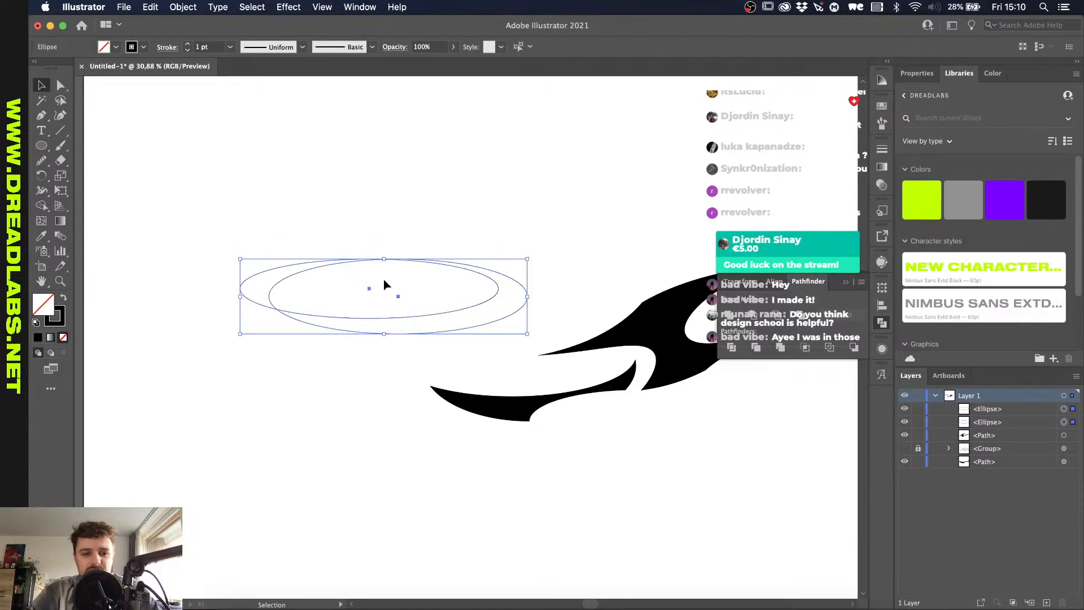
click(739, 317)
click(503, 221)
key(l)
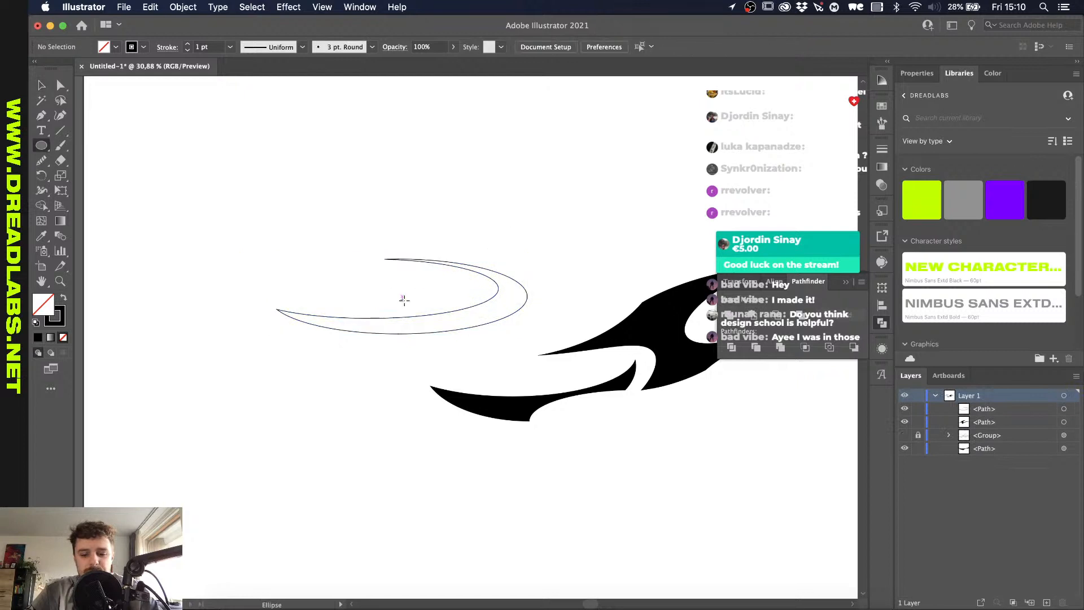
scroll(404, 300, up, 2)
key(v)
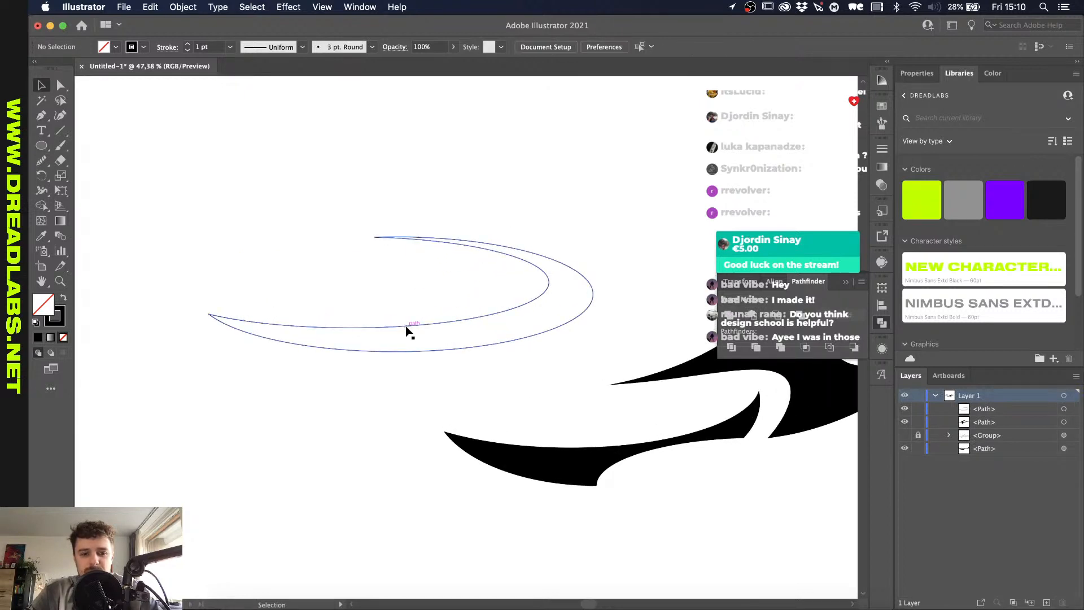
key(super+z)
click(430, 195)
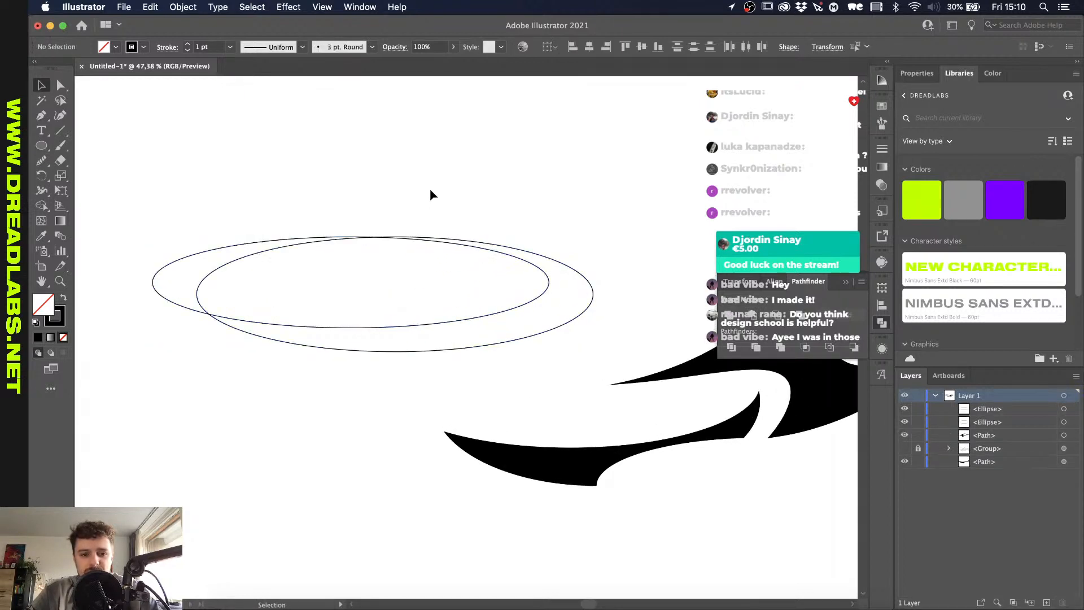
Step: Tilt the smaller ellipse slightly clockwise, widen it to about 757 px, and extend its lower edge downward a little
click(439, 327)
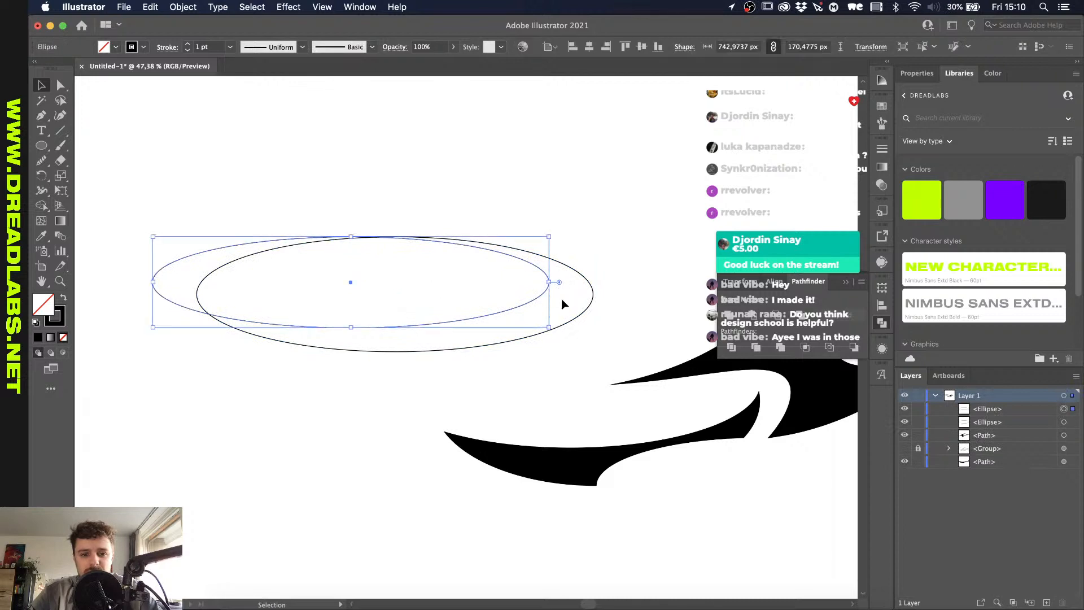
drag(556, 340, 551, 335)
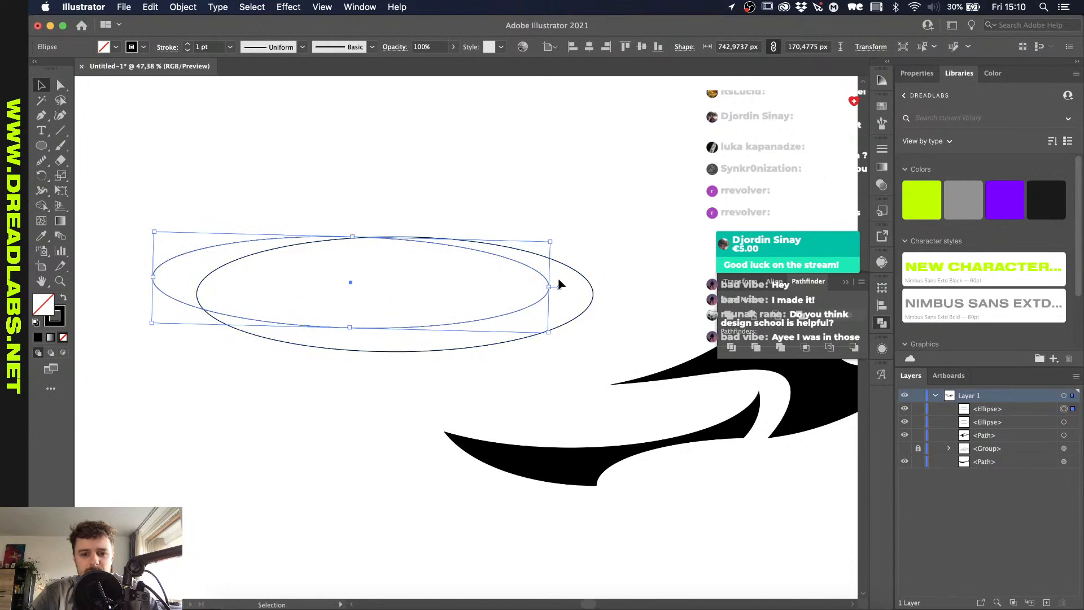
drag(551, 286, 557, 287)
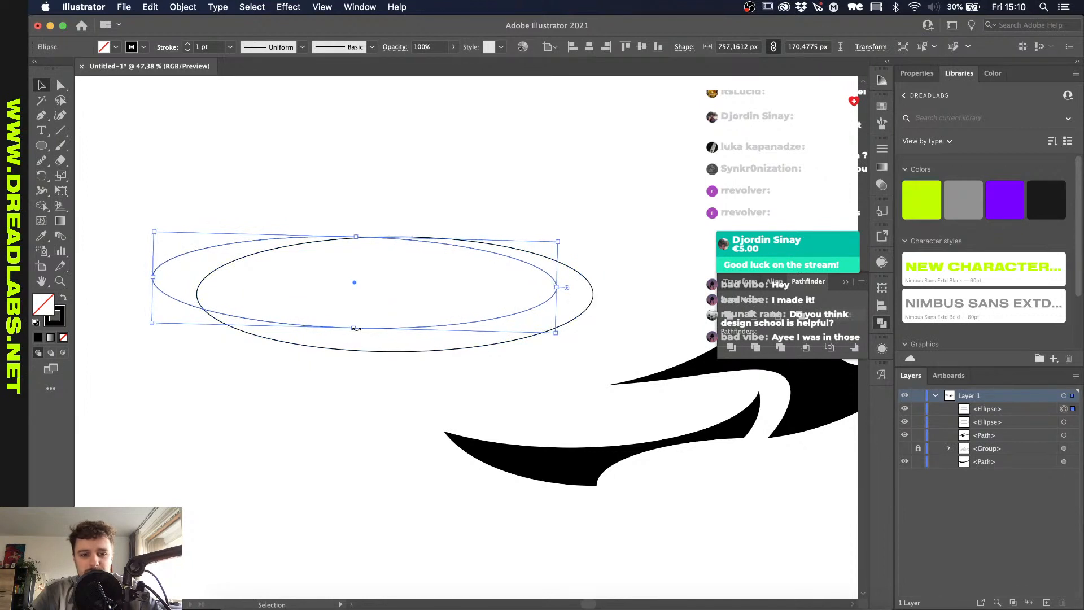
drag(353, 328, 353, 337)
Step: Subtract the tilted front ellipse from the ellipse behind it with Pathfinder's Minus Front to form a thin crescent
scroll(351, 418, down, 1)
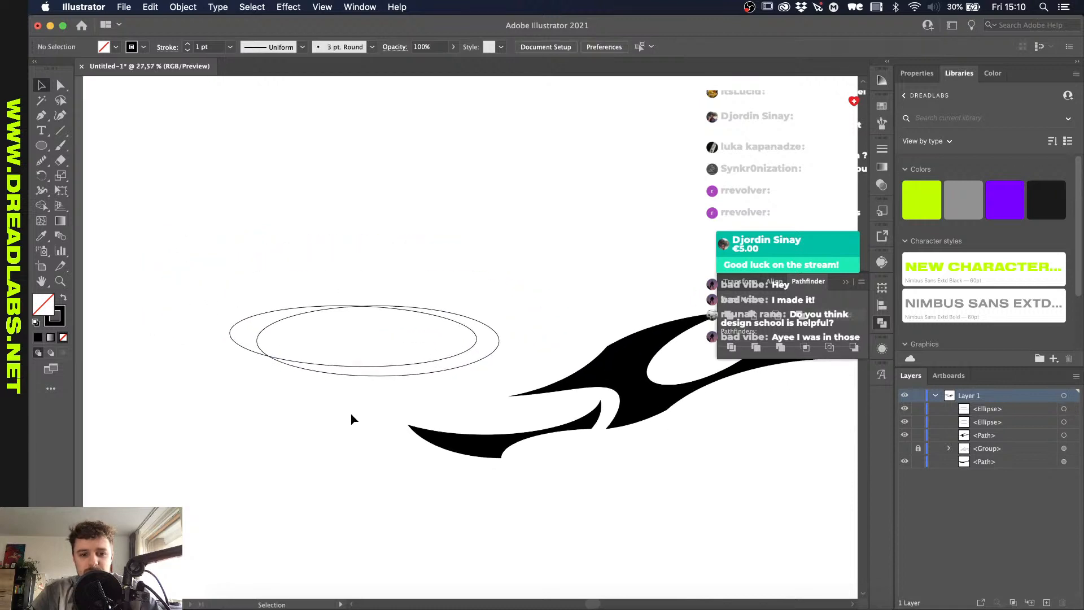
drag(465, 271, 403, 339)
click(752, 314)
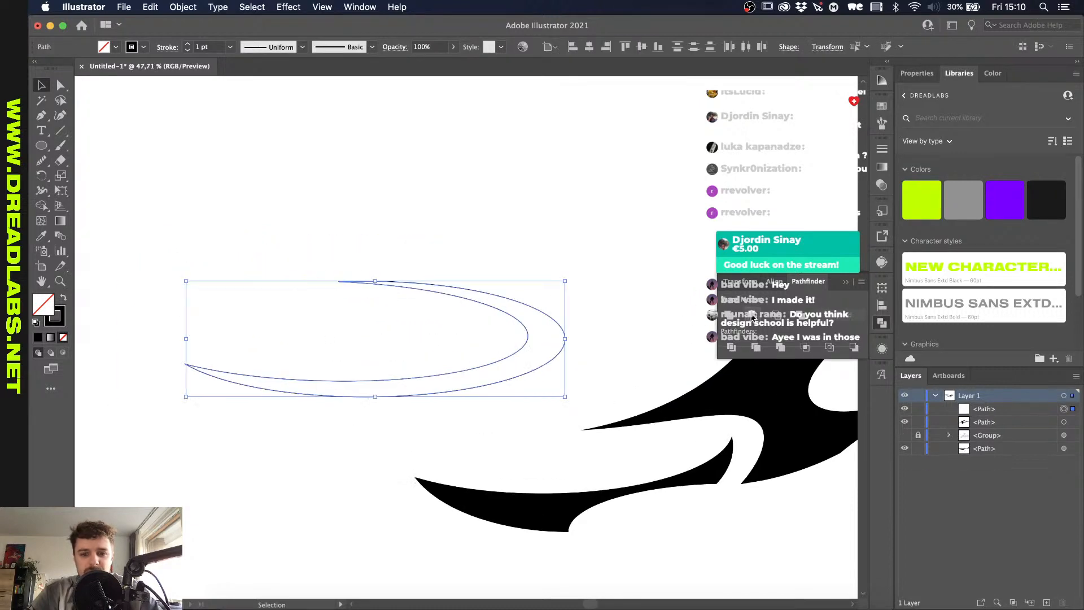
click(457, 252)
Step: Draw a small ellipse about 66 × 31 px inside the crescent as a centre marker
key(l)
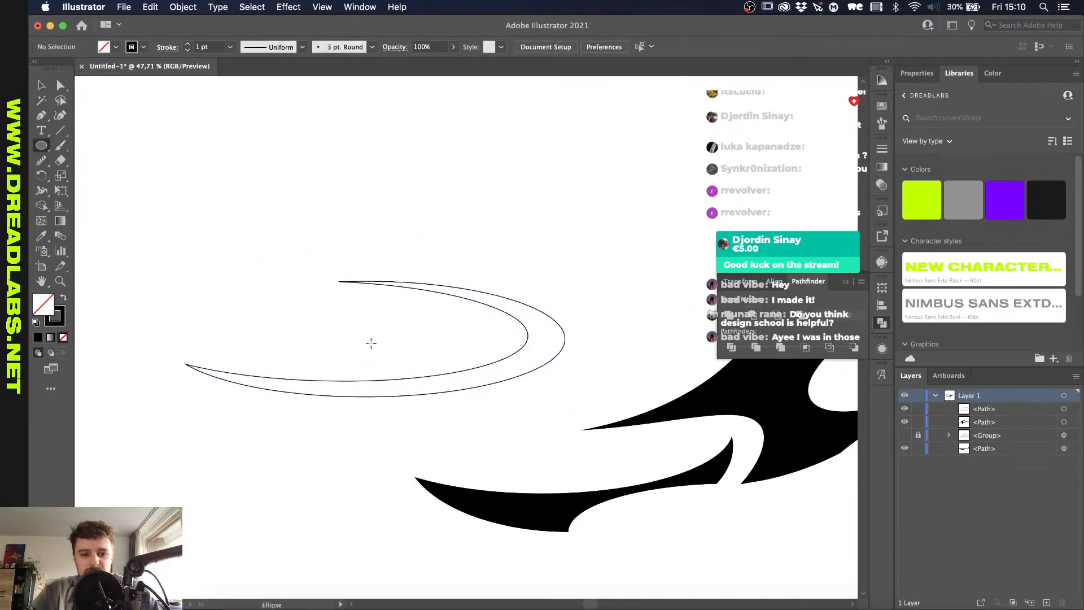
drag(376, 337, 411, 323)
key(v)
click(432, 242)
Step: Create a copy of the crescent rotated 180° around the centre of the small ellipse
scroll(462, 273, up, 2)
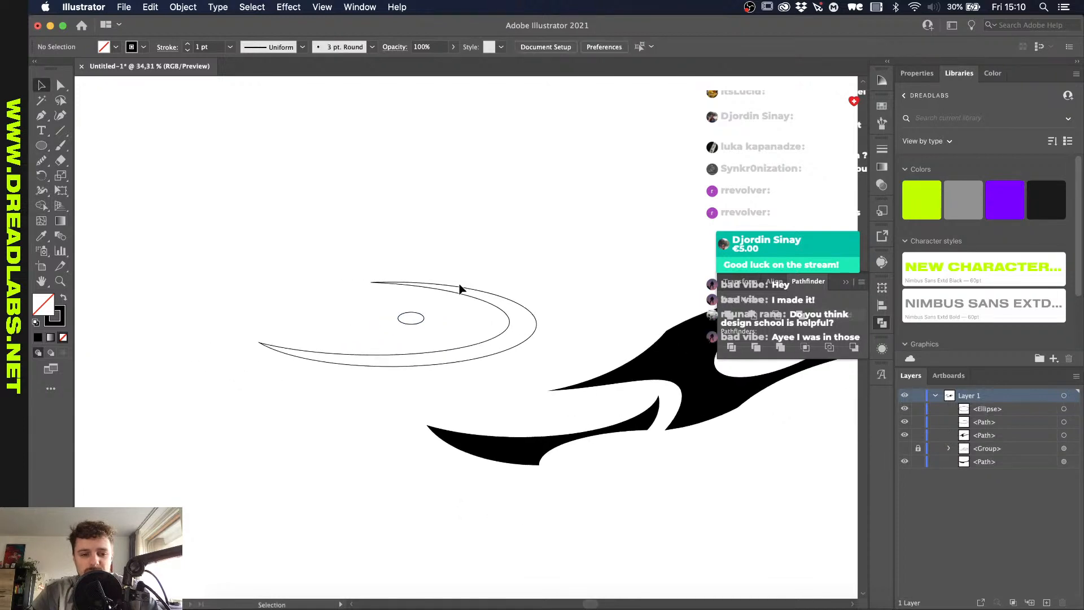
scroll(409, 324, up, 1)
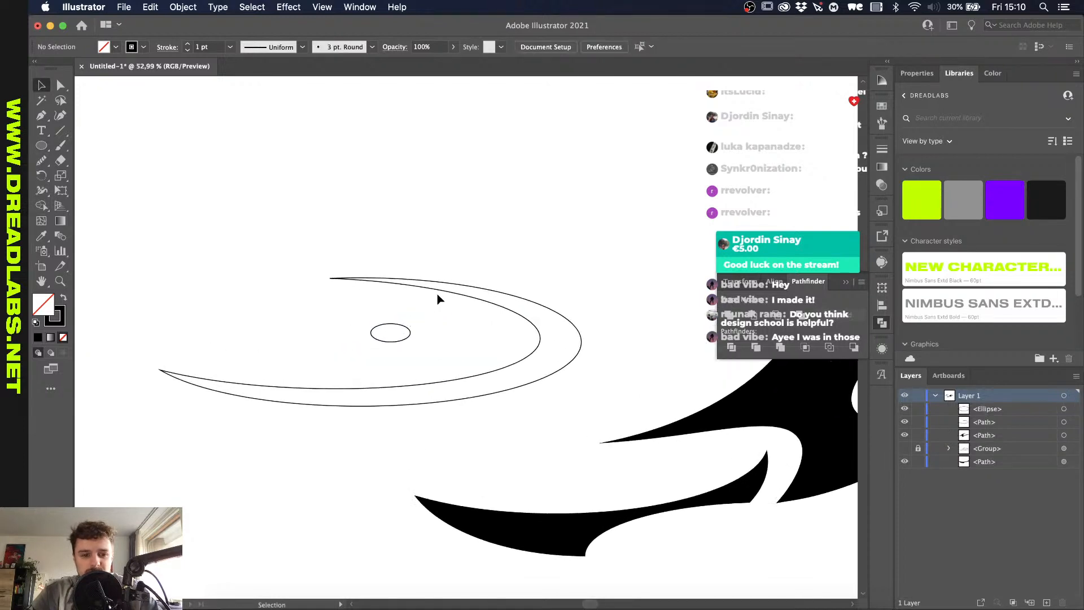
click(441, 293)
key(r)
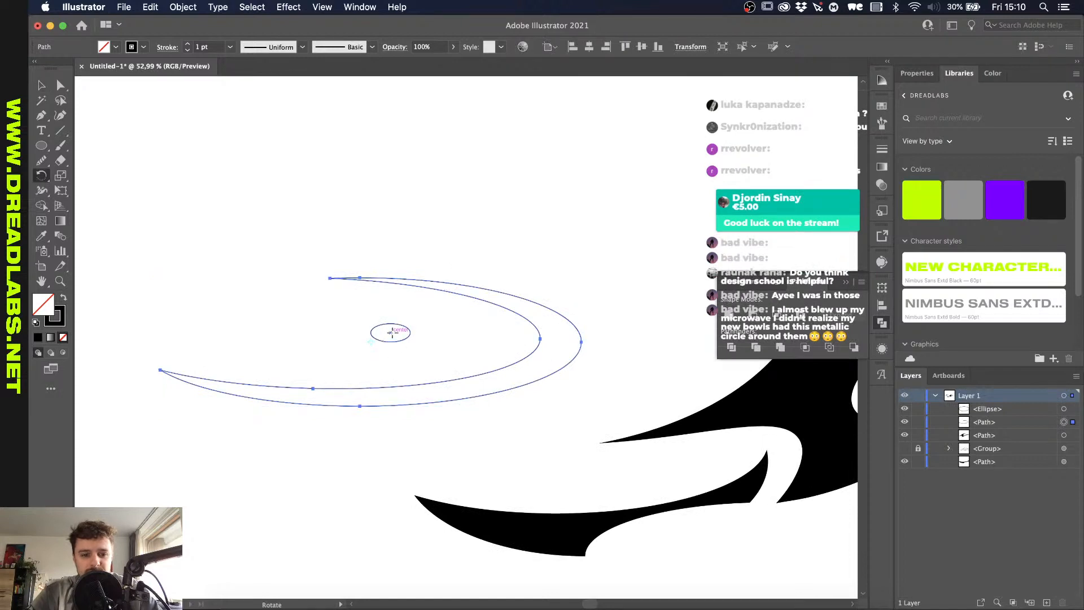
alt+click(391, 332)
text(-70)
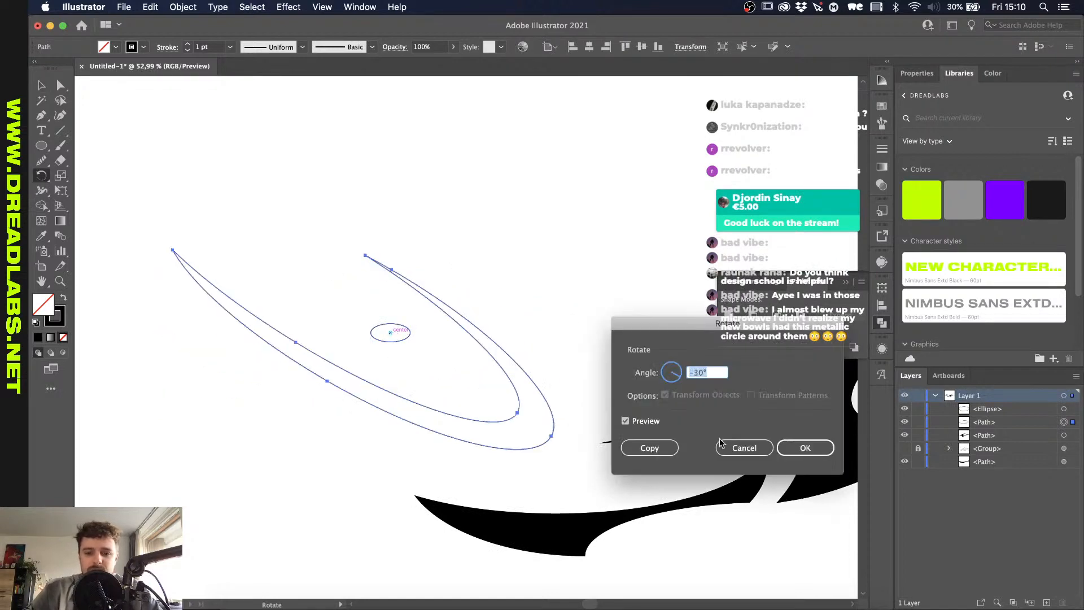
key(shift+Down)
key(shift+Down)
key(shift+Down)
key(shift+Down)
key(shift+Down)
key(shift+Down)
key(shift+Down)
key(shift+Down)
key(shift+Down)
key(shift+Down)
key(shift+Down)
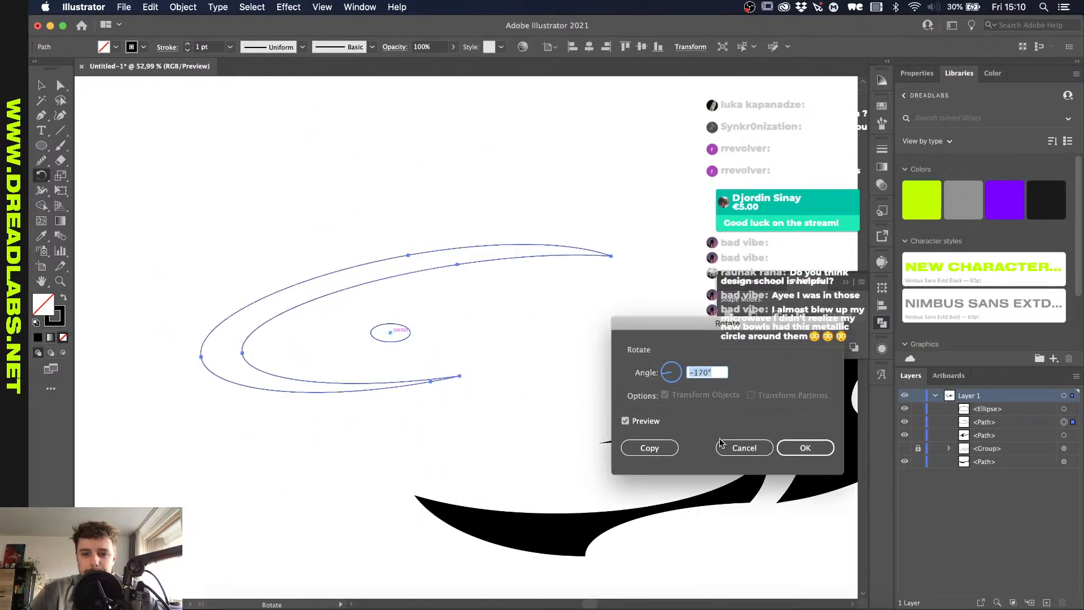
click(649, 447)
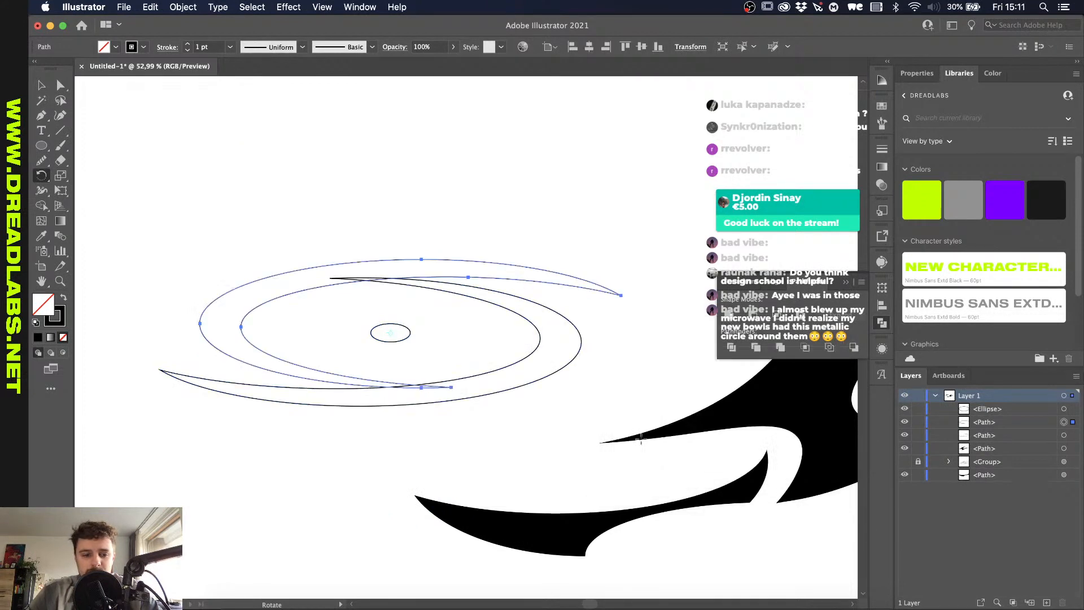
Step: Shift the rotated crescent copy and the small ellipse up and left, and delete the crescent copy
key(v)
click(343, 318)
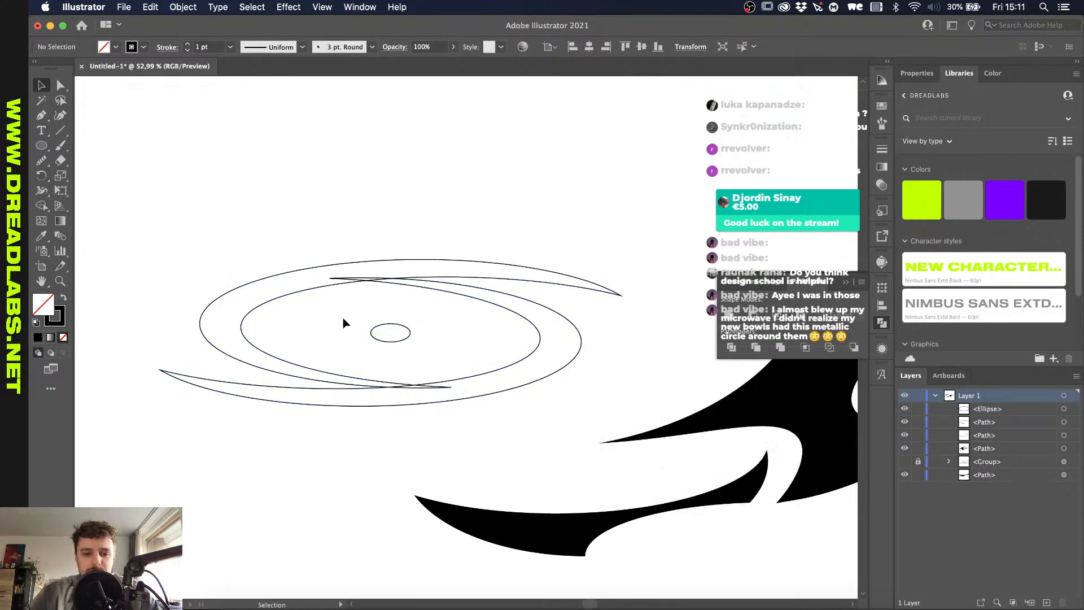
drag(295, 294, 268, 268)
drag(402, 329, 377, 312)
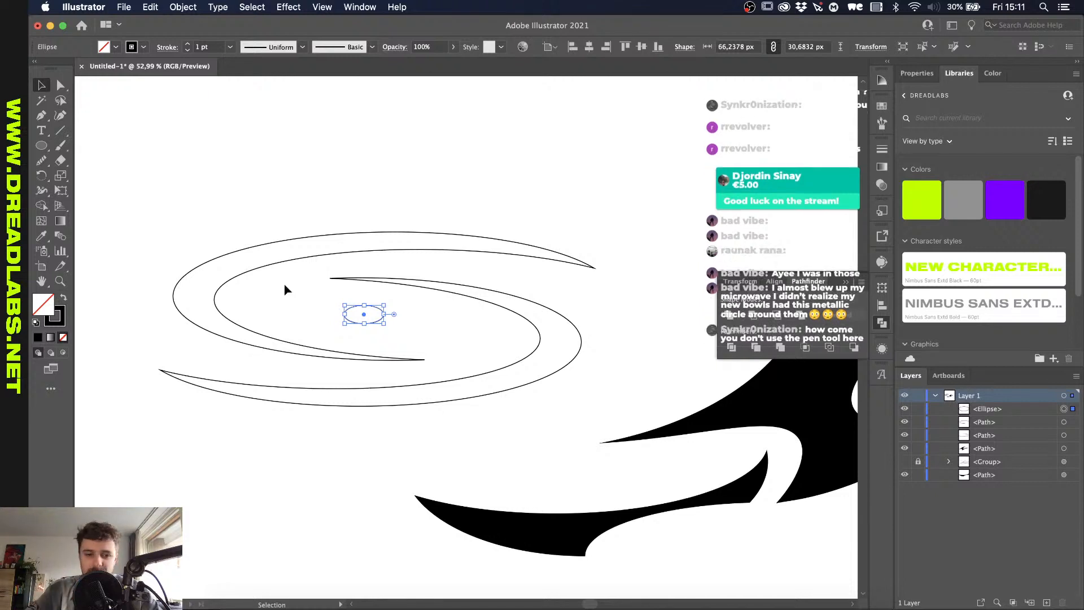
click(214, 305)
key(Delete)
Step: Draw a tall narrow ellipse about 77 px wide and 259 px high between the crescent's lower edge and the black blade
key(l)
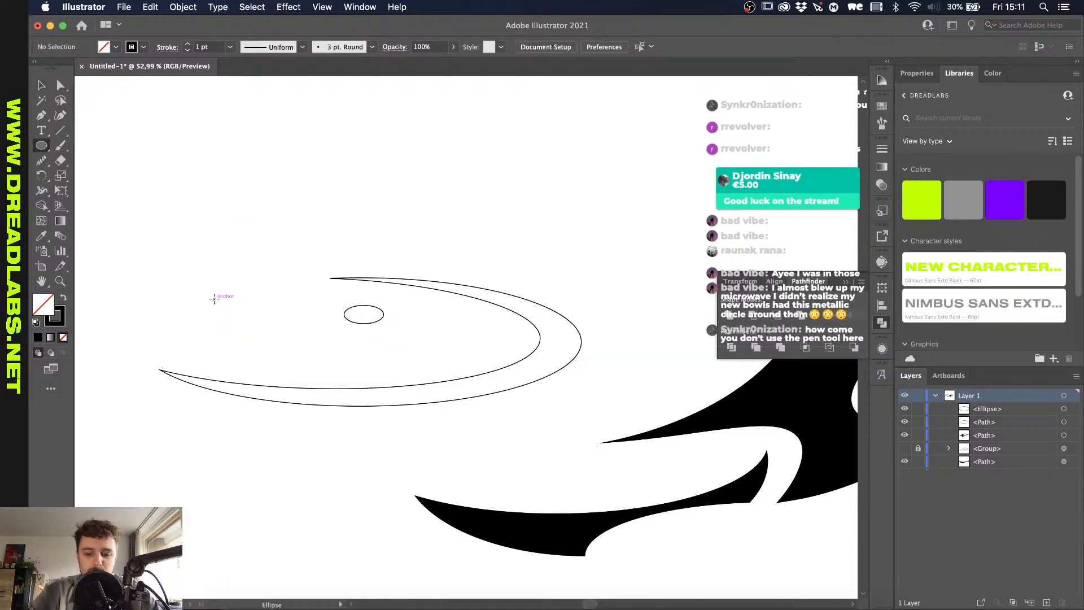
click(216, 297)
click(86, 154)
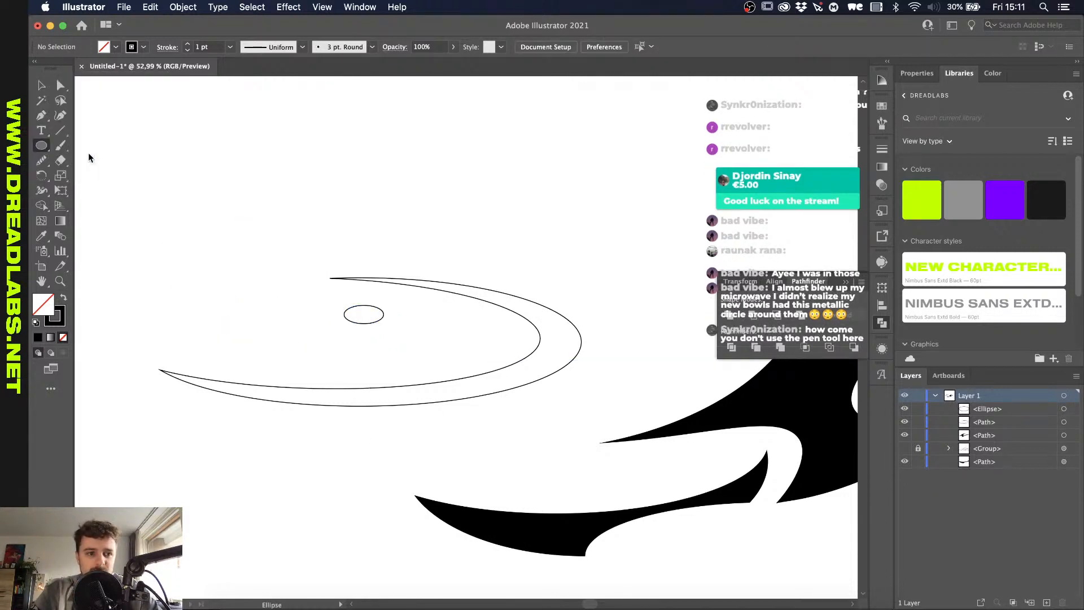
drag(420, 479, 485, 349)
key(v)
key(super+z)
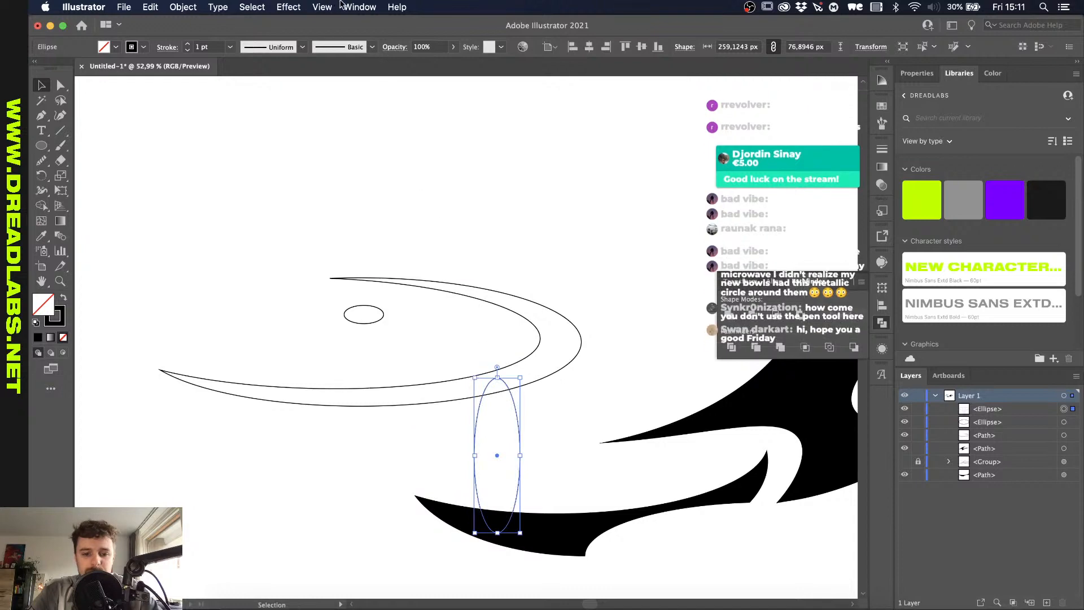
Step: Warp the tall narrow ellipse with a vertical Arc at 100% bend and expand it into a plain curved path
click(289, 7)
mouse_move(341, 196)
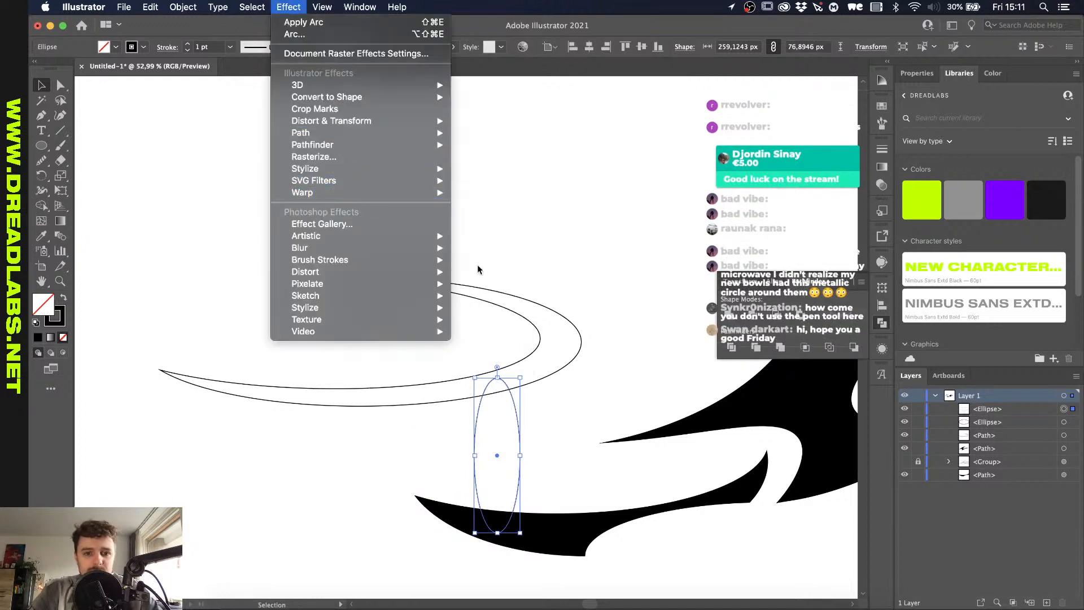
click(484, 205)
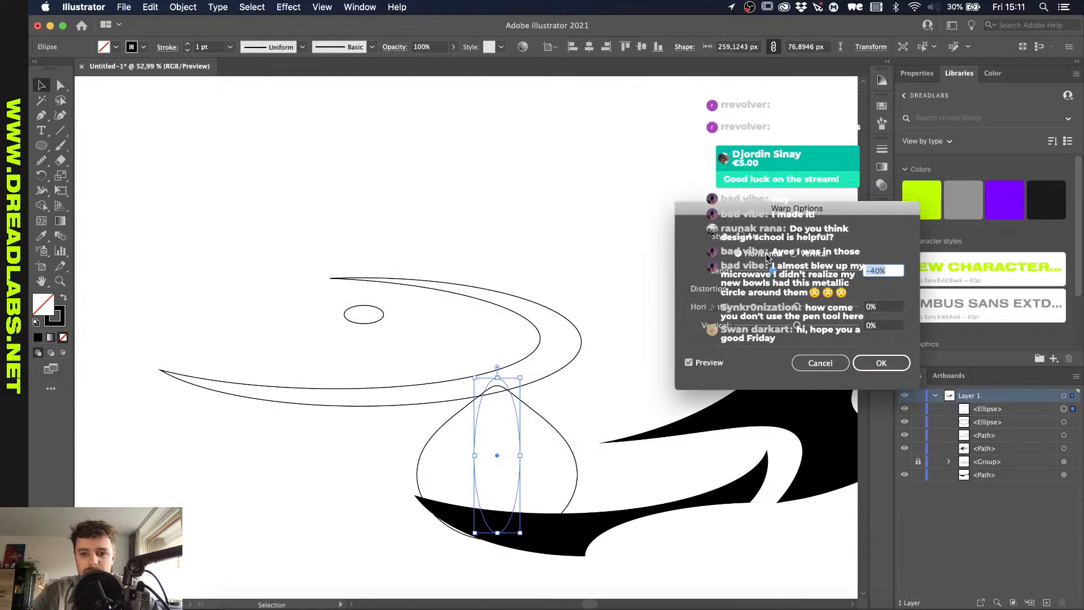
click(796, 255)
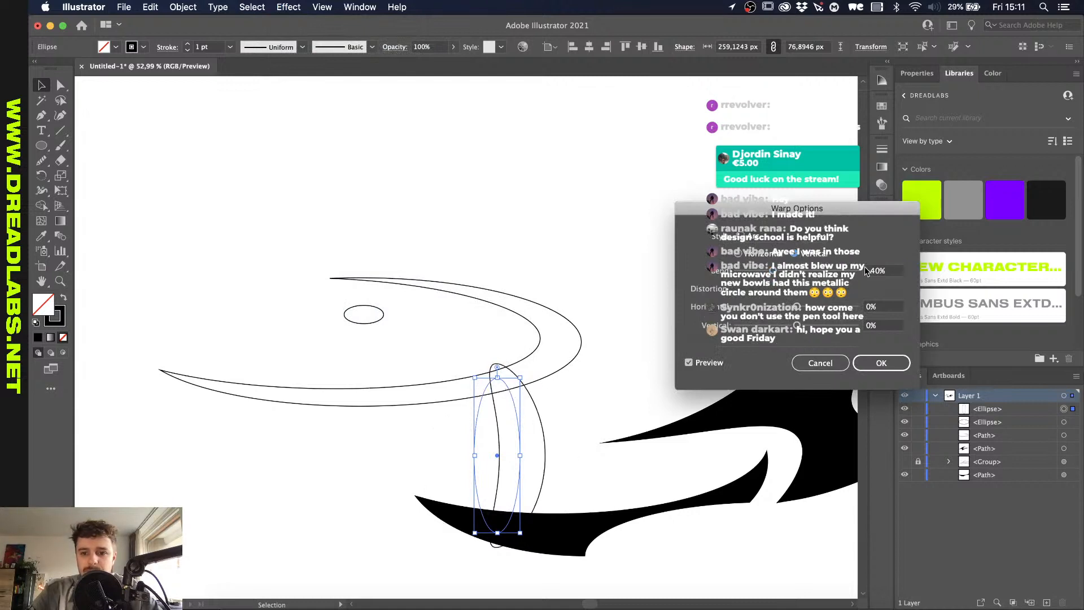
scroll(886, 268, up, 9)
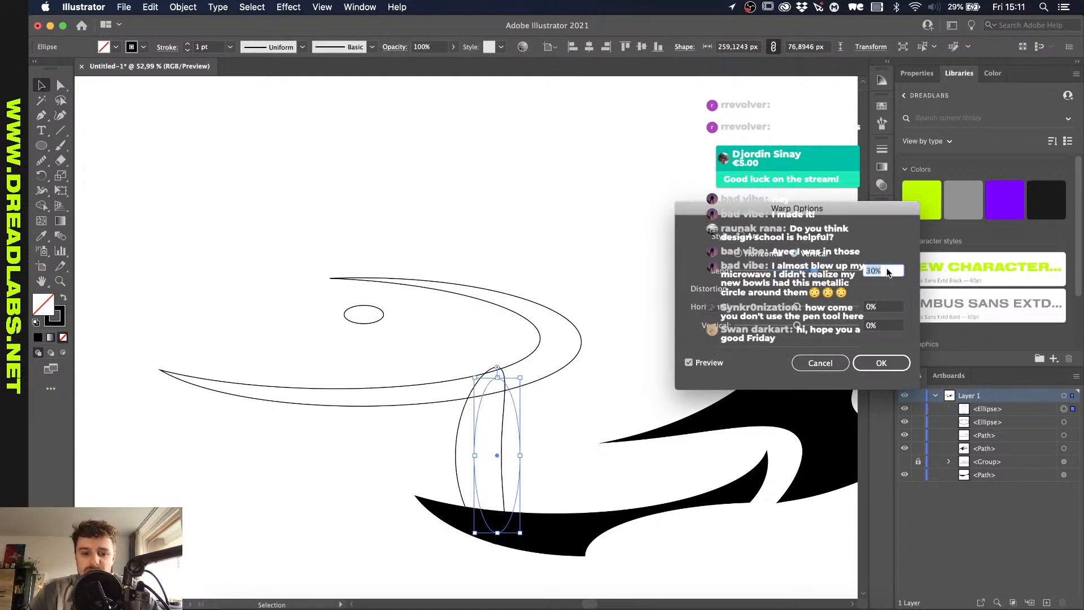
scroll(886, 268, up, 4)
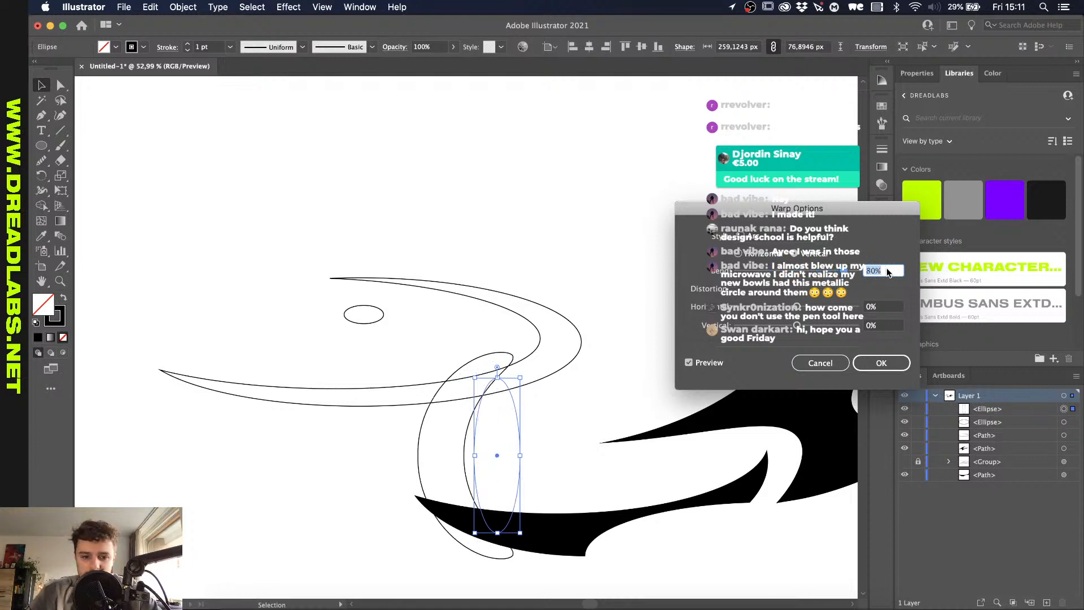
scroll(887, 272, up, 1)
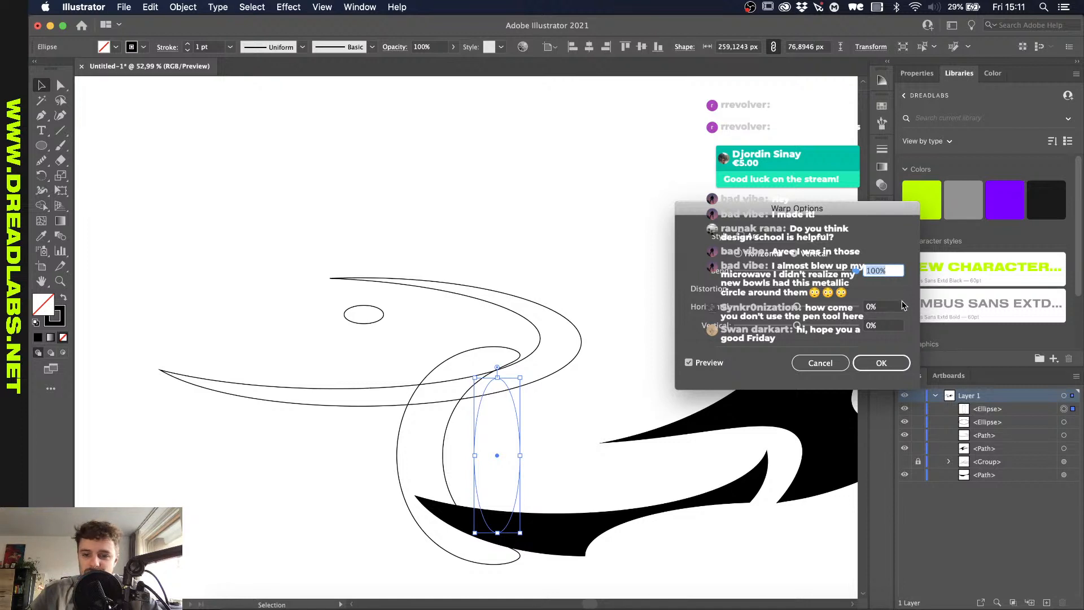
click(885, 363)
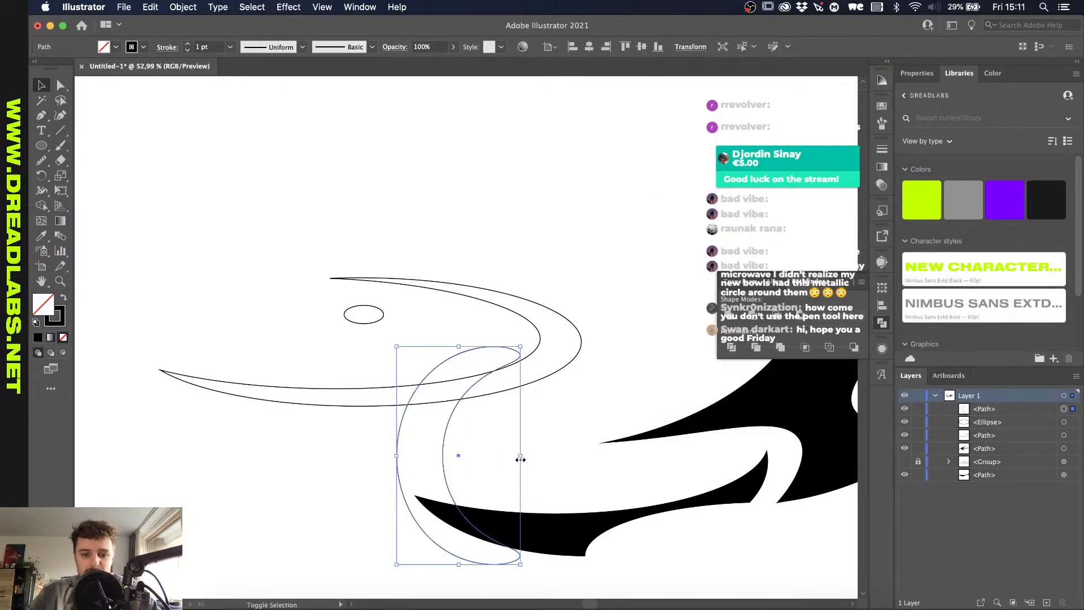
Step: Scale down and slightly rotate the curved shape, placing it across the outlined crescent's rounded outer end
drag(520, 459, 587, 334)
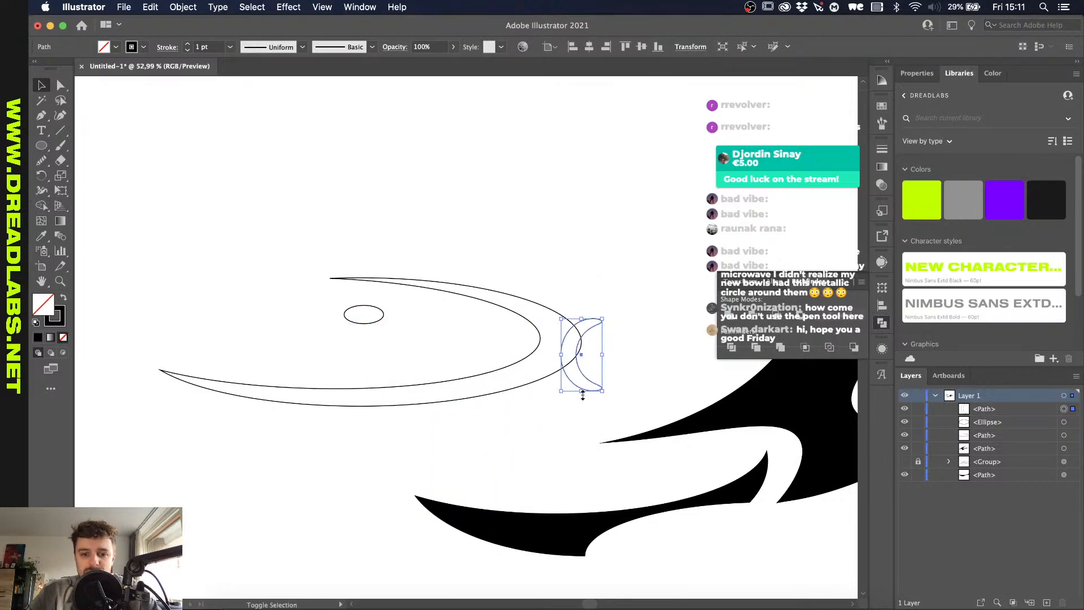
drag(583, 395, 561, 451)
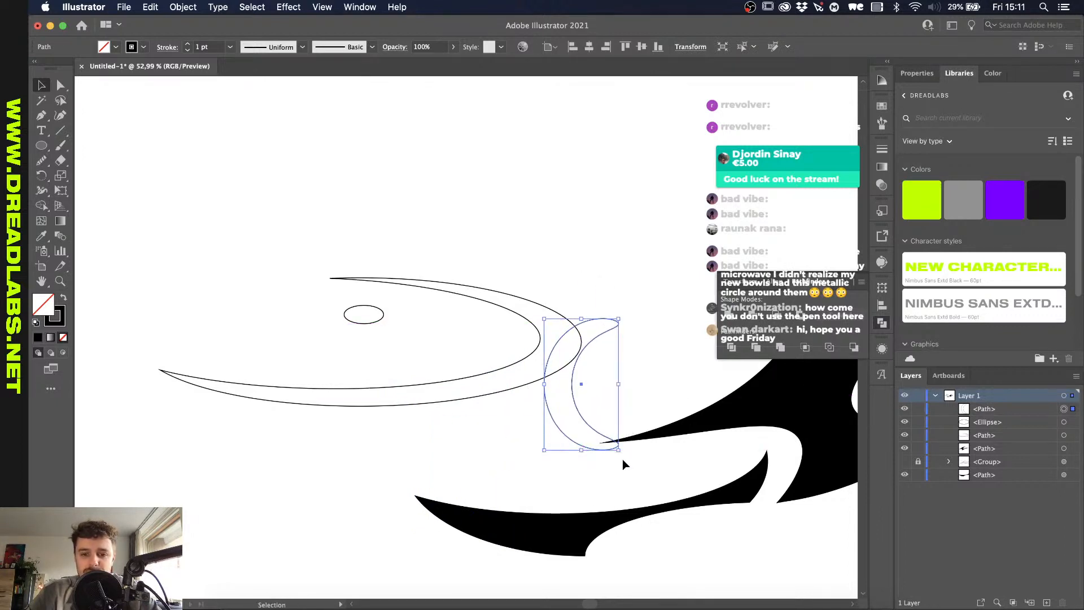
drag(627, 457, 573, 452)
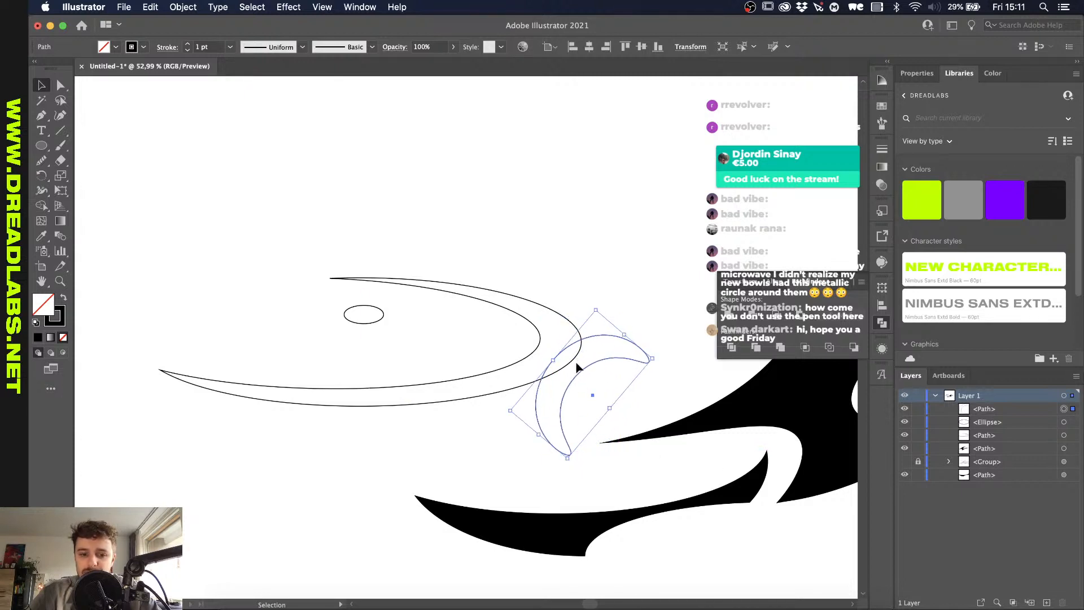
mouse_move(613, 413)
mouse_down()
mouse_move(627, 408)
mouse_move(600, 411)
mouse_up()
drag(601, 360, 586, 363)
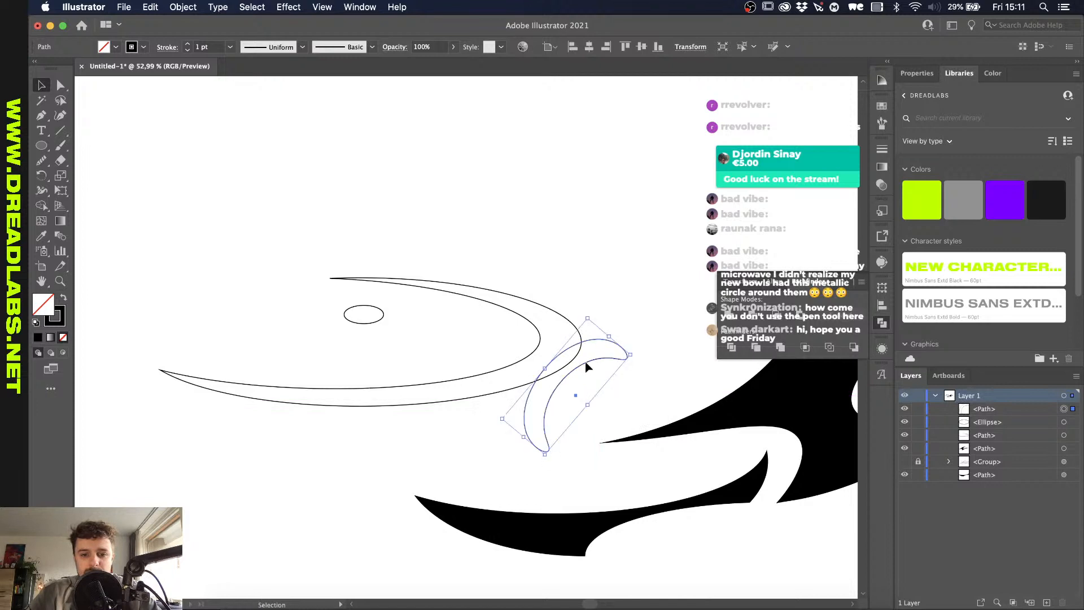
Step: Try subtracting the small curved shape from the crescent, undo the cut, and delete the small shape
drag(620, 297, 581, 338)
click(755, 317)
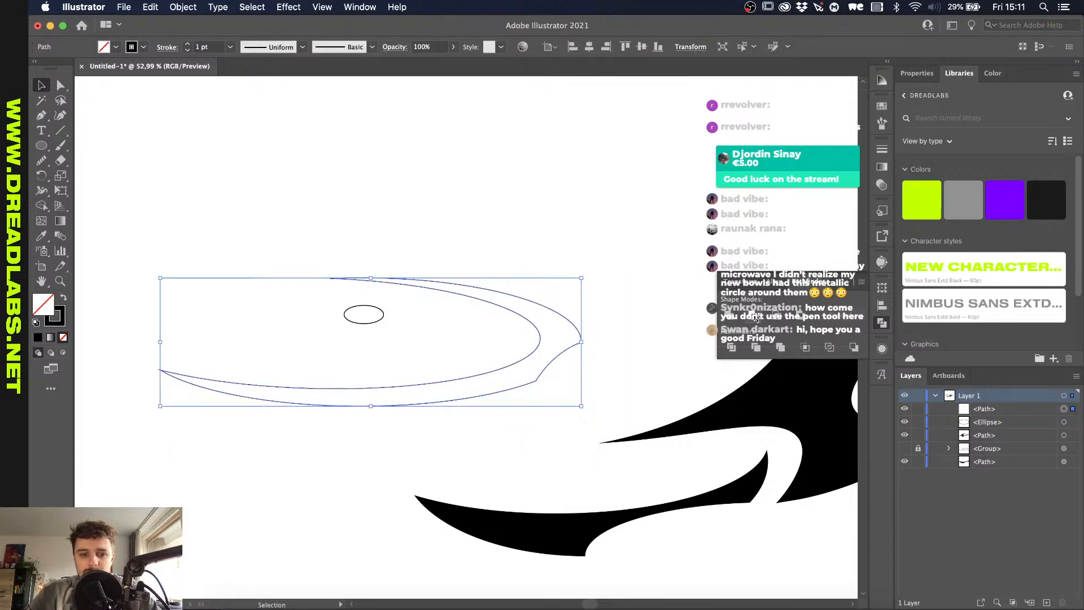
click(471, 345)
key(cmd+z)
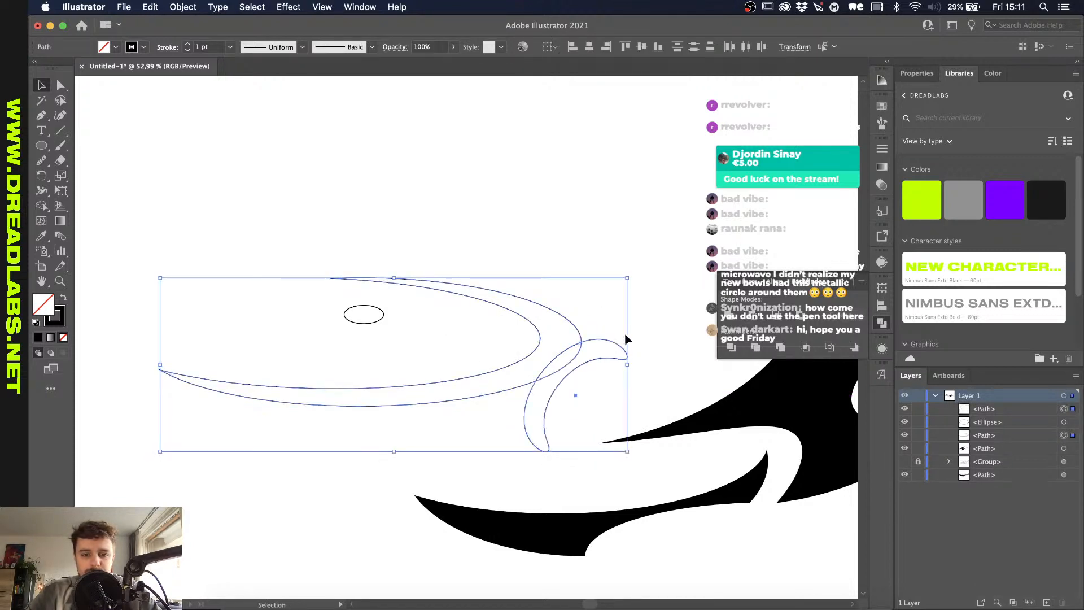
click(617, 350)
key(Delete)
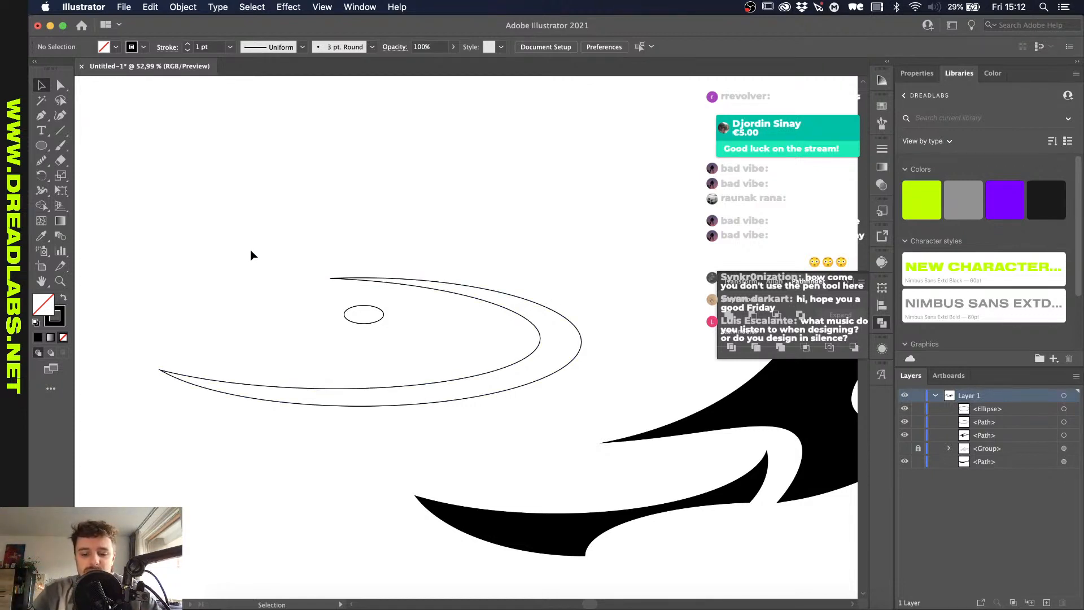
Step: Draw a tall ellipse about 244 × 752 px beside the outlined crescent and place an overlapping copy lower and to its right
key(l)
scroll(250, 249, down, 5)
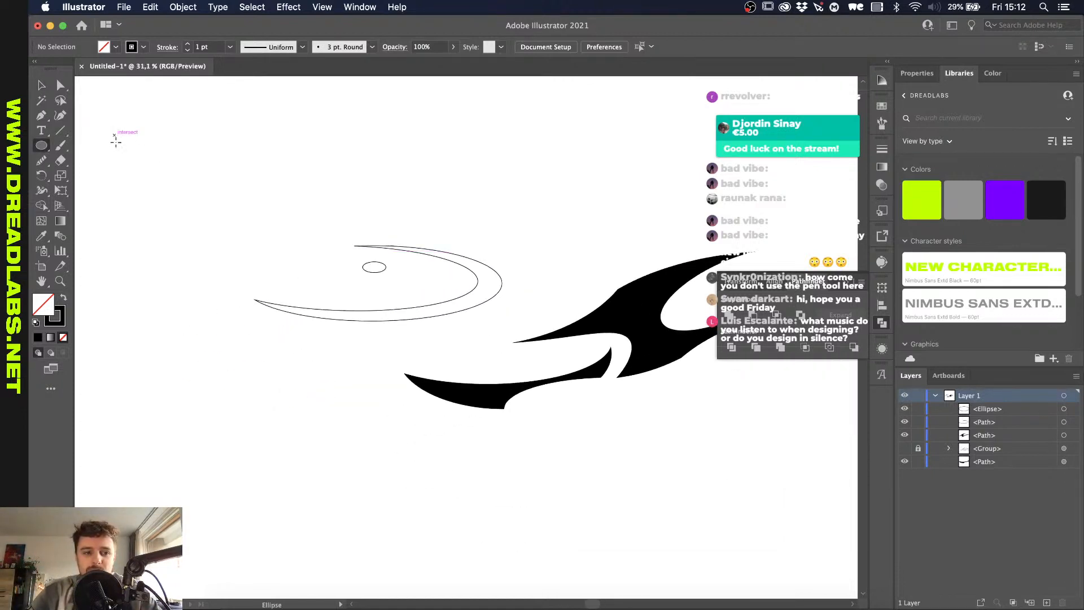
drag(117, 134, 198, 398)
key(v)
scroll(199, 398, left, 2)
scroll(199, 398, left, 1)
scroll(198, 398, up, 1)
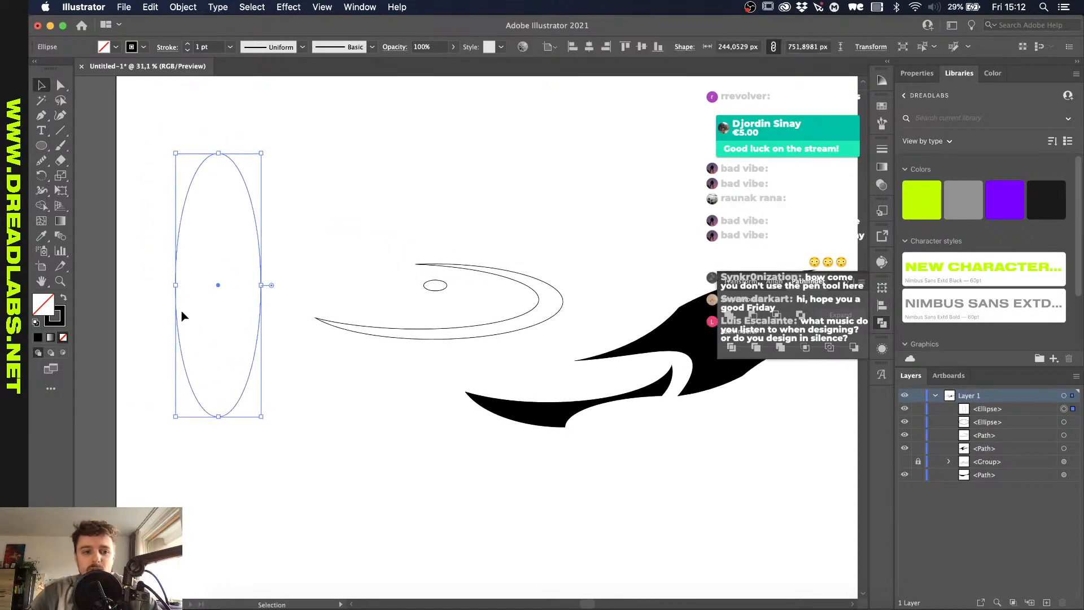
click(180, 326)
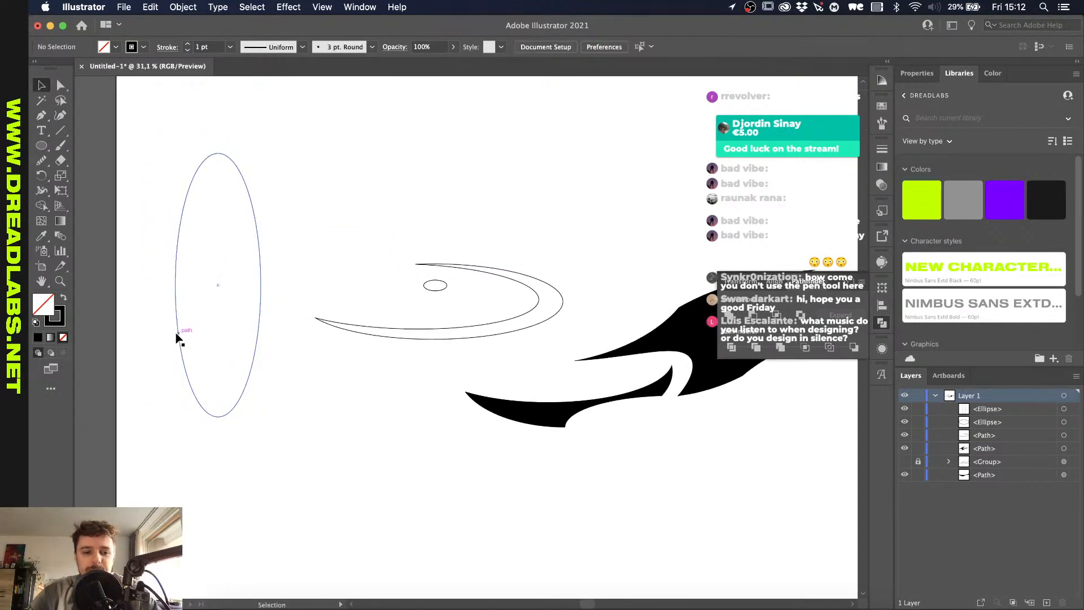
drag(175, 334, 219, 450)
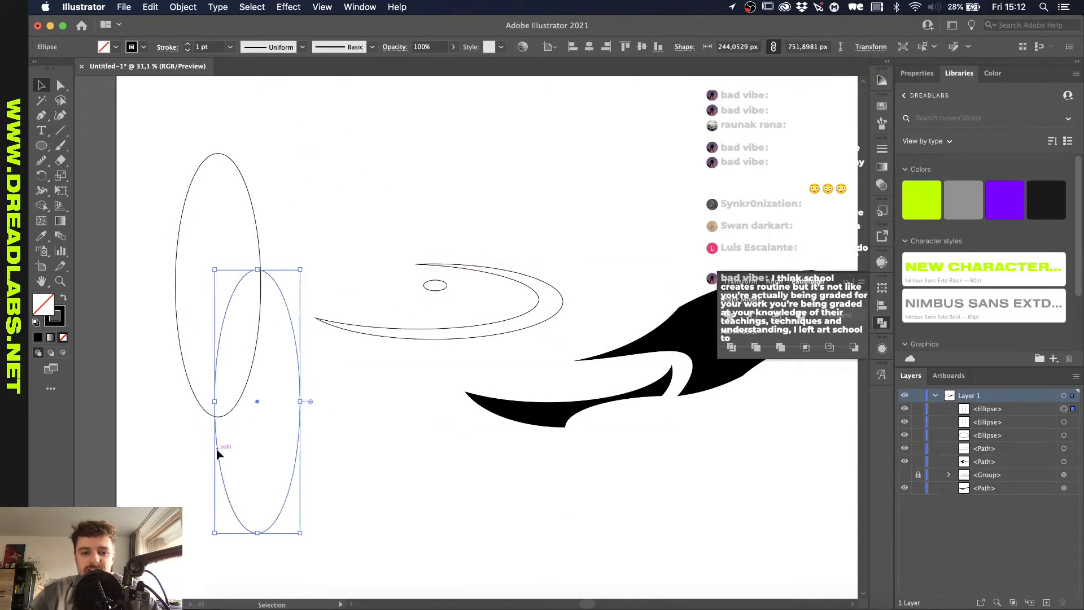
Step: Sketch a closed arch-shaped outline with the Pen tool below the ellipses and shift its inner top anchor slightly left
scroll(219, 486, down, 5)
key(p)
drag(392, 526, 394, 471)
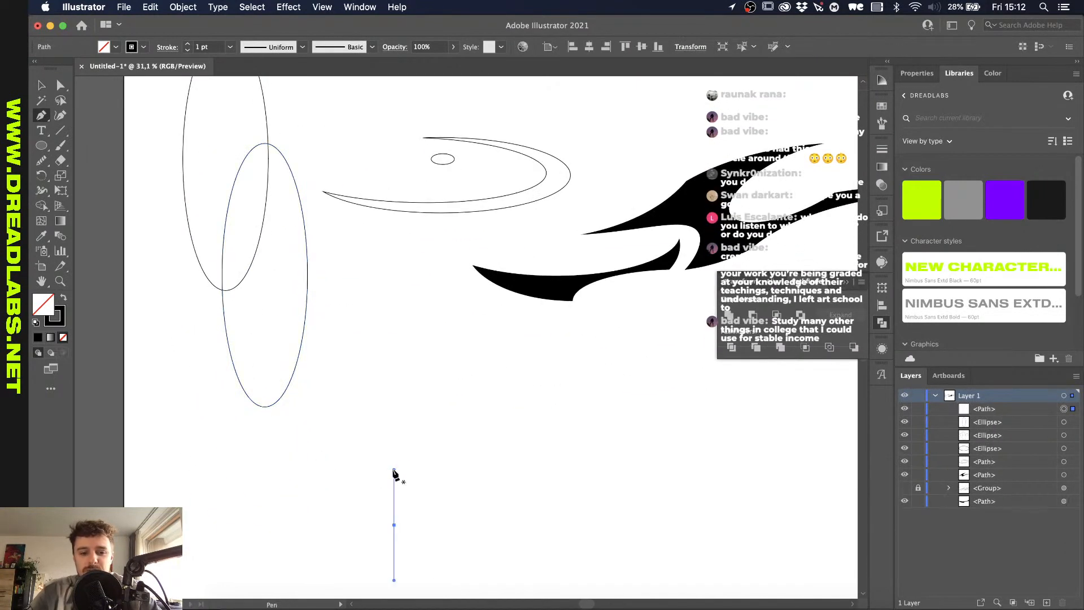
scroll(399, 430, down, 3)
click(451, 367)
key(super+z)
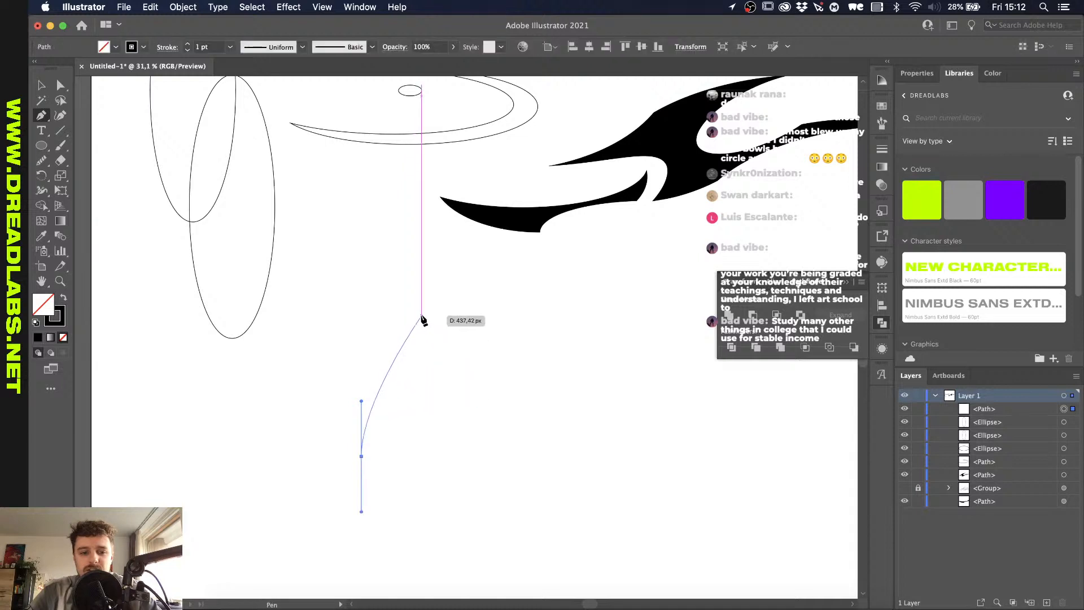
drag(422, 314, 457, 314)
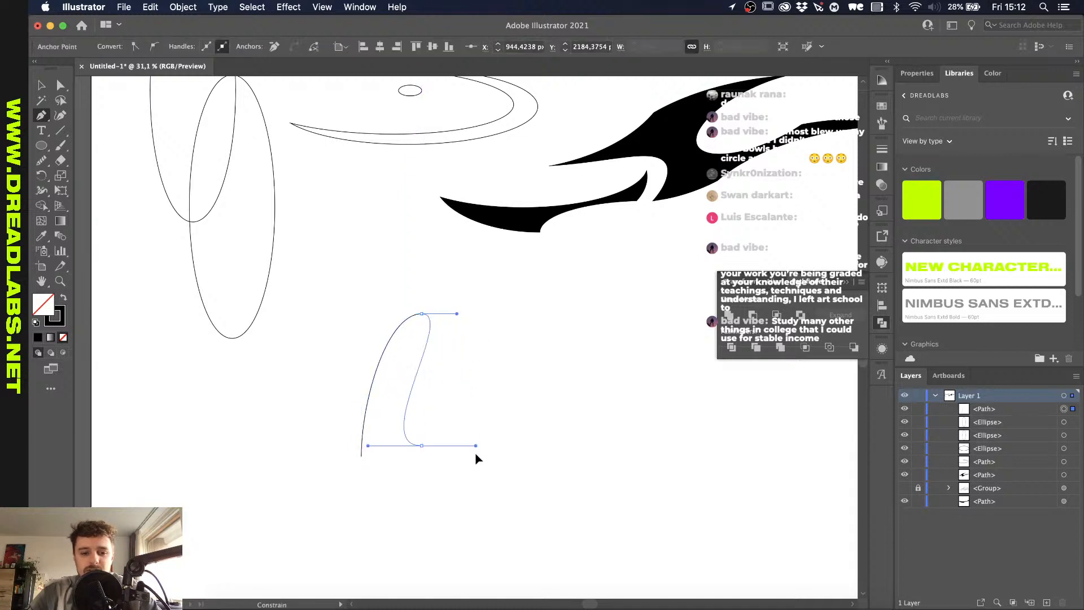
drag(480, 401, 418, 337)
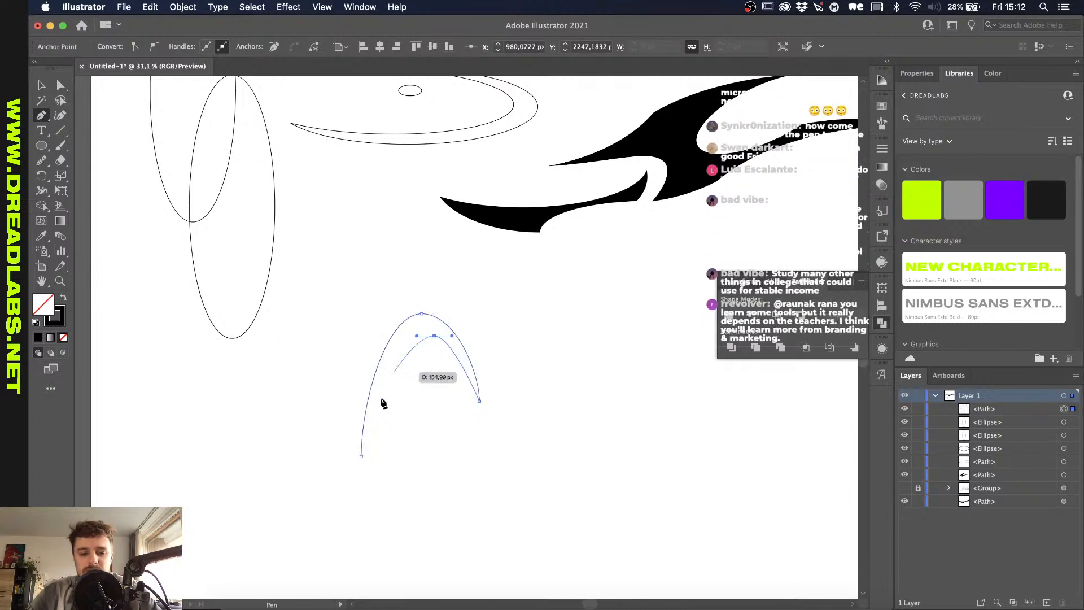
drag(361, 455, 361, 354)
key(a)
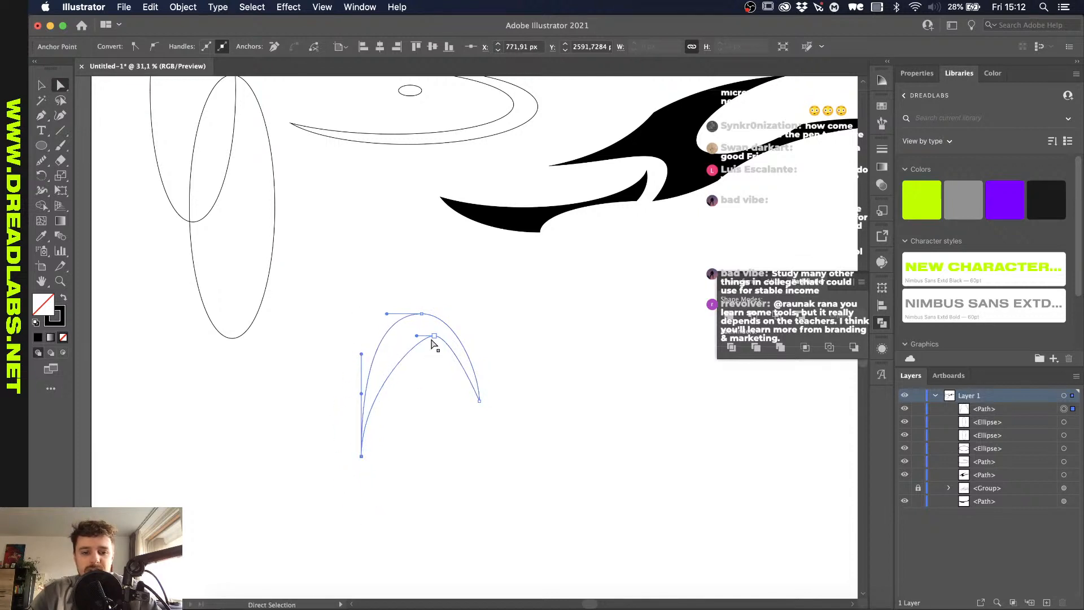
drag(432, 343, 419, 339)
click(422, 405)
scroll(421, 404, down, 1)
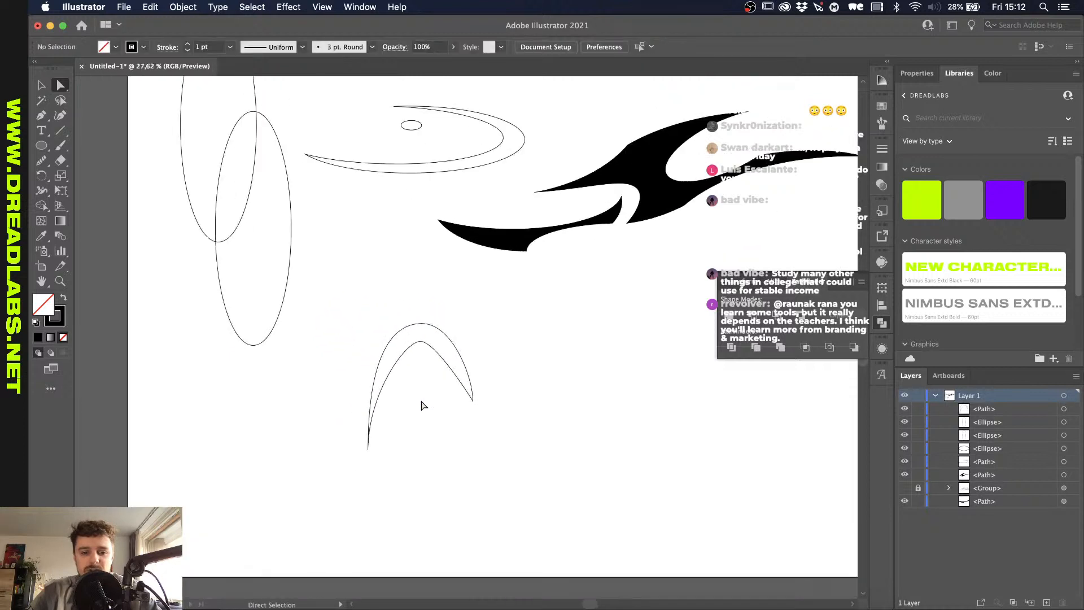
Step: Delete the pen-drawn arch shape
key(v)
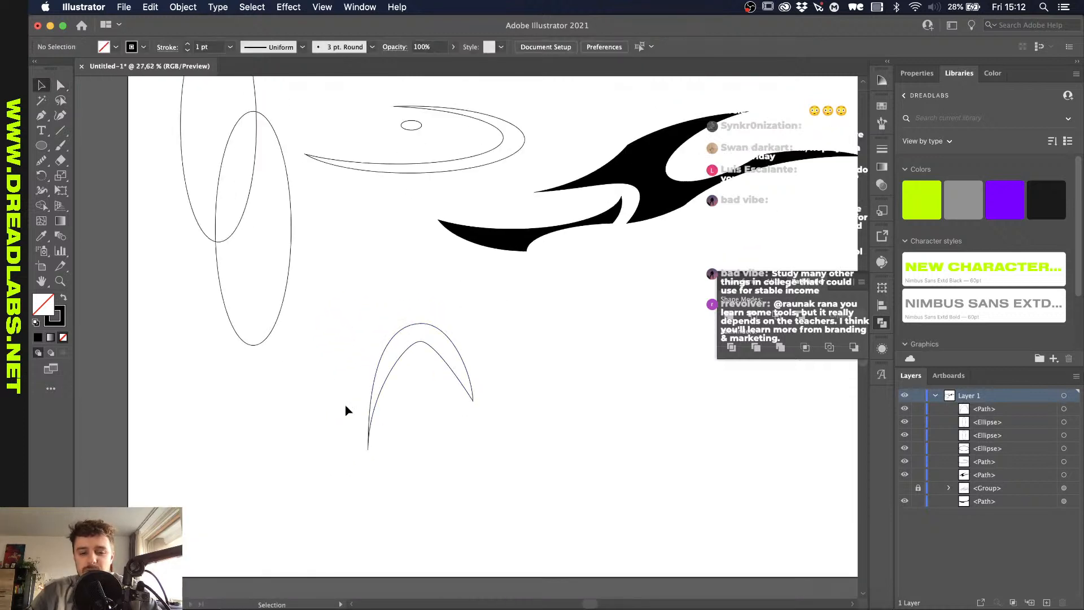
drag(324, 342, 487, 467)
scroll(488, 467, up, 5)
scroll(488, 467, left, 2)
key(Delete)
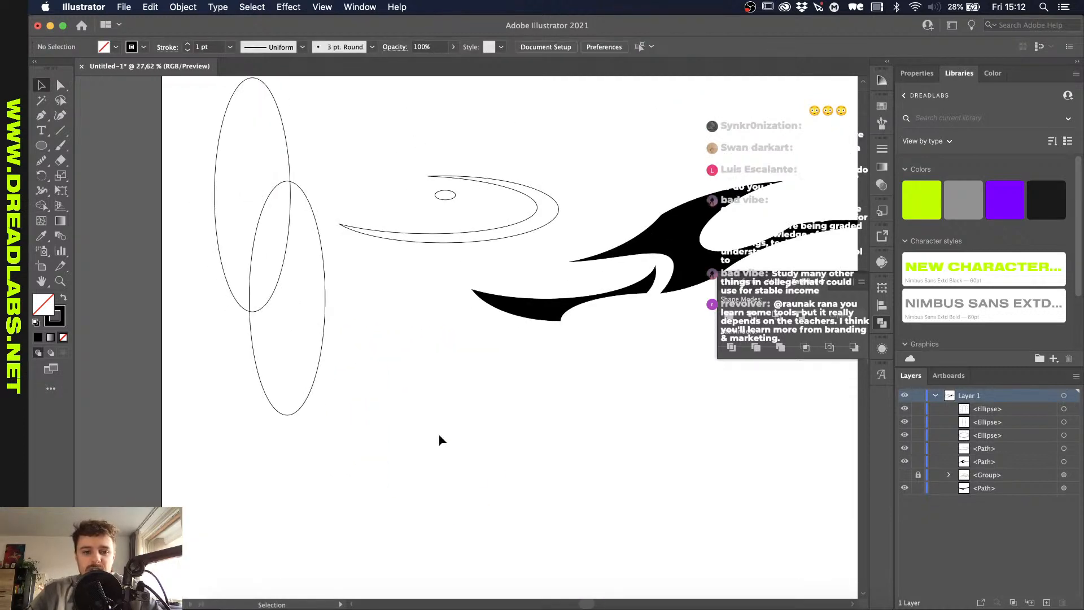
Step: Move the copied ellipse up over the original and subtract it to leave a tall crescent
drag(324, 262, 300, 197)
shift+click(292, 163)
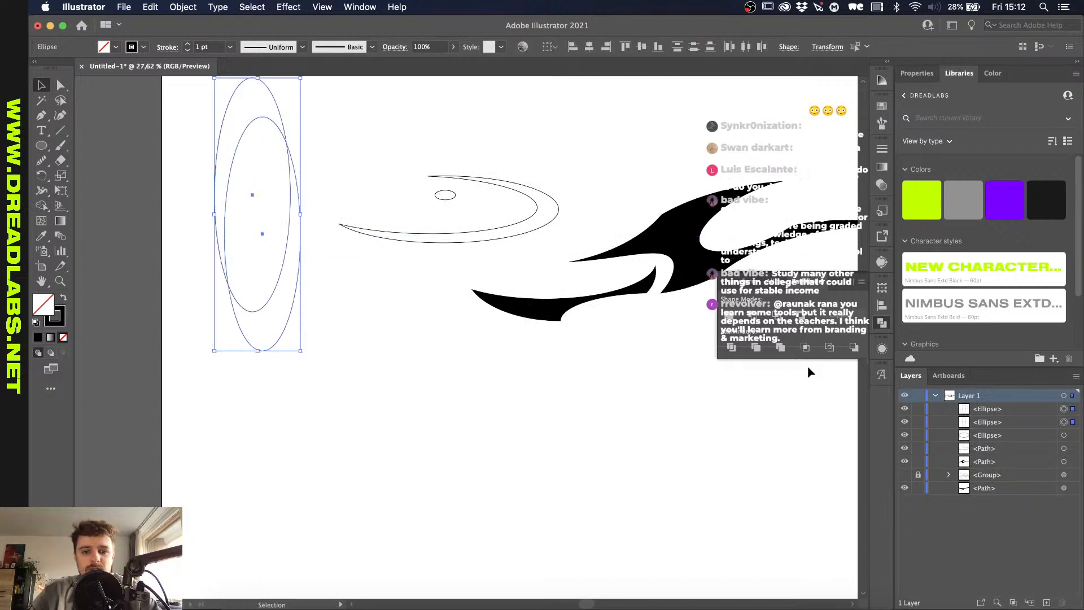
click(753, 315)
click(334, 407)
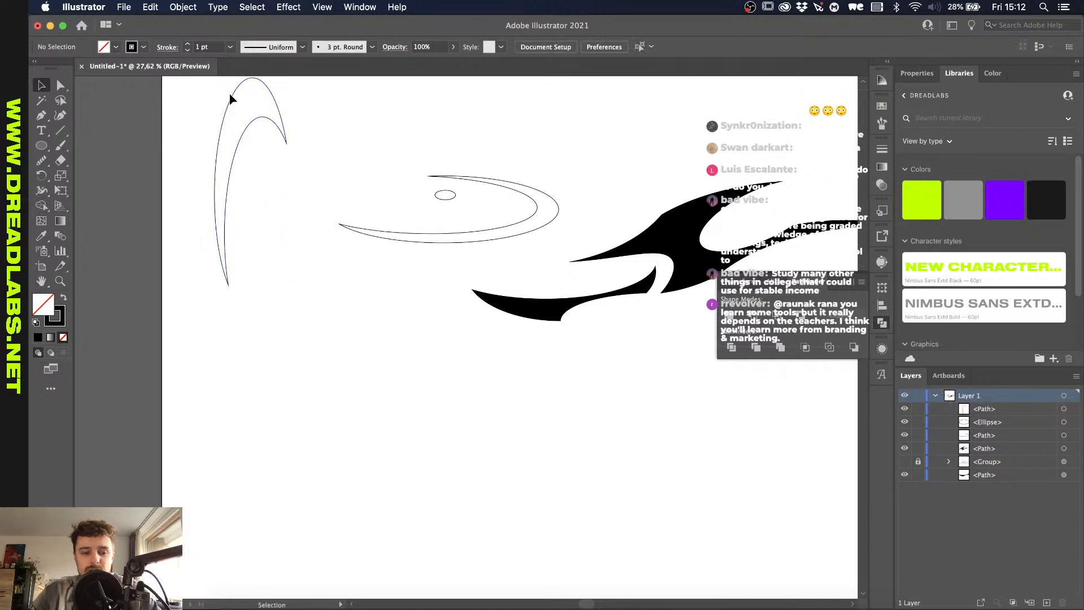
Step: Rotate the tall crescent 90° counterclockwise and place it below and to the left of the outlined crescent
drag(235, 96, 316, 423)
drag(373, 401, 218, 428)
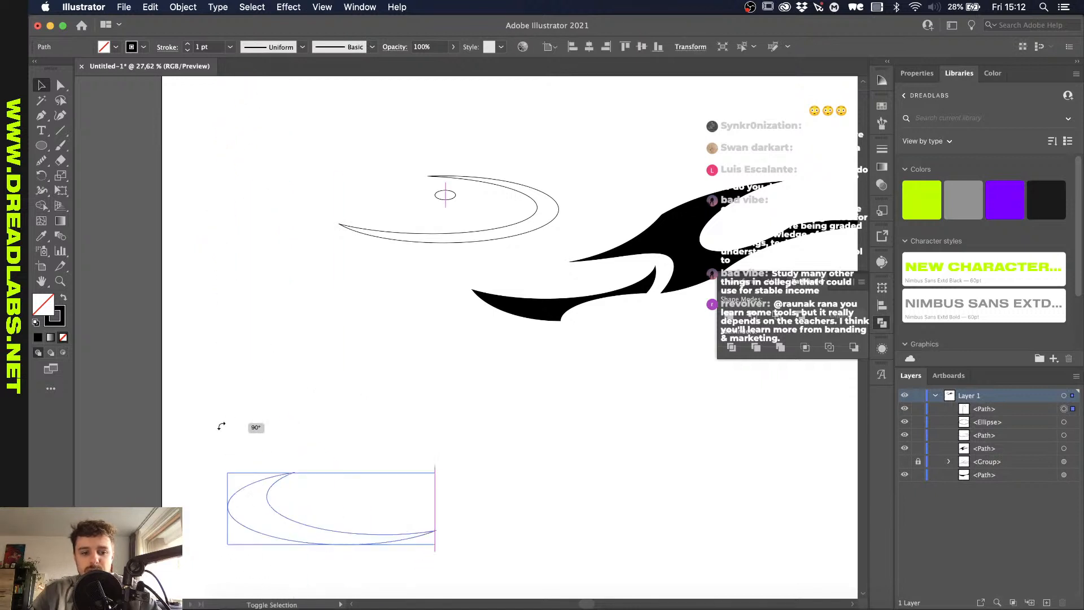
drag(283, 516, 293, 374)
click(388, 514)
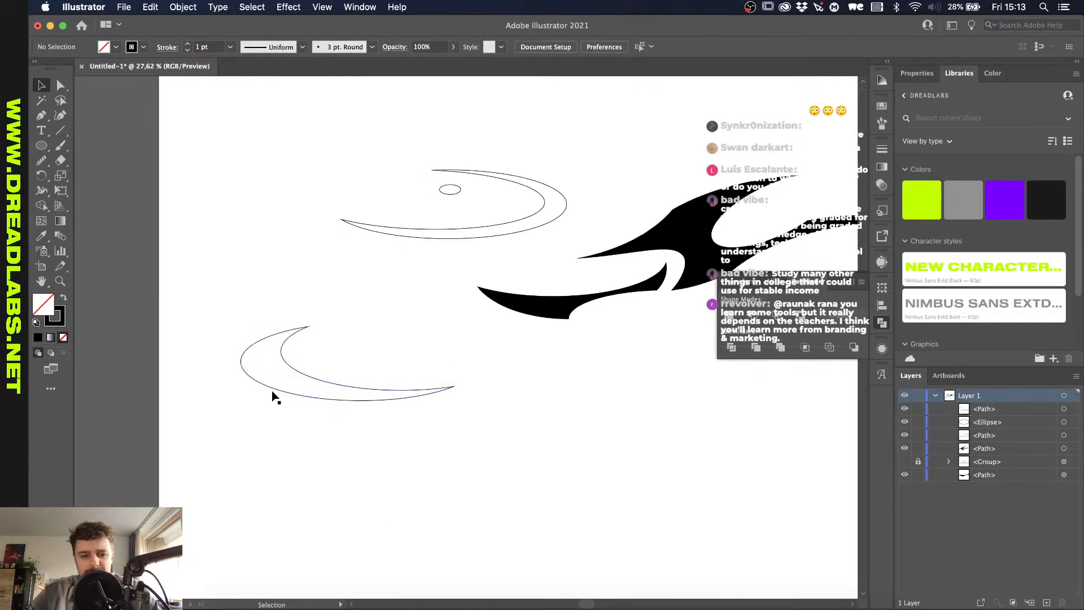
scroll(270, 395, up, 3)
drag(303, 338, 306, 449)
scroll(306, 449, down, 5)
scroll(306, 450, down, 2)
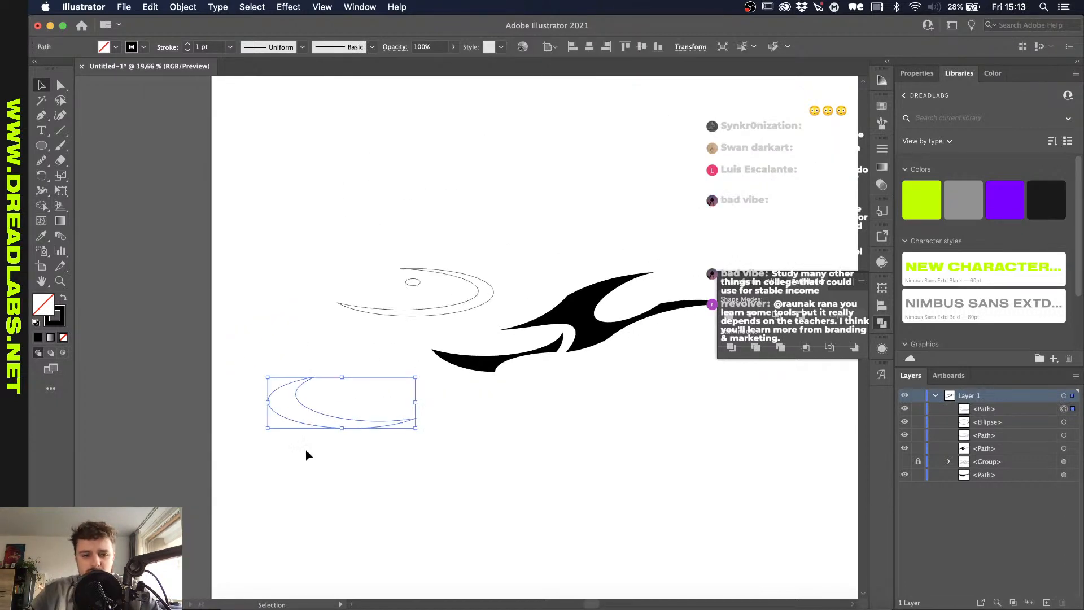
scroll(306, 450, up, 2)
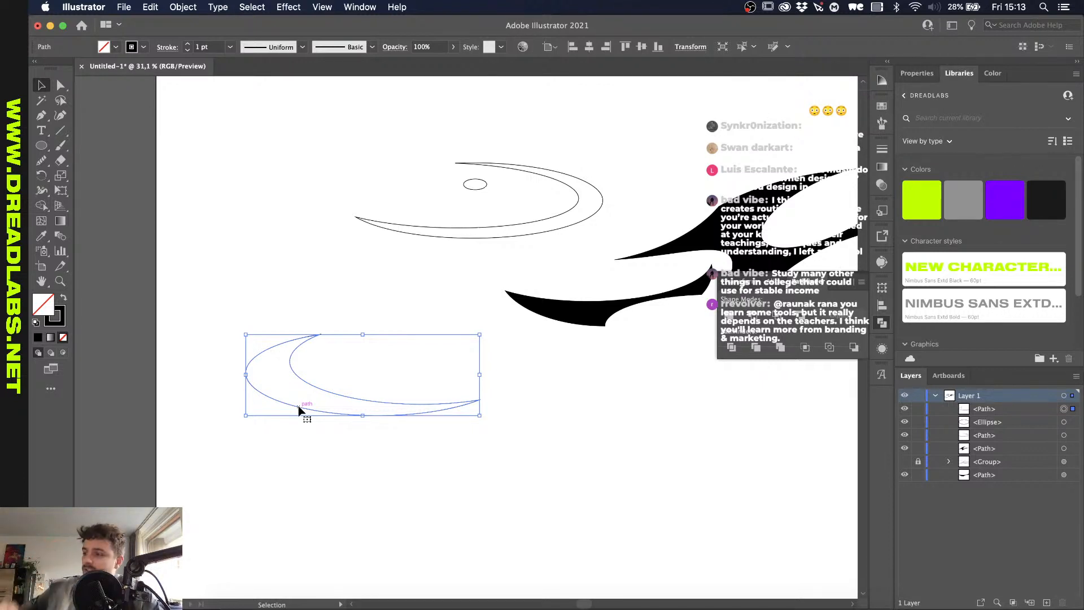
click(380, 380)
Step: Draw a circle about 65 px in diameter inside the lower crescent as a centre marker
scroll(379, 377, up, 2)
key(l)
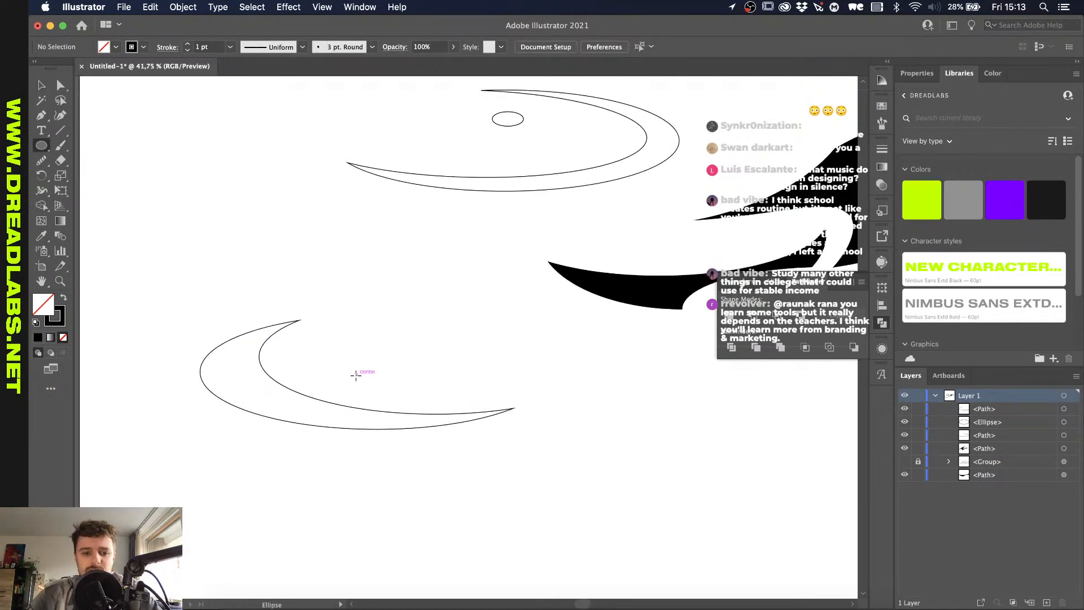
drag(356, 375, 373, 372)
key(v)
Step: Nudge the small circle up and to the right within the lower crescent's opening
key(shift+Up)
key(shift+Up)
key(shift+Up)
key(shift+Up)
key(shift+Up)
key(shift+Up)
key(shift+Up)
key(shift+Up)
key(shift+Right)
key(shift+Right)
key(shift+Right)
key(shift+Right)
key(shift+Right)
key(shift+Right)
key(shift+Right)
key(shift+Right)
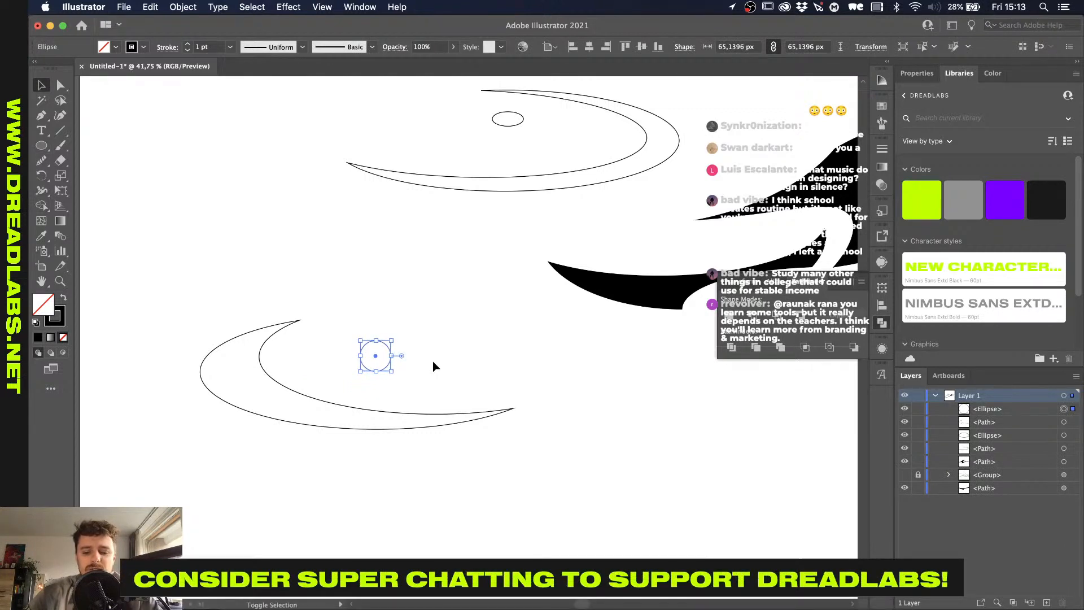
key(shift+Up)
key(shift+Up)
click(433, 362)
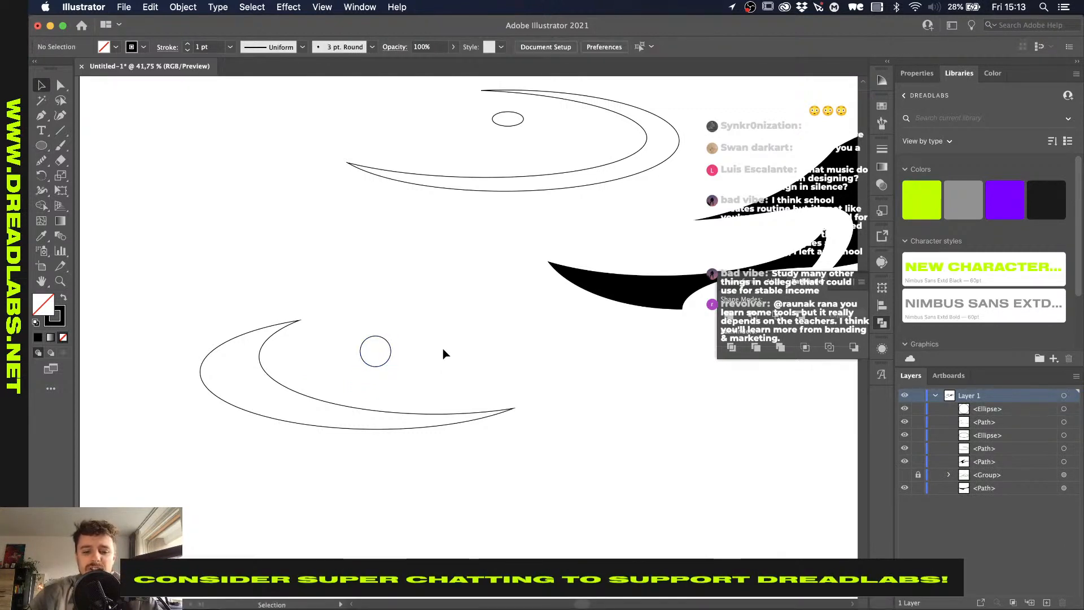
Step: Create a copy of the lower crescent rotated -180° about the centre of the small circle
click(383, 414)
key(r)
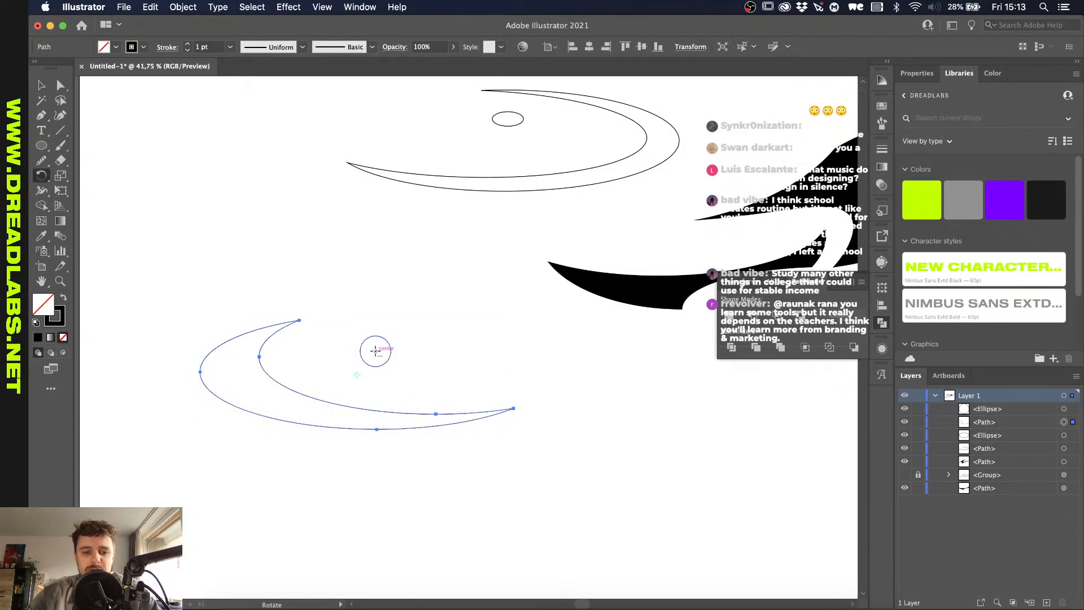
alt+click(375, 351)
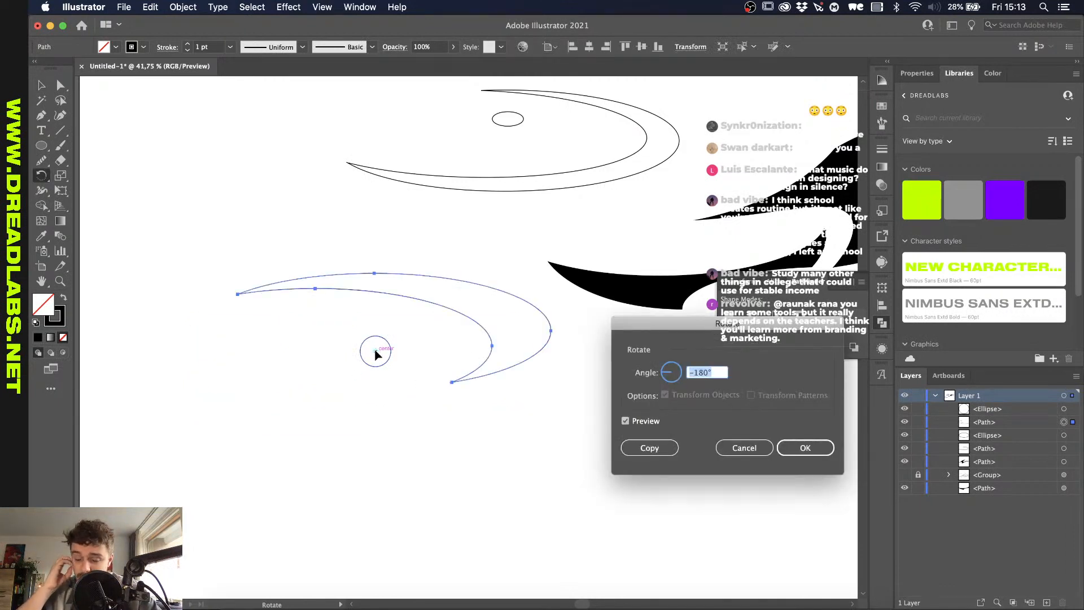
click(650, 447)
key(v)
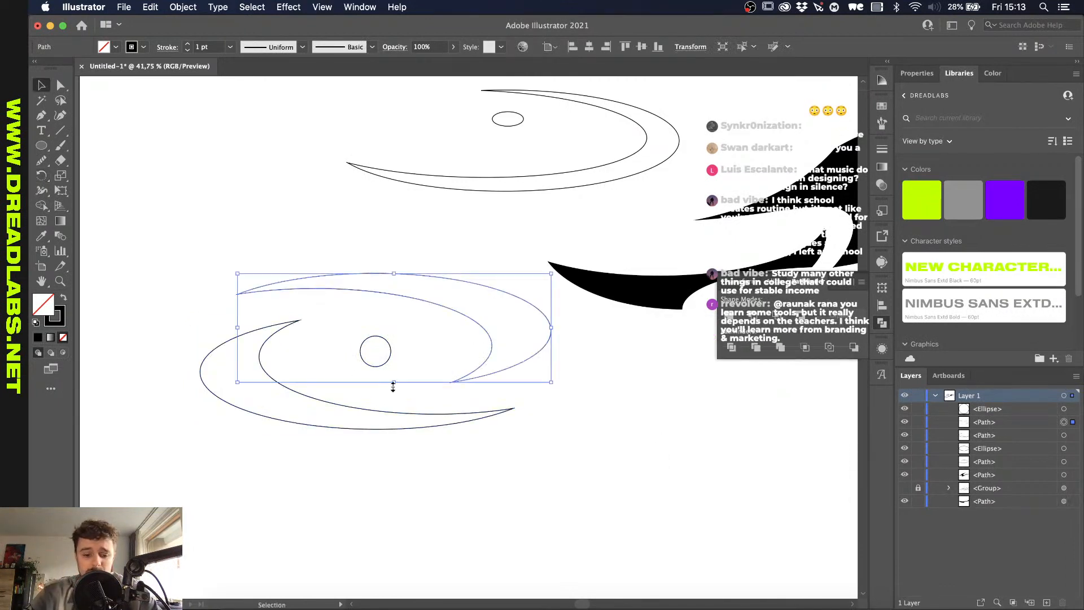
click(385, 394)
Step: Draw an ellipse across the lower crescent's outer left edge, tilt it down to the right and flatten it to about 397 × 114 px
key(l)
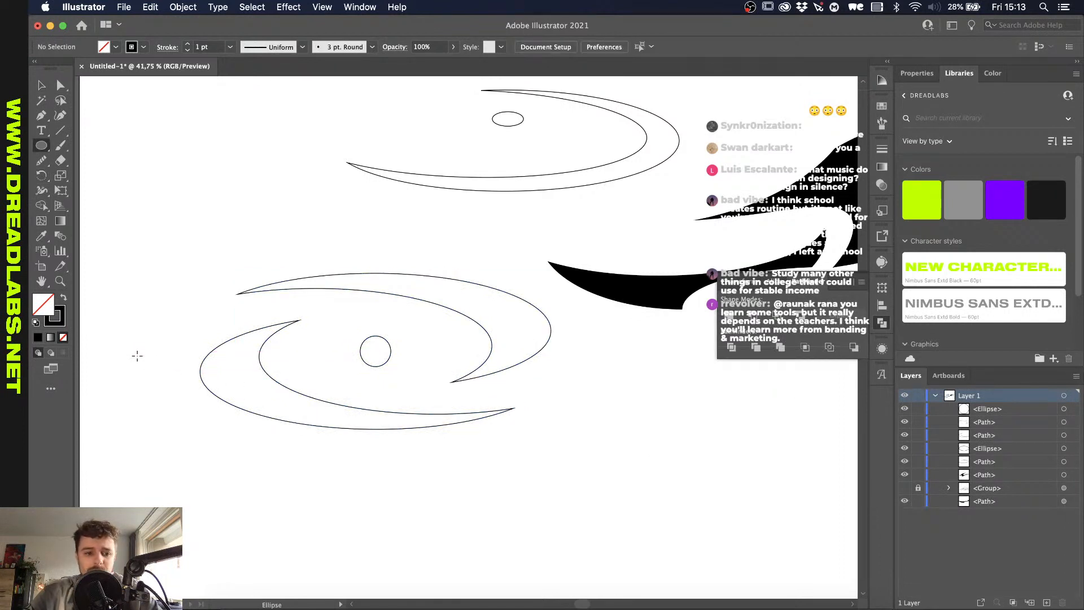
drag(137, 356, 274, 499)
key(v)
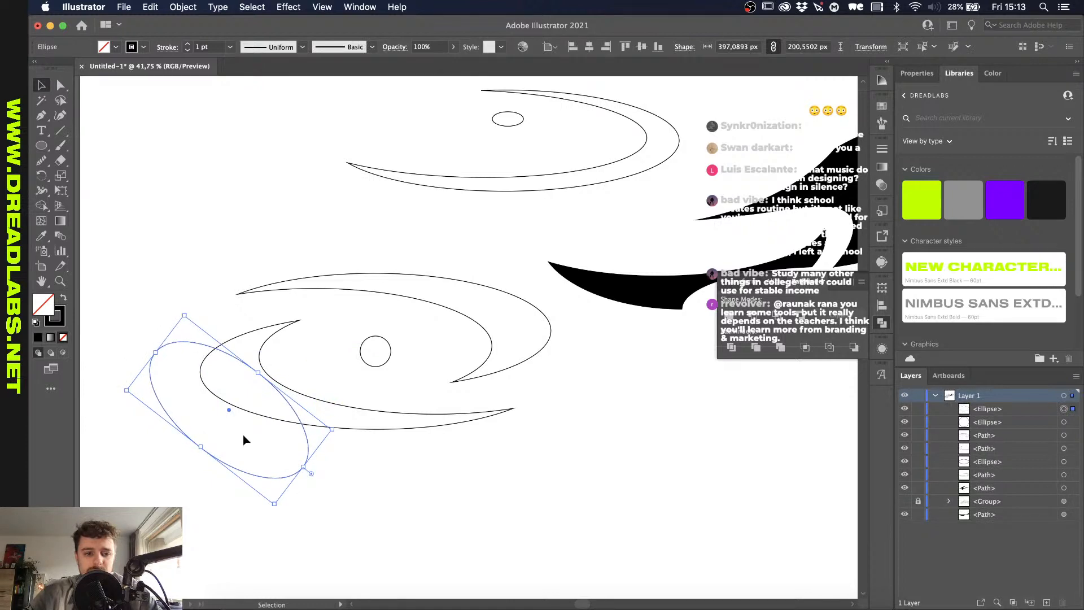
drag(260, 380, 251, 401)
drag(329, 453, 353, 437)
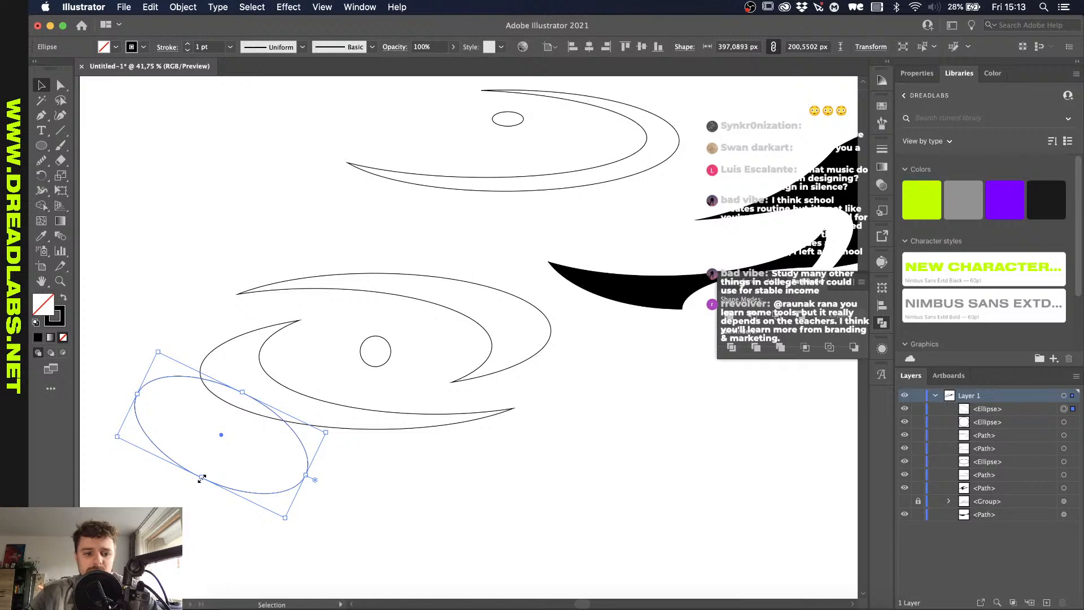
drag(202, 478, 565, 320)
key(super+z)
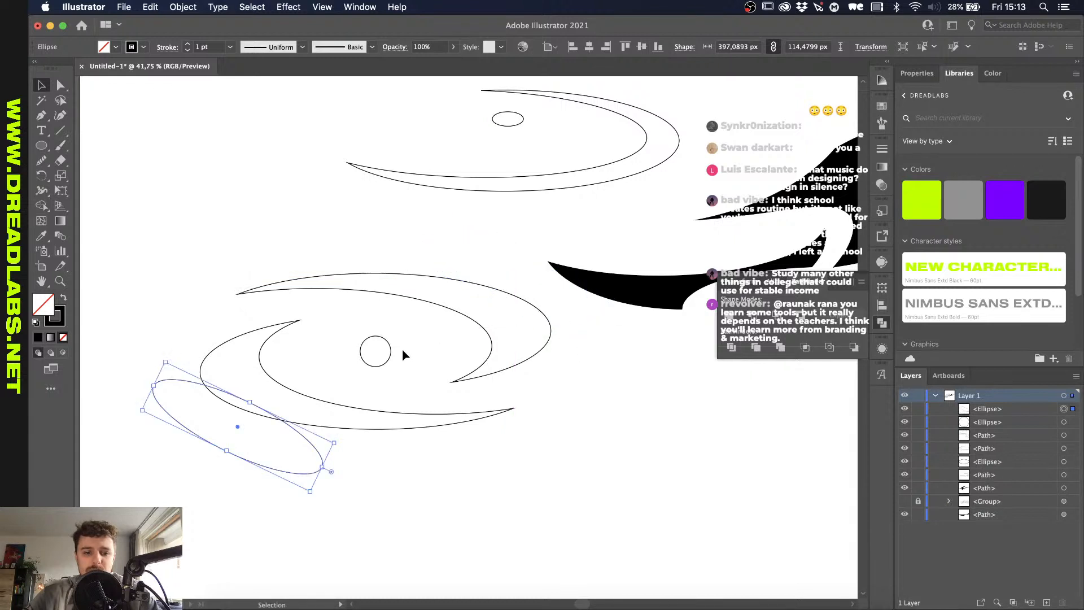
Step: Rotate the small centre circle 45° so its anchor points lie on the diagonals
click(374, 338)
alt+scroll(377, 337, up, 3)
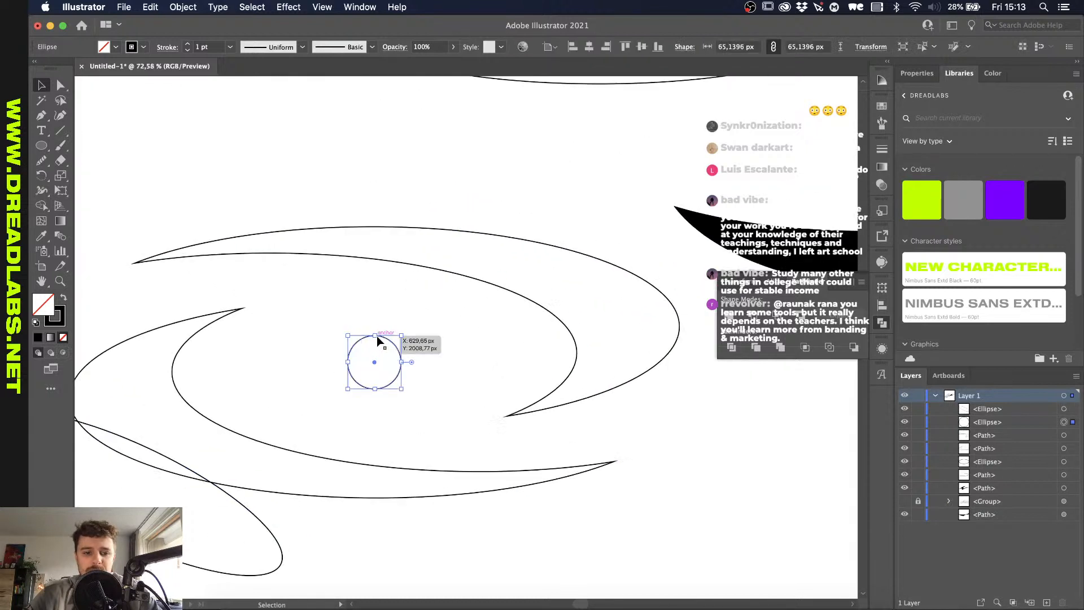
drag(343, 329, 314, 363)
alt+scroll(315, 363, down, 3)
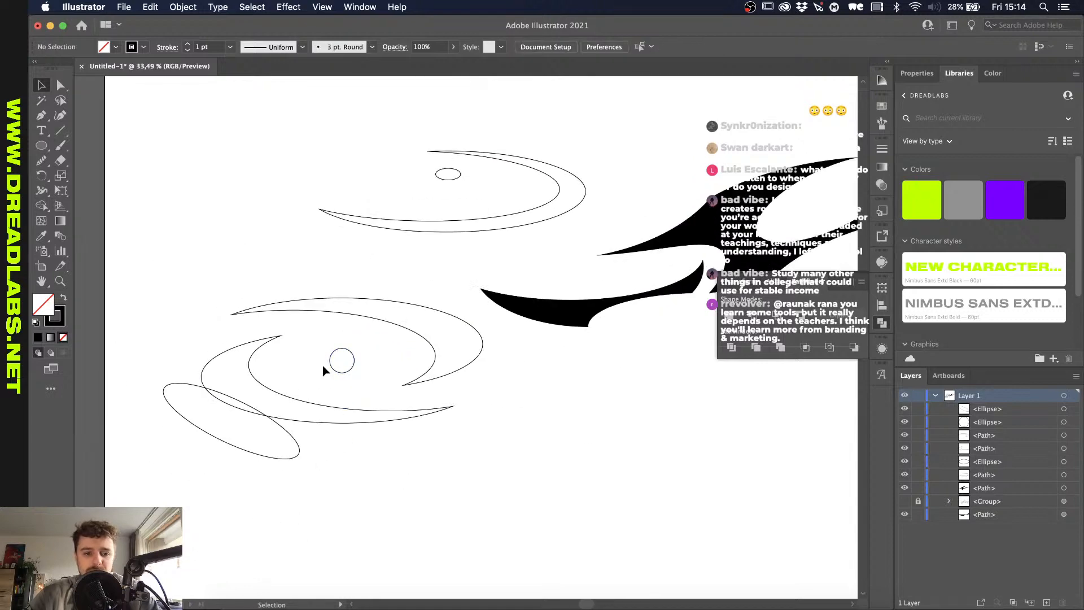
scroll(328, 363, up, 2)
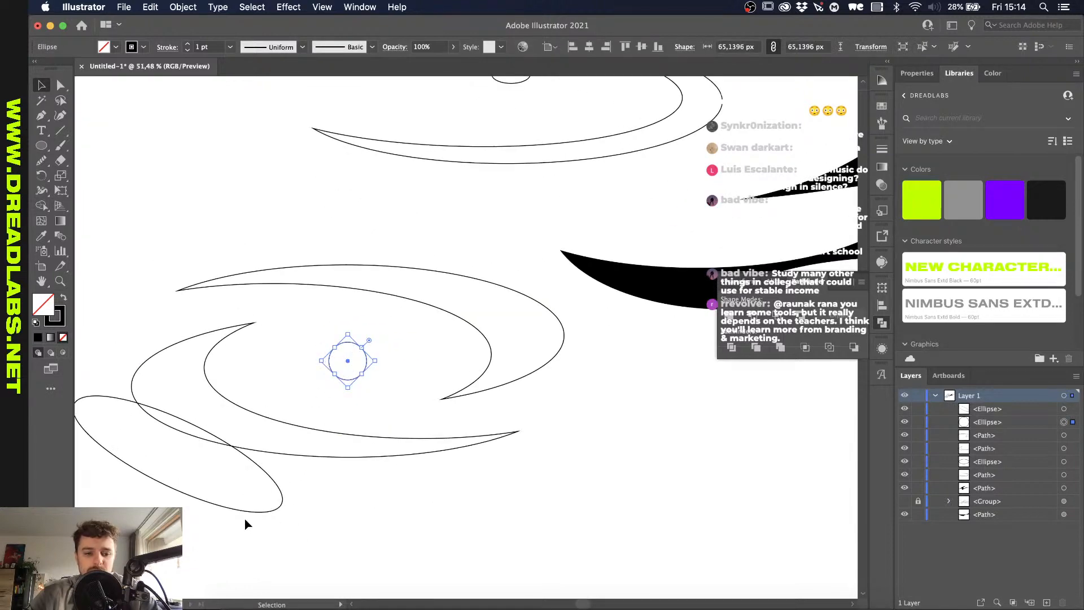
Step: Try to reflect a copy of the tilted ellipse across a diagonal axis through the small circle
click(249, 511)
key(o)
click(348, 360)
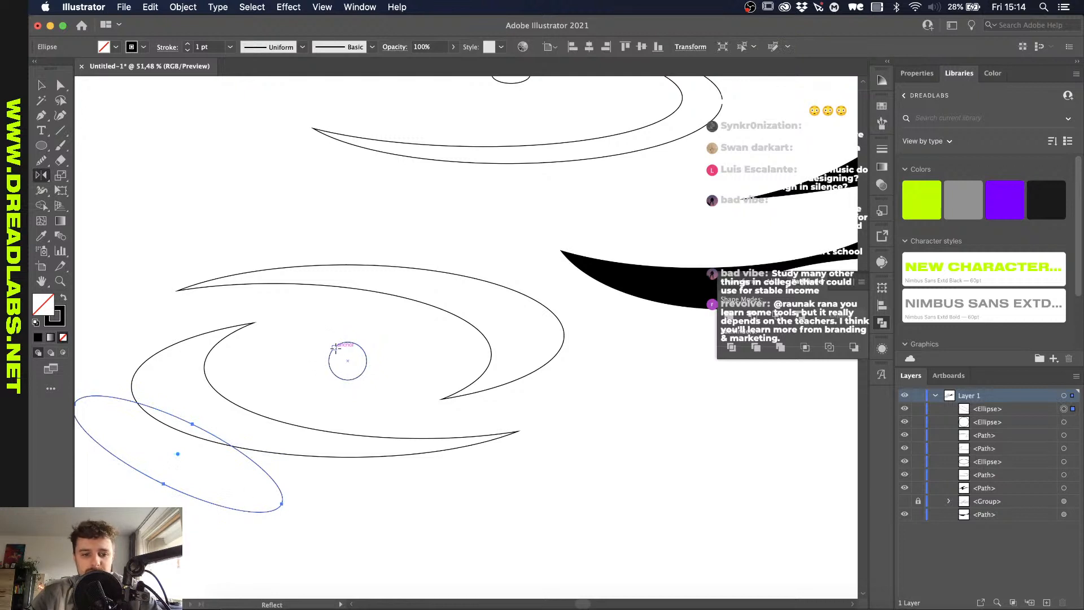
alt+drag(363, 380, 362, 378)
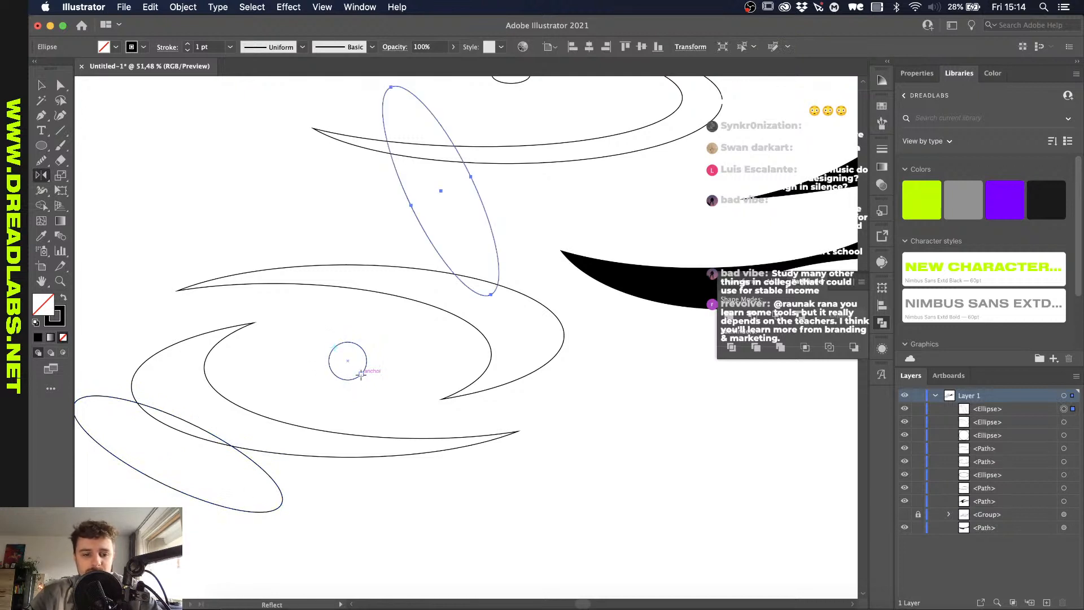
key(v)
click(388, 401)
Step: Delete the reflected ellipse copy and the original tilted ellipse
scroll(388, 401, down, 2)
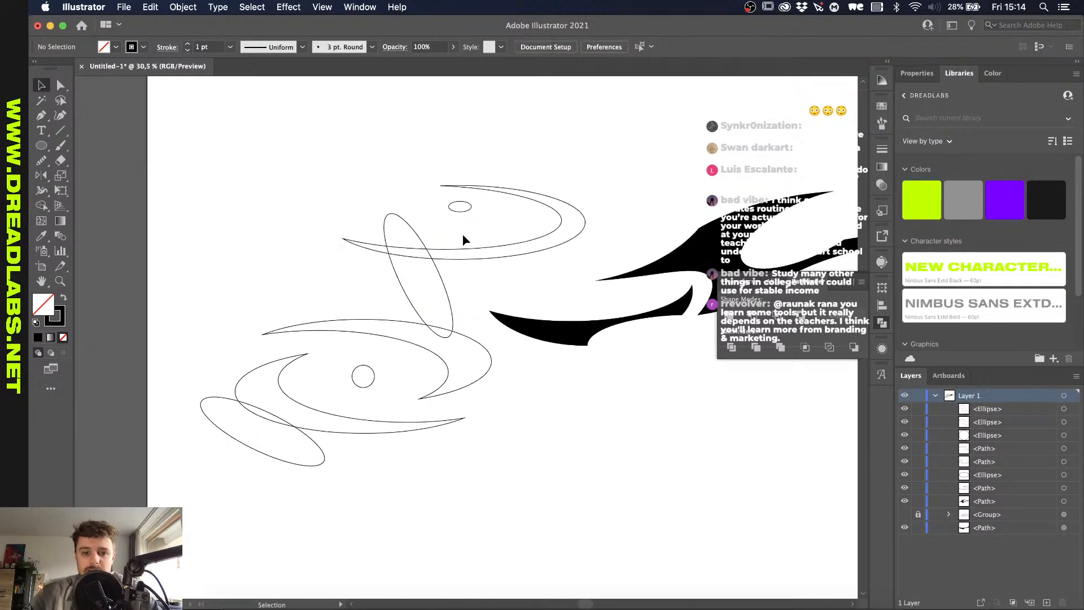
click(446, 278)
key(Delete)
click(217, 429)
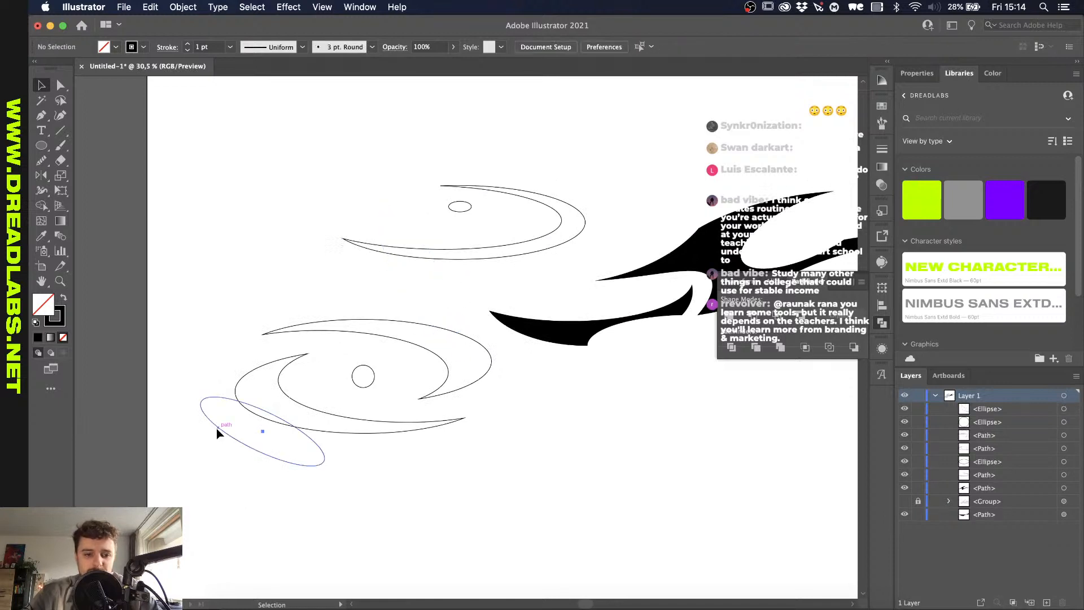
key(Delete)
scroll(257, 318, up, 2)
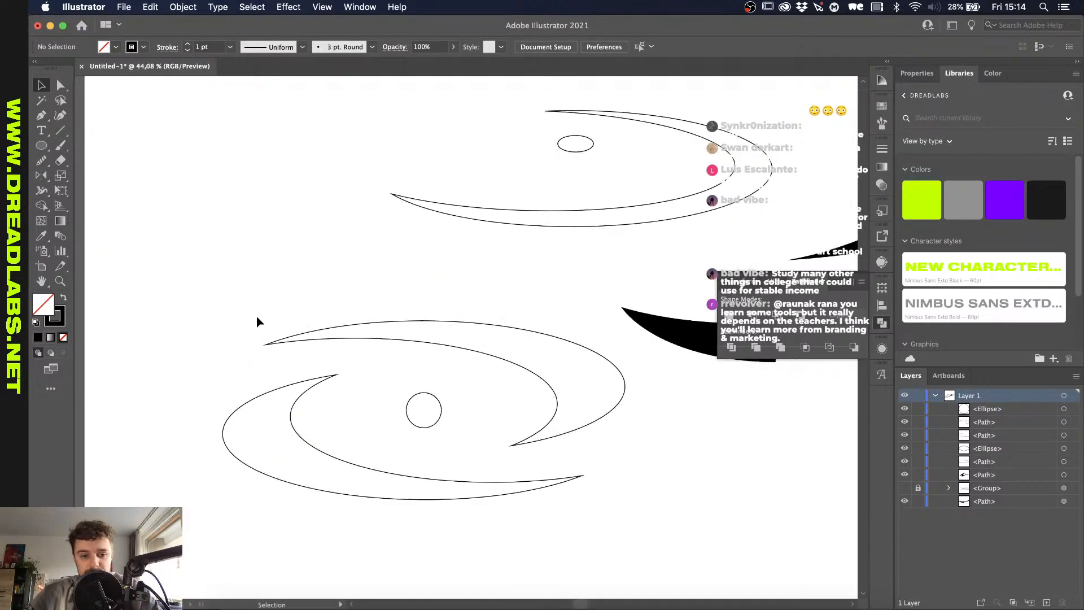
Step: Draw an ellipse of about 246 × 105 px, tilt it, and place it over the lower crescent's outer left edge
key(l)
drag(152, 429, 285, 486)
drag(145, 429, 165, 402)
key(v)
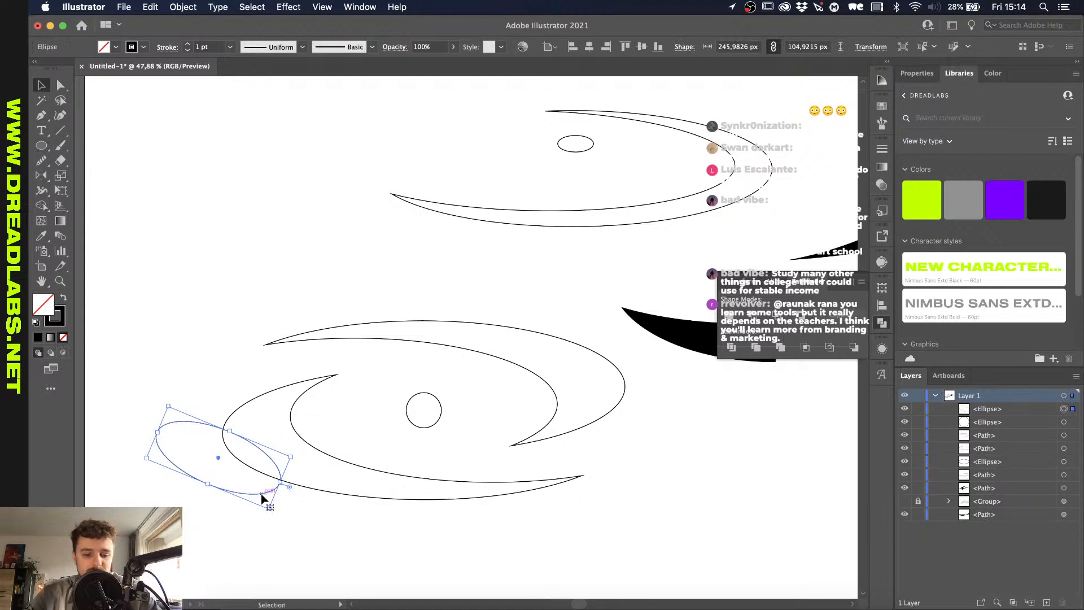
drag(259, 493, 264, 495)
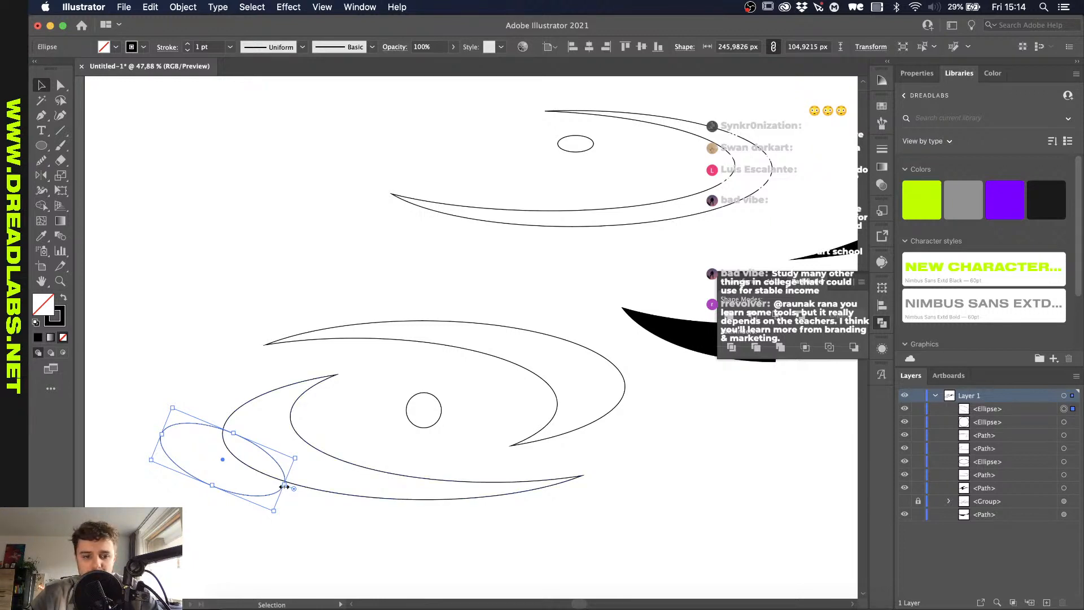
Step: Stretch the tilted ellipse to about 363 px long, steepen its tilt and narrow it to about 79 px
drag(284, 486, 343, 508)
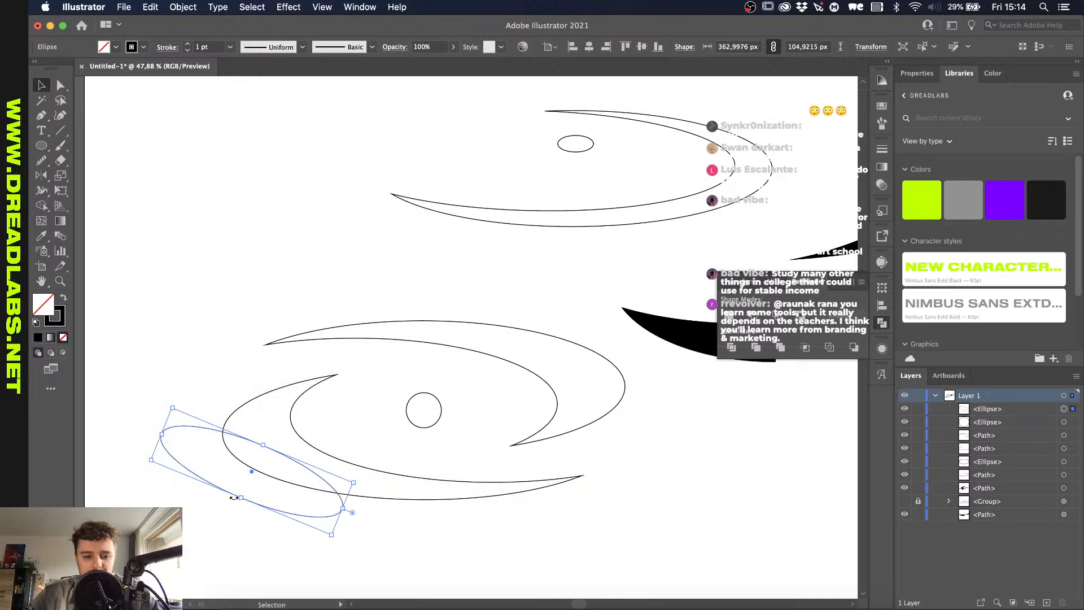
click(169, 406)
click(177, 427)
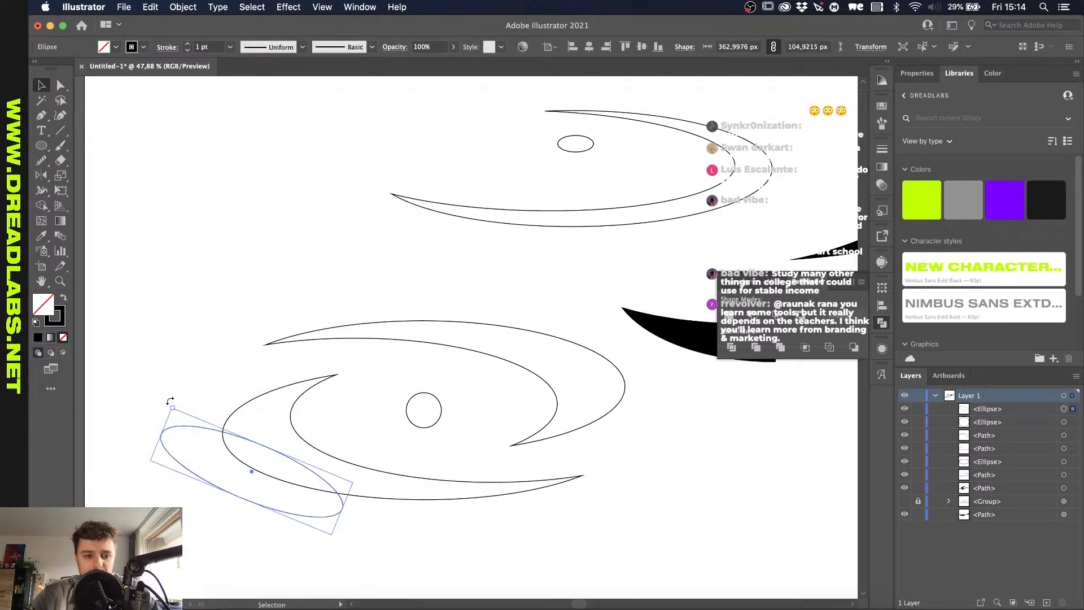
drag(170, 400, 184, 404)
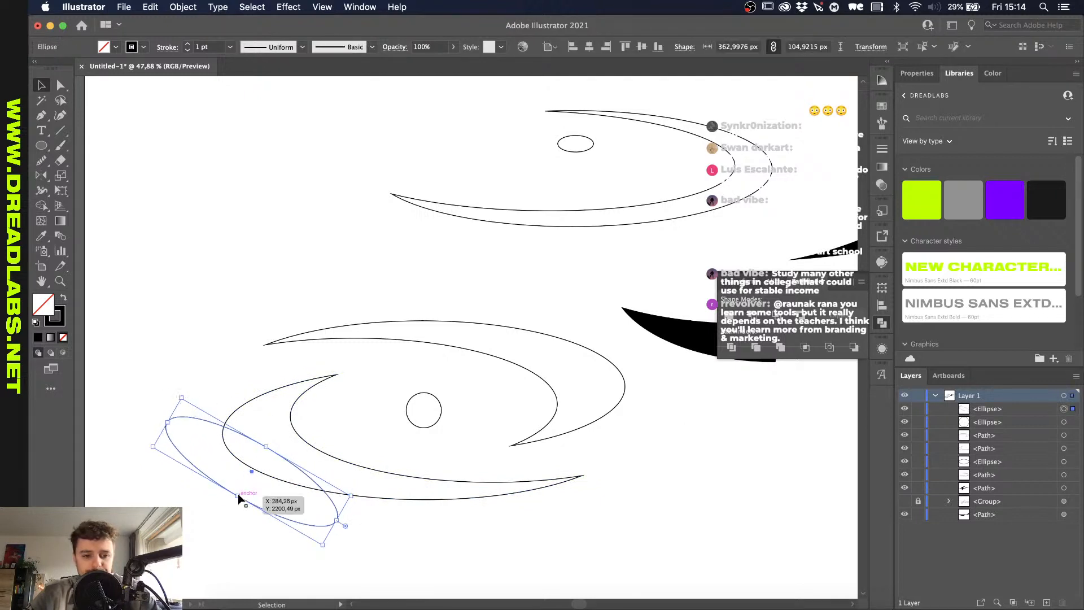
drag(238, 497, 240, 490)
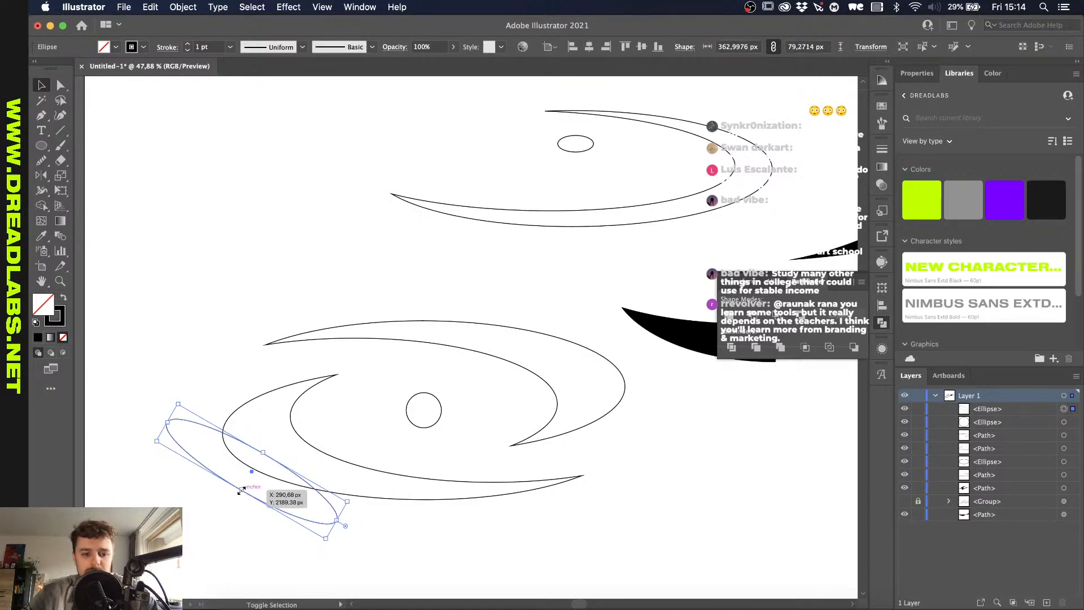
click(333, 524)
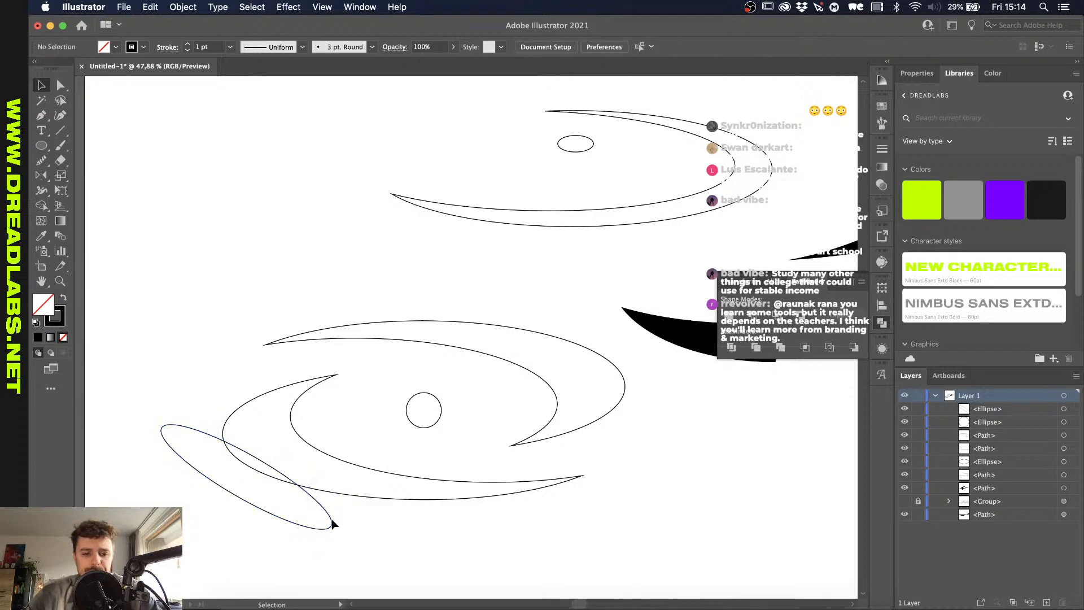
Step: Try to cut the tilted ellipse out of the lower crescent with the Shape Builder
drag(276, 497, 275, 421)
scroll(226, 375, down, 2)
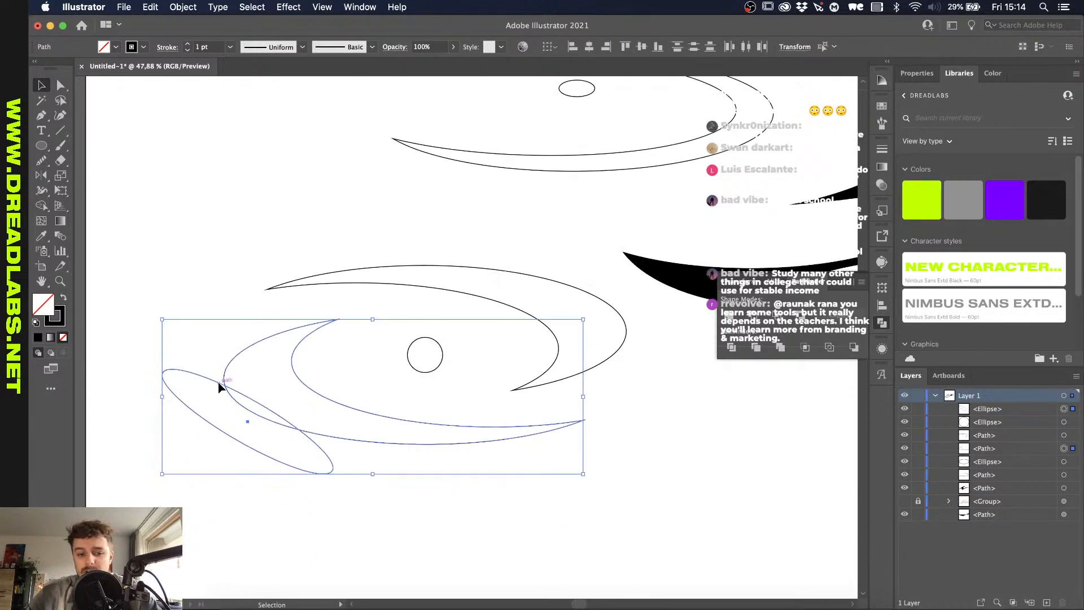
click(41, 206)
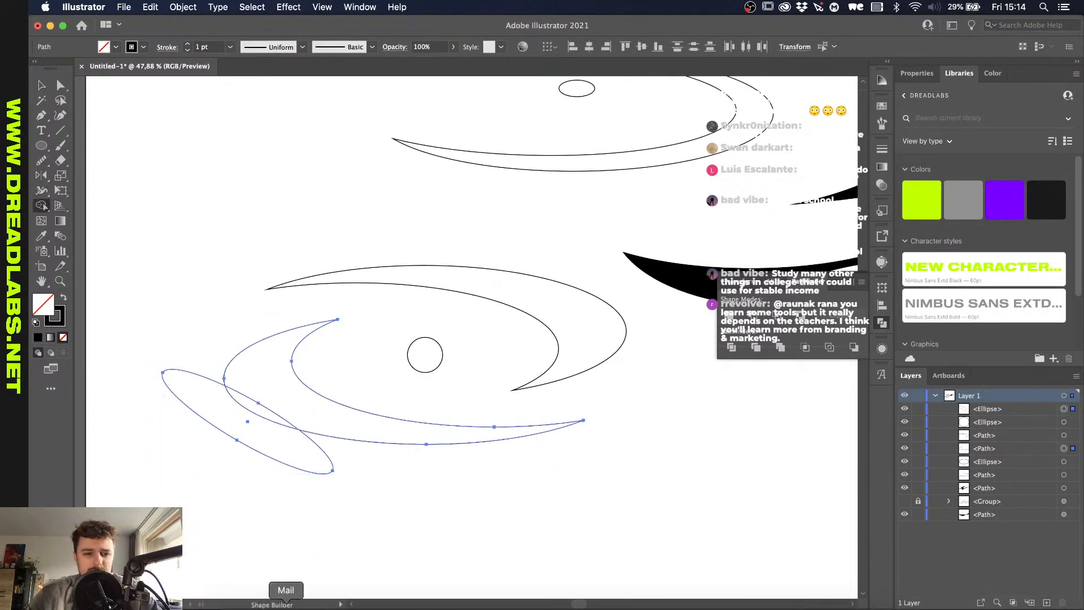
scroll(280, 439, up, 2)
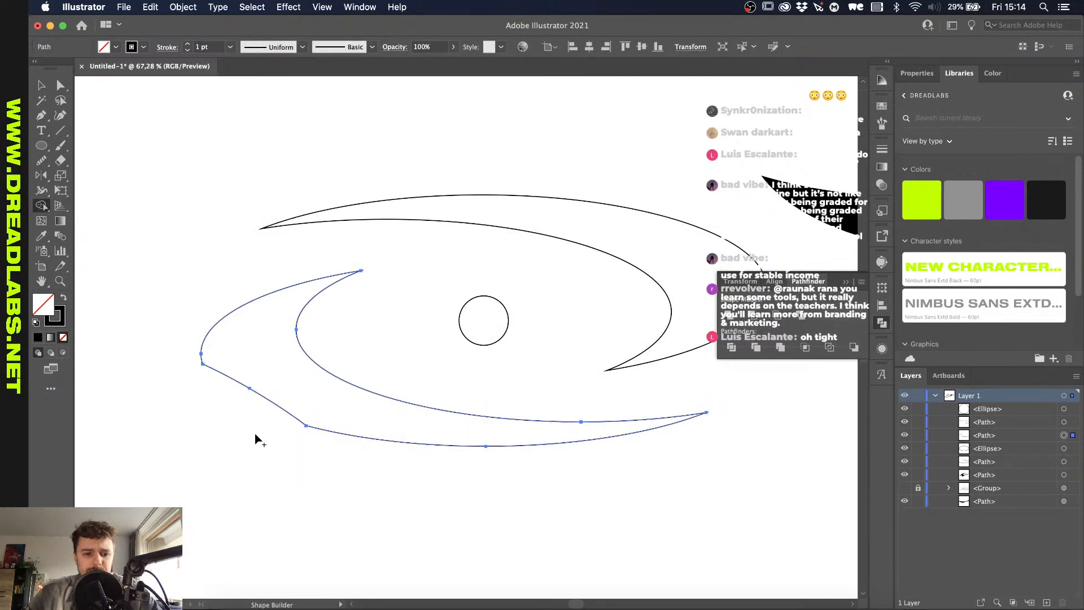
Step: Undo the Shape Builder cut and delete the tilted ellipse
key(v)
click(263, 472)
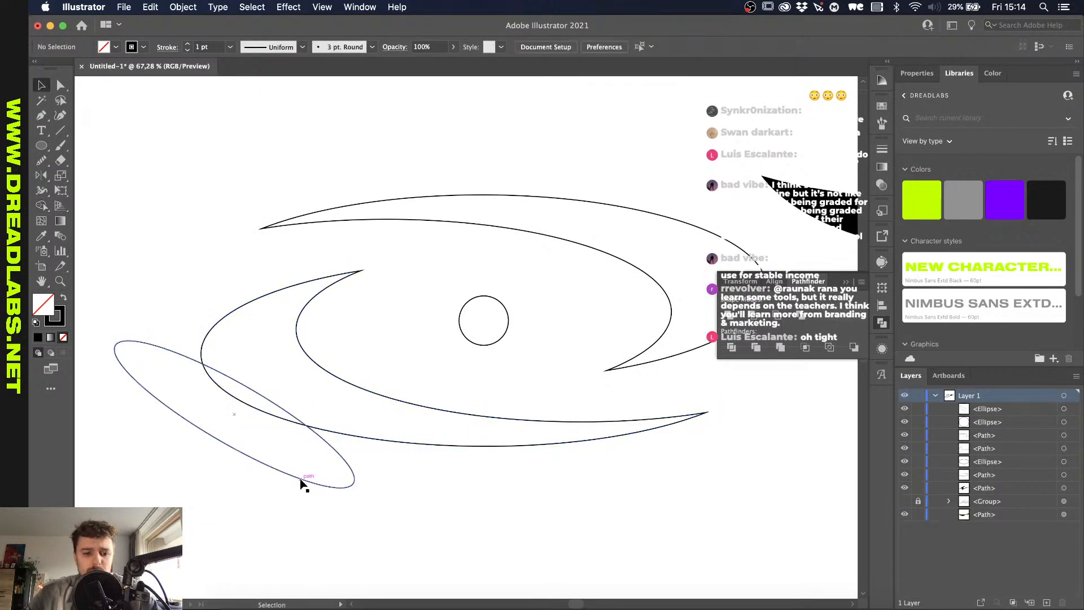
click(299, 477)
key(Delete)
scroll(213, 315, down, 2)
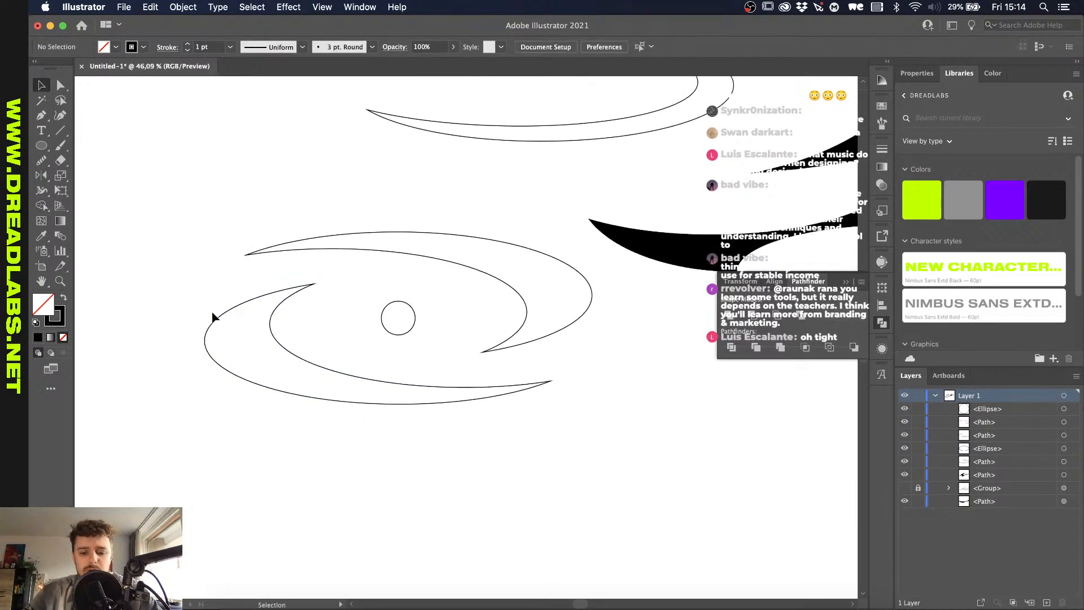
Step: Draw a horizontal ellipse of about 249 × 76 px across the lower crescent's inner left edge
key(l)
scroll(255, 361, up, 2)
drag(241, 332, 426, 388)
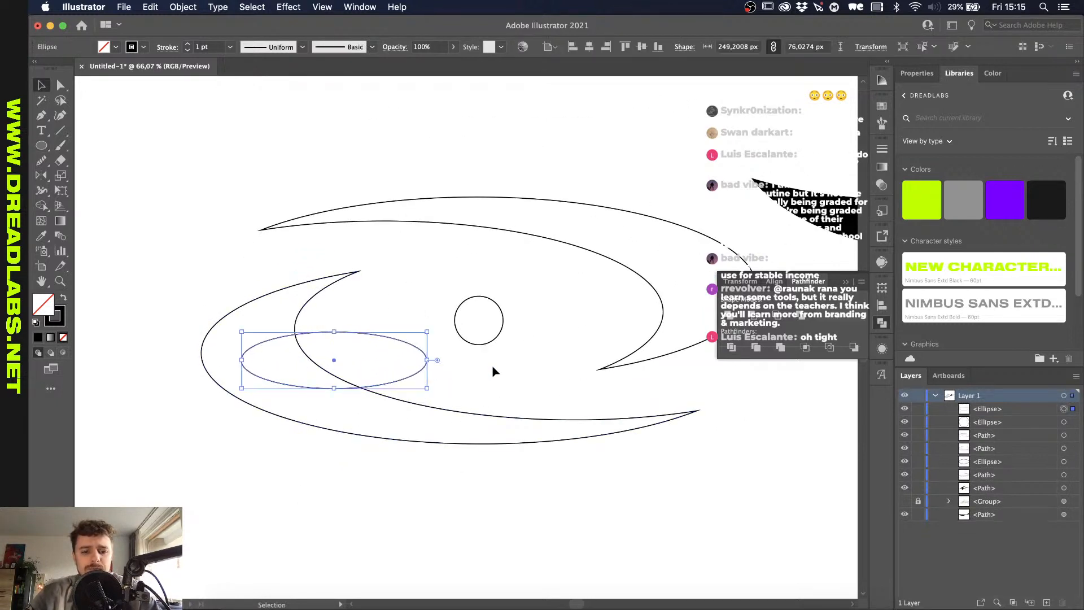
Step: Create a copy of the horizontal ellipse rotated -180° about the small circle's centre, overlapping the upper crescent
key(r)
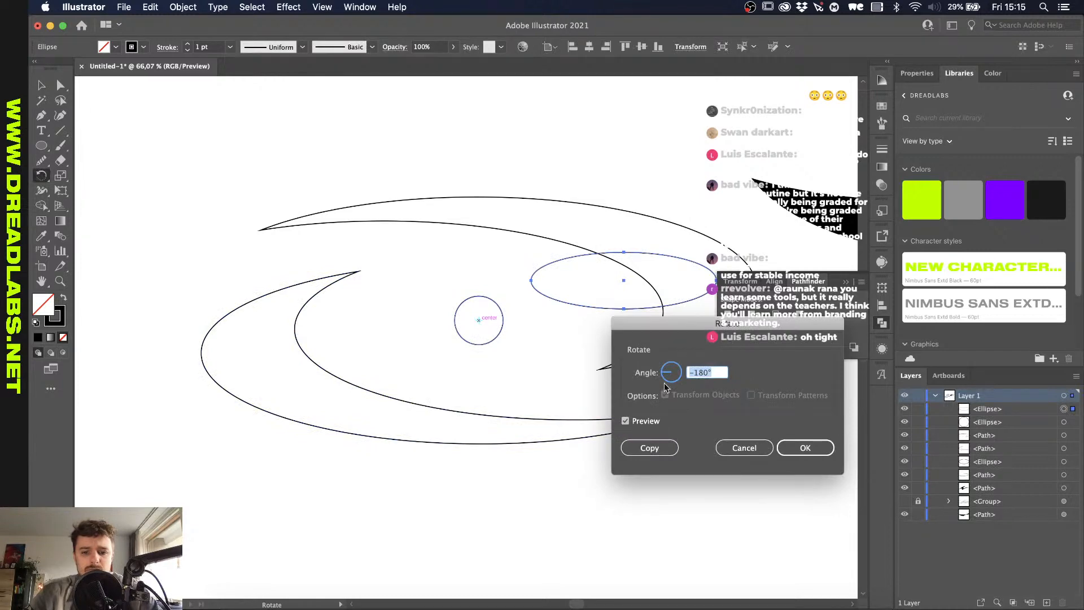
click(646, 448)
key(v)
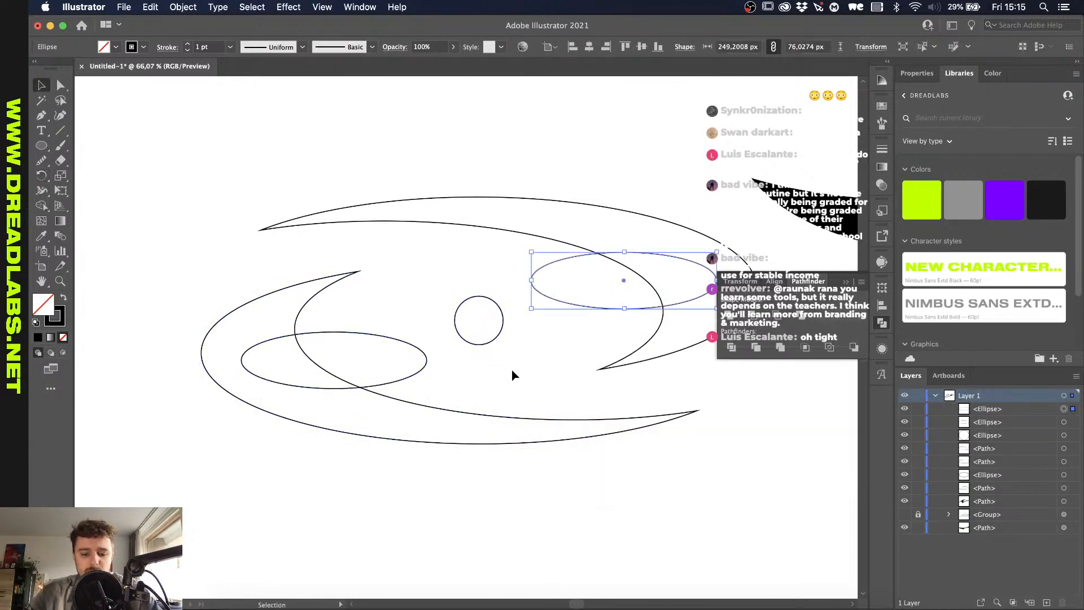
click(513, 375)
scroll(486, 373, down, 5)
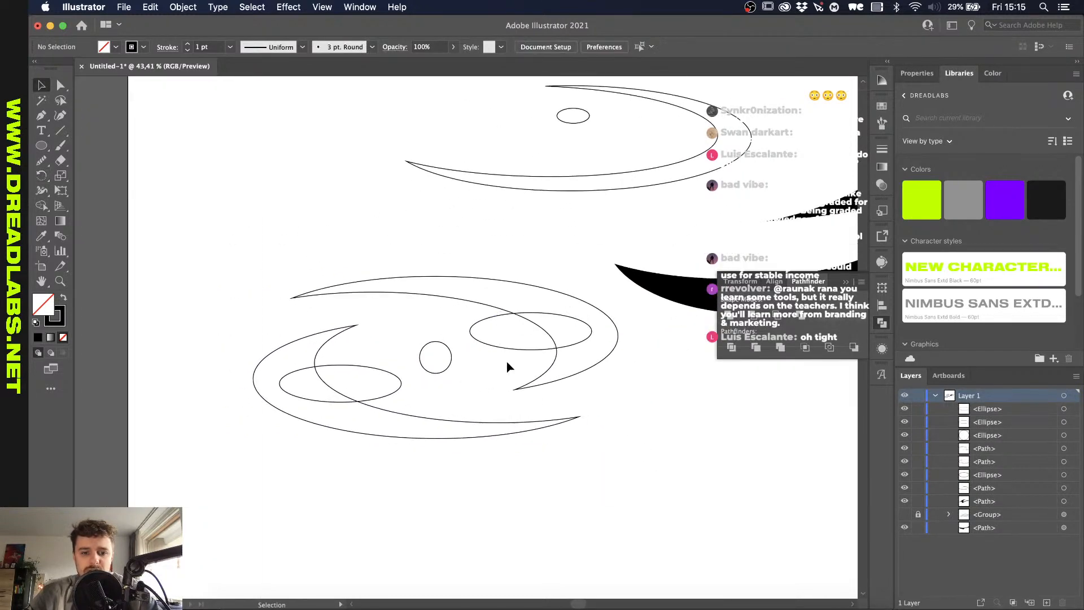
Step: Subtract each horizontal ellipse from the crescent it overlaps to cut matching notches into both inner edges
drag(506, 368, 557, 322)
scroll(557, 322, up, 2)
click(730, 315)
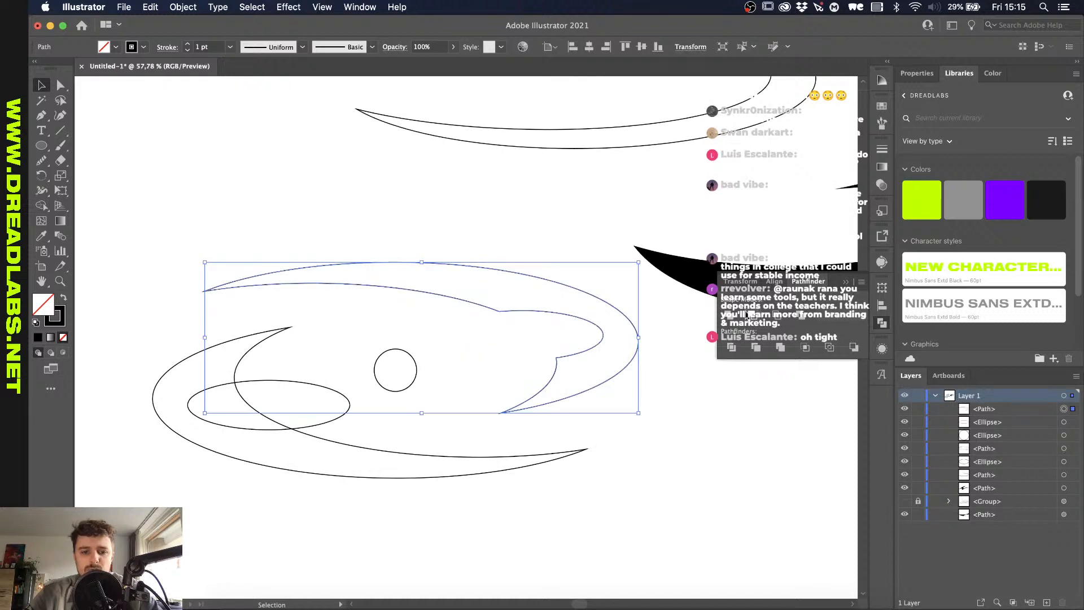
drag(311, 349, 252, 438)
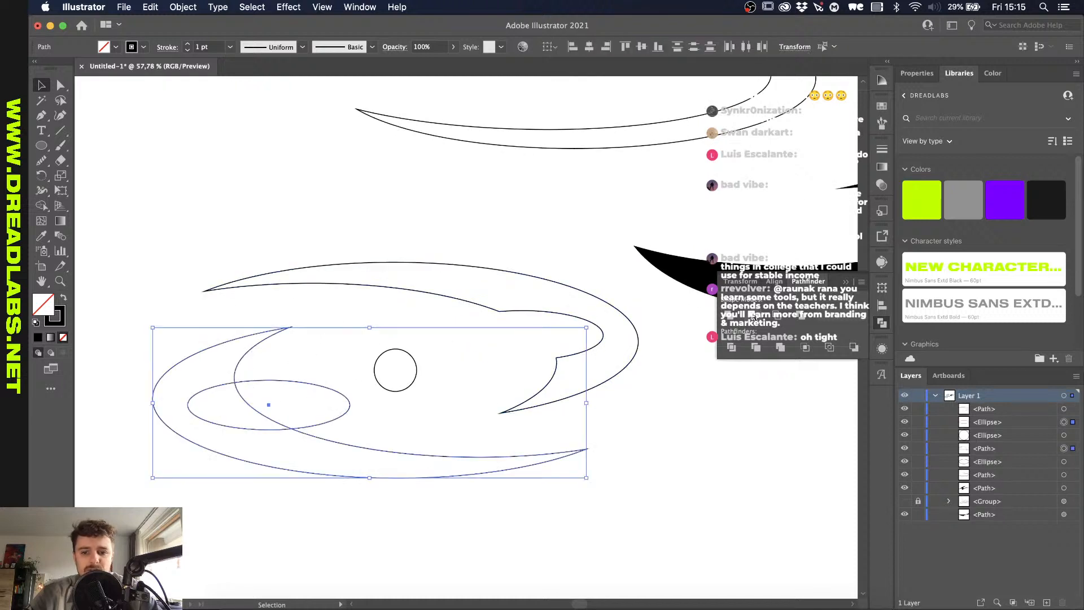
click(730, 314)
click(378, 430)
Step: Draw an ellipse of about 368 × 154 px and place it overlapping the lower crescent's bottom left outer edge
key(l)
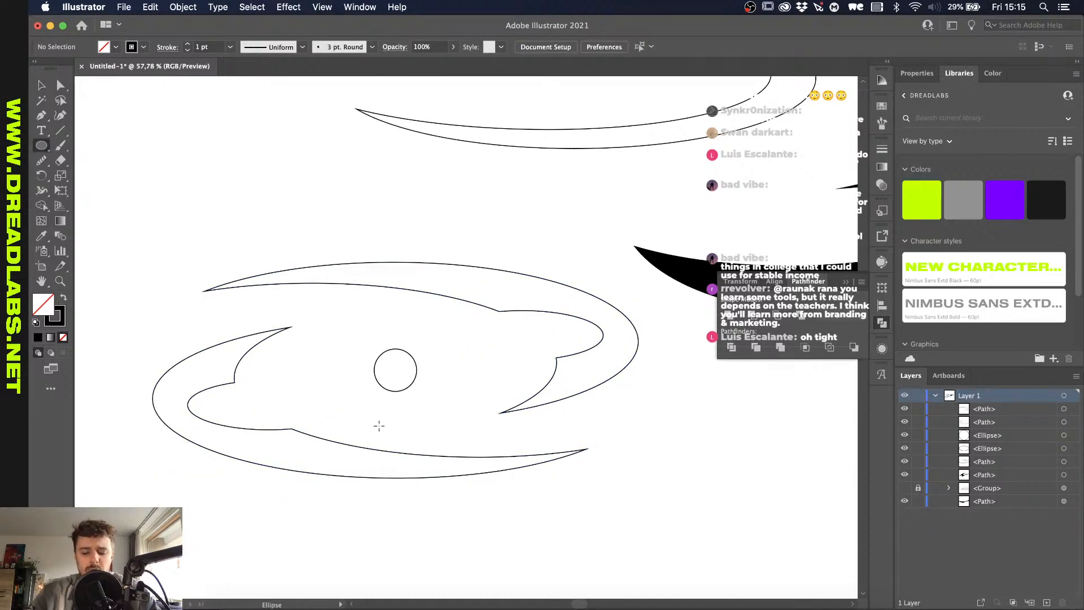
scroll(291, 513, down, 2)
drag(198, 558, 438, 458)
key(v)
drag(287, 460, 236, 442)
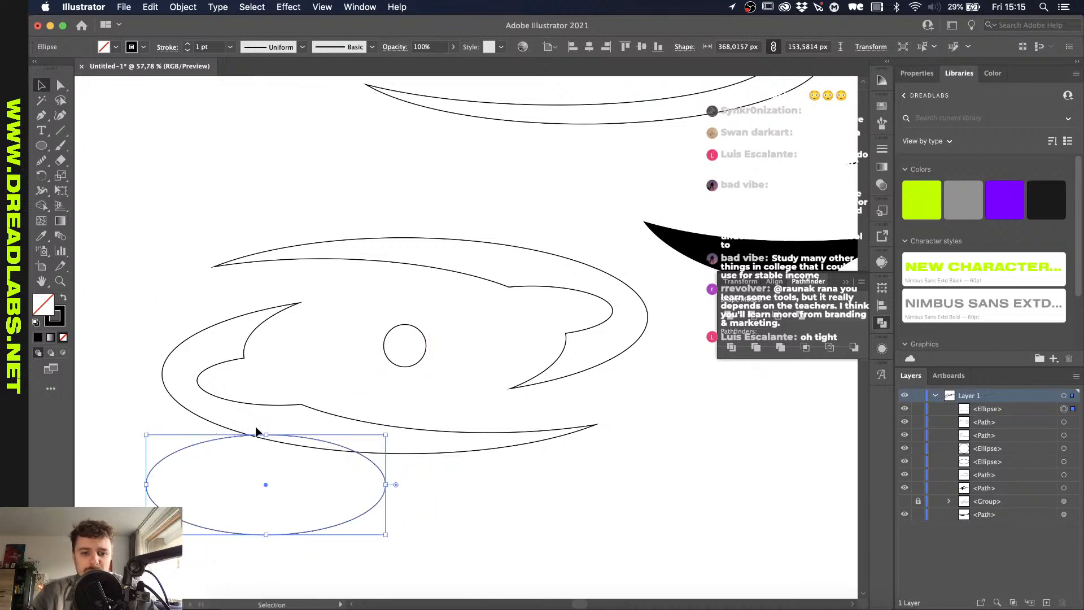
Step: Create a copy of the bottom left ellipse rotated -180° about the small circle's centre, overlapping the upper crescent's outer edge
key(r)
alt+click(406, 345)
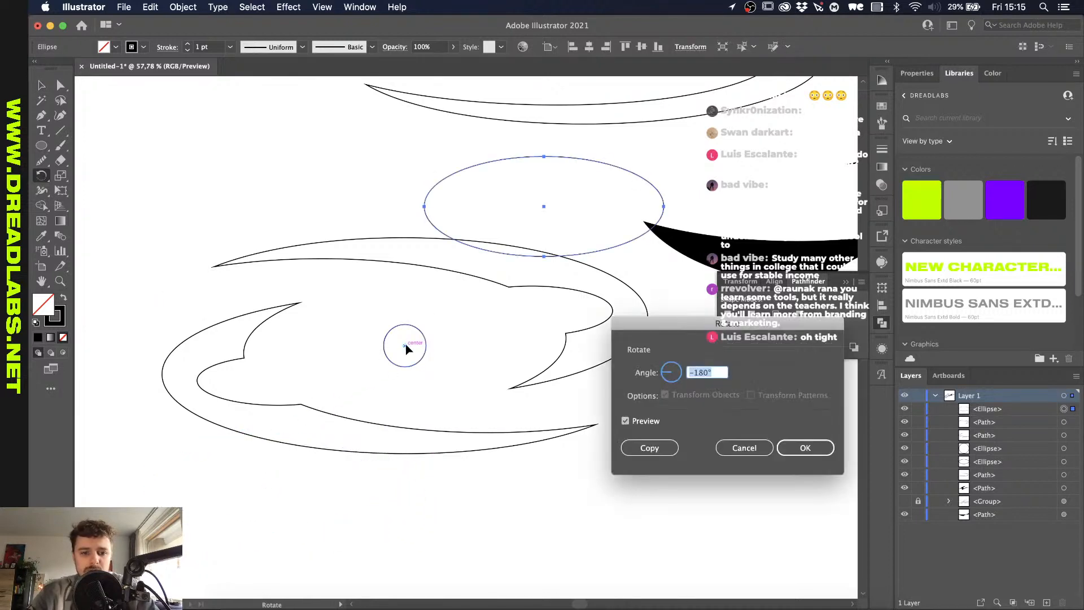
click(649, 447)
key(v)
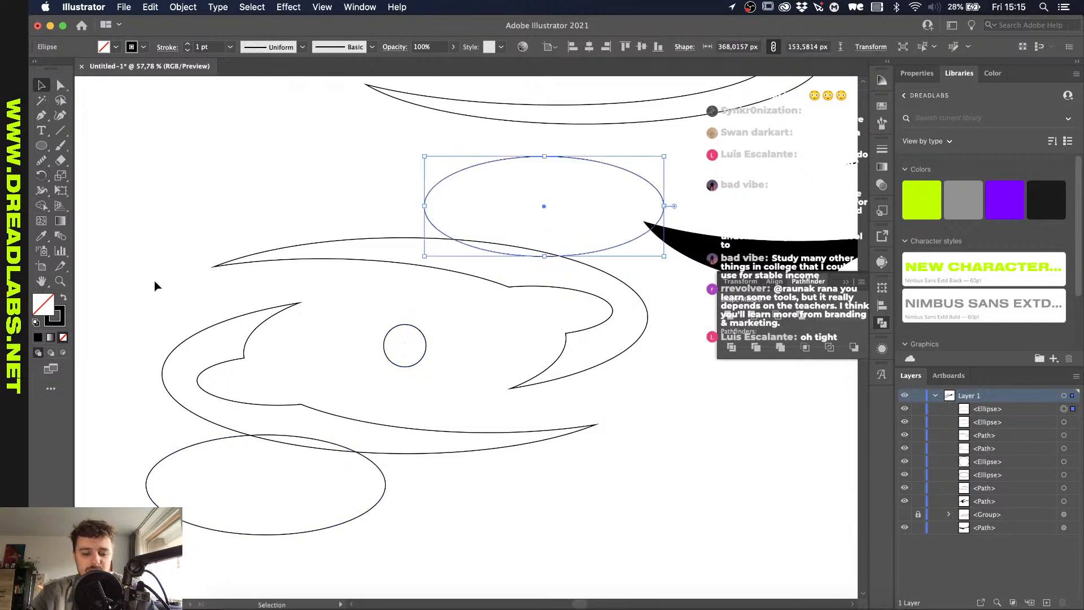
Step: Subtract each large ellipse from the crescent it overlaps to cut matching notches into both outer edges
drag(185, 545, 332, 423)
click(754, 316)
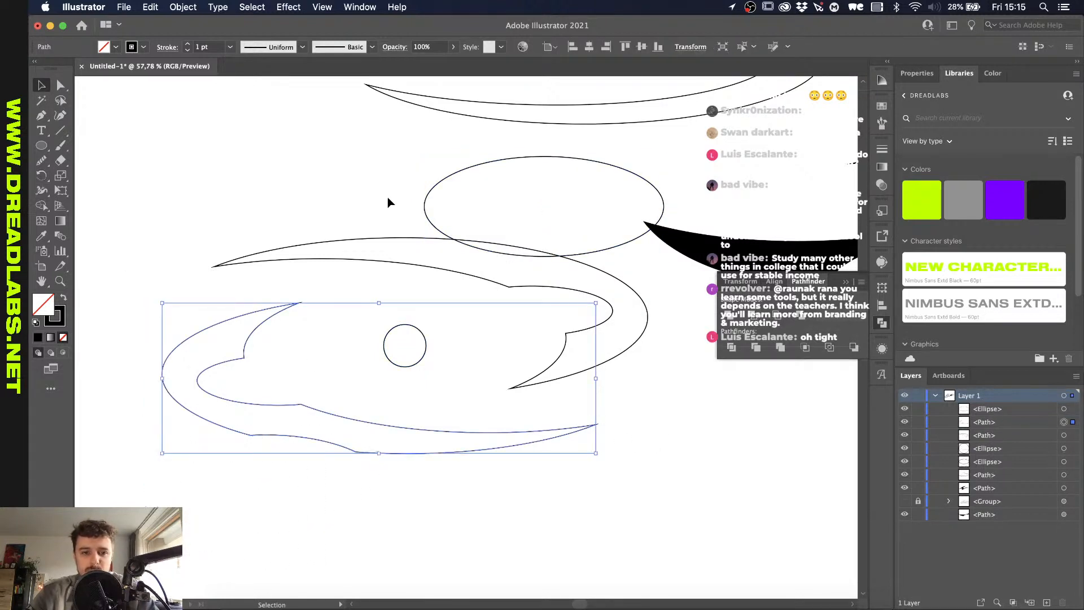
drag(387, 198, 478, 254)
click(756, 318)
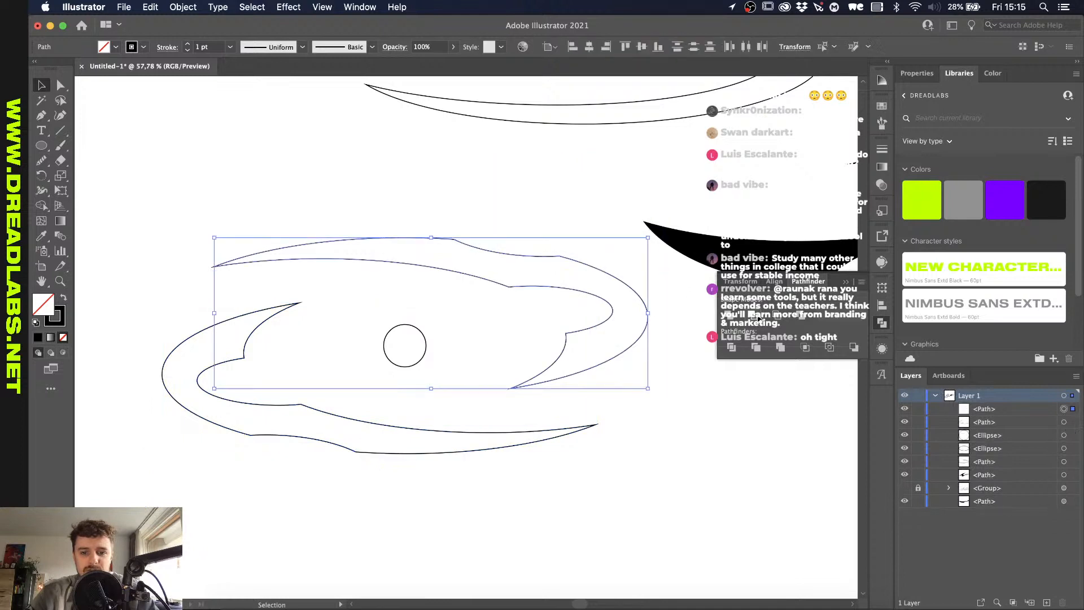
click(378, 199)
key(l)
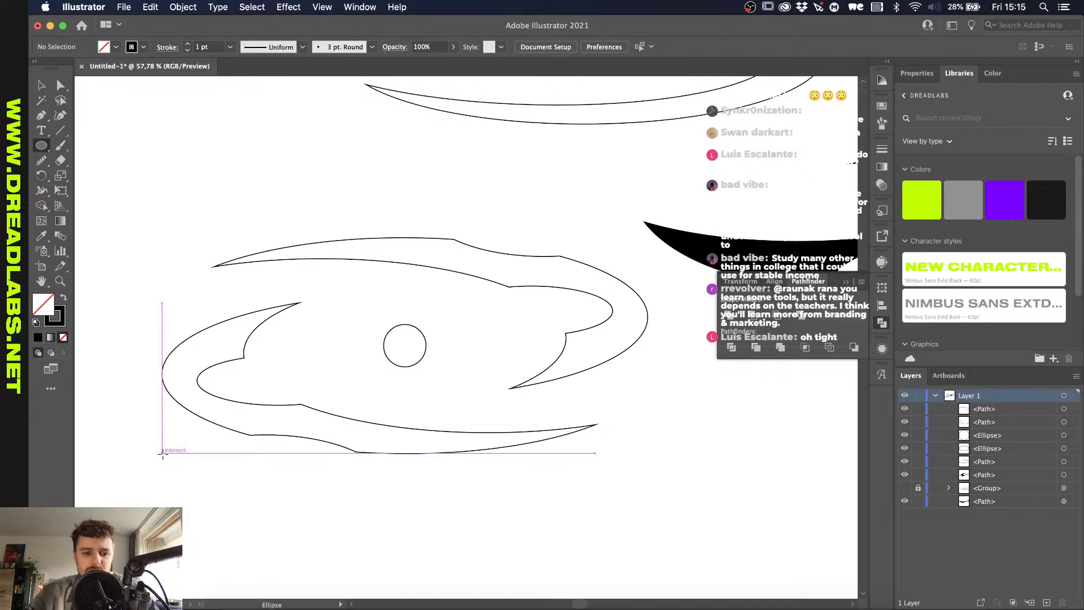
drag(161, 452, 649, 240)
key(super+z)
key(v)
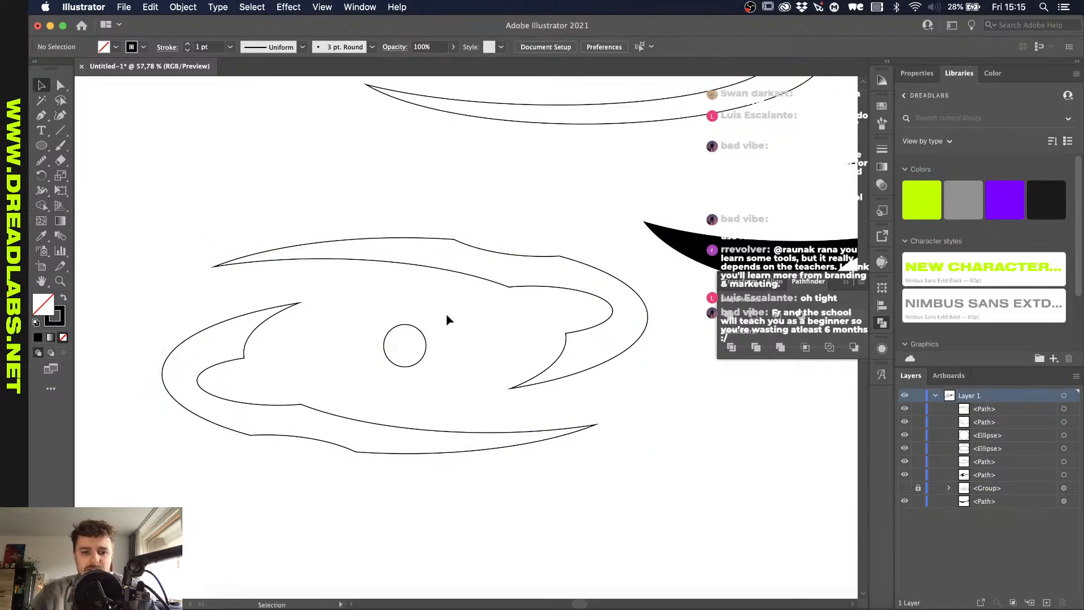
Step: Draw an ellipse of about 234 × 115 px, tilt it counterclockwise and place it over the lower crescent's upper left outer edge
scroll(332, 416, up, 2)
key(l)
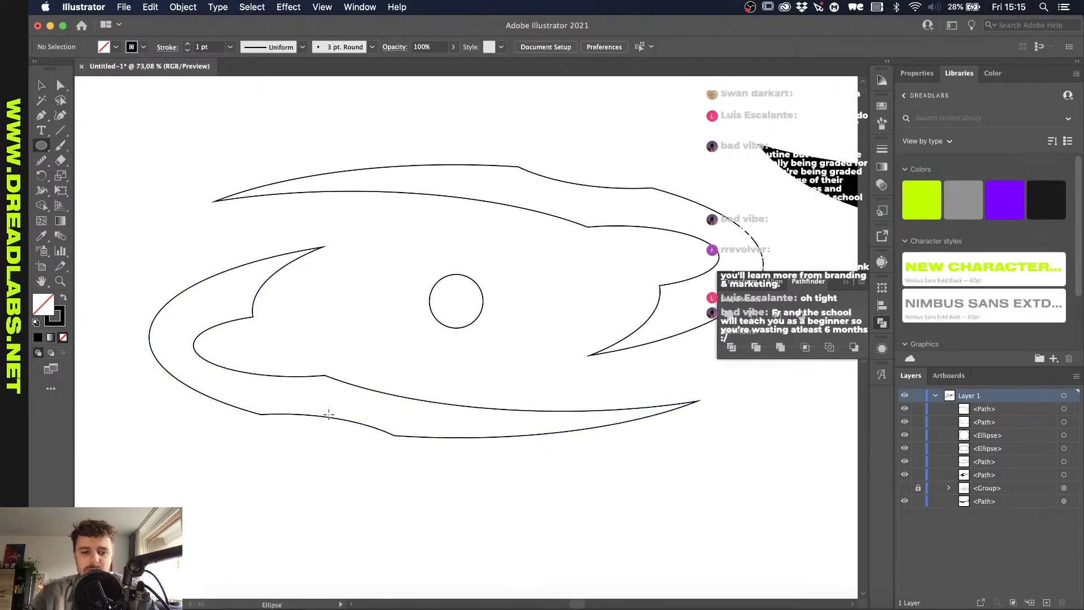
scroll(329, 415, up, 2)
scroll(329, 415, left, 2)
drag(113, 190, 305, 284)
key(v)
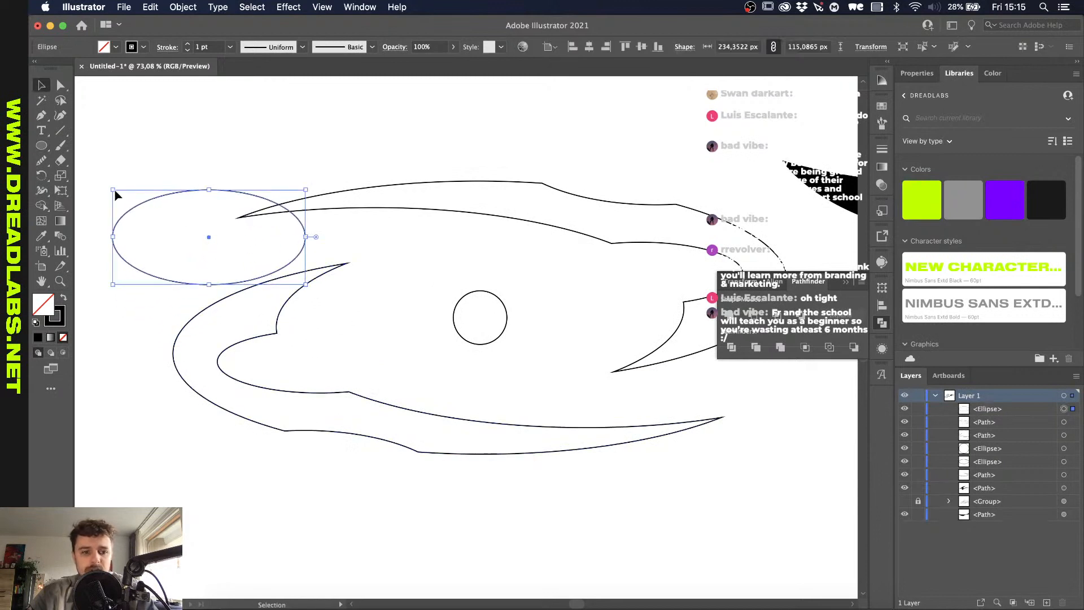
drag(108, 187, 103, 236)
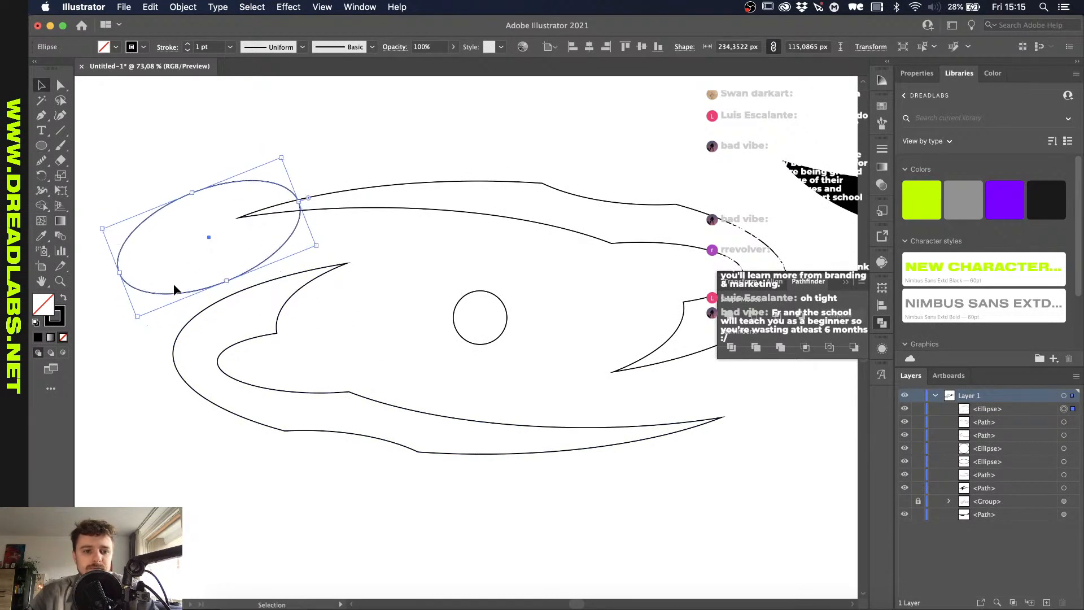
drag(181, 294, 192, 322)
Step: Create a copy of the tilted ellipse rotated -180° about the small circle's centre, overlapping the upper crescent's lower right edge
key(r)
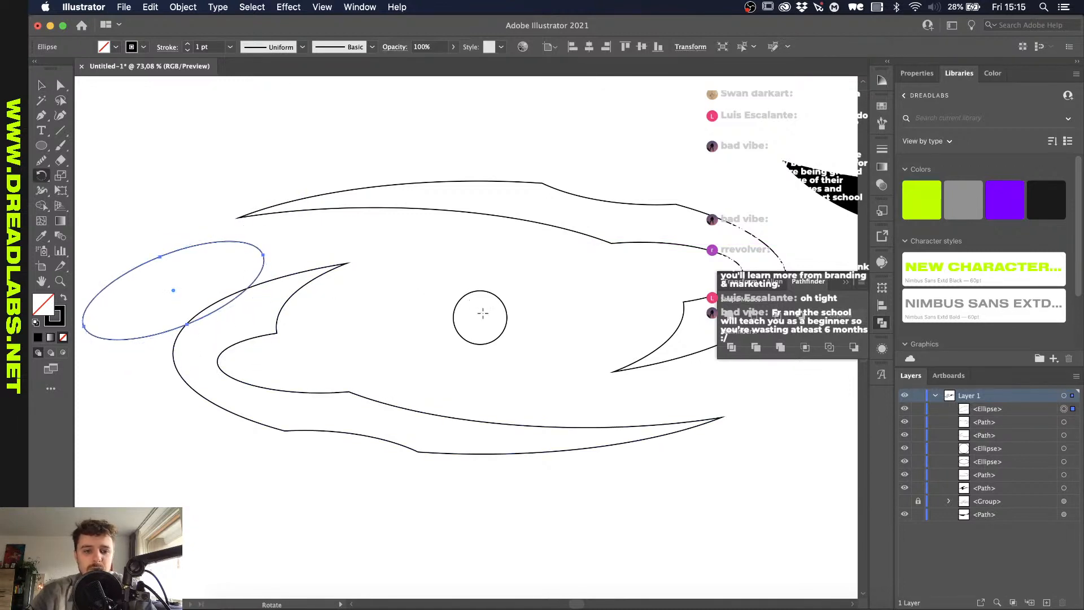
alt+click(480, 317)
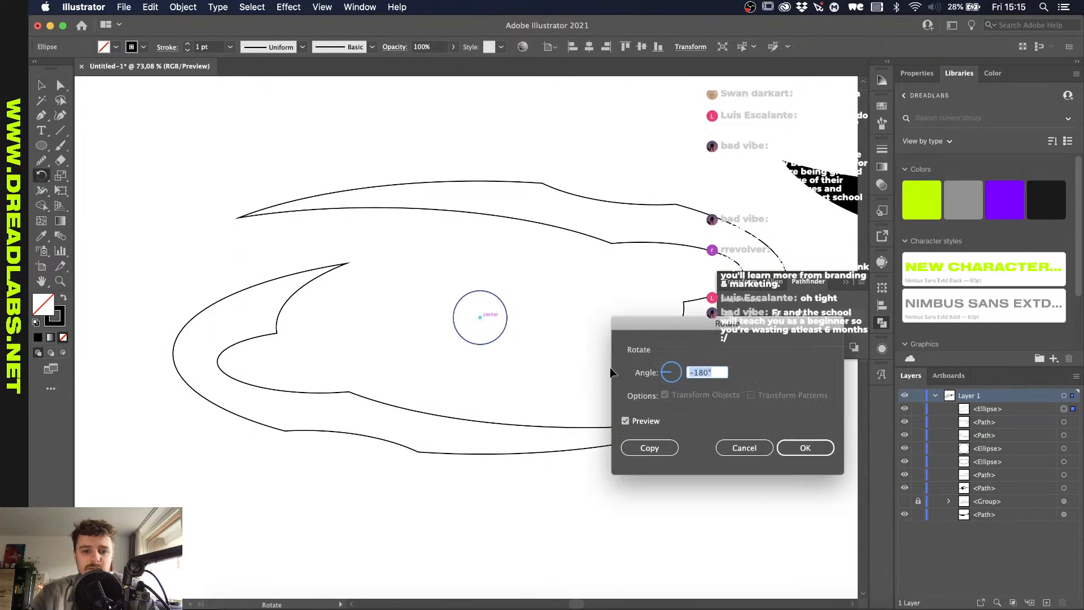
click(664, 453)
scroll(664, 451, down, 2)
key(v)
click(676, 452)
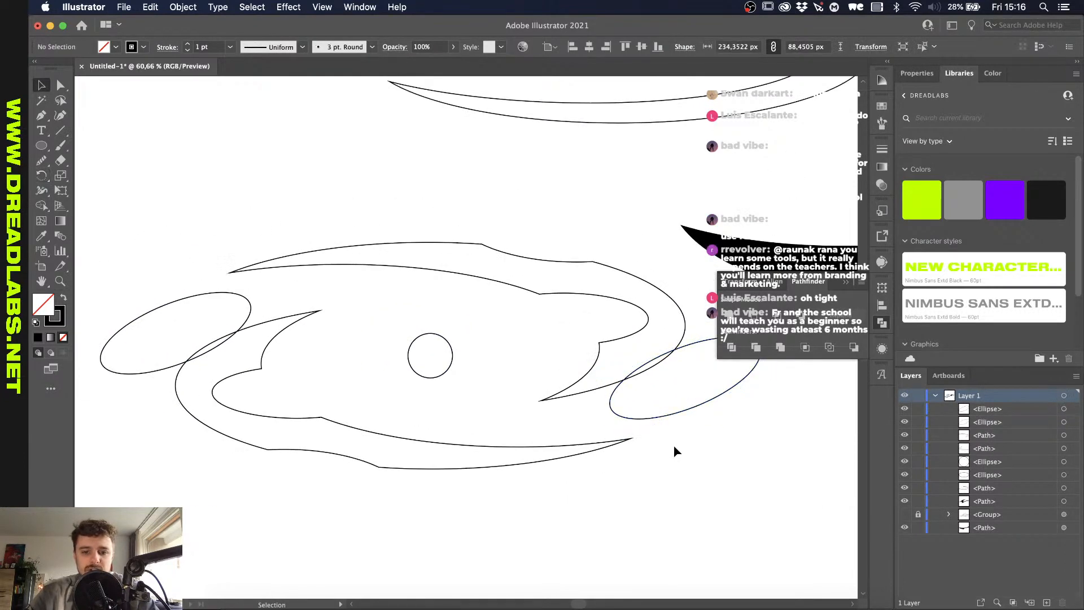
Step: Subtract each tilted ellipse from the crescent it overlaps to notch both outer ends
drag(710, 436, 657, 331)
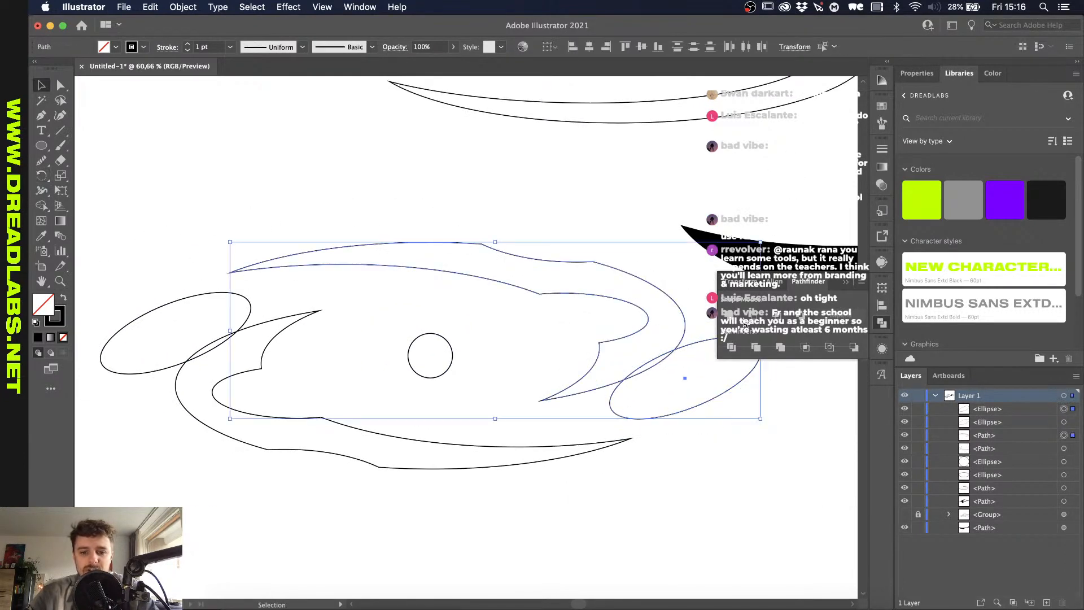
click(746, 323)
drag(145, 439, 195, 306)
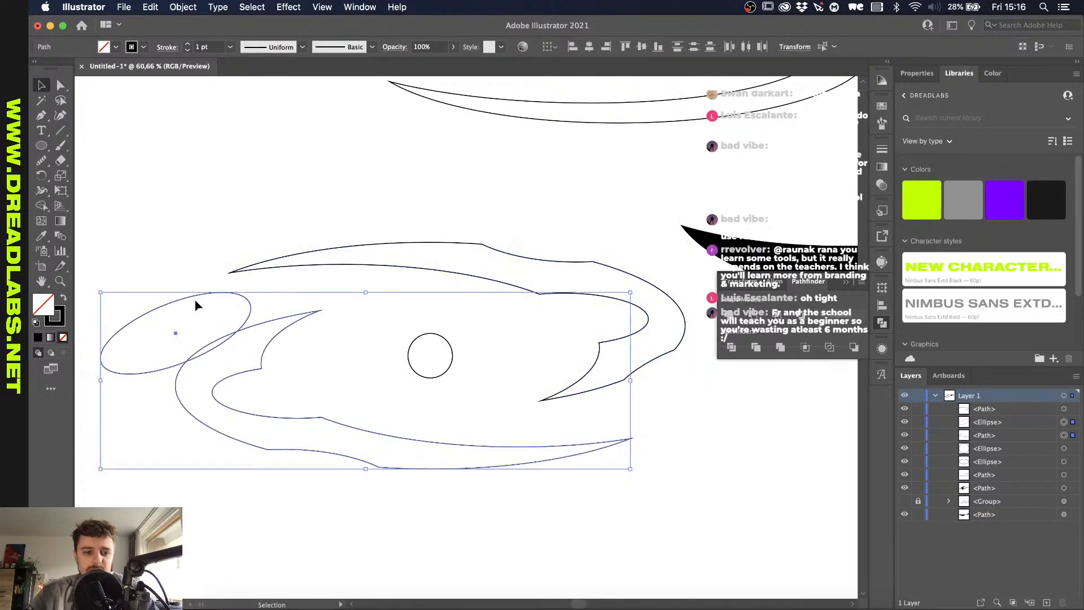
click(752, 316)
click(467, 417)
Step: Undo the tilted-ellipse notches, the rotated copy and the tilted ellipse itself
scroll(468, 418, down, 2)
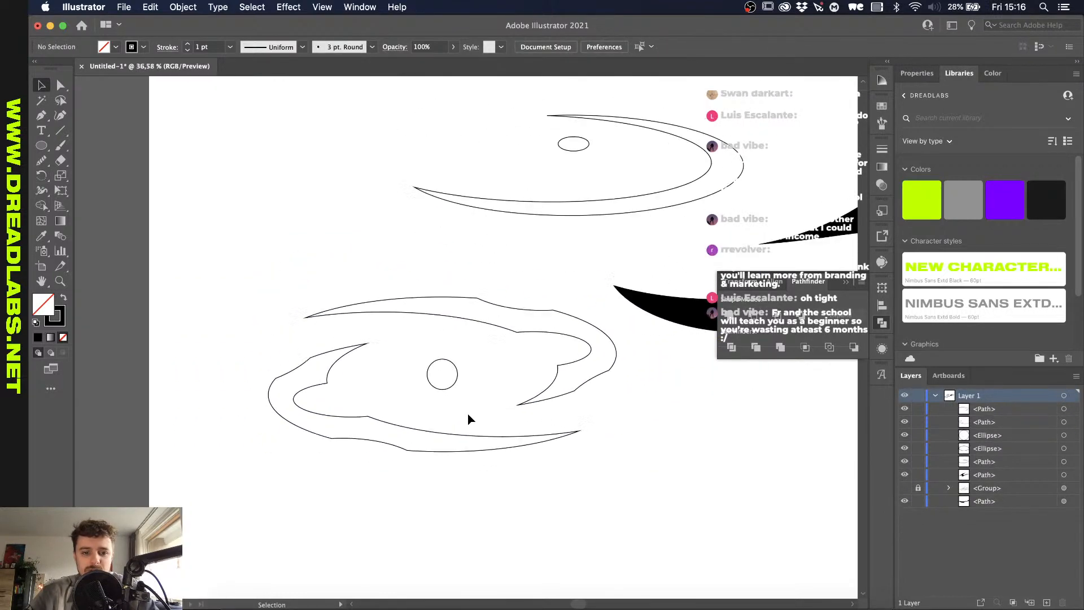
scroll(468, 419, up, 1)
scroll(479, 399, down, 3)
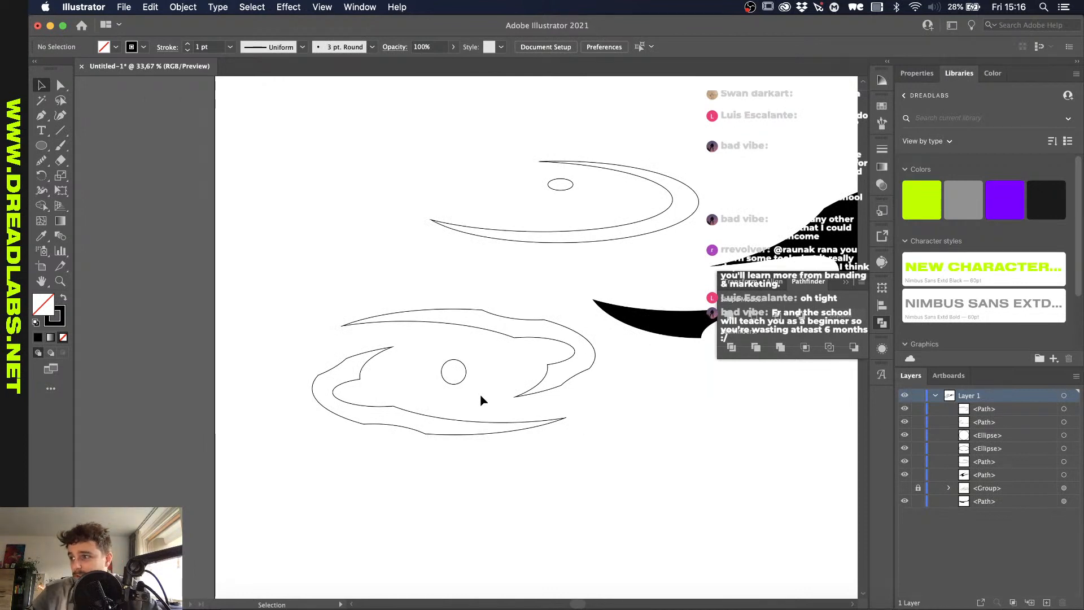
scroll(480, 394, up, 2)
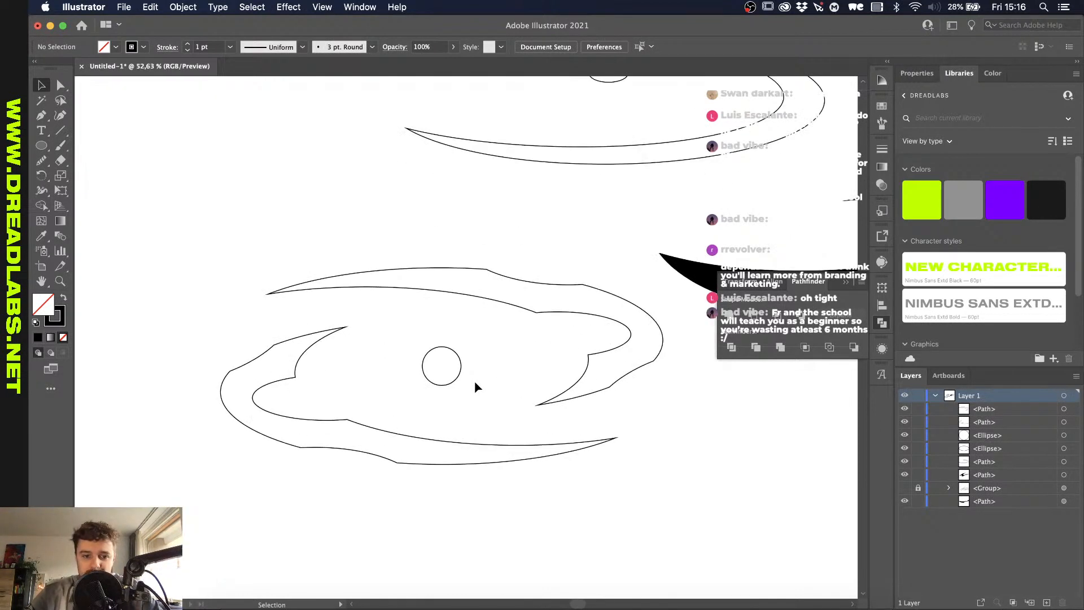
key(super+z)
key(super+z)
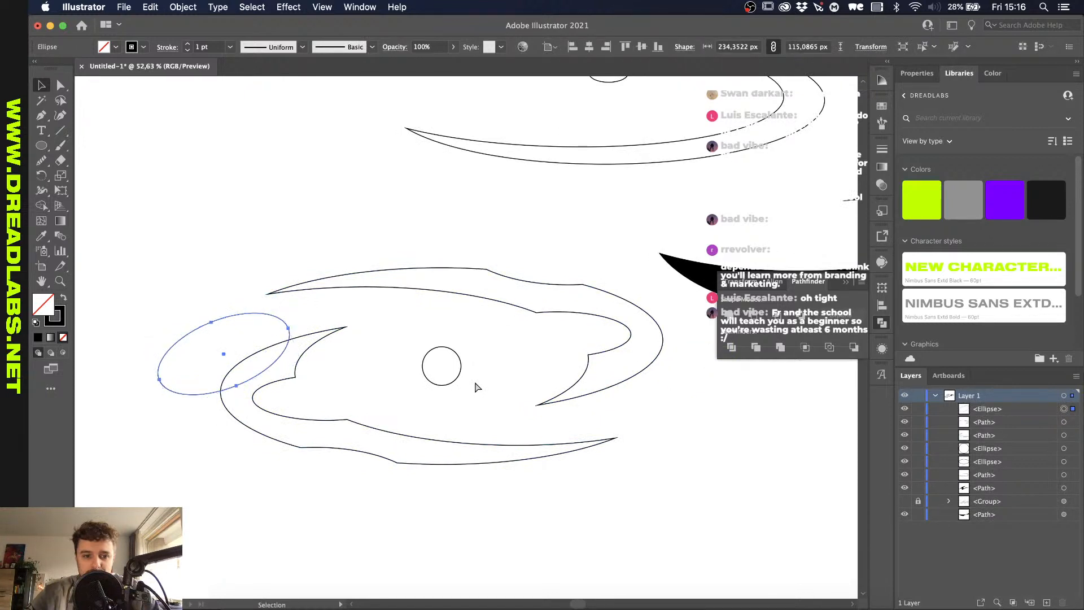
key(super+z)
key(super+z)
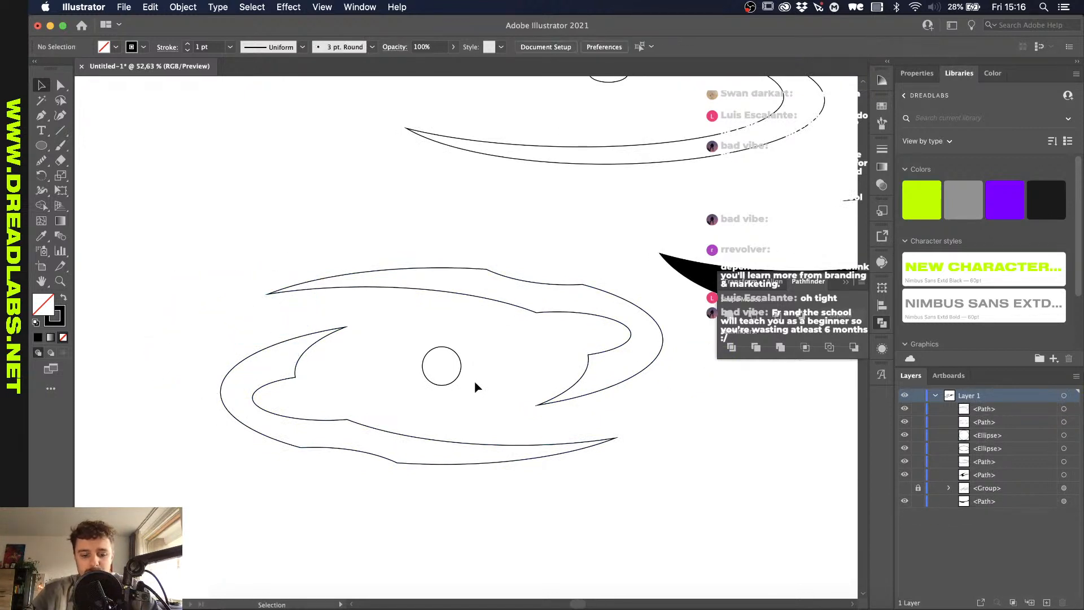
scroll(387, 344, up, 2)
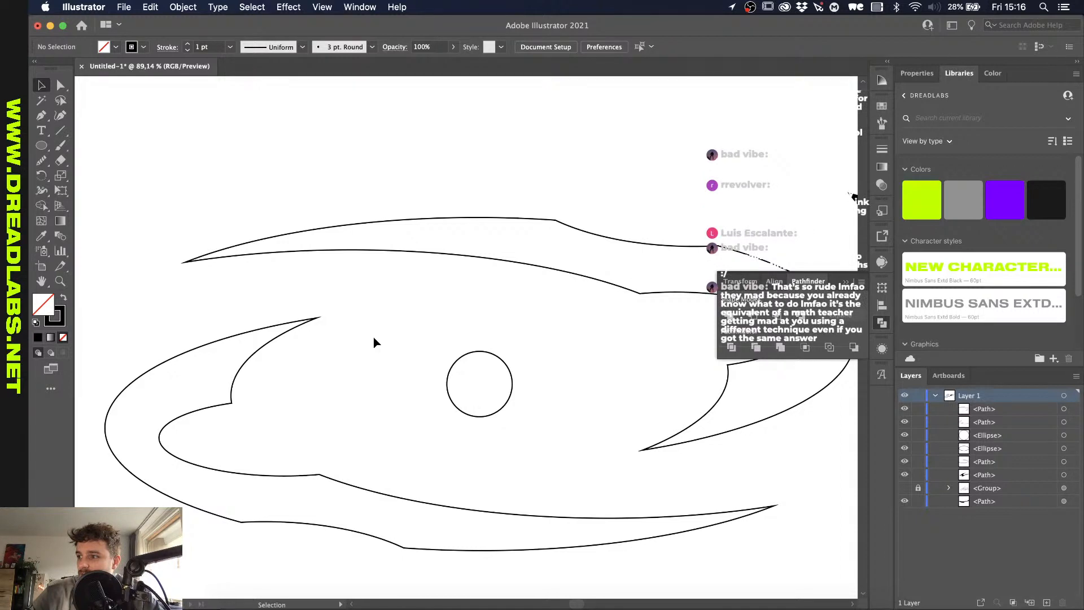
drag(226, 378, 387, 378)
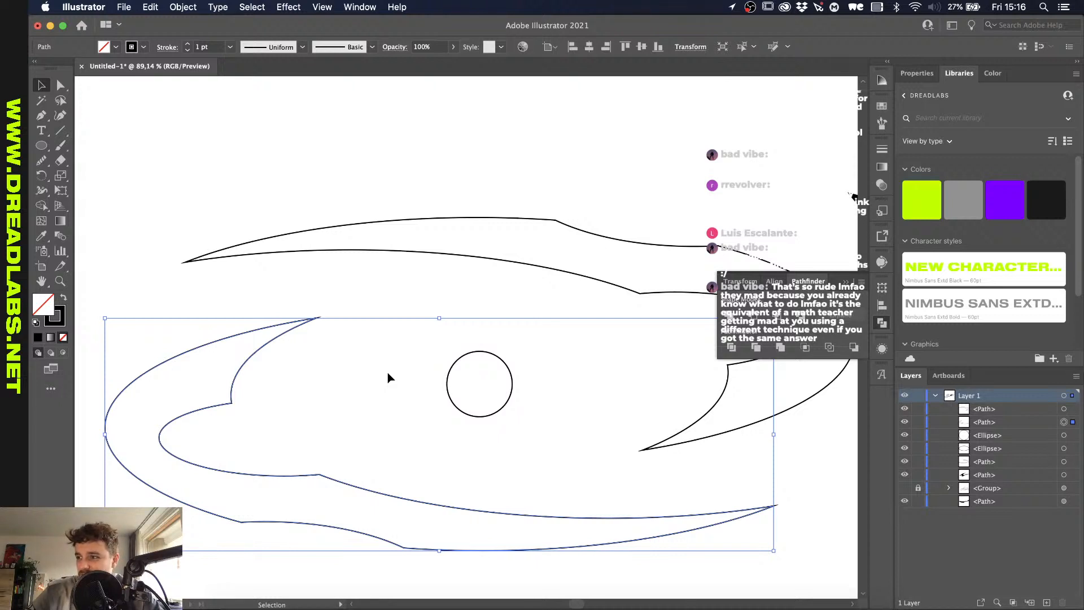
click(388, 374)
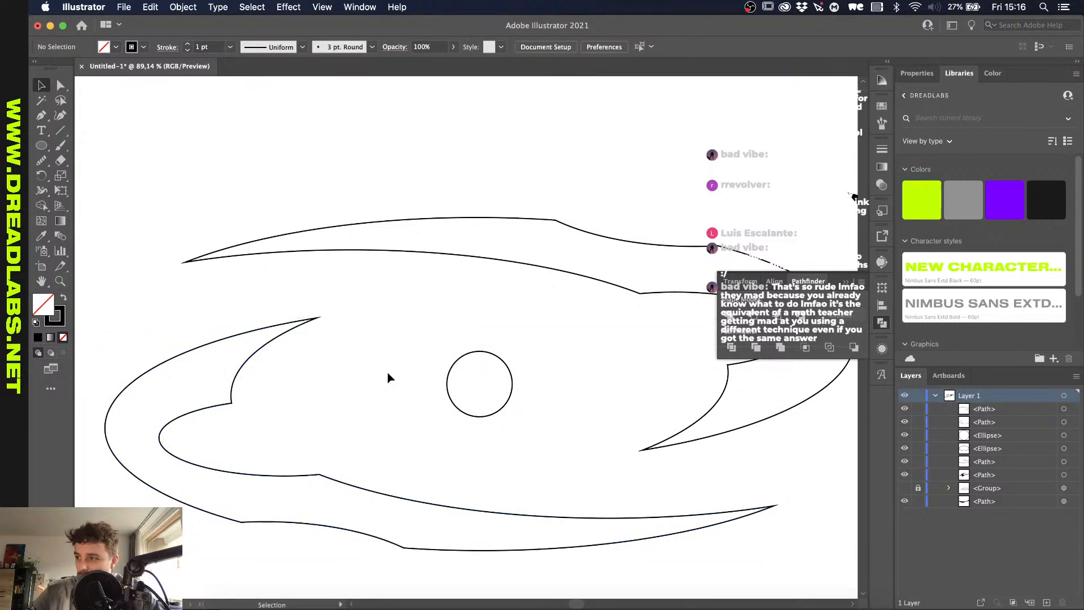
scroll(388, 373, down, 5)
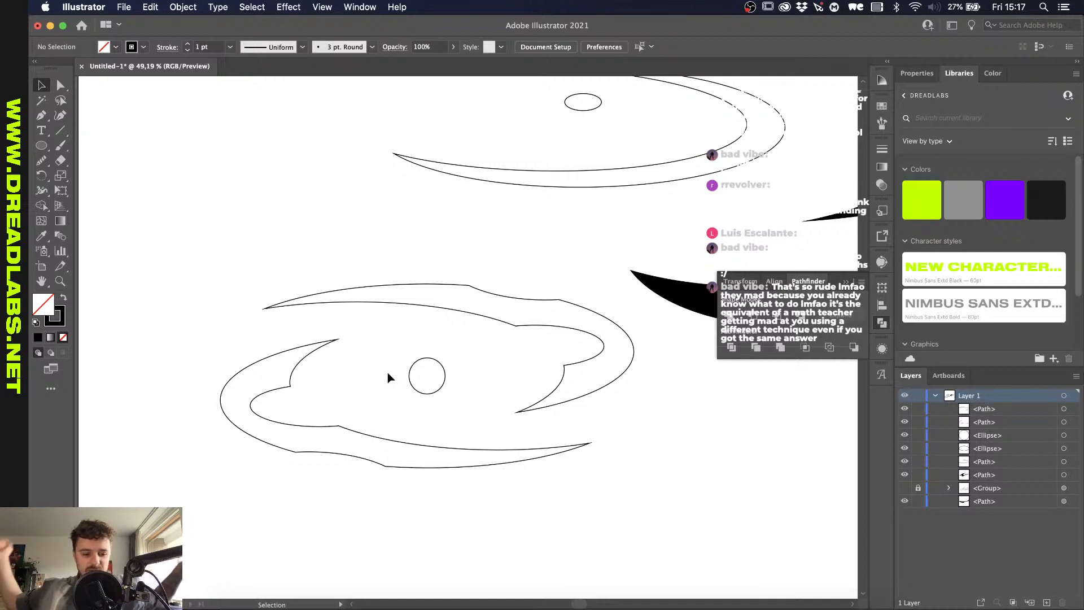
drag(298, 365, 382, 364)
click(389, 398)
scroll(389, 398, up, 2)
key(p)
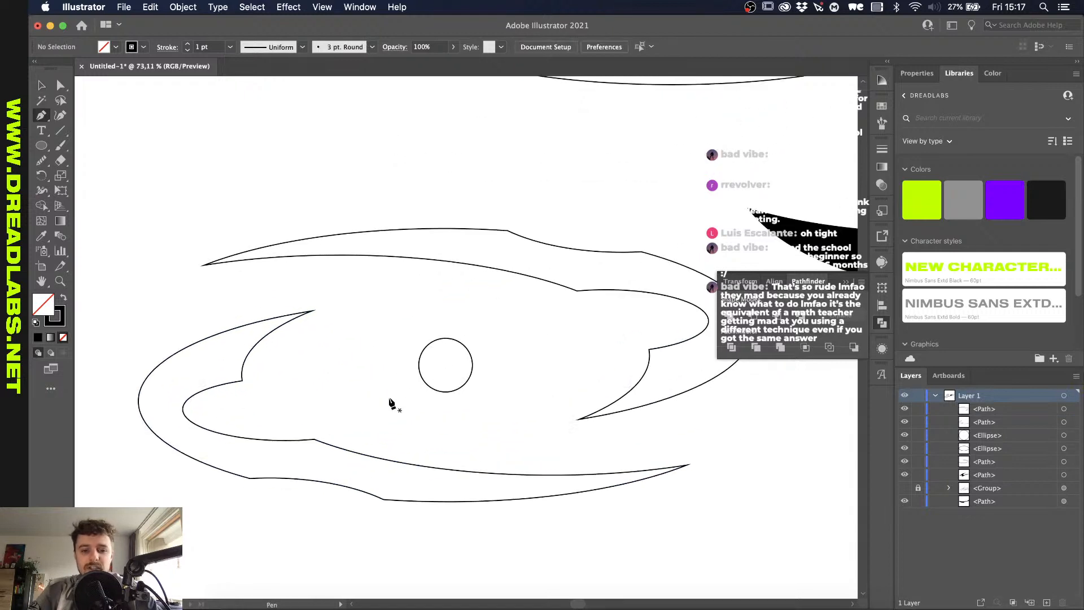
click(446, 339)
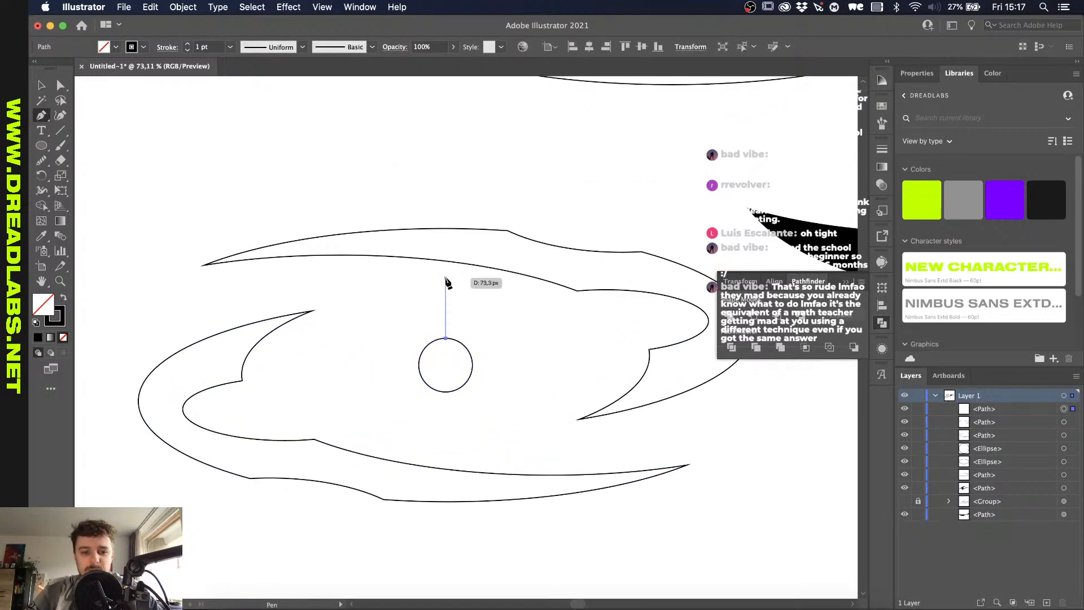
key(v)
click(436, 383)
Step: Delete the notched pair of crescents together with their centre circle and the stray anchor point
scroll(436, 382, down, 5)
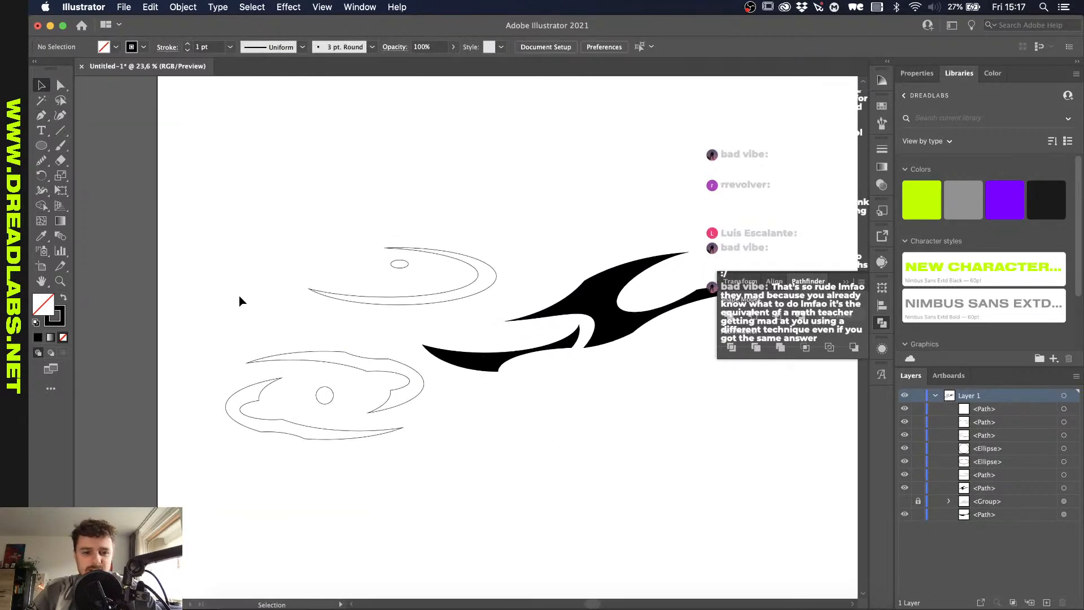
drag(239, 301, 333, 487)
key(Delete)
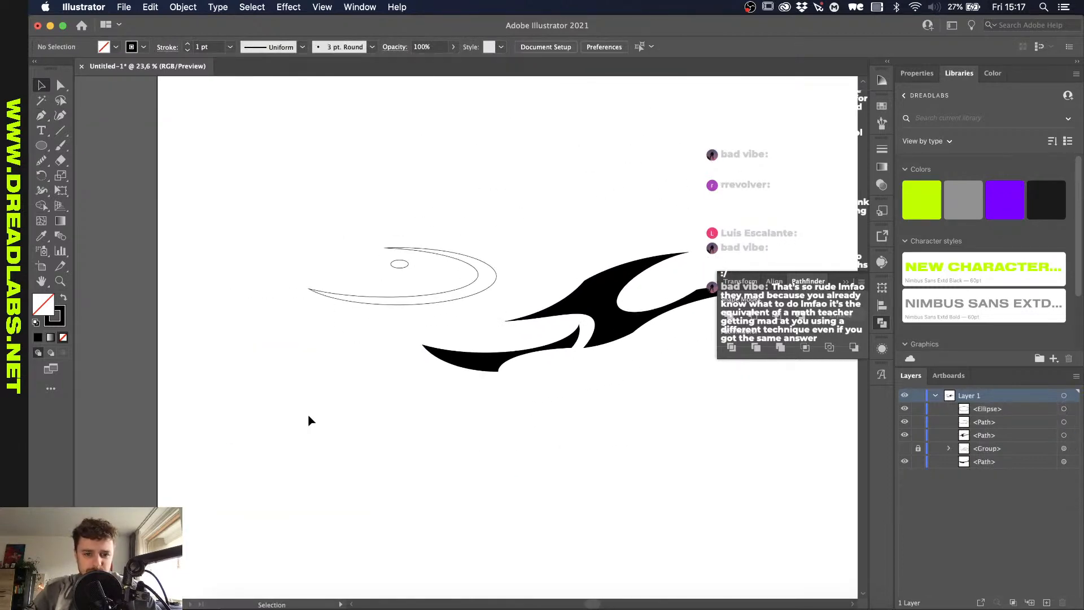
Step: Enlarge the small ellipse inside the remaining outlined crescent and add an offset overlapping copy of about 334 × 111 px
drag(300, 188, 372, 214)
scroll(372, 214, up, 3)
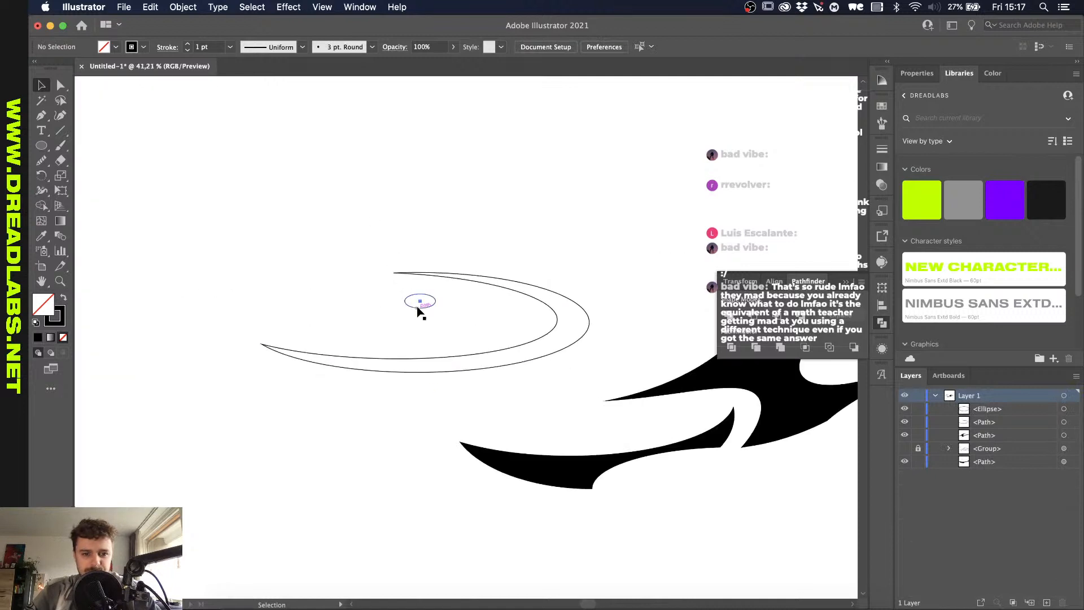
drag(418, 310, 439, 346)
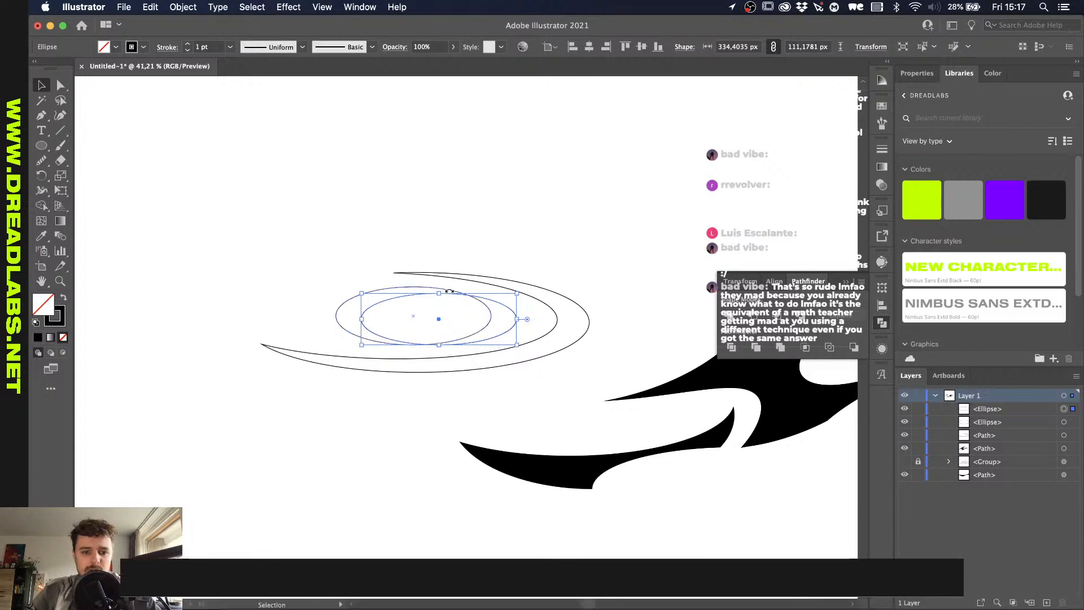
scroll(523, 338, up, 2)
scroll(523, 337, up, 3)
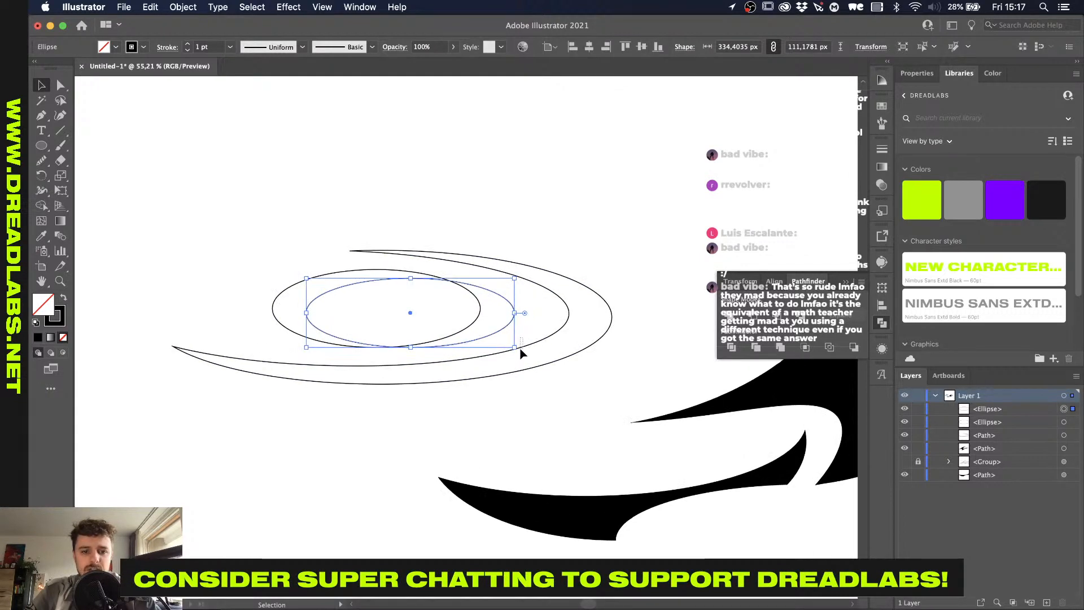
Step: Tilt the copied ellipse slightly clockwise and shift it down so it overlaps the crescent's inner edge
click(520, 349)
click(515, 308)
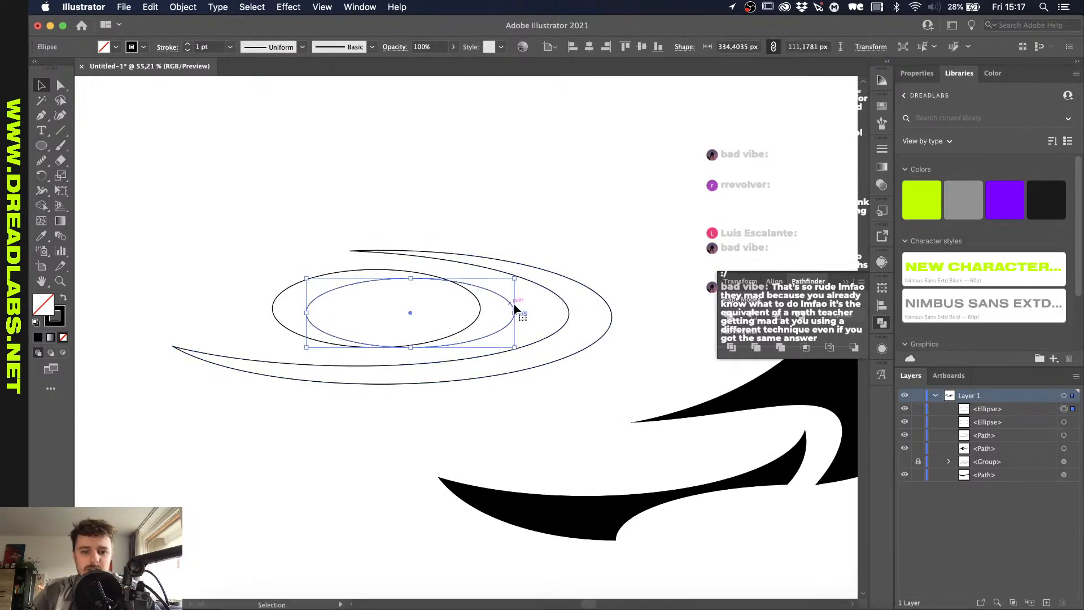
drag(519, 313, 521, 329)
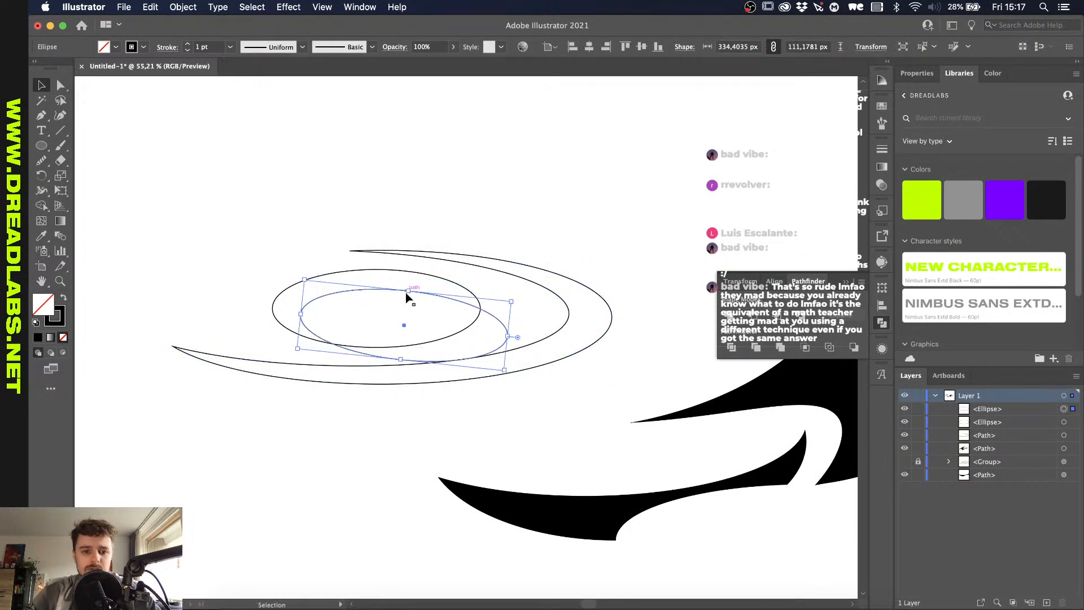
Step: Resize the tilted ellipse to about 345 × 135 px and subtract it from the untilted ellipse to form a small crescent
drag(408, 290, 408, 283)
drag(301, 313, 315, 317)
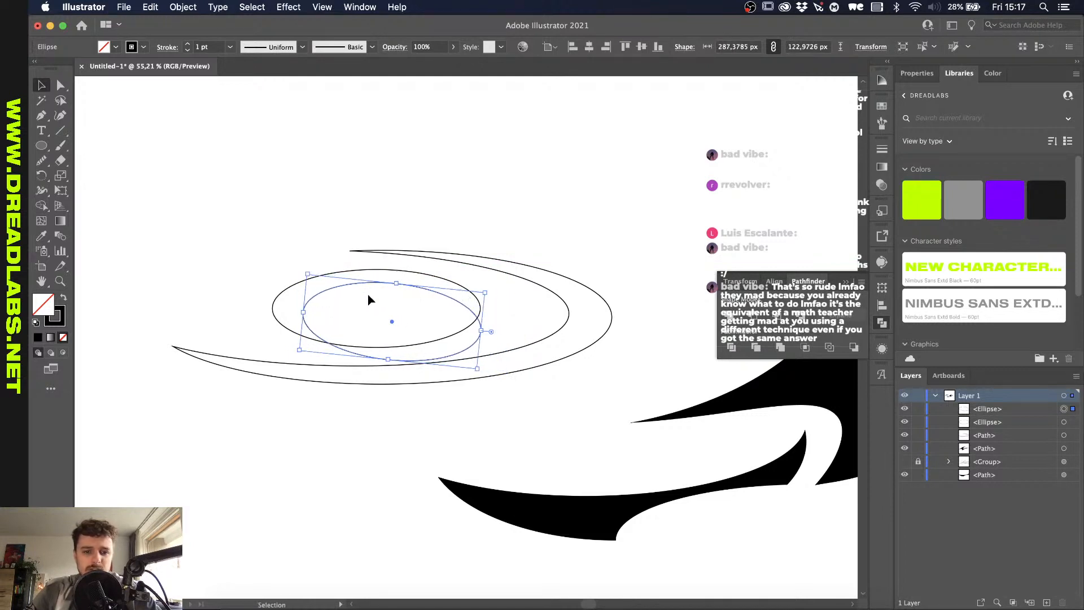
drag(485, 294, 523, 290)
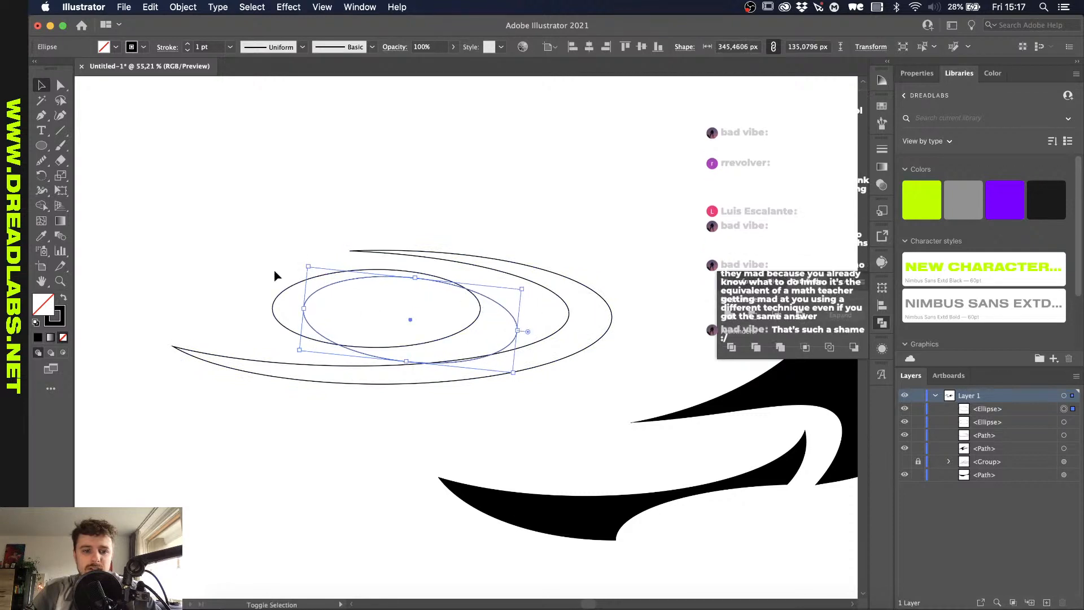
drag(262, 265, 324, 309)
click(746, 310)
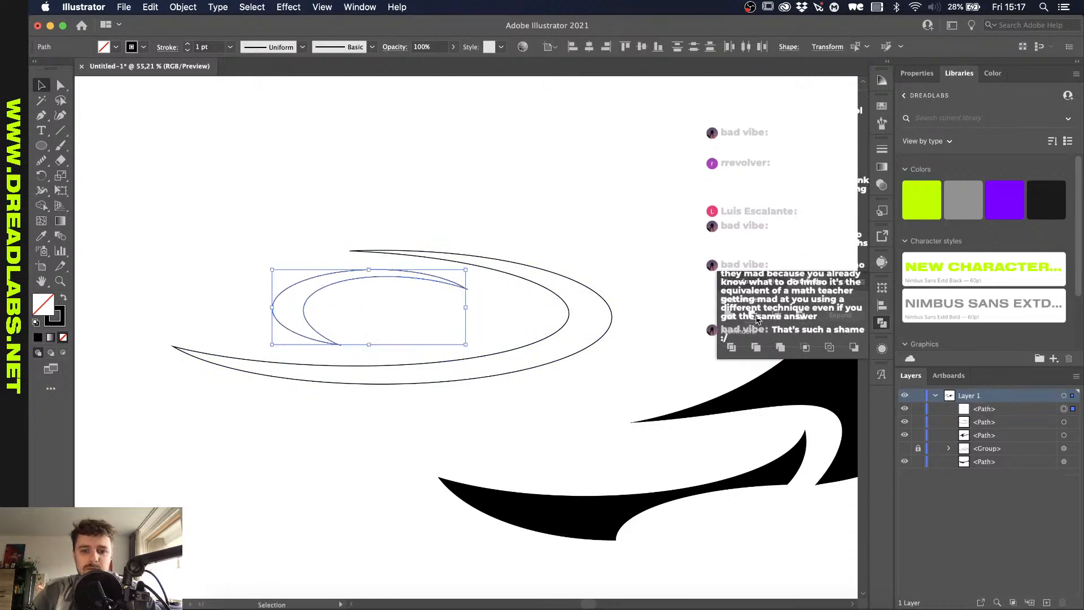
Step: Undo the small crescent's subtraction and delete both overlapping ellipses inside the outlined crescent
click(427, 468)
scroll(428, 469, down, 3)
scroll(428, 468, up, 1)
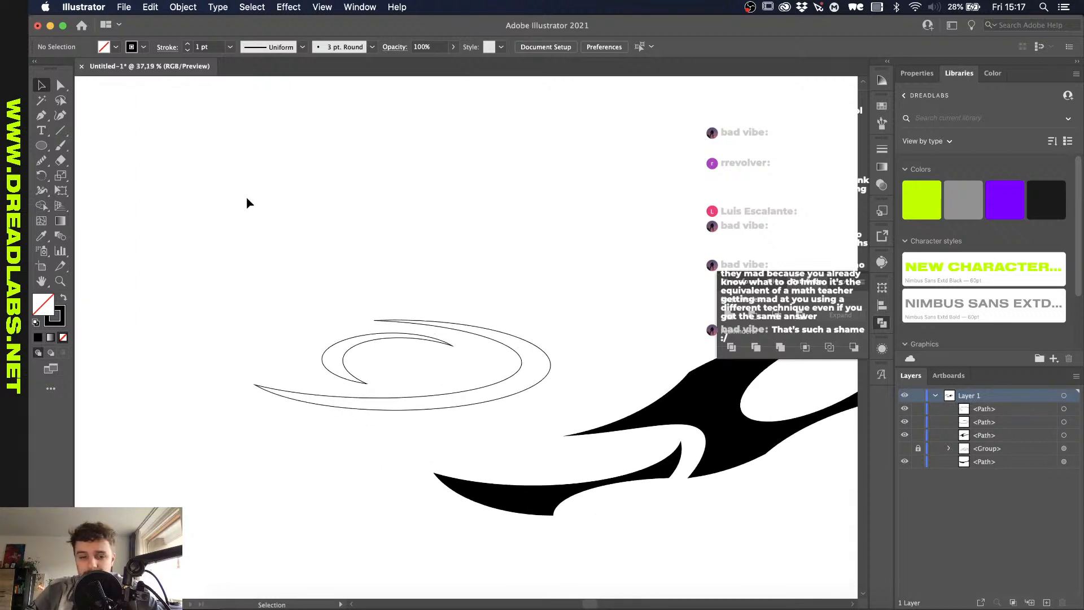
scroll(397, 315, up, 2)
click(322, 380)
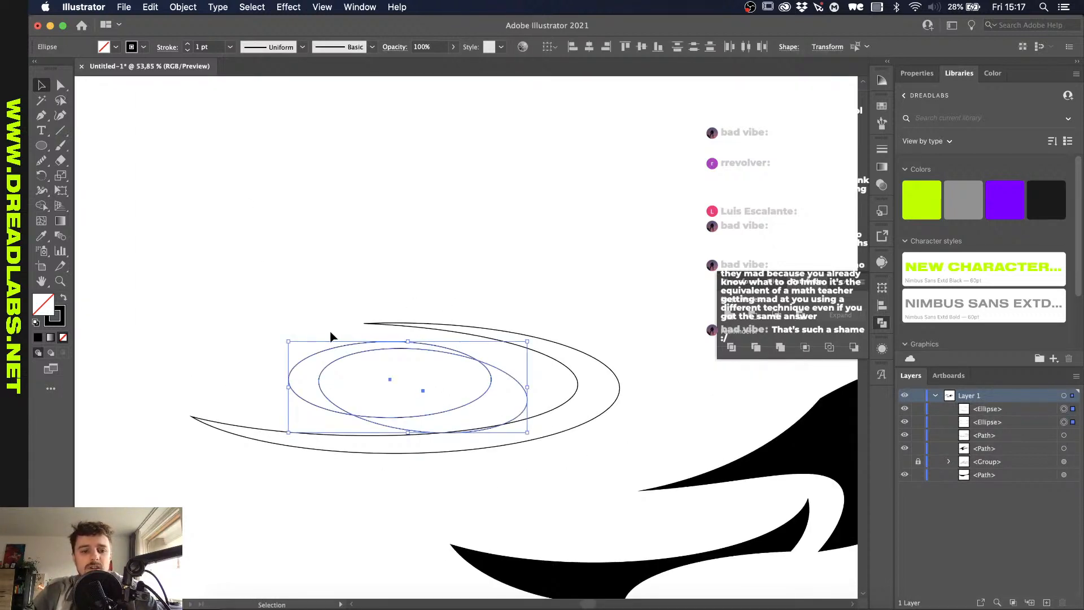
key(Delete)
Step: Try an ellipse about 706 × 215 px spanning the outlined crescent, stretch it sideways, and discard it
key(l)
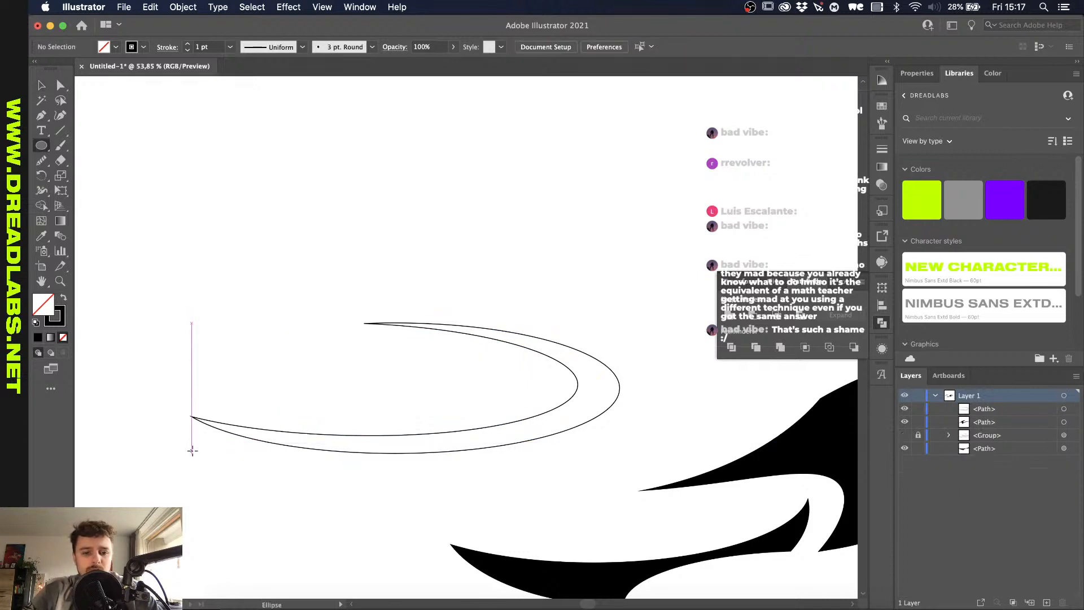
drag(191, 453, 620, 322)
key(v)
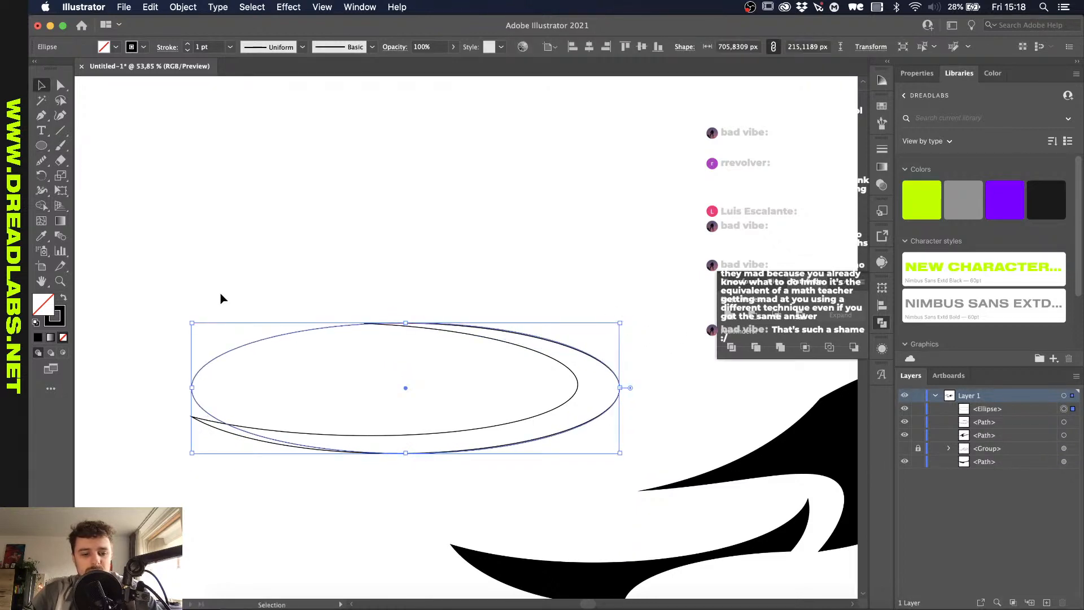
drag(193, 389, 170, 388)
key(Delete)
Step: Swap the outlined crescent's fill and stroke so it is solid black
scroll(278, 339, down, 3)
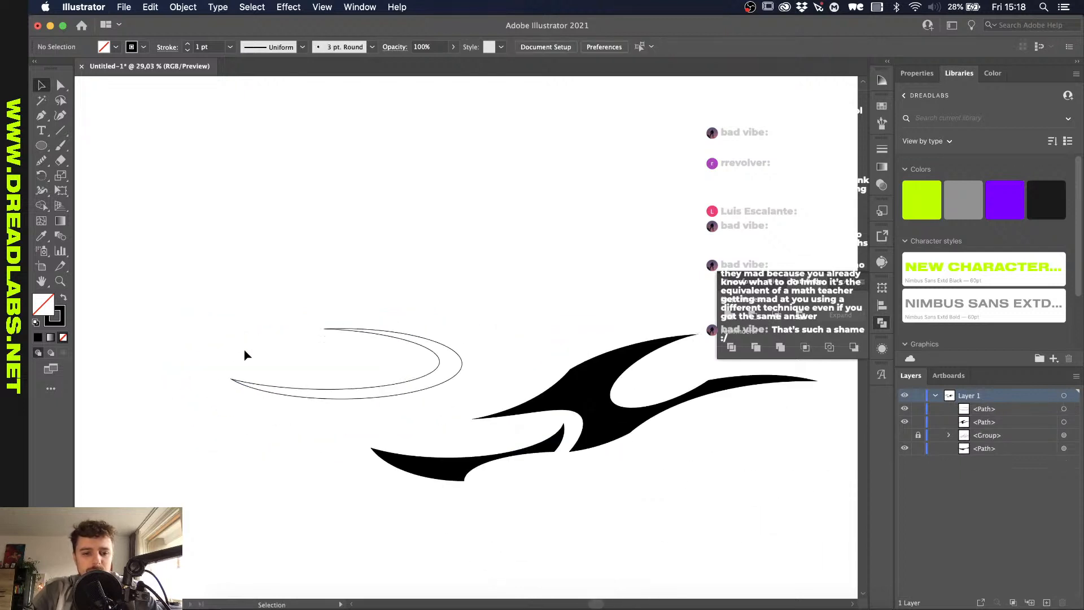
scroll(306, 366, down, 2)
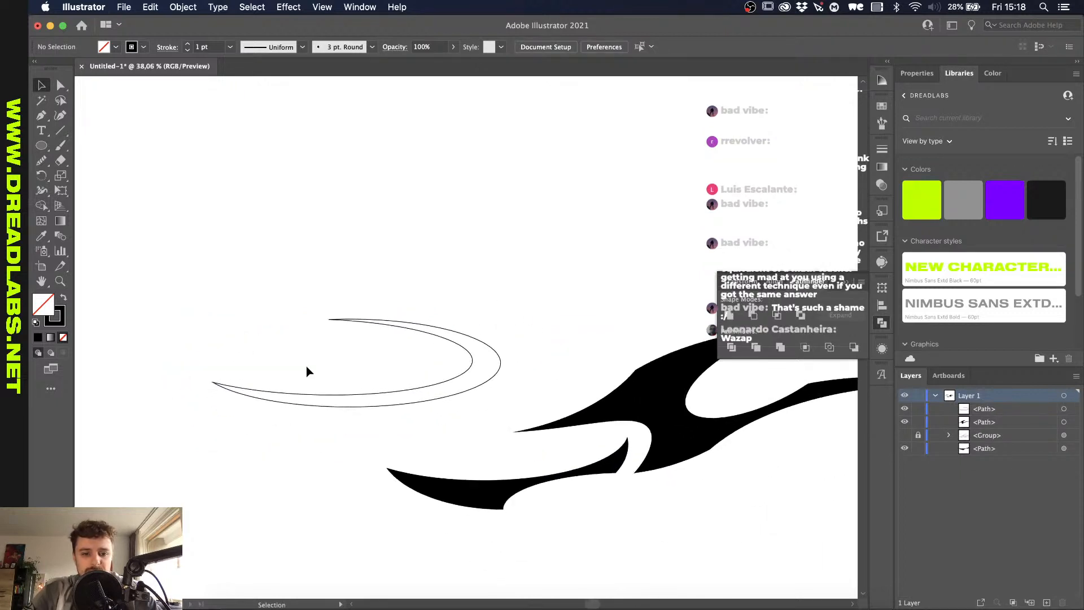
drag(297, 328, 363, 393)
key(shift+x)
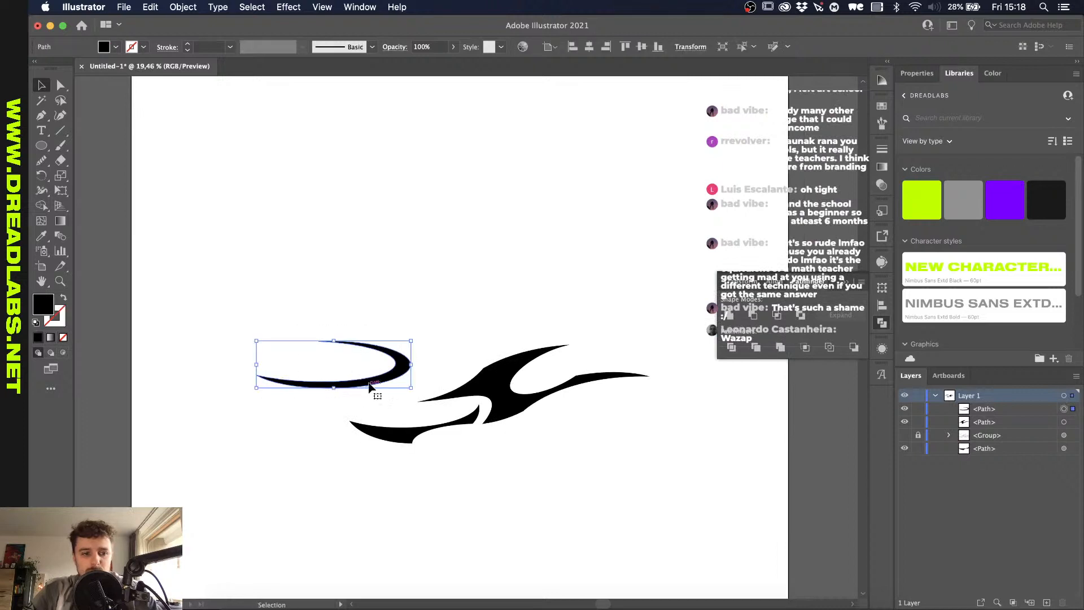
Step: Move the black crescent close to the central tribal shape and stretch it slightly wider and noticeably taller
scroll(373, 387, up, 2)
mouse_move(428, 371)
mouse_down()
mouse_move(492, 377)
mouse_move(469, 381)
mouse_up()
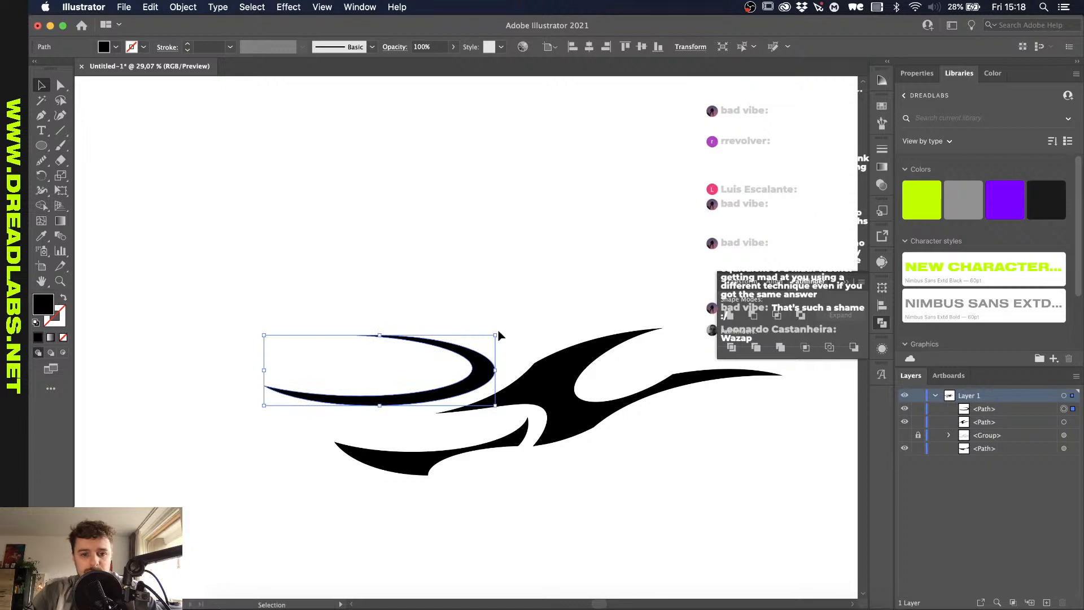
drag(495, 335, 508, 315)
click(585, 228)
key(super+0)
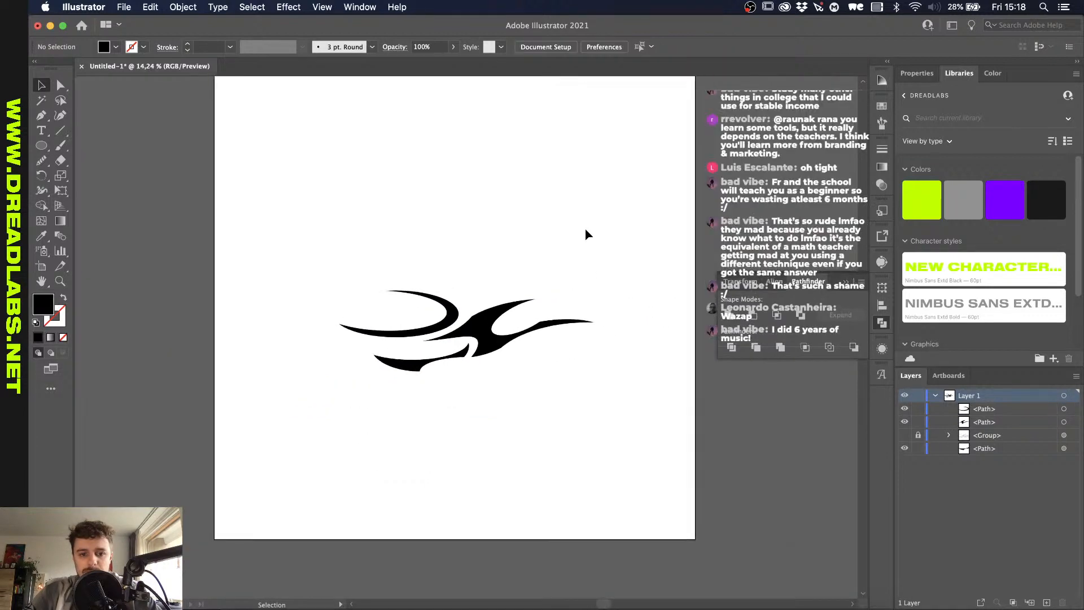
Step: Examine how the black crescent fits with the two tribal shapes across the whole artboard and up close
drag(635, 176, 331, 435)
scroll(338, 431, up, 2)
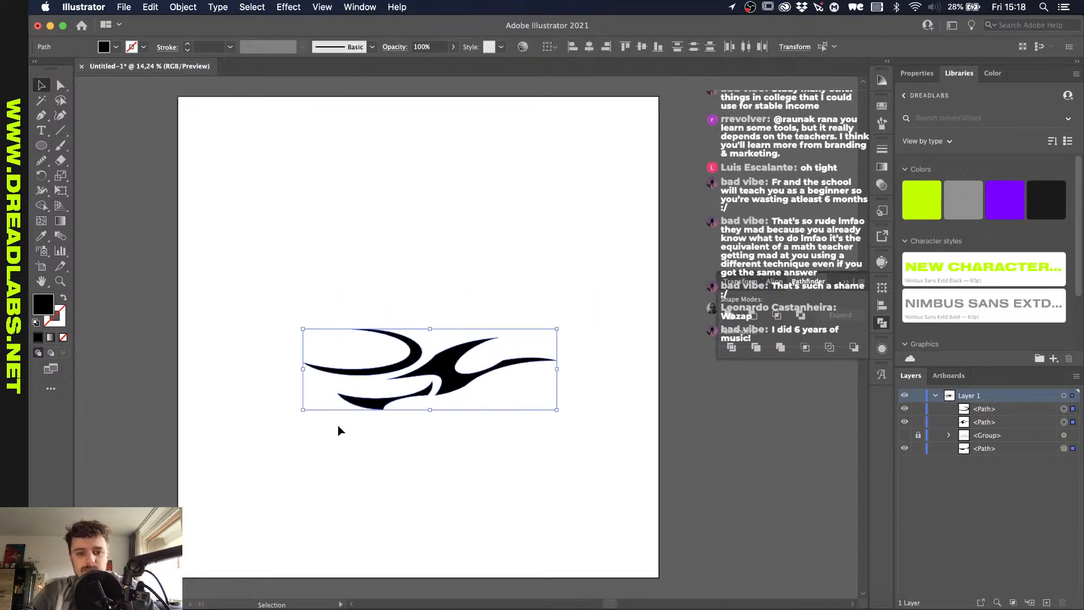
click(415, 425)
scroll(416, 425, up, 1)
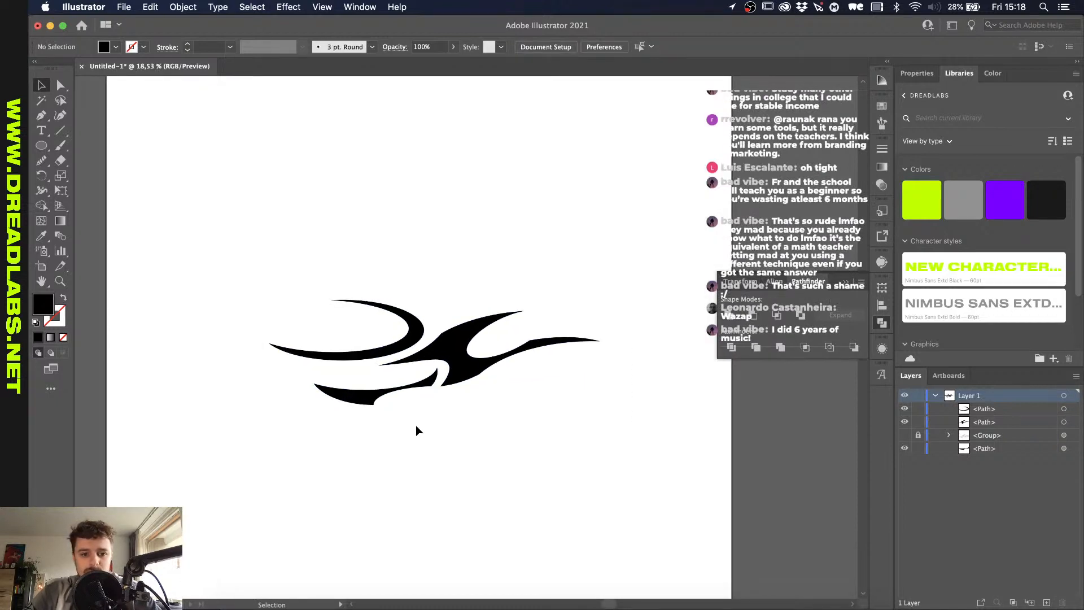
scroll(416, 425, up, 1)
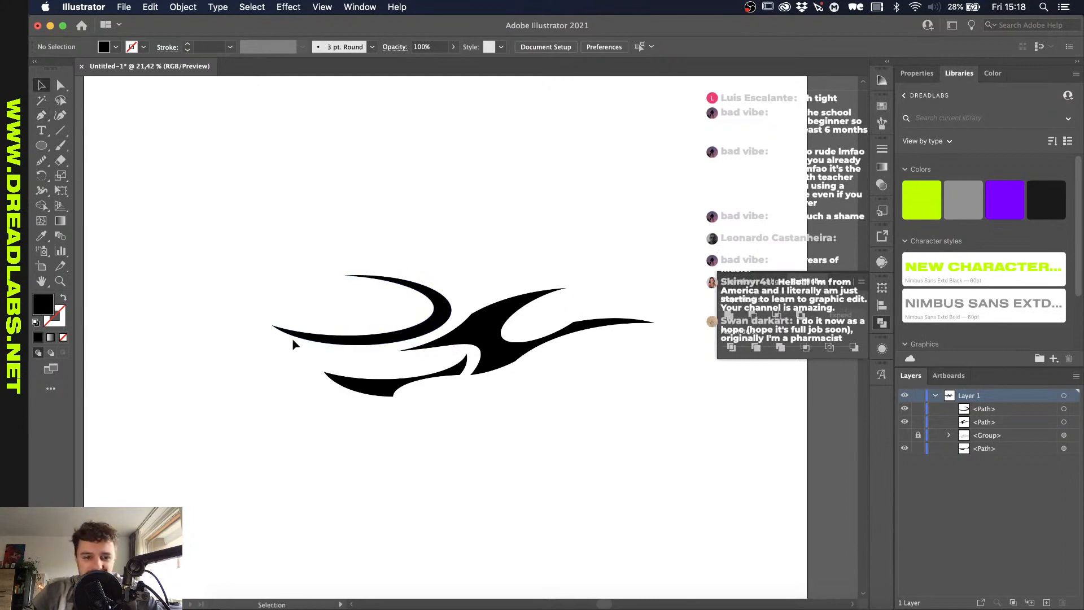
scroll(292, 343, up, 5)
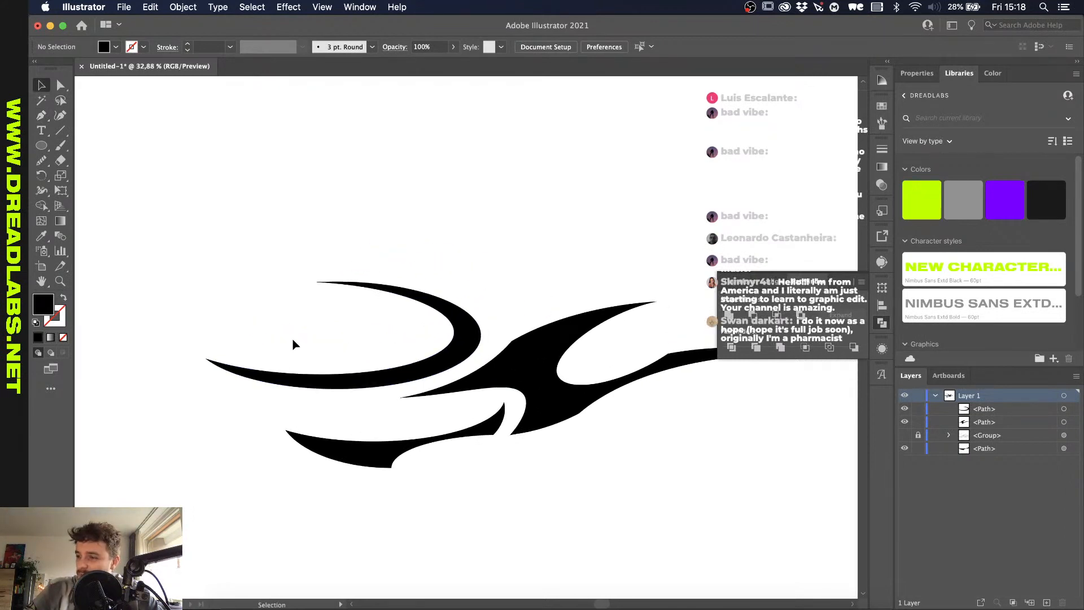
drag(339, 387, 339, 386)
click(494, 273)
scroll(493, 274, down, 2)
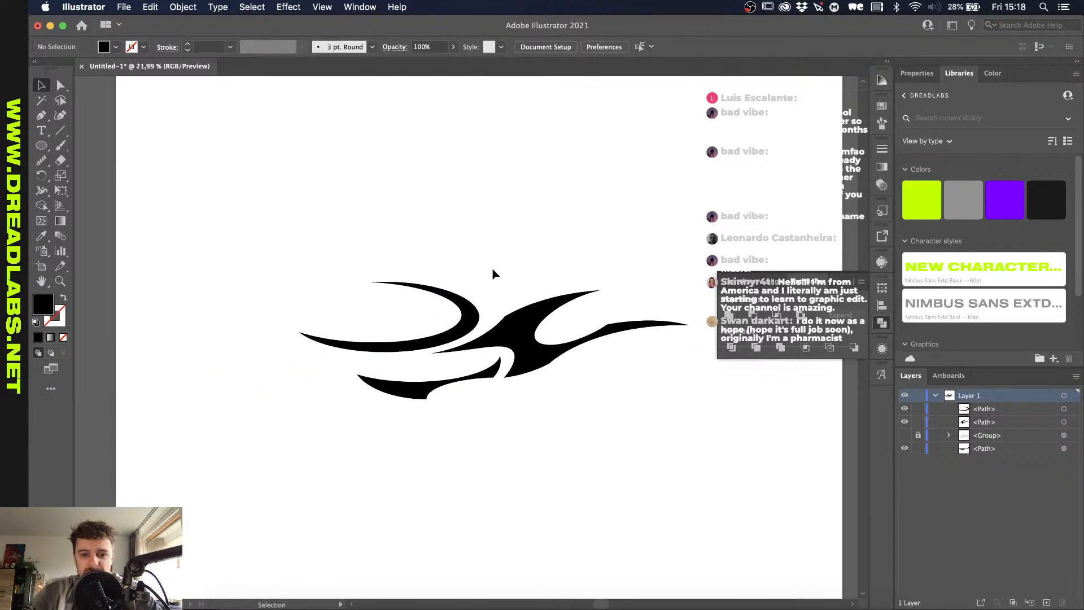
scroll(493, 274, up, 1)
Step: Draw a black ellipse about 636 × 292 px over the crescent and add an offset copy widened to about 904 px
key(p)
scroll(272, 329, up, 1)
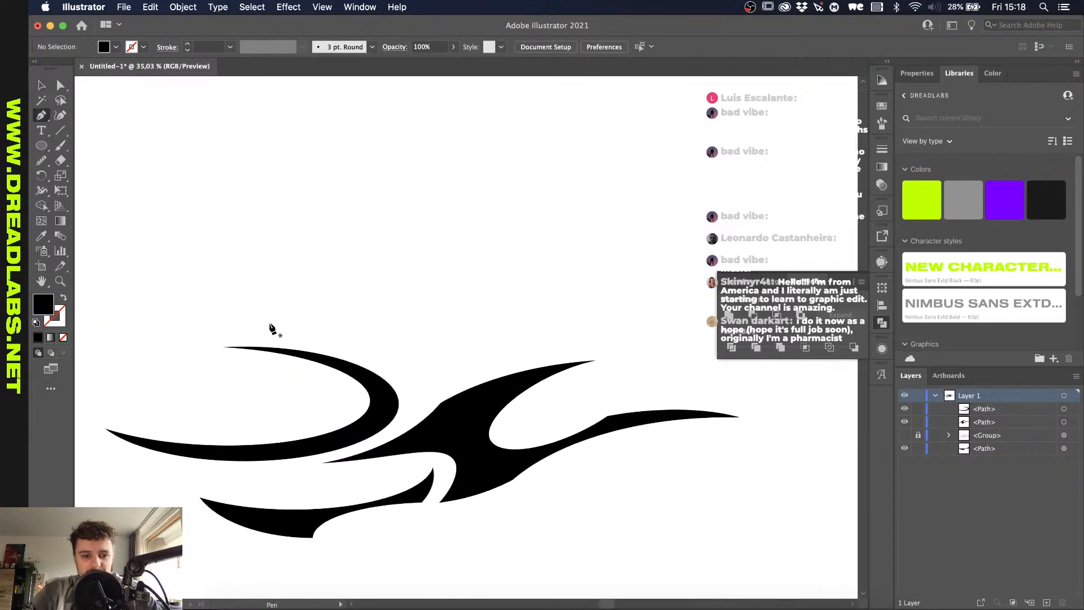
key(l)
drag(173, 340, 424, 454)
key(v)
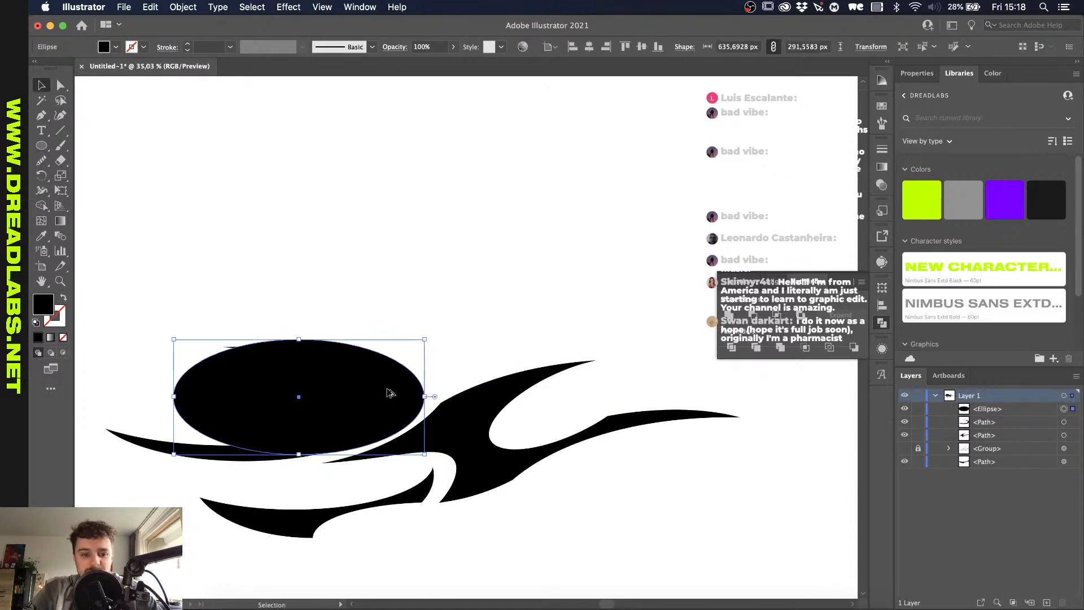
drag(388, 390, 612, 350)
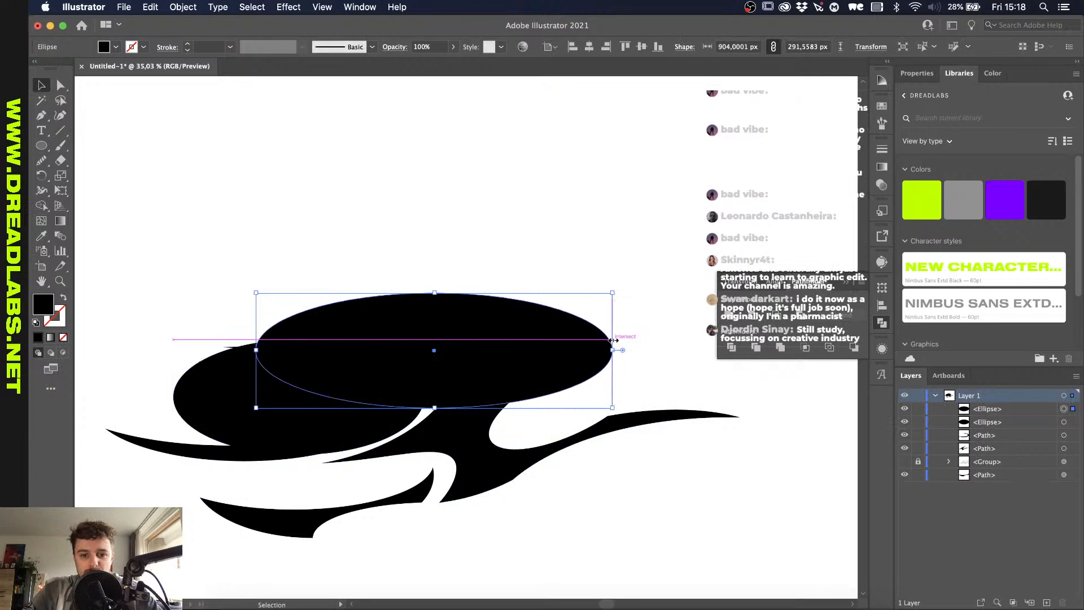
Step: Try subtracting the wider ellipse from the first one, undo the subtraction, and delete both ellipses
shift+click(245, 443)
click(746, 313)
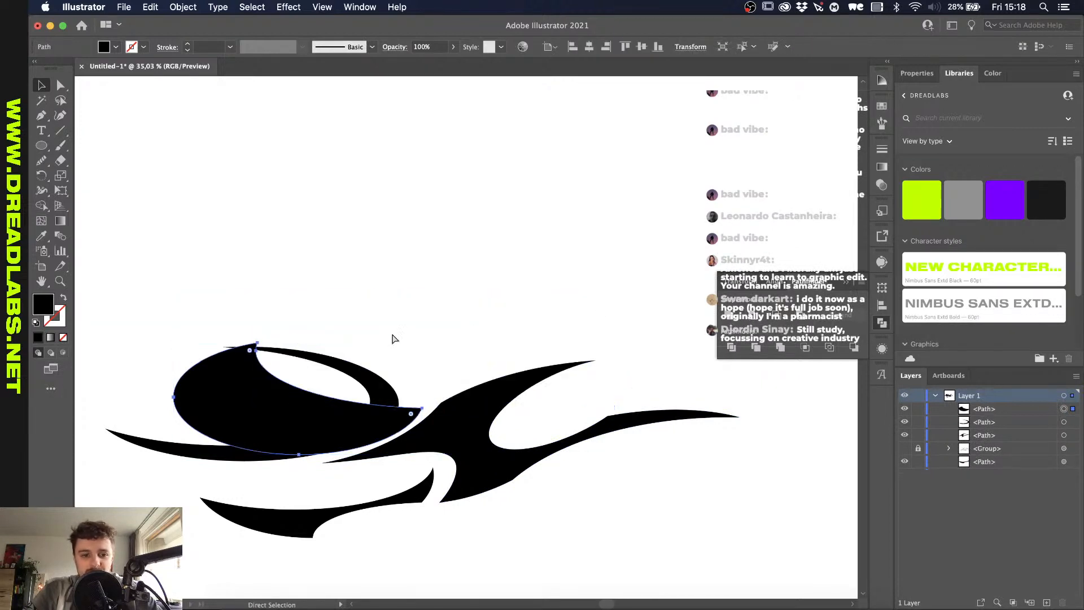
key(cmd+z)
key(Delete)
scroll(403, 338, down, 3)
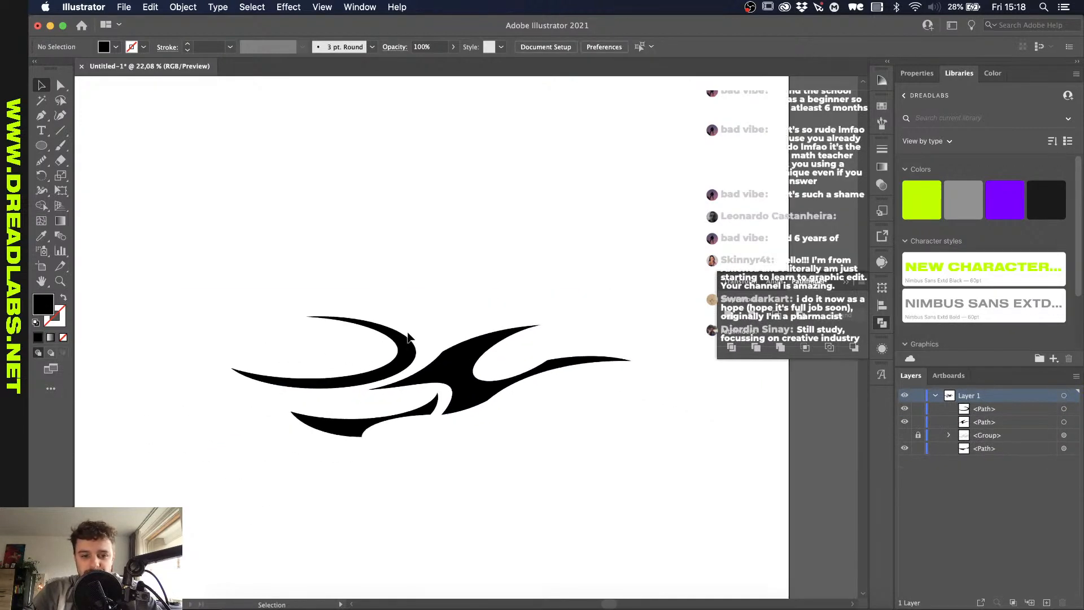
Step: Draw a small flat black ellipse about 307 × 109 px inside the large crescent
key(l)
scroll(282, 280, up, 3)
mouse_move(282, 281)
mouse_down()
mouse_move(406, 323)
mouse_move(412, 299)
mouse_move(383, 298)
mouse_up()
key(v)
click(387, 179)
scroll(385, 179, down, 3)
scroll(386, 179, up, 5)
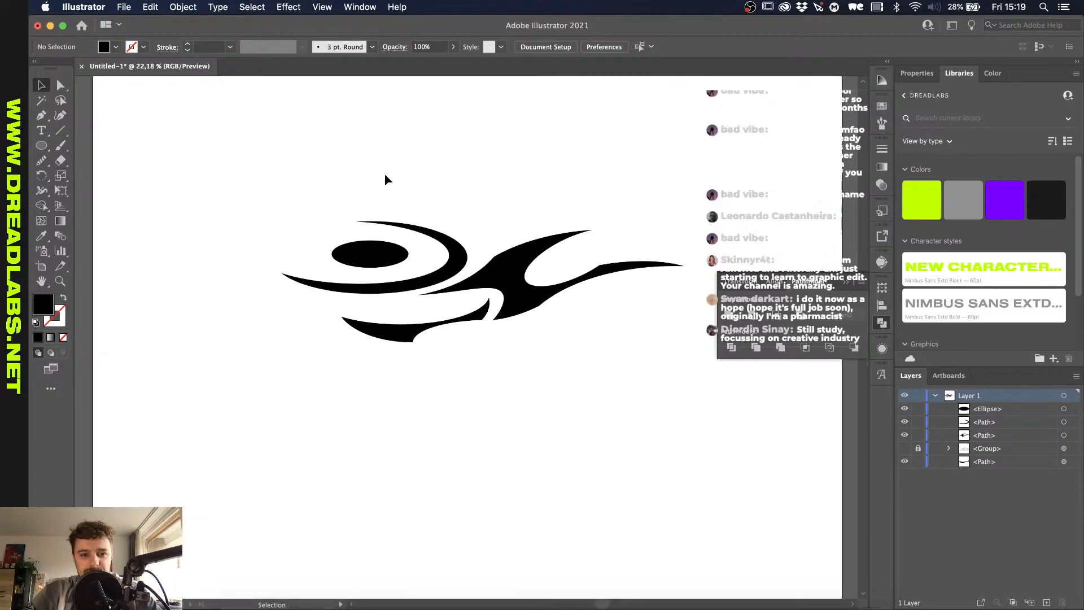
Step: Give the small ellipse a 10 pt black stroke without fill and apply the variable width profile with two bulges
click(351, 258)
key(shift+x)
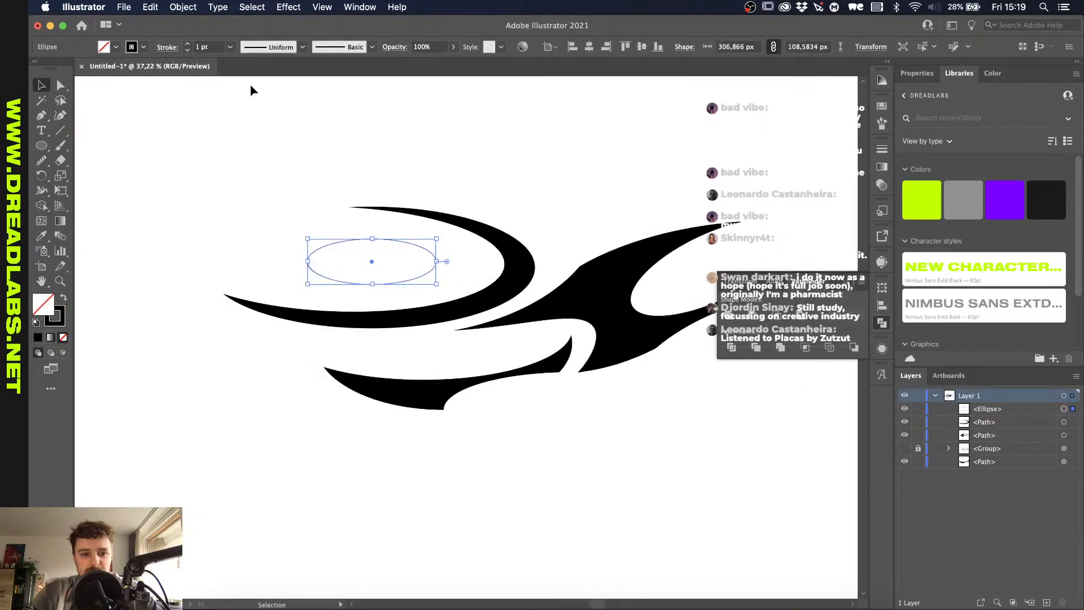
shift+click(187, 44)
click(303, 47)
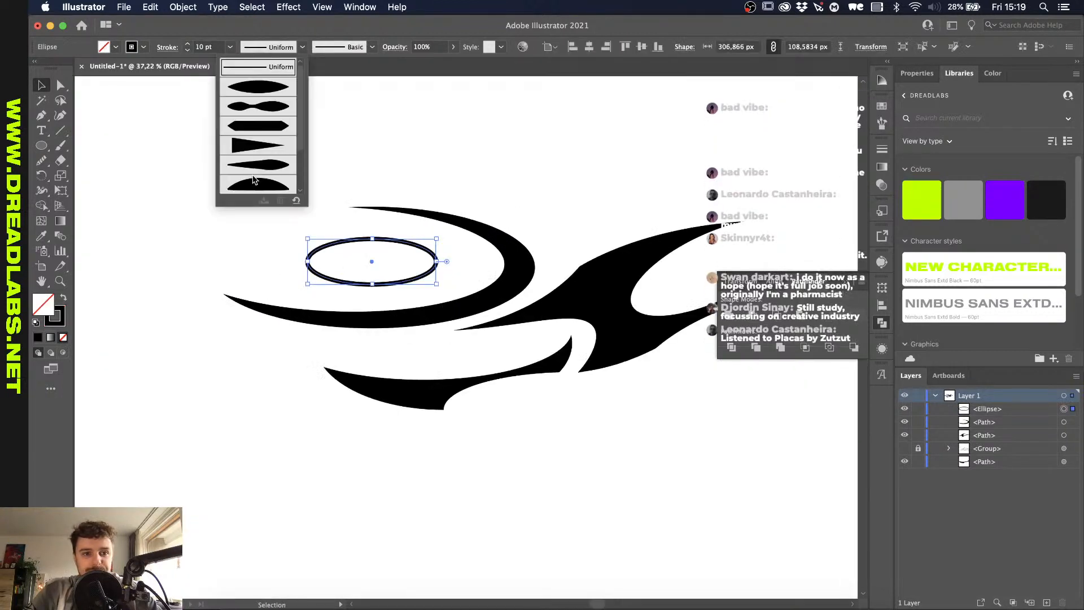
click(260, 107)
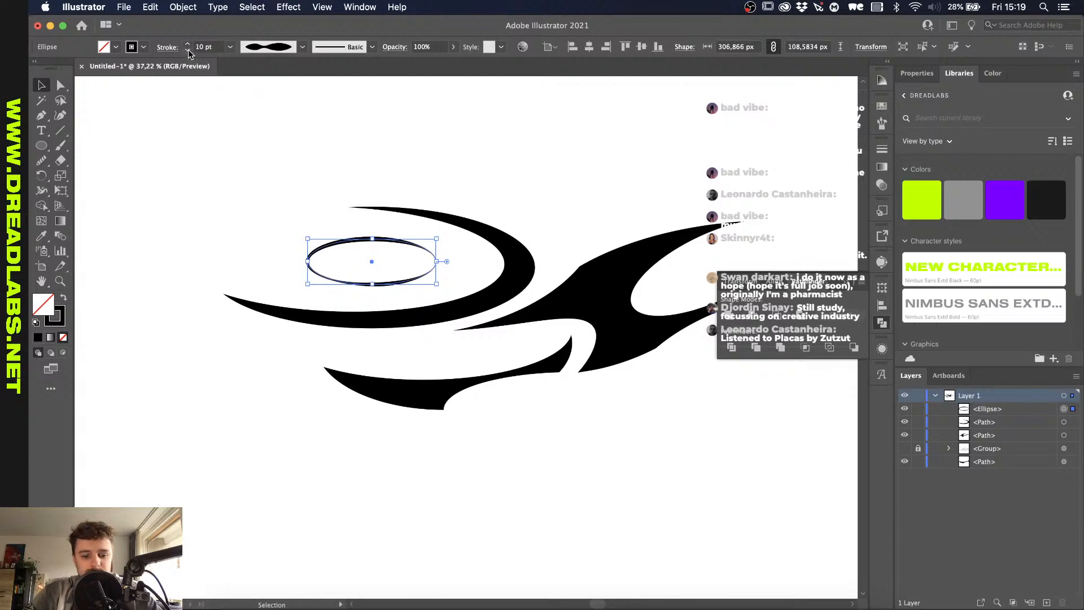
click(203, 160)
scroll(366, 259, down, 3)
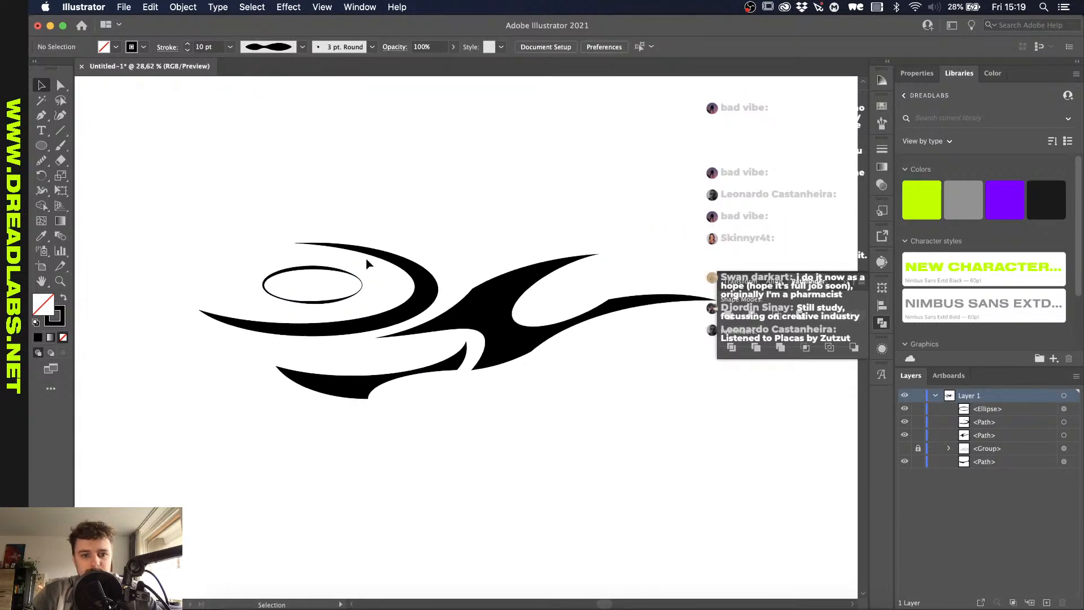
Step: Delete the small outlined ellipse and the large black crescent, keeping only the two tribal shapes
click(324, 302)
key(BackSpace)
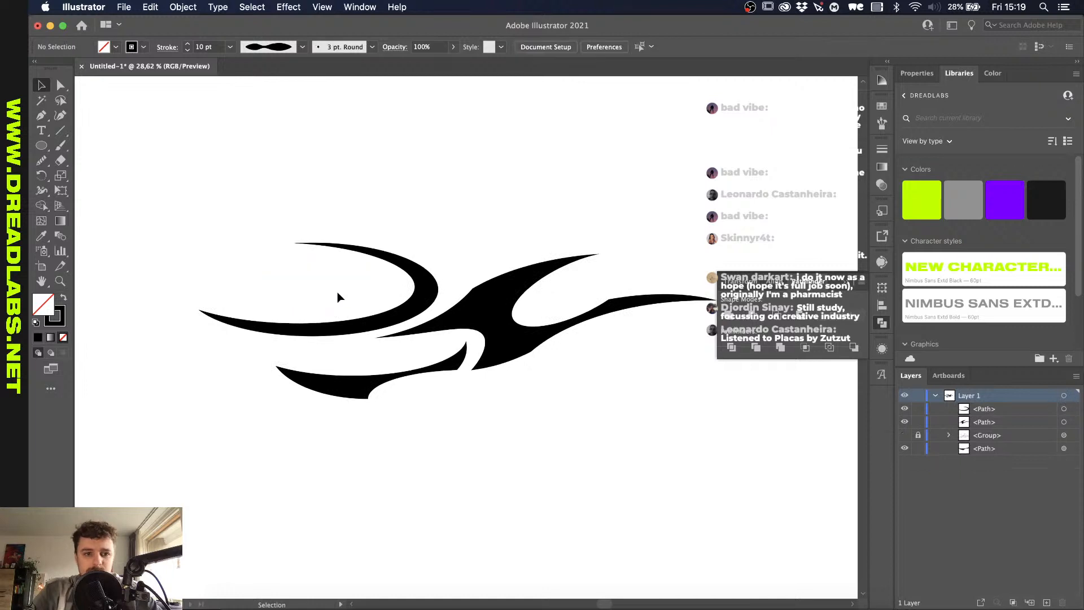
scroll(300, 196, down, 4)
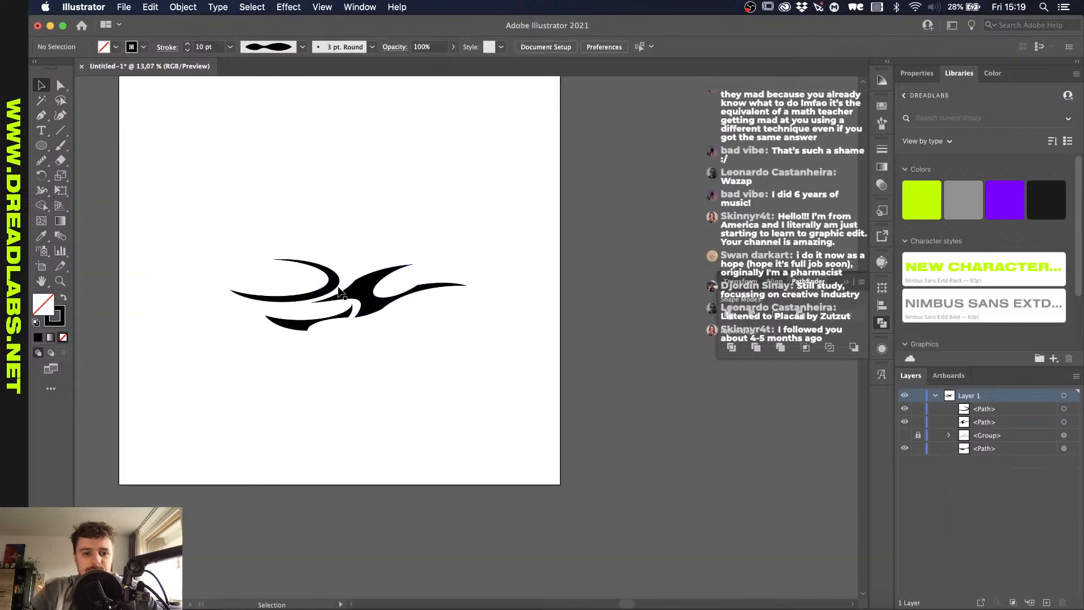
click(339, 290)
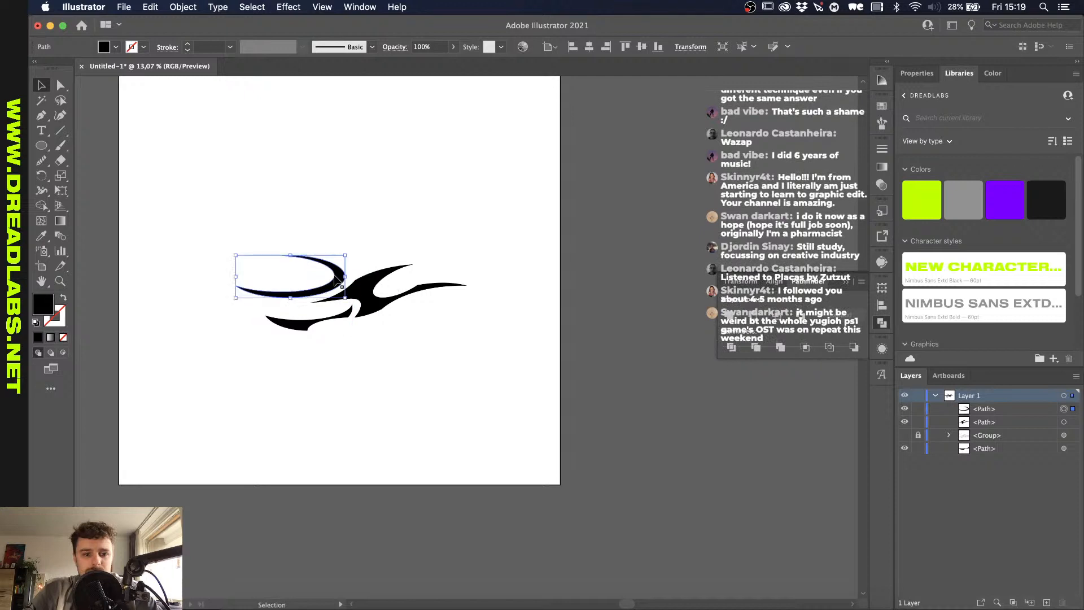
key(BackSpace)
scroll(337, 280, up, 3)
scroll(311, 266, down, 3)
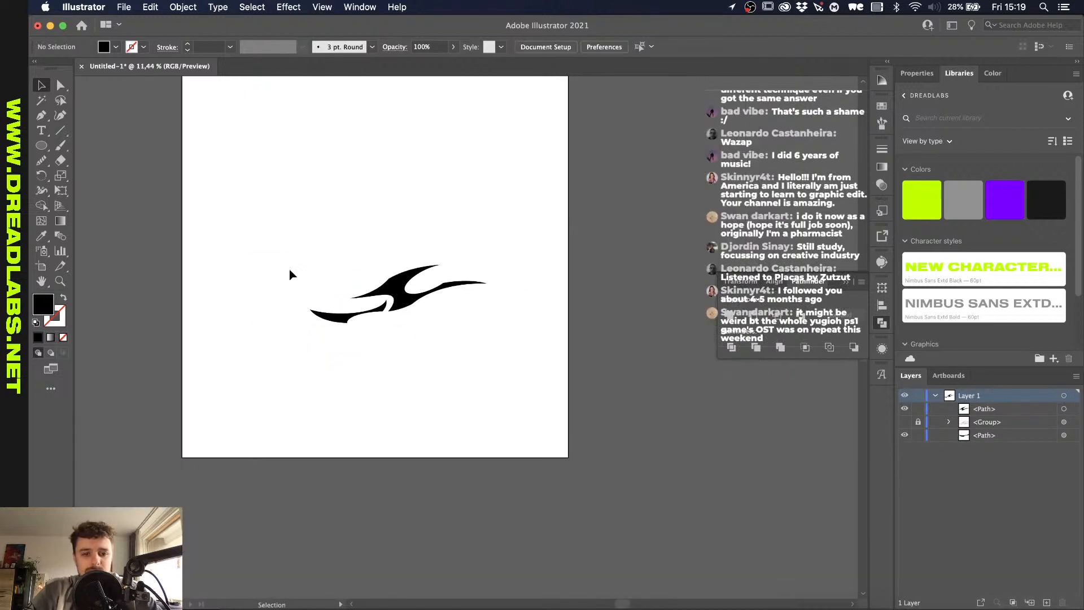
scroll(279, 287, up, 3)
key(p)
scroll(314, 304, up, 1)
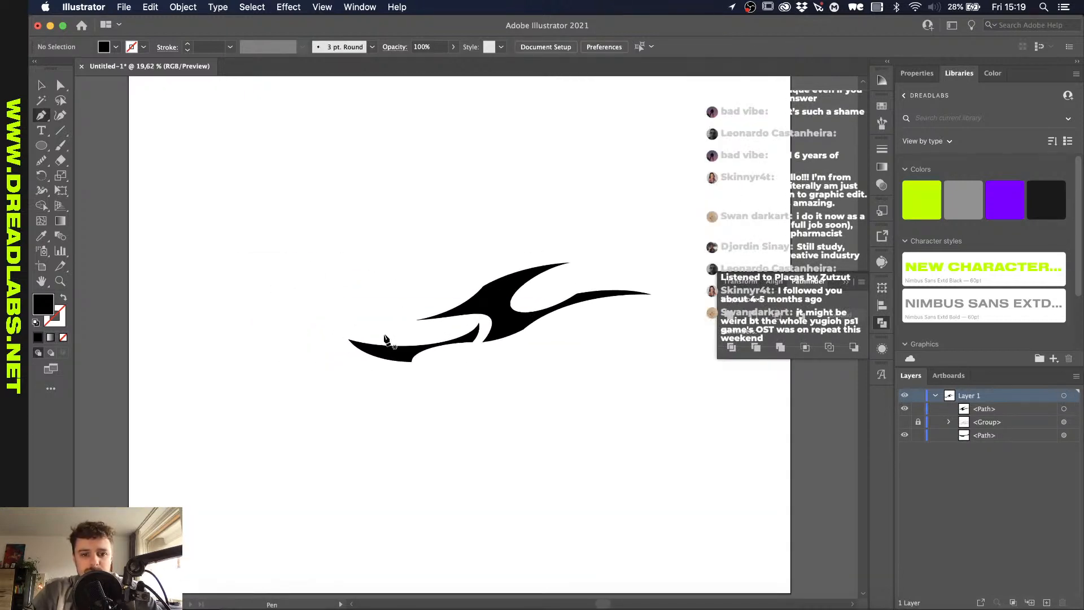
key(l)
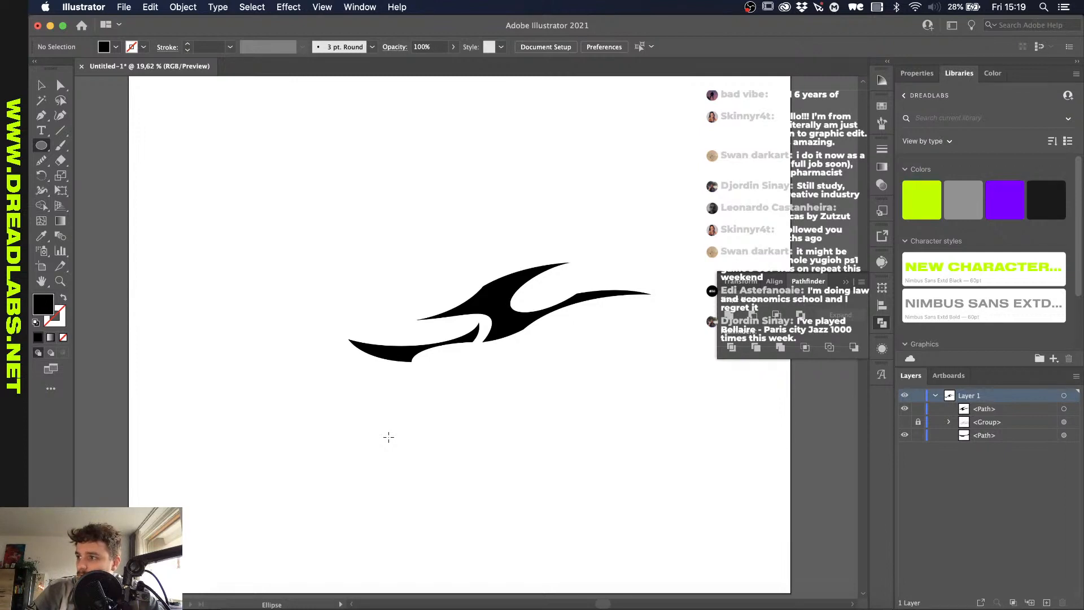
Step: Group the two black tribal shapes, scale the group down slightly, and place it in the artboard's right half
key(v)
scroll(388, 436, up, 3)
drag(294, 273, 589, 455)
key(super+g)
scroll(590, 457, down, 3)
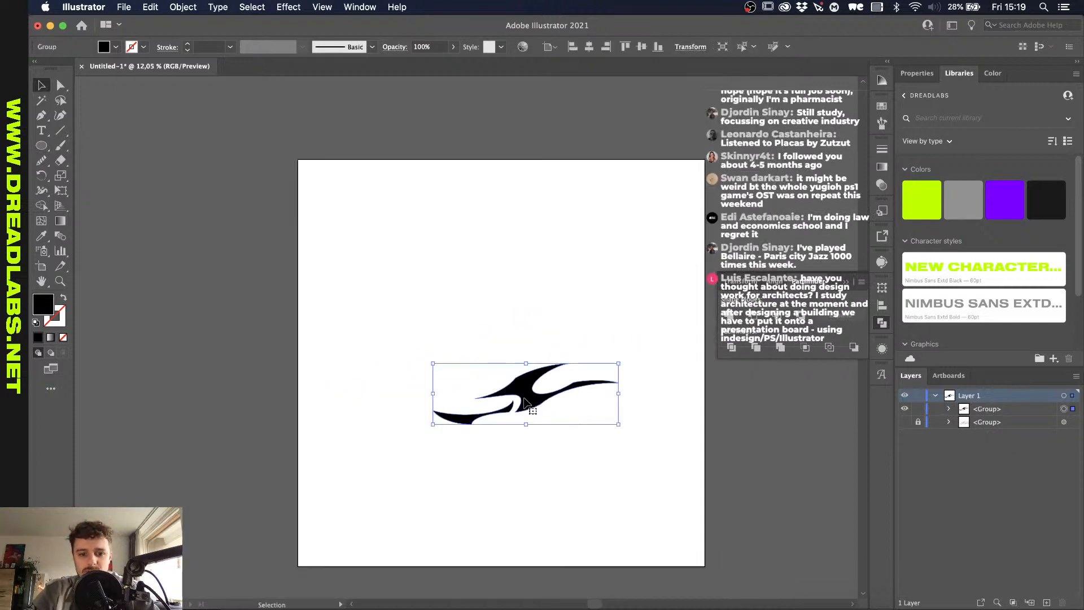
drag(525, 401, 669, 348)
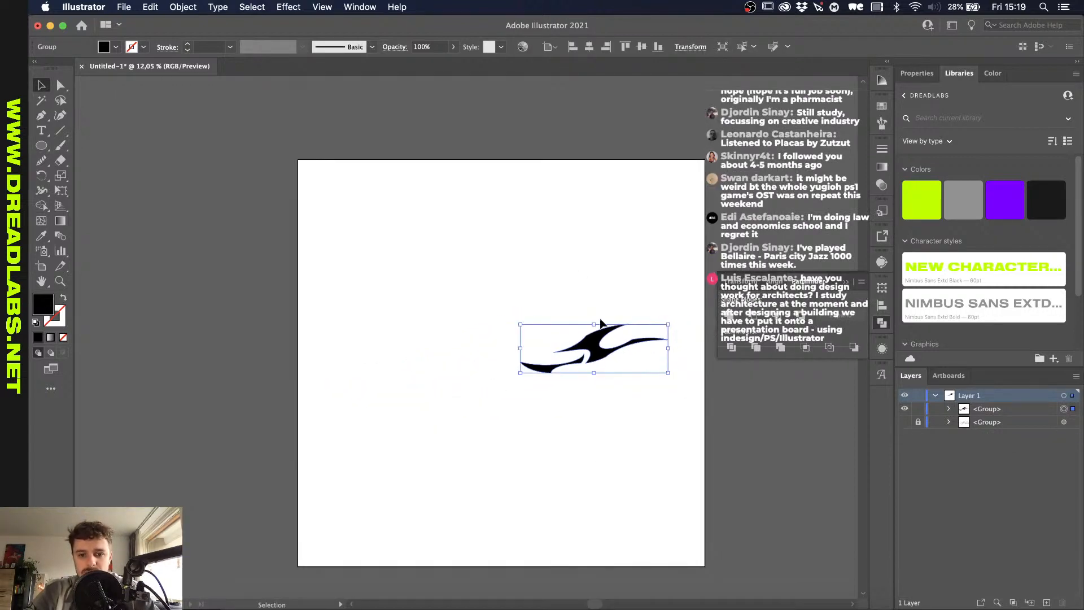
click(602, 323)
Step: Draw a straight vertical line above the shapes, give it a 1 pt black stroke without fill, and centre it horizontally on the artboard
key(p)
click(474, 214)
click(473, 303)
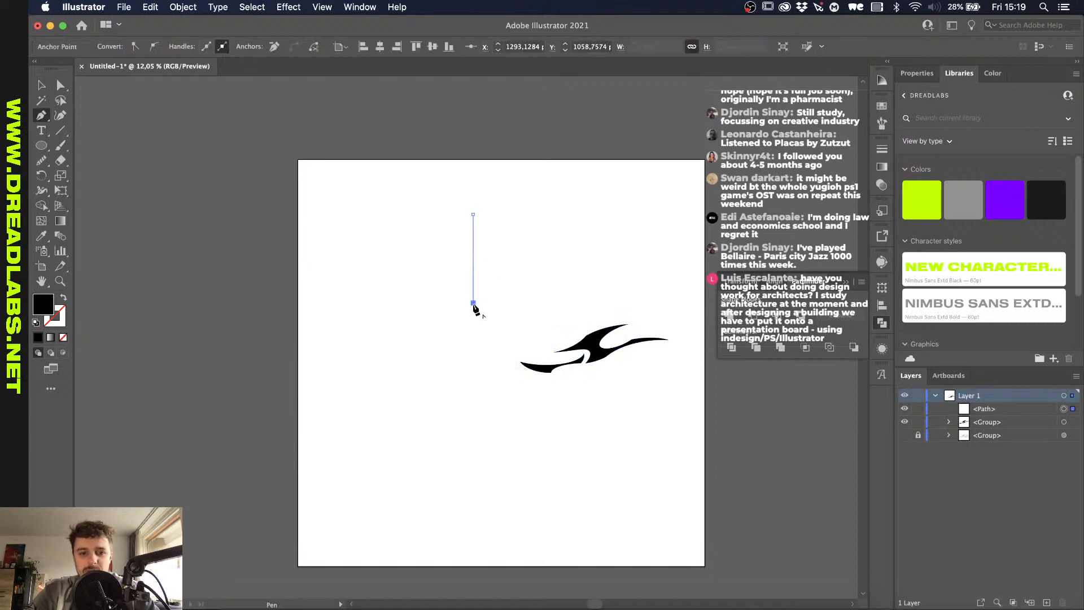
key(shift+x)
key(v)
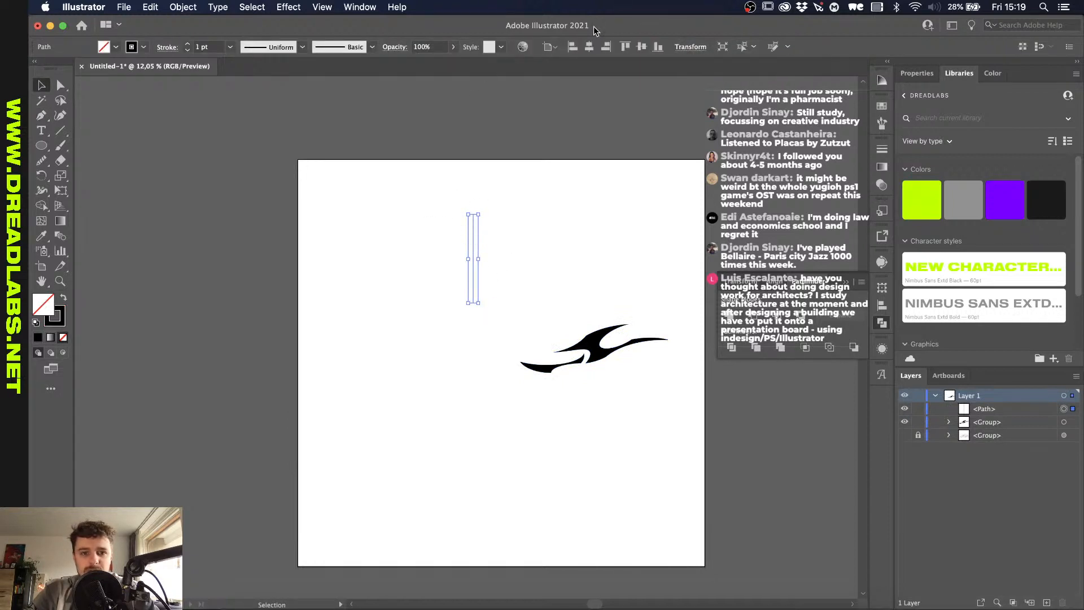
click(589, 46)
click(531, 202)
scroll(530, 202, up, 2)
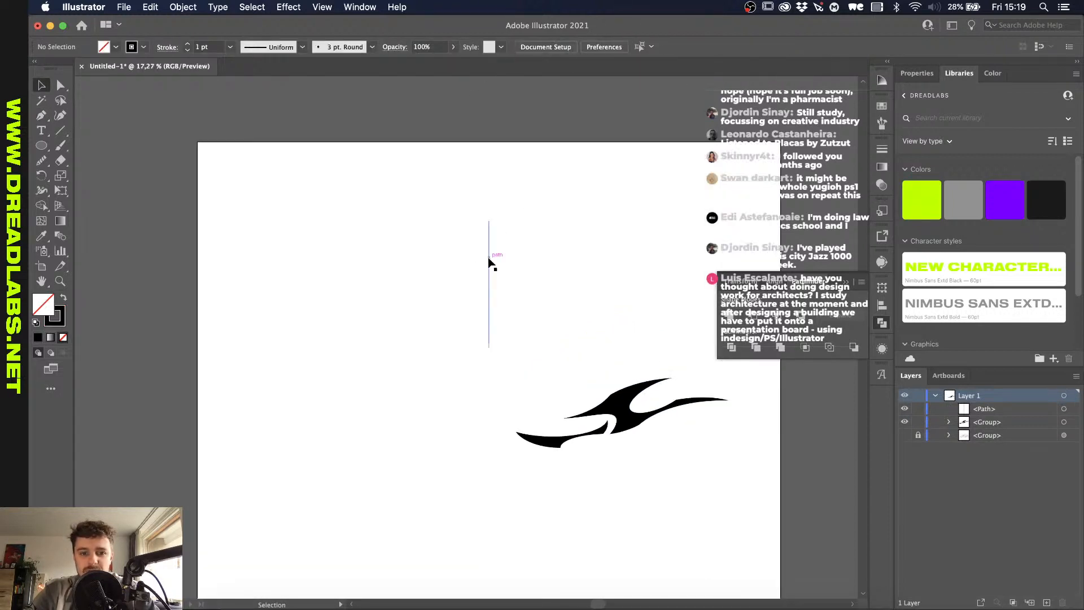
Step: Move the vertical line down beside the black group, and reflect a copy of the group across that line
drag(489, 262, 493, 416)
scroll(494, 416, up, 3)
click(481, 335)
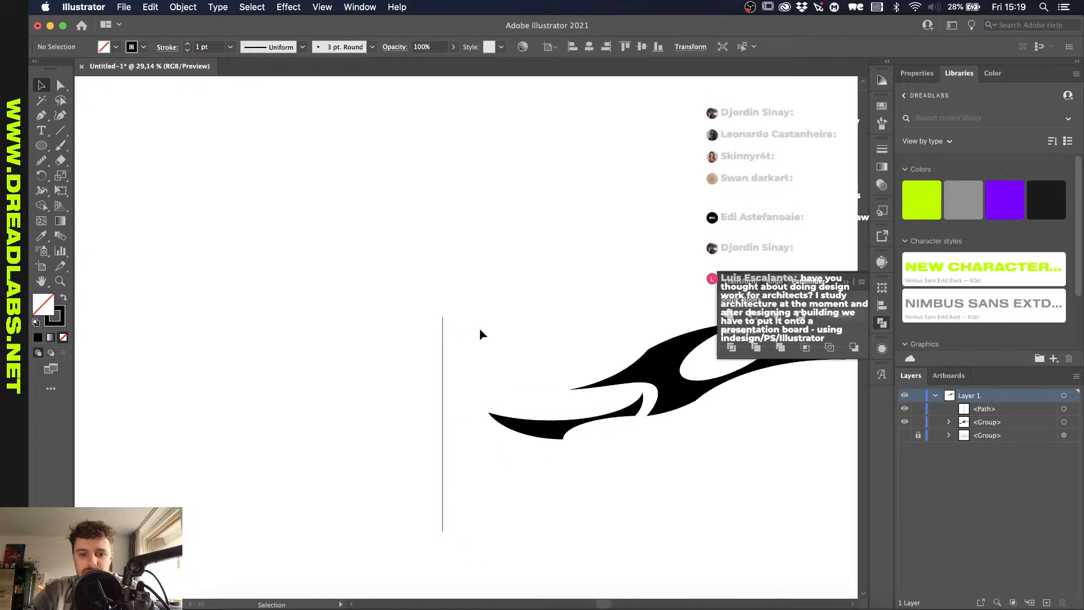
key(o)
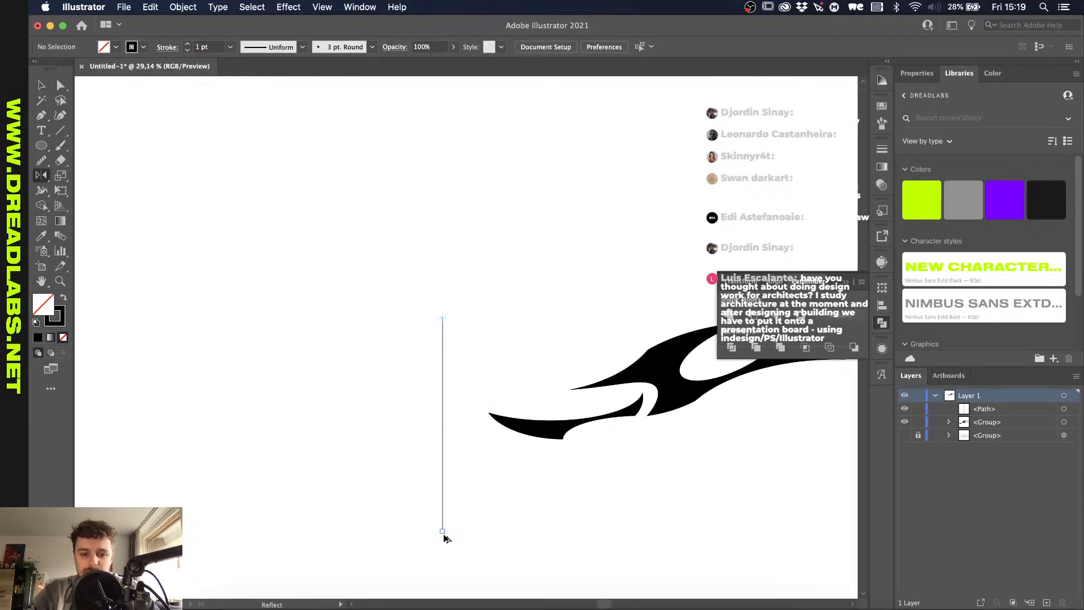
key(v)
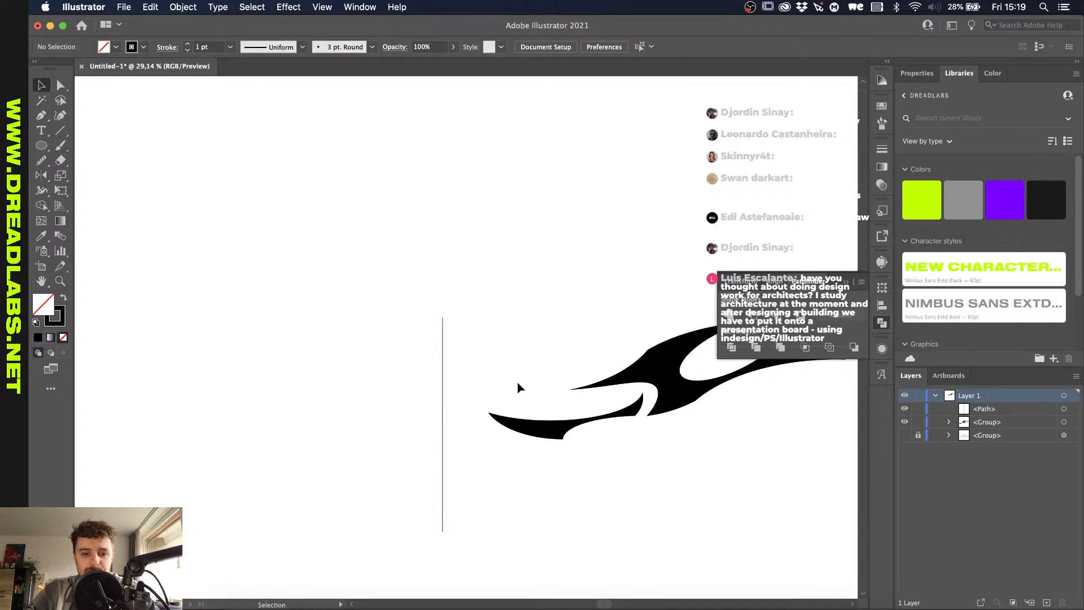
click(520, 429)
key(o)
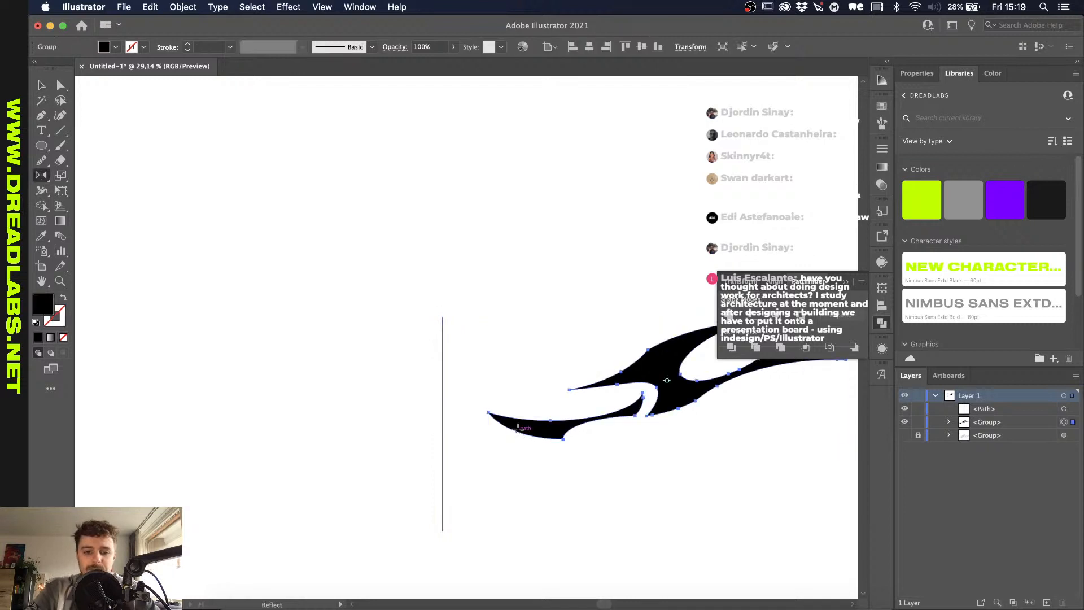
click(444, 314)
drag(442, 530, 442, 528)
key(v)
click(482, 527)
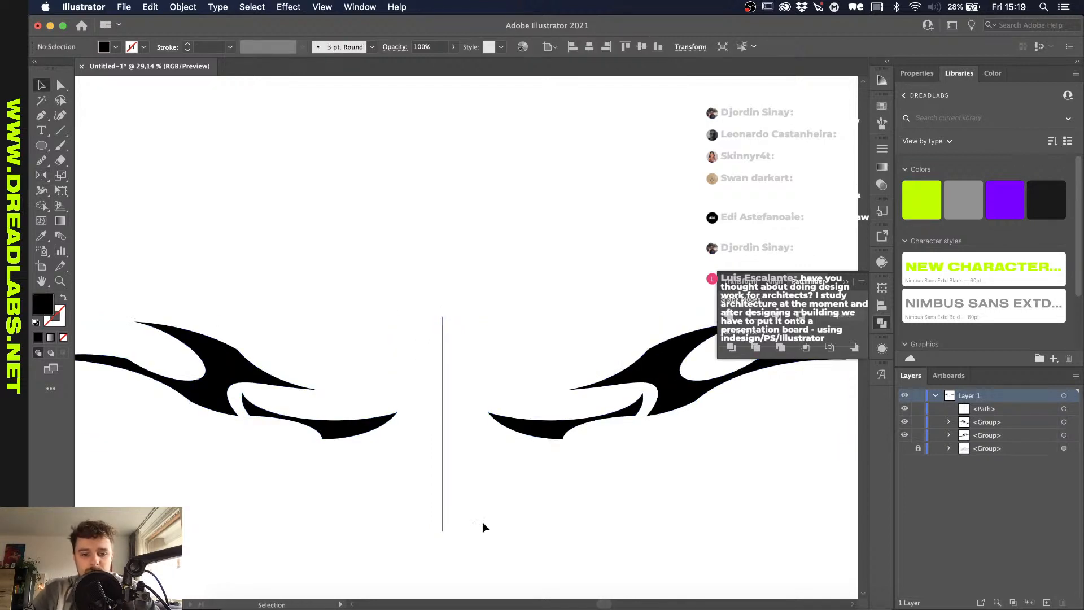
Step: Delete the vertical centre line and the mirrored copy, keeping only the original black group
scroll(479, 526, down, 5)
click(467, 430)
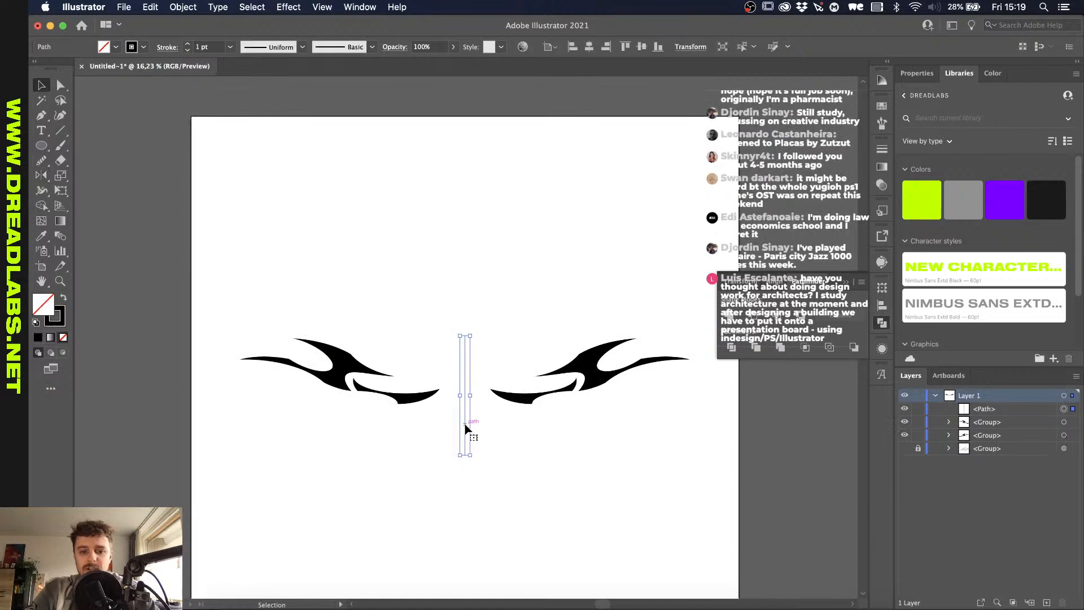
key(BackSpace)
drag(421, 353, 333, 416)
key(BackSpace)
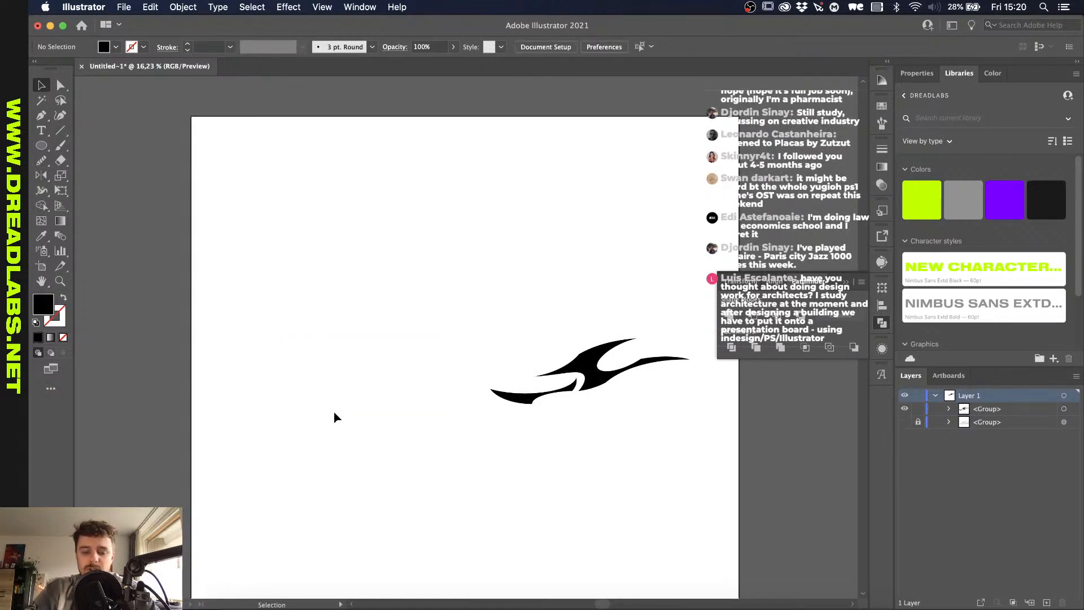
Step: Draw a full-height rectangle about 1571 by 3000 px from the artboard's right edge, with a 1 pt black stroke and no fill
key(m)
scroll(334, 413, down, 3)
scroll(334, 412, up, 2)
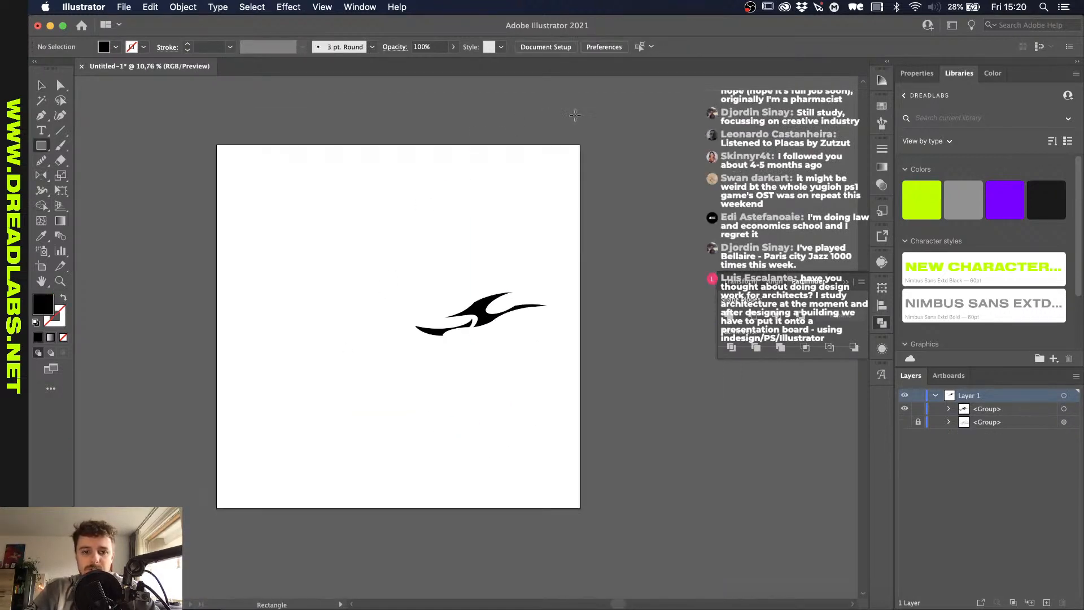
mouse_move(580, 143)
mouse_down()
mouse_move(533, 237)
mouse_move(571, 218)
mouse_move(390, 476)
mouse_move(390, 508)
mouse_up()
key(shift+x)
key(v)
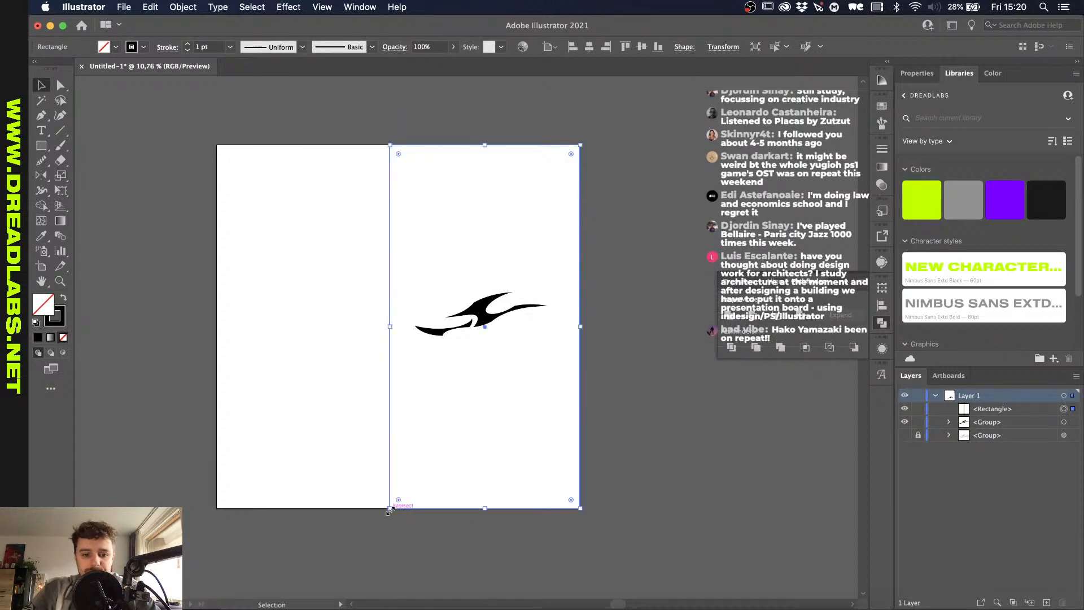
Step: Set the rectangle's width to 1500 px without constraining proportions, using its right-middle reference point so it covers exactly half the artboard
click(917, 73)
click(911, 138)
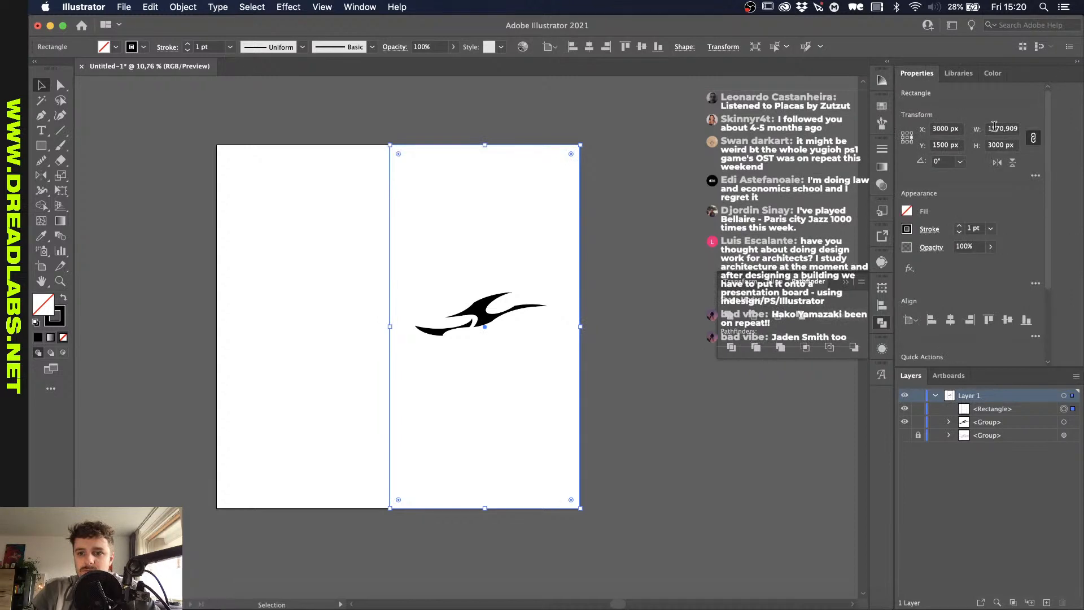
click(995, 125)
click(1033, 138)
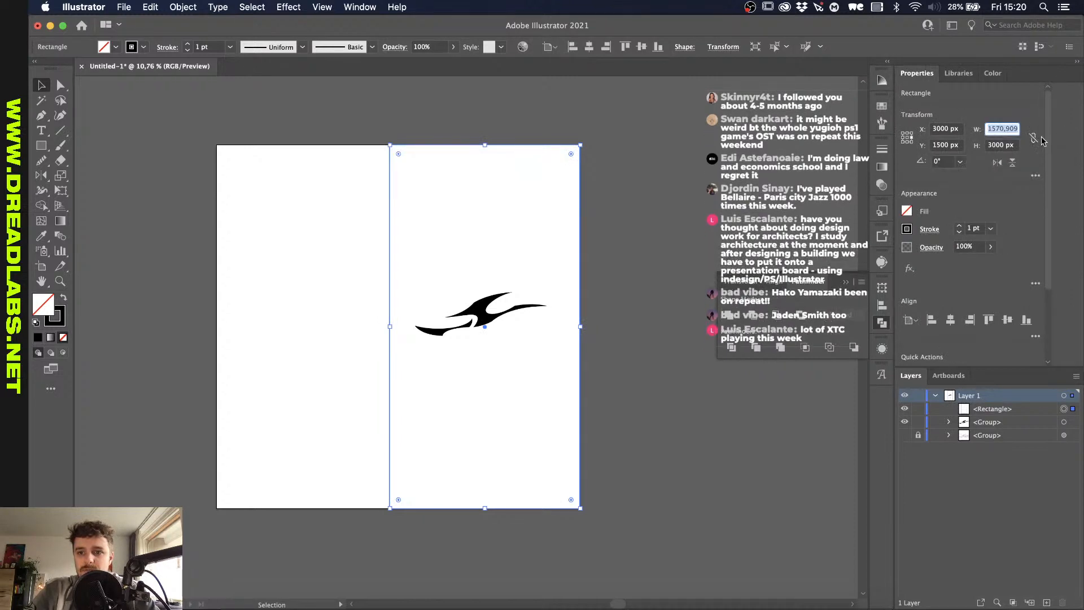
text(1500)
key(Return)
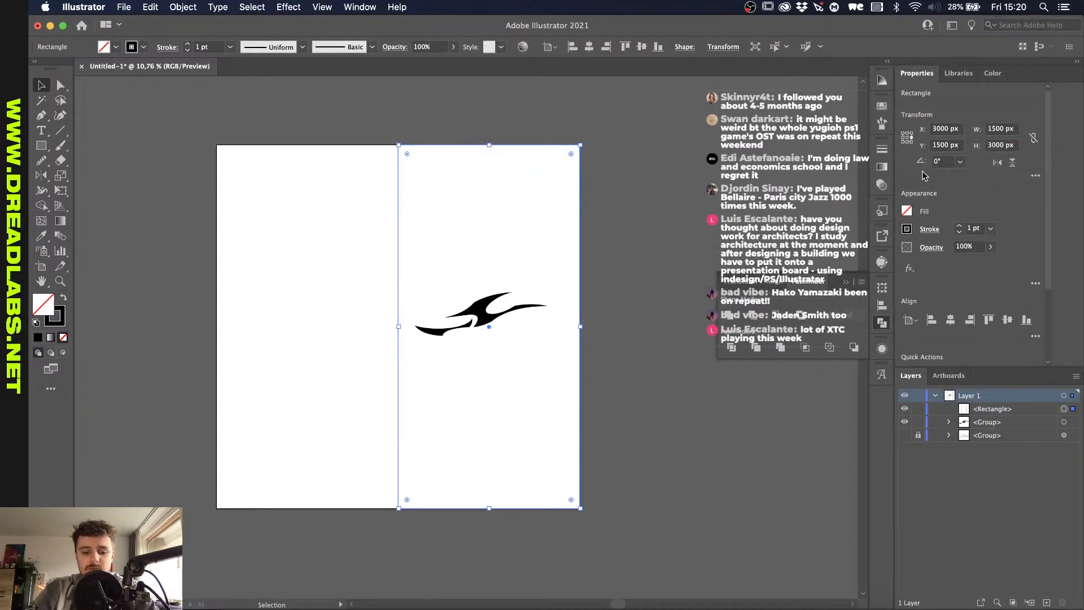
Step: Group the half-artboard rectangle together with the black tribal group
click(372, 144)
drag(324, 167, 482, 195)
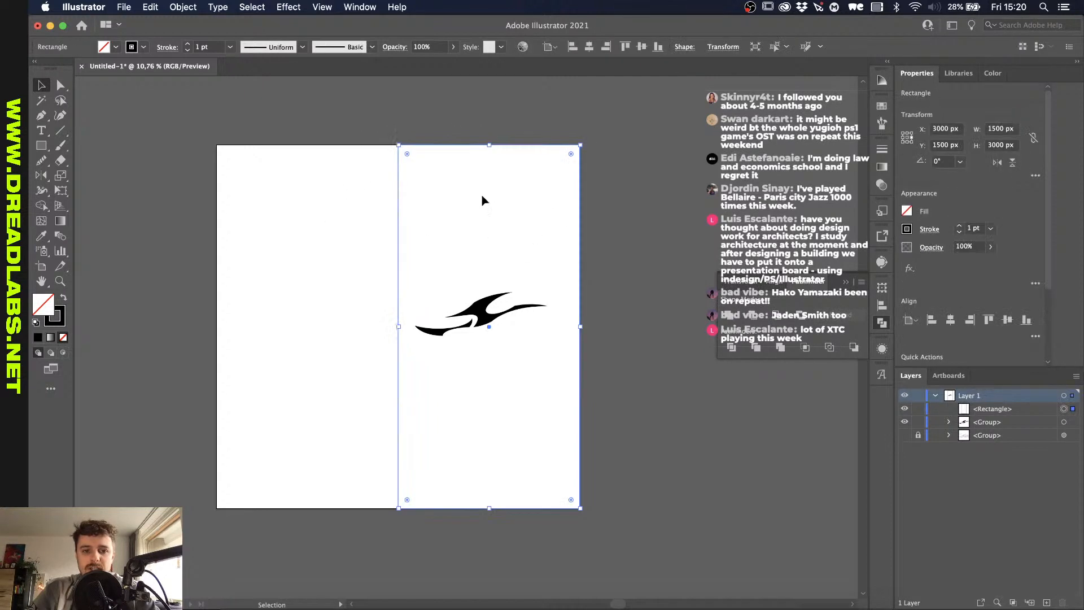
scroll(482, 195, up, 3)
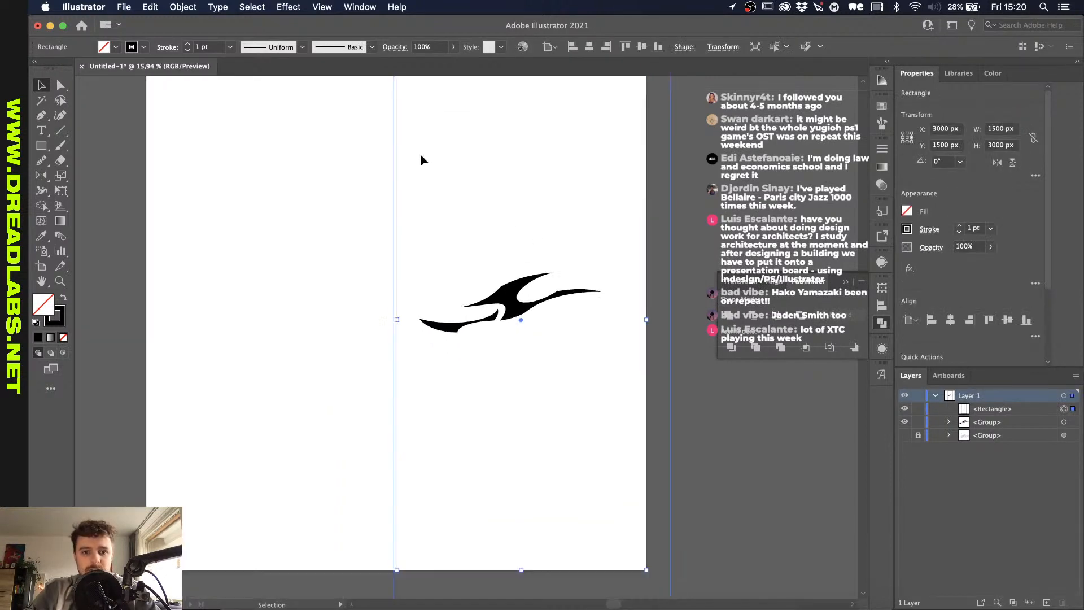
scroll(368, 256, up, 2)
click(431, 269)
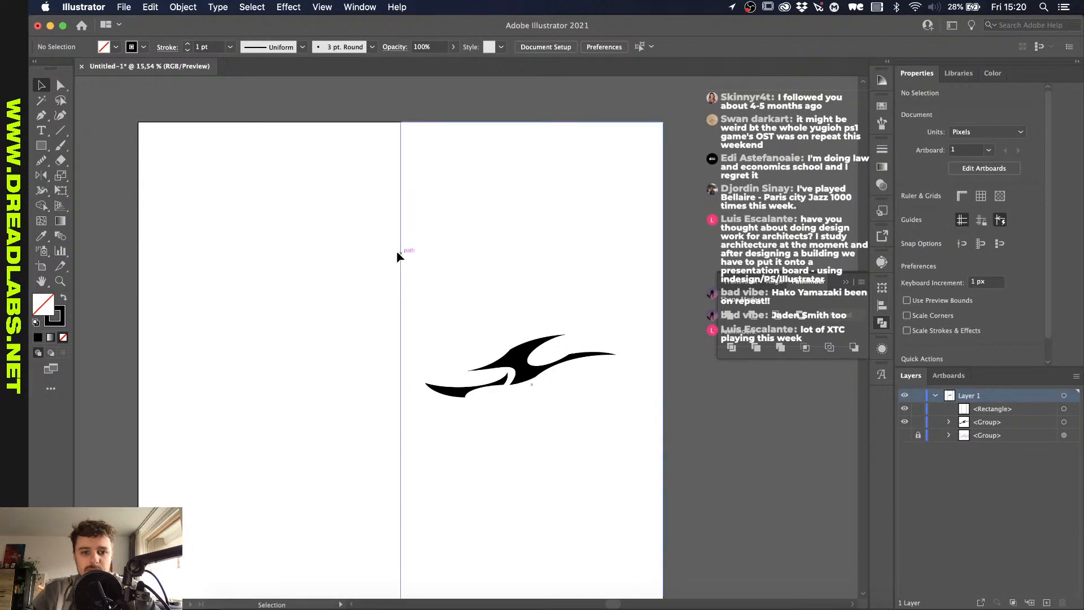
drag(340, 222, 446, 267)
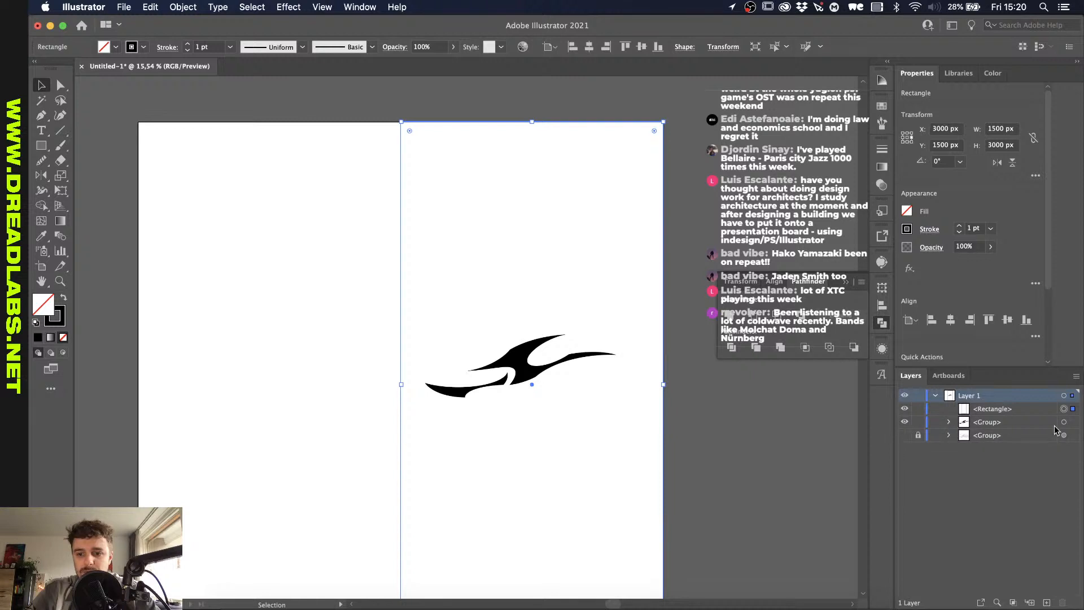
drag(1075, 425, 1075, 424)
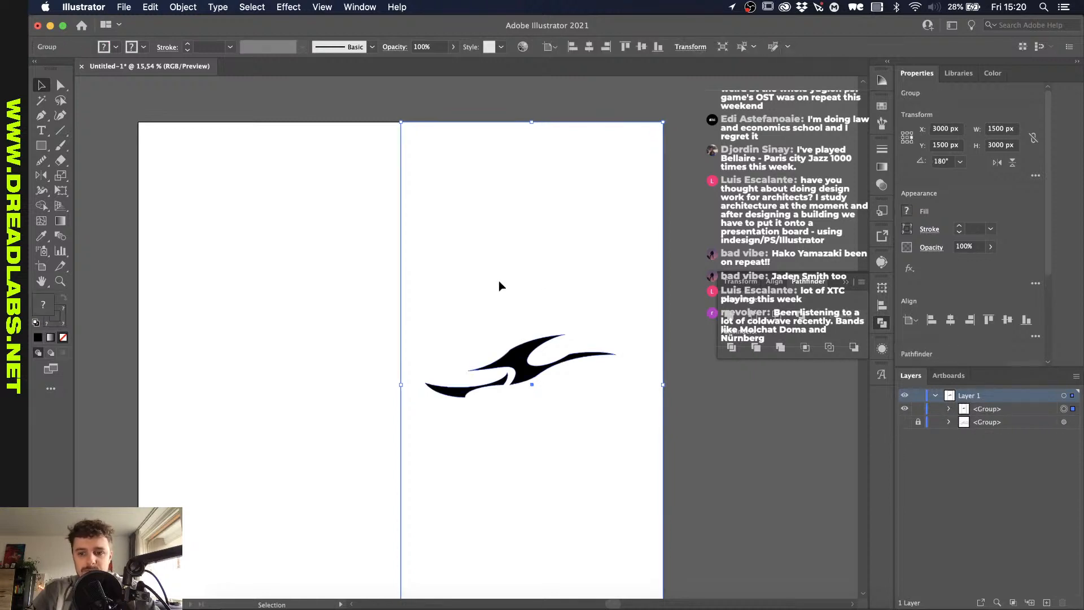
click(308, 377)
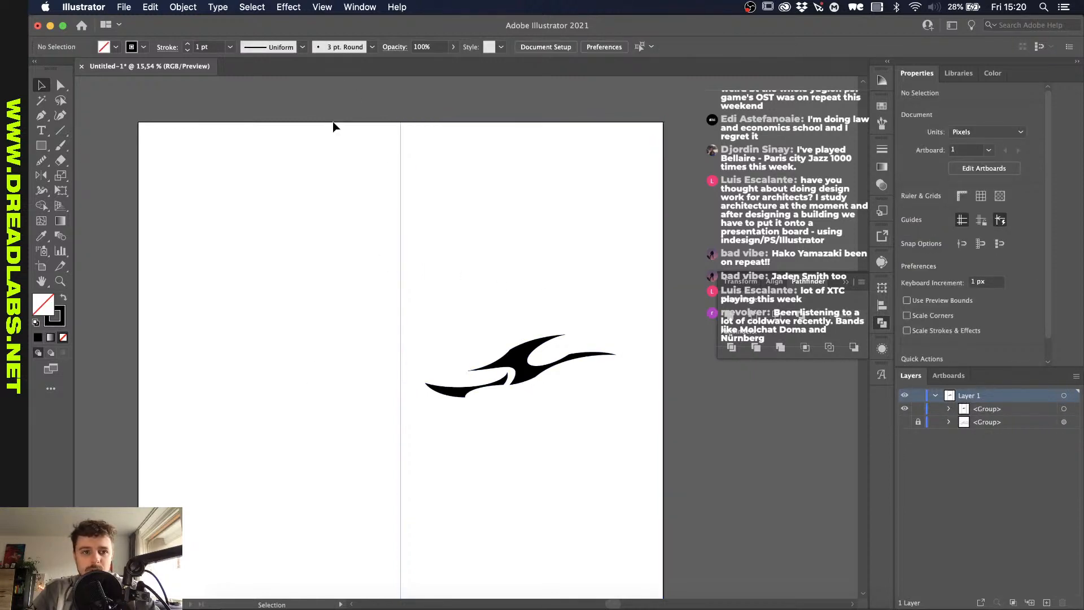
Step: Apply a Transform effect to the new group with 1 copy, Reflect X, and the left-middle reference point
key(super+a)
click(287, 7)
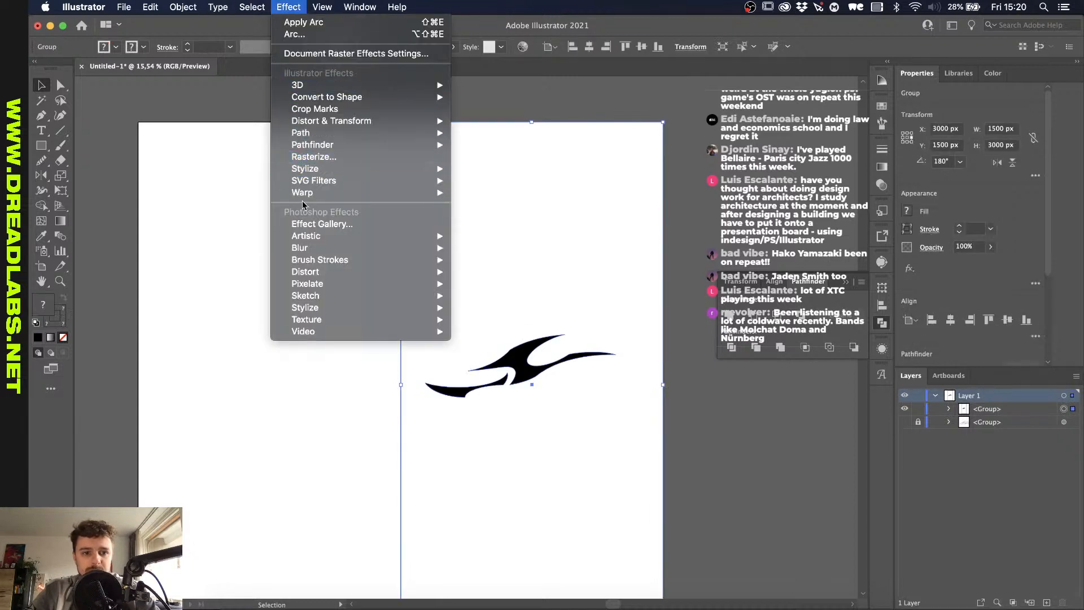
mouse_move(354, 127)
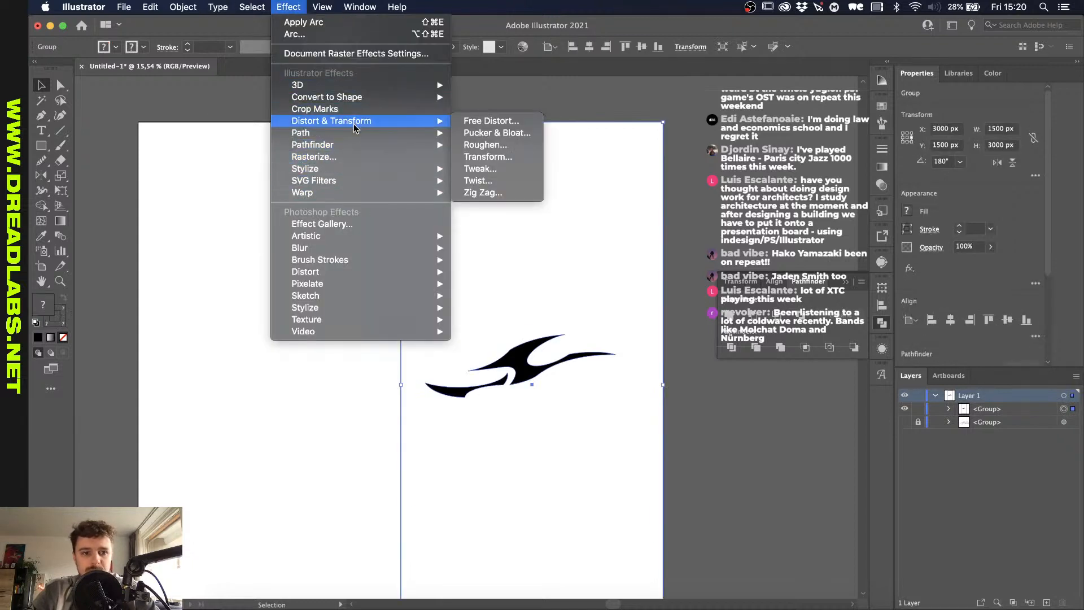
click(497, 158)
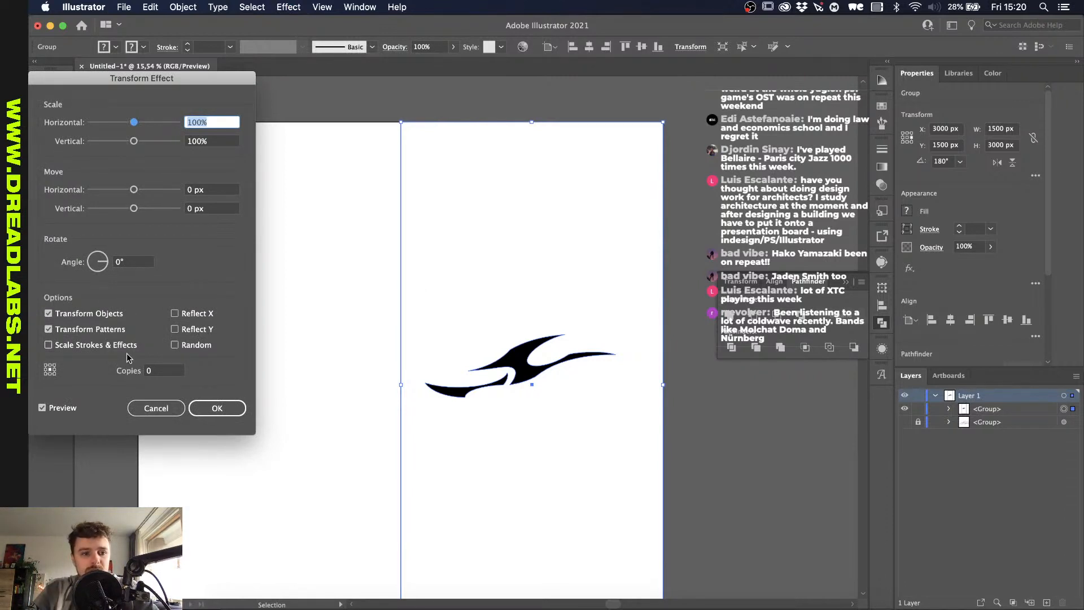
double_click(152, 370)
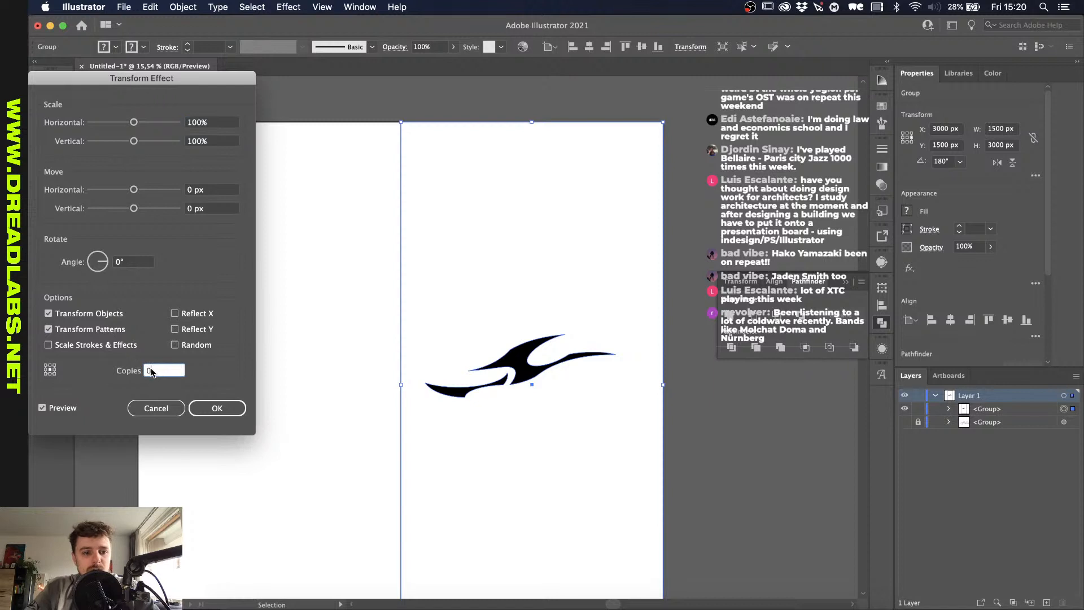
click(175, 313)
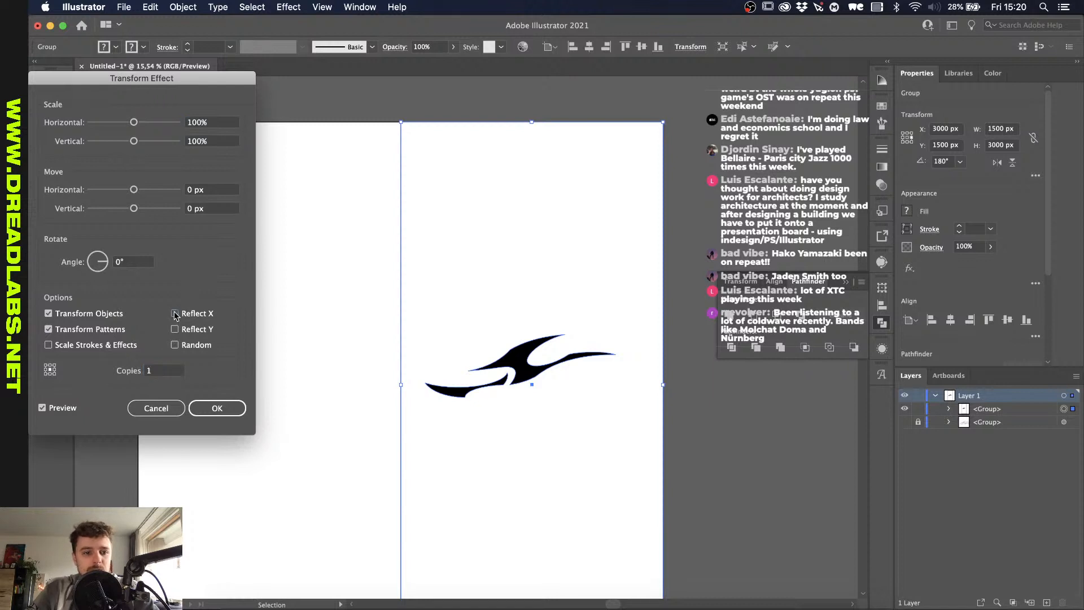
click(45, 371)
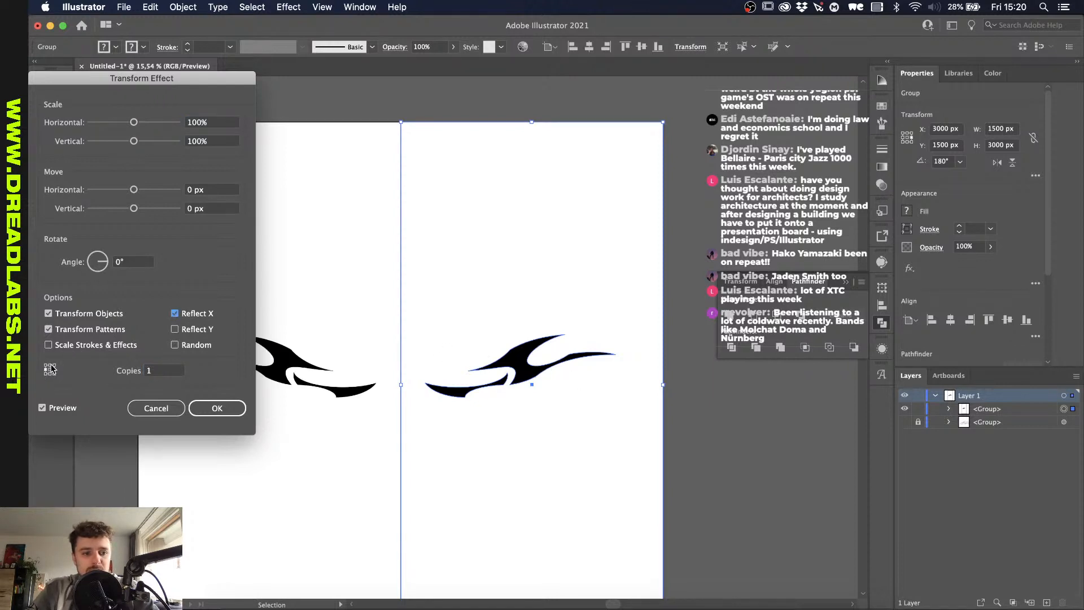
click(218, 407)
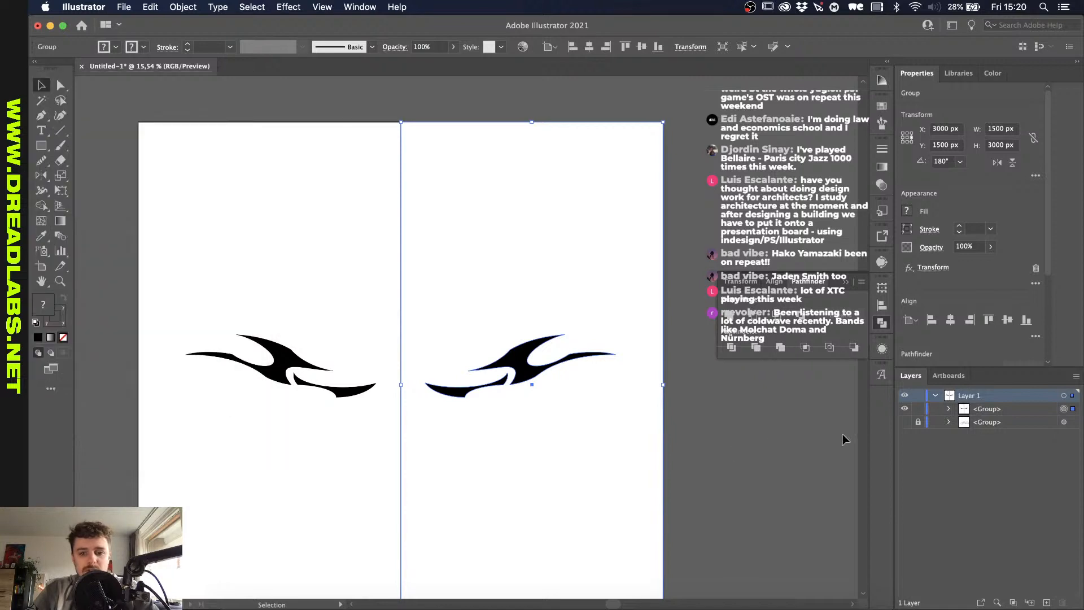
Step: Isolate the mirrored group, rotate its original tribal shapes to a steeper upward slant, and move them close to the centre line
double_click(537, 367)
drag(522, 363, 548, 312)
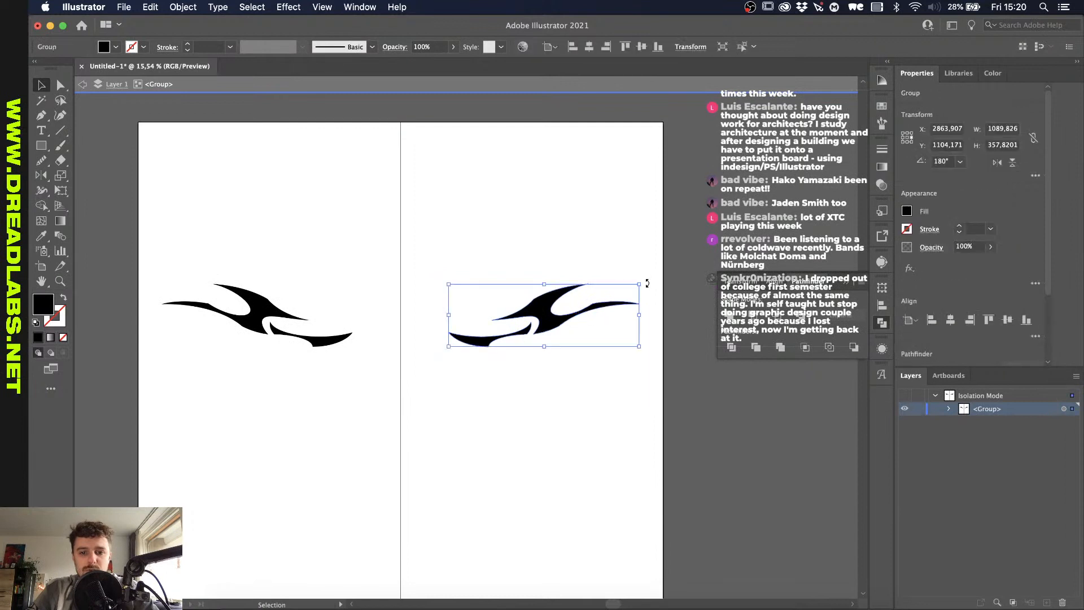
drag(634, 266, 605, 233)
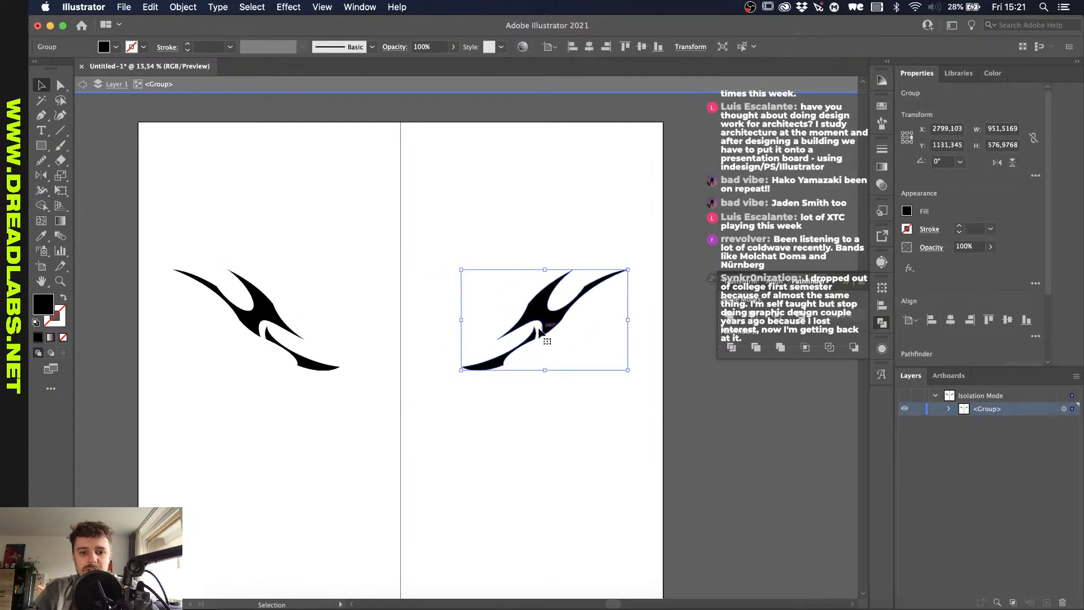
drag(541, 332, 506, 353)
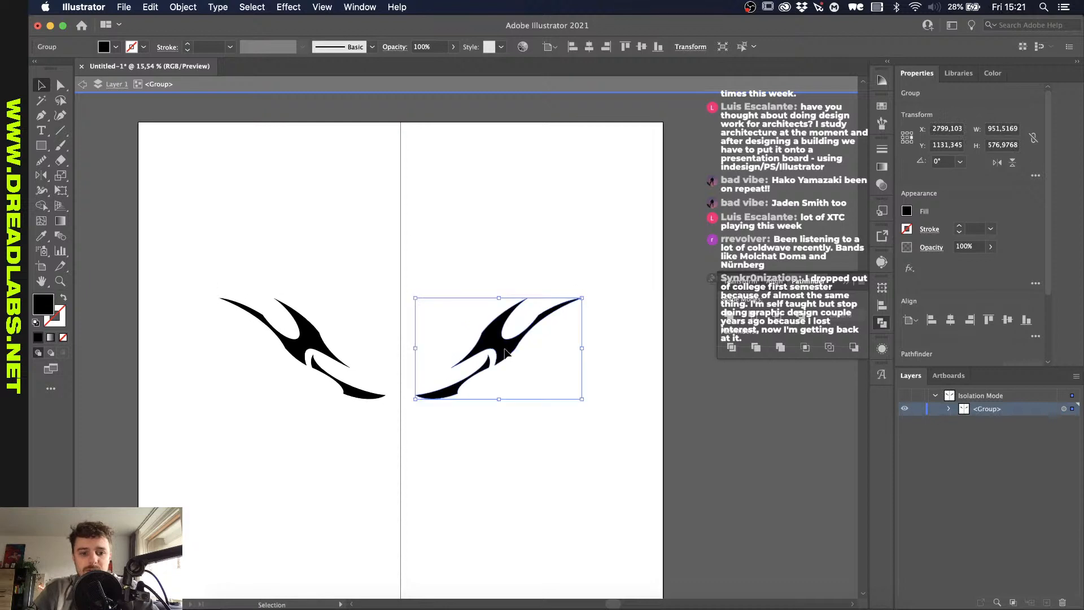
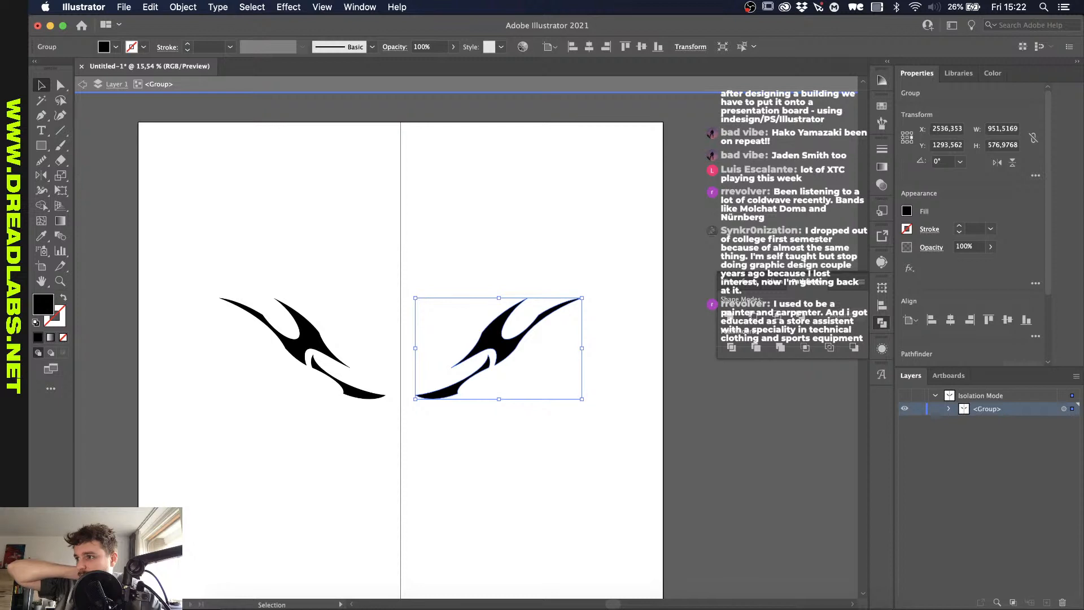
Step: Try out the live mirroring by drawing ellipses and a circle about 536 px wide above the tribal shapes, removing each one
click(448, 289)
key(l)
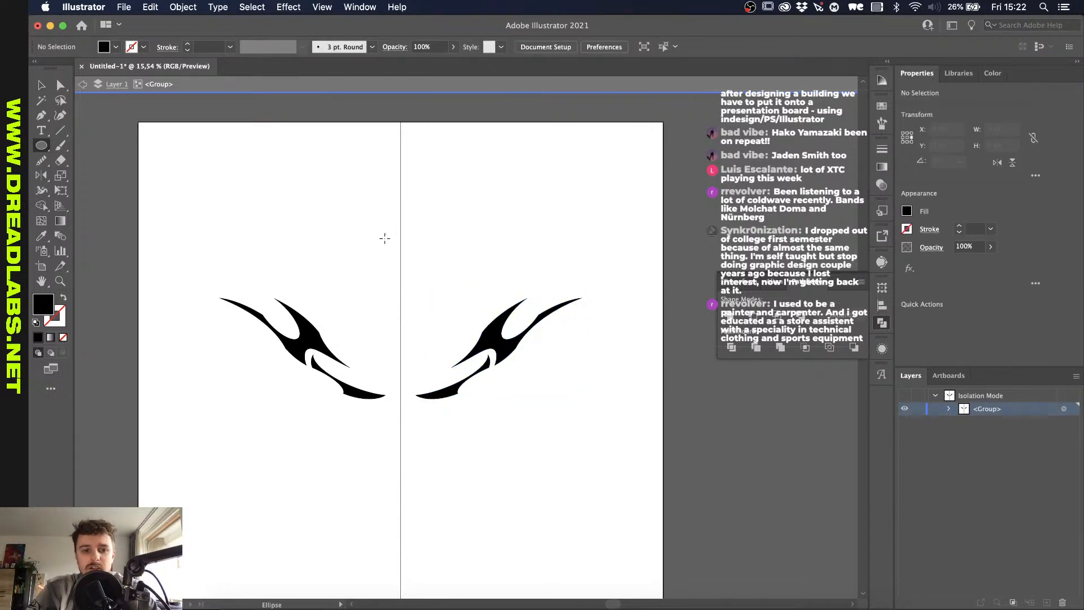
drag(385, 237, 432, 299)
key(cmd+z)
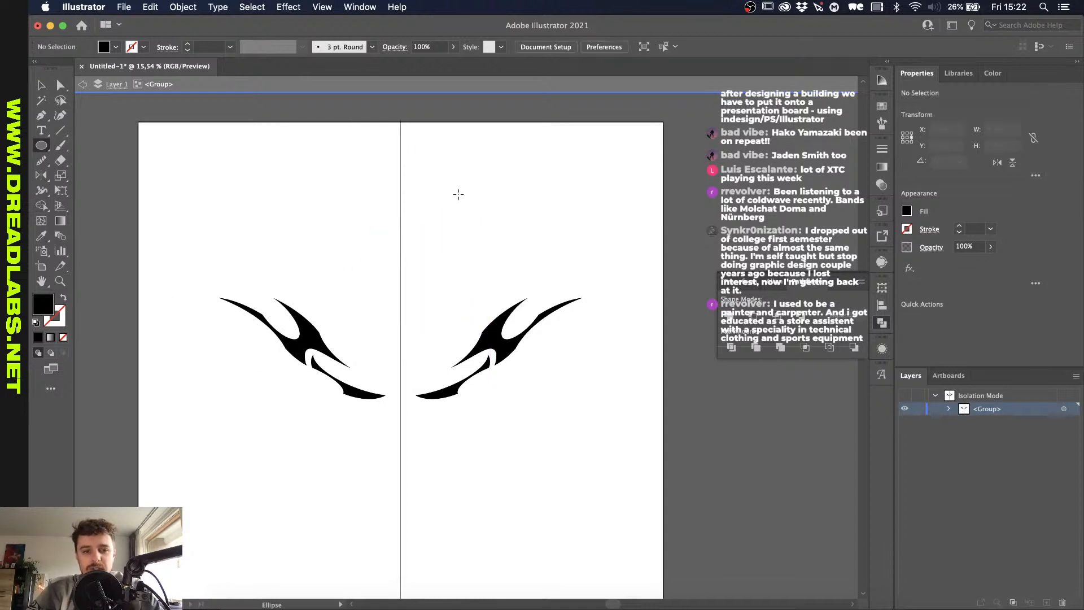
drag(458, 194, 351, 290)
key(super+z)
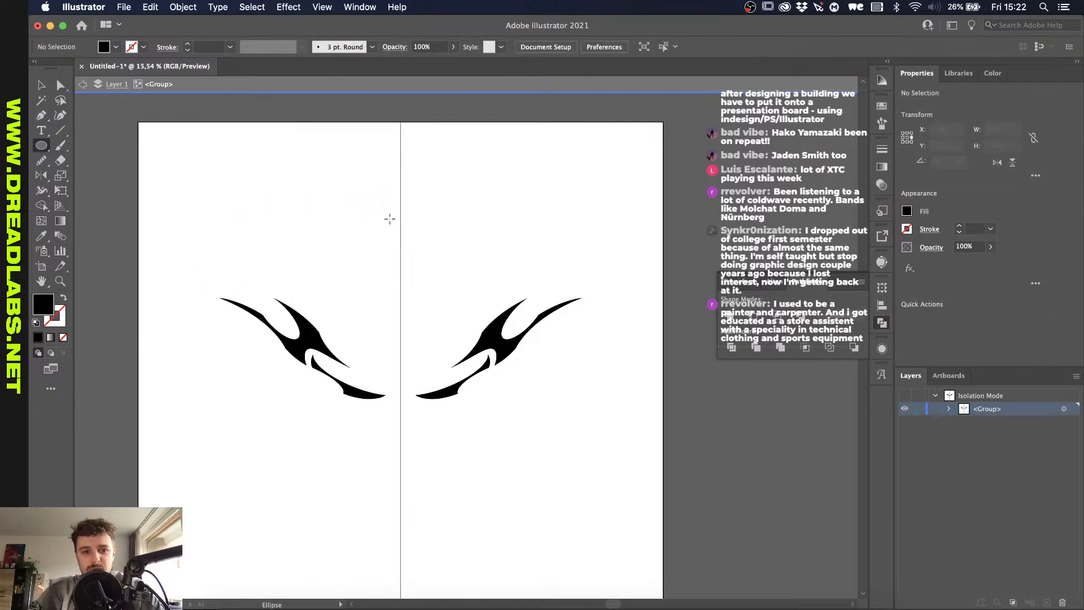
drag(513, 146, 462, 258)
key(super+z)
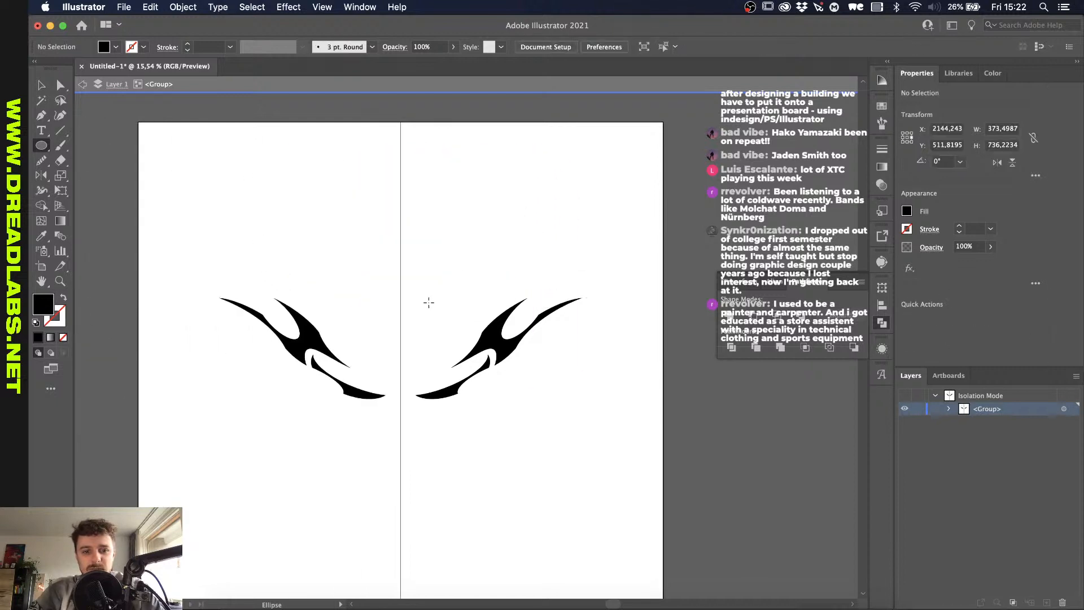
scroll(540, 133, up, 2)
drag(540, 133, 425, 249)
key(v)
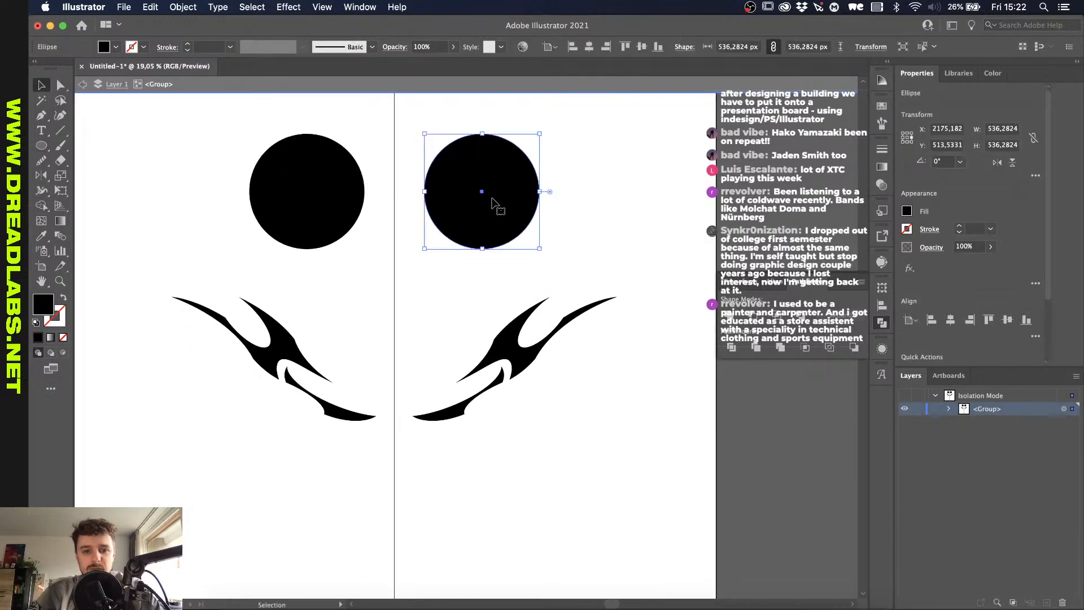
key(Delete)
Step: Exit the mirrored group's isolation mode
key(Escape)
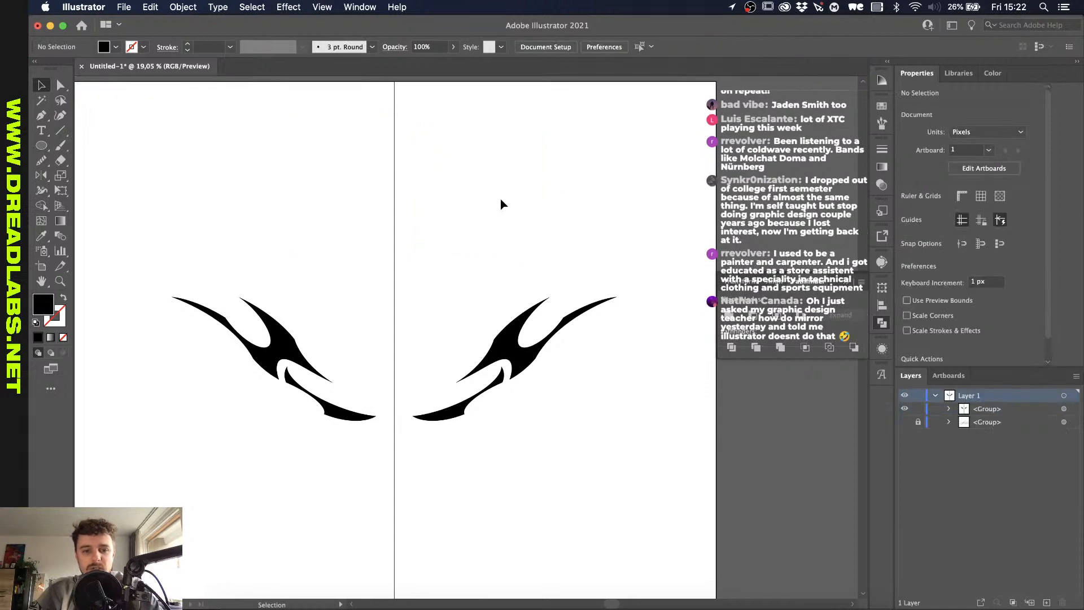
Step: Draw a circle about 823 px wide centred on the centre line and move it down between the tribal shapes
key(l)
drag(394, 214, 487, 158)
key(v)
click(422, 214)
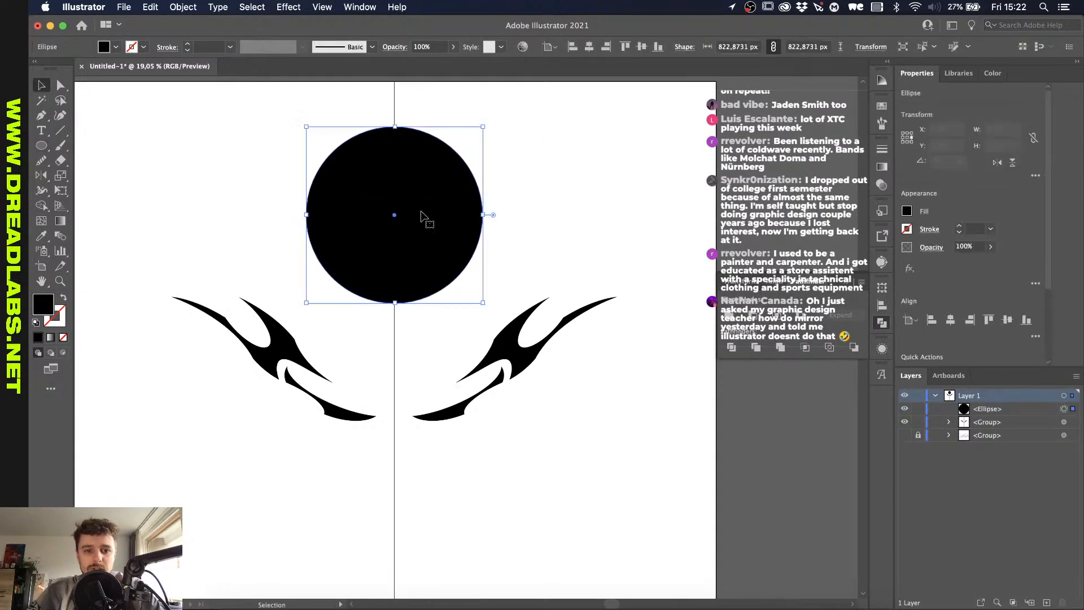
drag(424, 222, 417, 303)
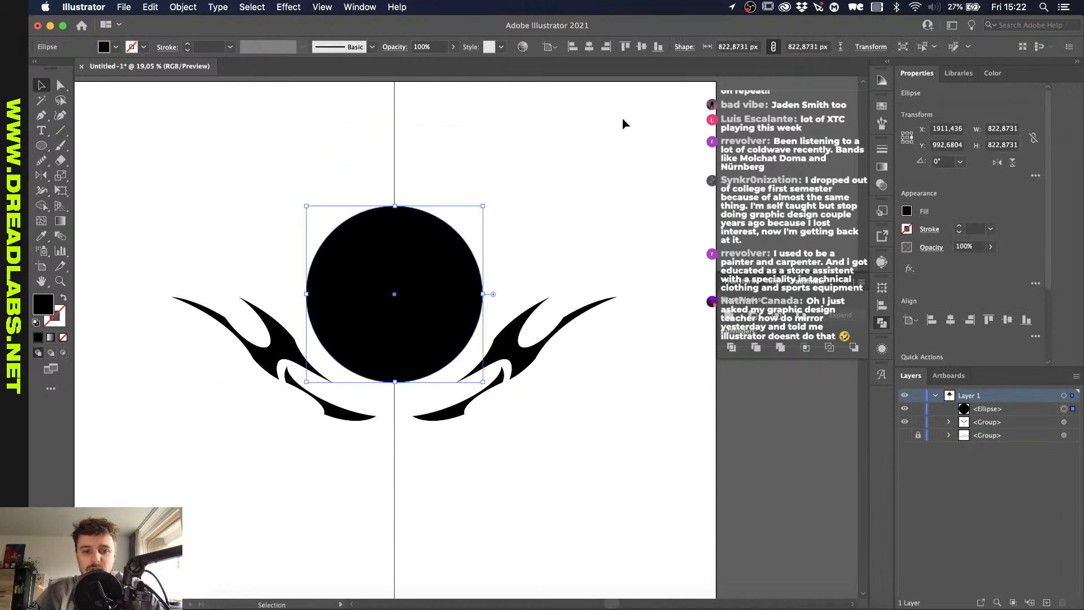
scroll(534, 248, up, 3)
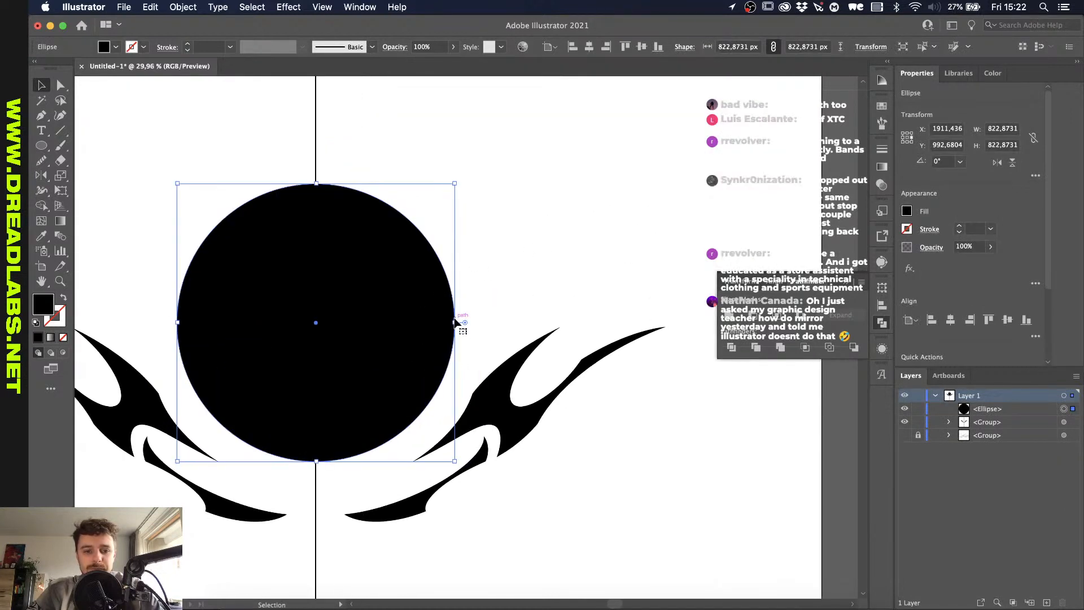
scroll(456, 322, left, 3)
scroll(456, 322, down, 2)
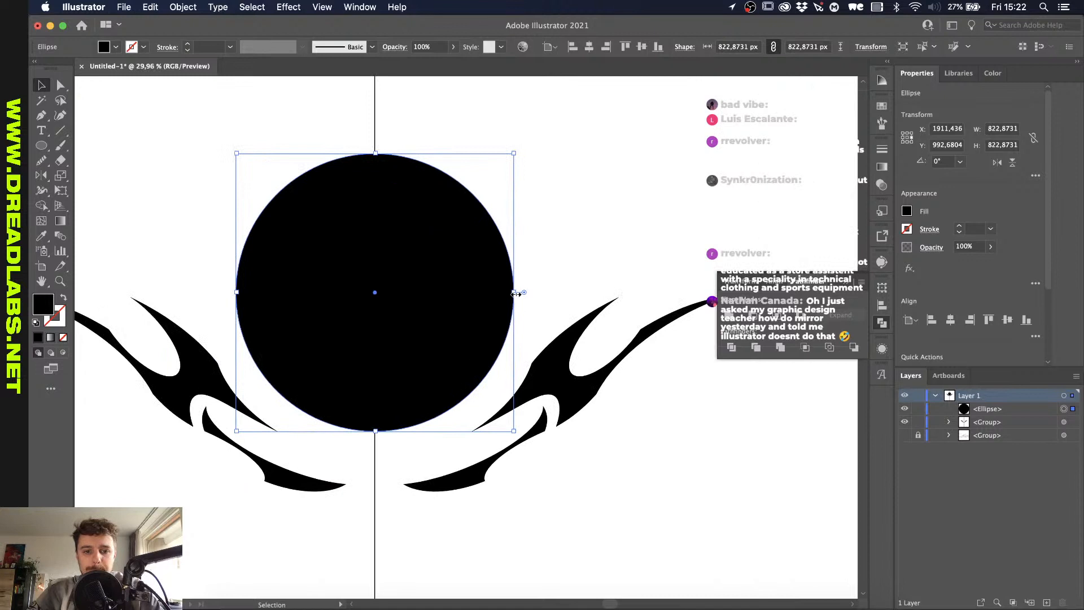
scroll(435, 315, down, 1)
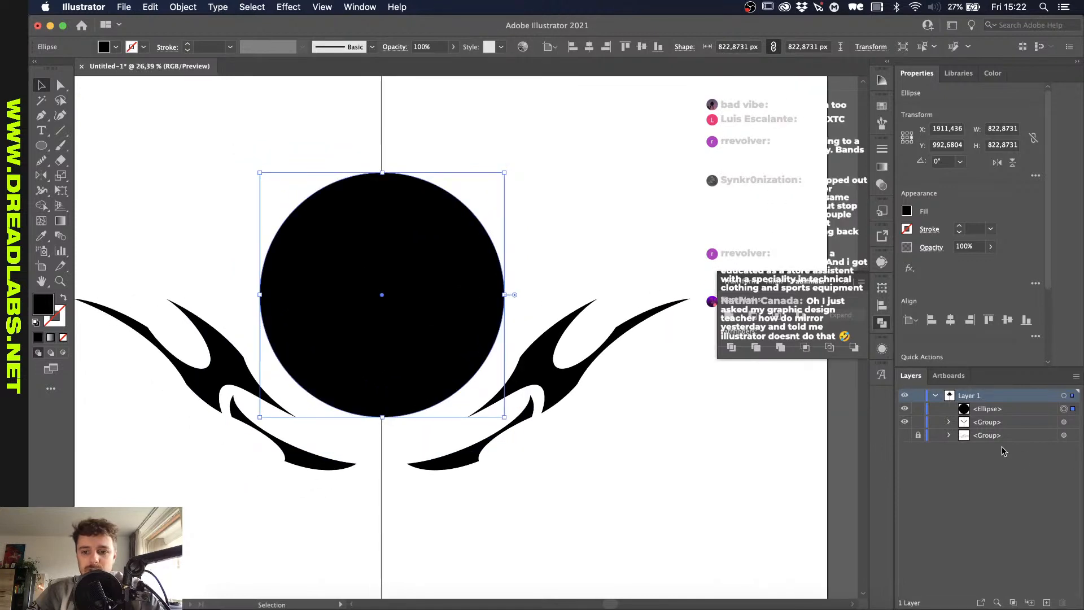
click(905, 422)
scroll(395, 358, down, 1)
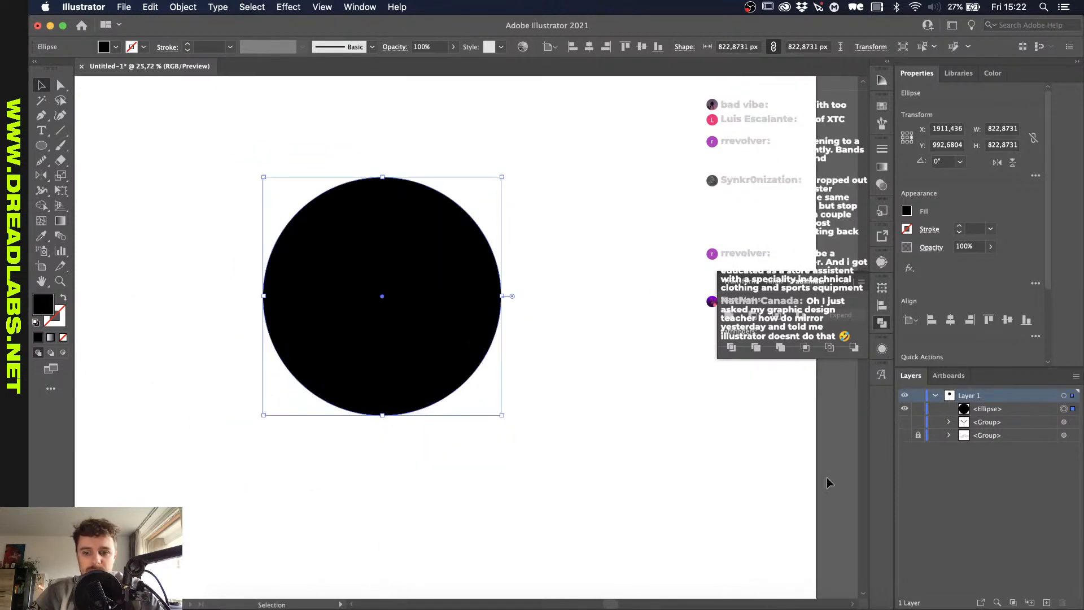
click(904, 422)
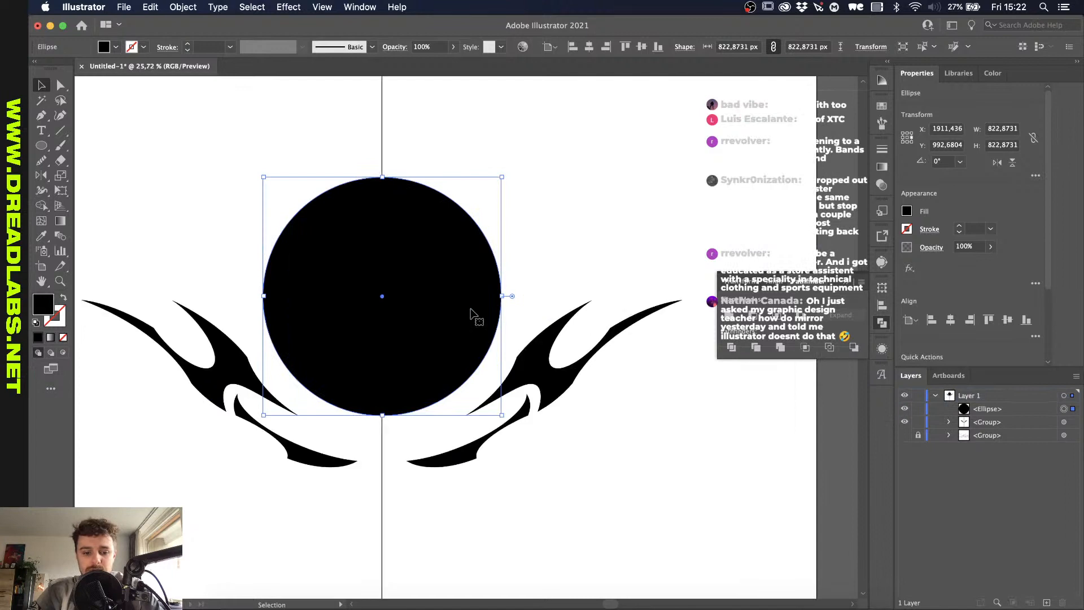
Step: Transfer the circle into the isolated mirrored group and delete its leftmost anchor point so only the right half remains
double_click(563, 380)
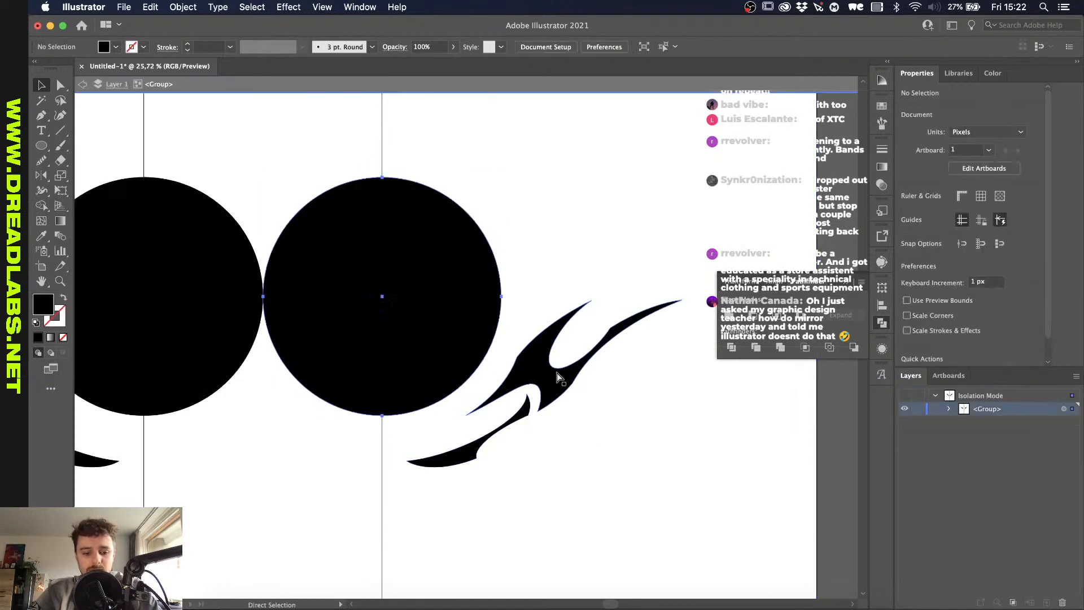
click(440, 330)
key(a)
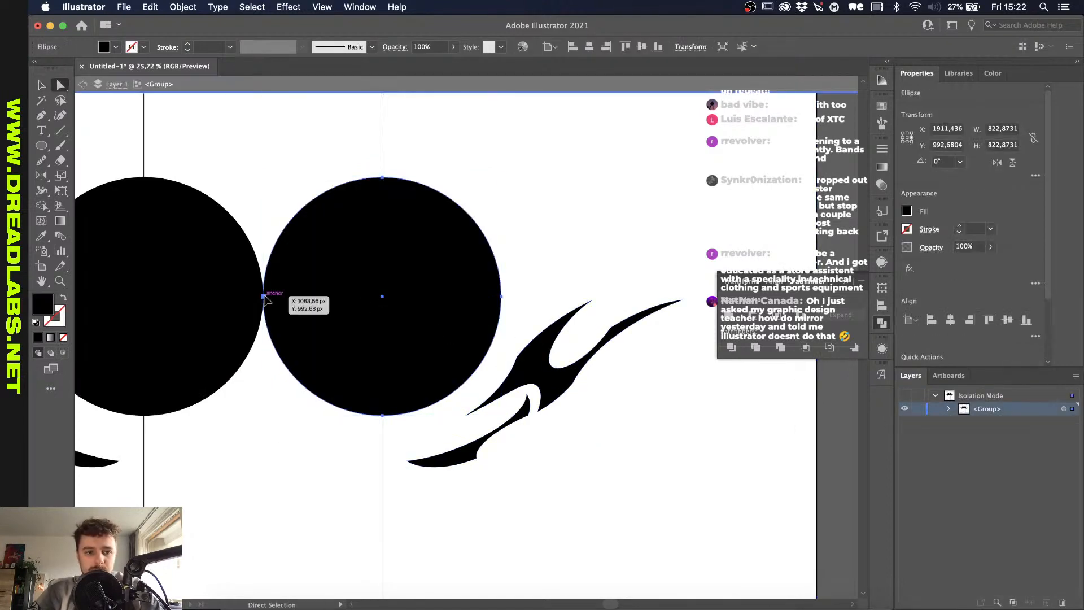
click(265, 296)
key(Delete)
key(v)
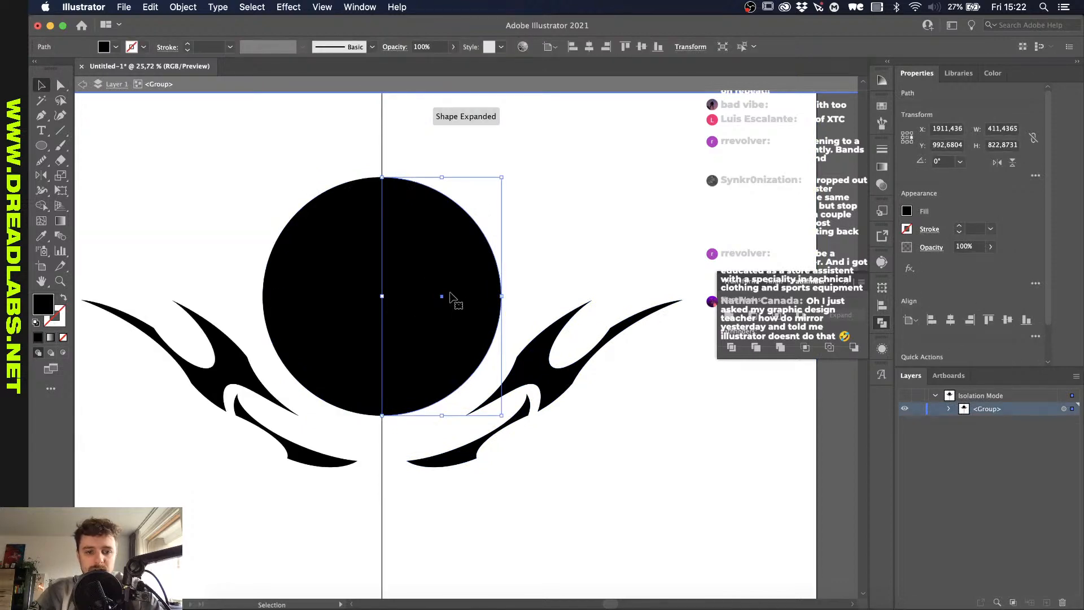
Step: Swap the half circle's black fill for a 1 pt black stroke with no fill
key(shift+x)
click(547, 241)
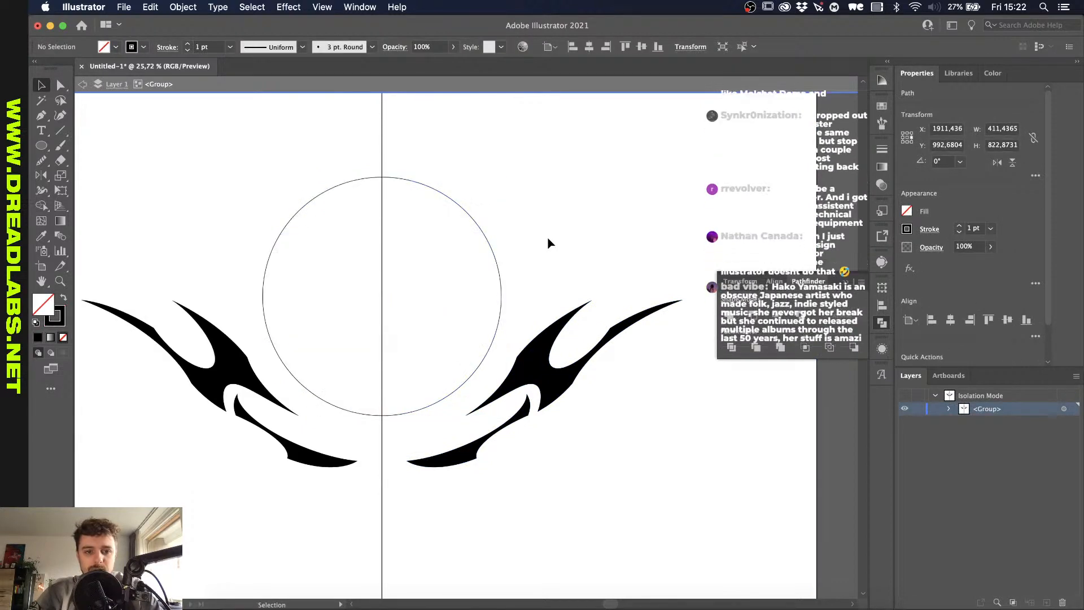
scroll(431, 383, up, 2)
key(l)
scroll(432, 382, up, 1)
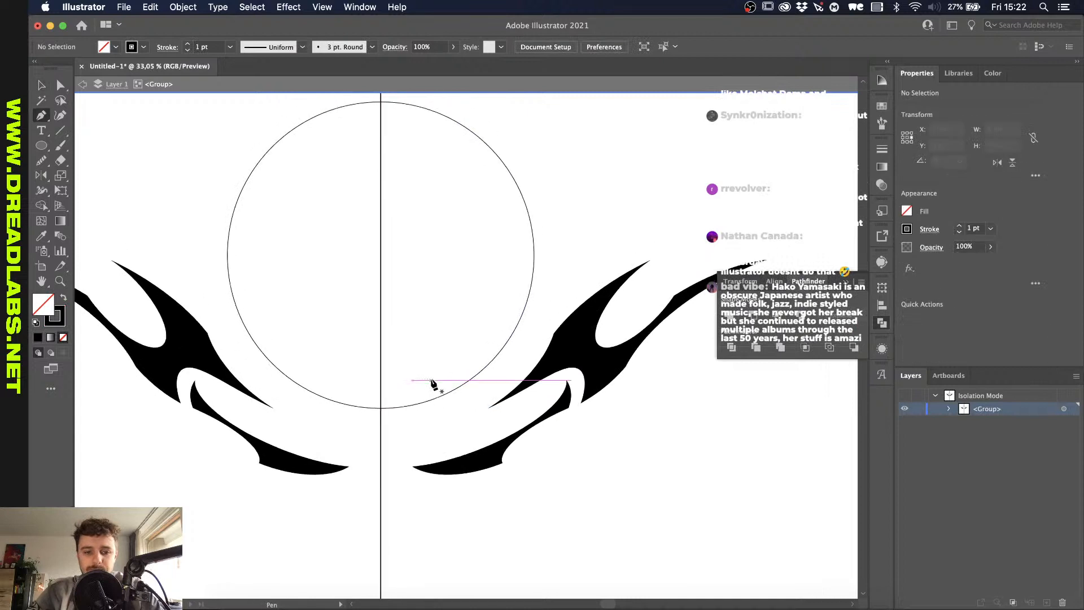
key(v)
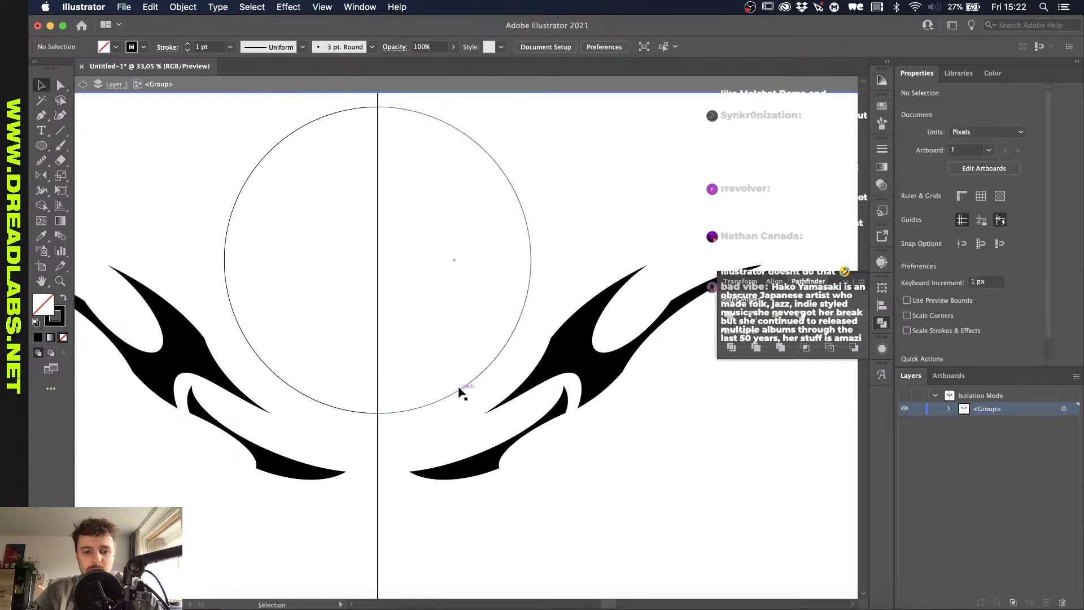
Step: Add a concentric copy of the half circle enlarged to about 449 × 898 px
click(457, 391)
scroll(458, 390, down, 2)
click(459, 388)
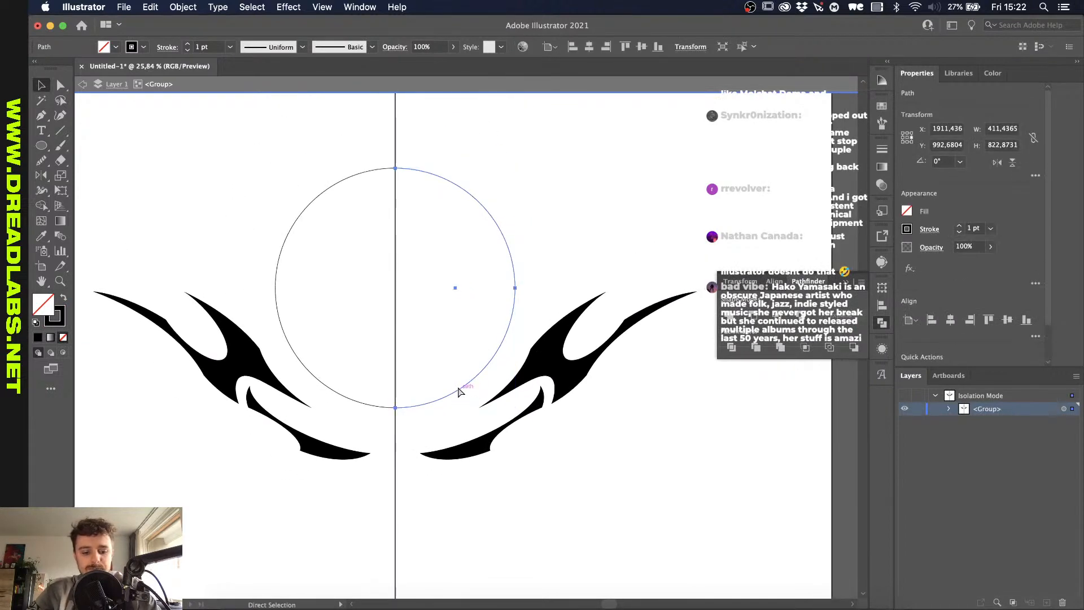
shift+click(461, 390)
drag(518, 288, 527, 291)
Step: Draw an ellipse about 603 × 287 px beside the circles, rotate it about 20°, and move it over the right tribal shape
key(l)
scroll(529, 354, up, 2)
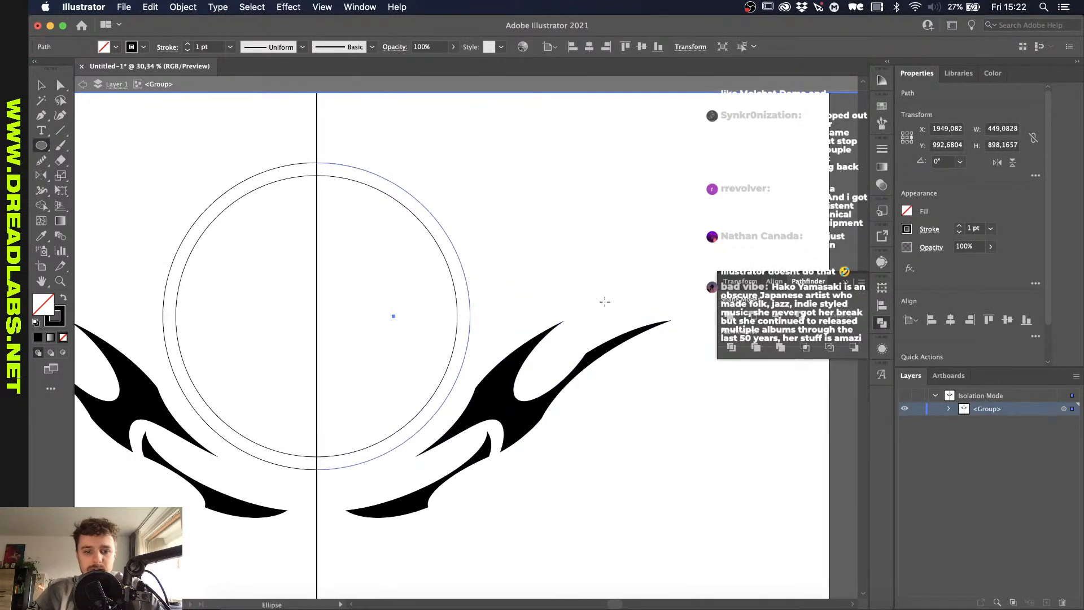
drag(685, 272, 482, 371)
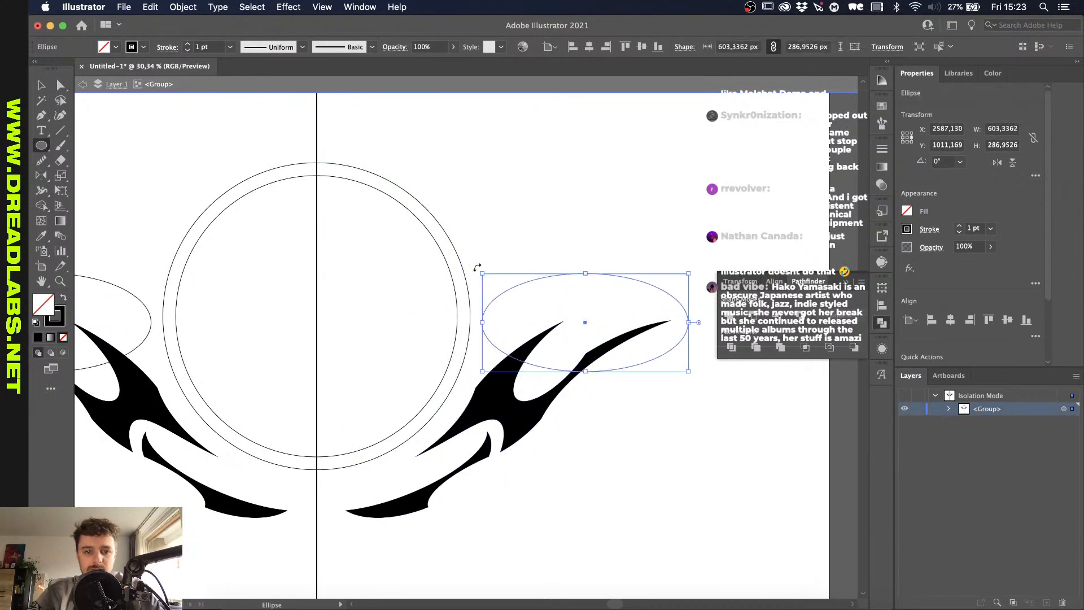
drag(477, 268, 471, 311)
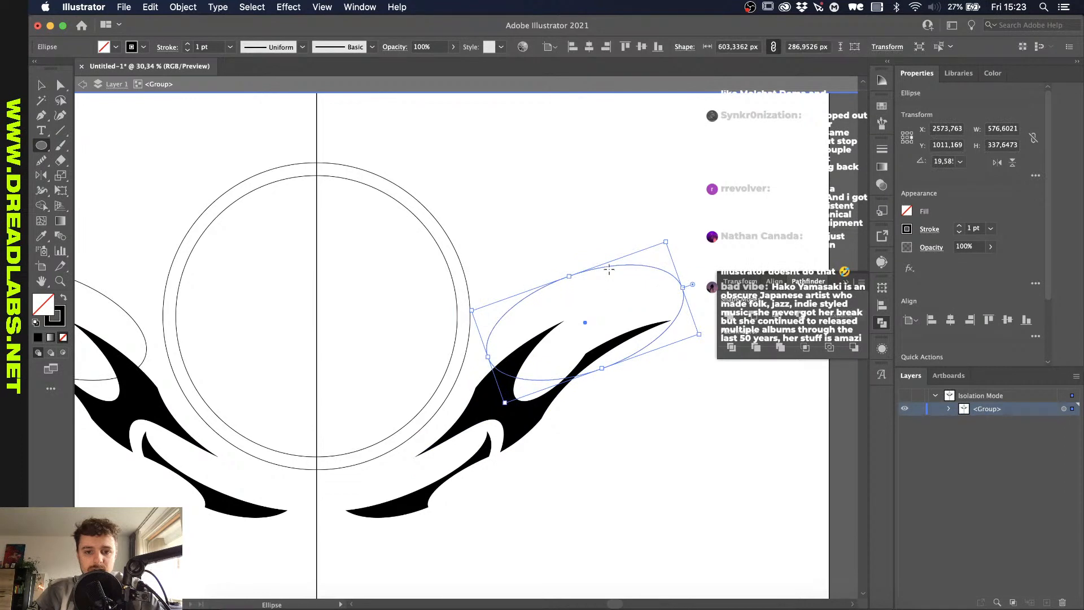
key(v)
drag(613, 267, 582, 311)
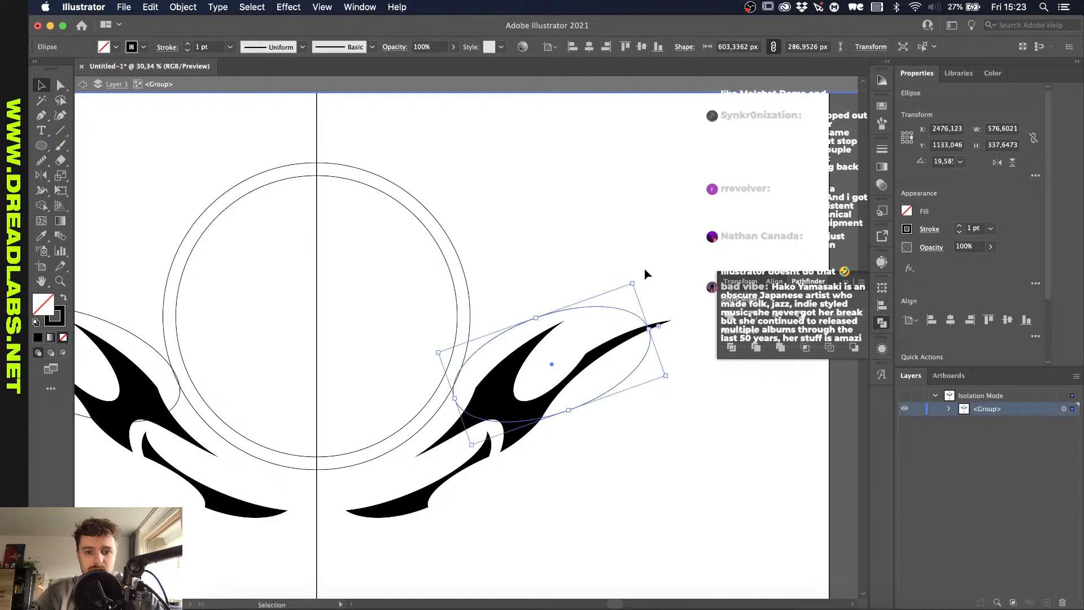
Step: Refine the ellipse to about 24° and 307 px high, and add an overlapping copy about 674 px long nearer the centre line
drag(633, 277, 625, 275)
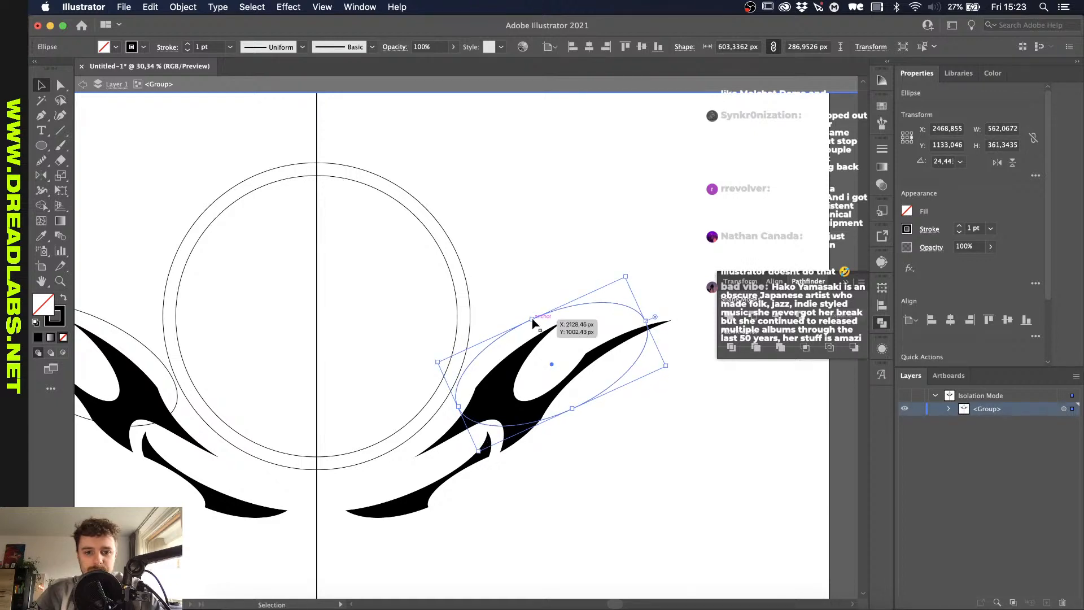
drag(533, 323, 528, 312)
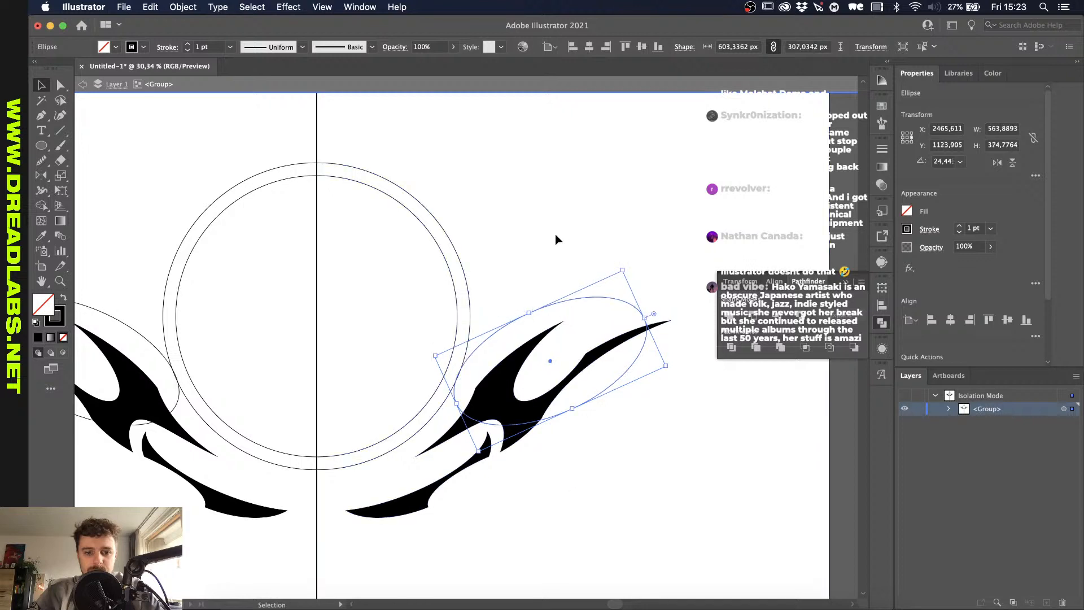
click(556, 239)
drag(607, 301, 613, 327)
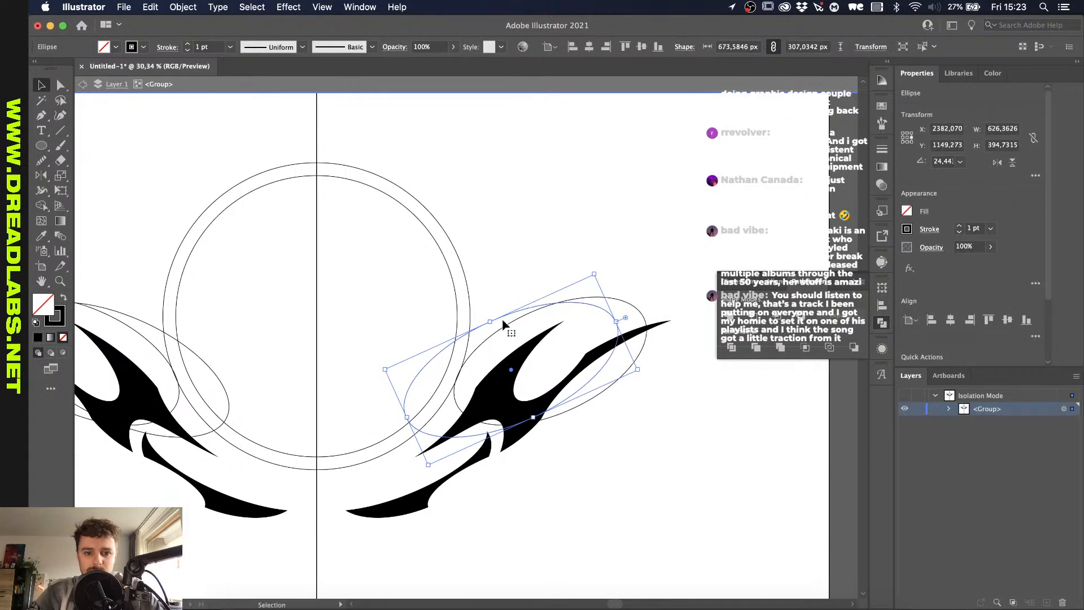
Step: Draw a small circle about 81 px wide just outside the outer half circle, touching the tilted ellipses
scroll(503, 322, up, 3)
key(l)
drag(505, 289, 472, 335)
scroll(472, 335, down, 1)
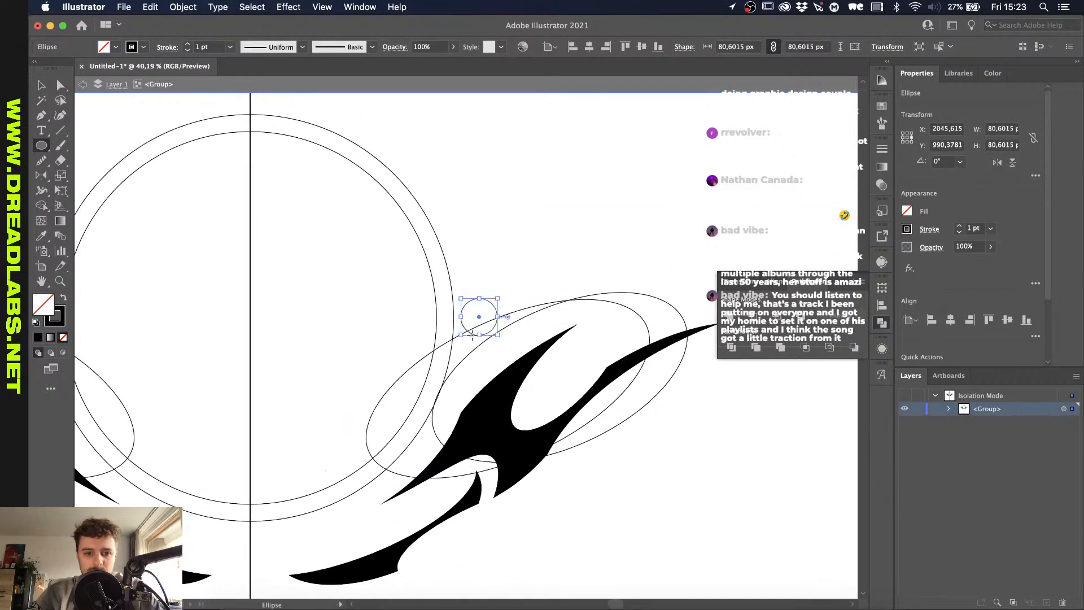
key(v)
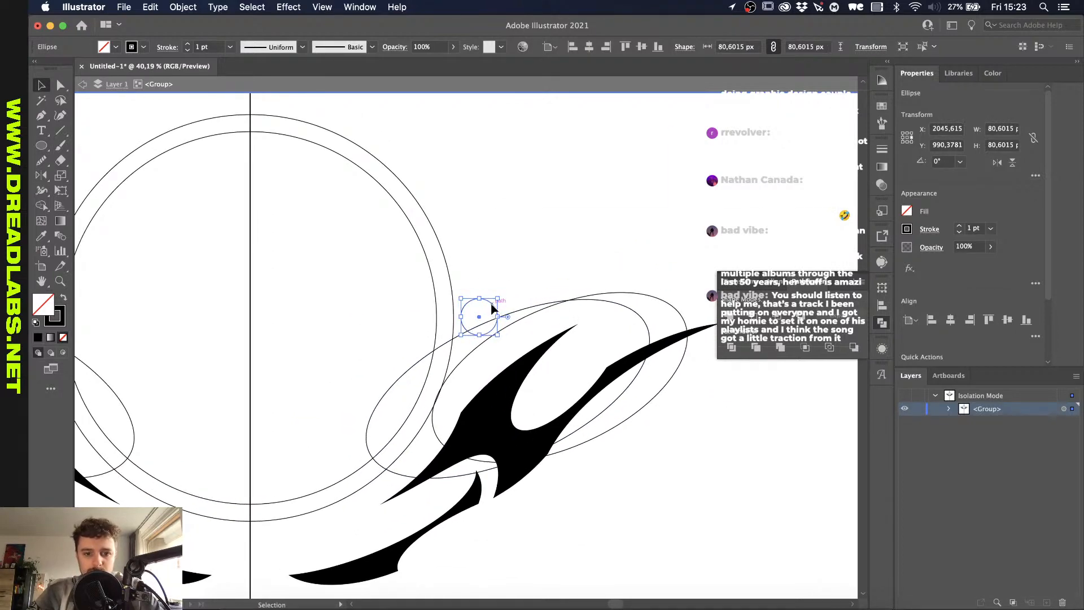
Step: Draw an upright ellipse about 212 × 341 px above the small circle and add a copy nearer the centre line, rotated to about 337°
drag(493, 308, 490, 162)
drag(463, 244, 403, 240)
drag(502, 156, 491, 198)
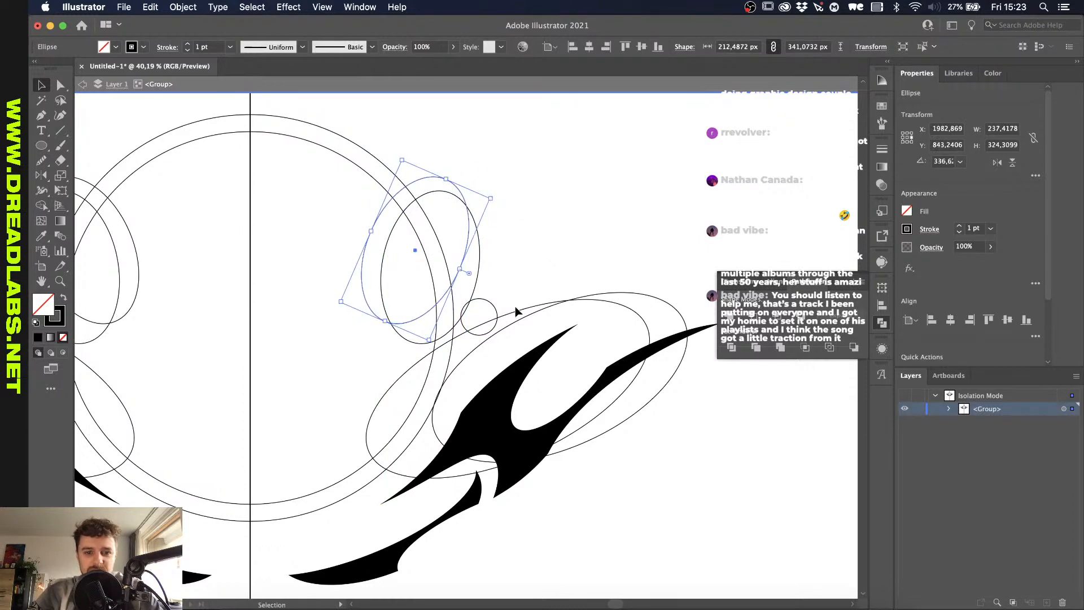
Step: Select the outer half circle, small circle and ellipses, cut the small circle out with Shape Builder, and remove the large inner area of the lower ellipses
scroll(510, 195, down, 3)
scroll(509, 192, up, 2)
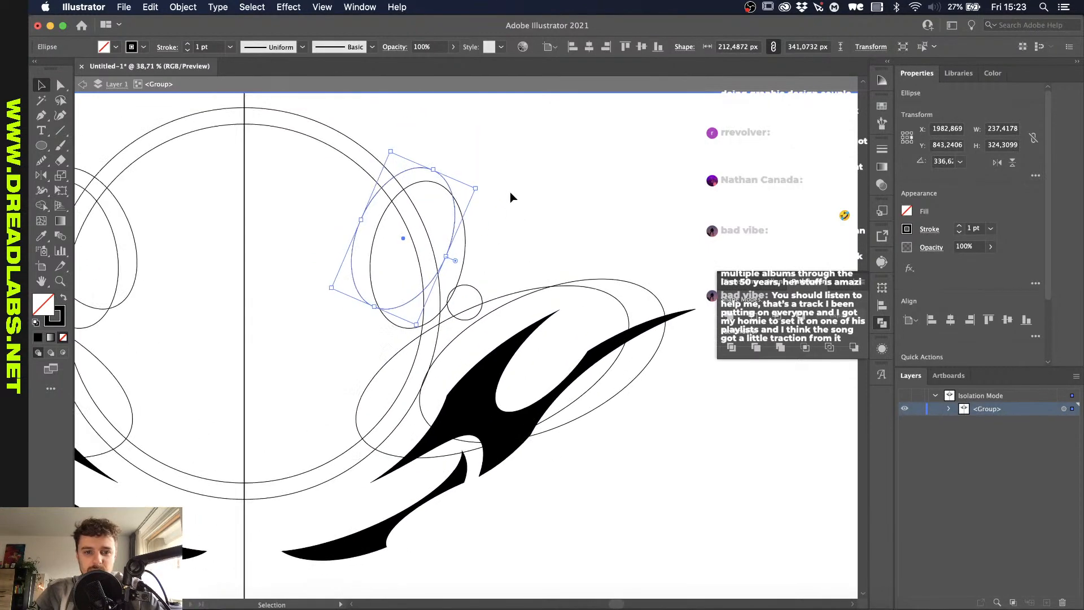
drag(526, 167, 435, 321)
scroll(466, 273, up, 2)
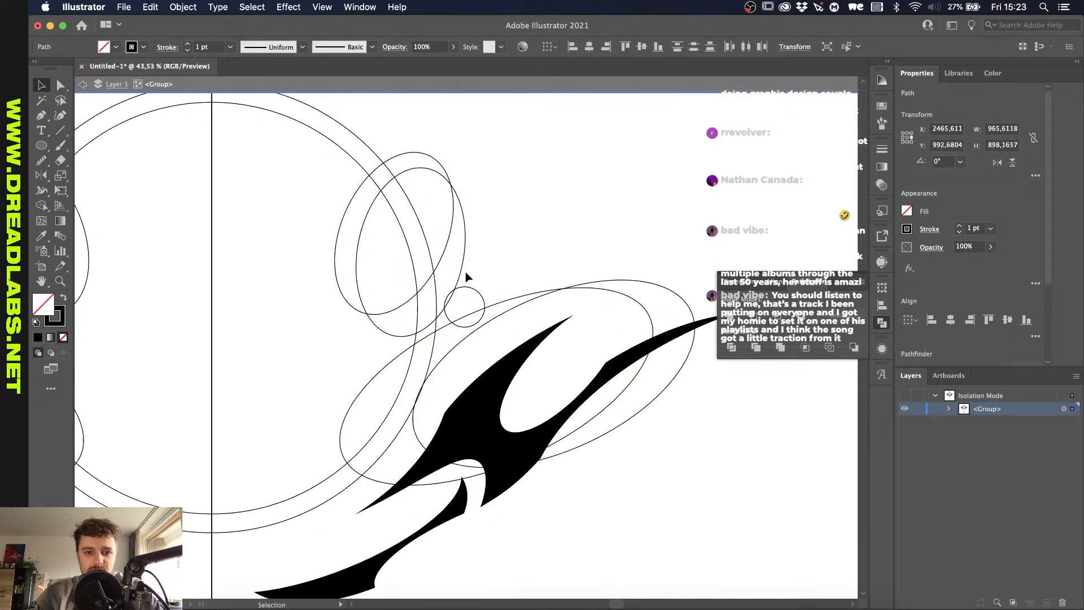
key(shift+m)
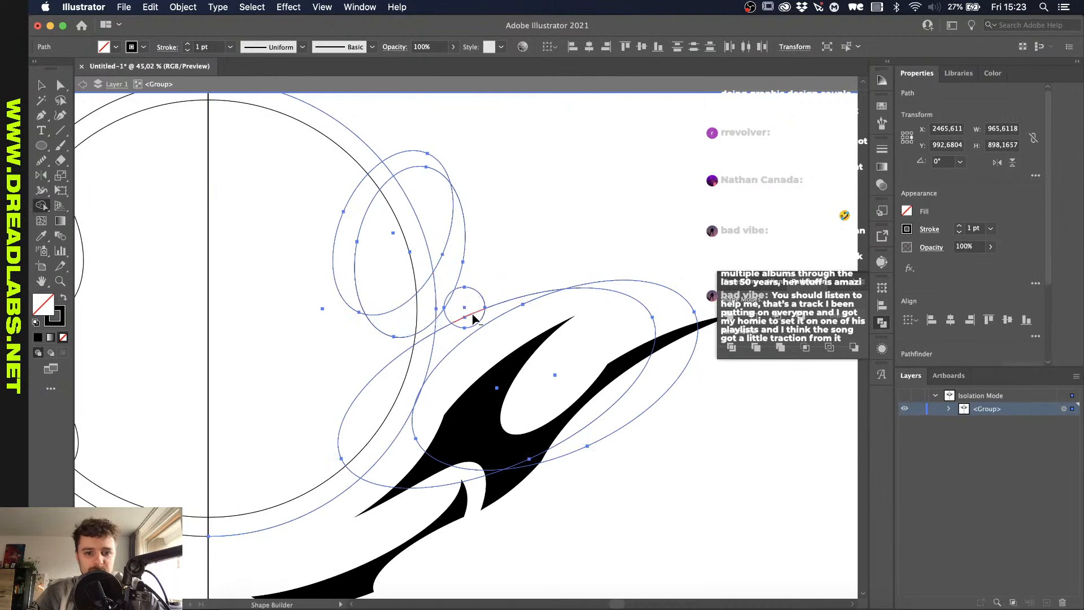
click(451, 306)
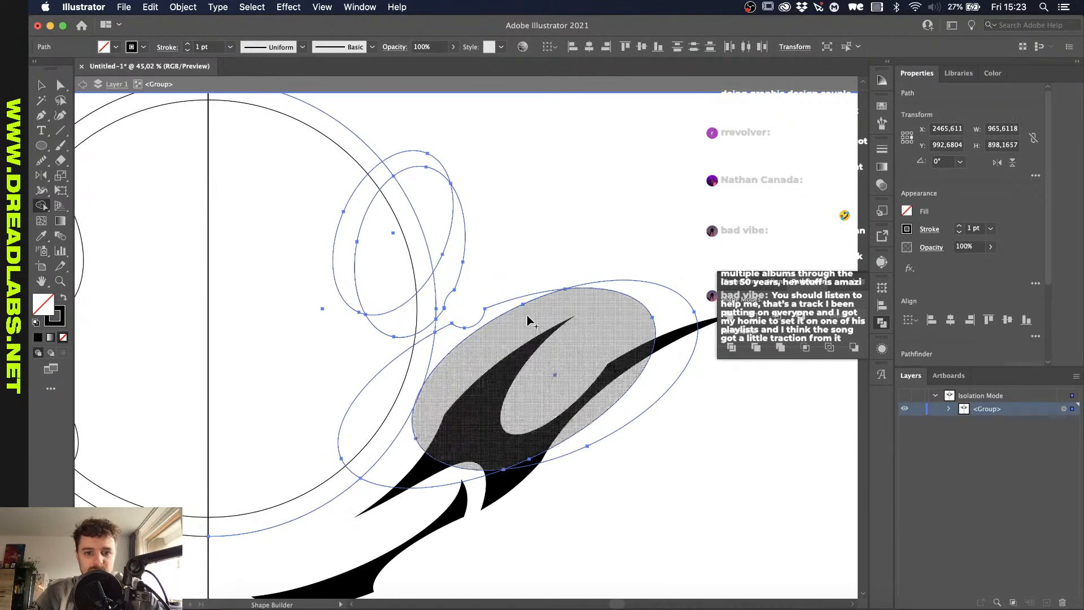
alt+click(525, 325)
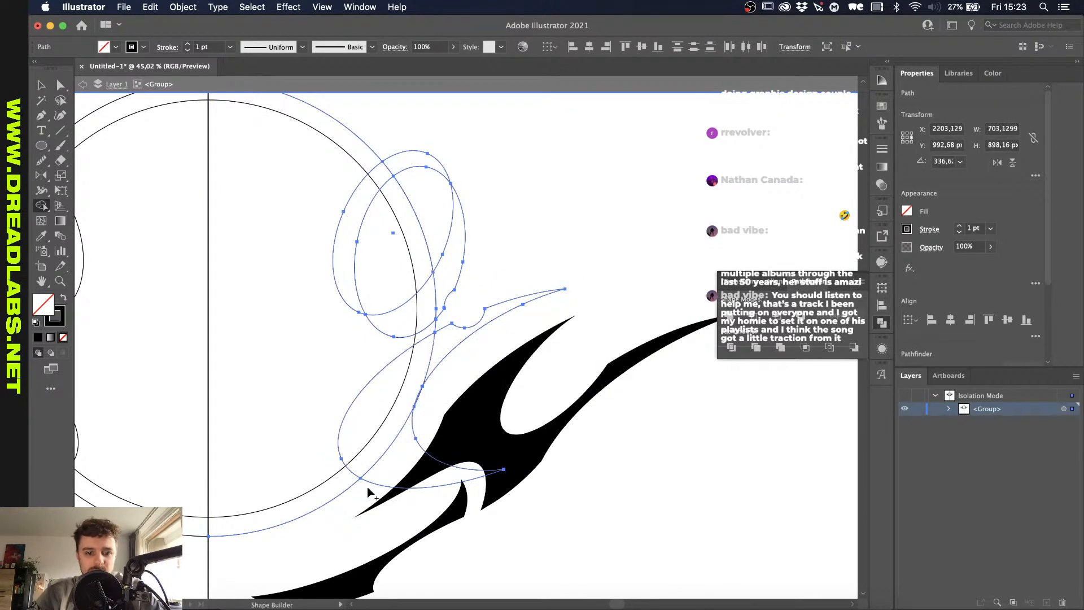
Step: Remove the upper ellipses' overlapping and inner areas with Shape Builder, leaving a curved spike outside the circle
scroll(395, 430, up, 4)
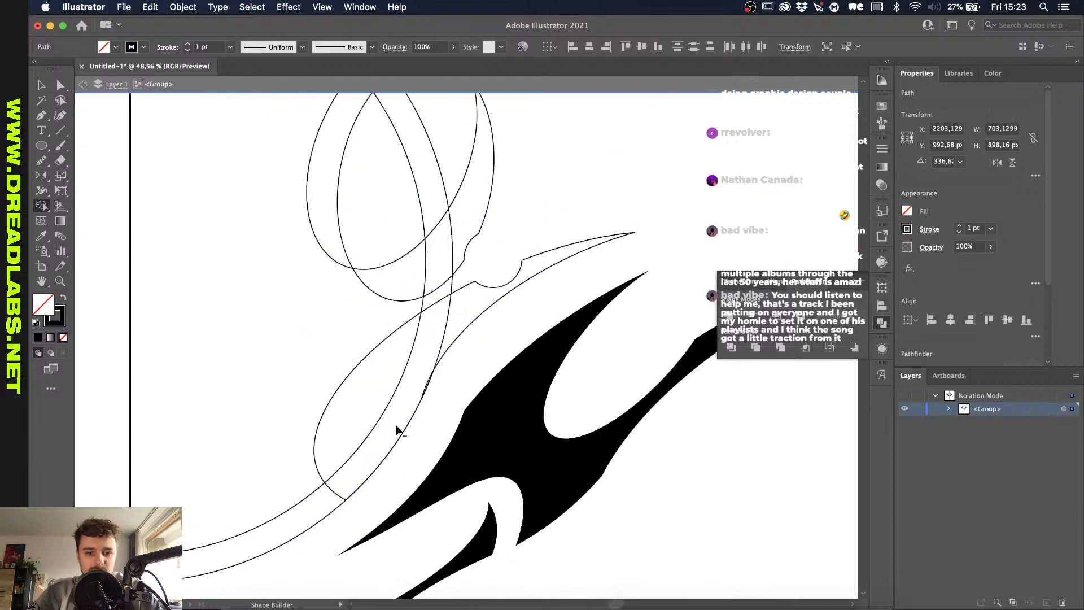
scroll(395, 396, down, 3)
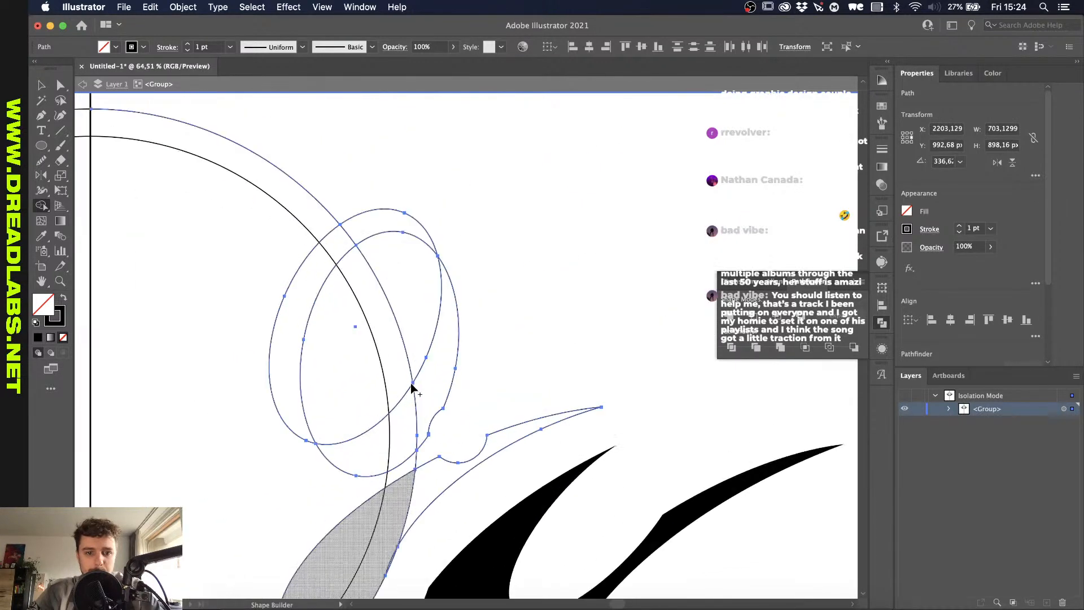
alt+click(398, 231)
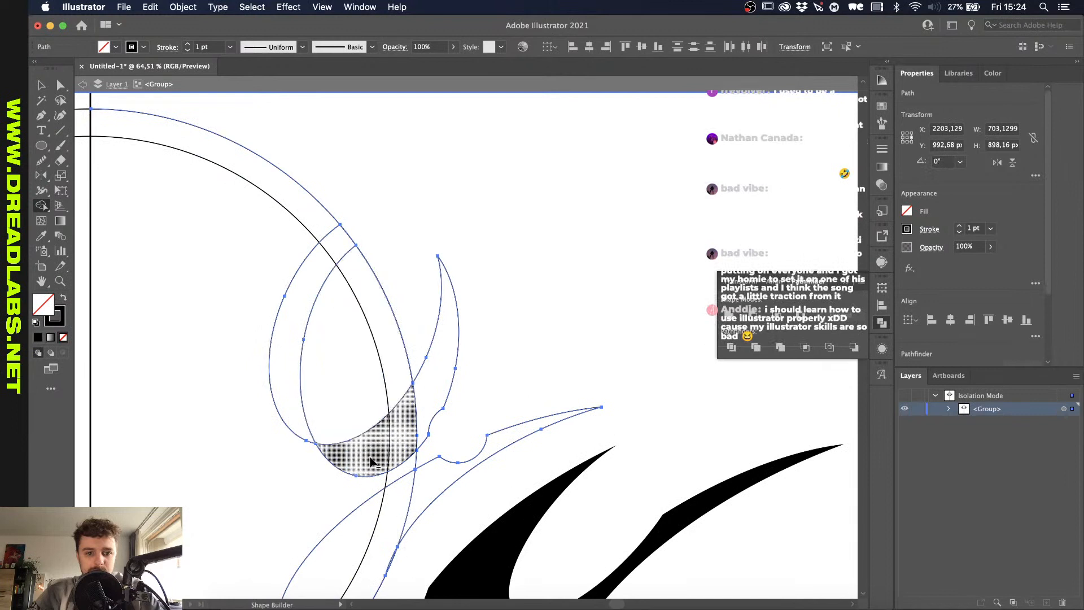
alt+click(252, 355)
Step: Remove the lower ellipse's area inside the circle and merge the lower spike with the narrow sliver at its base
scroll(283, 351, down, 5)
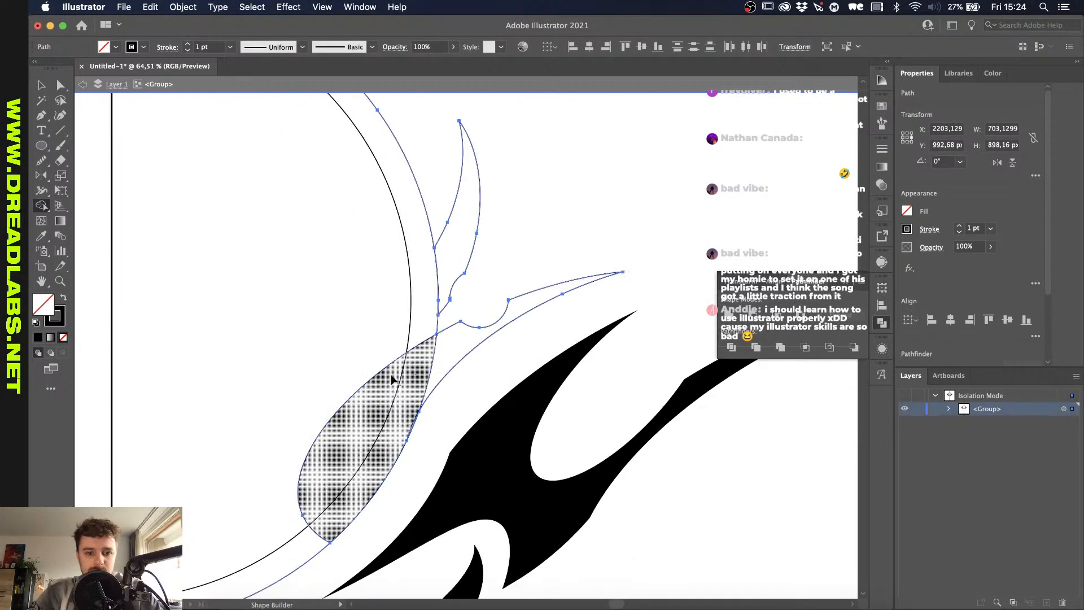
scroll(379, 417, up, 4)
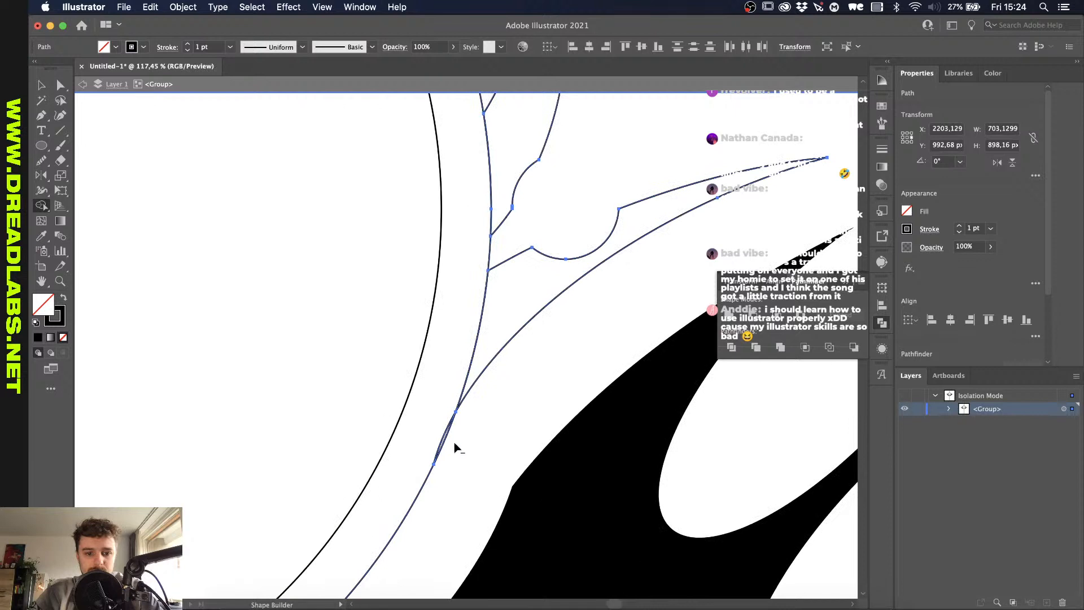
key(super+j)
mouse_move(511, 305)
mouse_down()
mouse_move(453, 380)
mouse_move(449, 443)
mouse_up()
scroll(451, 446, down, 4)
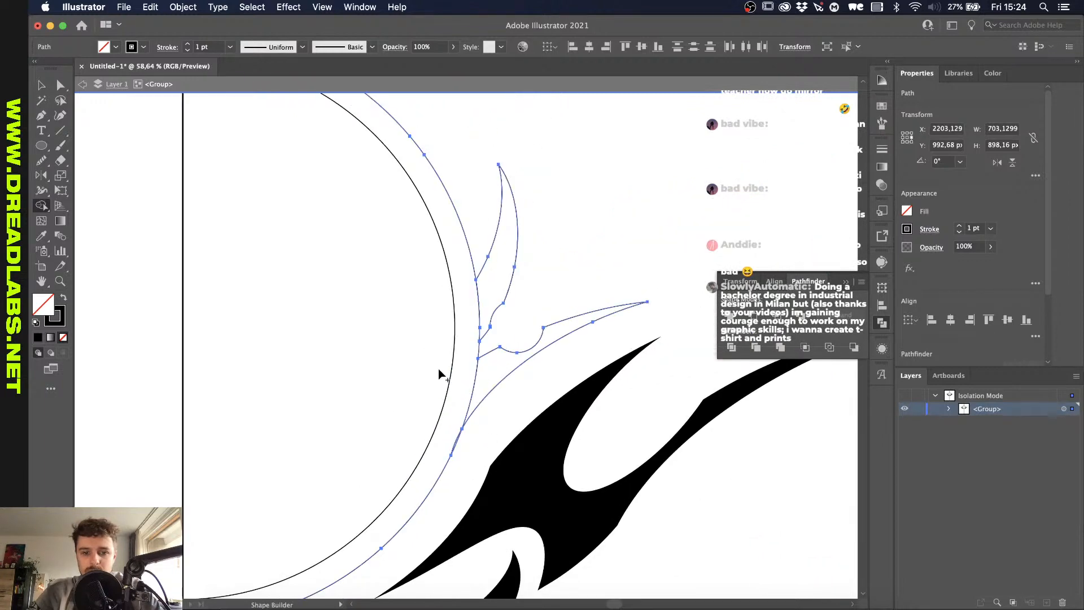
Step: Try deleting the outer half-circle path from the expanded group's path list, and undo the deletion
key(v)
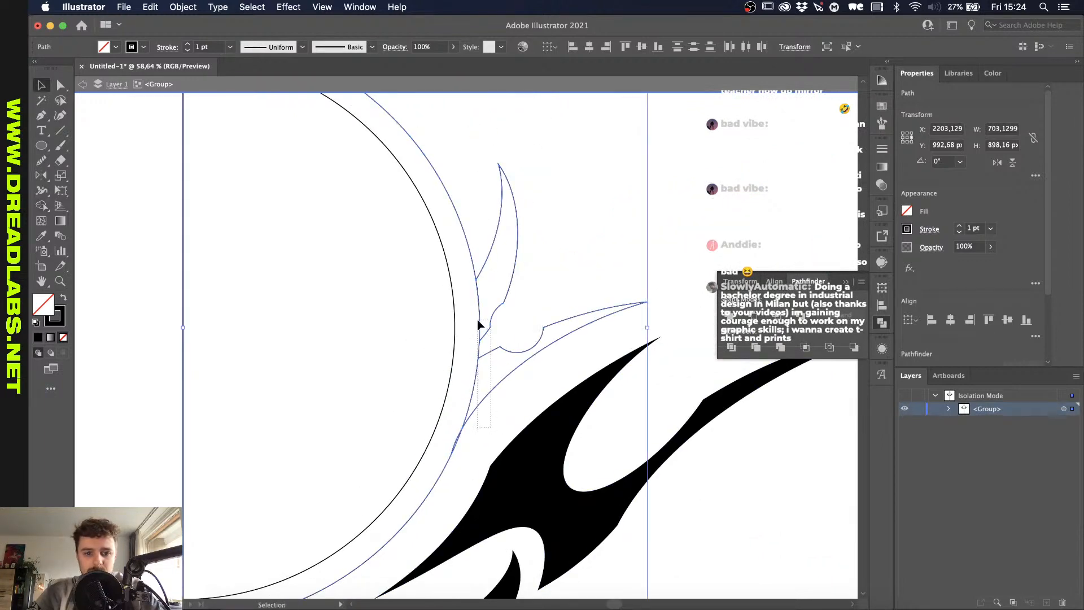
scroll(477, 320, up, 2)
scroll(476, 319, down, 2)
click(477, 438)
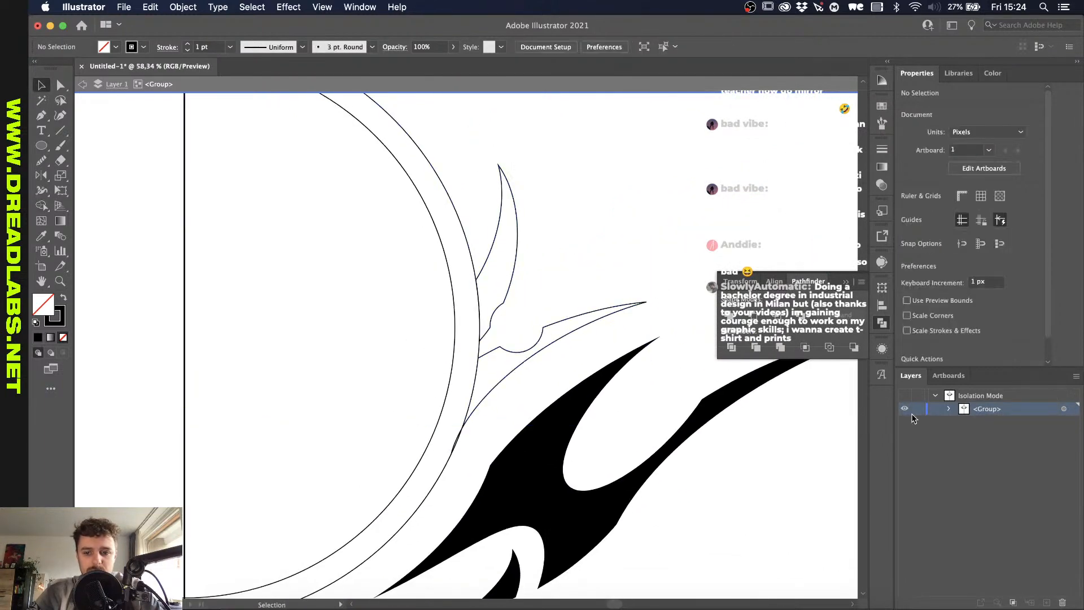
click(949, 409)
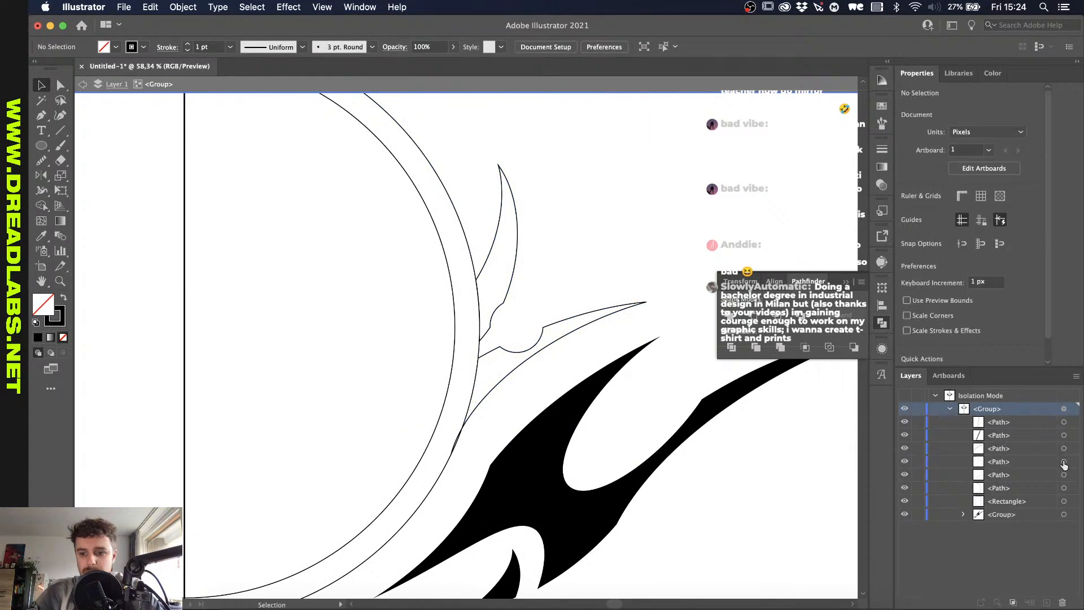
click(1064, 462)
key(Delete)
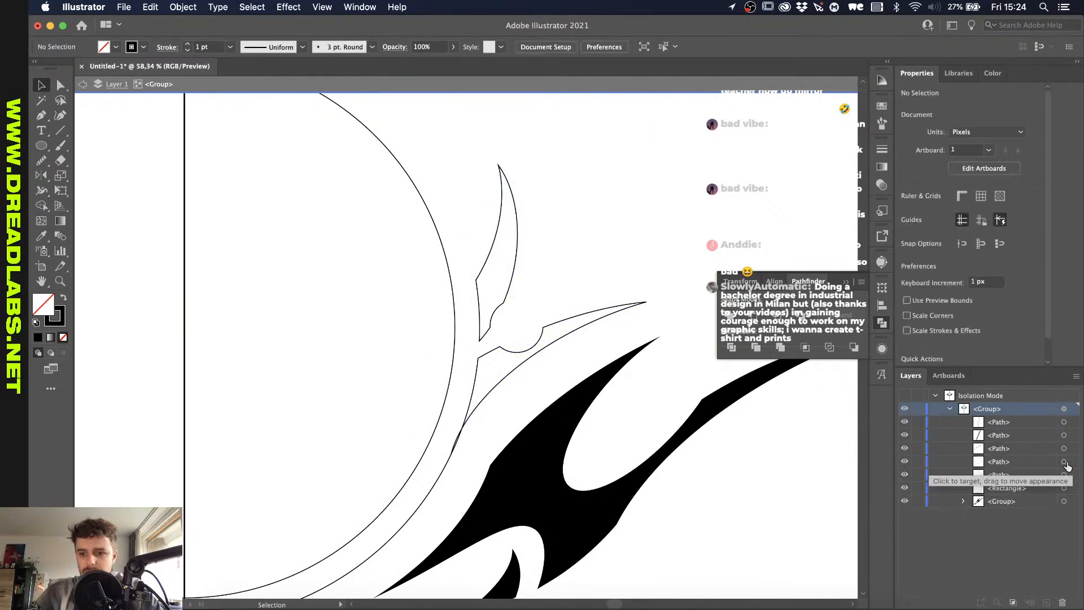
key(cmd+z)
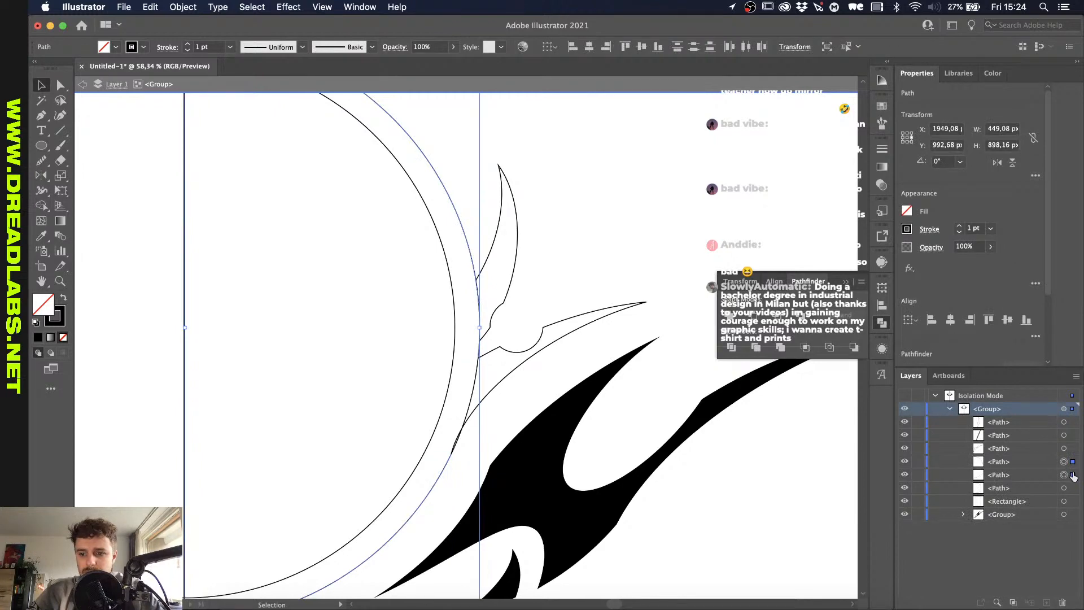
Step: Try joining the two outer half-circle paths and merging them with the spikes using Shape Builder
key(cmd+j)
scroll(496, 375, up, 3)
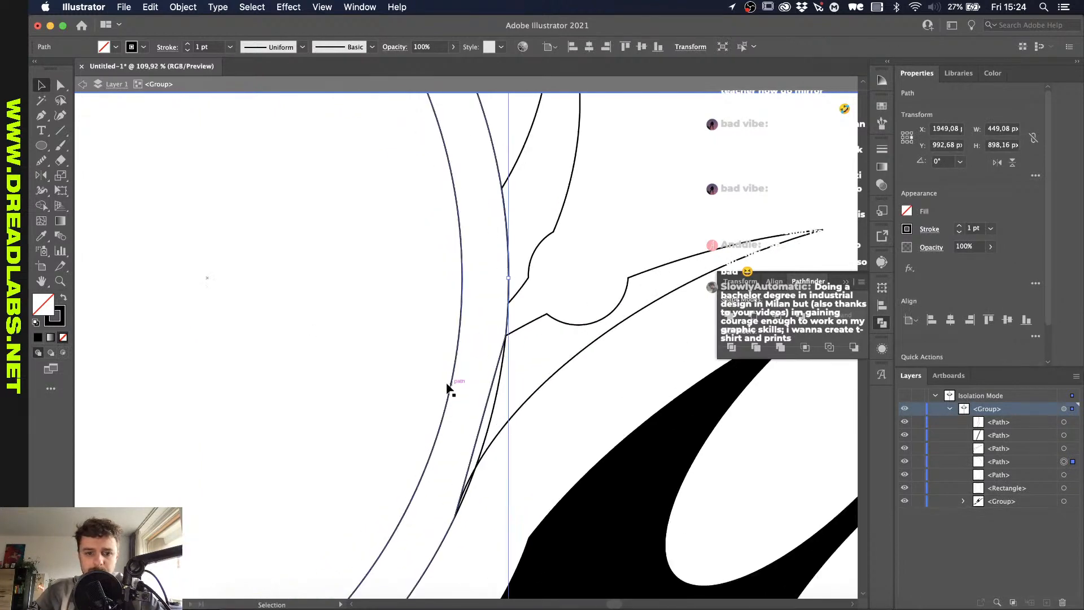
scroll(523, 402, down, 3)
shift+click(514, 328)
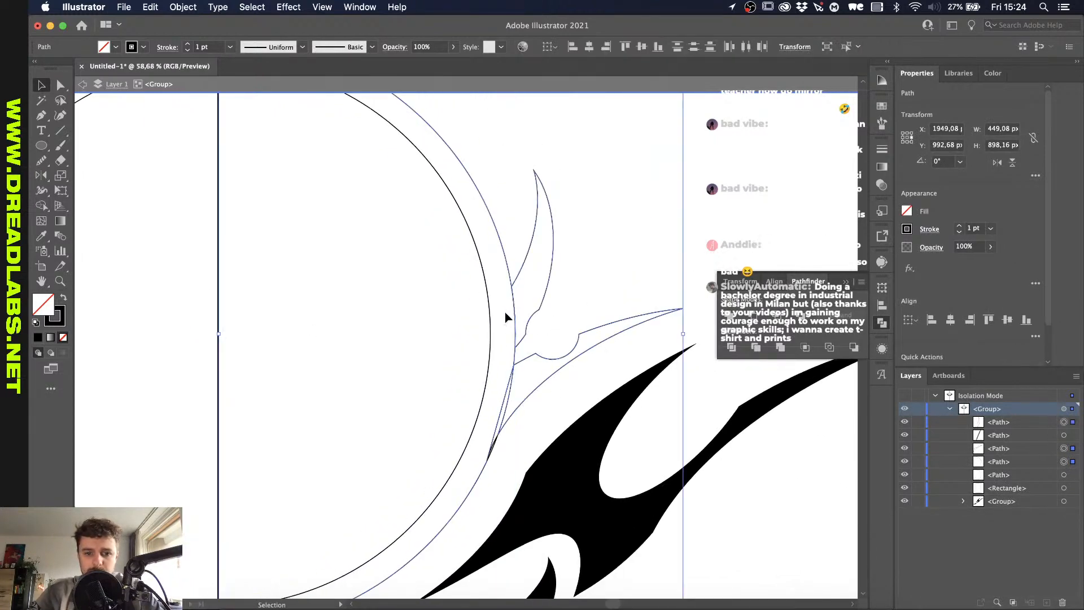
scroll(508, 314, up, 2)
click(41, 207)
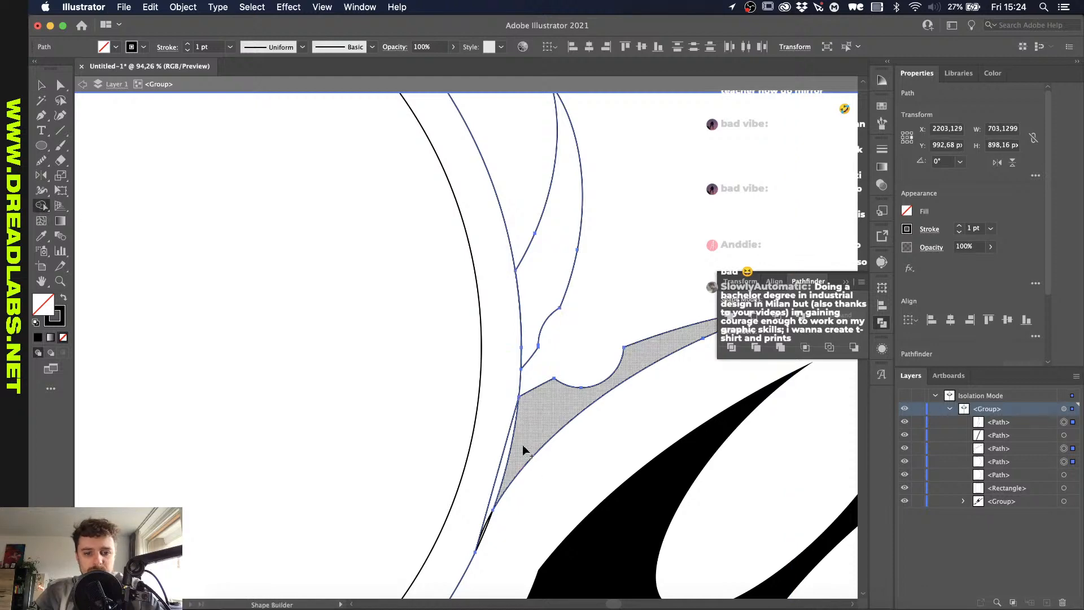
click(514, 371)
scroll(515, 460, up, 2)
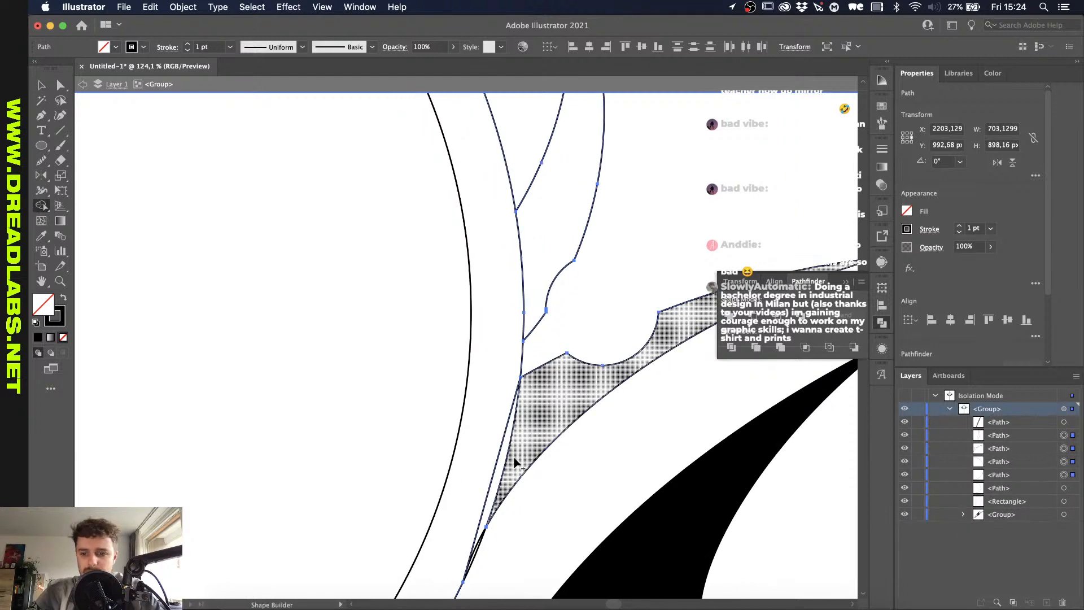
scroll(537, 442, down, 5)
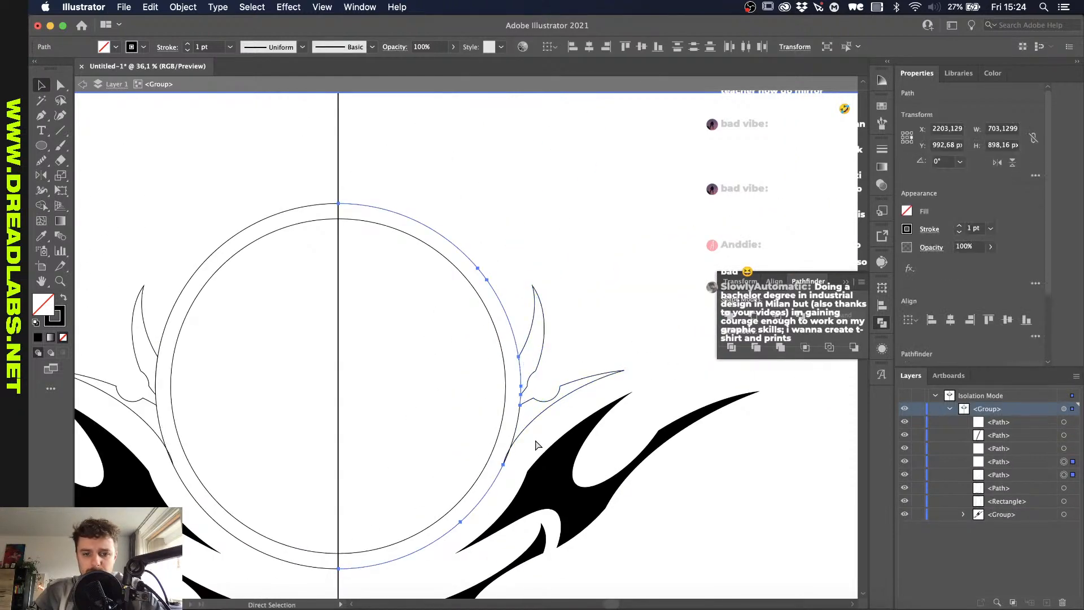
Step: Select the outer half circle and spike paths and unite them into one shape with Pathfinder
key(v)
scroll(535, 445, up, 3)
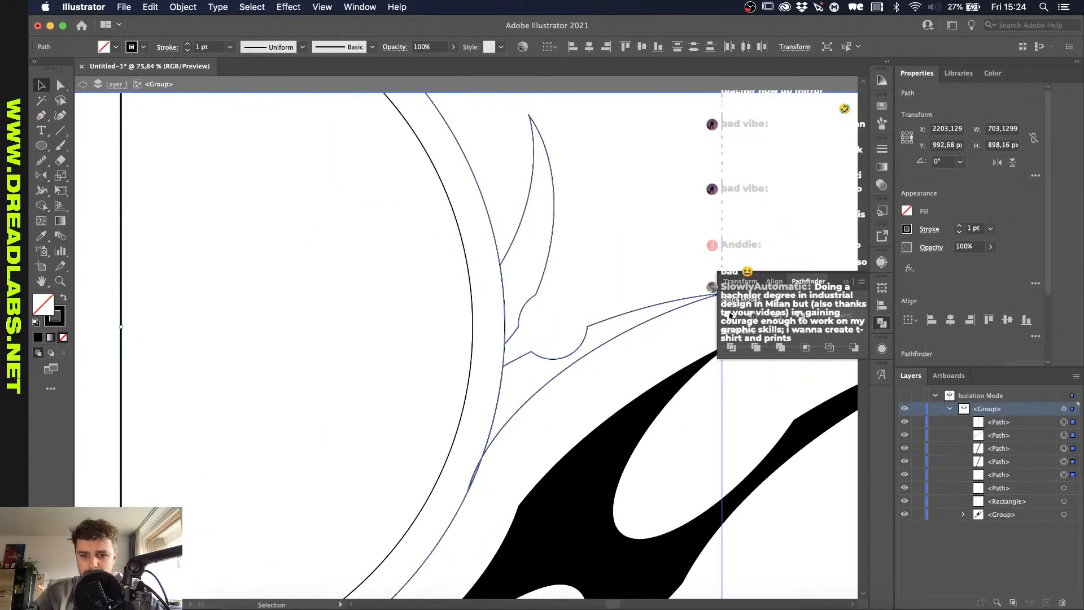
click(730, 315)
Step: Delete the leftover line segments along the ring's edge at the base of the united spikes
key(a)
scroll(491, 282, up, 2)
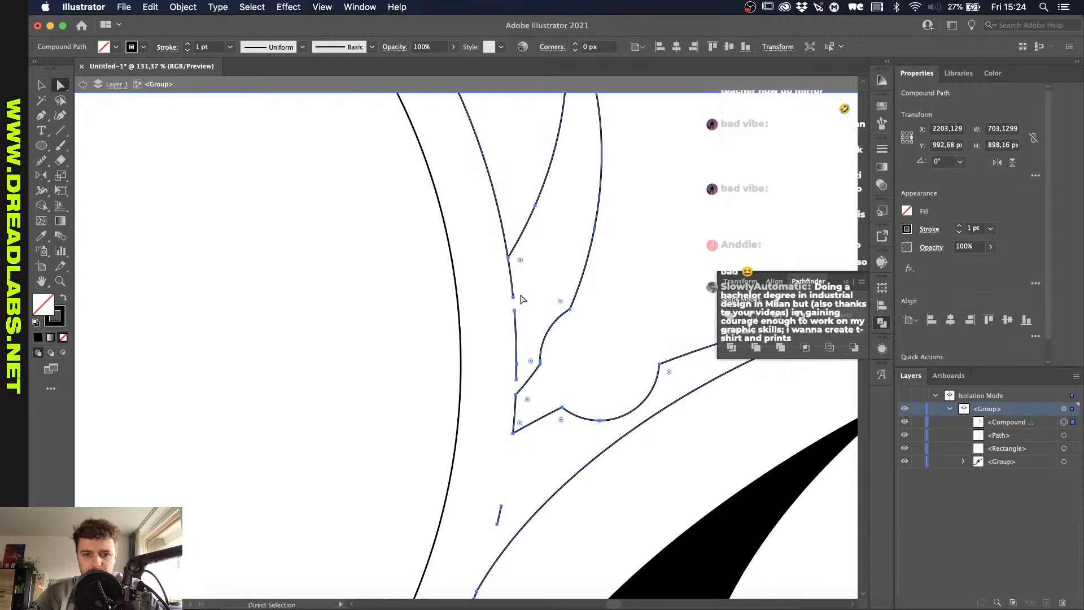
click(513, 296)
key(Delete)
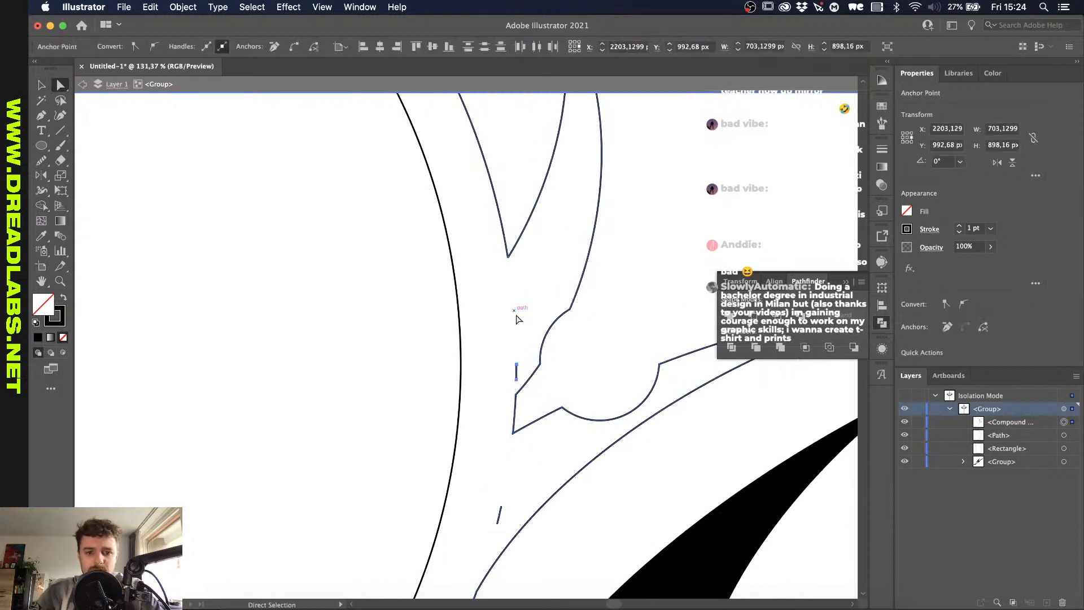
key(Delete)
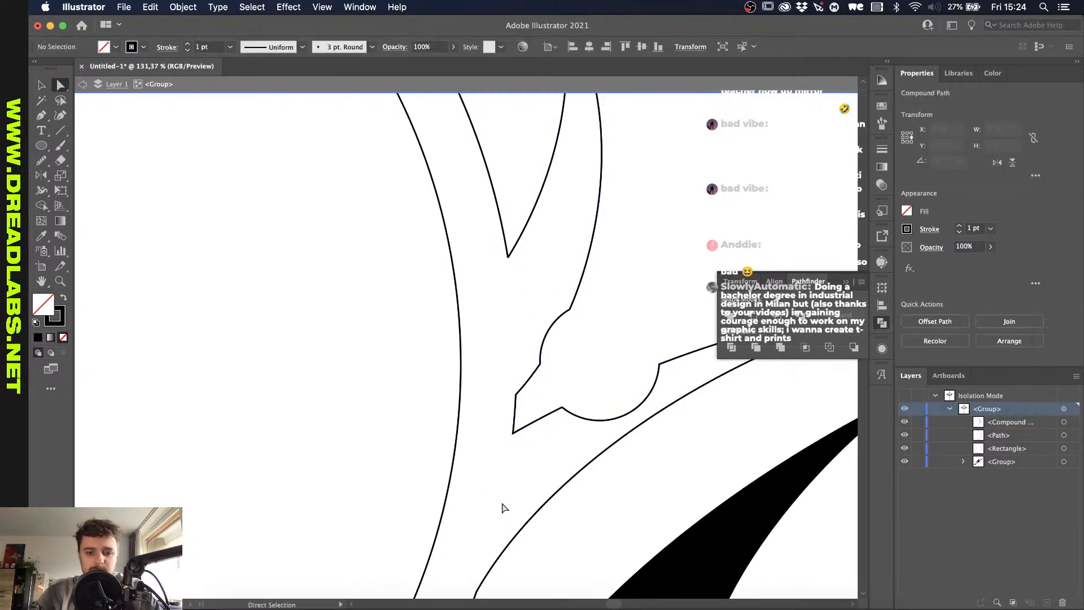
Step: Try rounding the two inner corners of the notch between the spikes to about 14 px and 11 px, and undo the rounding
scroll(503, 509, down, 4)
scroll(508, 499, up, 3)
scroll(609, 363, up, 3)
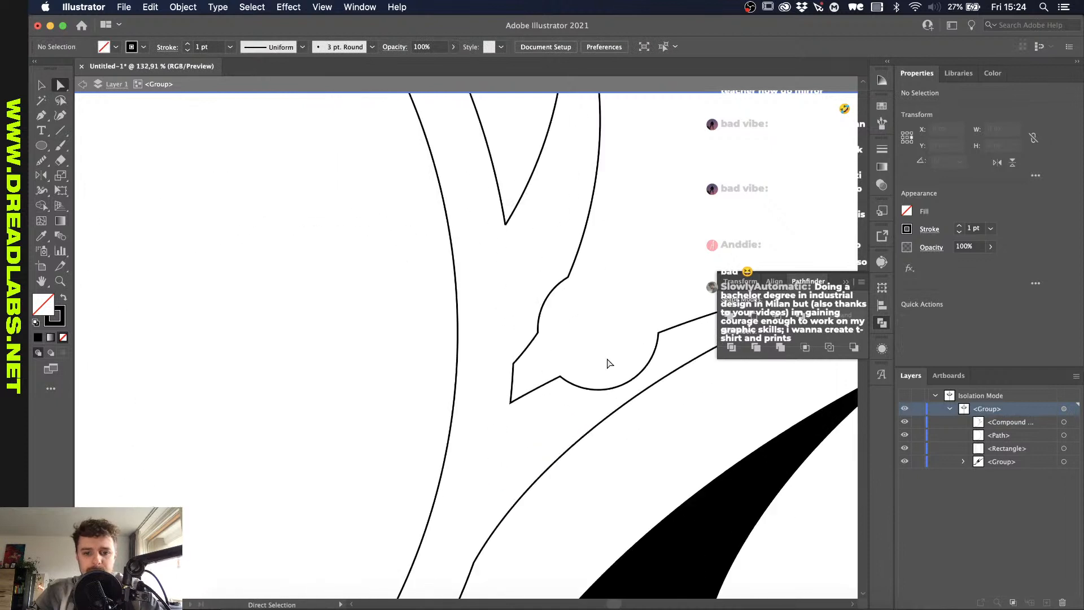
click(512, 362)
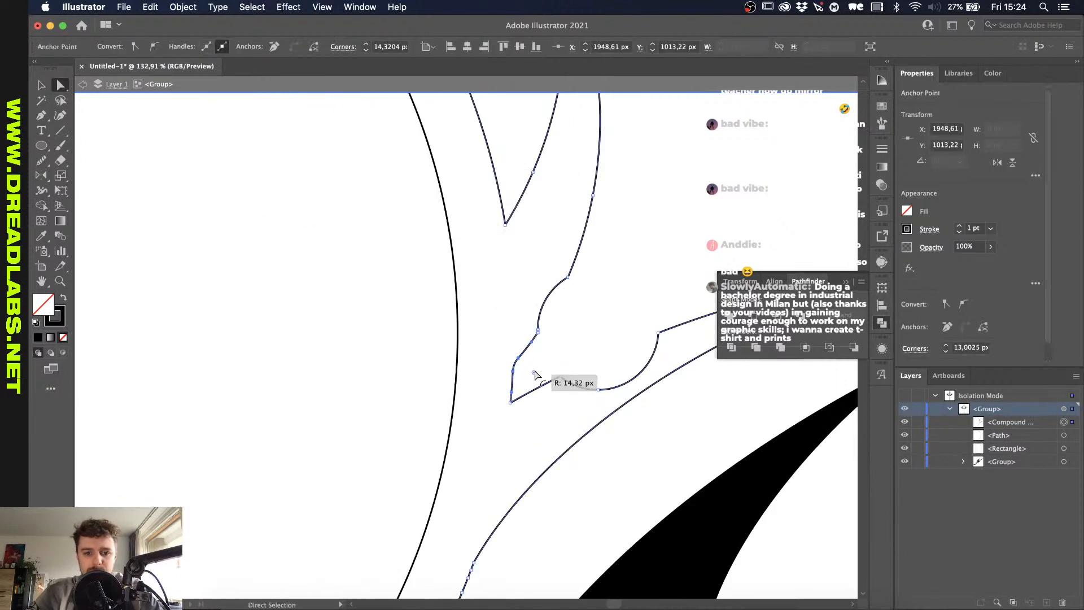
click(512, 401)
drag(513, 398, 537, 358)
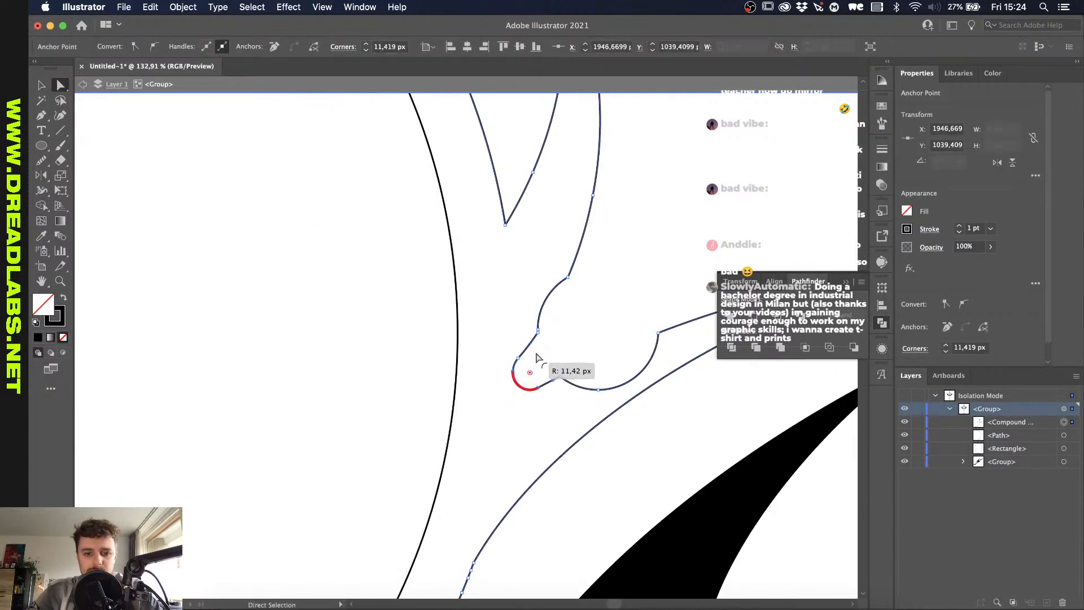
scroll(600, 249, down, 5)
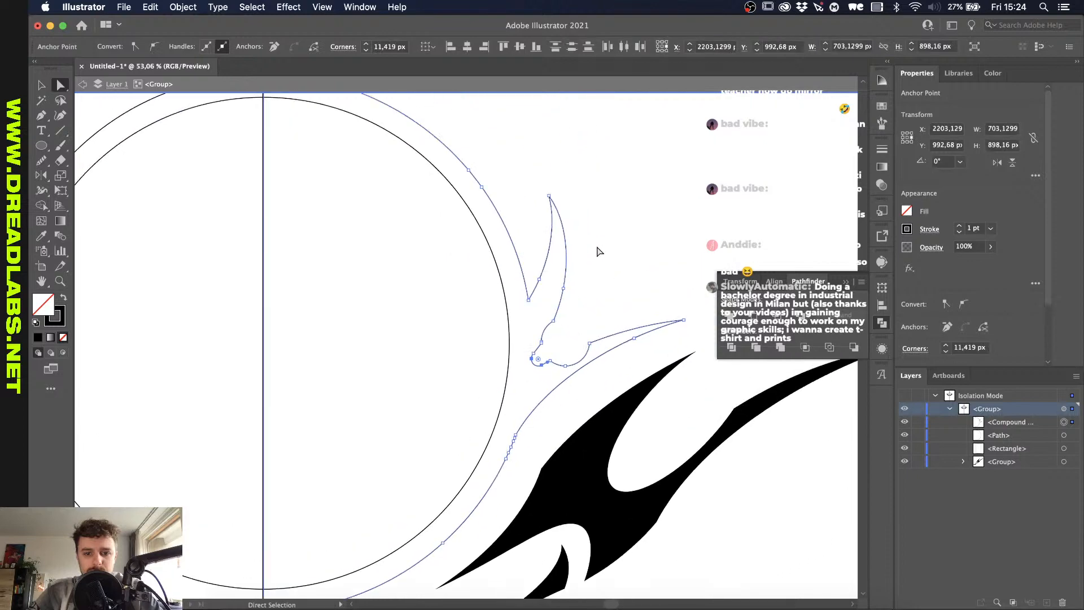
scroll(600, 251, up, 3)
scroll(599, 252, up, 4)
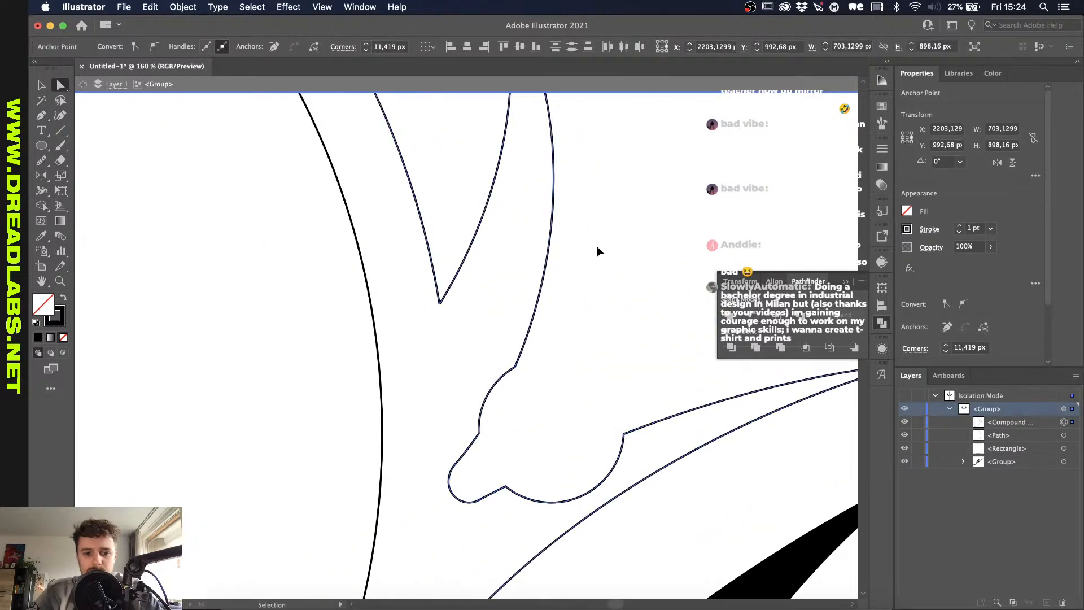
key(cmd+z)
scroll(399, 261, down, 2)
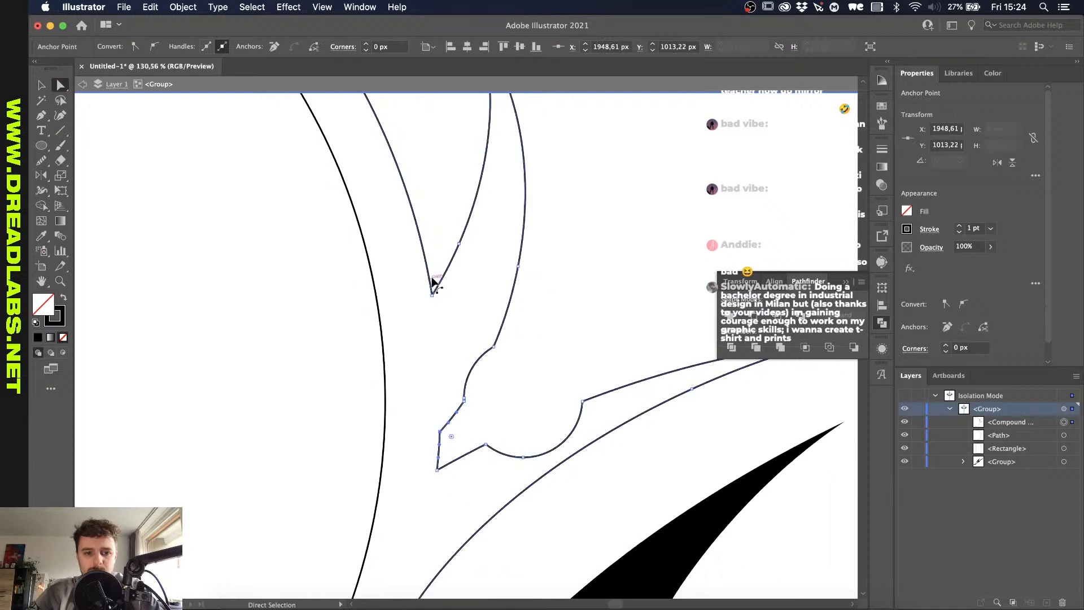
Step: Round the sharp inner corner of the notch between the outer ring and the upper spike
click(433, 294)
mouse_move(434, 296)
mouse_down()
mouse_move(417, 273)
mouse_move(425, 290)
mouse_up()
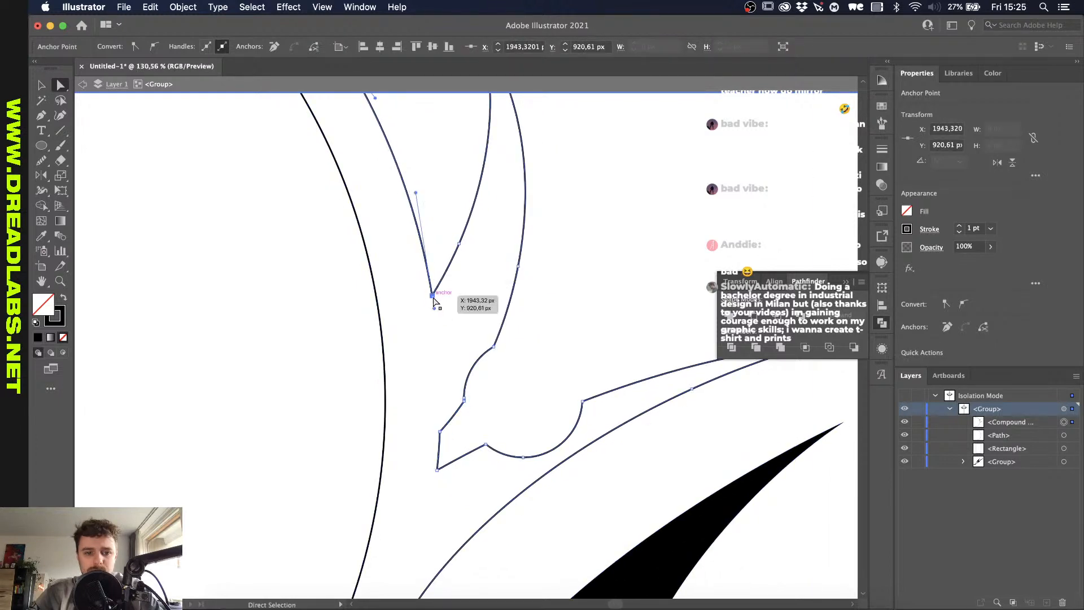
click(556, 322)
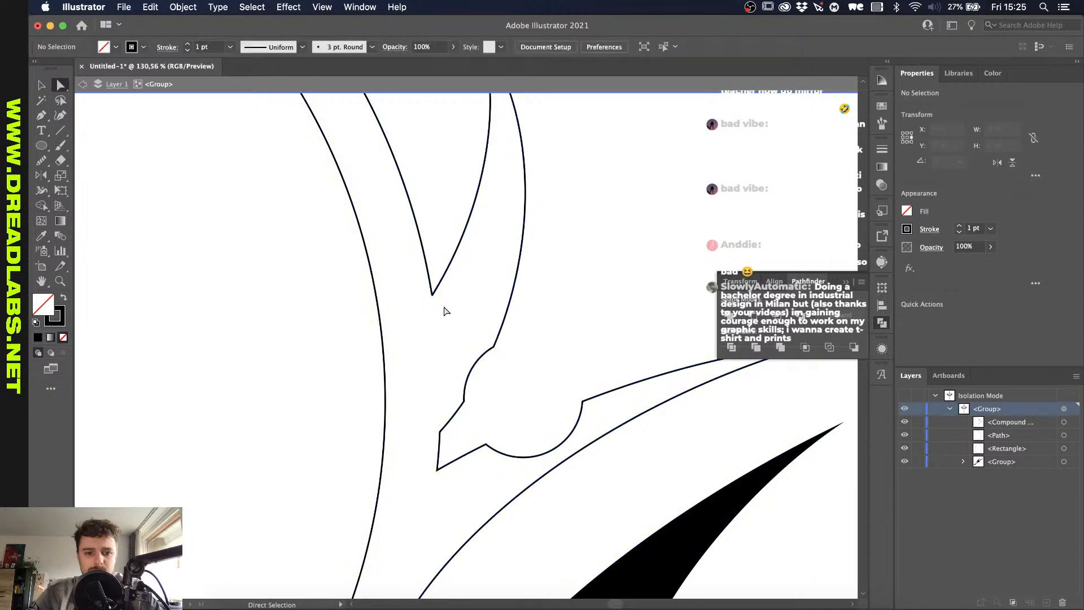
drag(416, 282, 416, 282)
drag(431, 290, 450, 223)
click(496, 237)
scroll(542, 267, down, 4)
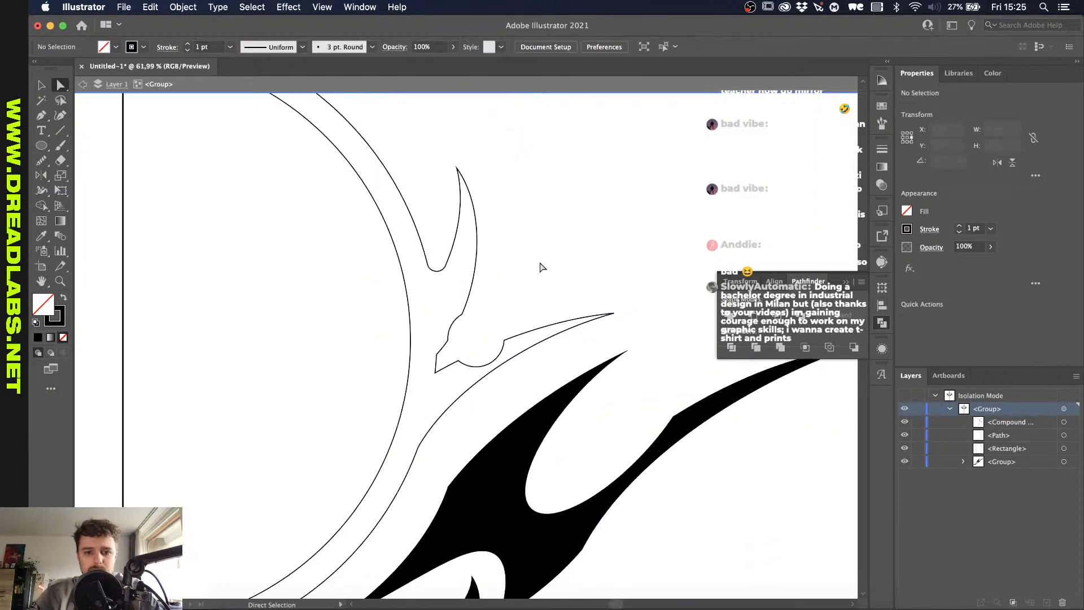
Step: Try to join the anchor points at the kink in the outline below the lower spike
click(406, 448)
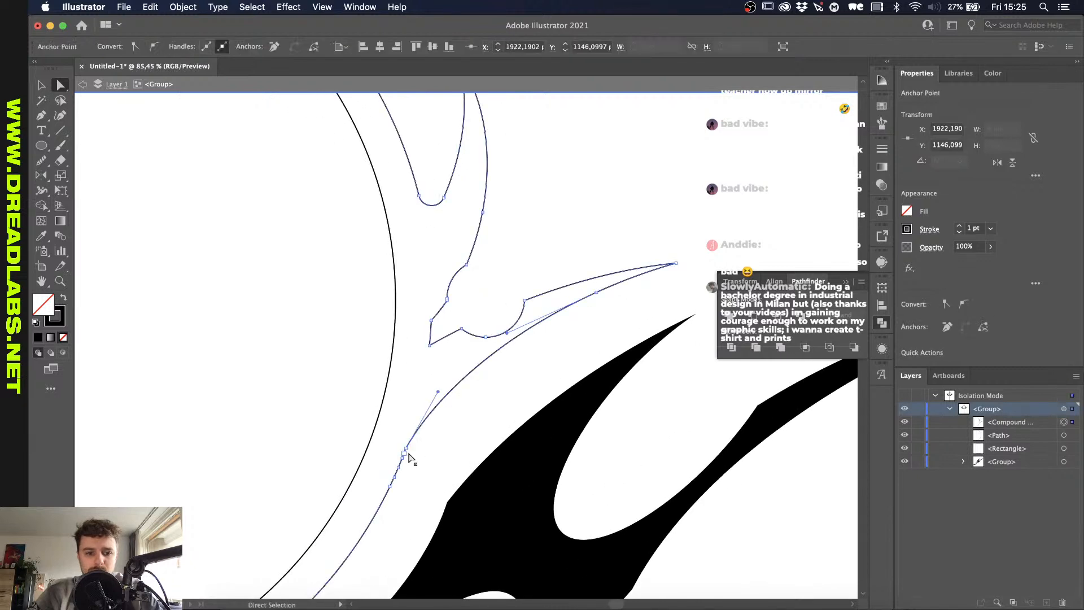
scroll(412, 450, up, 4)
key(super+j)
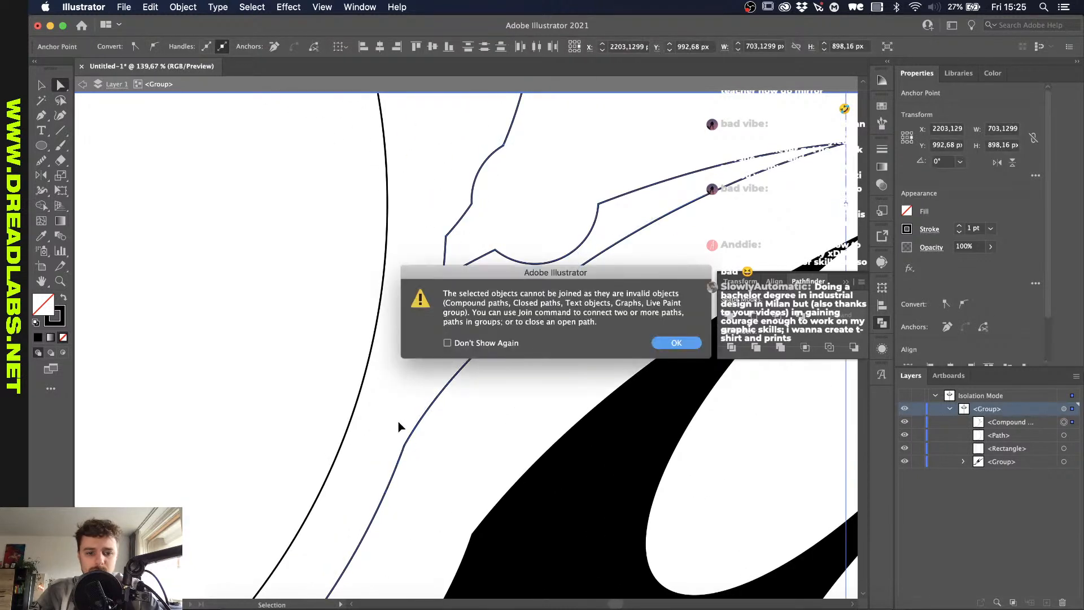
click(692, 344)
scroll(410, 459, up, 4)
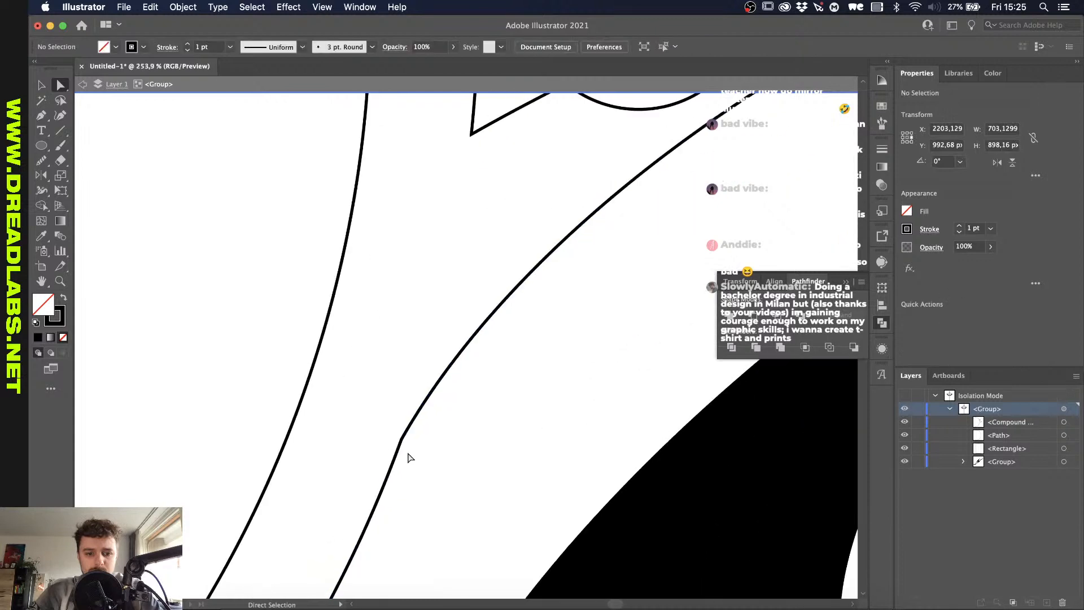
mouse_move(400, 443)
mouse_down()
mouse_move(452, 444)
mouse_move(403, 441)
mouse_up()
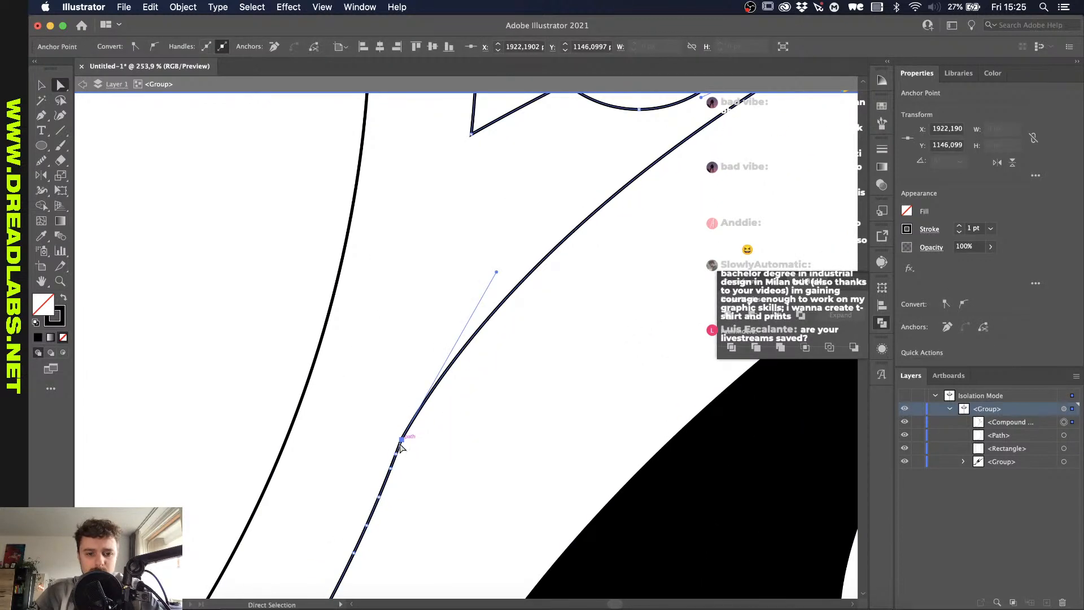
click(429, 447)
scroll(432, 440, down, 7)
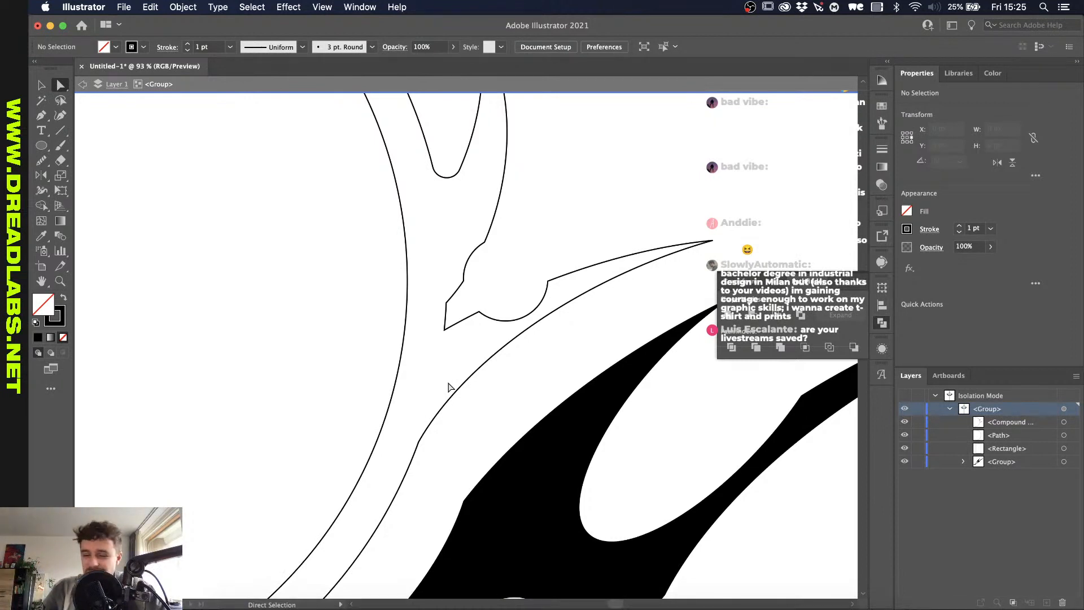
Step: Switch to Photoshop, show the Brush tool's symmetry options, and return to Illustrator
click(373, 606)
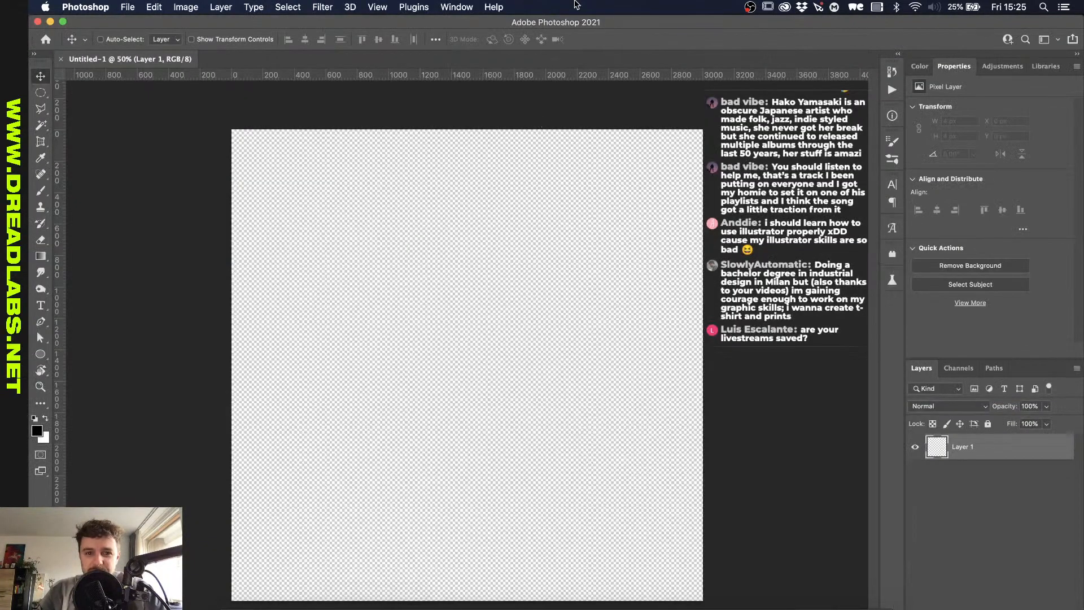
key(b)
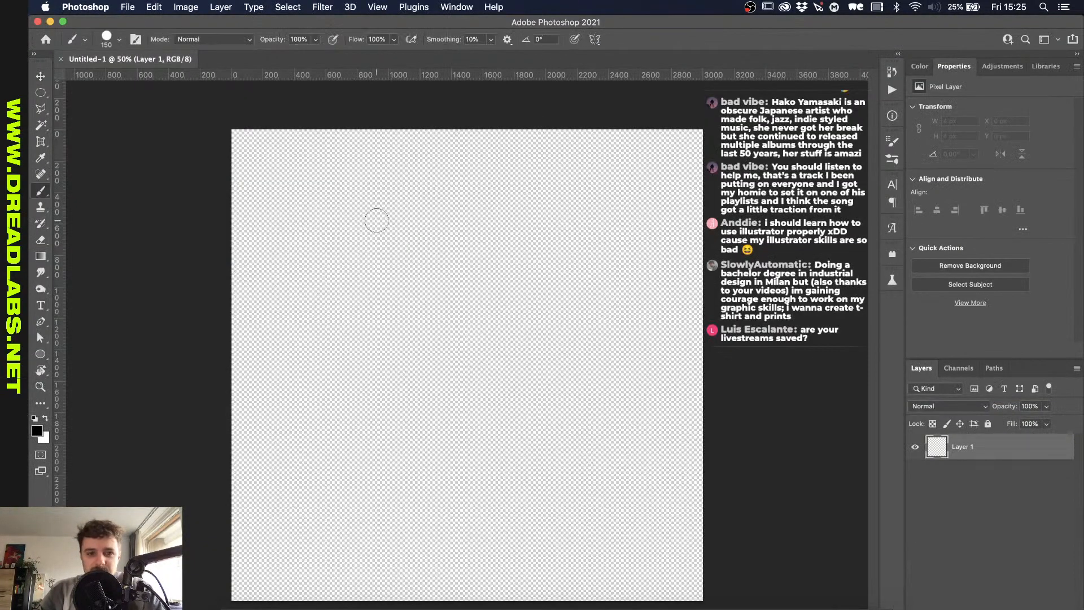
click(595, 40)
key(Escape)
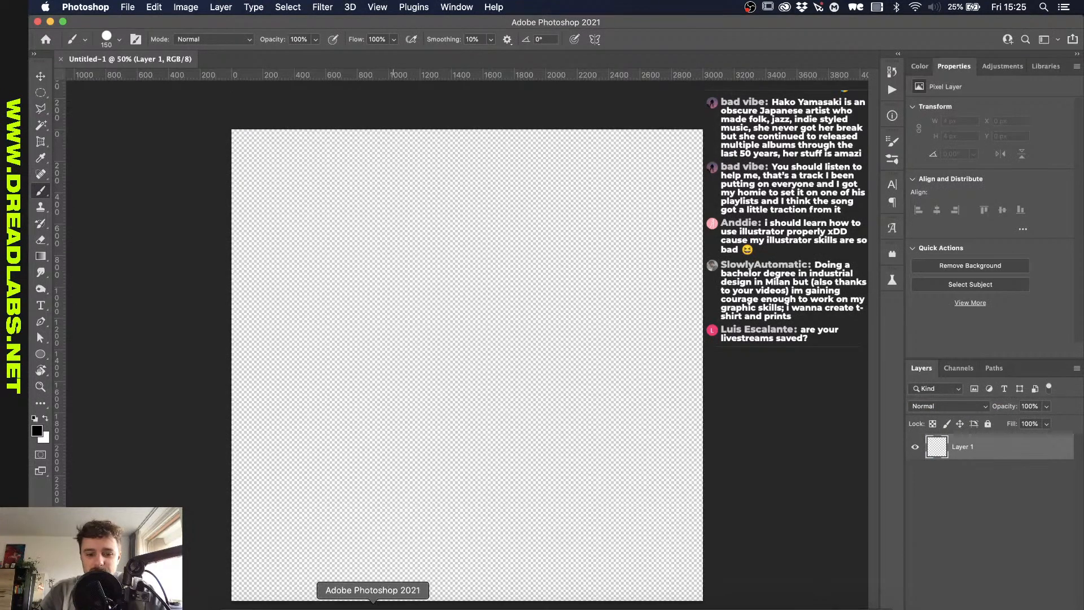
click(416, 604)
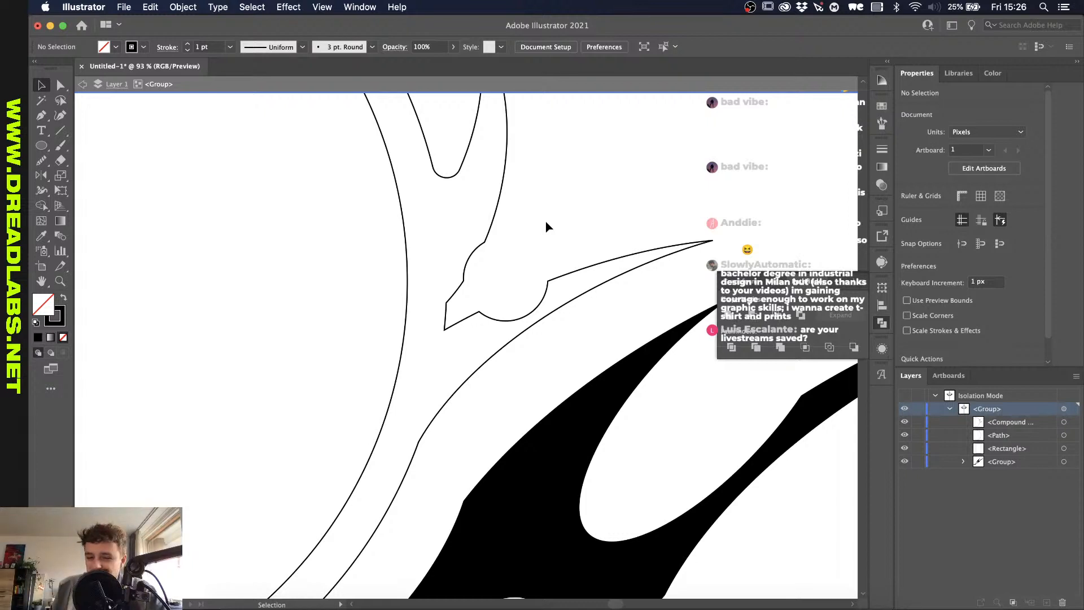
Step: Draw an ellipse over the recess between the two spikes, sized about 132 by 99 px and rotated about 40°
key(l)
drag(559, 218, 432, 322)
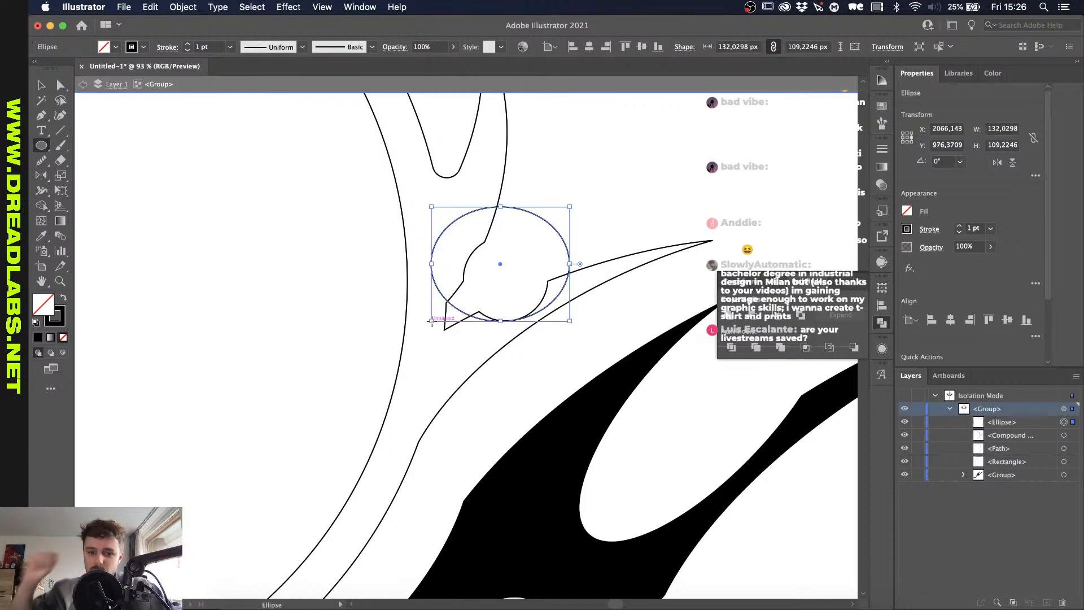
key(v)
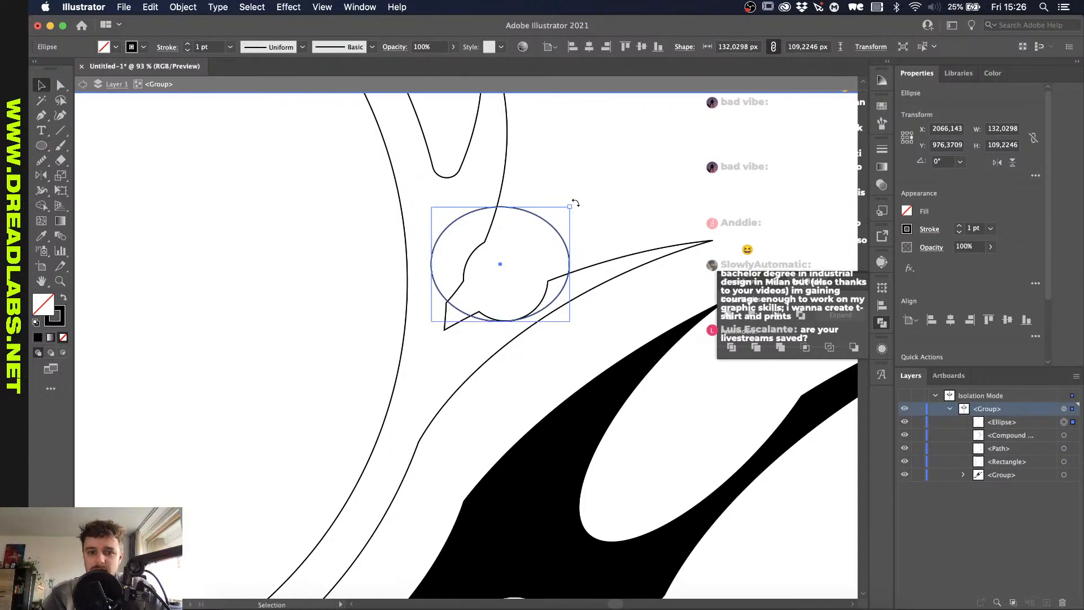
drag(573, 203, 539, 164)
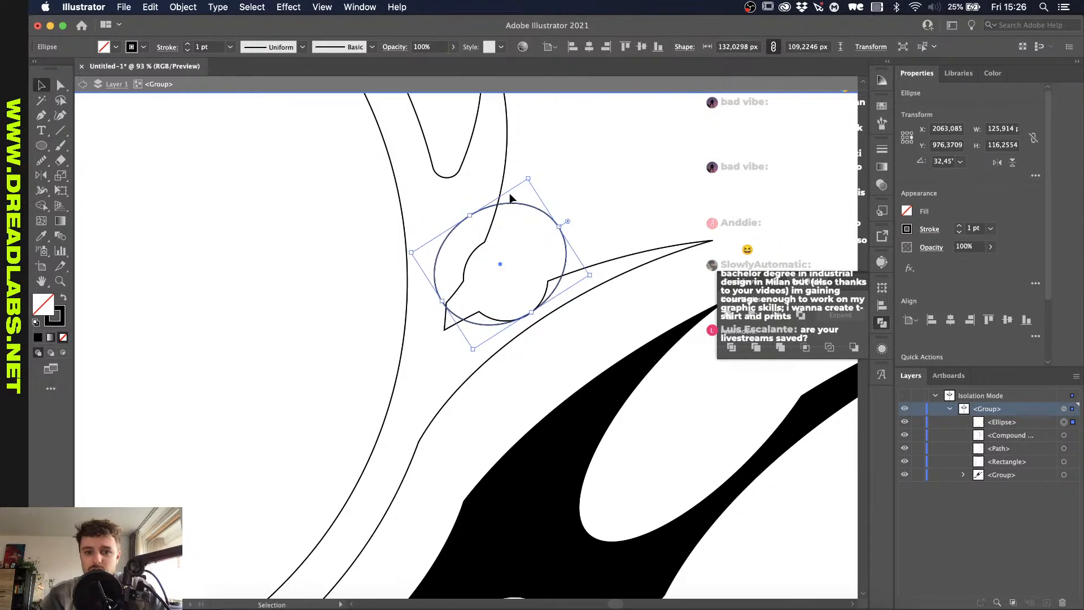
mouse_move(468, 213)
mouse_down()
mouse_move(446, 223)
mouse_move(478, 228)
mouse_up()
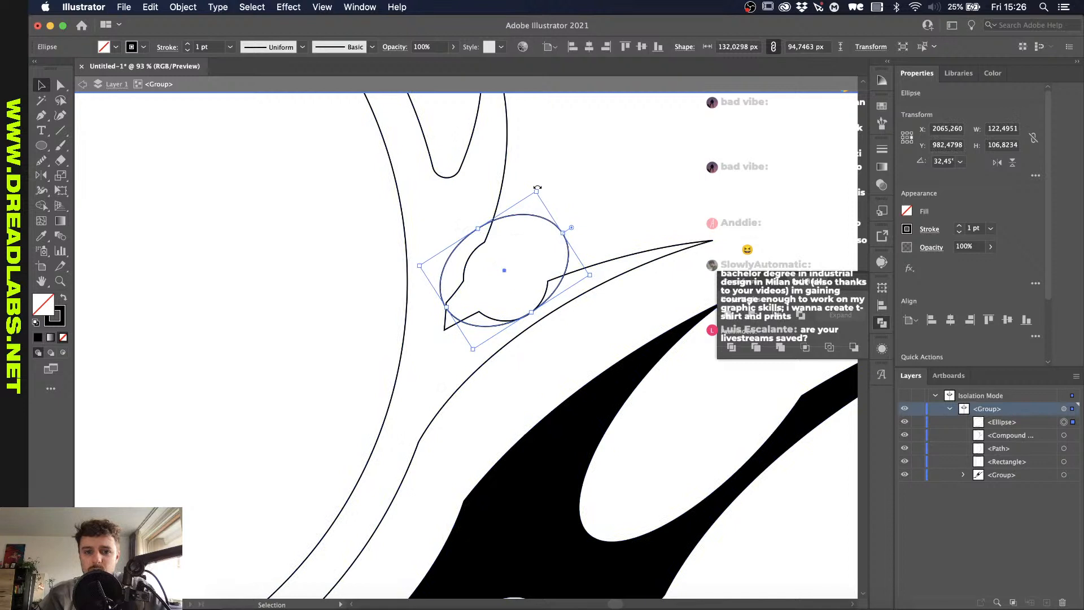
drag(537, 188, 523, 187)
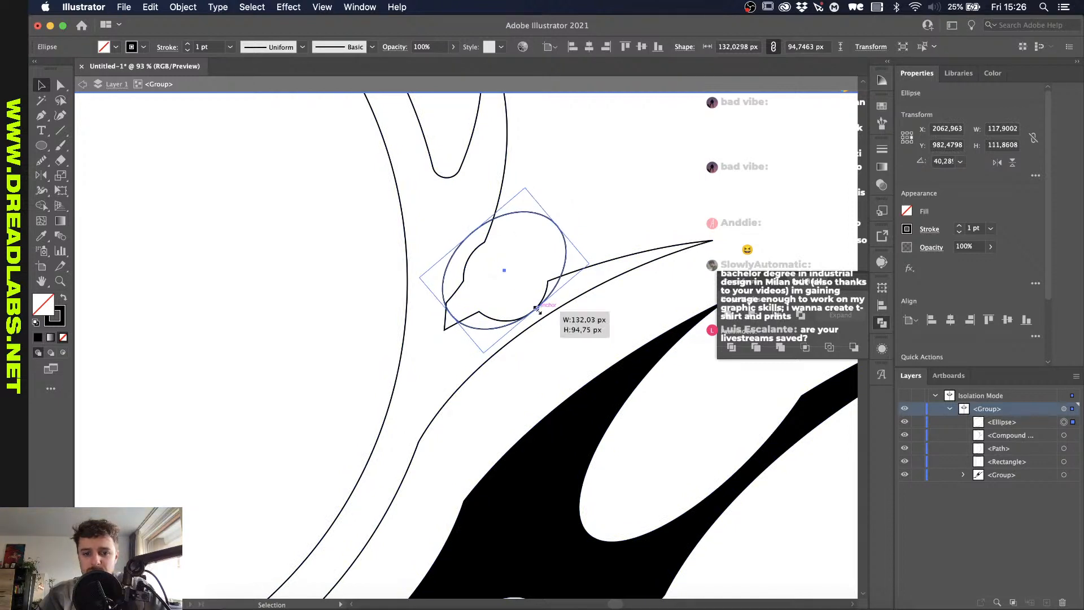
drag(537, 310, 538, 313)
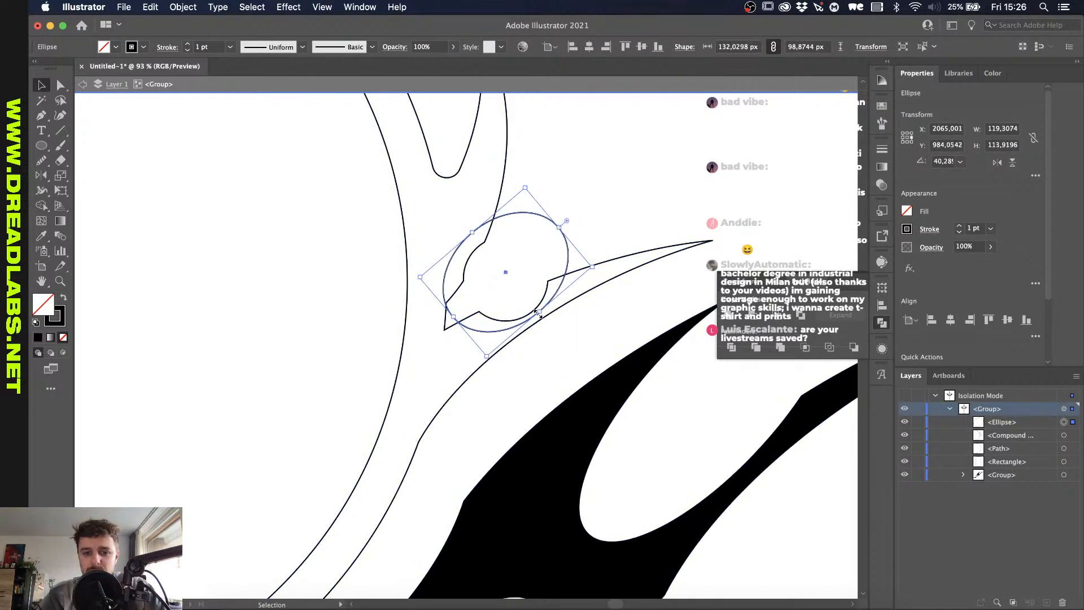
scroll(537, 314, up, 2)
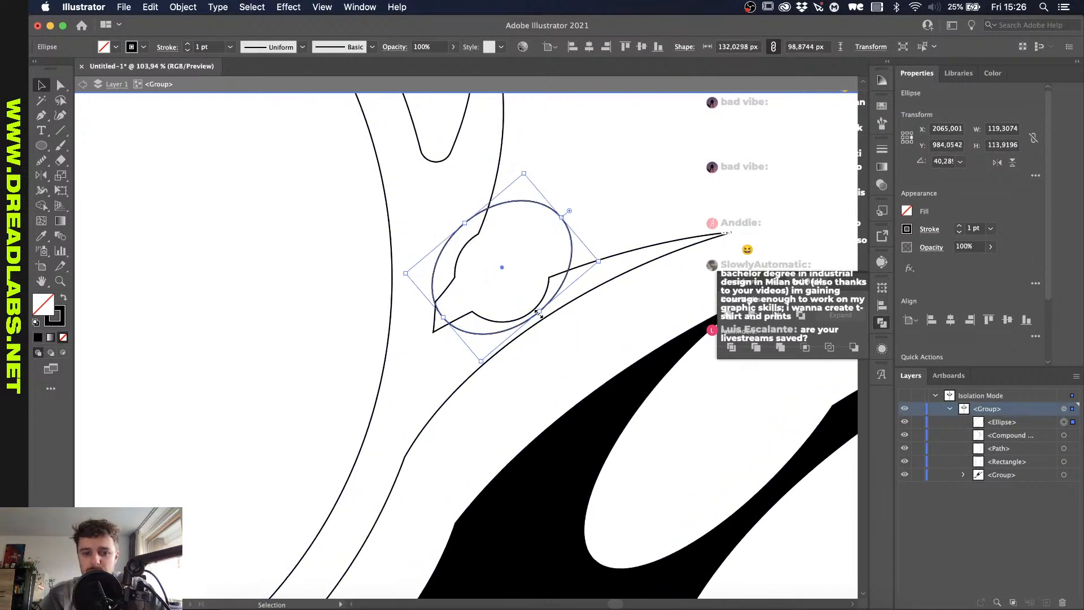
Step: Cut the ellipse out of the spiked ring shape with Shape Builder, leaving one smooth round recess between the spikes
shift+click(455, 202)
click(41, 206)
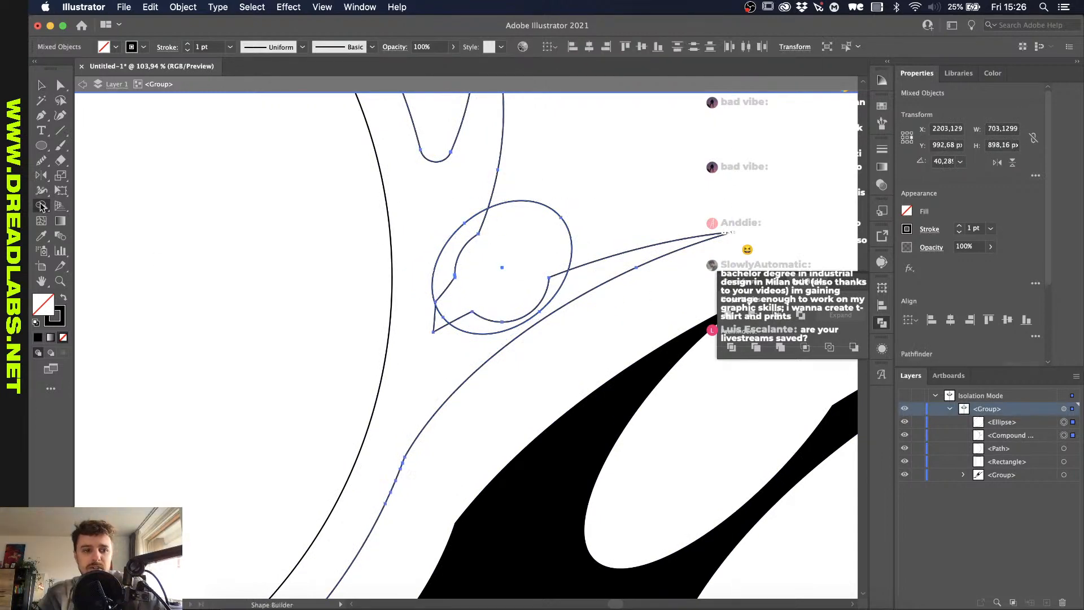
mouse_move(462, 243)
mouse_down()
mouse_move(461, 307)
mouse_move(475, 322)
mouse_up()
key(super+z)
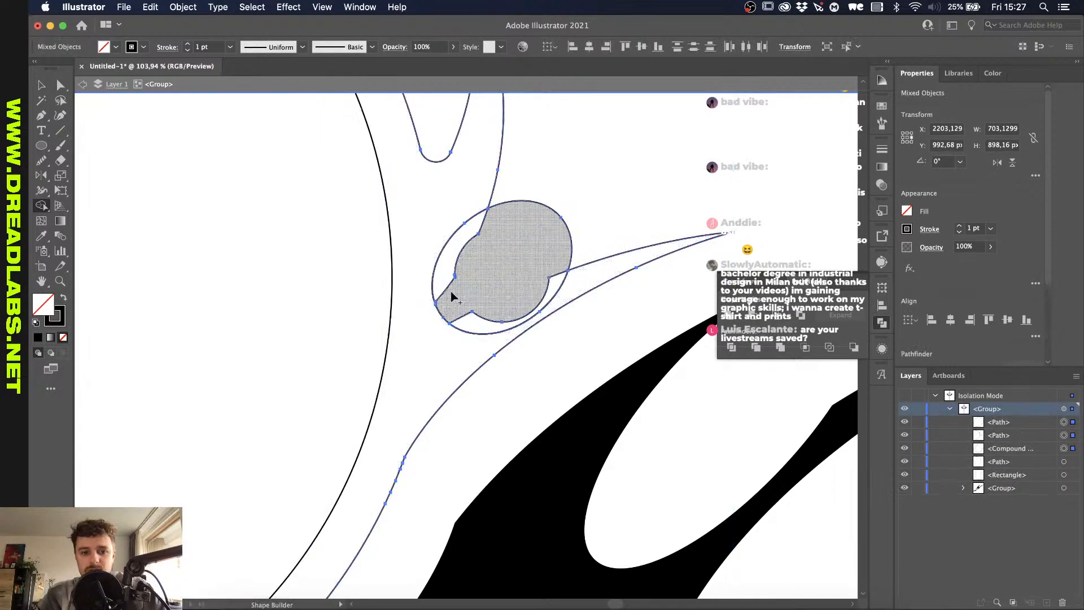
mouse_move(452, 294)
mouse_down()
mouse_move(445, 283)
mouse_move(479, 323)
mouse_move(564, 194)
mouse_up()
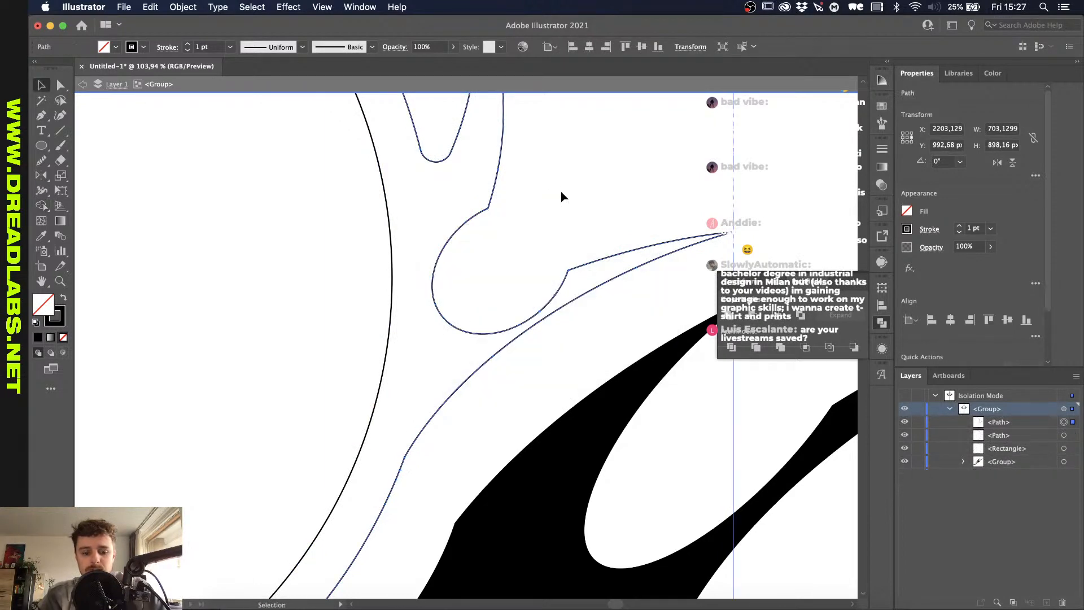
key(super+0)
scroll(563, 194, down, 2)
click(562, 194)
scroll(562, 194, down, 3)
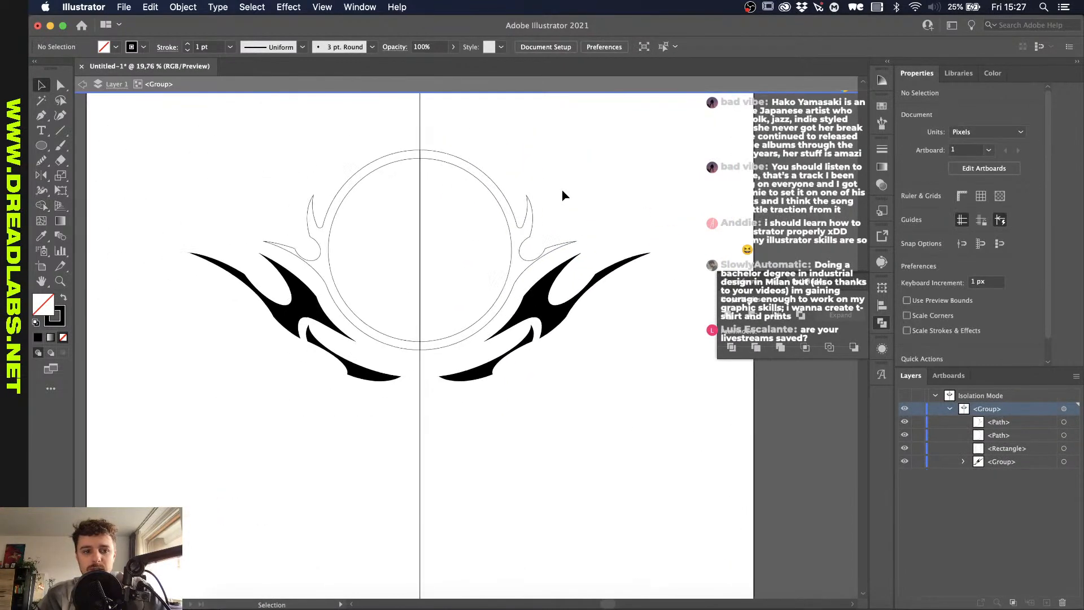
Step: Draw a closed half-tip with the Pen tool, curving from the central axis below the ring up to its outer edge
scroll(478, 339, up, 2)
scroll(534, 289, up, 1)
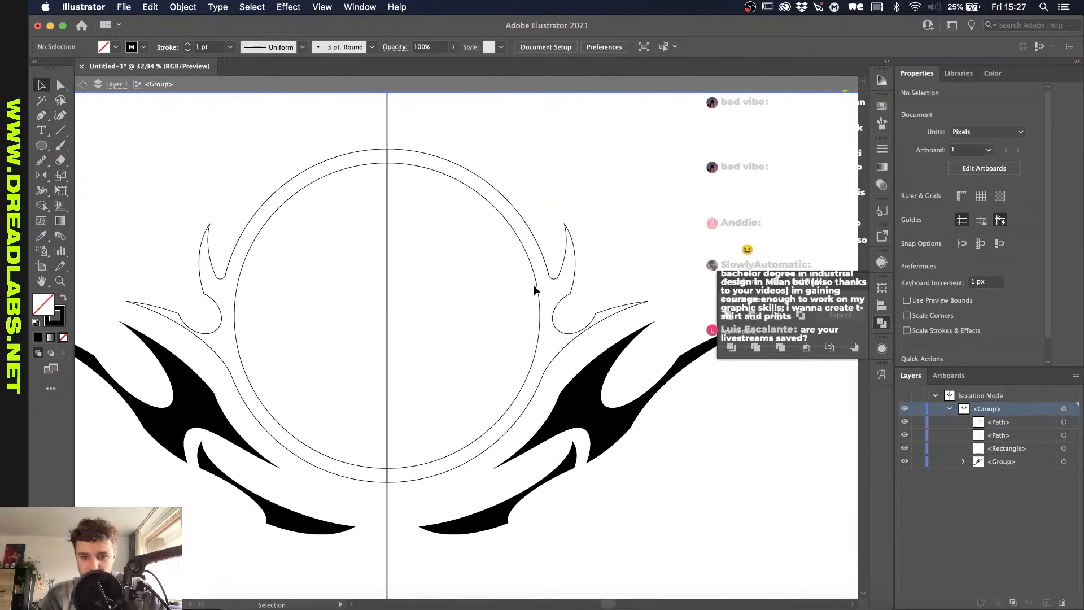
scroll(533, 290, up, 1)
scroll(534, 290, down, 3)
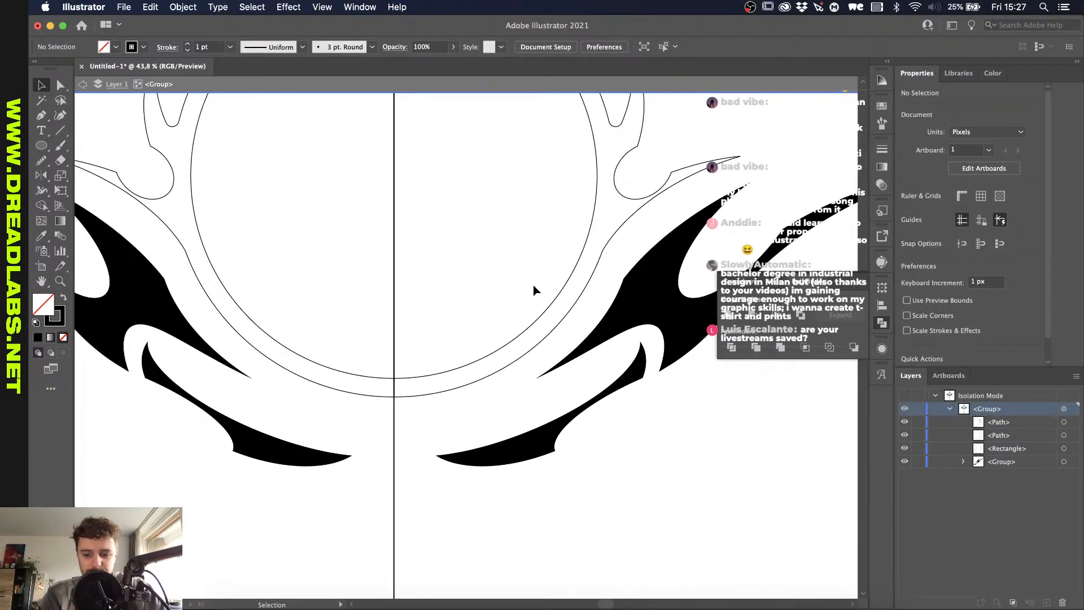
key(p)
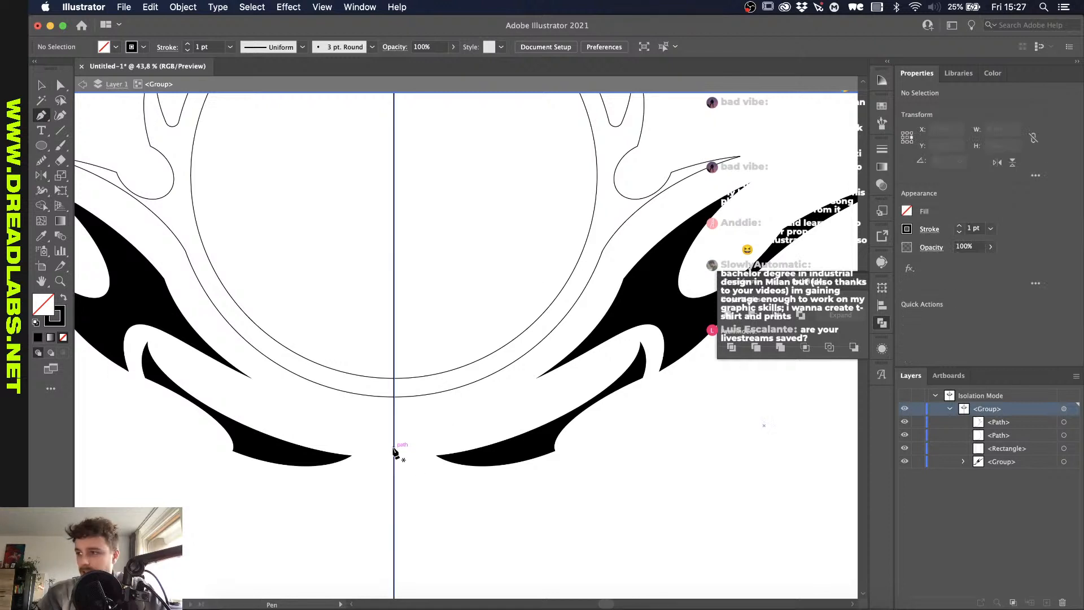
drag(393, 466, 394, 426)
mouse_move(496, 373)
mouse_down()
mouse_move(538, 354)
mouse_move(478, 376)
mouse_up()
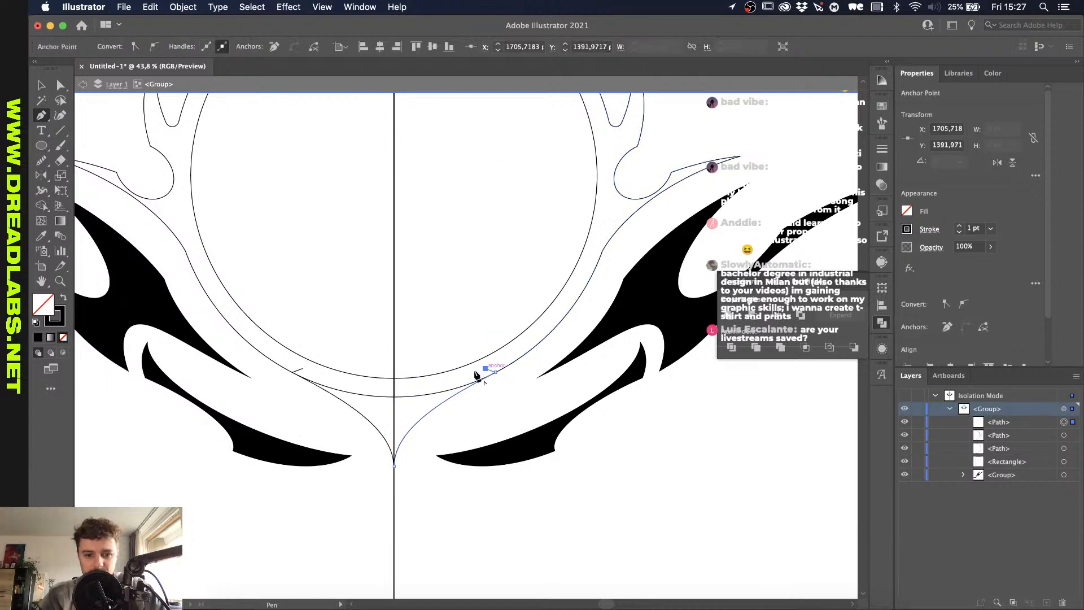
click(394, 387)
click(394, 472)
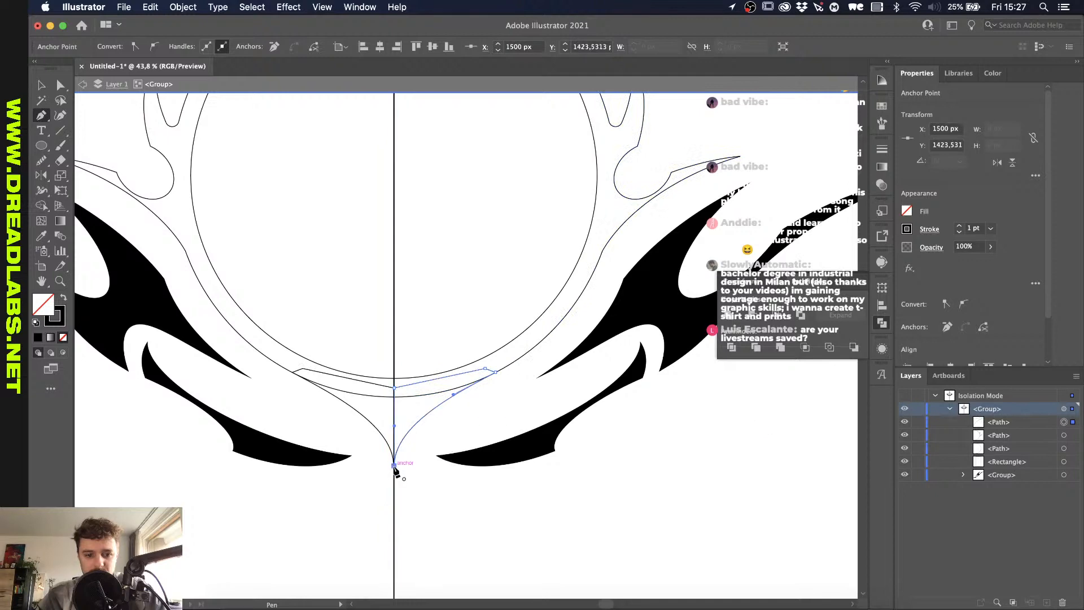
Step: Unite the half-tip with the spiked outer ring path using Pathfinder, and deselect the merged shape
key(v)
shift+click(511, 368)
click(729, 315)
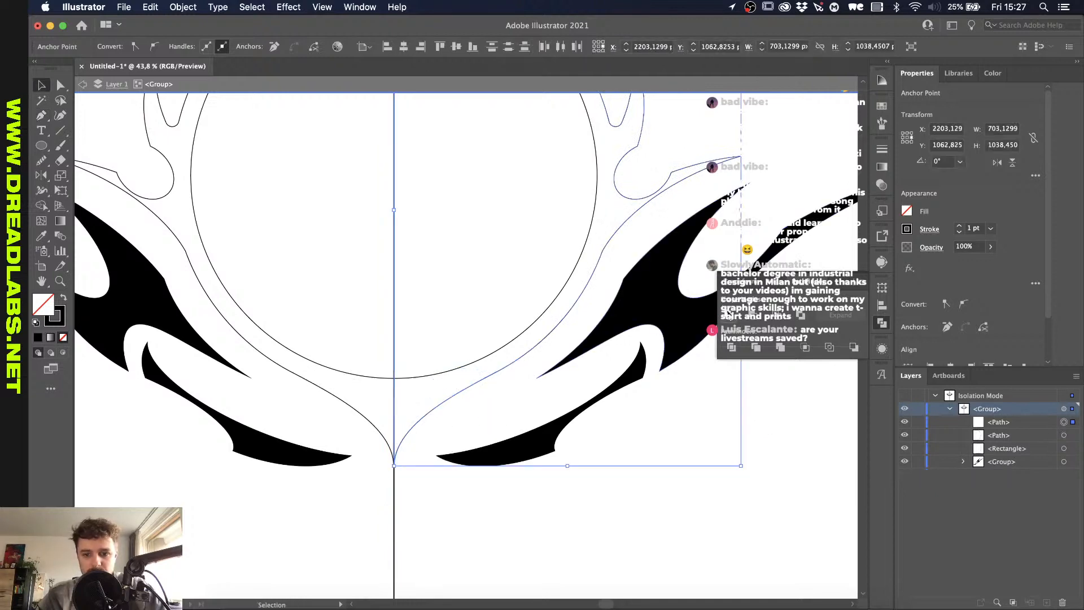
click(495, 383)
key(super+0)
Step: Hide the rectangle in the group and select the spiked outer ring path for direct editing
scroll(481, 447, up, 2)
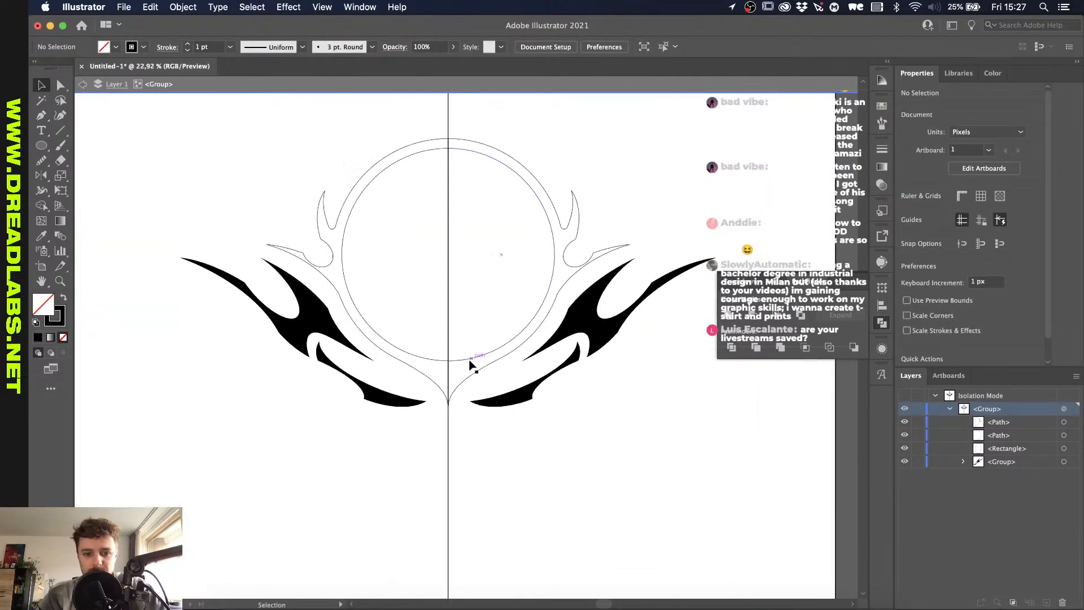
scroll(458, 431, up, 2)
key(a)
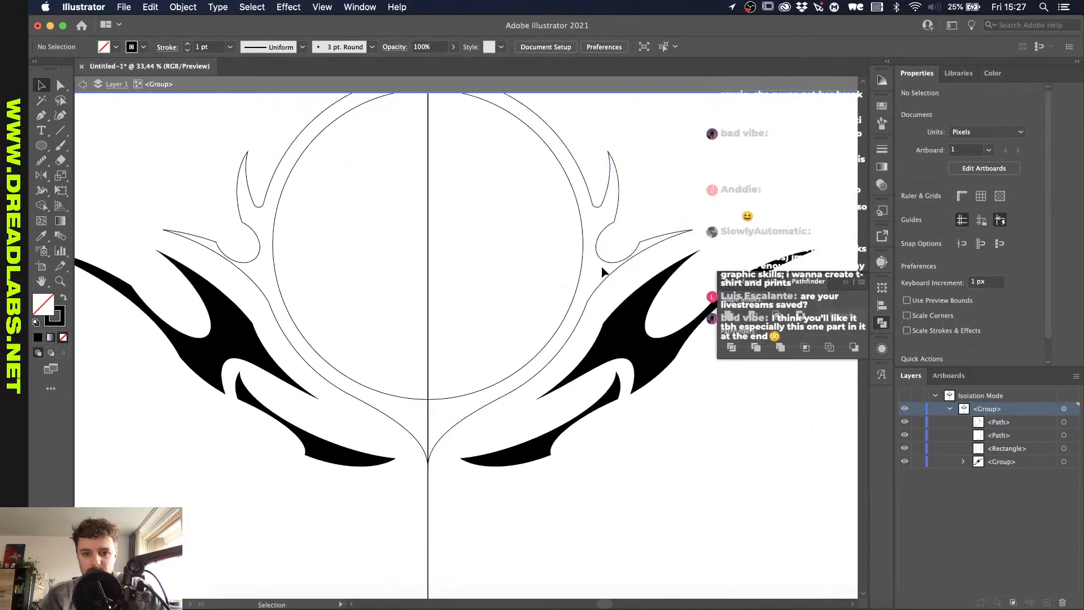
scroll(417, 432, up, 3)
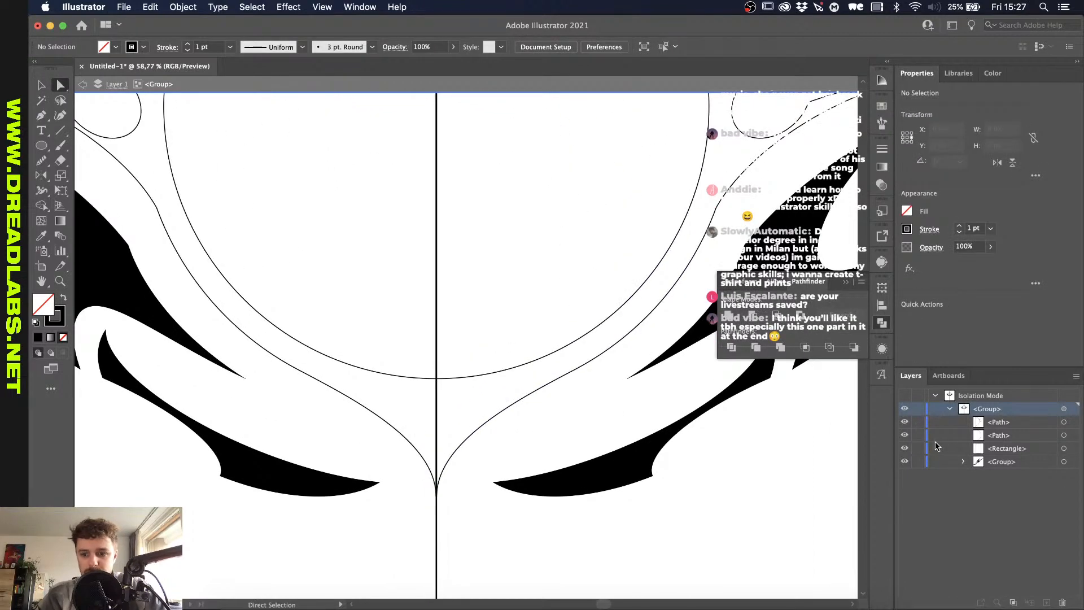
click(905, 449)
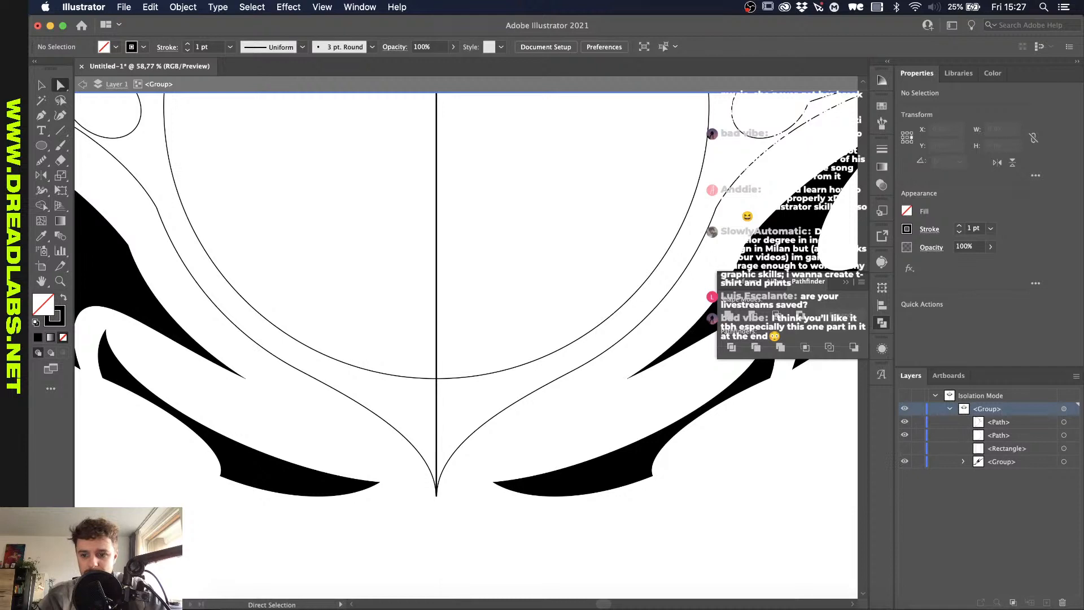
click(1073, 436)
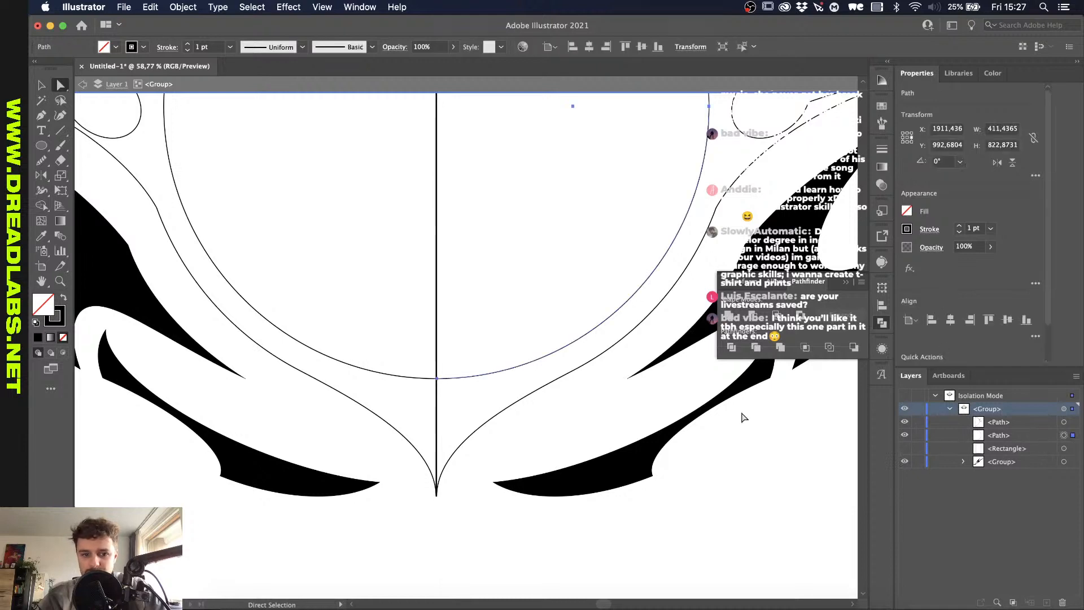
click(1073, 422)
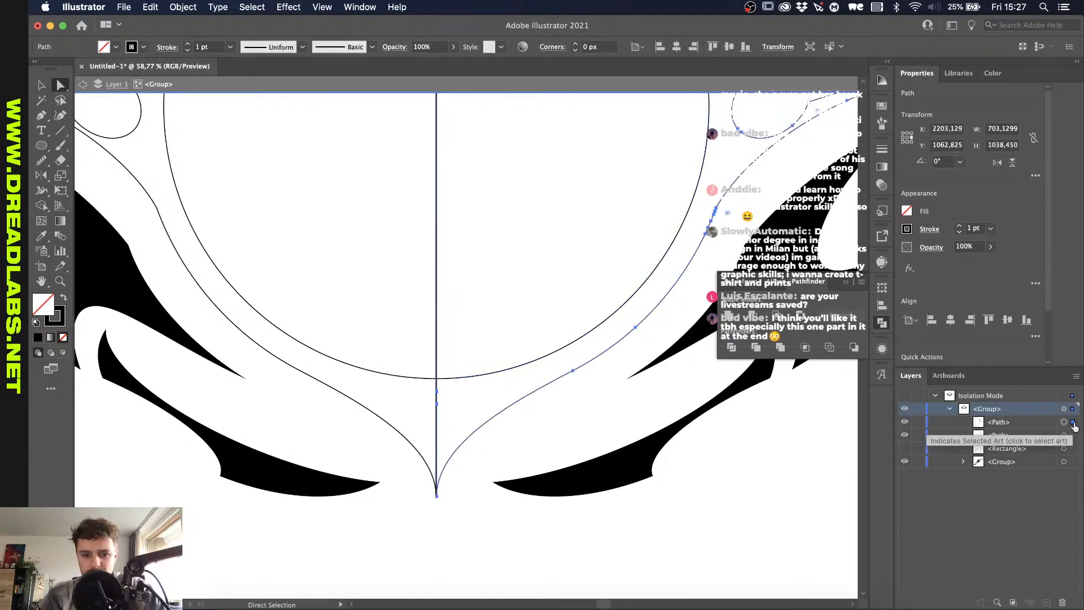
Step: Switch to outline view and hide the inner circle path to isolate the outer path's vertical edge
scroll(541, 446, up, 4)
key(super+y)
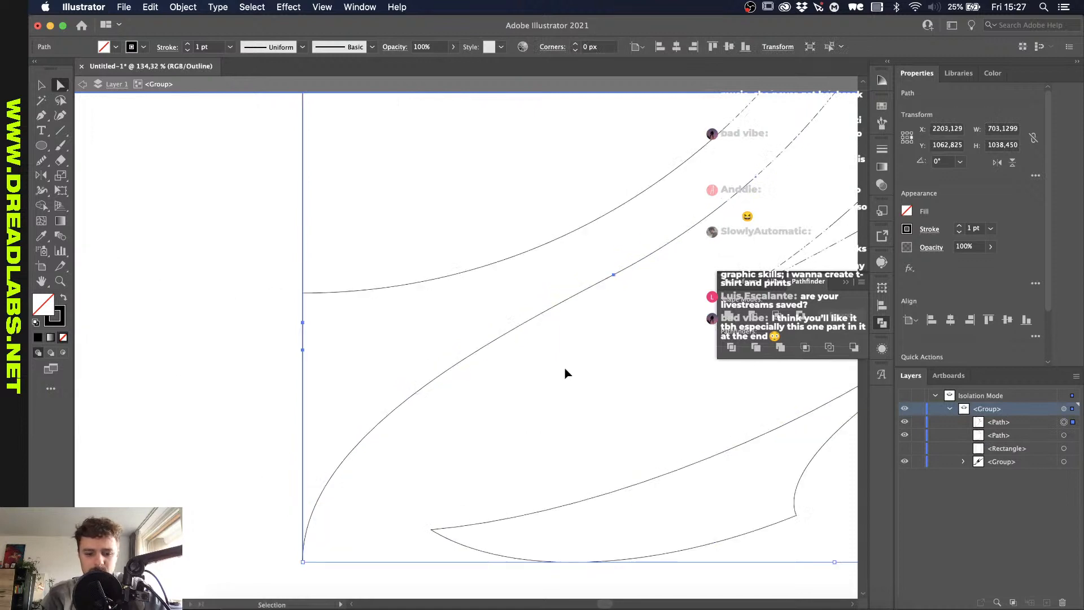
scroll(147, 344, up, 3)
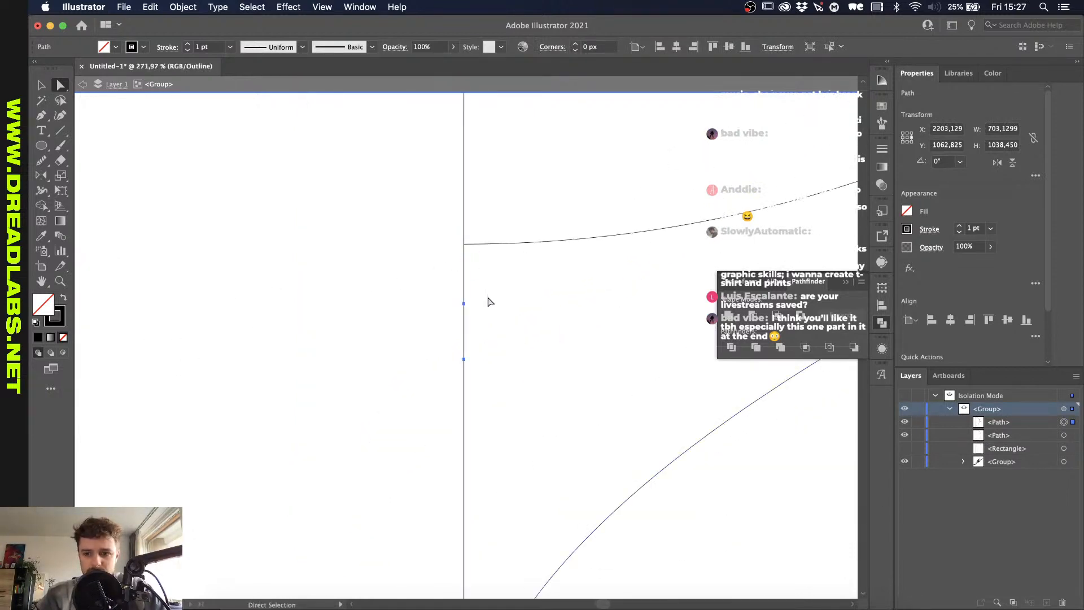
scroll(671, 388, down, 1)
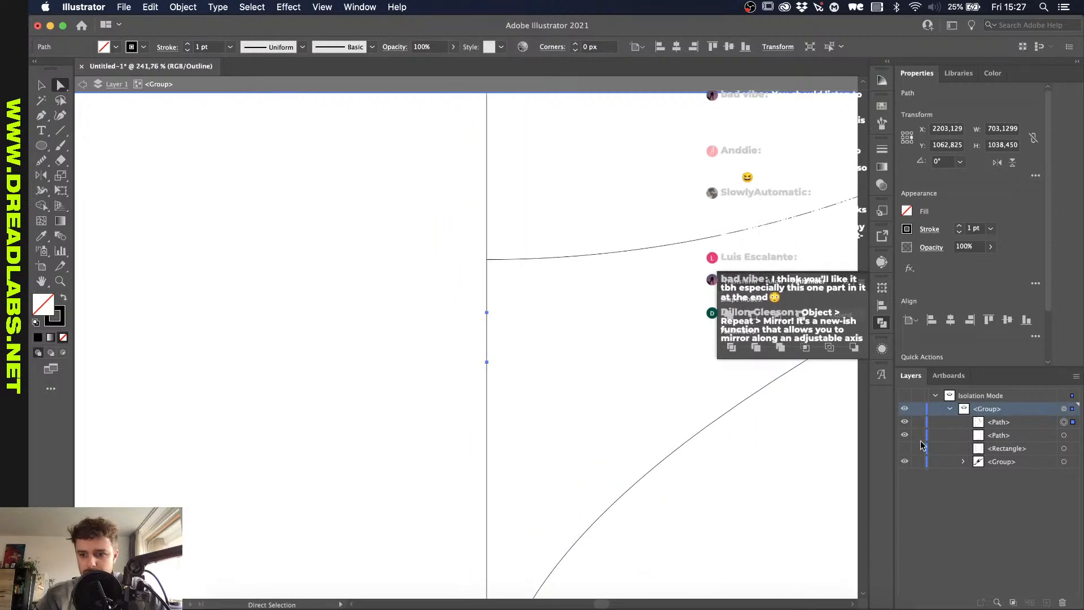
click(905, 434)
Step: Delete the extra anchor points on the outer path's straight vertical edge, opening the path along the central axis
scroll(535, 341, down, 6)
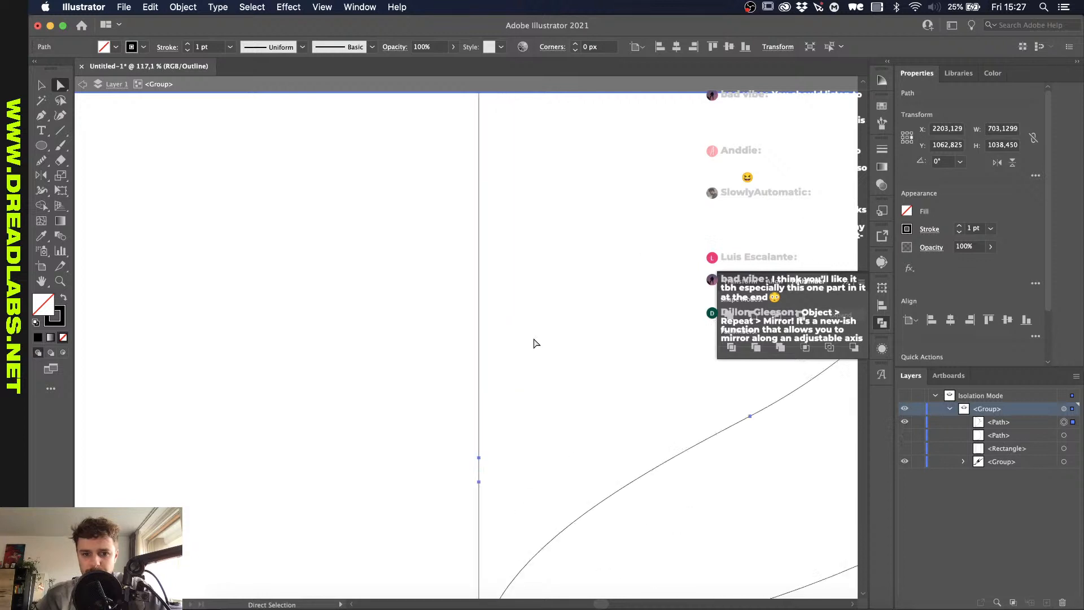
scroll(535, 341, down, 10)
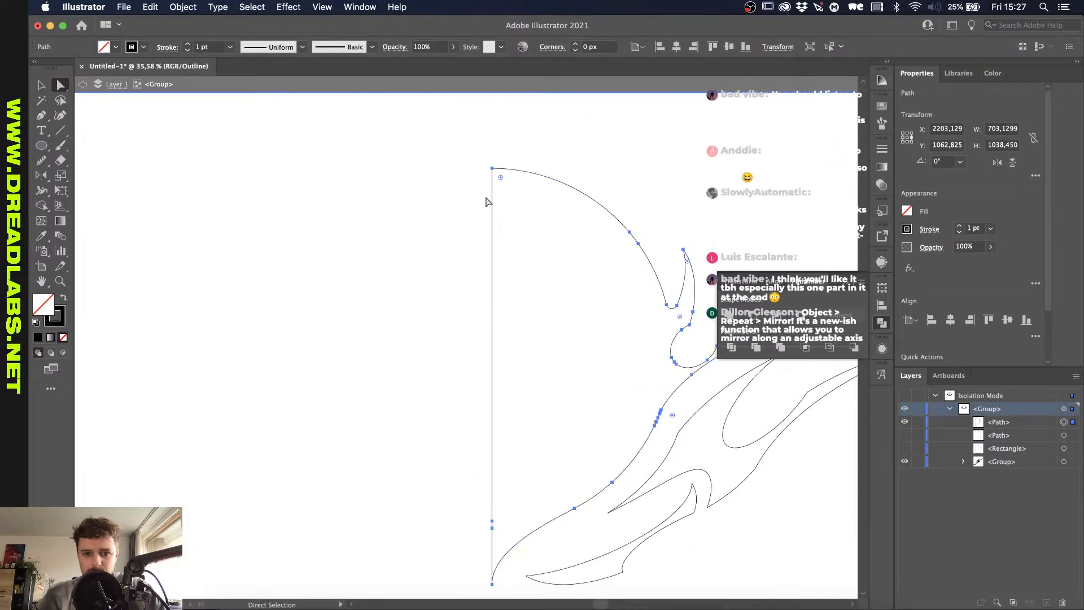
click(492, 527)
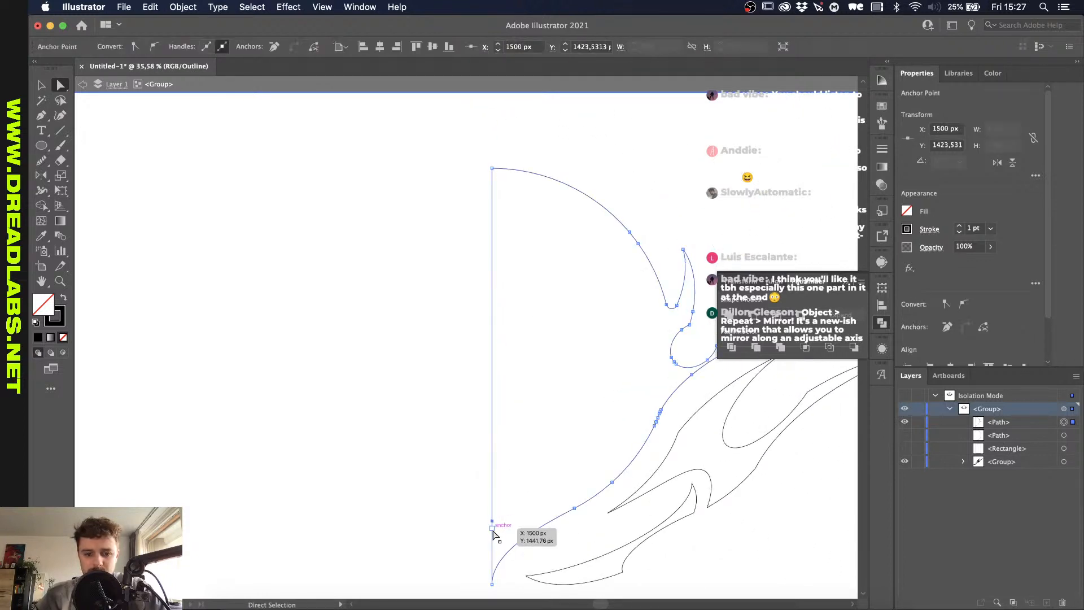
key(Delete)
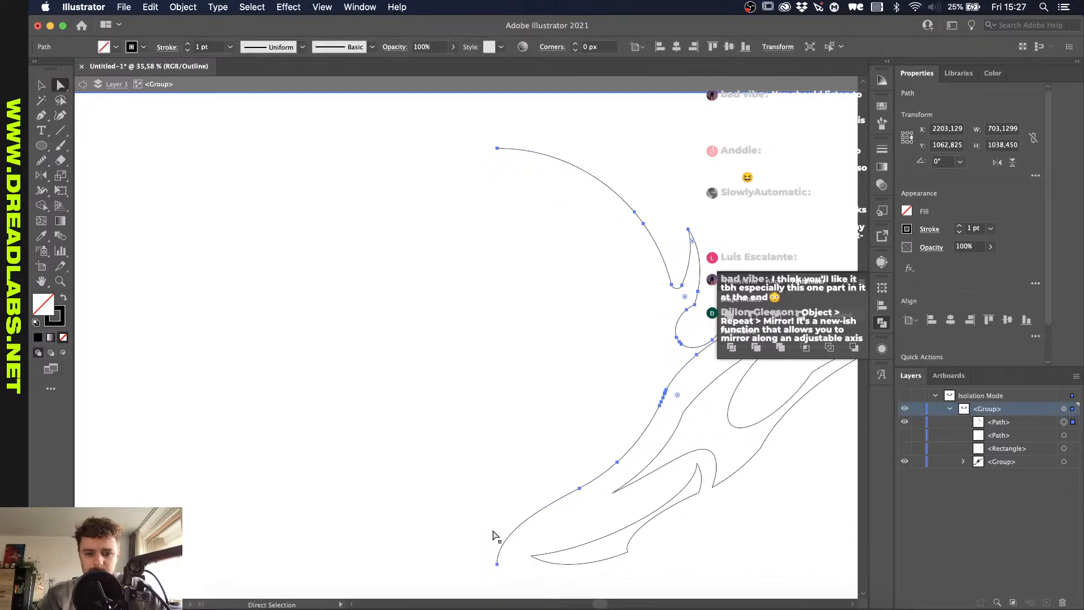
Step: Show the inner circle path again and join its lower and upper endpoints with the outer path's into one closed half-ring
scroll(494, 531, up, 2)
click(904, 435)
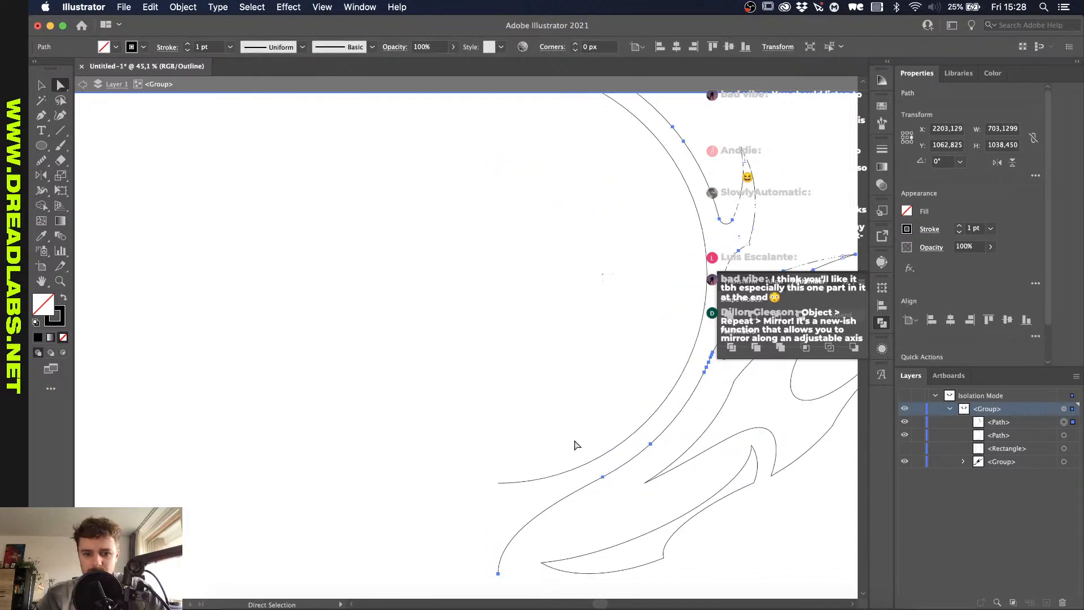
click(498, 482)
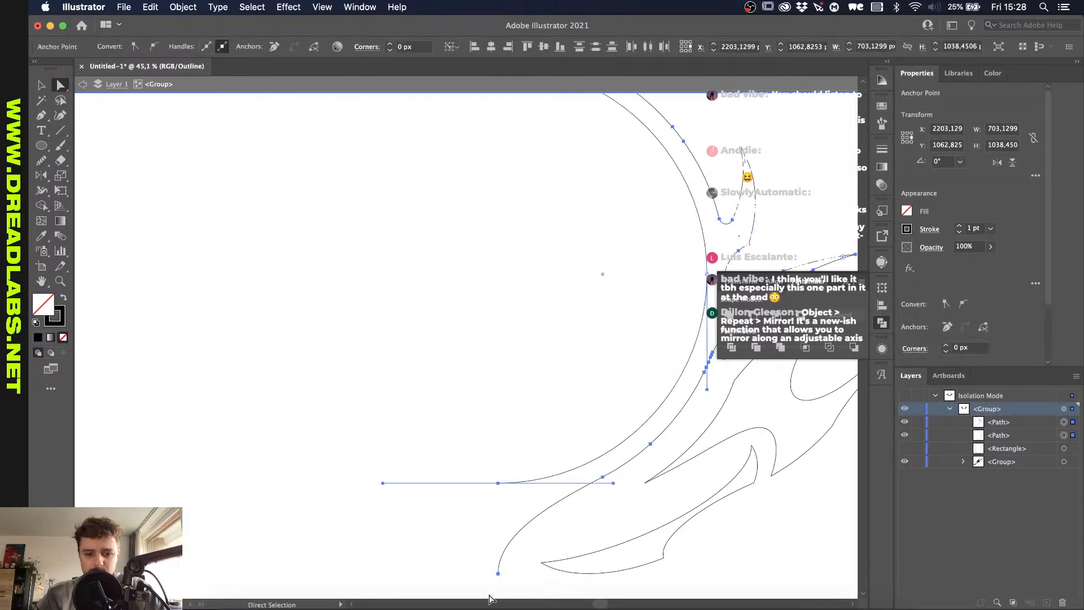
drag(489, 594, 503, 451)
key(Delete)
scroll(503, 450, up, 5)
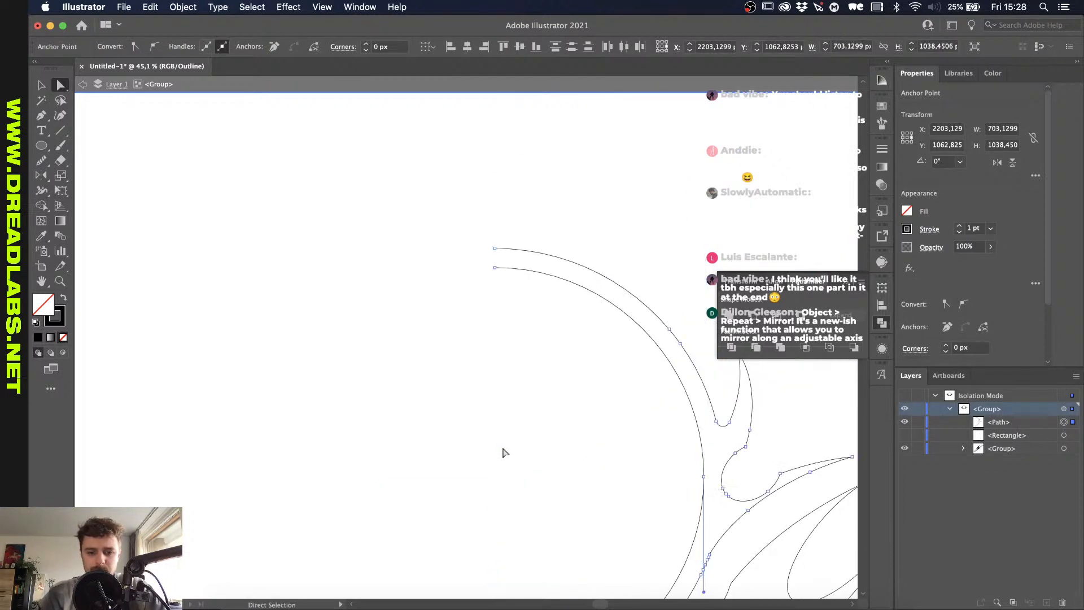
drag(476, 201, 507, 328)
key(super+j)
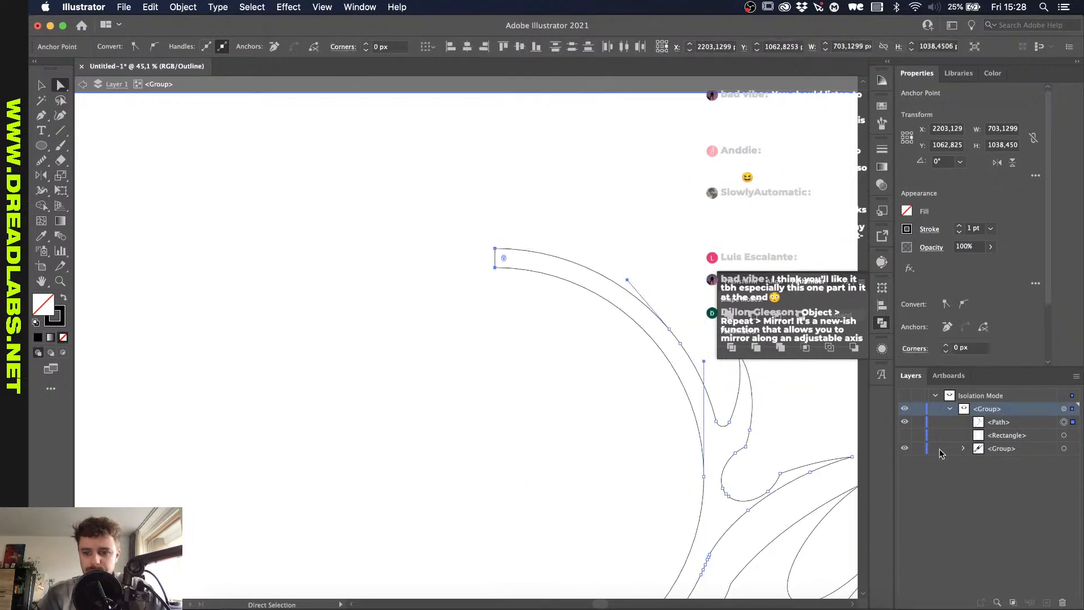
Step: Leave the group's isolation mode with the rectangle hidden and return to the preview display
click(905, 435)
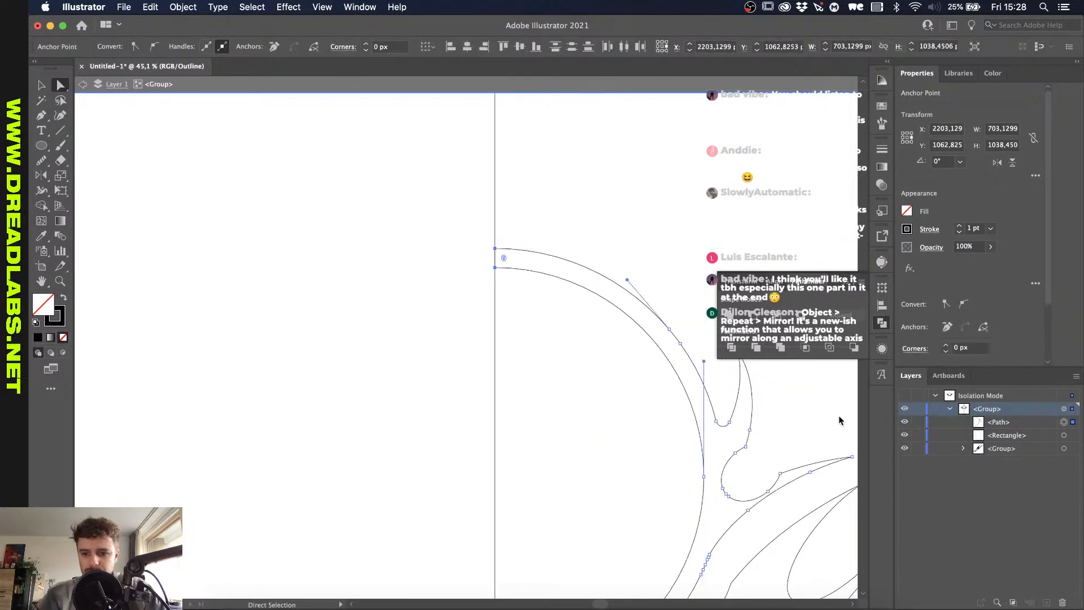
click(904, 436)
double_click(675, 181)
key(super+y)
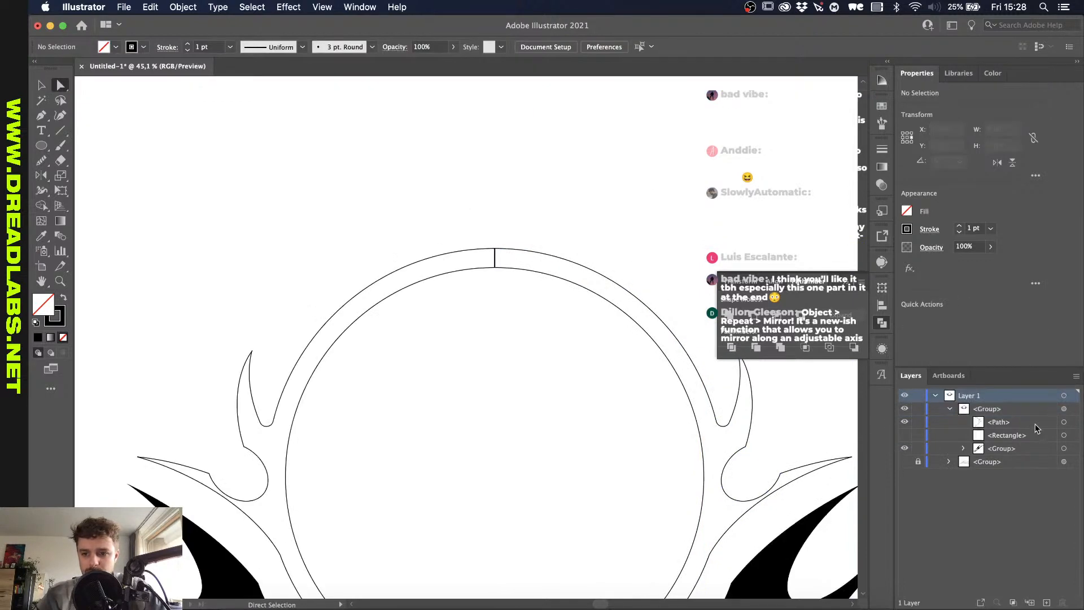
Step: Swap the fill and stroke of the joined ring path, giving it a solid black fill without stroke, and deselect it
click(1071, 422)
key(shift+x)
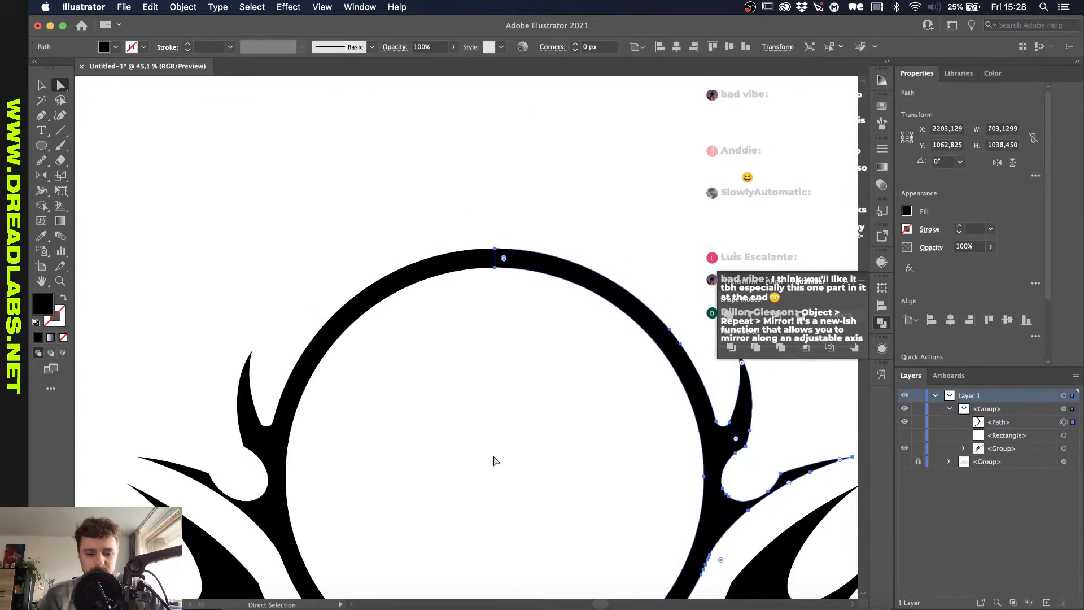
scroll(463, 460, down, 5)
key(v)
click(611, 516)
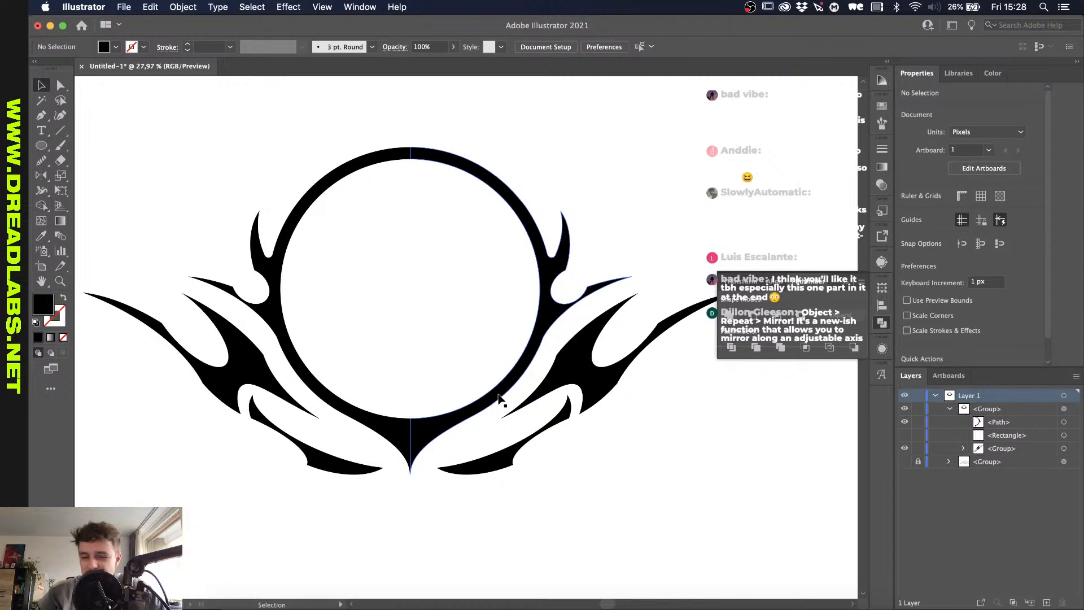
Step: Nudge the mirrored group 1 px left to X 1499 px to work on the white seam along the axis
click(499, 399)
scroll(405, 453, up, 3)
scroll(429, 423, up, 4)
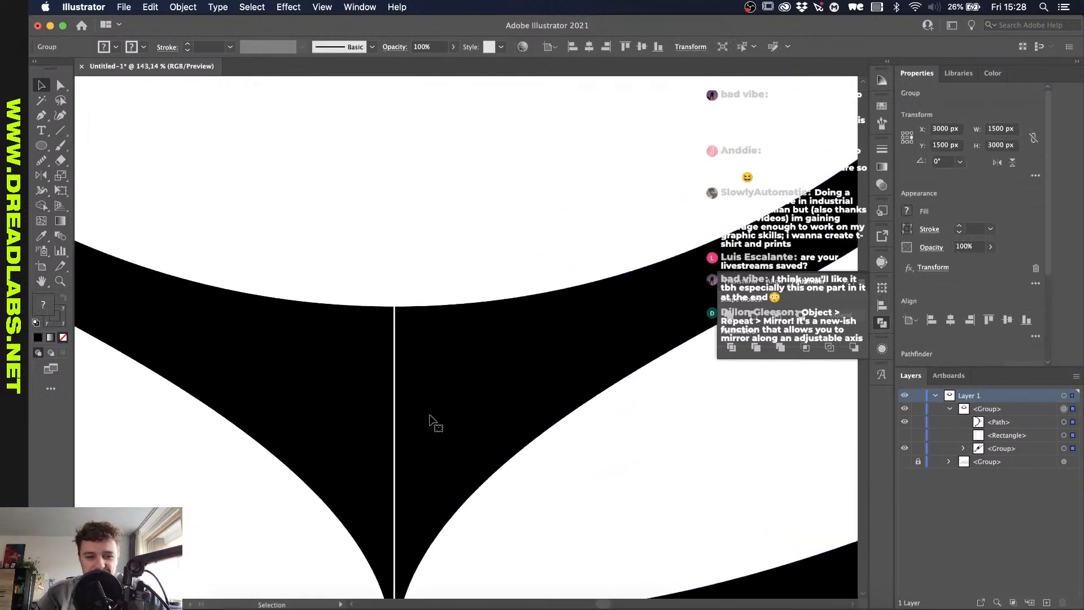
scroll(394, 363, up, 2)
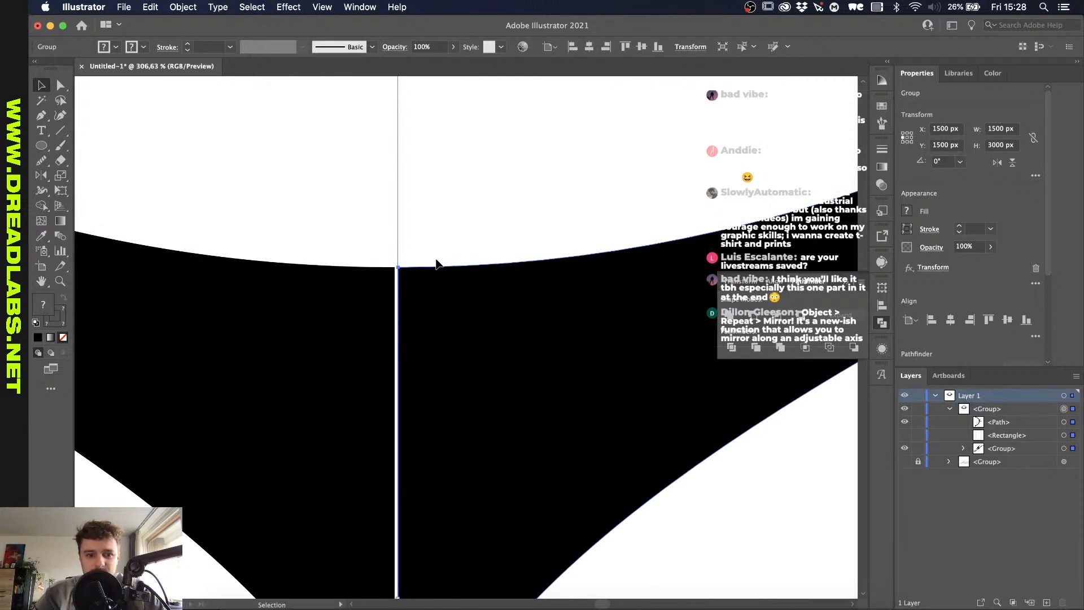
key(Left)
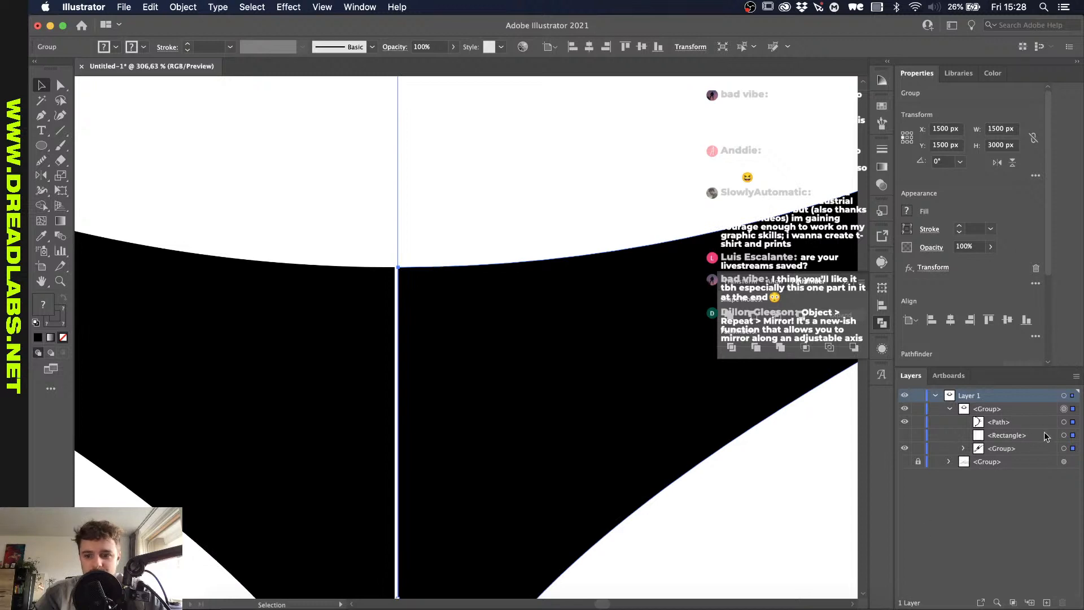
key(super+shift+a)
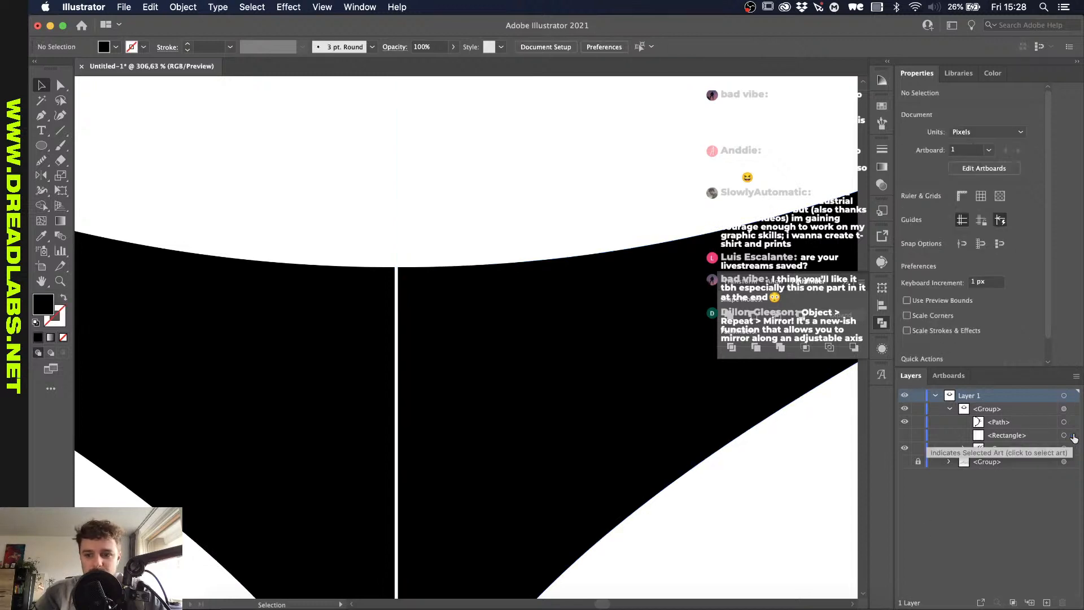
key(super+z)
Step: Make the rectangle in the group visible and delete it to close the seam between the mirrored halves
click(905, 435)
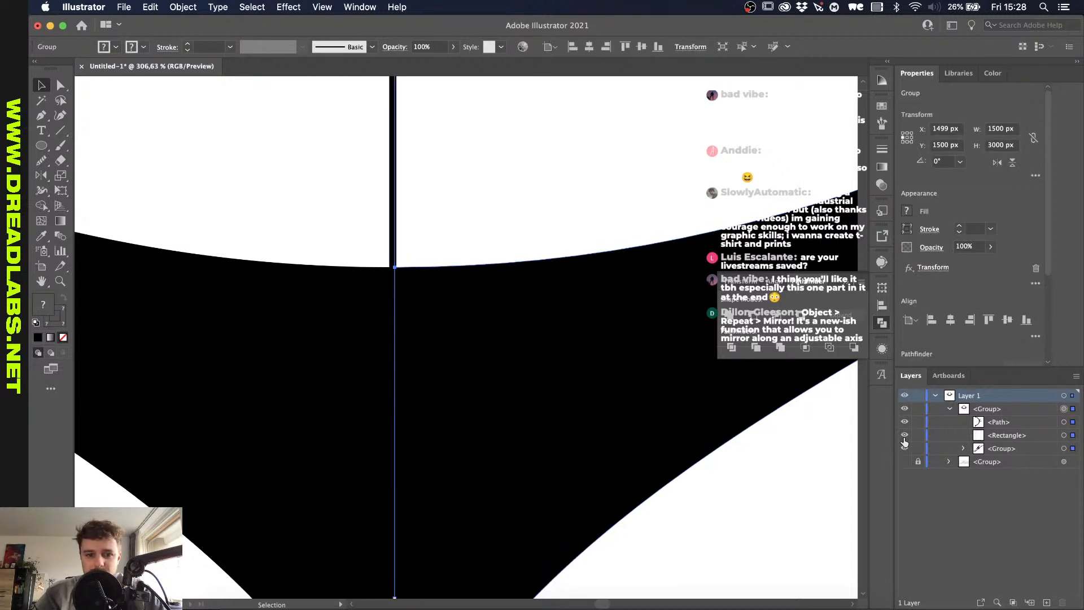
click(905, 435)
click(1074, 435)
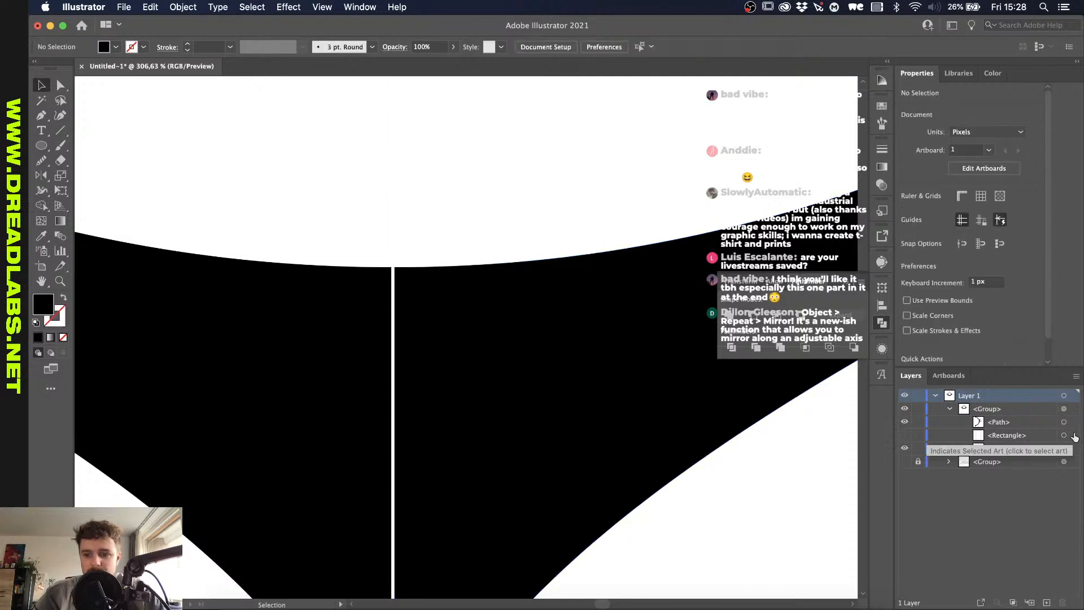
click(906, 436)
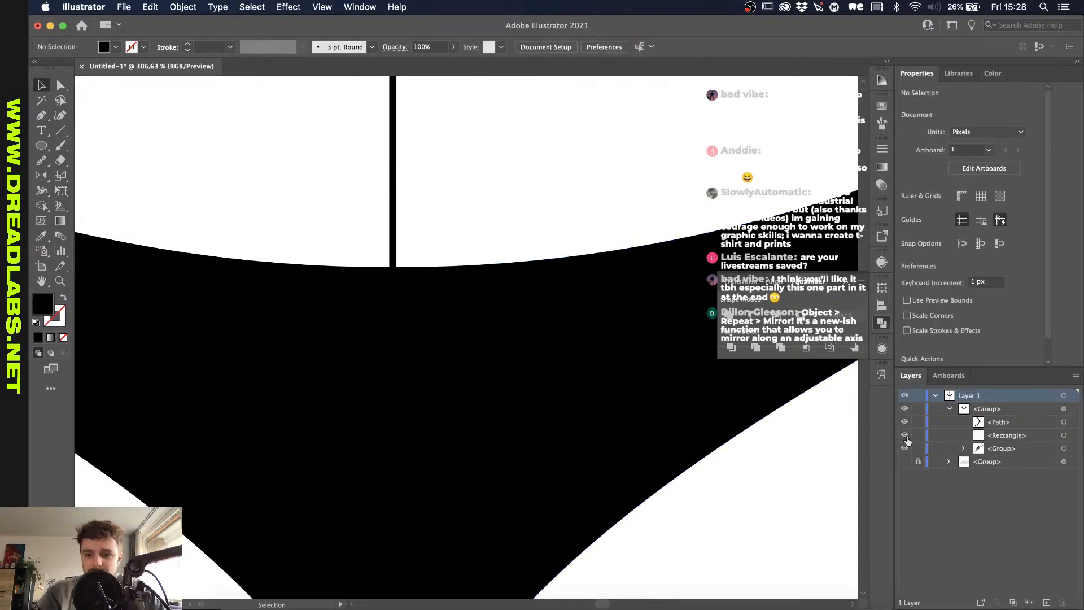
click(1009, 436)
click(1062, 603)
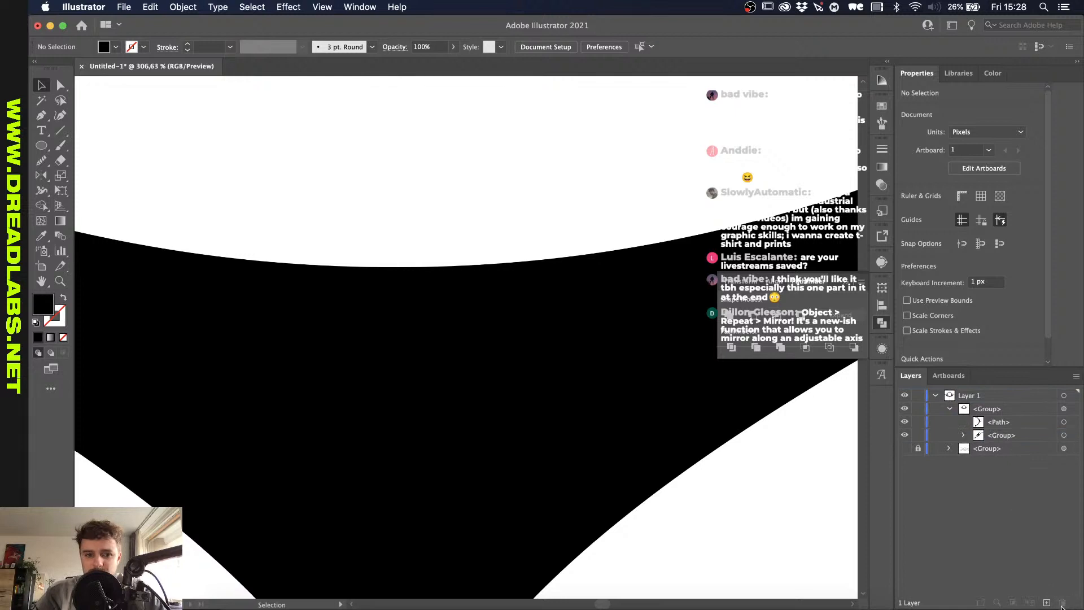
Step: Move the emblem group 10 px to the right, to X 1509 px, and deselect it
scroll(694, 454, down, 10)
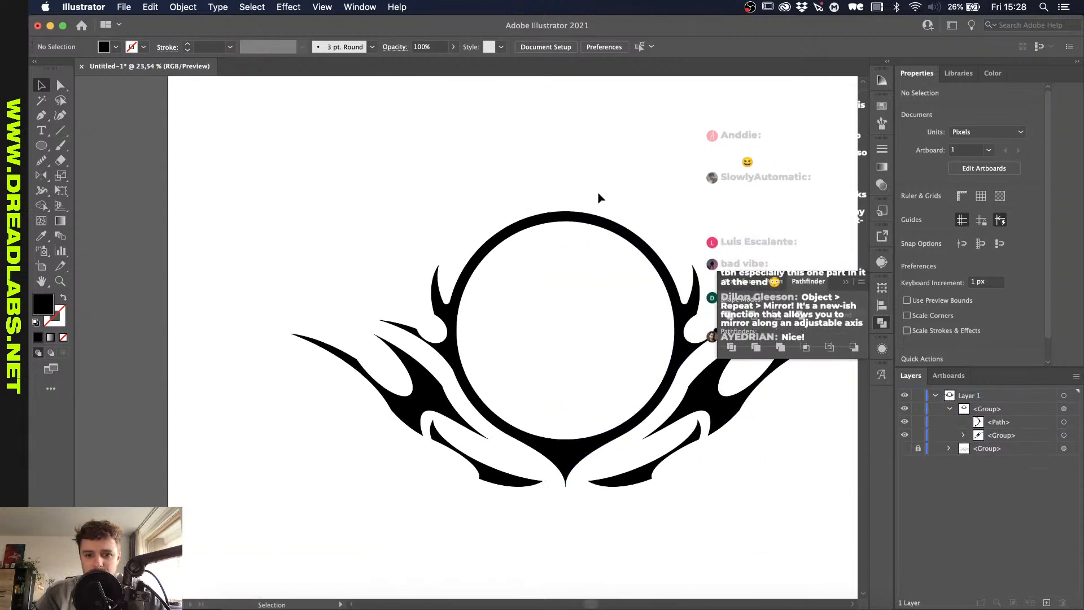
scroll(582, 181, right, 3)
drag(473, 249, 473, 249)
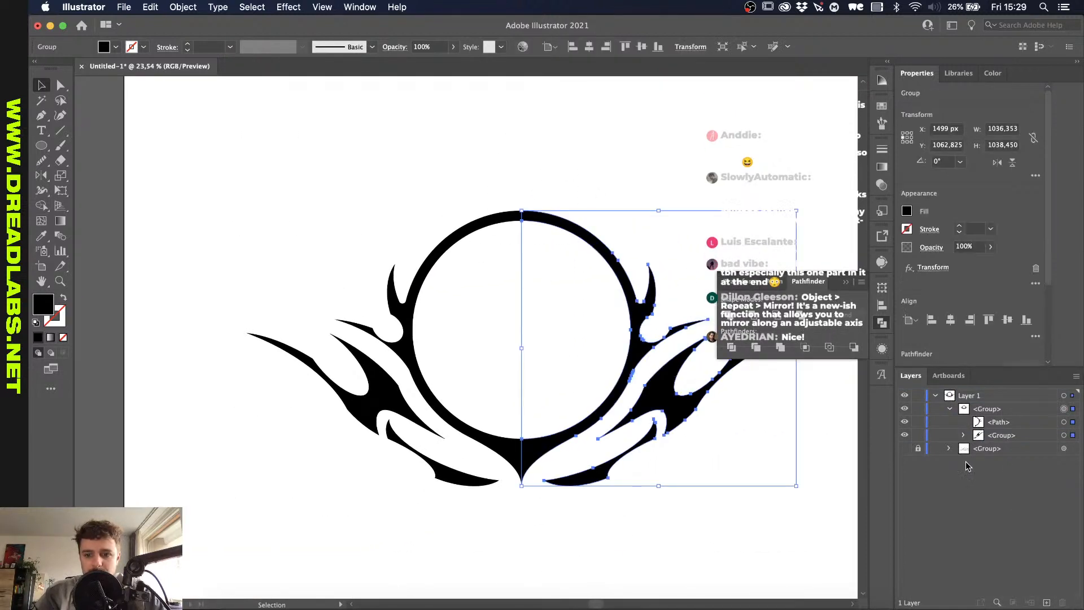
scroll(573, 485, up, 3)
key(shift+Right)
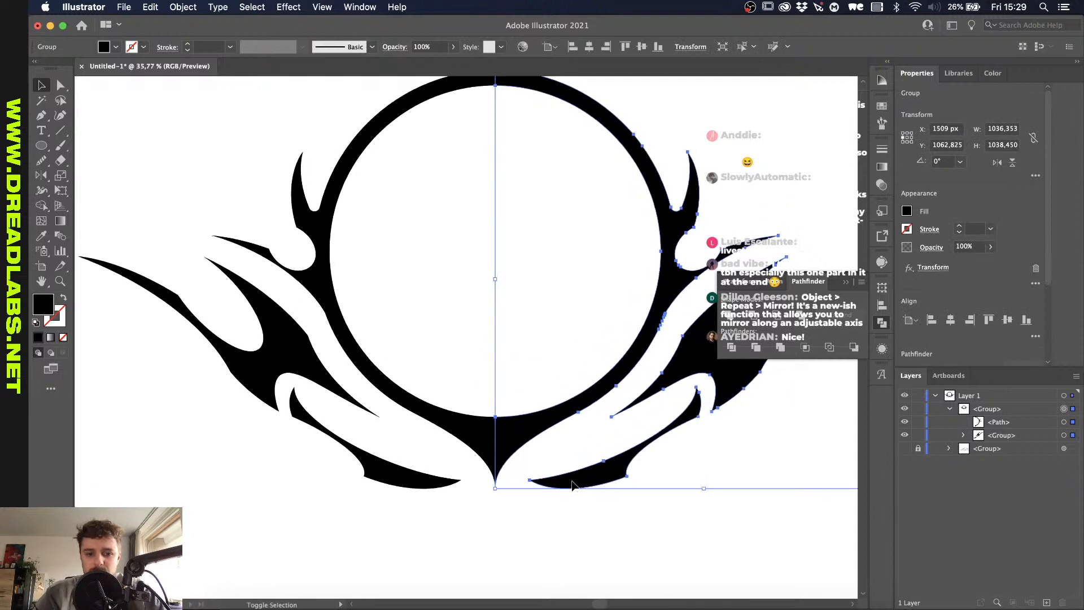
click(534, 517)
scroll(534, 515, down, 5)
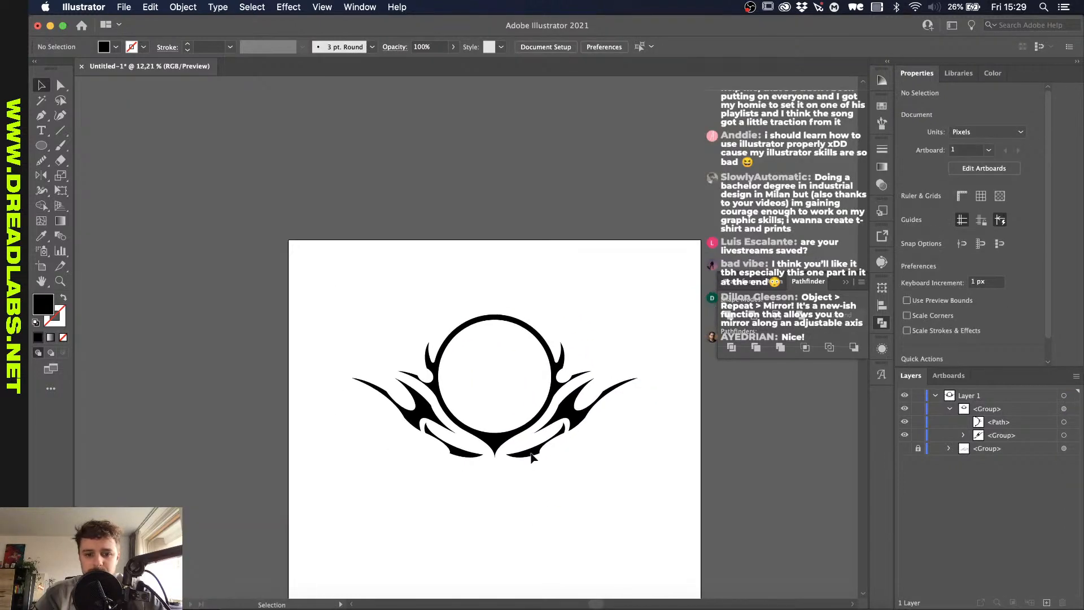
scroll(508, 368, up, 3)
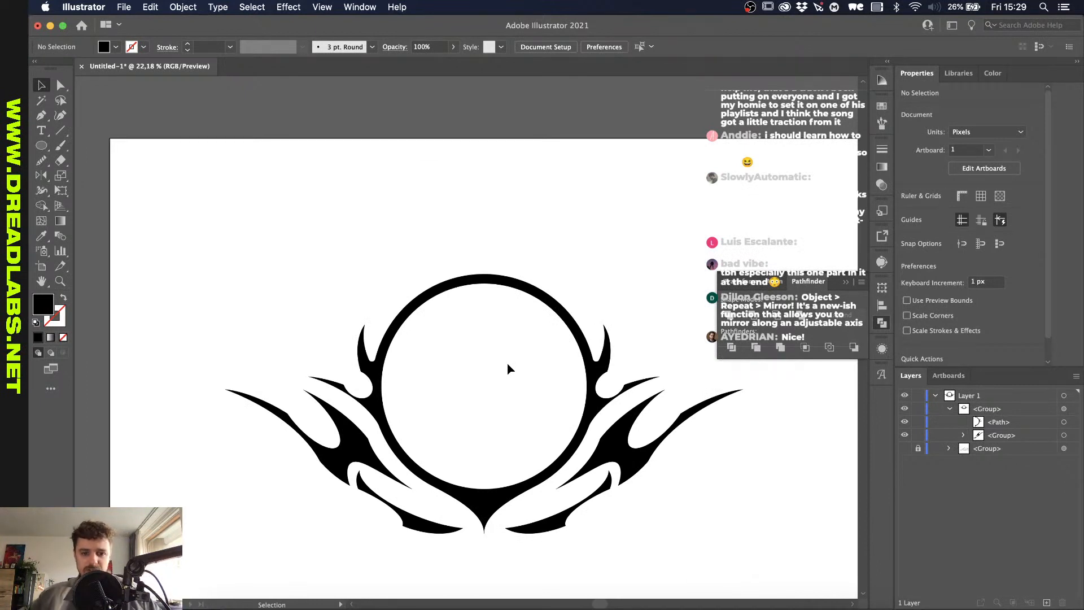
scroll(510, 259, down, 3)
scroll(510, 260, right, 2)
scroll(510, 260, up, 3)
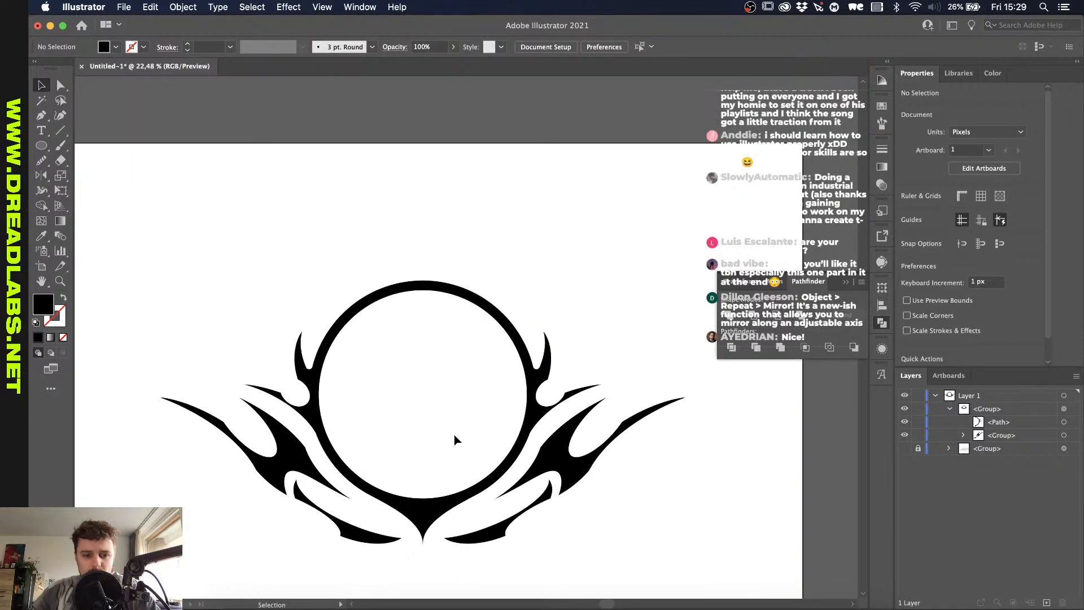
Step: Draw an ellipse about 230 by 146 px over the ring's right-hand side spike and place it inside the emblem group
scroll(452, 438, up, 5)
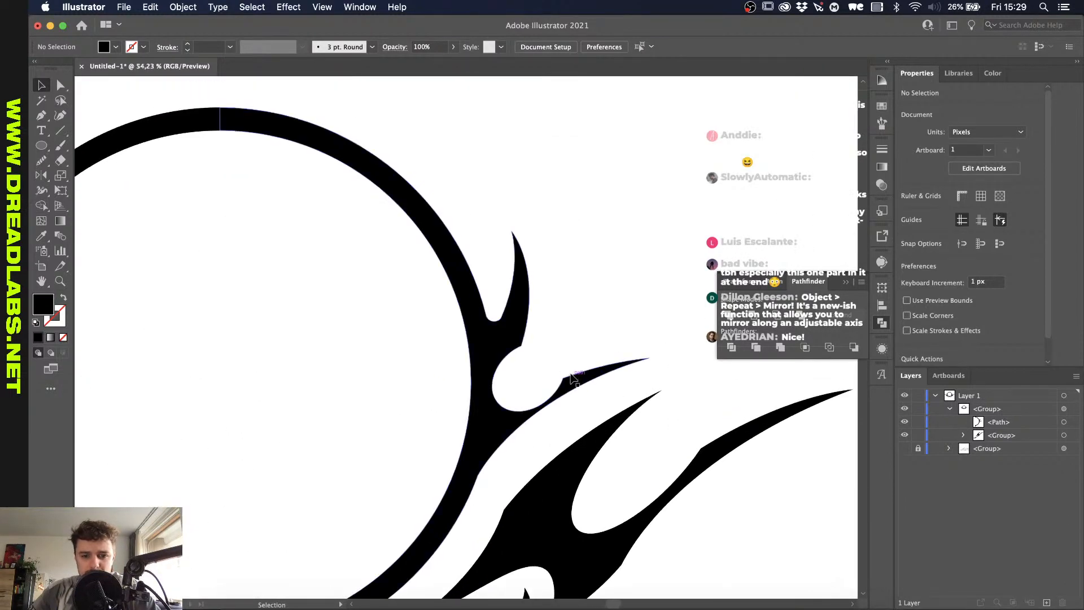
key(l)
scroll(645, 345, up, 2)
drag(646, 344, 477, 426)
scroll(477, 426, down, 2)
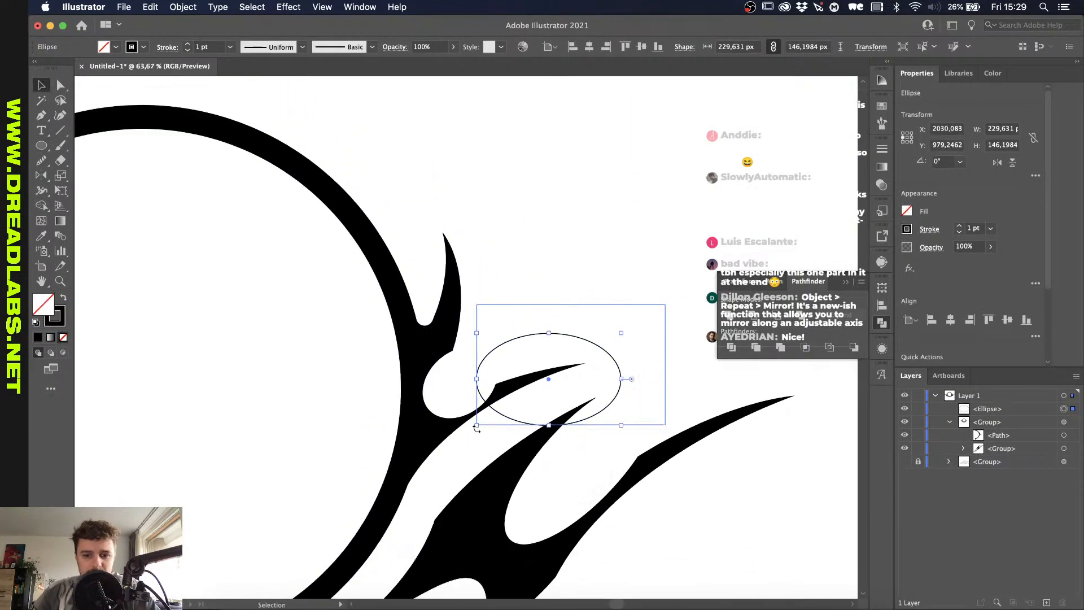
key(super+z)
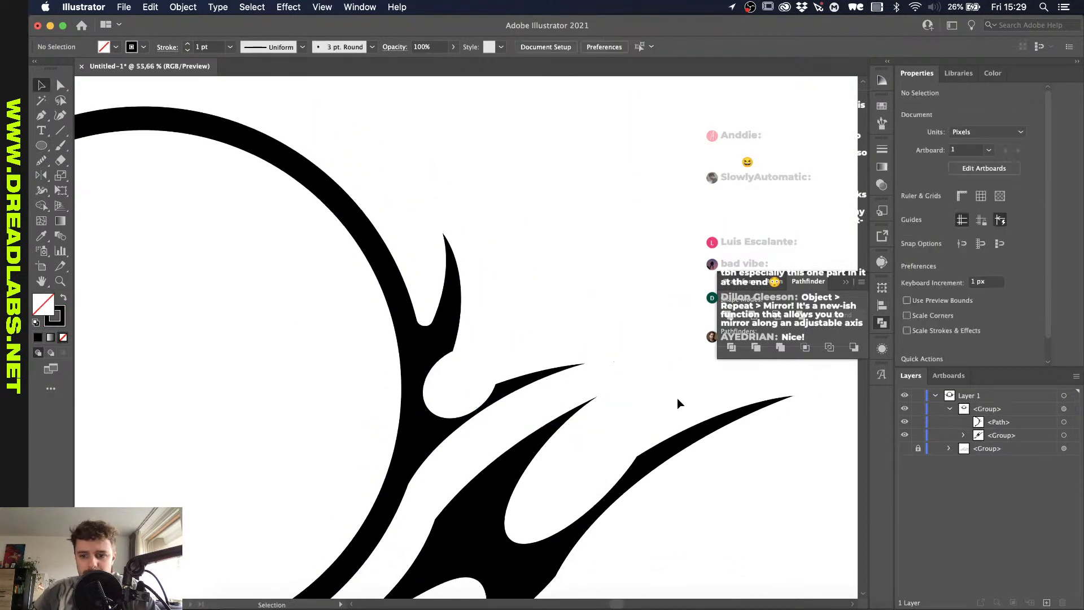
key(shift+super+z)
double_click(516, 388)
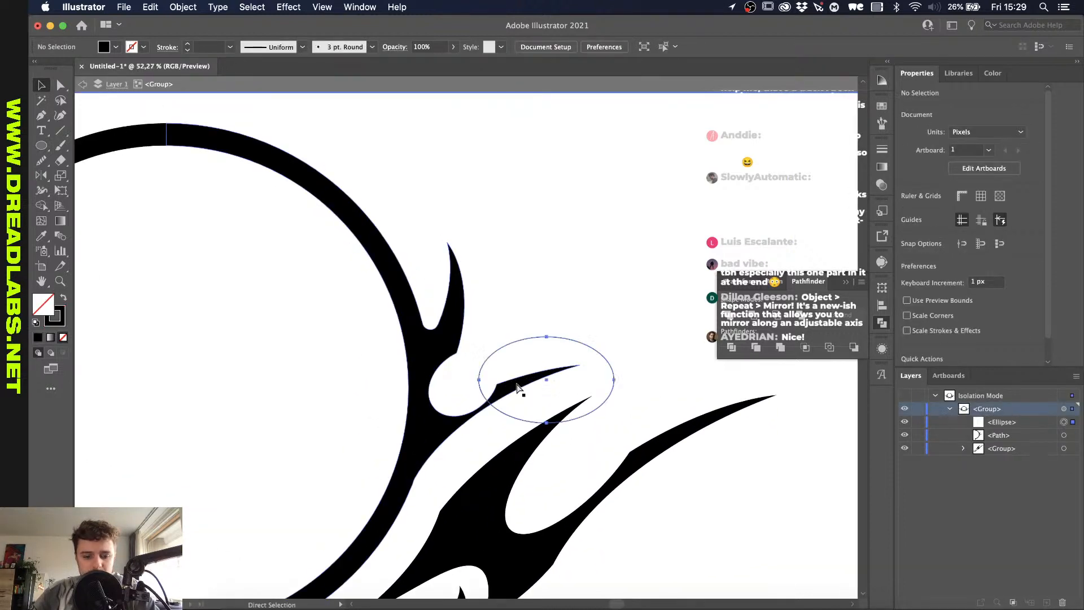
Step: Widen the ellipse to about 275 px, rotate it about 14.7°, and position it over the side spike
drag(477, 377, 453, 380)
drag(621, 331, 612, 301)
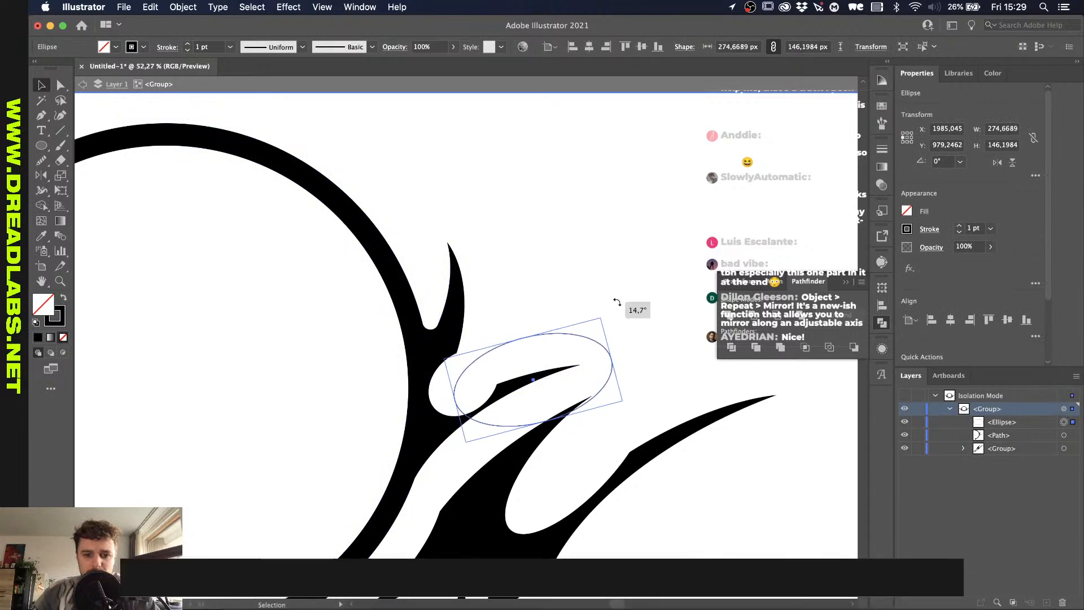
drag(571, 334, 580, 352)
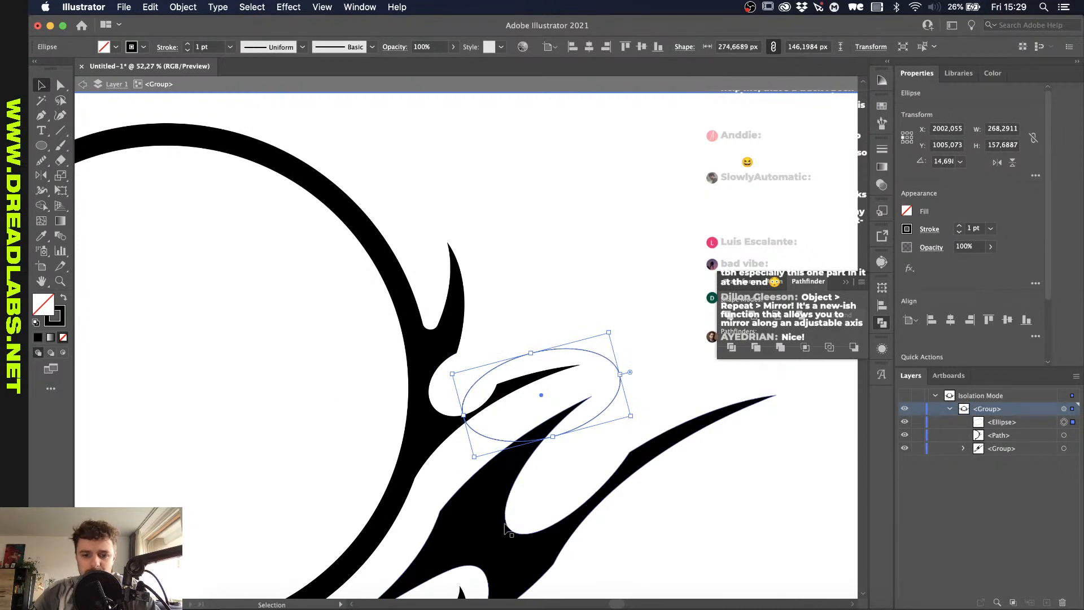
Step: Duplicate the ellipse, resize the copy to about 340 by 146 px, and rotate it to about 20.8° along the spike's lower edge
scroll(507, 492, up, 2)
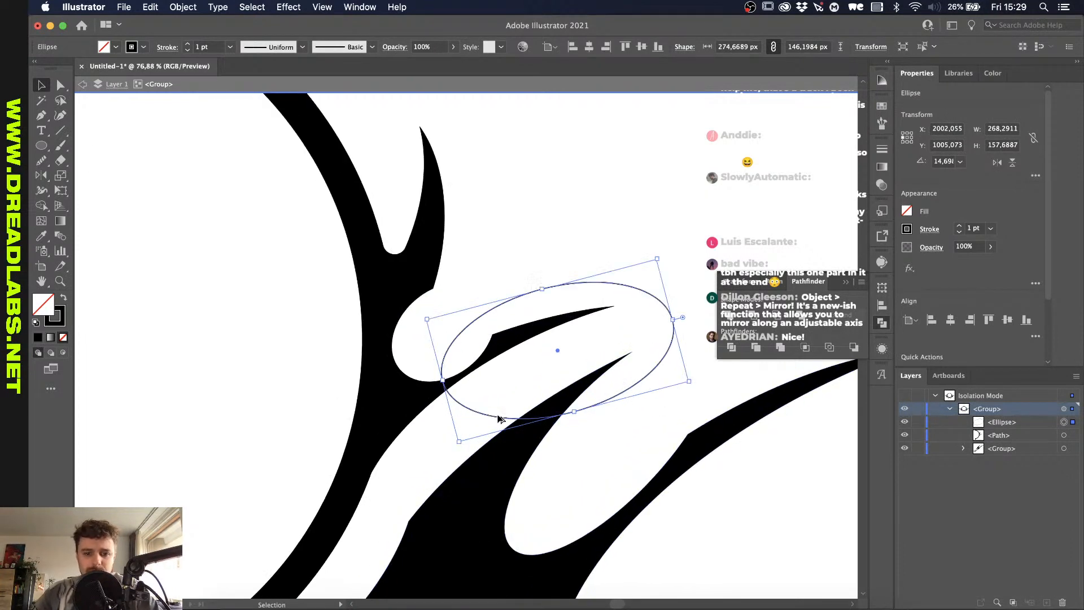
drag(499, 419, 473, 456)
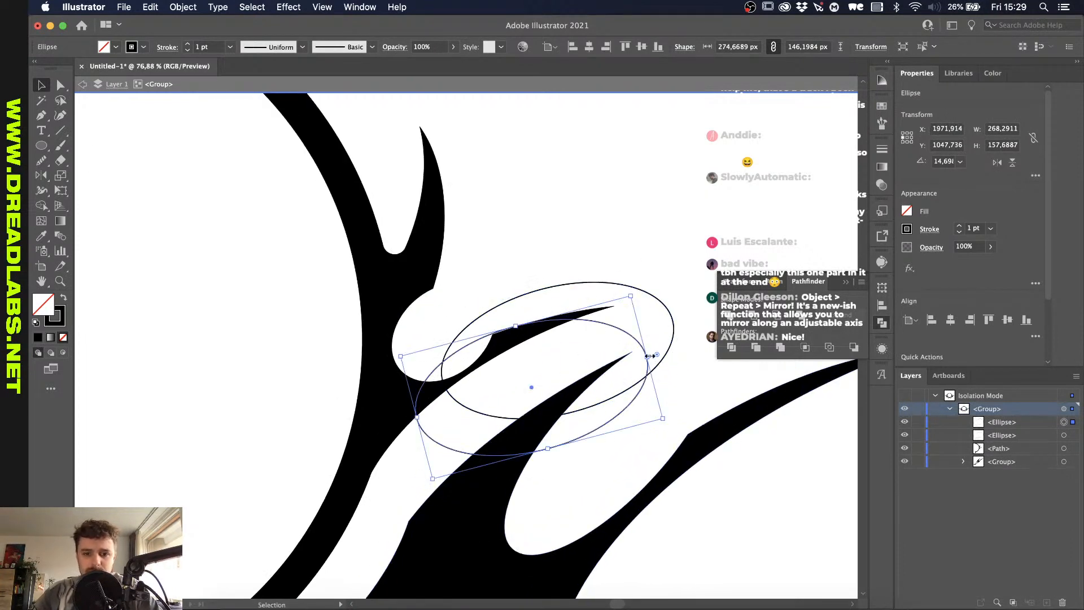
drag(650, 356, 747, 332)
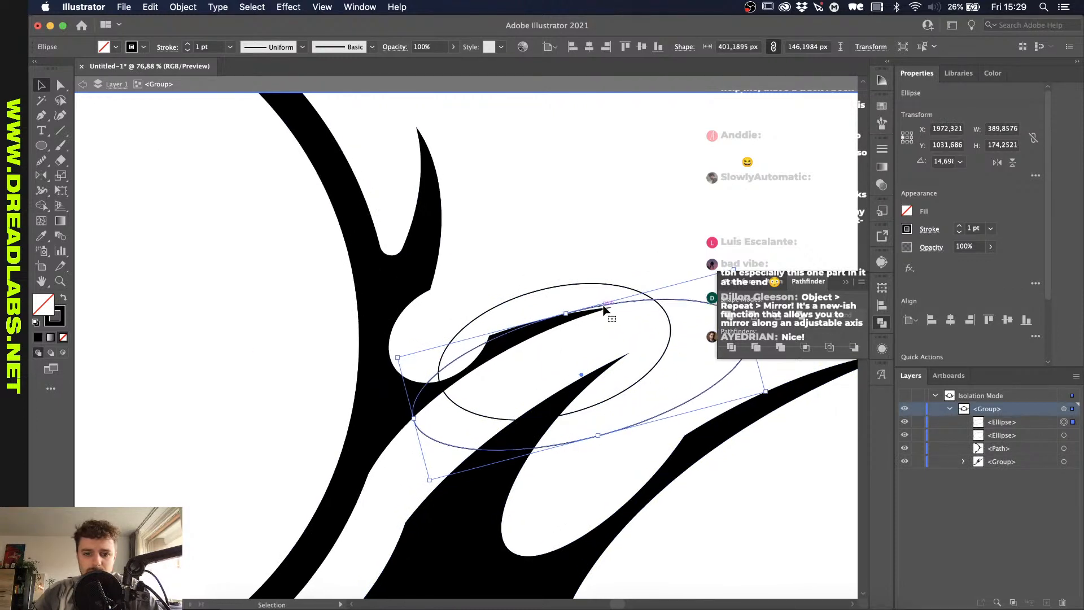
scroll(603, 309, right, 2)
scroll(603, 309, up, 1)
drag(689, 283, 679, 266)
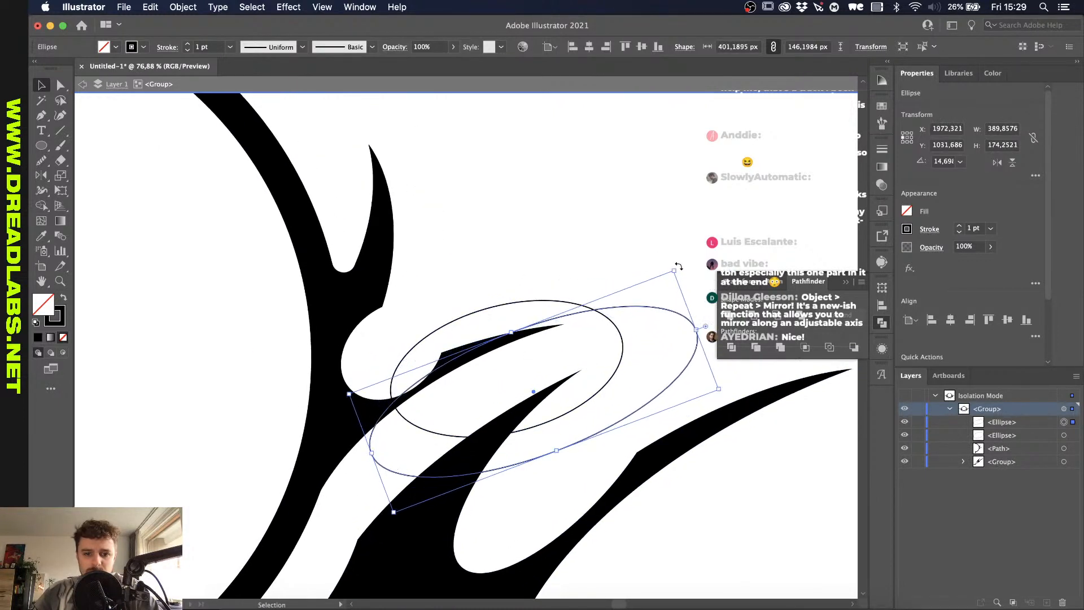
drag(643, 305, 648, 295)
drag(377, 444, 426, 424)
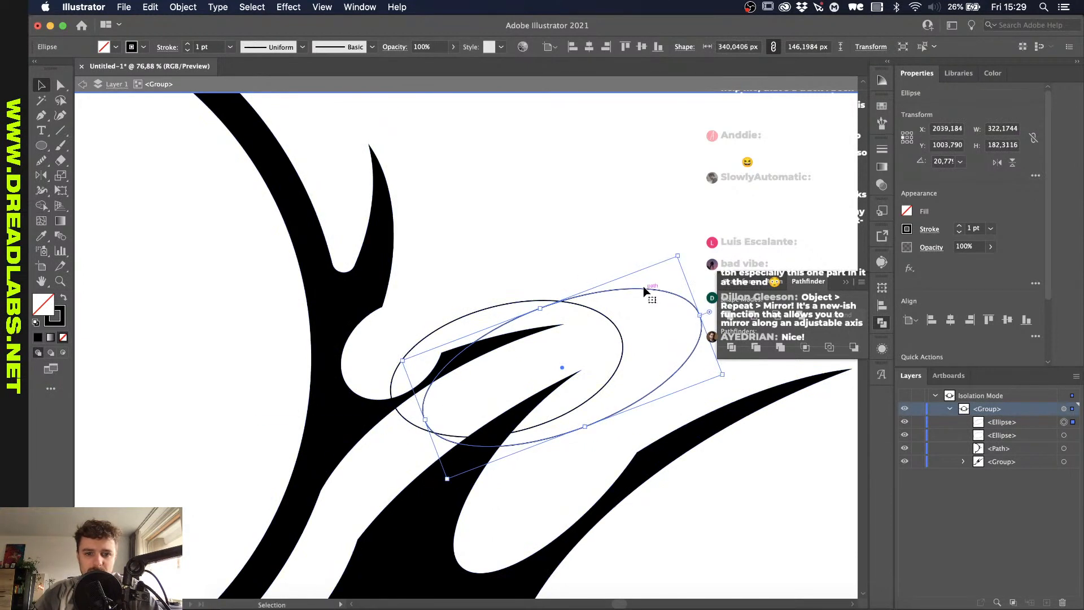
drag(642, 289, 637, 287)
Step: Draw a small ellipse over the round recess beside the ring, about 122 by 87 px and rotated about 17.4°
key(l)
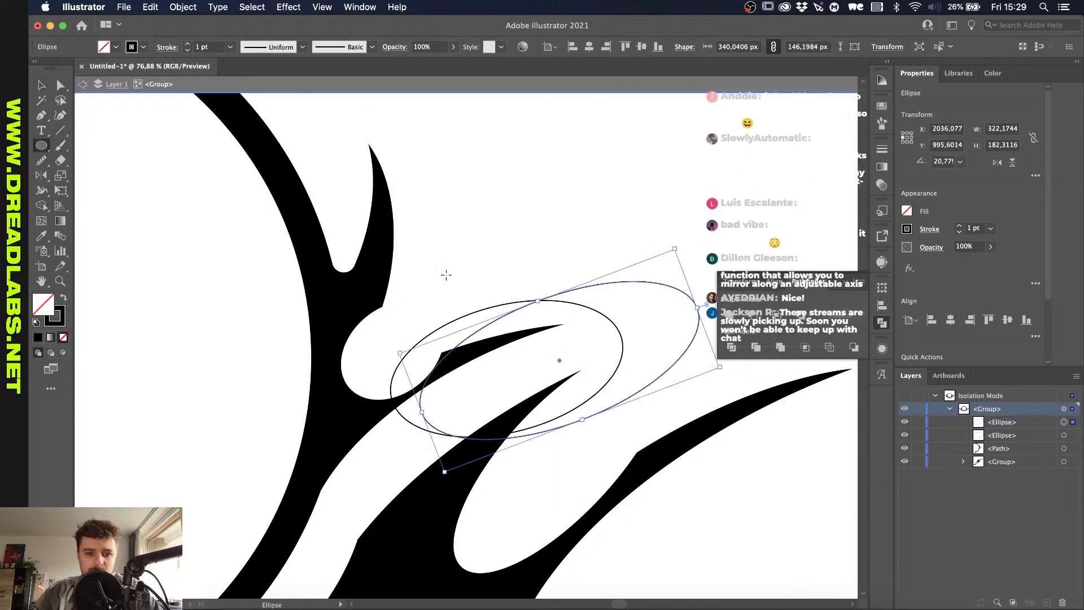
mouse_move(473, 285)
mouse_down()
mouse_move(333, 387)
mouse_move(373, 365)
mouse_up()
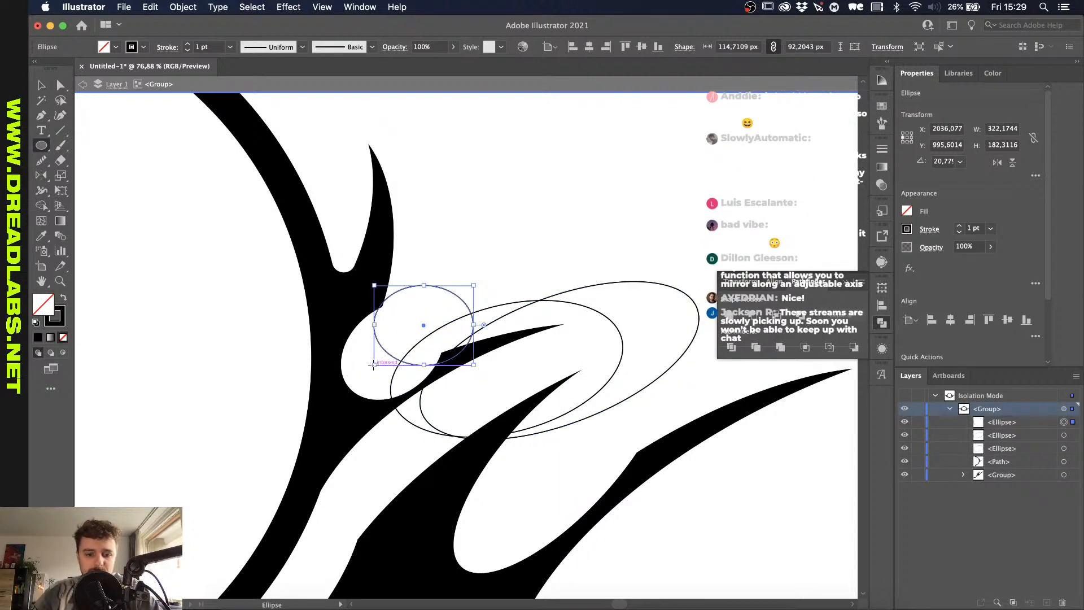
key(v)
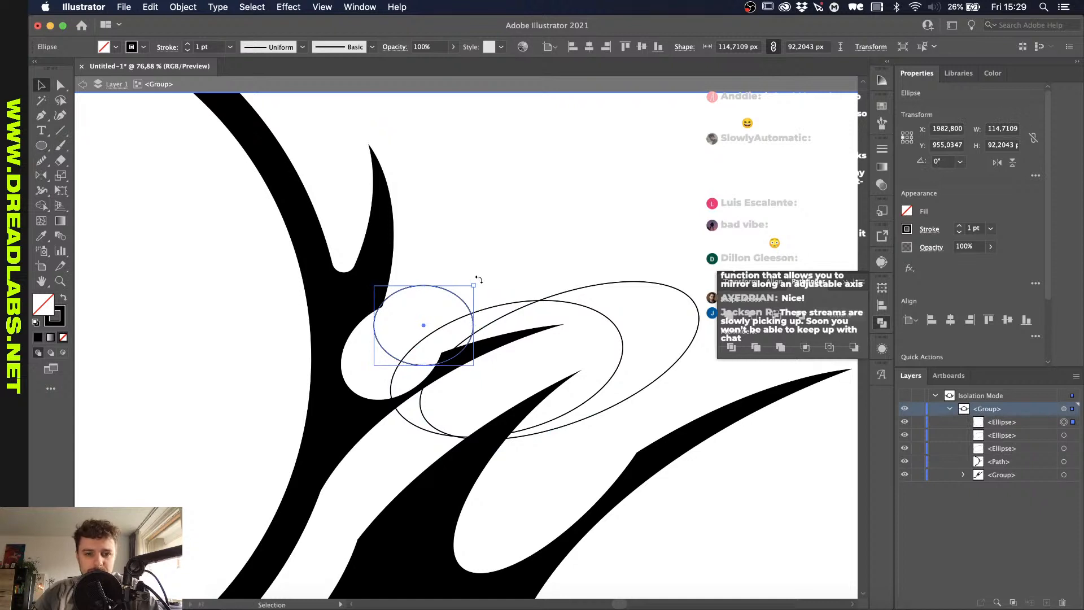
drag(479, 280, 461, 336)
scroll(423, 310, up, 3)
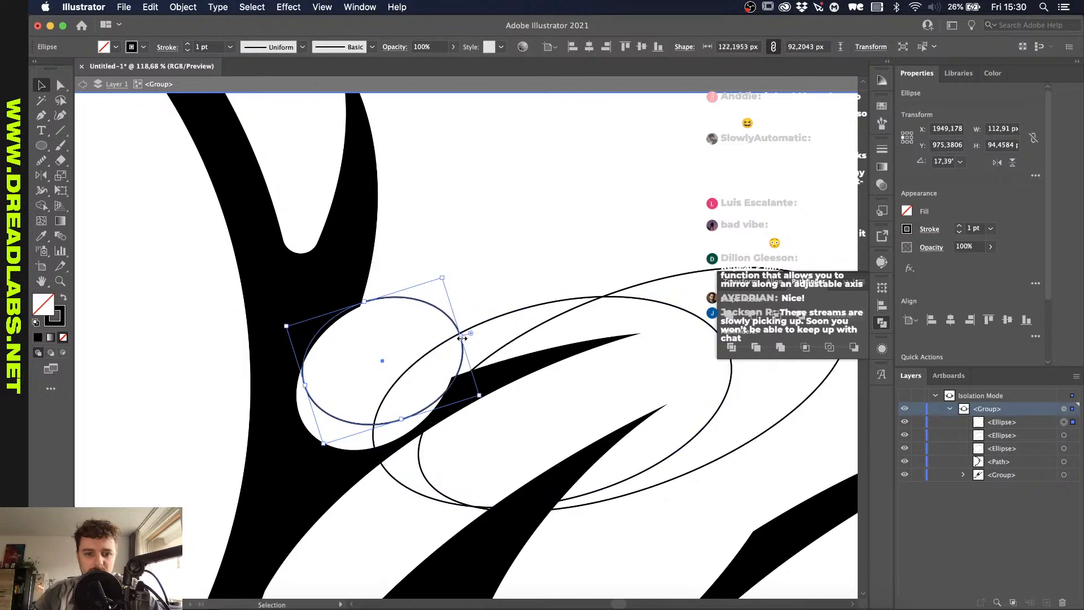
drag(401, 419, 402, 427)
scroll(403, 427, down, 1)
scroll(402, 428, down, 1)
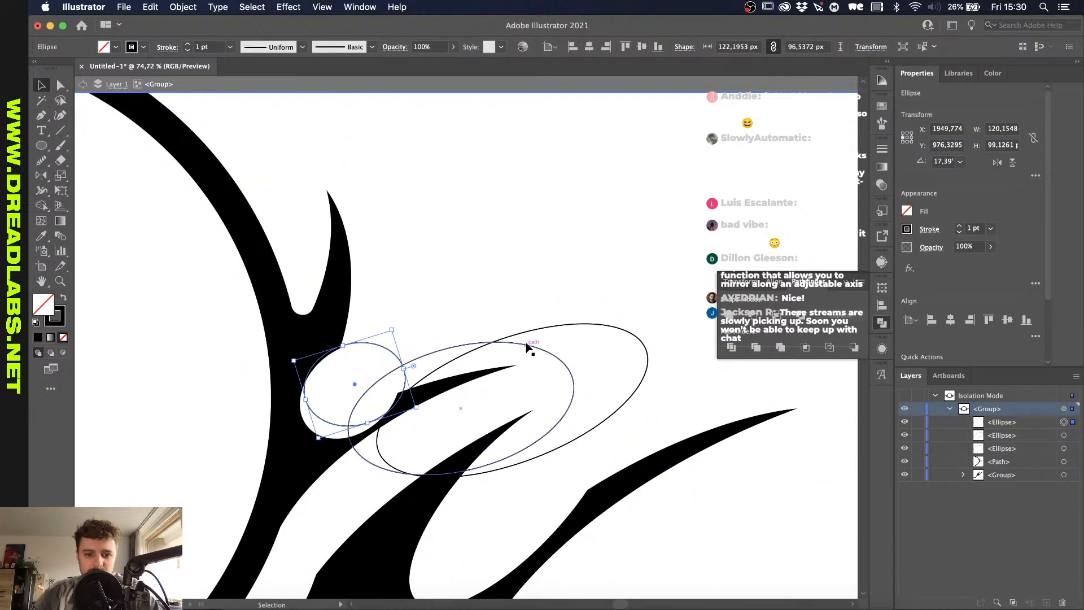
scroll(464, 457, down, 1)
scroll(461, 458, up, 3)
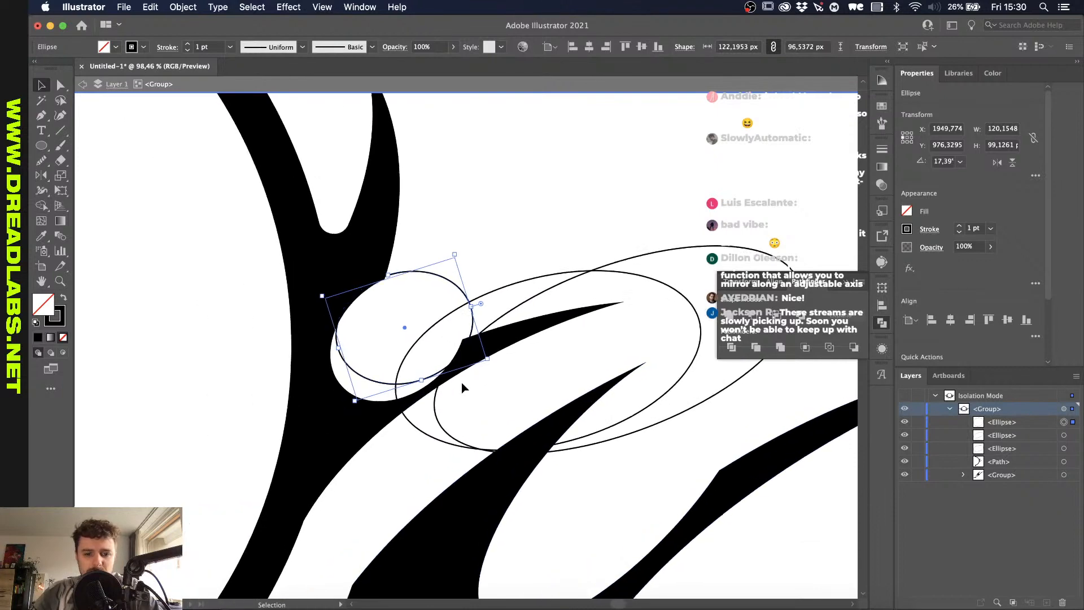
scroll(462, 382, up, 3)
drag(404, 378, 403, 363)
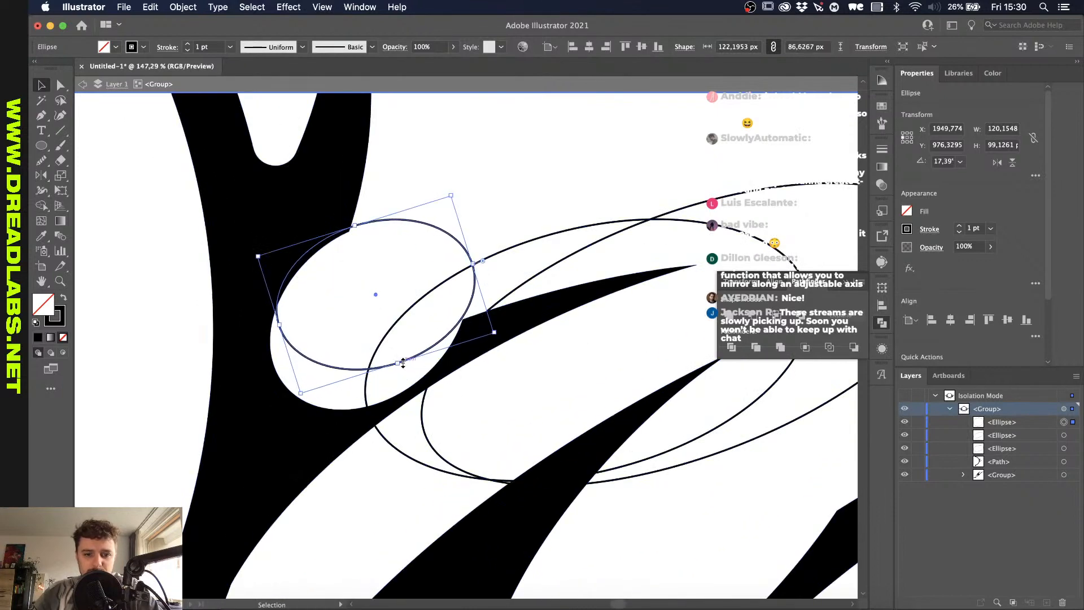
Step: Swap the fill and stroke of the ring path to show it as a black outline without fill
scroll(403, 363, down, 2)
scroll(403, 363, up, 2)
scroll(402, 363, right, 1)
drag(569, 206, 464, 320)
key(shift+x)
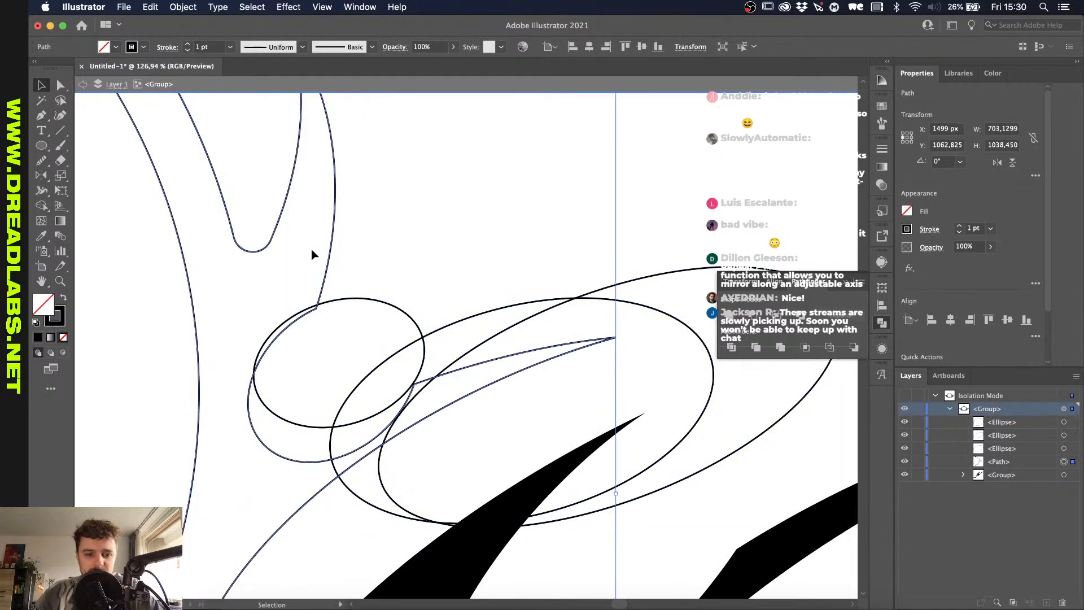
Step: Select the ring path and three ellipses, and merge the ring body with the old recess area below the small ellipse using Shape Builder
drag(666, 199, 302, 388)
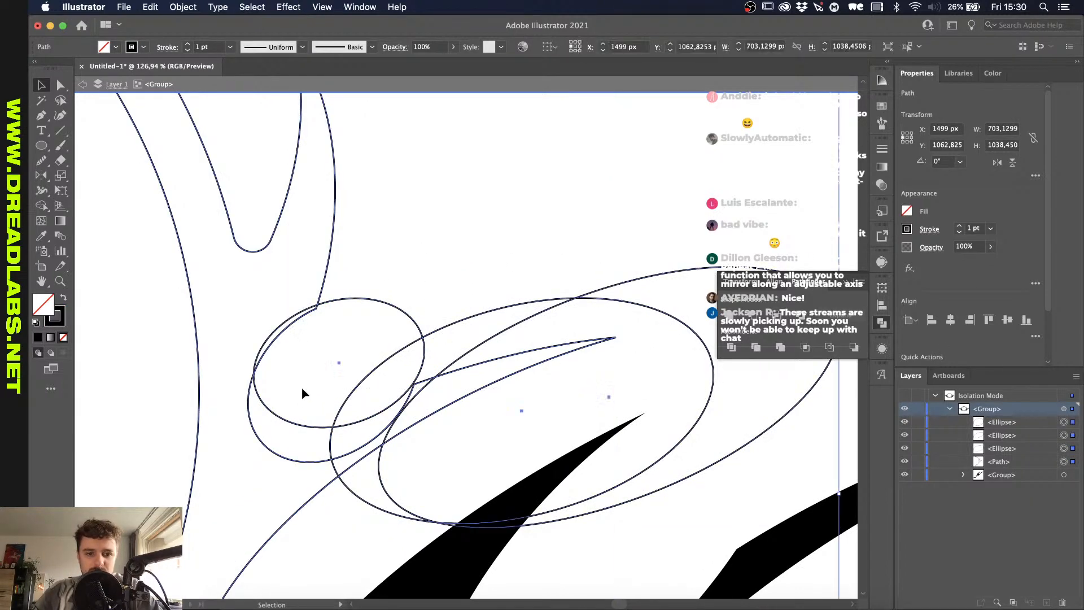
scroll(302, 393, up, 1)
scroll(195, 306, up, 2)
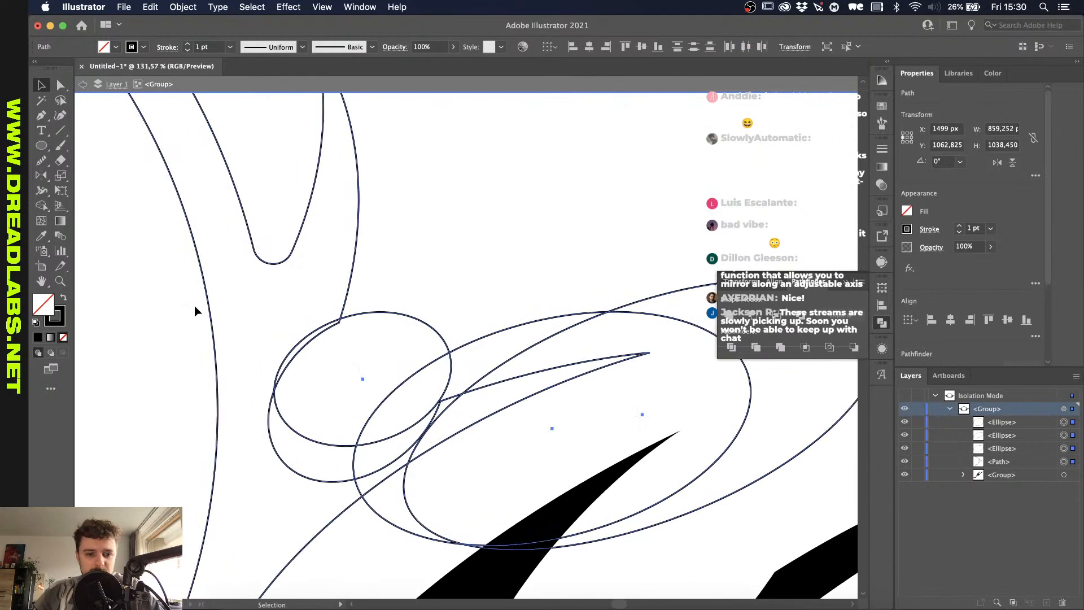
click(41, 205)
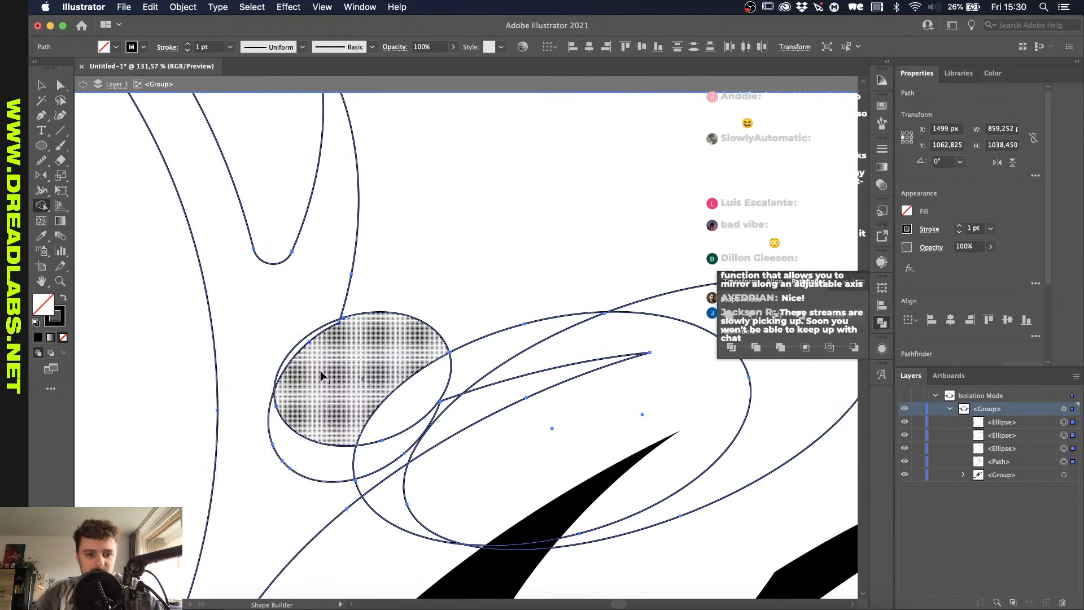
mouse_move(299, 349)
mouse_down()
mouse_move(352, 386)
mouse_move(397, 402)
mouse_up()
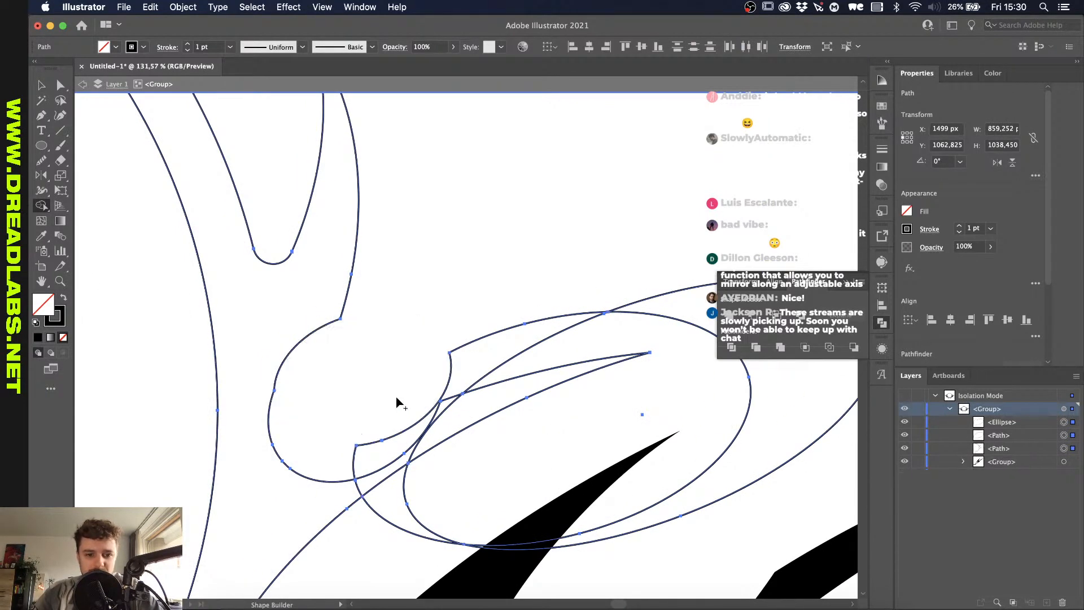
click(397, 402)
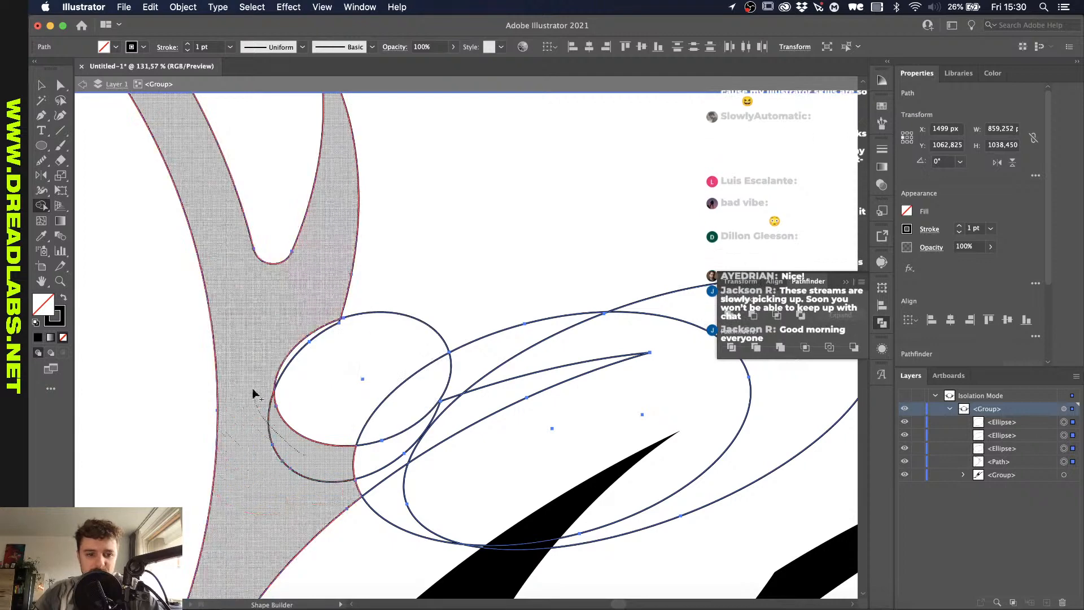
scroll(325, 468, right, 5)
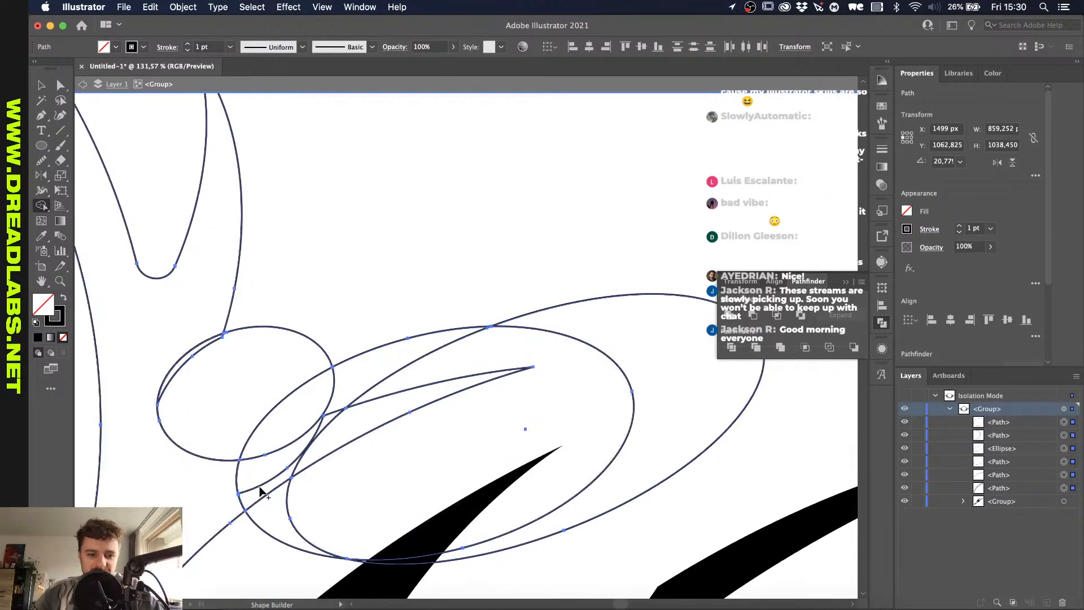
Step: Nudge the larger tilted ellipse about 11 px right and 6 px down, to X 2047 px and Y 1001.6 px
key(v)
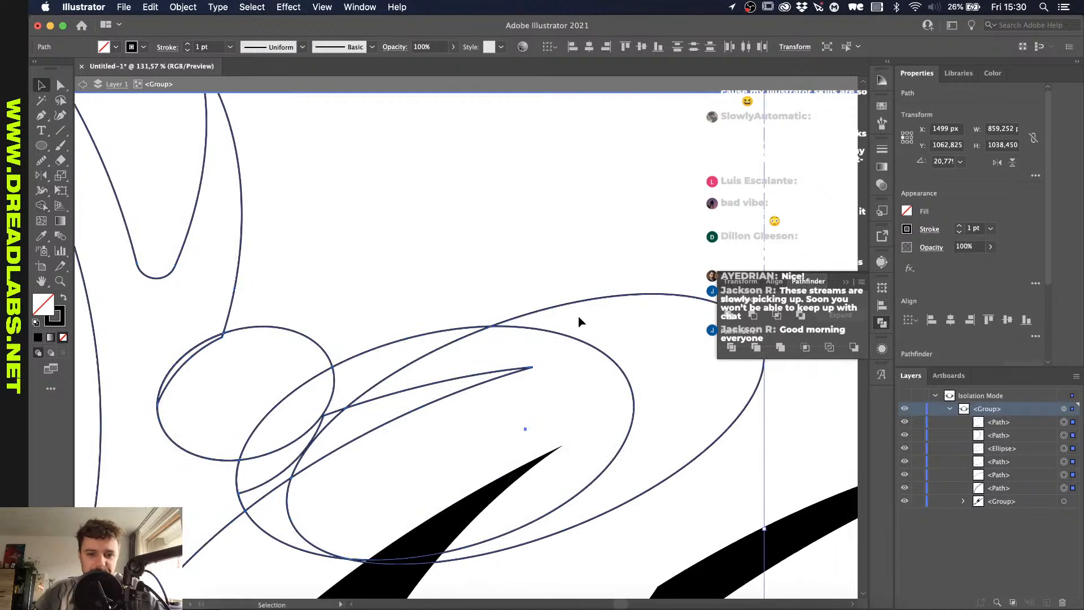
click(584, 279)
click(588, 300)
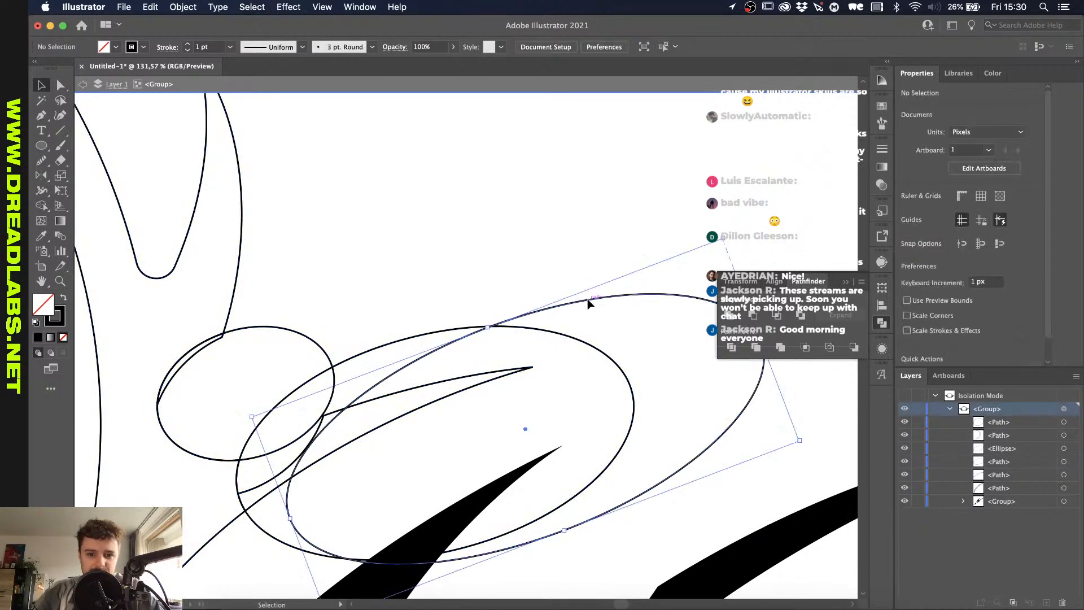
key(Right)
key(Right)
key(Down)
key(Down)
key(Down)
key(Down)
key(Down)
key(Down)
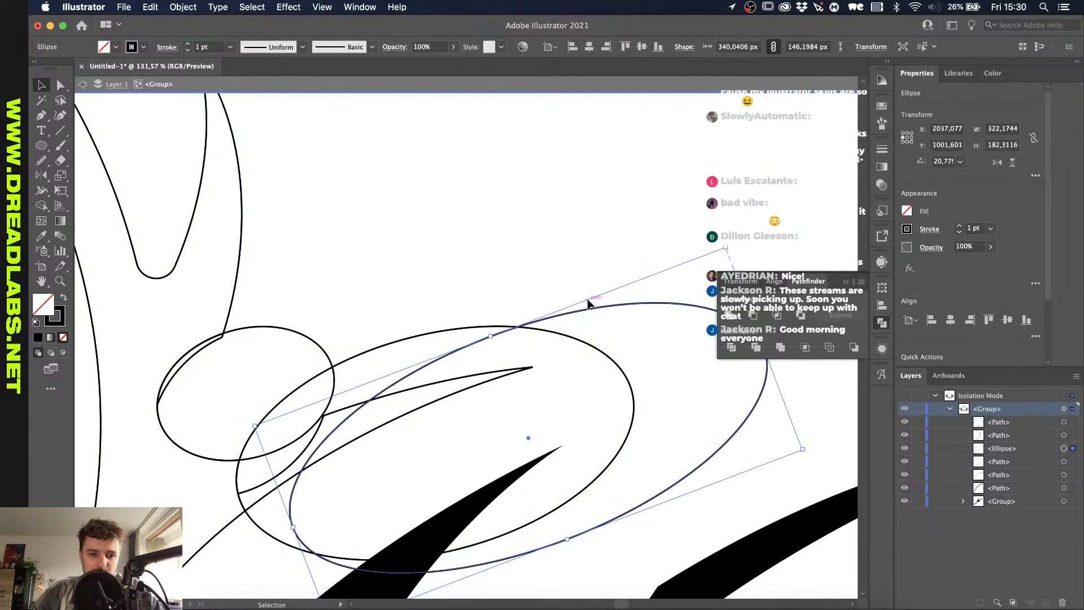
key(Right)
key(Right)
key(Right)
key(Right)
key(Right)
key(Right)
key(Right)
key(Right)
key(Right)
key(Right)
key(Right)
key(Right)
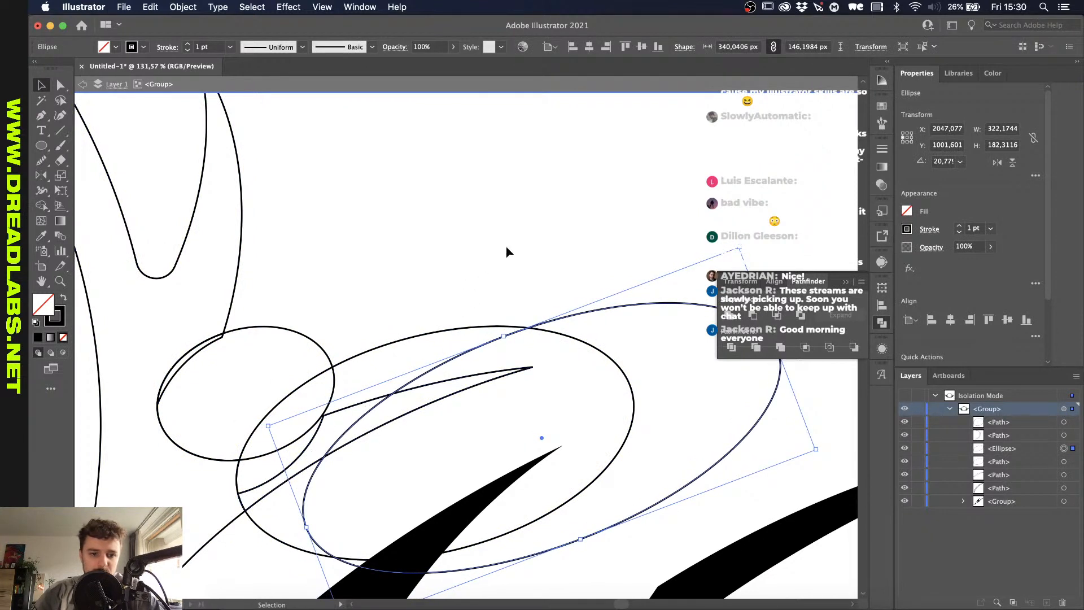
Step: Select the overlapping shapes, cut out the small ellipse area with Shape Builder, and merge the ring body with the new curved spike
drag(506, 252, 177, 493)
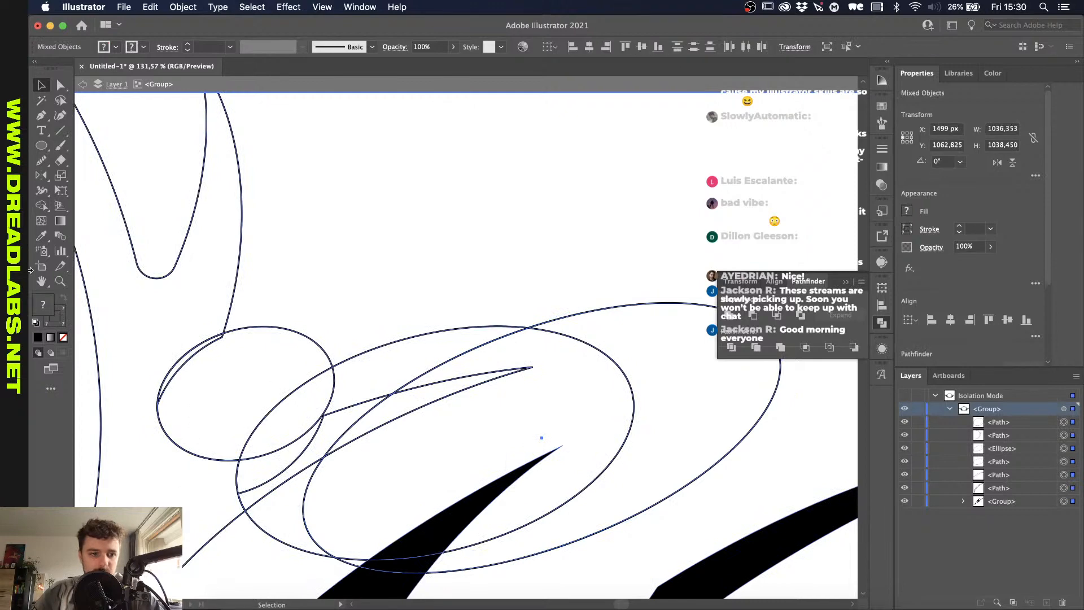
click(41, 206)
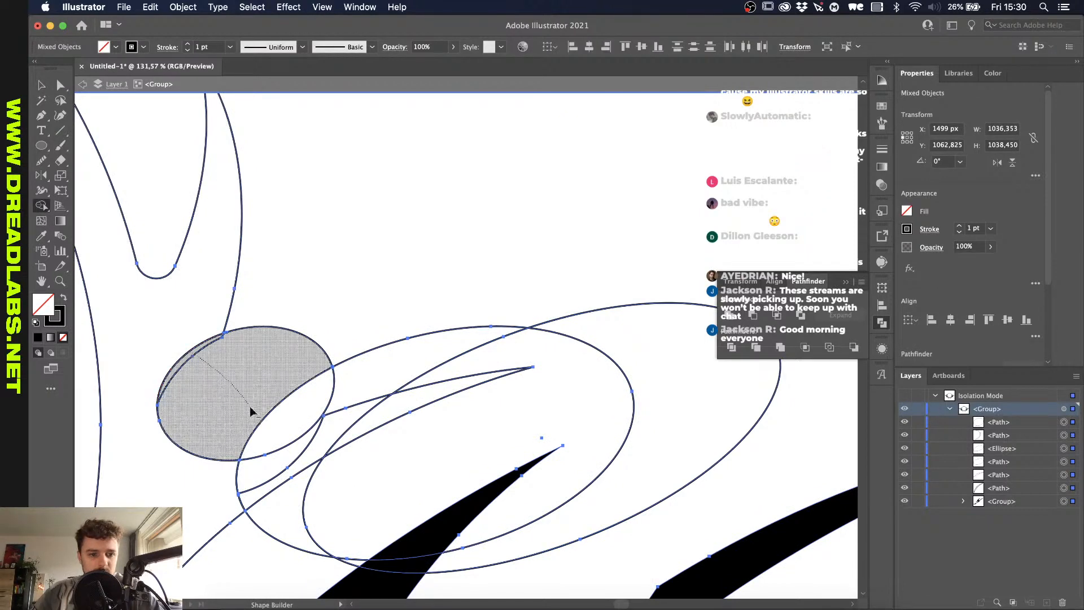
alt+click(278, 426)
mouse_move(209, 496)
mouse_down()
mouse_move(278, 483)
mouse_move(310, 465)
mouse_up()
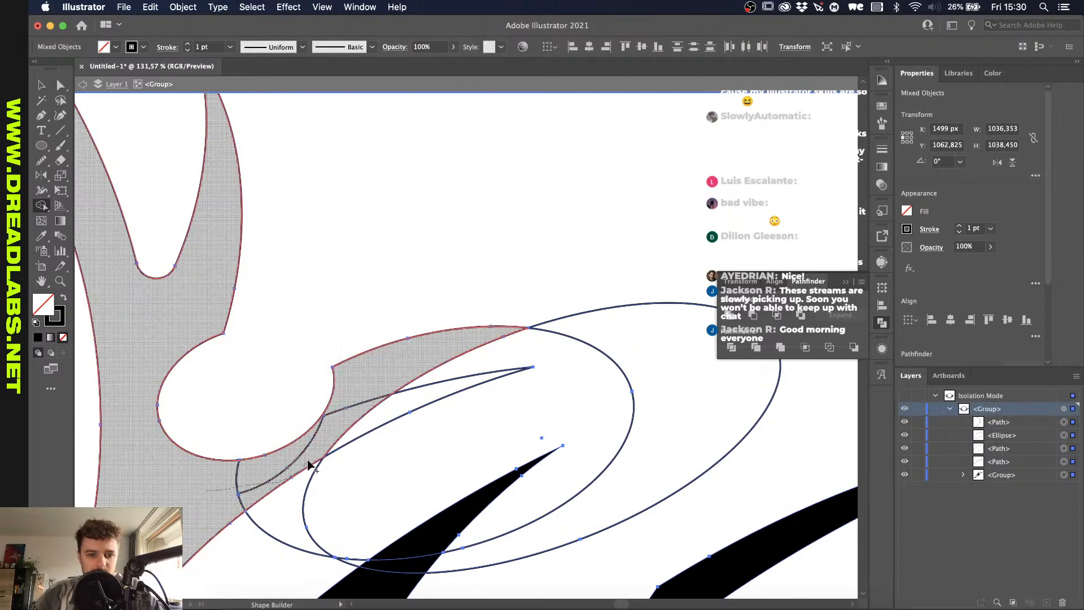
drag(343, 424, 339, 430)
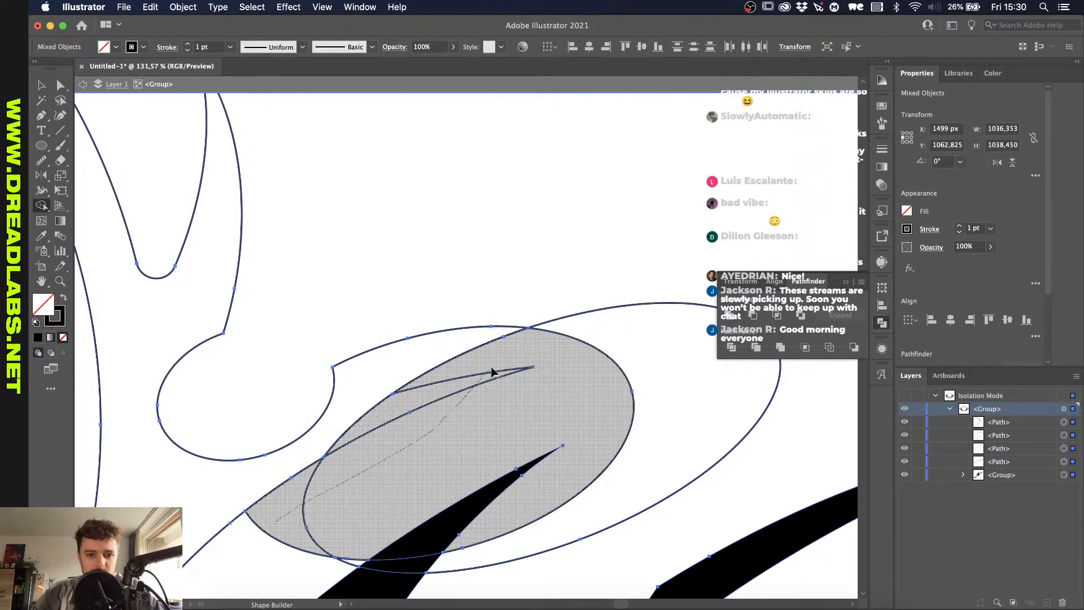
Step: Remove the leftover ellipse areas and the small stray sliver outside the ring and curved spike using Shape Builder
alt+click(663, 339)
scroll(452, 439, down, 4)
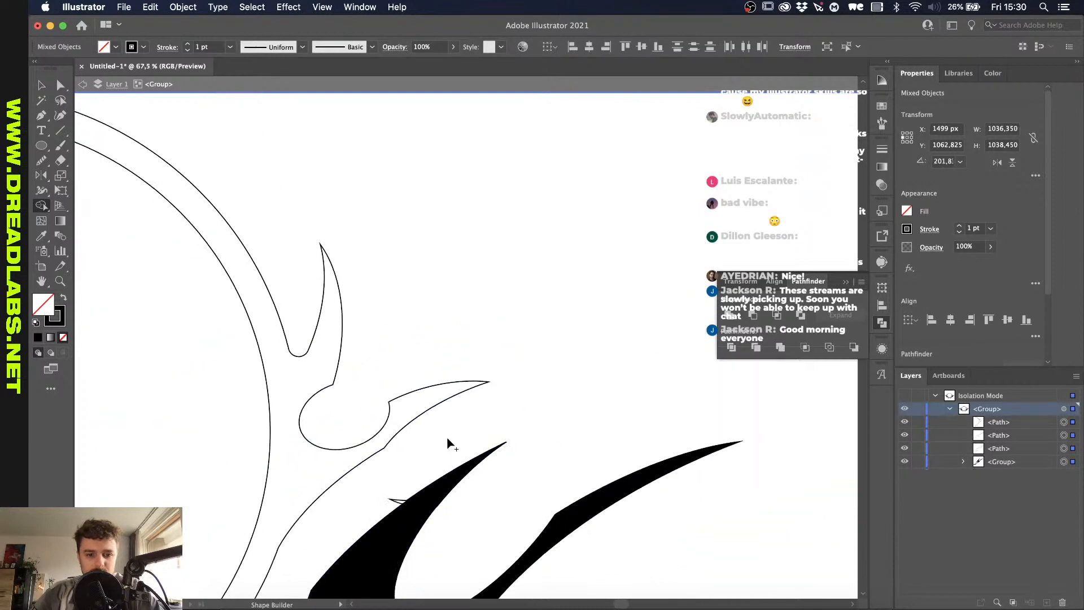
scroll(446, 436, down, 1)
alt+click(441, 436)
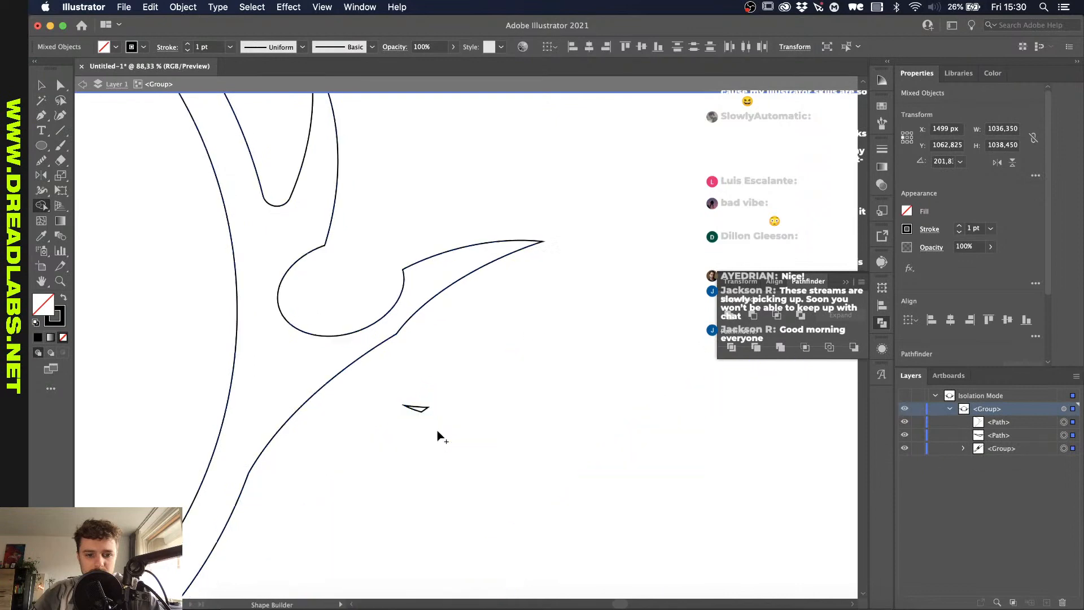
scroll(438, 435, up, 3)
alt+click(403, 396)
scroll(452, 365, down, 6)
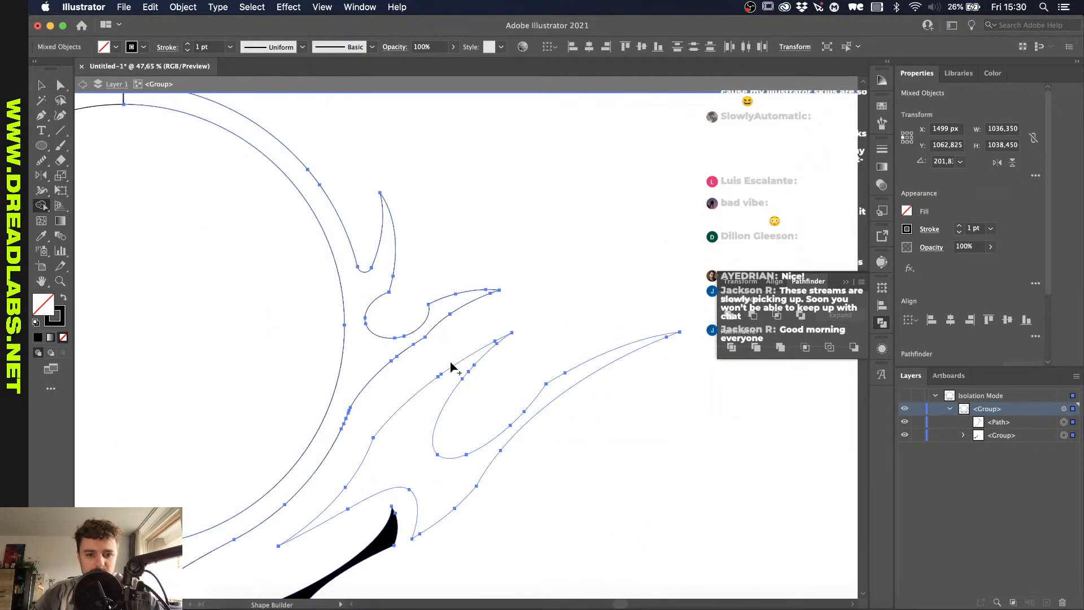
Step: Swap the stroke and fill to turn the outlined emblem back into solid black, and clear the selection
key(shift+x)
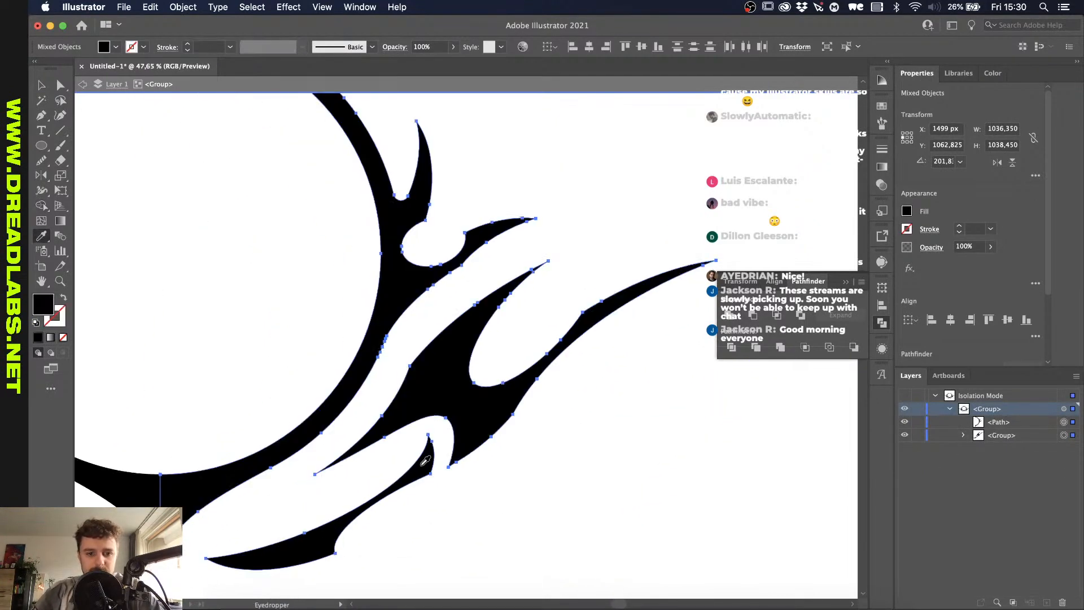
key(v)
click(559, 503)
scroll(559, 503, up, 4)
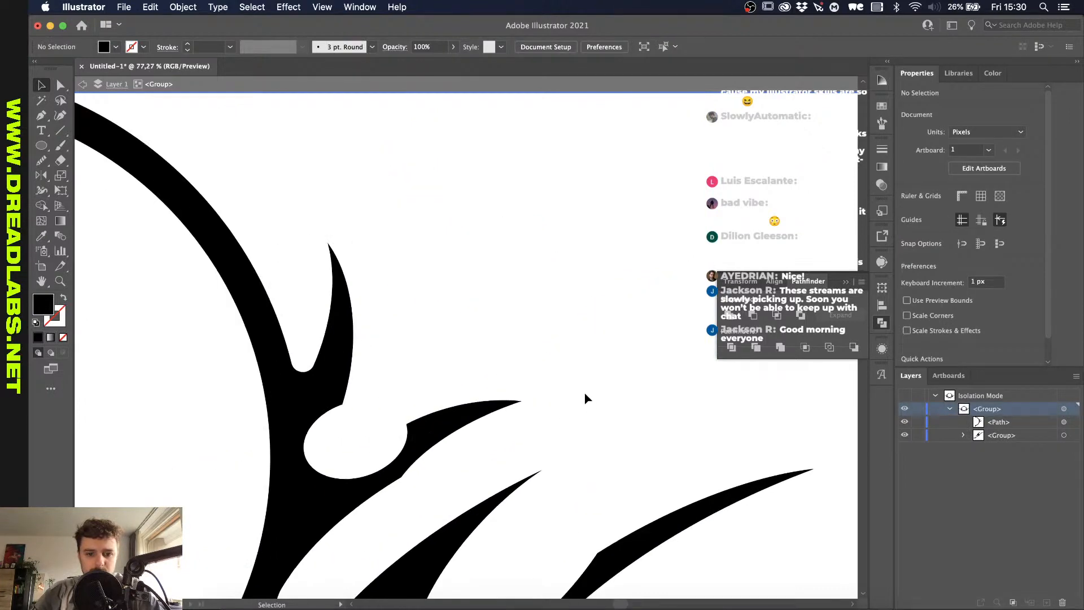
scroll(585, 398, up, 4)
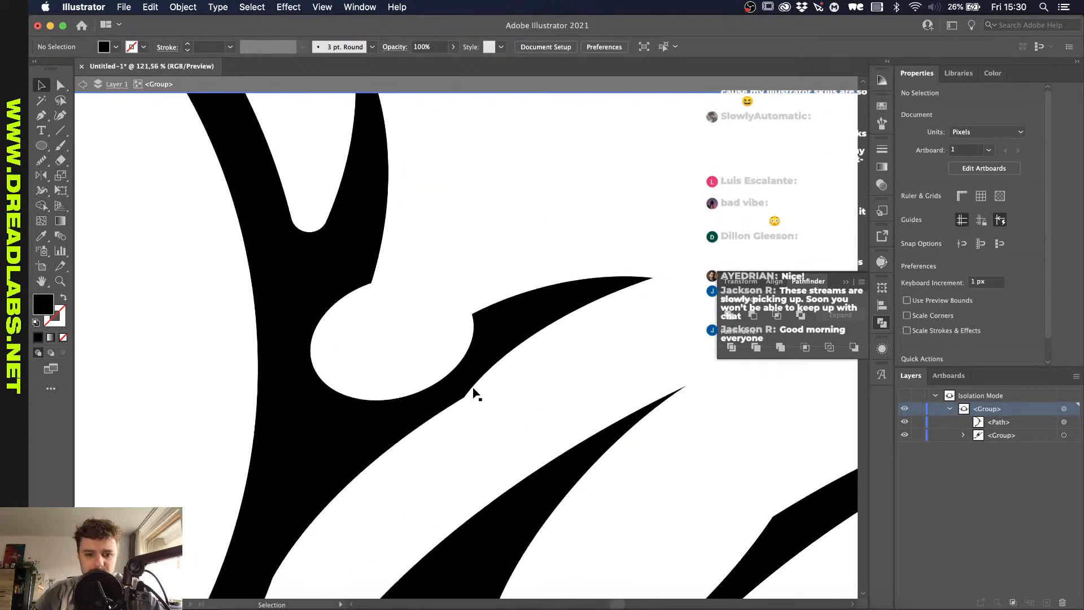
Step: Round the underside corner where the curved side spike meets the ring body, with a corner radius of about 174 px
click(459, 395)
scroll(460, 394, up, 4)
key(a)
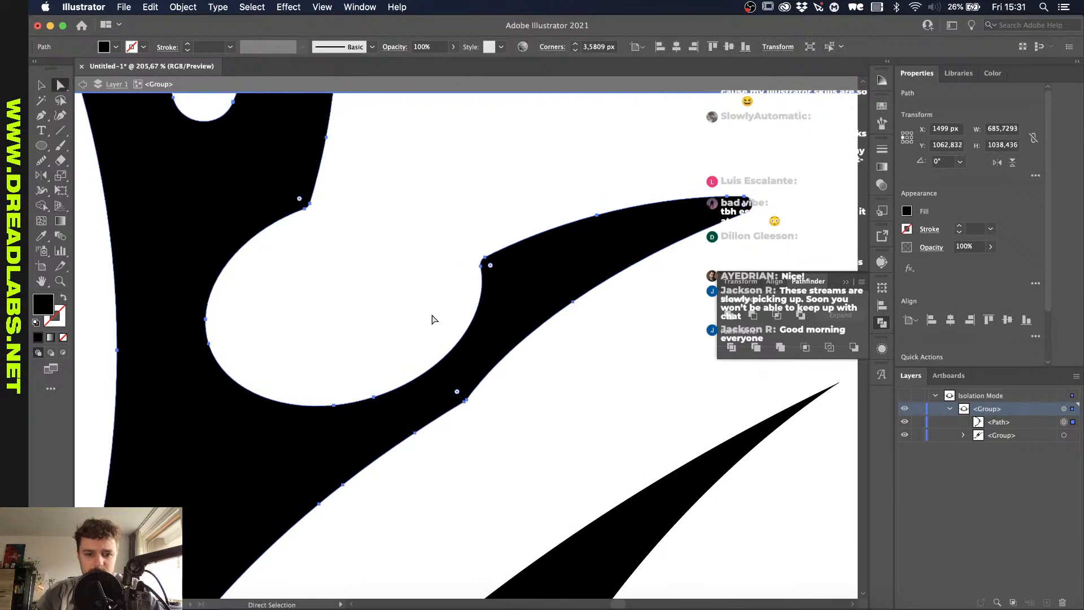
click(465, 401)
drag(464, 399, 421, 312)
key(super+z)
click(467, 399)
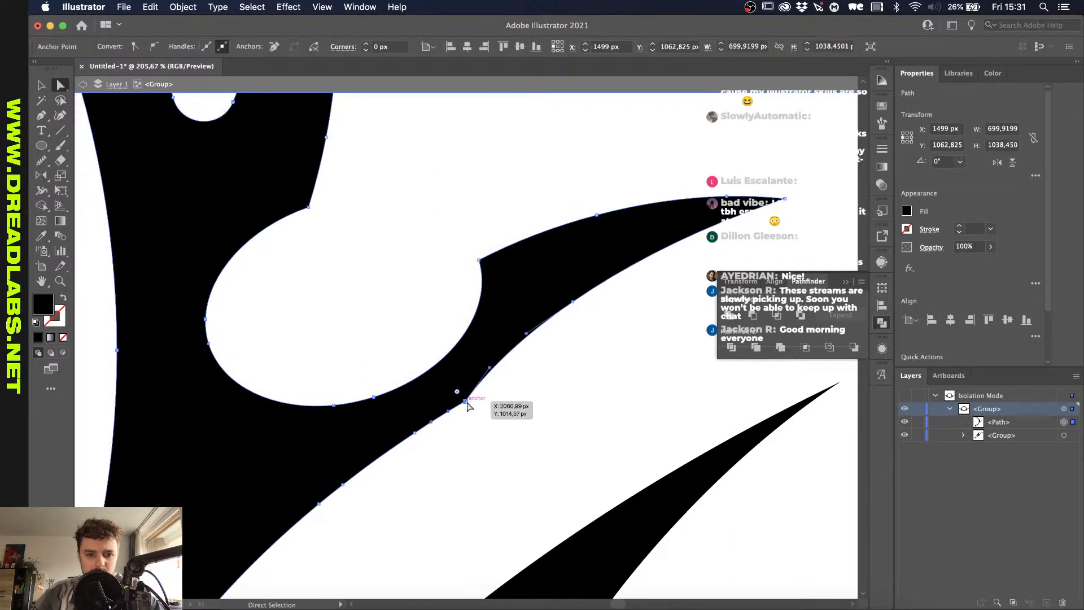
drag(457, 391, 446, 141)
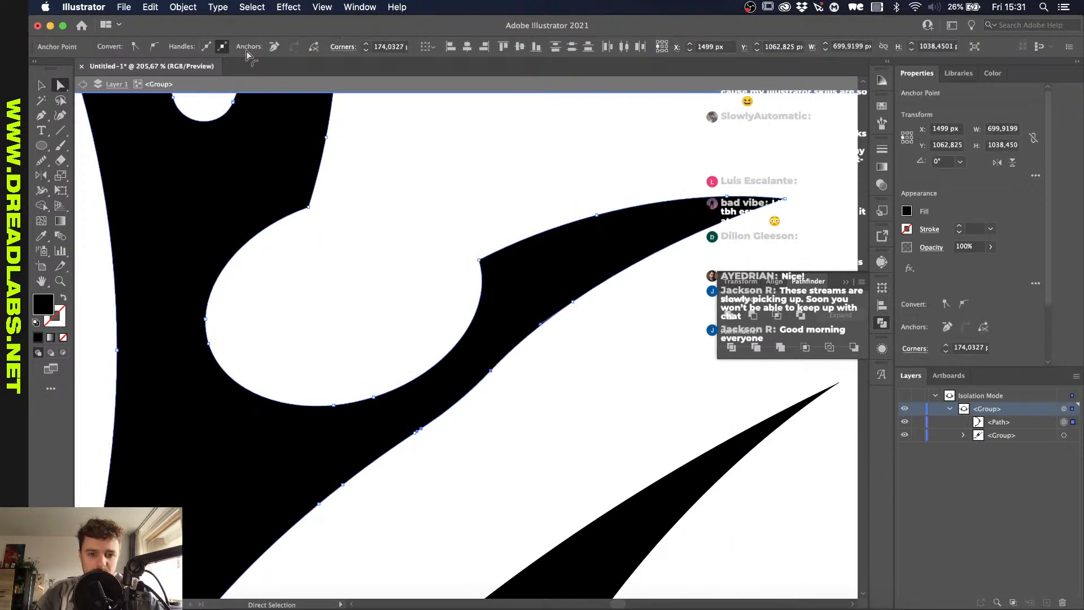
click(483, 325)
click(547, 367)
Step: Leave the group's isolation mode and draw a black square about 173 px wide beyond the ring's upper right
scroll(547, 367, down, 10)
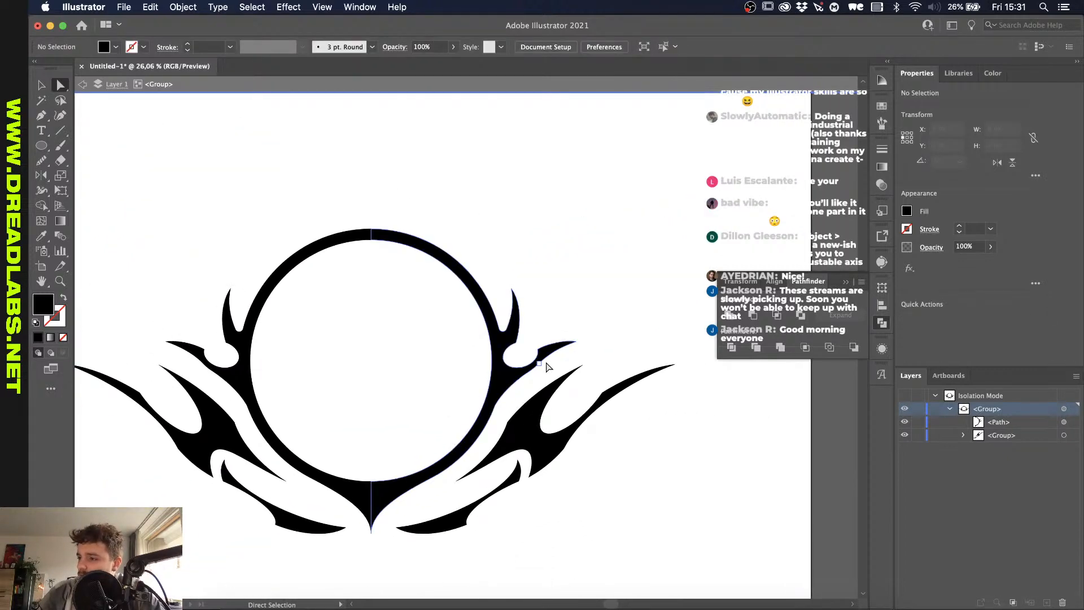
scroll(547, 367, right, 3)
scroll(547, 367, down, 2)
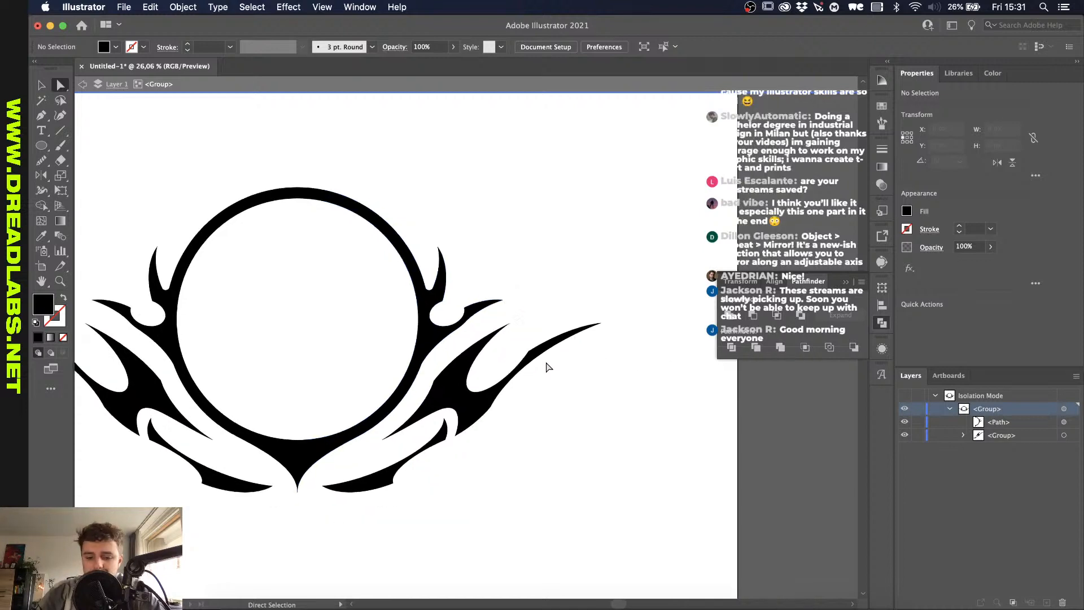
key(m)
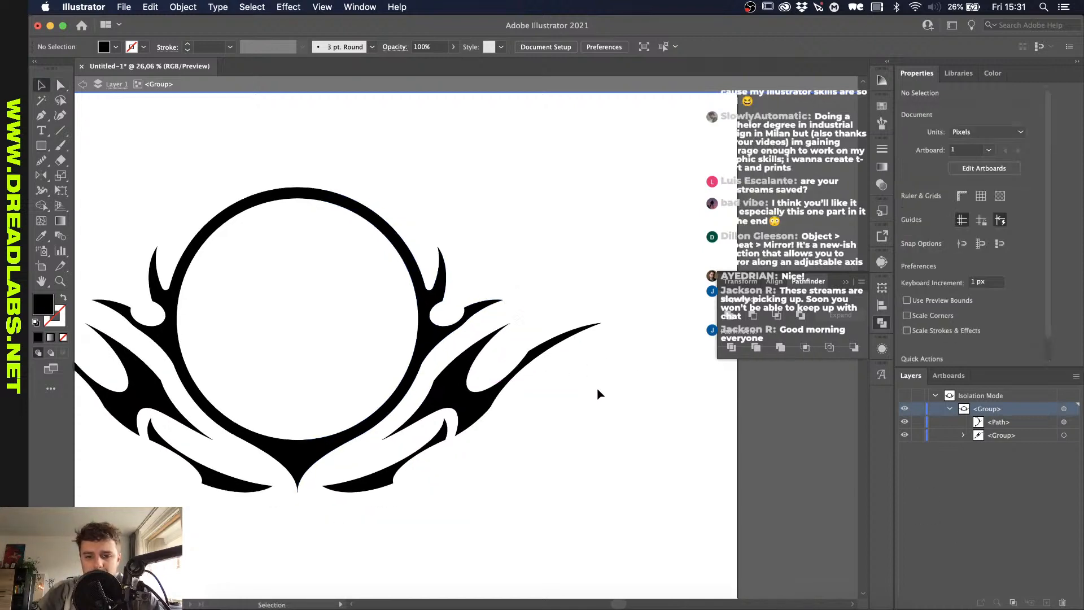
key(Escape)
drag(515, 166, 567, 216)
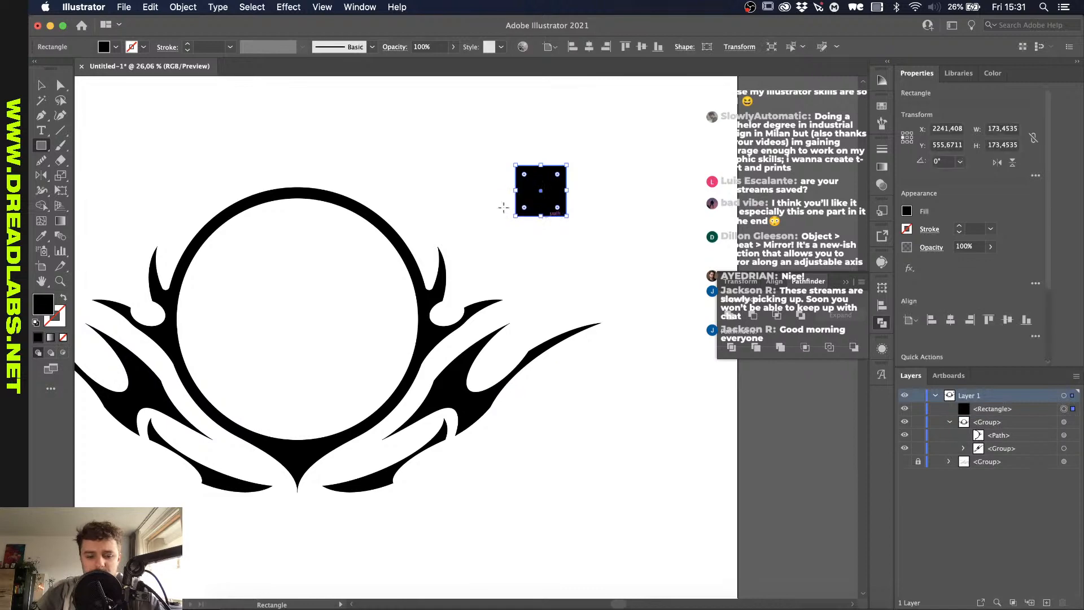
Step: Apply a Mirror repeat to the square and place its mirror axis on the ring's vertical centre line
key(v)
click(183, 7)
mouse_move(236, 325)
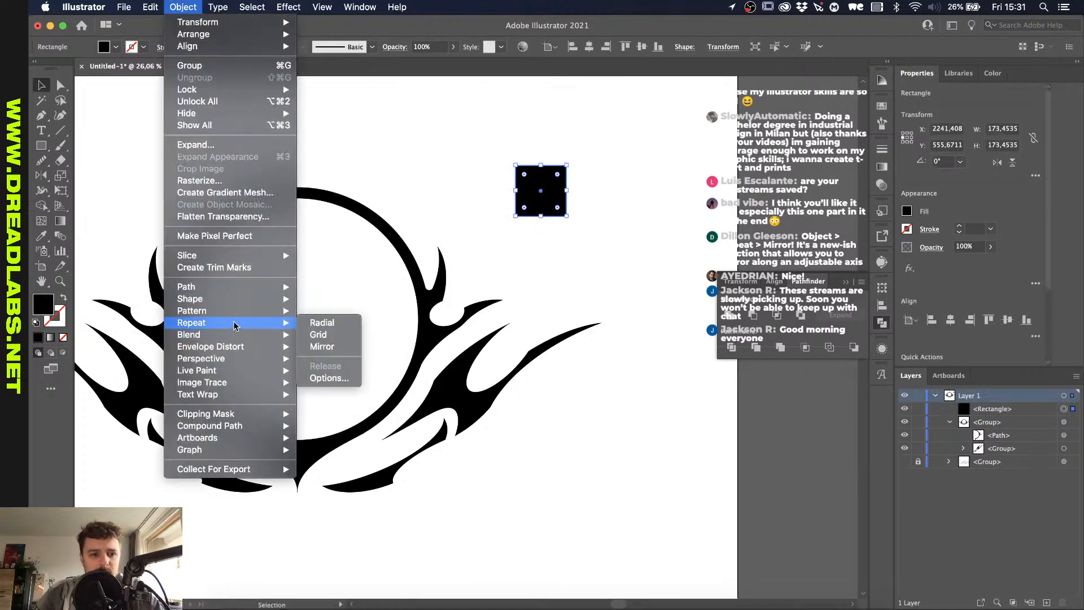
click(322, 346)
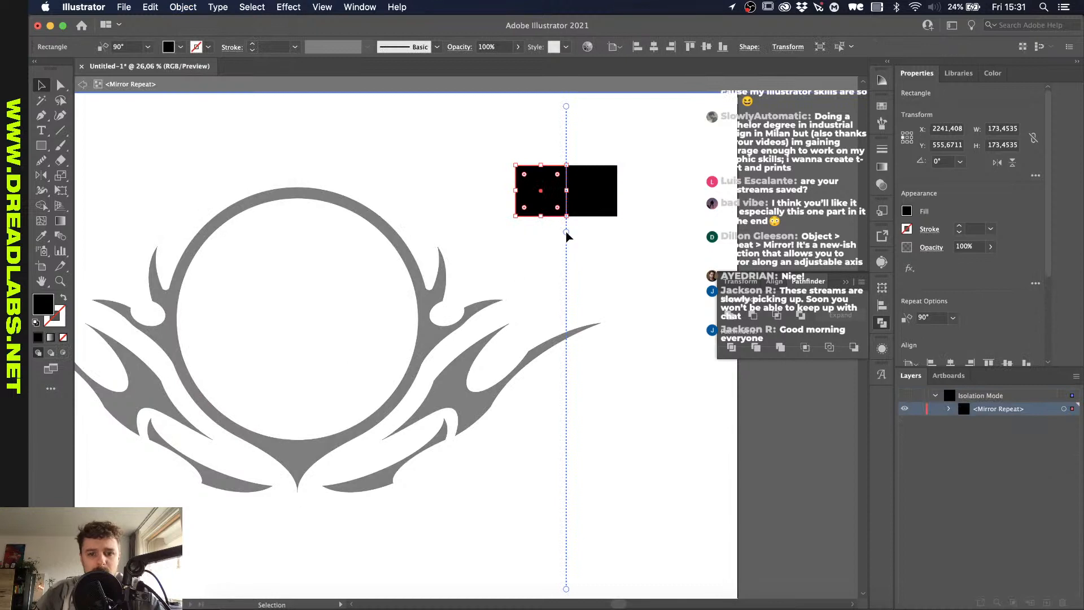
drag(566, 232, 299, 248)
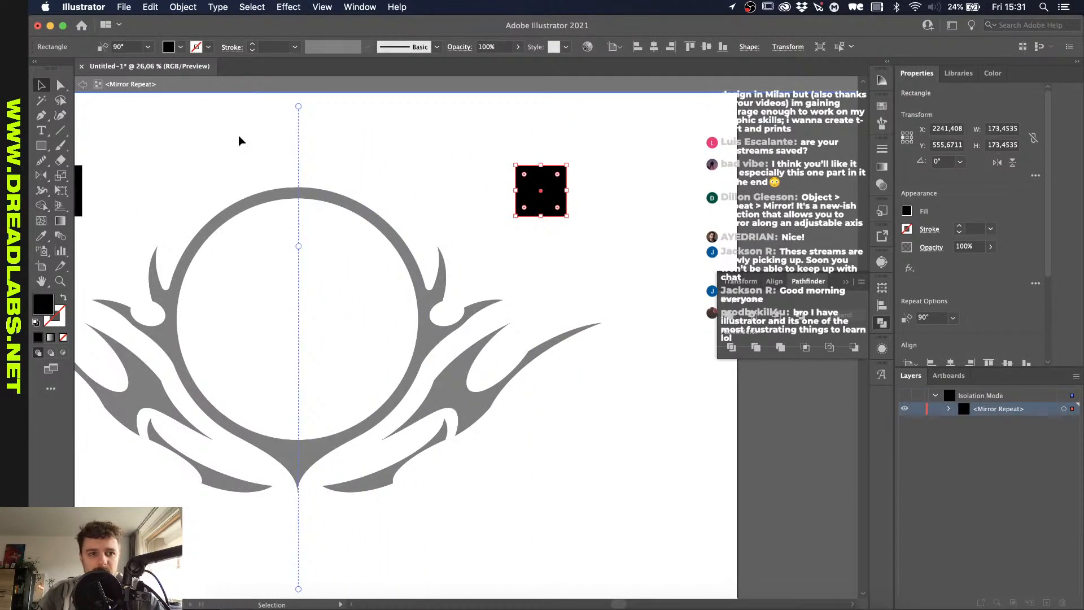
Step: Leave the repeat's isolation mode, move the mirrored squares about 43 px down, and look at the mirror angle options
double_click(374, 153)
drag(552, 187, 623, 204)
scroll(576, 192, left, 3)
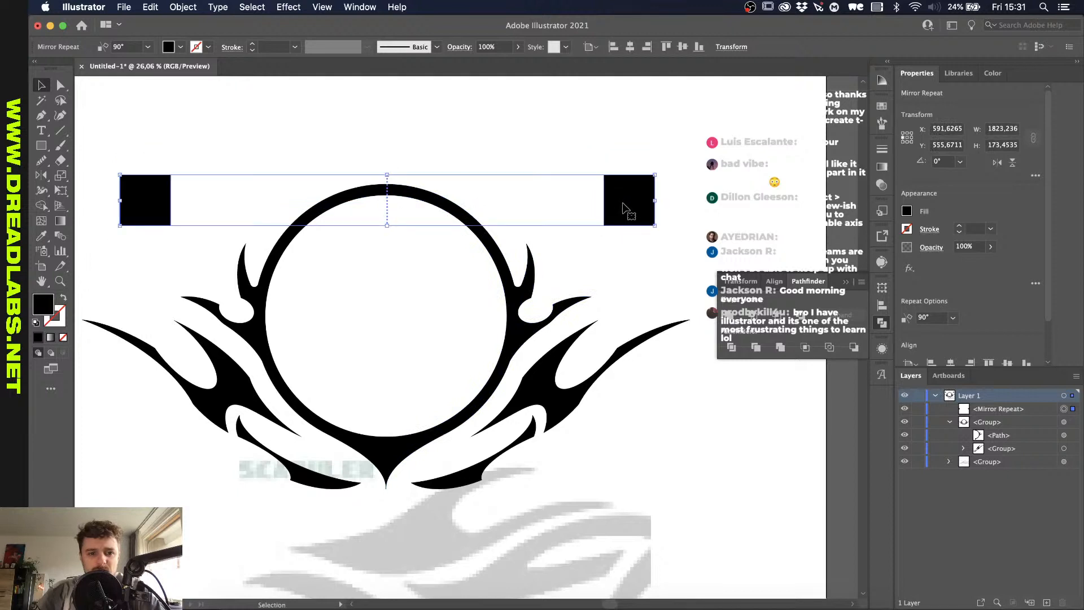
click(388, 212)
click(387, 213)
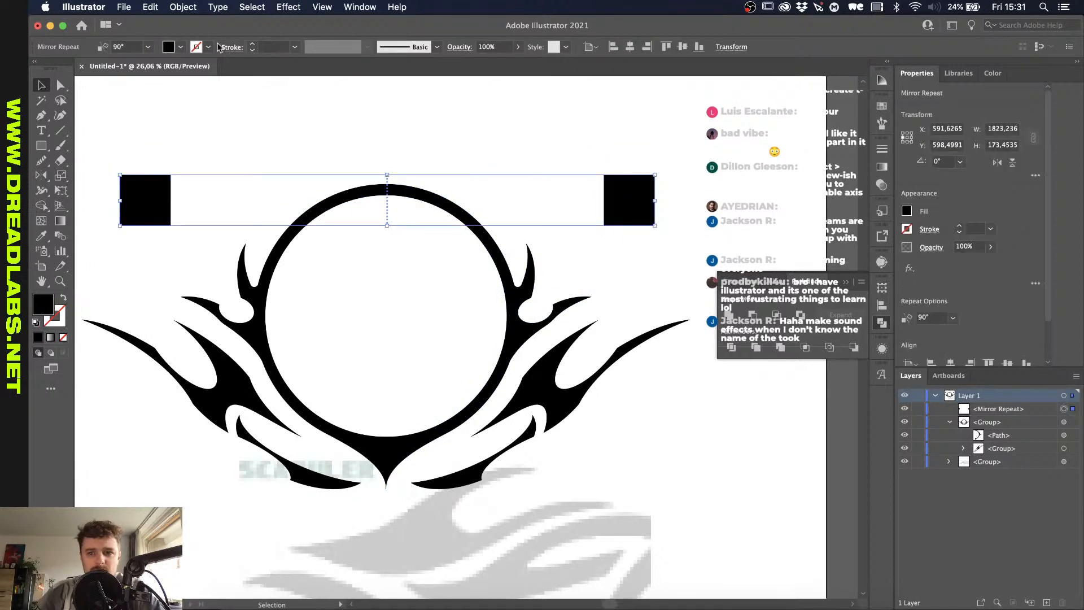
click(147, 48)
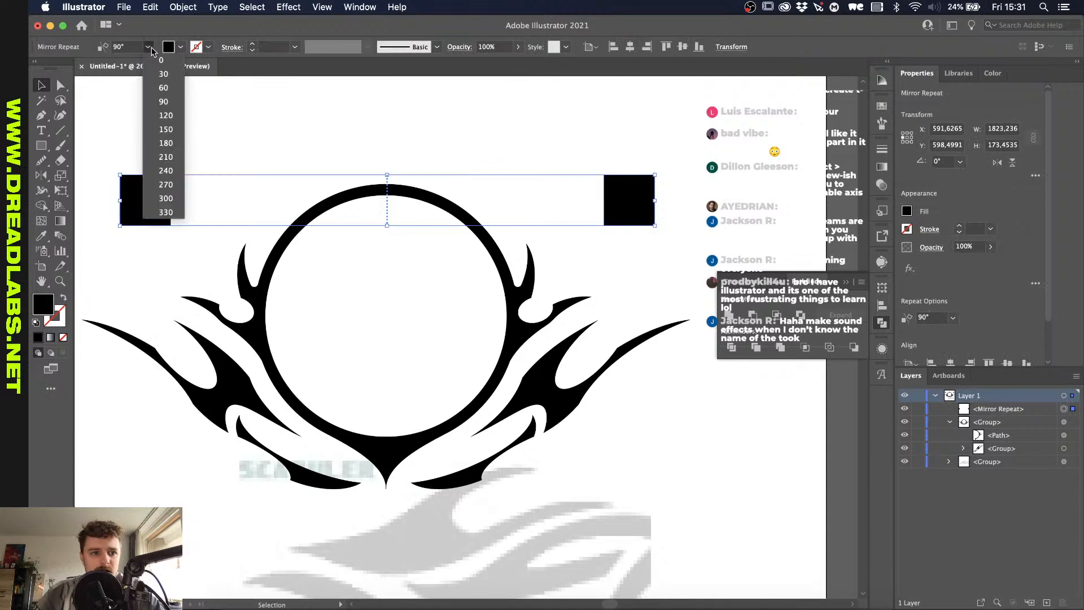
click(148, 48)
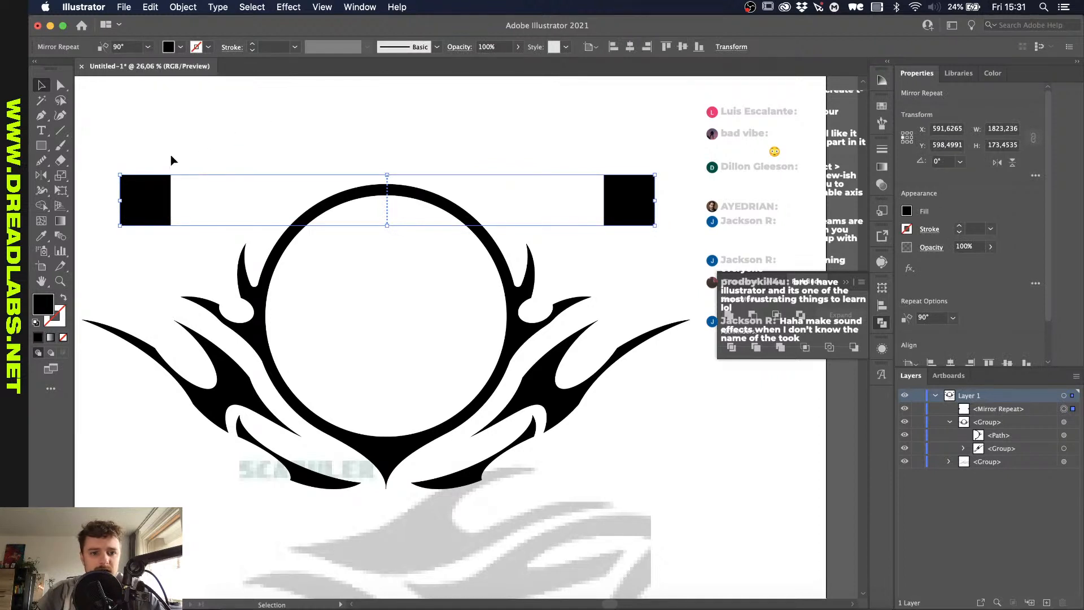
Step: Reopen the mirror repeat and shift its vertical mirror axis slightly to the left of the ring's centre
double_click(145, 188)
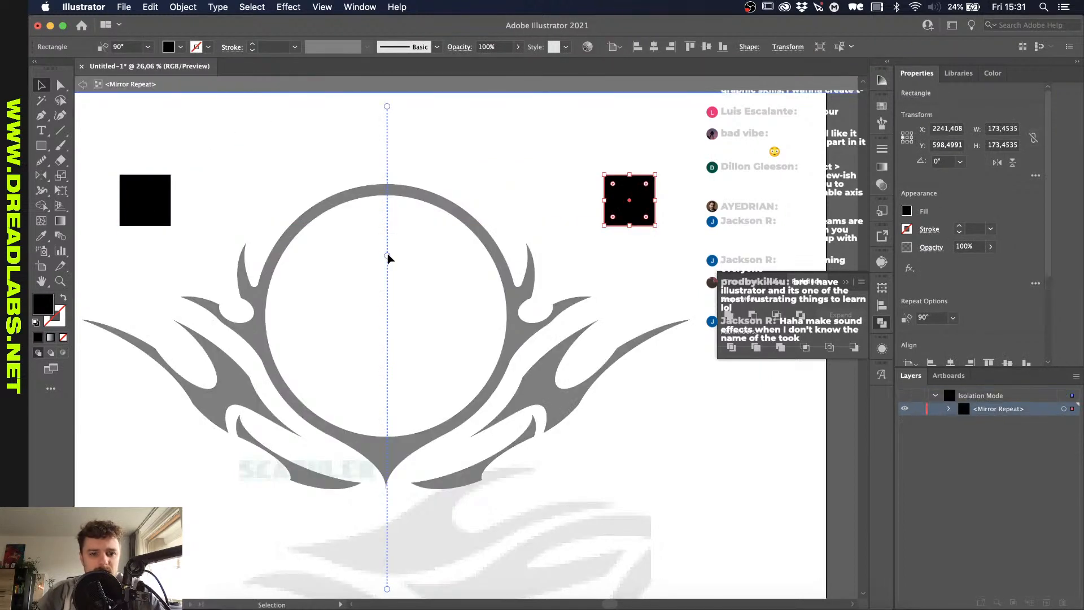
mouse_move(388, 256)
mouse_down()
mouse_move(403, 259)
mouse_move(368, 257)
mouse_move(380, 250)
mouse_up()
drag(380, 107, 380, 310)
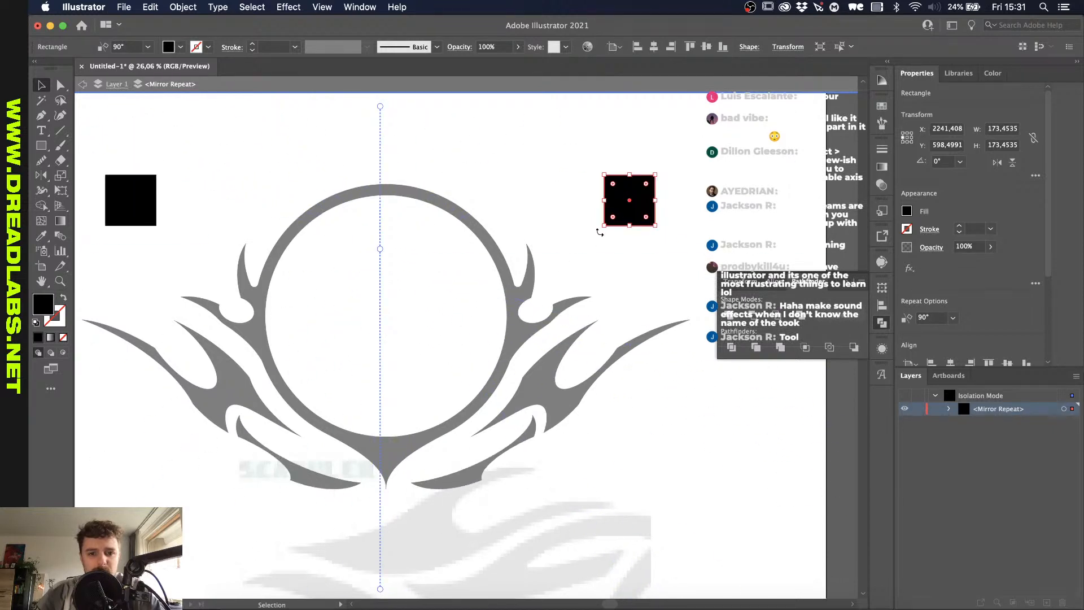
Step: Leave the repeat's isolation mode and delete the mirrored squares
click(576, 162)
key(Escape)
key(Delete)
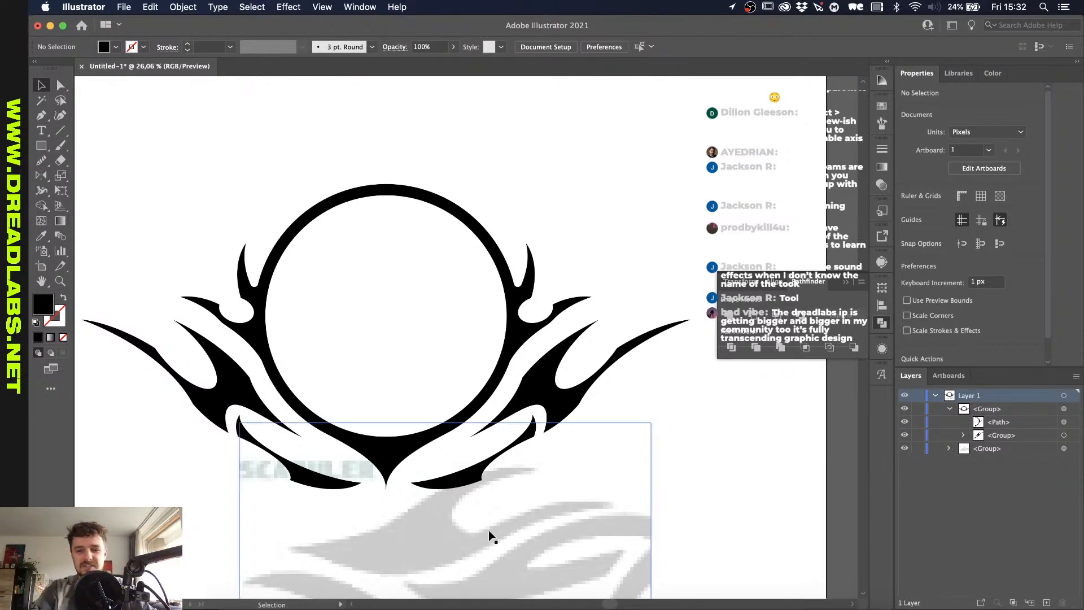
Step: Delete the faded grey reference image group below the emblem
click(537, 554)
key(Delete)
key(super+minus)
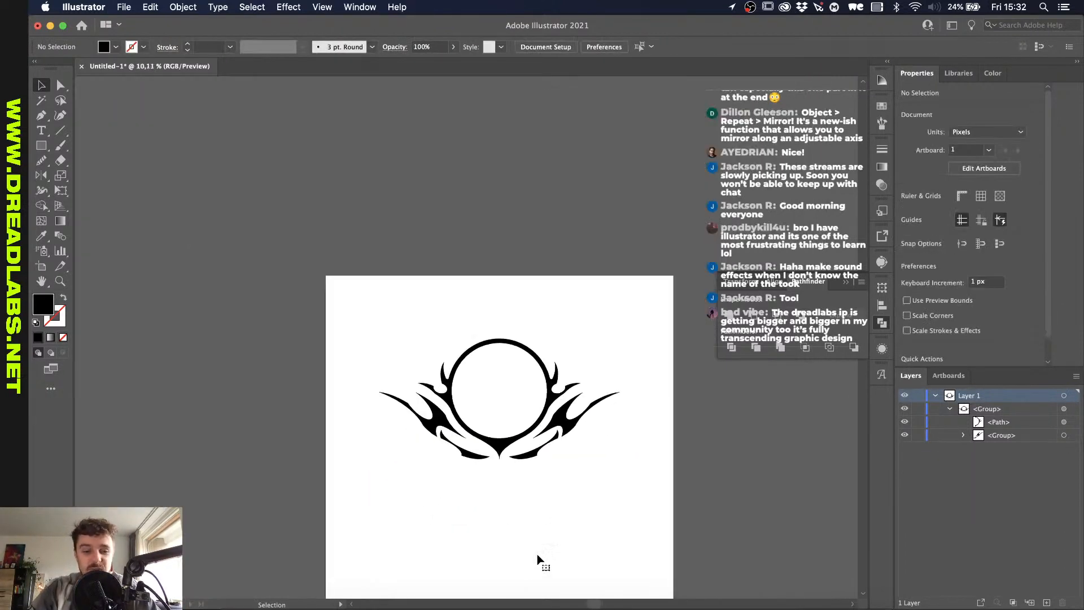
Step: Draw a solid black circle about 458 px in diameter from the centre of the ring
scroll(537, 554, up, 2)
scroll(537, 554, right, 1)
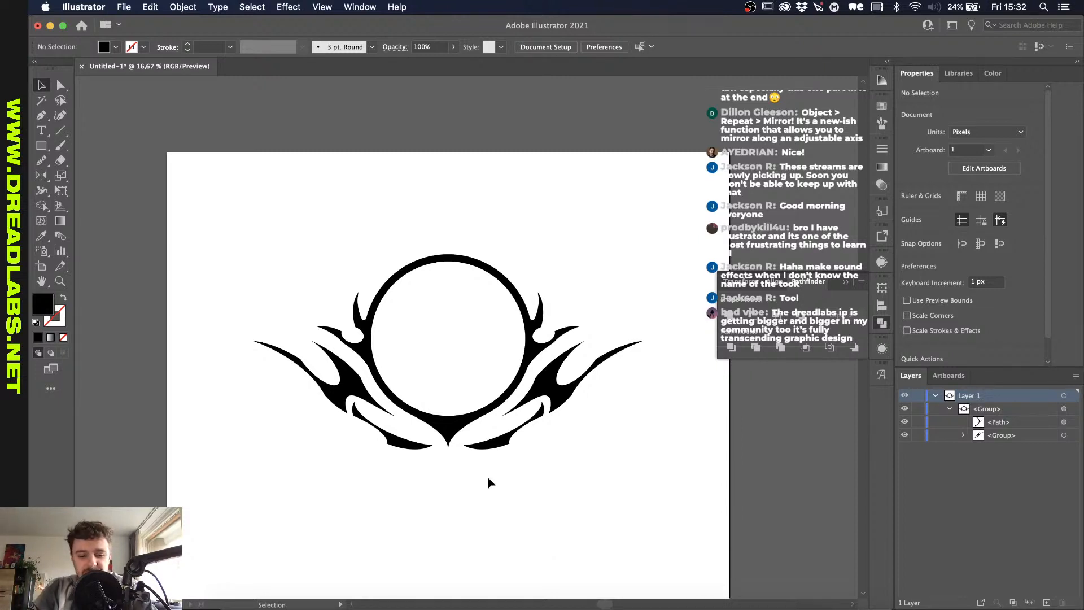
scroll(472, 431, up, 2)
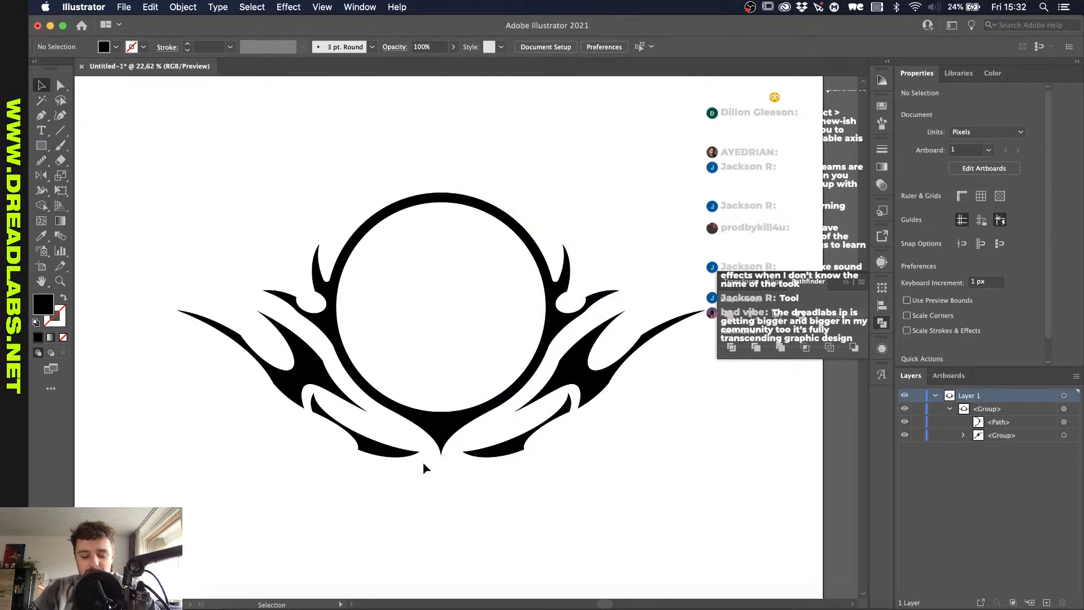
key(l)
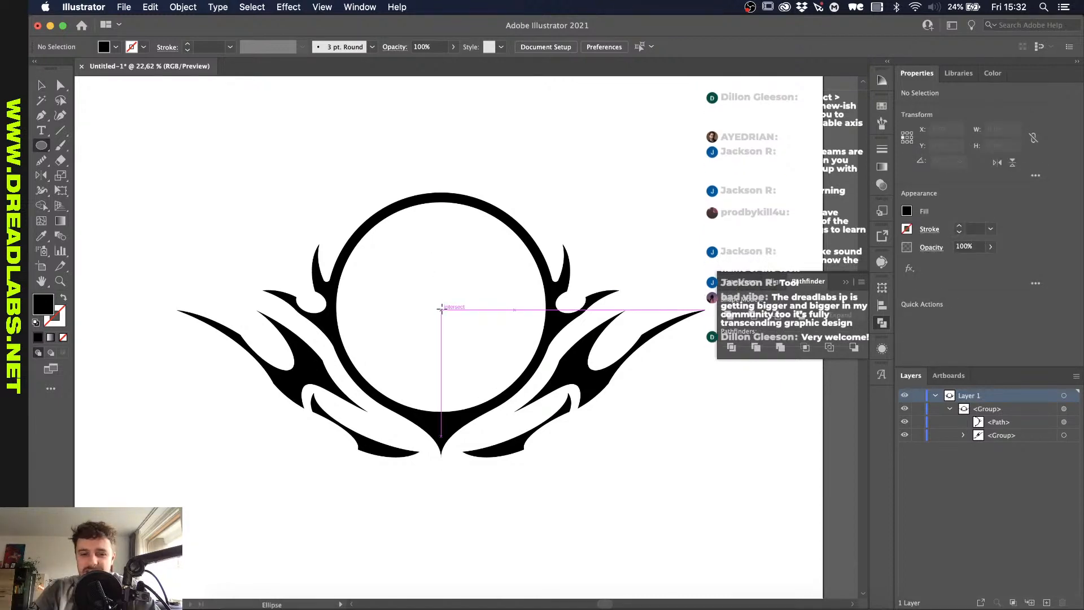
drag(441, 308, 500, 255)
key(v)
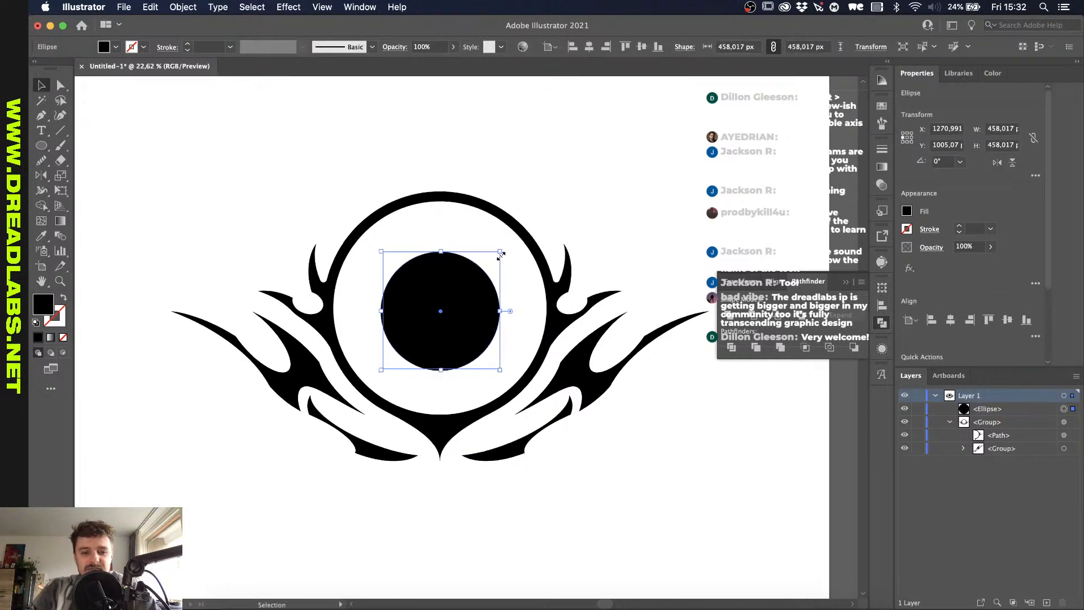
Step: Draw a circle about 176 px wide over the black circle's upper-right edge and give it the white colour sampled from the background
scroll(501, 255, up, 3)
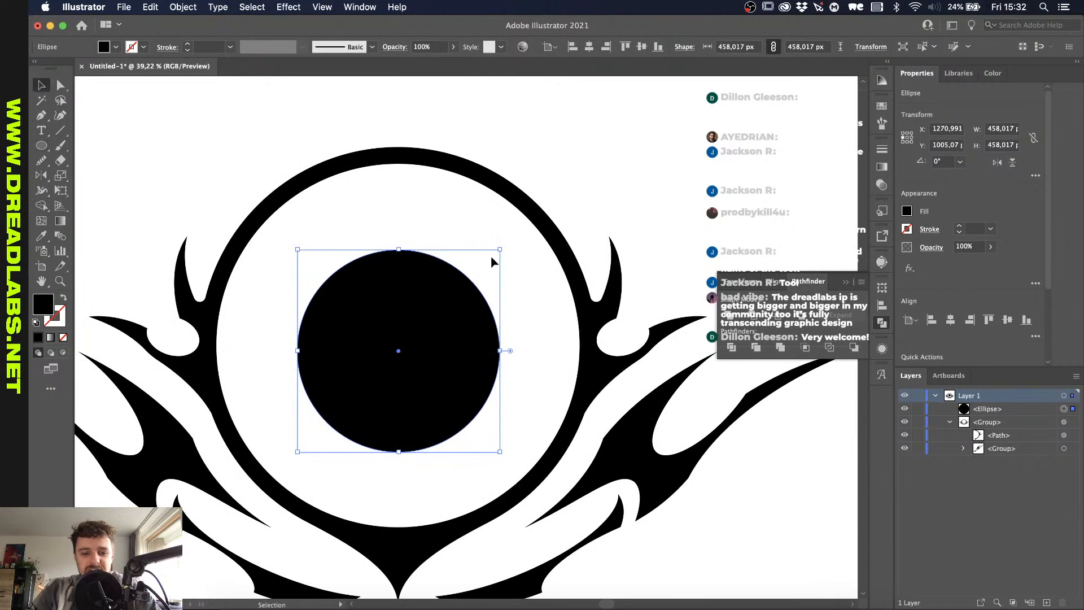
key(l)
drag(489, 257, 410, 332)
key(i)
click(419, 214)
key(v)
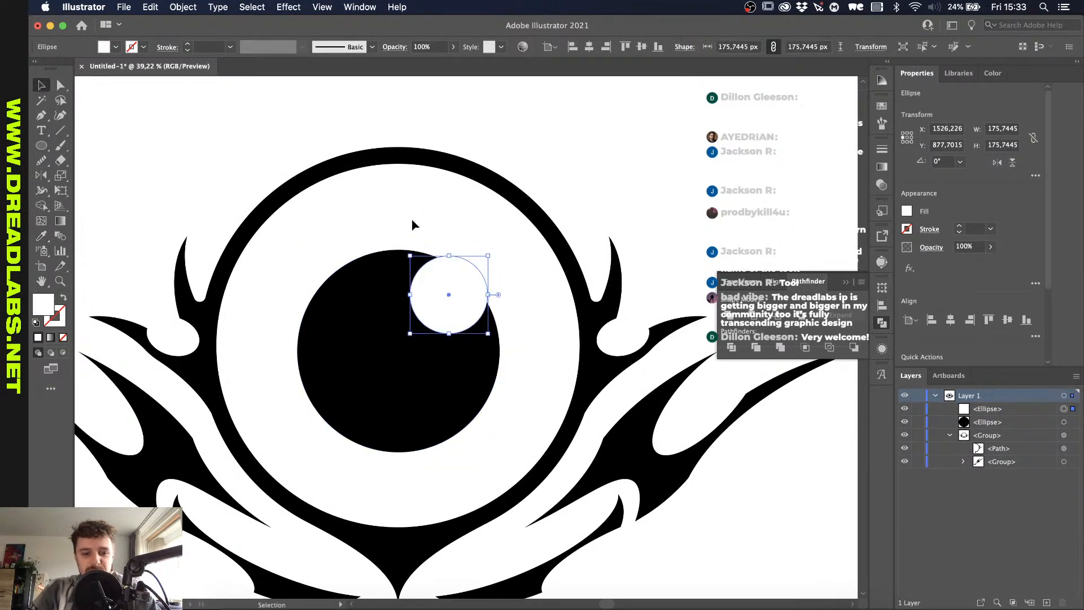
shift+click(357, 321)
click(756, 315)
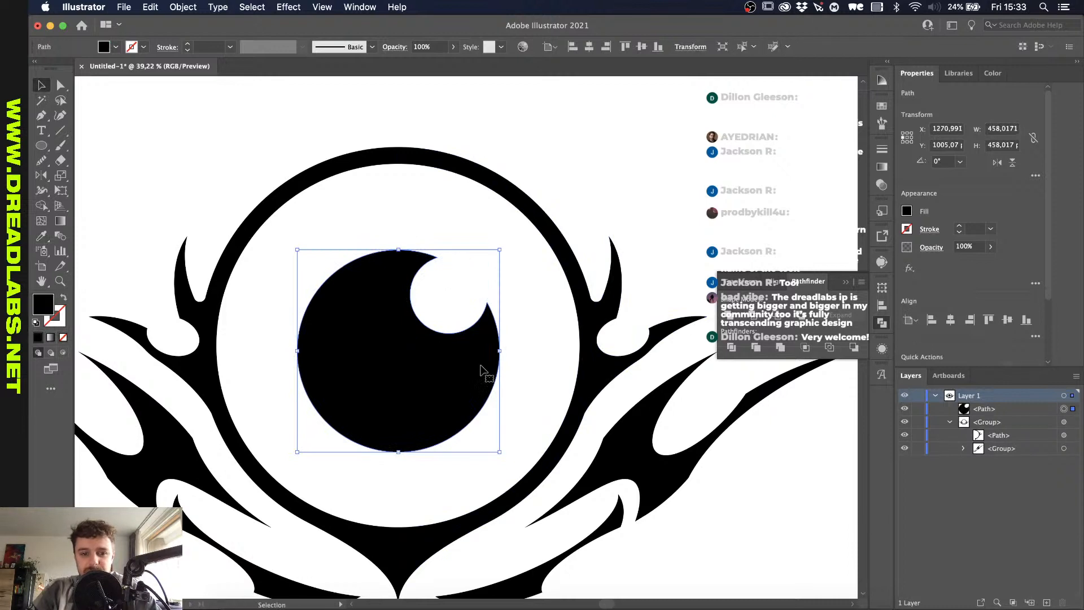
click(517, 352)
key(p)
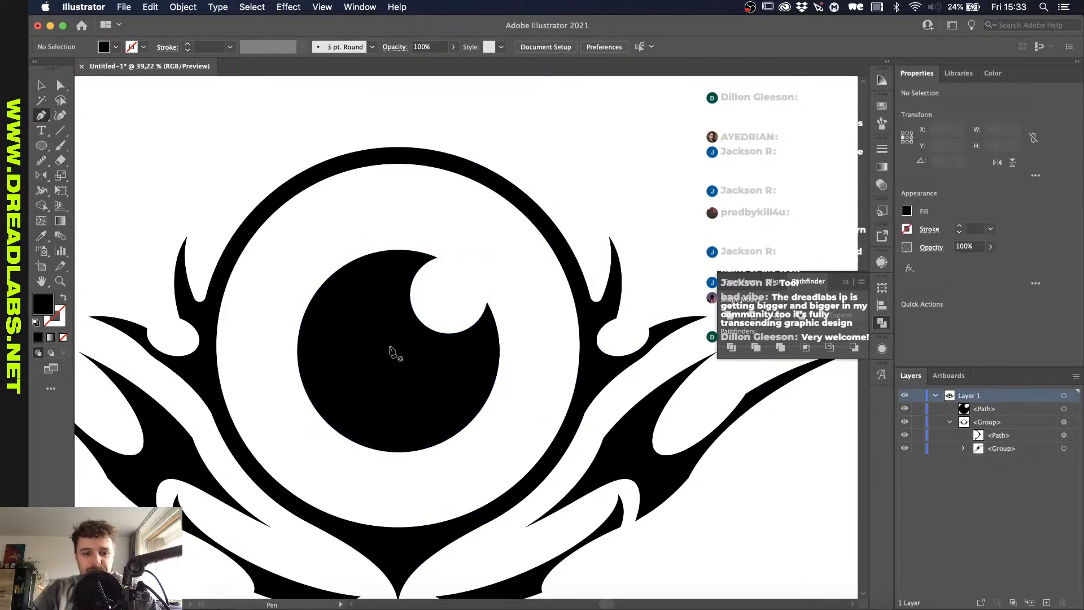
key(super+z)
key(super+z)
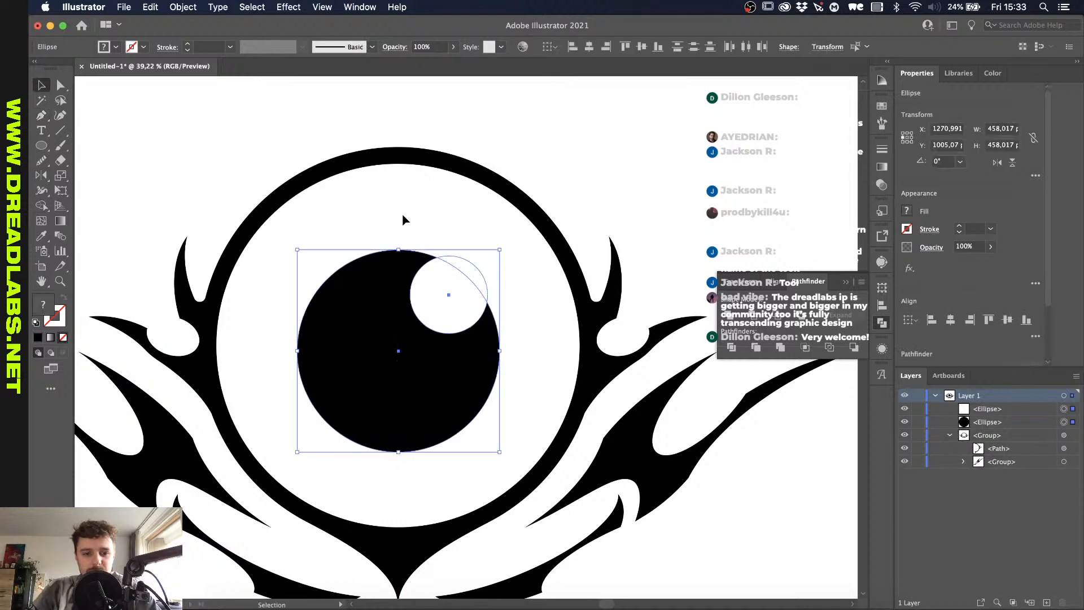
Step: Draw a vertical white line with a 1 pt stroke and no fill on the centre axis in the black circle's lower half
key(shift+super+a)
scroll(405, 410, up, 3)
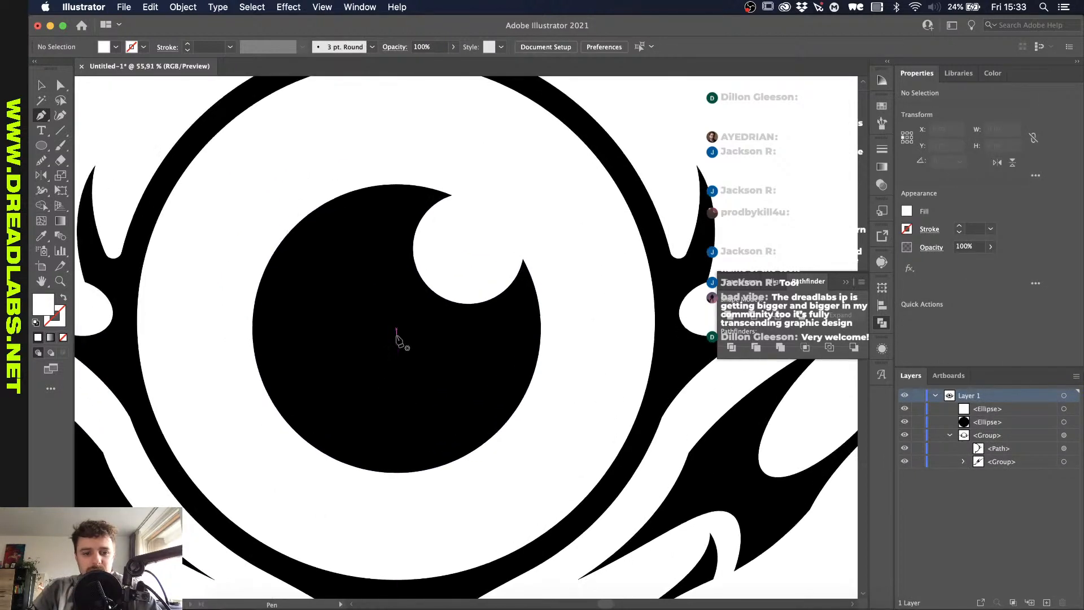
mouse_move(397, 375)
mouse_down()
mouse_move(401, 416)
mouse_move(397, 376)
mouse_up()
click(397, 440)
key(shift+x)
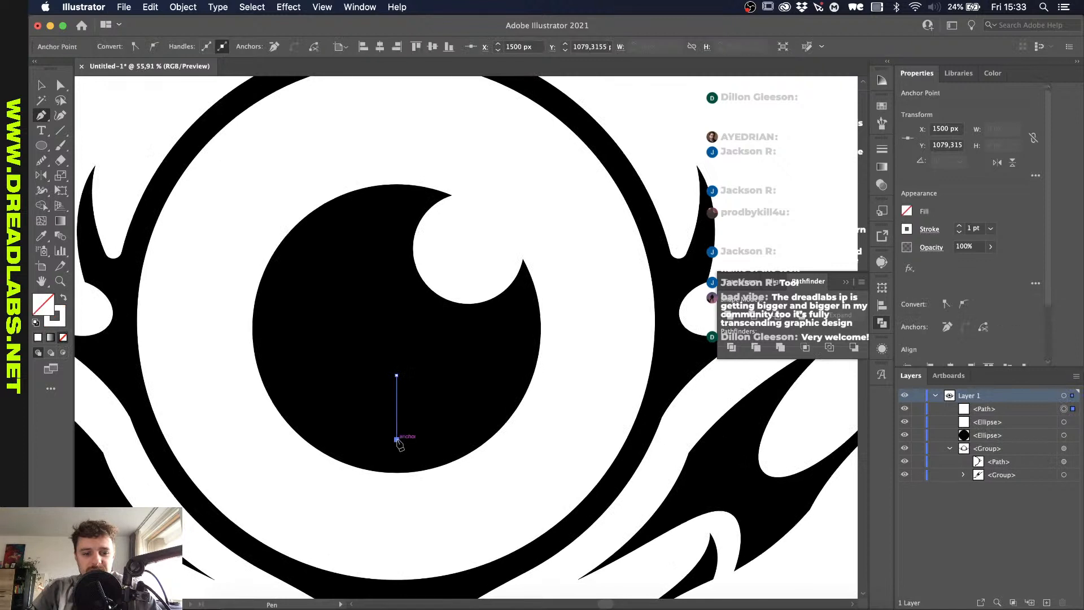
Step: Increase the vertical white line's stroke weight to 8 pt
key(v)
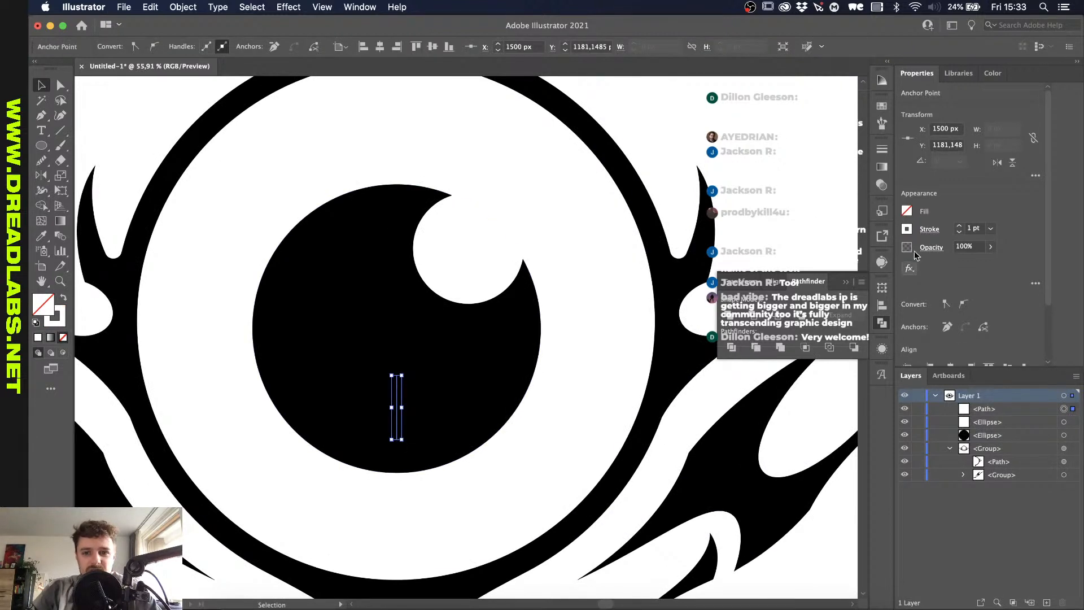
click(960, 225)
click(959, 225)
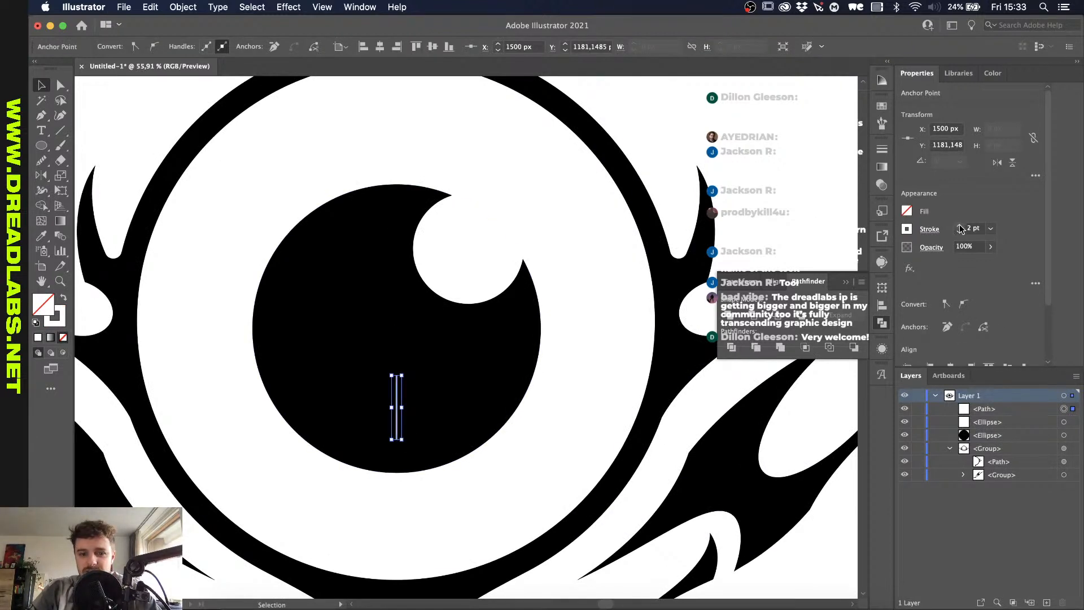
click(960, 226)
click(959, 225)
click(960, 226)
click(959, 225)
click(960, 226)
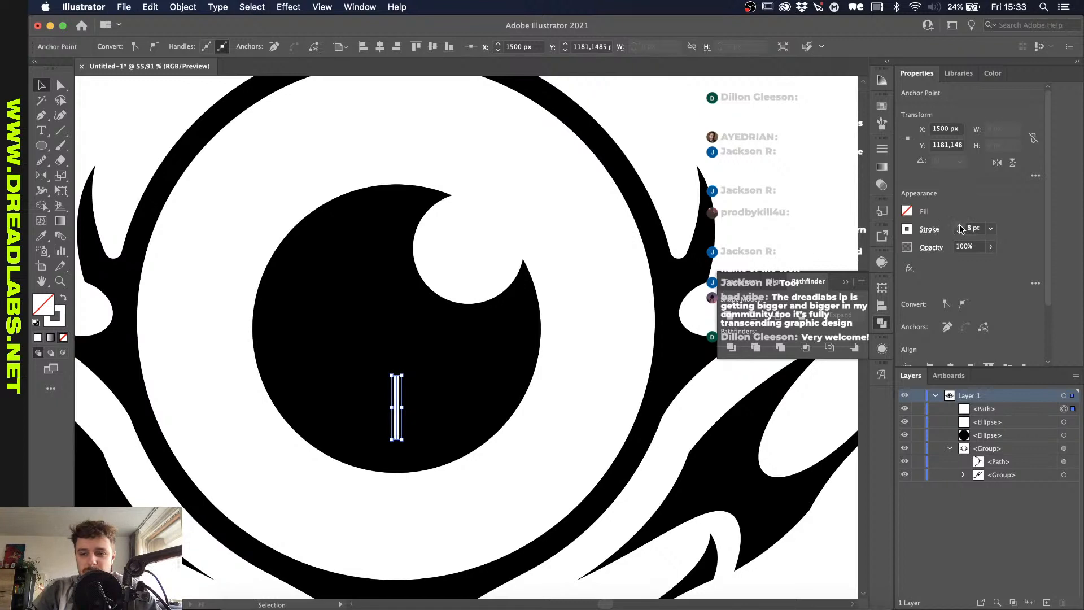
Step: Apply the lens-shaped width profile to the white line's stroke so both ends taper to points
click(930, 230)
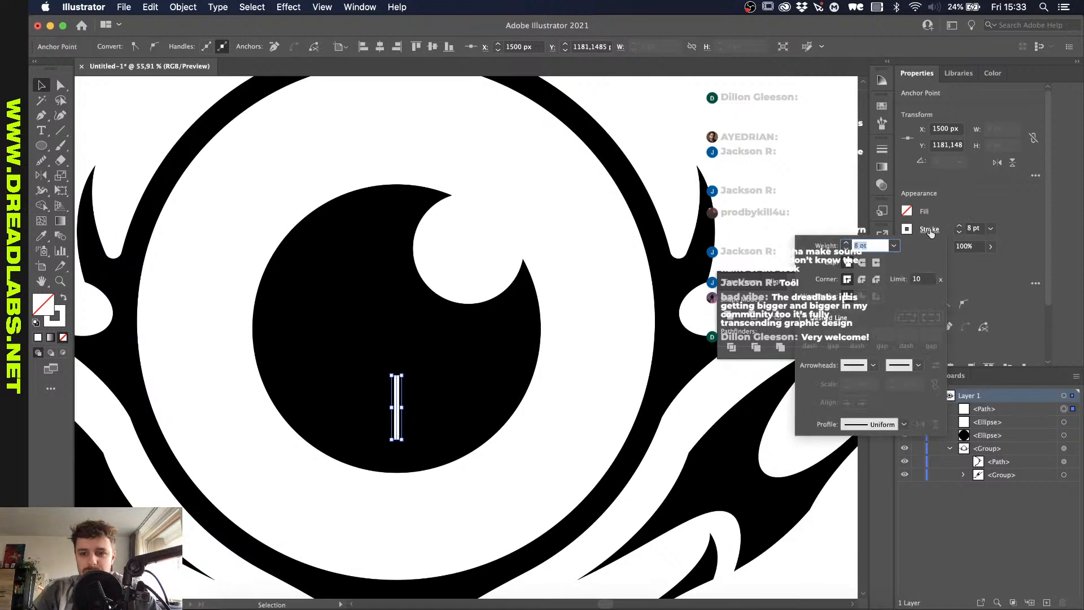
click(904, 425)
click(870, 468)
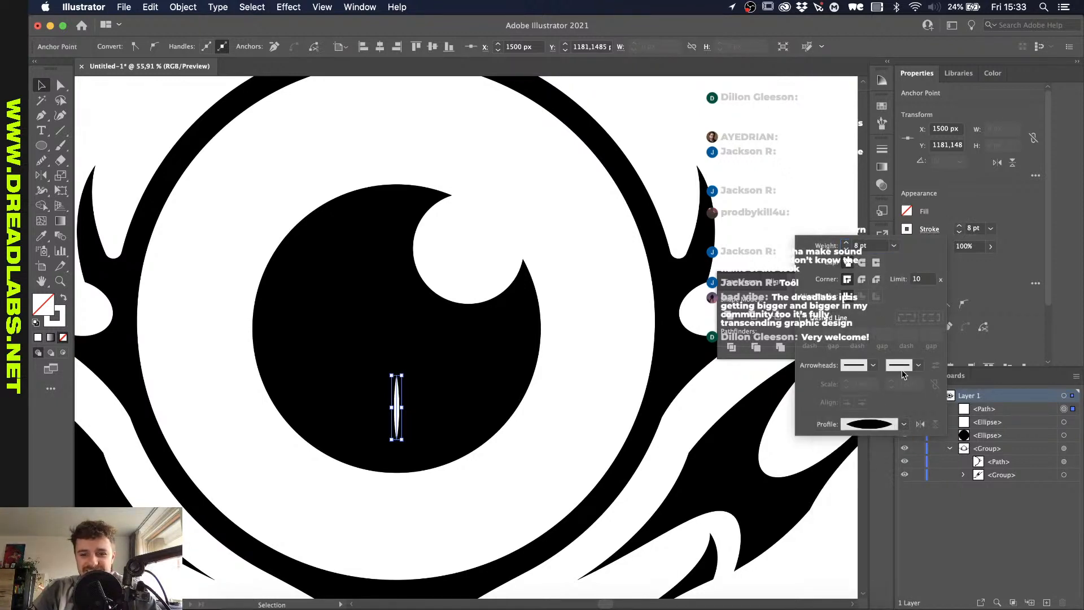
key(Escape)
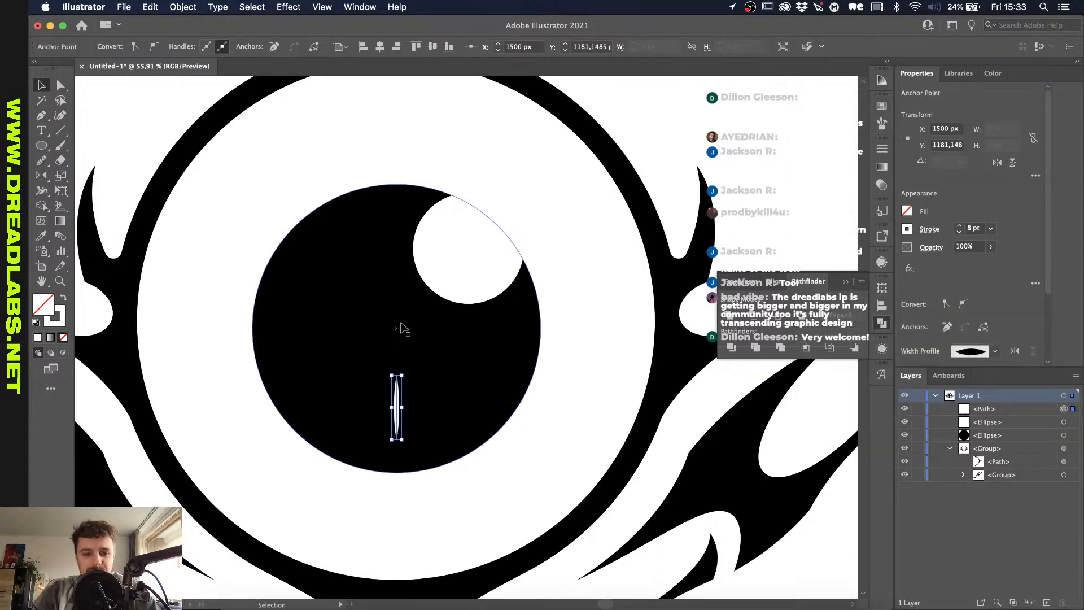
key(r)
alt+click(396, 328)
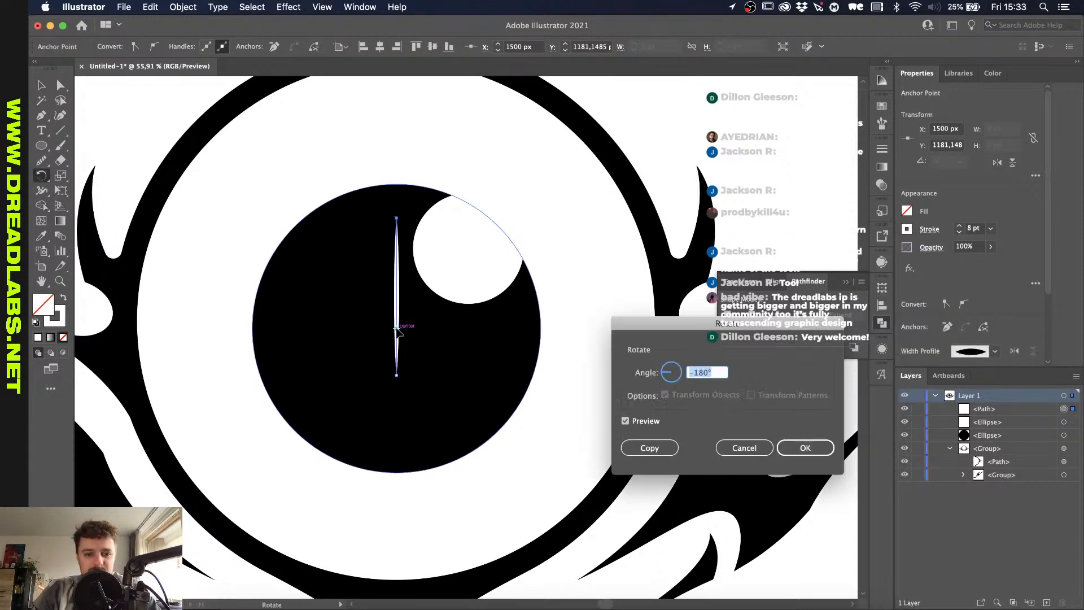
click(744, 448)
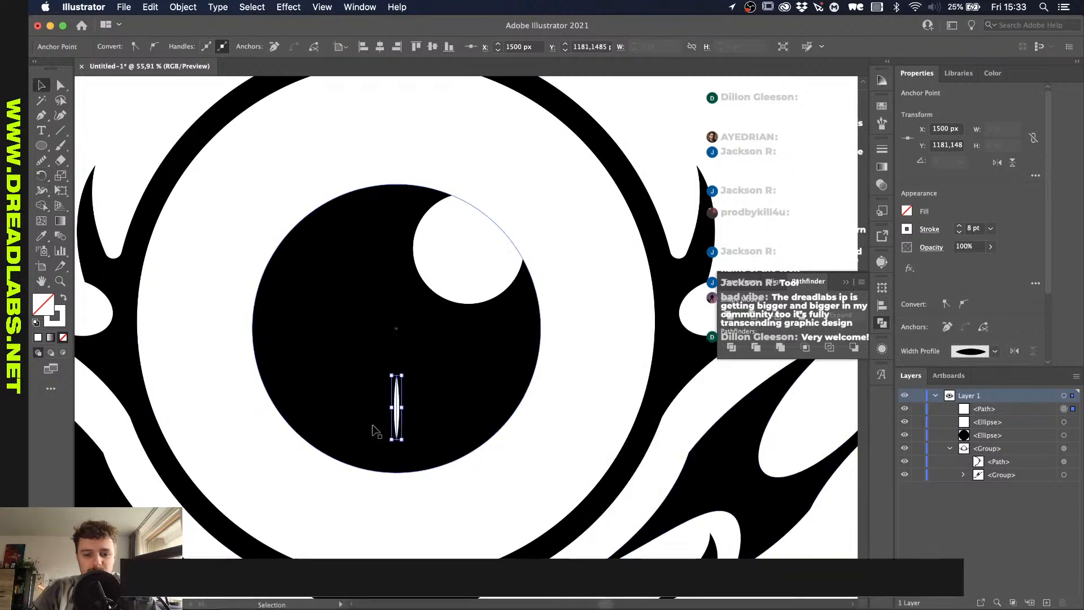
key(v)
click(399, 420)
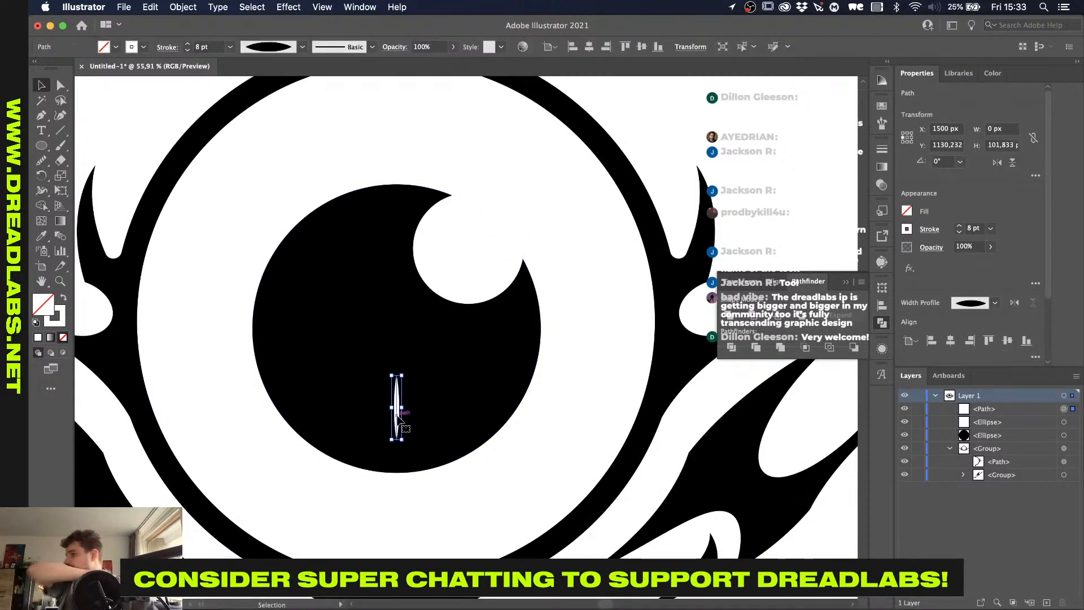
click(380, 483)
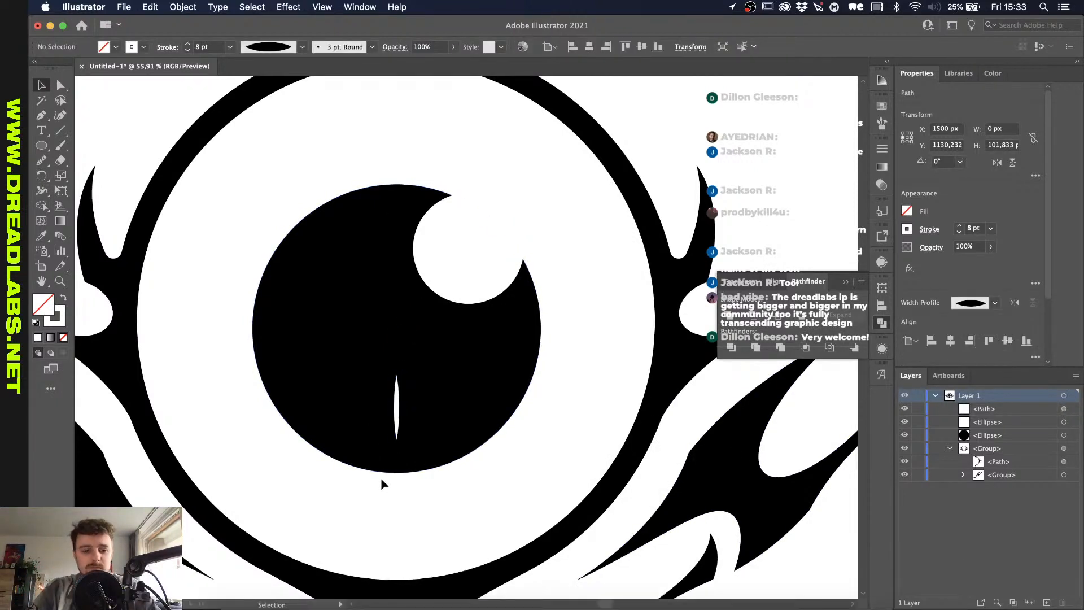
Step: Create a copy of the tapered white line rotated by 360/8 degrees about the black circle's centre
click(398, 420)
key(r)
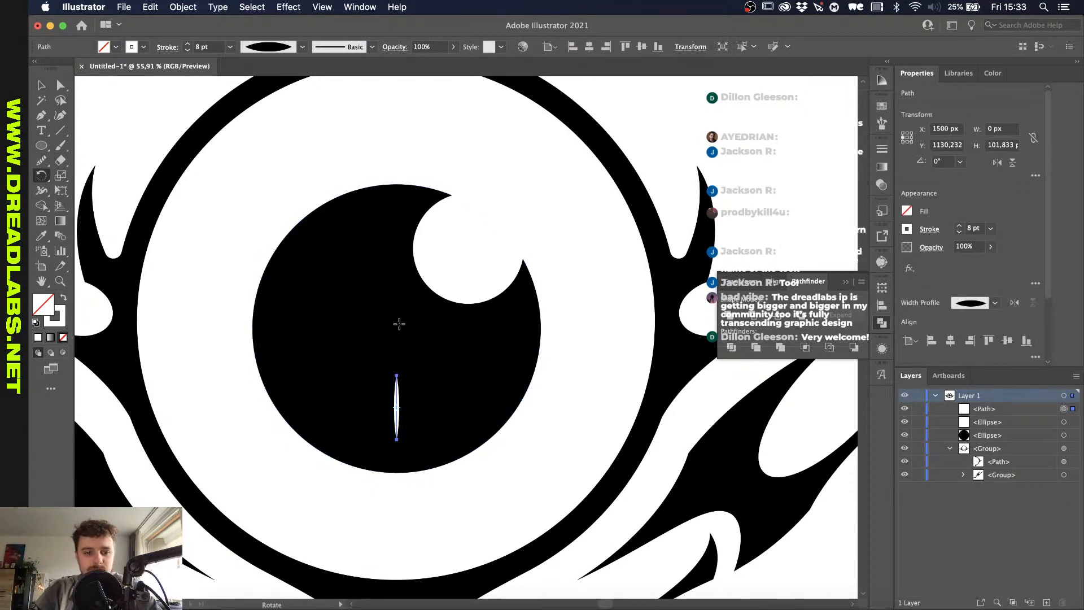
alt+click(397, 327)
key(shift+Down)
key(shift+Down)
key(shift+Down)
key(shift+Down)
key(shift+Down)
key(shift+Down)
key(shift+Down)
key(shift+Down)
key(shift+Down)
key(shift+Down)
key(shift+Down)
key(shift+Down)
key(shift+Down)
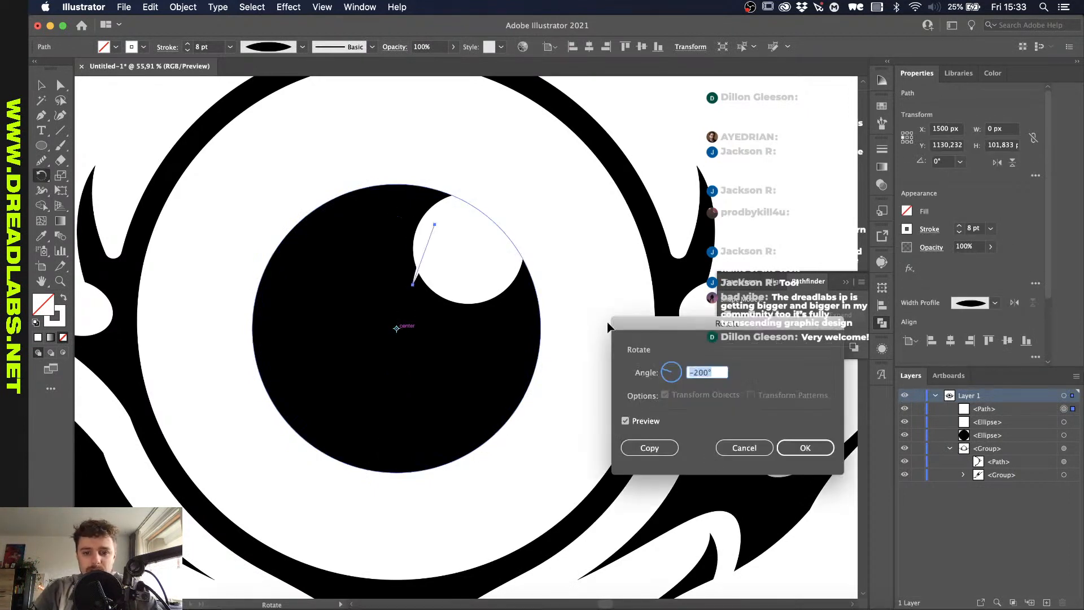
key(shift+Down)
key(shift+Down)
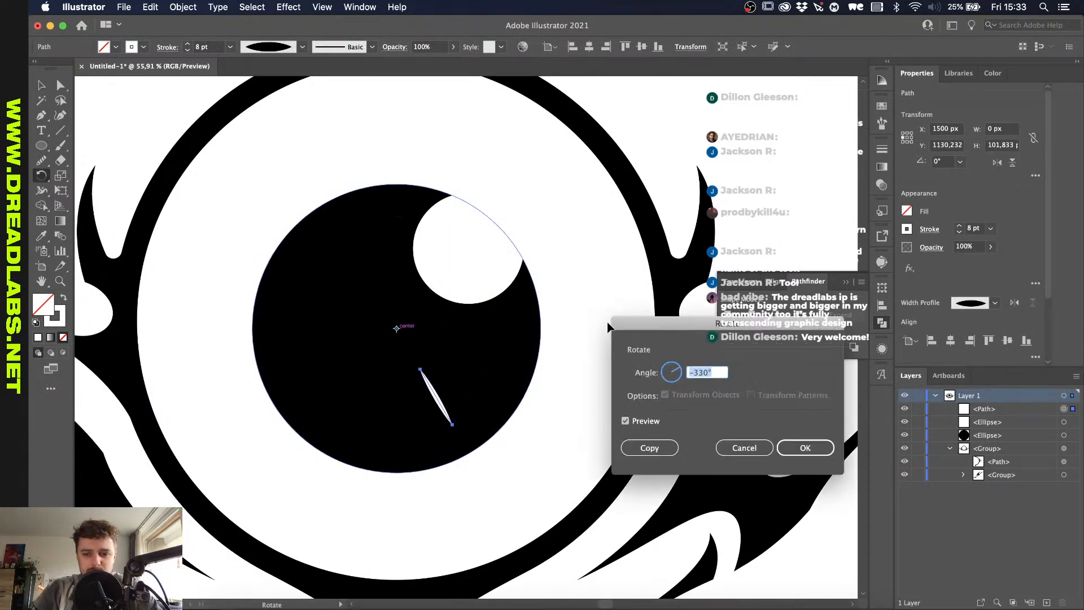
text(360/8)
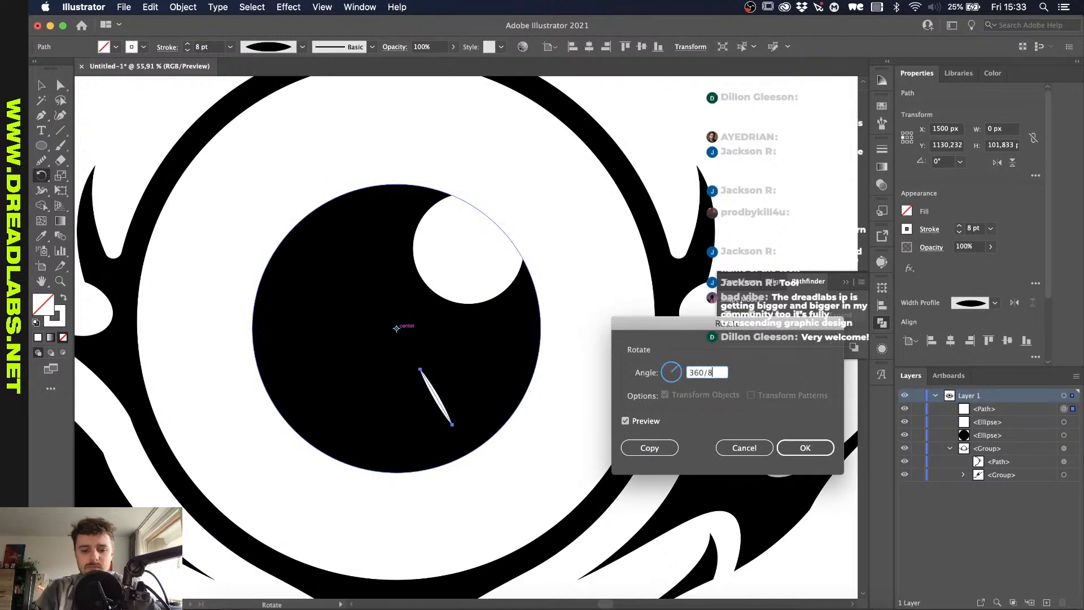
key(Tab)
click(650, 448)
Step: Repeat the rotated copy six more times around the circle and delete the line overlapping the white highlight
key(super+d)
key(super+d)
key(super+d)
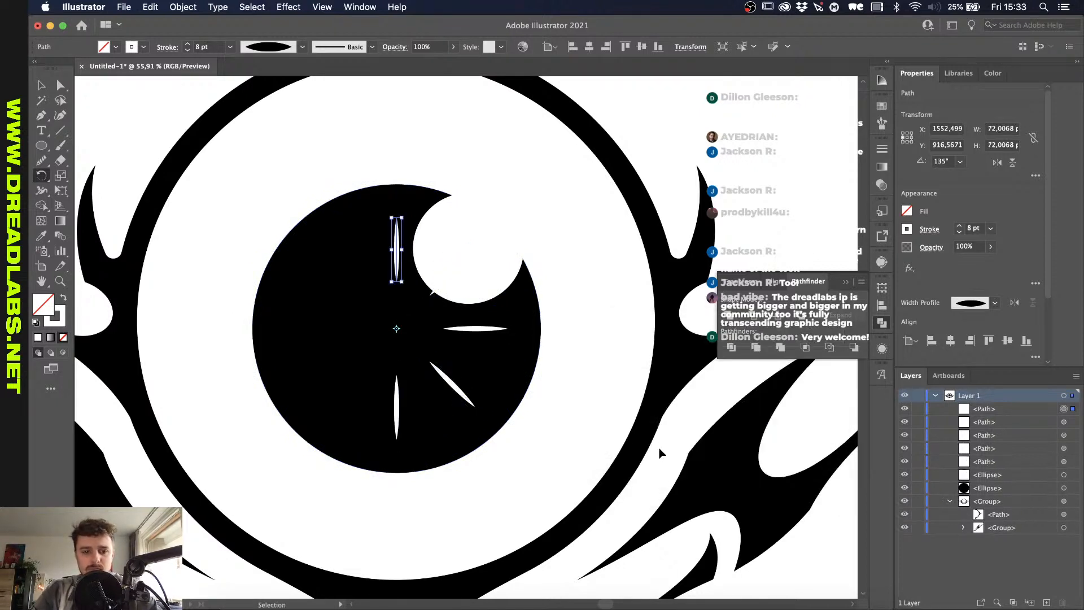
key(super+d)
key(super+d)
key(super+d)
key(v)
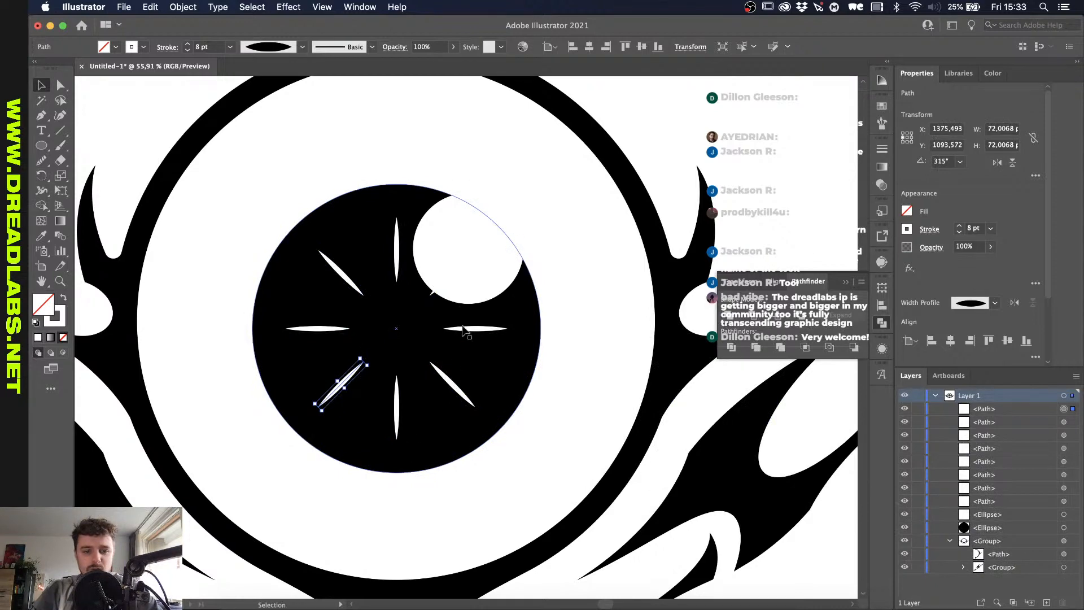
click(430, 285)
key(Delete)
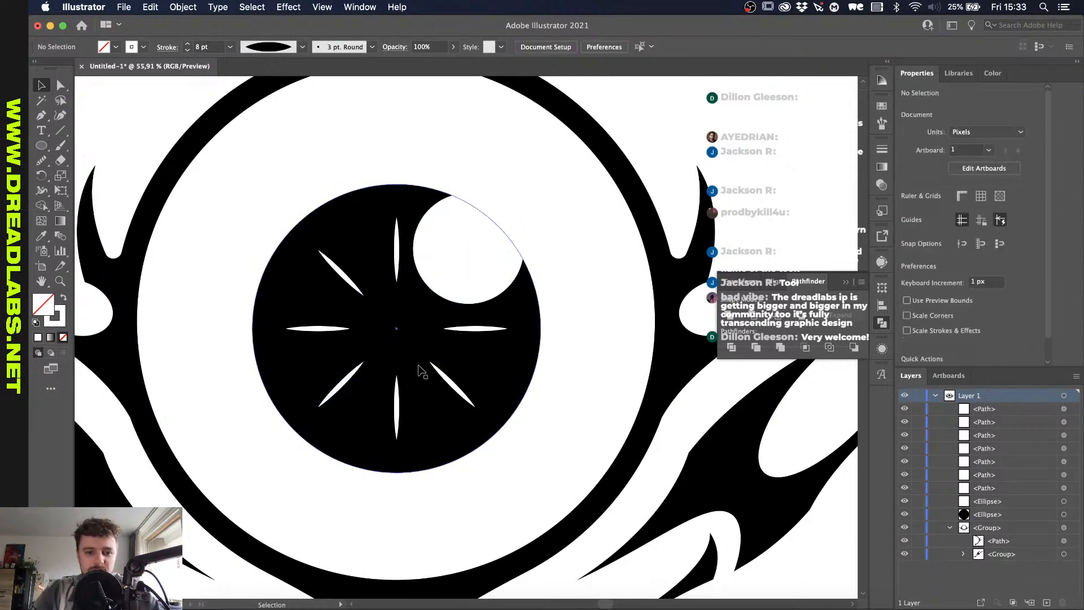
Step: Undo the deletion and all rotated copies of the tapered line, back to the single original line
scroll(418, 366, down, 2)
key(super+z)
key(super+z)
key(super+z)
key(super+z)
key(super+z)
key(super+z)
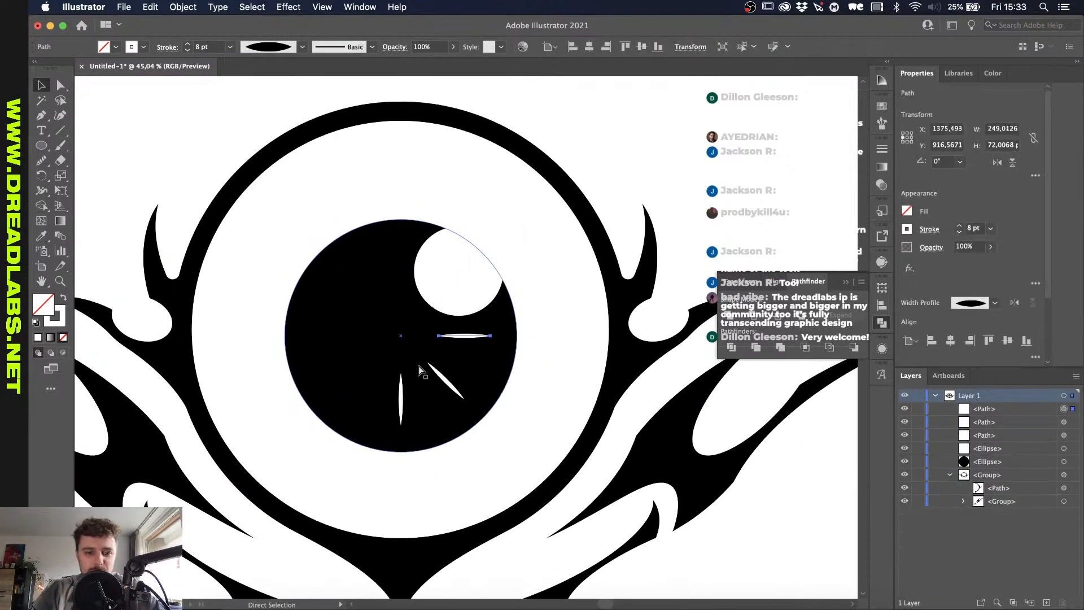
key(super+z)
key(super+z)
Step: Move the tapered white line straight down the centre axis so its lower end meets the black circle's edge
scroll(403, 411, up, 5)
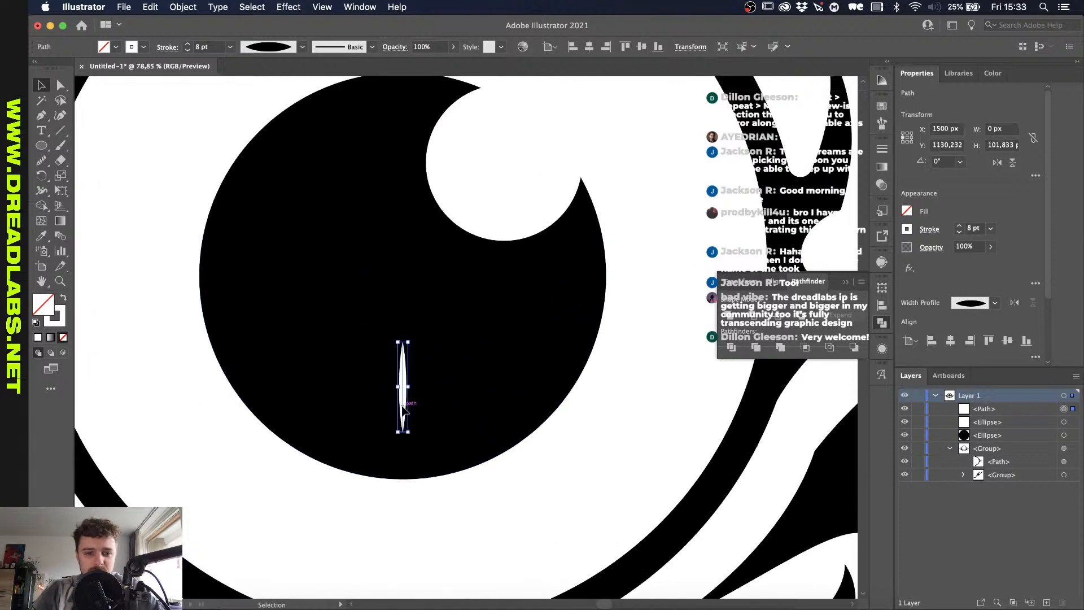
drag(404, 411, 399, 503)
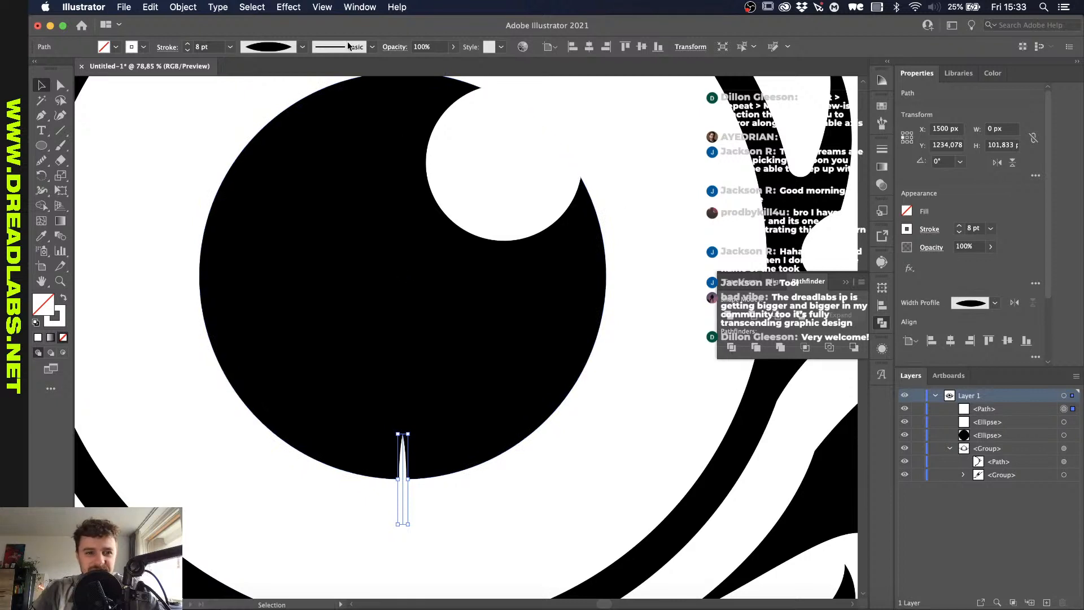
key(super+z)
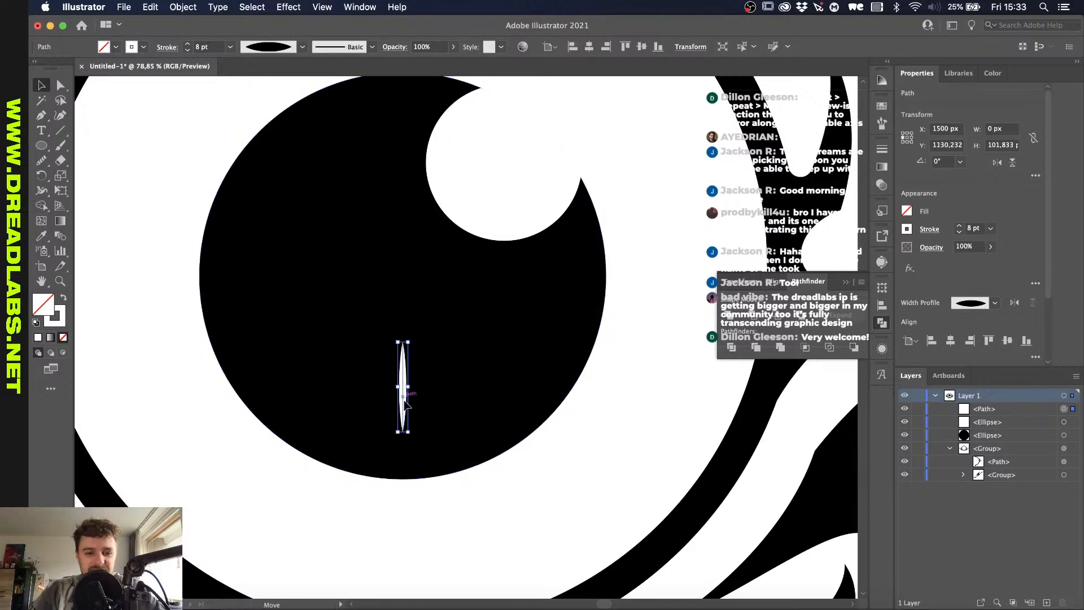
drag(404, 402, 398, 449)
Step: Change the line's width profile to the triangular one and flip it so the wide end lies on the circle's edge
click(297, 47)
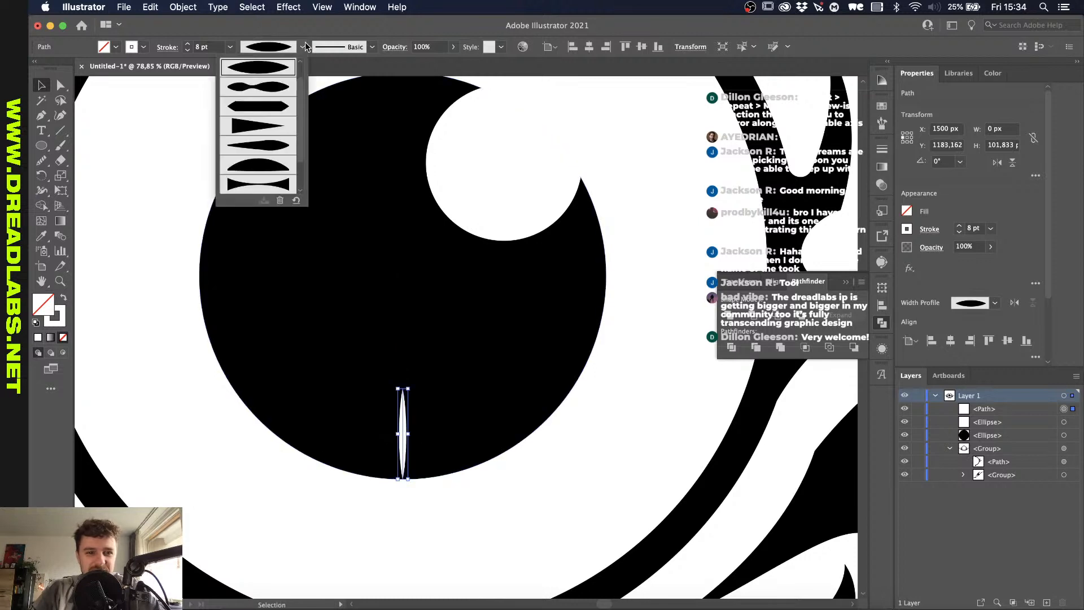
click(276, 134)
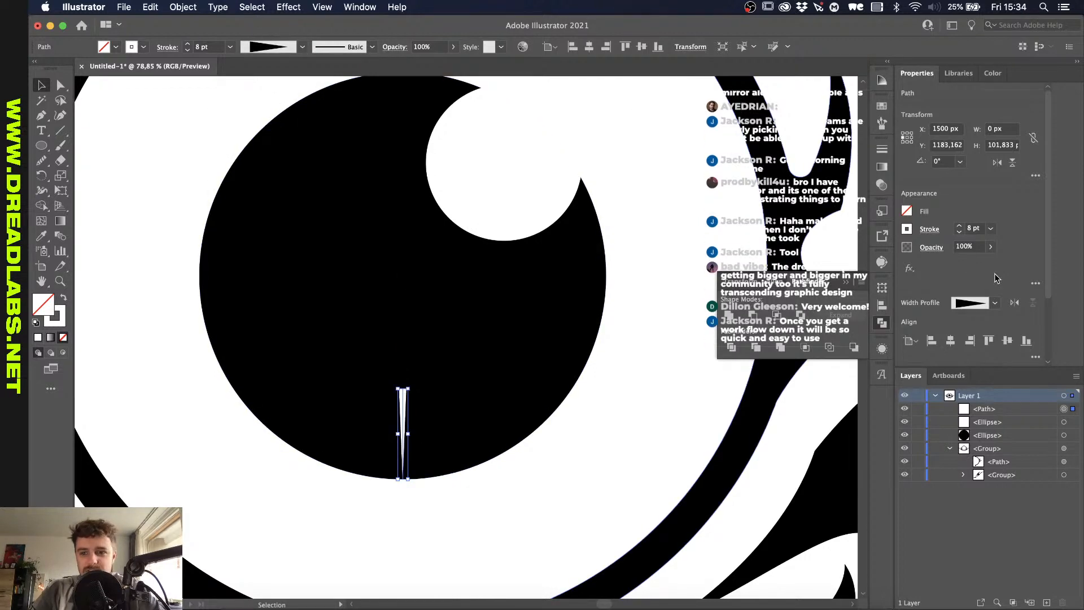
click(1015, 303)
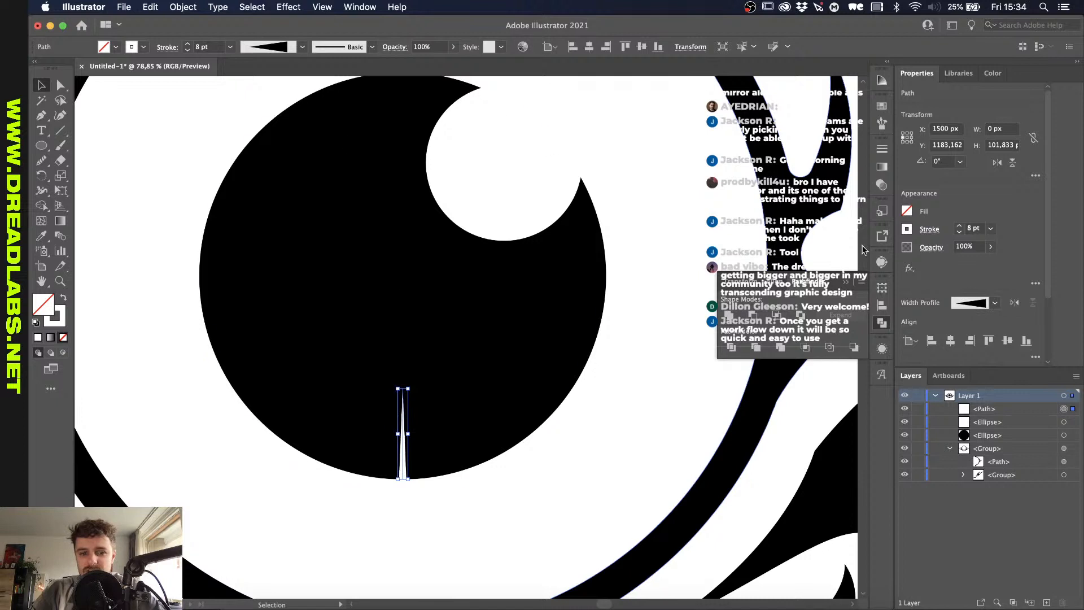
Step: Set the wedge line's stroke to 30 pt and create a copy rotated by 360/8 degrees about the black circle's centre
click(188, 45)
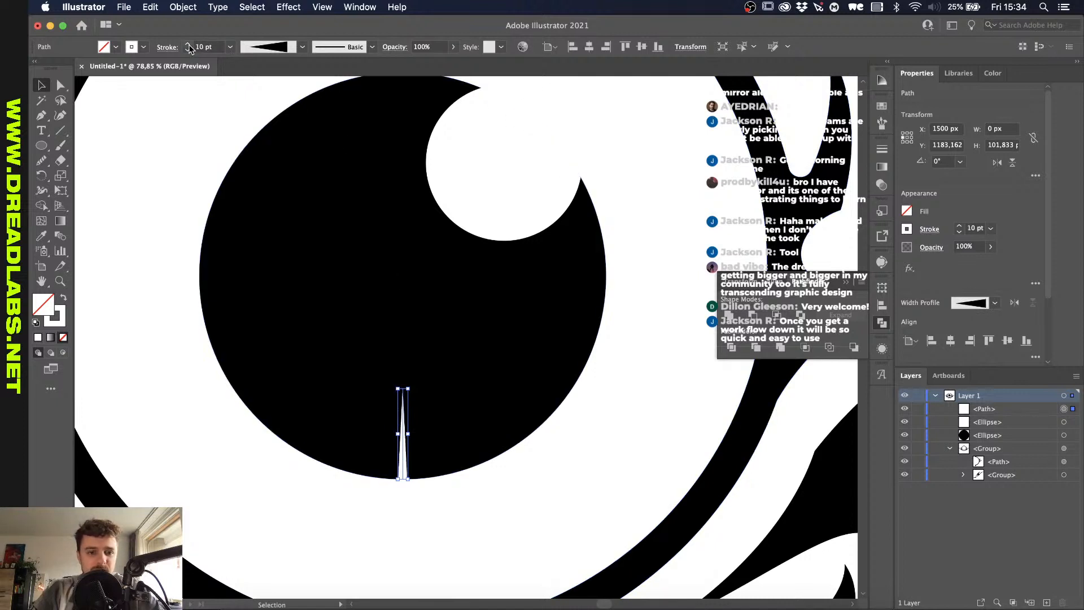
key(r)
alt+click(401, 276)
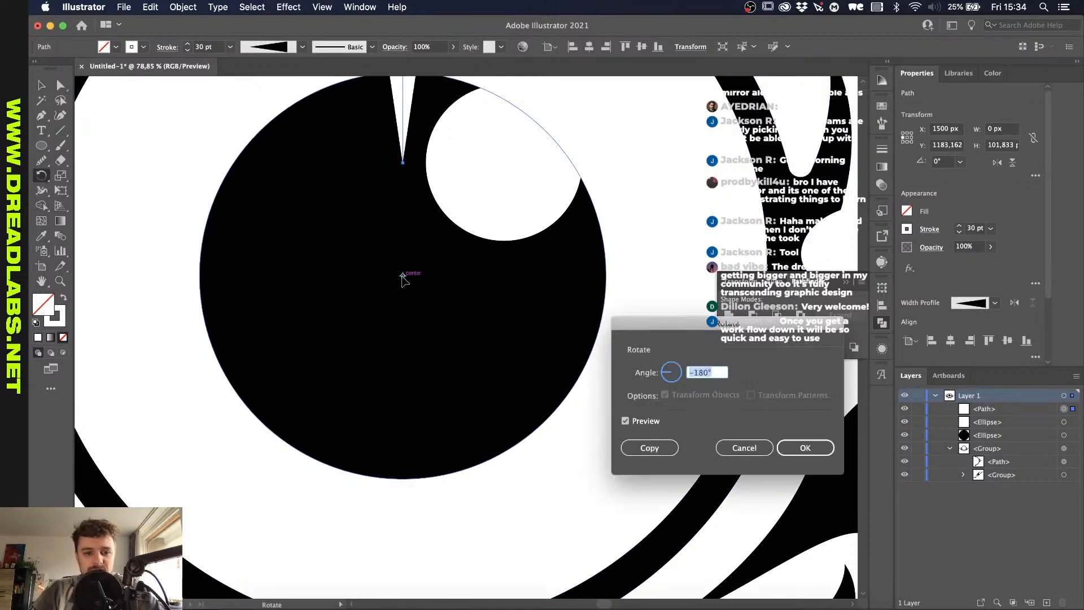
text(360/8)
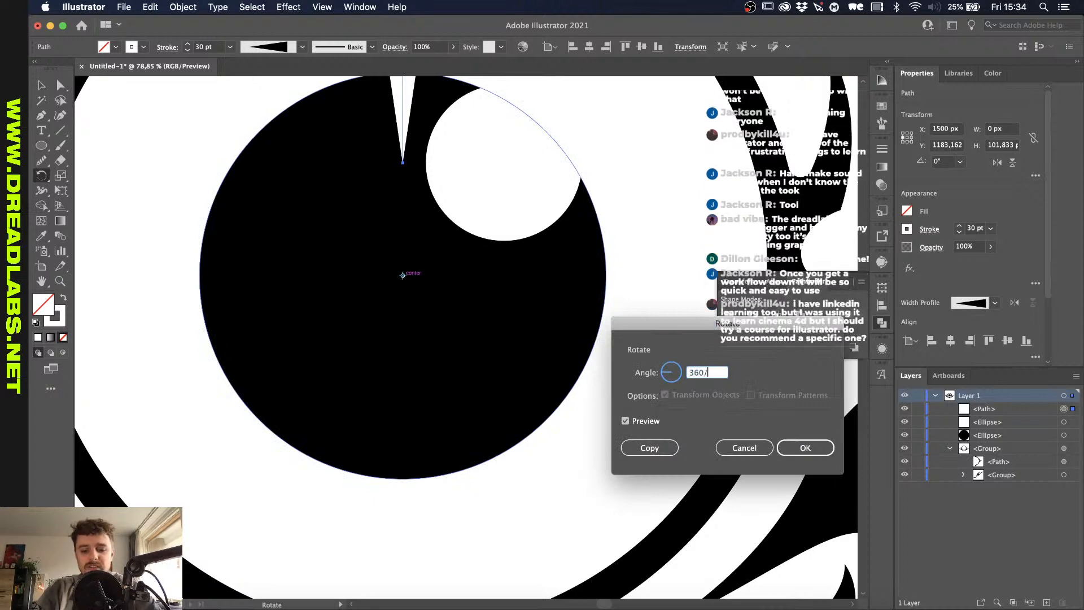
click(649, 448)
Step: Repeat the rotated 30 pt wedge six more times around the black circle, then deselect and check the whole emblem
key(super+d)
key(super+d)
key(super+d)
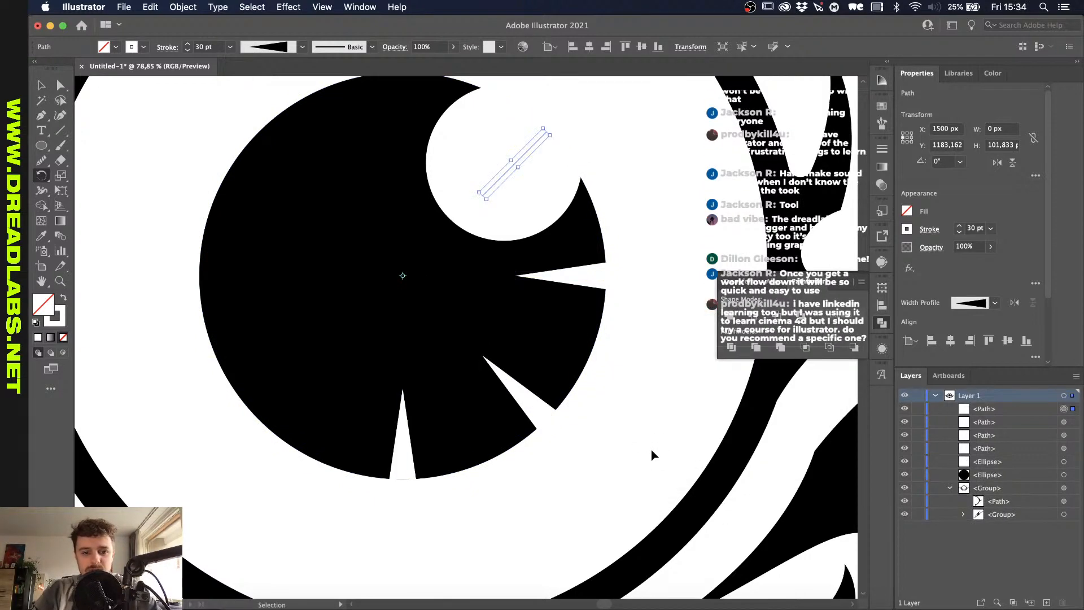
key(super+d)
key(super+d)
key(super+d)
key(super+0)
key(v)
click(639, 219)
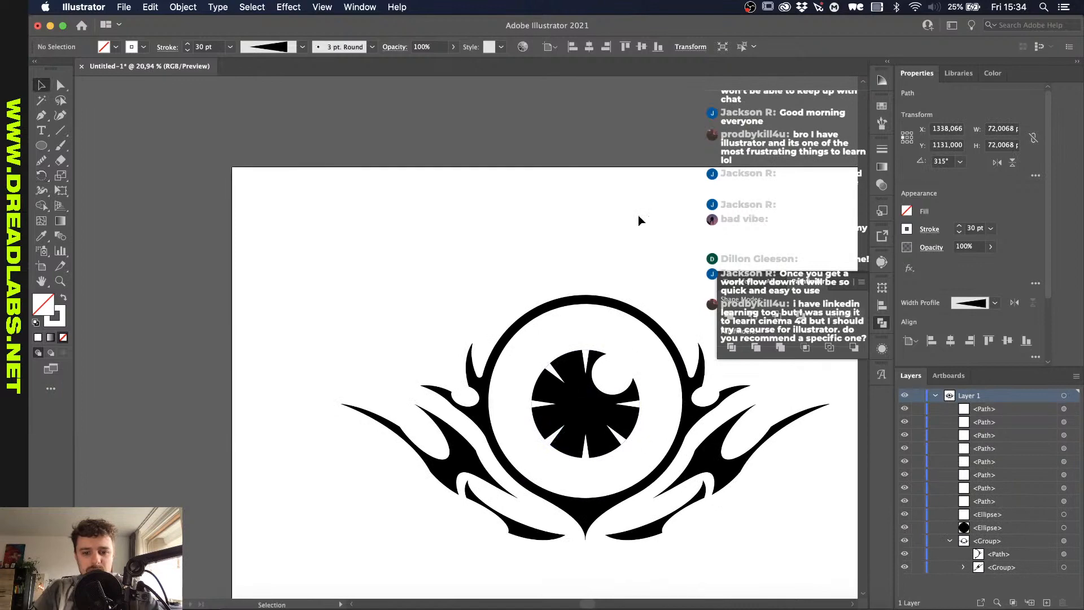
Step: Undo all the rotated 30 pt wedge copies, leaving only the original wedge line
scroll(624, 366, up, 2)
key(super+z)
key(super+z)
key(super+z)
key(super+z)
key(super+z)
key(super+z)
key(super+z)
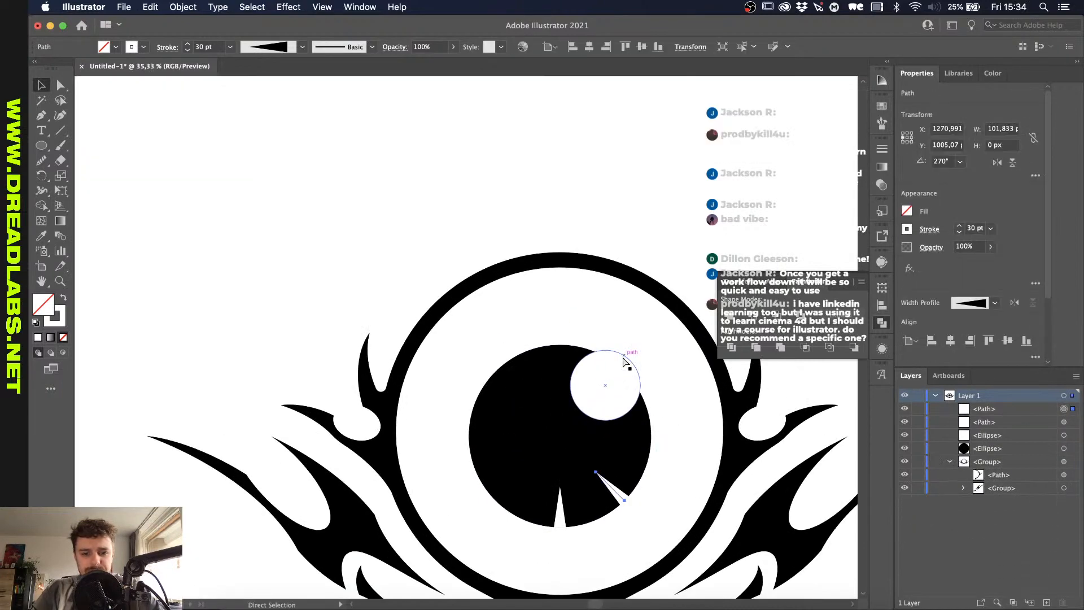
Step: Set the wedge line's stroke to 10 pt and create a copy rotated by 360/16 degrees about the black circle's centre
scroll(625, 358, down, 3)
shift+click(958, 232)
shift+click(959, 232)
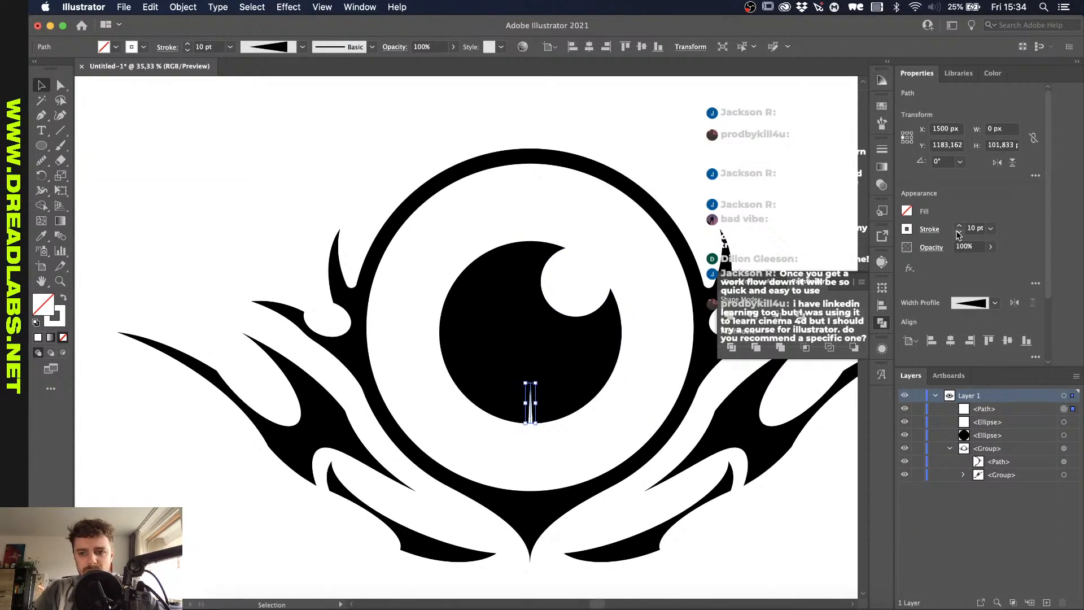
key(r)
scroll(556, 326, up, 2)
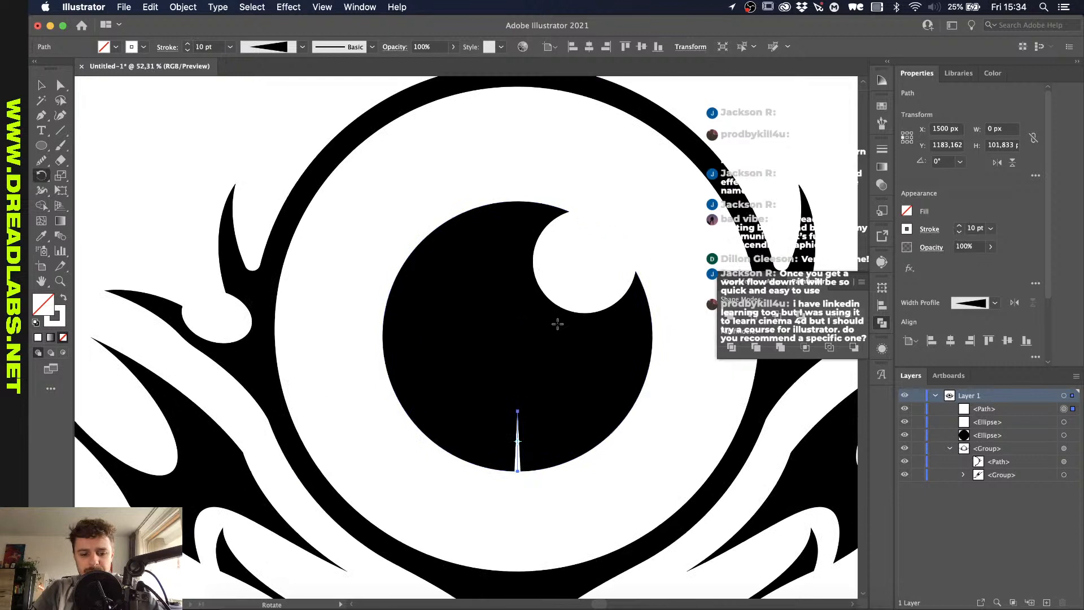
alt+click(518, 338)
text(3)
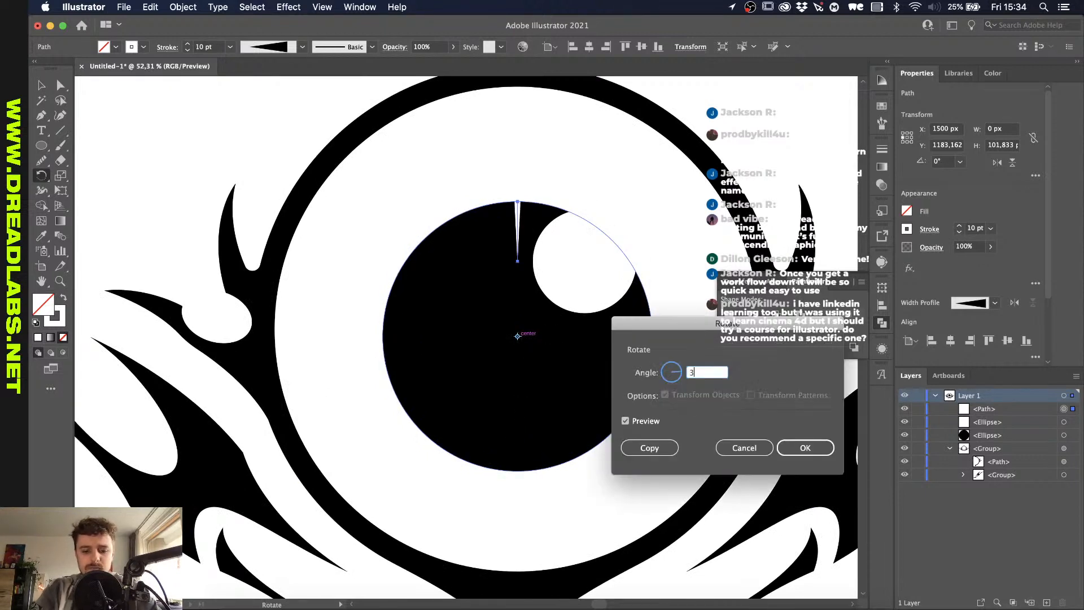
text(60/12)
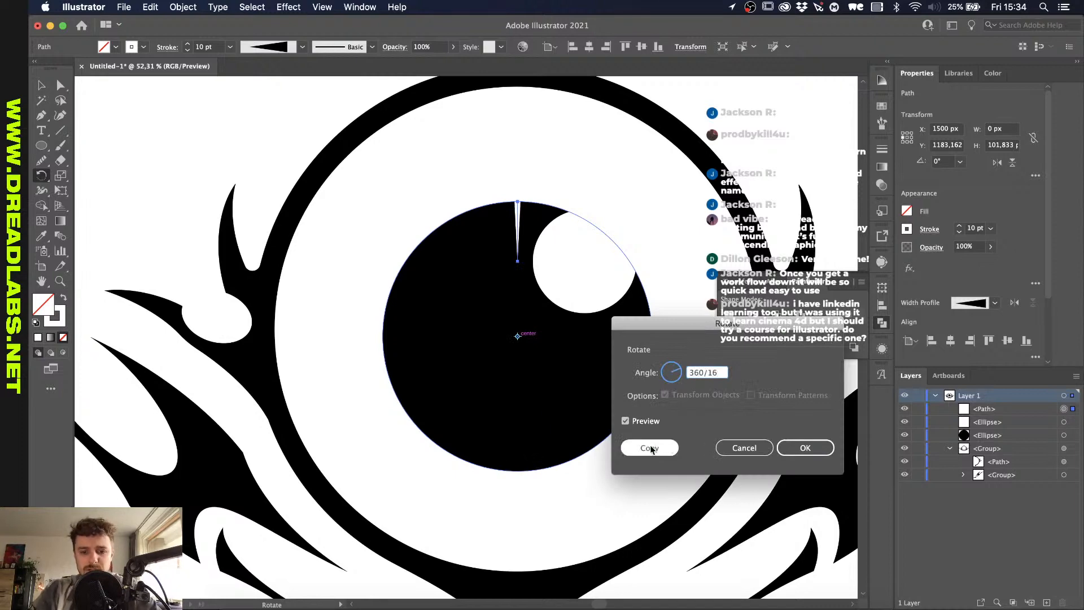
click(649, 448)
Step: Repeat the rotated 10 pt wedge around the whole black circle, then deselect and inspect the pattern
key(super+d)
key(super+d)
key(super+d)
key(super+d)
key(super+d)
key(super+d)
key(super+d)
key(super+d)
key(super+d)
key(super+d)
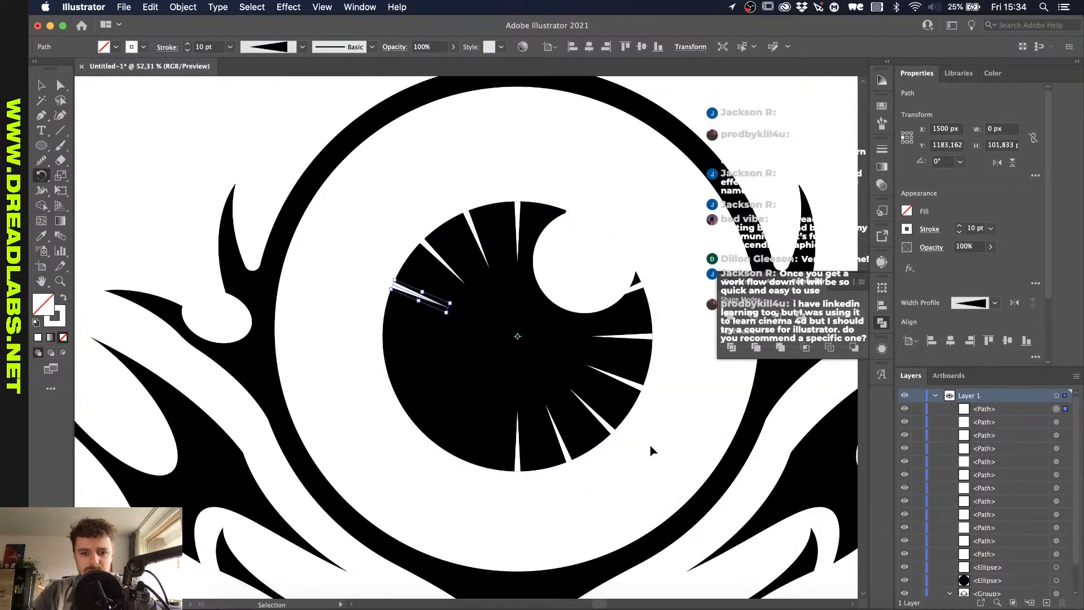
key(v)
scroll(650, 446, down, 5)
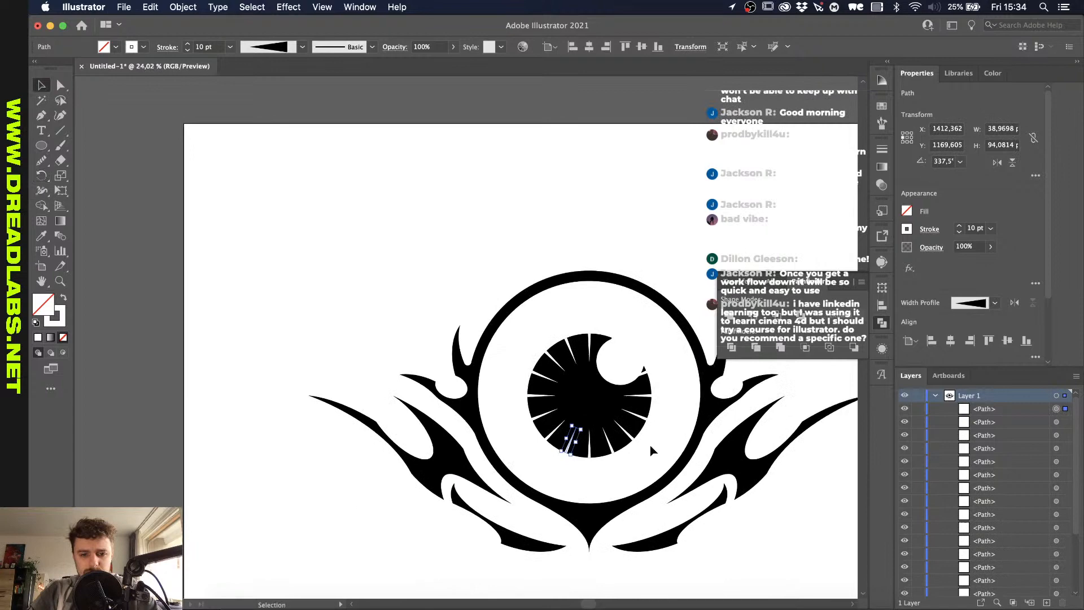
click(699, 275)
scroll(699, 451, up, 3)
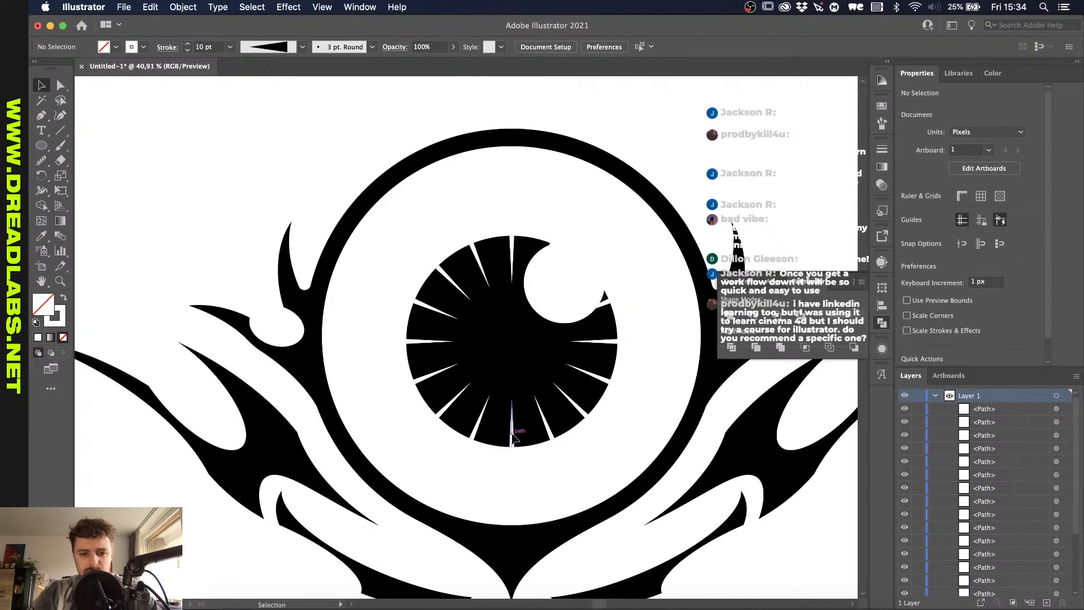
Step: Undo all the rotated wedges and the original wedge line, leaving only the black circle and its white highlight
key(super+z)
key(super+z)
key(super+z)
key(super+z)
key(super+z)
key(super+z)
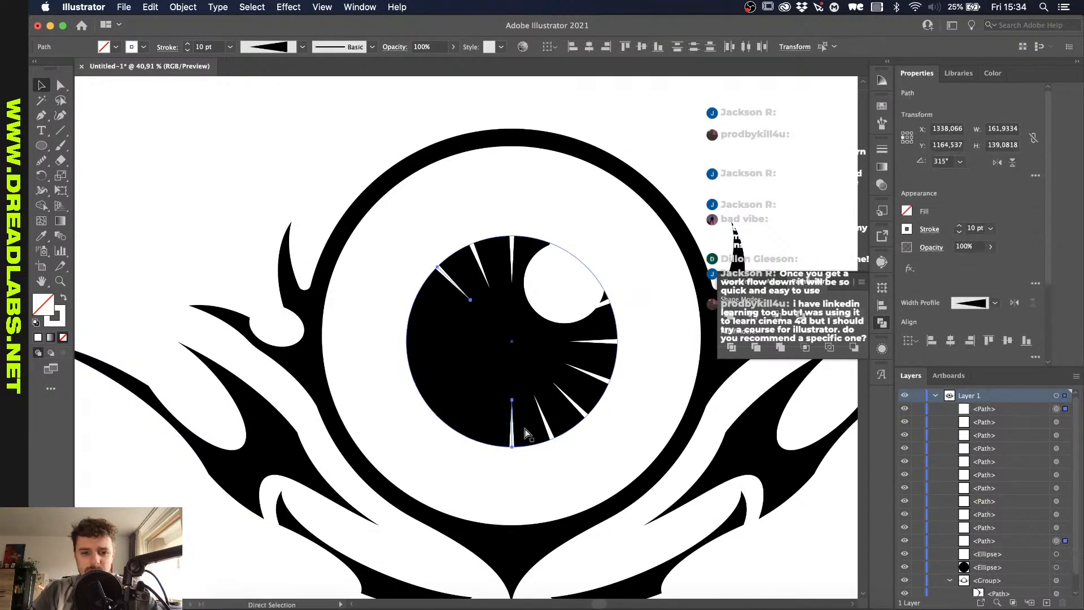
key(super+z)
key(super+z)
key(super+z)
key(super+z)
key(super+z)
key(super+z)
key(super+z)
key(super+z)
key(super+z)
key(super+z)
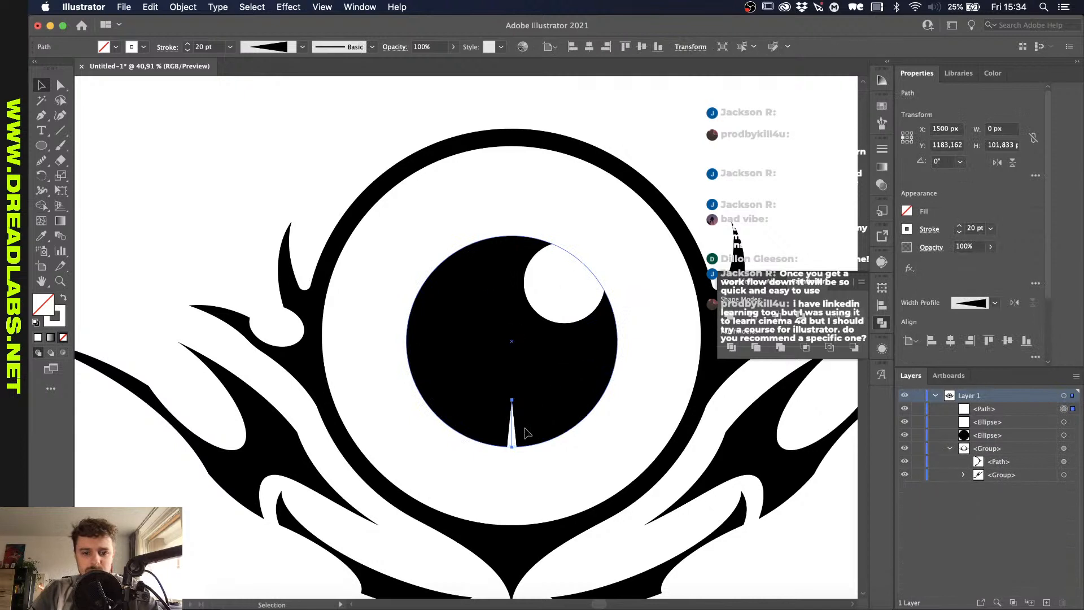
key(super+z)
Step: Add a smaller white circle about 88 px wide overlapping the highlight's lower-left edge, then deselect
drag(567, 294, 533, 309)
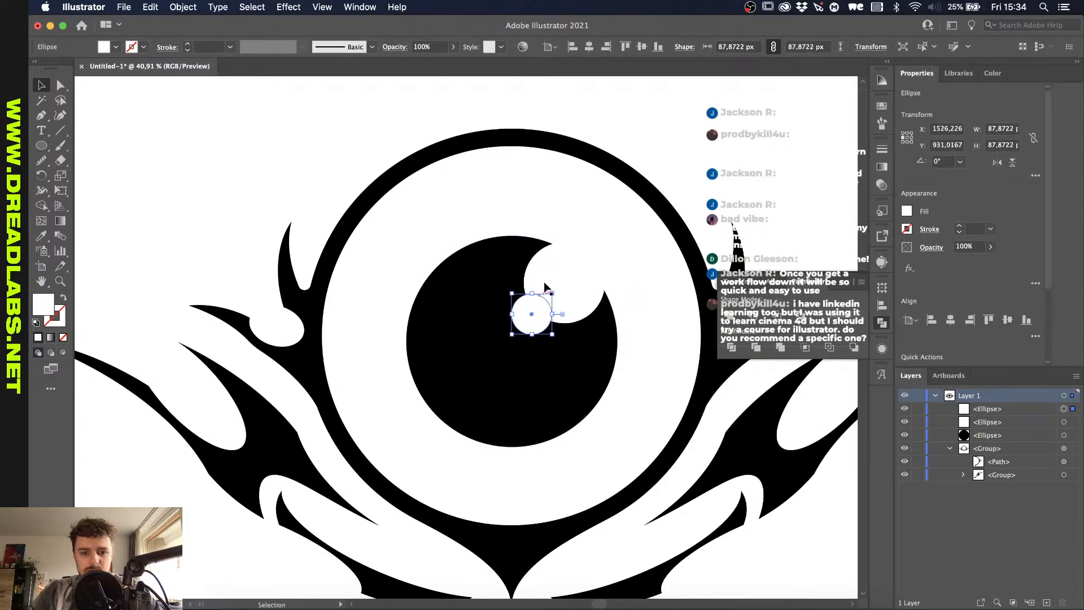
scroll(561, 201, down, 5)
key(super+shift+a)
scroll(562, 201, up, 3)
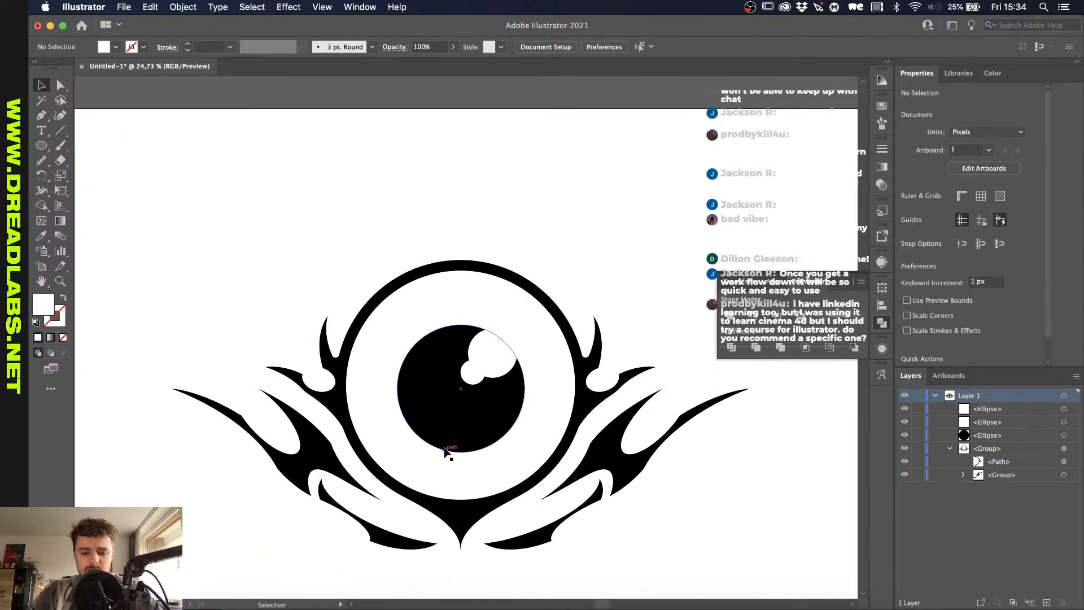
Step: Delete the black pupil circle and both white highlight circles, leaving only the spiked ring group
scroll(445, 450, down, 3)
scroll(492, 282, down, 1)
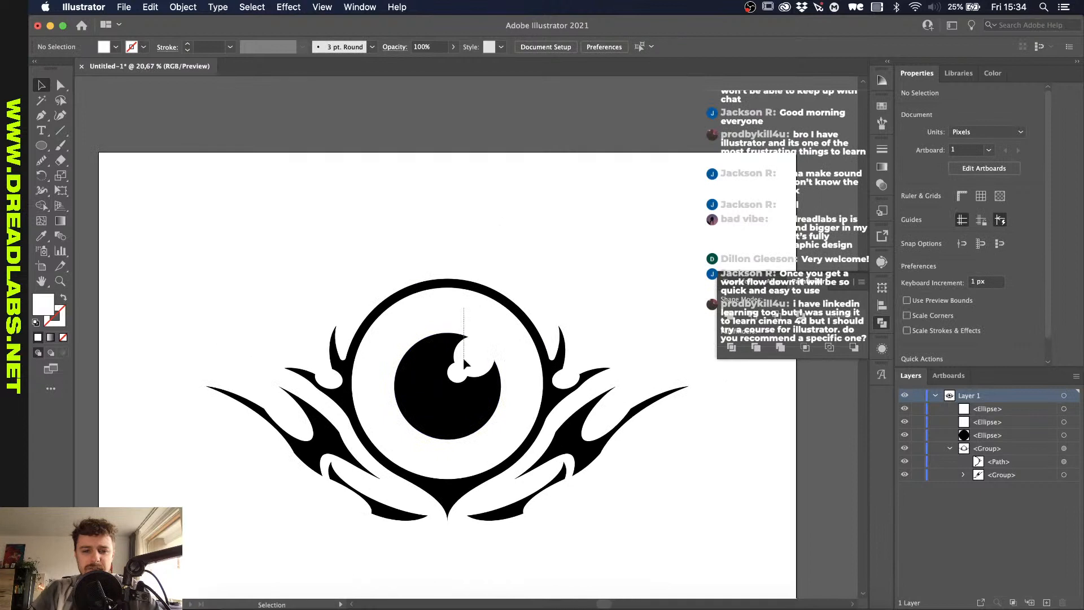
drag(464, 363, 433, 398)
key(Delete)
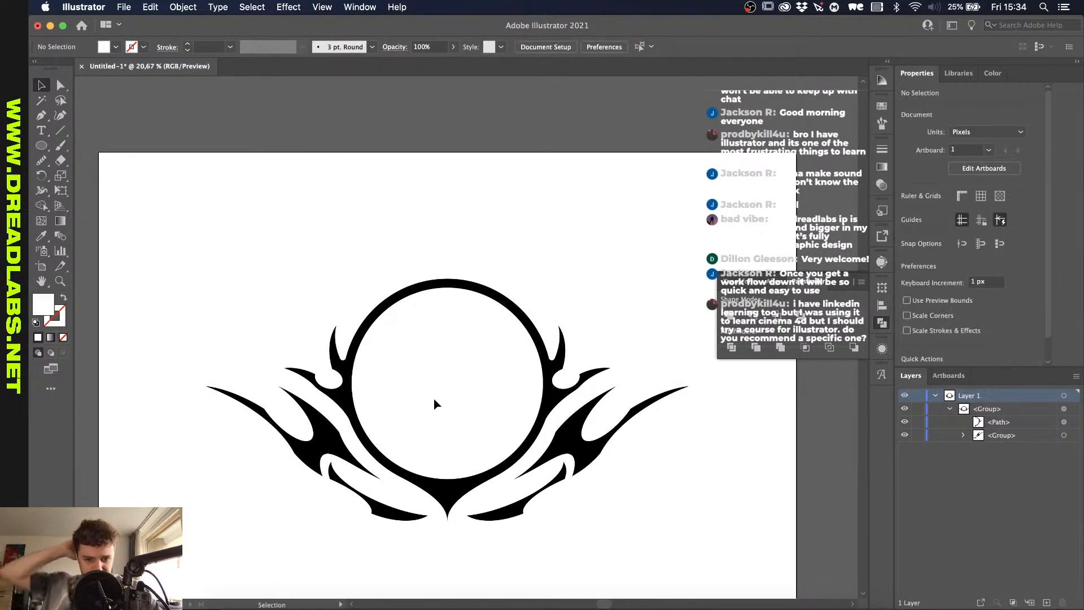
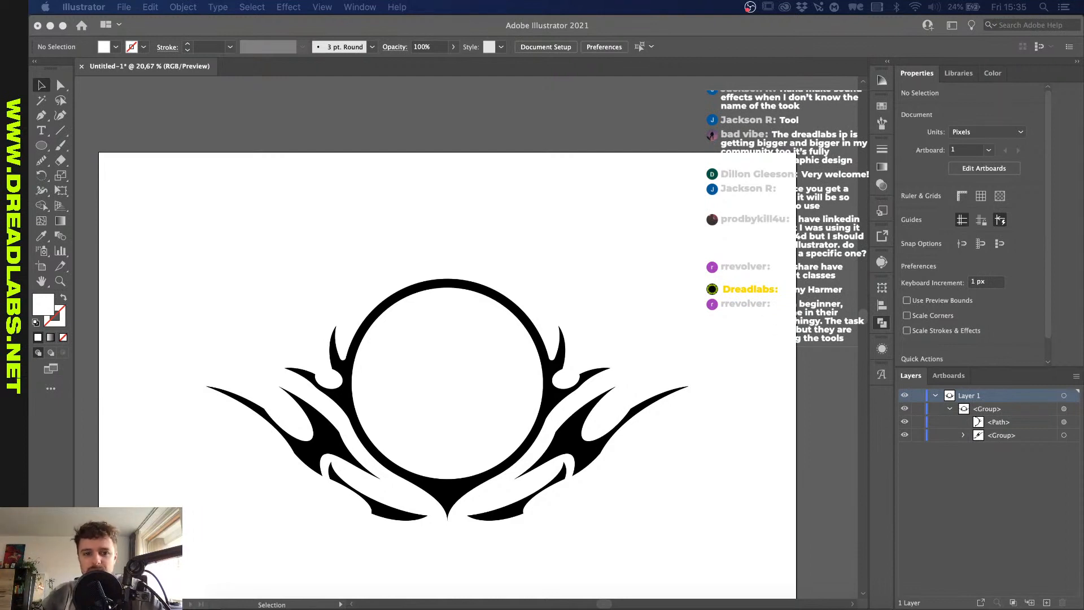
Step: Round the inner-edge corner of the large right-hand flame shape to a radius of about 444 px, then deselect
click(576, 248)
scroll(576, 248, up, 4)
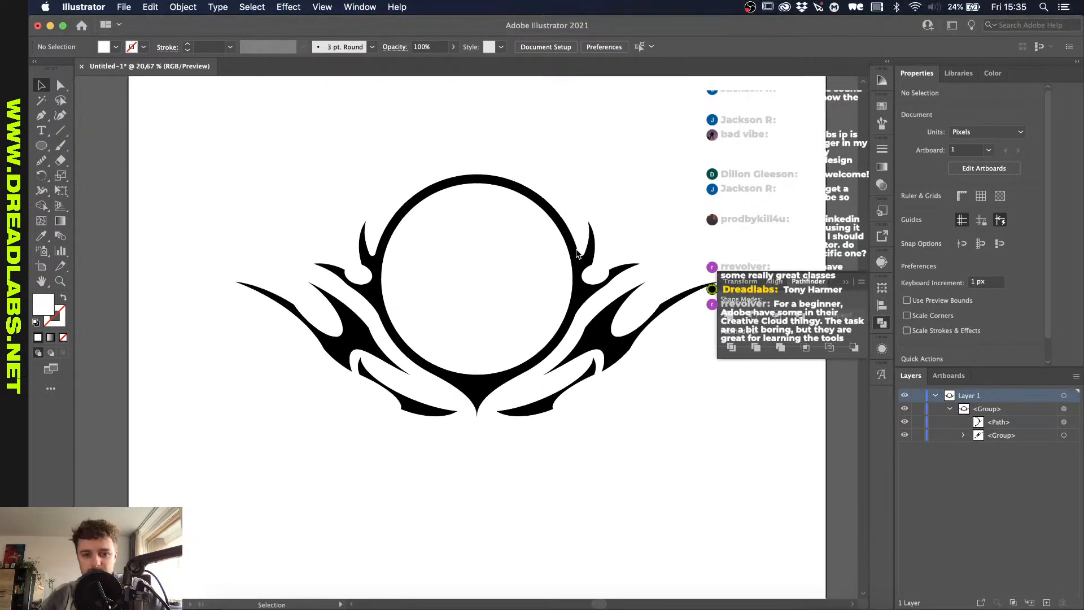
click(581, 416)
key(a)
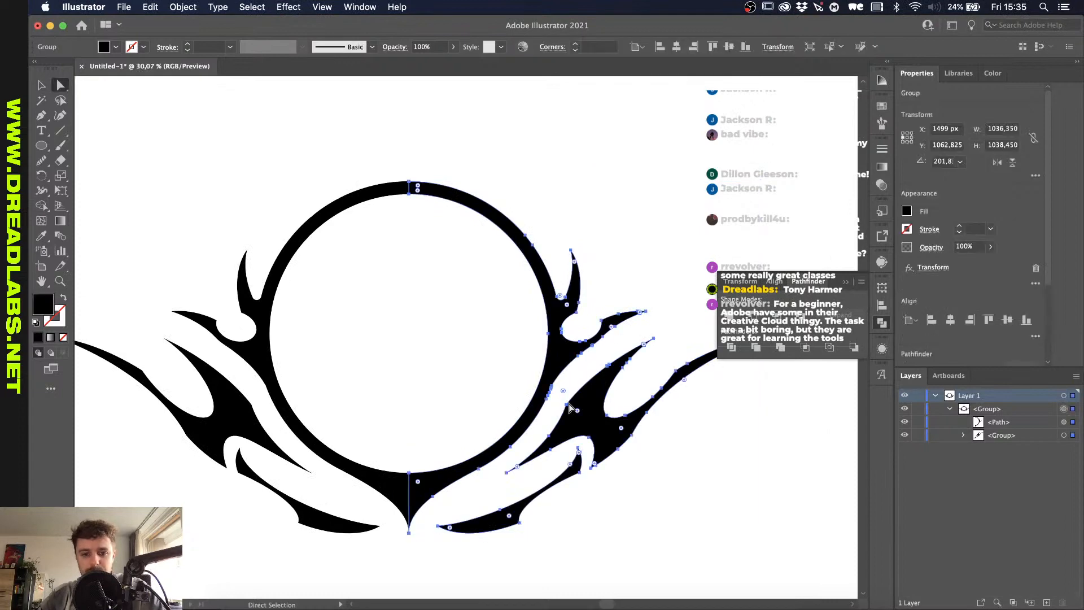
click(567, 406)
click(566, 406)
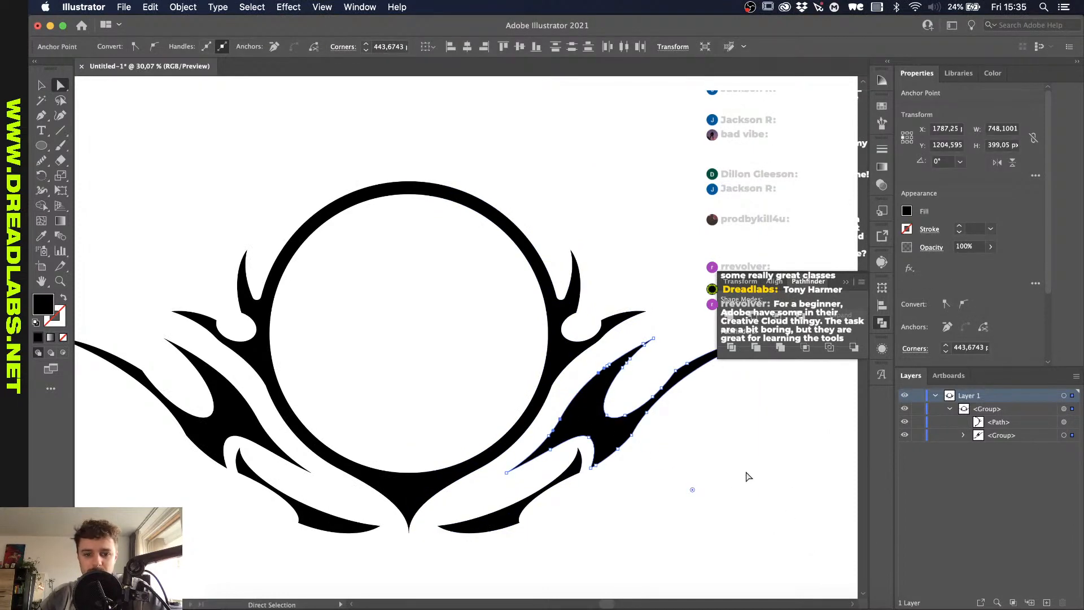
key(v)
click(767, 421)
scroll(767, 422, down, 3)
scroll(767, 421, up, 4)
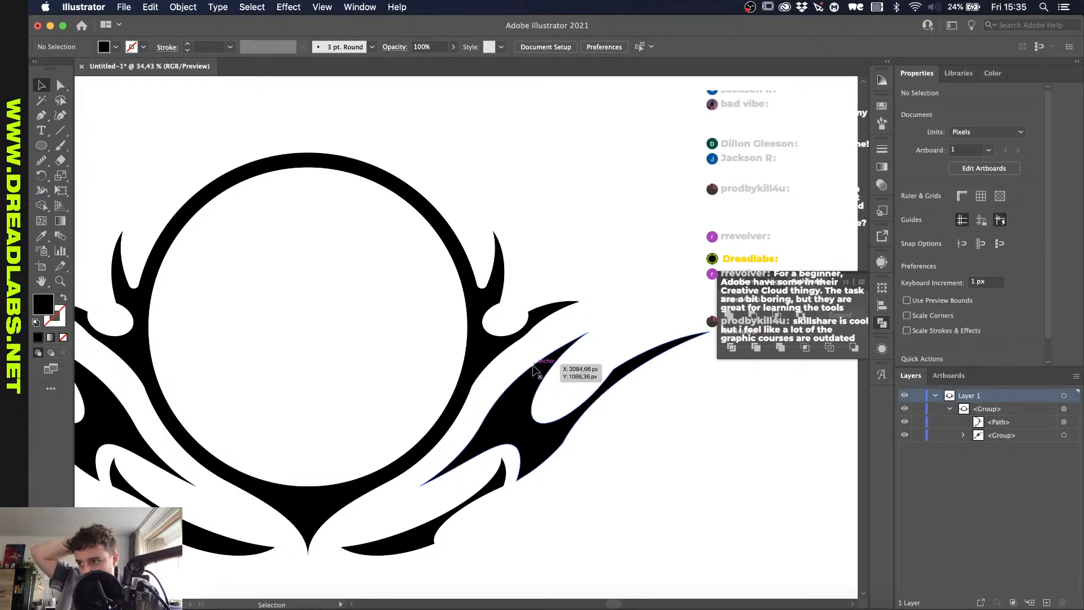
Step: Draw a black ellipse about 108 by 38 px under the ring, just left of the central spike
scroll(507, 212, down, 1)
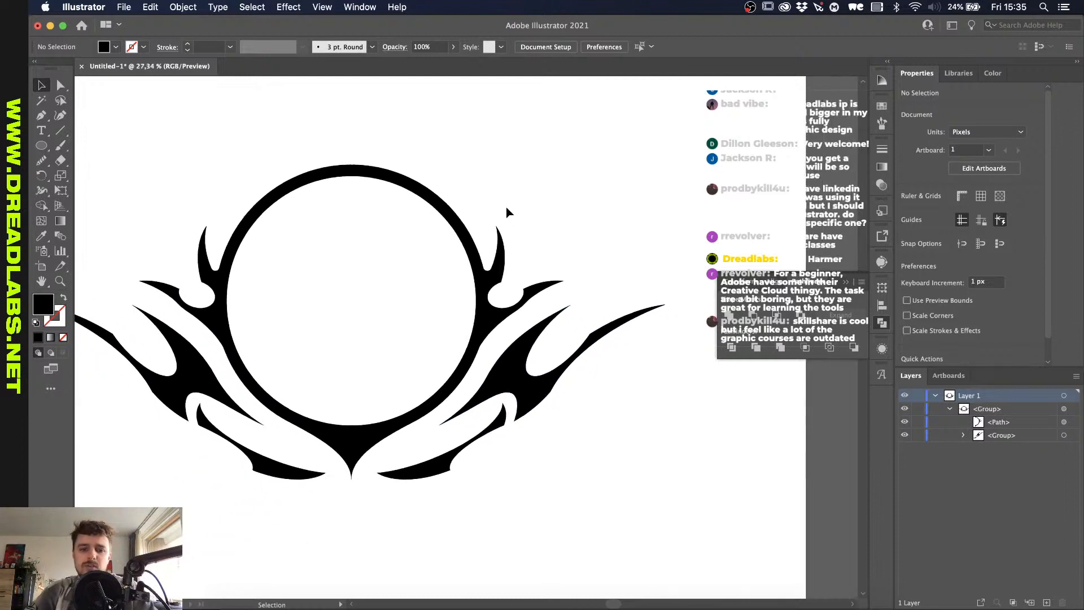
scroll(506, 212, down, 1)
scroll(335, 415, up, 3)
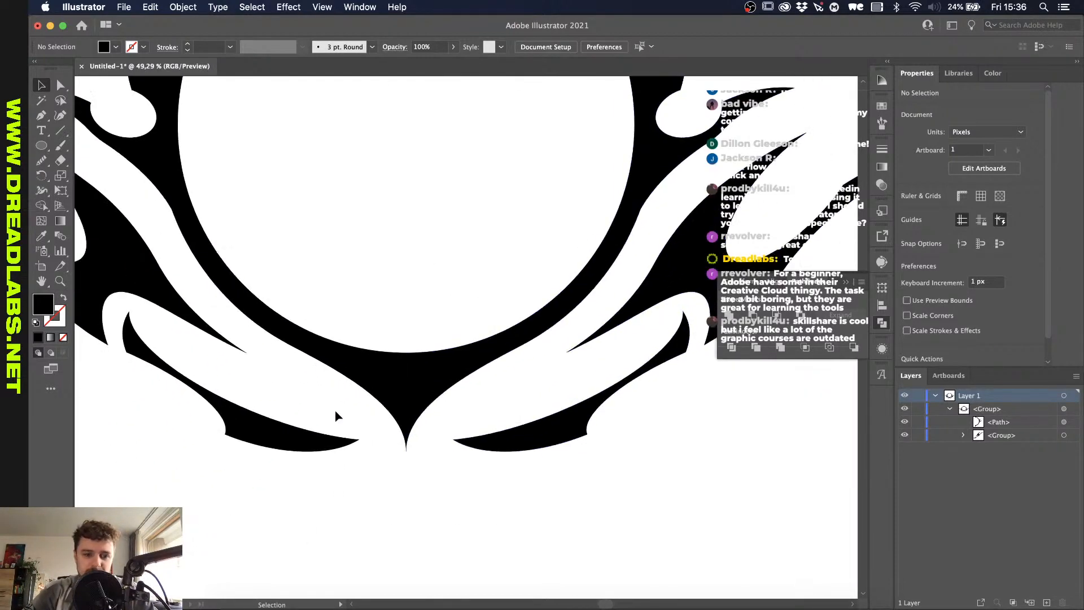
key(l)
scroll(284, 419, up, 1)
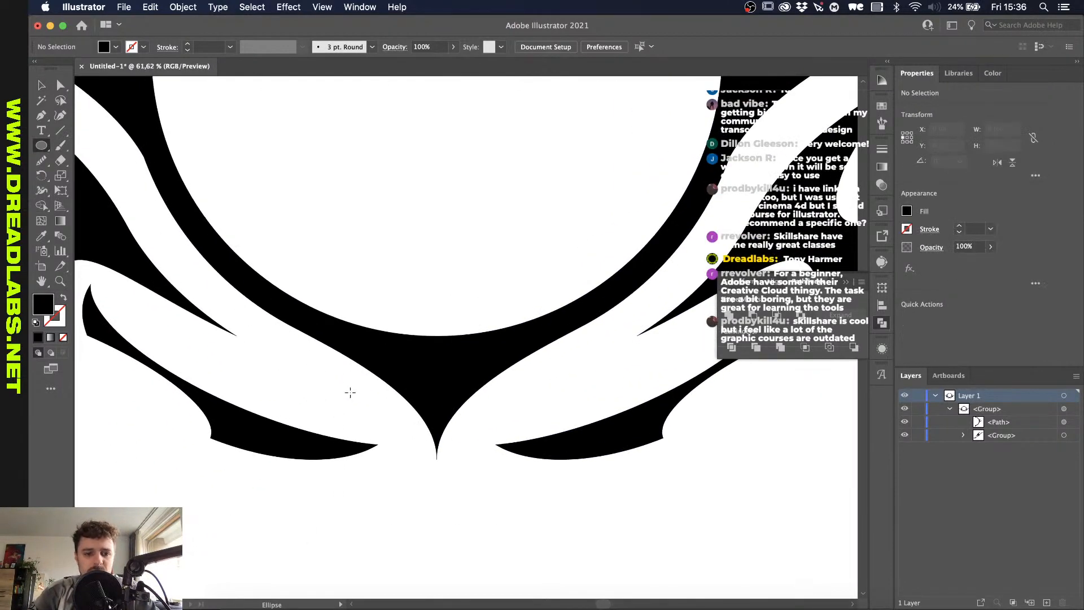
drag(329, 398, 252, 371)
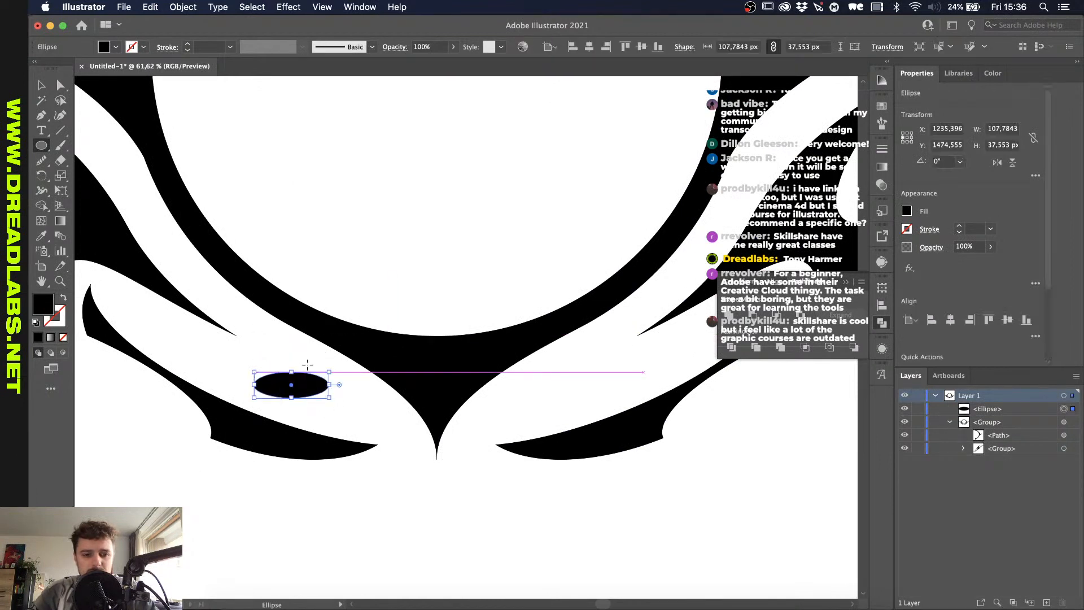
Step: Fatten and tilt the ellipse against the ring's lower edge, and add a larger overlapping copy about 150 by 86 px rotated to about 321°
key(v)
drag(333, 370, 344, 394)
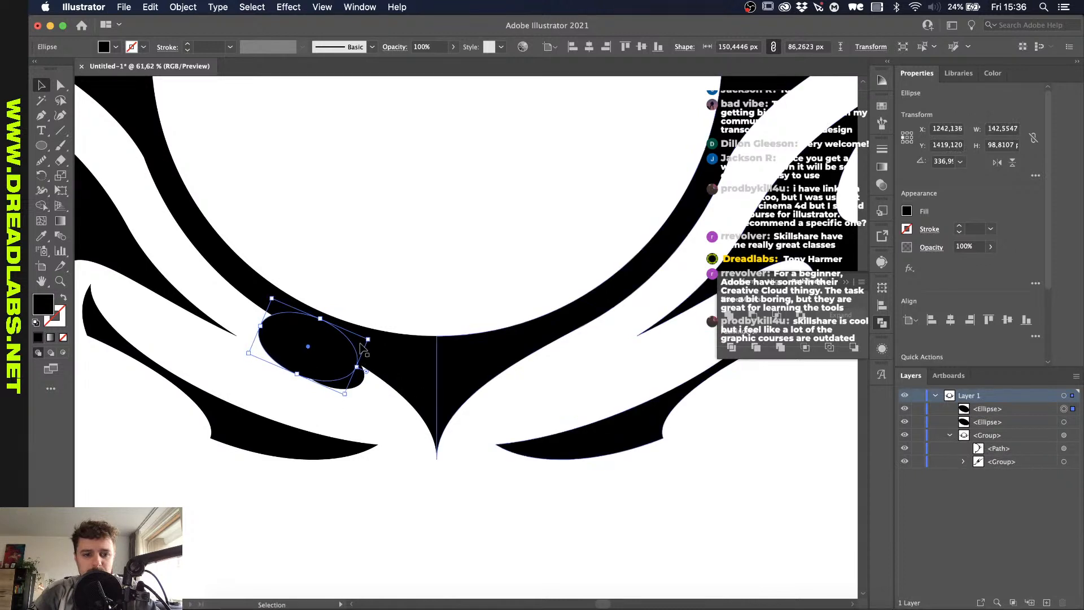
drag(373, 338, 372, 357)
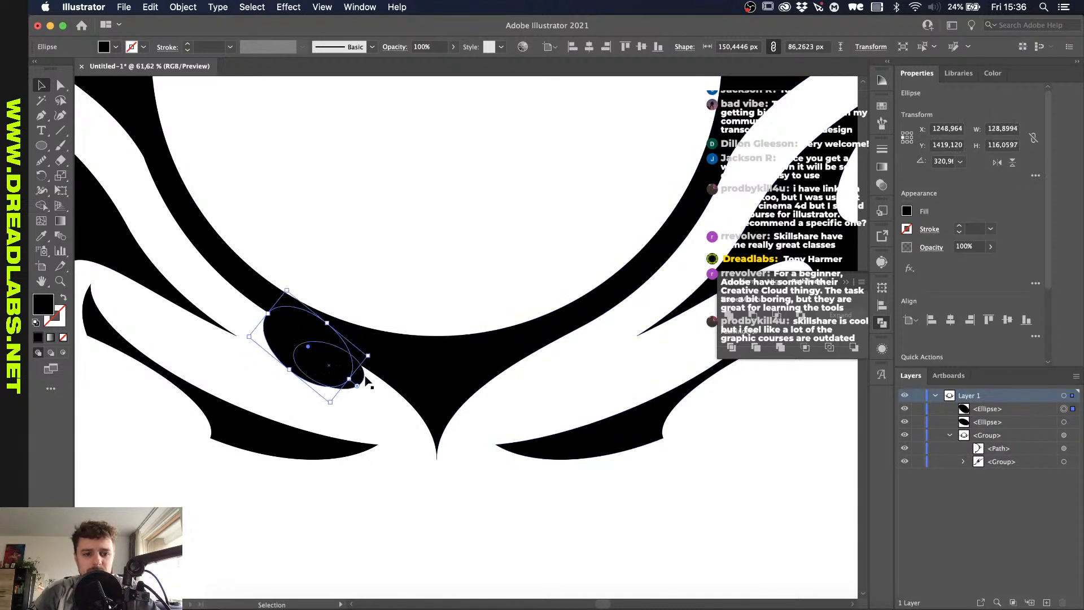
click(329, 389)
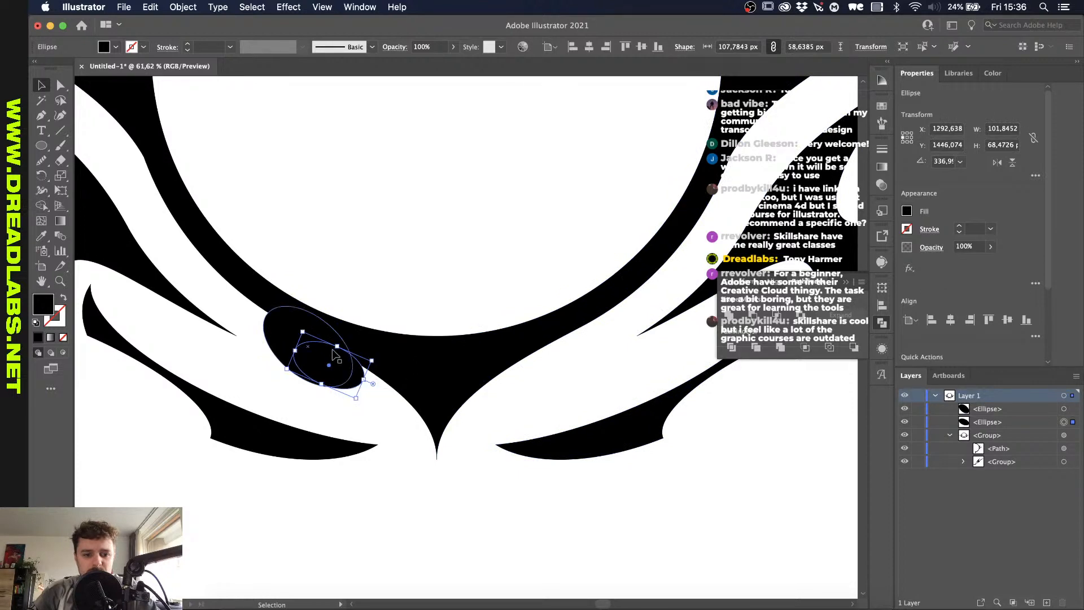
drag(337, 346, 342, 346)
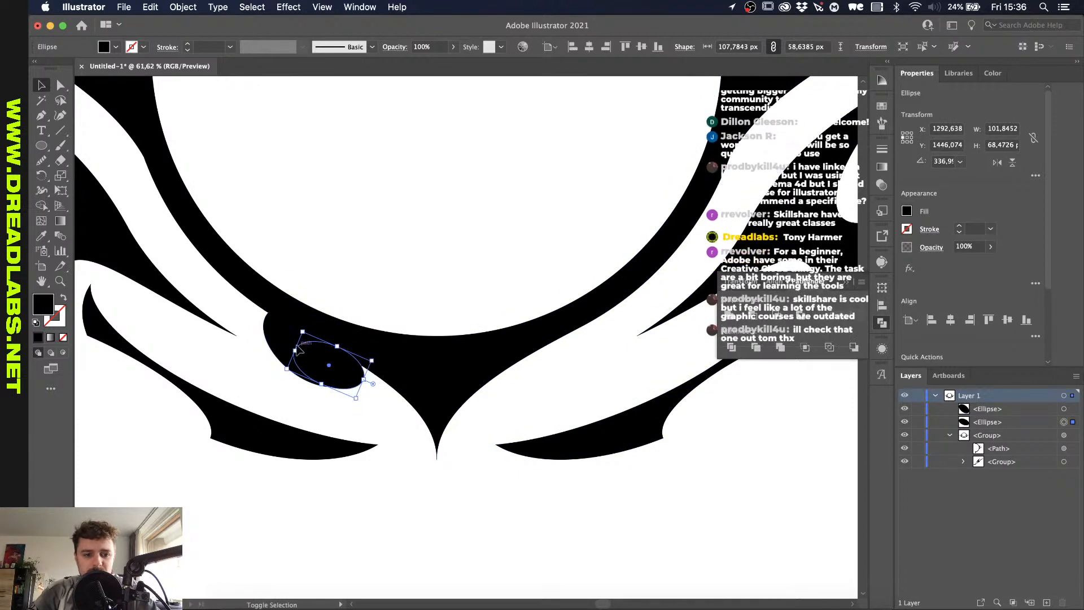
Step: Reflect a copy of both ellipses across the vertical axis through the central spike
drag(265, 331, 392, 370)
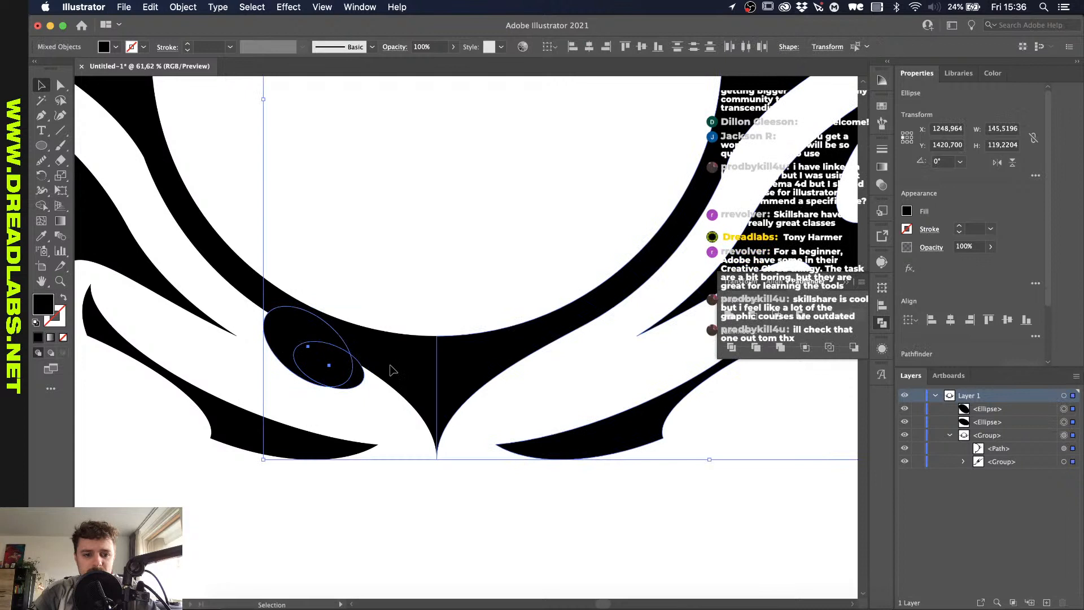
click(350, 419)
click(315, 362)
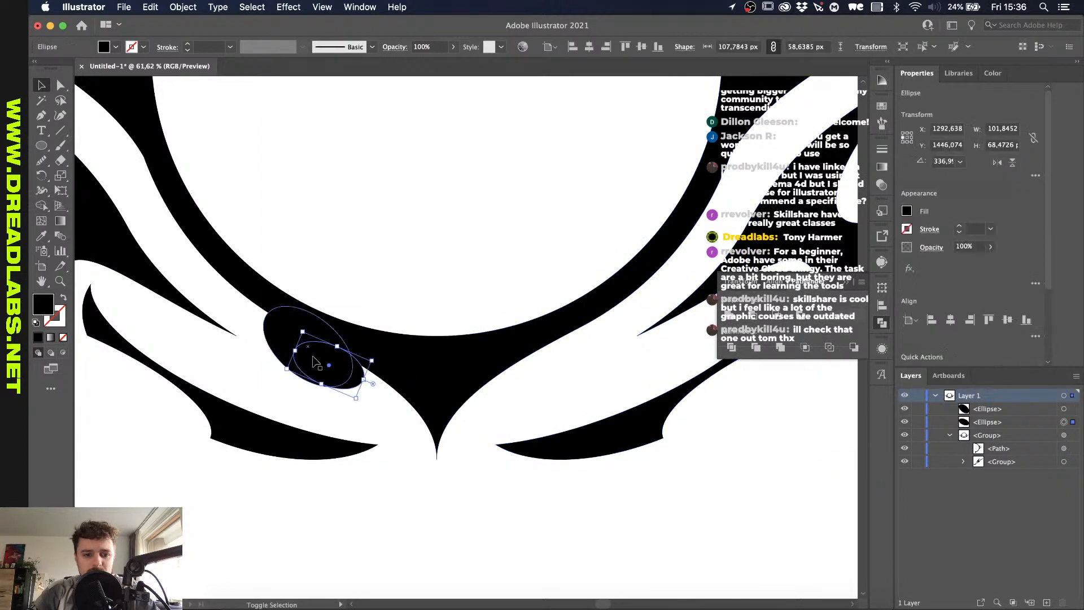
shift+click(290, 336)
key(o)
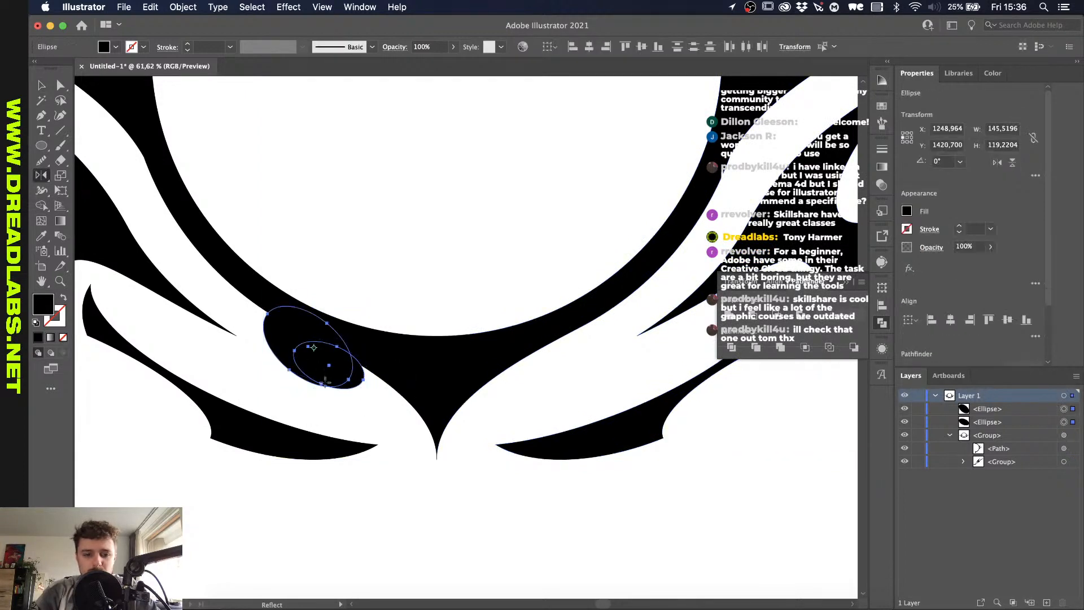
click(438, 462)
drag(438, 430, 437, 336)
Step: Delete the two original ellipses left of the central spike
key(v)
click(327, 363)
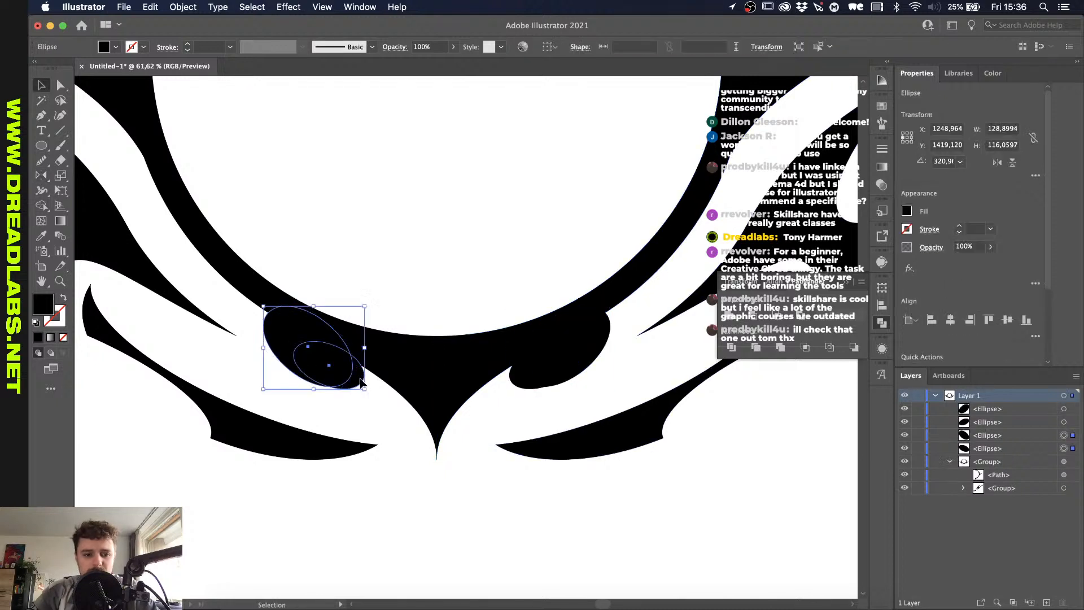
key(Delete)
Step: Move the two mirrored ellipses into the emblem's symmetric group by cutting them and pasting them in place in isolation mode
click(533, 384)
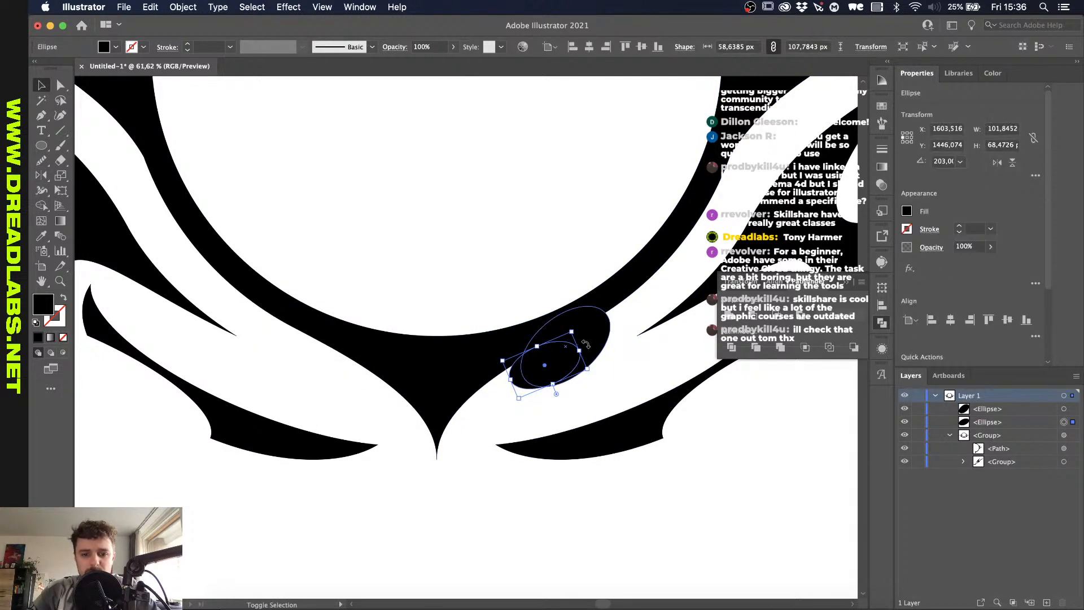
shift+click(590, 338)
key(Delete)
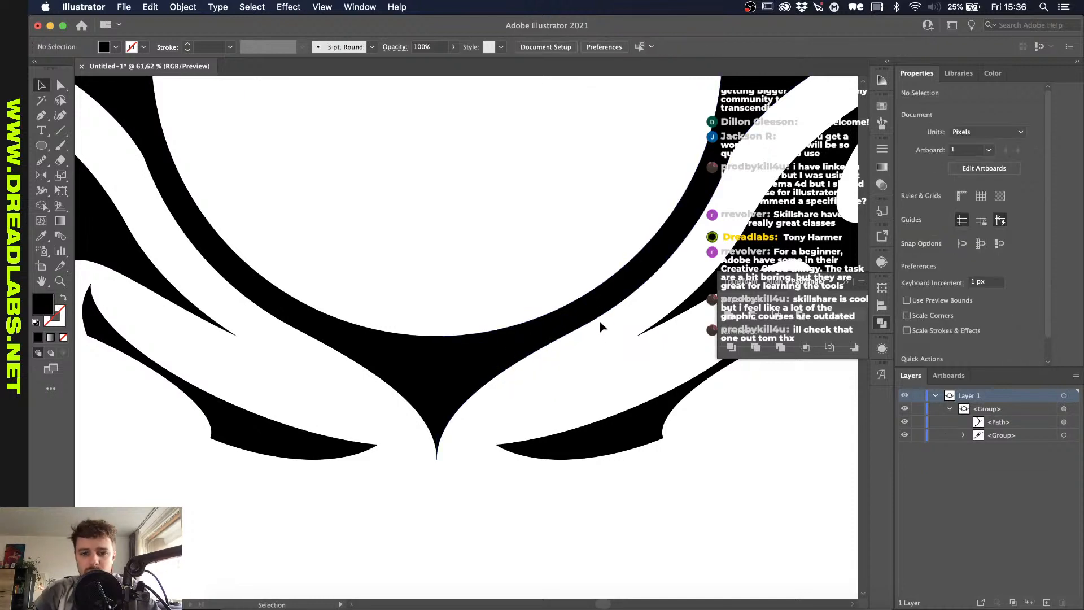
double_click(600, 320)
key(ctrl+z)
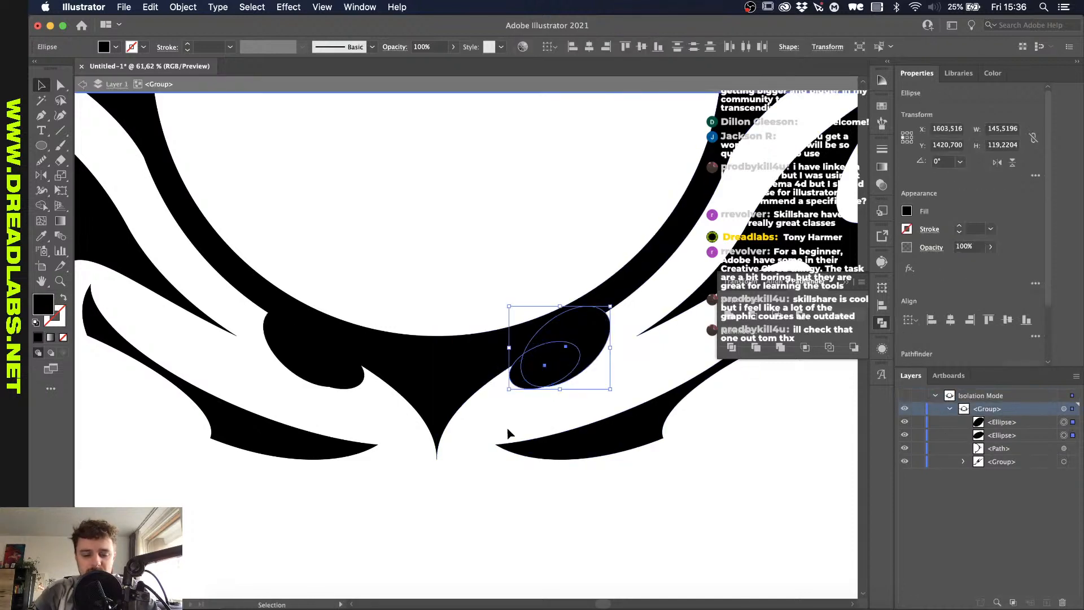
Step: Cut the small ellipse out of the large one with Shape Builder, leaving a curved hook beside the central spike
scroll(599, 372, up, 1)
click(466, 358)
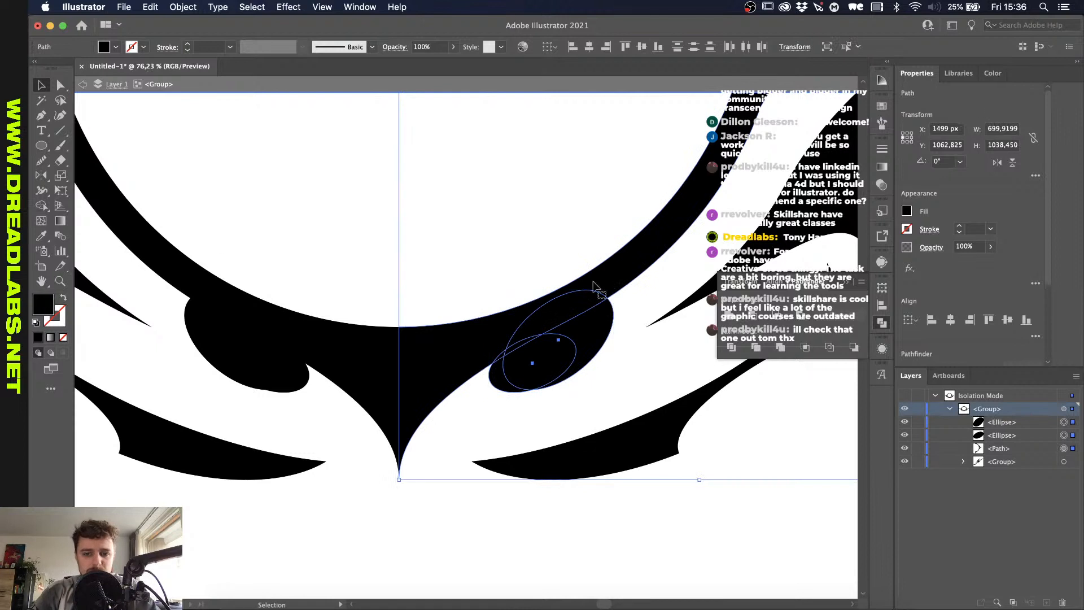
key(shift+m)
key(ctrl+a)
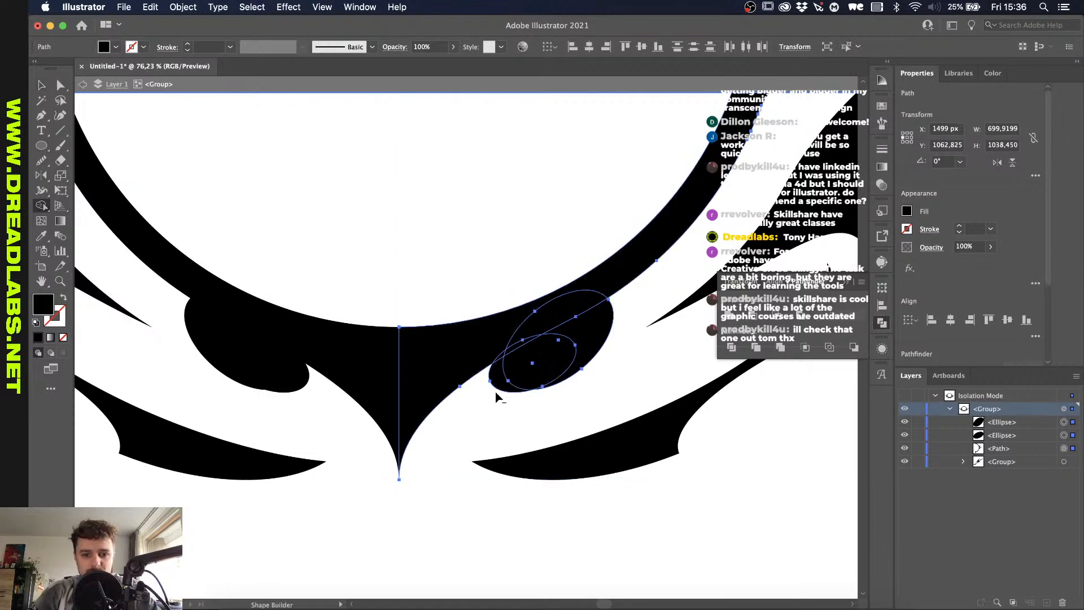
alt+click(523, 362)
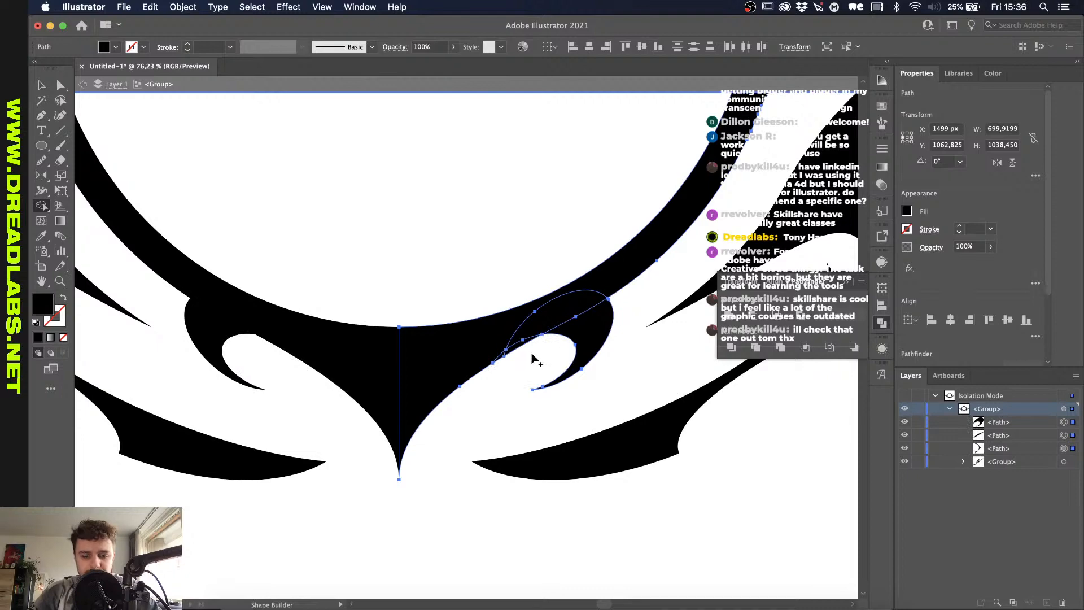
key(v)
click(528, 358)
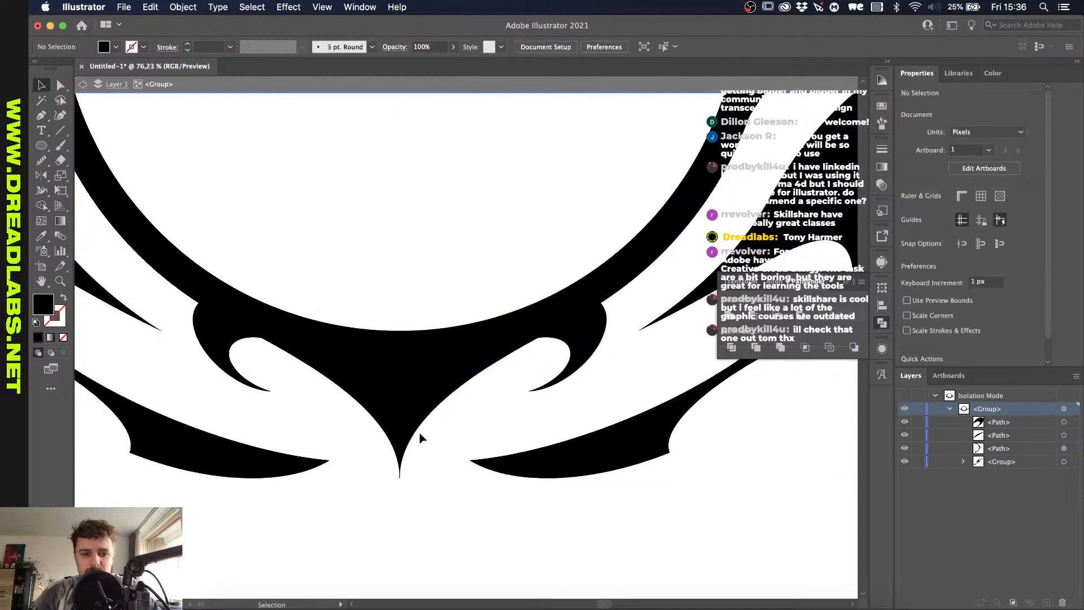
Step: Unite the hook shape with the right half of the ring
scroll(419, 437, up, 2)
click(537, 303)
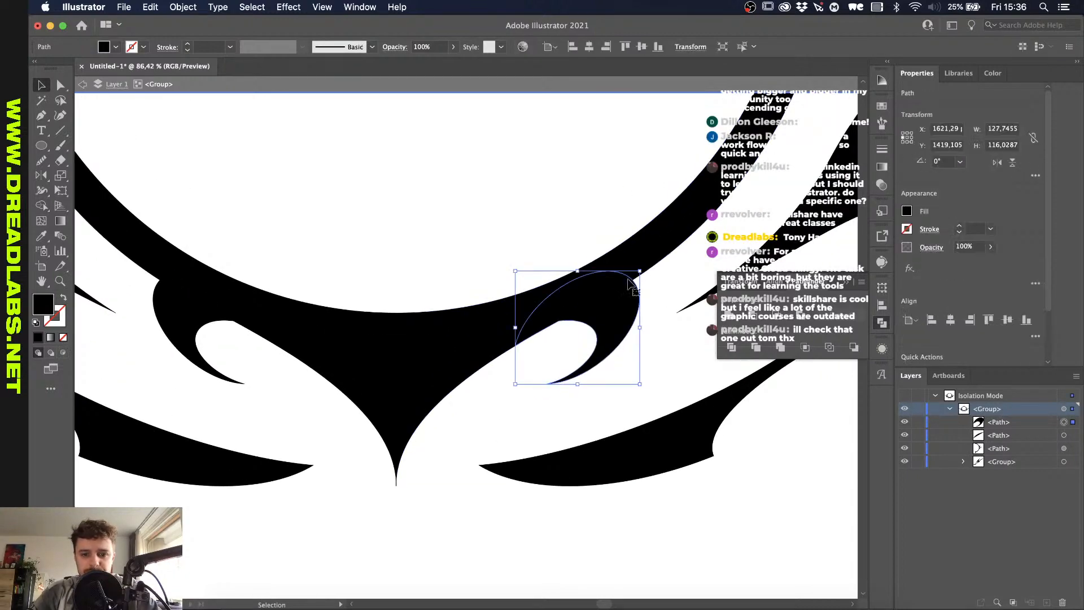
shift+click(651, 259)
click(732, 316)
Step: Round the hook's inner corner nearest the central spike to a radius of about 44.5 px
scroll(592, 367, up, 1)
key(a)
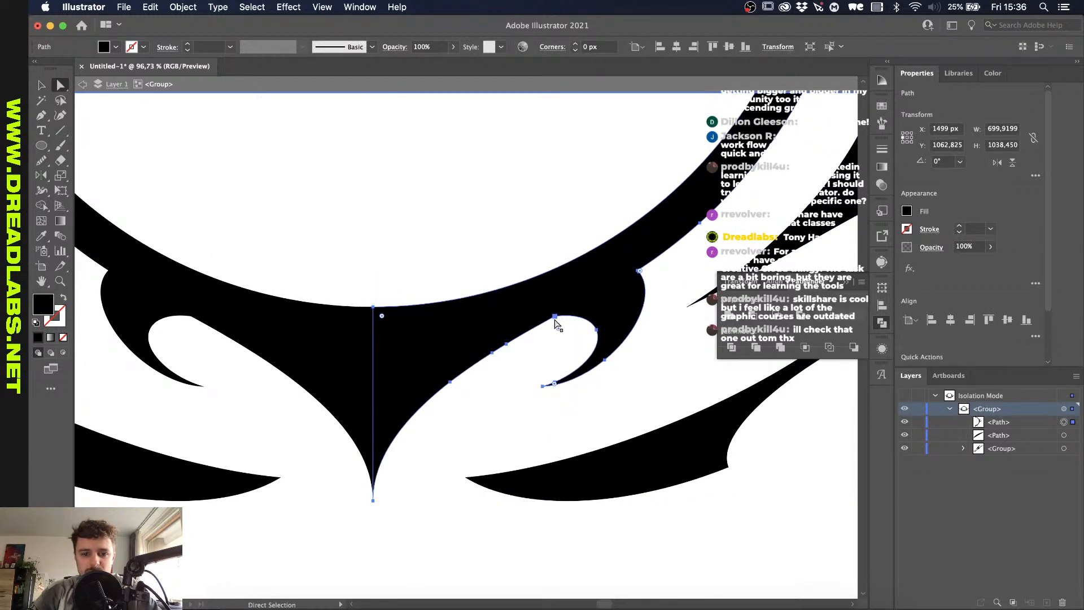
click(555, 317)
click(565, 553)
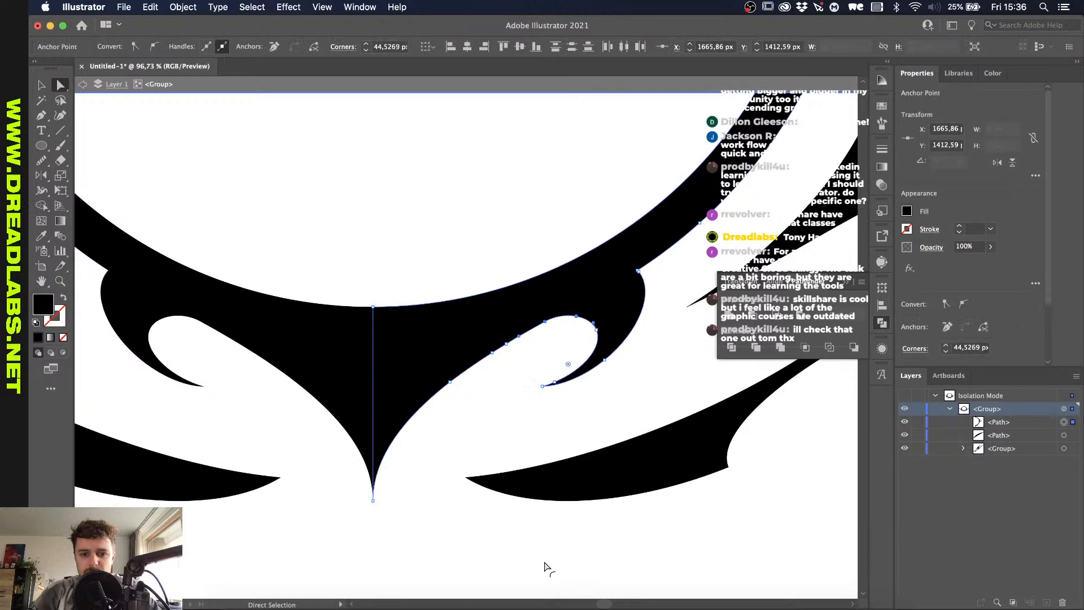
Step: Clean up the overlapping anchor points at the outer corner where the right hook meets the ring
click(640, 272)
scroll(658, 271, up, 3)
click(624, 271)
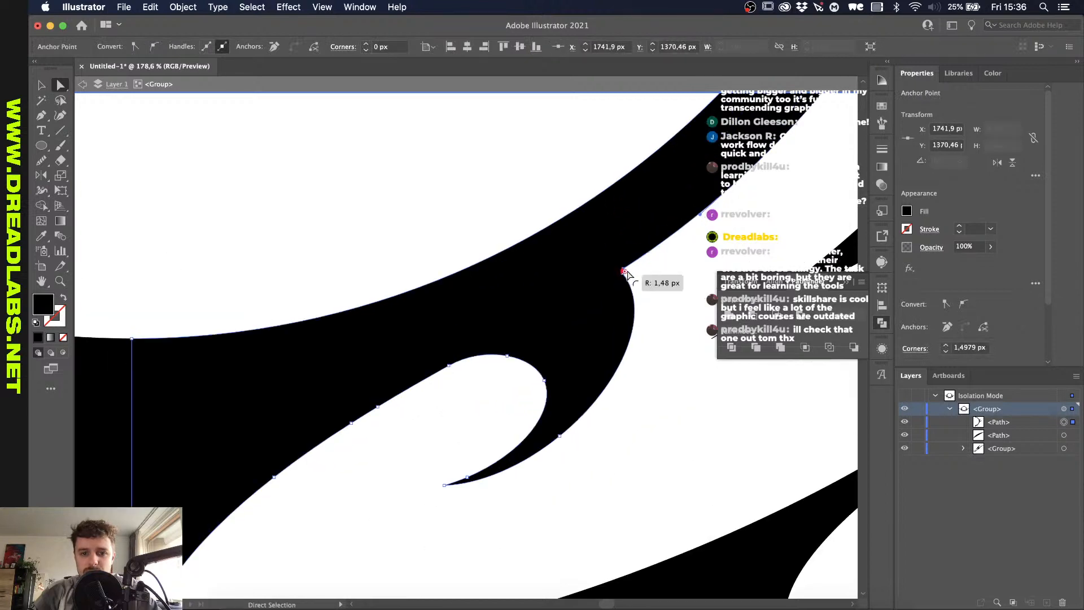
scroll(621, 273, up, 2)
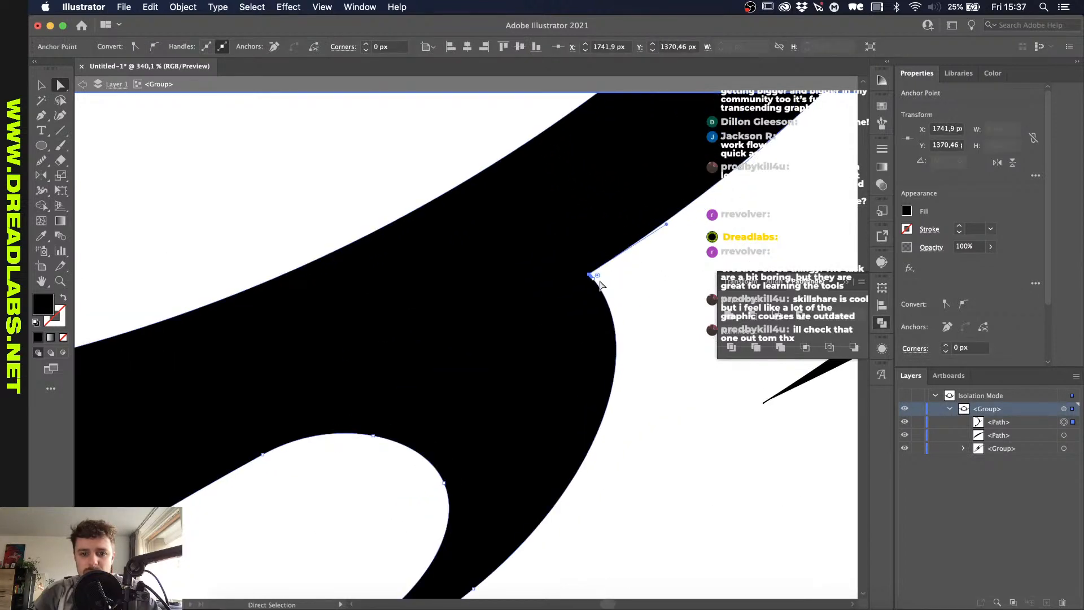
scroll(610, 280, up, 2)
mouse_move(585, 274)
mouse_down()
mouse_move(589, 283)
mouse_move(588, 272)
mouse_up()
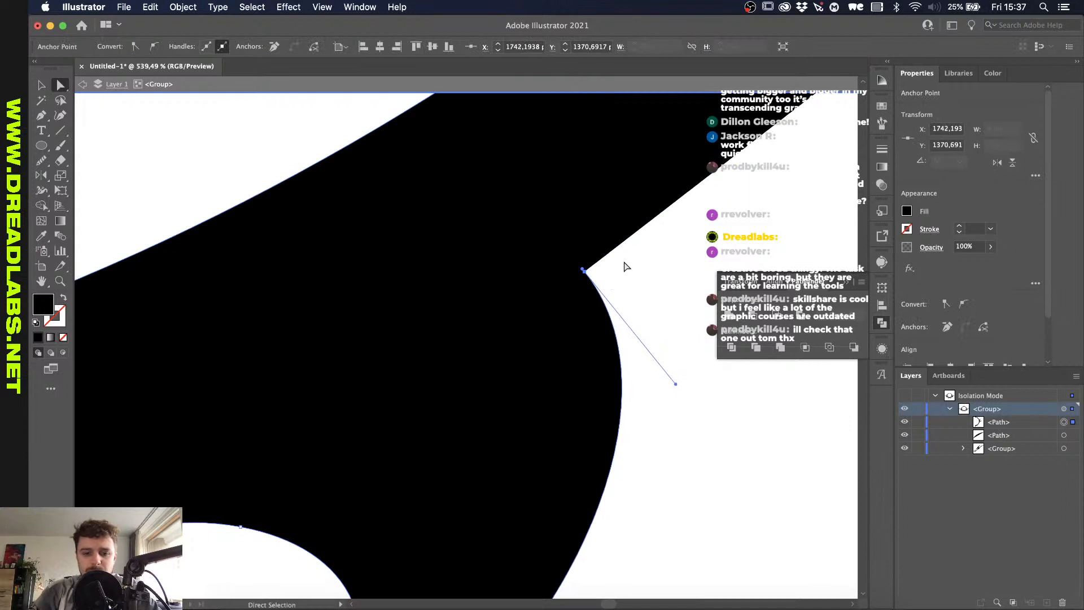
Step: Curve the ring's outer edge just above the hook corner with the Anchor Point tool
scroll(624, 266, down, 3)
scroll(625, 266, up, 1)
click(616, 282)
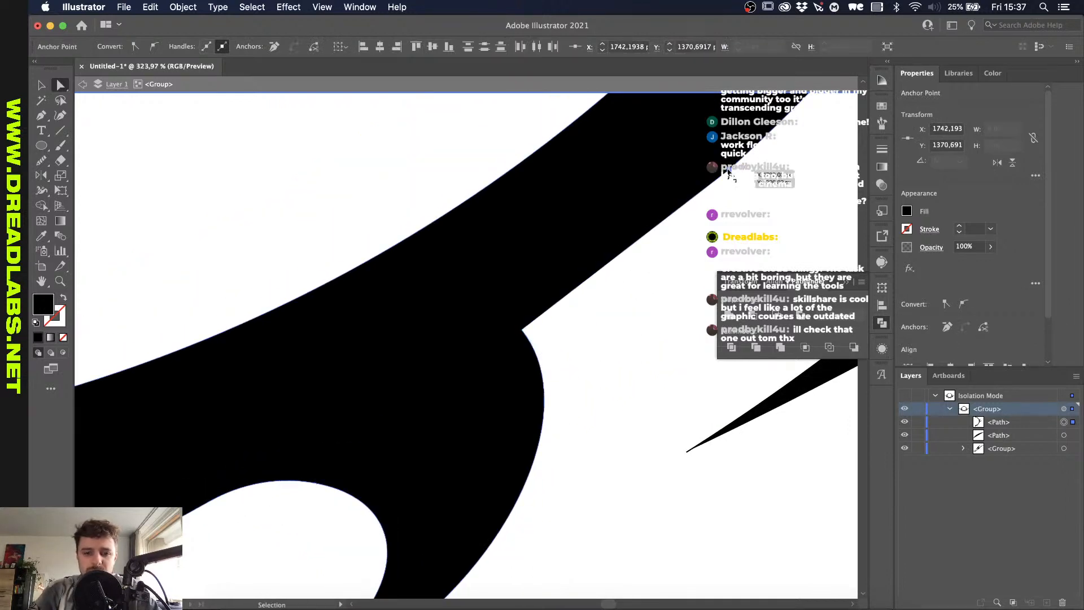
key(shift+c)
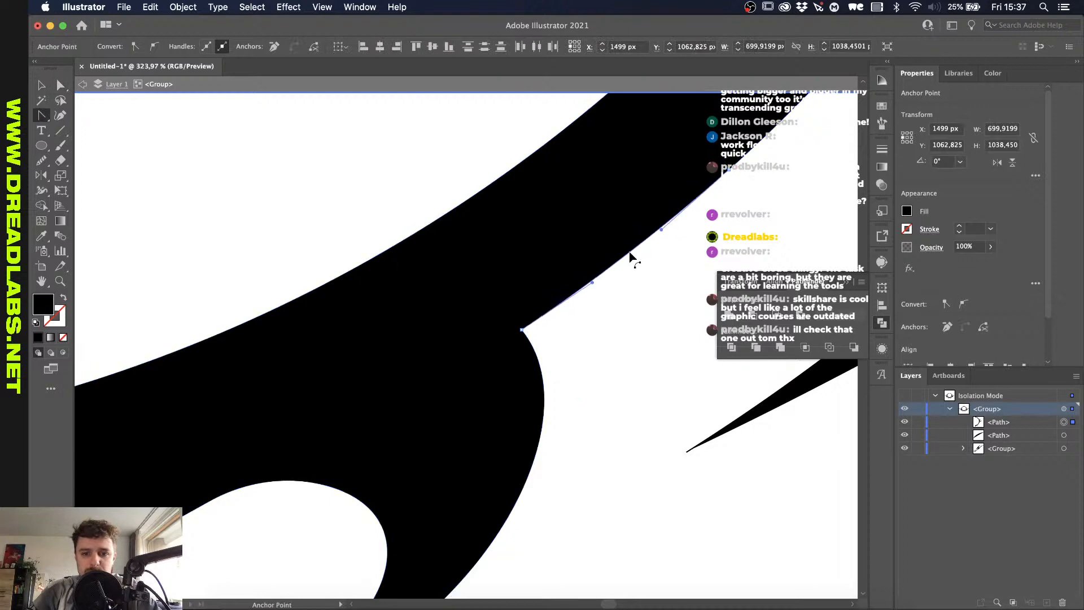
Step: Round the outer corner between the right hook and the ring to a radius of about 54.5 px
key(v)
key(a)
click(523, 330)
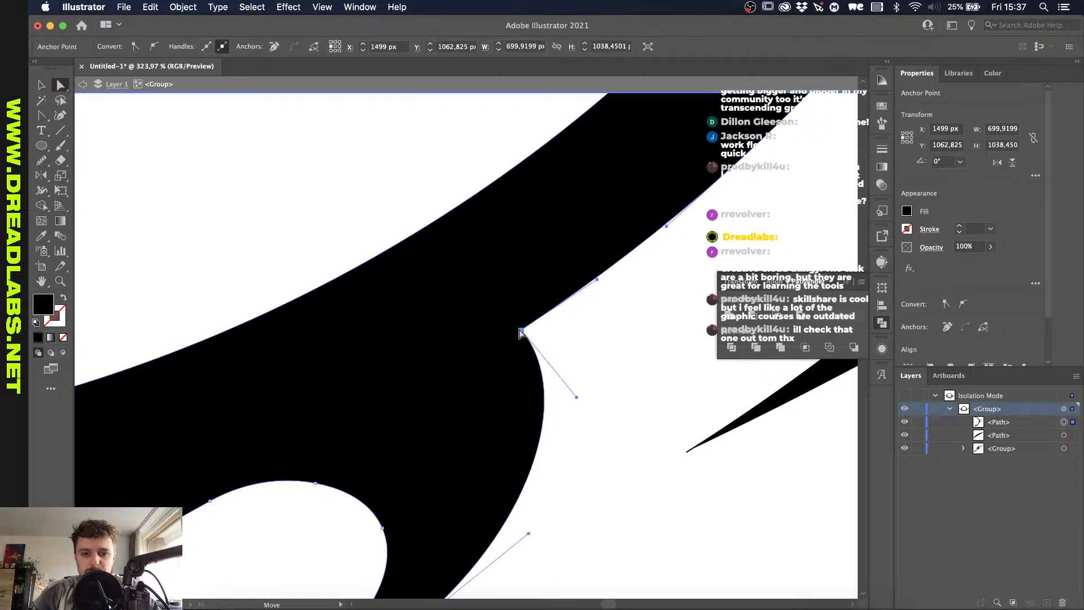
drag(529, 333, 789, 332)
key(v)
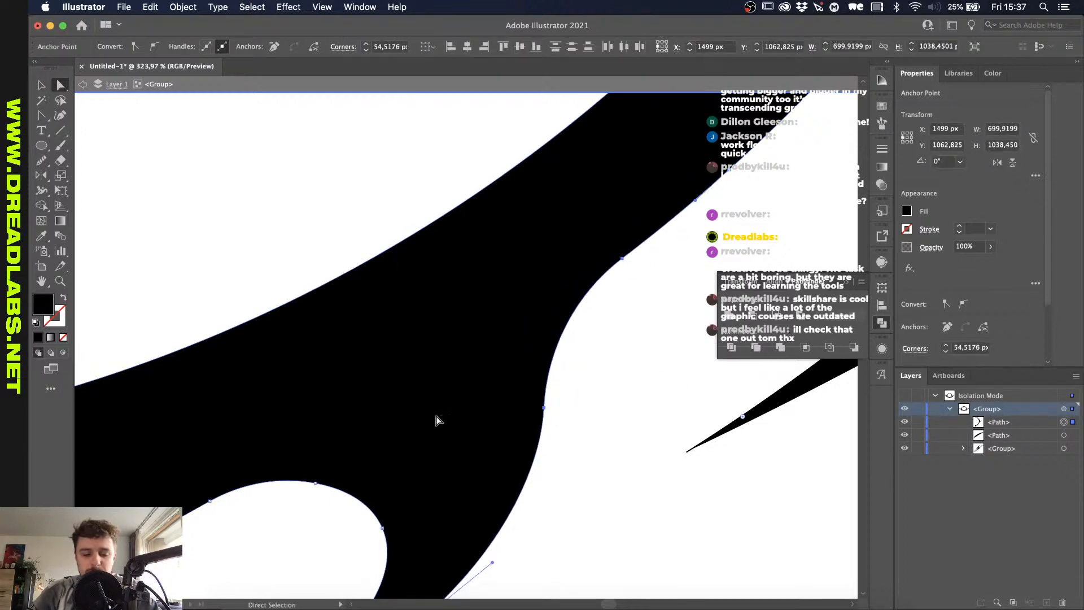
scroll(435, 418, down, 5)
scroll(435, 421, down, 3)
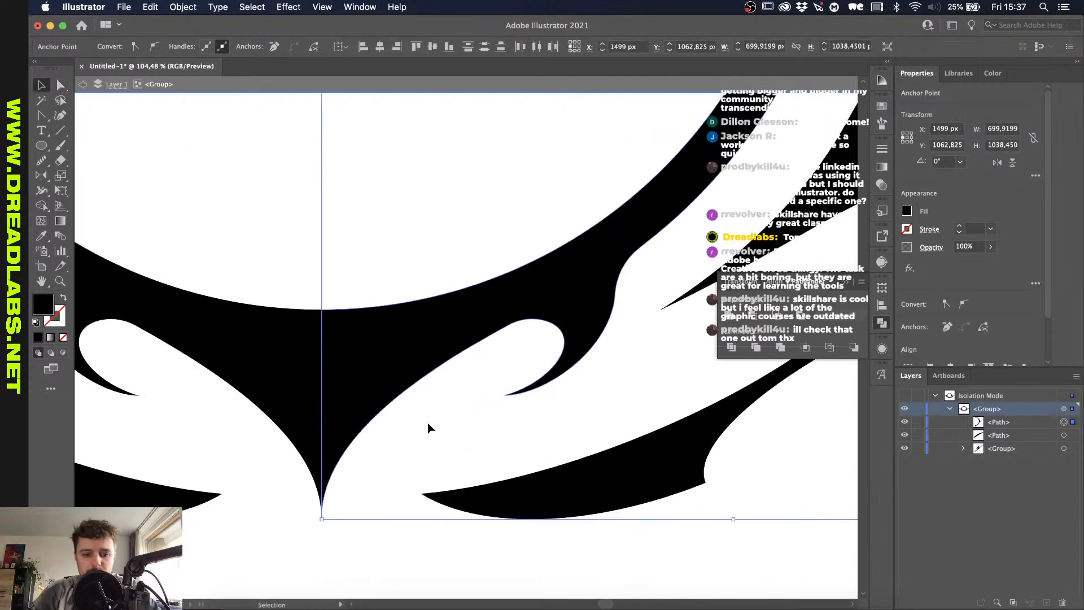
click(428, 425)
Step: Check the whole emblem and leave the group's isolation mode
scroll(429, 425, down, 2)
scroll(431, 423, down, 3)
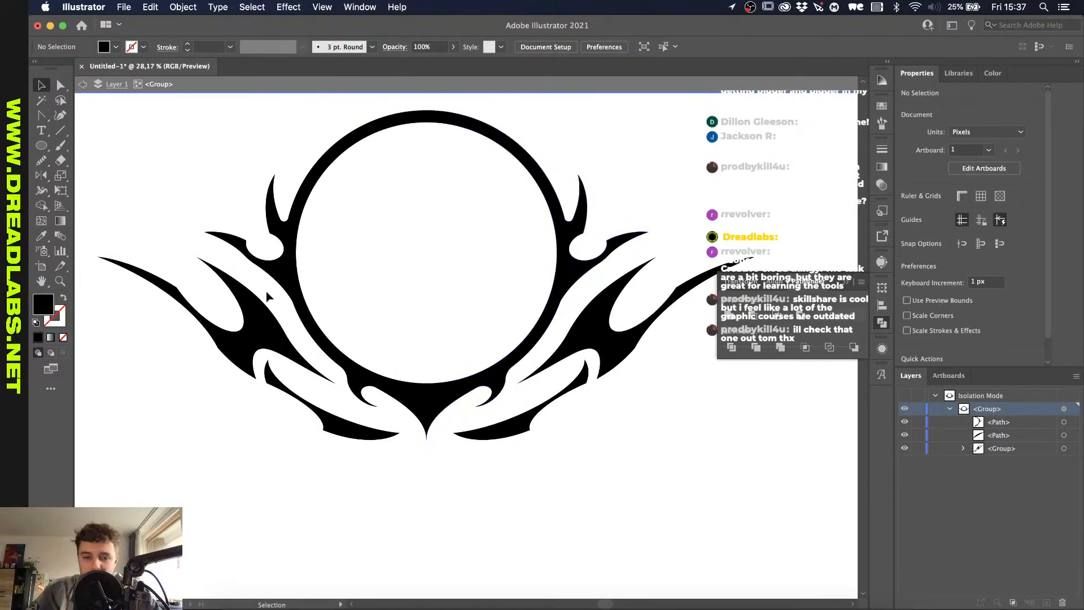
key(l)
scroll(422, 270, down, 2)
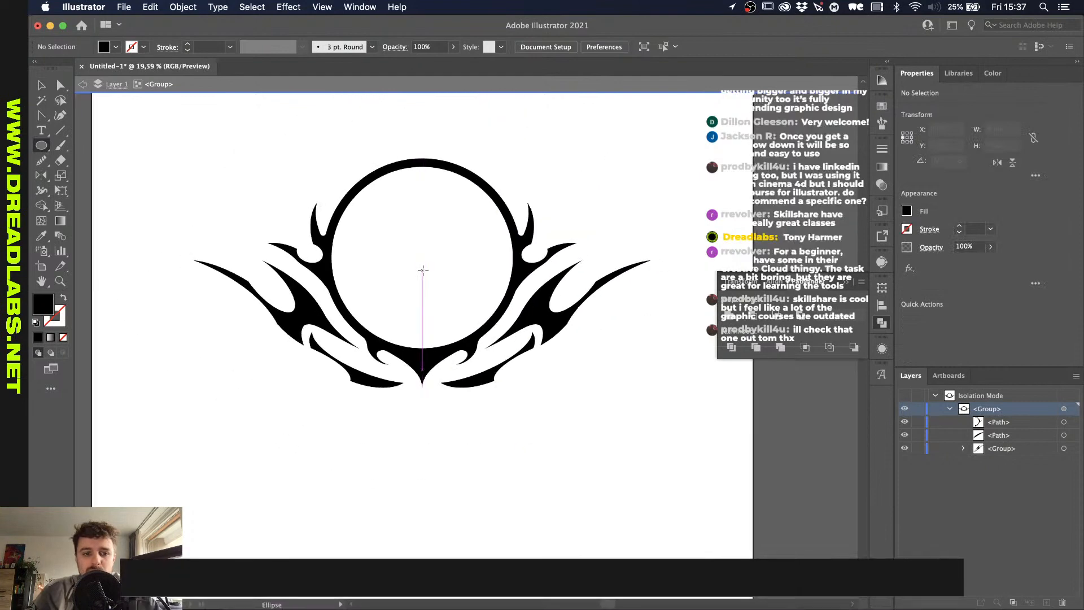
key(v)
scroll(424, 274, up, 2)
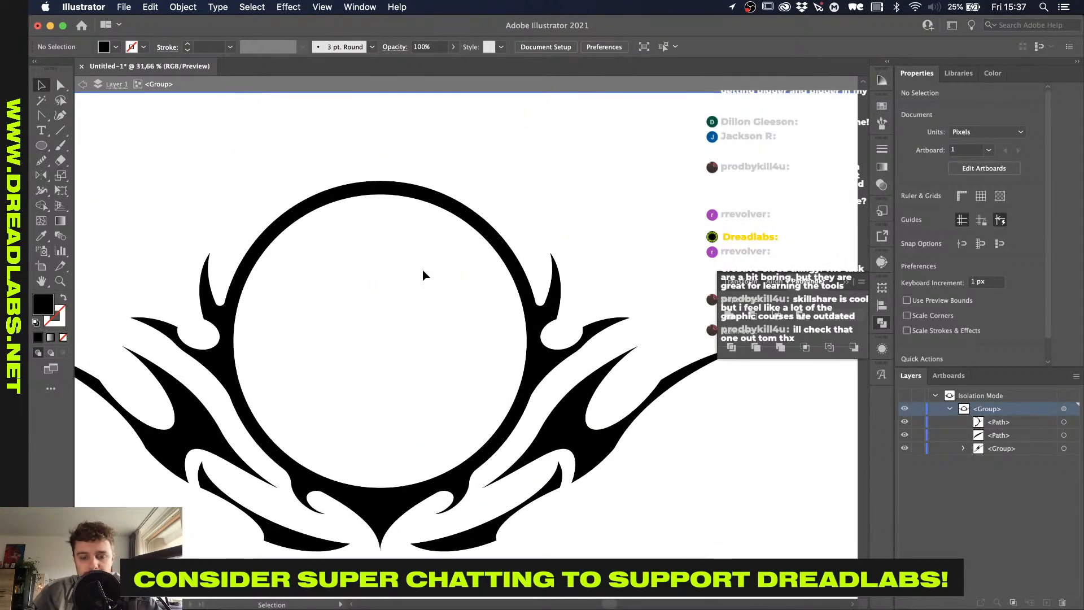
scroll(422, 270, down, 5)
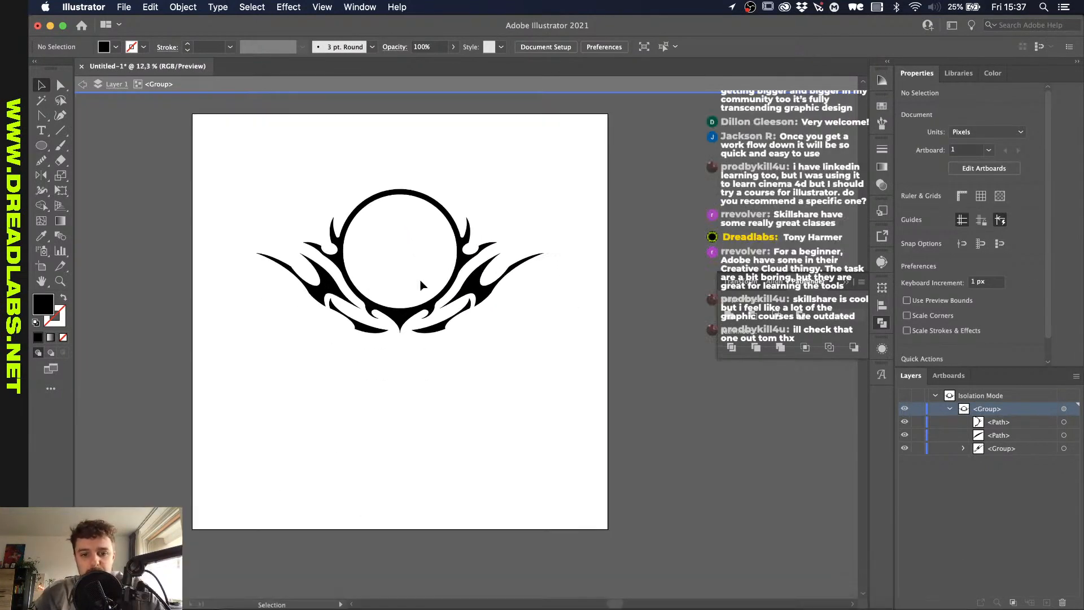
double_click(470, 360)
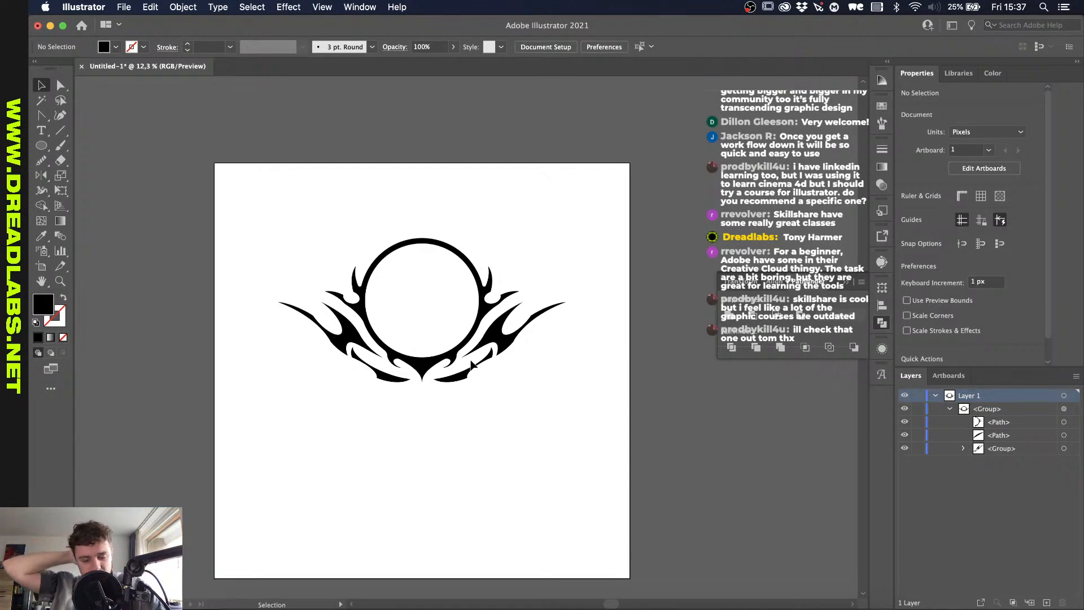
Step: Select the emblem group and expand its appearance so the mirrored half becomes real artwork
scroll(508, 370, up, 2)
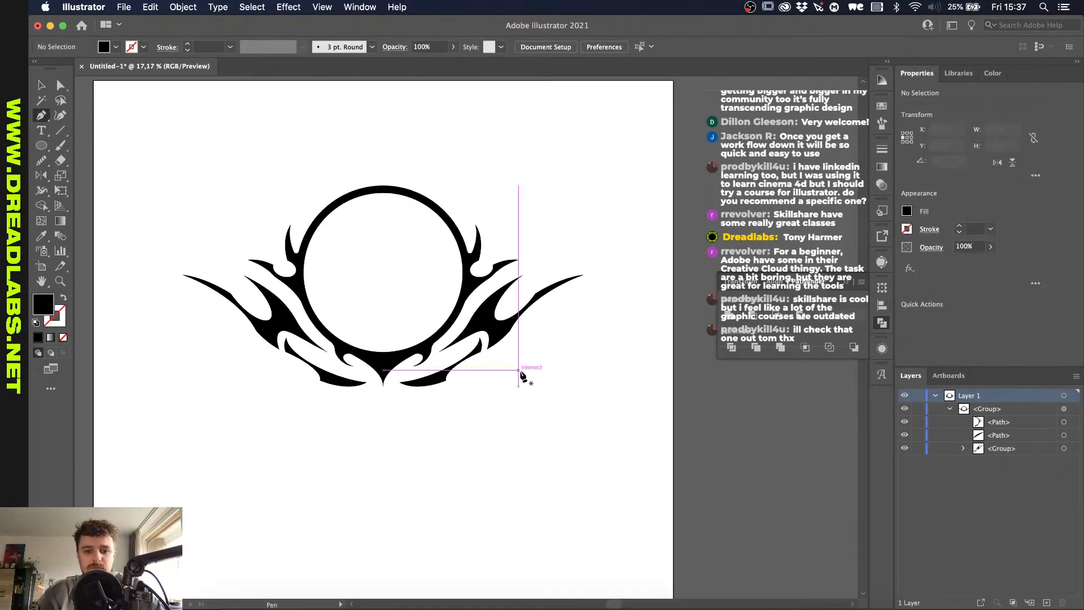
scroll(460, 376, down, 3)
scroll(422, 389, down, 3)
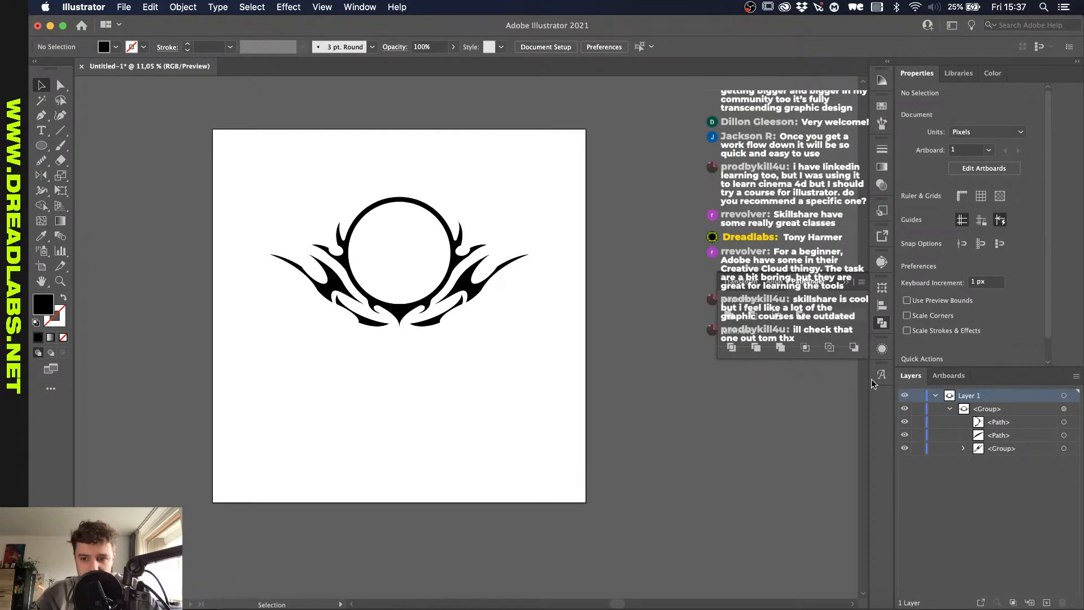
click(1064, 409)
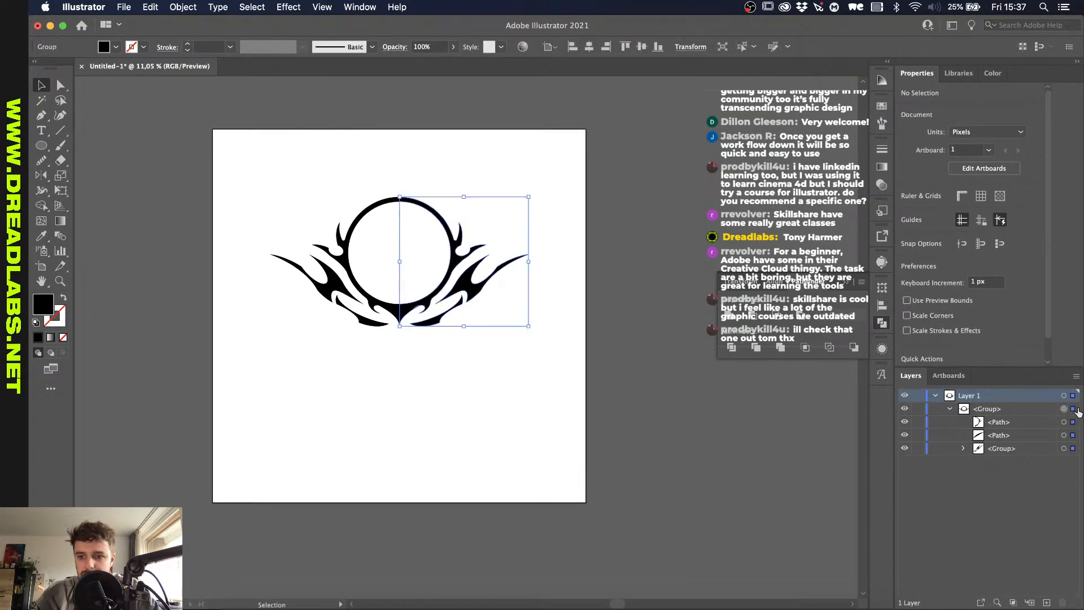
click(288, 7)
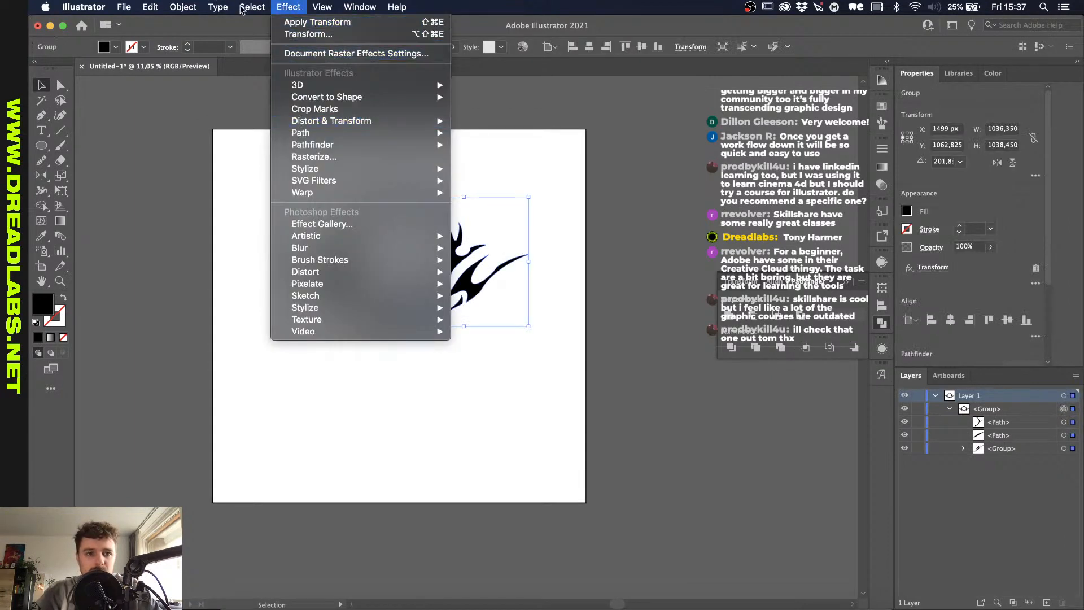
mouse_move(174, 12)
click(212, 157)
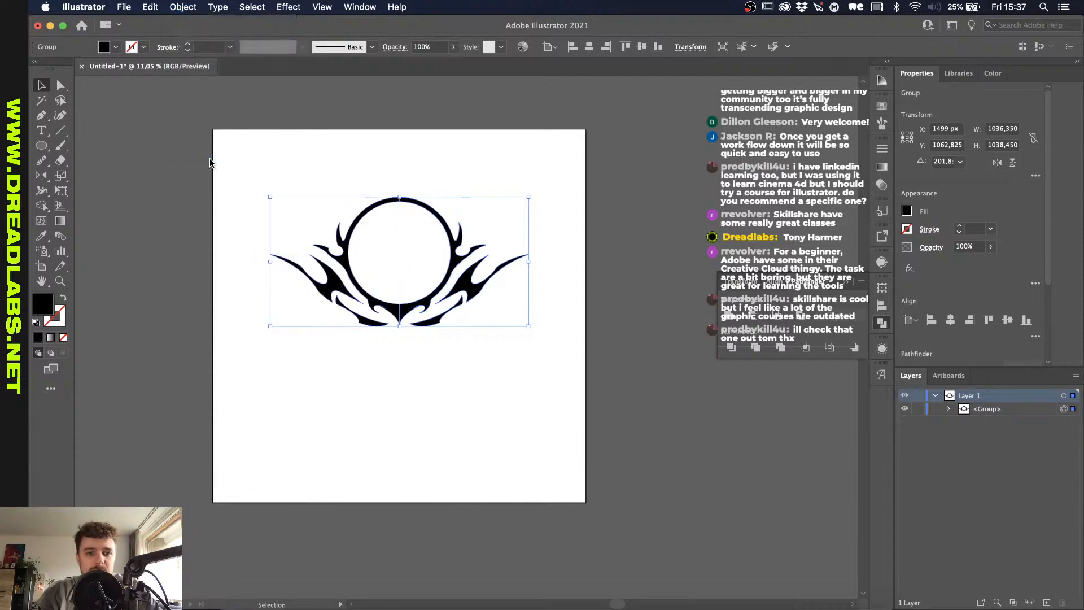
Step: Unite the two expanded halves of the emblem and regroup the resulting shapes into one flat group
scroll(341, 394, up, 5)
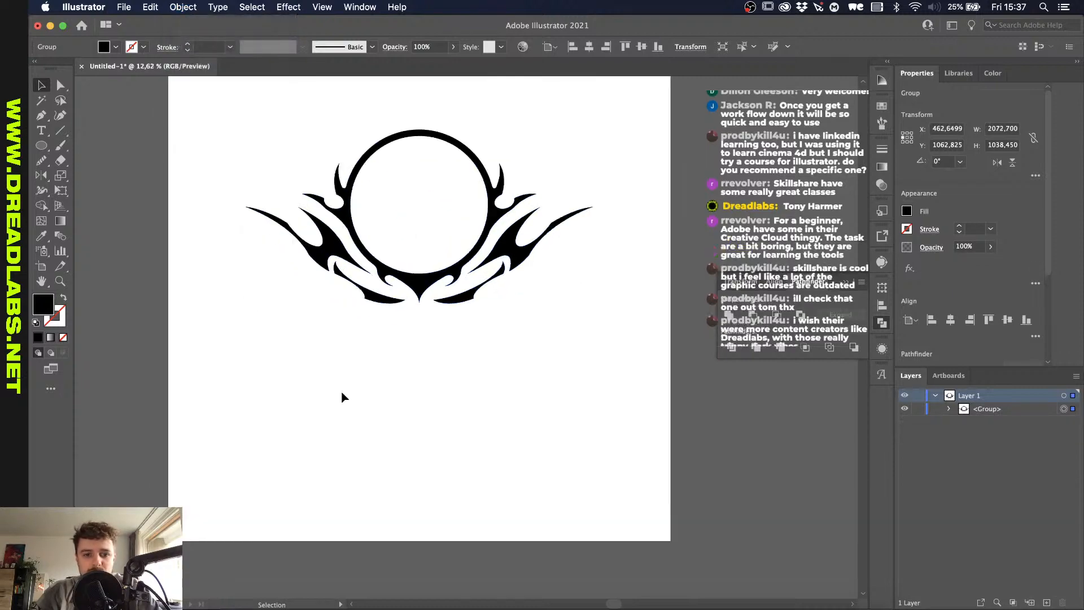
scroll(373, 384, down, 3)
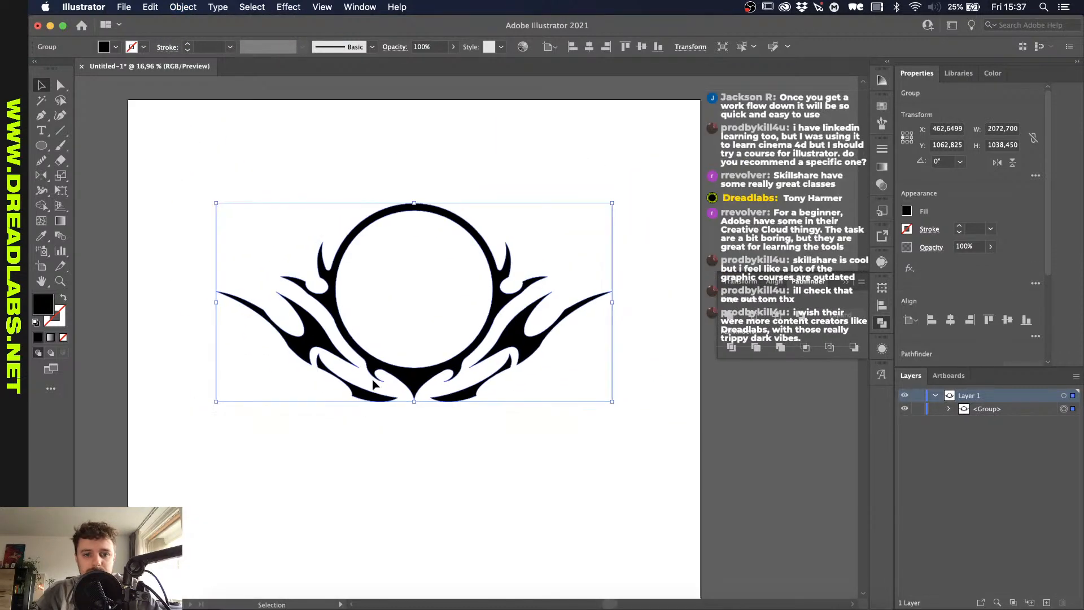
key(super+shift+g)
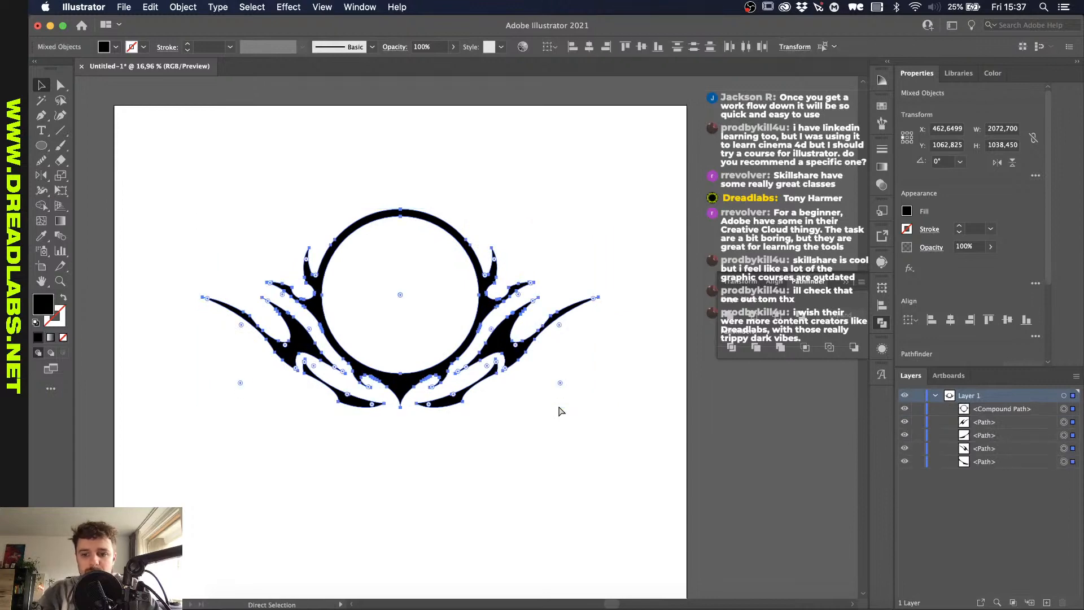
key(super+g)
key(v)
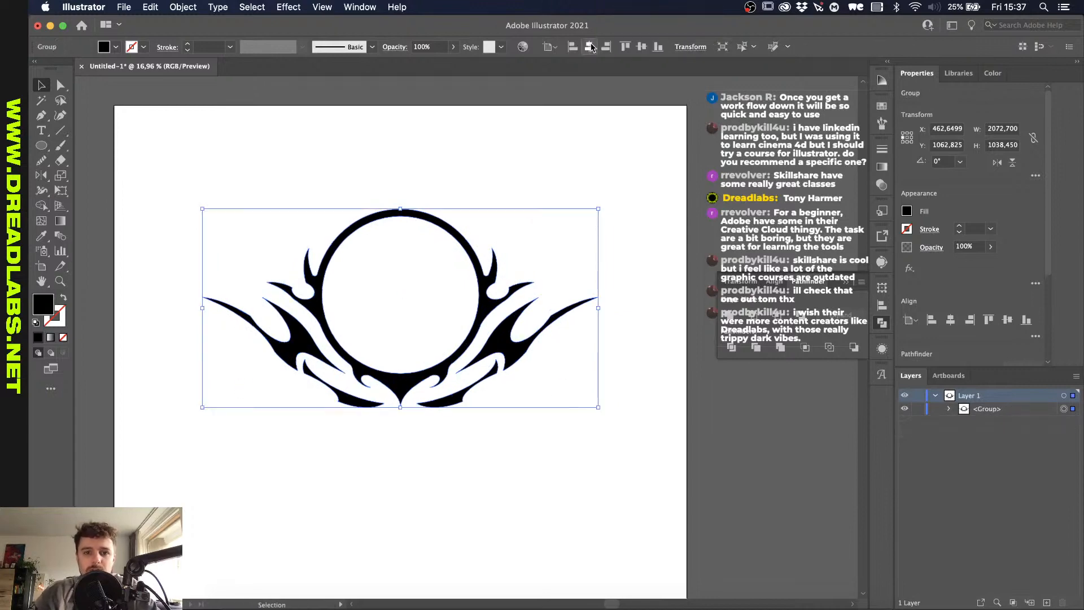
Step: Center the emblem group horizontally and vertically on the artboard
click(642, 47)
click(547, 215)
scroll(534, 339, down, 5)
scroll(529, 361, up, 2)
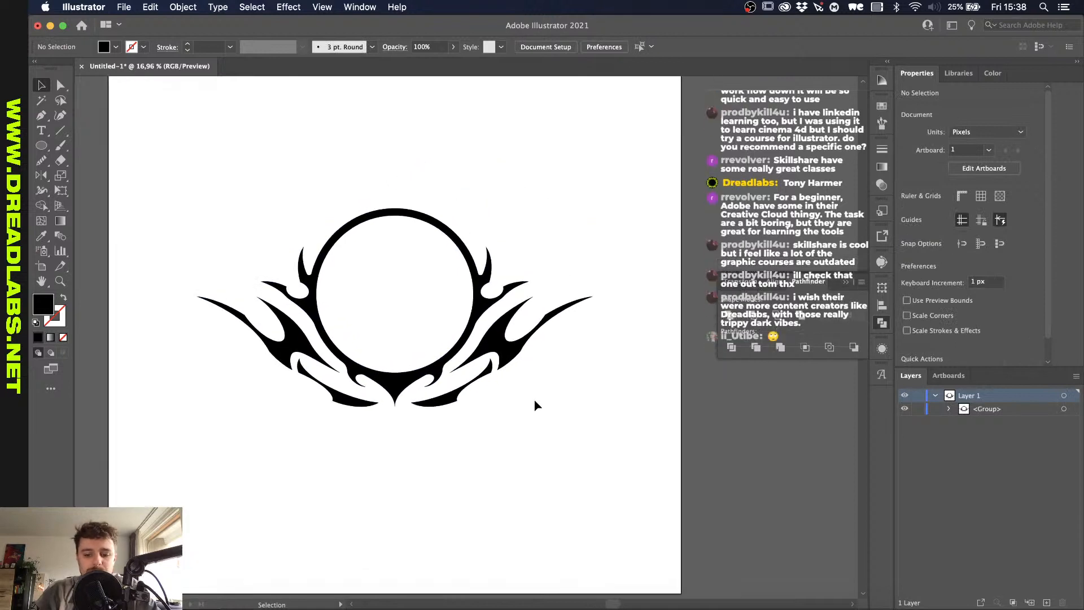
Step: Frame the emblem with an unfilled, black 1 pt stroked rectangle fitted to its bounds, about 2073 by 1038 px
key(m)
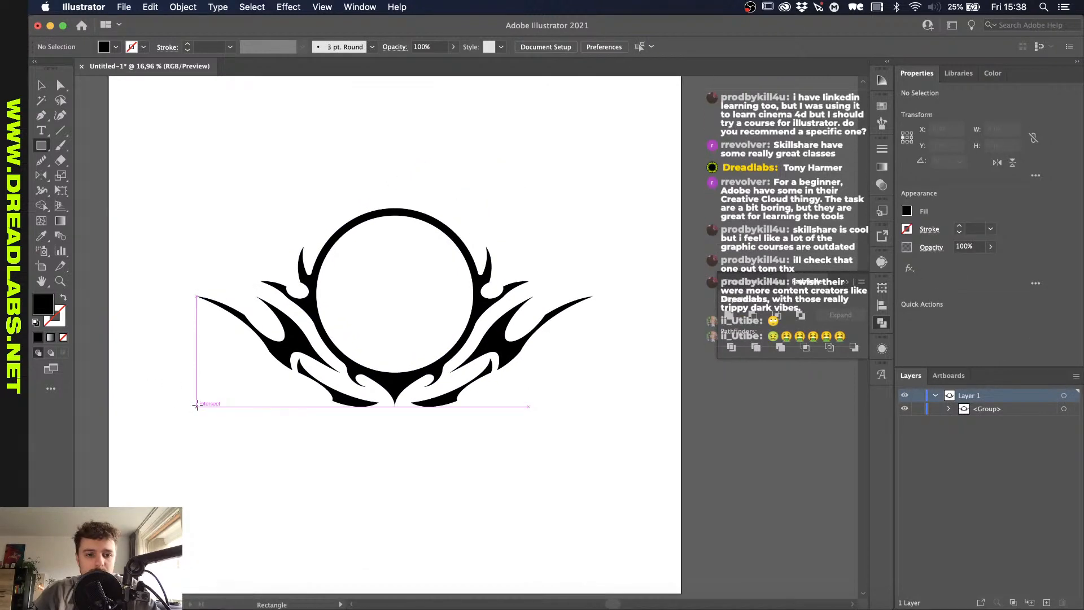
mouse_move(196, 406)
mouse_down()
mouse_move(277, 379)
mouse_move(585, 208)
mouse_move(593, 194)
mouse_up()
key(shift+x)
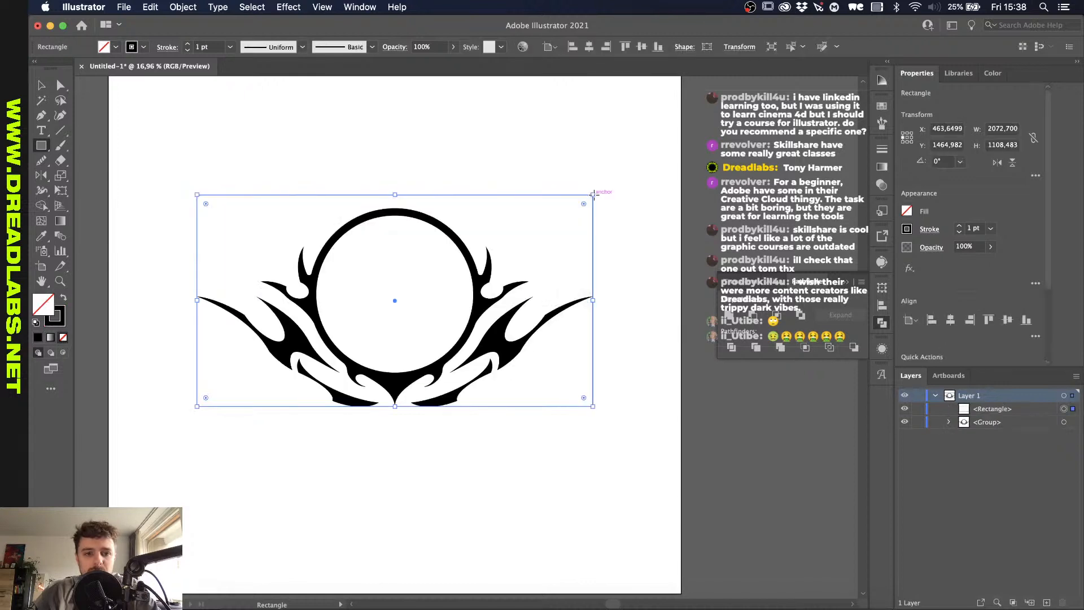
key(v)
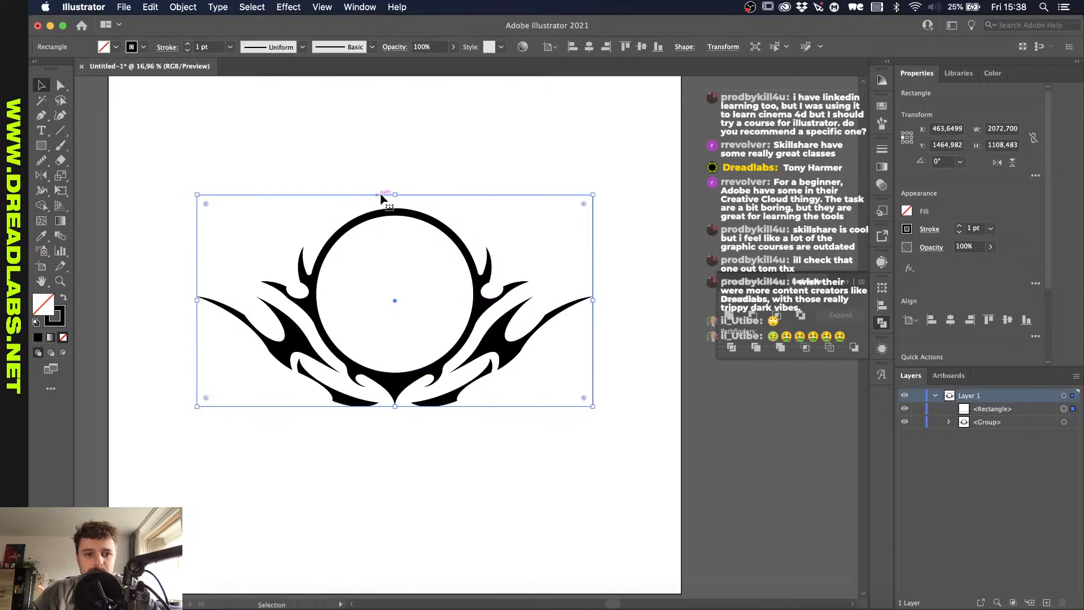
drag(394, 194, 394, 208)
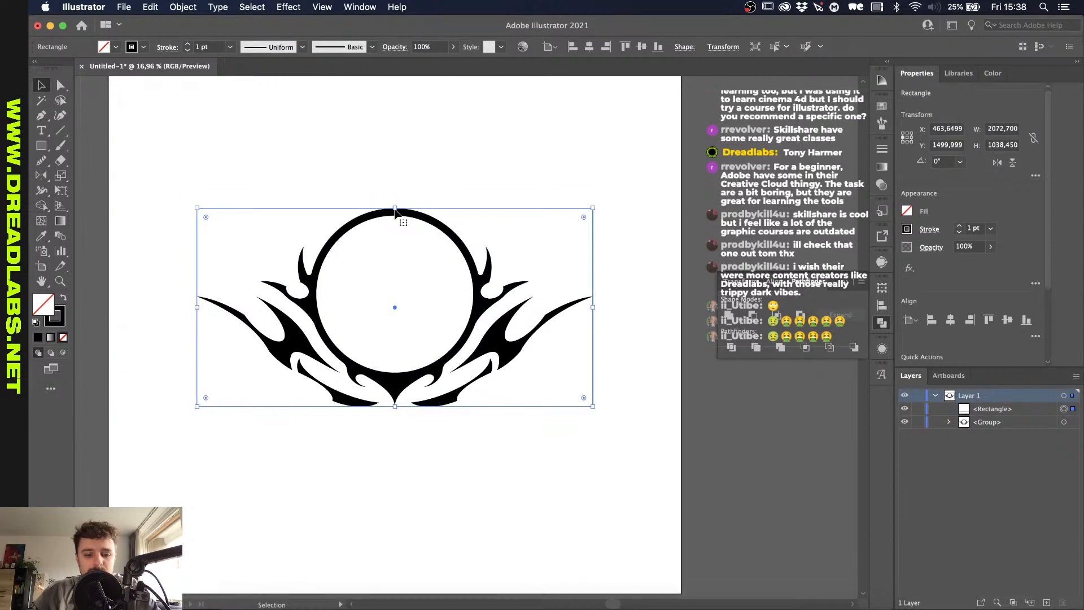
click(312, 147)
Step: Draw an unfilled circle about 1091 px wide centered on the ring, and place a copy over the emblem's lower left wing
key(l)
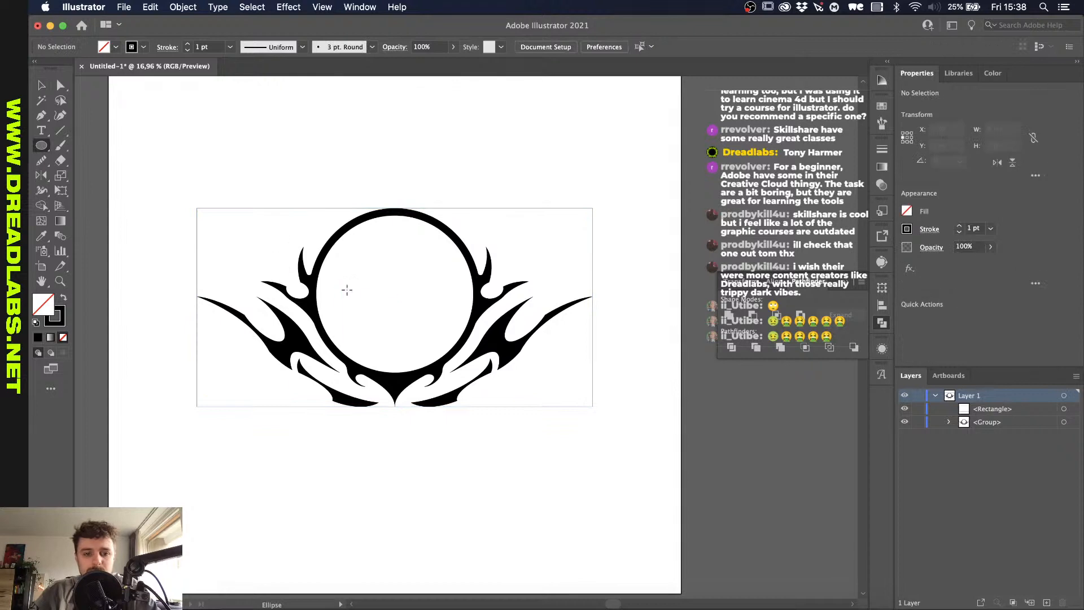
drag(394, 294, 491, 190)
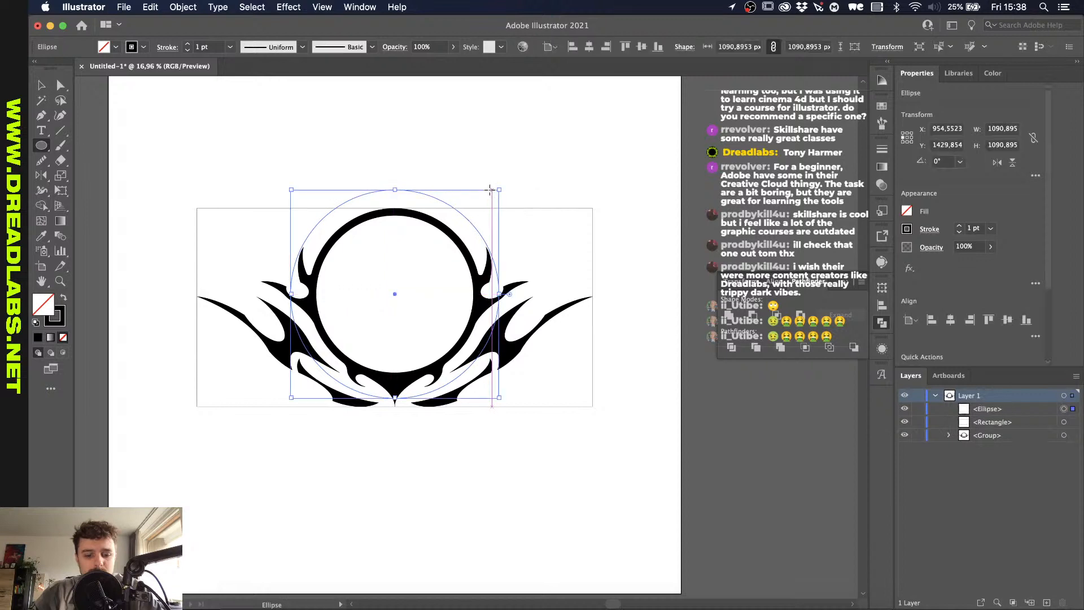
key(v)
drag(393, 274, 336, 308)
Step: Expand the framing rectangle into a plain path with anchor points at the midpoints of its sides
click(528, 393)
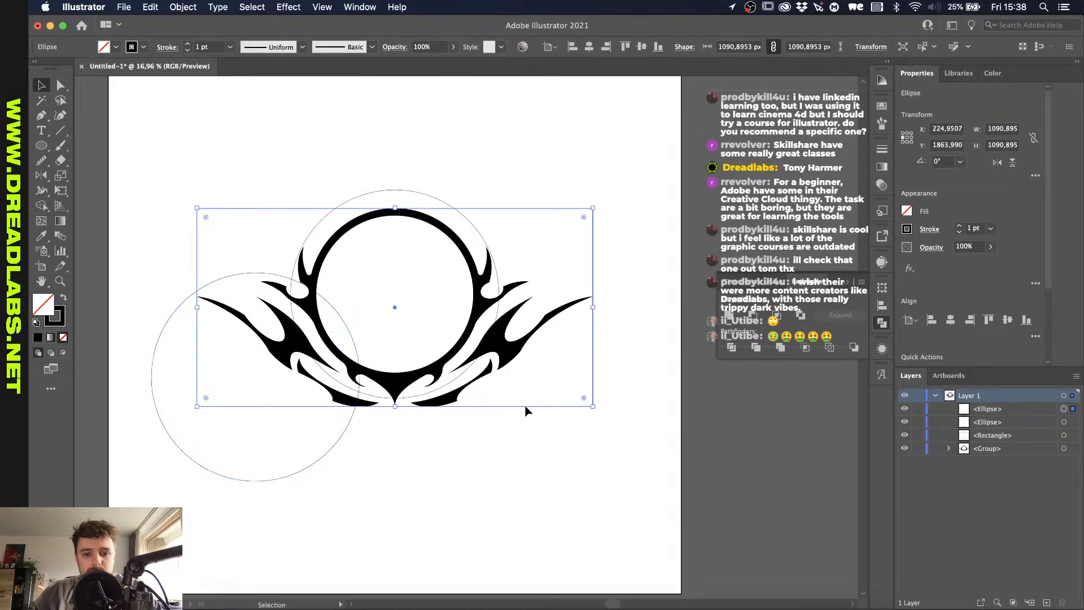
key(o)
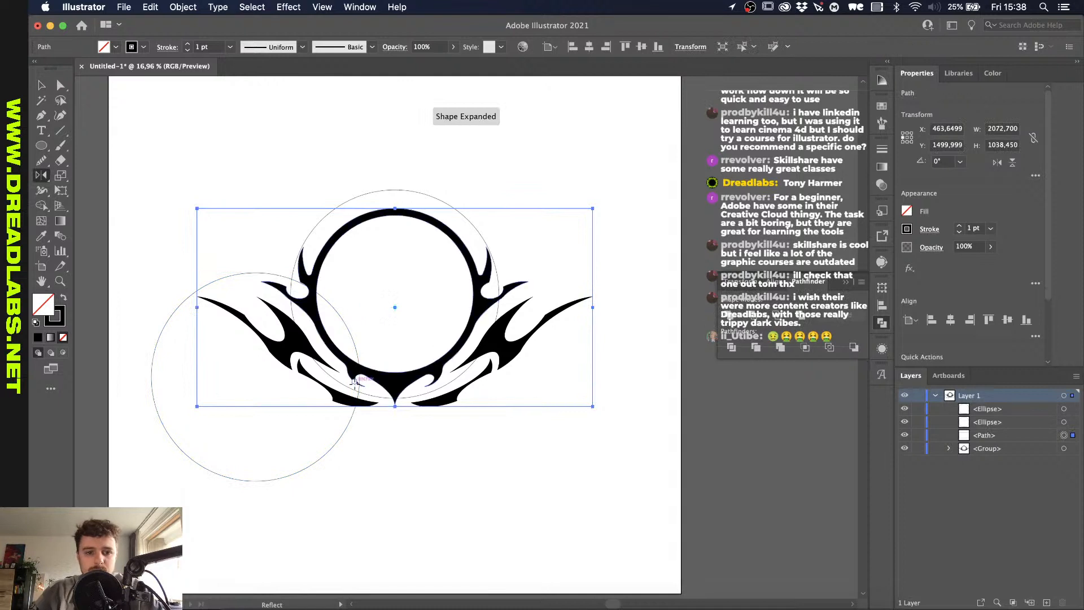
key(v)
Step: Reflect a copy of the lower left circle across the emblem's vertical center axis onto the right wing
click(305, 473)
key(o)
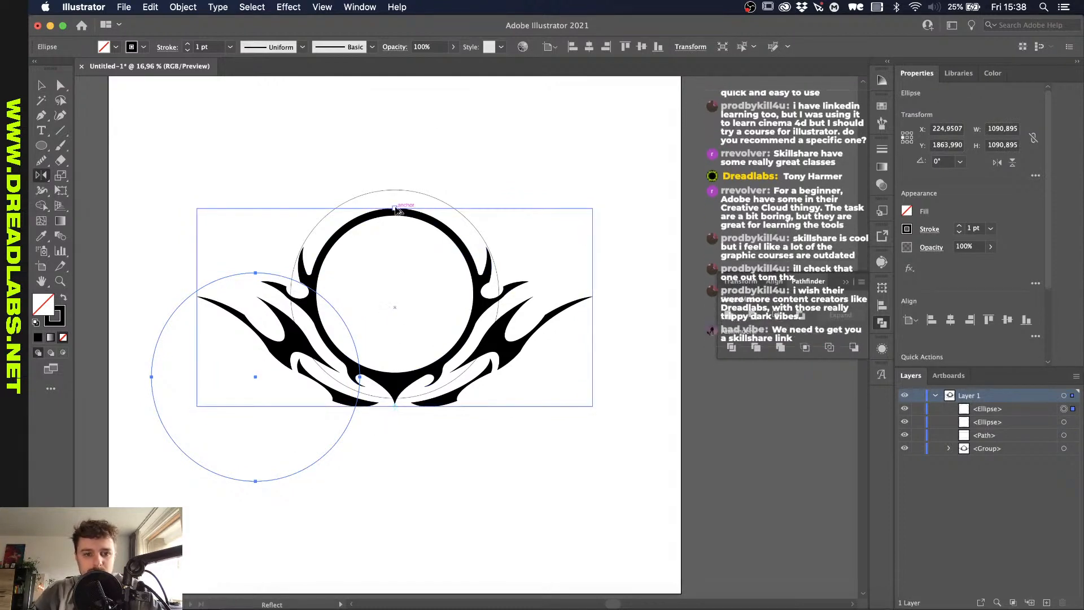
alt+click(411, 217)
key(v)
click(385, 459)
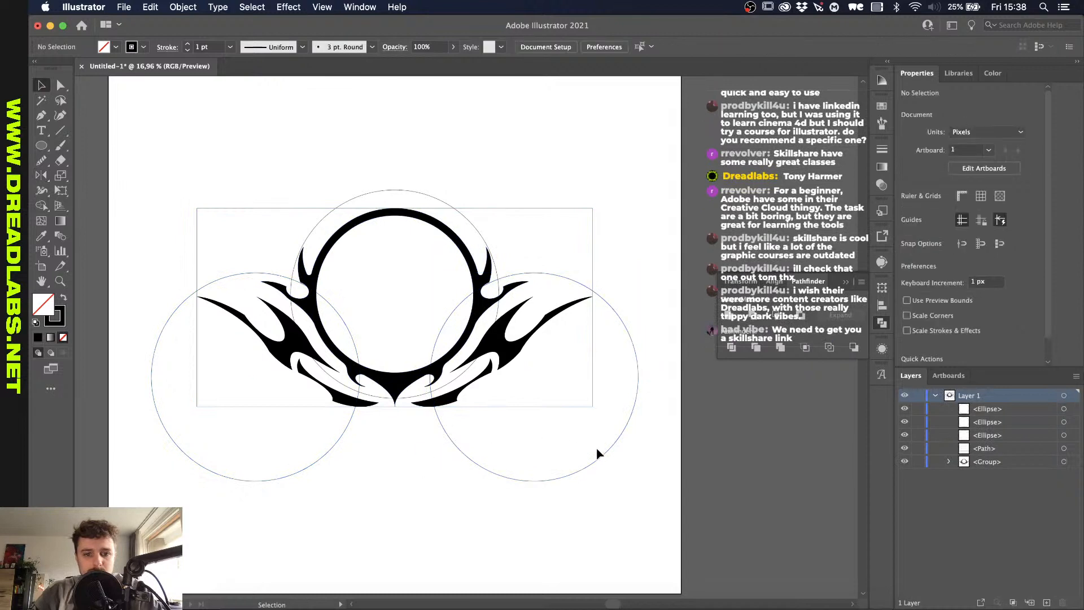
Step: Place a copy of the right wing's circle farther right and slightly lower, with its upper-left arc beneath the wing tip
drag(619, 317, 490, 361)
key(super+z)
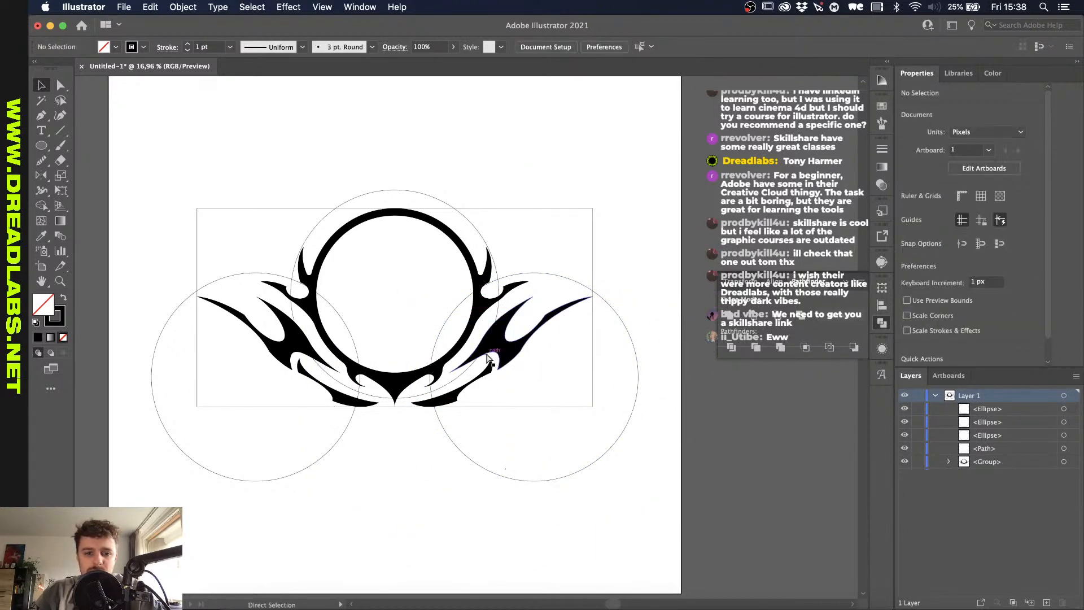
key(super+shift+z)
key(super+z)
key(super+shift+z)
key(super+z)
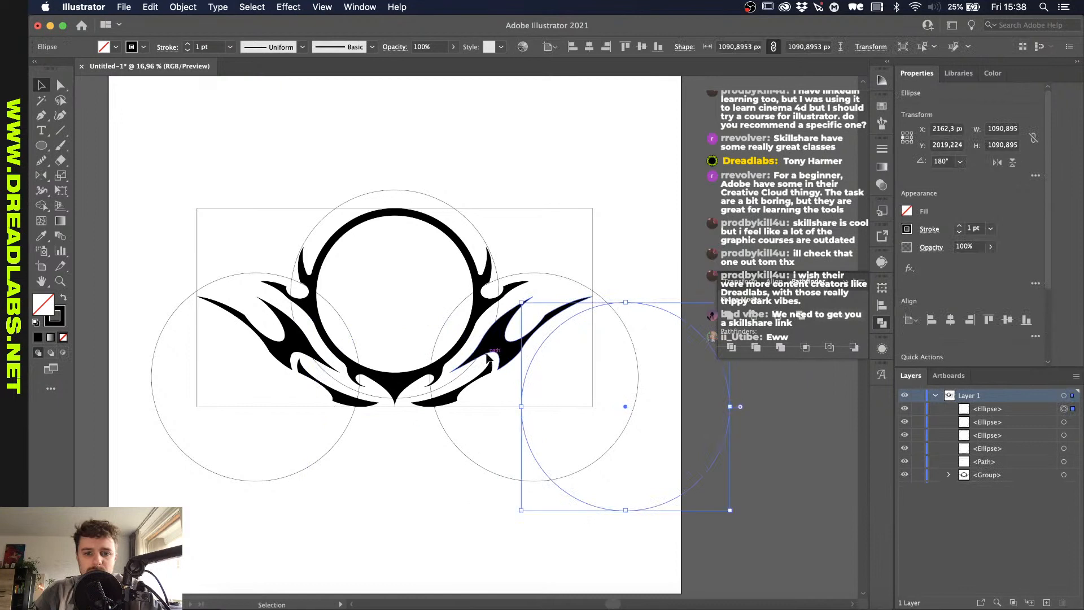
Step: Draw a Pen path curving from beneath the right wing down to the frame's lower edge, continuing around the lower right corner and up the side
key(p)
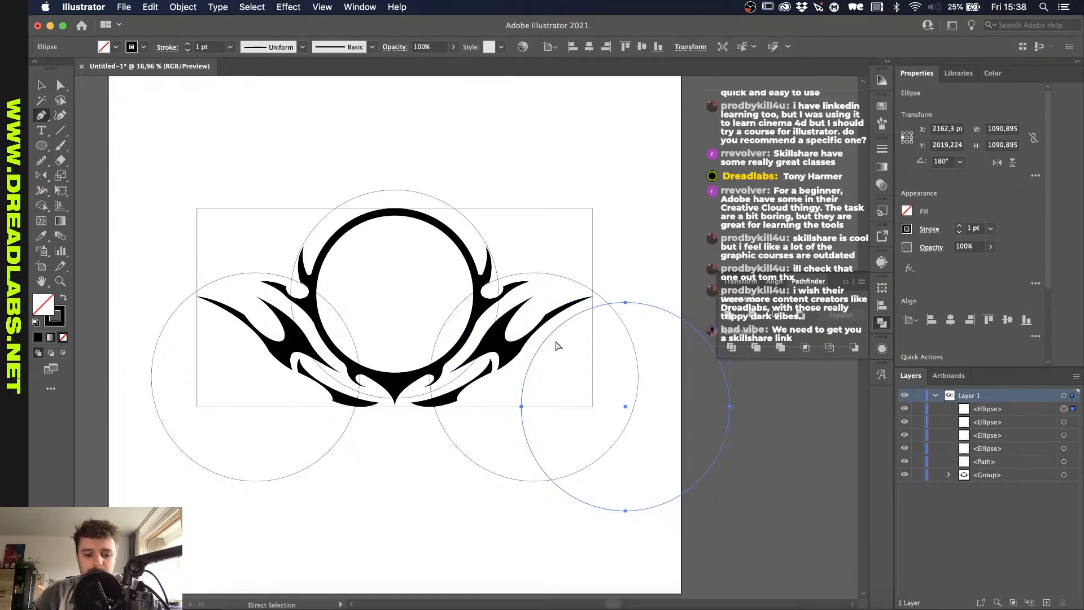
key(super+shift+a)
drag(529, 362, 527, 368)
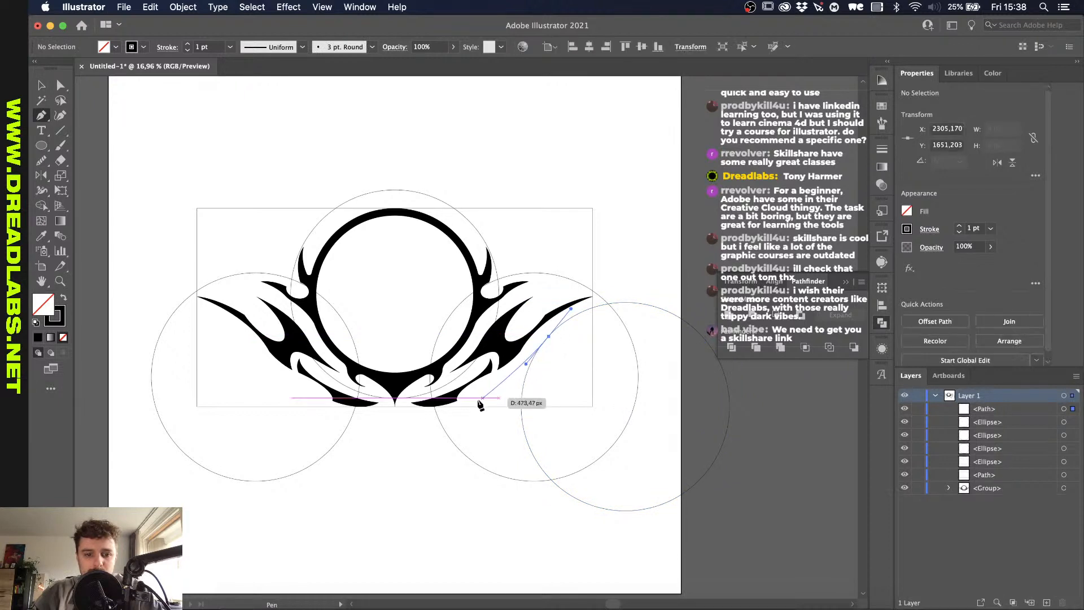
key(BackSpace)
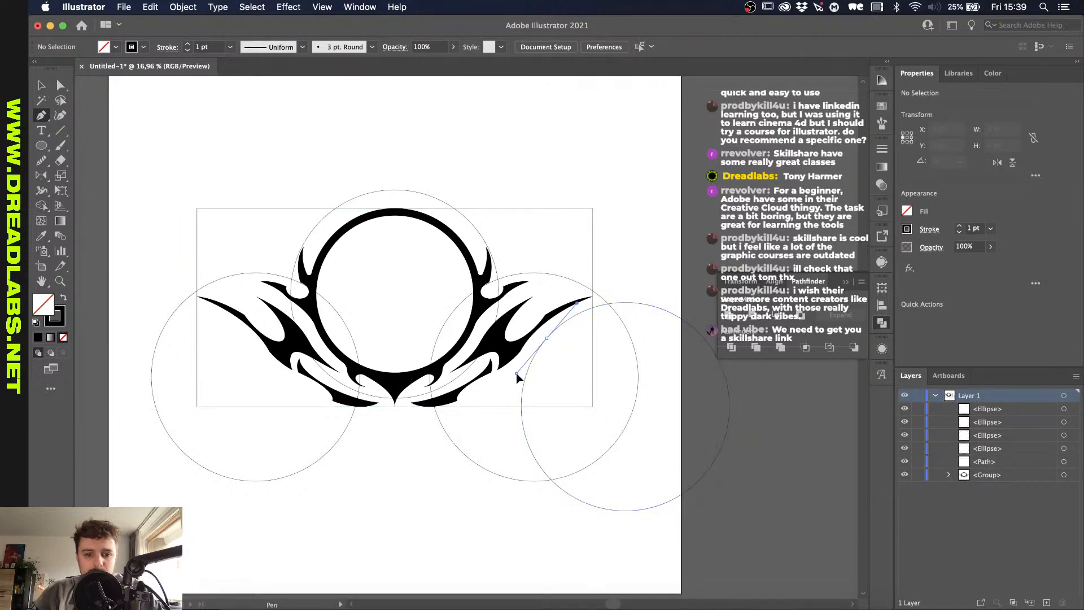
drag(516, 373, 520, 376)
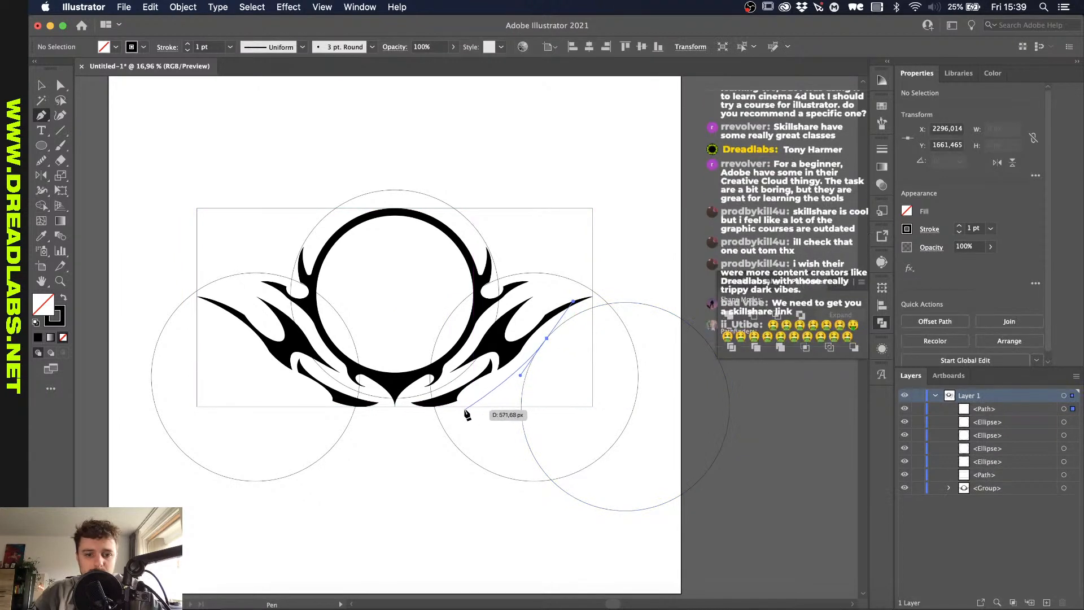
drag(459, 407, 592, 410)
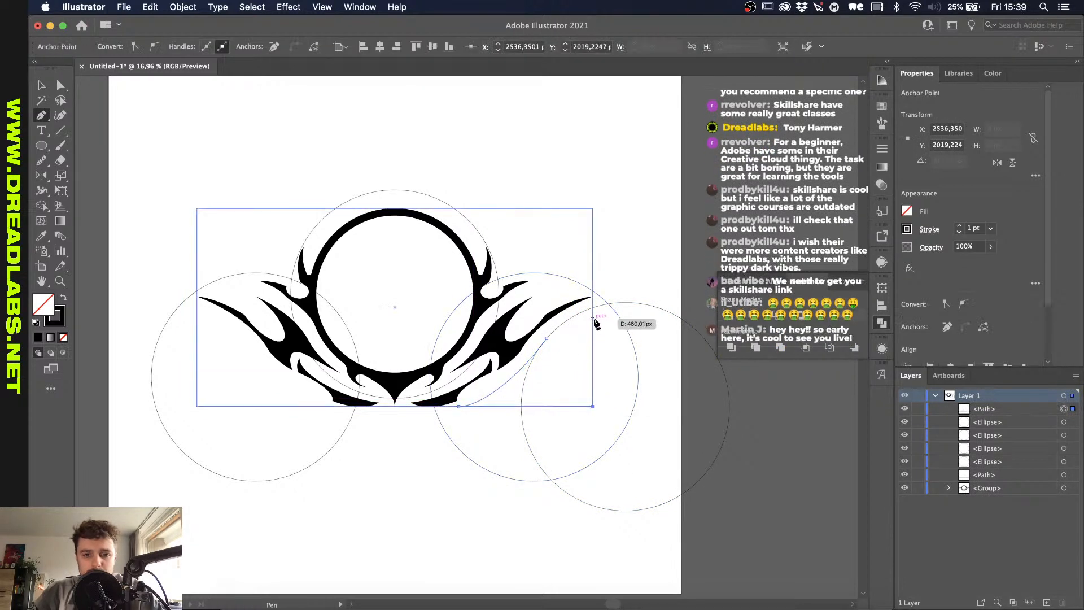
key(v)
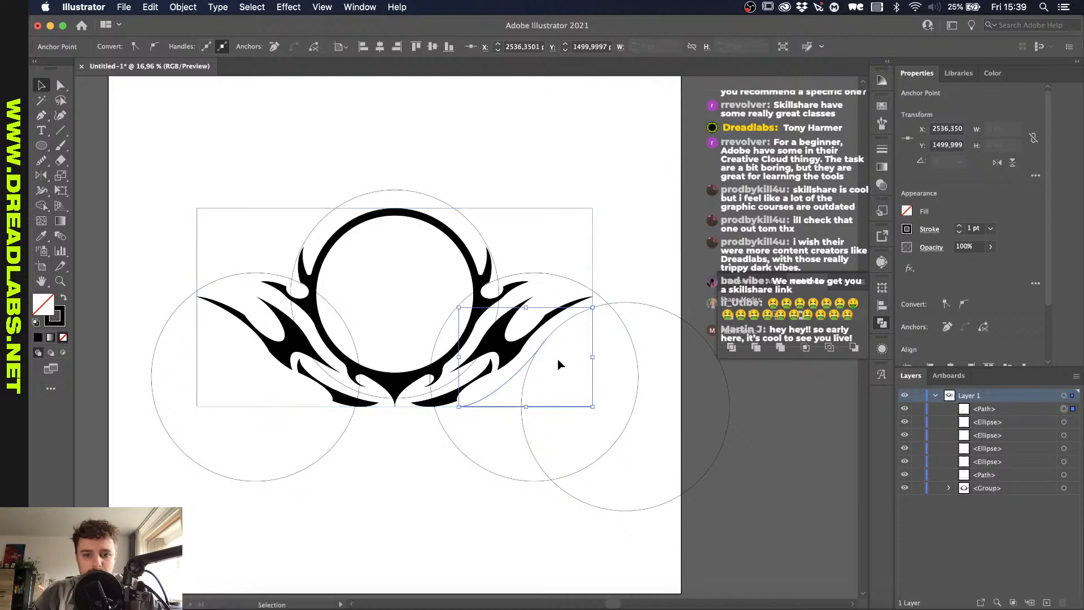
scroll(538, 428, up, 3)
scroll(537, 428, down, 5)
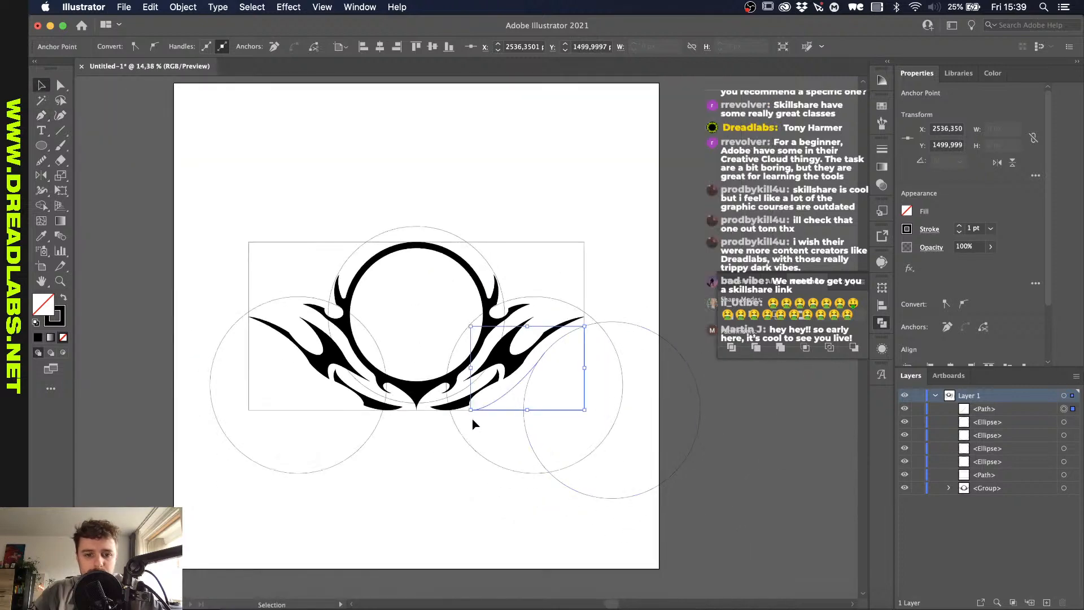
Step: Delete the construction circle over the left wing and lock the emblem group
click(362, 449)
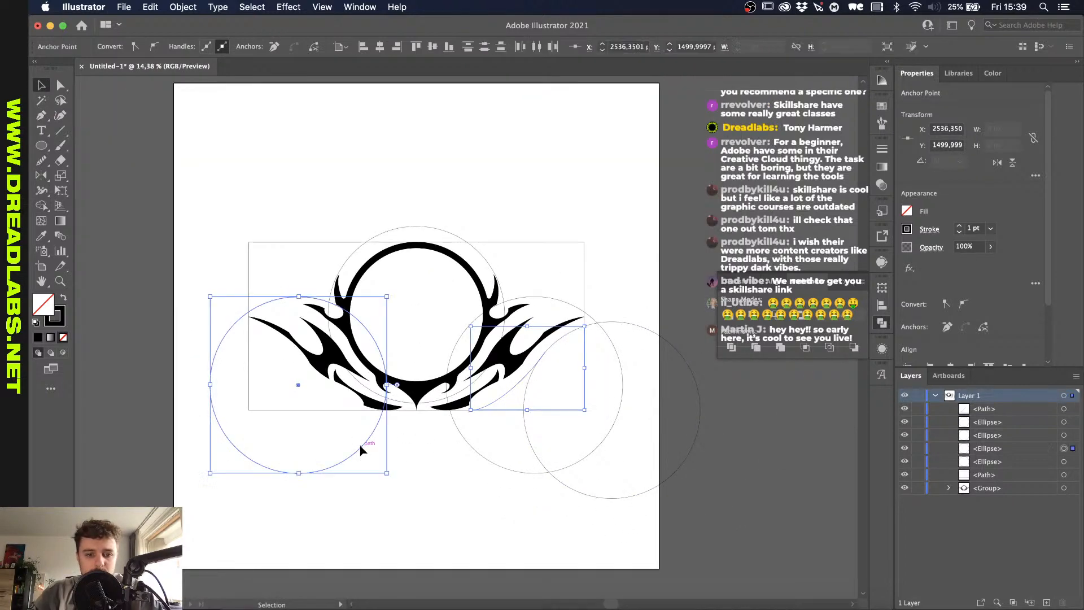
key(BackSpace)
scroll(479, 346, up, 2)
scroll(478, 346, up, 1)
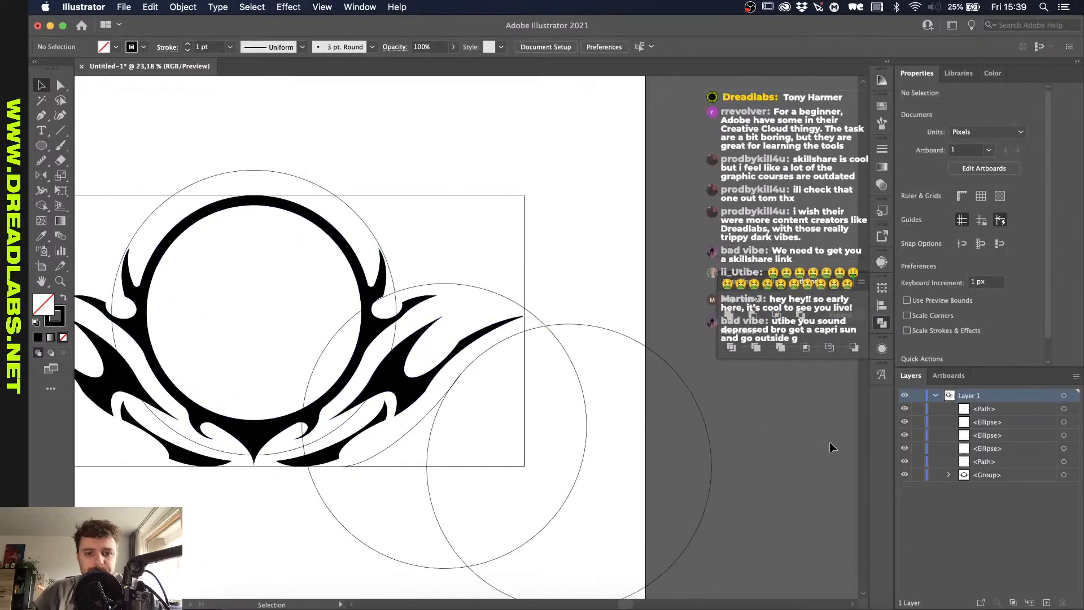
scroll(467, 341, down, 2)
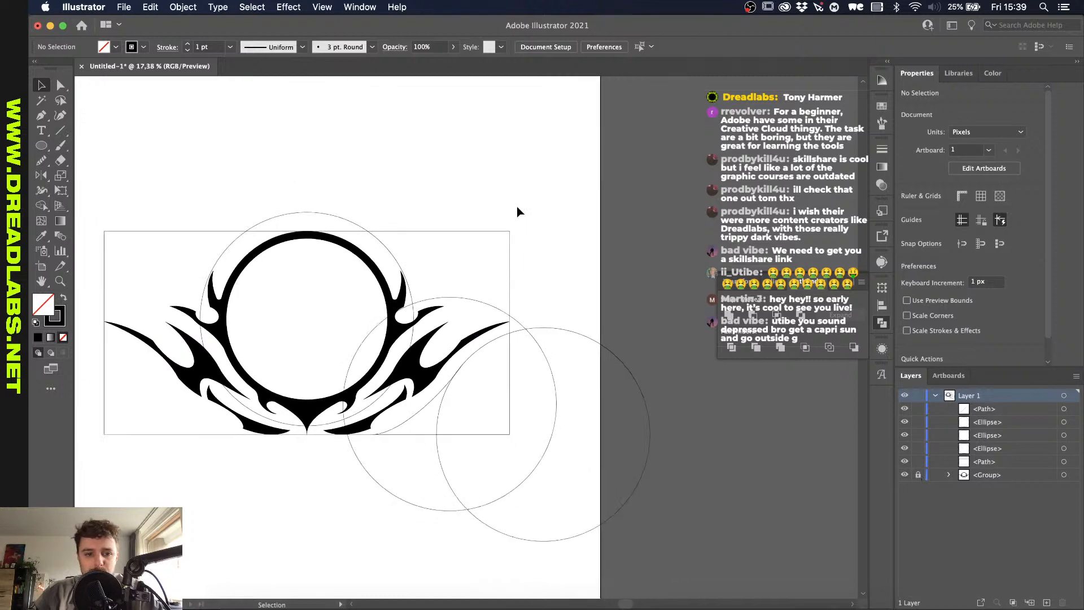
drag(568, 169, 316, 329)
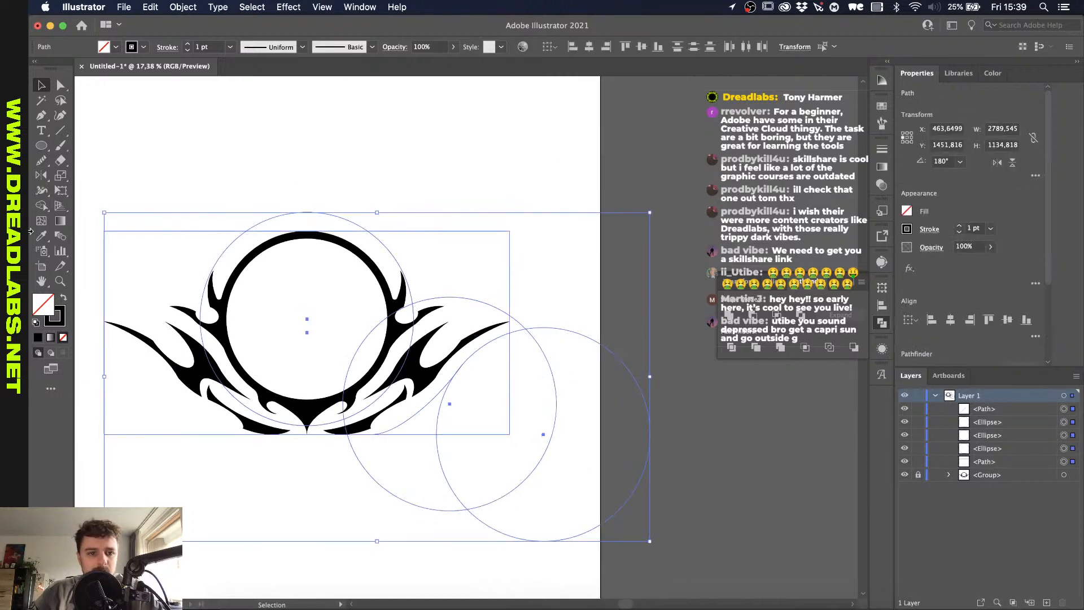
click(42, 206)
key(v)
click(854, 511)
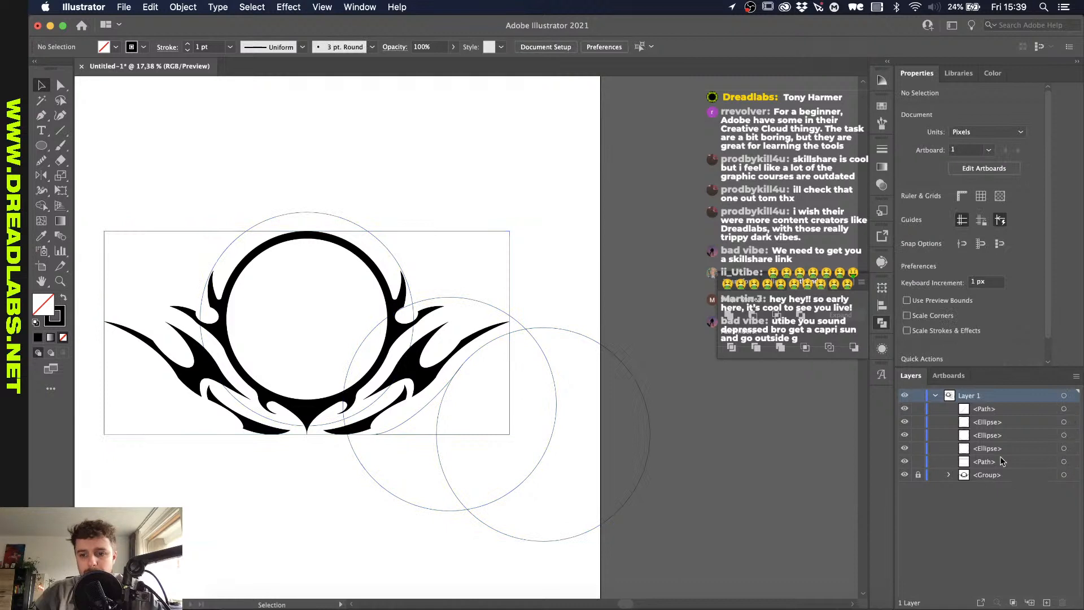
Step: Paste a copy of the framing rectangle directly behind the original and lock that copy
click(1063, 462)
key(super+c)
key(super+b)
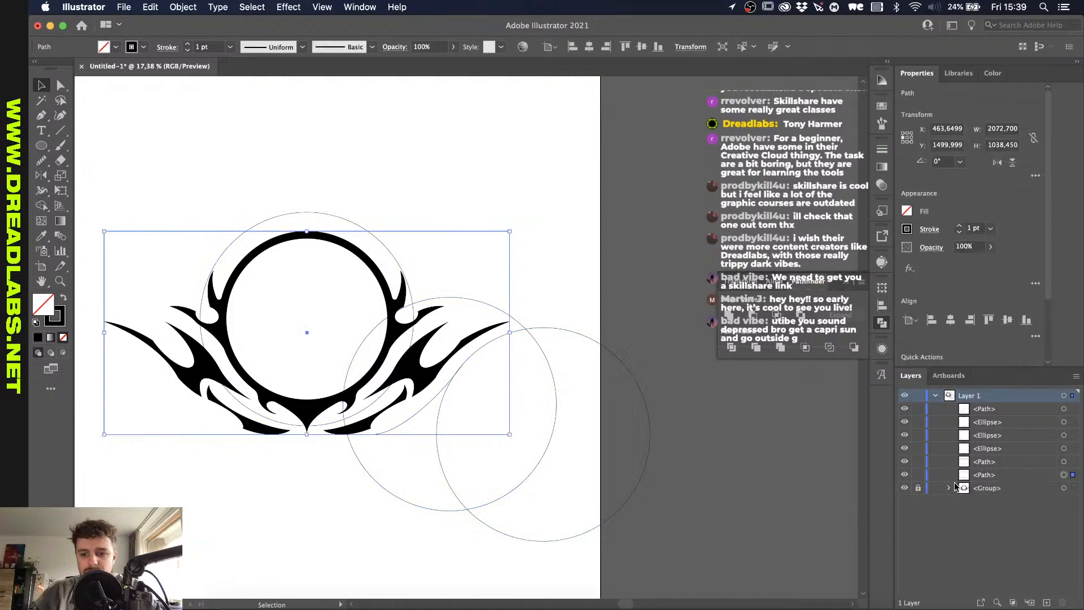
click(919, 475)
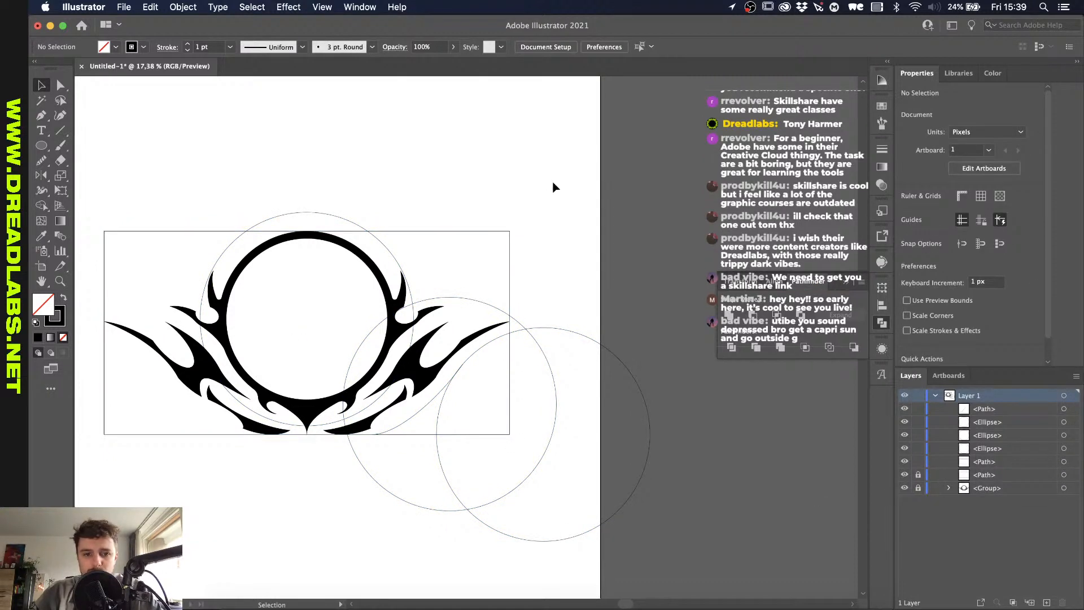
Step: Select all unlocked outlines and remove their regions covering the ring and the right wing with Shape Builder
key(super+a)
scroll(249, 303, up, 1)
key(shift+m)
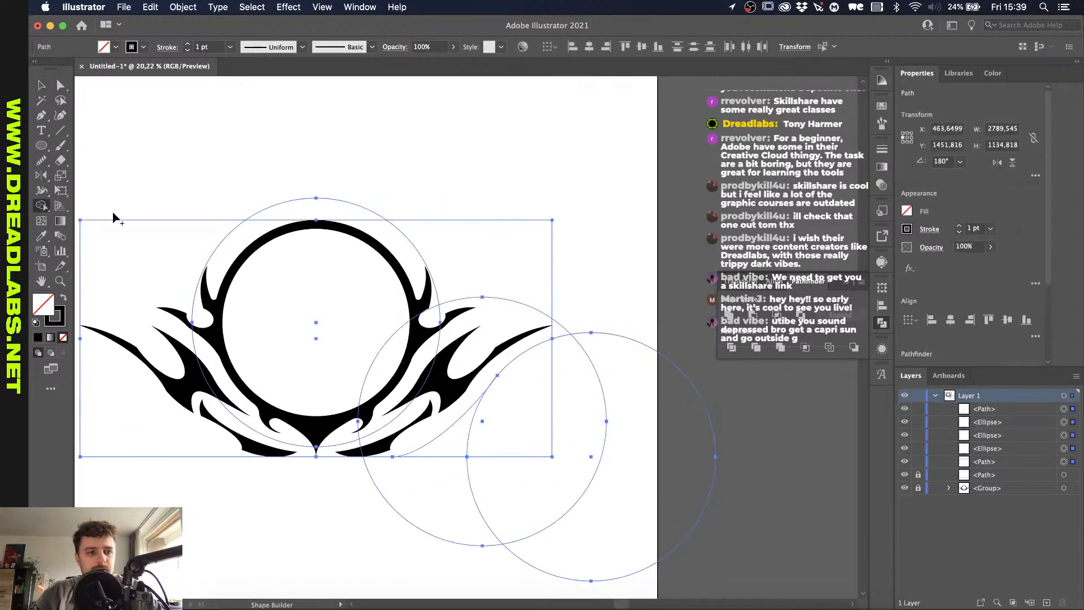
mouse_move(217, 202)
mouse_down()
mouse_move(398, 305)
mouse_move(402, 371)
mouse_up()
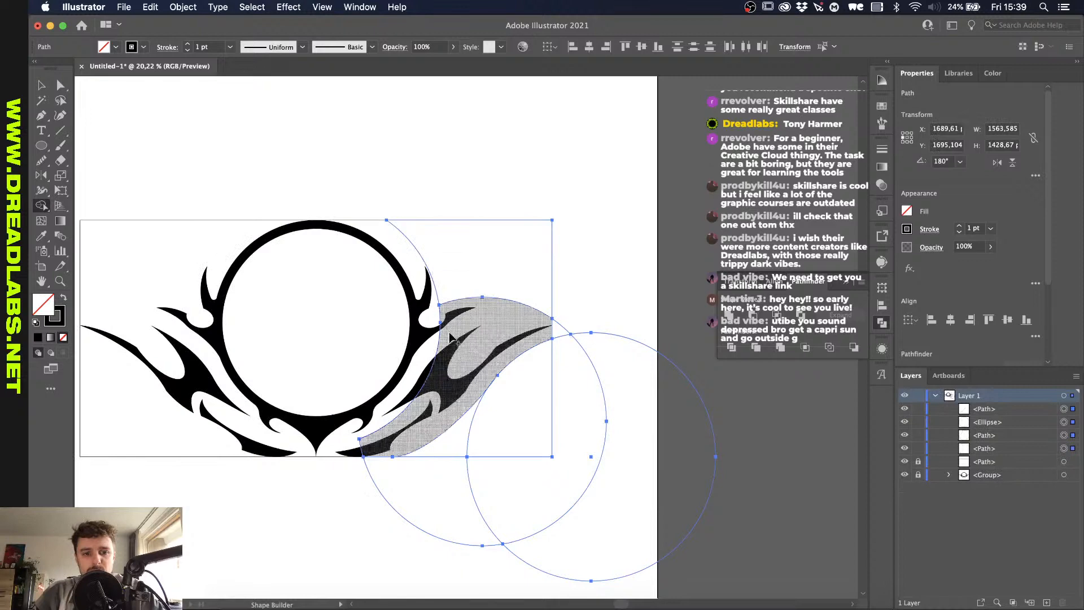
click(394, 368)
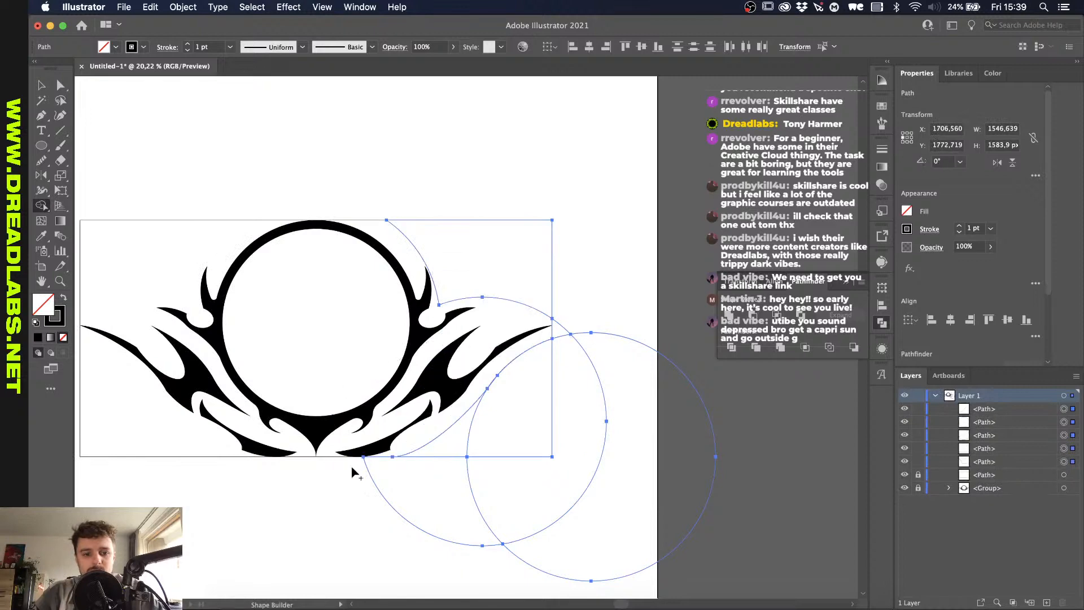
Step: Remove the leftover circle regions below and beyond the frame's right edge, and merge the area under the right wing, with Shape Builder
mouse_move(421, 489)
mouse_down()
mouse_move(605, 493)
mouse_move(636, 482)
mouse_up()
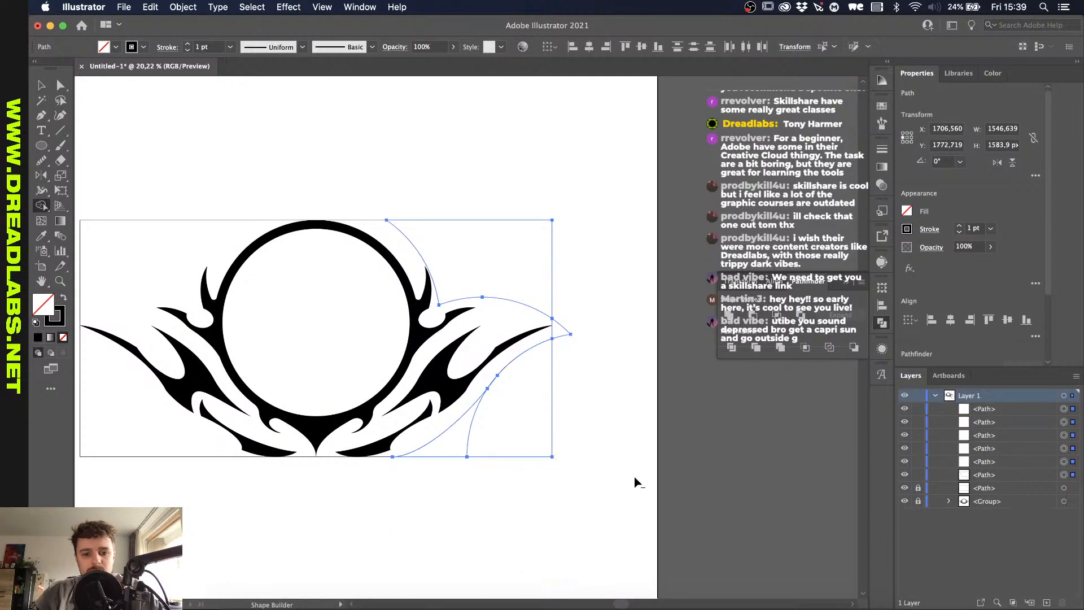
click(473, 444)
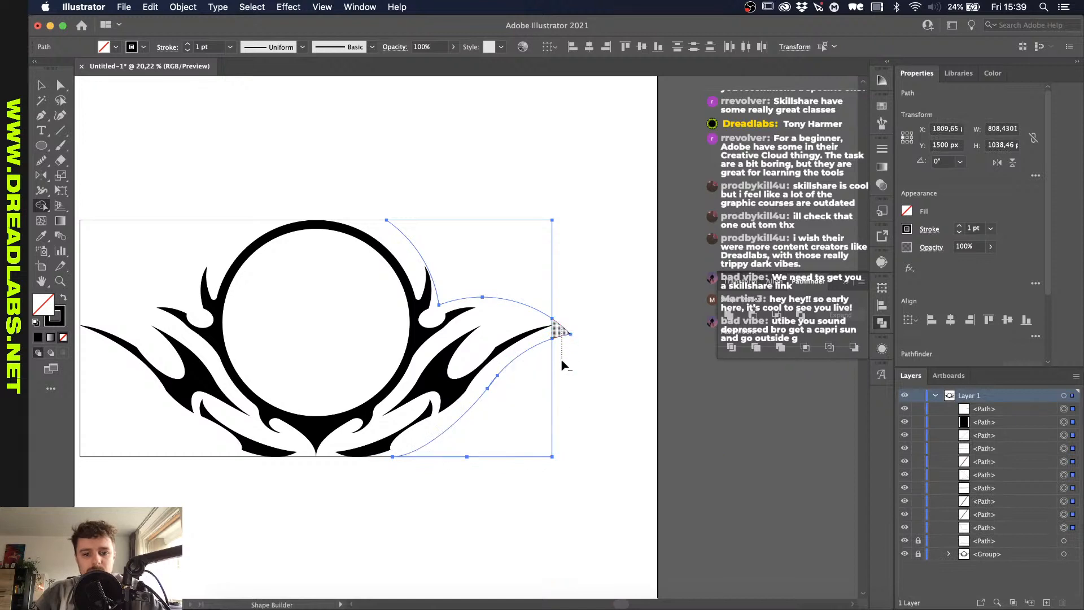
drag(564, 365, 564, 308)
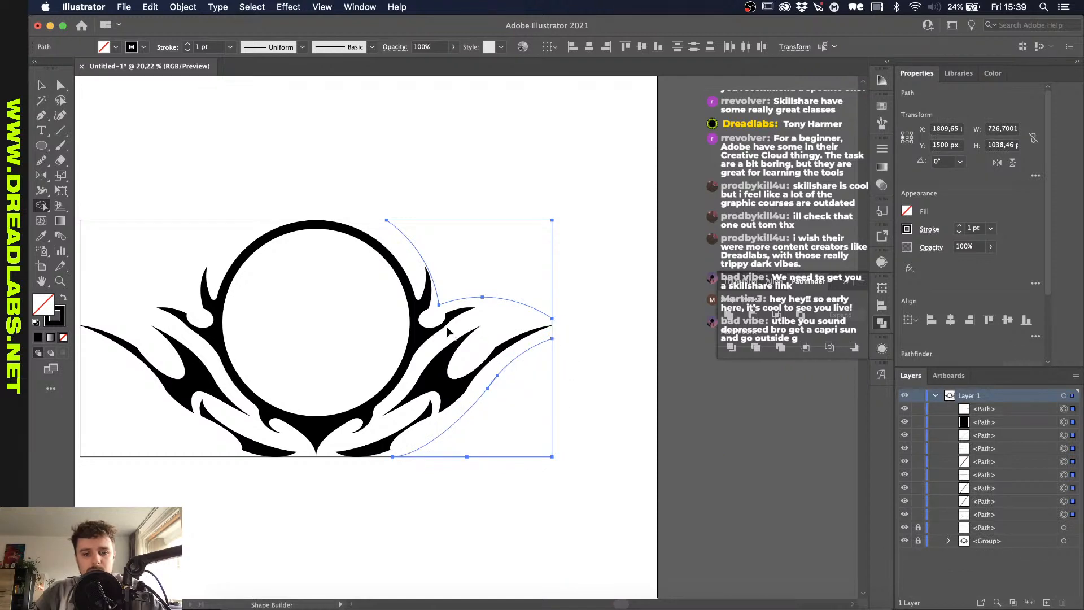
key(v)
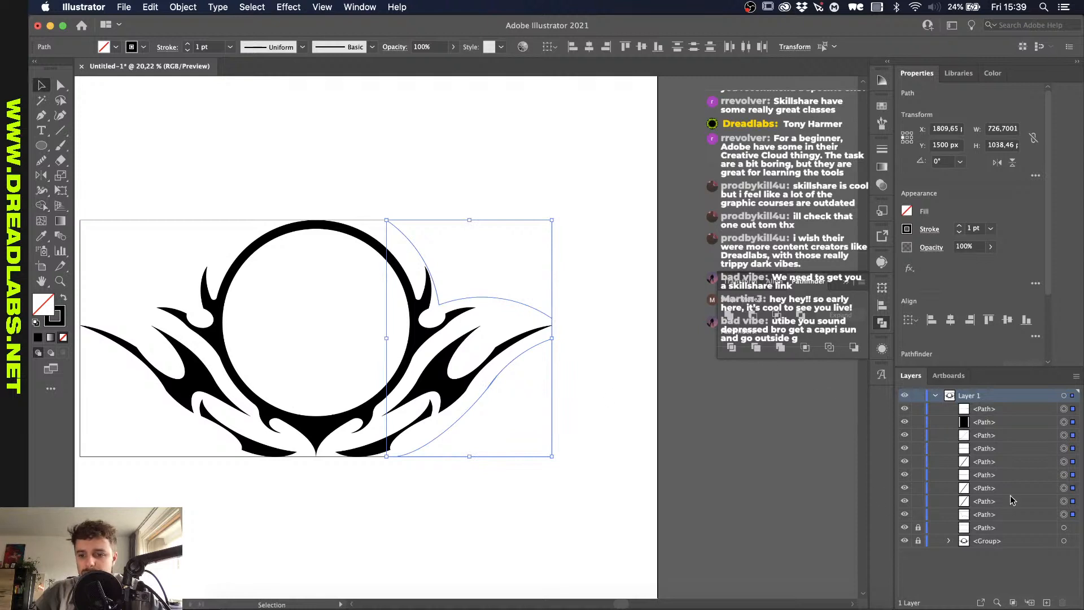
Step: Bring the two shapes above and below the right wing to the front and delete all other loose unlocked paths
click(1074, 515)
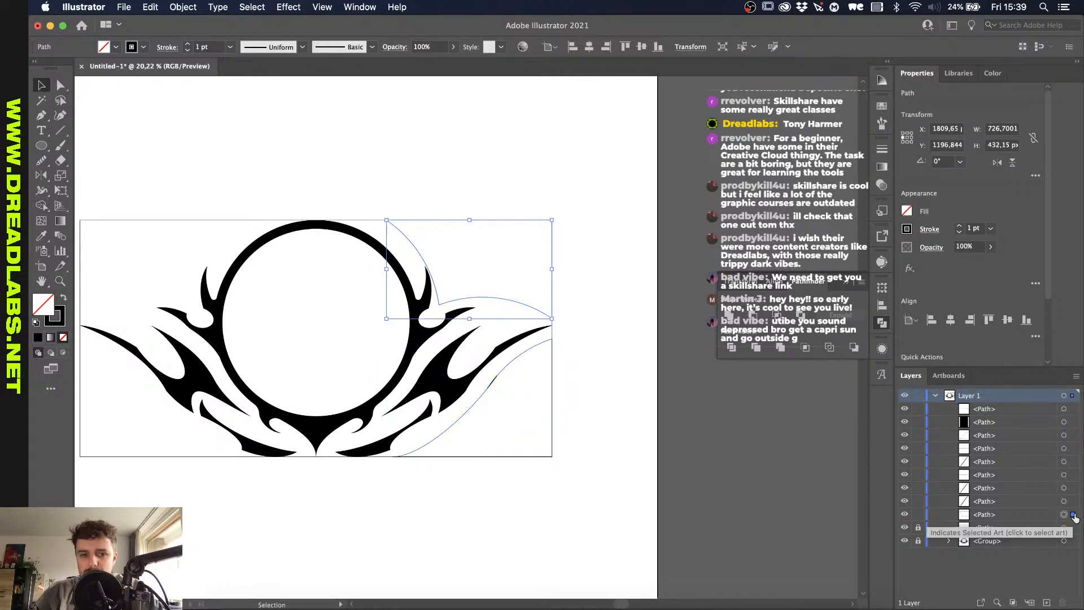
click(1073, 436)
shift+click(1073, 515)
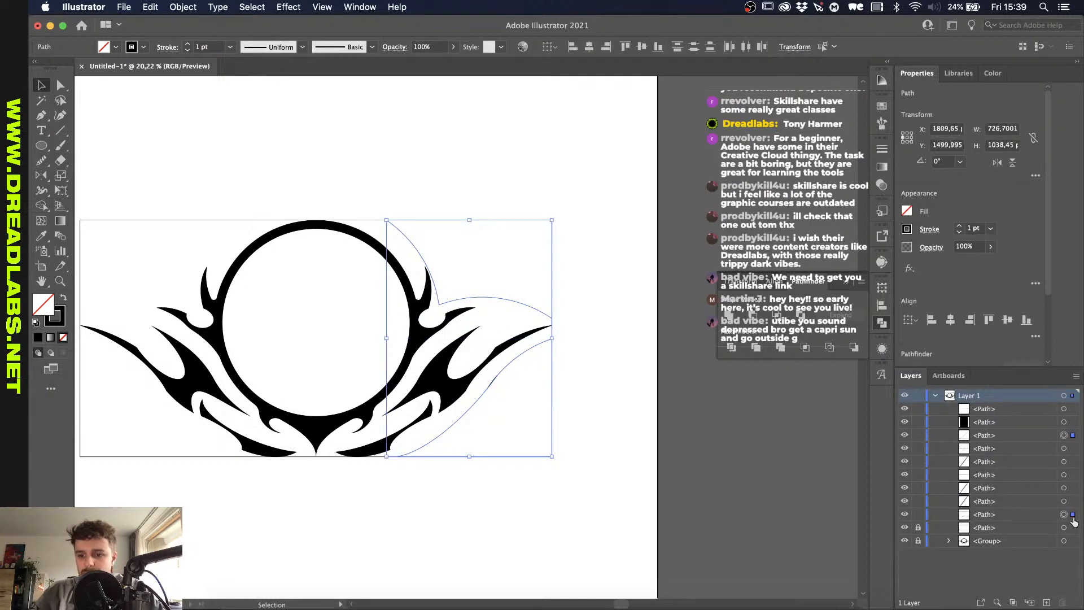
key(super+shift+bracketright)
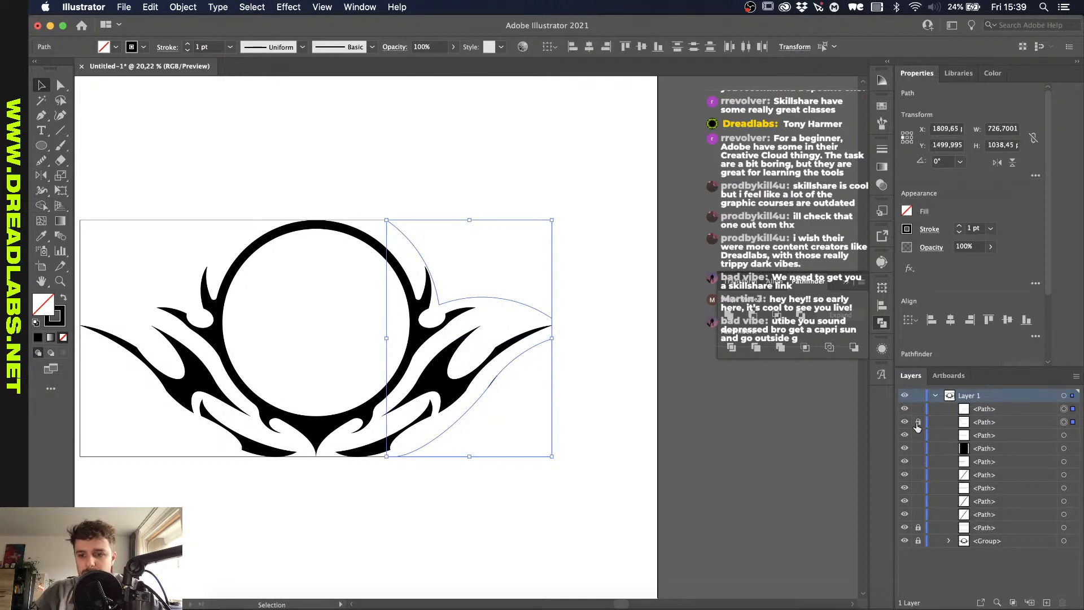
key(super+2)
key(super+a)
key(Delete)
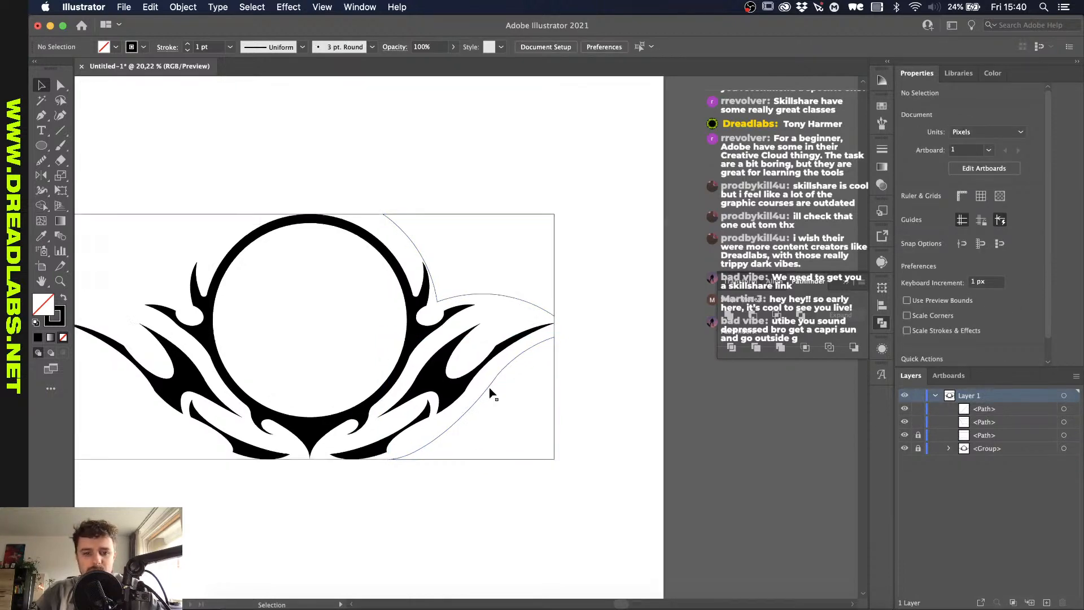
Step: Draw an unfilled ellipse about 510 by 959 px over the right side of the ring
scroll(489, 392, up, 5)
scroll(496, 267, up, 3)
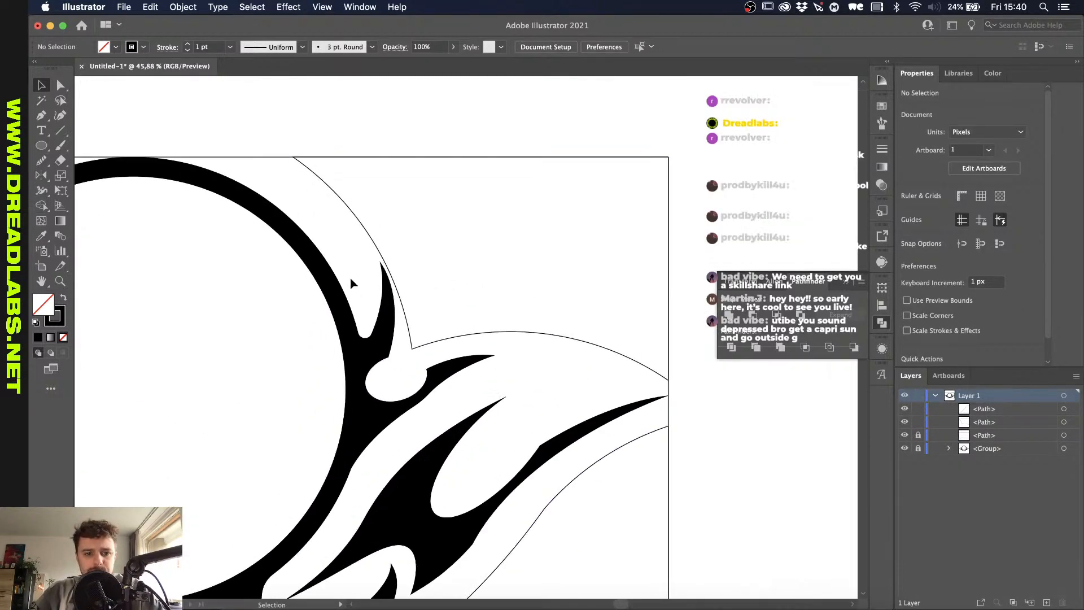
key(l)
scroll(279, 223, down, 2)
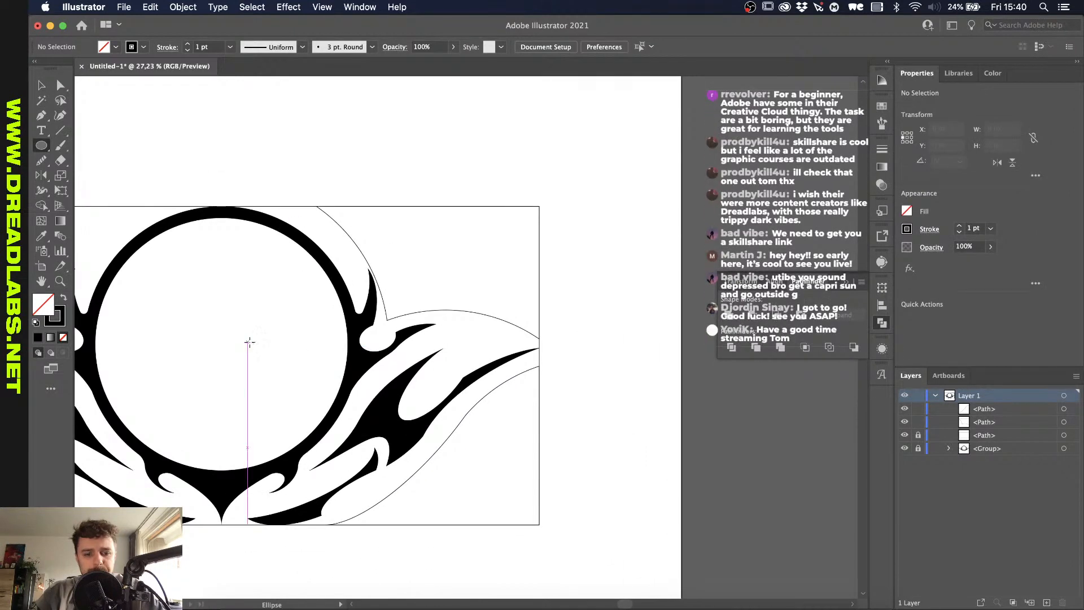
drag(258, 418, 368, 210)
key(v)
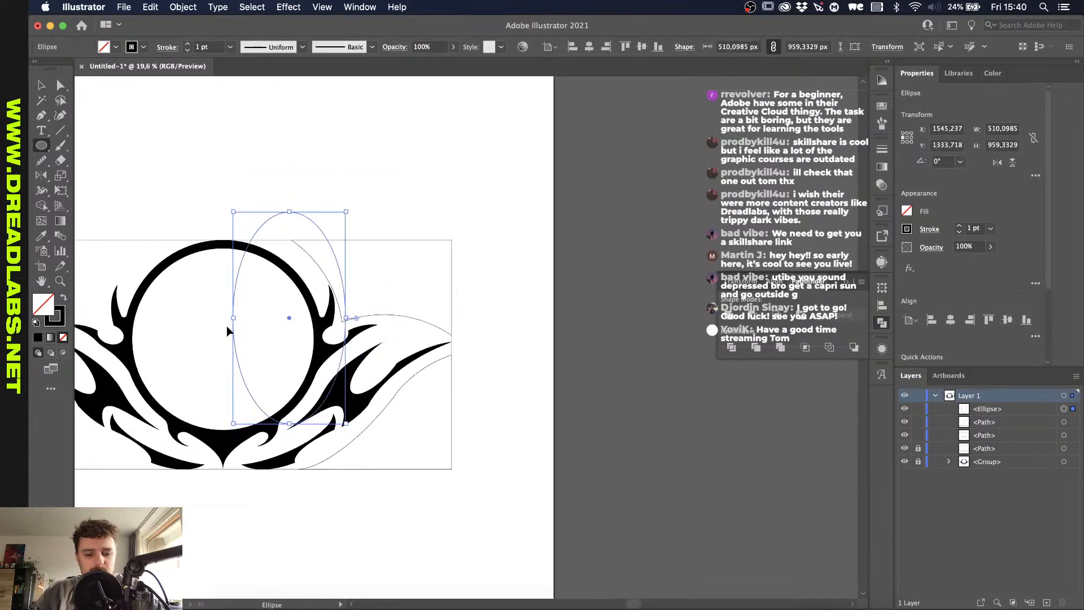
Step: Rotate the ellipse about 20° counterclockwise and shift it up and left so its edge follows the ring's right spike
scroll(229, 327, up, 1)
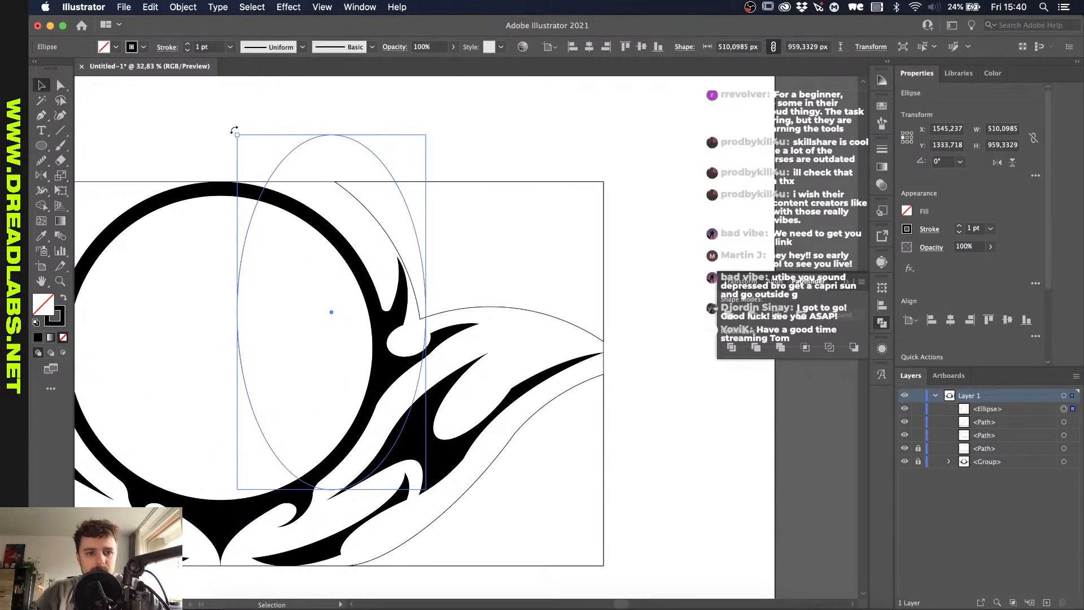
drag(234, 130, 171, 170)
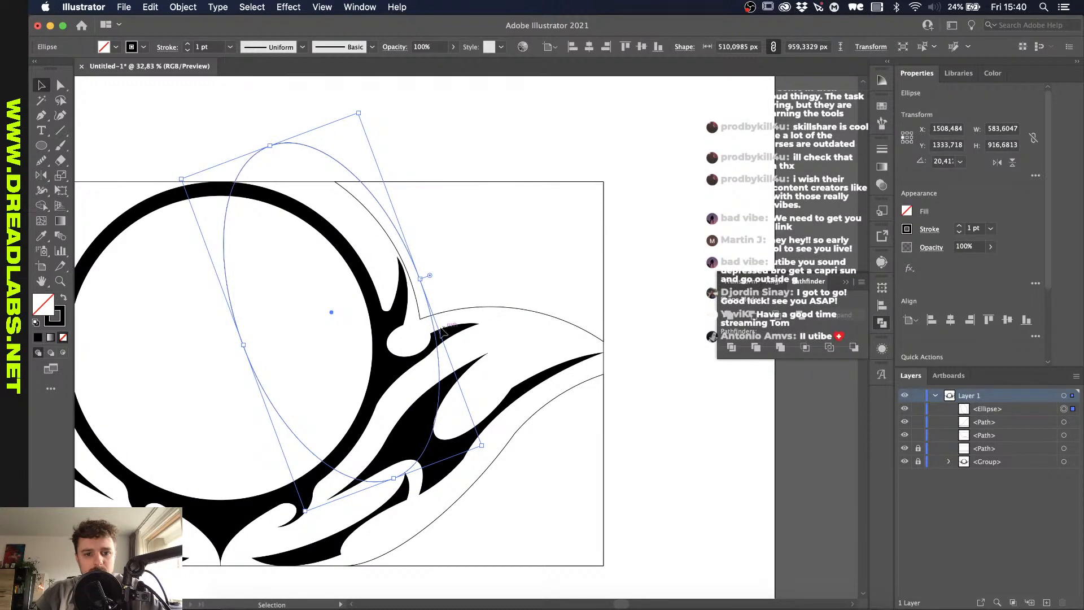
drag(440, 384, 430, 369)
Step: Try to subtract the tilted ellipse from the shape above the right wing, undo it, and select the ellipse again
shift+click(497, 308)
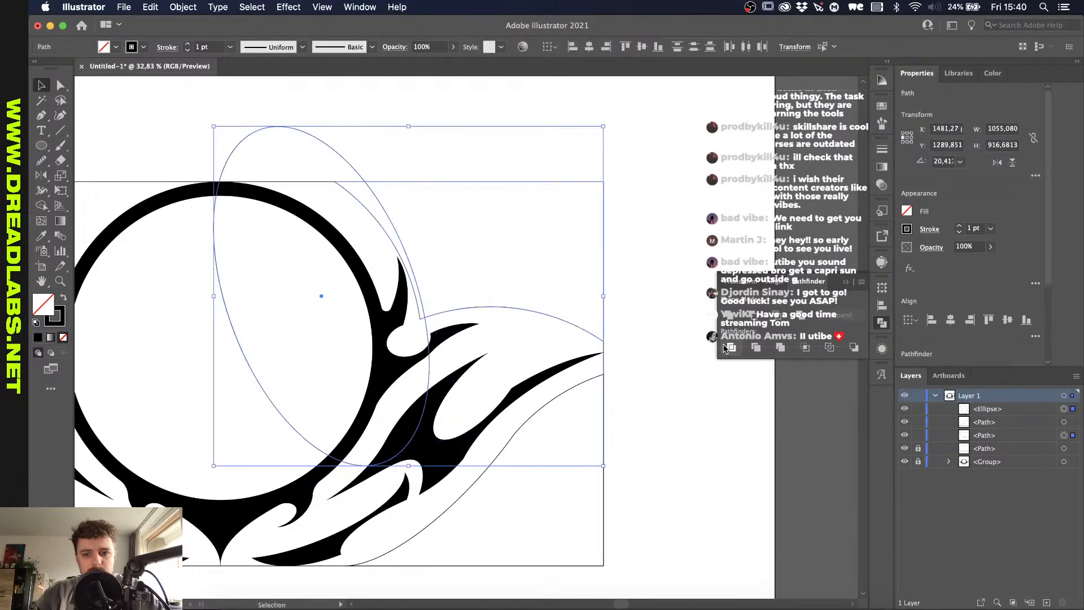
click(751, 315)
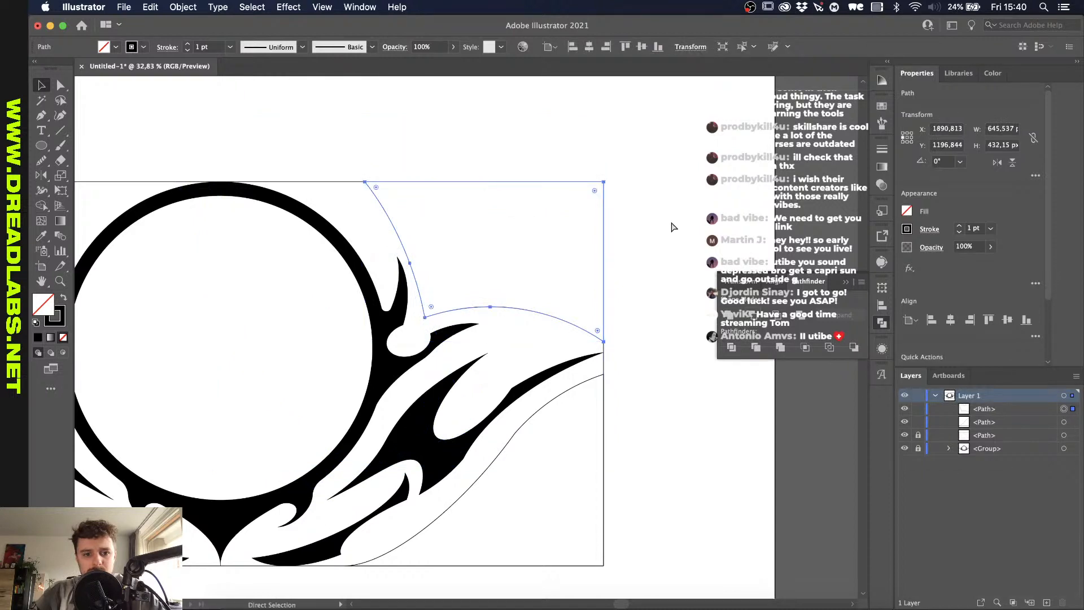
key(super+z)
click(341, 160)
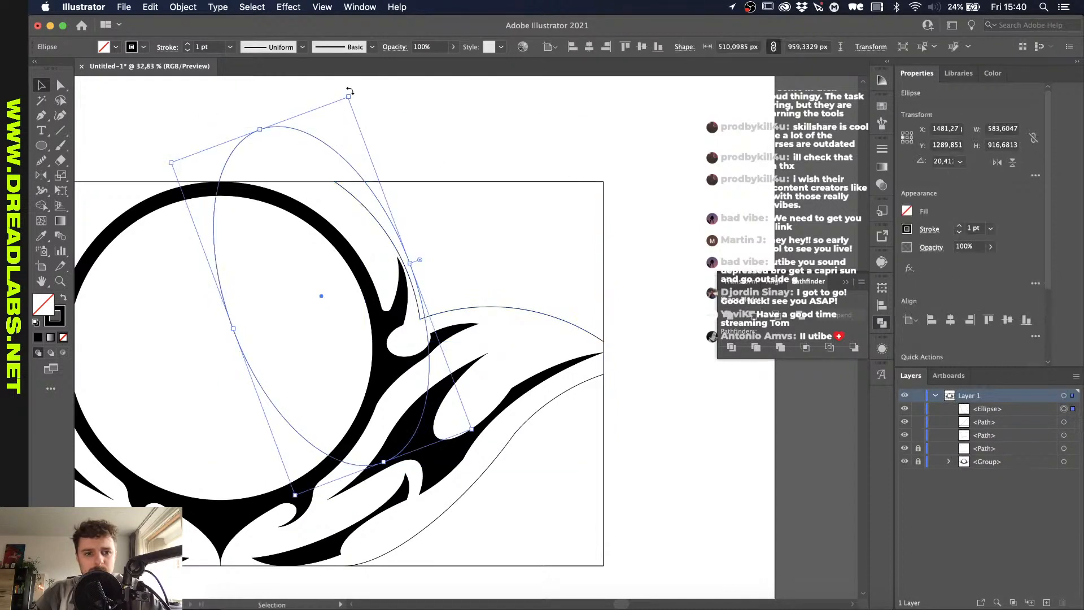
Step: Adjust the tilted ellipse to about 510 by 822 px at 15°, then subtract it from the shape above the right wing
drag(351, 91, 370, 94)
drag(276, 126, 285, 157)
drag(368, 468, 389, 450)
shift+click(556, 314)
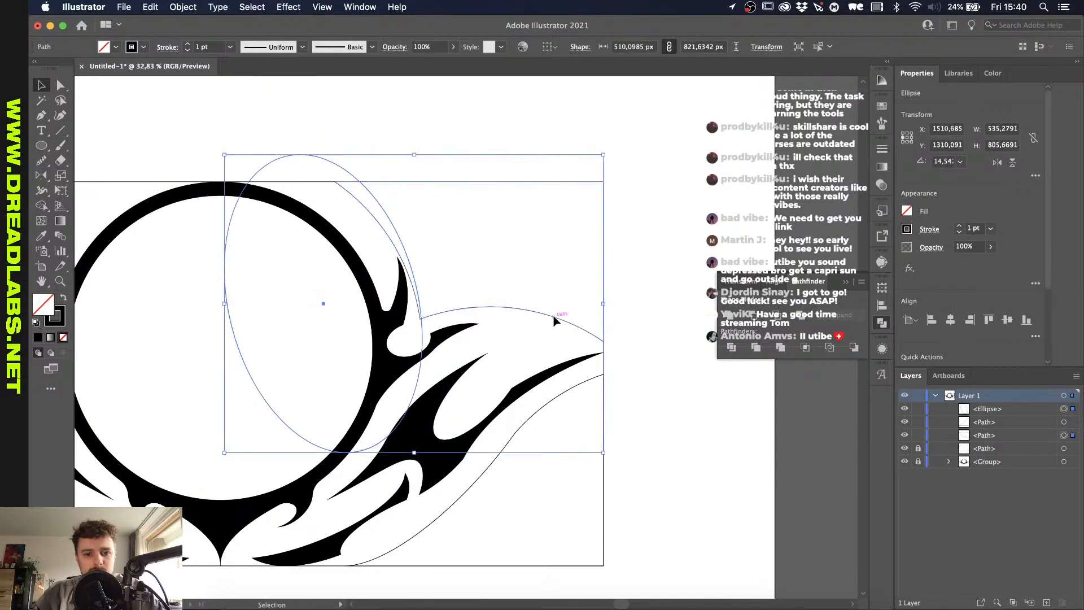
click(746, 314)
click(700, 284)
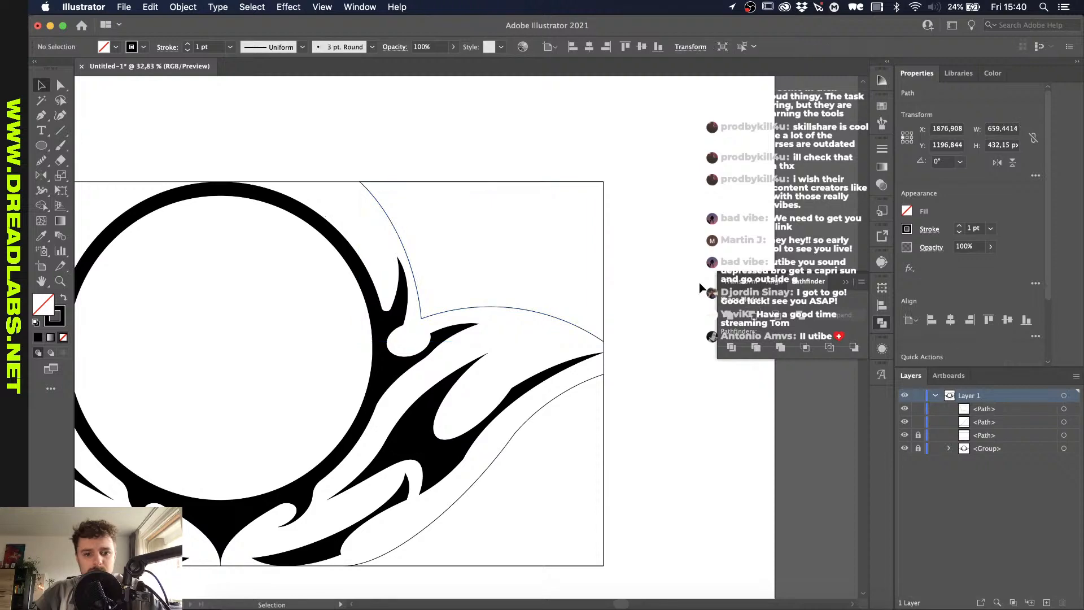
Step: Draw an ellipse about 1117 by 1610 px centred on the ring and subtract it from the shape above the right wing
scroll(639, 426, down, 1)
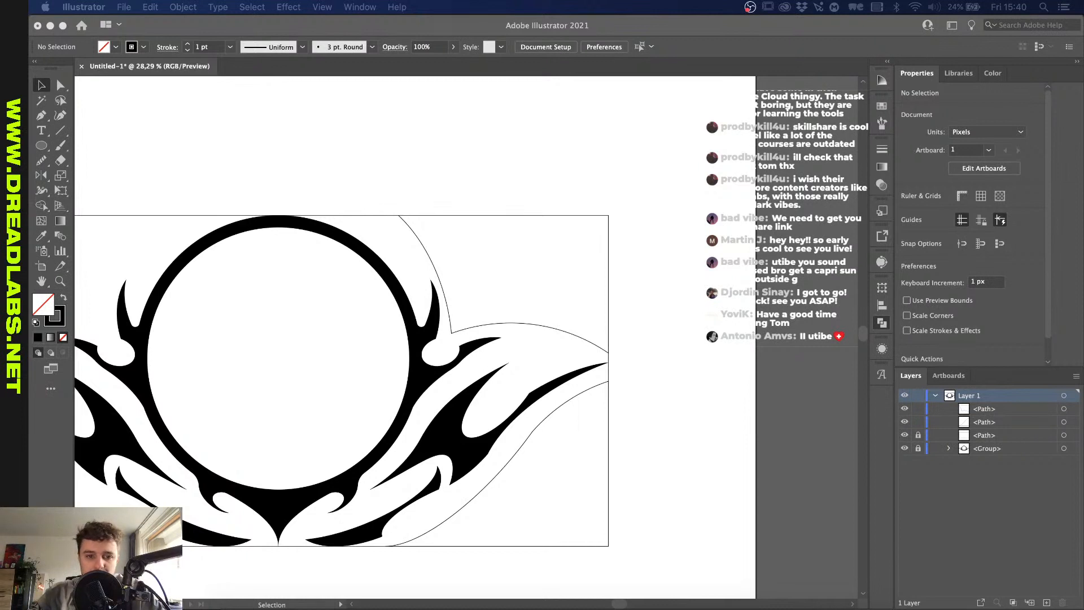
click(504, 206)
key(l)
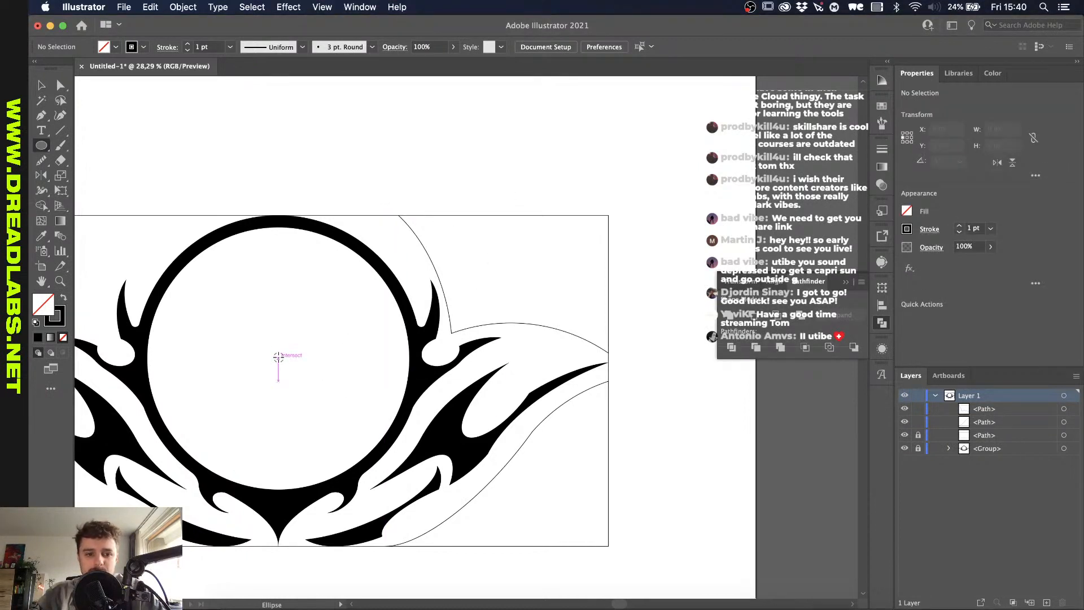
drag(278, 357, 456, 102)
key(v)
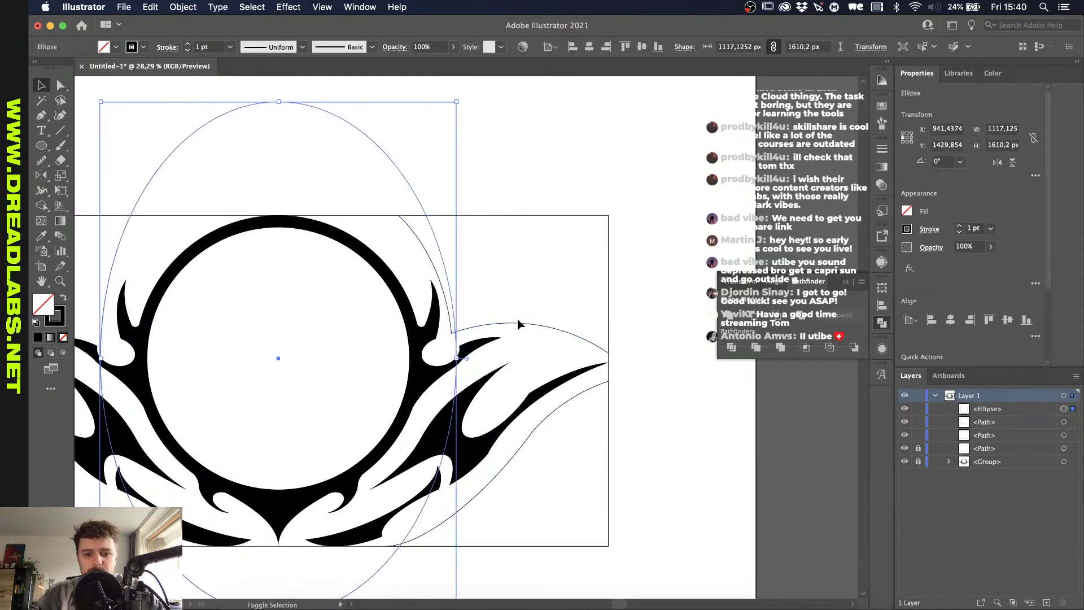
shift+click(518, 323)
click(748, 315)
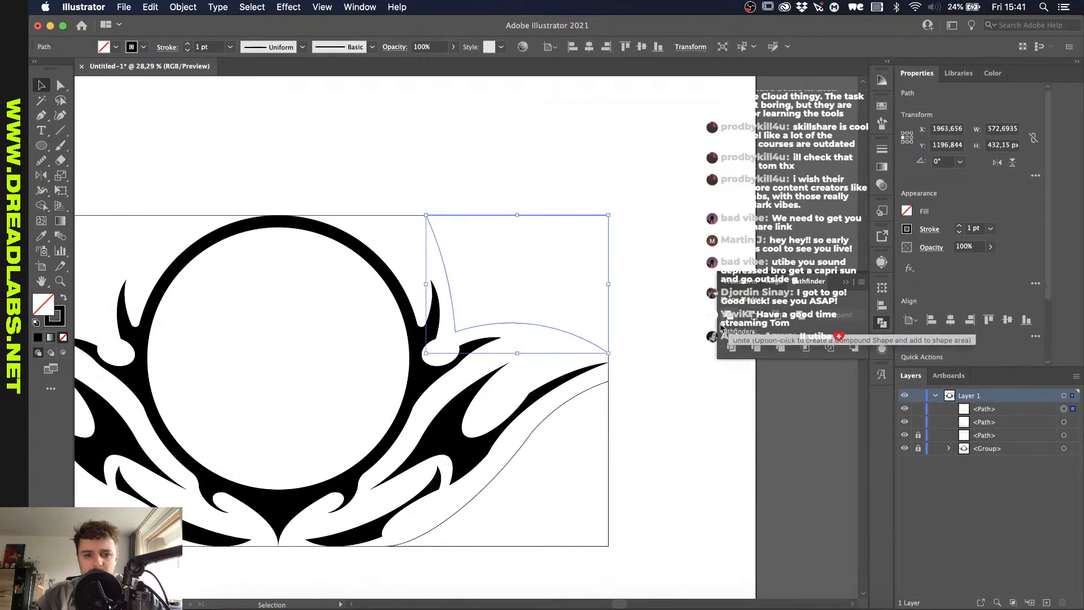
click(699, 332)
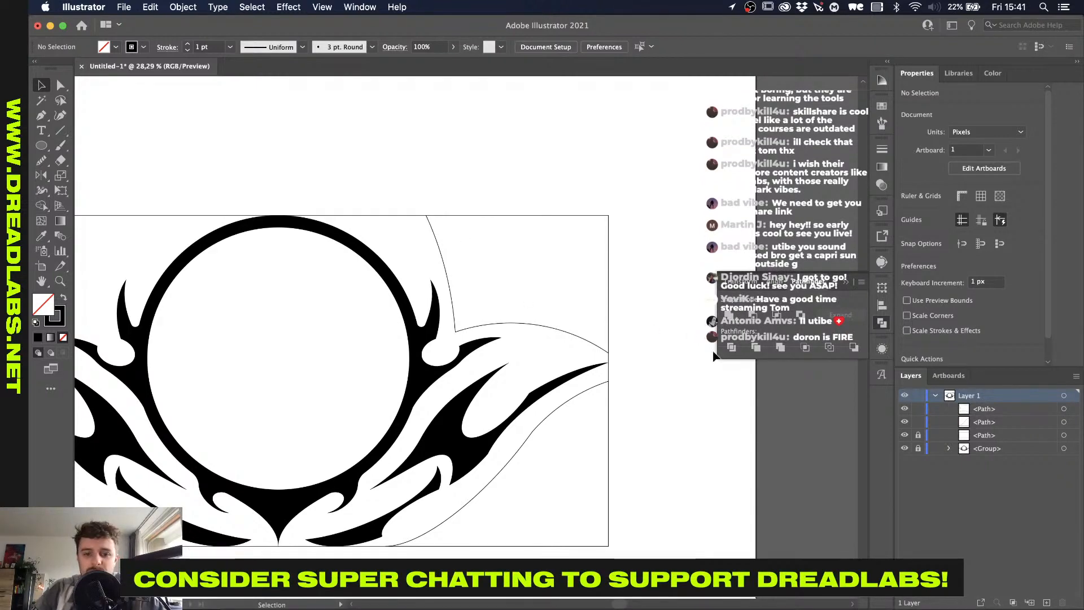
Step: Reflect a copy of the two right background shapes across the ring's vertical centre line onto the left side, and unlock the framing rectangle
scroll(508, 299, down, 2)
scroll(452, 443, down, 2)
click(551, 387)
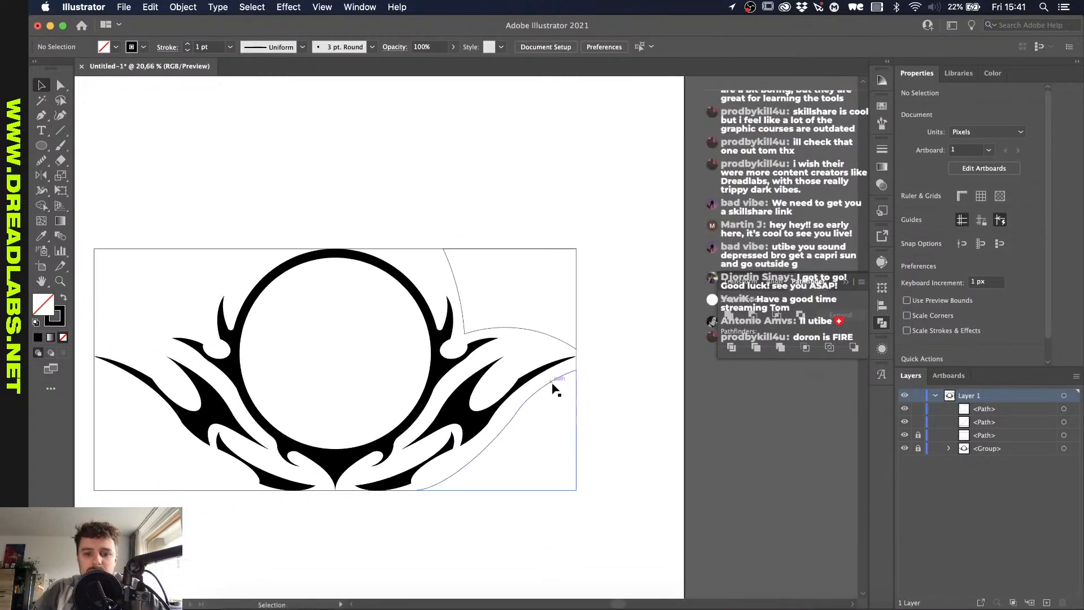
shift+click(519, 328)
key(o)
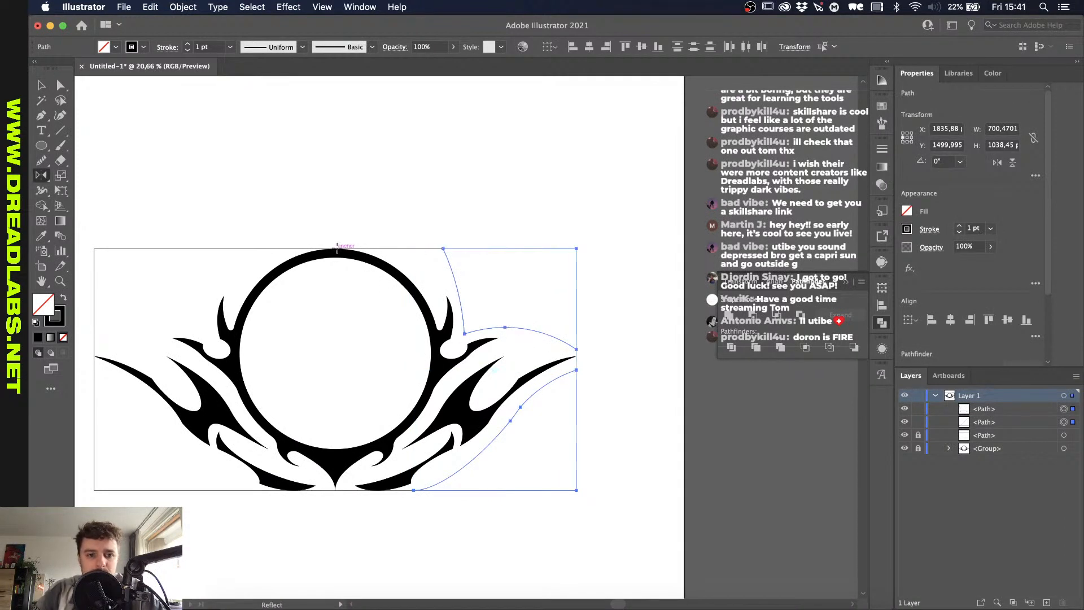
click(335, 488)
drag(336, 489, 336, 492)
key(v)
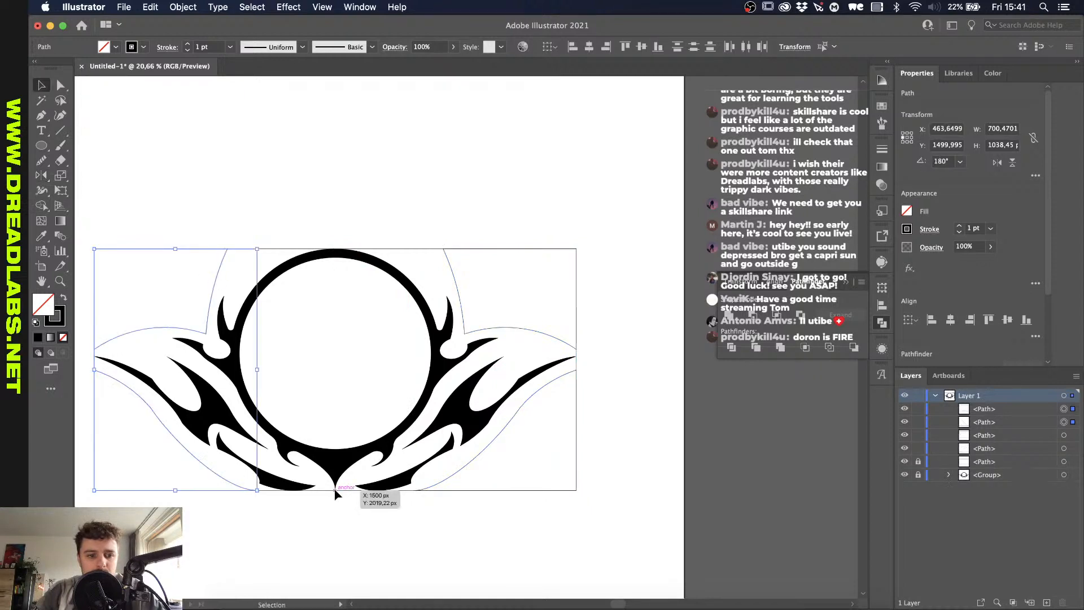
scroll(335, 495, down, 1)
scroll(335, 495, left, 1)
click(334, 495)
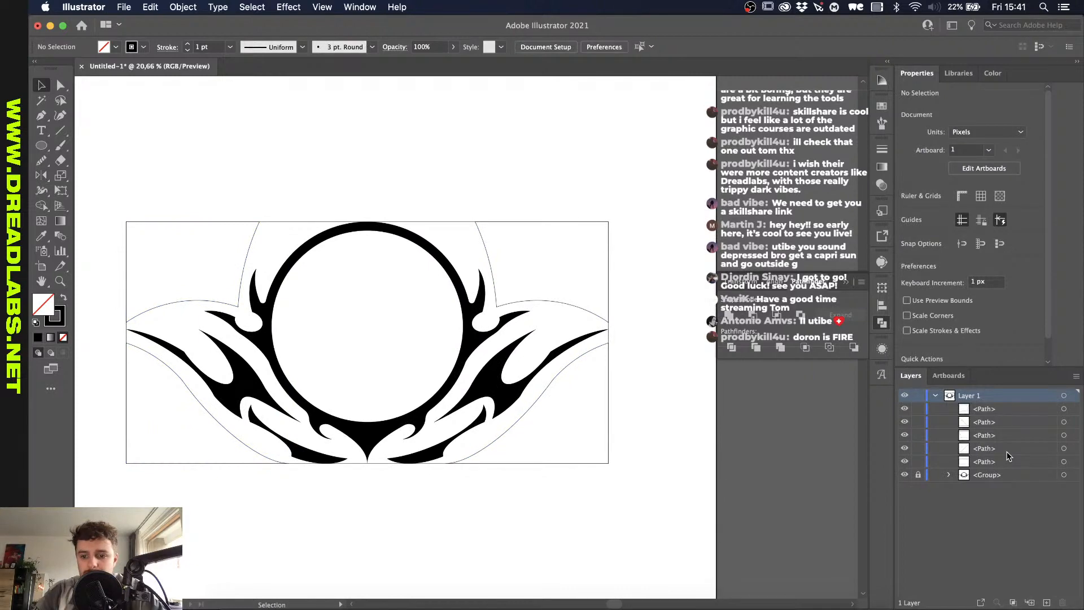
scroll(443, 440, down, 1)
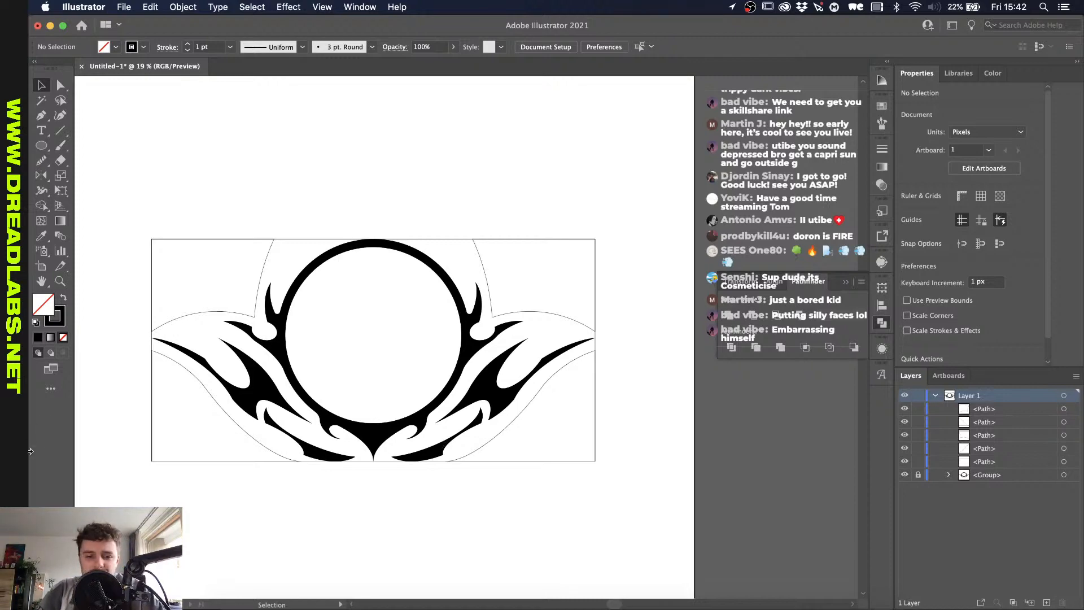
click(273, 244)
scroll(271, 254, up, 2)
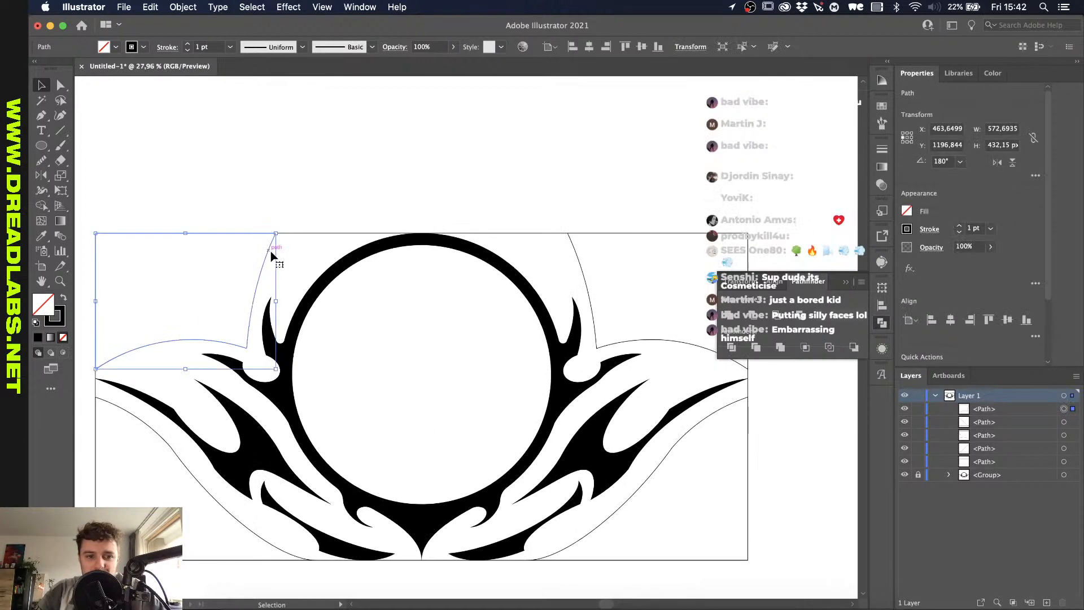
scroll(271, 255, down, 2)
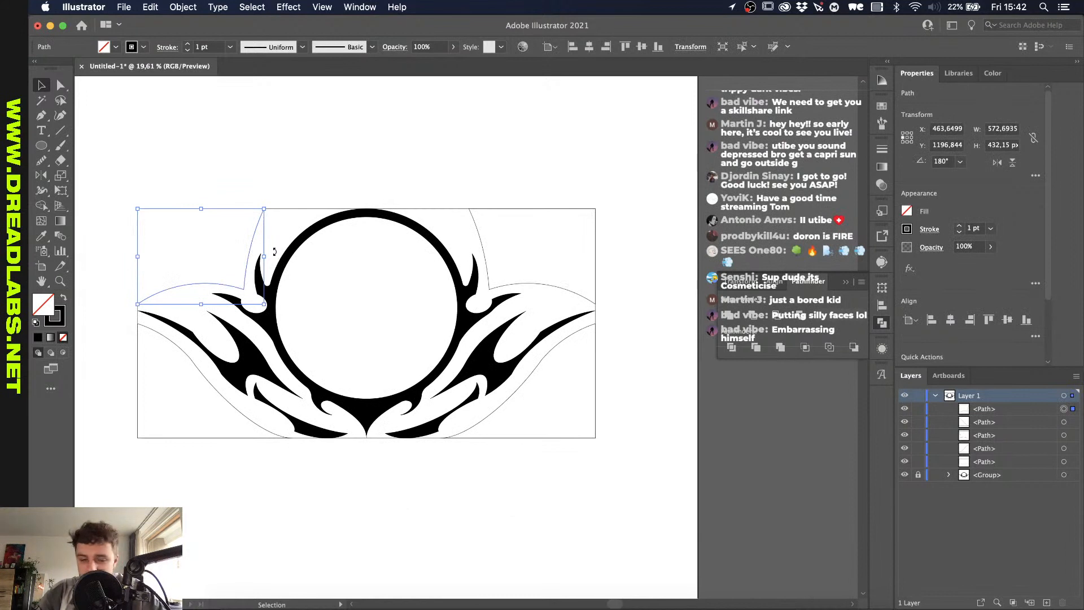
scroll(450, 311, up, 1)
click(381, 294)
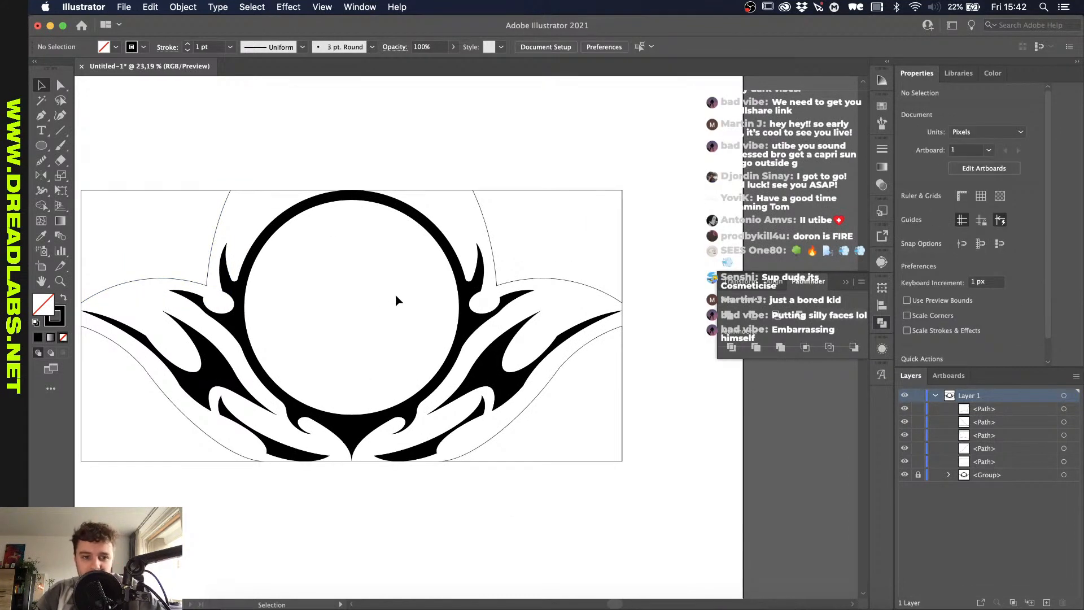
scroll(405, 299, left, 3)
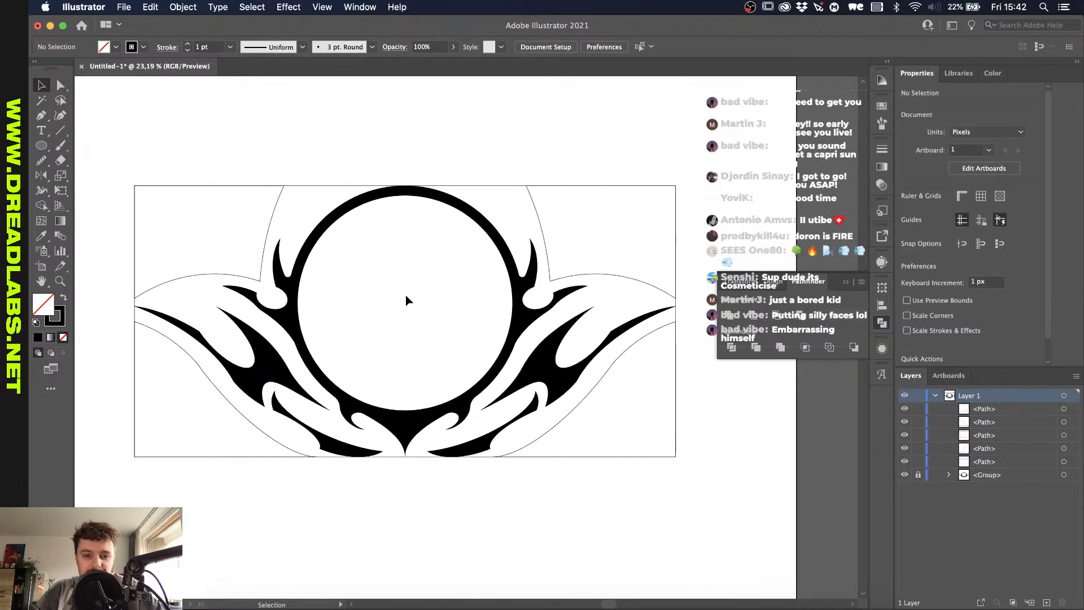
click(536, 201)
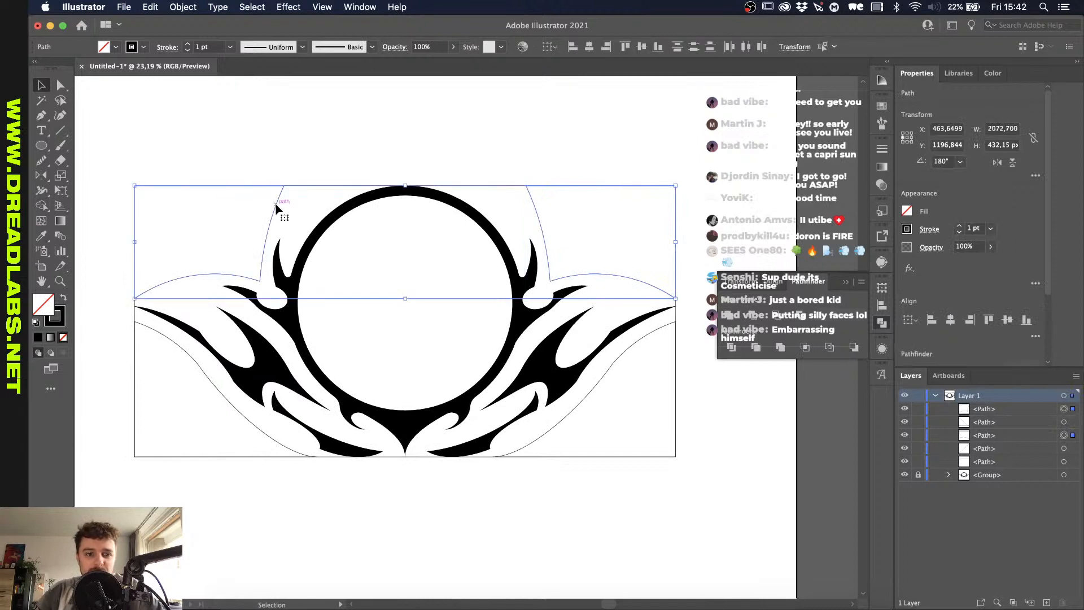
key(s)
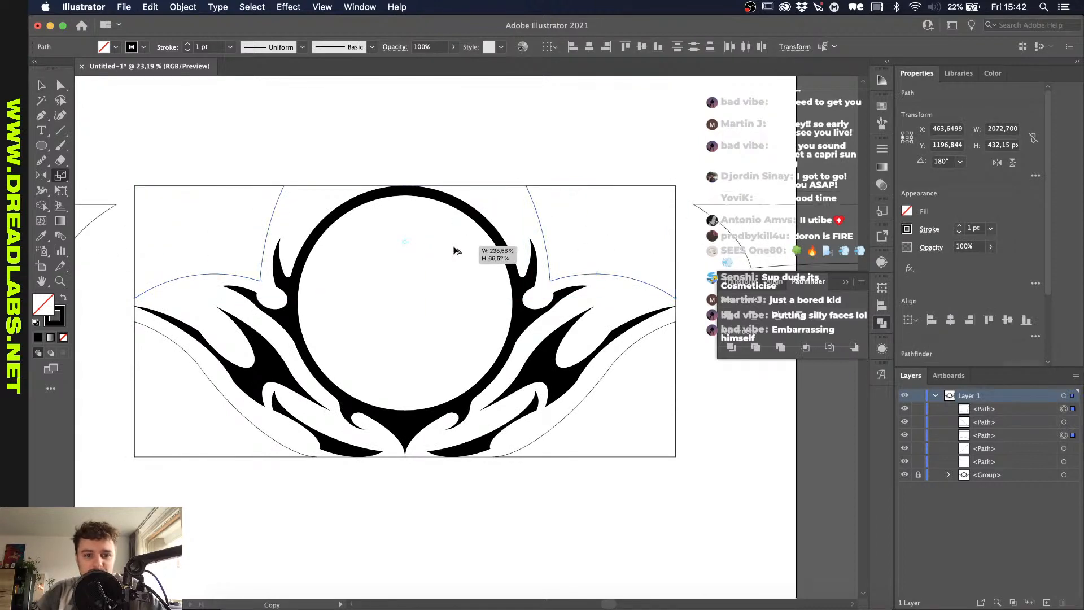
key(v)
click(475, 120)
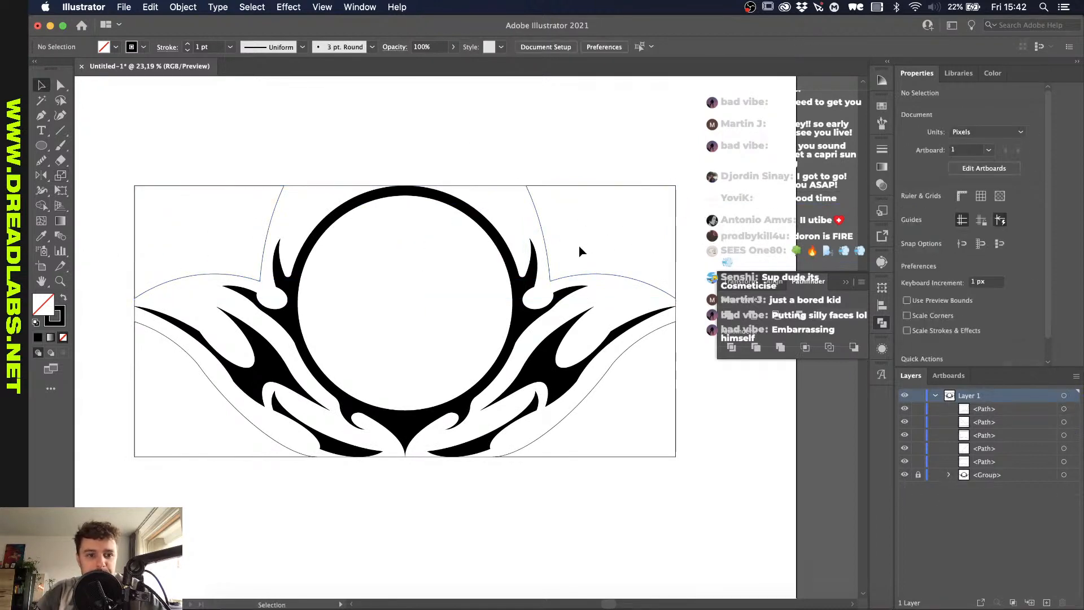
Step: Unlock the emblem group and combine the two background shapes below the wings into one compound path
click(918, 474)
scroll(283, 567, down, 2)
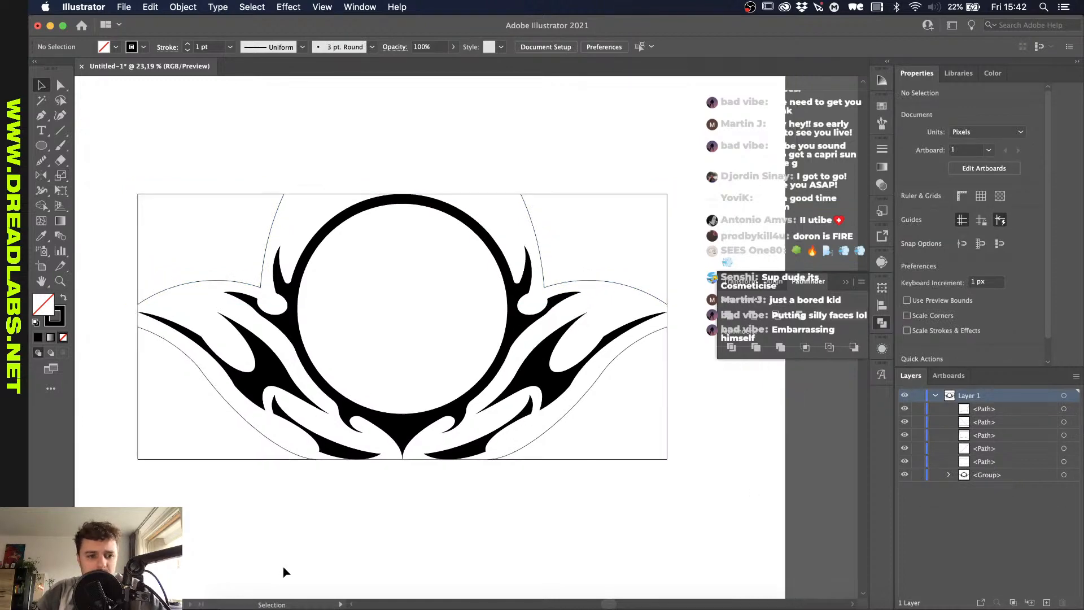
click(280, 440)
shift+click(554, 415)
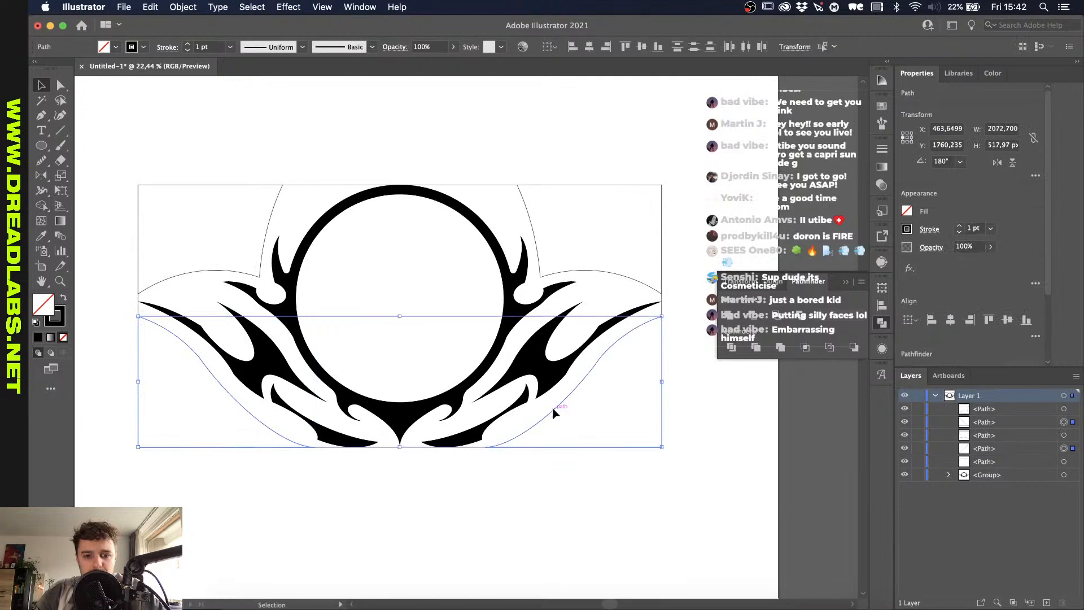
key(super+8)
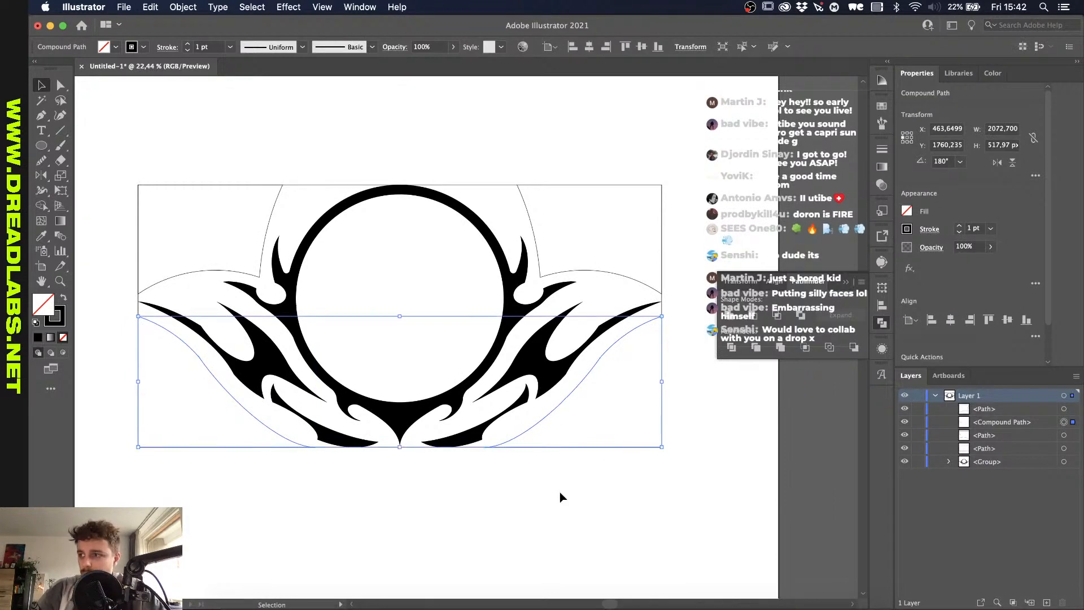
key(super+minus)
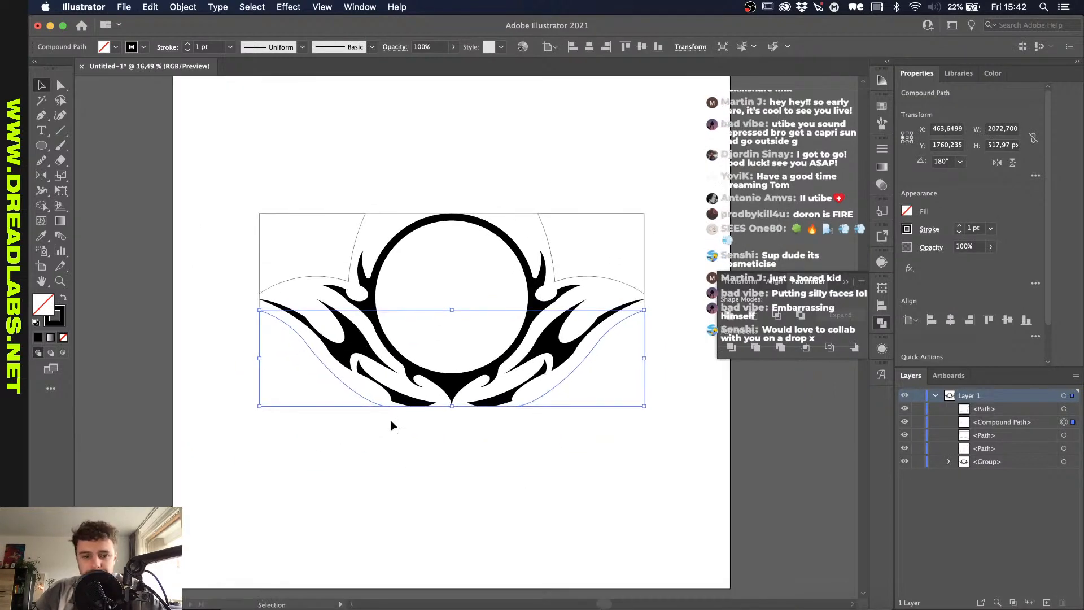
click(394, 425)
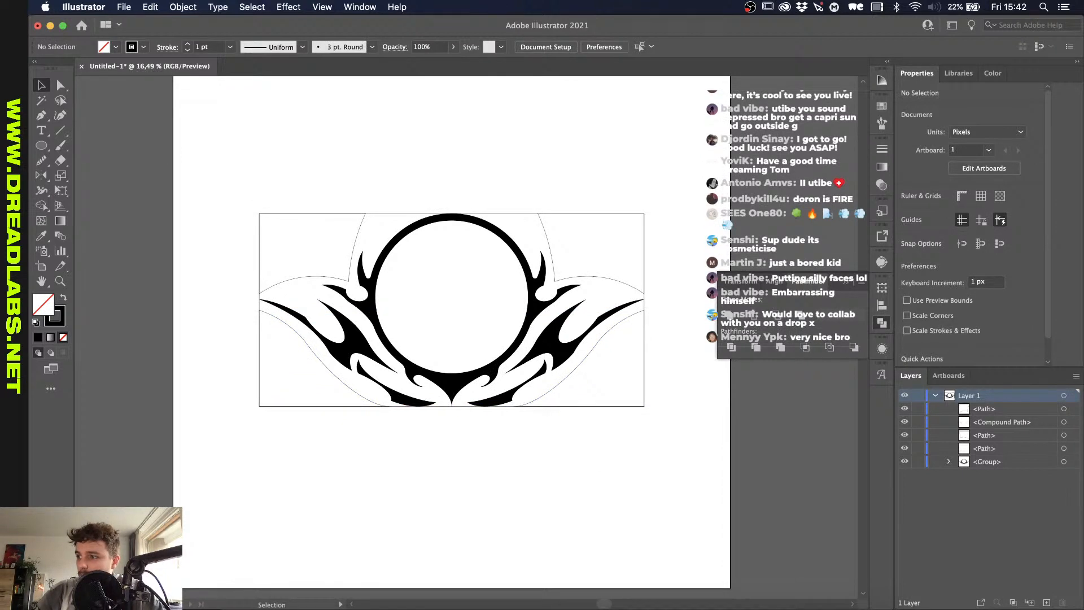
key(super+Tab)
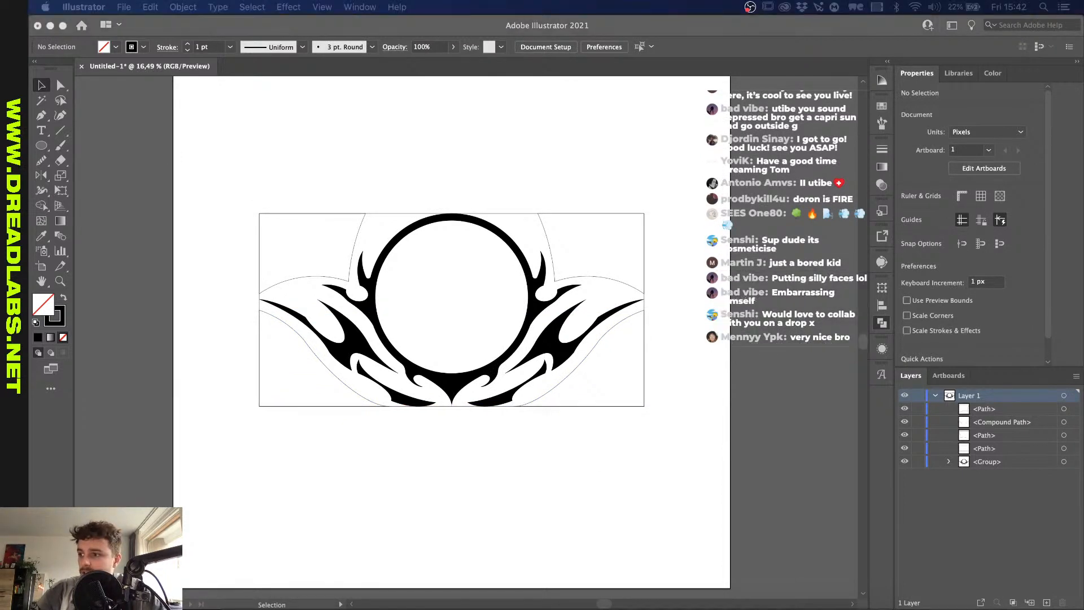
click(570, 503)
Step: Draw a square rectangular grid about 1782 px wide with 24 columns and 24 rows over the emblem's lower part and the area beneath
scroll(381, 421, up, 1)
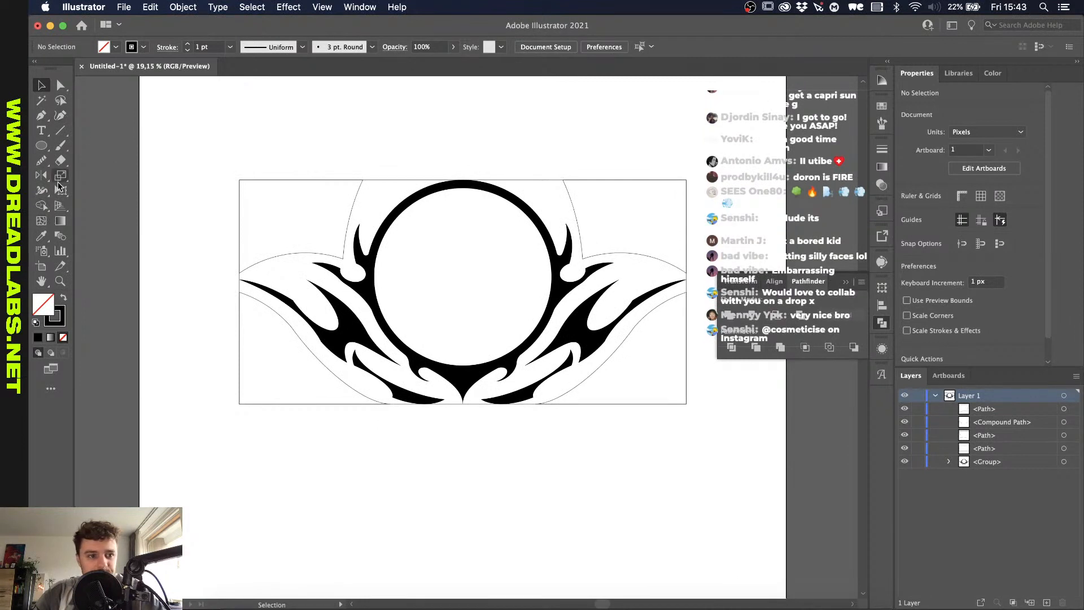
click(60, 131)
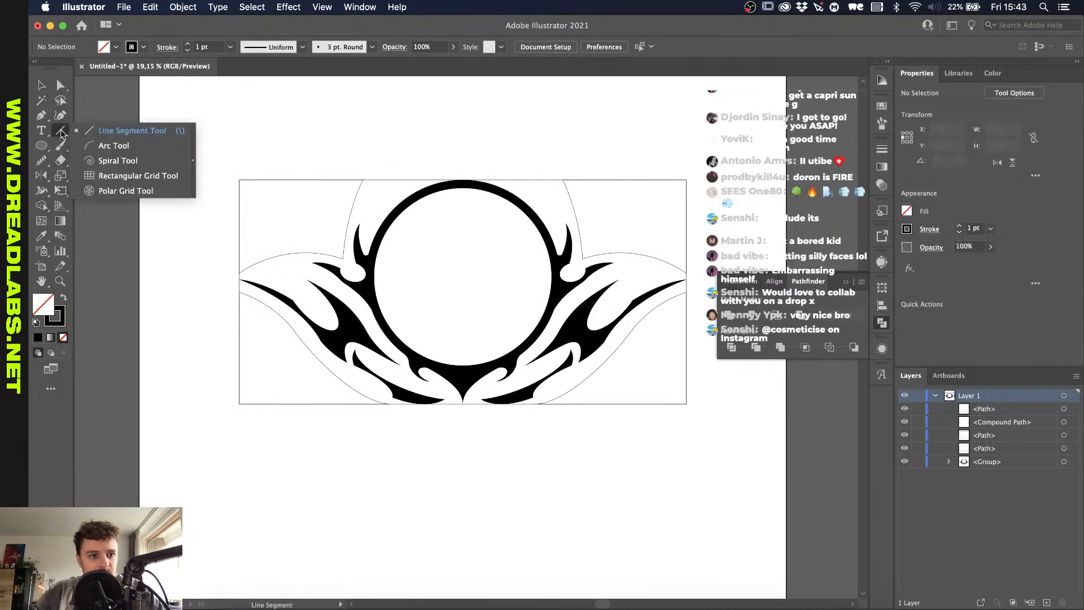
click(111, 176)
scroll(109, 181, down, 4)
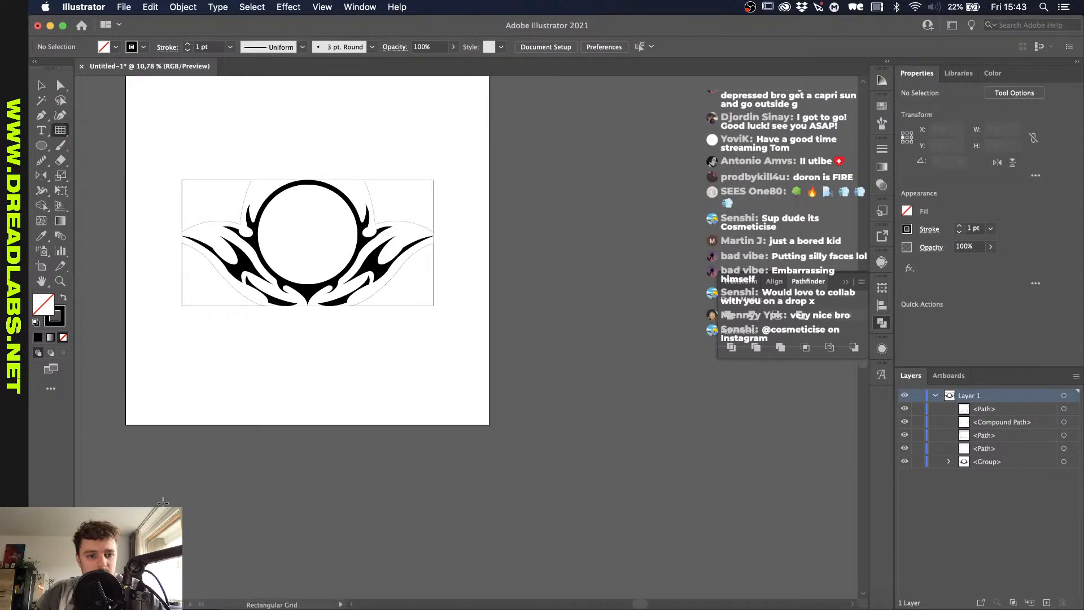
drag(162, 502, 379, 403)
key(Right)
key(Right)
key(Right)
key(Right)
key(Right)
key(Right)
key(Down)
key(Down)
key(Down)
key(Up)
key(Up)
key(Up)
key(Up)
key(Up)
key(Up)
key(Up)
key(Up)
key(Up)
key(Up)
key(Right)
key(Right)
key(Right)
key(Right)
key(Right)
key(Right)
key(Right)
key(Up)
key(Up)
key(Up)
key(Up)
key(Up)
key(Up)
key(Up)
key(Right)
key(Right)
key(Right)
key(Right)
key(Right)
key(Up)
key(Up)
key(Up)
key(Up)
key(v)
Step: Distort the grid in perspective with Free Transform, widening its lower edge symmetrically to about 6010 px
scroll(351, 369, up, 3)
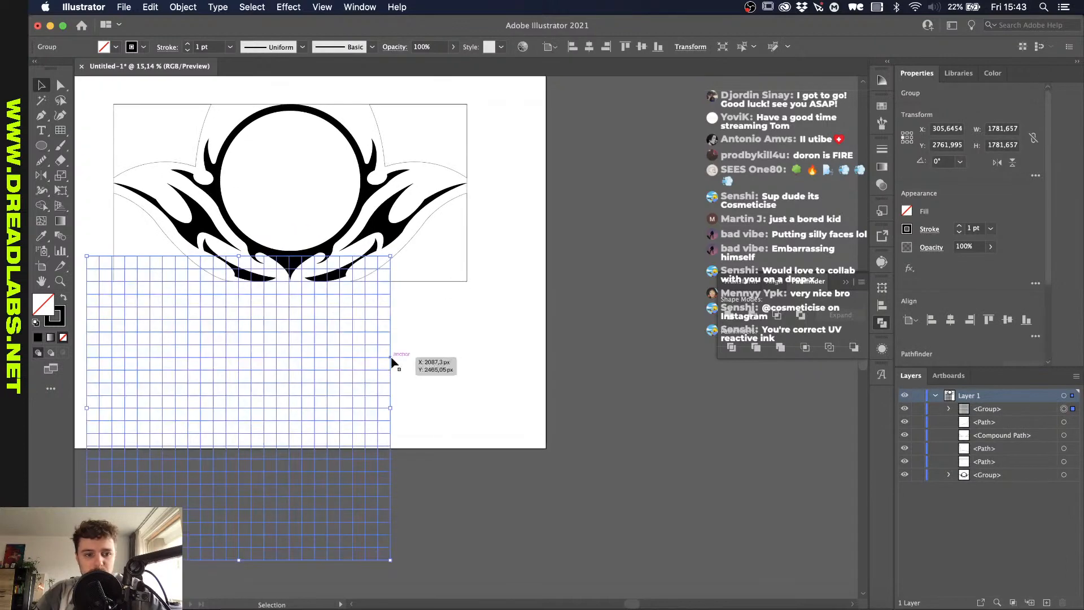
scroll(391, 361, left, 2)
key(e)
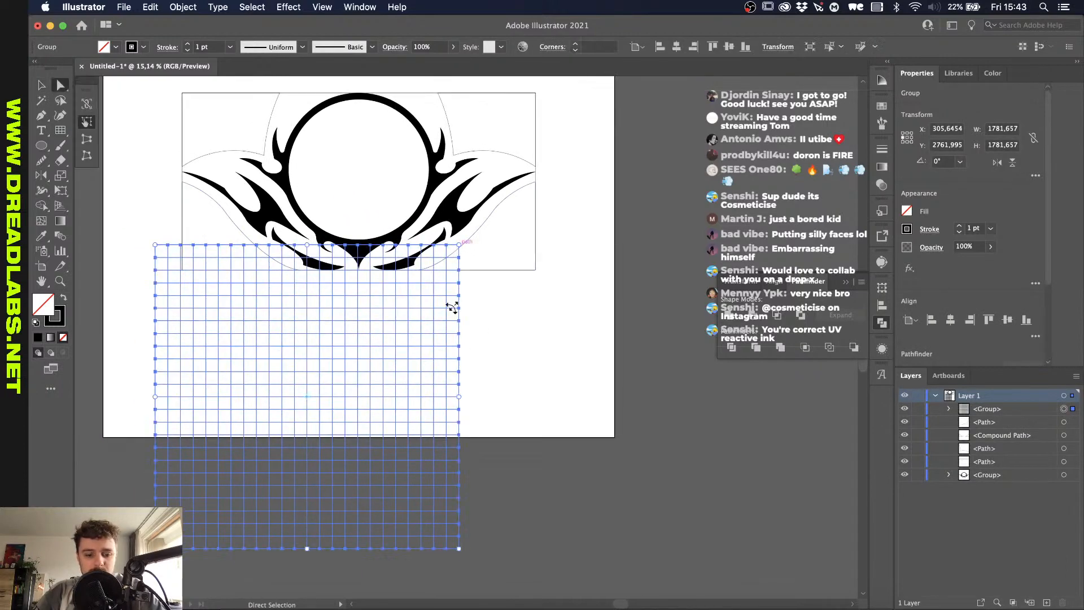
drag(456, 544, 603, 559)
scroll(603, 559, down, 3)
scroll(603, 559, left, 2)
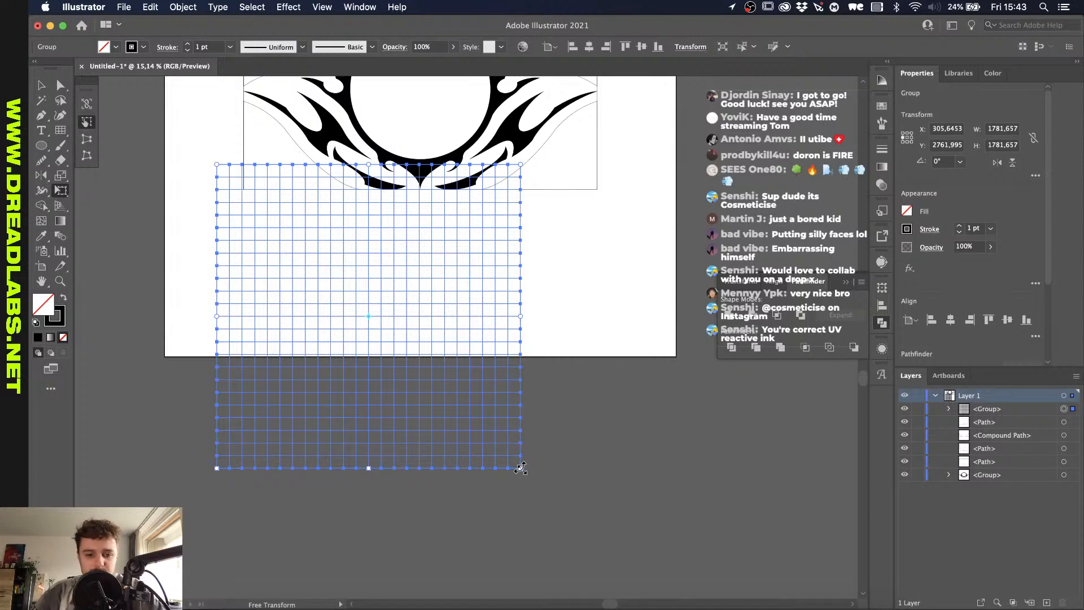
drag(520, 468, 851, 397)
key(shift)
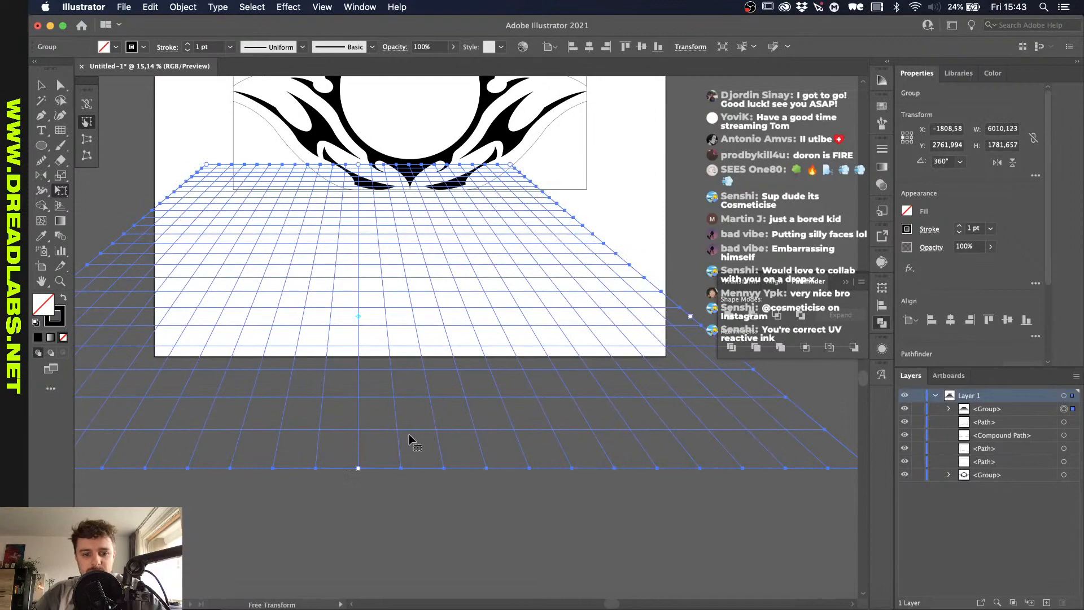
Step: Flatten the perspective grid to about 863 px high, with its far edge reaching up behind the lower part of the wings
key(v)
drag(358, 468, 357, 281)
scroll(339, 277, up, 5)
scroll(339, 277, right, 3)
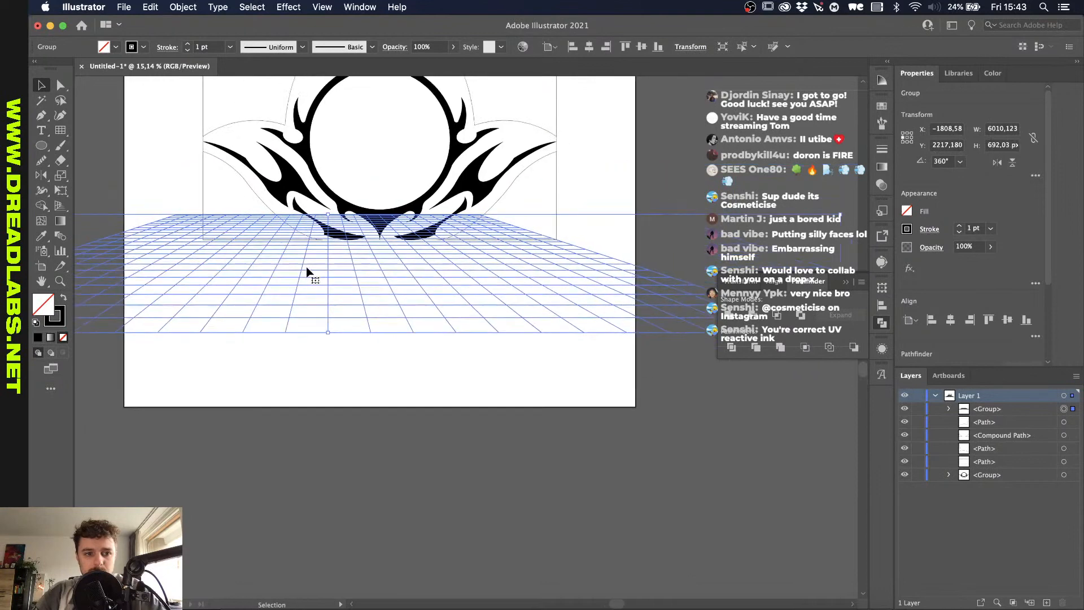
drag(329, 213, 329, 152)
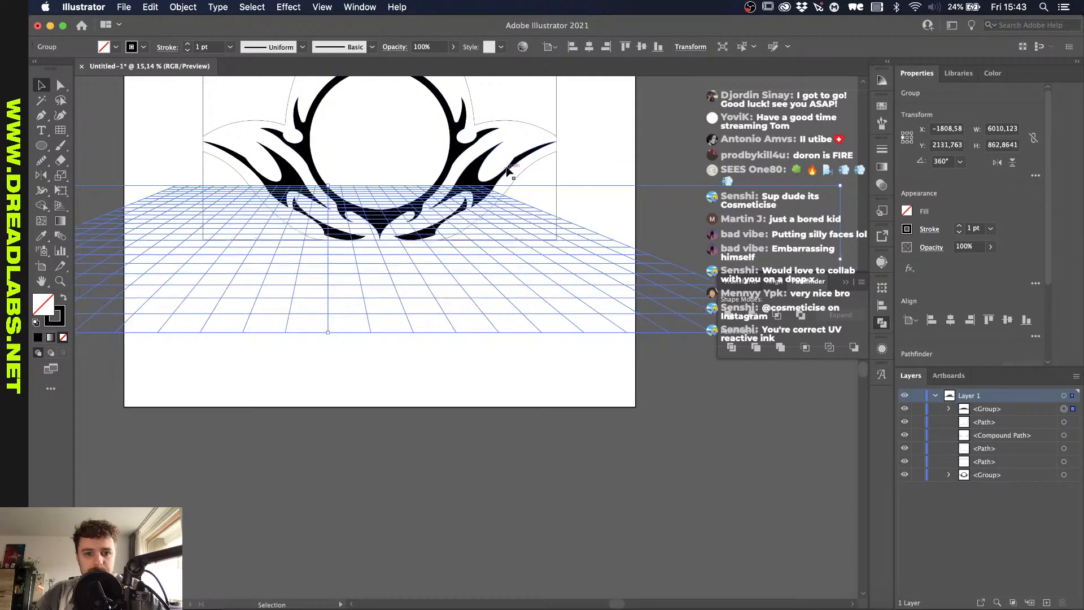
Step: Centre the perspective grid horizontally and vertically on the compound background shape below the wings
shift+click(533, 173)
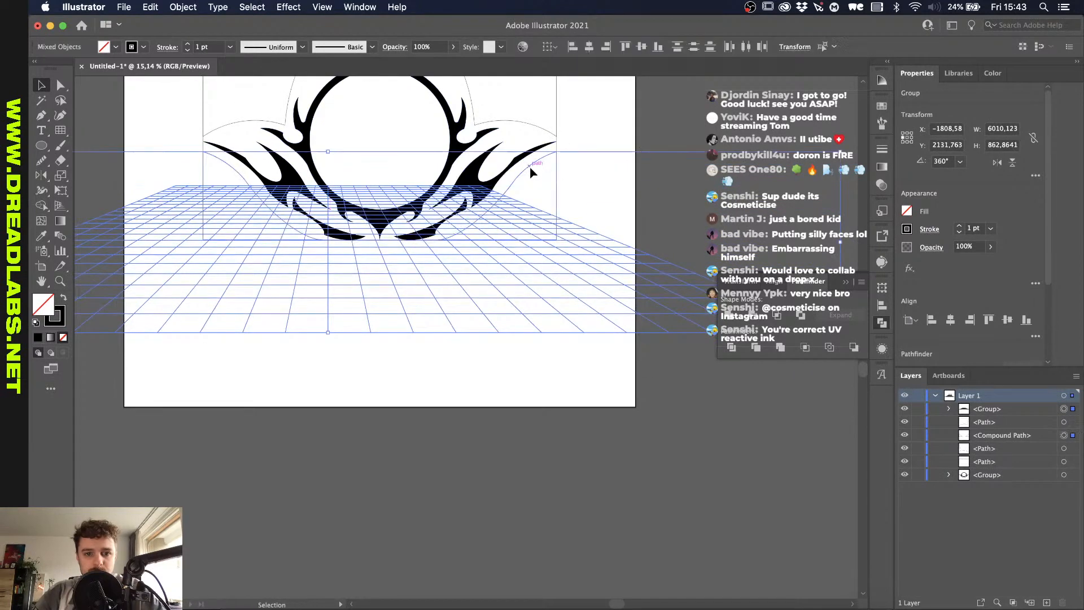
click(589, 46)
click(641, 46)
click(455, 373)
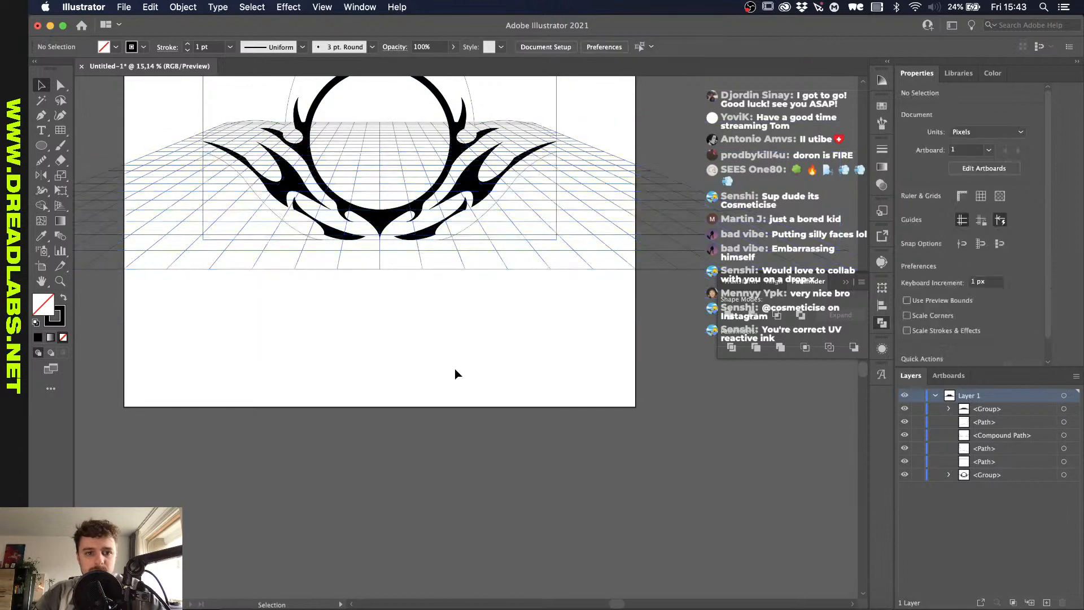
scroll(485, 339, up, 2)
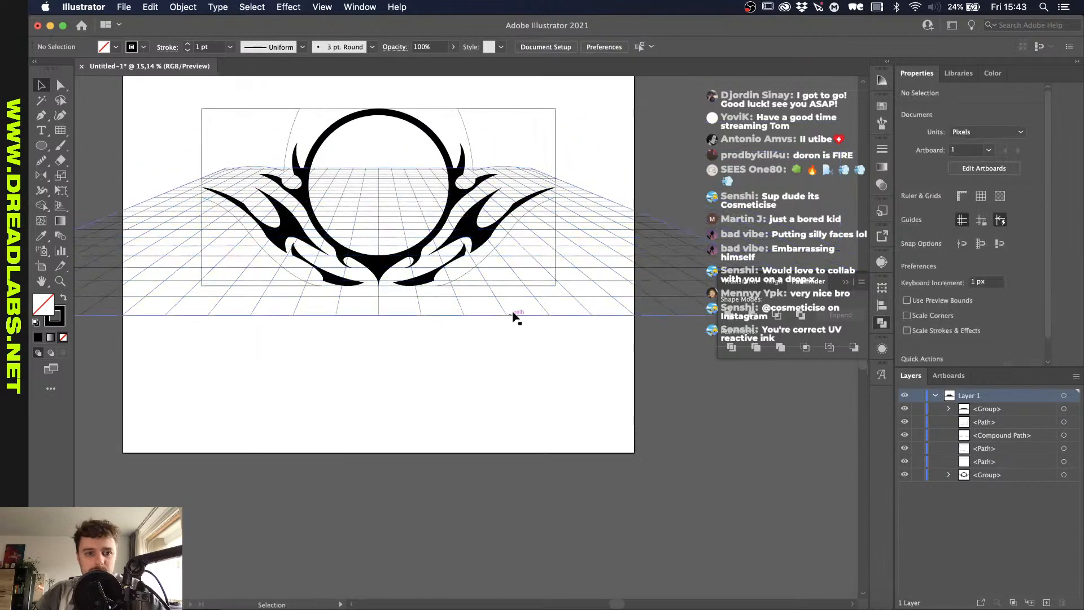
Step: Duplicate the lower compound background shape in place at the front and use it as a clipping mask for the perspective grid
click(1064, 435)
key(super+c)
key(super+shift+v)
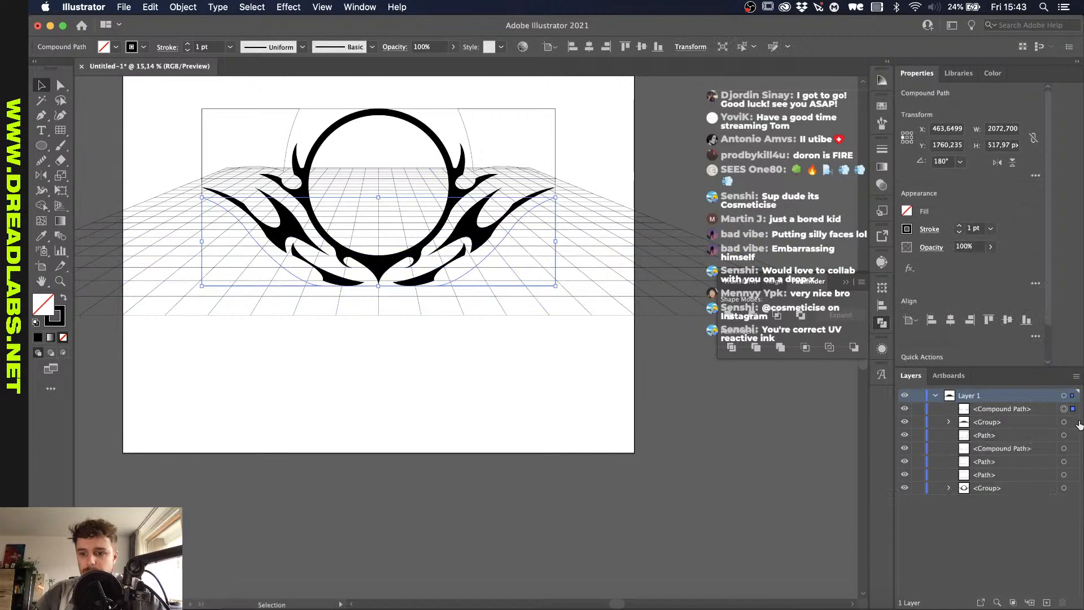
shift+click(1078, 422)
key(super+7)
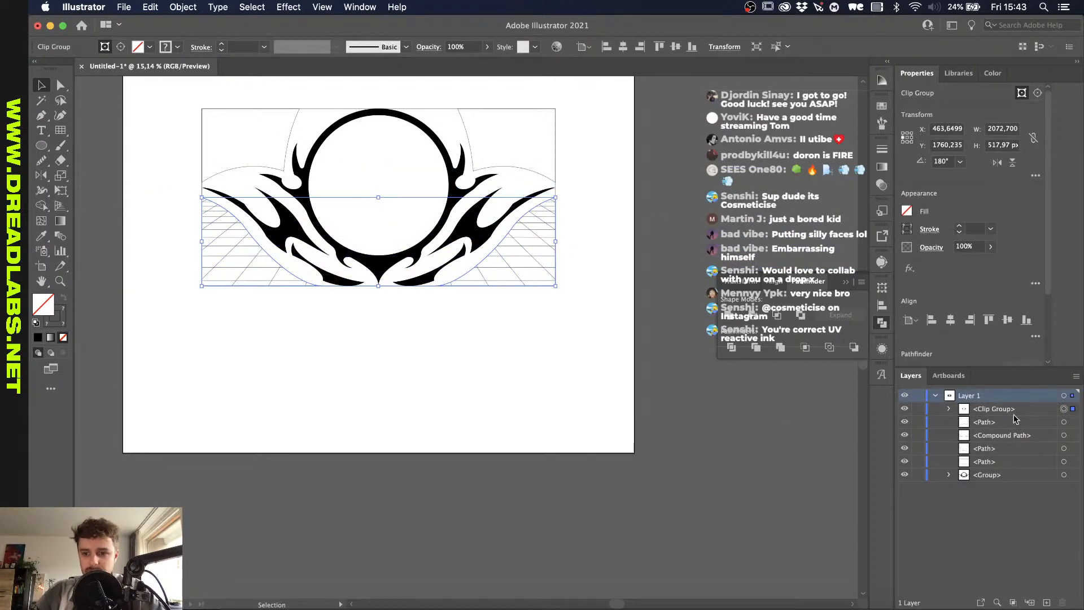
Step: Set the stroke of the grid inside the clip group to 4 pt
click(950, 409)
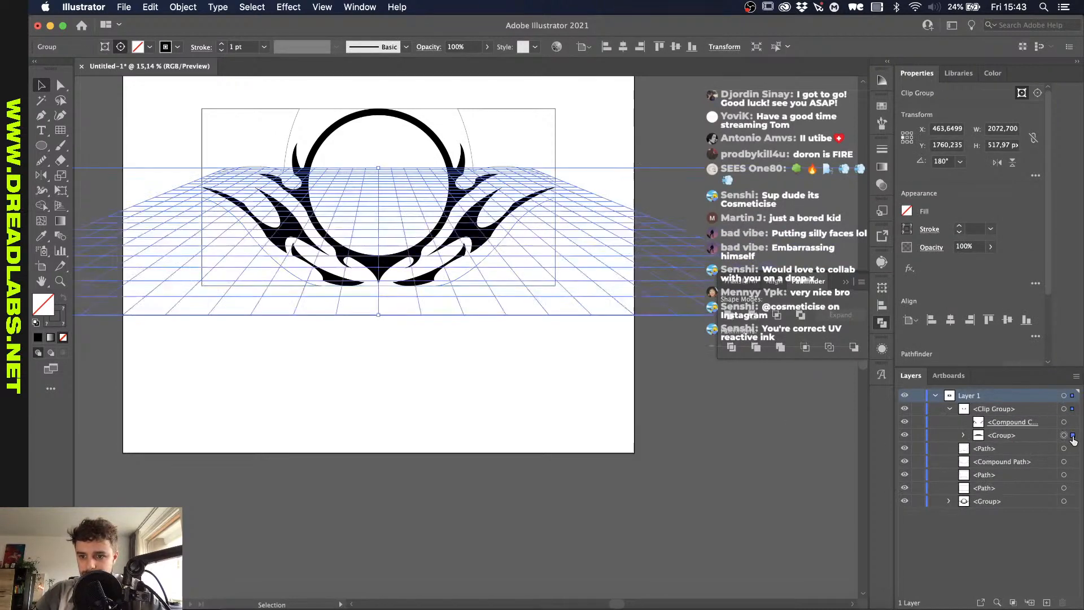
click(1073, 435)
click(222, 45)
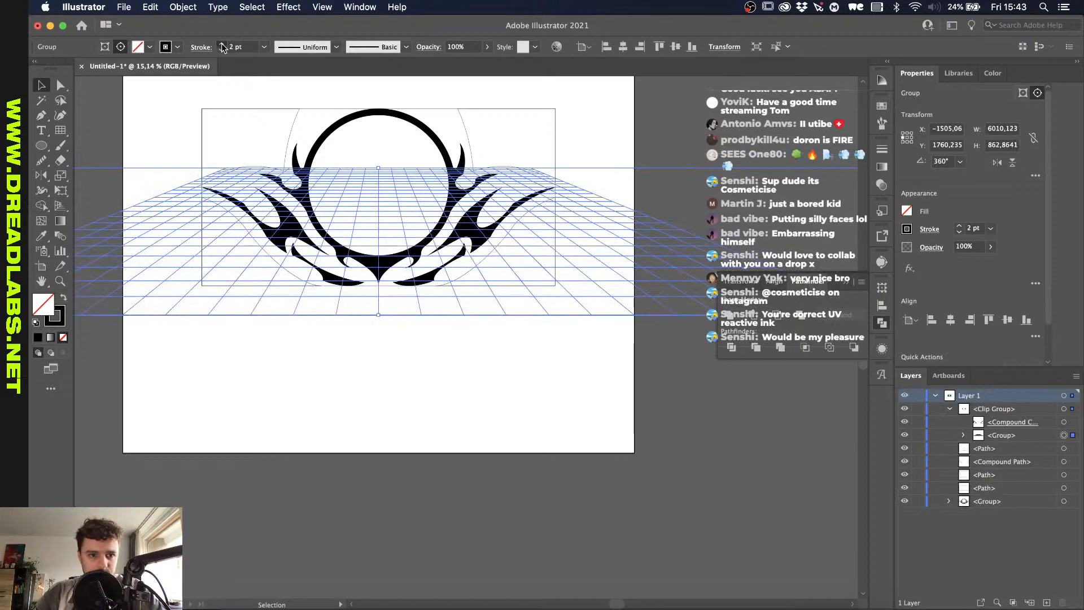
click(222, 44)
click(221, 44)
click(283, 372)
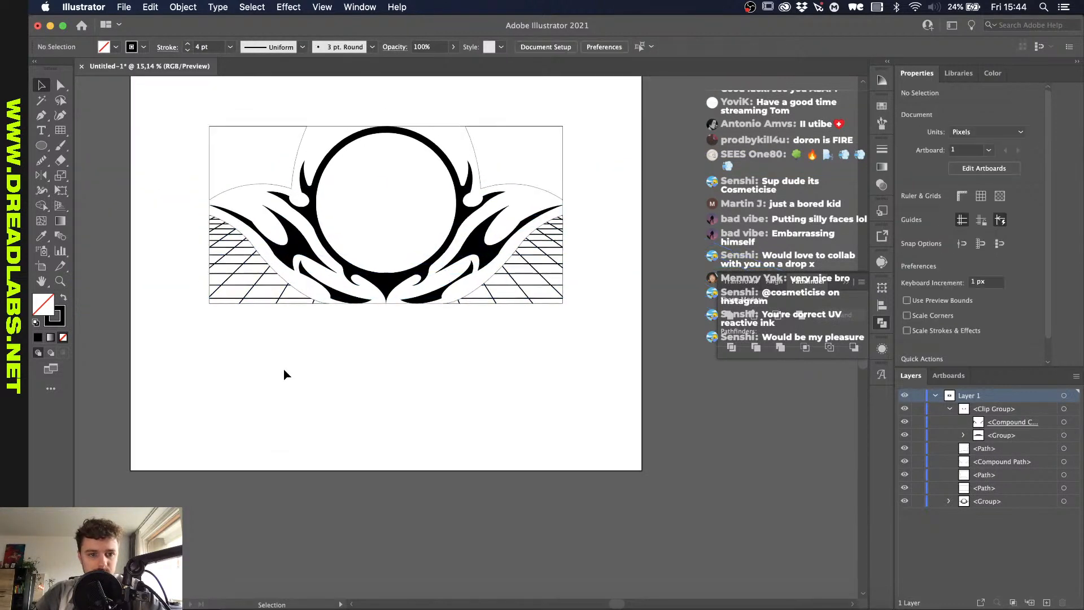
scroll(284, 373, up, 3)
scroll(284, 373, down, 3)
scroll(284, 370, up, 2)
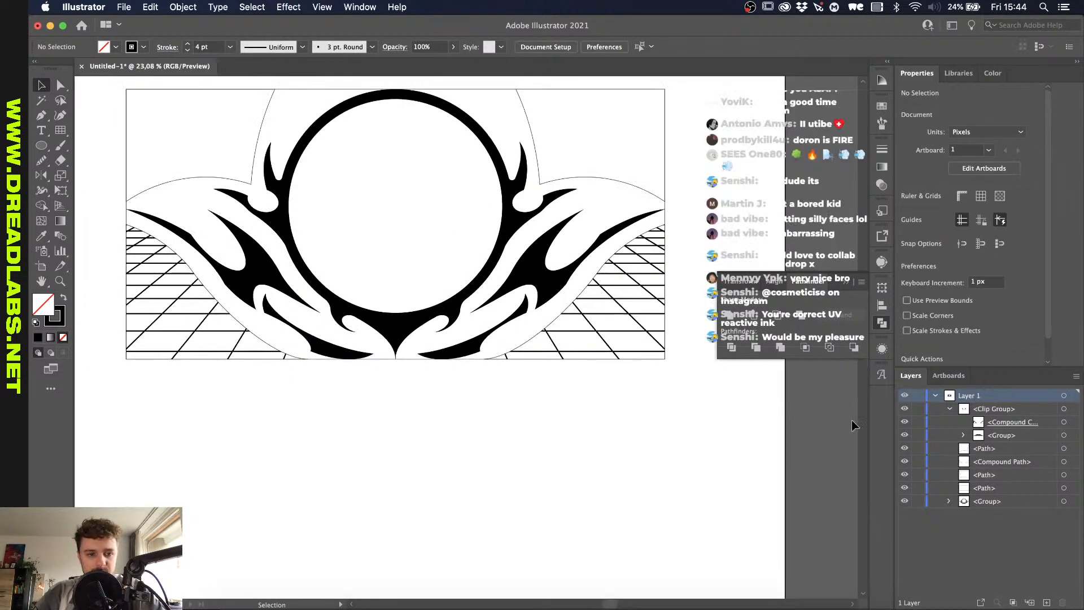
Step: Delete the perspective grid from the clip group, keeping only its compound clipping path
click(1064, 435)
key(Delete)
scroll(489, 426, down, 2)
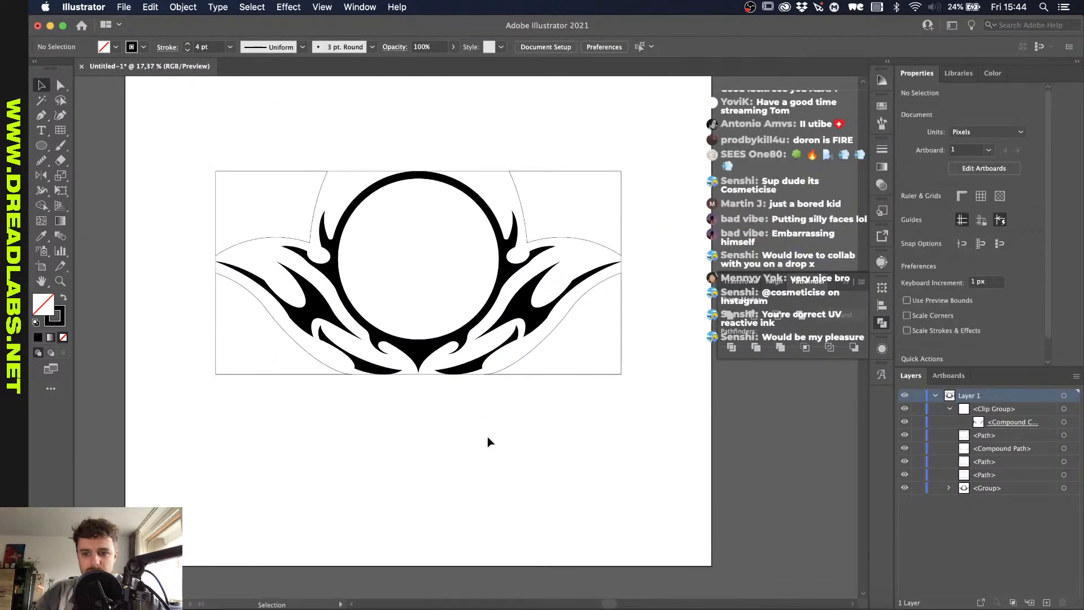
scroll(363, 346, up, 1)
scroll(363, 346, down, 4)
Step: Draw a denser square rectangular grid about 2180 px wide over the emblem's lower part and the area beneath
click(61, 129)
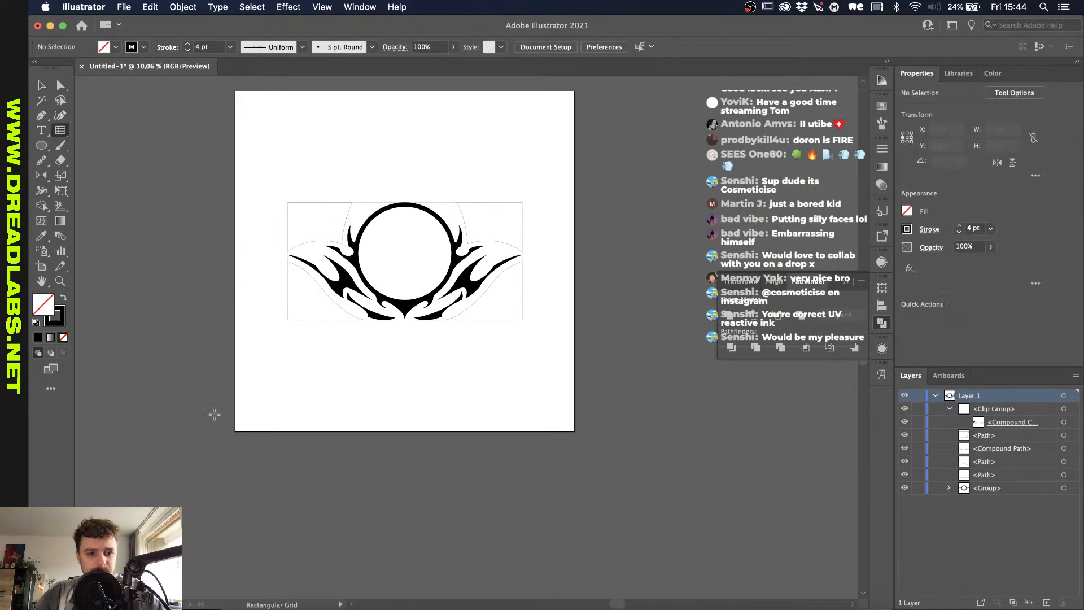
drag(198, 514, 445, 367)
key(Up)
key(Up)
key(Up)
key(Up)
key(Up)
key(Up)
key(Up)
key(Up)
key(Up)
key(Up)
key(Up)
key(Up)
key(Right)
key(Right)
key(Right)
key(Right)
key(Right)
key(Right)
key(Right)
key(Right)
key(Right)
key(Right)
key(Right)
key(Right)
key(Up)
key(Up)
key(Up)
key(Up)
key(Up)
key(Up)
key(Up)
key(Up)
key(Up)
key(Up)
key(Up)
key(Up)
key(Up)
key(Up)
key(Up)
key(Up)
key(Right)
key(Right)
key(Right)
key(Right)
key(Right)
key(Right)
key(Right)
key(Right)
key(Right)
key(Right)
key(Right)
key(Right)
key(Right)
key(Right)
key(Right)
key(Right)
key(Up)
key(Up)
key(Up)
key(Up)
key(Up)
key(Up)
key(Right)
key(Right)
key(Right)
key(Right)
key(Right)
key(Right)
Step: Distort the dense grid in perspective with Free Transform, widening its lower edge symmetrically to about 7269 px
key(e)
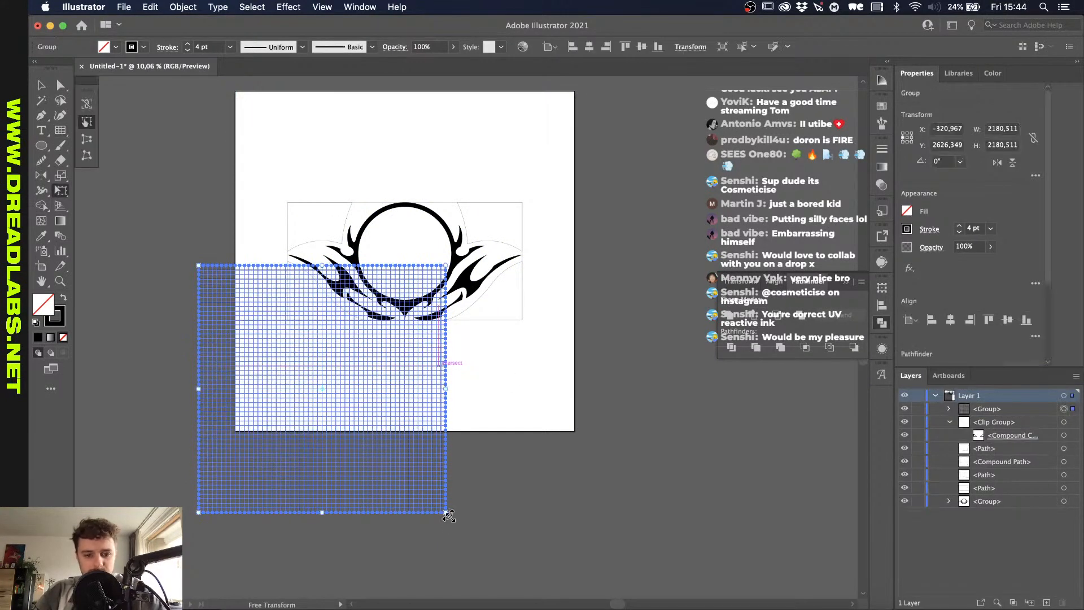
drag(452, 511, 734, 376)
key(v)
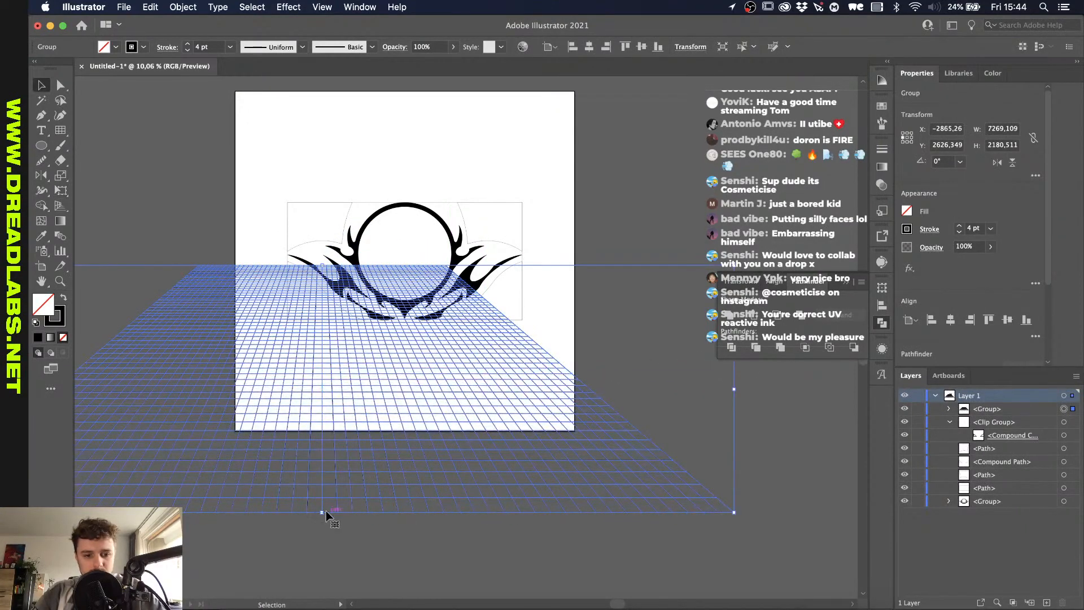
Step: Scale the dense grid down proportionally to about 2587 px wide and centre it horizontally on the clipping shapes
drag(326, 513, 345, 353)
shift+click(501, 320)
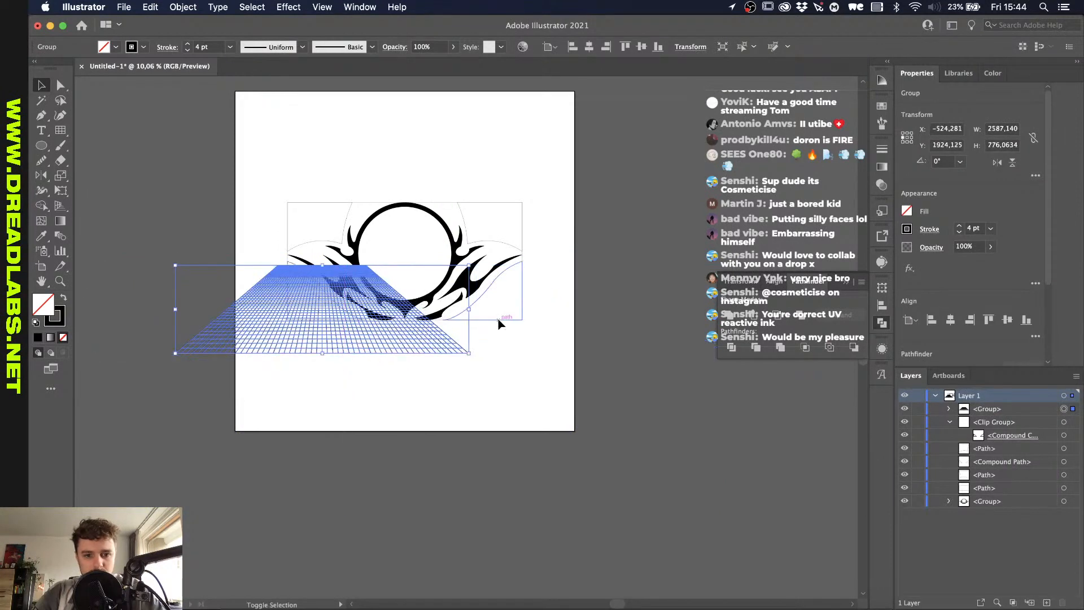
click(589, 46)
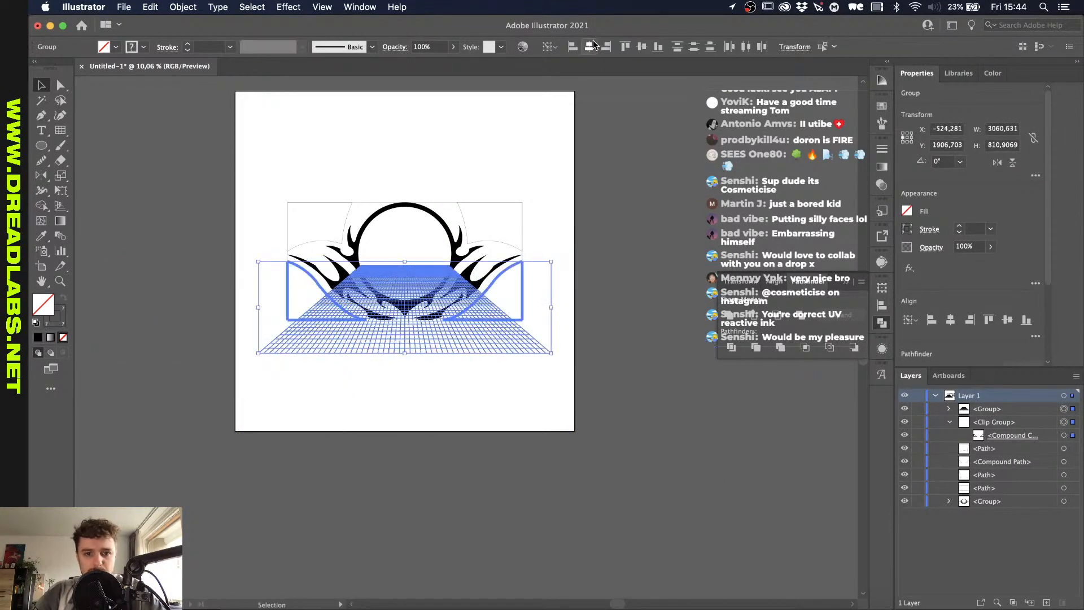
click(403, 497)
click(431, 357)
Step: Enlarge the dense grid proportionally to about 4158 px wide and place it inside the clip group beneath the clipping path
scroll(431, 358, up, 3)
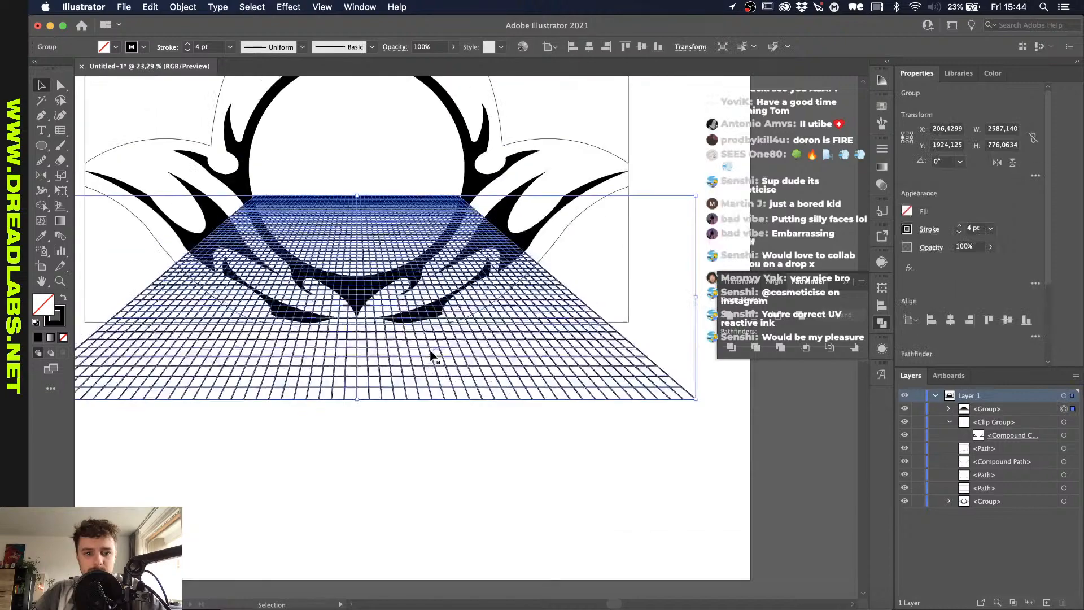
drag(399, 260, 406, 184)
drag(1000, 414, 1022, 440)
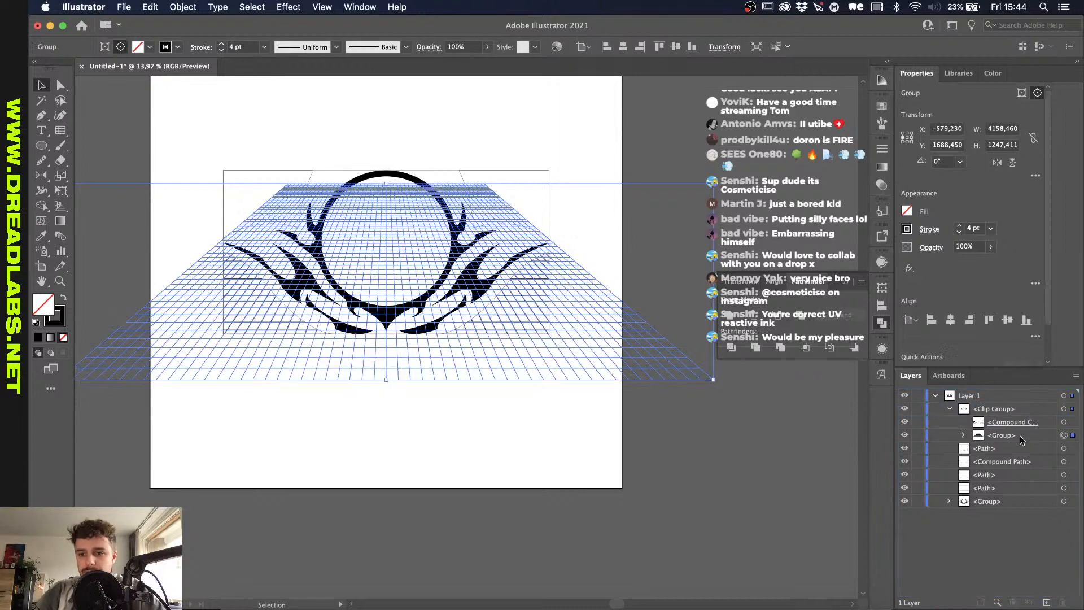
click(537, 477)
scroll(408, 343, up, 3)
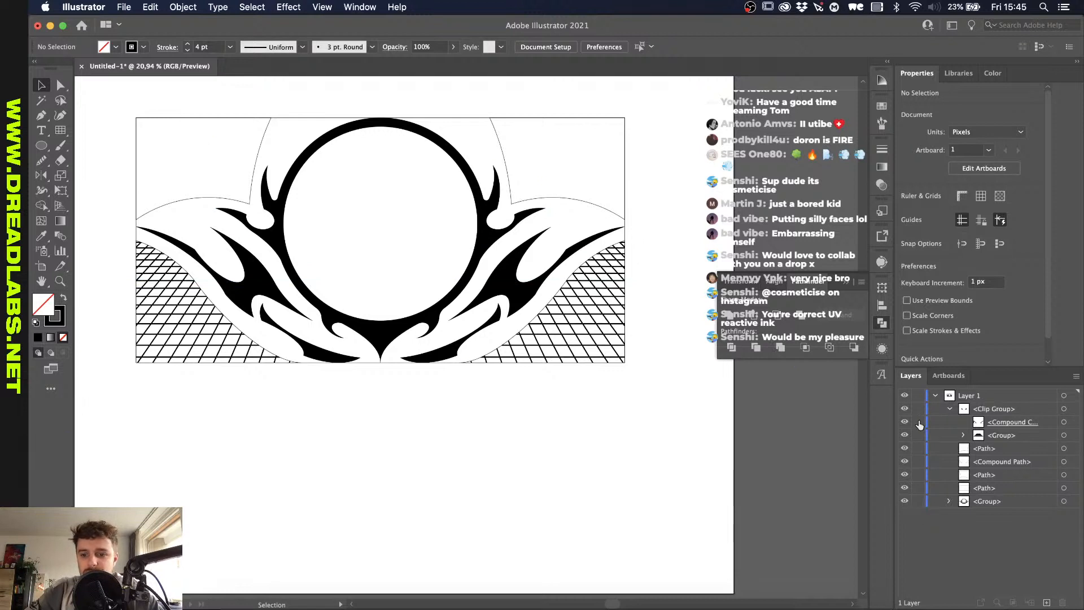
click(950, 409)
click(919, 408)
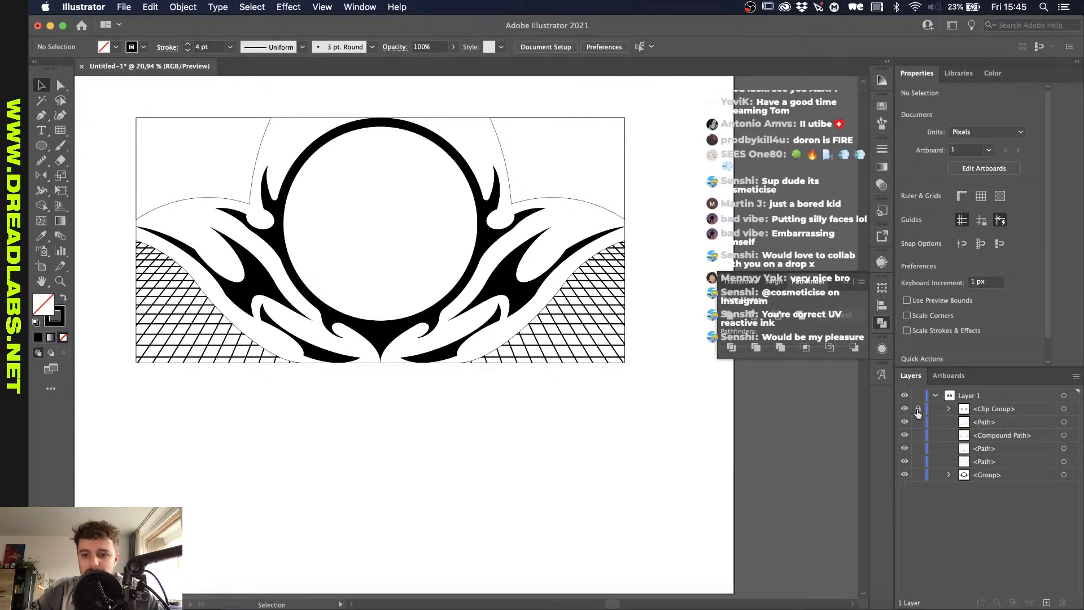
click(918, 409)
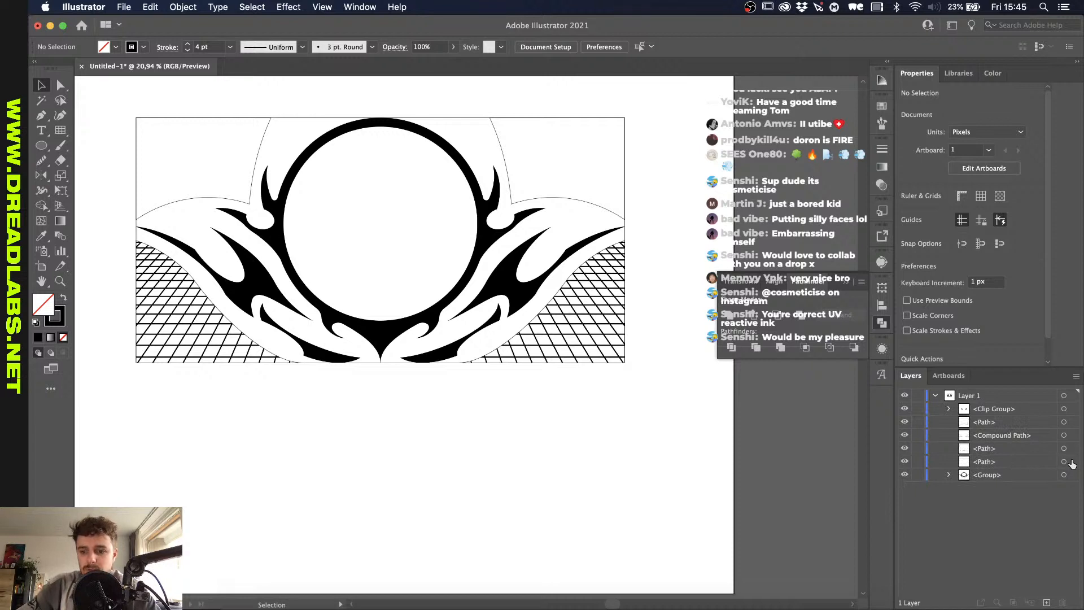
click(1072, 464)
key(super+shift+bracketright)
key(super+bracketleft)
key(super+bracketleft)
key(super+bracketleft)
key(super+bracketleft)
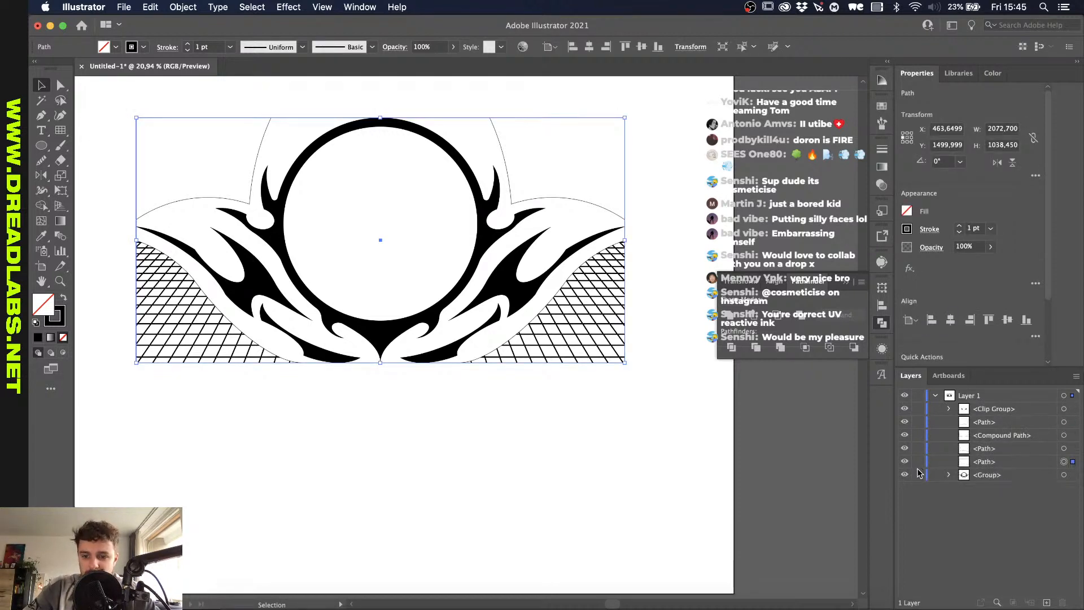
click(518, 332)
click(513, 455)
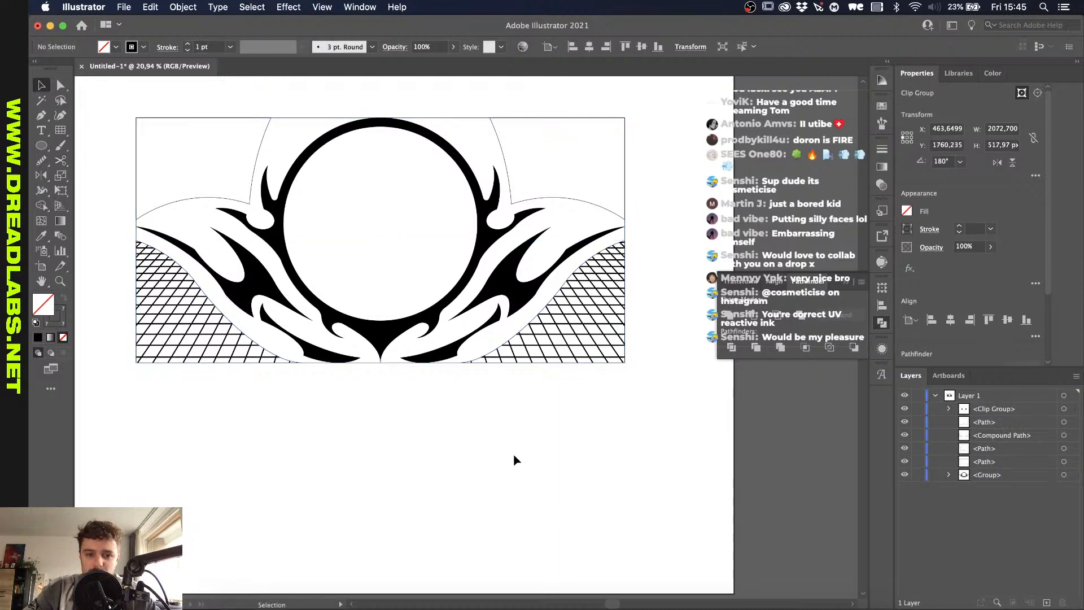
scroll(514, 458, up, 3)
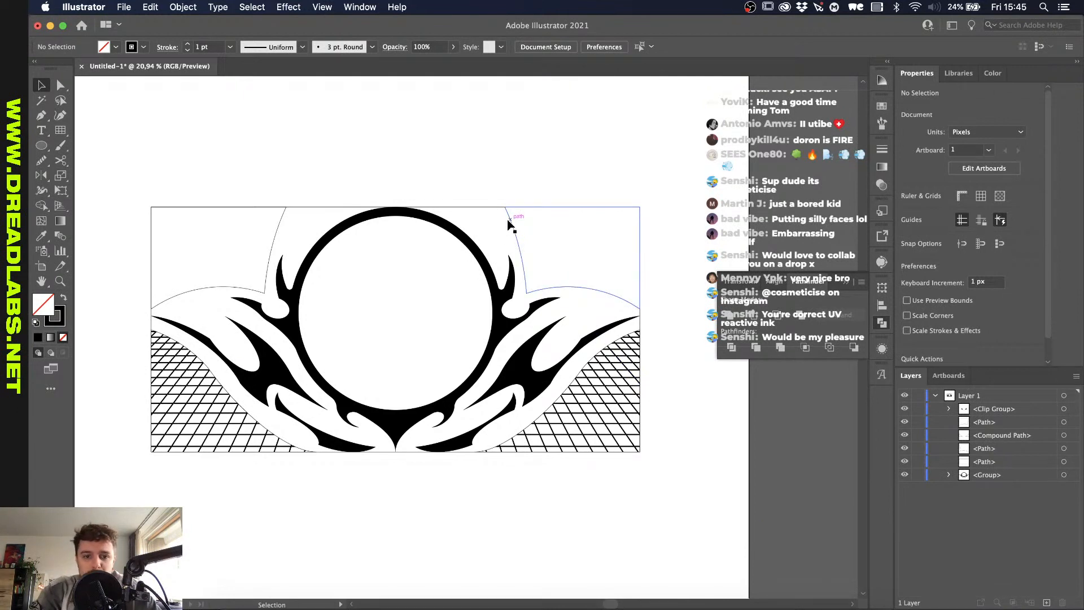
Step: Try to reshape the outer frame by pulling up the middle anchor of its upper edge
click(281, 223)
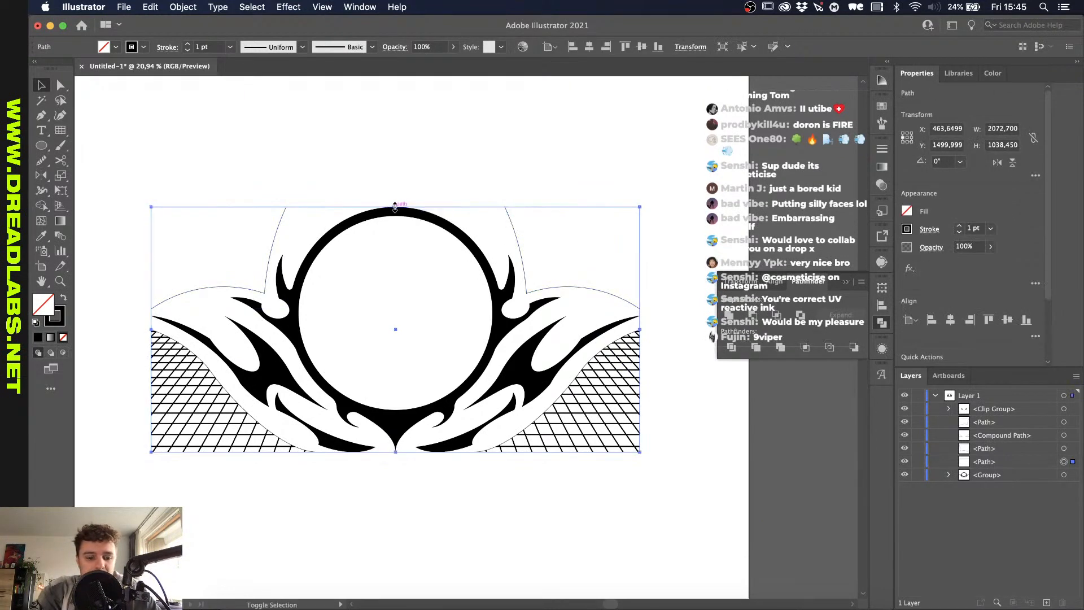
key(a)
drag(396, 207, 397, 141)
key(super+z)
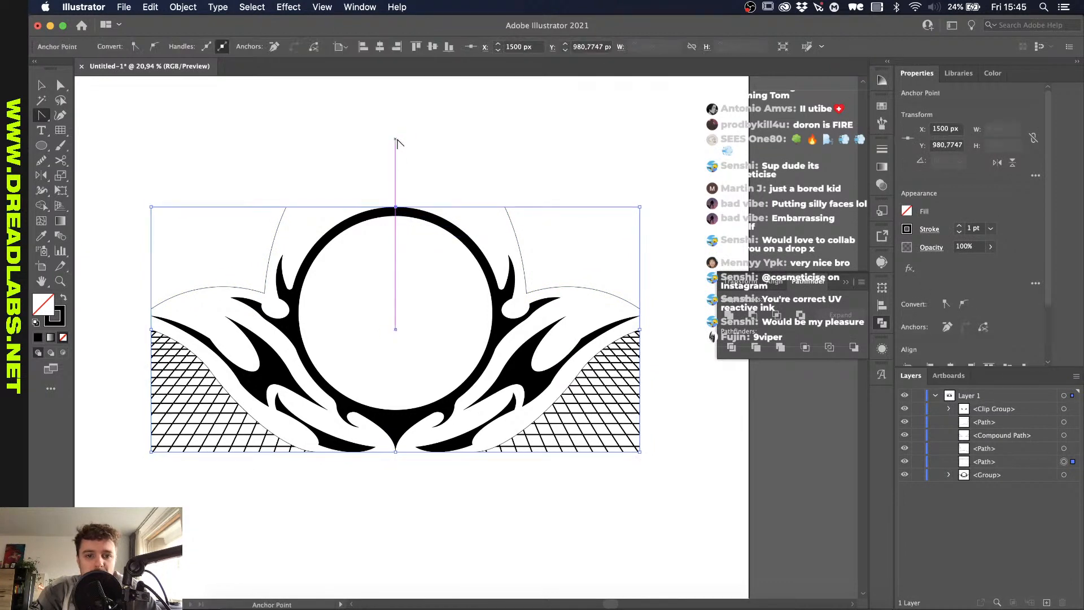
click(394, 185)
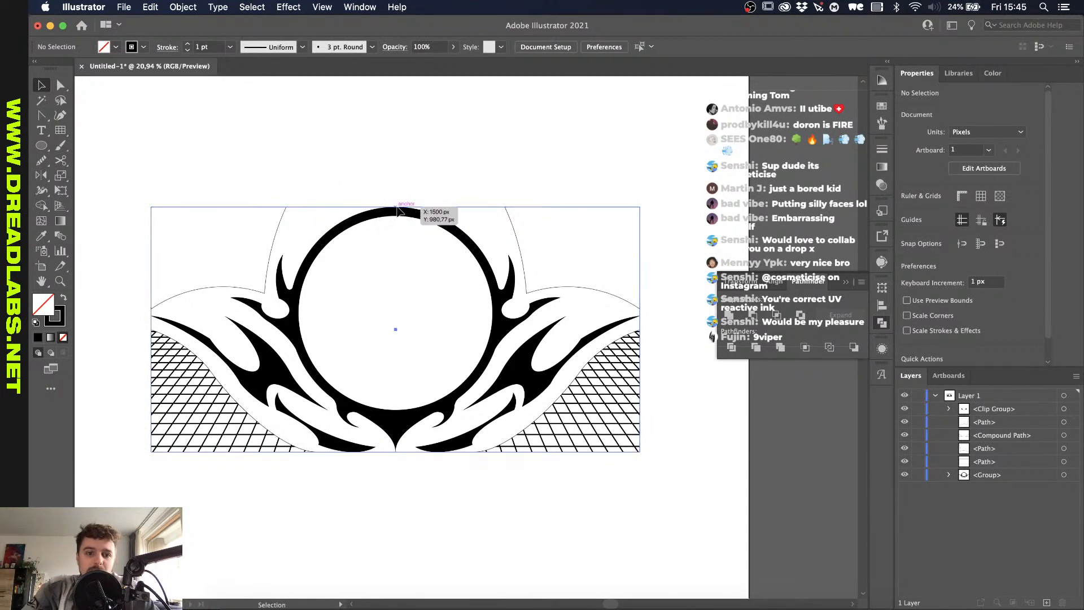
click(411, 209)
drag(395, 208, 404, 165)
key(super+z)
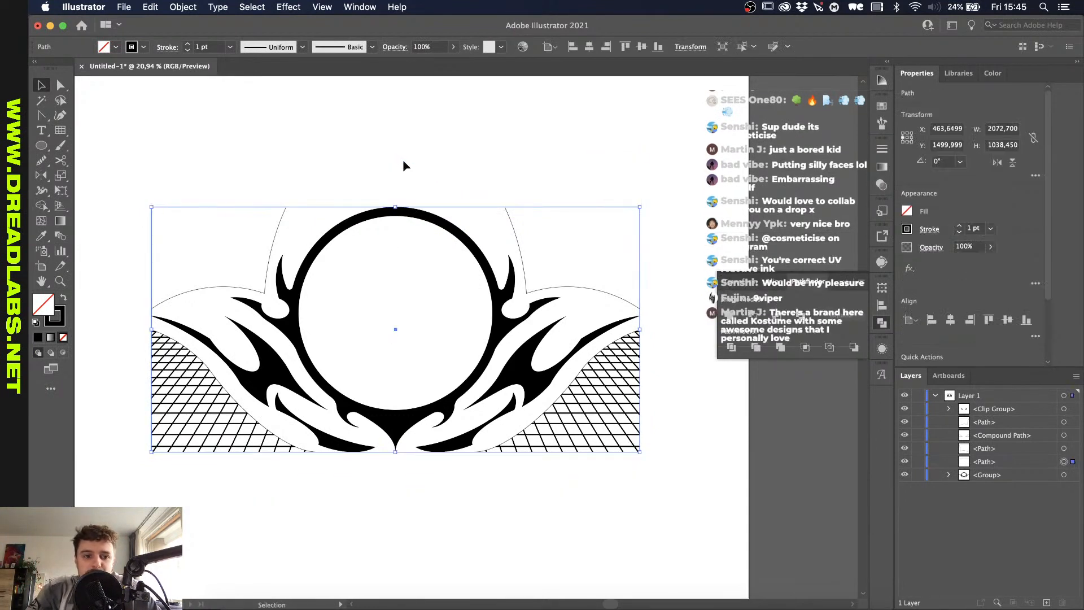
click(417, 149)
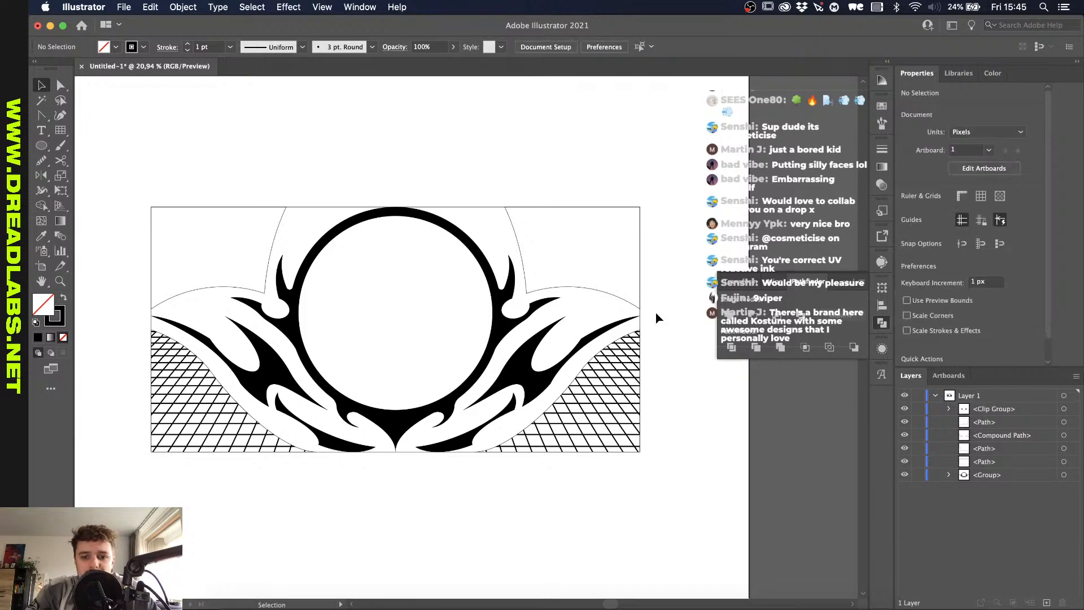
Step: Apply the grid's 4 pt stroke to the outer frame and the upper right background shape with the Eyedropper
scroll(658, 315, up, 2)
click(631, 308)
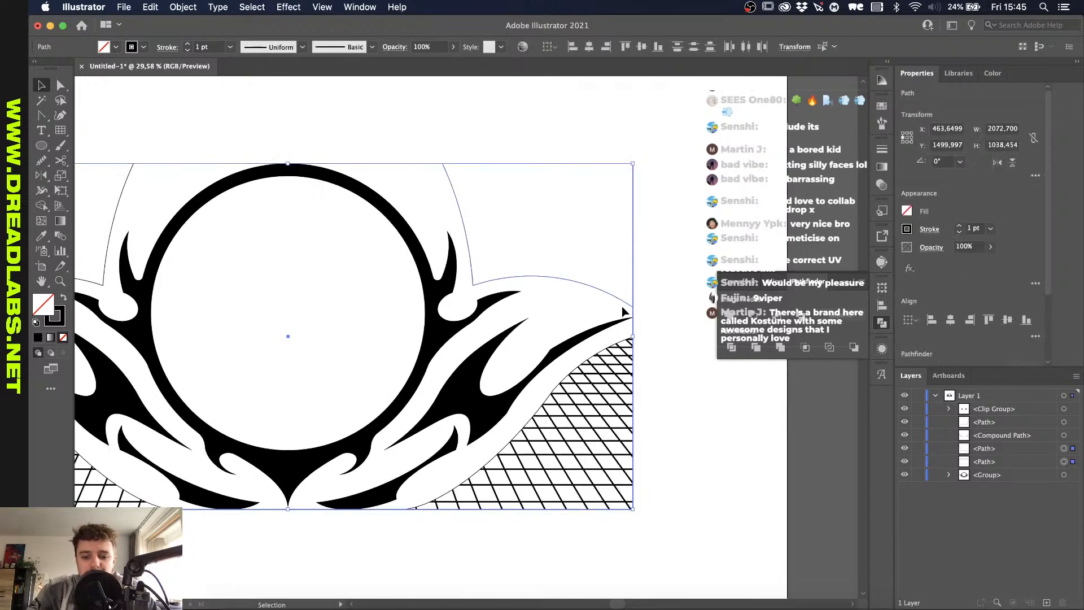
key(i)
click(597, 368)
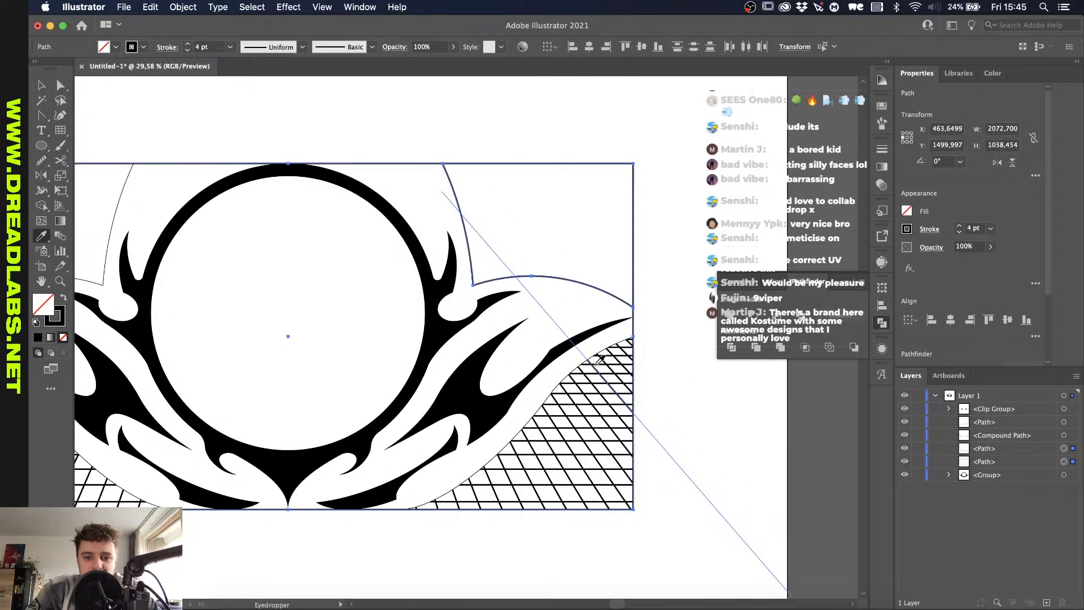
scroll(597, 368, down, 2)
key(v)
click(467, 554)
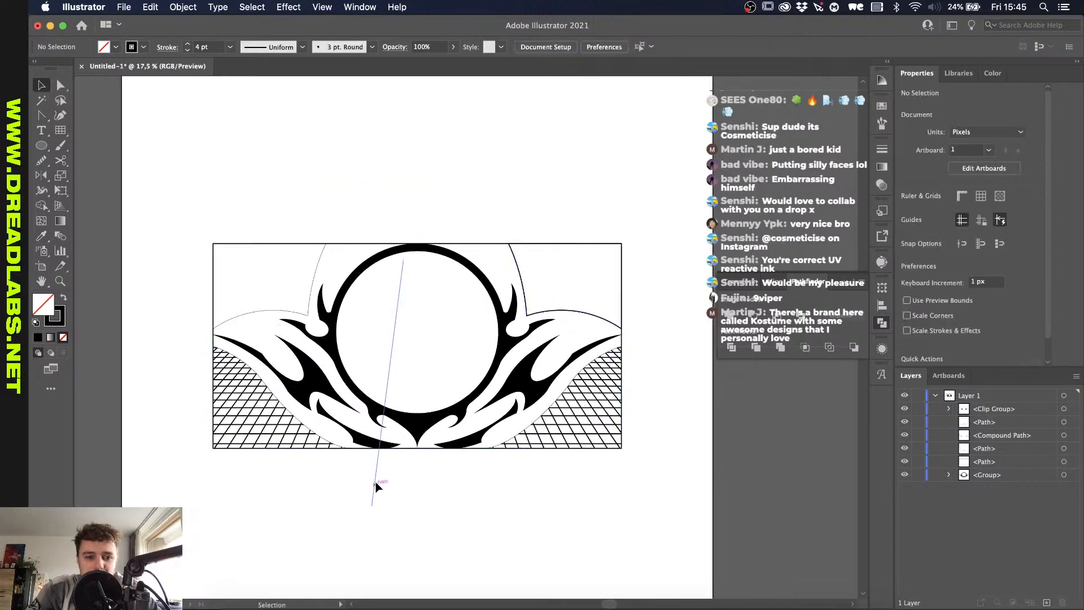
scroll(370, 462, up, 1)
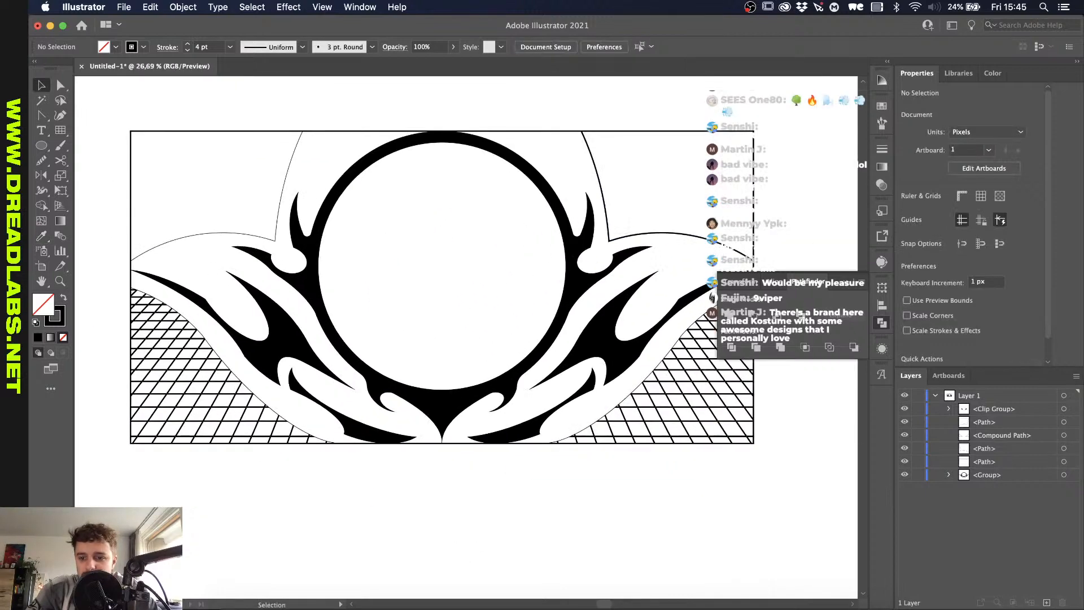
Step: Apply the grid's 4 pt stroke to both upper background shapes and the lower compound shape with the Eyedropper
click(1073, 422)
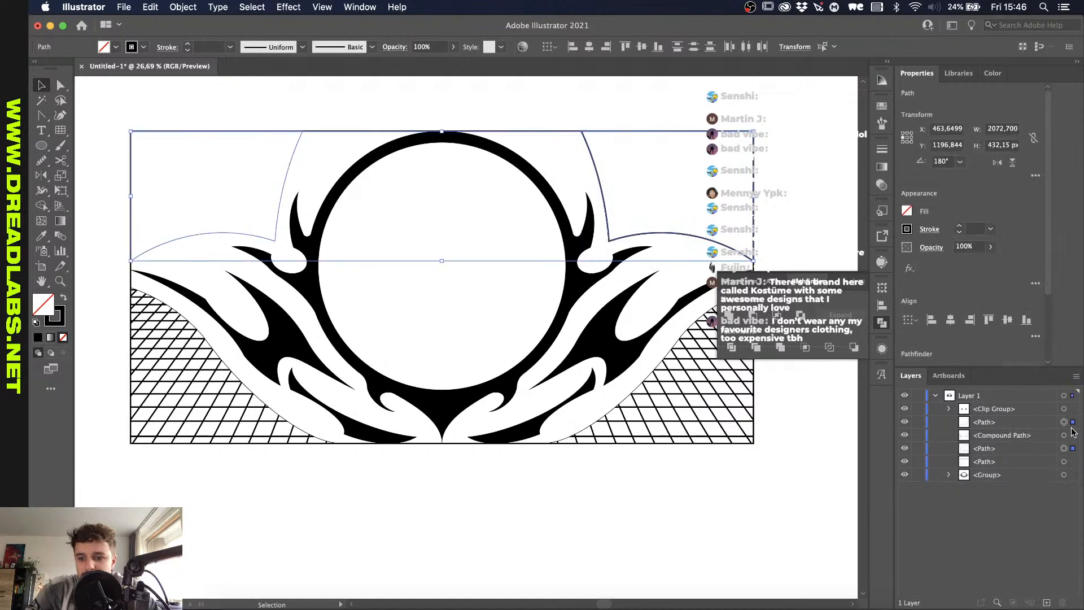
shift+click(1073, 434)
shift+click(1073, 448)
key(i)
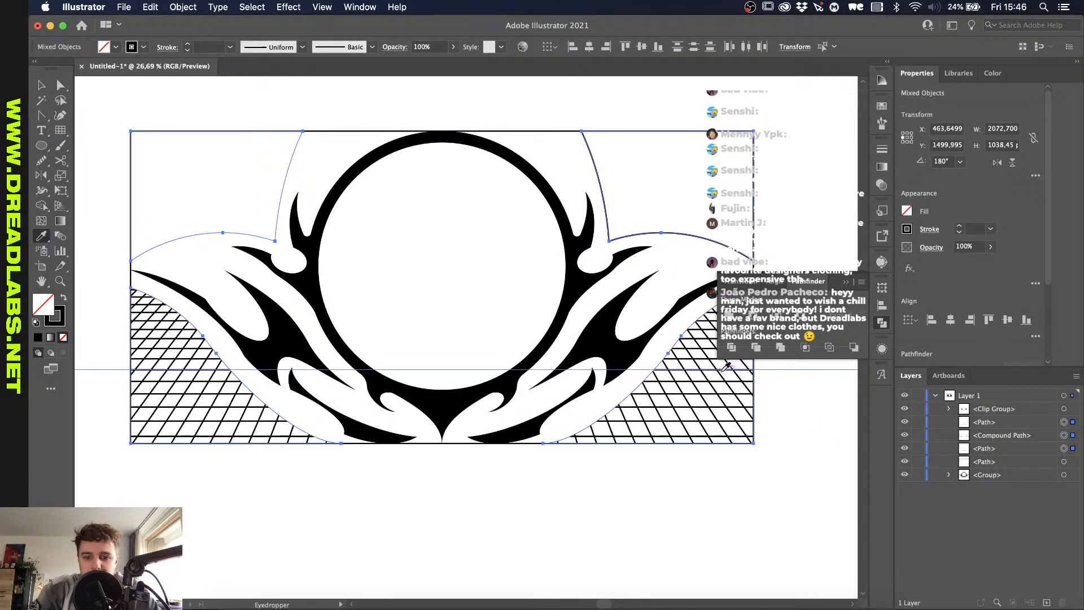
click(726, 367)
key(v)
click(503, 525)
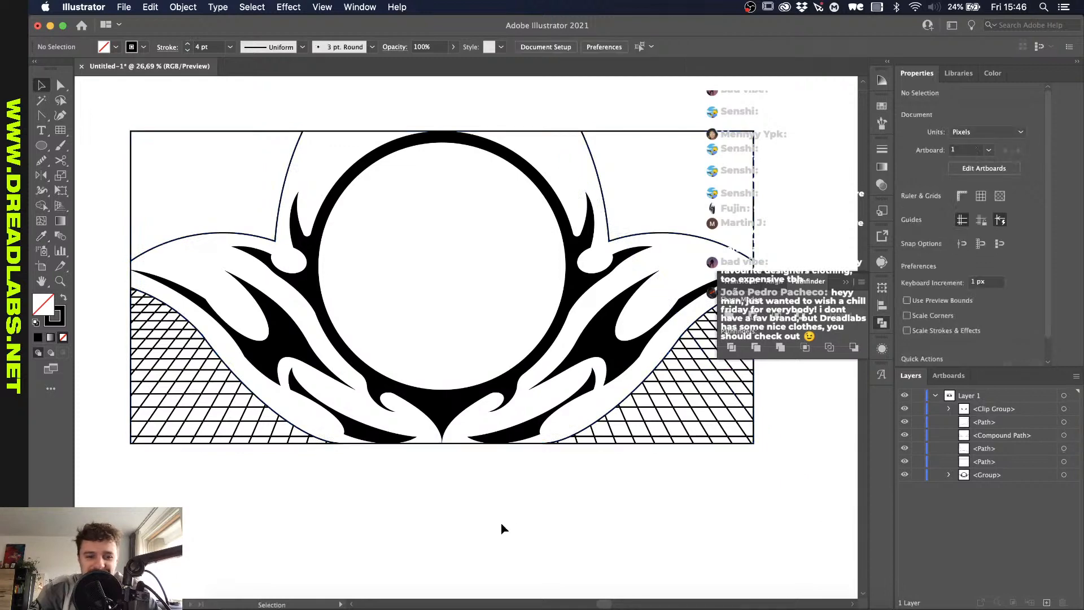
Step: Stretch the outer frame vertically about its center to a height of about 1147 px
scroll(503, 525, down, 1)
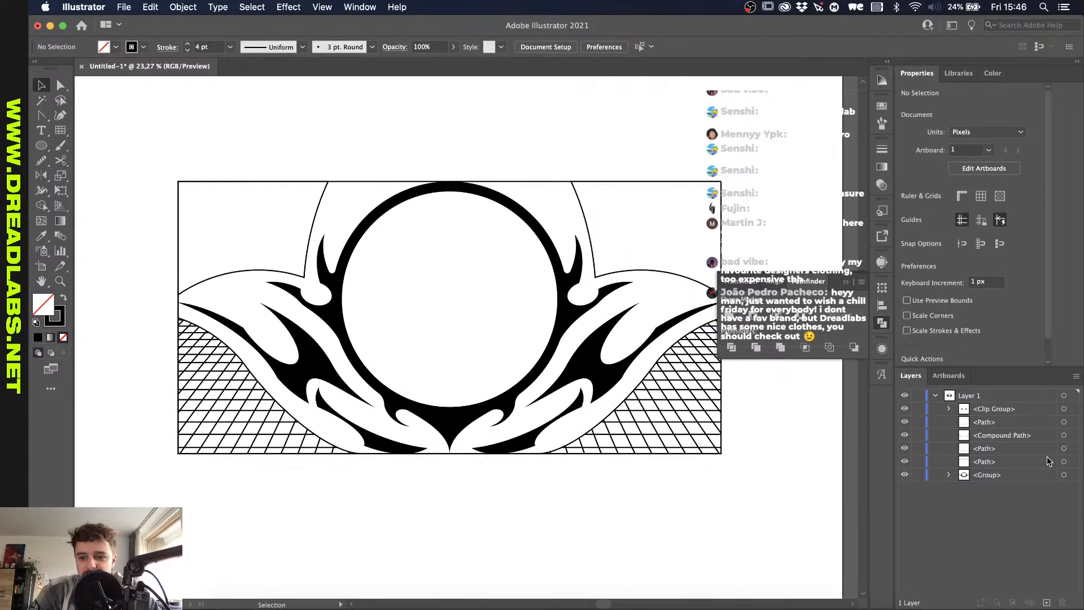
click(384, 182)
drag(449, 182, 450, 168)
click(442, 98)
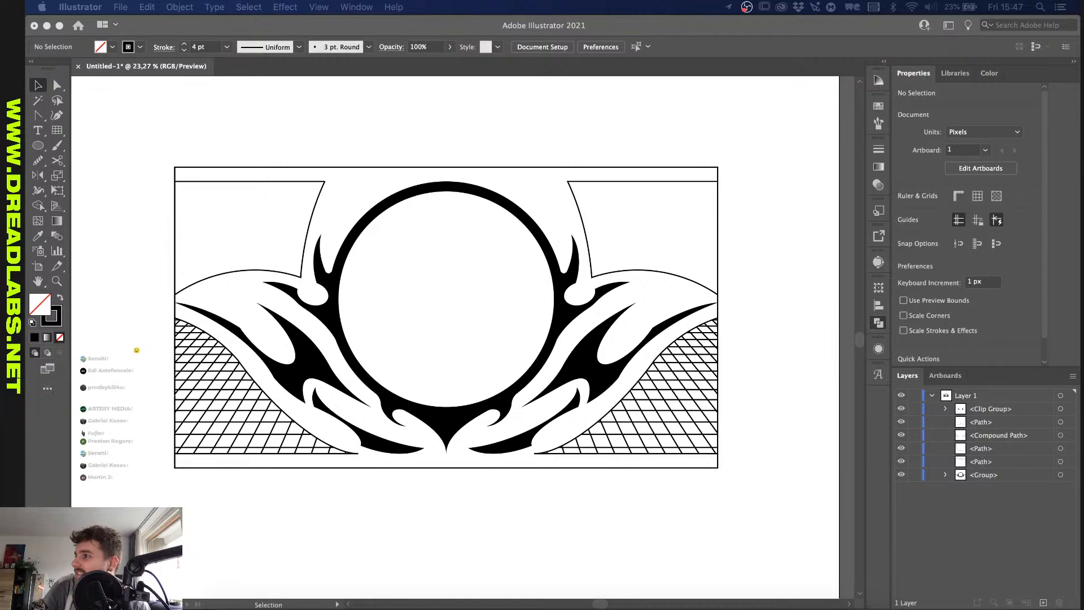
Step: Examine the taller outer frame and the spacing around the emblem, both close up and against the whole artboard
scroll(593, 427, left, 5)
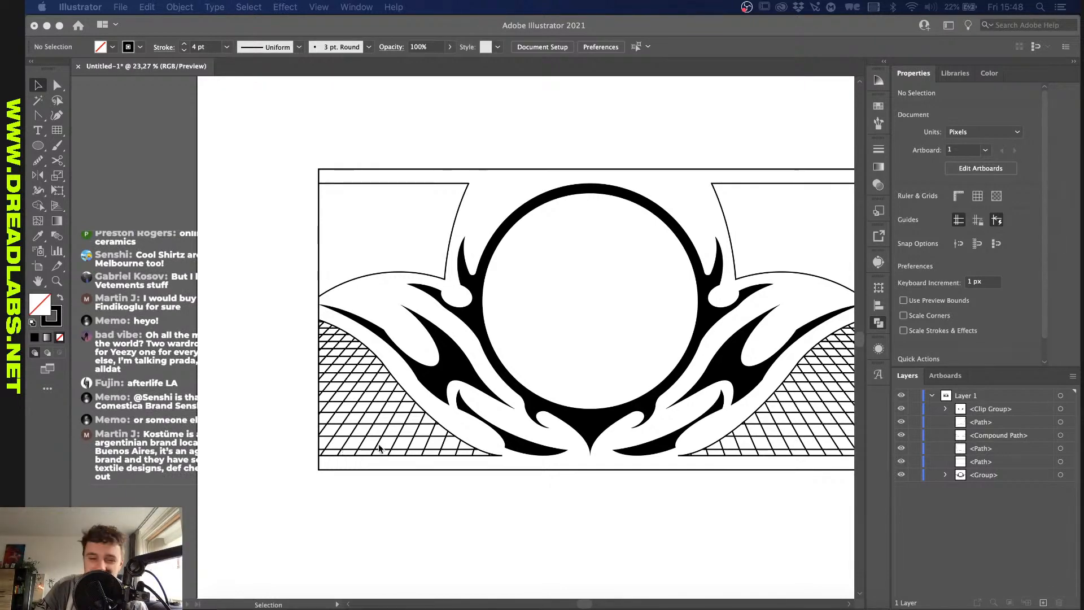
click(412, 467)
click(411, 470)
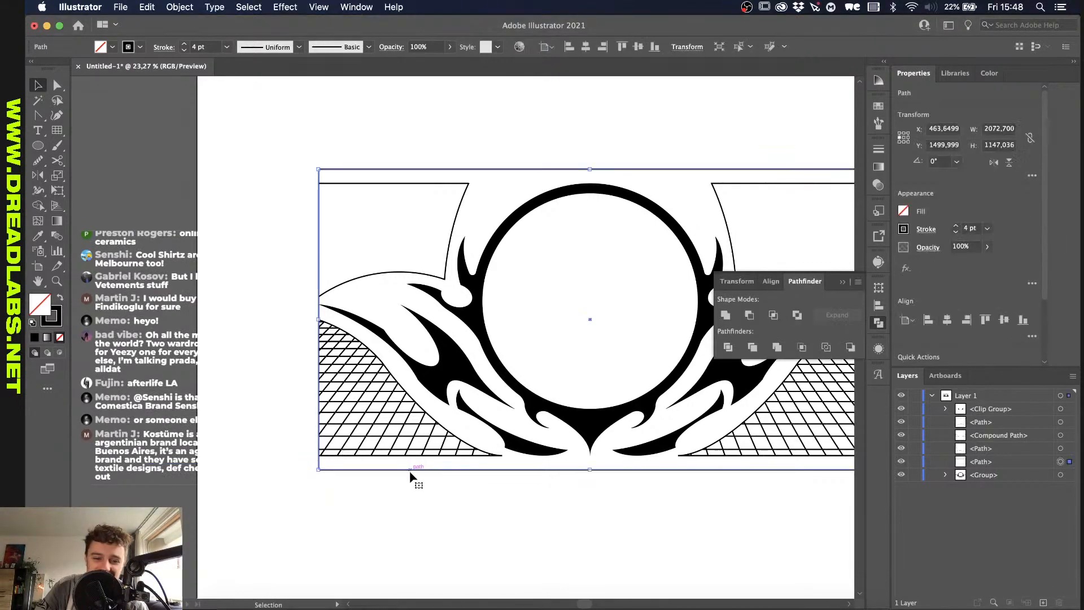
key(super+0)
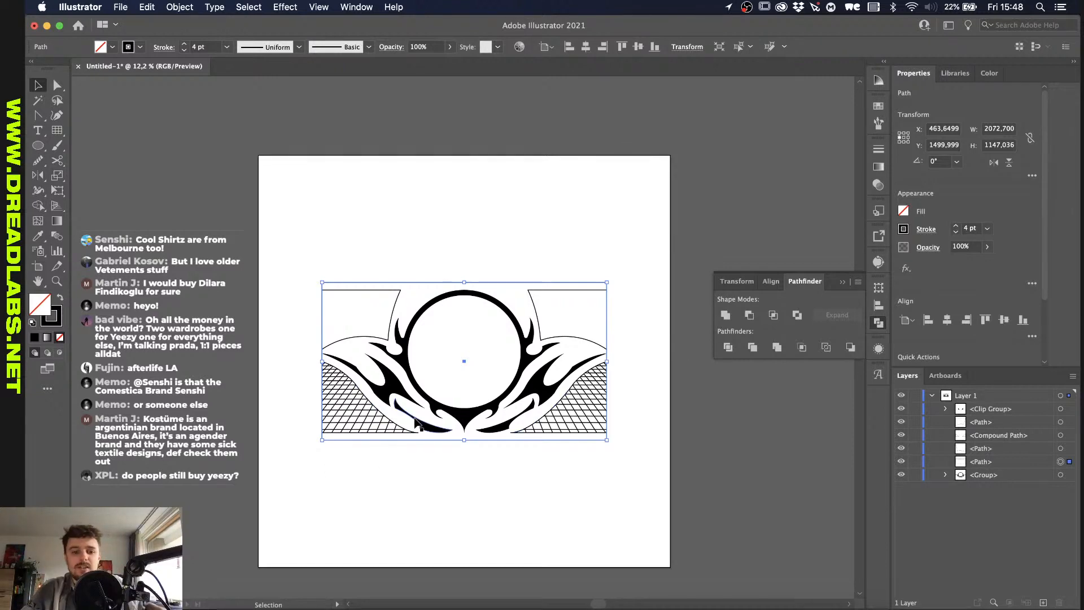
scroll(397, 474, up, 3)
scroll(472, 456, up, 2)
mouse_move(504, 454)
mouse_down()
mouse_move(508, 432)
mouse_move(508, 454)
mouse_up()
scroll(508, 452, up, 2)
scroll(492, 490, down, 1)
scroll(492, 490, down, 4)
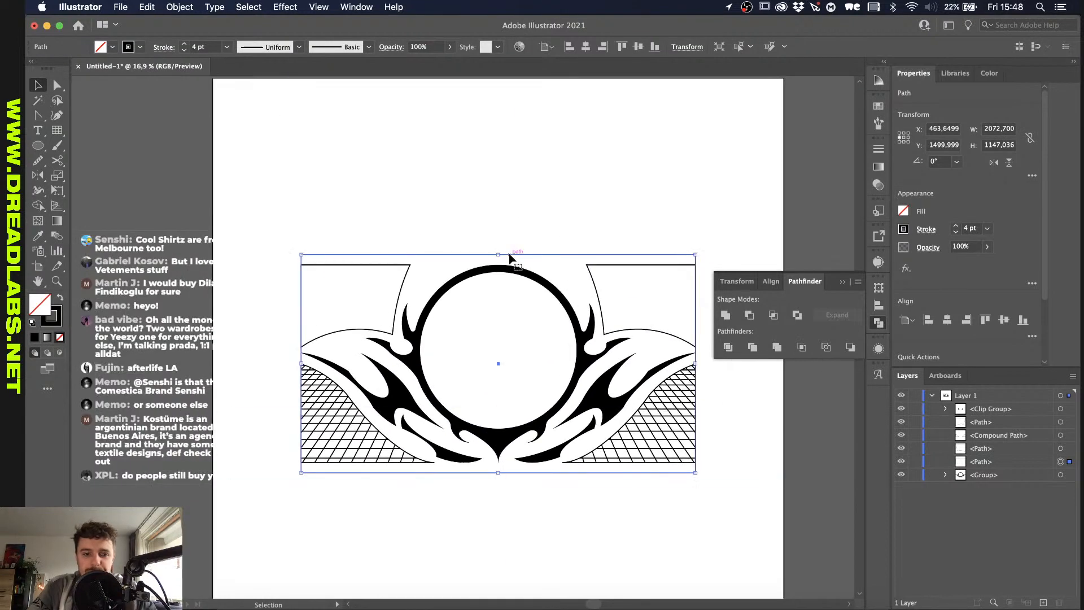
click(518, 229)
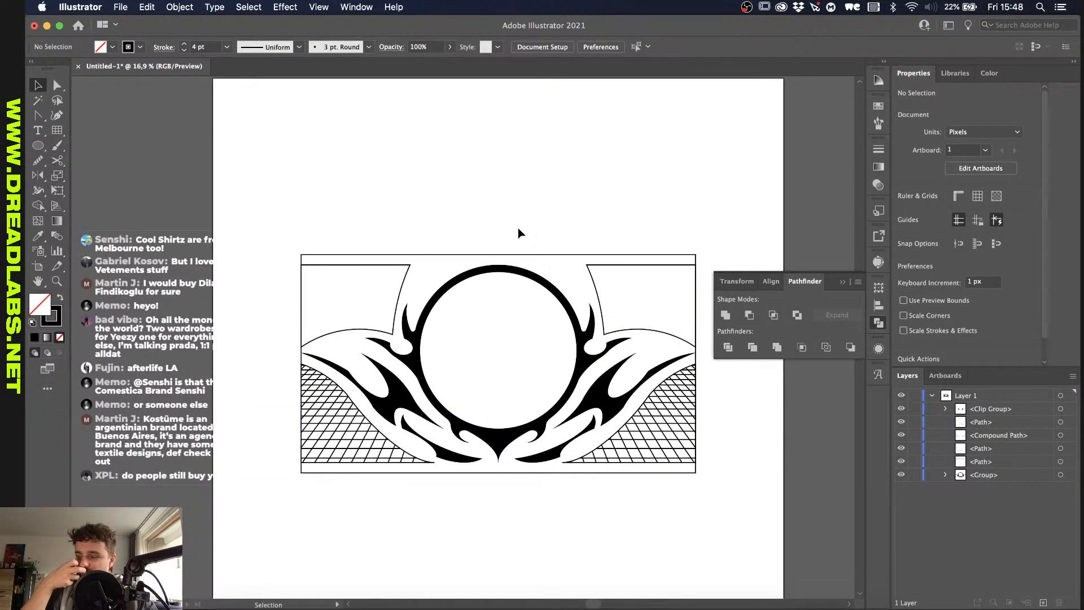
scroll(518, 228, up, 2)
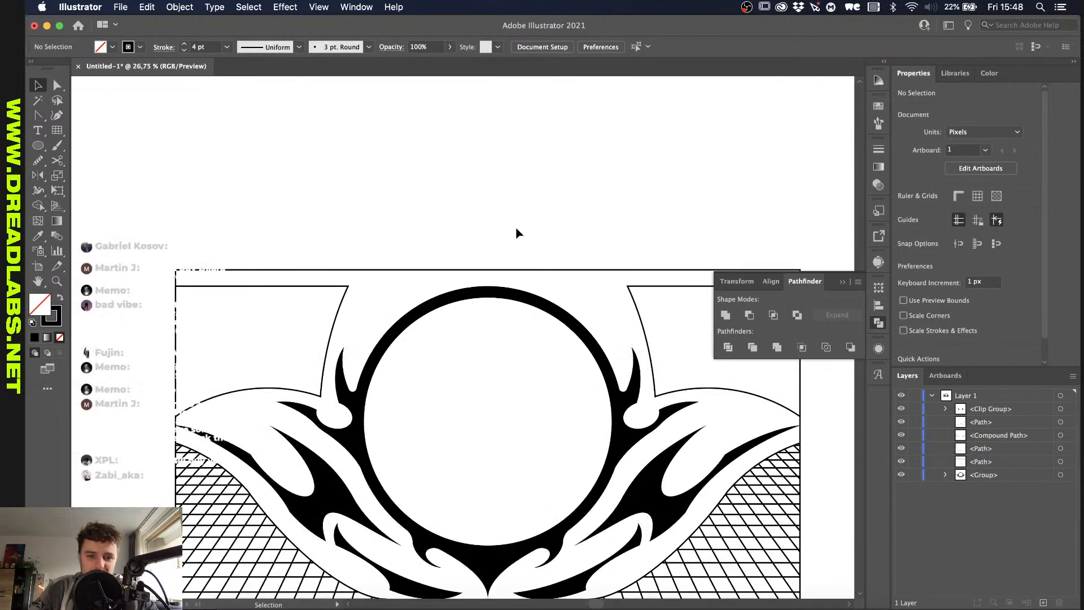
scroll(516, 225, down, 2)
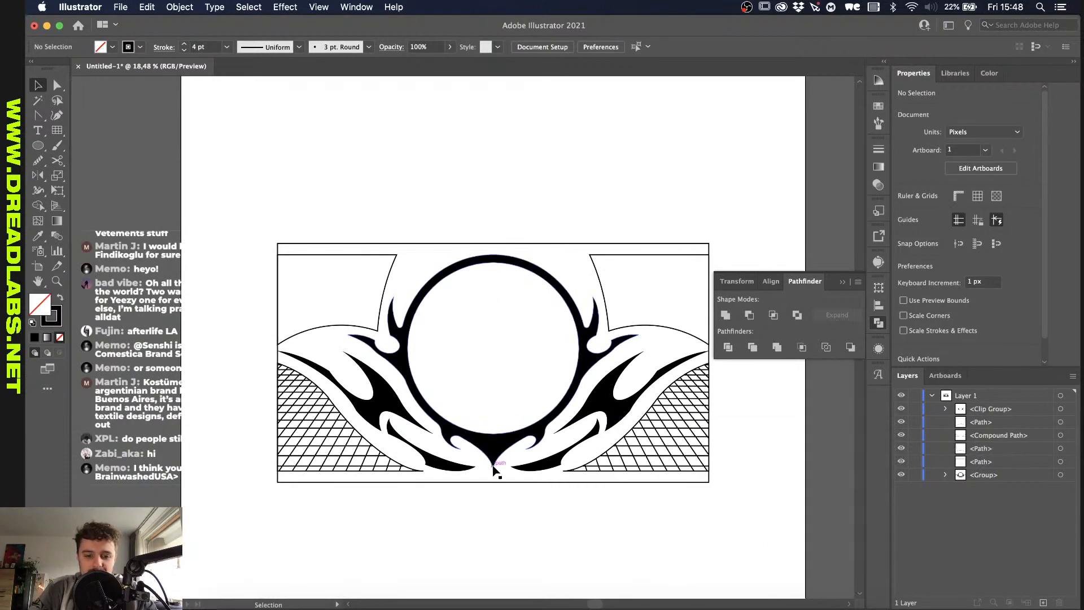
Step: Shrink the outer frame vertically about its center to about 1038 px high, flush with the background shapes' outer edges
drag(490, 478, 494, 255)
key(super+z)
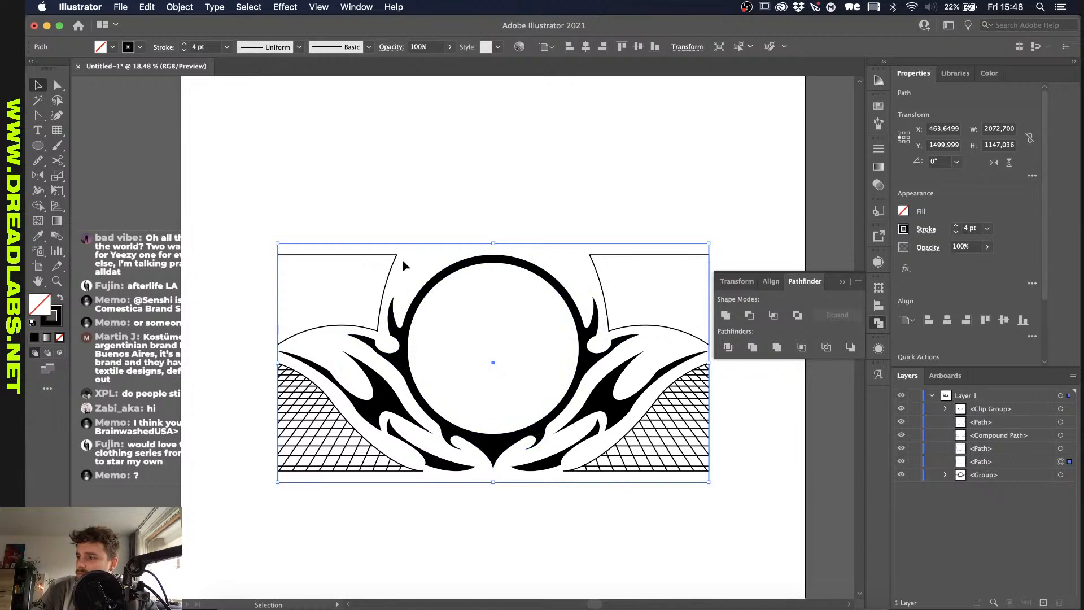
click(500, 522)
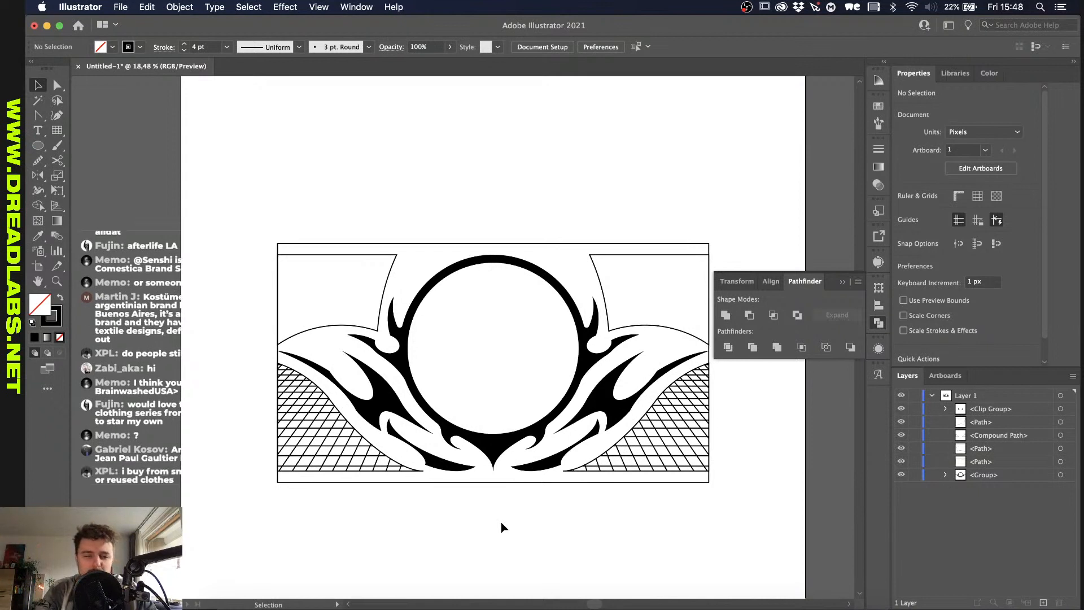
click(491, 483)
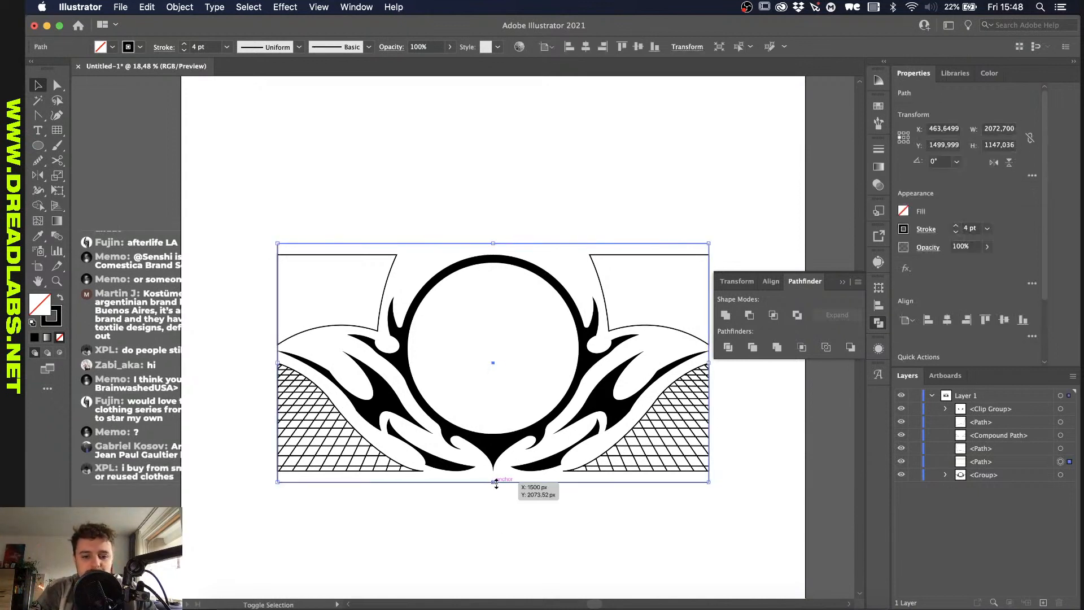
drag(496, 484, 493, 470)
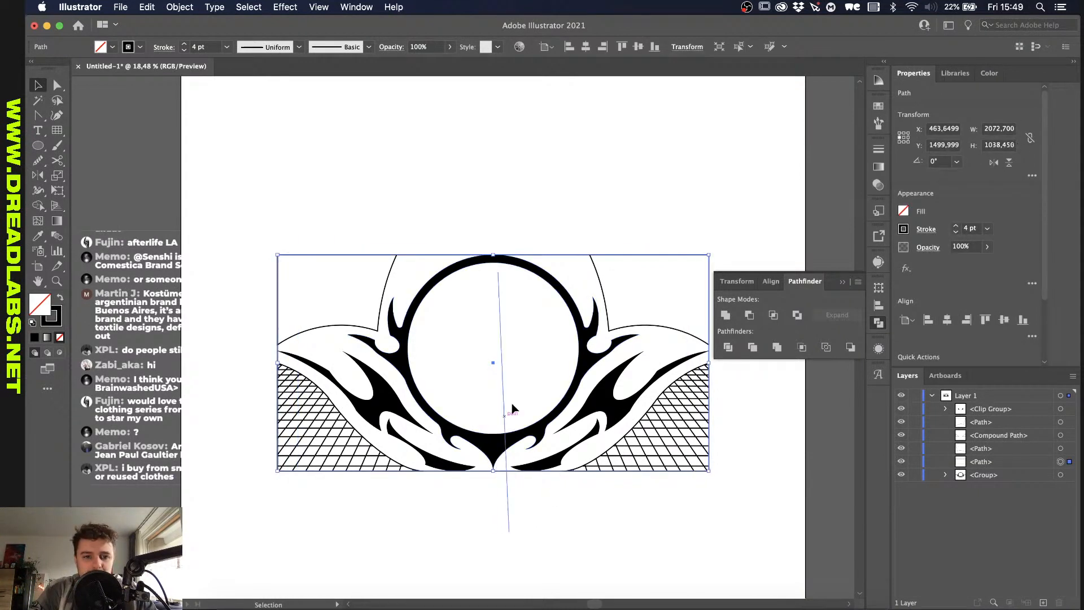
Step: Scale the black ring-and-flame group down slightly and proportionally about its center, leaving a gap to the outer frame
click(561, 393)
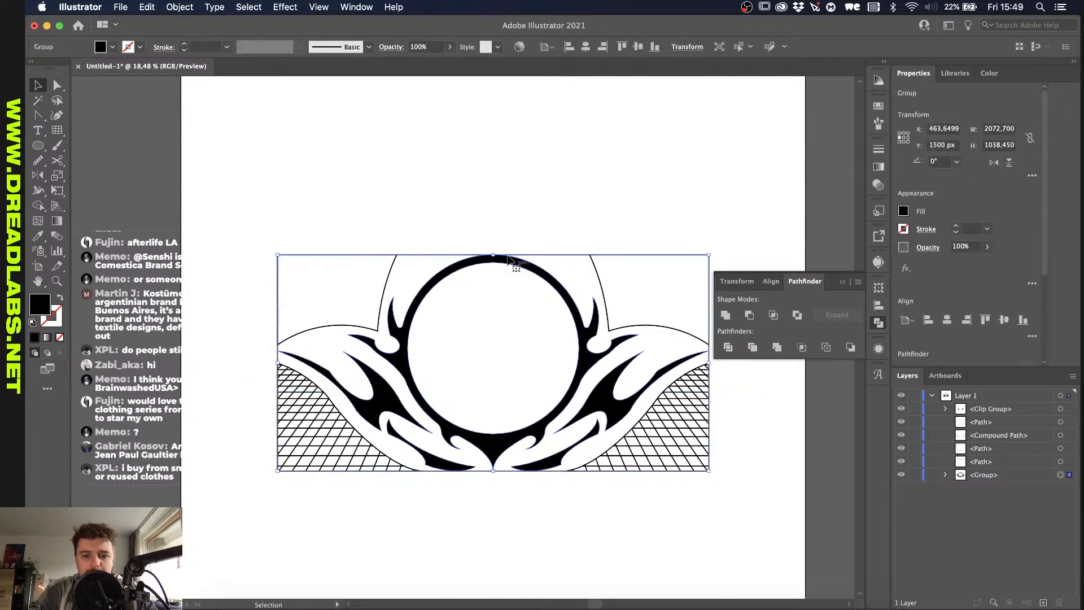
drag(493, 255, 492, 262)
click(495, 237)
scroll(509, 208, right, 2)
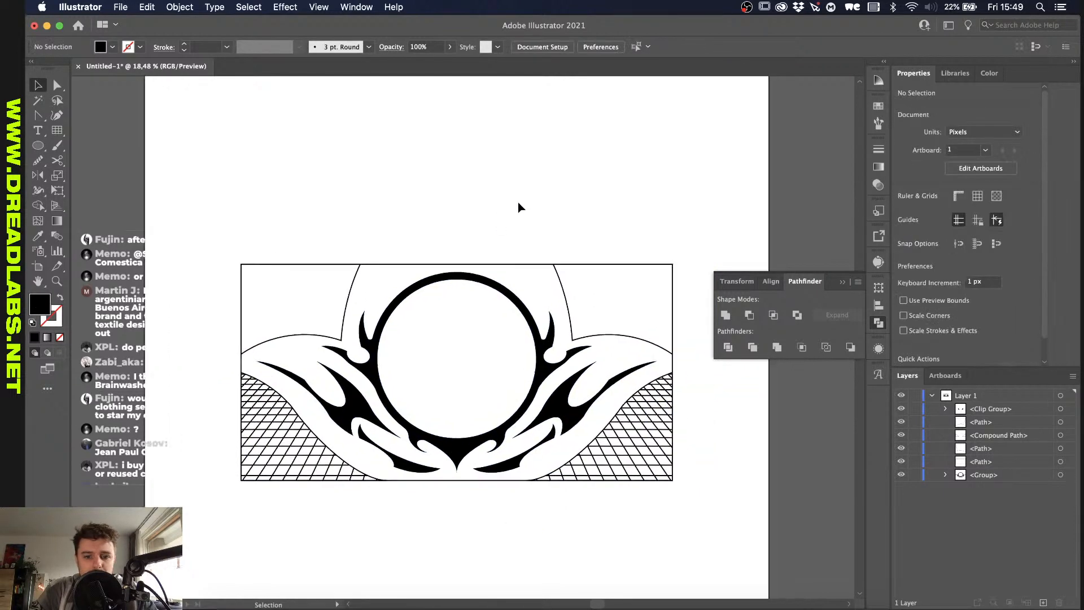
scroll(277, 338, up, 2)
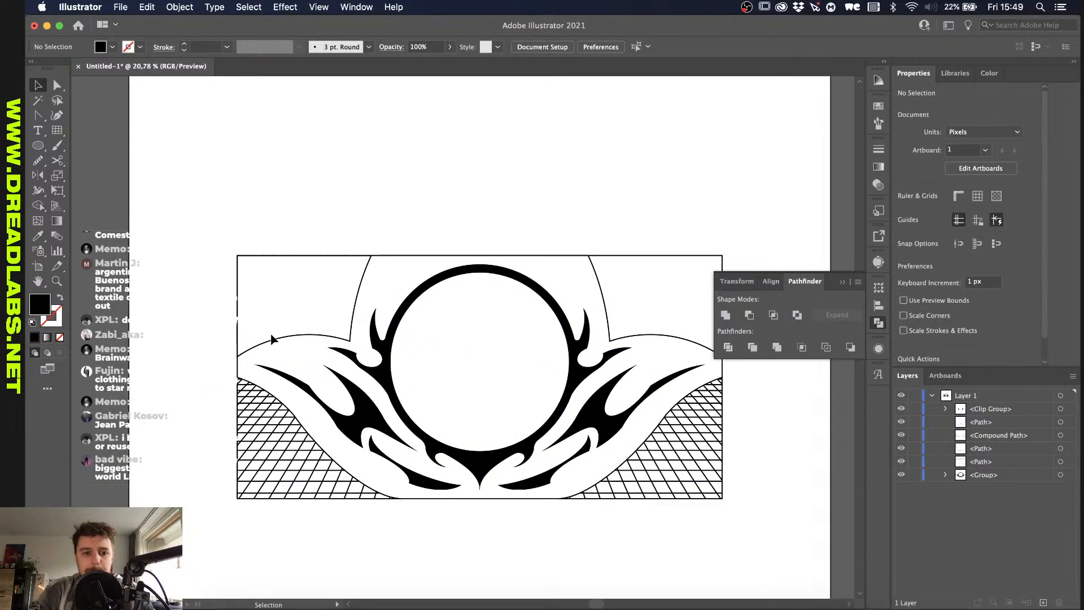
Step: Draw a horizontal line about 590 px long above the upper left background shape, its left end aligned with the frame's left edge
key(p)
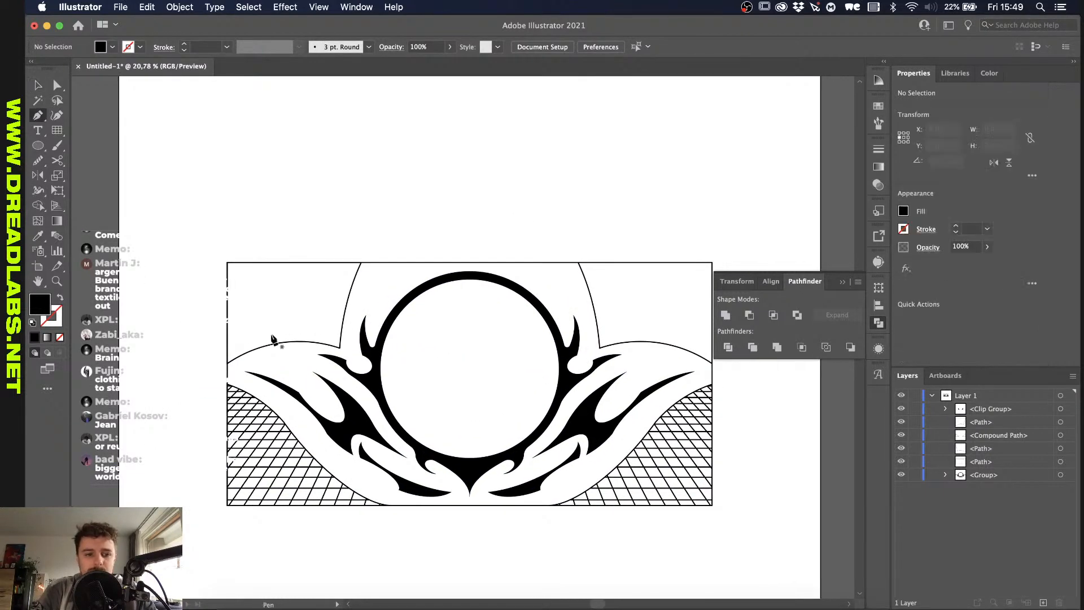
scroll(217, 287, up, 5)
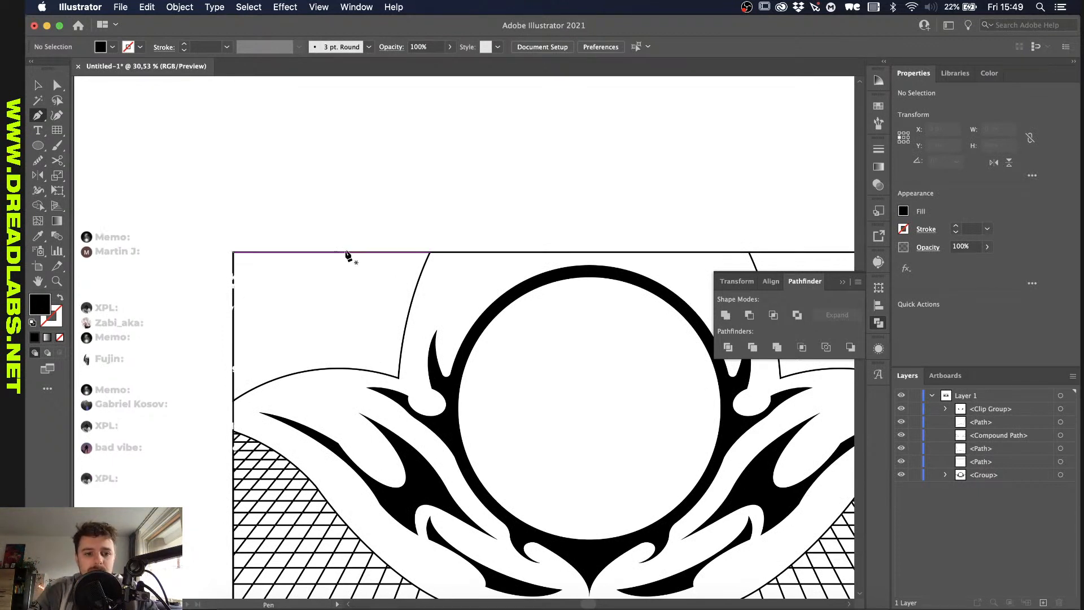
scroll(429, 221, up, 3)
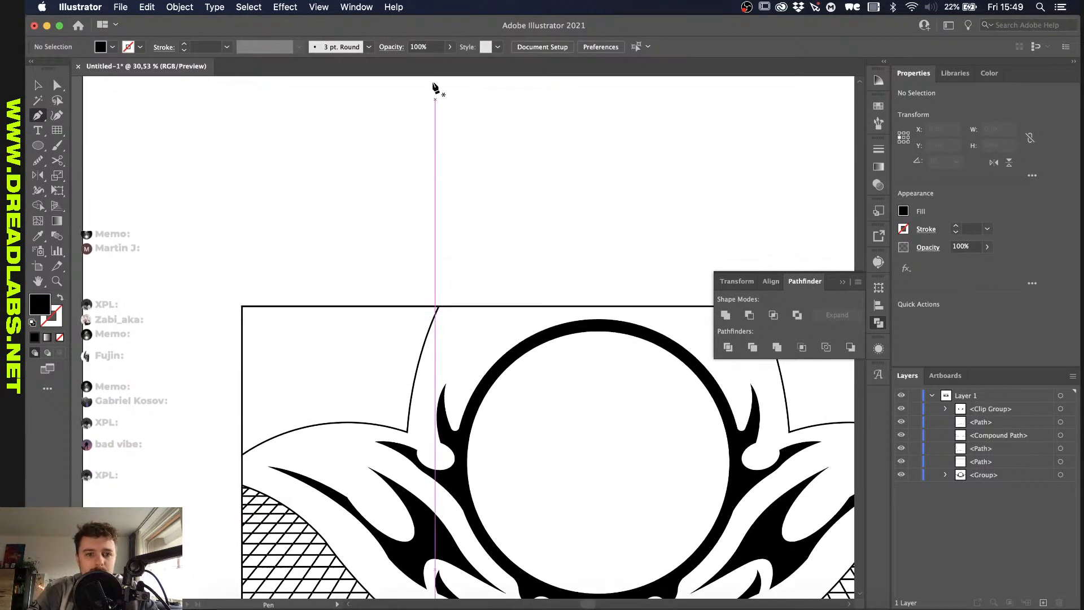
click(445, 154)
click(206, 154)
key(a)
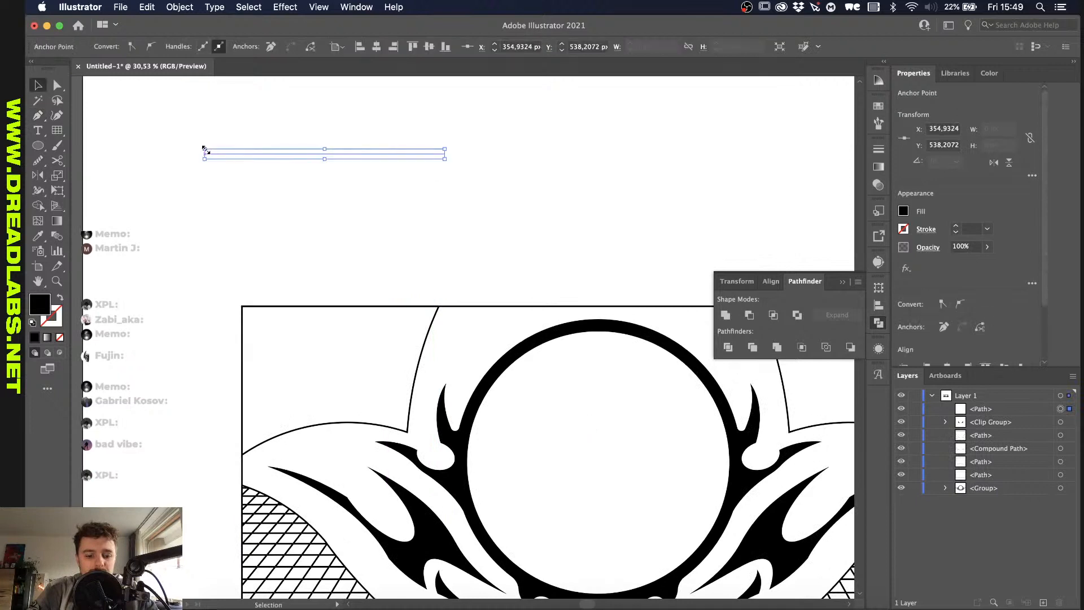
drag(206, 154, 243, 157)
Step: Swap the fill and stroke of the new horizontal line, giving it a black stroke and no fill
key(v)
click(330, 168)
drag(350, 121, 315, 182)
key(shift+x)
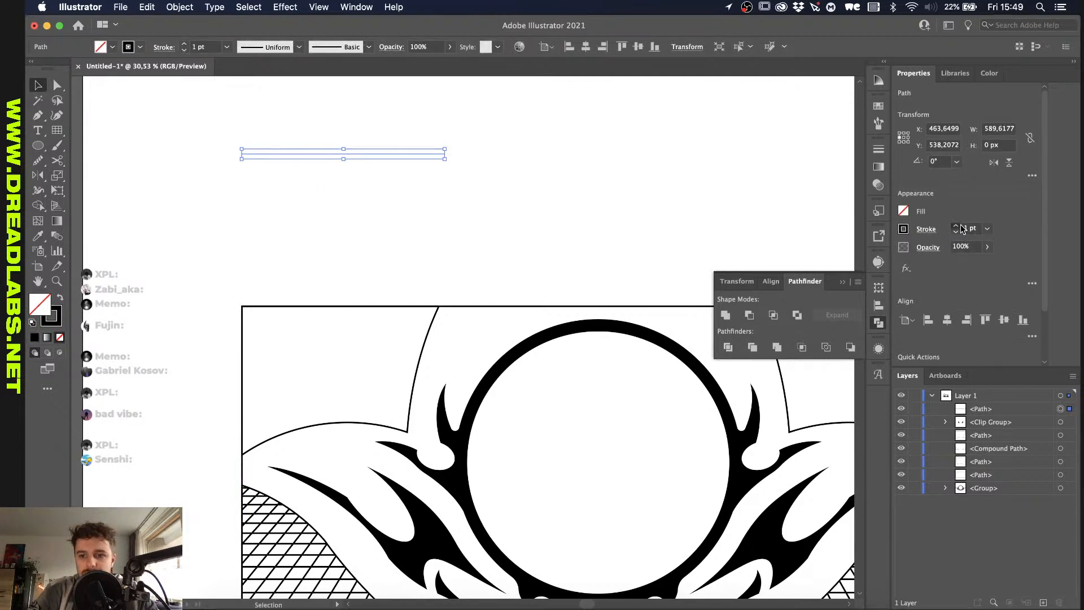
Step: Set the line's stroke to 10 pt with the triangular tapered width profile, flipped so it narrows toward the right
text(10)
key(Return)
click(926, 230)
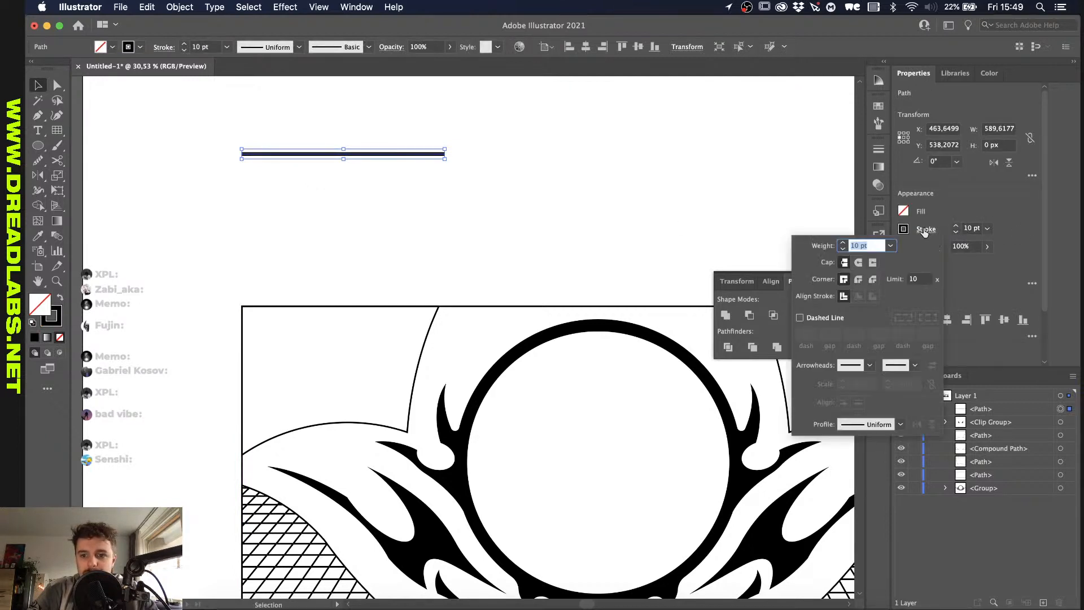
click(901, 425)
click(856, 531)
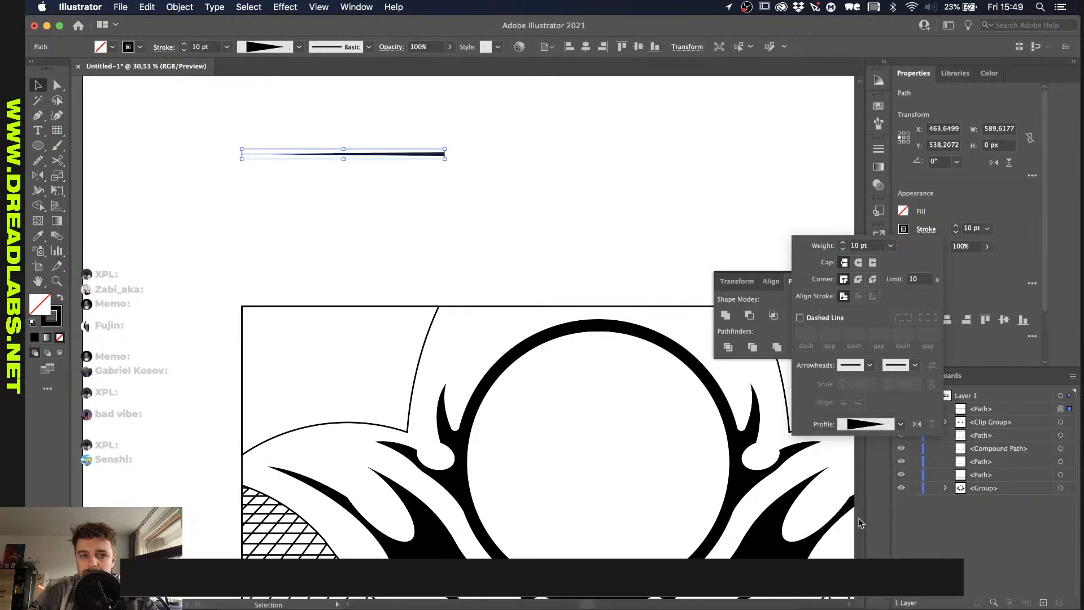
click(917, 424)
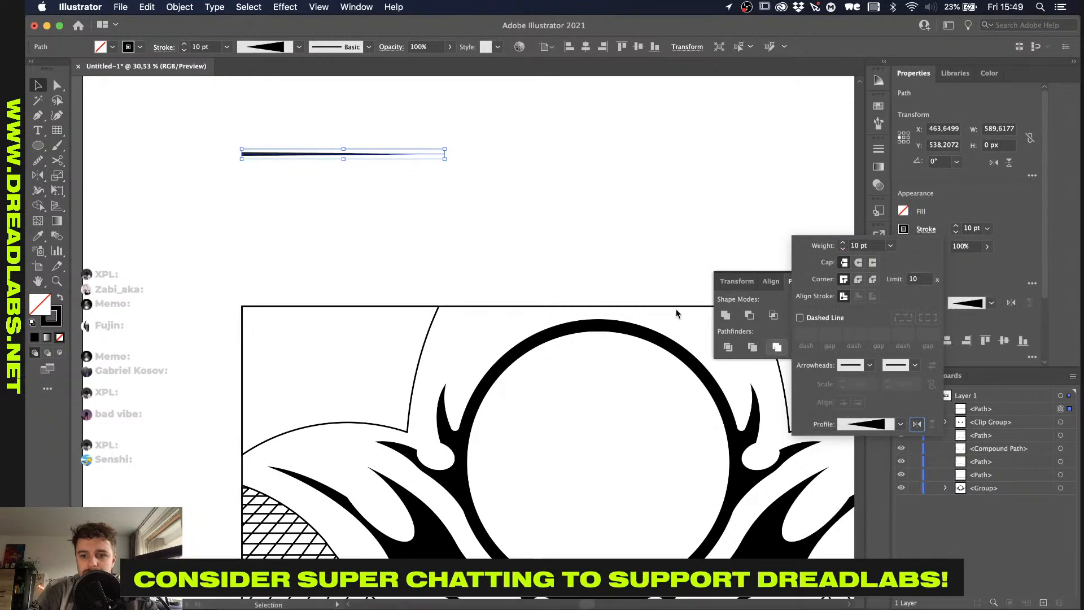
click(423, 232)
Step: Duplicate the tapered line straight down, about 287 px below the original
click(315, 179)
scroll(293, 171, up, 1)
scroll(294, 171, up, 3)
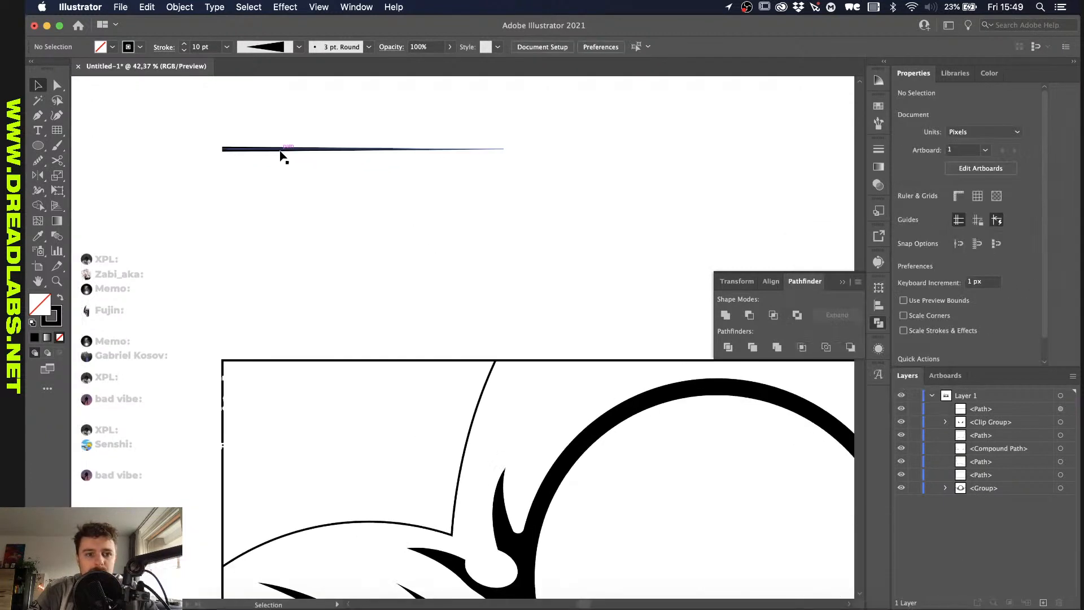
click(286, 160)
drag(280, 152, 266, 288)
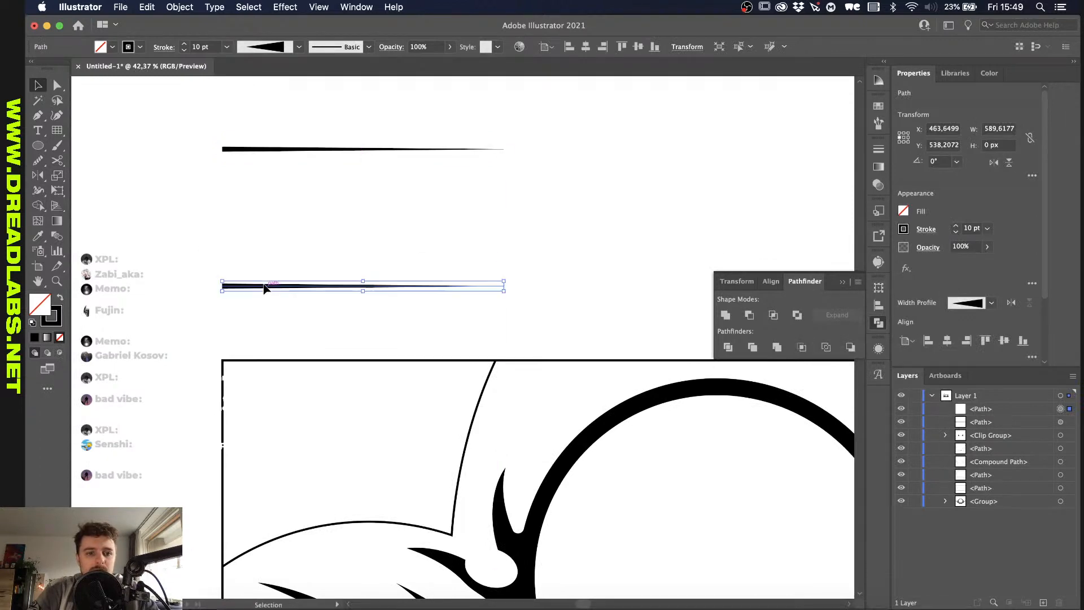
Step: Make a blend between the two tapered lines
drag(195, 94, 285, 290)
click(180, 7)
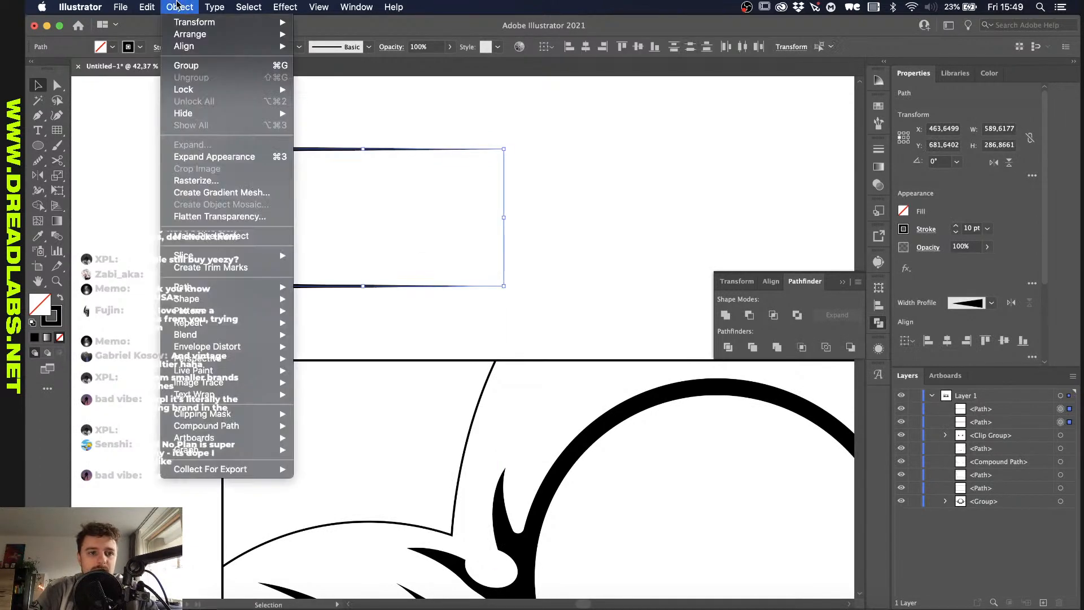
mouse_move(192, 334)
click(350, 336)
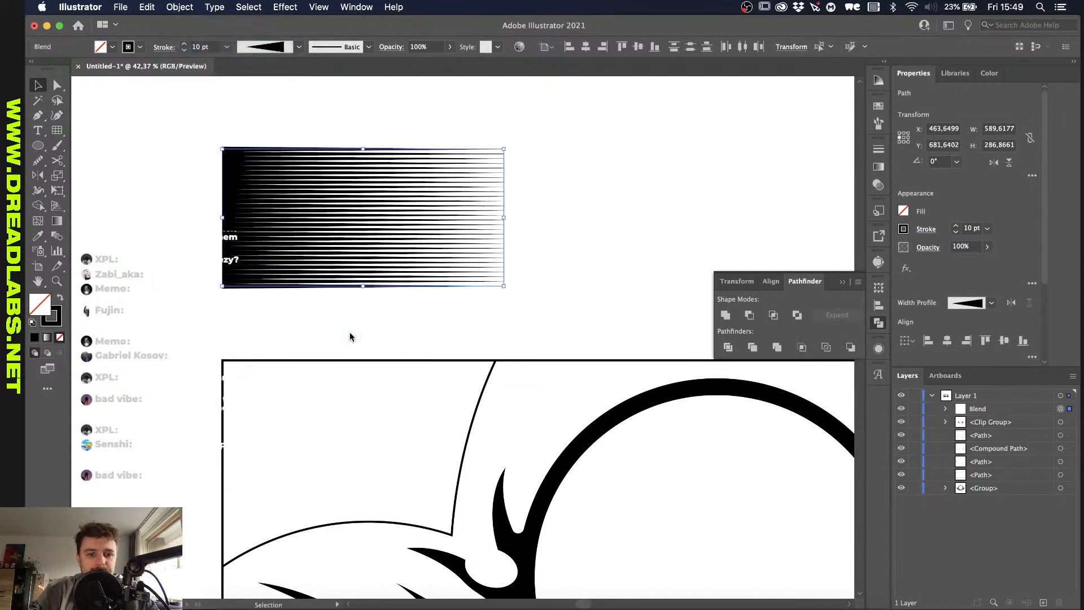
Step: Move the blend onto the artwork's upper-left corner and narrow it to about 470 px wide
drag(266, 236, 256, 450)
scroll(579, 356, up, 3)
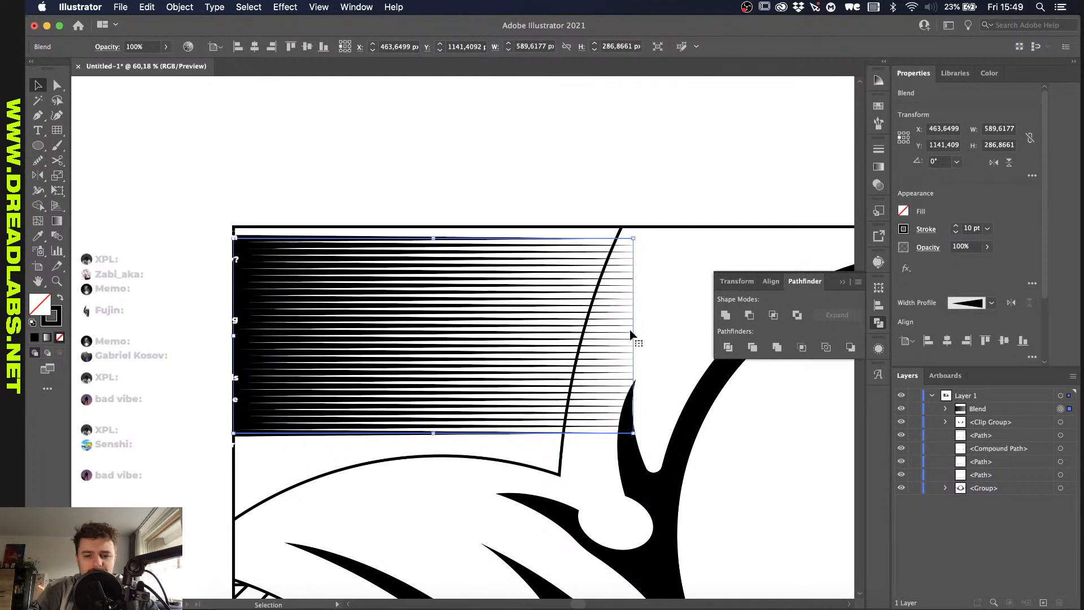
drag(633, 335, 552, 339)
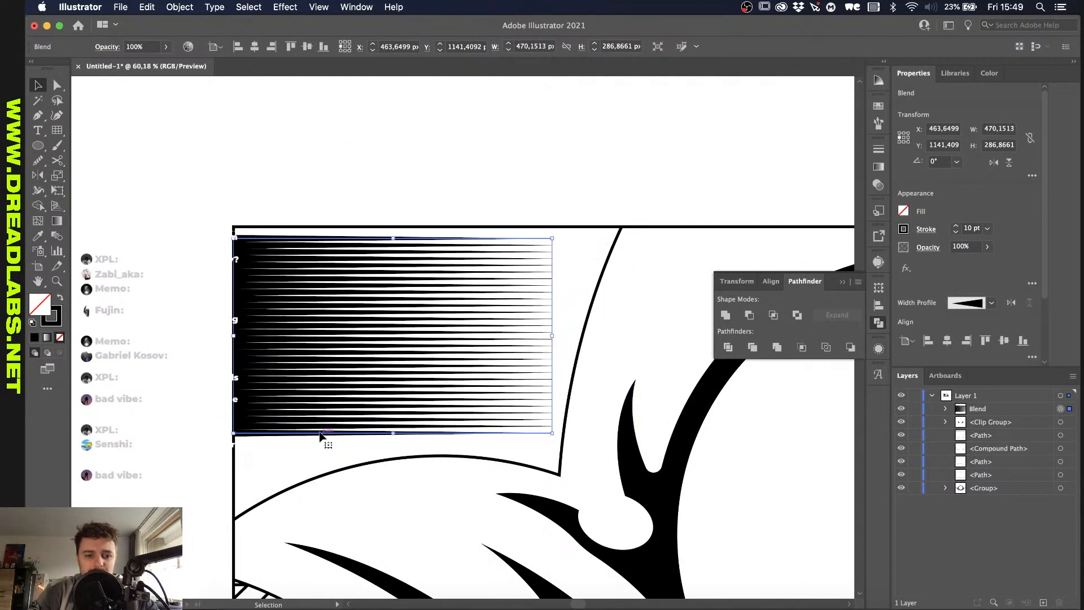
Step: Move the blend's lower line straight down to Y 1404.84 px so the hatching extends below the corner outline
click(946, 408)
click(1070, 422)
key(Down)
key(Down)
key(Down)
key(Down)
key(Down)
key(Down)
key(Down)
key(Down)
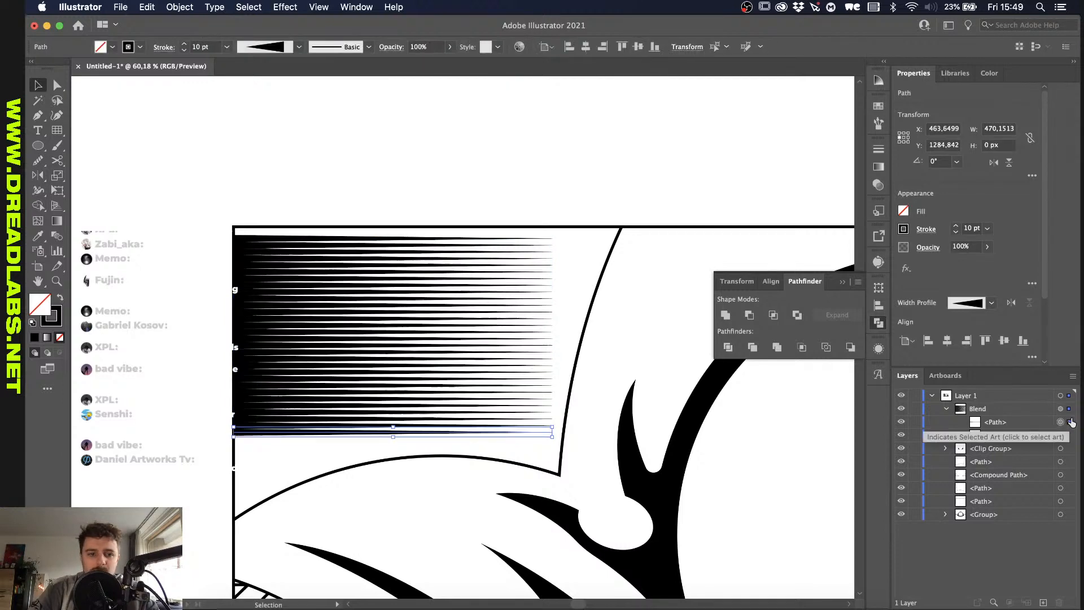
key(Down)
key(Down)
key(Down)
key(Down)
key(Down)
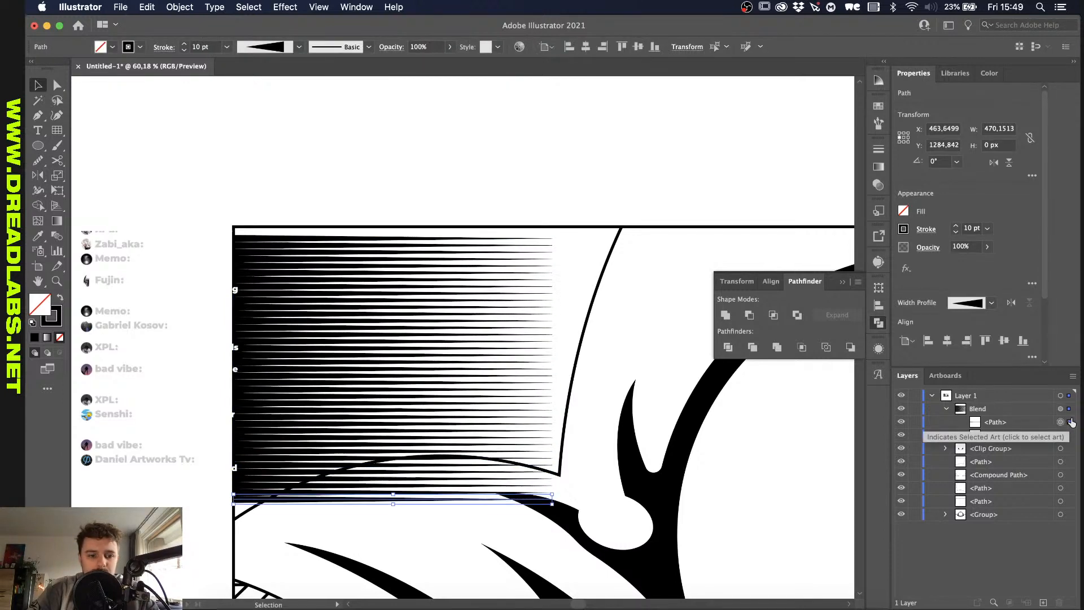
key(Down)
key(Down)
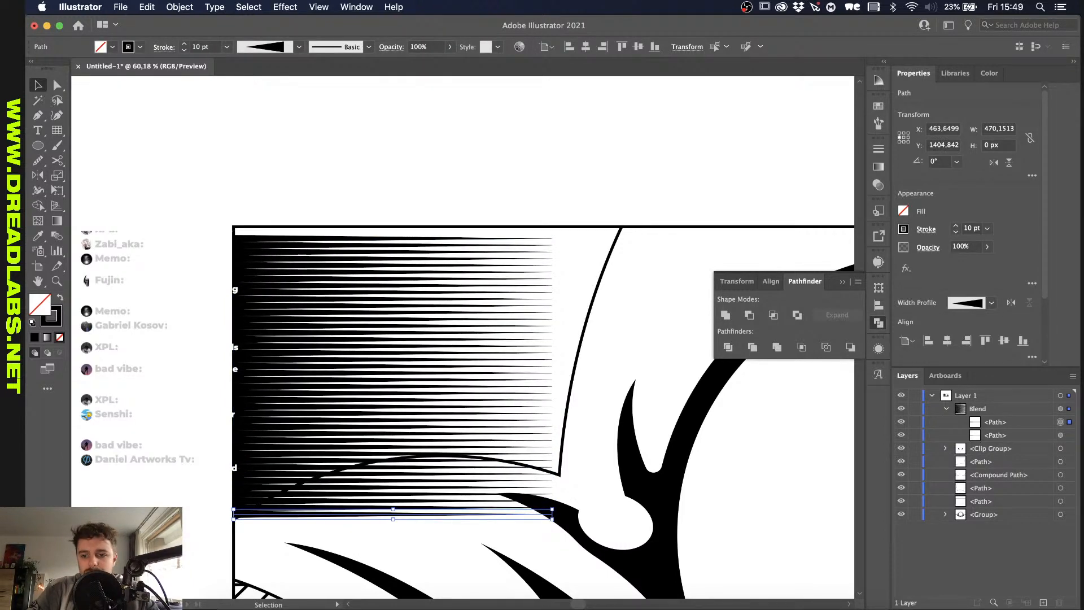
Step: Move the blend's upper line up to Y 981.98 px so it lines up with the frame's top edge
click(1070, 435)
key(Up)
key(Up)
key(Up)
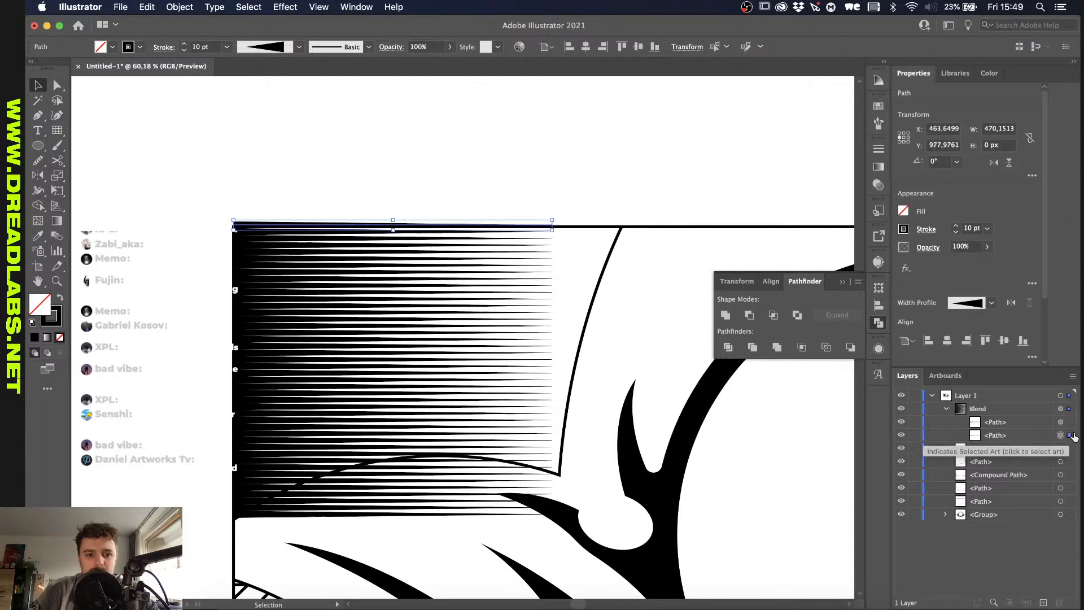
key(Down)
key(Down)
key(Down)
key(Down)
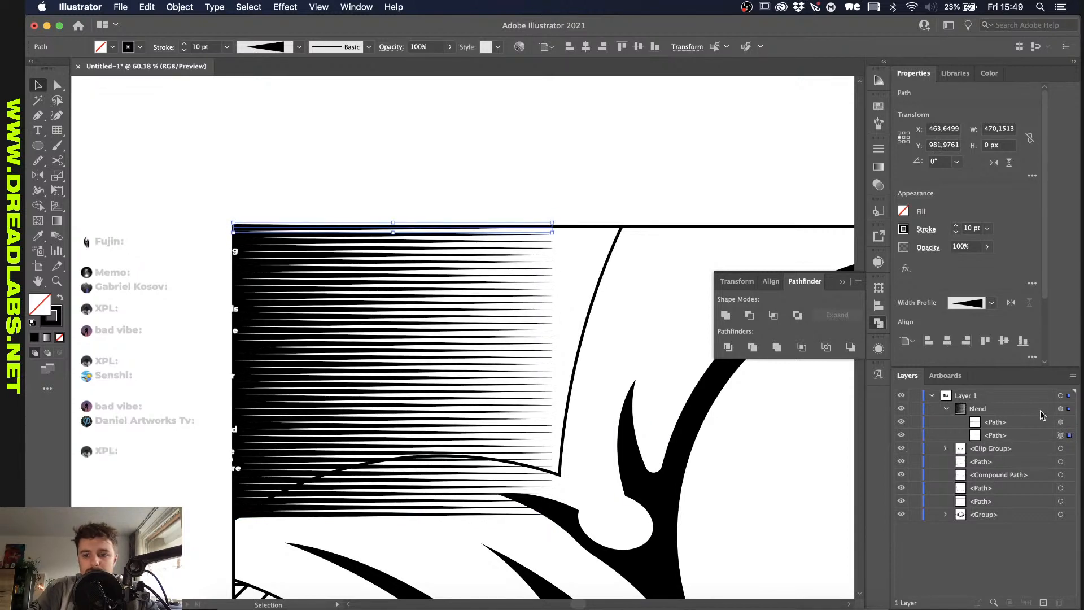
Step: Widen the whole blend to about 573 px, up to the curve's upper end, and reduce its stroke to 5 pt
click(1070, 408)
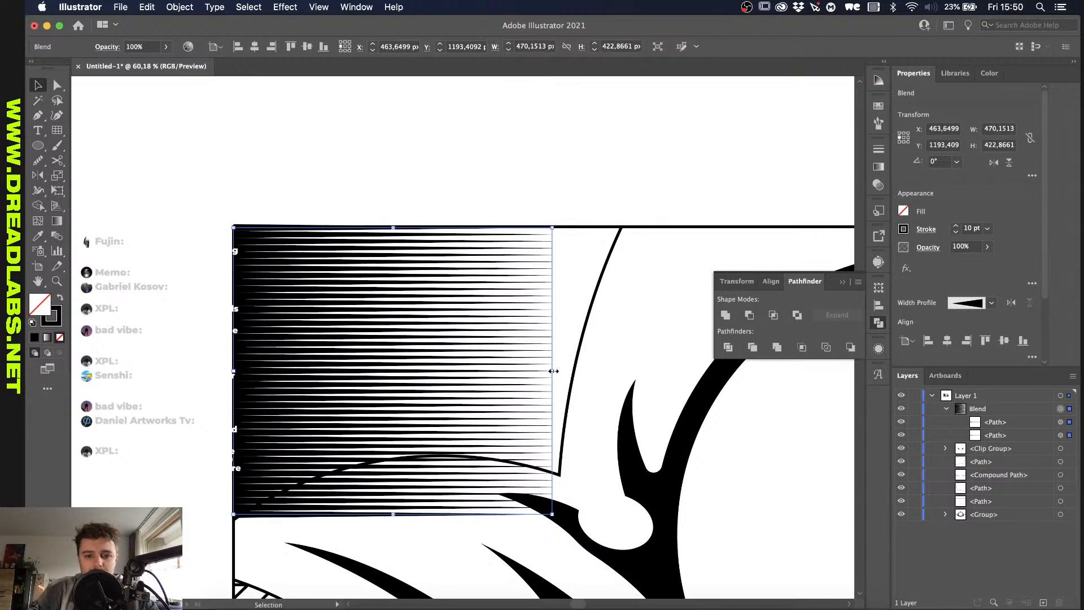
drag(553, 371, 622, 371)
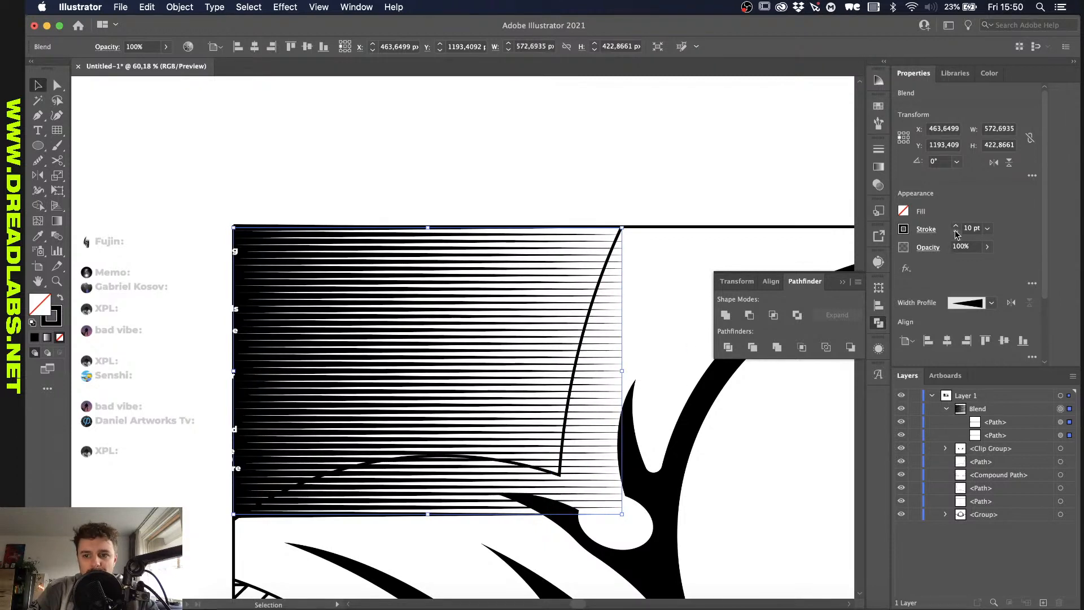
click(957, 233)
click(957, 233)
click(956, 234)
click(956, 233)
click(956, 234)
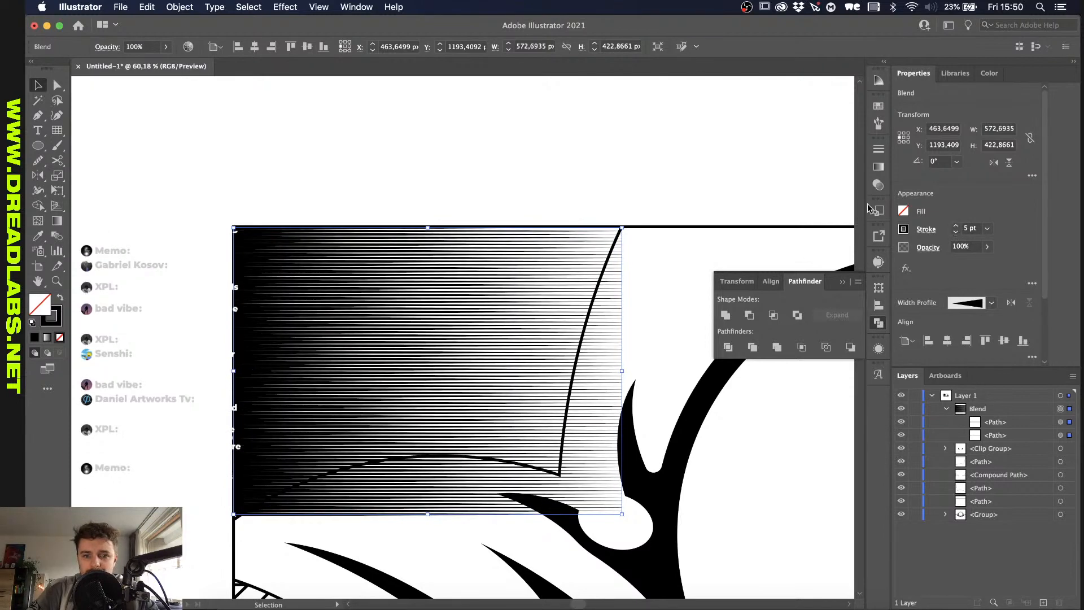
Step: Change the blend's spacing to Specified Steps with 66 steps
click(180, 7)
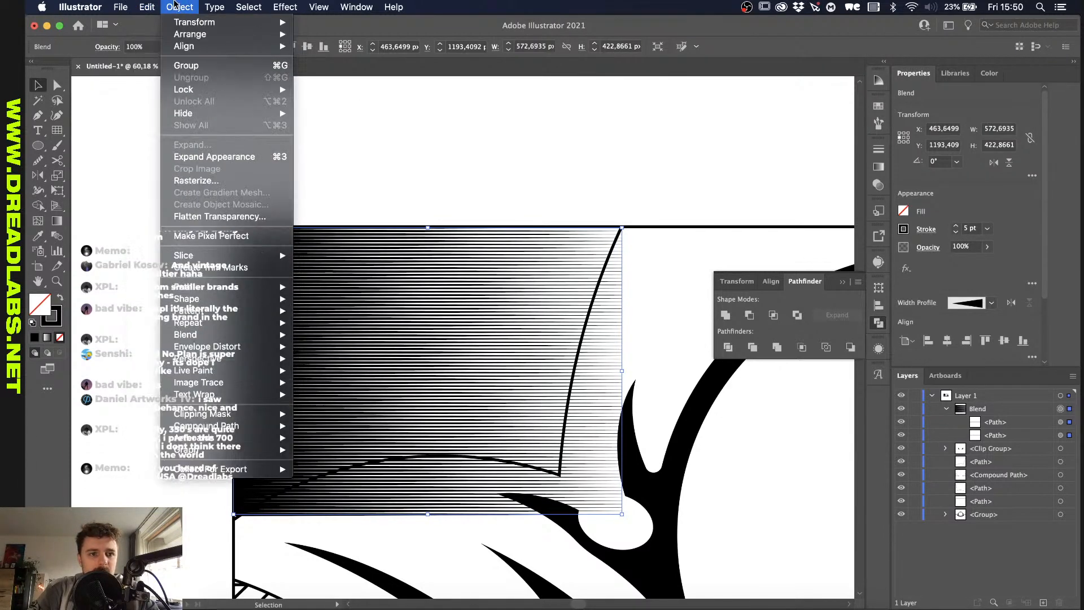
mouse_move(201, 348)
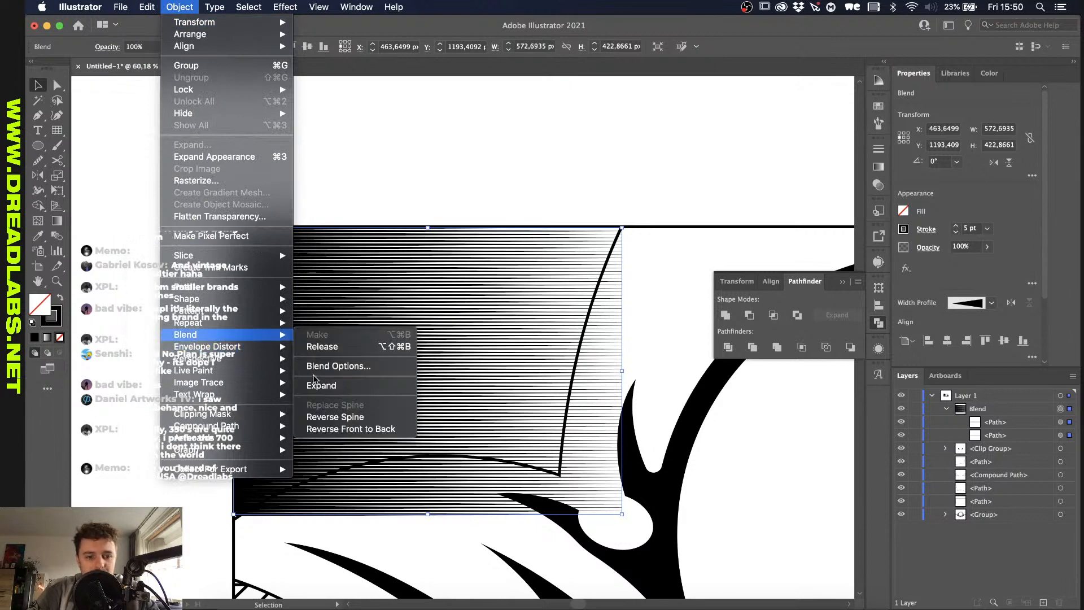
click(325, 366)
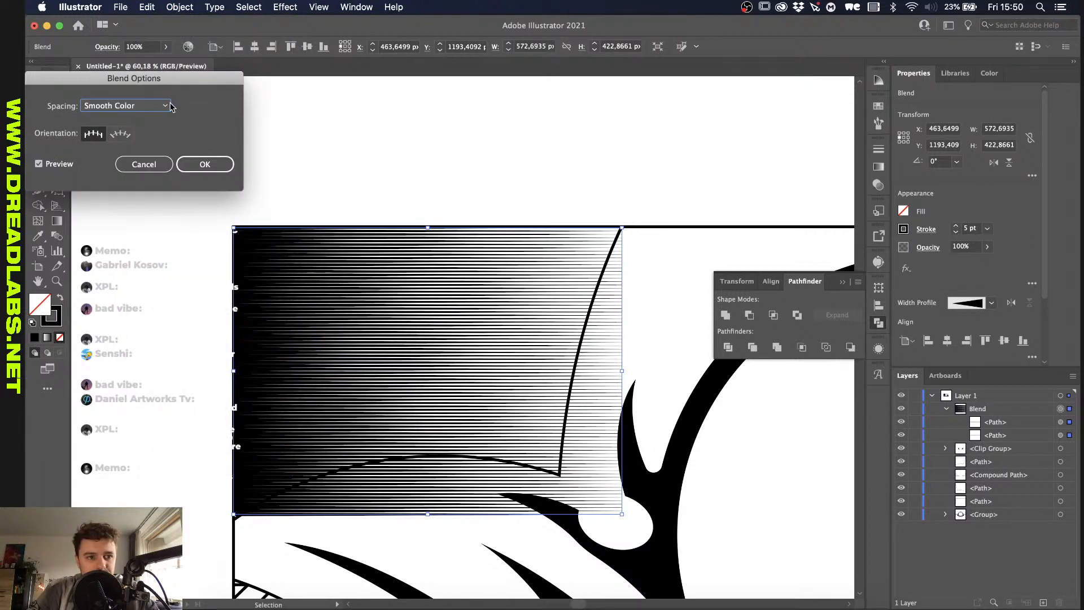
click(126, 106)
click(142, 126)
scroll(203, 109, down, 15)
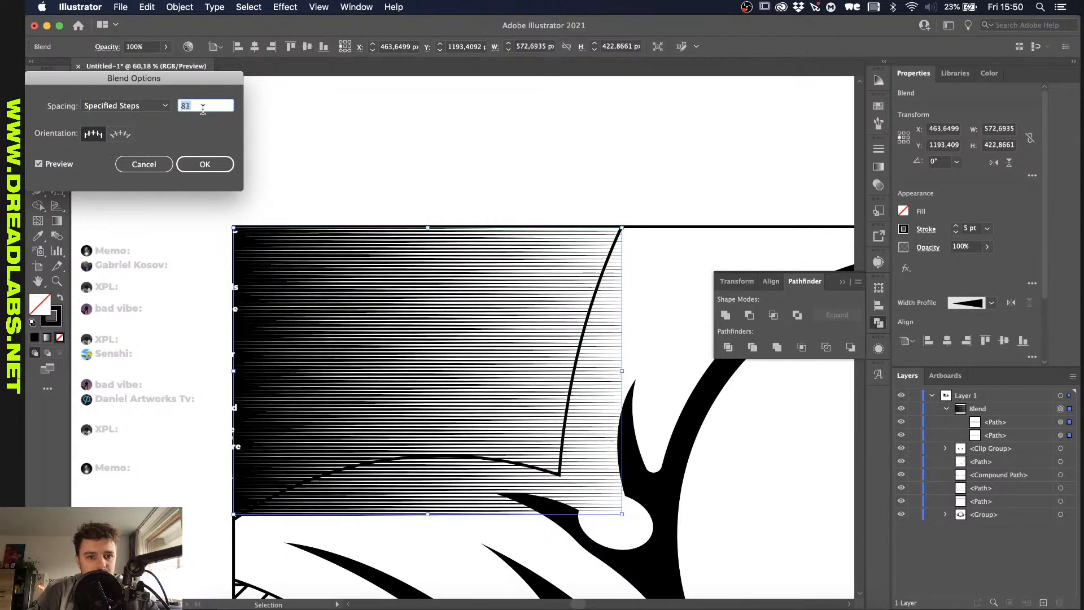
scroll(203, 109, down, 3)
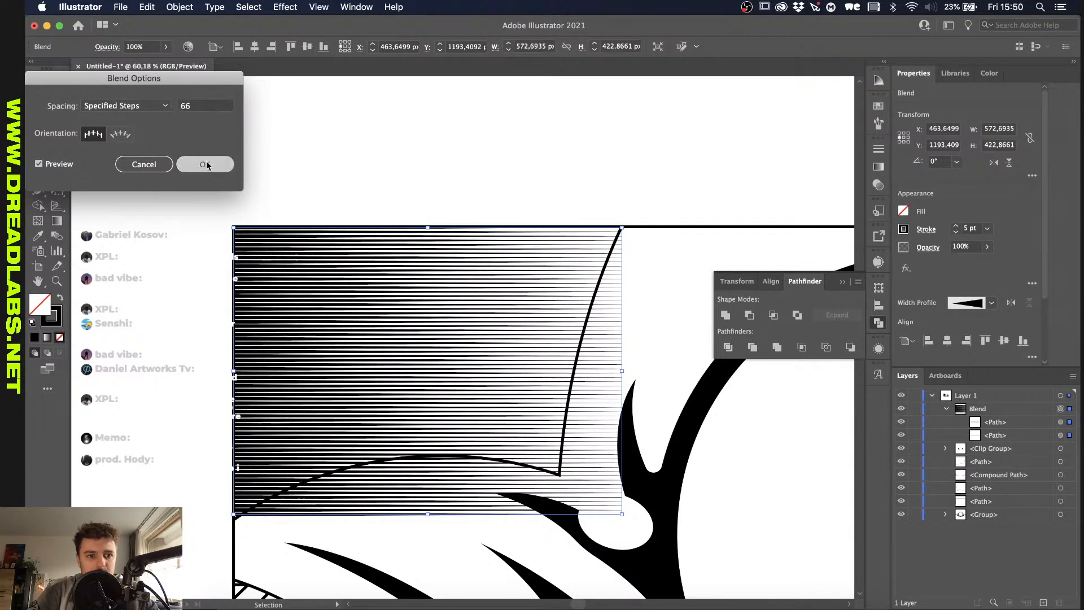
click(205, 162)
Step: Expand the appearance of the blend so its tapered strokes become black filled shapes
click(155, 307)
scroll(212, 310, down, 3)
click(254, 316)
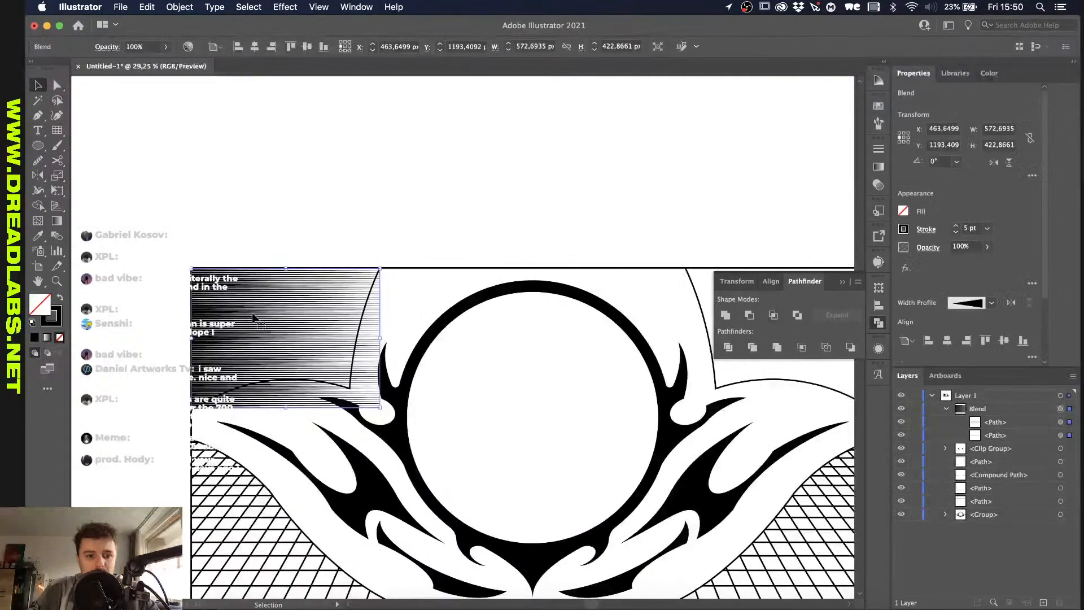
scroll(254, 316, right, 3)
scroll(254, 316, down, 1)
key(shift+x)
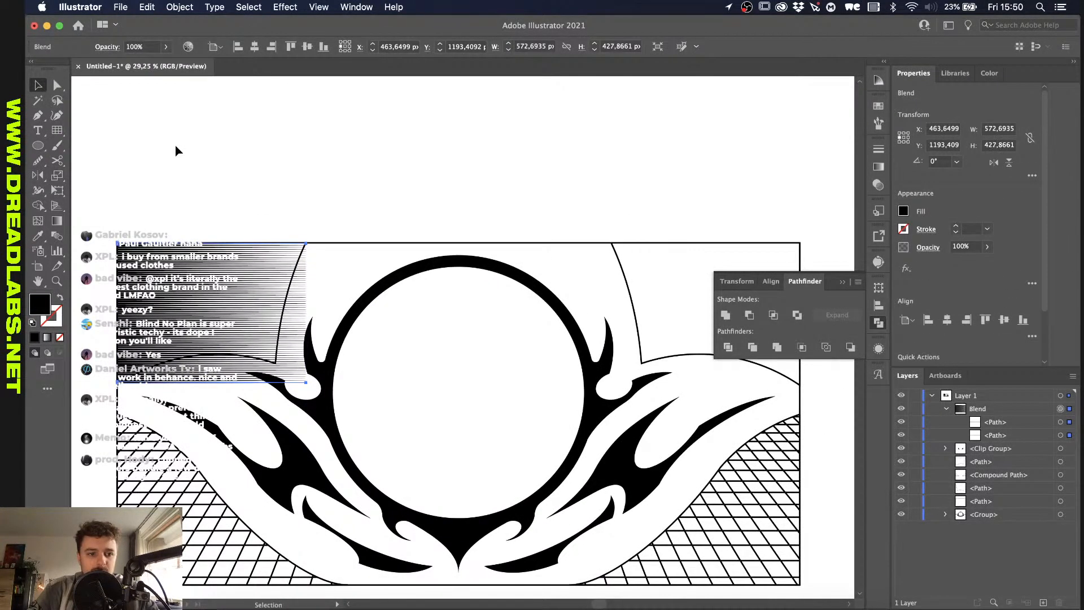
Step: Expand the blend into a group of individual line shapes
scroll(158, 212, up, 3)
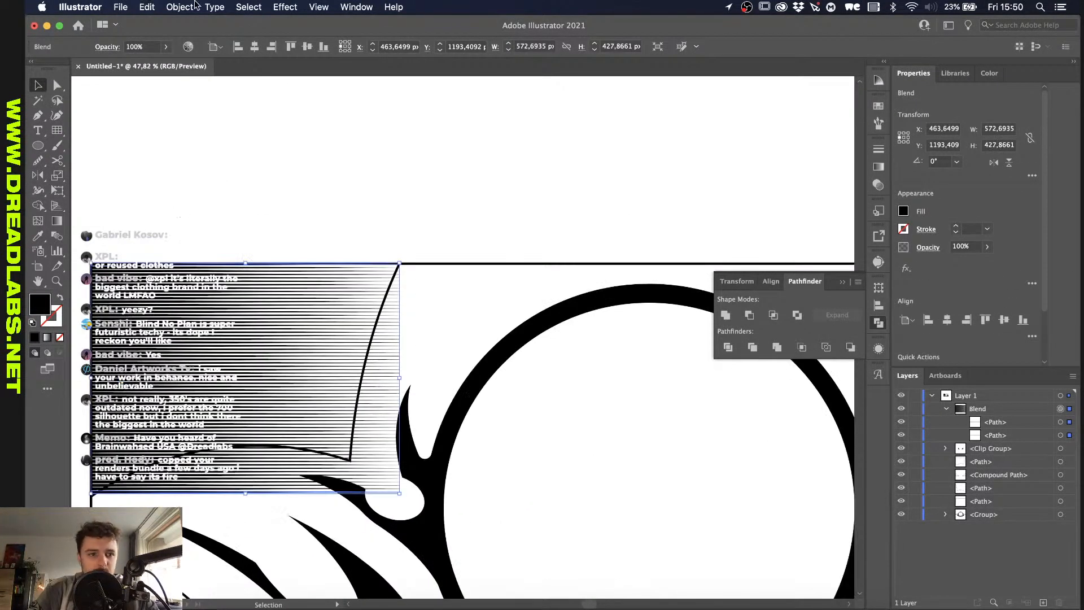
click(194, 7)
mouse_move(214, 335)
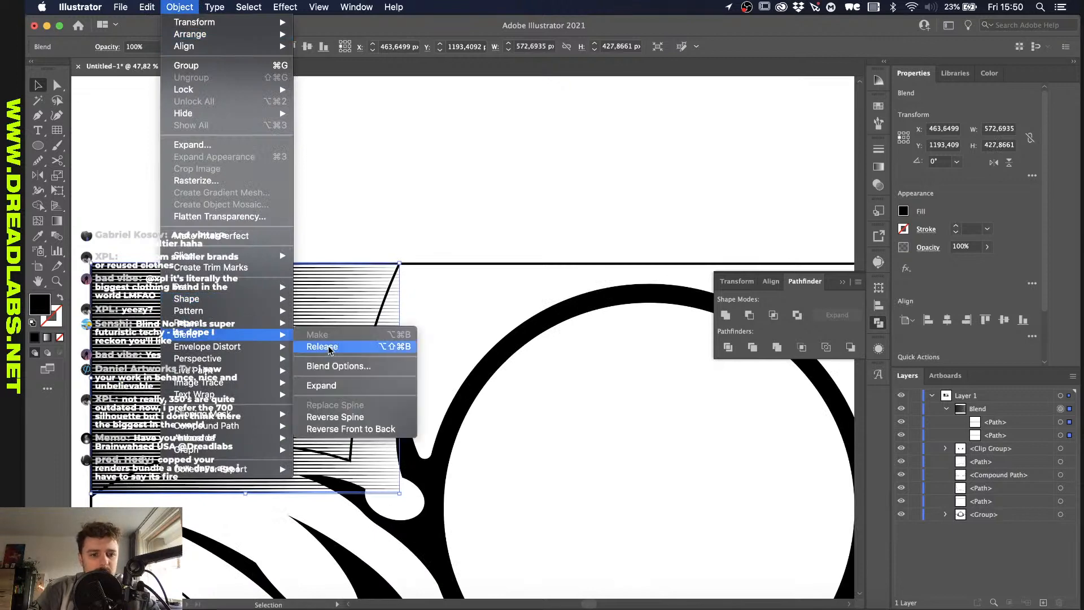
click(324, 387)
Step: Reflect a copy of the line group across the vertical axis through the circle's centre onto the artwork's right corner
scroll(714, 235, down, 3)
scroll(714, 235, left, 2)
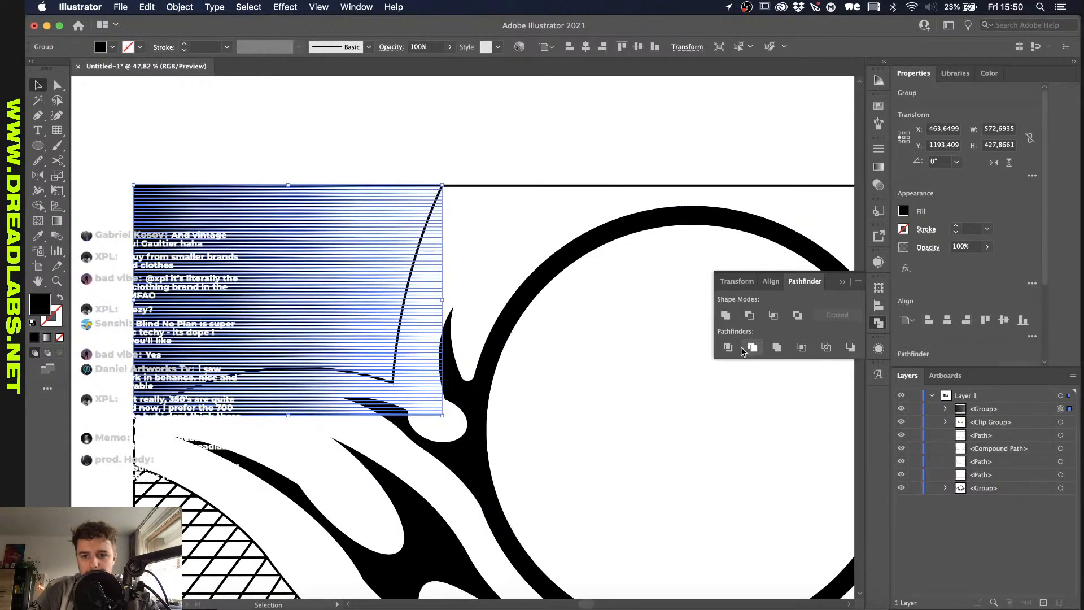
scroll(497, 350, right, 3)
scroll(497, 350, up, 1)
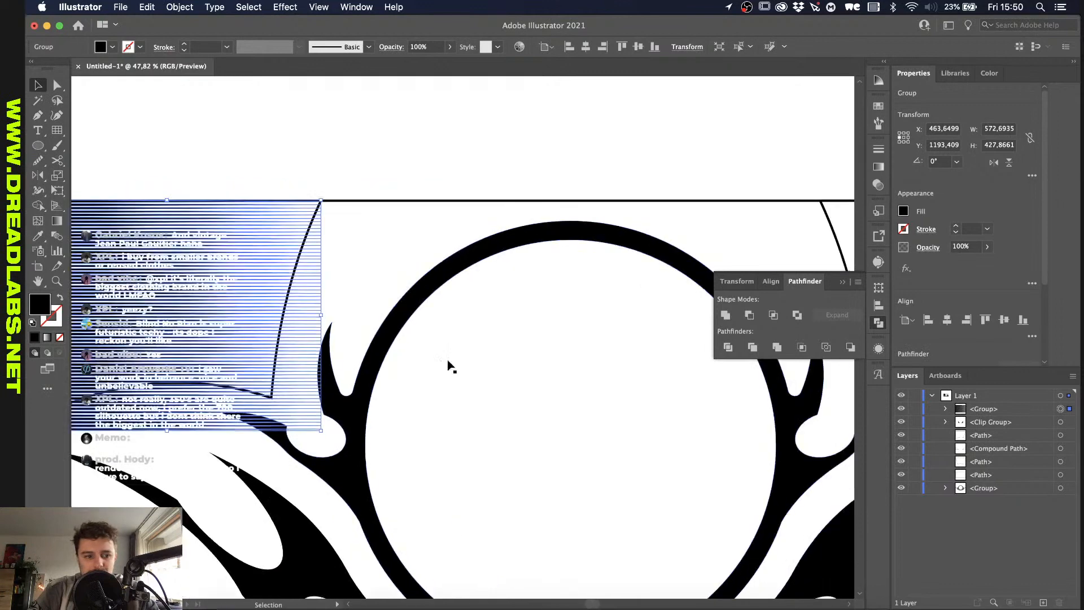
scroll(450, 364, down, 2)
key(o)
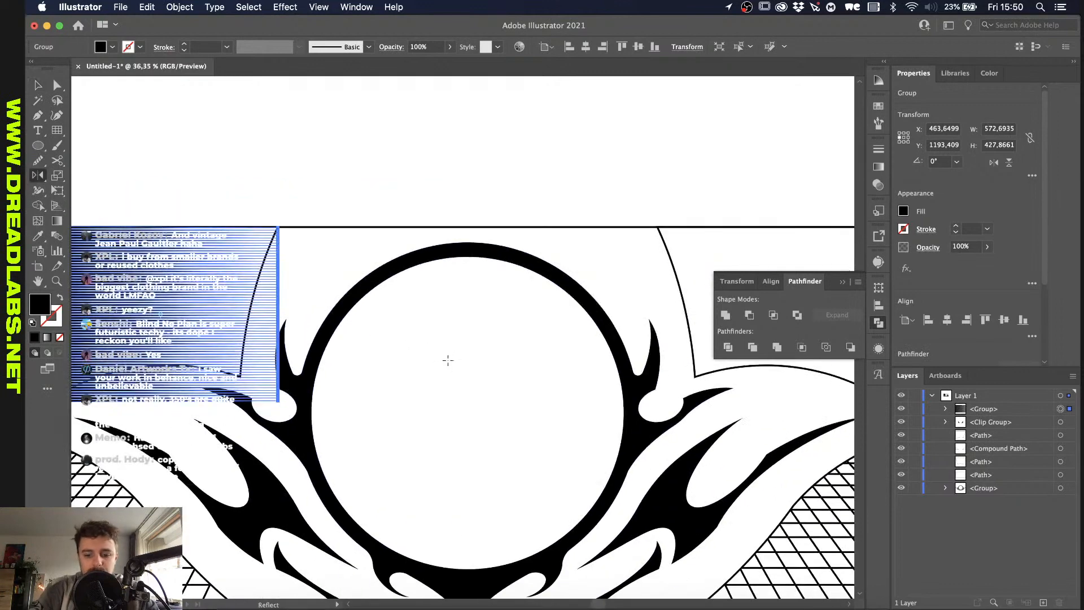
click(468, 254)
scroll(468, 261, down, 2)
drag(471, 500, 471, 501)
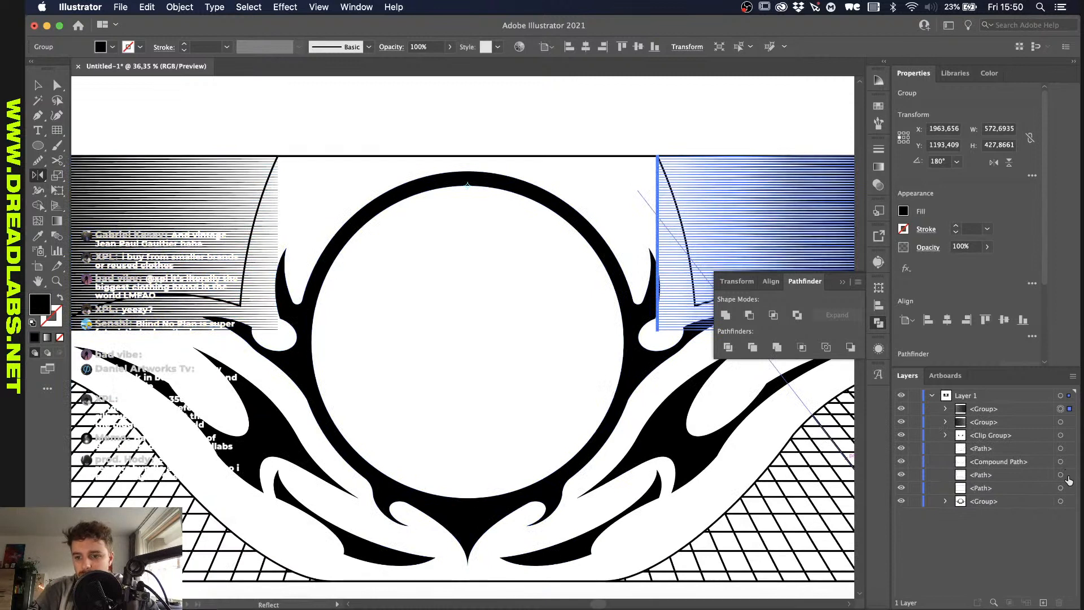
Step: Combine the two upper corner outlines into one compound path and bring it to the front
click(1068, 448)
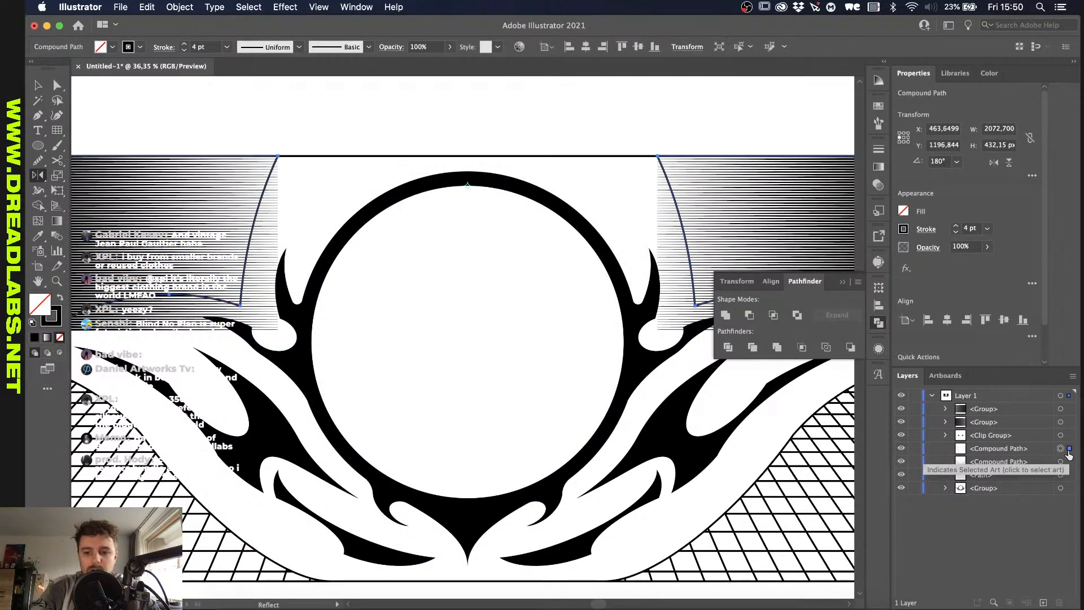
key(super+shift+bracketright)
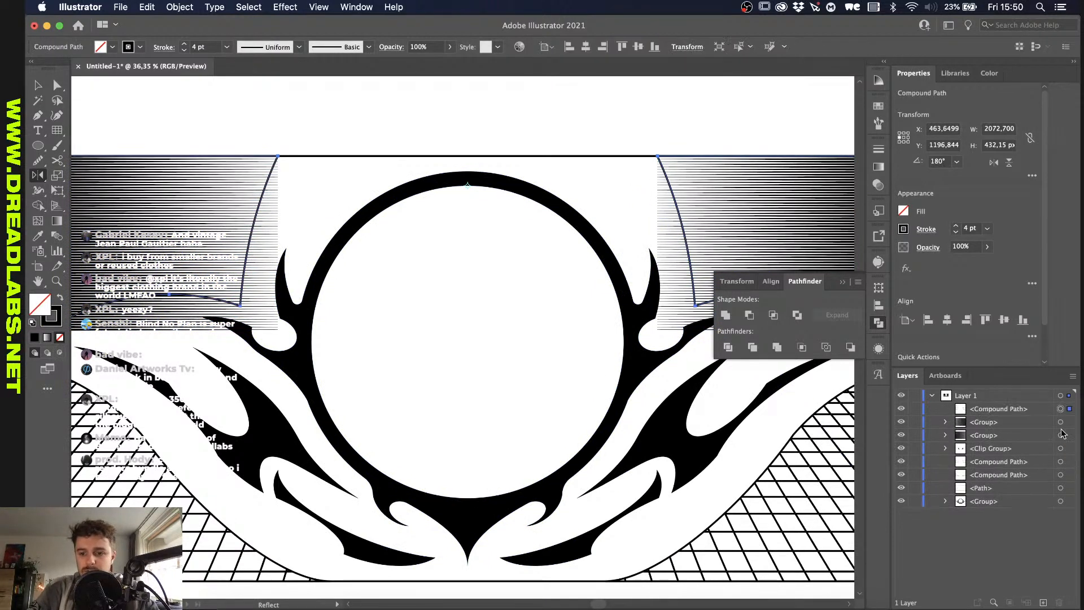
Step: Clip both hatched line groups with the corner compound path using a clipping mask, and deselect the artwork
click(1069, 435)
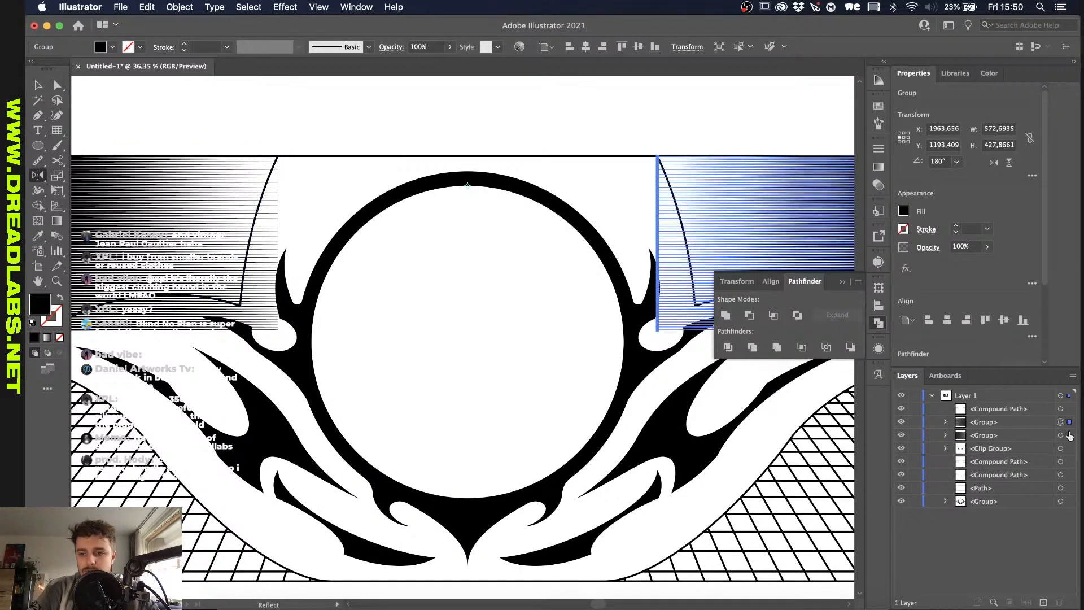
shift+click(1069, 422)
key(super+7)
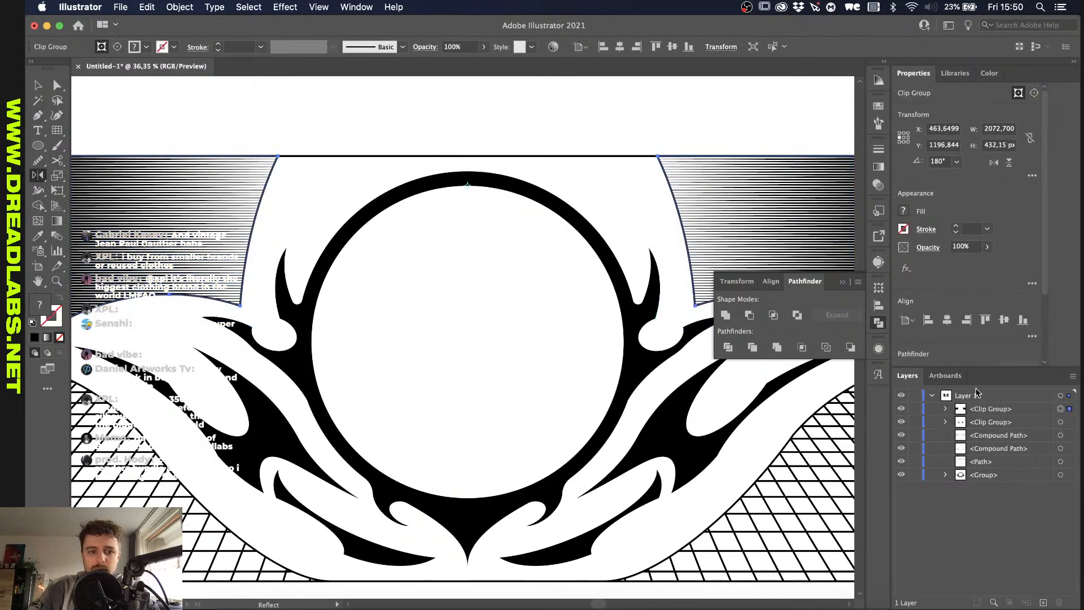
key(super+0)
key(v)
click(557, 150)
scroll(573, 227, up, 3)
scroll(574, 227, right, 3)
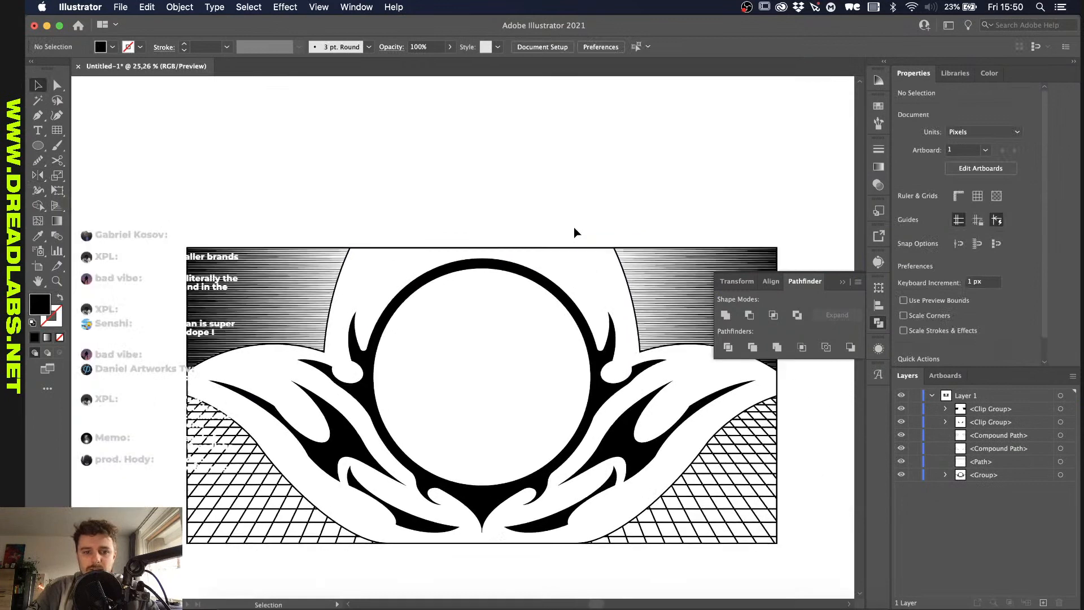
Step: Stretch both line groups inside the upper corners' clip group downward to a height of about 1155 px, and deselect them
click(947, 409)
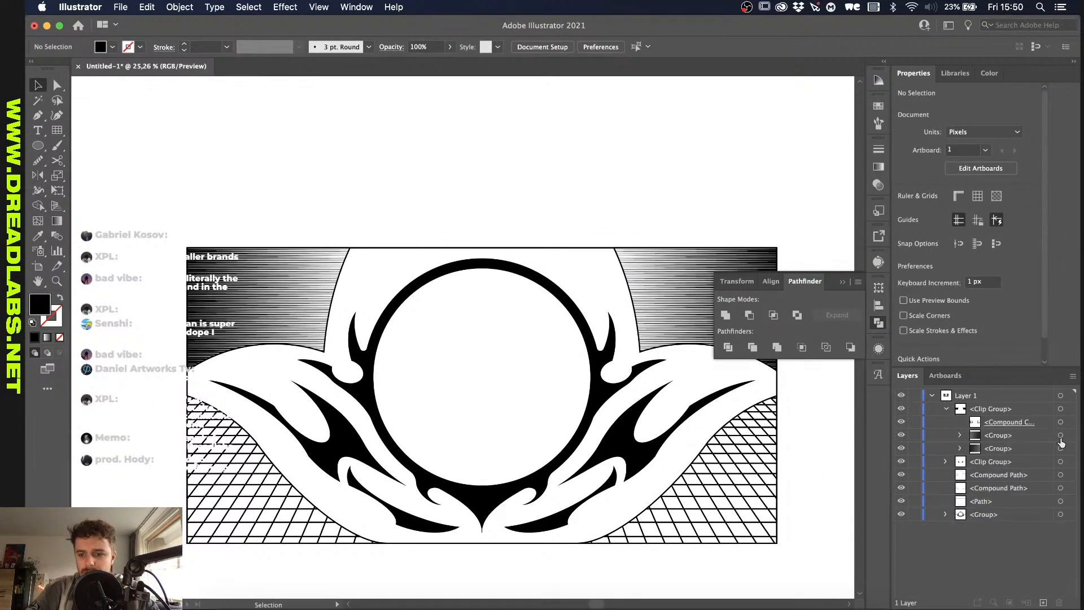
click(1061, 434)
shift+click(1060, 448)
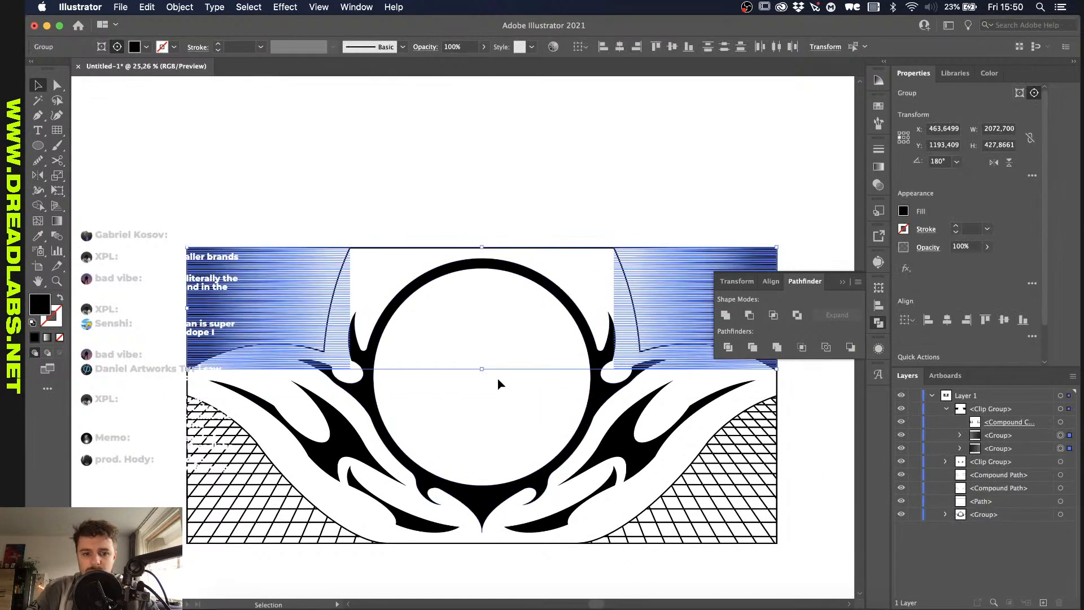
drag(485, 370, 477, 577)
scroll(477, 579, down, 3)
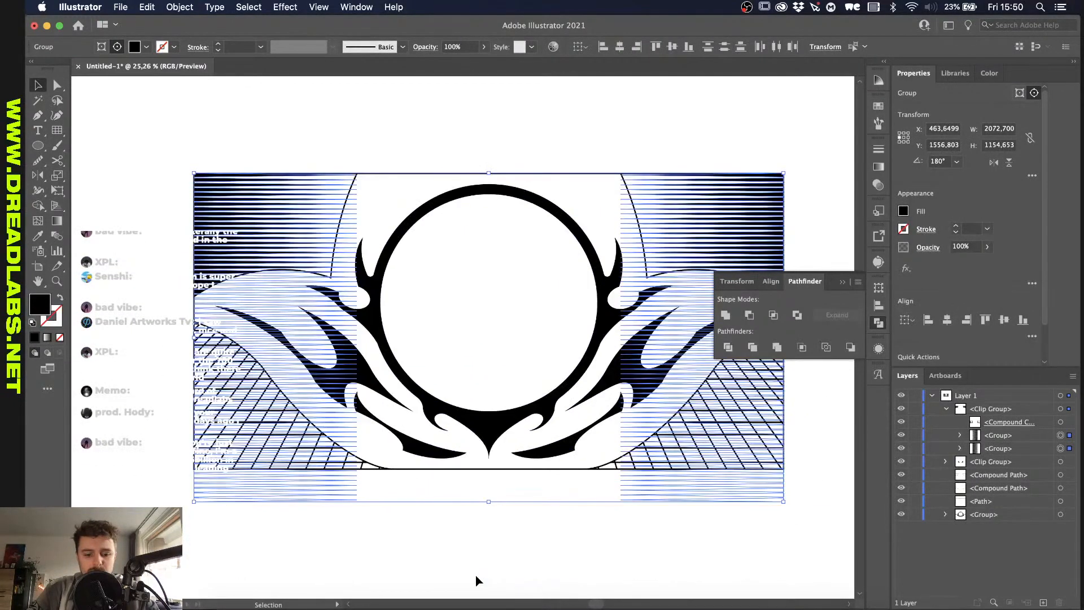
click(486, 571)
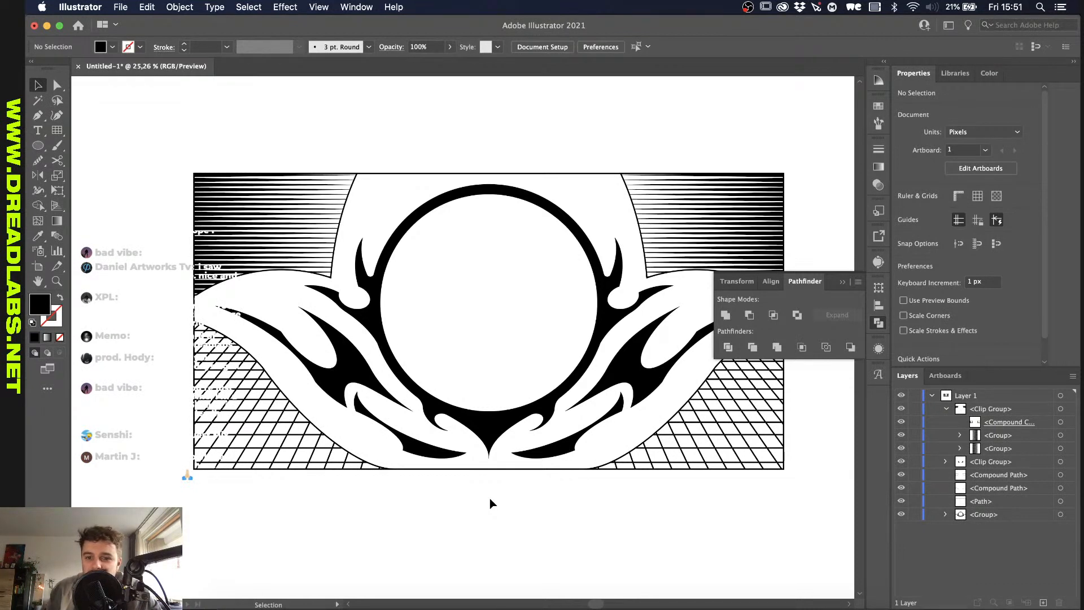
Step: Nudge both clipped line groups up a few pixels and deselect them
click(1070, 440)
shift+click(1071, 450)
key(Up)
key(Up)
key(Up)
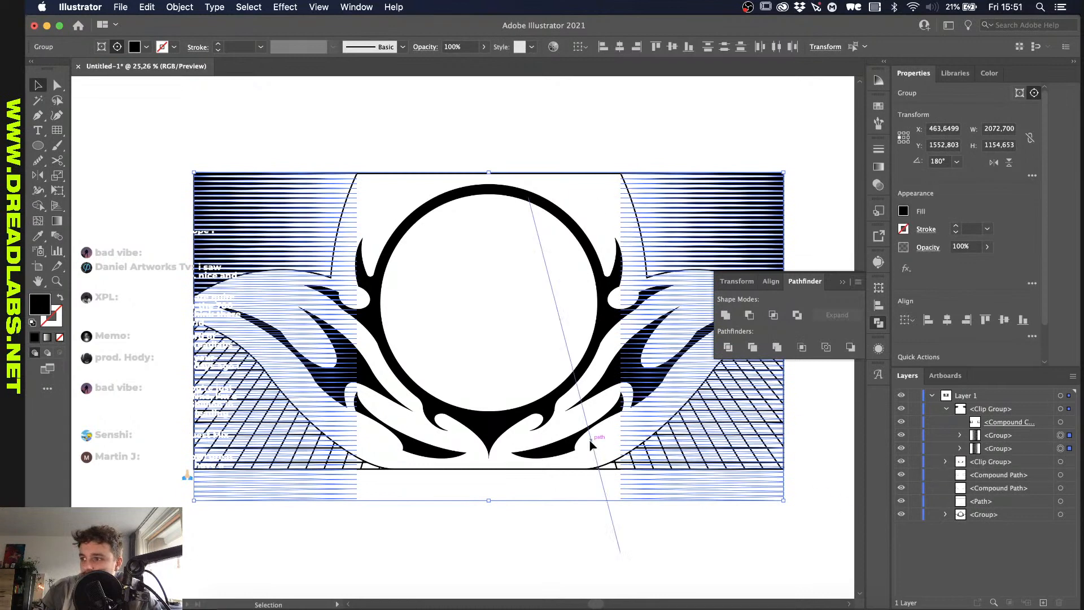
click(488, 537)
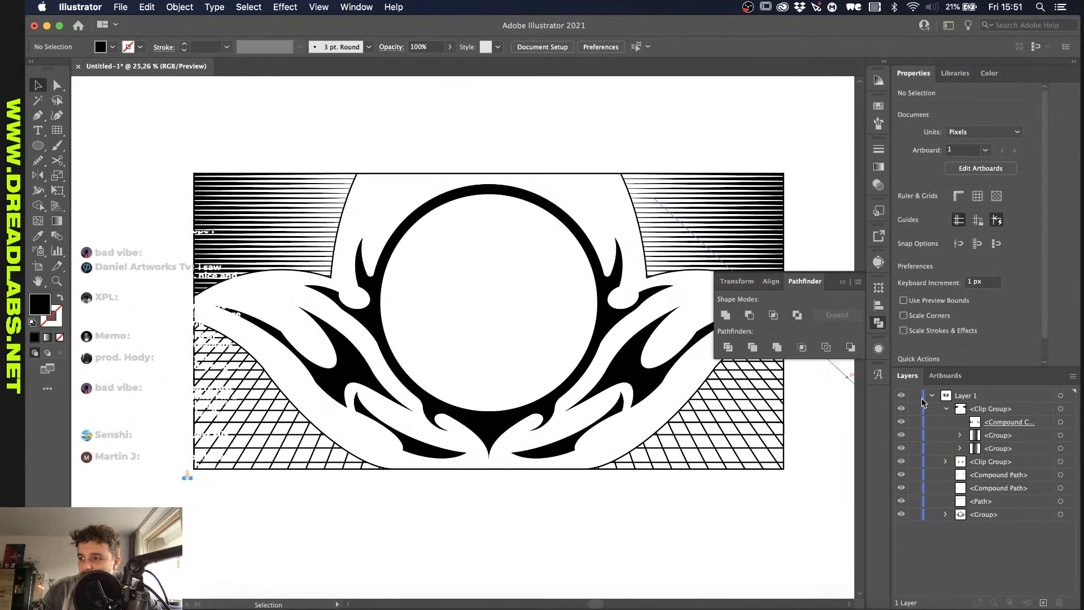
click(1060, 434)
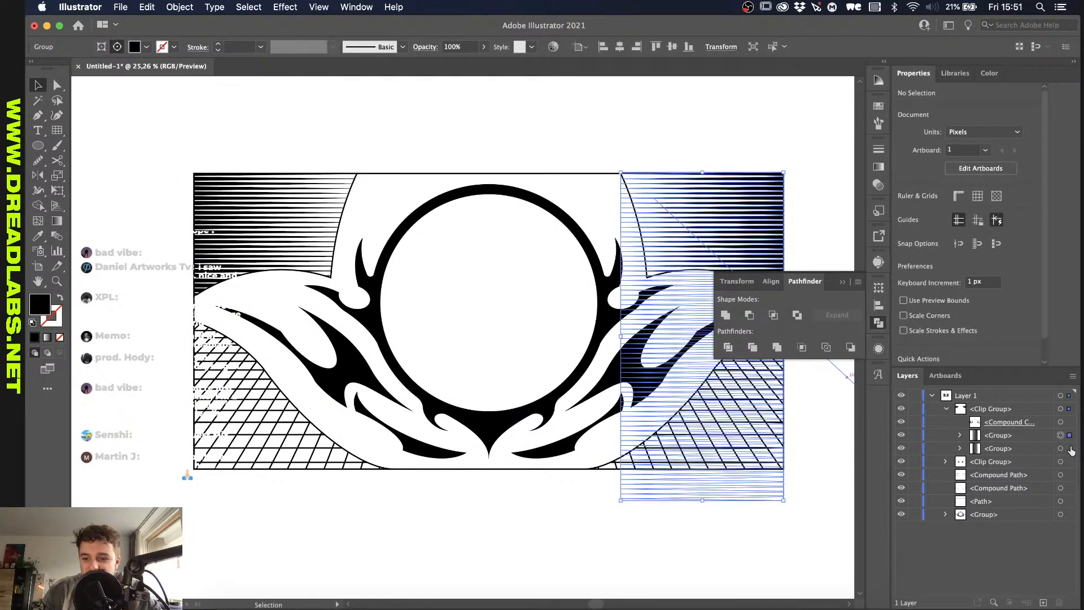
shift+click(1061, 448)
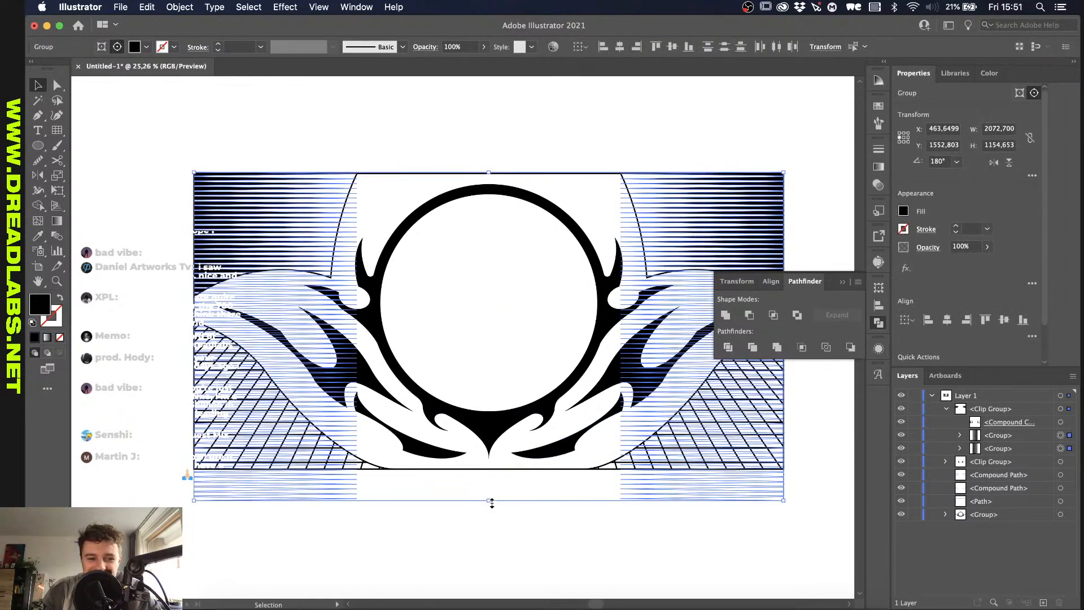
click(484, 530)
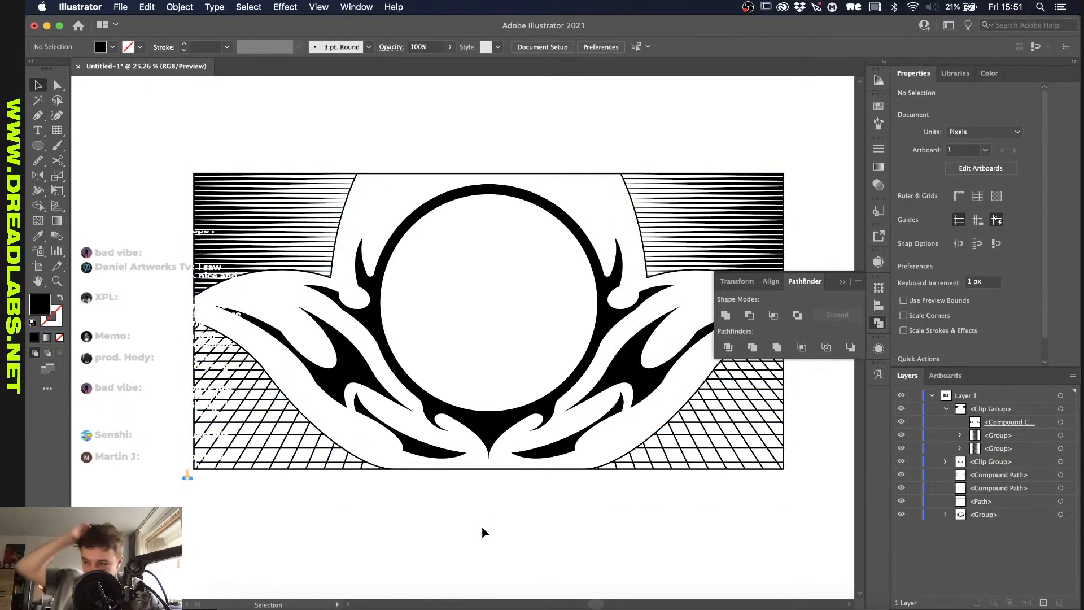
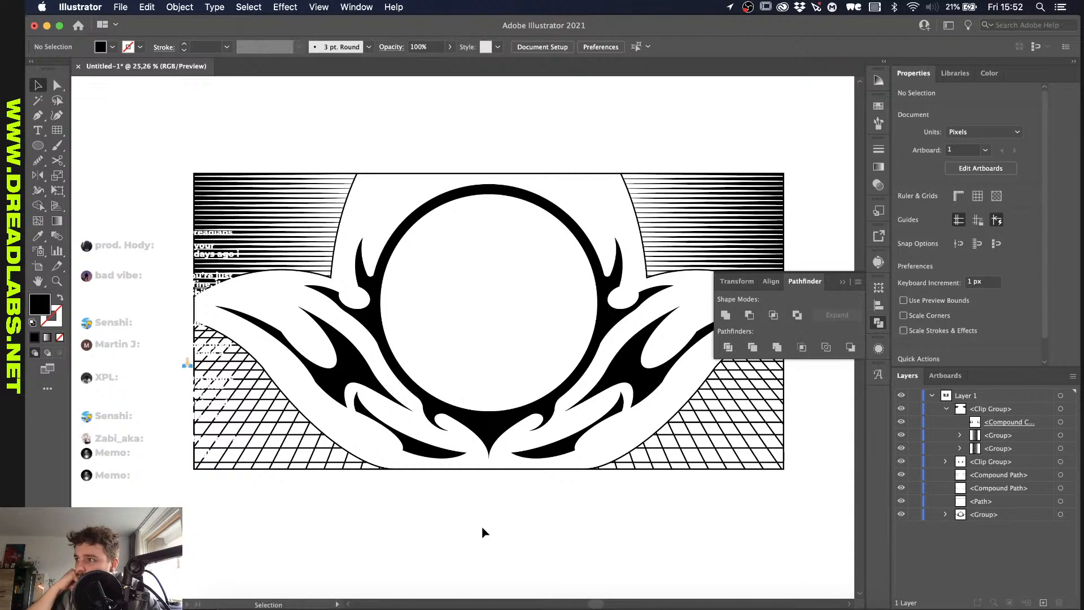
Step: Collapse the floating Pathfinder panel to clear the view of the whole artwork
scroll(483, 532, left, 5)
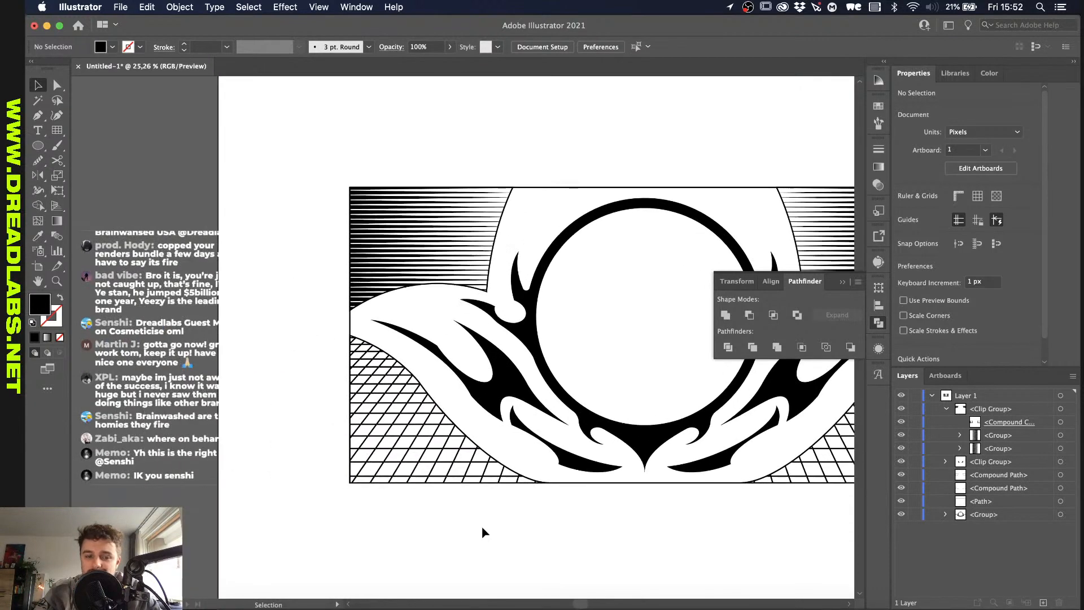
scroll(483, 532, down, 5)
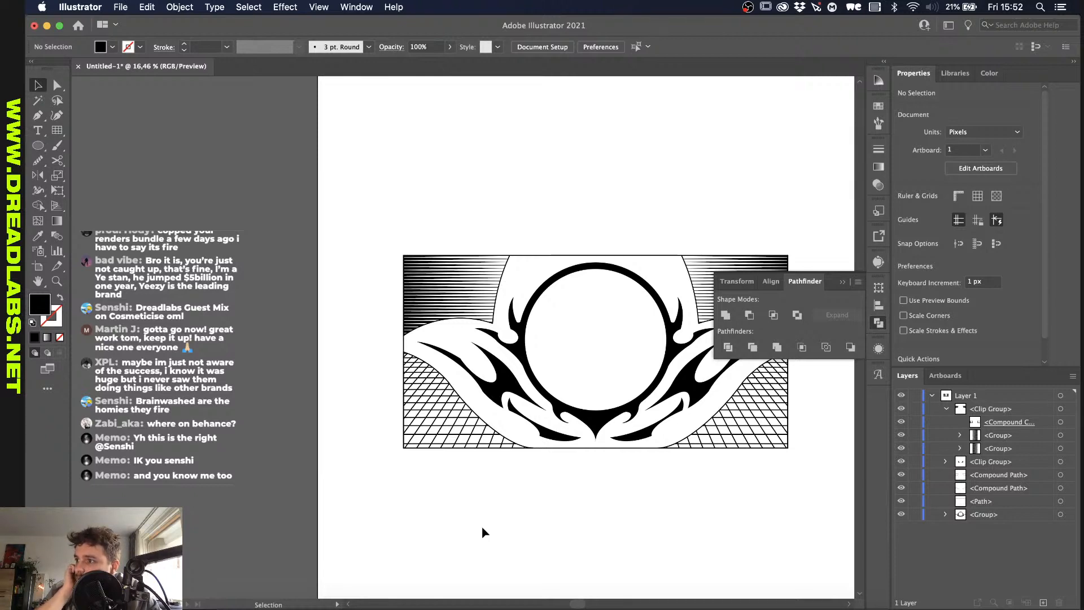
scroll(484, 532, down, 3)
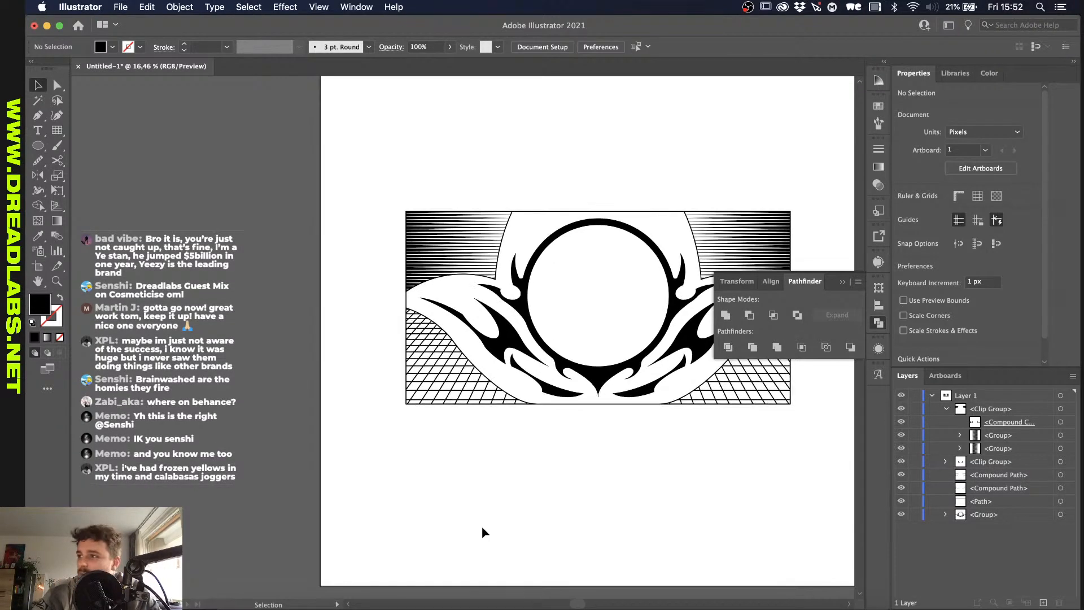
scroll(483, 532, right, 5)
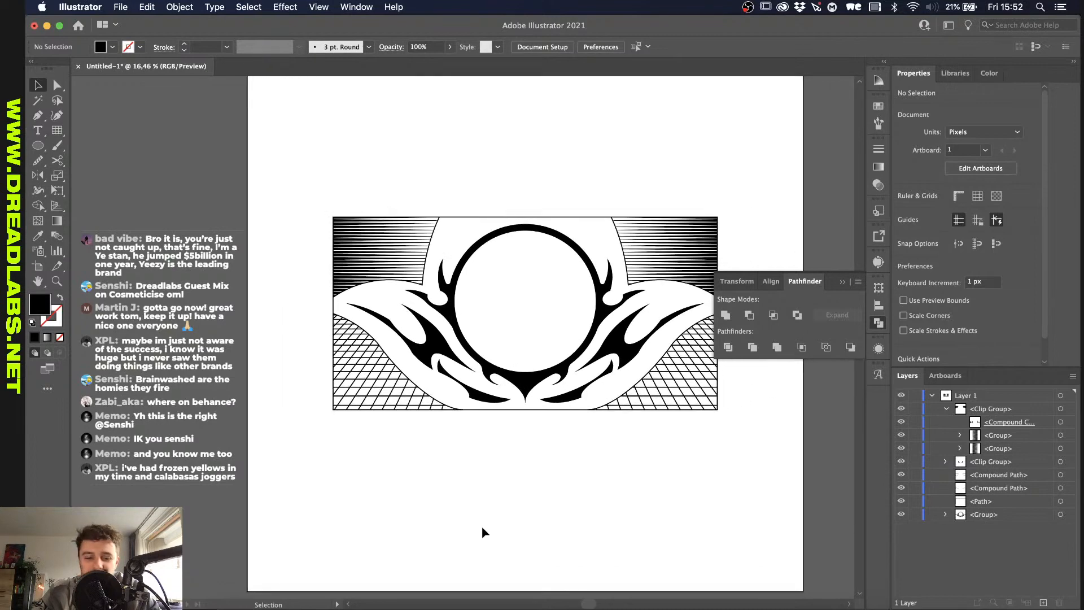
click(842, 281)
scroll(581, 244, up, 1)
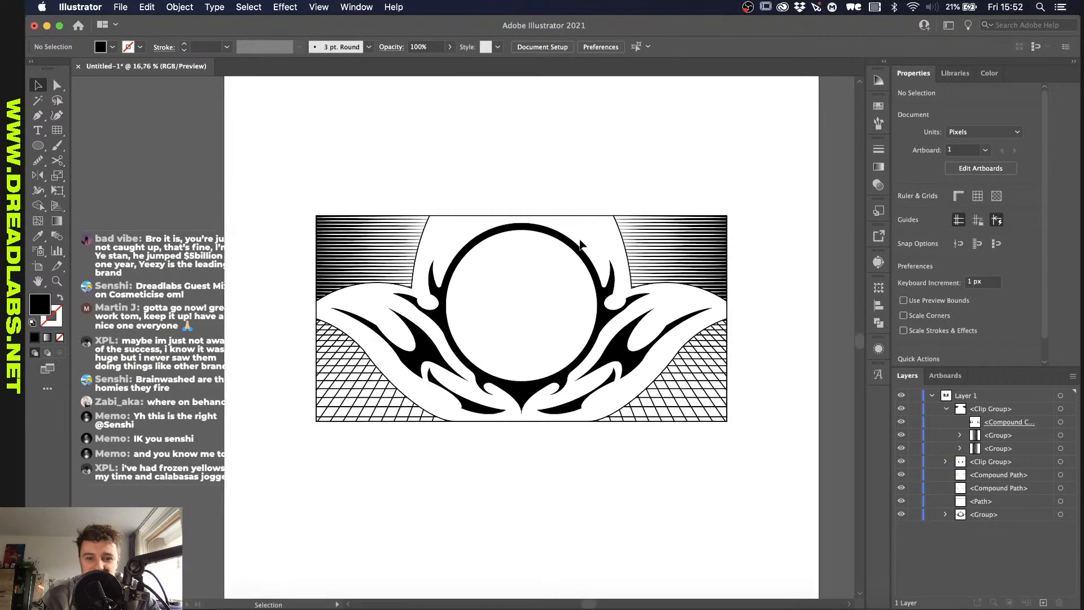
scroll(580, 244, down, 2)
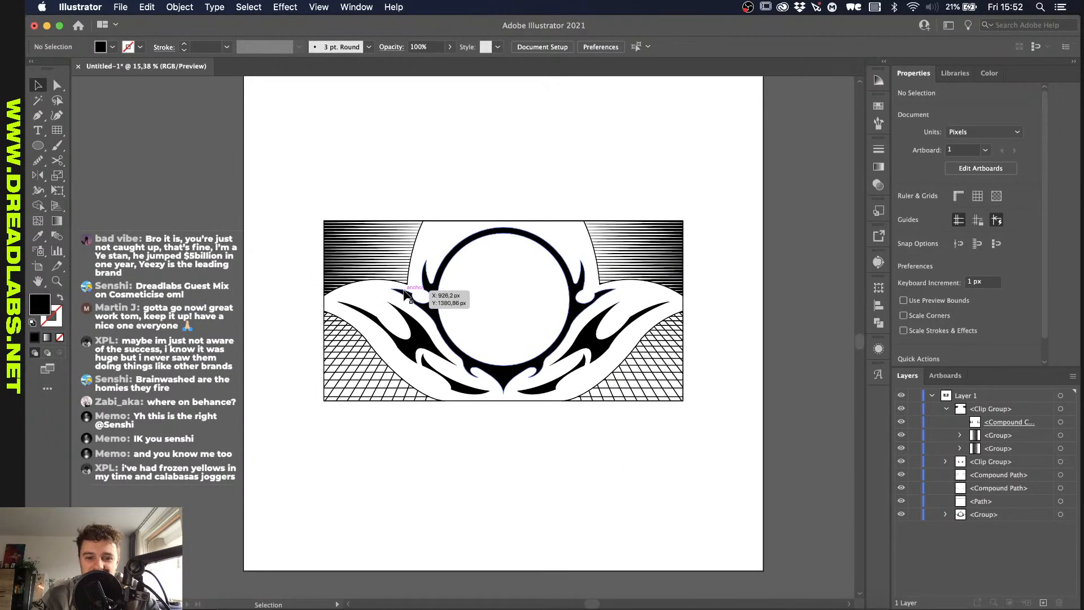
Step: Place a point text object above the frame graphic and scale it up to about 1923 px wide
key(t)
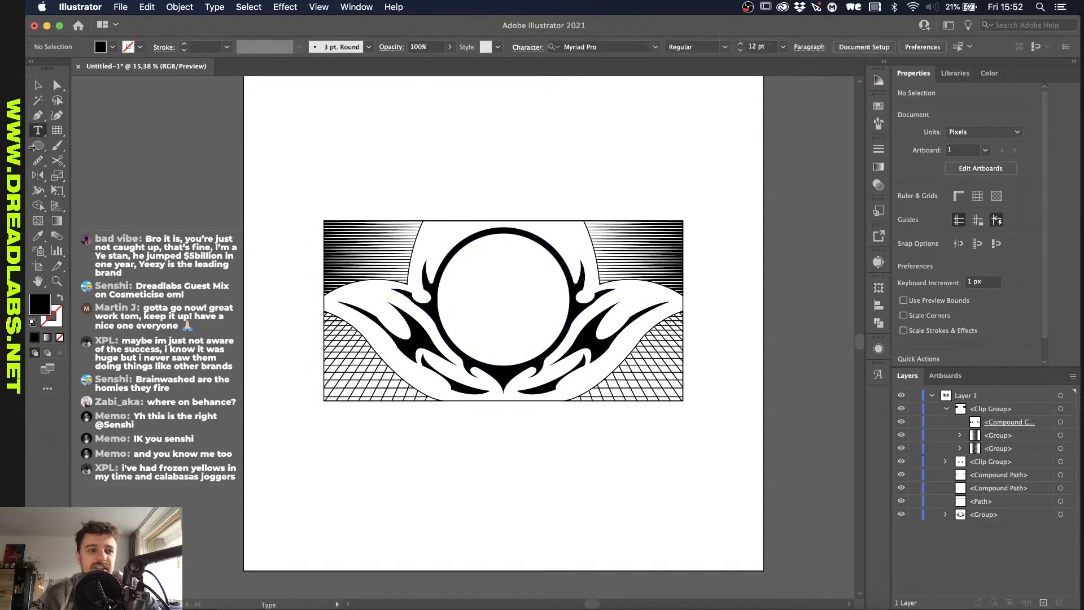
click(364, 181)
click(39, 86)
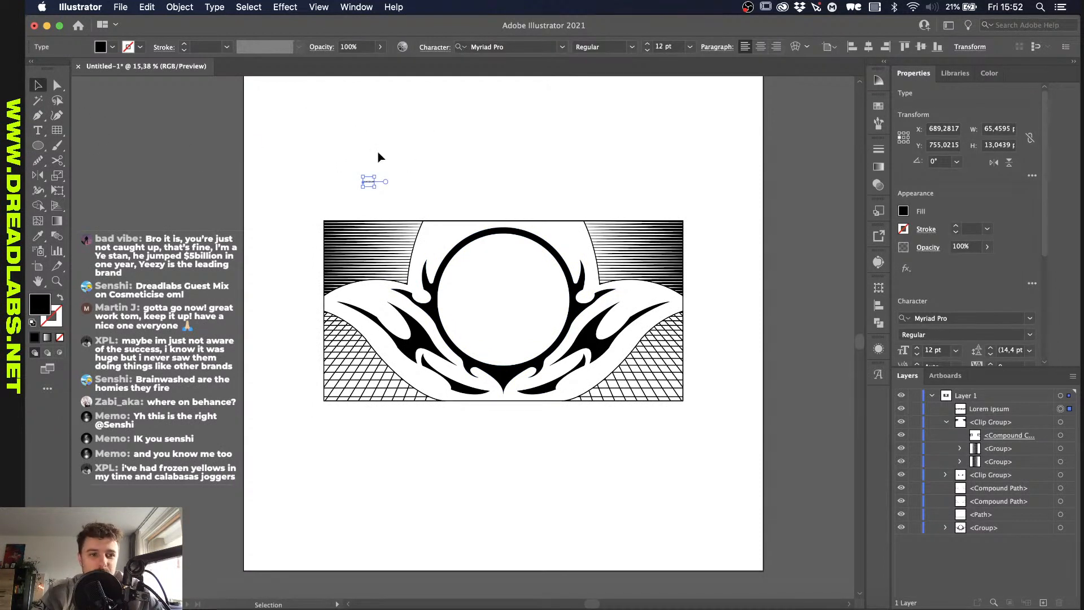
drag(375, 180, 491, 132)
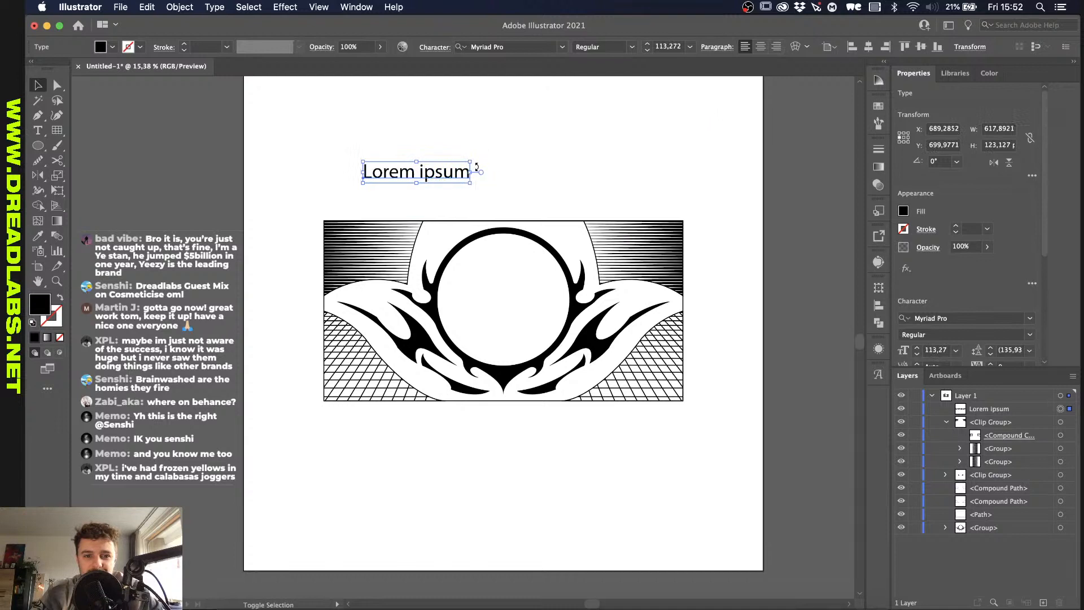
drag(470, 172, 696, 111)
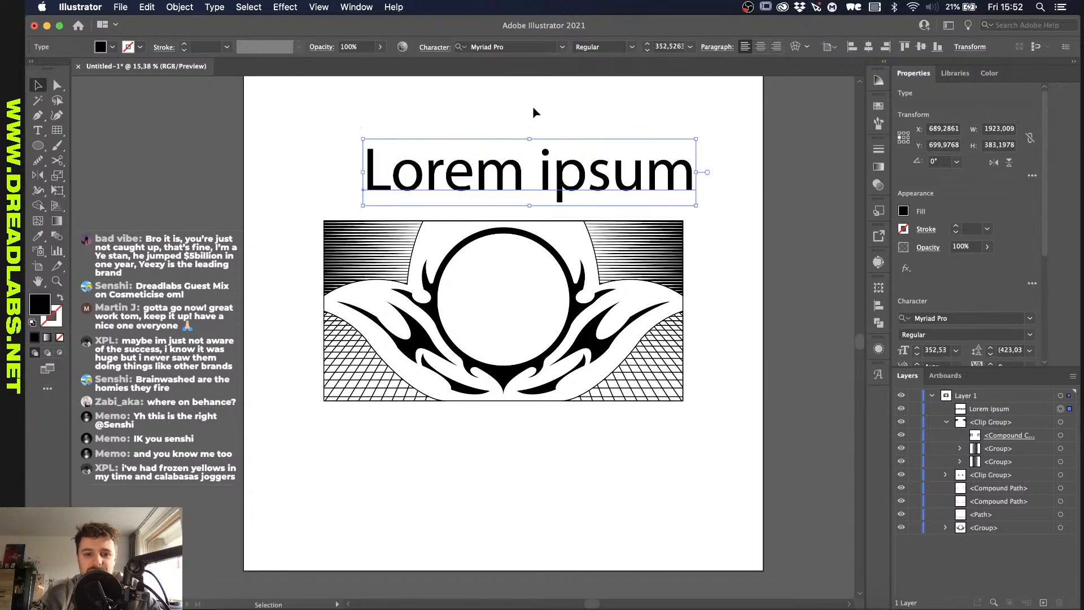
Step: Replace the placeholder text above the frame with "DREADLABS"
double_click(527, 170)
key(super+a)
text(DREADLABS)
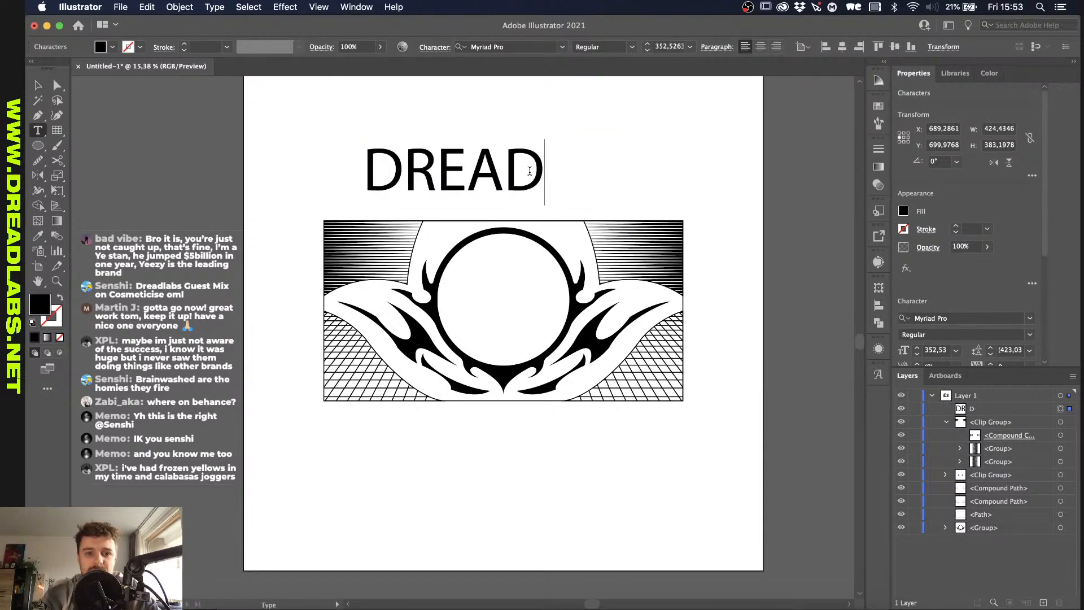
click(37, 86)
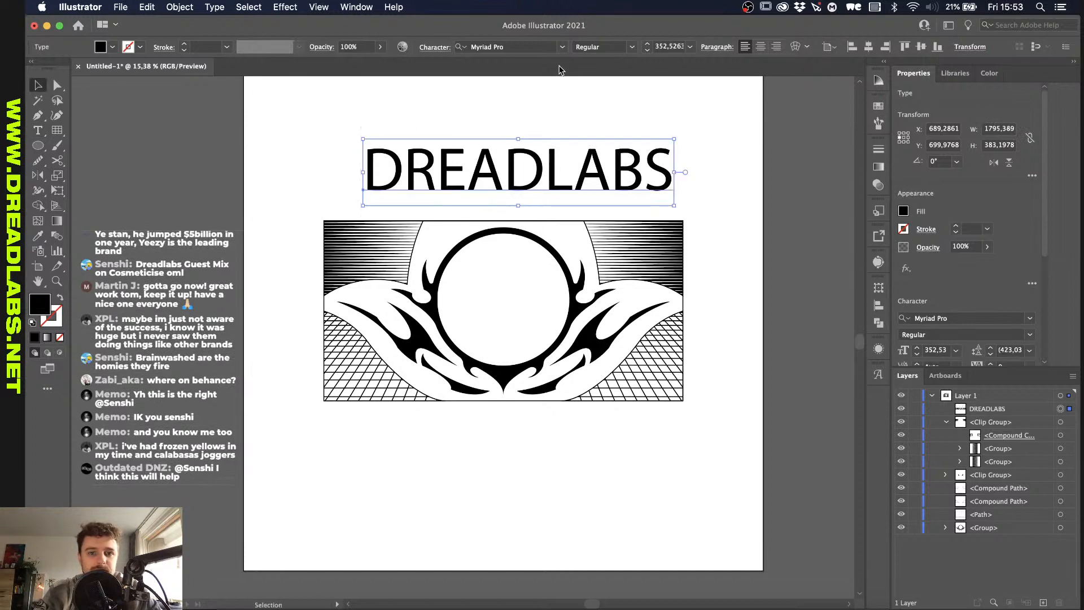
Step: Filter the fonts to favorites and set the DREADLABS title in SERPESerif
click(564, 47)
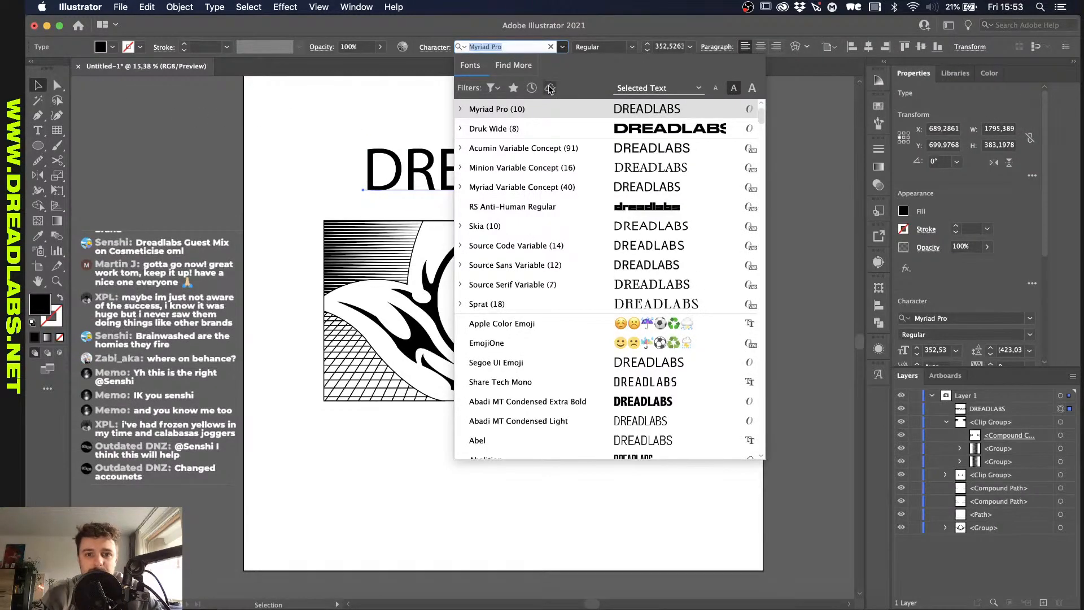
click(513, 88)
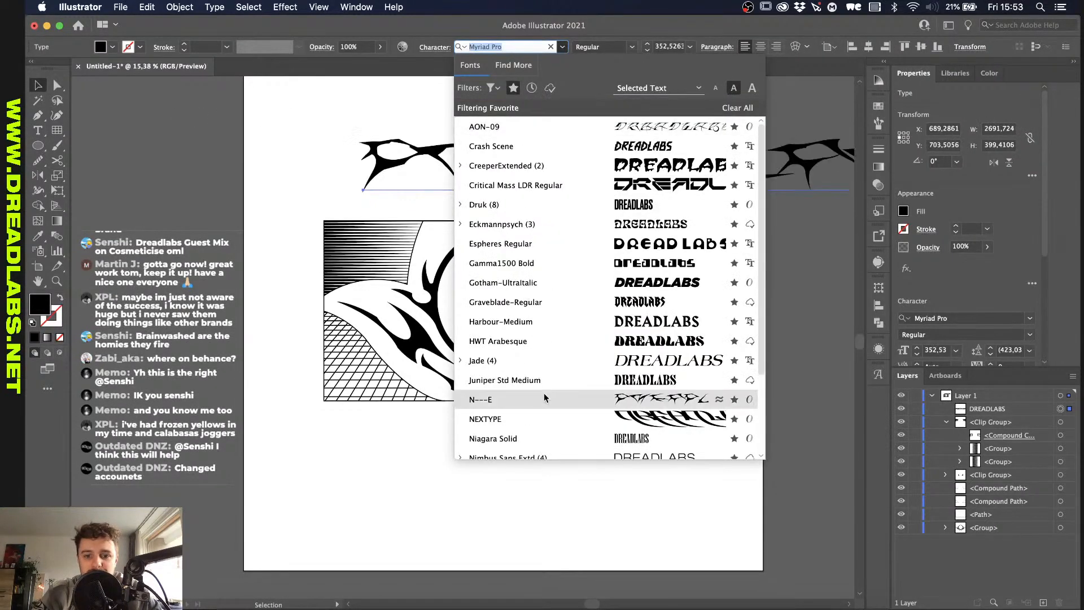
scroll(544, 393, down, 5)
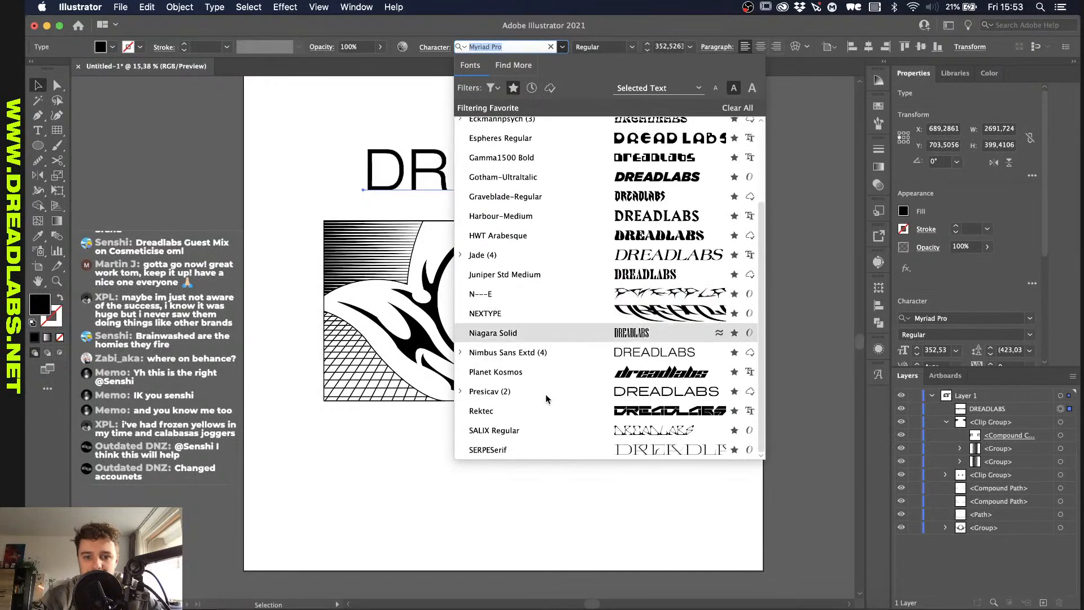
click(540, 450)
Step: Scale the title to the frame's width, about 2073 px, and place it just above the frame
scroll(525, 243, right, 5)
key(super+minus)
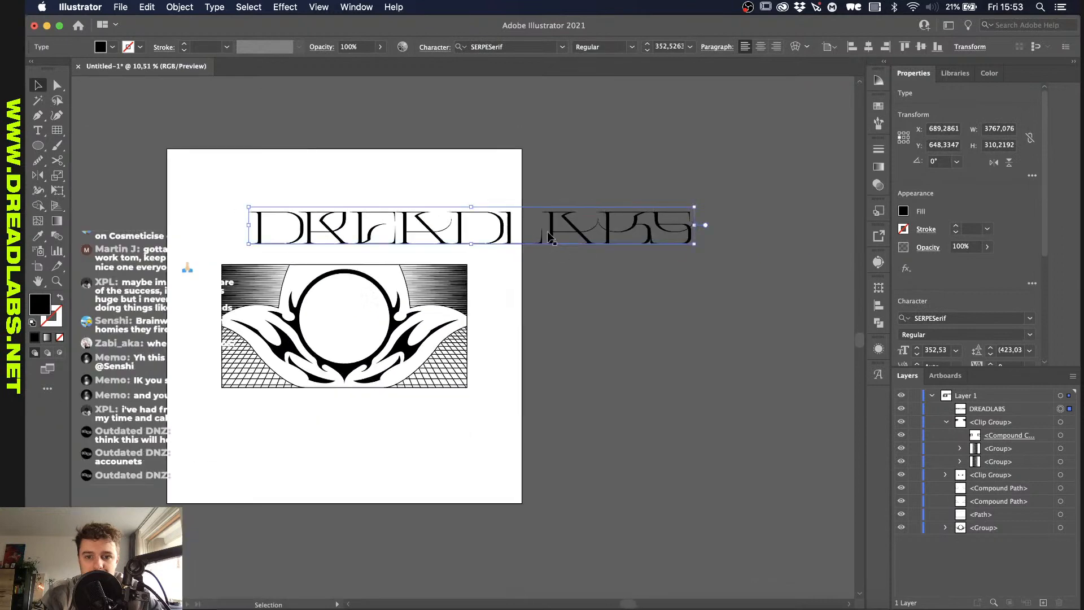
drag(697, 226, 468, 224)
scroll(218, 265, up, 2)
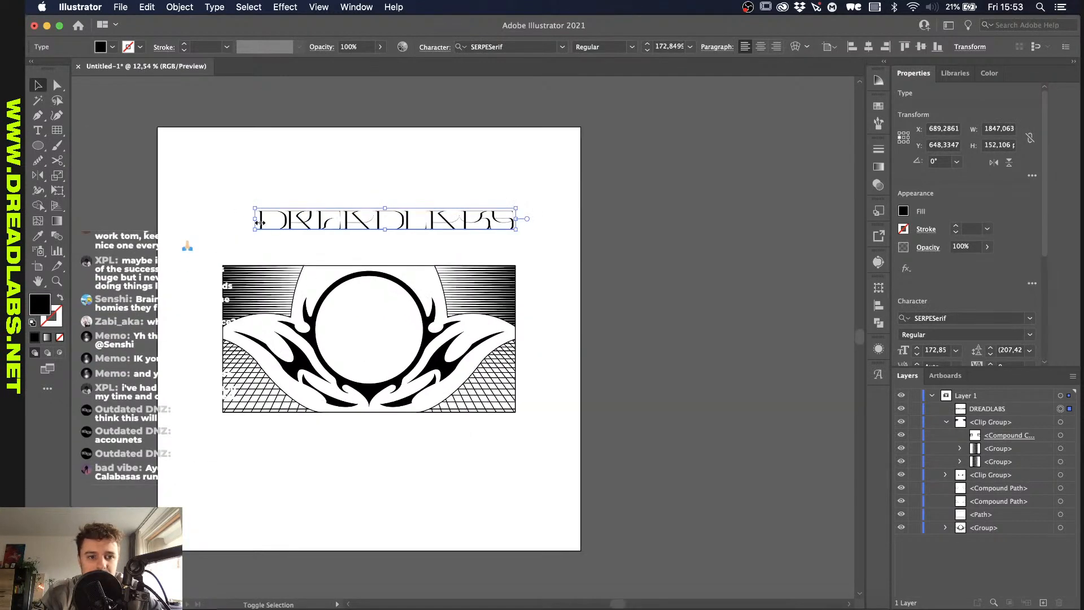
drag(259, 222, 233, 274)
scroll(225, 223, up, 4)
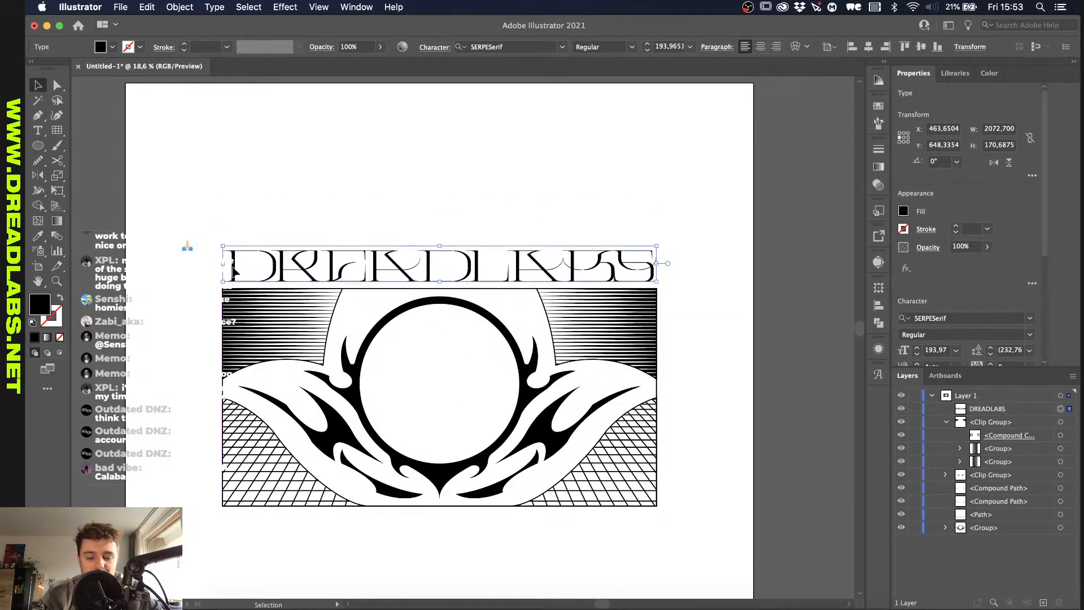
Step: Enlarge the title to about 2138 px wide so its outer letters line up with the frame's side edges, and deselect it
scroll(237, 266, up, 5)
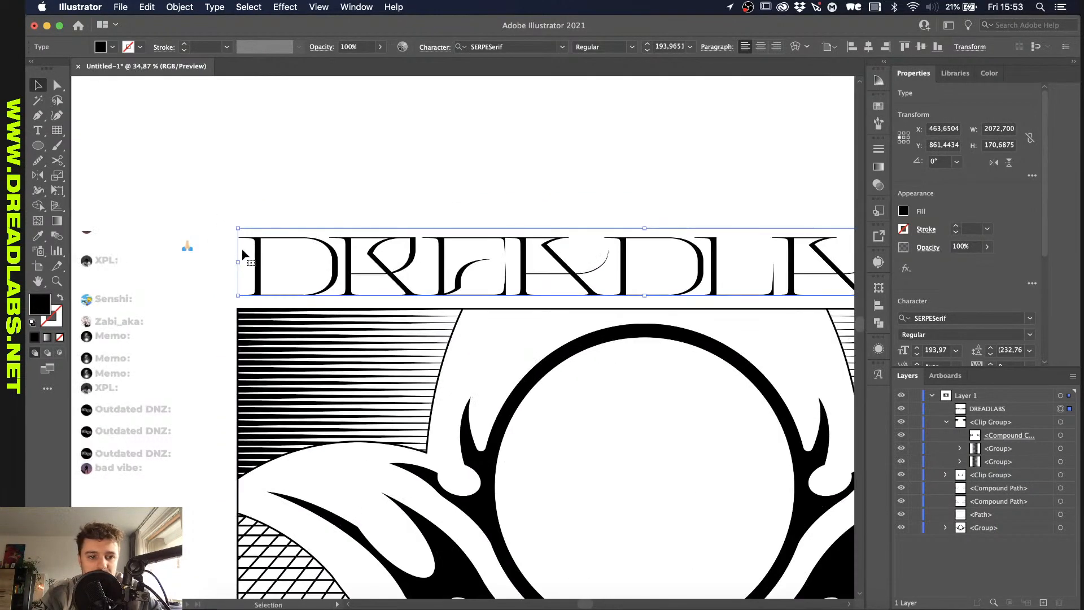
scroll(243, 255, up, 2)
drag(218, 265, 193, 265)
scroll(423, 285, down, 3)
scroll(423, 286, right, 5)
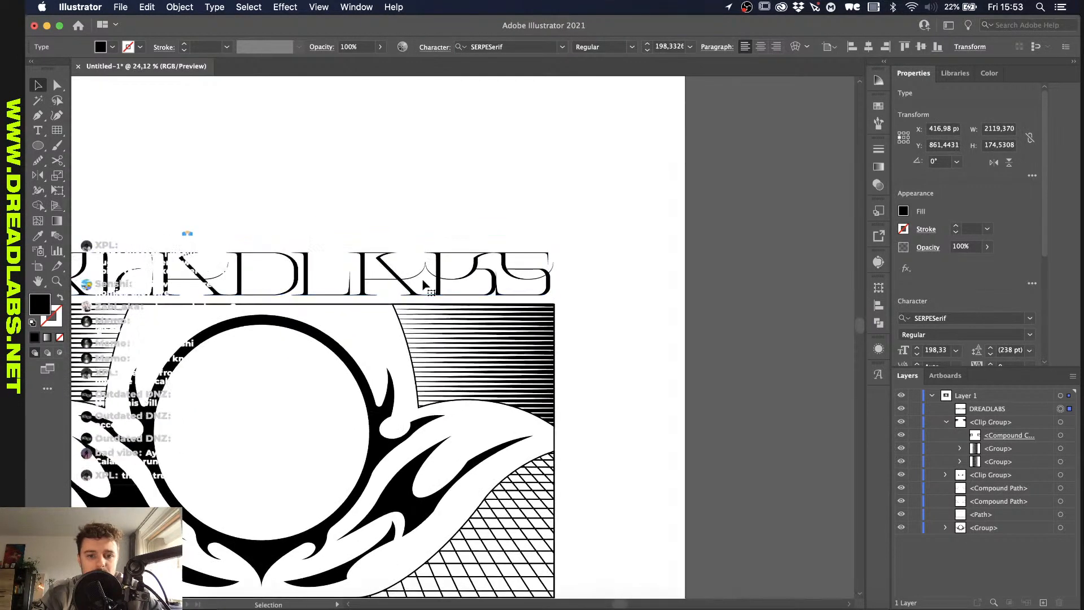
scroll(423, 285, up, 4)
drag(521, 293, 530, 293)
scroll(622, 282, down, 4)
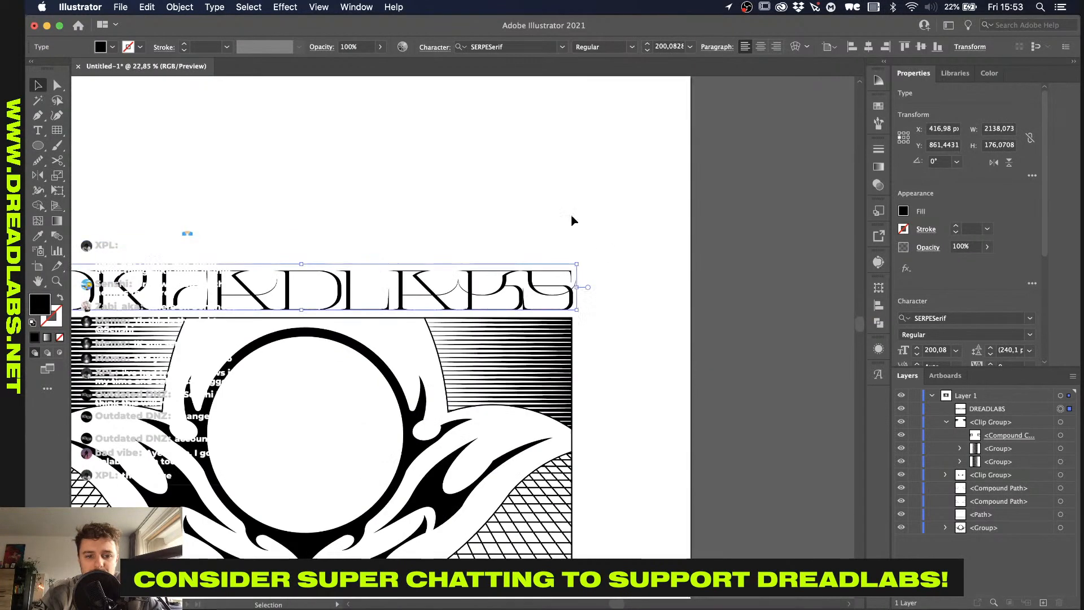
click(545, 202)
scroll(546, 202, down, 3)
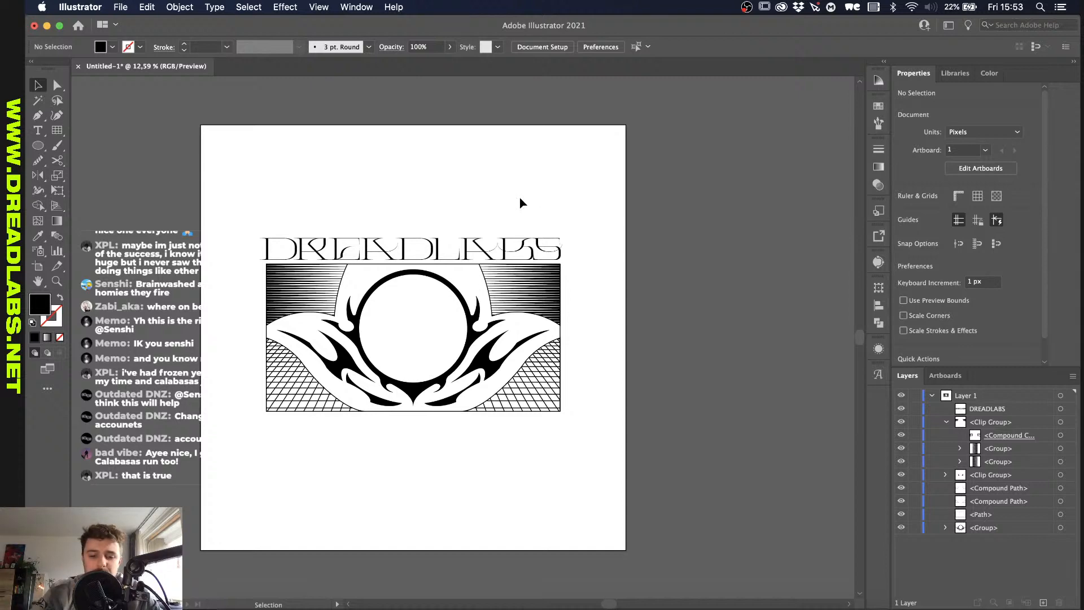
Step: Duplicate the DREADLABS title straight up, placing the copy above the original
scroll(362, 204, up, 3)
click(377, 265)
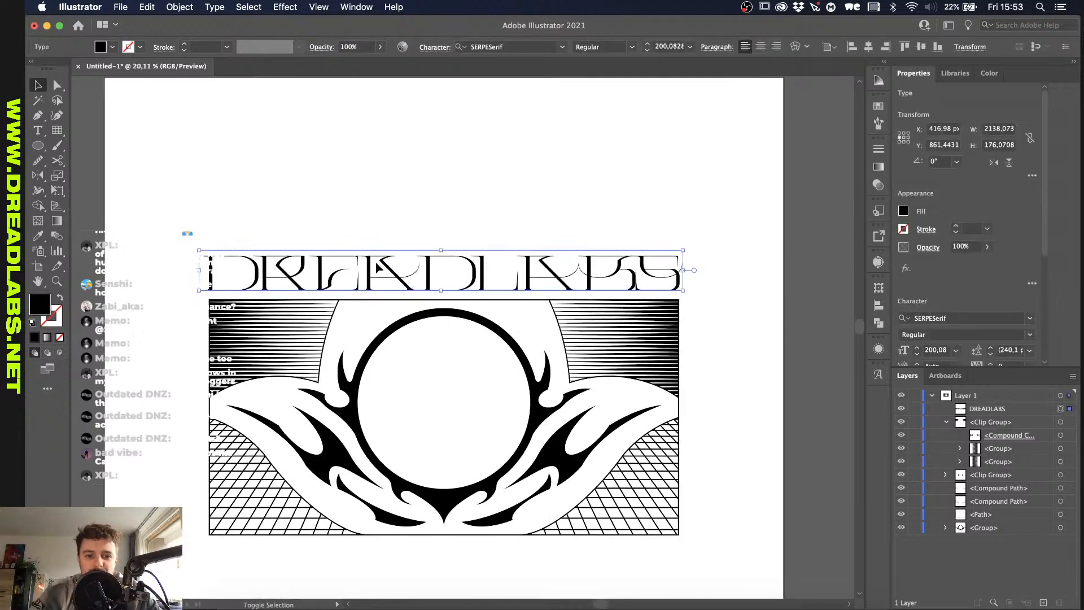
click(418, 177)
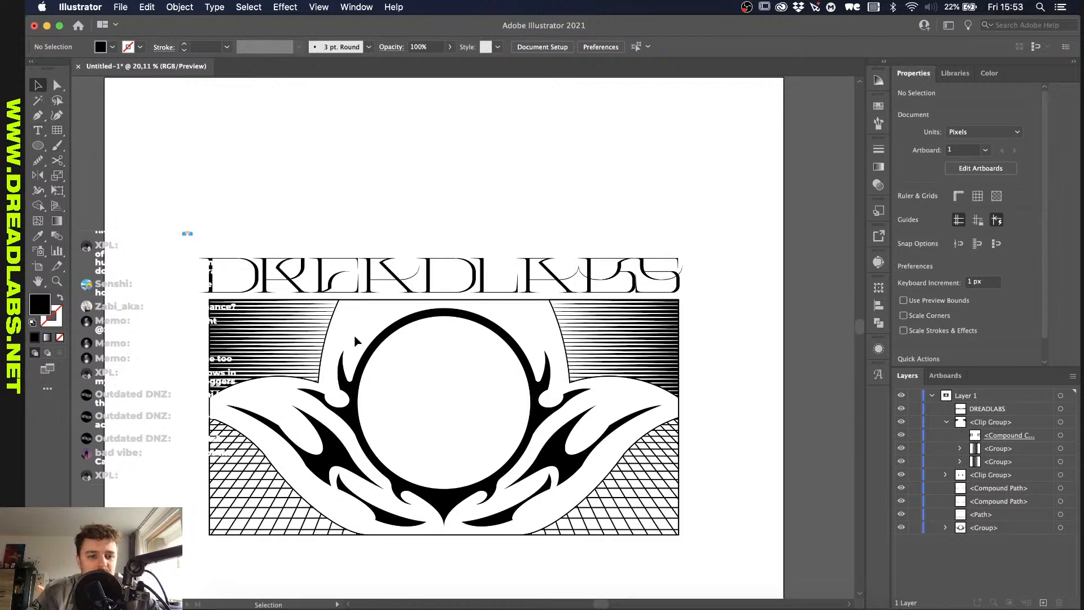
drag(418, 295, 418, 209)
double_click(418, 209)
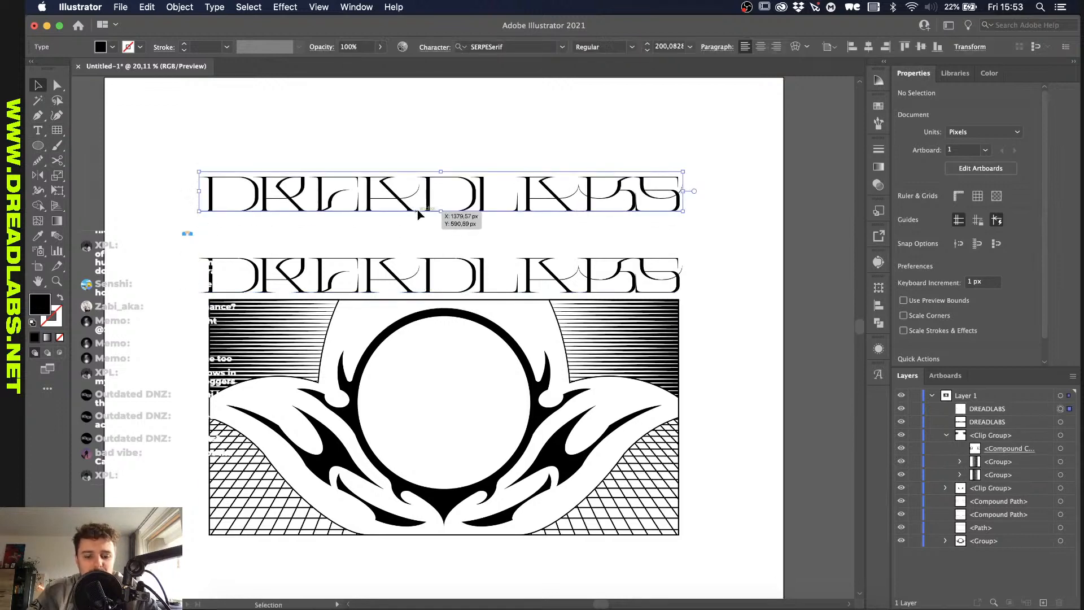
Step: Replace the wording of the upper title copy with lowercase "dreadlabs"
double_click(442, 201)
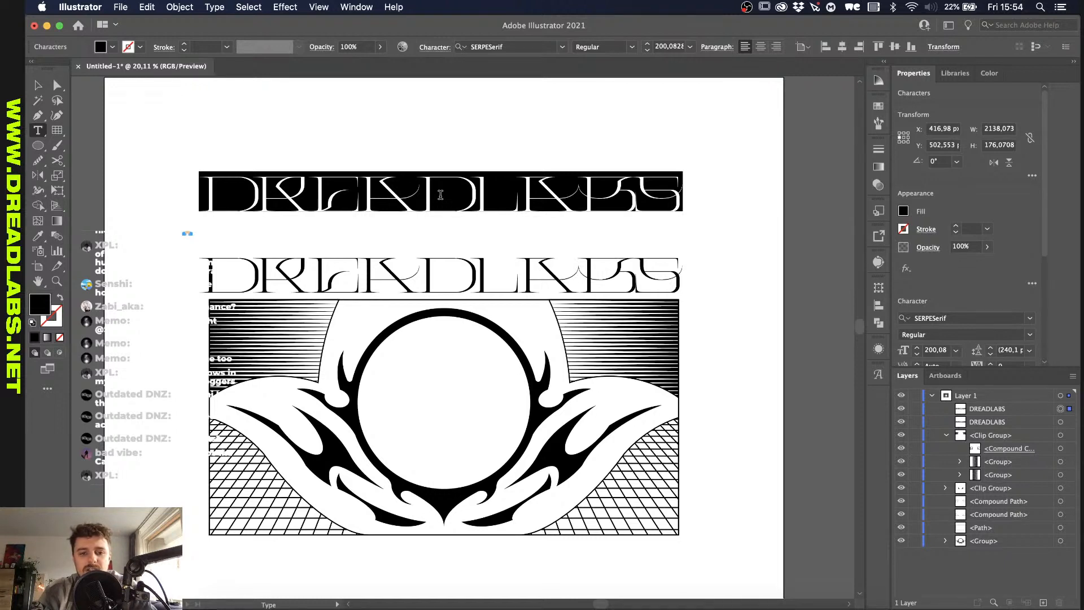
text(r)
key(BackSpace)
text(d)
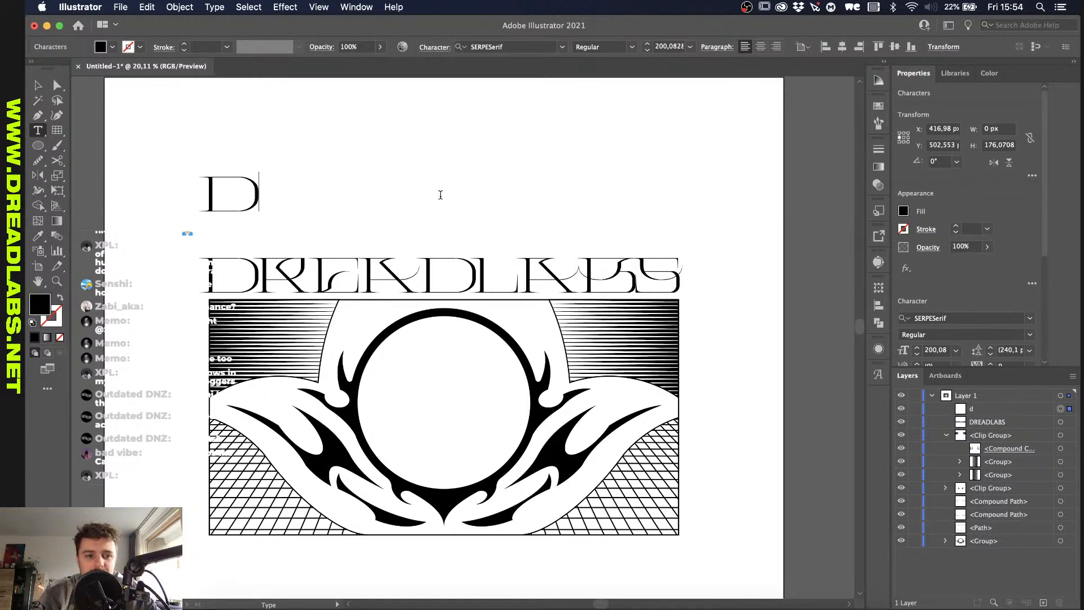
text(readlabs)
key(Escape)
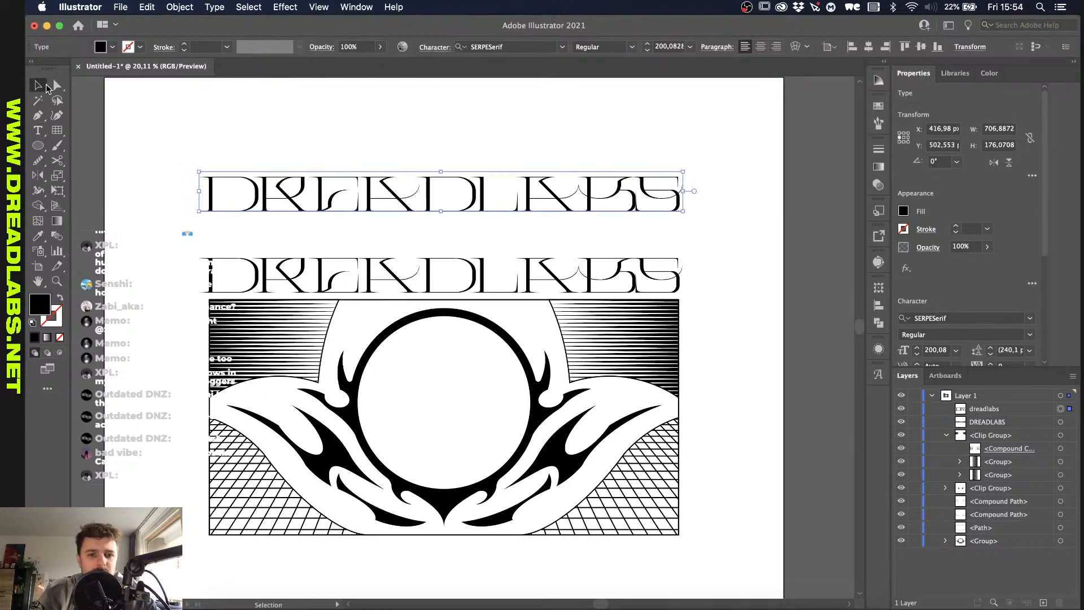
Step: Remove the favorites font filter and set the lowercase dreadlabs title in Druk Wide Medium Italic
click(562, 46)
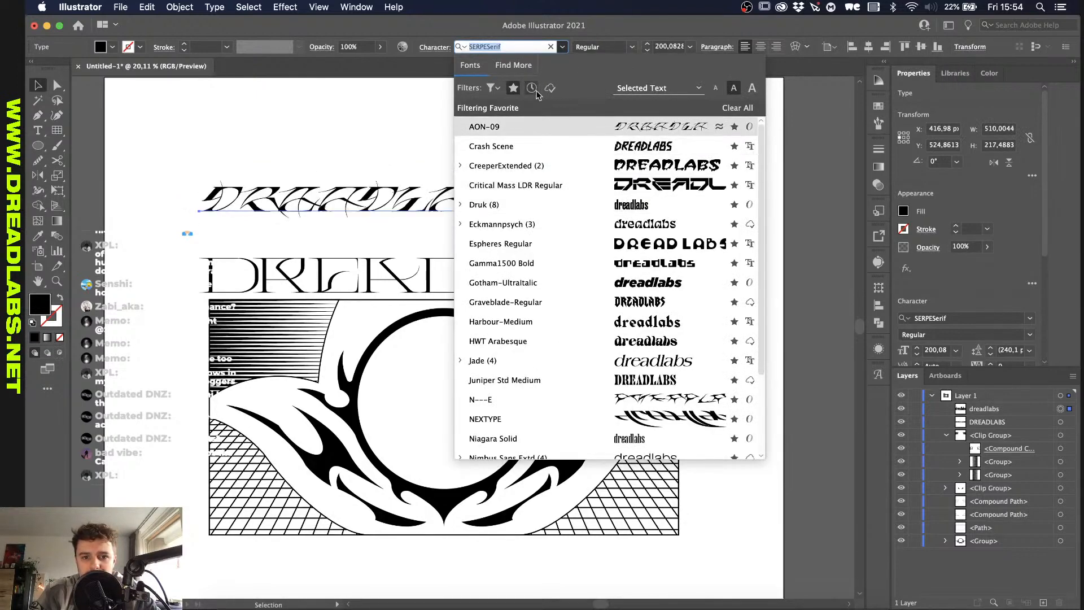
click(513, 87)
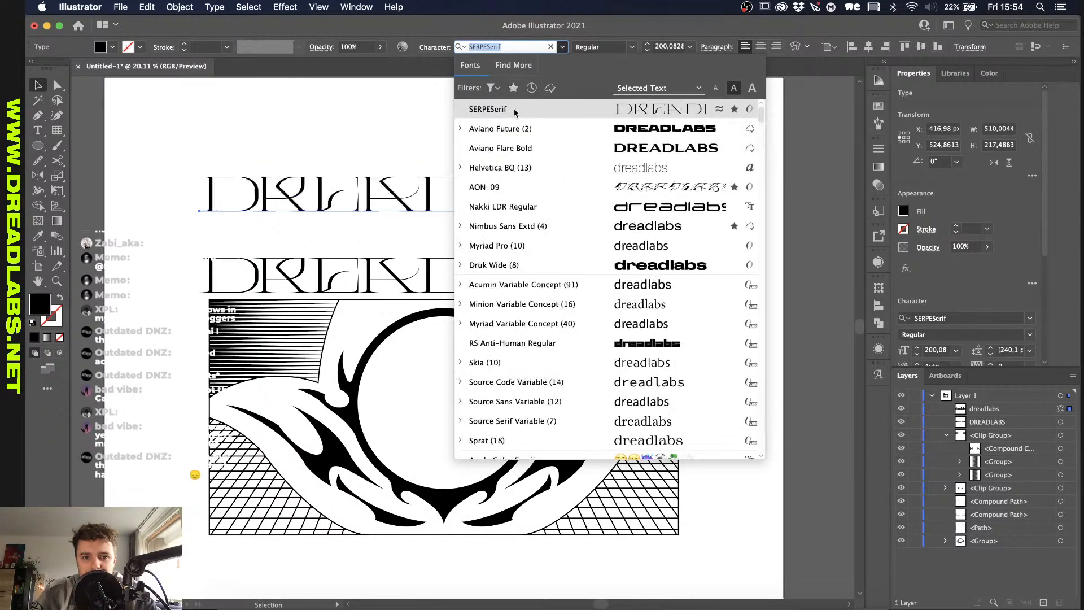
click(532, 258)
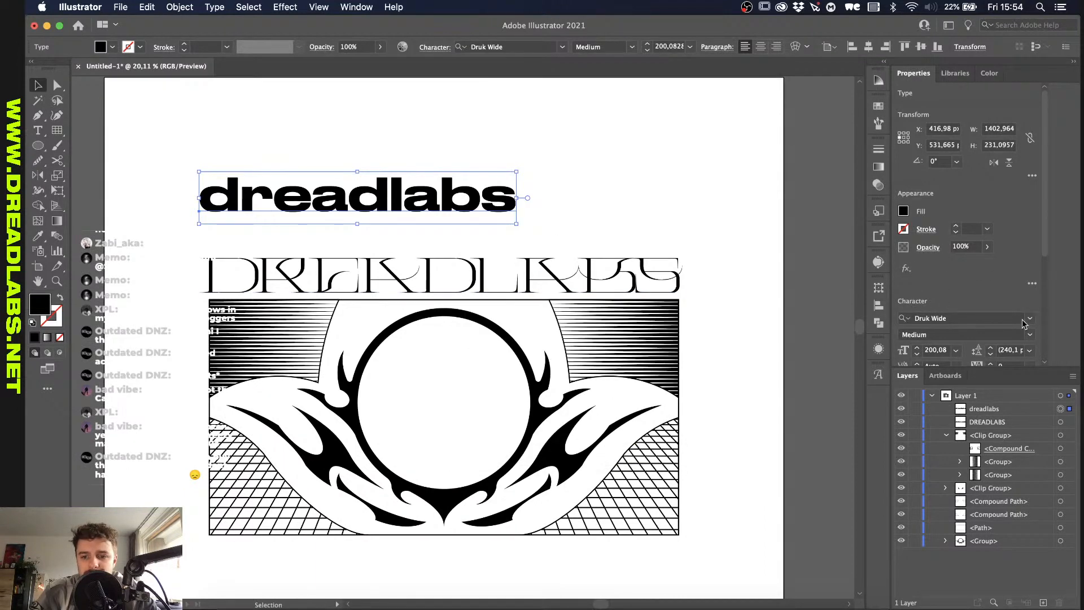
scroll(1047, 271, down, 5)
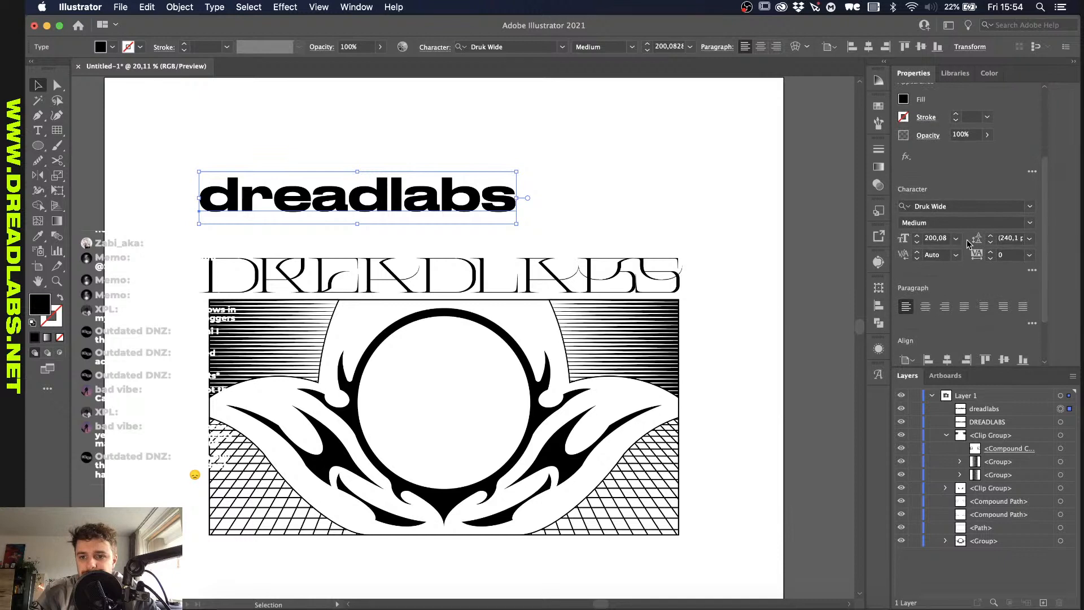
click(632, 47)
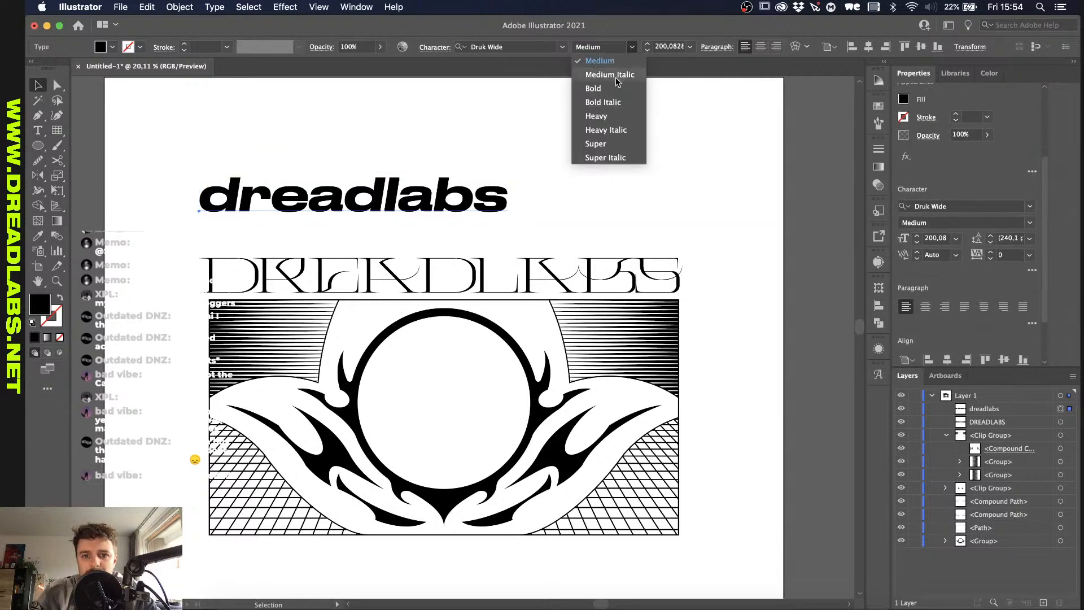
click(616, 73)
Step: Set the kerning of the lowercase dreadlabs title to Optical
click(443, 48)
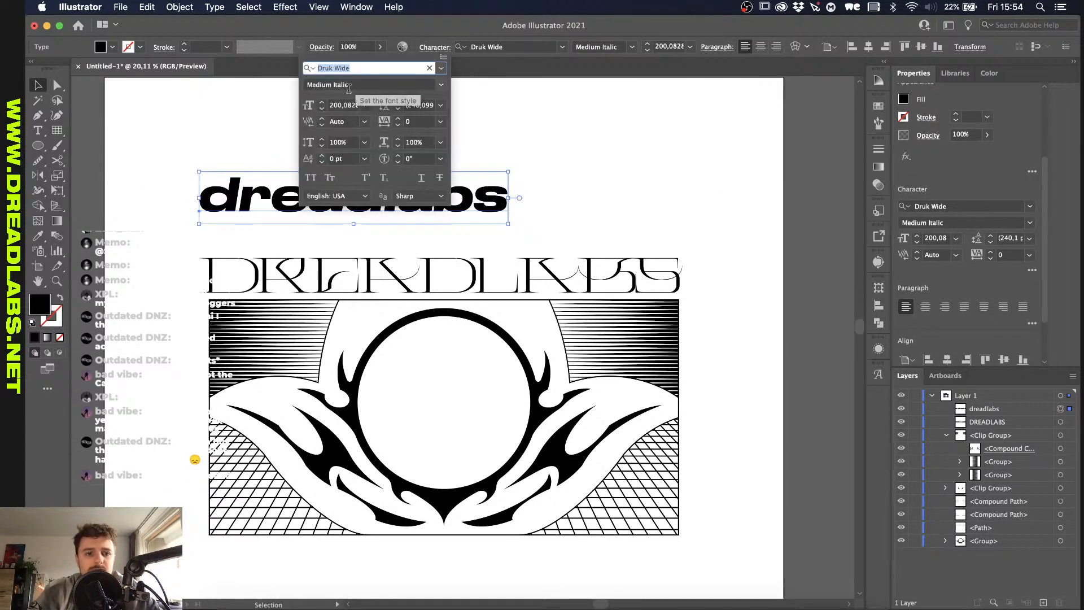
click(321, 125)
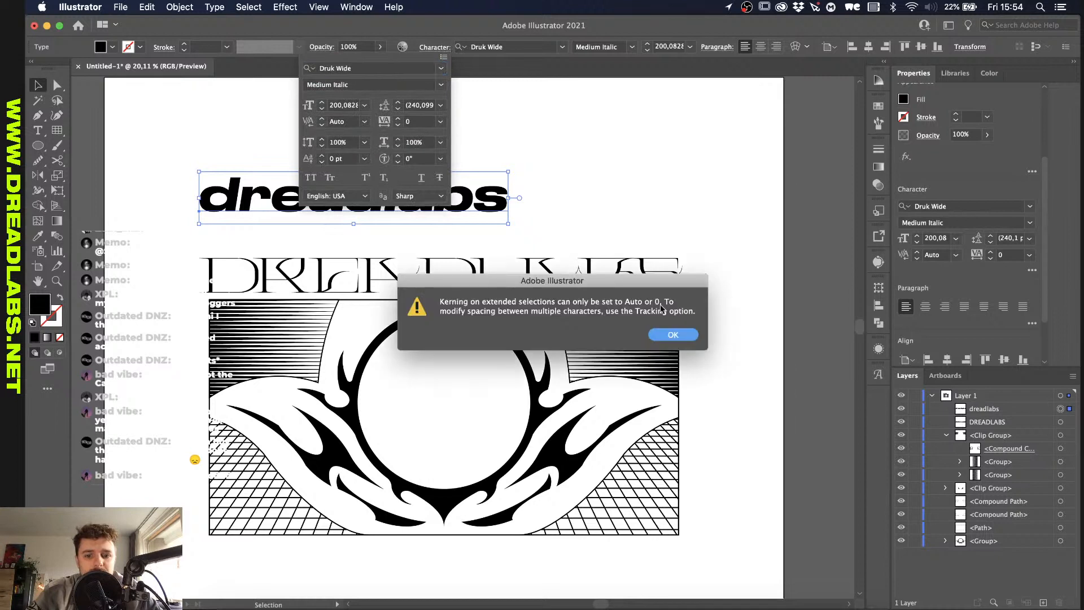
click(683, 336)
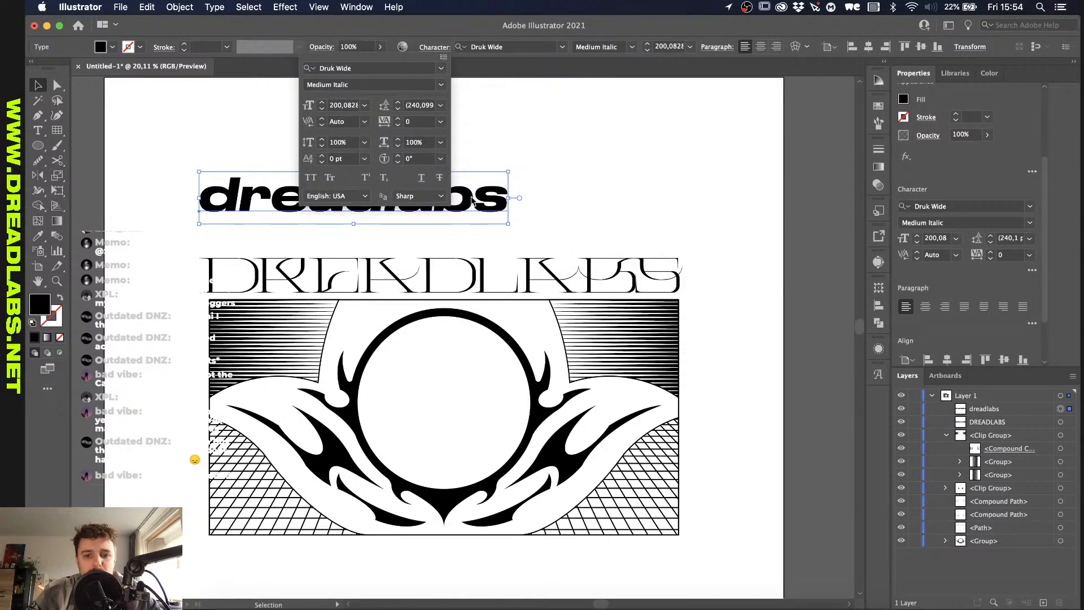
click(364, 122)
click(366, 145)
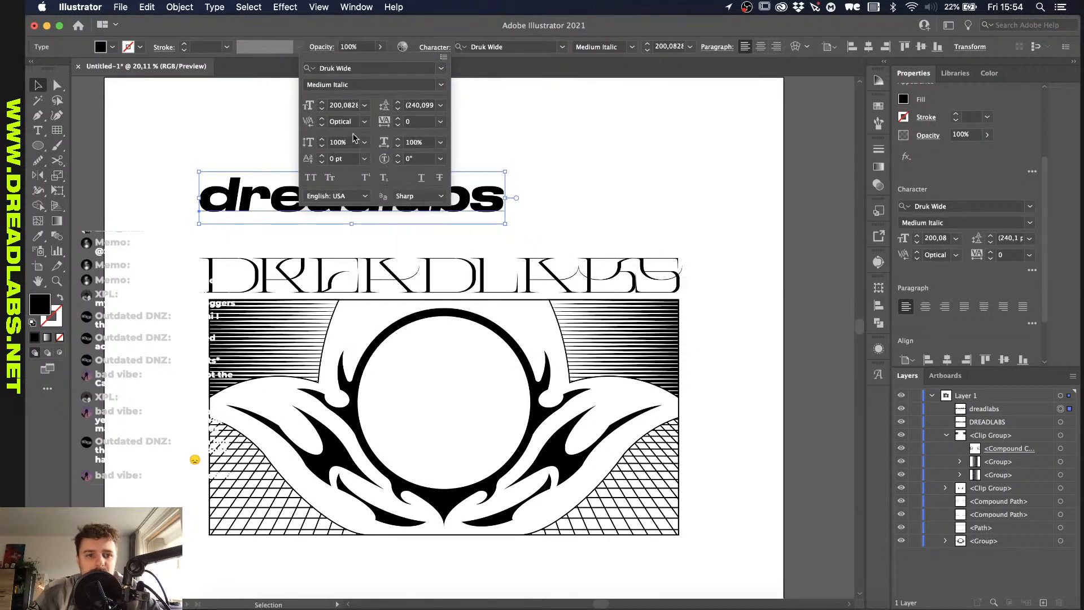
Step: Tighten the lowercase title's tracking to -90 and set its vertical scale to 80%
click(398, 125)
click(398, 125)
click(398, 125)
click(398, 126)
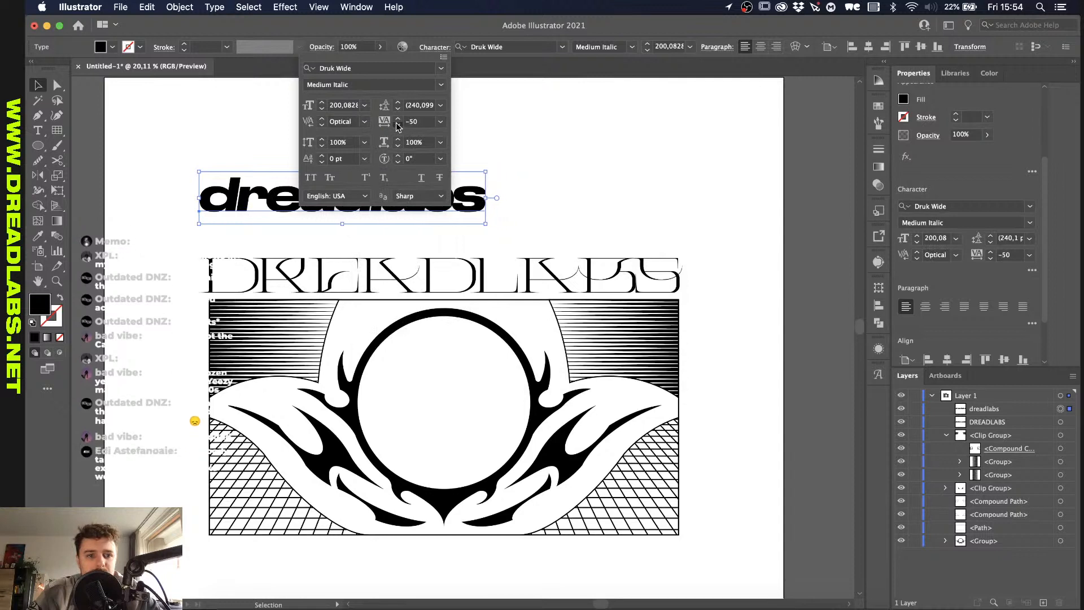
click(398, 125)
click(398, 125)
click(398, 125)
click(398, 126)
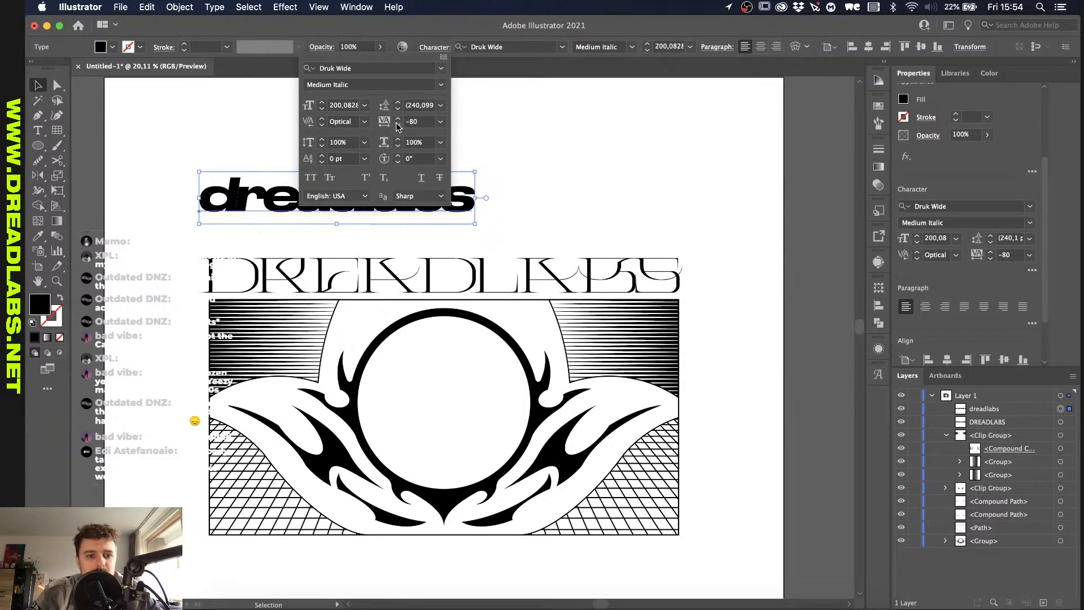
click(322, 145)
click(321, 145)
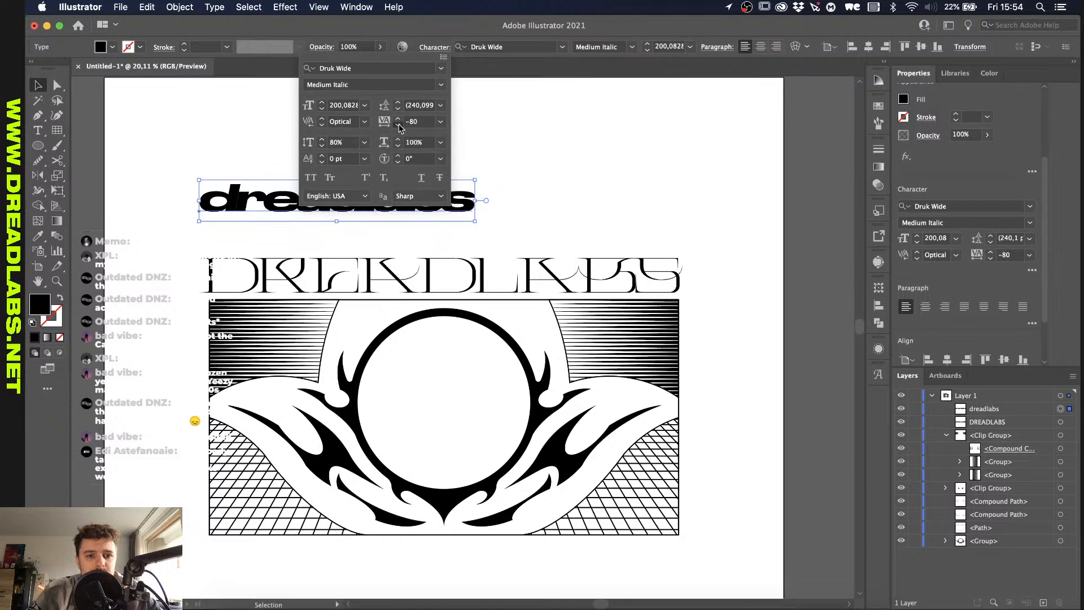
click(398, 125)
click(37, 85)
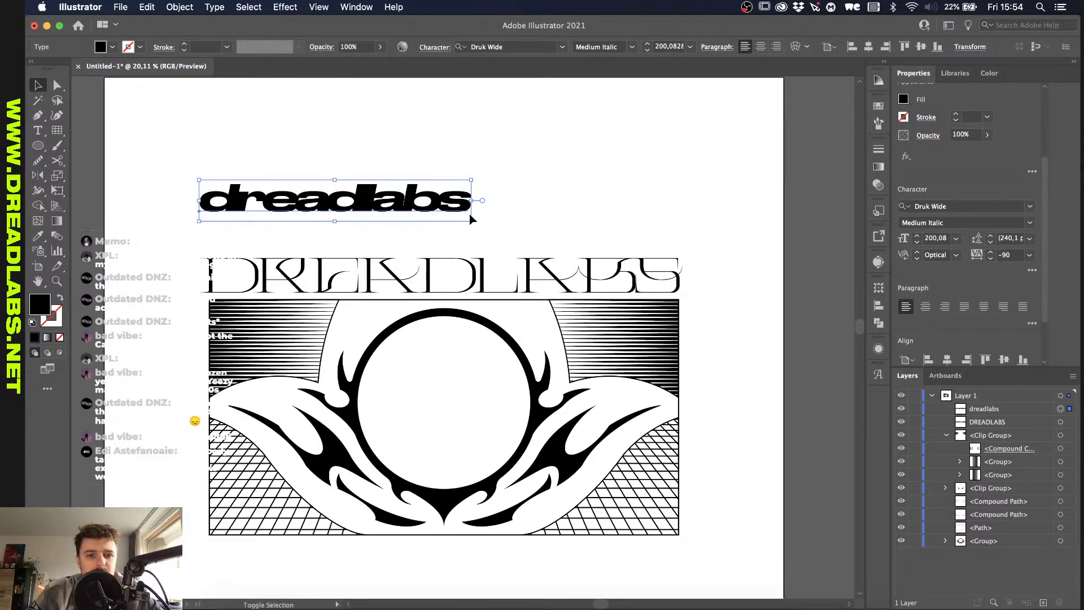
Step: Scale the lowercase dreadlabs title proportionally to about 2119 px wide, so it ends at the frame's outer edge
drag(471, 201, 680, 220)
click(322, 239)
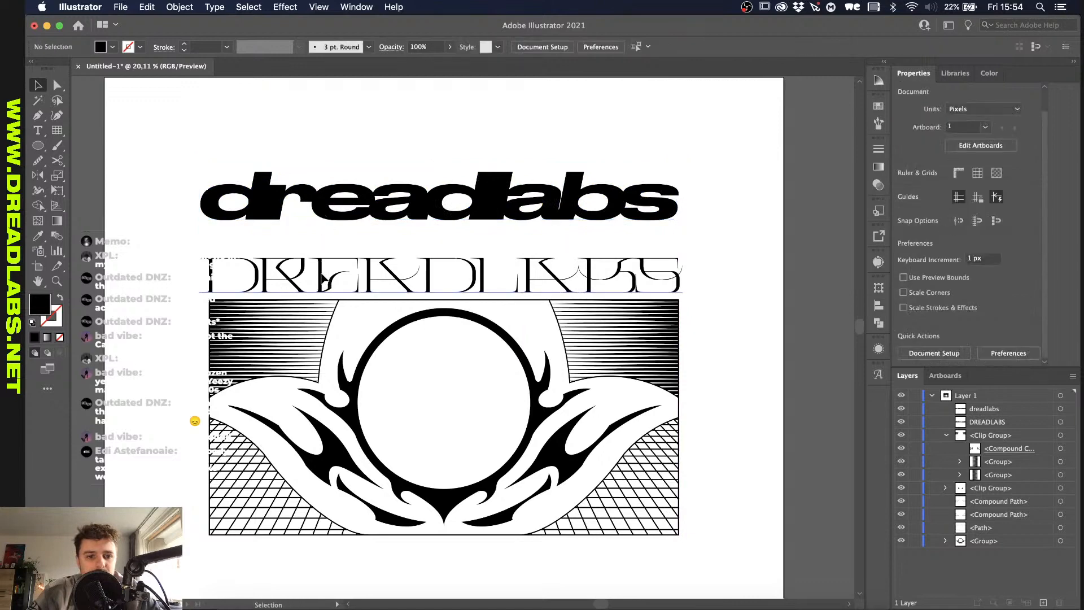
click(325, 210)
key(super+equal)
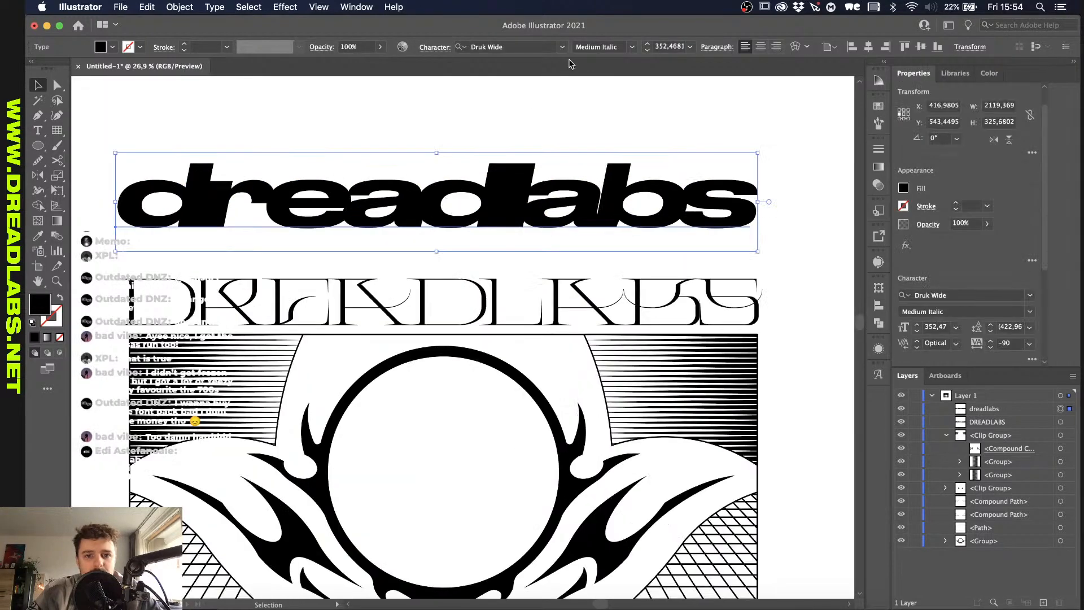
Step: Preview heavier Druk Wide styles on the lowercase title, keep Medium Italic, and swap its fill and stroke back and forth
click(633, 48)
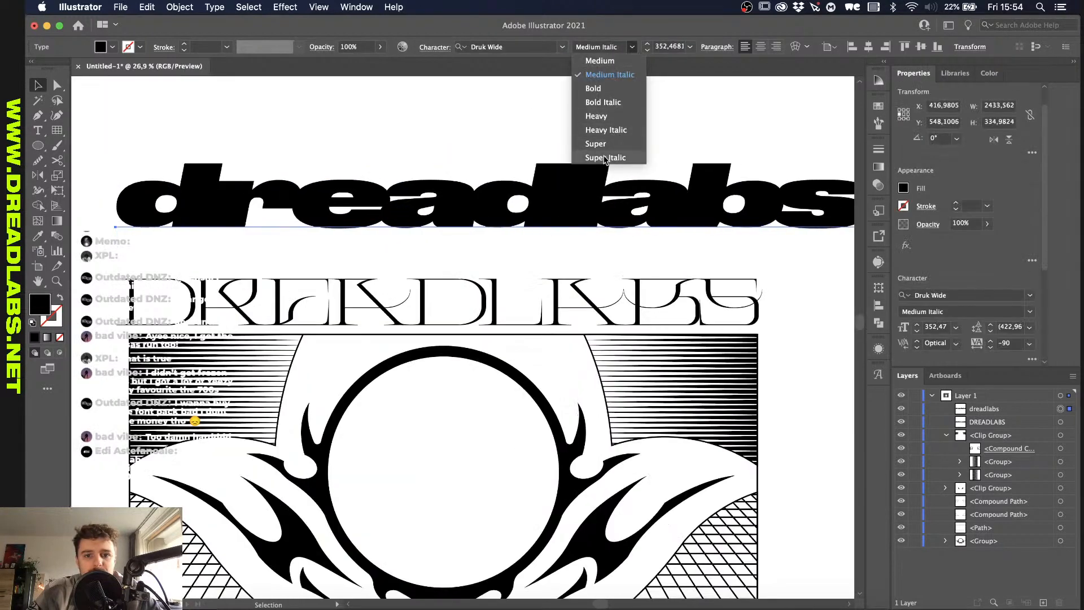
click(607, 75)
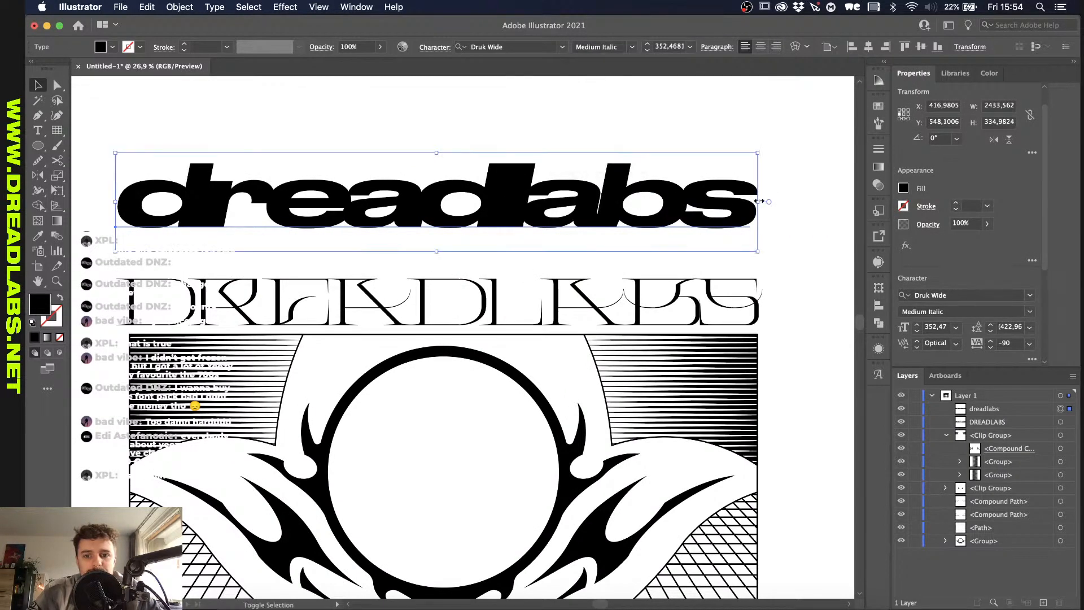
key(shift+x)
key(shift+x)
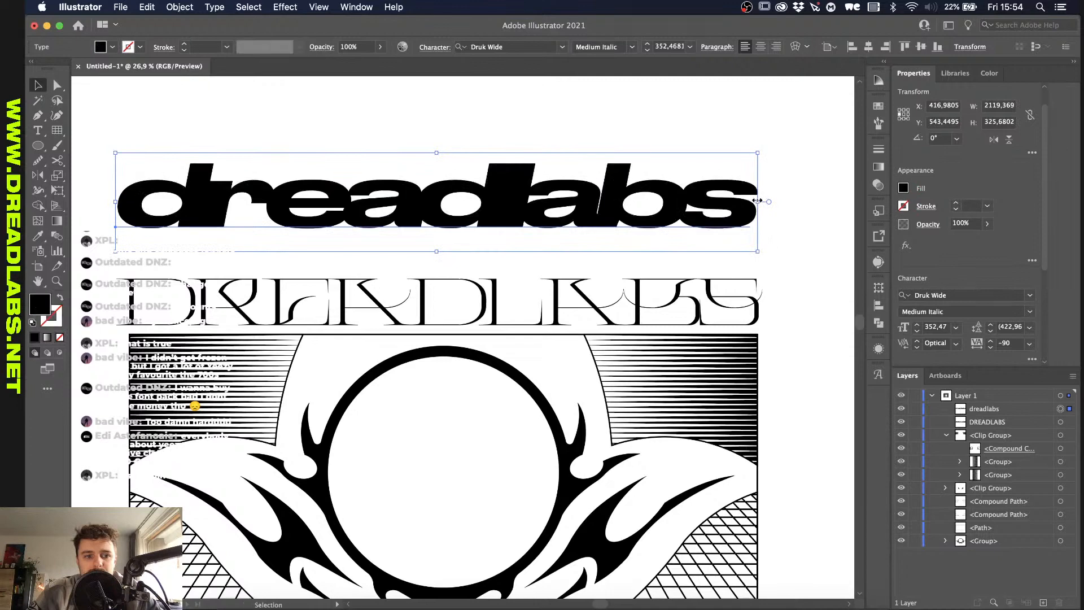
Step: Convert the lowercase dreadlabs title to outlines and unite the overlapping letters into one shape
right_click(757, 201)
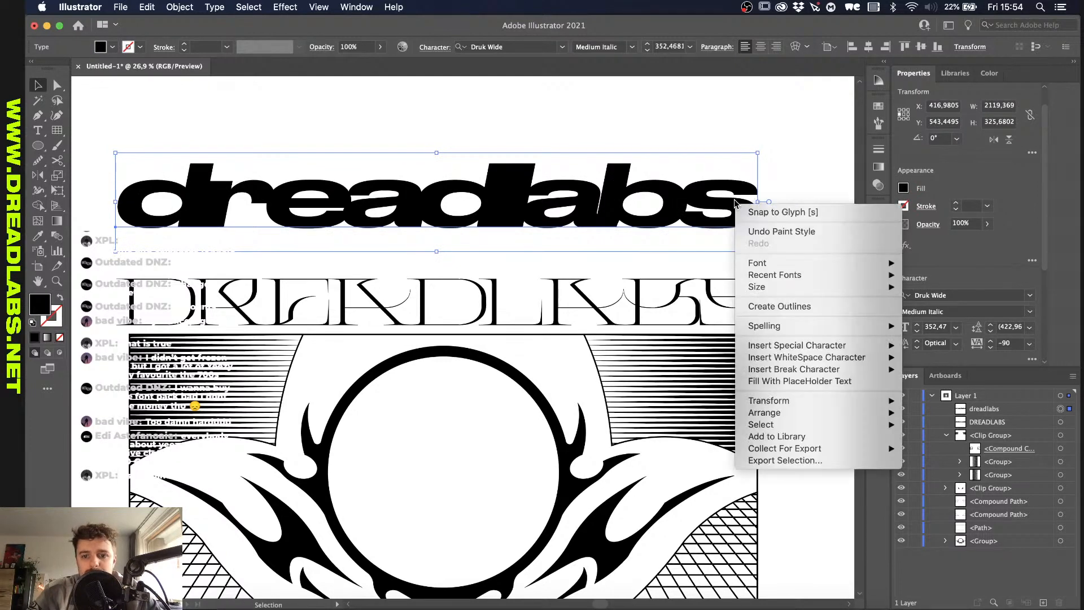
click(755, 306)
click(878, 322)
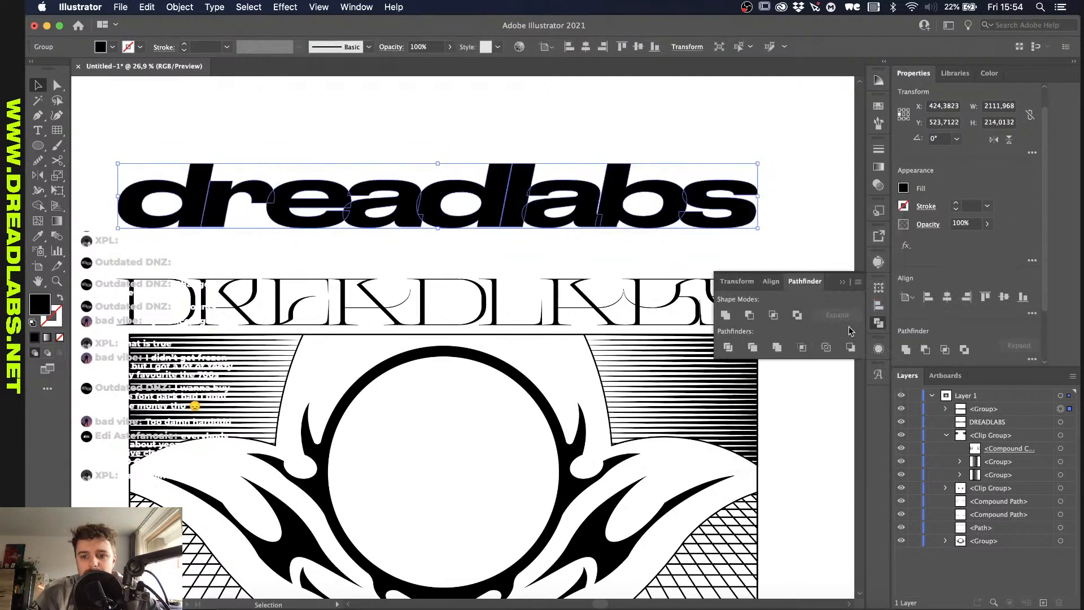
click(726, 315)
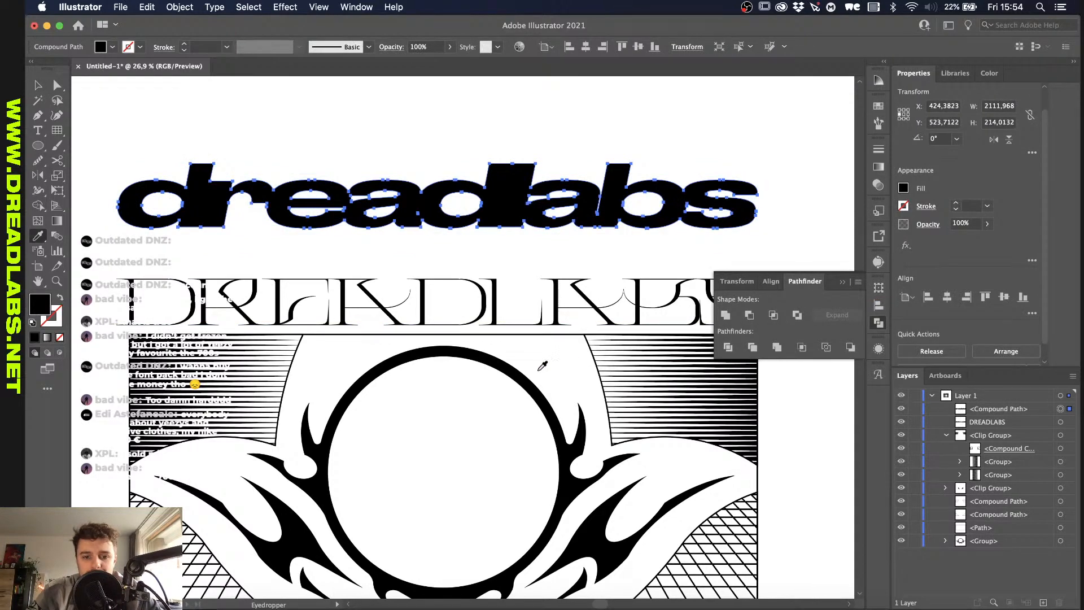
Step: Swap the united lettering's fill and stroke to give it a white fill with a 1 pt black outline, and deselect it
key(i)
key(shift+x)
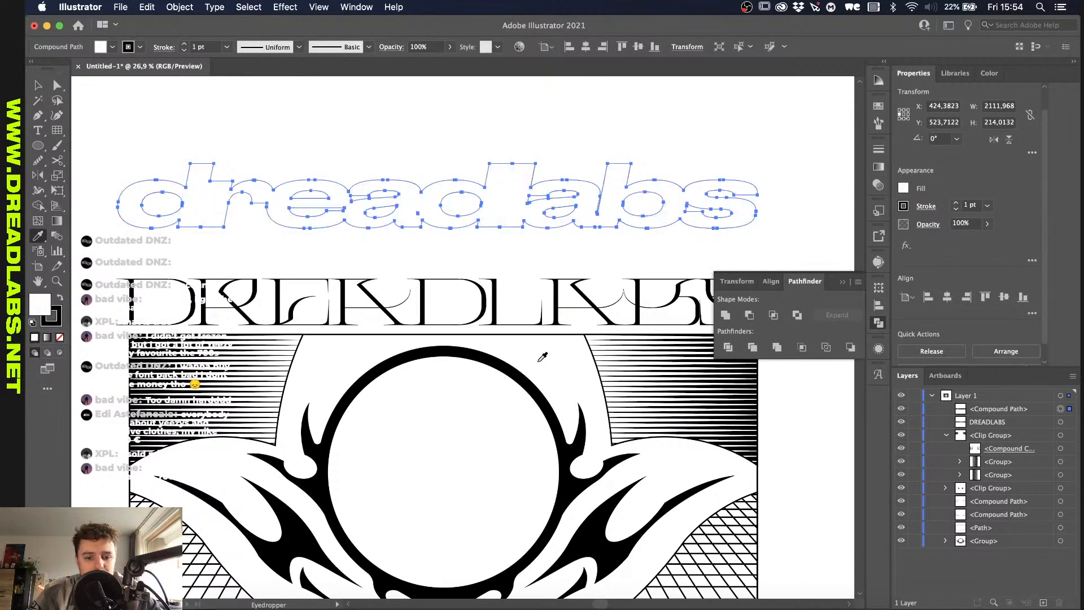
key(v)
click(518, 228)
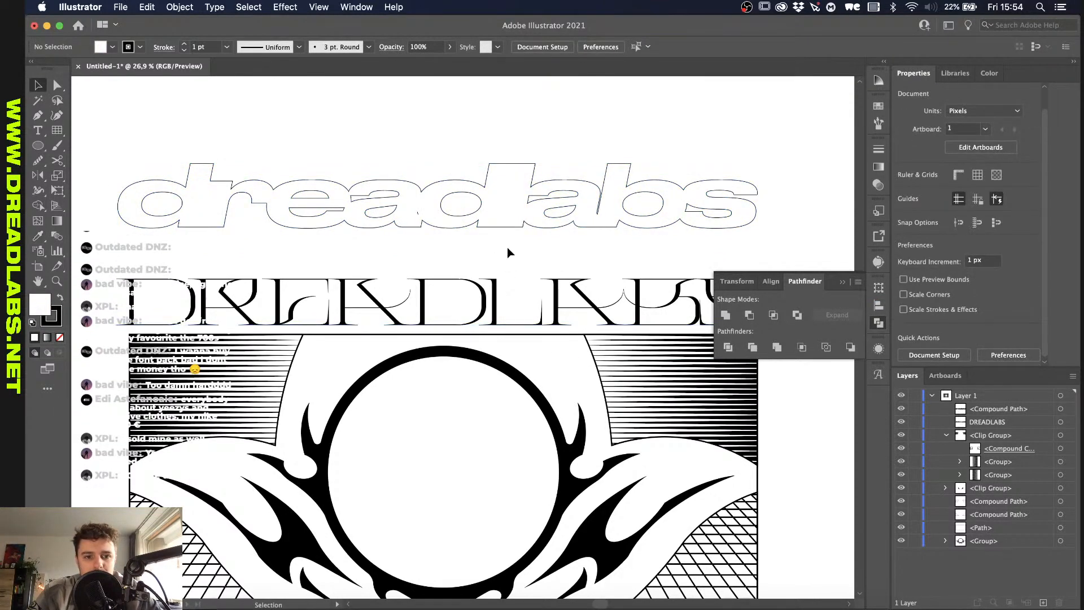
Step: Try the outlined dreadlabs lettering at a reduced size over the serif title, and delete the lettering
drag(508, 227, 500, 326)
scroll(499, 326, right, 3)
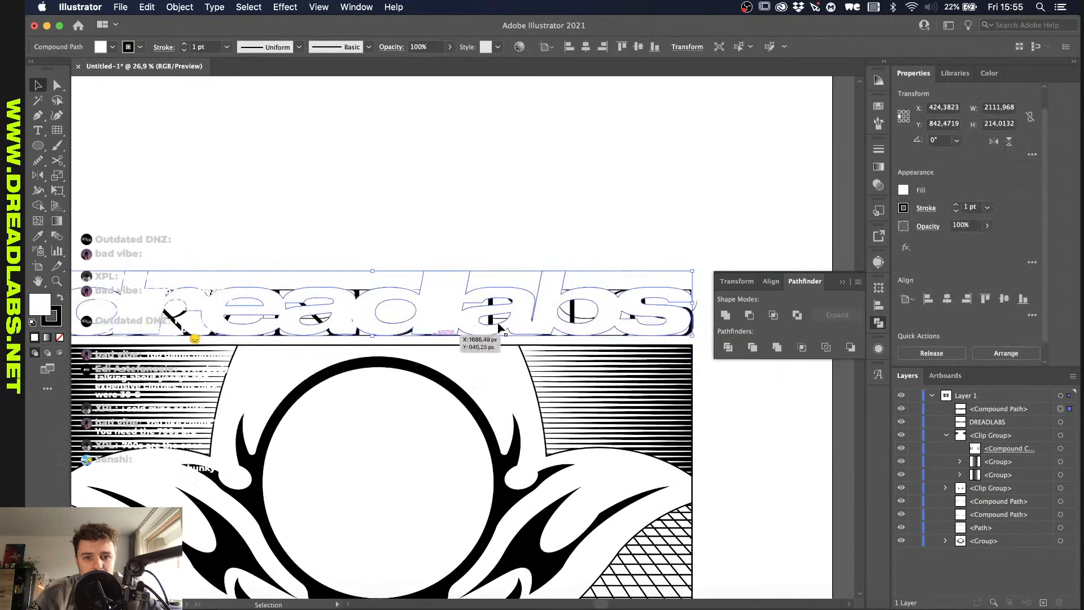
drag(690, 303, 621, 304)
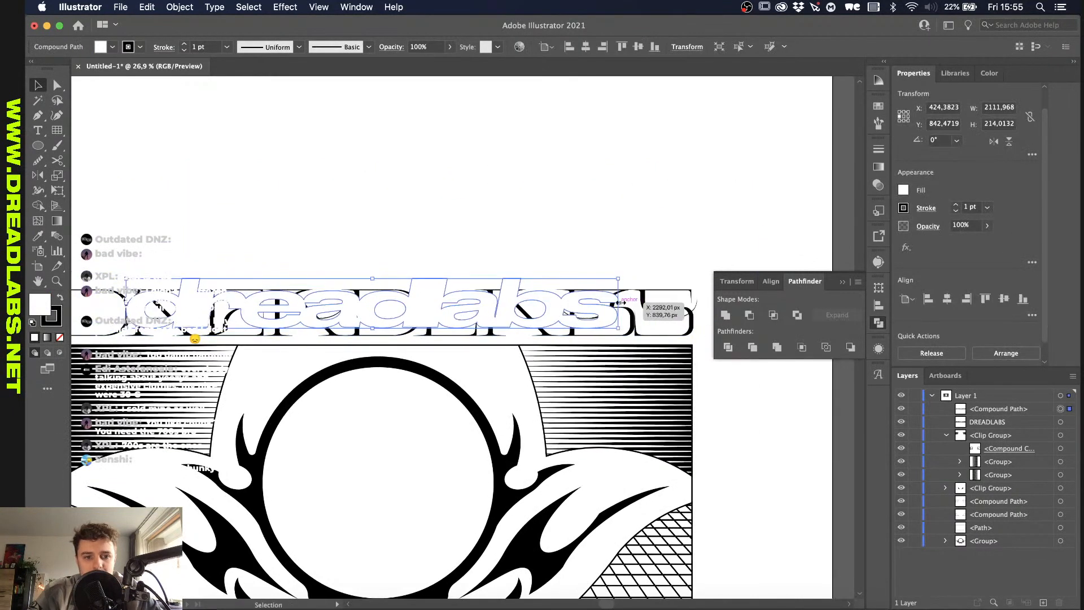
key(Delete)
key(super+0)
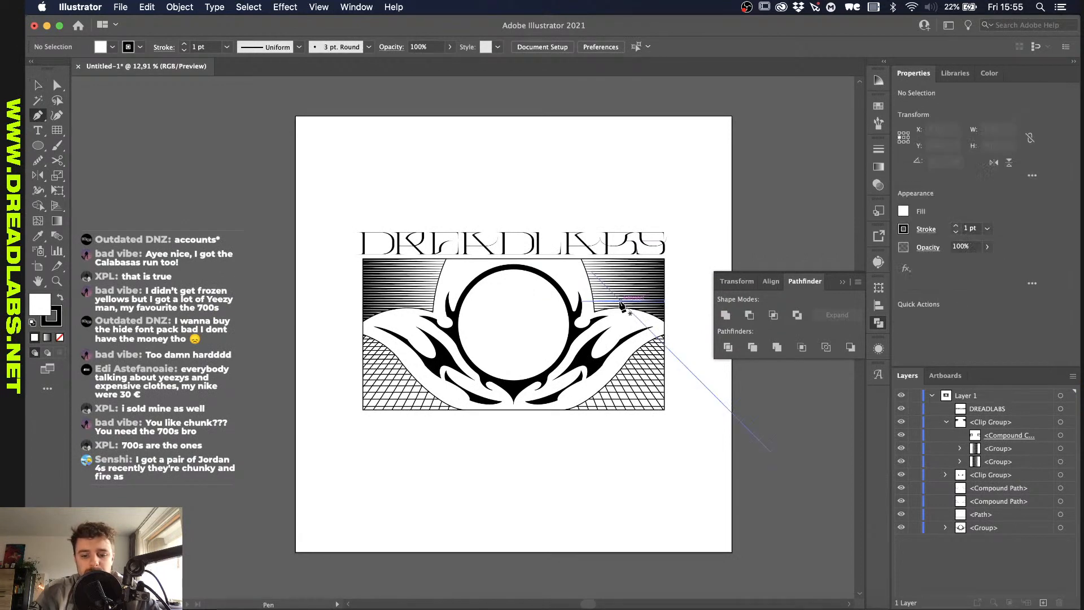
scroll(376, 323, up, 3)
key(m)
scroll(356, 354, down, 3)
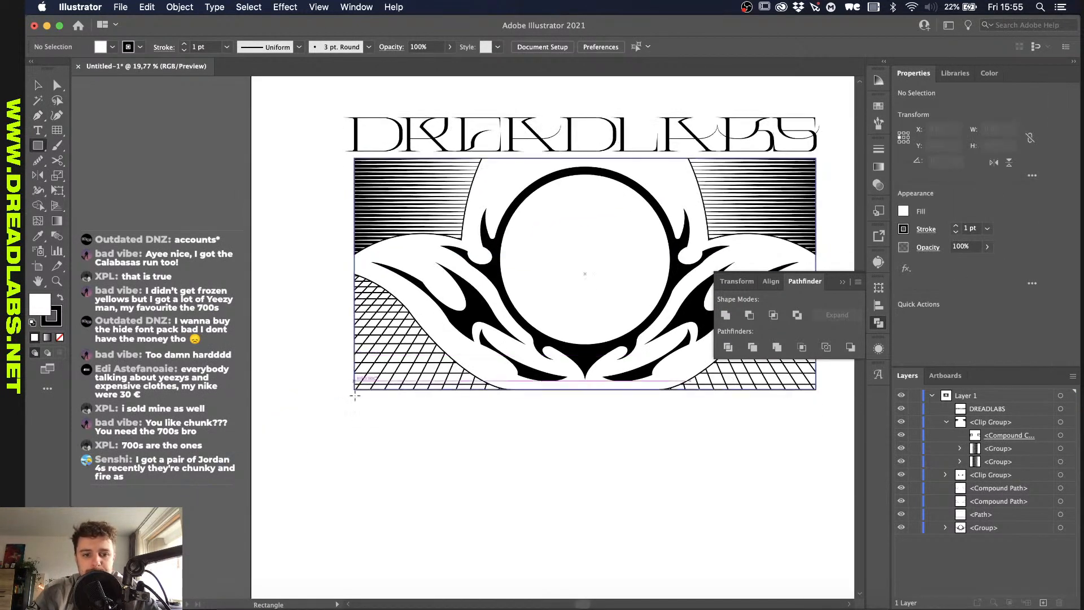
scroll(333, 181, up, 2)
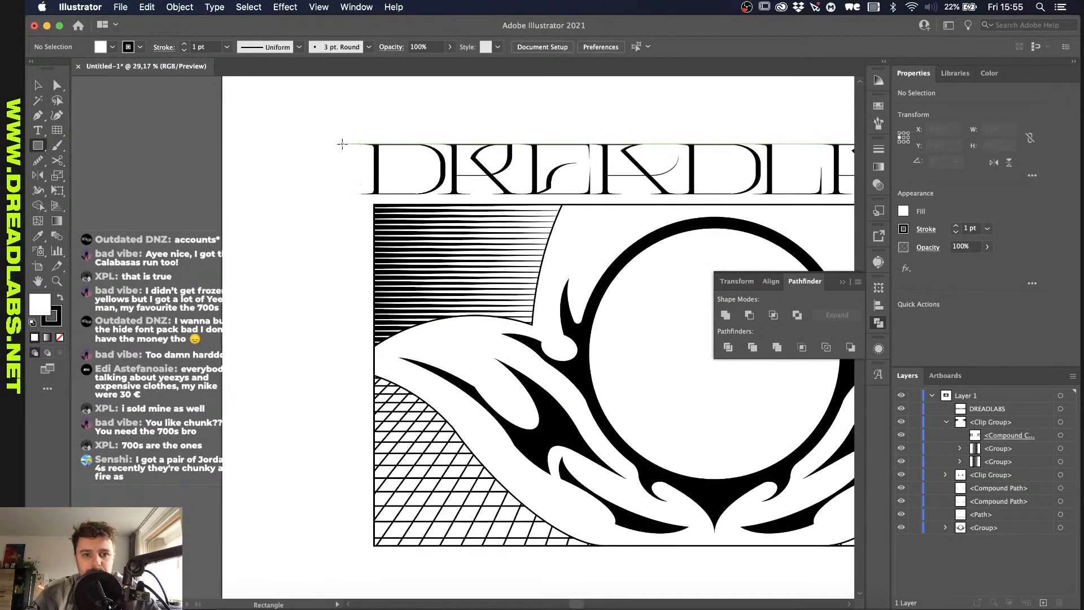
scroll(332, 145, down, 2)
scroll(324, 145, down, 3)
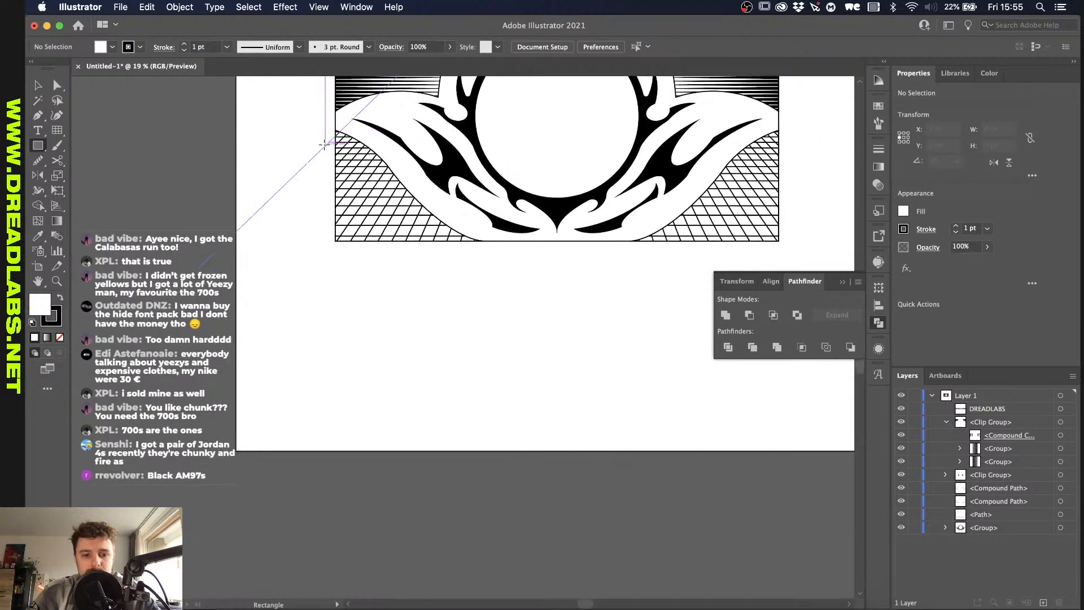
scroll(330, 226, up, 3)
scroll(286, 185, up, 1)
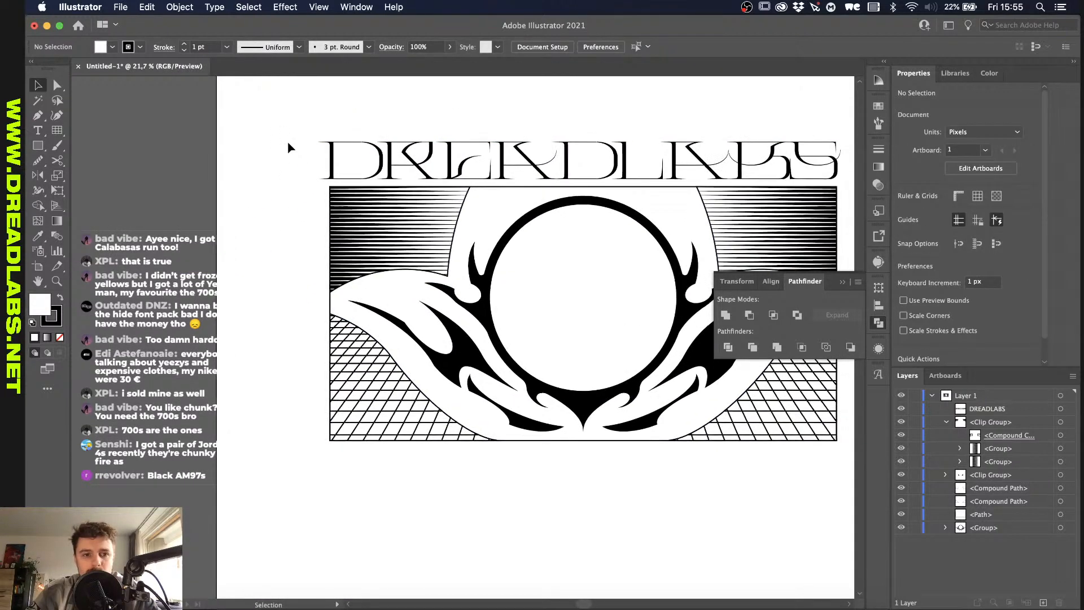
Step: Draw a circle about 476 px in diameter from the centre of the black ring
scroll(290, 145, up, 1)
key(l)
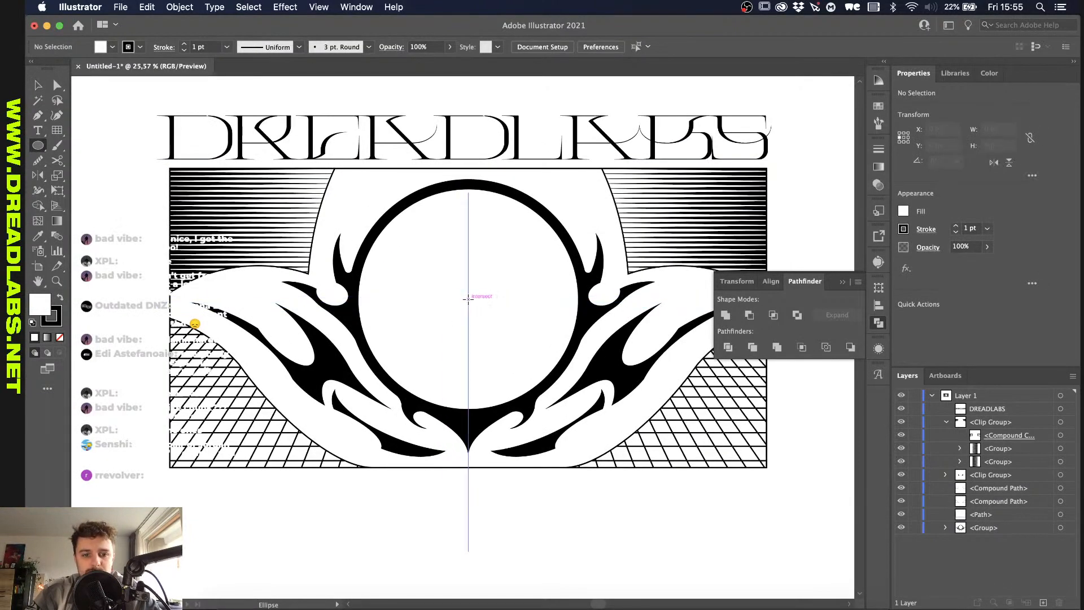
mouse_move(468, 299)
mouse_down()
mouse_move(520, 234)
mouse_move(537, 230)
mouse_up()
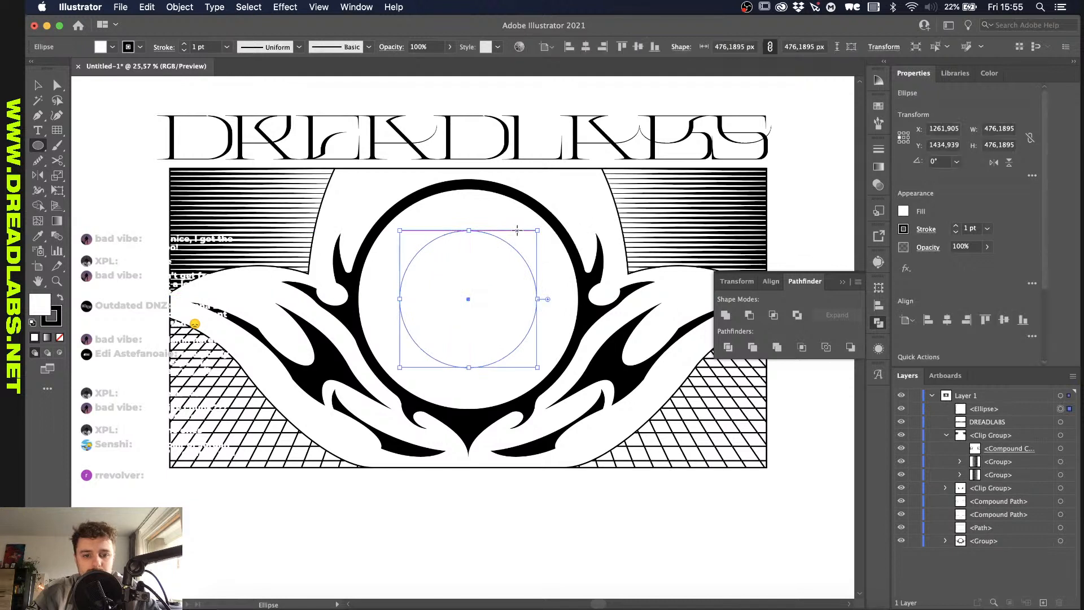
key(v)
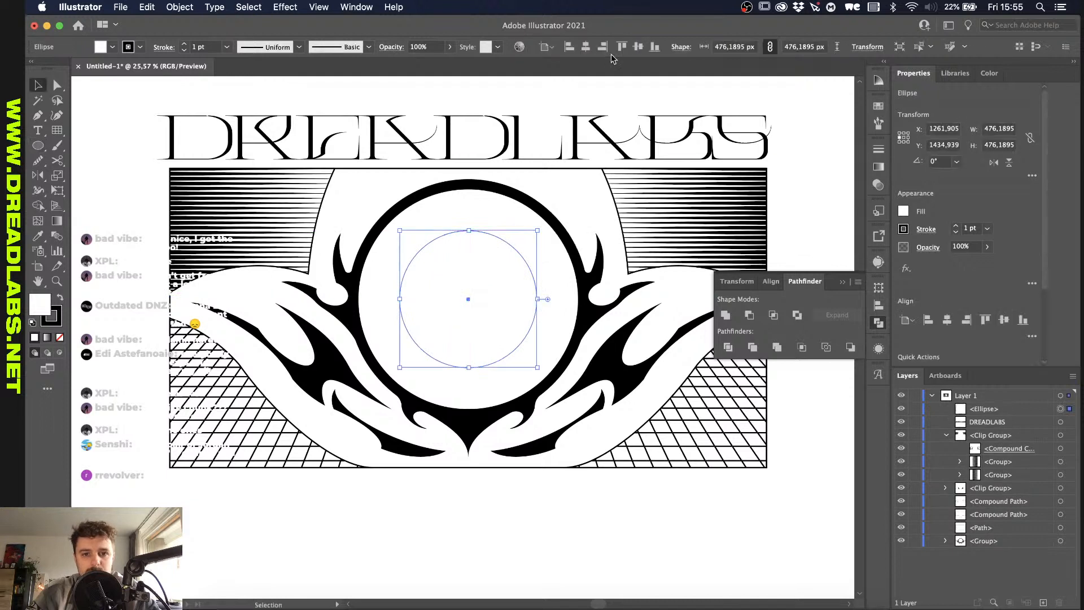
click(639, 45)
key(super+z)
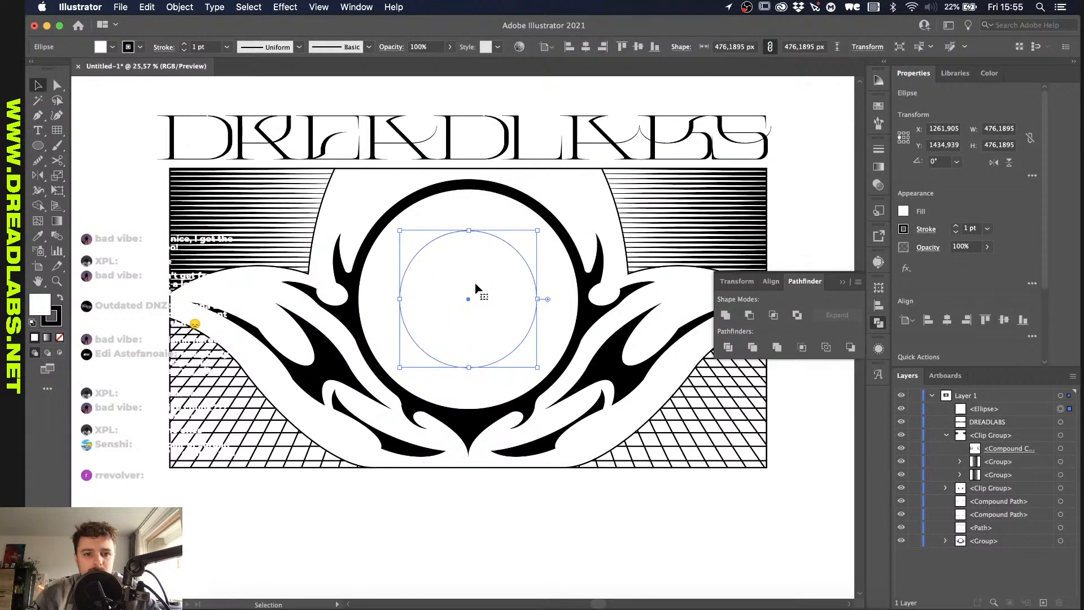
click(286, 7)
mouse_move(324, 192)
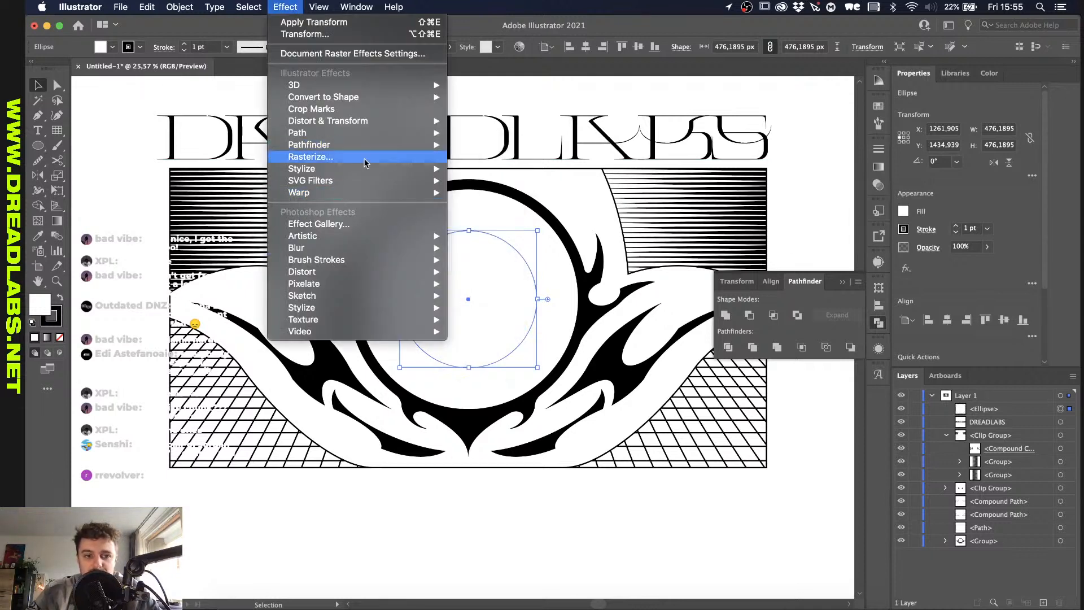
mouse_move(324, 84)
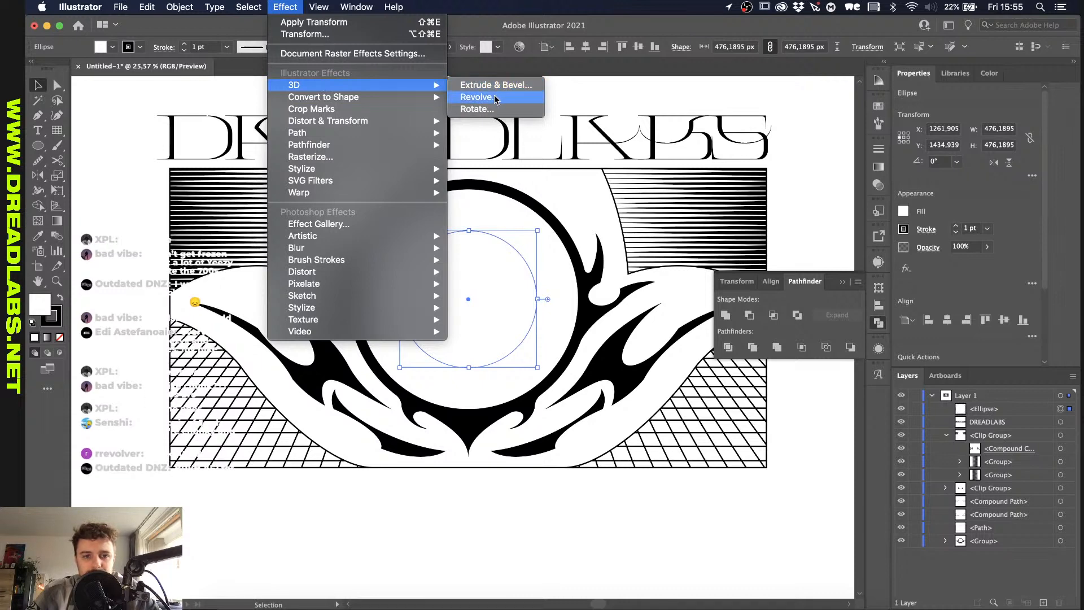
Step: Delete the right anchor point of the circle to leave an open half circle, and remove its fill
click(536, 309)
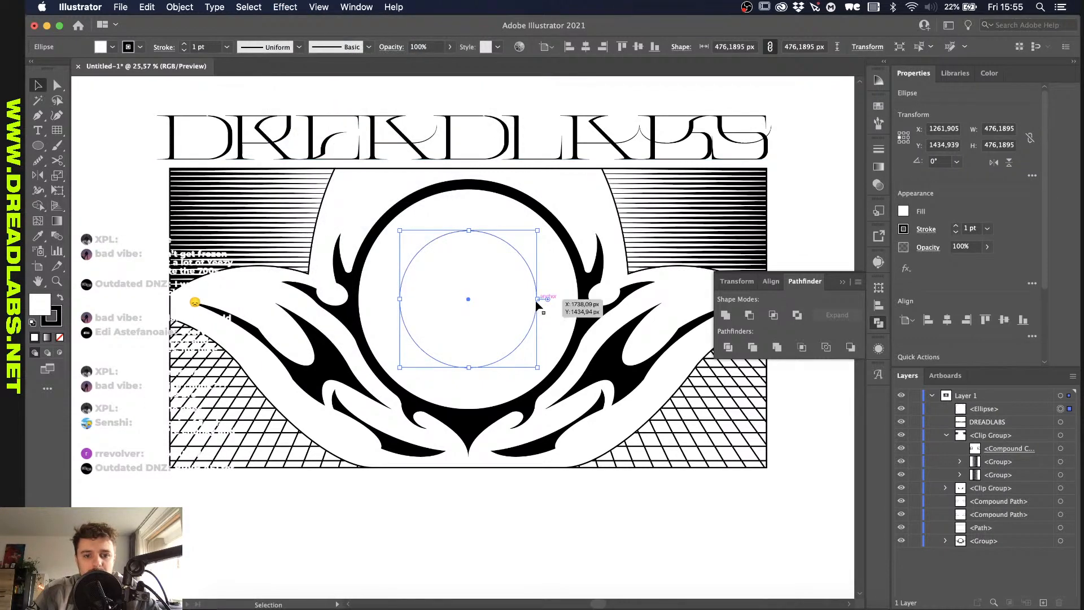
key(Delete)
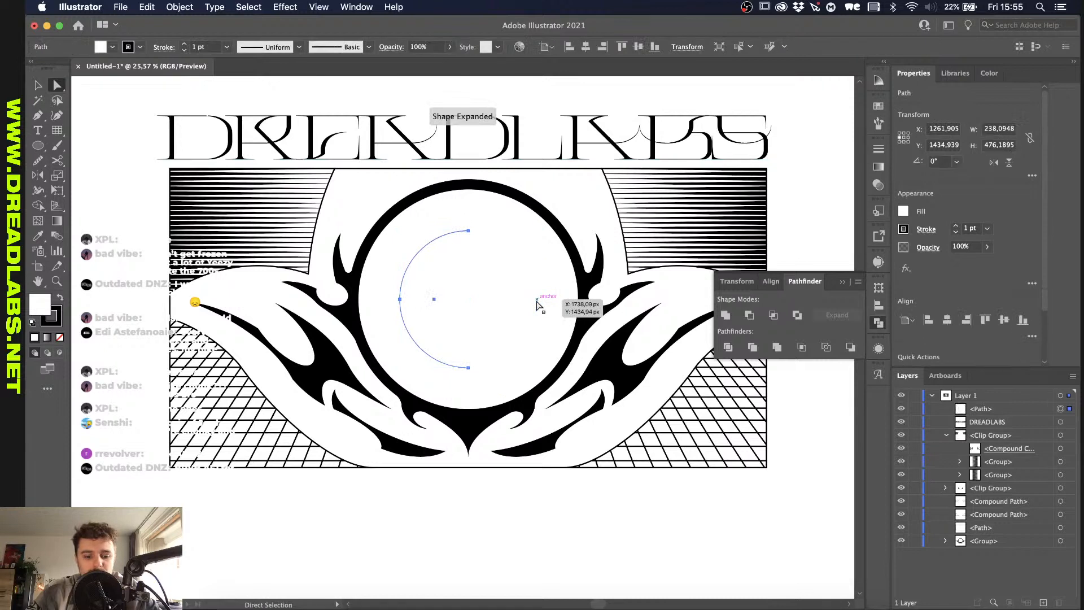
key(slash)
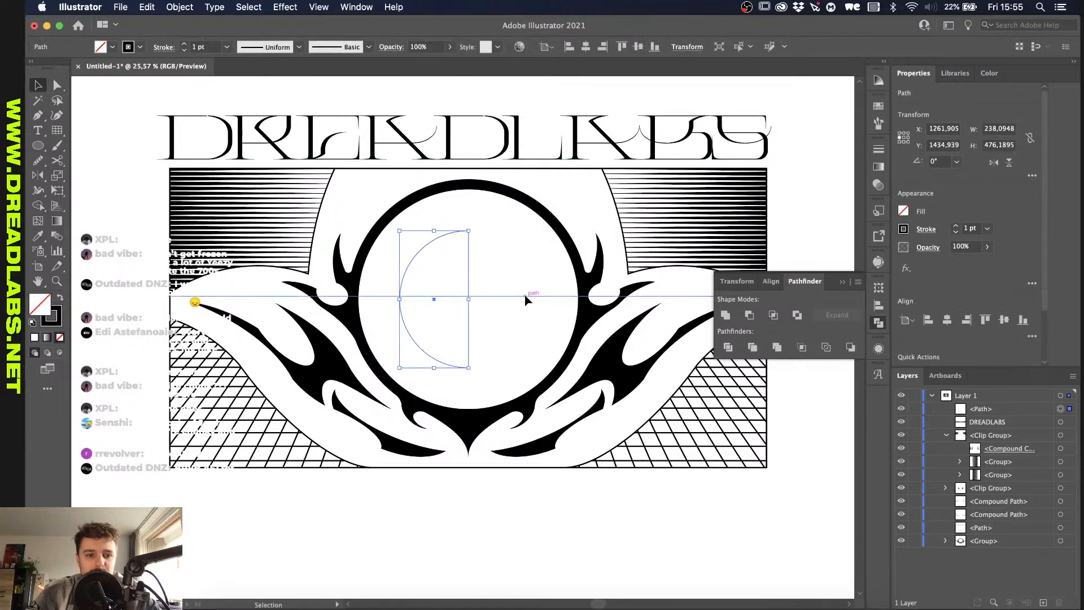
Step: Apply a 3D Revolve effect to the half circle, revolving from the Right Edge with a Wireframe surface
click(284, 7)
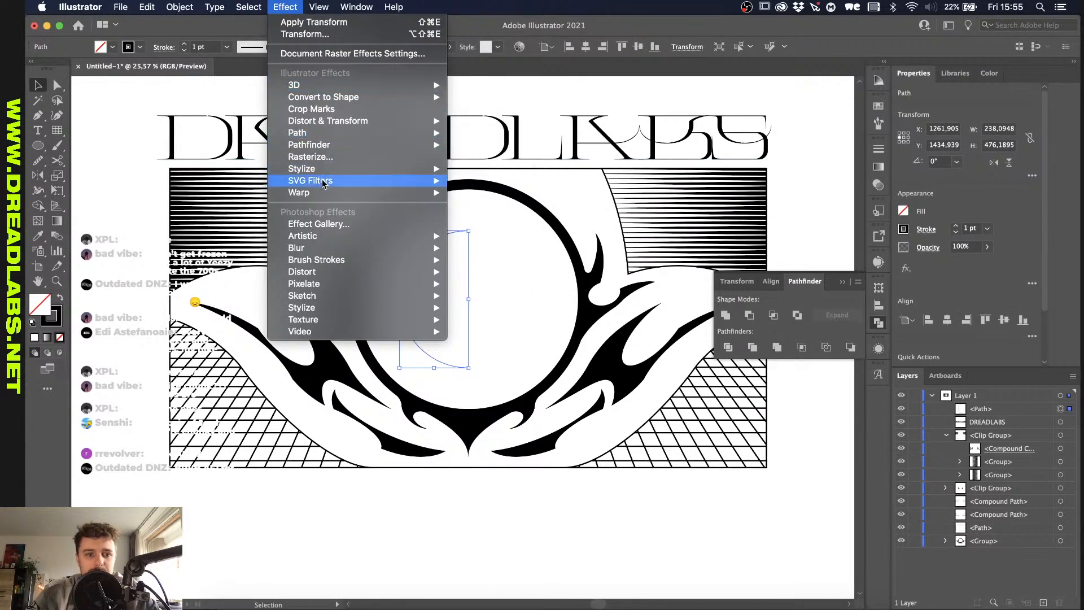
mouse_move(350, 85)
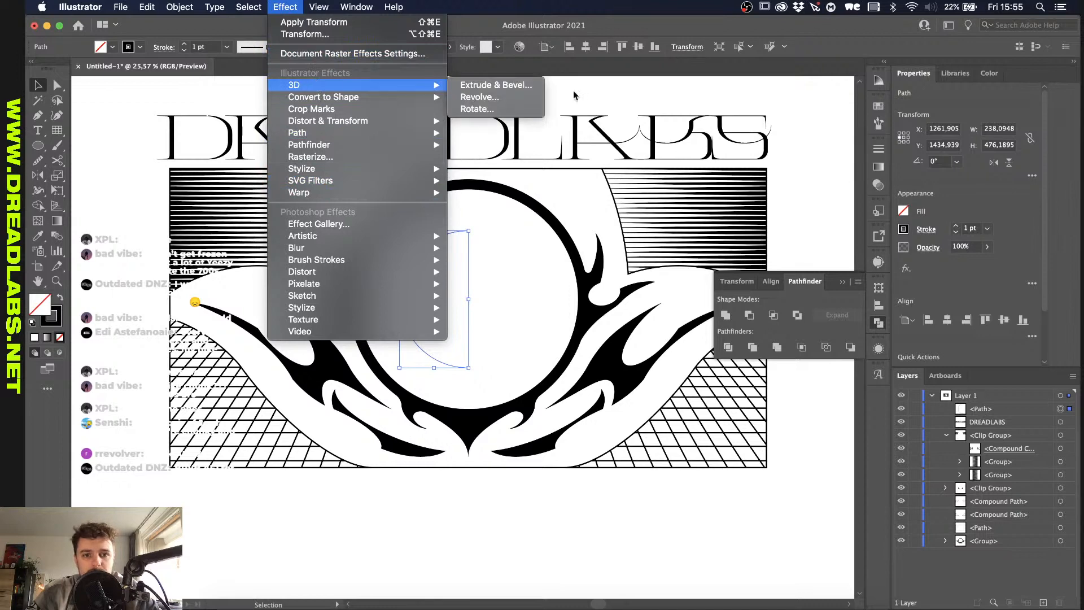
click(479, 98)
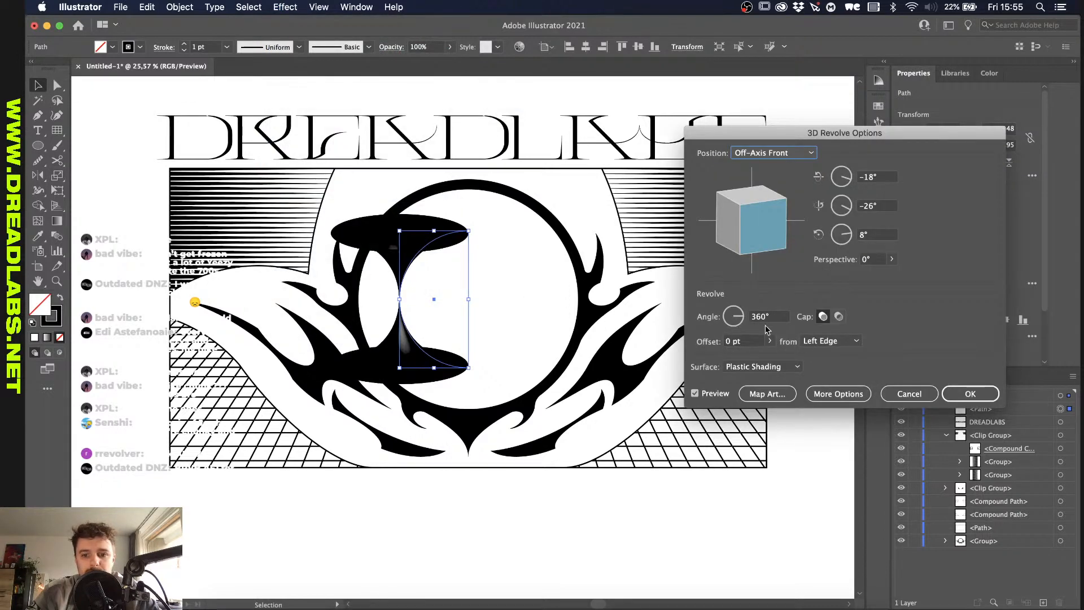
click(830, 340)
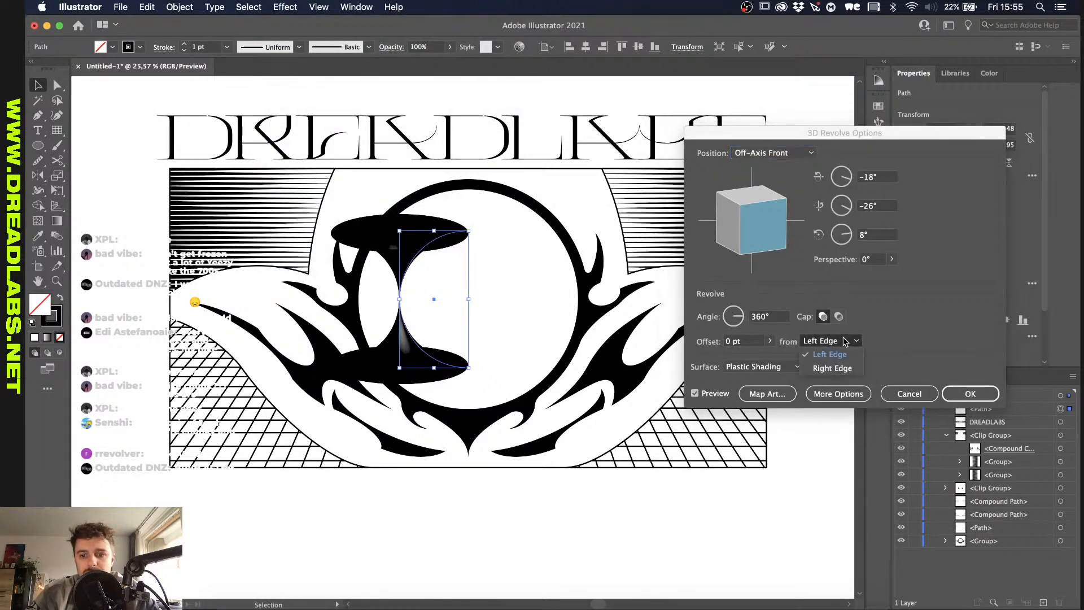
click(843, 367)
click(763, 366)
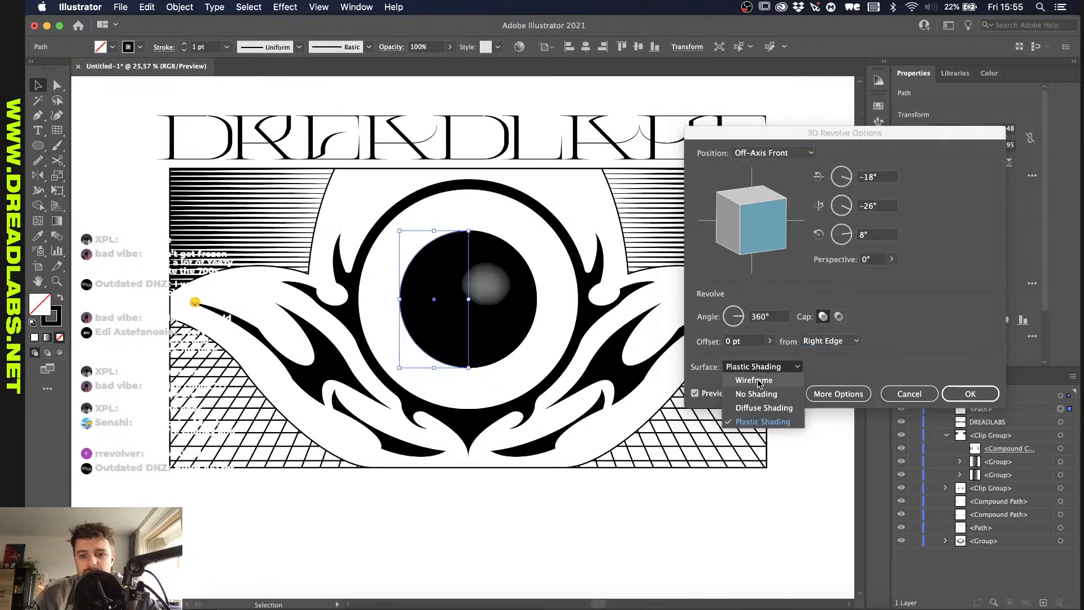
click(758, 380)
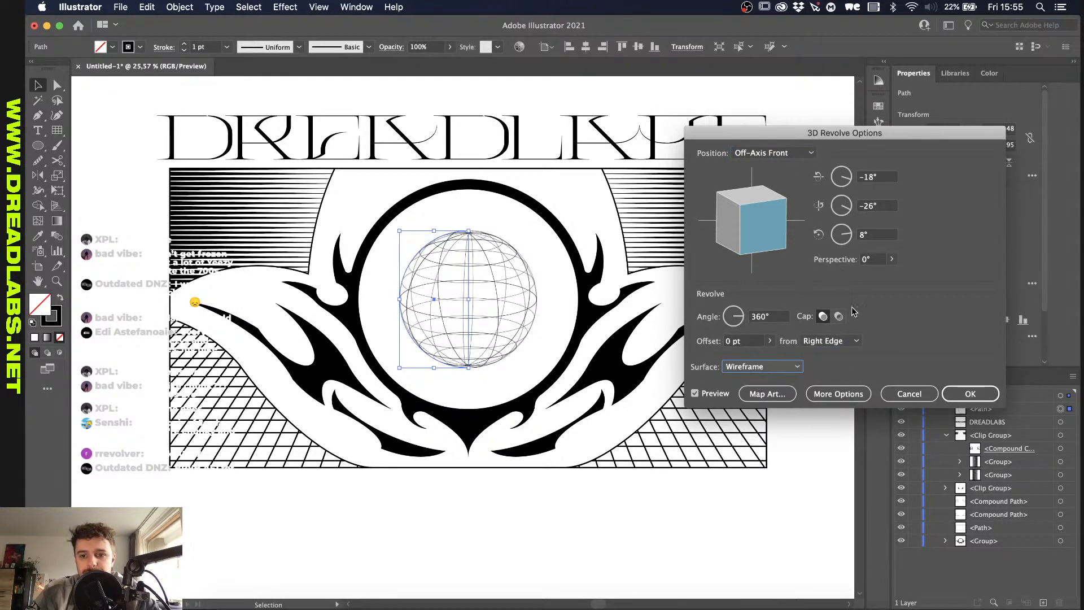
Step: Try different vertical-axis rotations for the wireframe globe, going to -80° and back to -50°
click(889, 206)
text(-40)
key(shift+Down)
key(shift+Down)
key(shift+Down)
key(shift+Down)
key(shift+Down)
key(shift+Down)
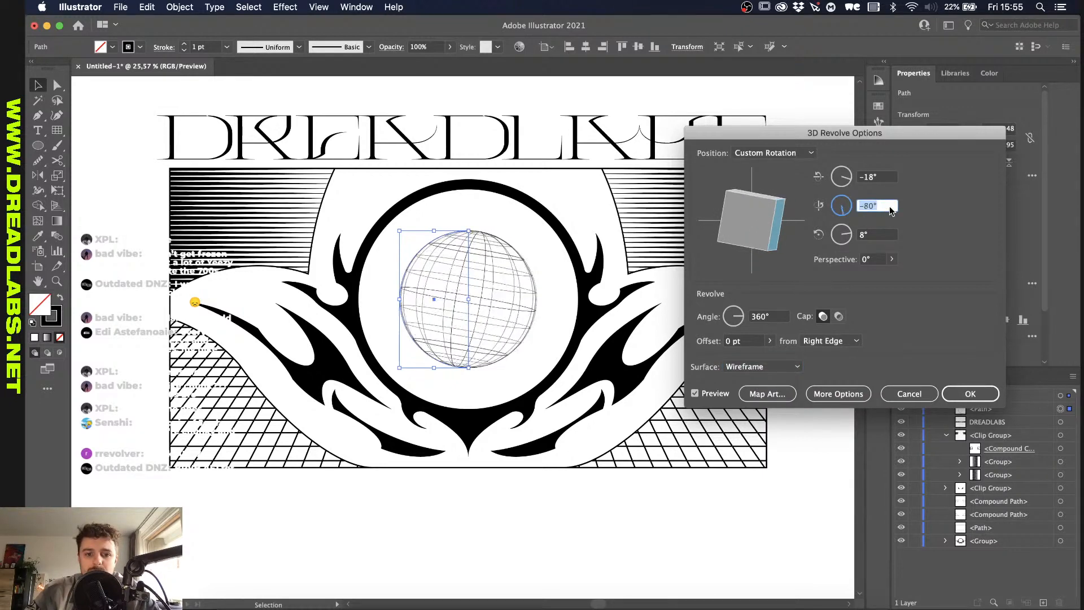
key(shift+Up)
key(shift+Up)
key(shift+Up)
key(shift+Up)
key(shift+Up)
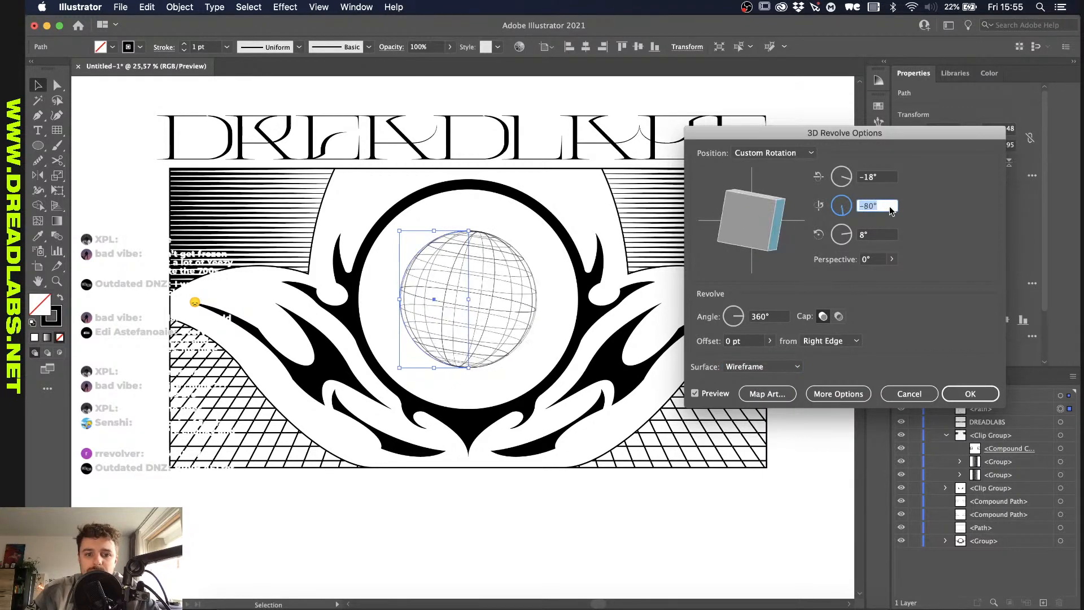
Step: Set the globe's horizontal-axis rotation to -50° and its vertical-axis rotation to -40°, and apply the revolve
click(883, 176)
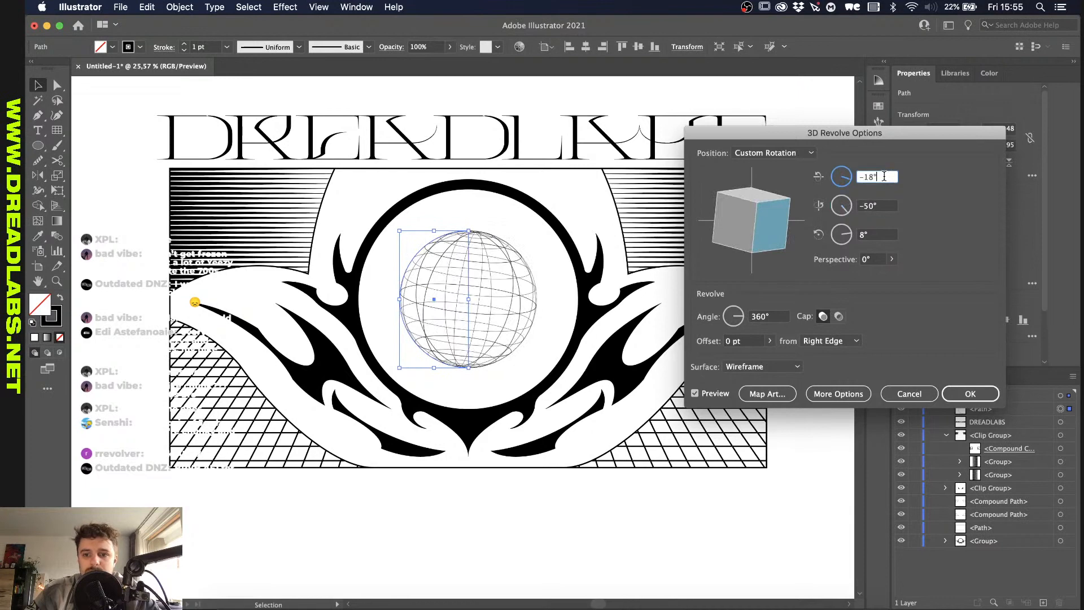
key(Down)
key(Down)
key(shift+Down)
key(shift+Down)
key(shift+Down)
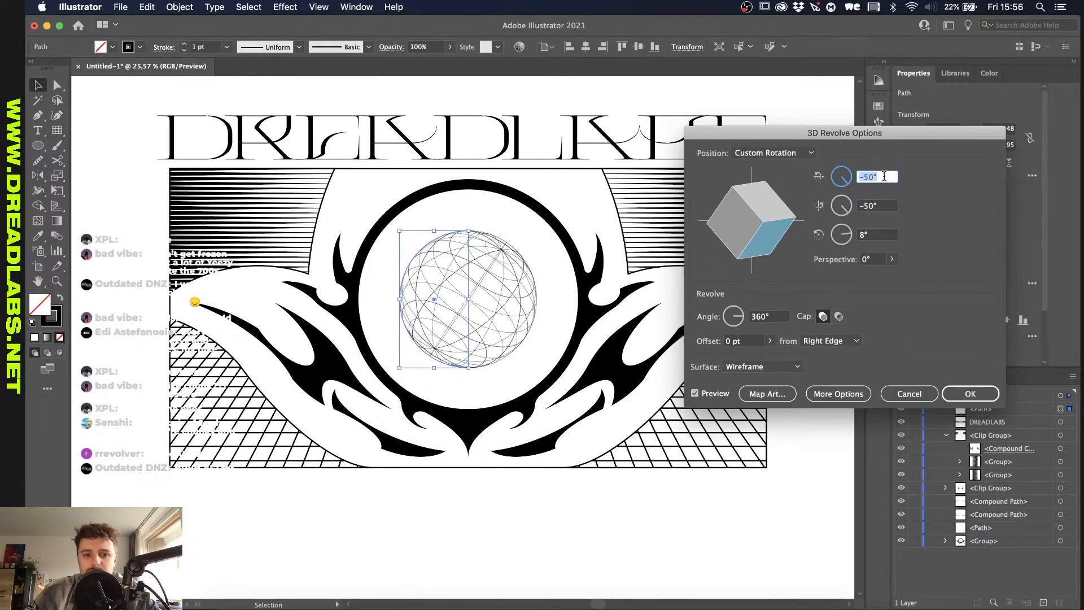
click(881, 206)
key(shift+Up)
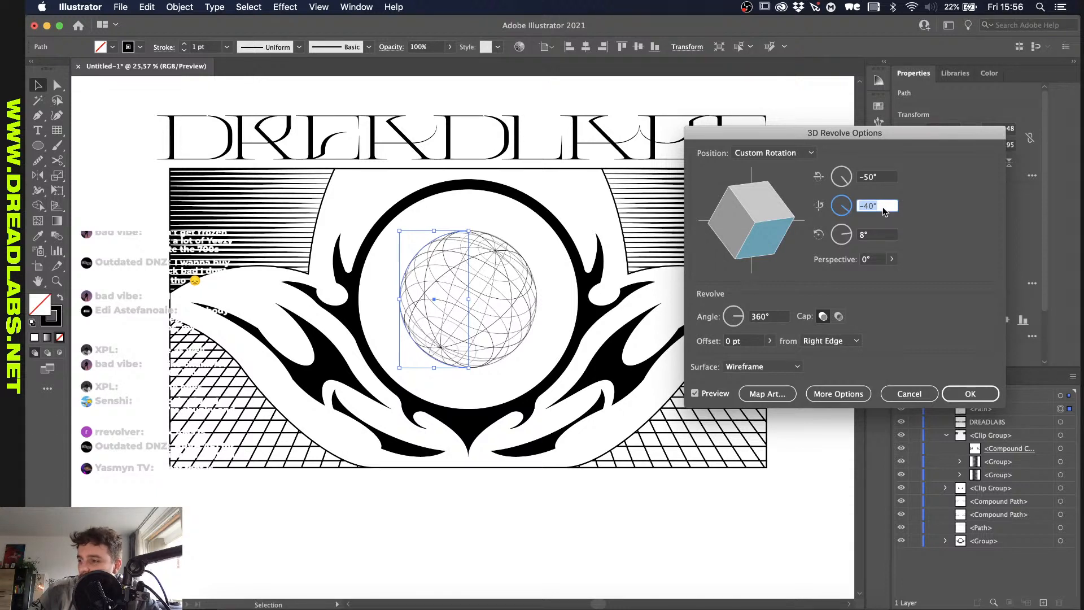
click(967, 394)
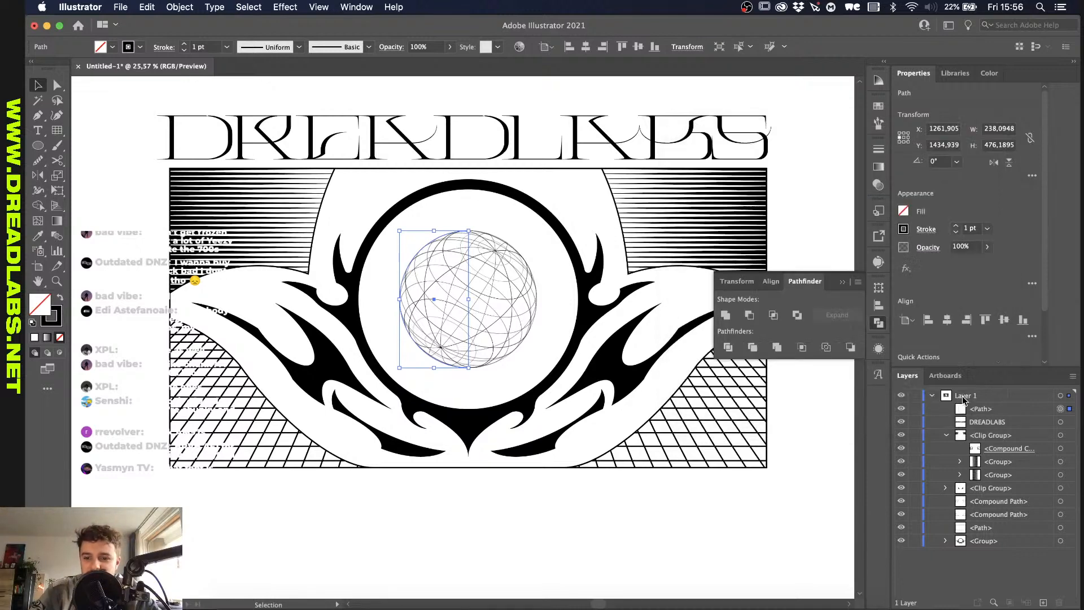
Step: Expand the appearance of the revolved globe into a group of editable paths, and show the group's contents in the layer structure
scroll(569, 354, up, 2)
key(a)
key(v)
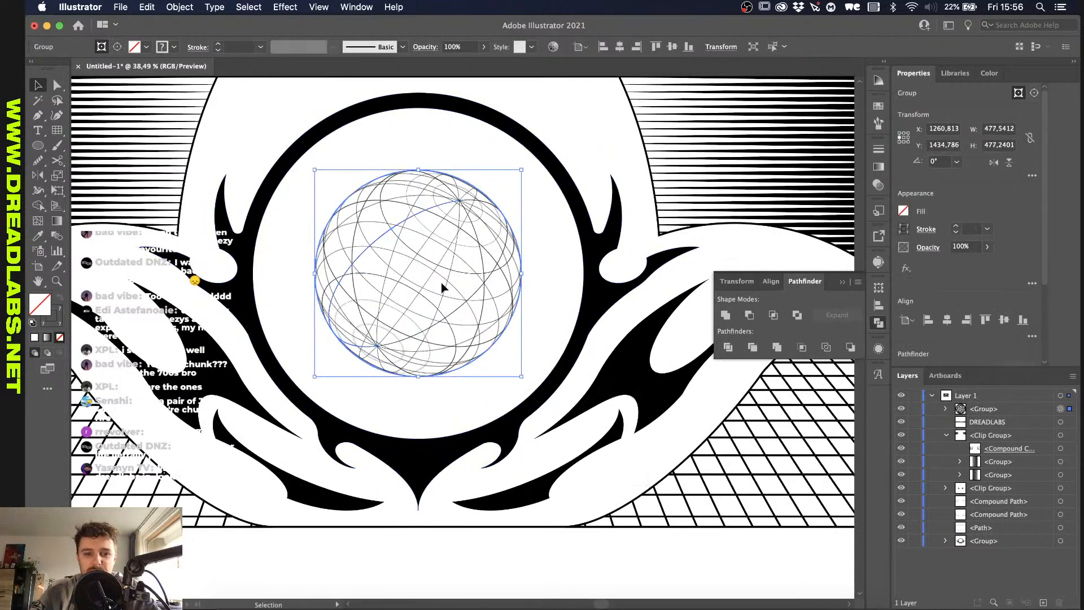
scroll(484, 283, down, 2)
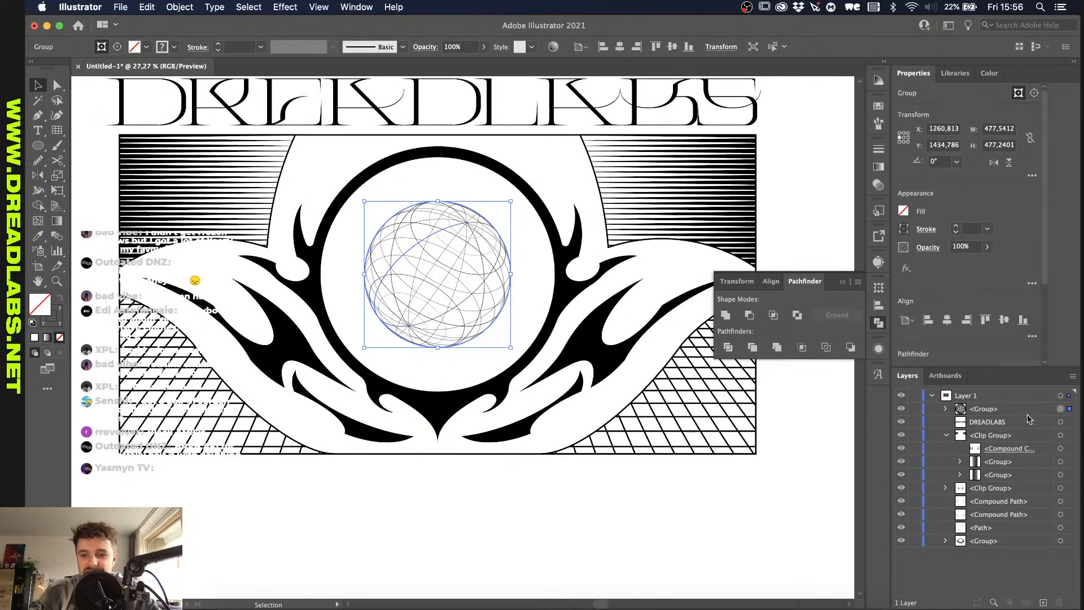
click(946, 409)
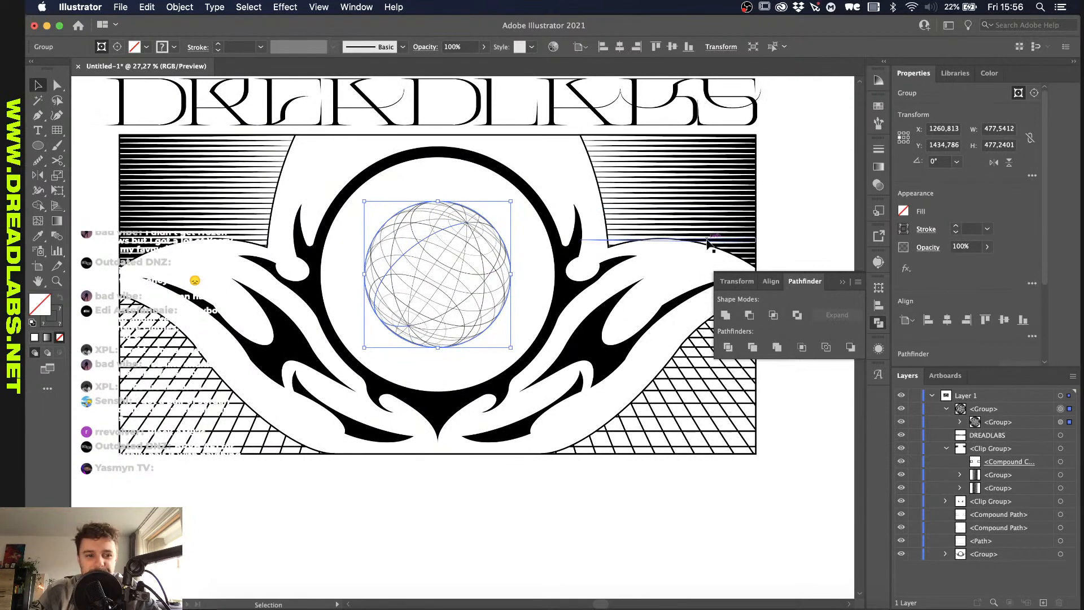
Step: Give the globe's wireframe lines a black 000000 stroke with a weight of 0.75 pt
click(990, 73)
key(x)
click(907, 159)
scroll(455, 320, up, 2)
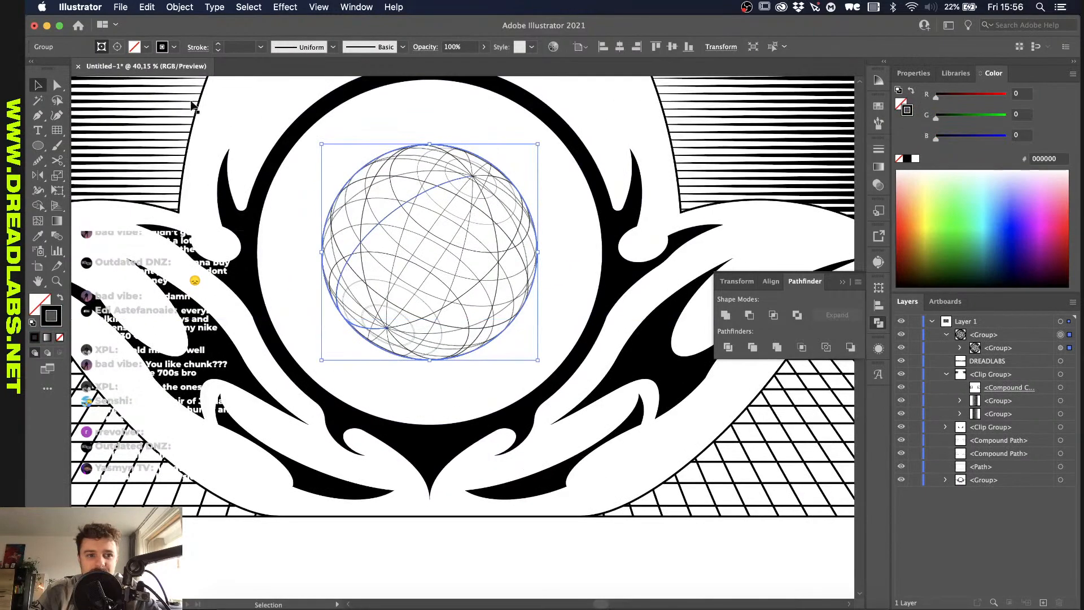
click(215, 47)
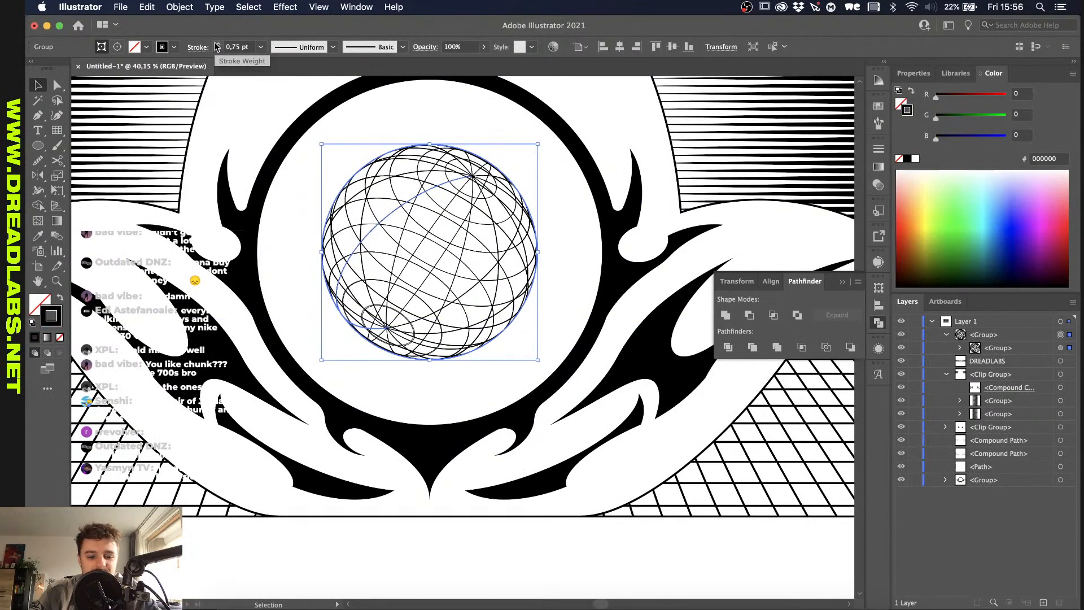
Step: Enlarge the wireframe globe proportionally from both sides until it nearly fills the black ring, and deselect it
scroll(380, 221, up, 2)
scroll(380, 220, right, 3)
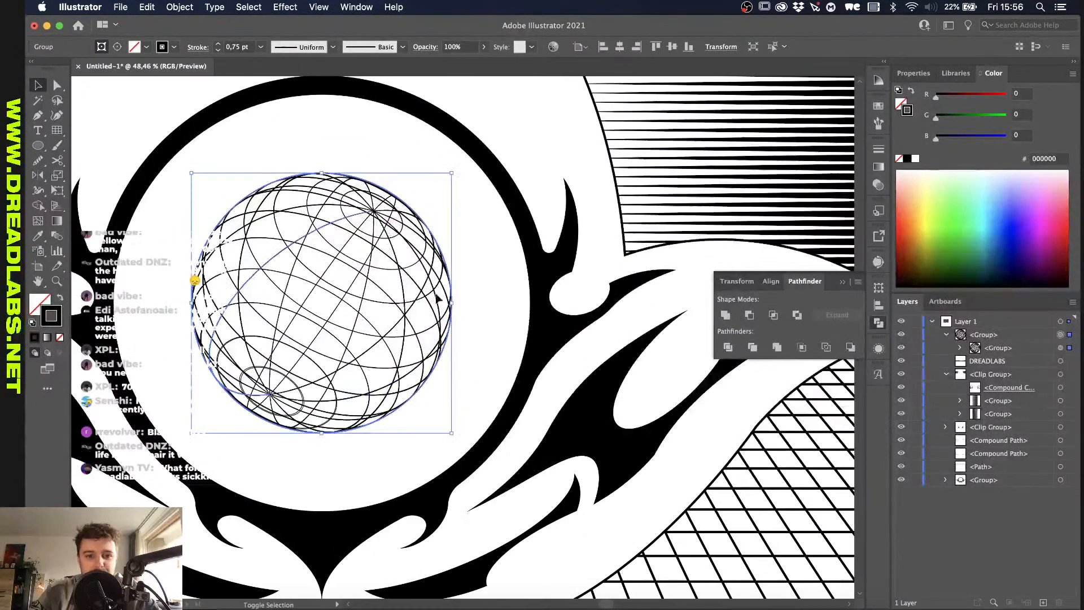
drag(452, 303, 498, 303)
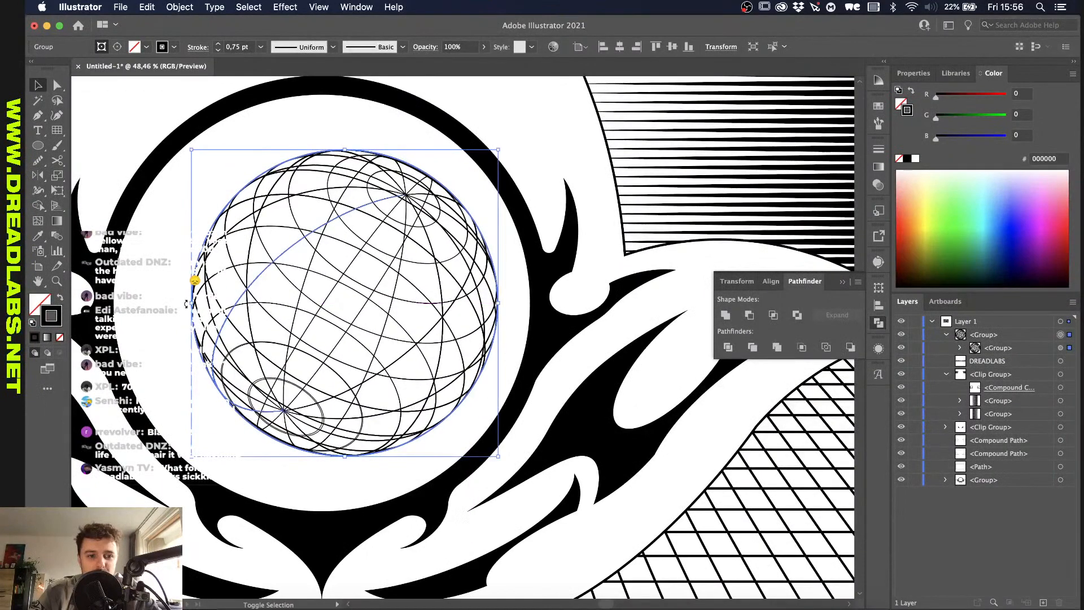
drag(186, 303, 153, 303)
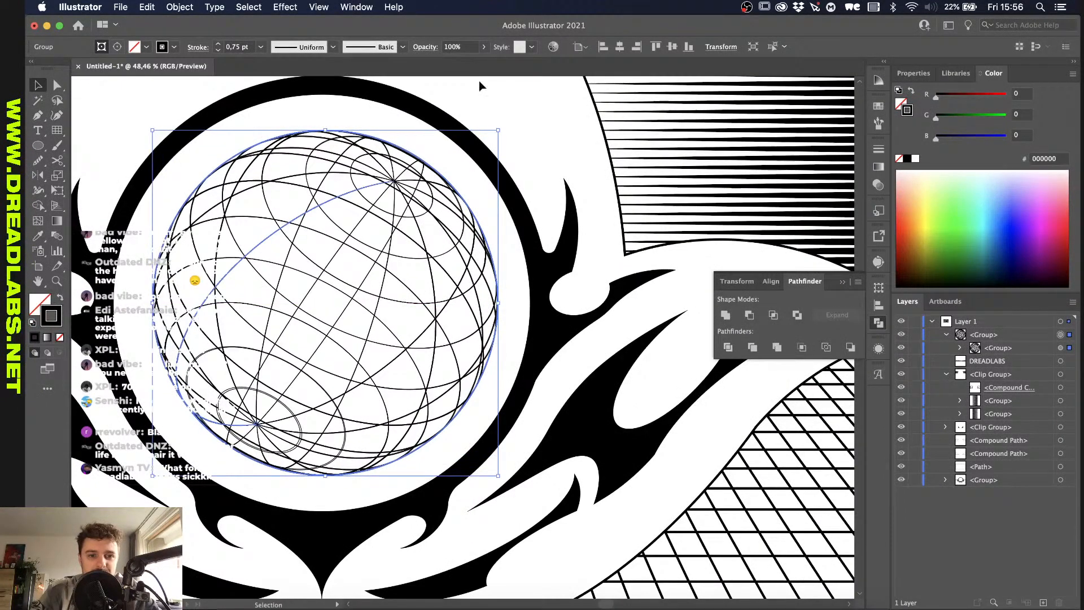
scroll(391, 239, down, 5)
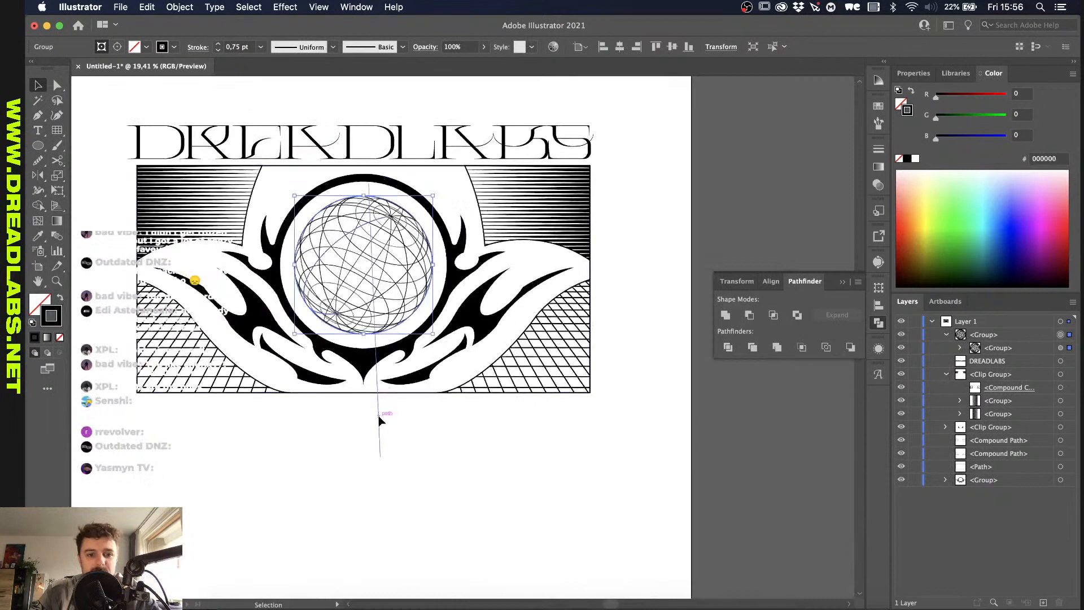
key(super+shift+a)
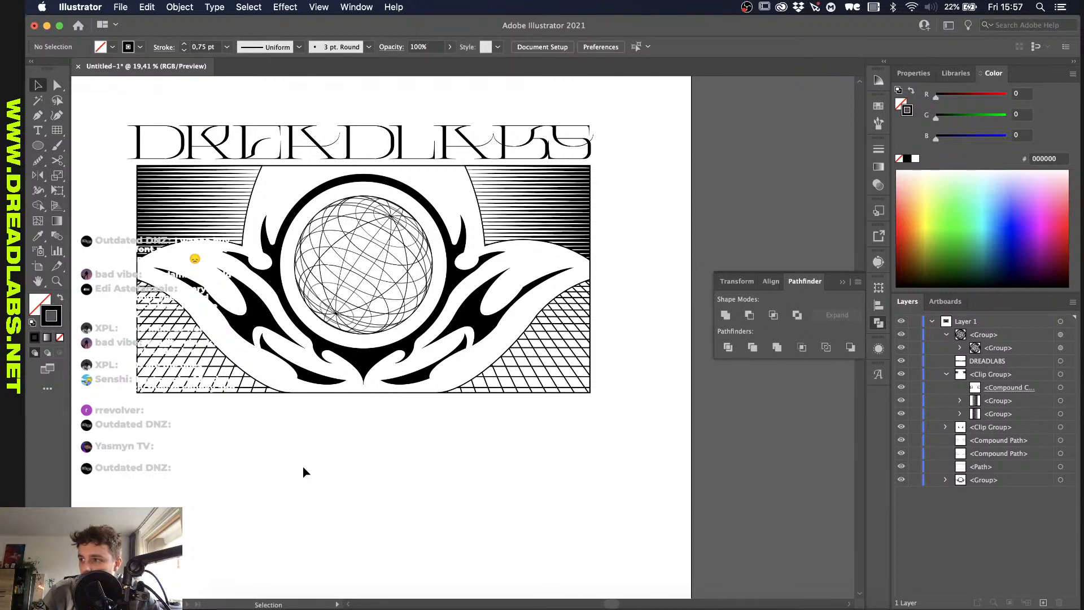
Step: Select the DREADLABS title to check its font, switch to the browser, and look through HIDE's Bandcamp merch listings
scroll(303, 472, up, 3)
click(296, 216)
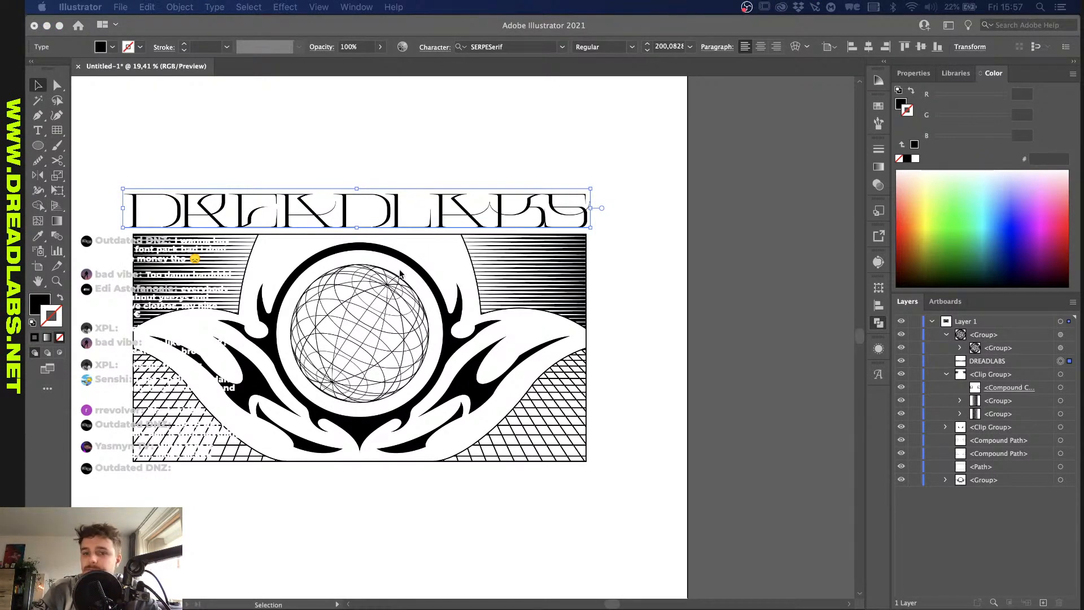
key(super+Tab)
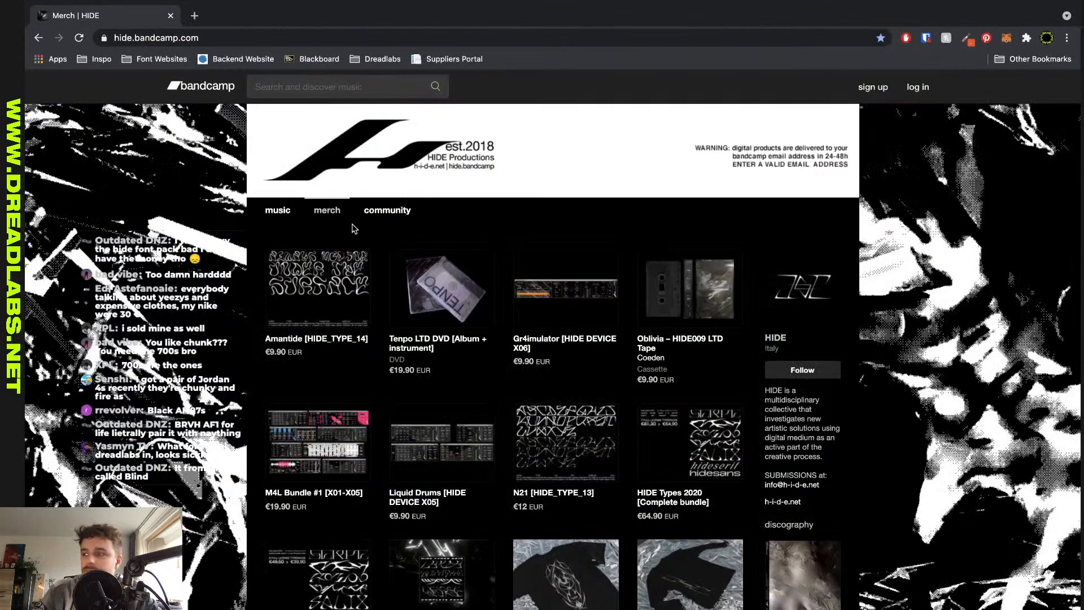
scroll(310, 334, down, 1)
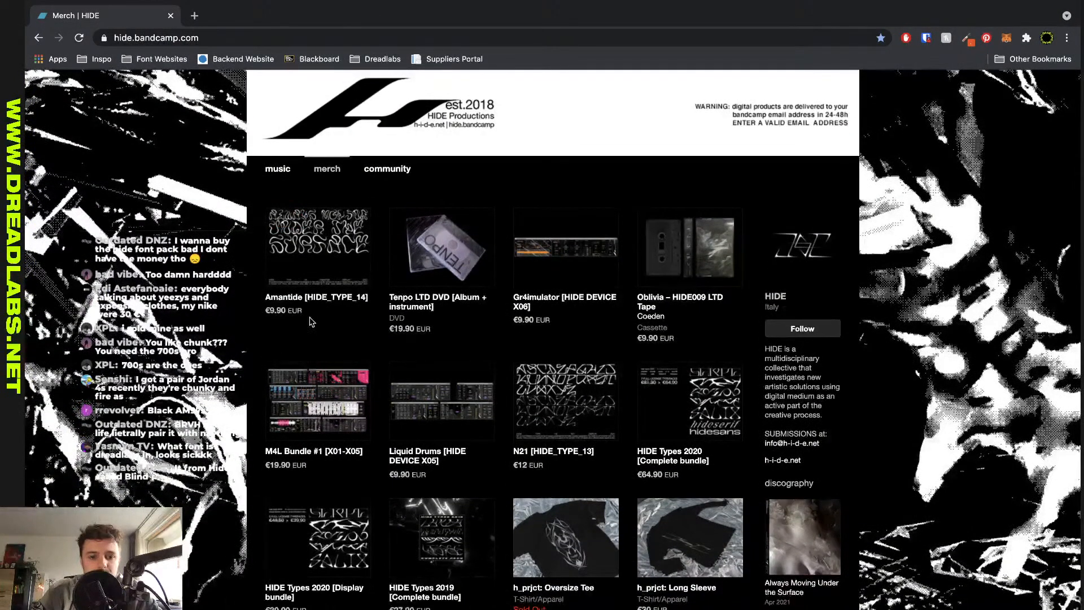
scroll(312, 322, down, 5)
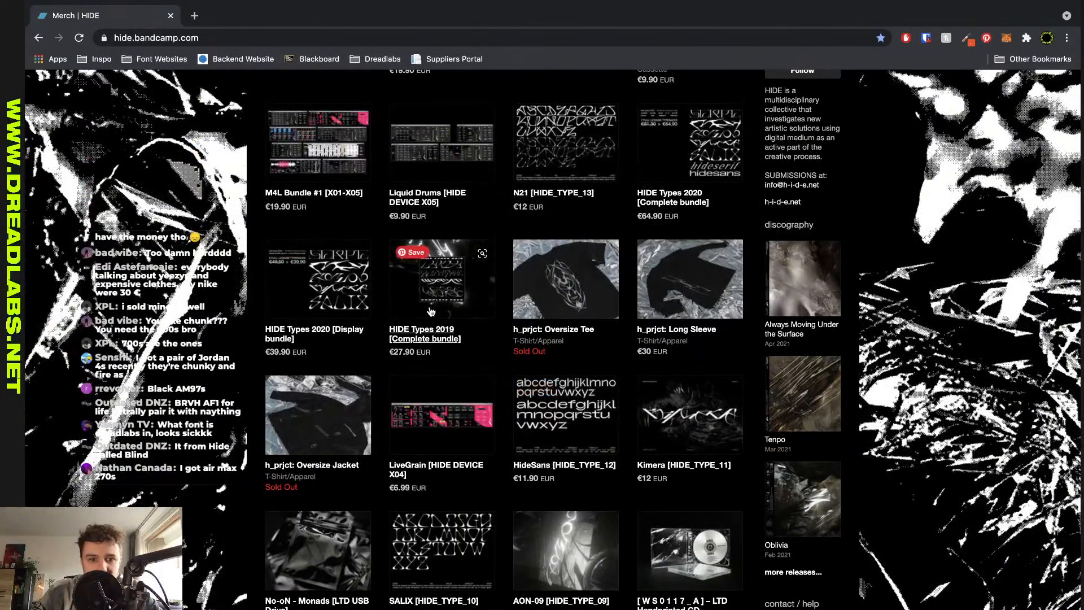
scroll(446, 317, down, 4)
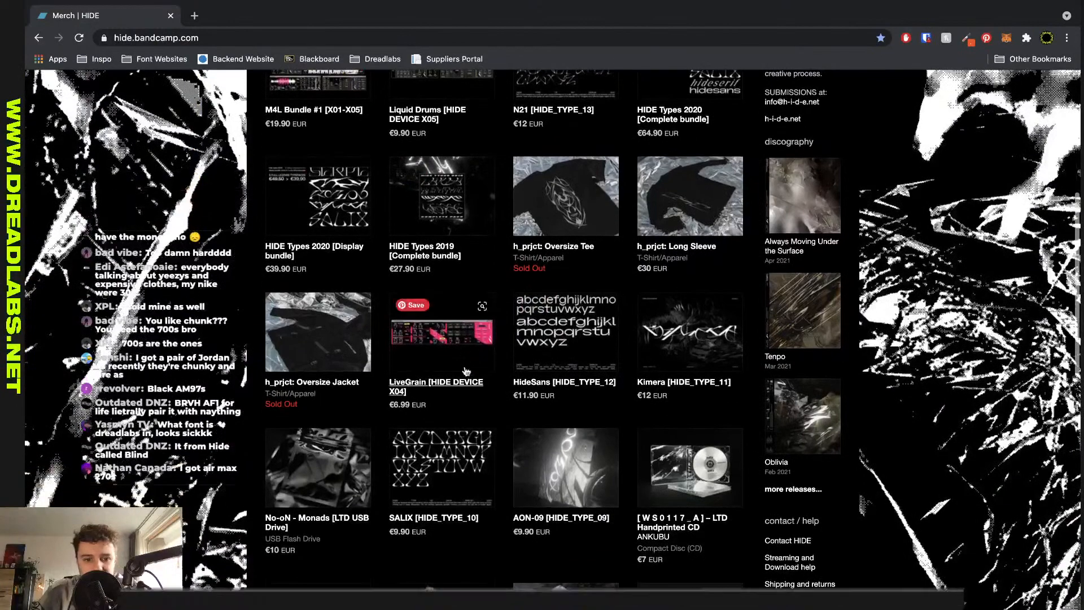
scroll(661, 317, down, 5)
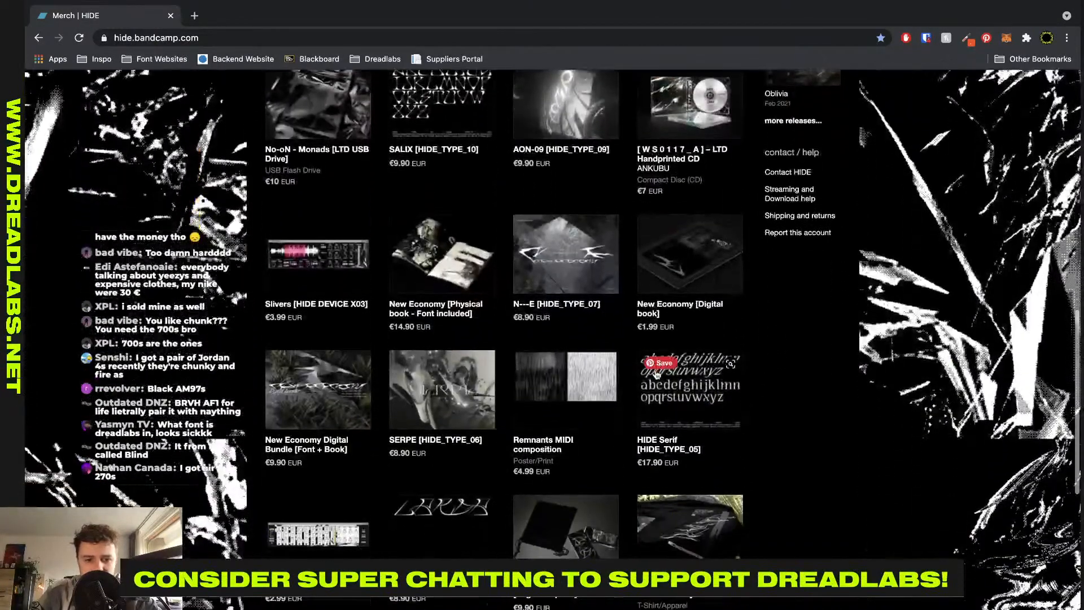
scroll(333, 501, down, 3)
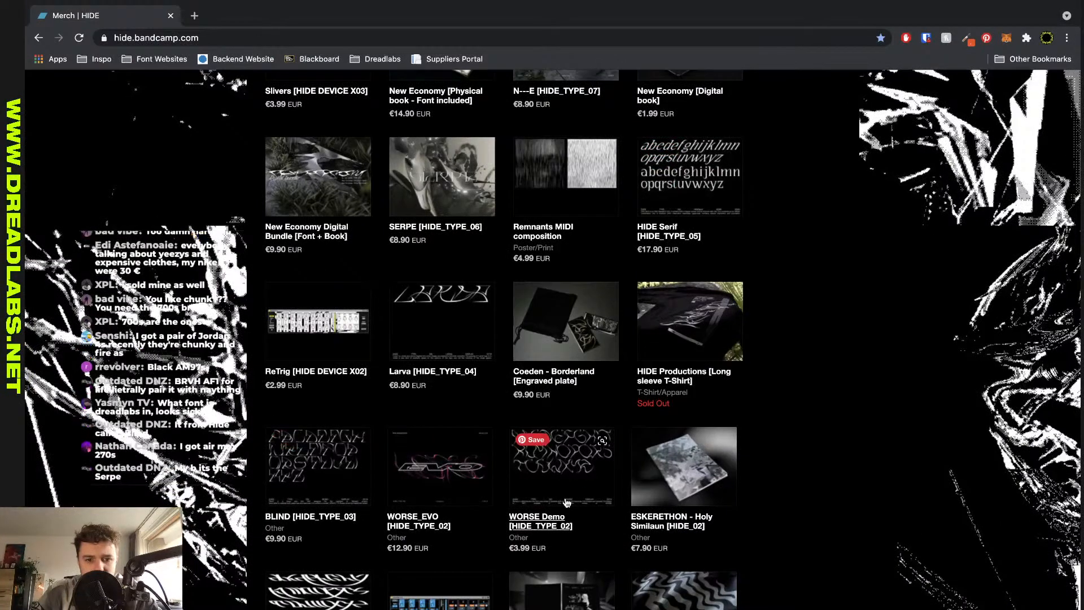
scroll(333, 440, down, 5)
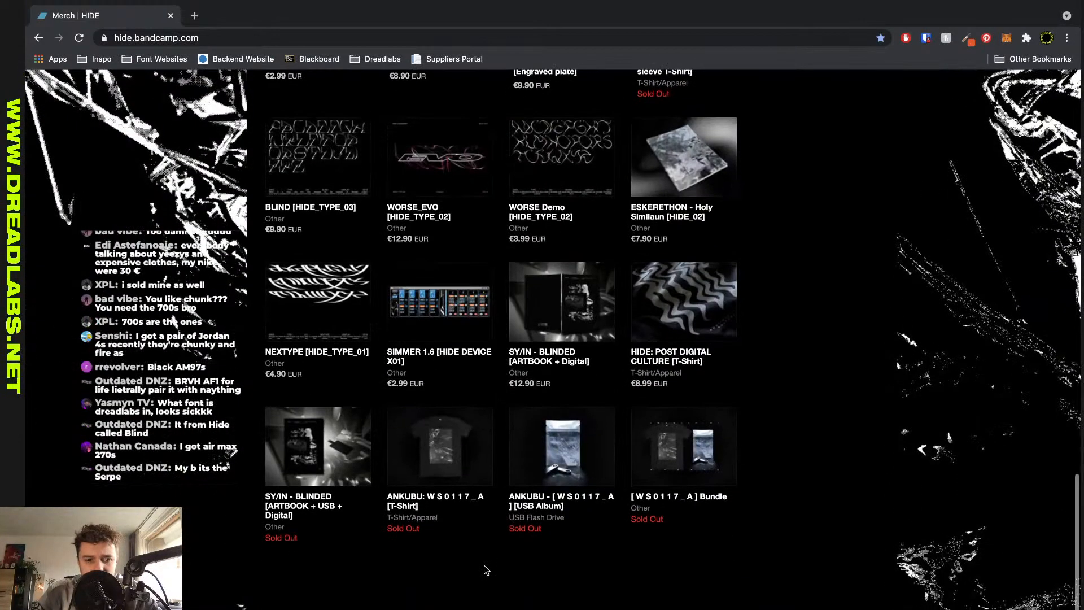
scroll(489, 559, up, 15)
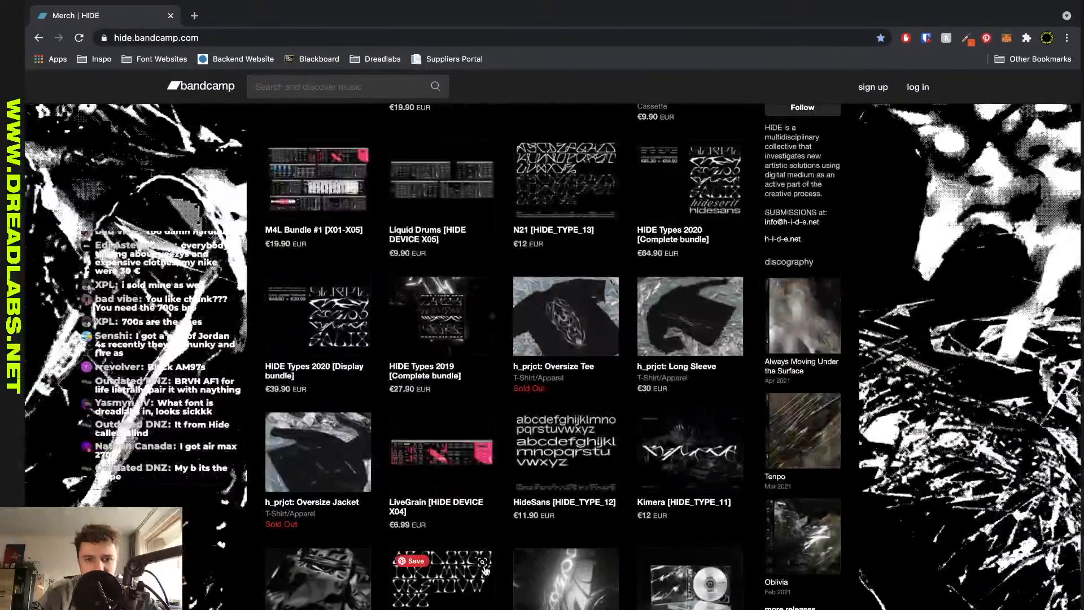
scroll(571, 455, up, 2)
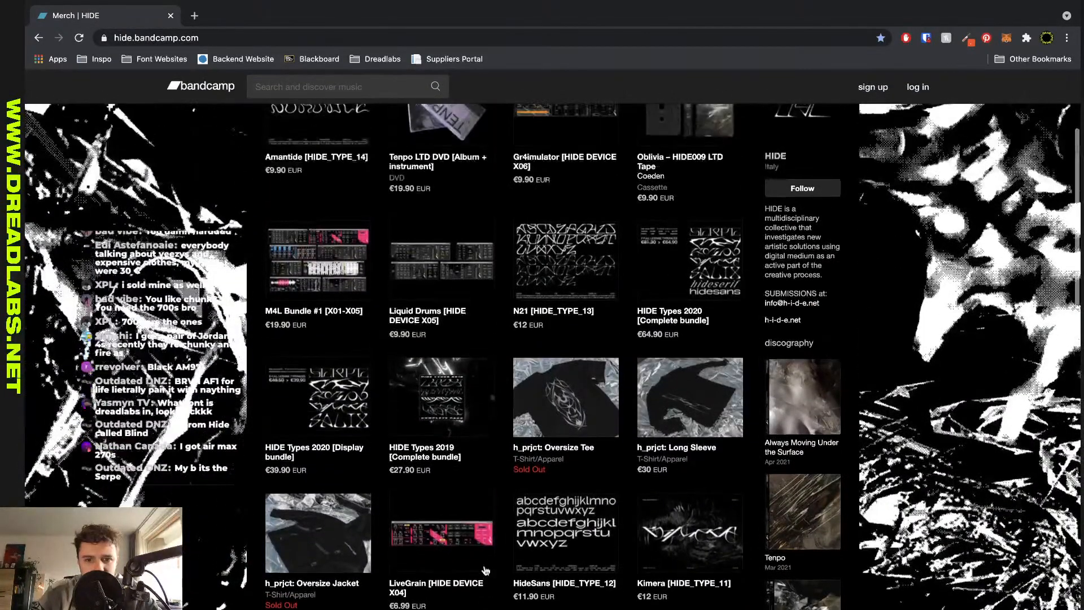
Step: View the HIDE Types 2020 [Complete bundle] product page, close it, and switch back to Illustrator
click(700, 271)
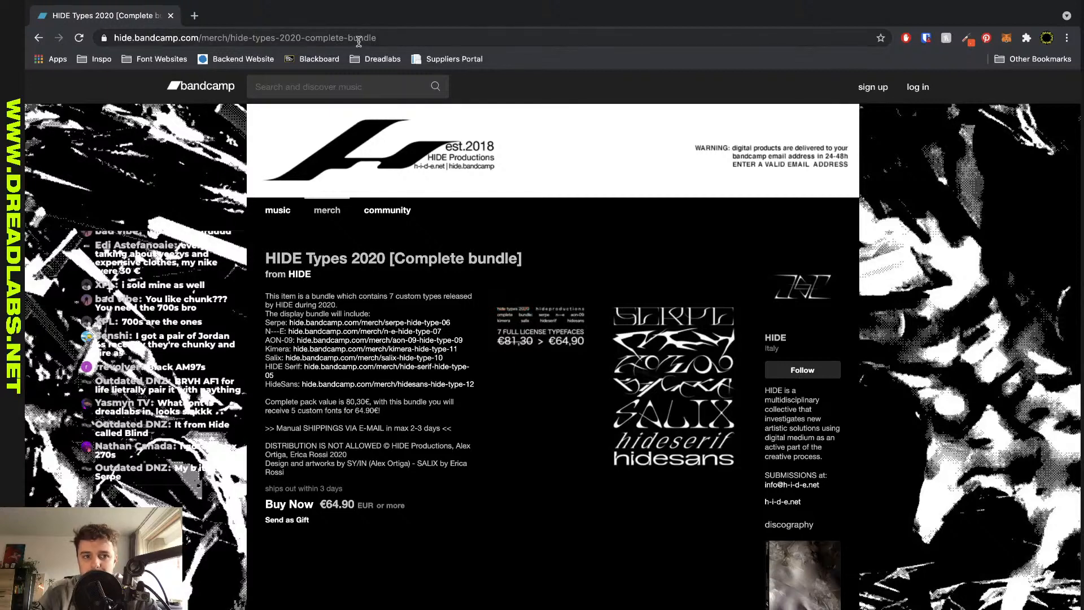
click(171, 17)
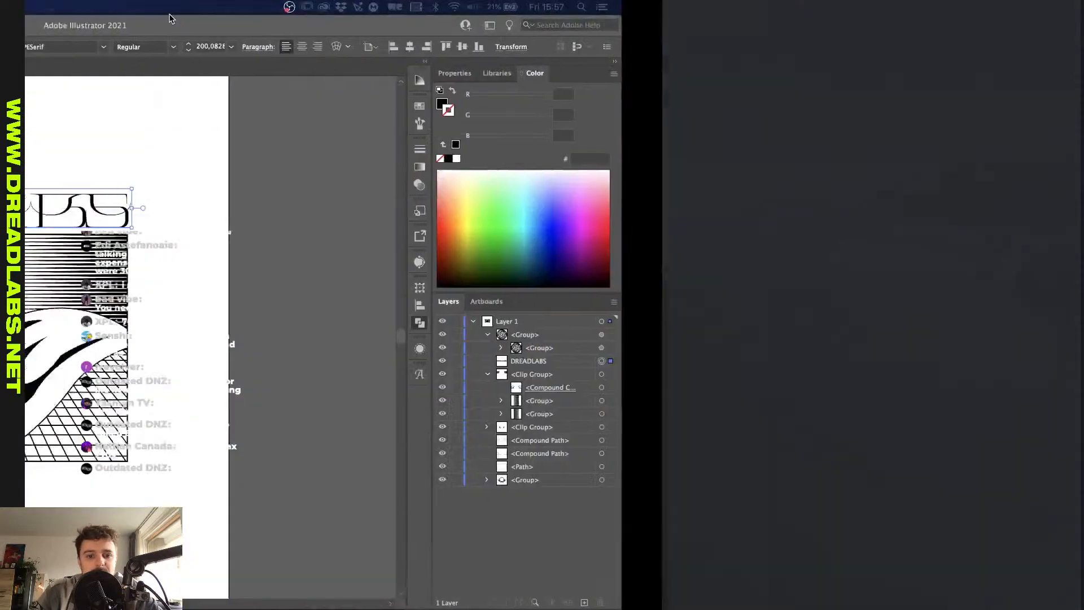
click(383, 168)
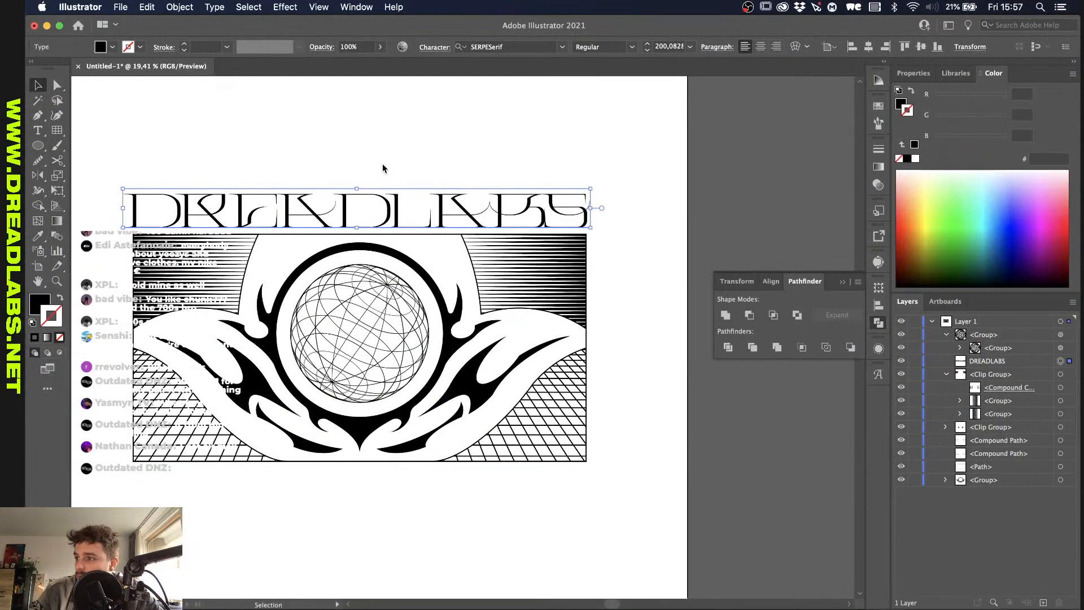
Step: Return to the artwork and deselect the DREADLABS title
key(super+Tab)
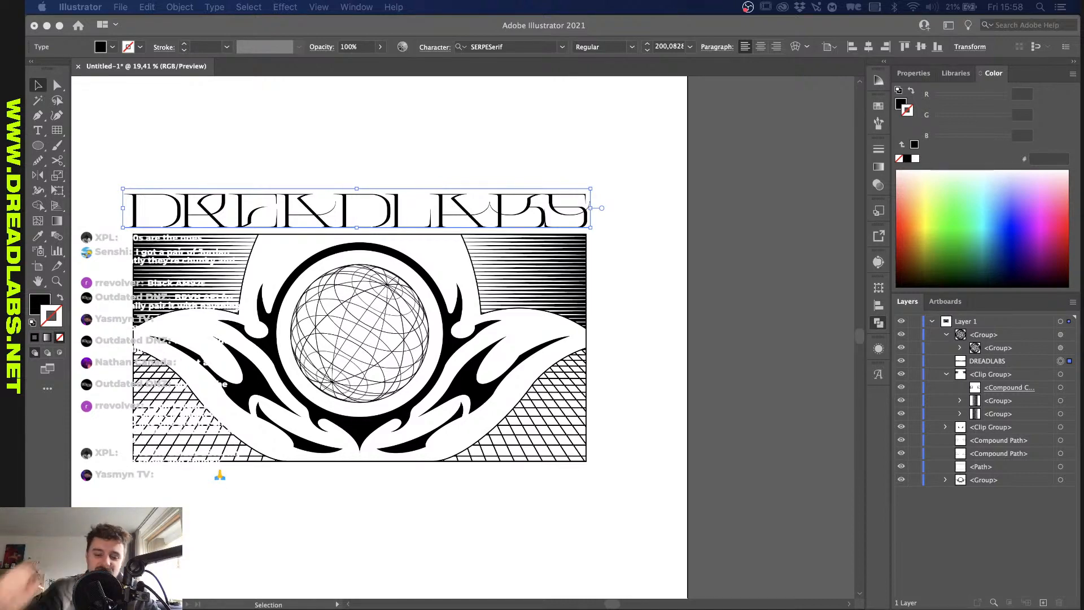
click(673, 272)
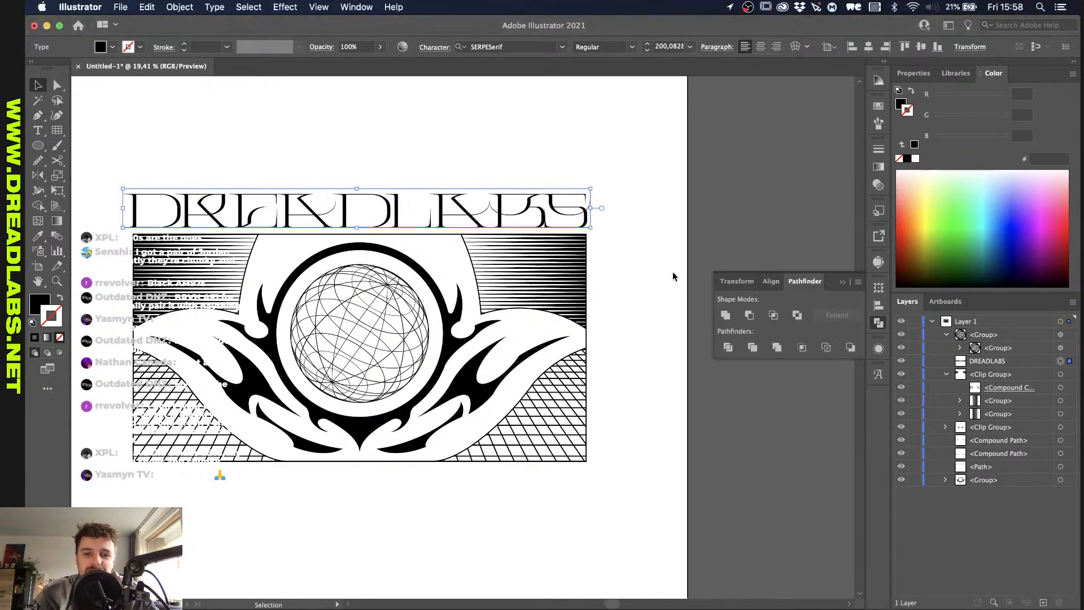
click(634, 238)
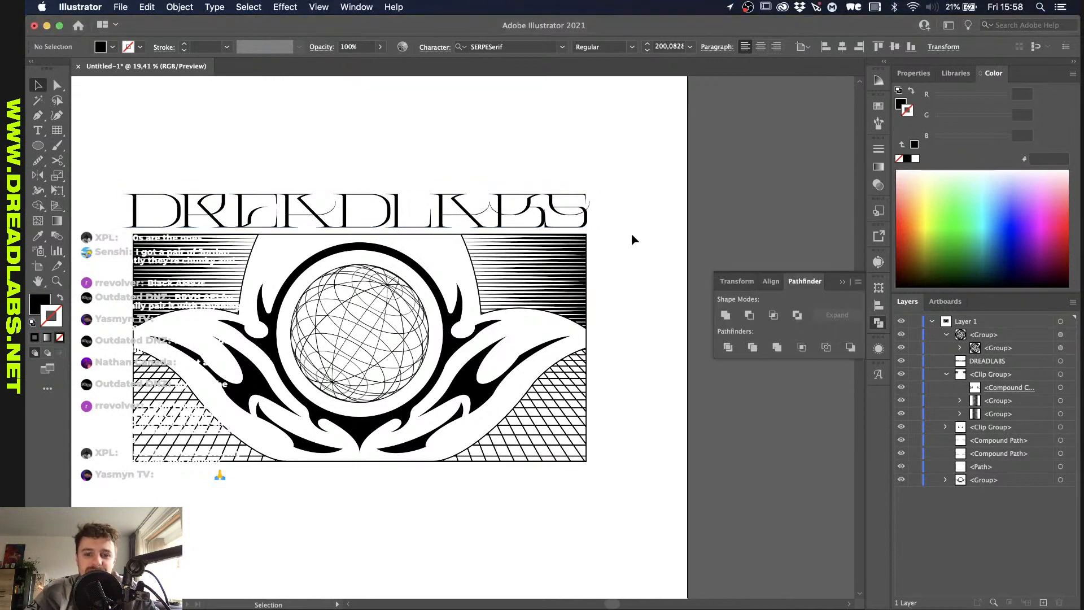
click(304, 176)
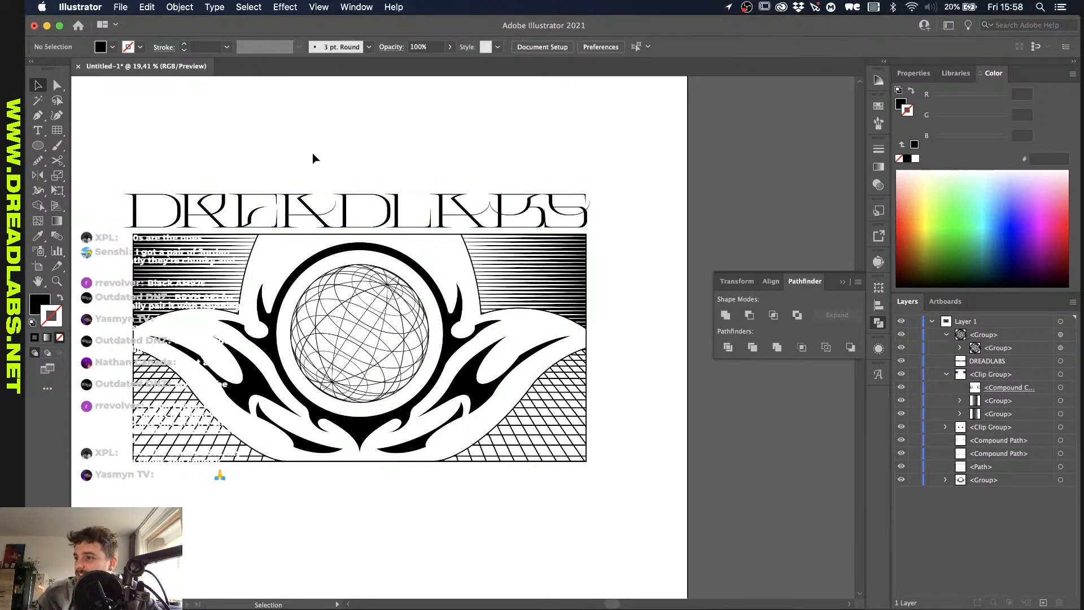
Step: Draw a tall black rectangle beside the artwork's left edge, spanning title top to frame bottom, and narrow it to about half its drawn width
scroll(313, 153, left, 5)
key(l)
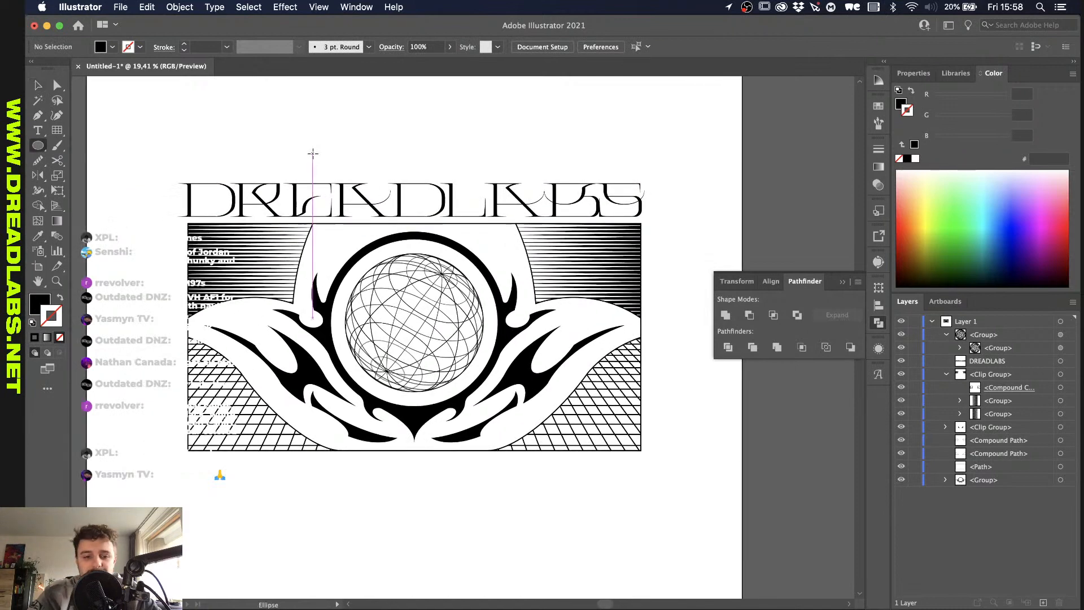
drag(115, 159, 168, 451)
drag(143, 159, 141, 183)
key(v)
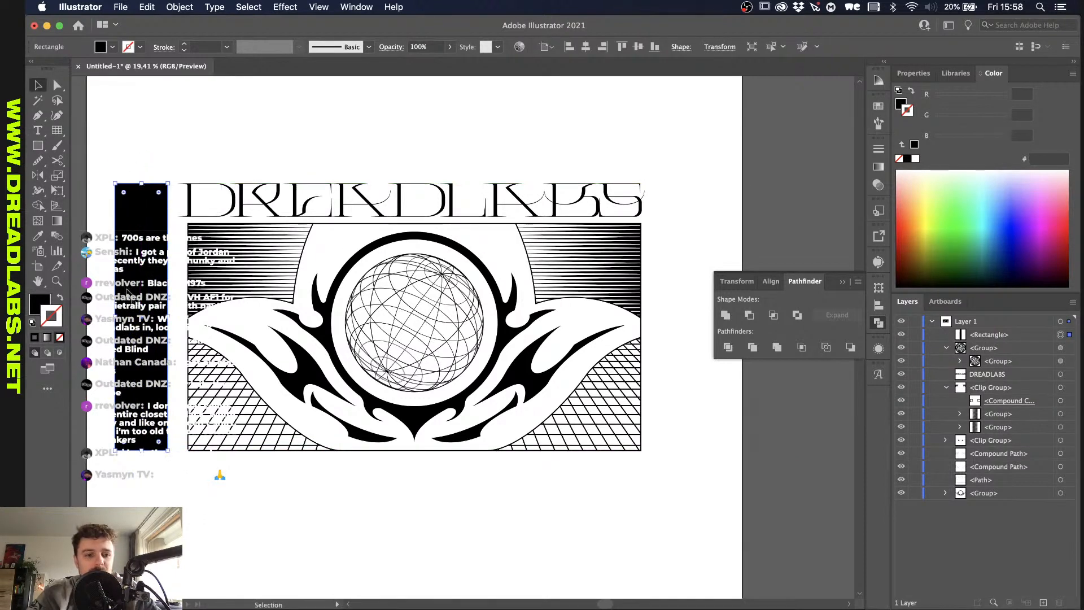
drag(115, 317, 141, 317)
Step: Round the tall rectangle's corners fully into a capsule shape, with a radius of about 60 px
key(a)
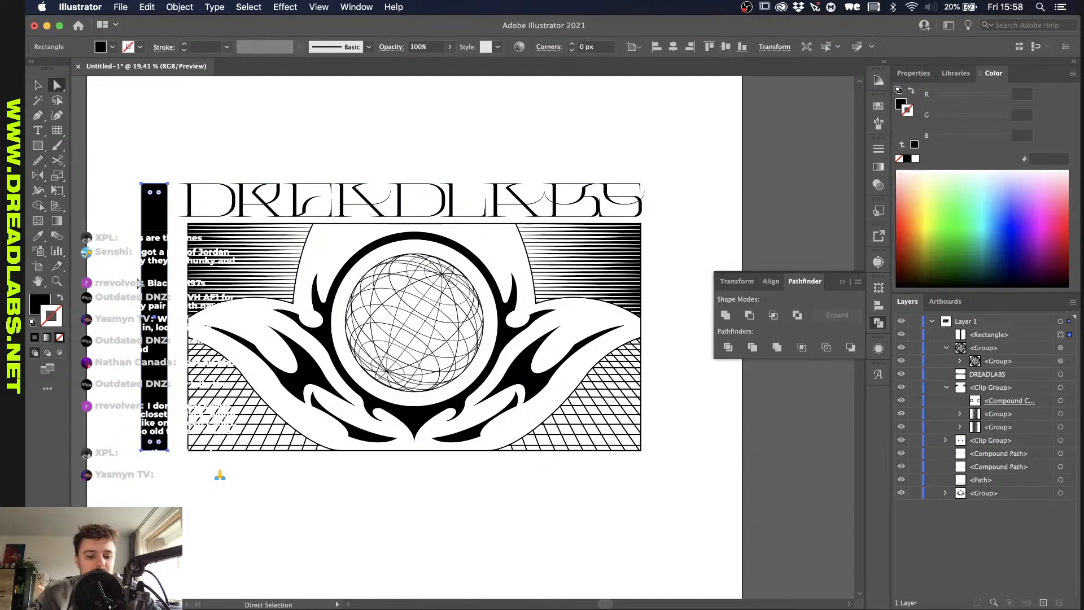
scroll(150, 222, up, 3)
drag(144, 167, 156, 181)
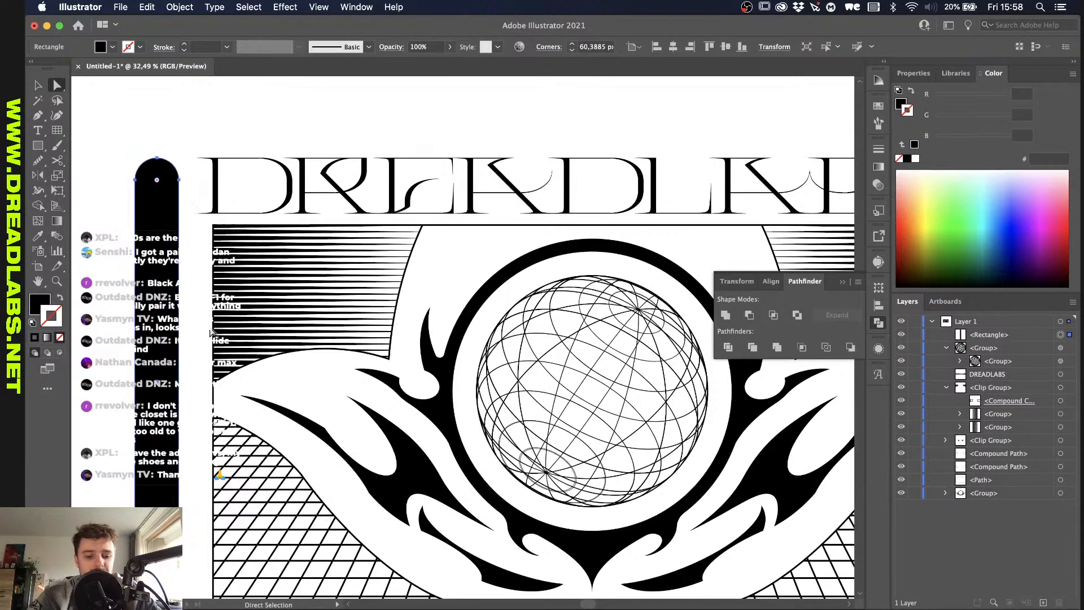
Step: Swap the capsule's black fill to an outline and copy the frame's 4 pt black stroke onto it with the Eyedropper
key(shift+x)
key(v)
click(96, 219)
key(i)
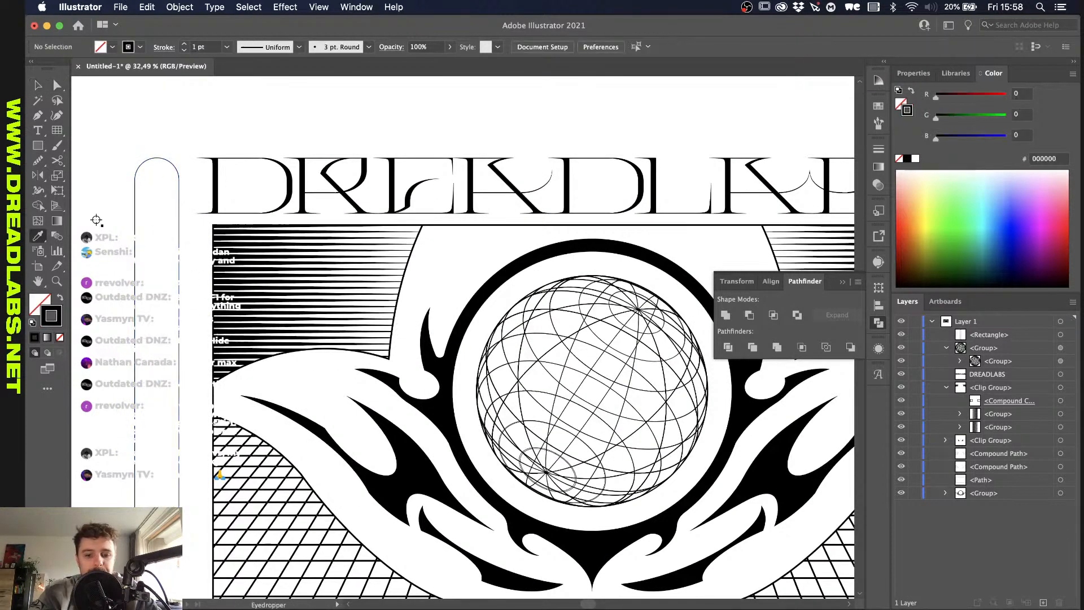
key(v)
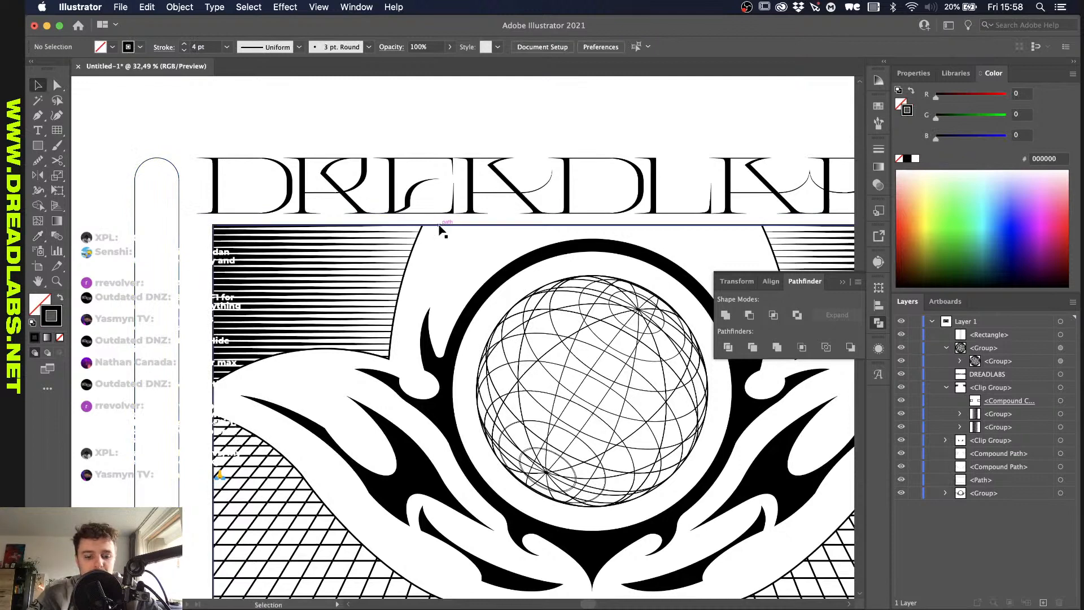
click(136, 229)
scroll(136, 229, down, 2)
key(i)
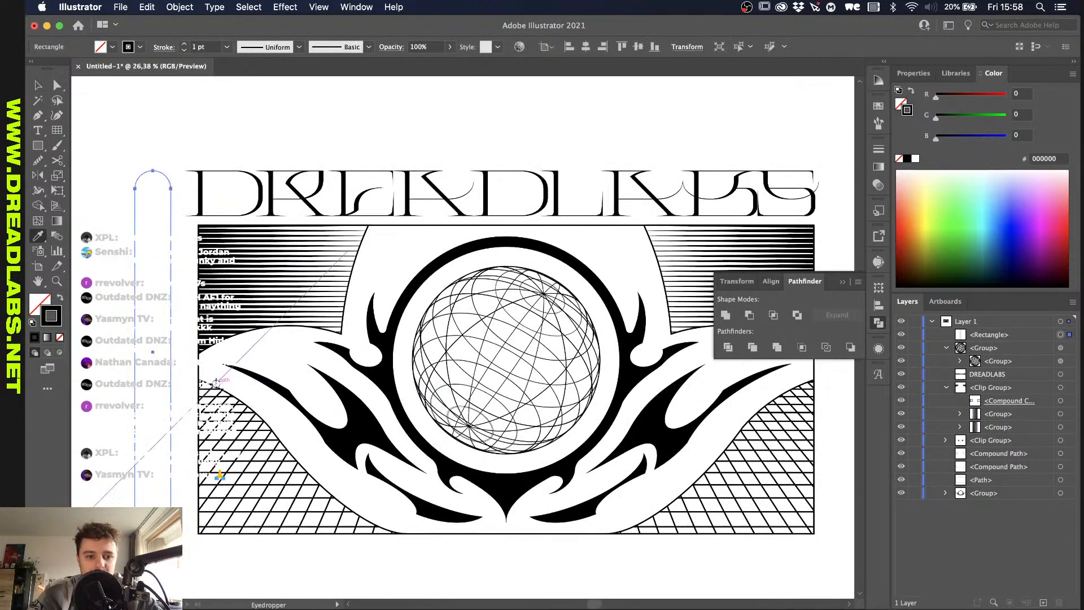
click(199, 369)
key(v)
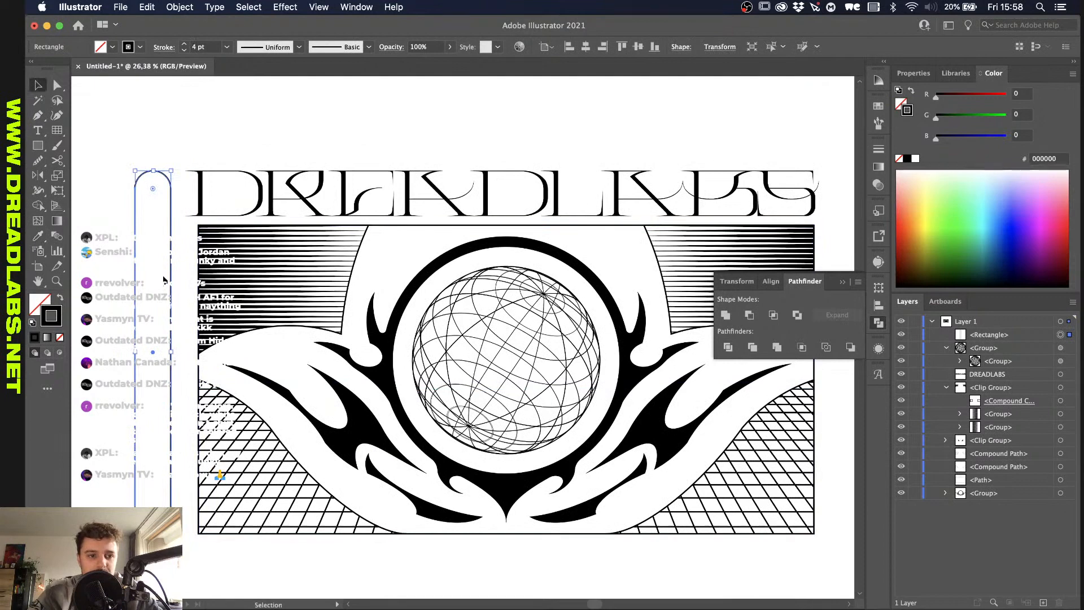
Step: Move the outlined capsule slightly closer to the left edge of the frame
scroll(162, 275, up, 2)
drag(175, 264, 180, 264)
scroll(181, 265, down, 4)
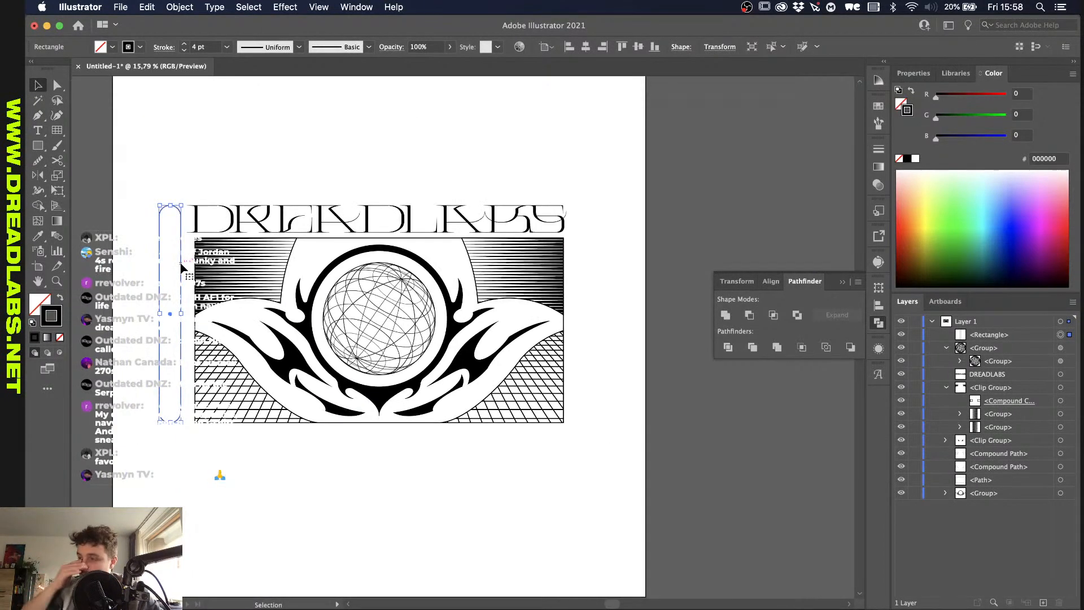
Step: Copy the capsule in place, reflect the copy across the artwork's vertical centre axis to the opposite side, and deselect it
key(o)
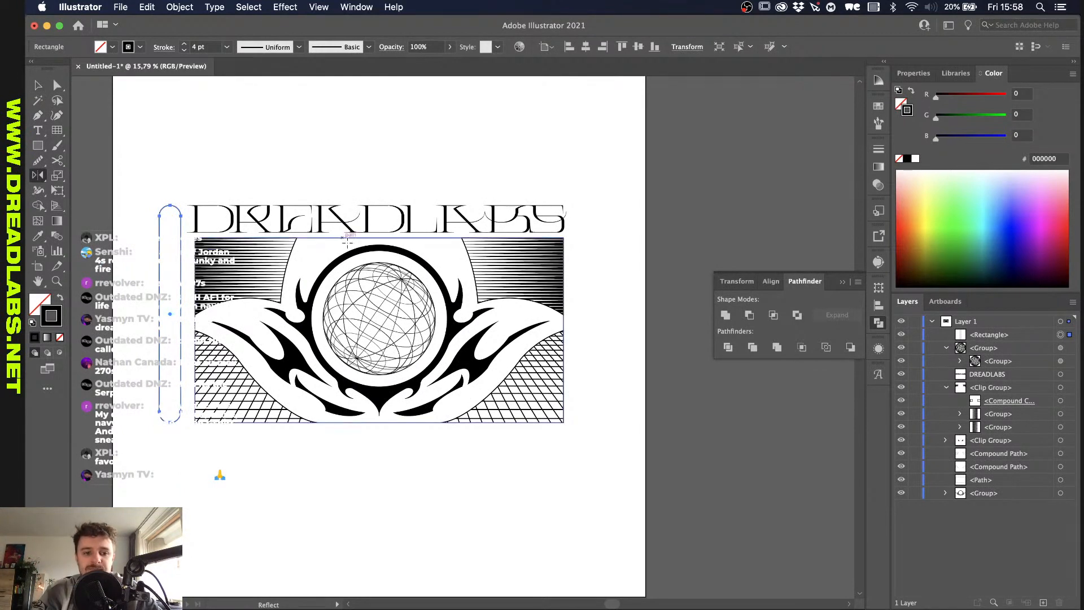
scroll(379, 249, up, 1)
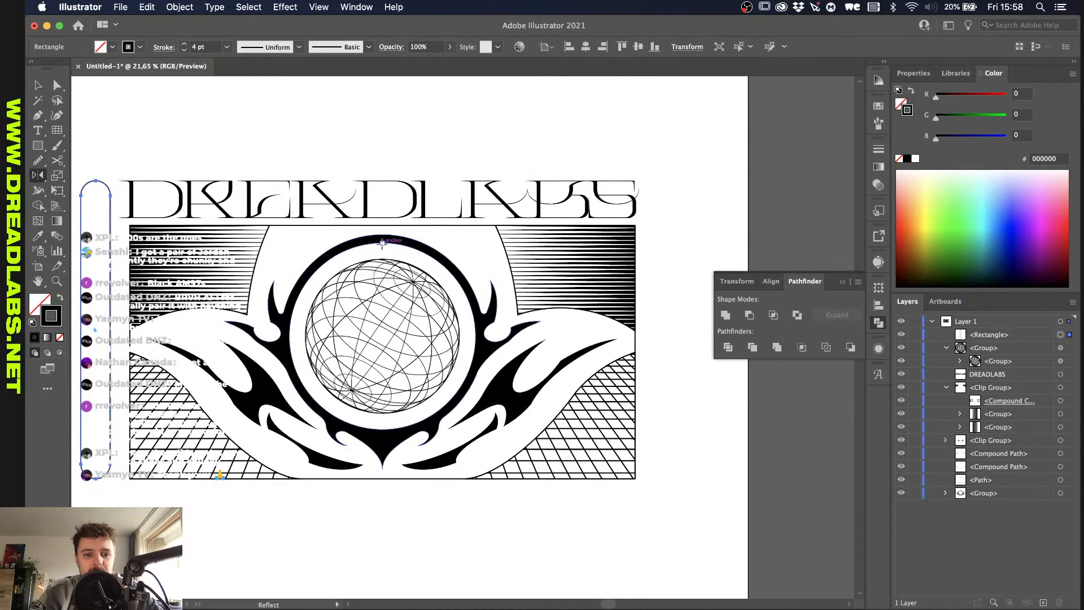
key(super+c)
key(super+f)
click(383, 432)
drag(383, 432, 452, 283)
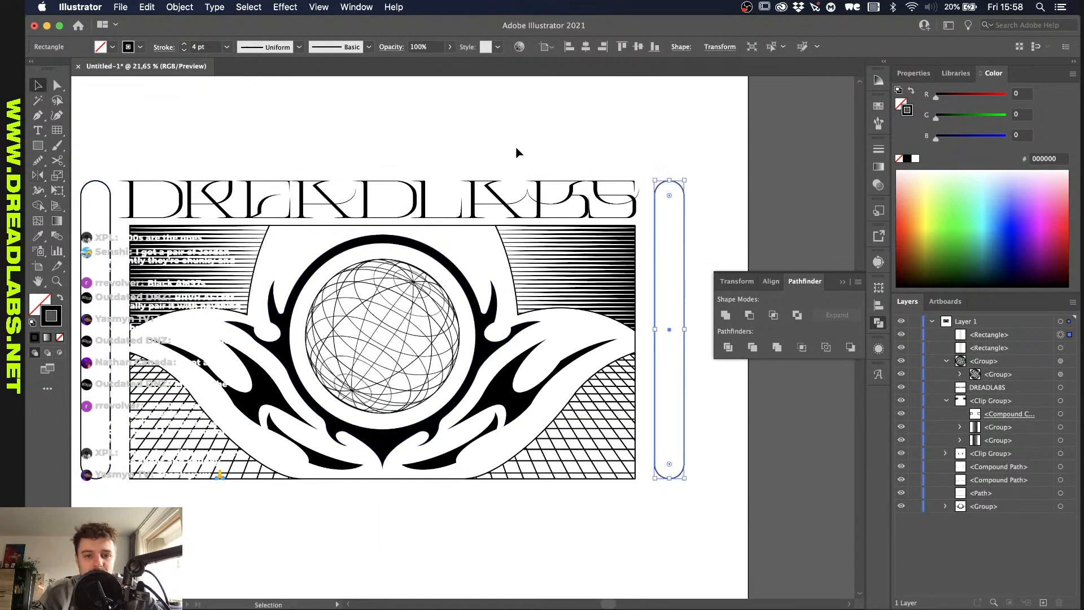
key(v)
click(524, 132)
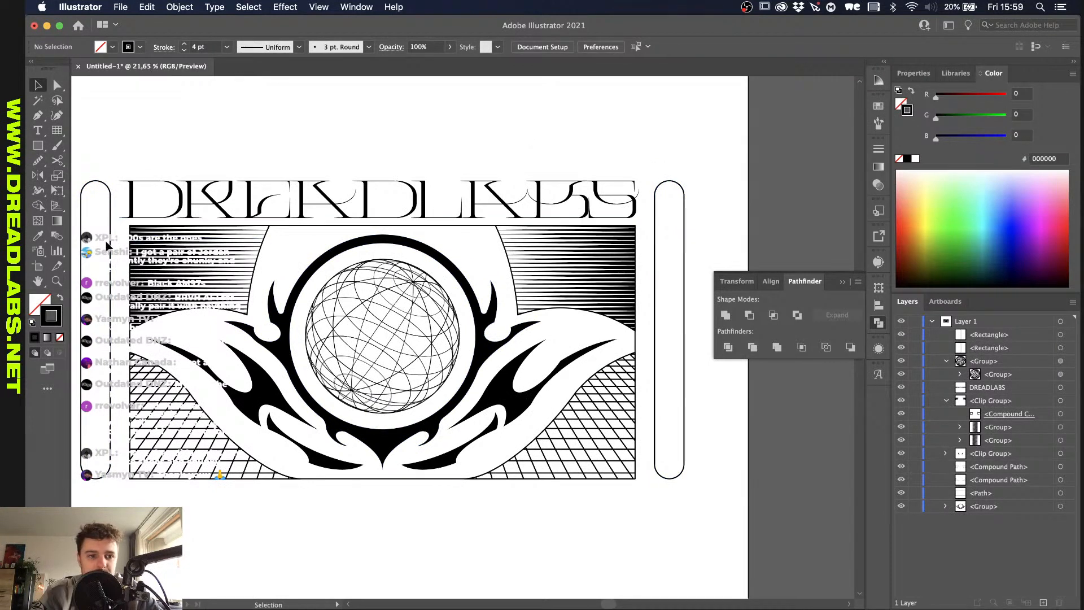
Step: Nudge the left and right capsules horizontally inward until they sit evenly closer to the frame, and deselect them
click(109, 245)
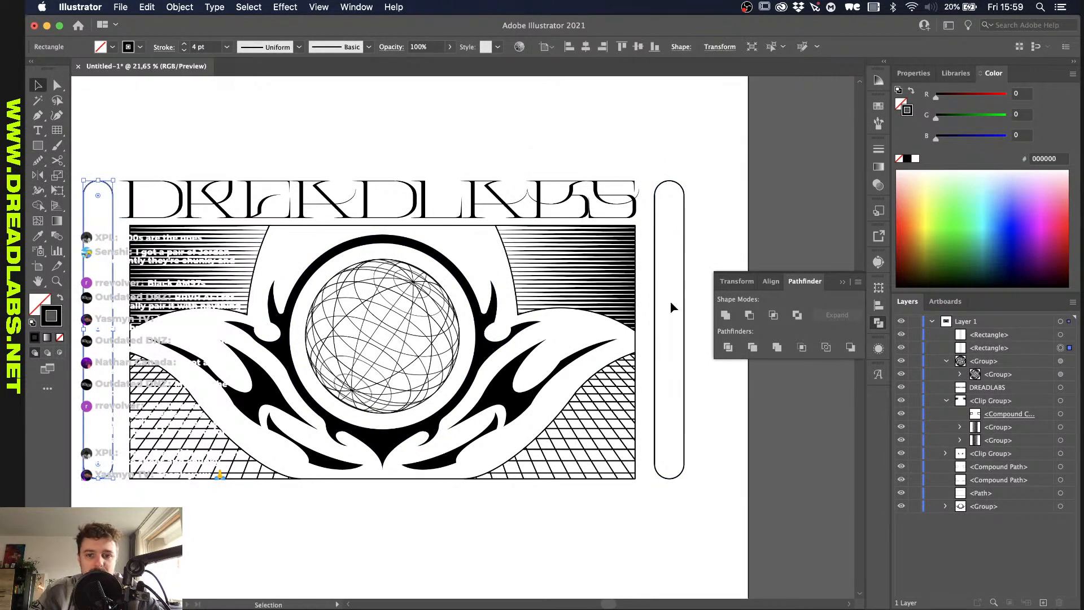
click(655, 288)
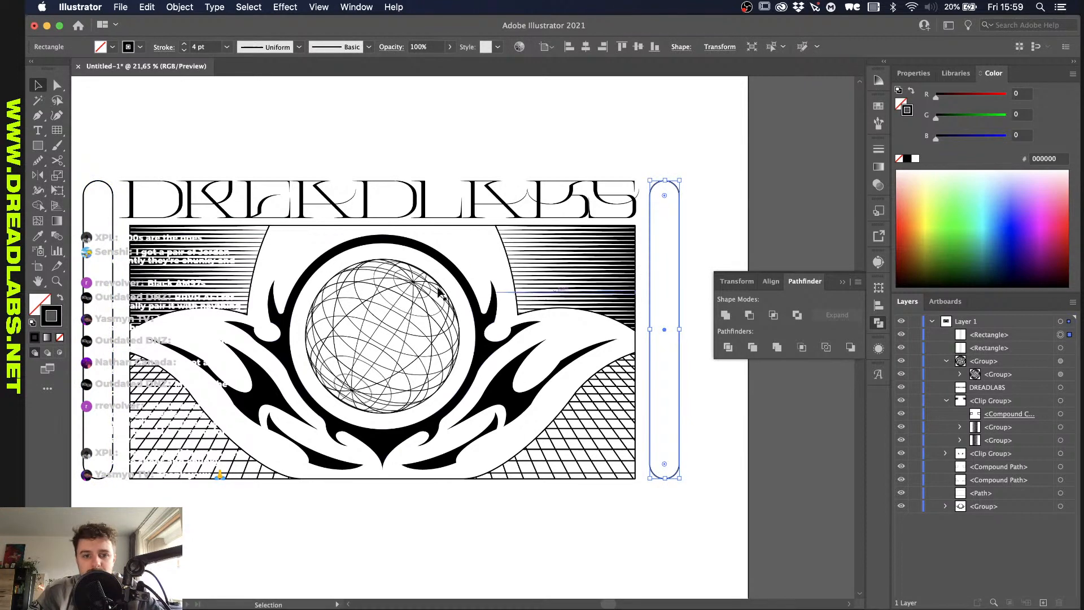
click(114, 255)
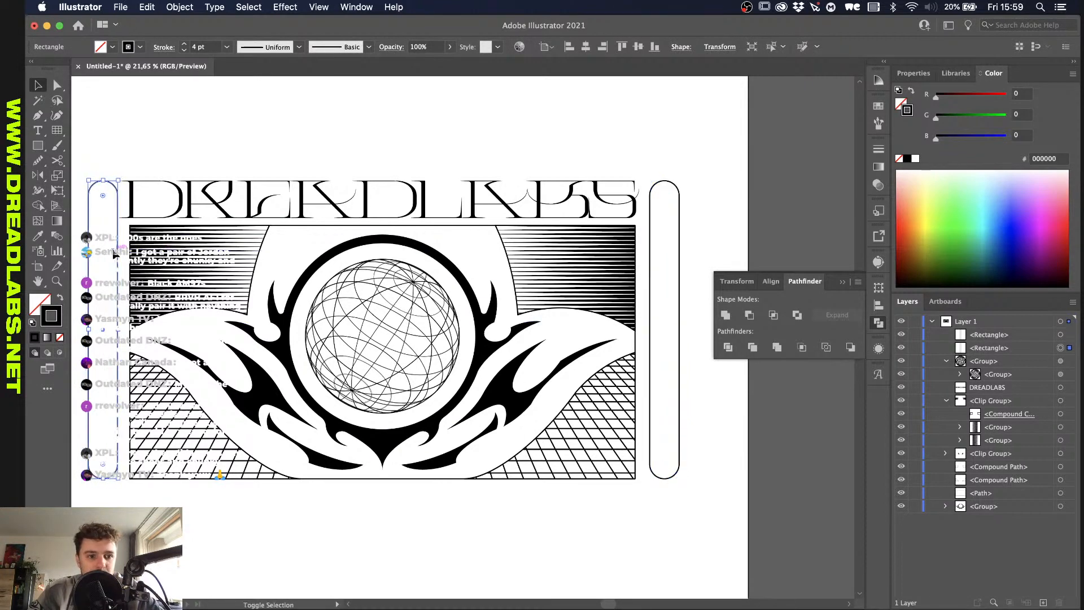
click(194, 157)
Step: Stretch both side capsules downward together so they extend well below the frame's lower edge, and deselect them
key(super+minus)
scroll(194, 158, up, 3)
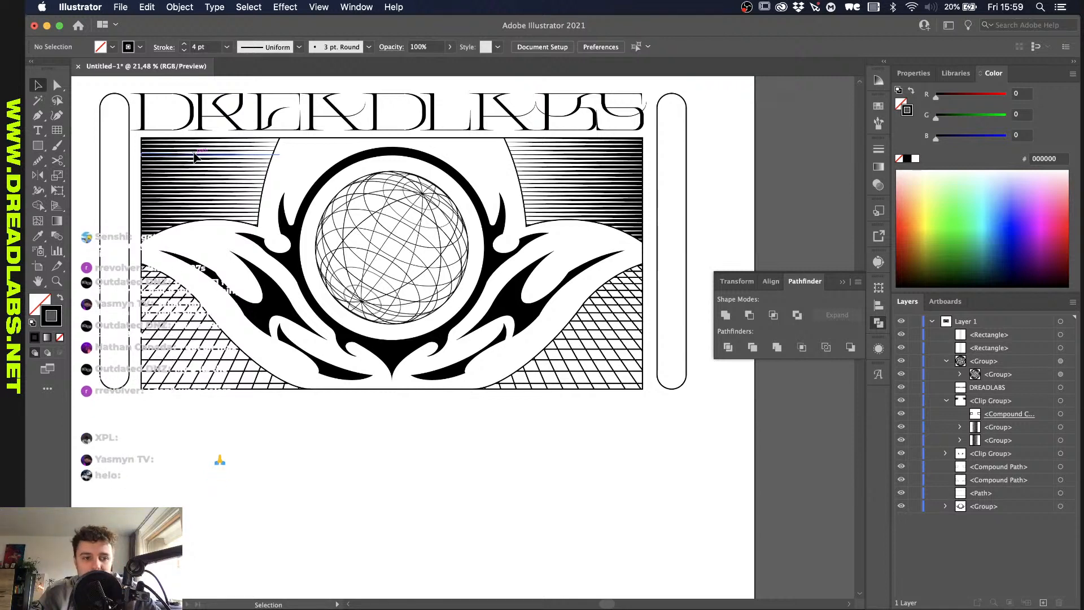
click(113, 389)
shift+click(666, 388)
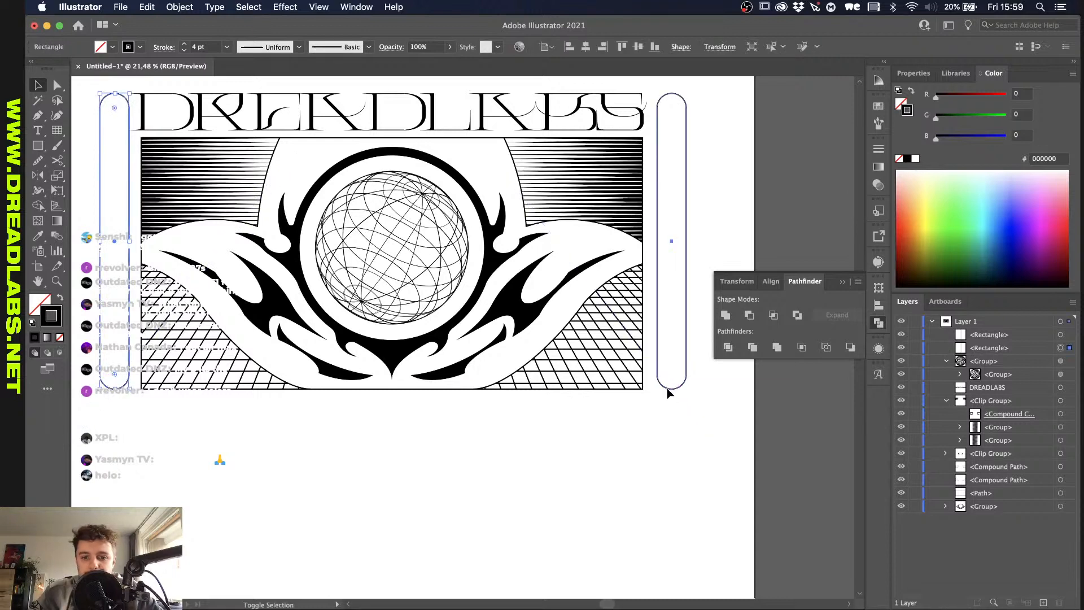
drag(392, 392, 392, 454)
click(418, 467)
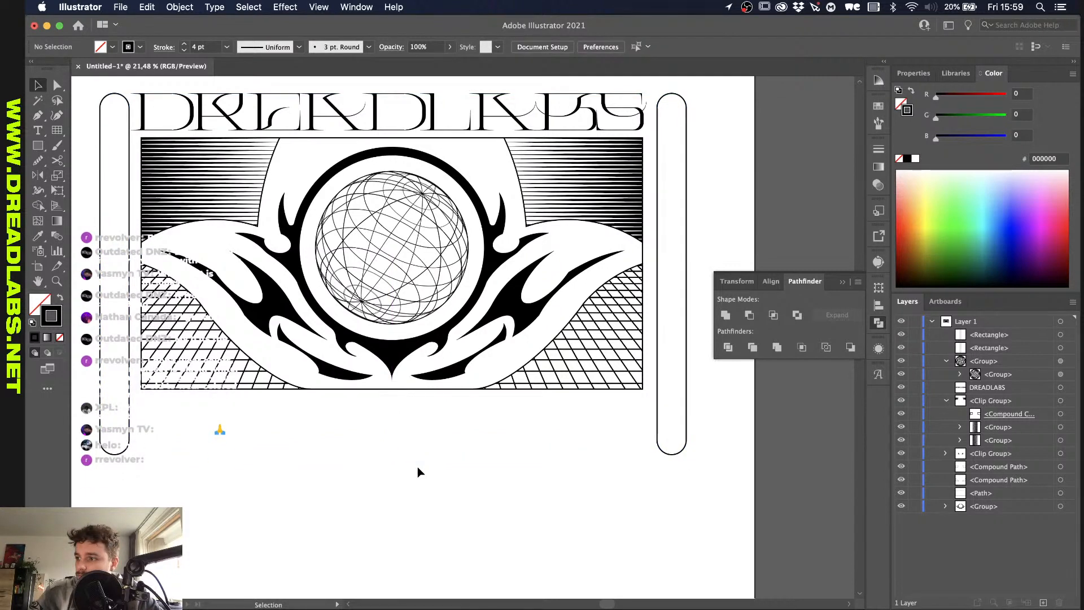
Step: Draw an outlined rectangle beneath the frame, spanning the frame's width and ending level with the capsules' lower ends
scroll(418, 466, down, 2)
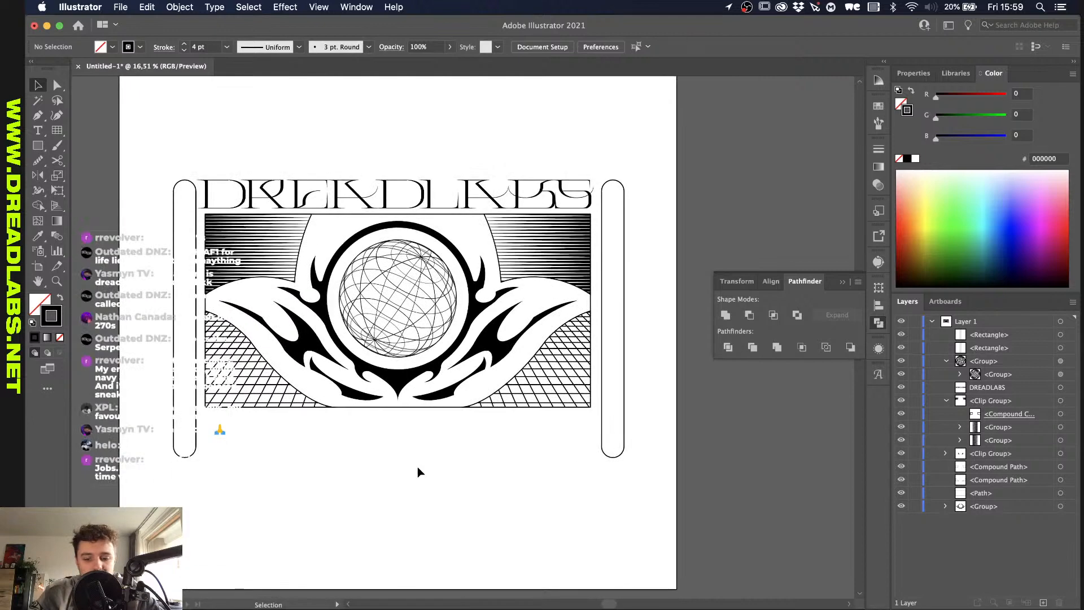
key(m)
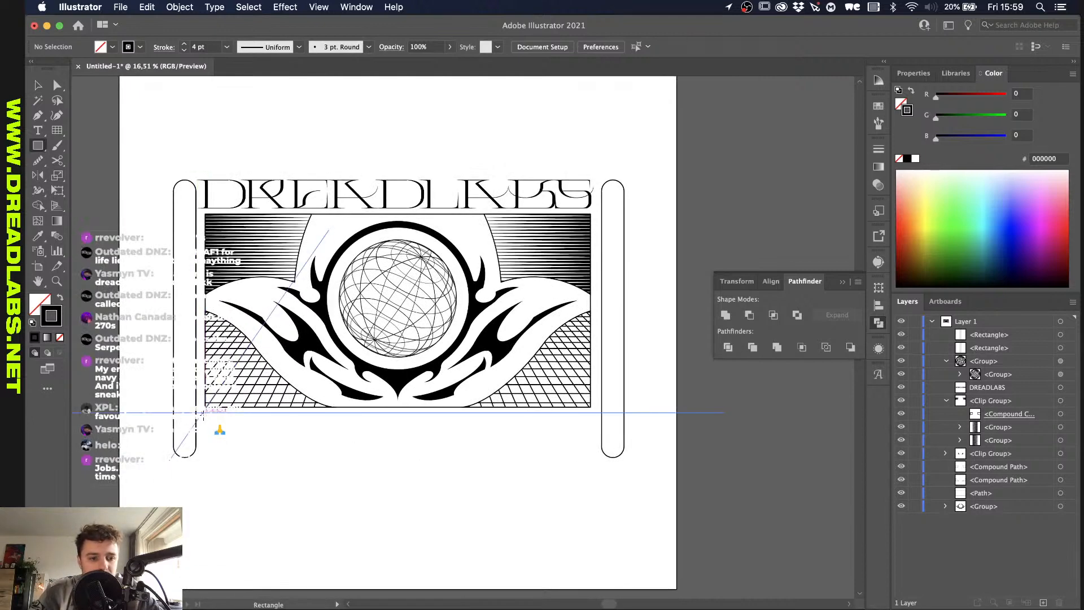
drag(203, 413, 591, 459)
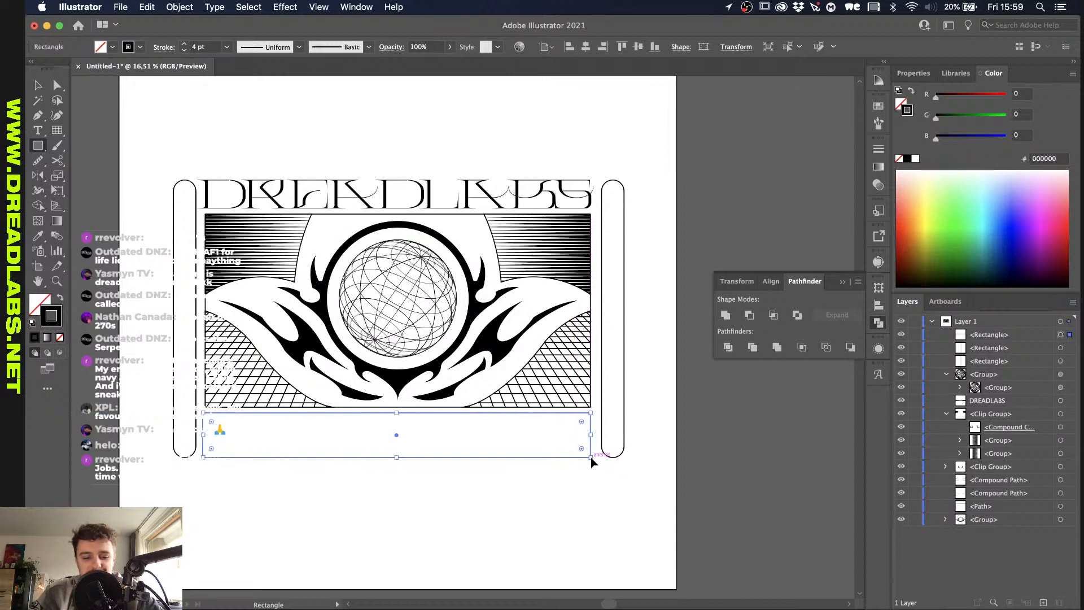
key(v)
Step: Square off all corners of the right capsule by reducing its corner radius to 0 px
click(602, 419)
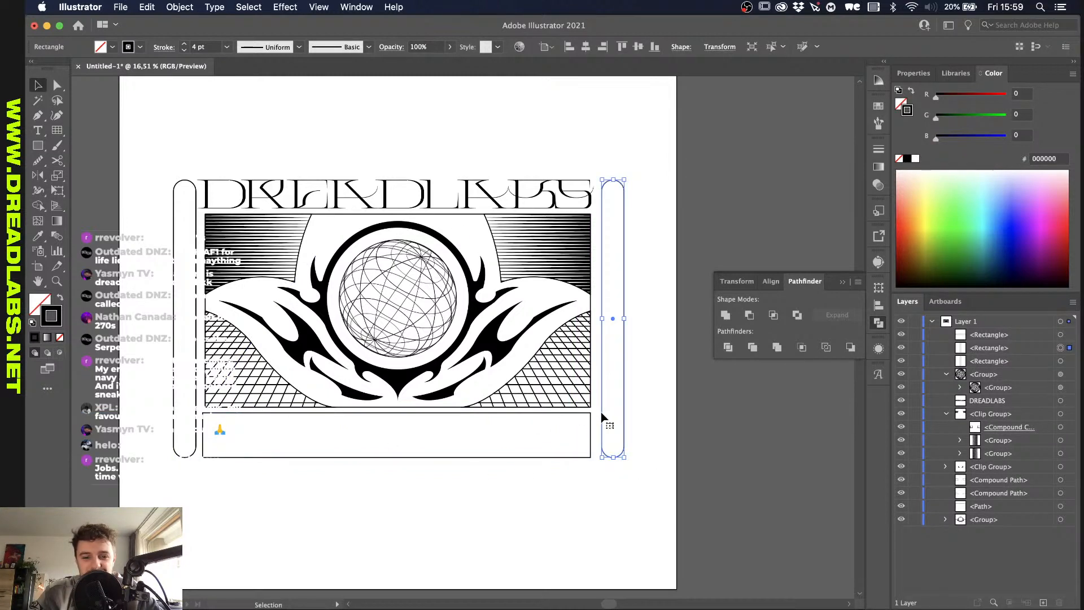
key(a)
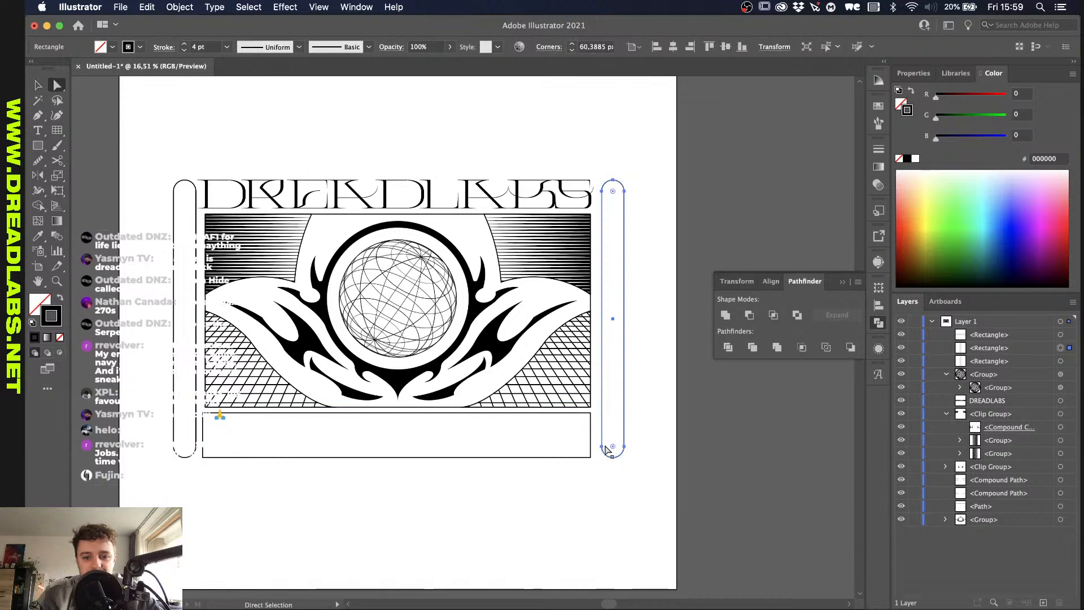
drag(610, 450, 502, 568)
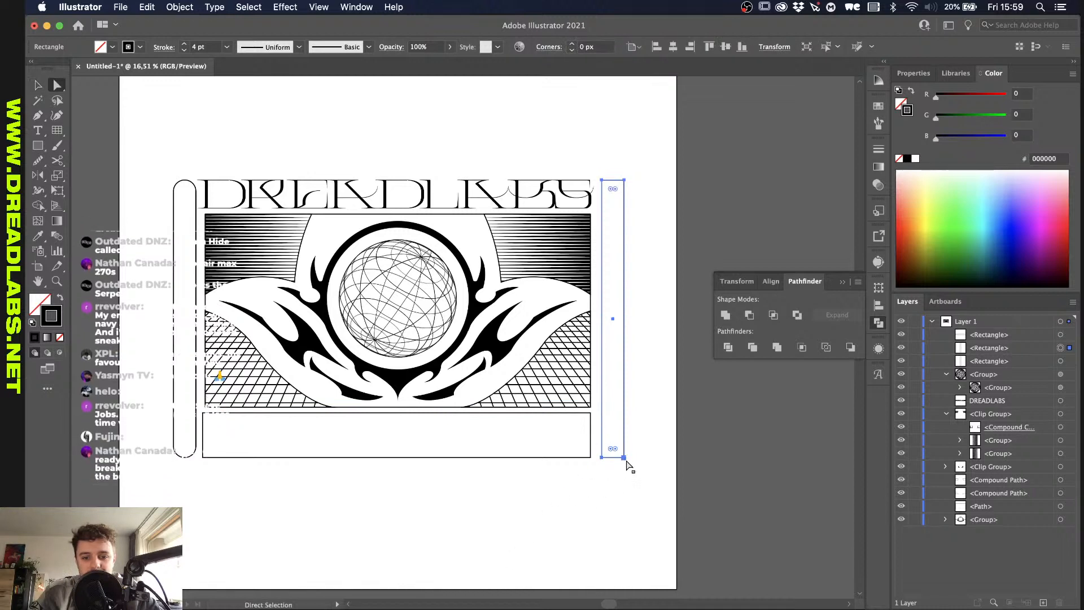
click(625, 459)
shift+click(625, 180)
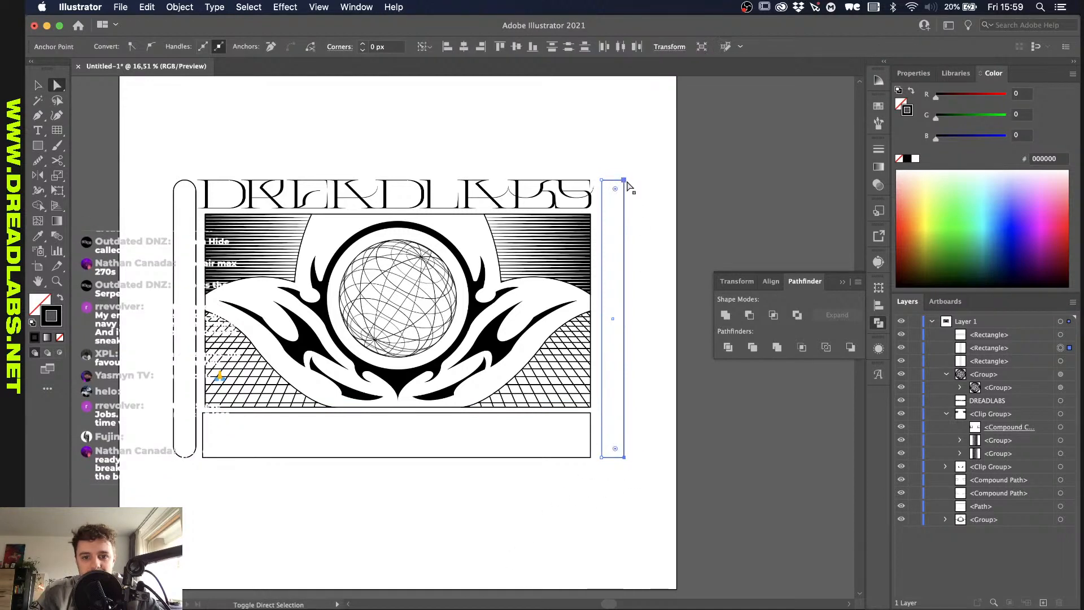
Step: Square off the upper and lower inner corners of the left capsule, setting their radius to 0 px
click(186, 189)
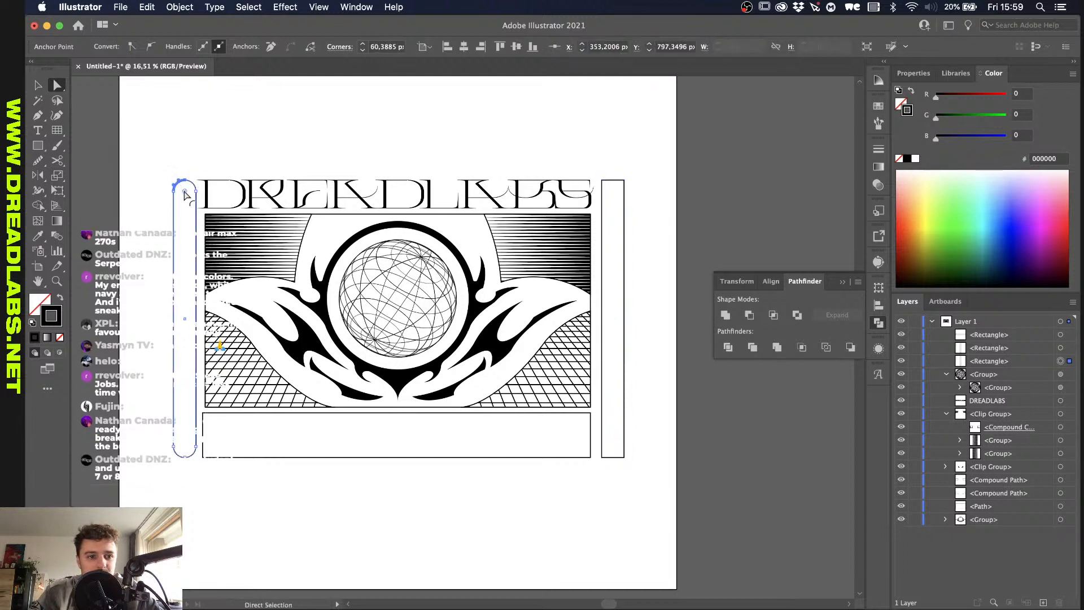
click(192, 183)
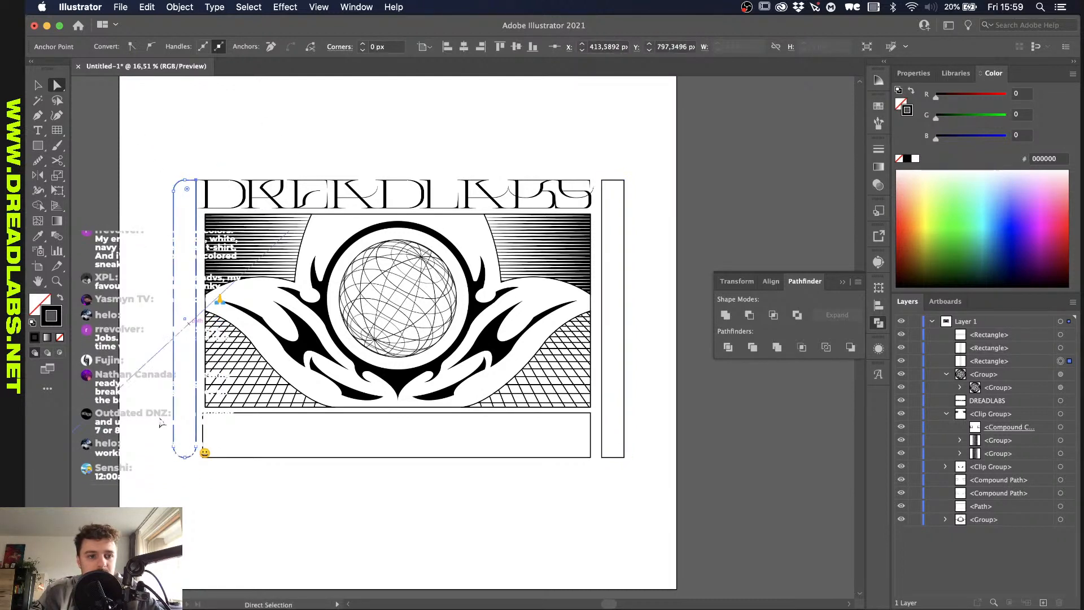
click(187, 451)
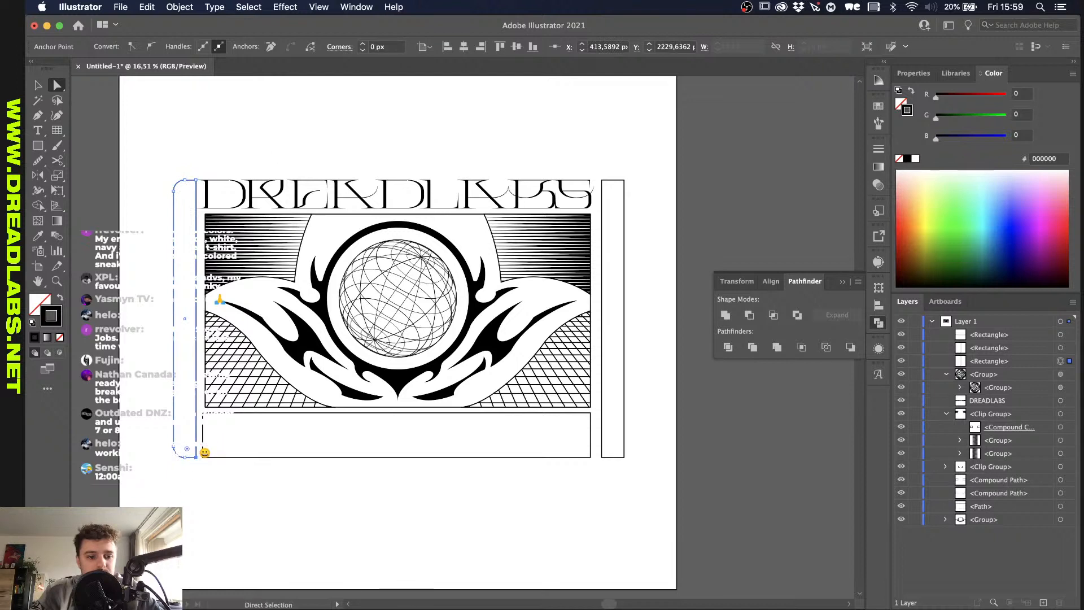
Step: Round the two outer corners of the right side bar across its full width, and deselect it
click(624, 457)
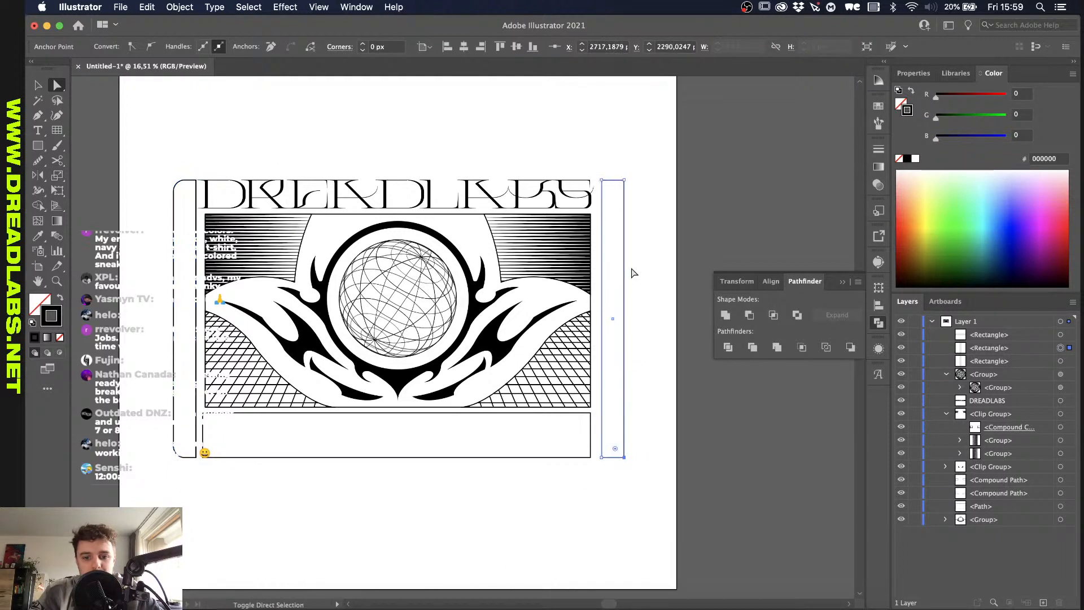
shift+click(624, 180)
drag(620, 186, 415, 439)
key(v)
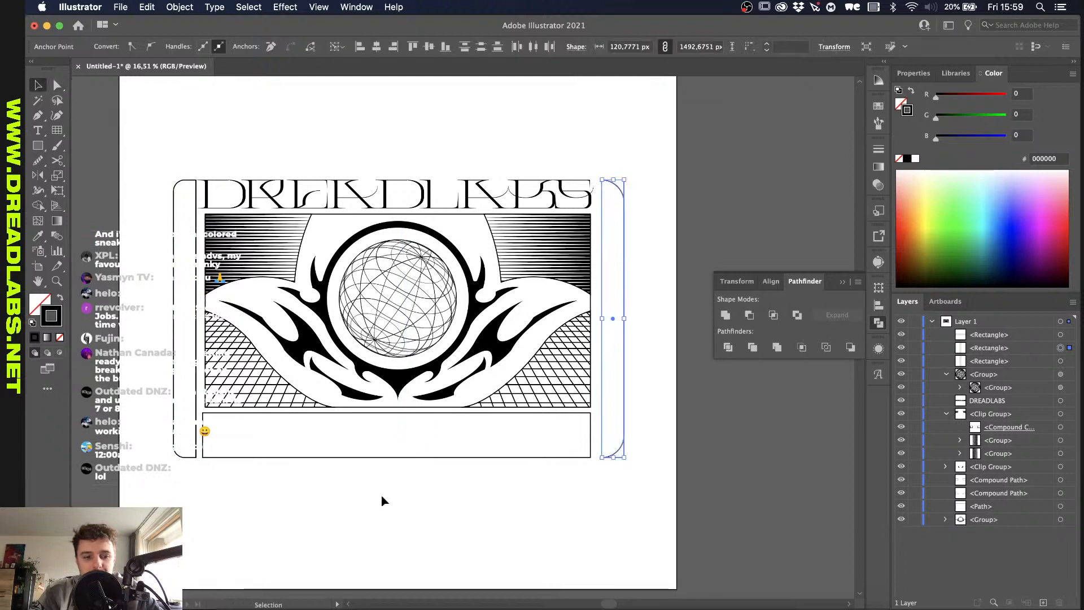
click(351, 551)
Step: Increase the left side bar's two outer corners to a radius of about 120.78 px, and deselect it
click(175, 443)
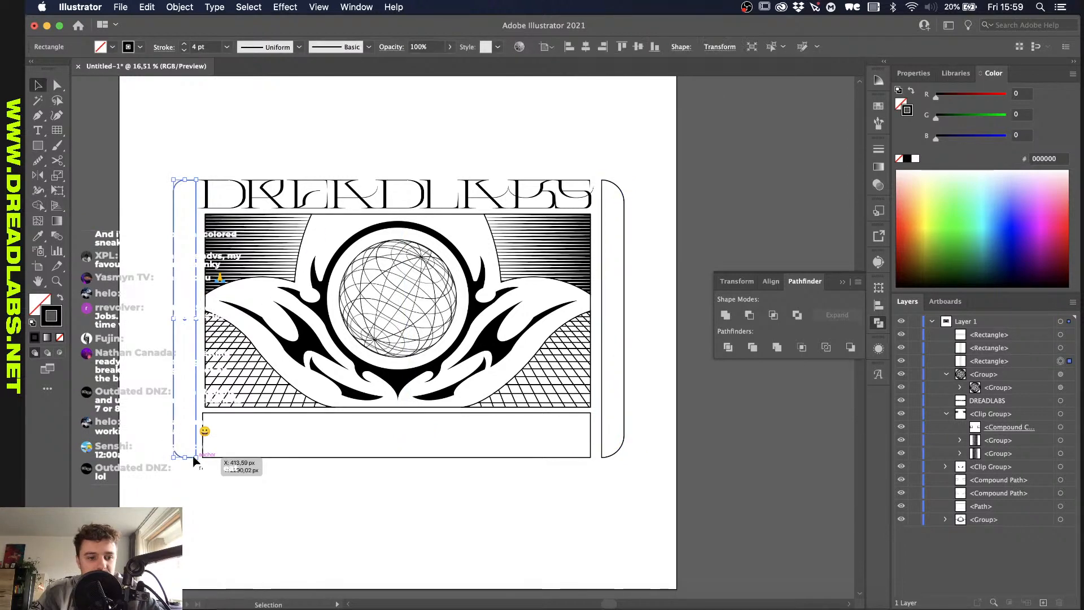
key(a)
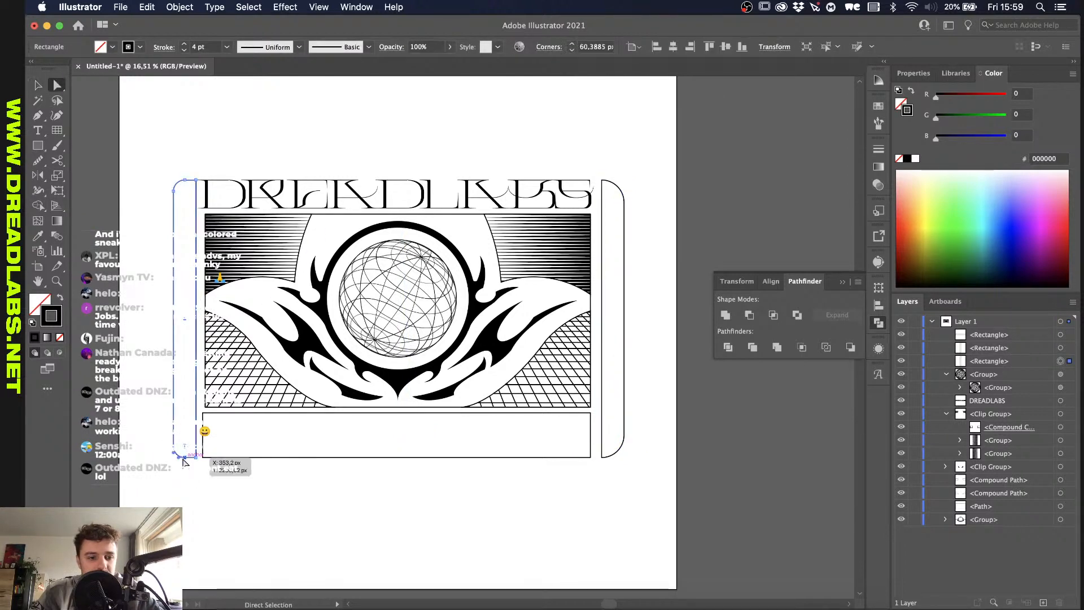
click(185, 456)
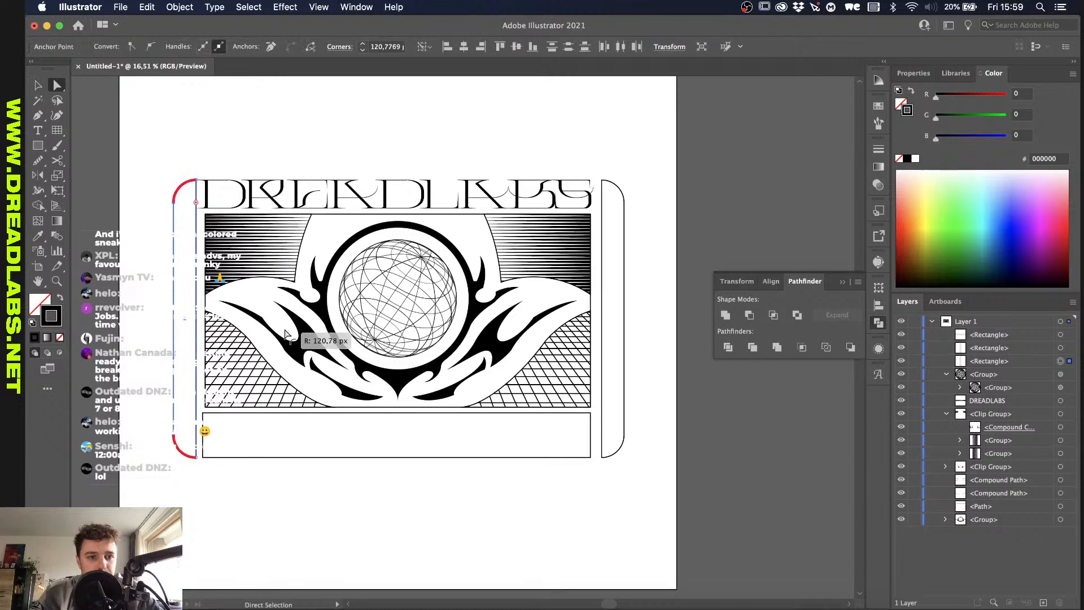
key(v)
click(153, 312)
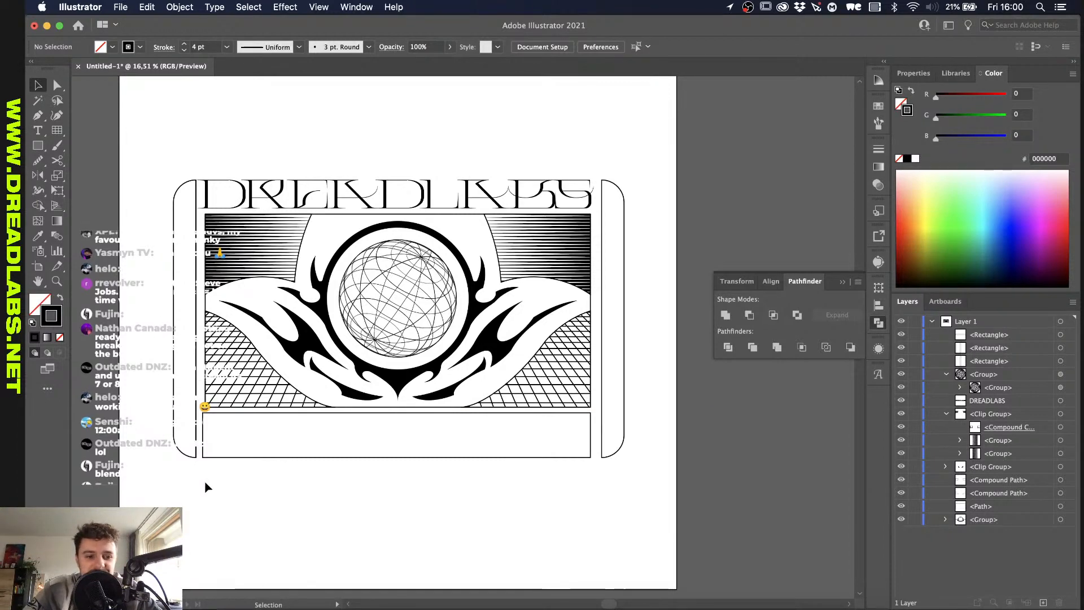
Step: Align the lower rectangle's left edge with the frame's left edge and lower its upper edge to widen the gap beneath the frame
scroll(205, 483, up, 3)
scroll(229, 321, up, 3)
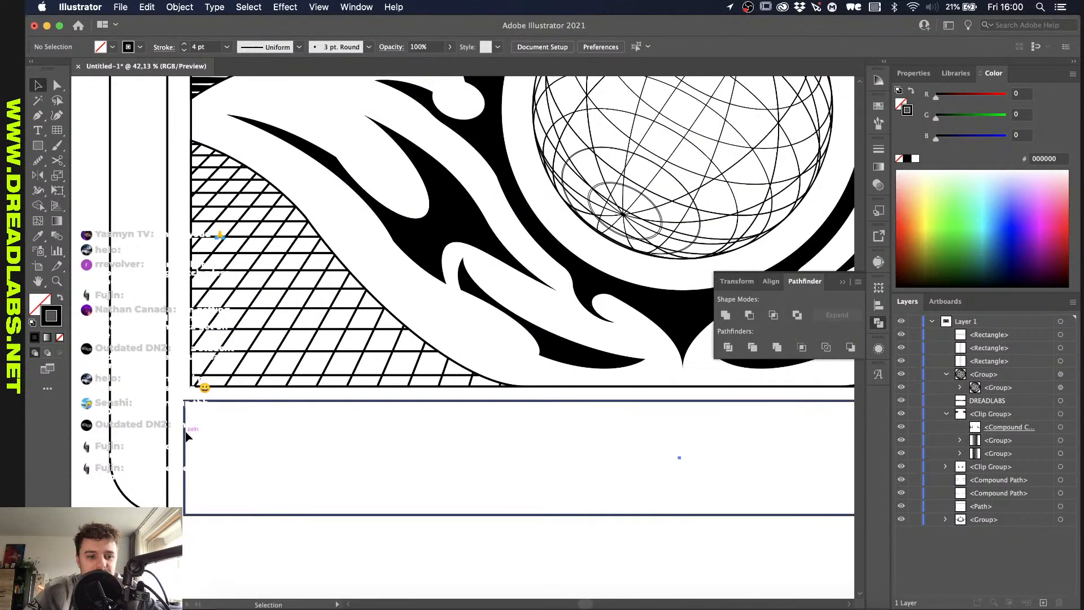
click(186, 433)
drag(184, 455, 192, 456)
scroll(192, 455, right, 5)
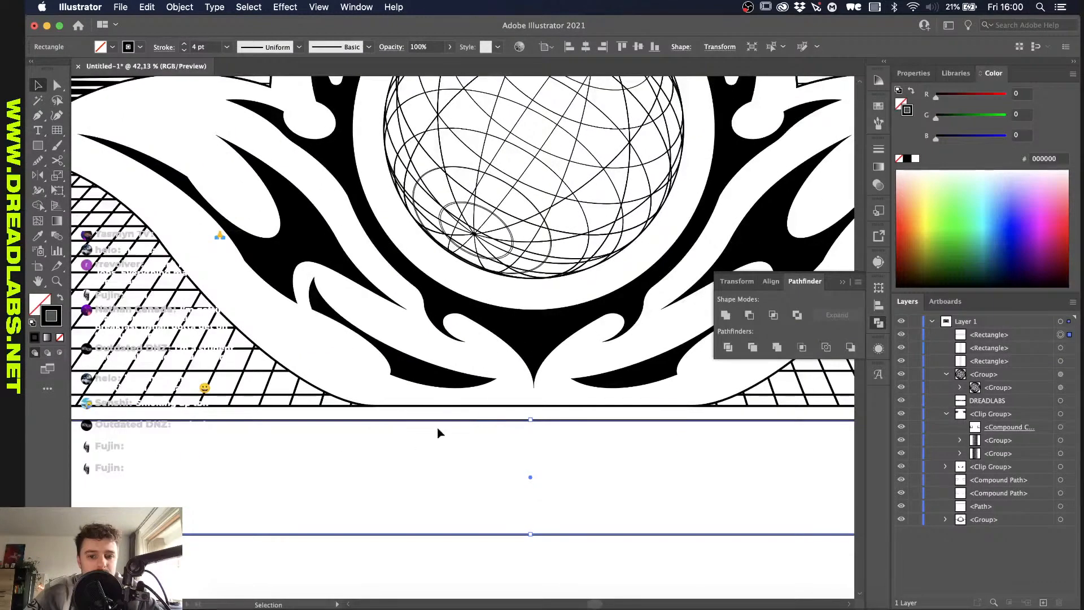
drag(533, 419, 532, 429)
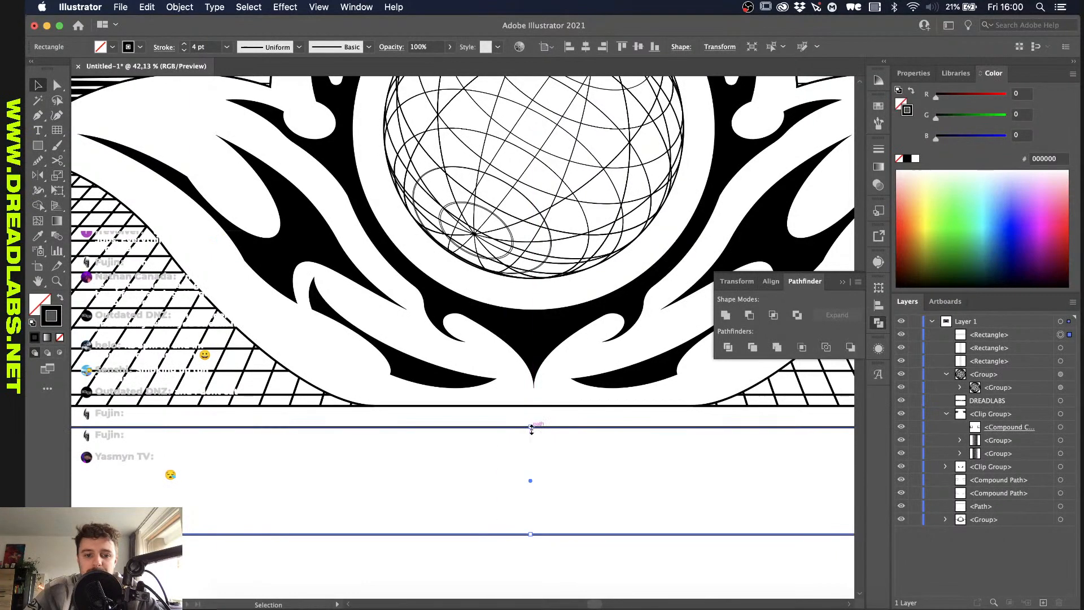
key(super+0)
scroll(386, 421, up, 3)
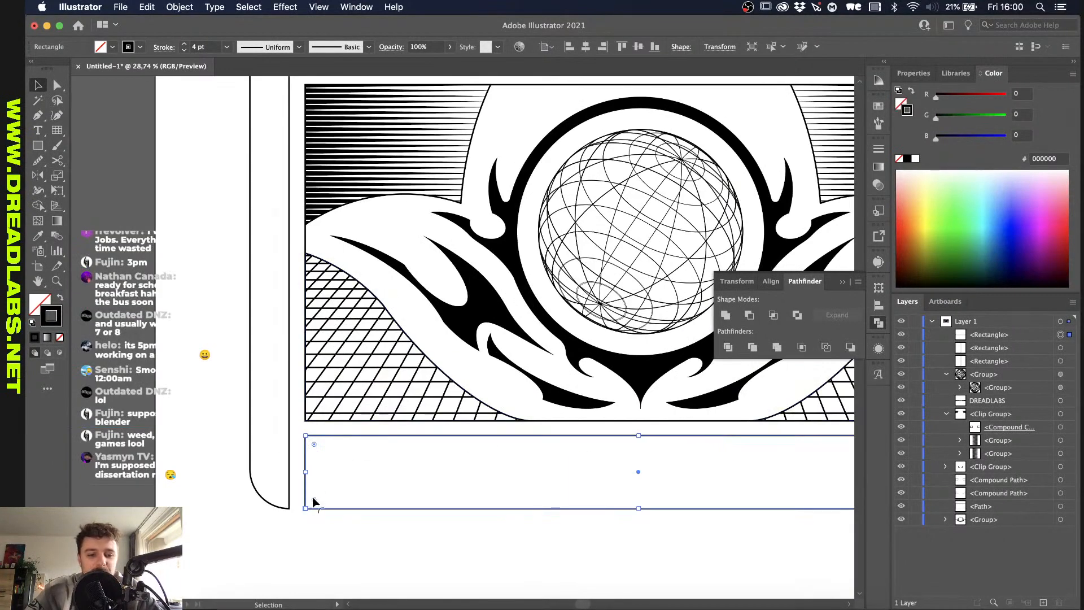
Step: Fit a circle about 50 px wide between the left side bar and the frame to compare the gaps, and delete it
click(297, 516)
key(l)
scroll(297, 518, up, 2)
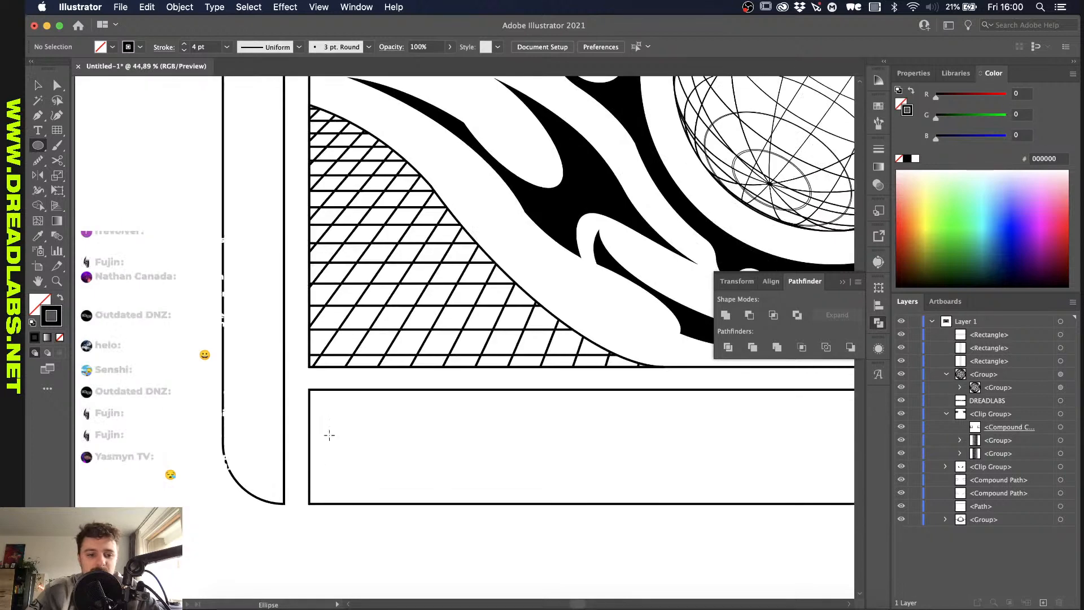
drag(311, 391, 284, 370)
scroll(297, 377, up, 2)
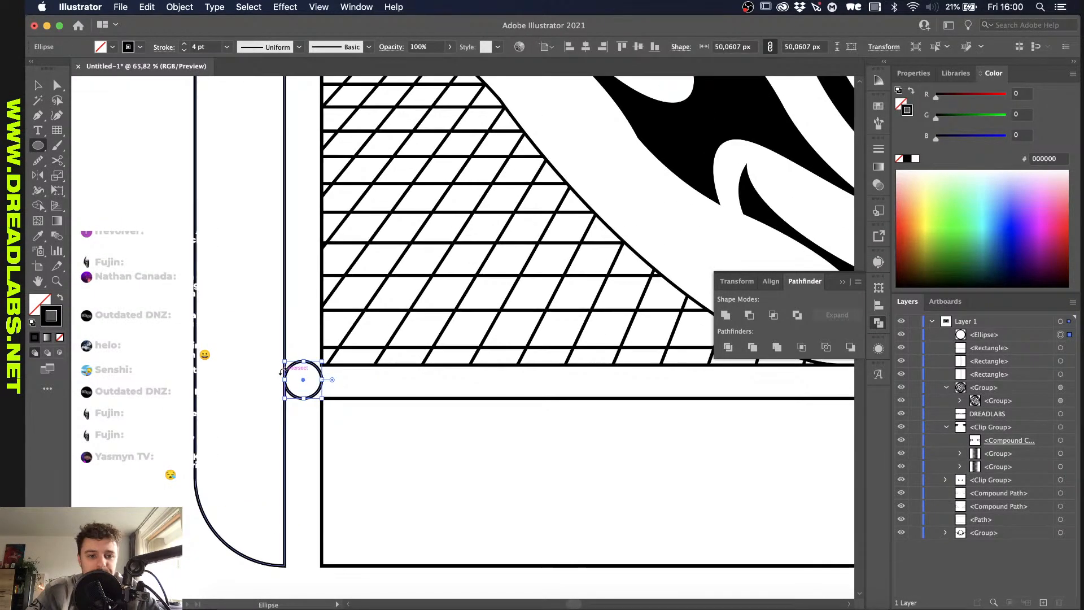
key(v)
scroll(296, 377, up, 2)
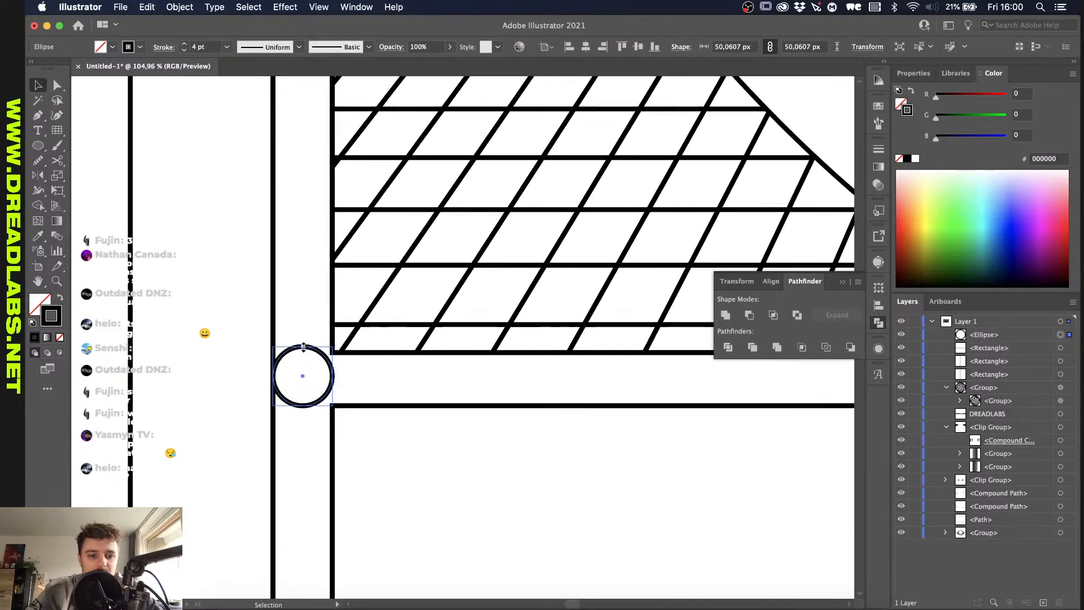
drag(303, 346, 303, 354)
key(Delete)
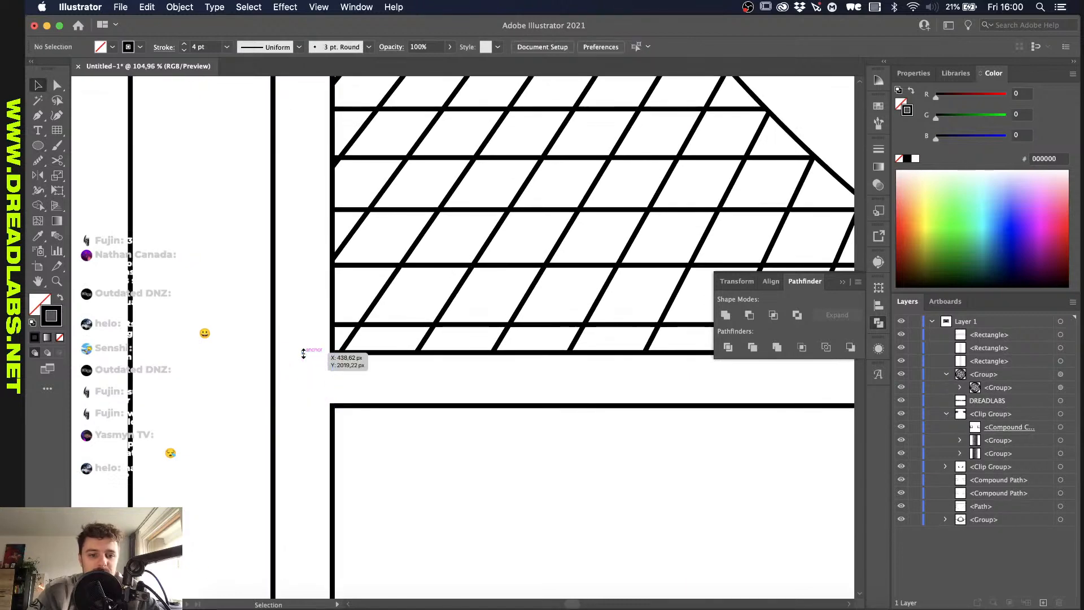
Step: Create a new layer and cover the whole artboard on it with a black-filled rectangle without a stroke
key(super+0)
scroll(347, 242, up, 2)
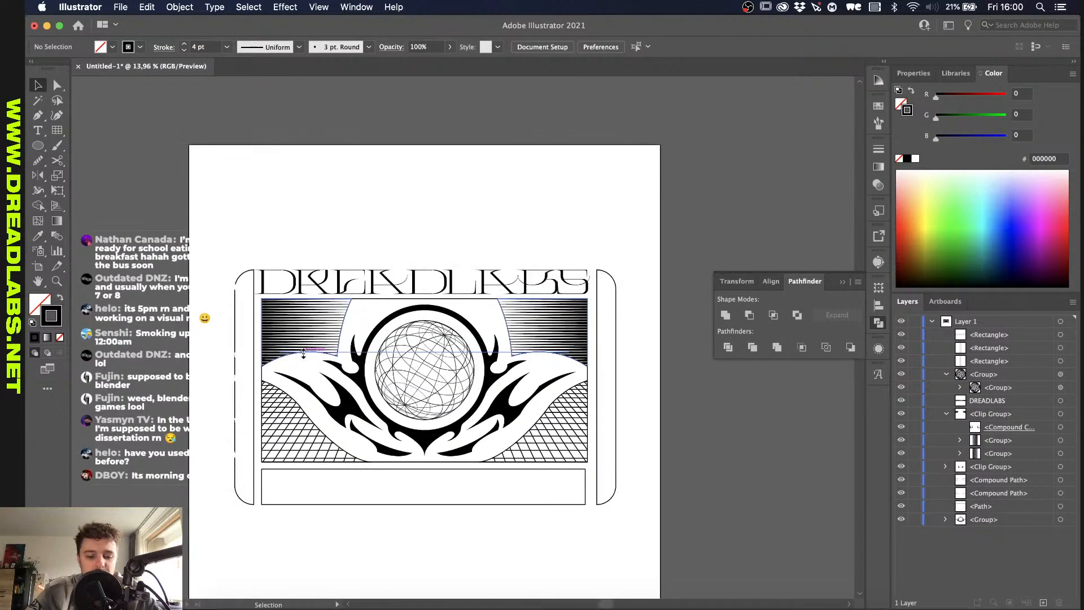
scroll(322, 318, right, 3)
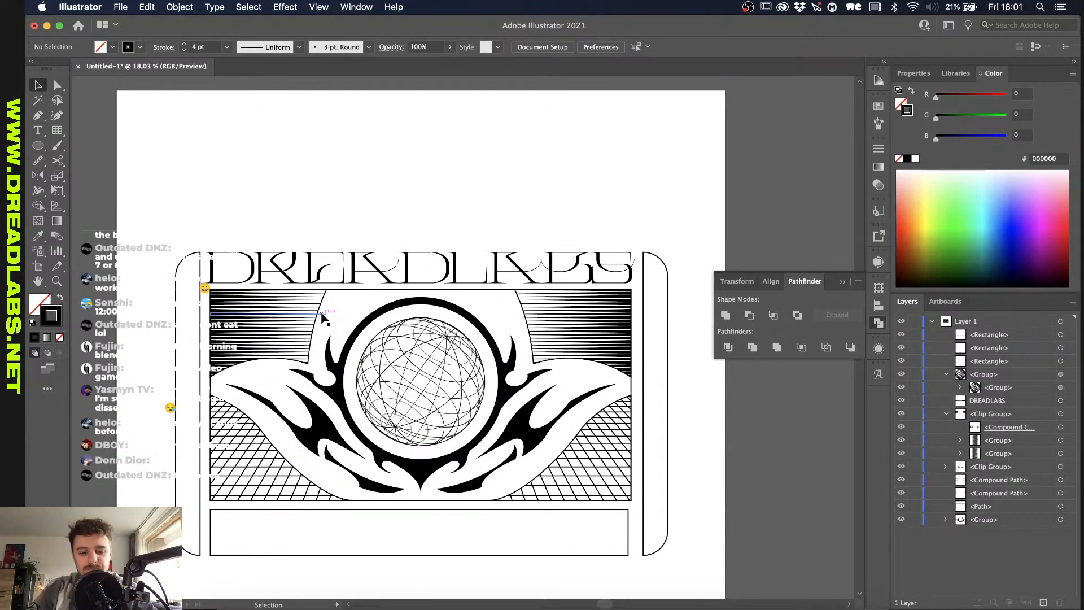
scroll(320, 327, down, 2)
key(m)
scroll(317, 254, down, 5)
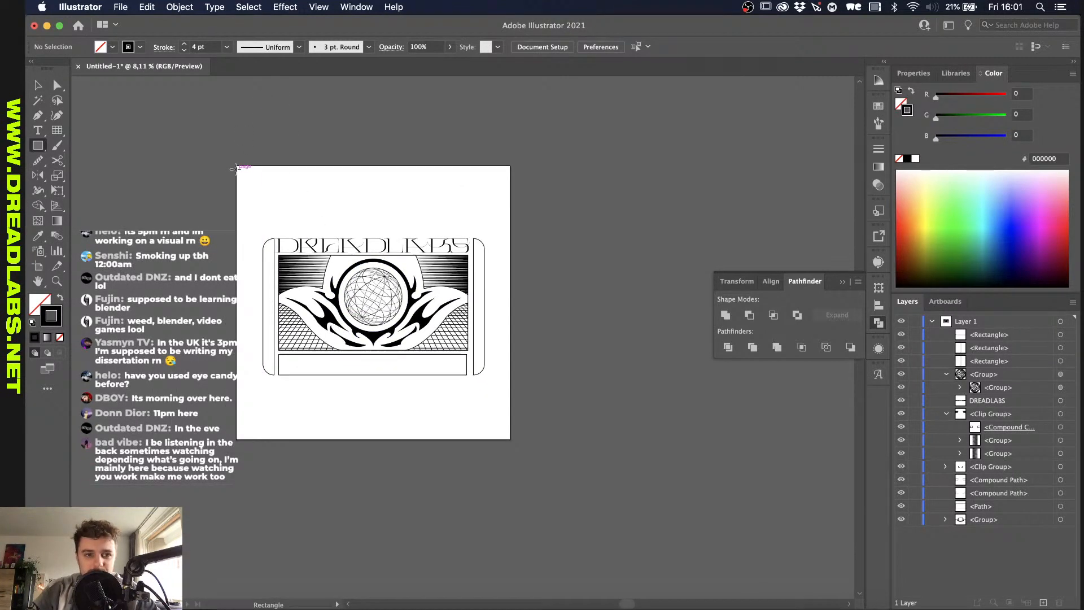
key(shift+x)
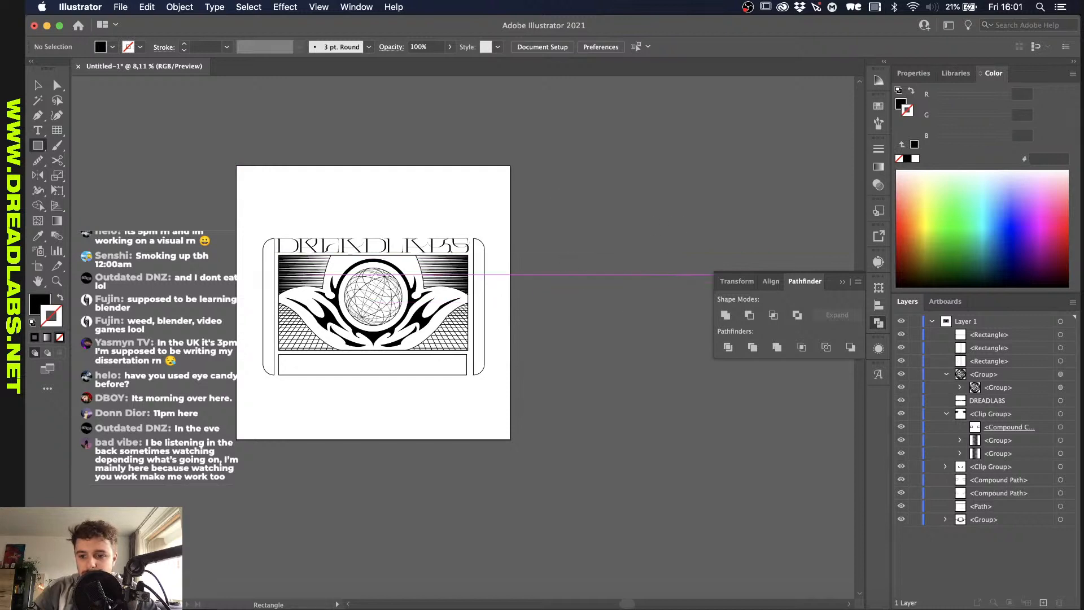
click(1042, 601)
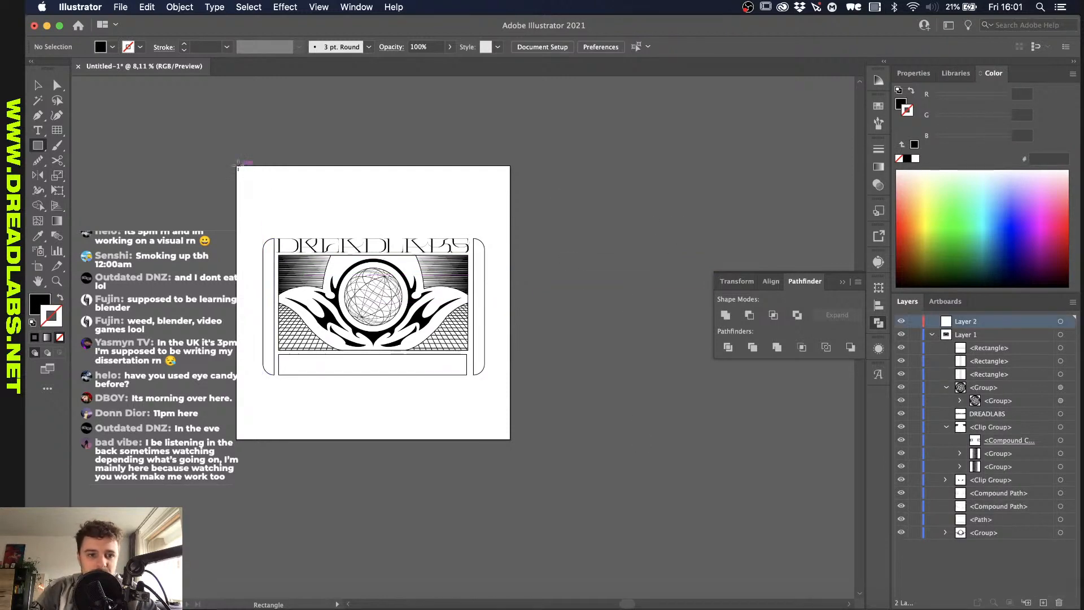
drag(236, 165, 510, 439)
key(v)
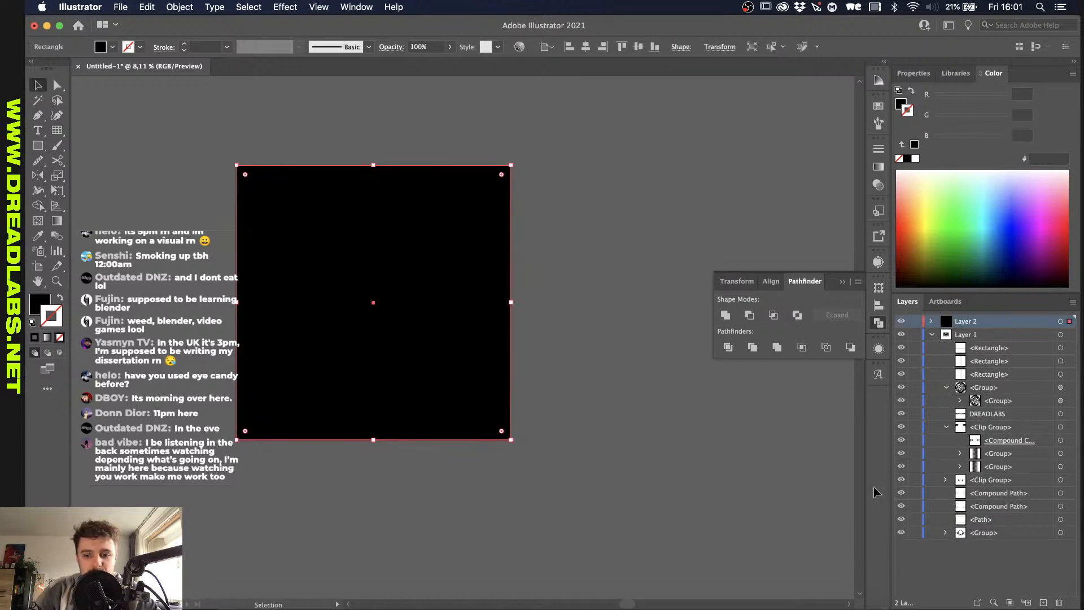
Step: Lock the black background layer, move it below Layer 1, and make Layer 1 active
click(916, 322)
drag(958, 323, 950, 571)
click(970, 322)
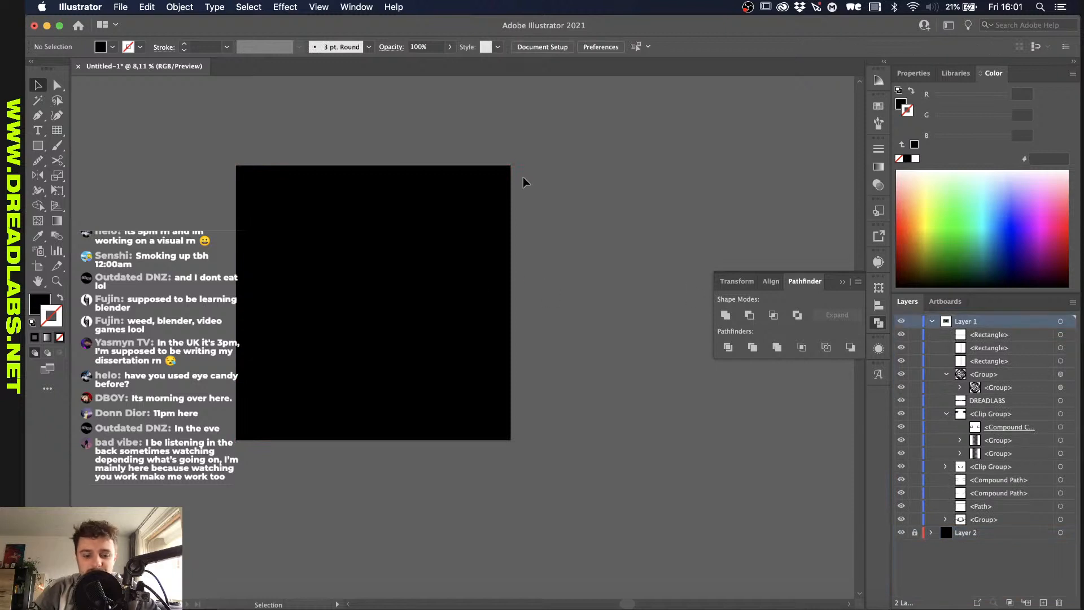
Step: Select every object that shares the right side bar's black stroke colour
key(super+a)
key(super+0)
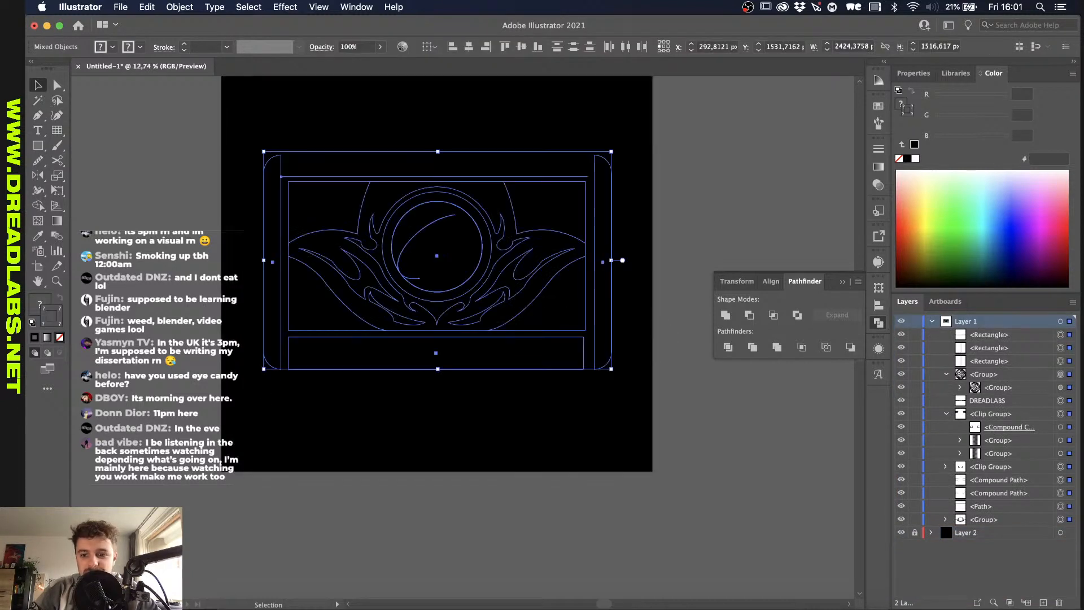
click(645, 297)
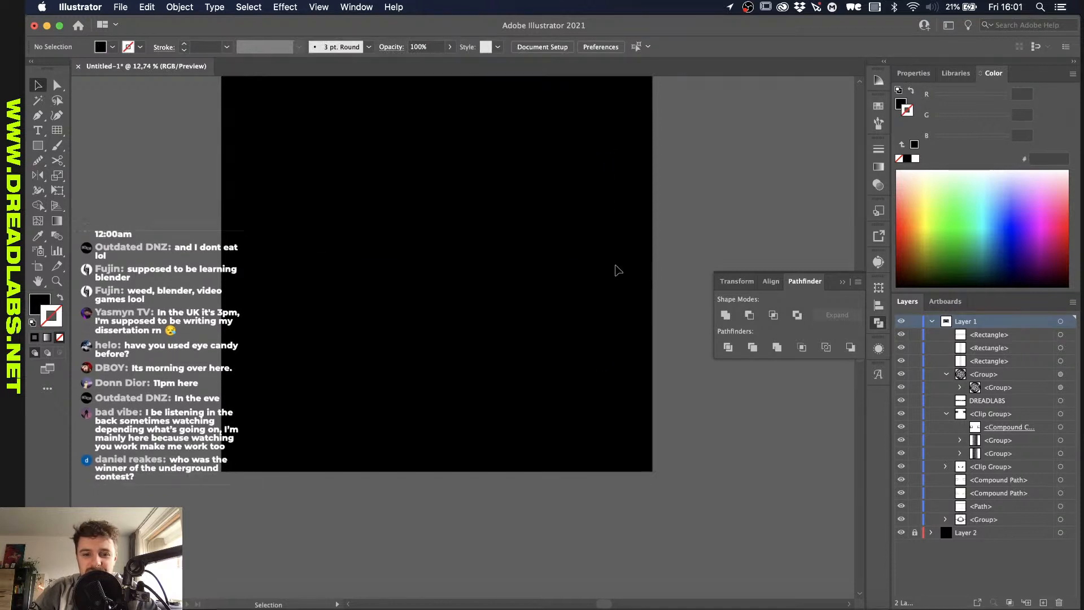
click(613, 271)
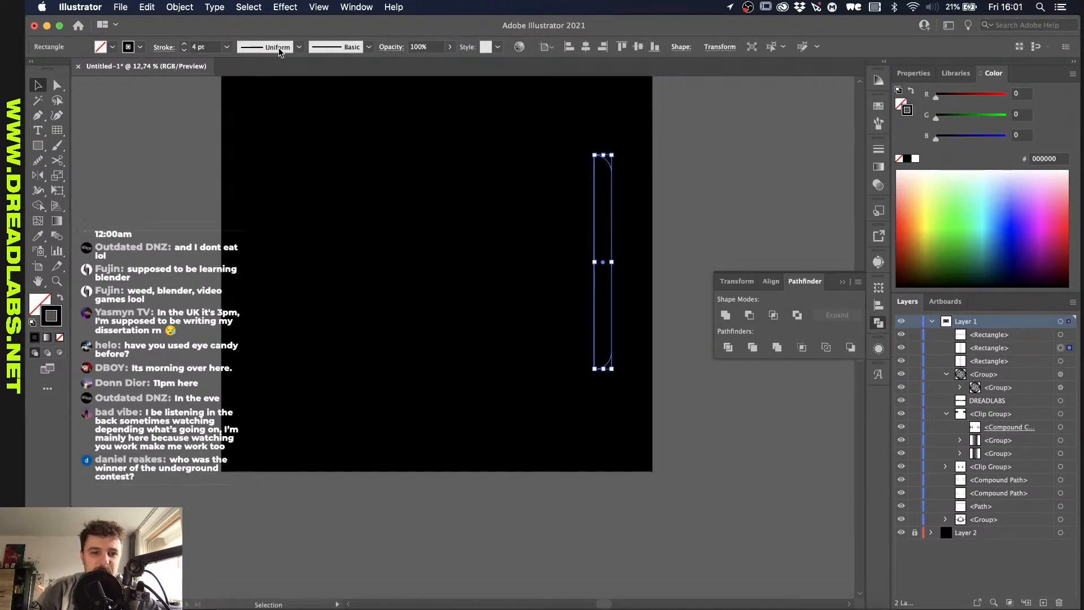
key(super+a)
key(super+z)
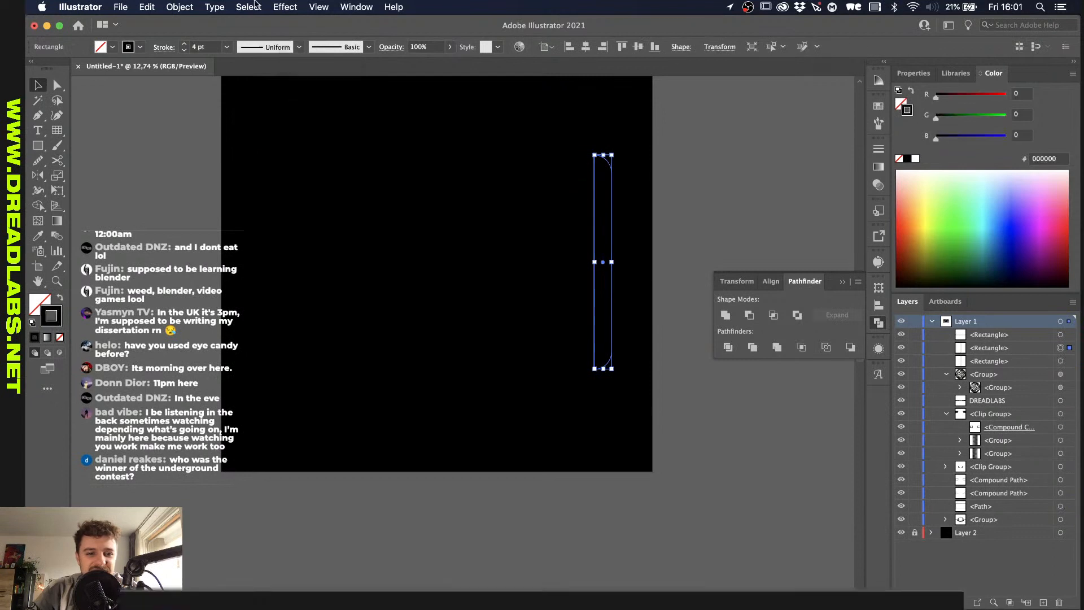
click(248, 6)
mouse_move(292, 120)
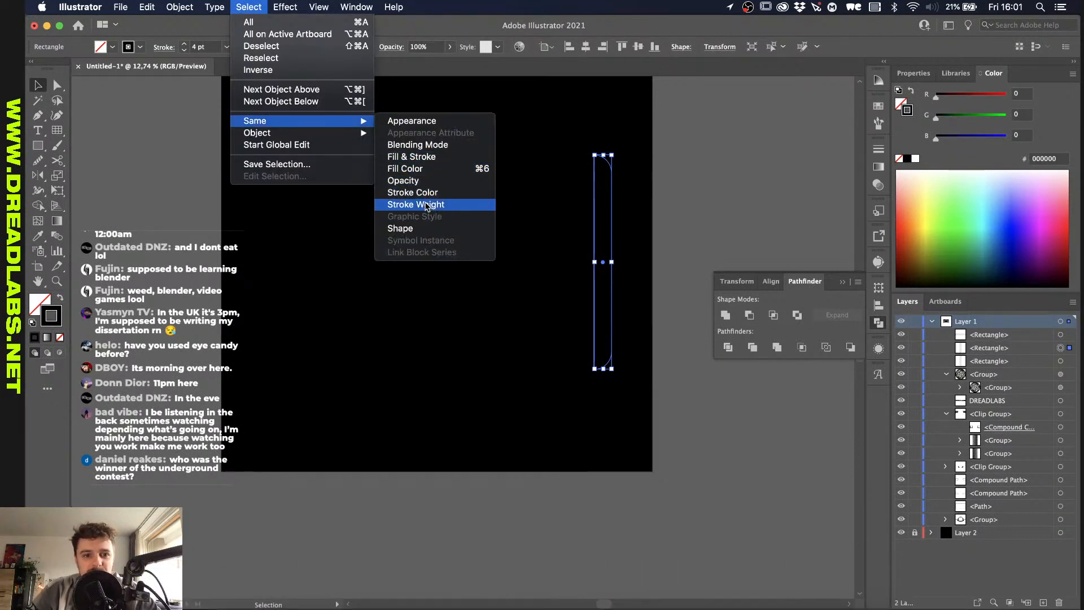
click(413, 193)
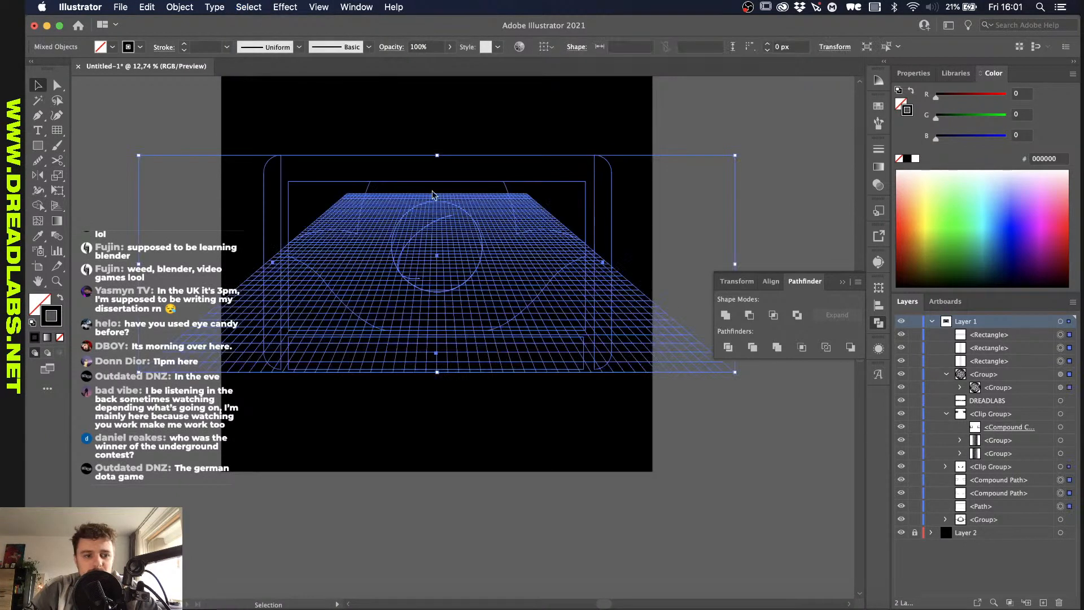
Step: Set the selected outlines' stroke colour to pure green 00ff00 and deselect them
double_click(44, 325)
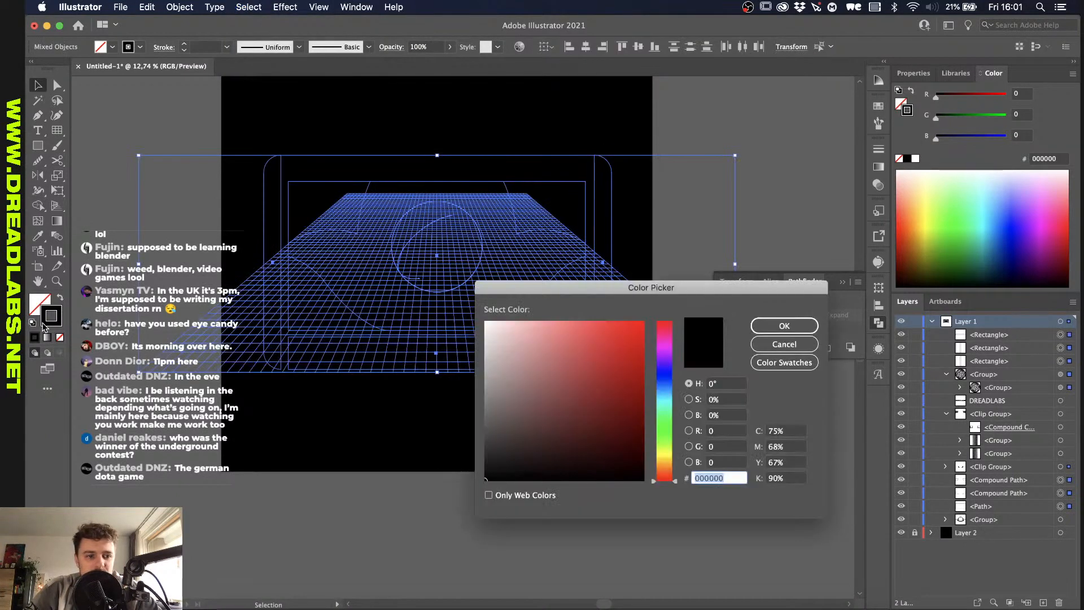
click(667, 424)
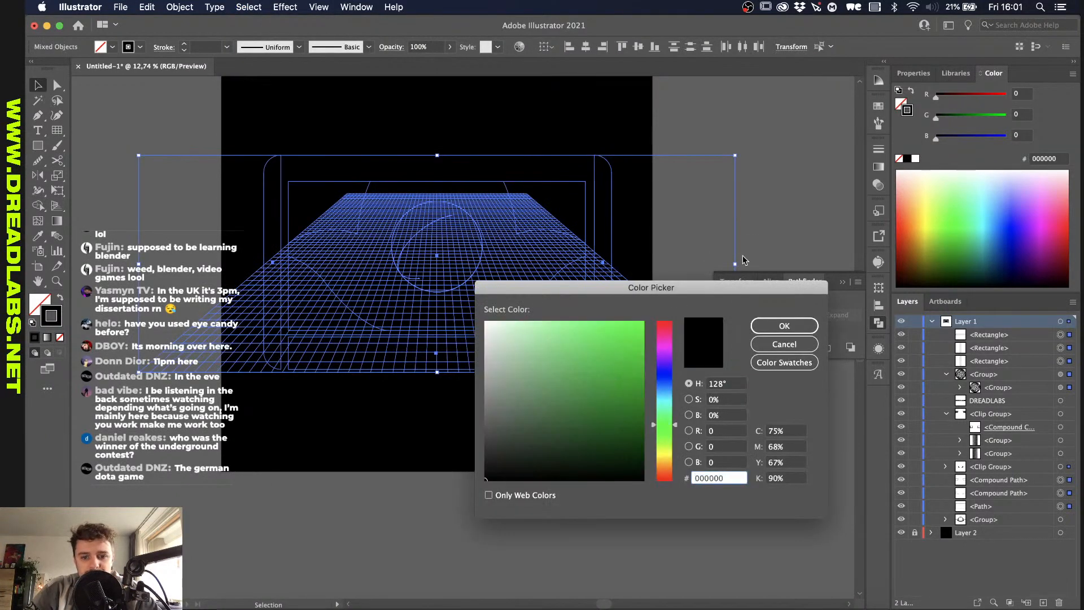
drag(615, 375, 667, 307)
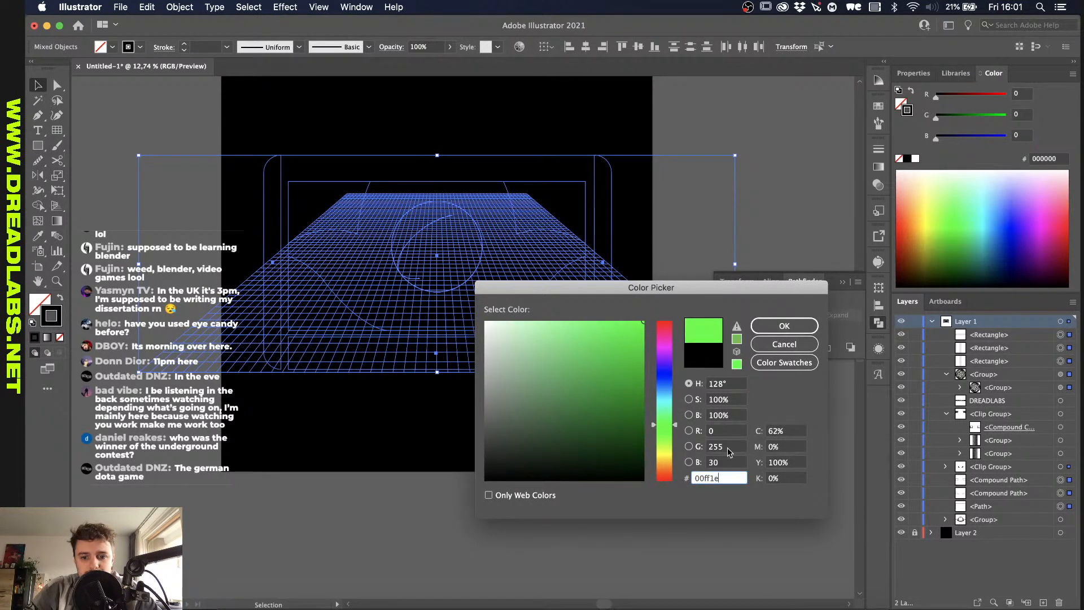
click(726, 464)
key(Return)
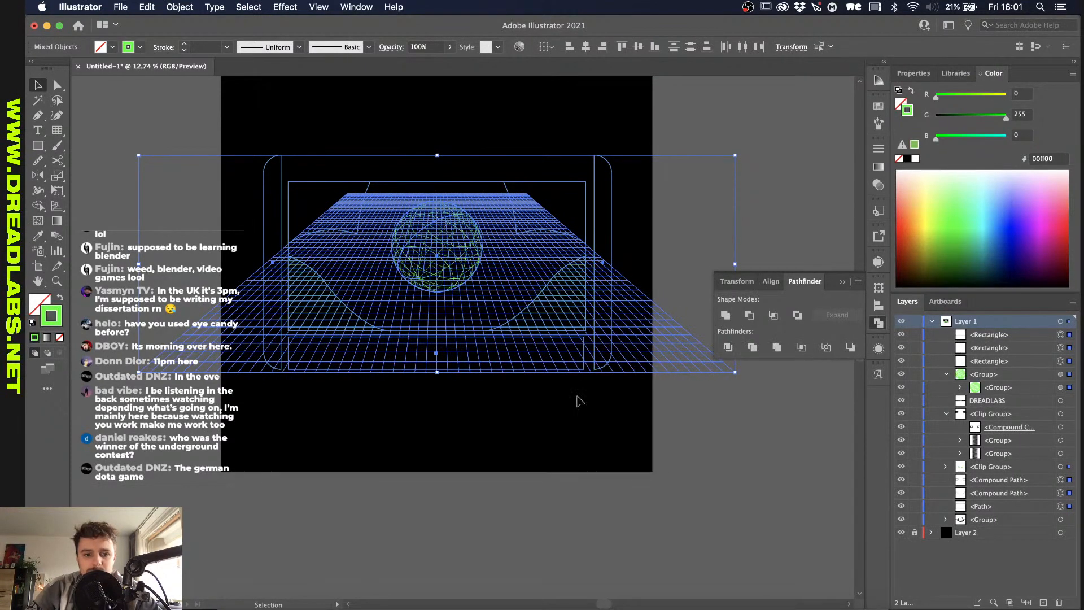
click(263, 489)
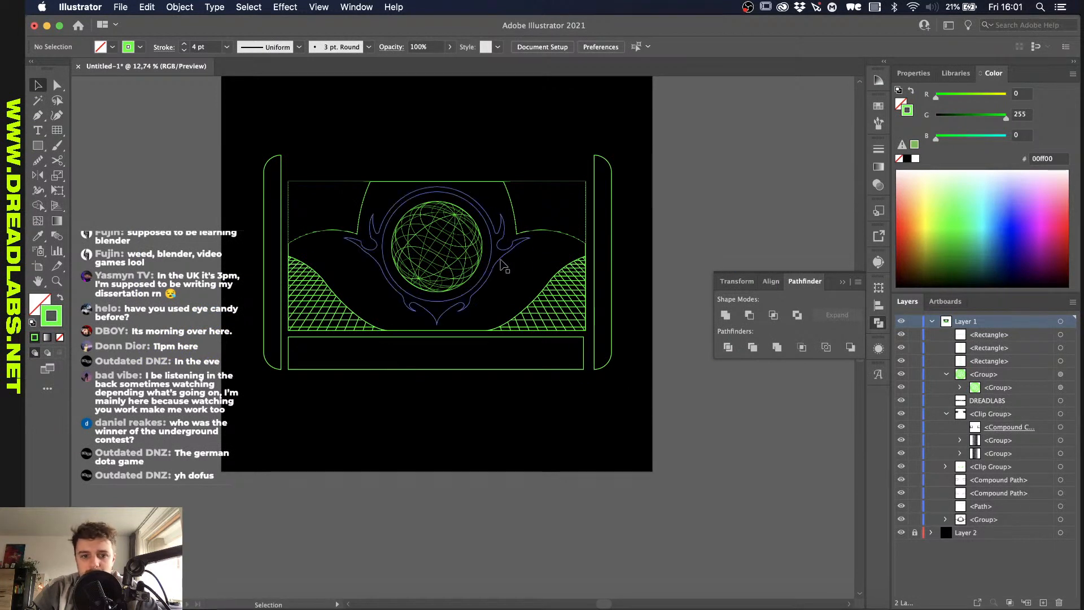
Step: Select all artwork with the flame ornament's black fill, including the DREADLABS title, and recolour it with the green sampled from the right side bar
click(501, 260)
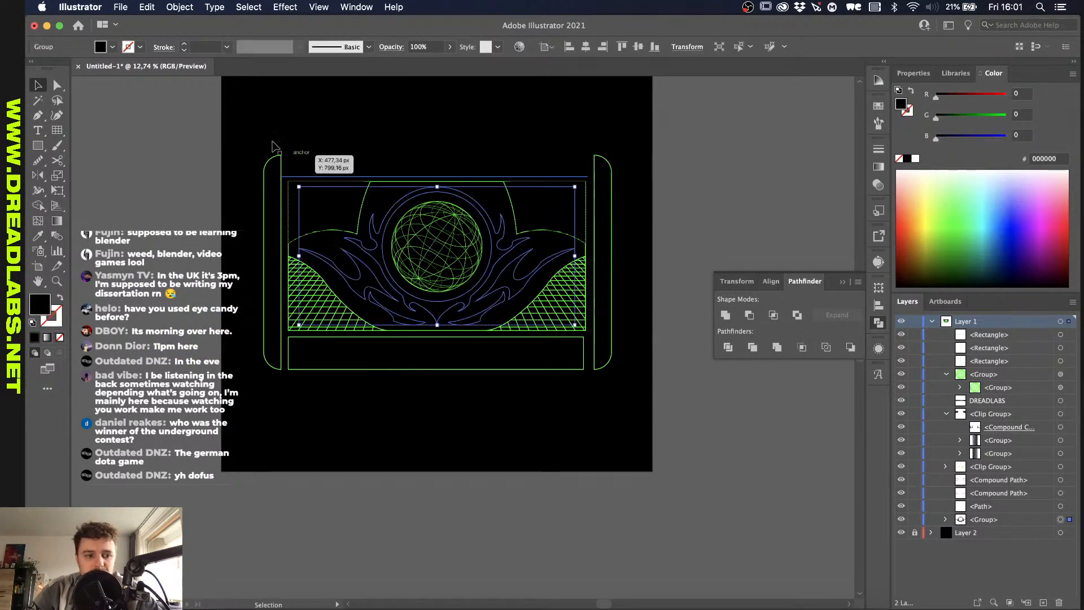
key(super+6)
key(i)
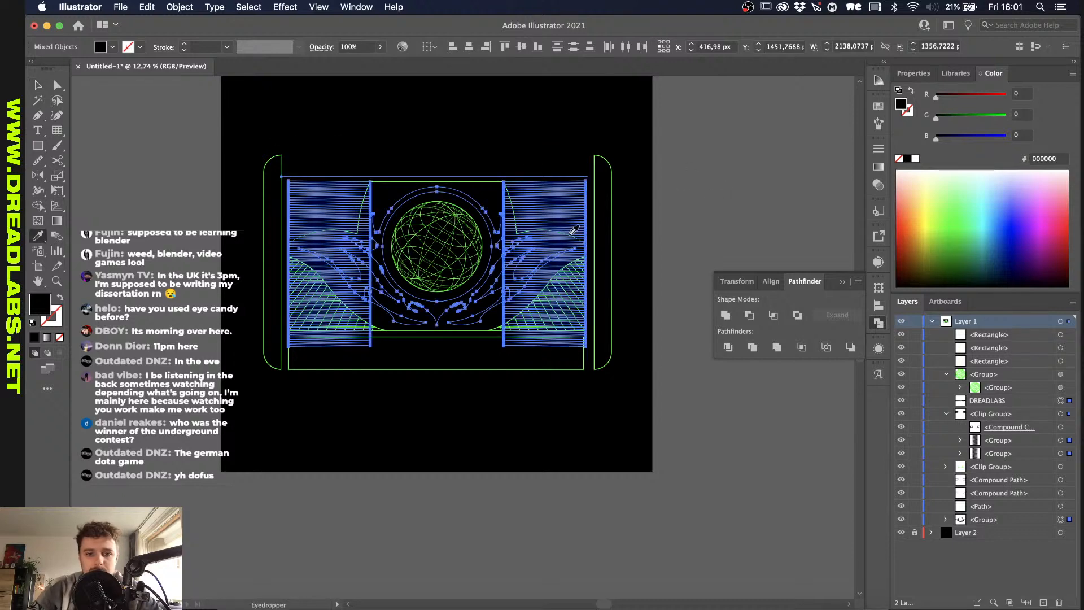
click(594, 209)
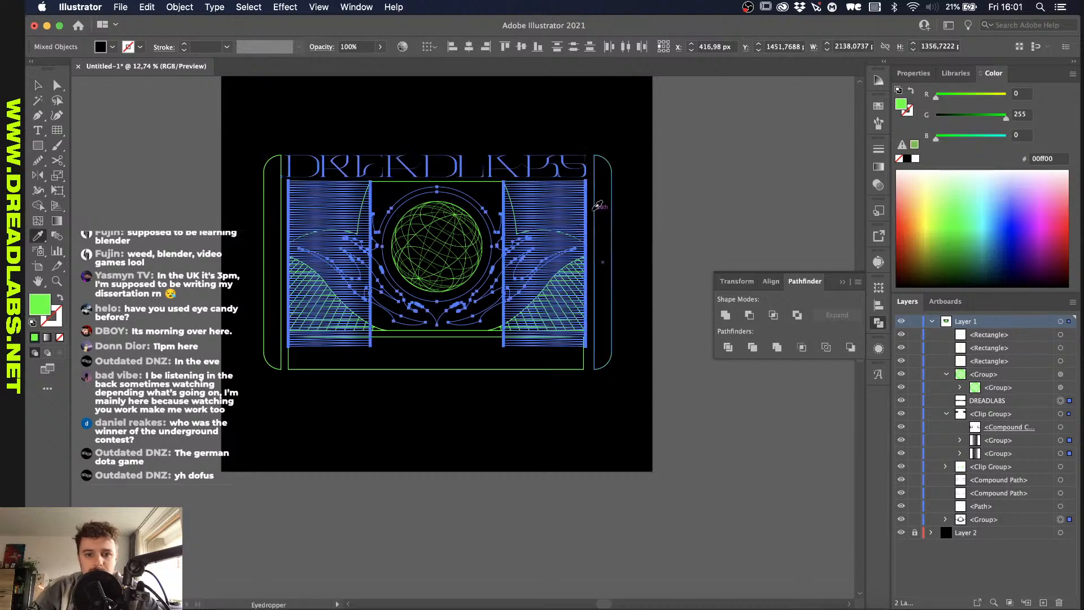
key(v)
click(203, 181)
Step: Examine the green graphic up close and in full, switching the black background layer's visibility off and on
scroll(317, 244, up, 3)
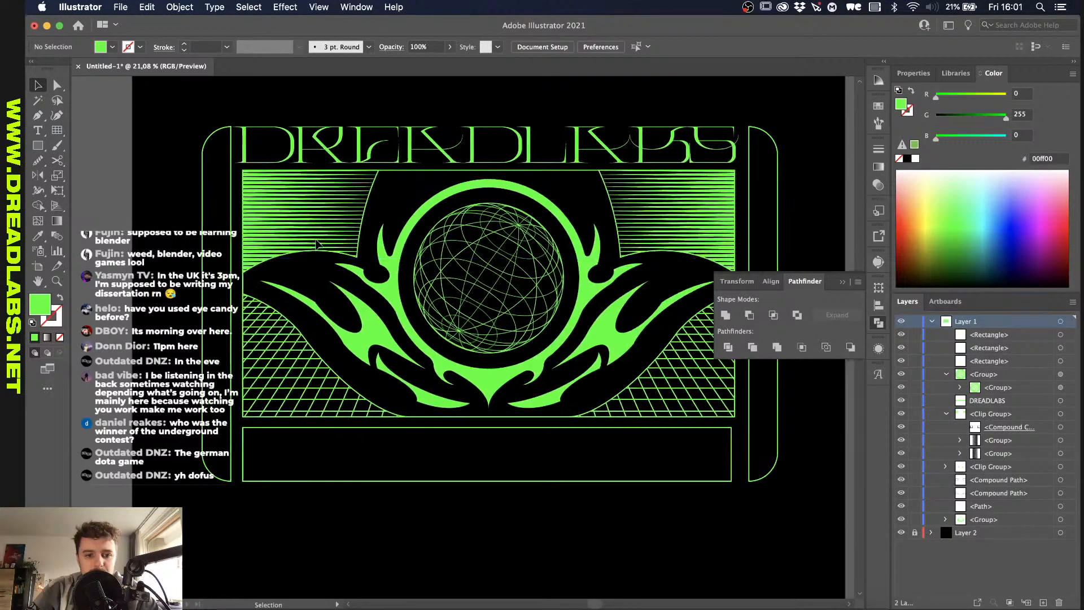
scroll(316, 244, up, 1)
scroll(316, 244, right, 1)
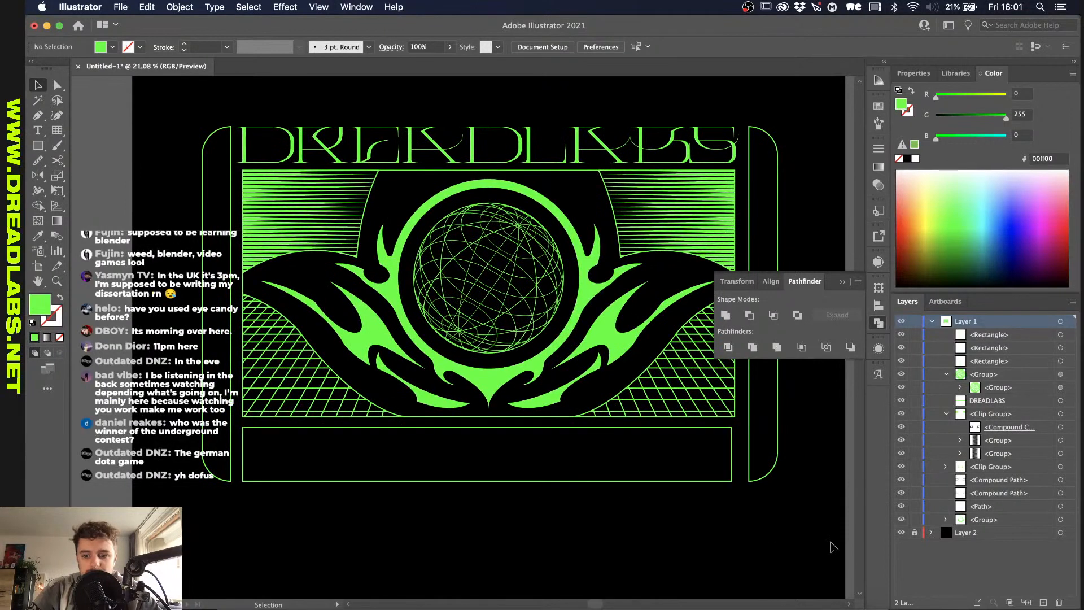
click(902, 532)
click(901, 532)
scroll(489, 424, down, 1)
scroll(488, 425, down, 3)
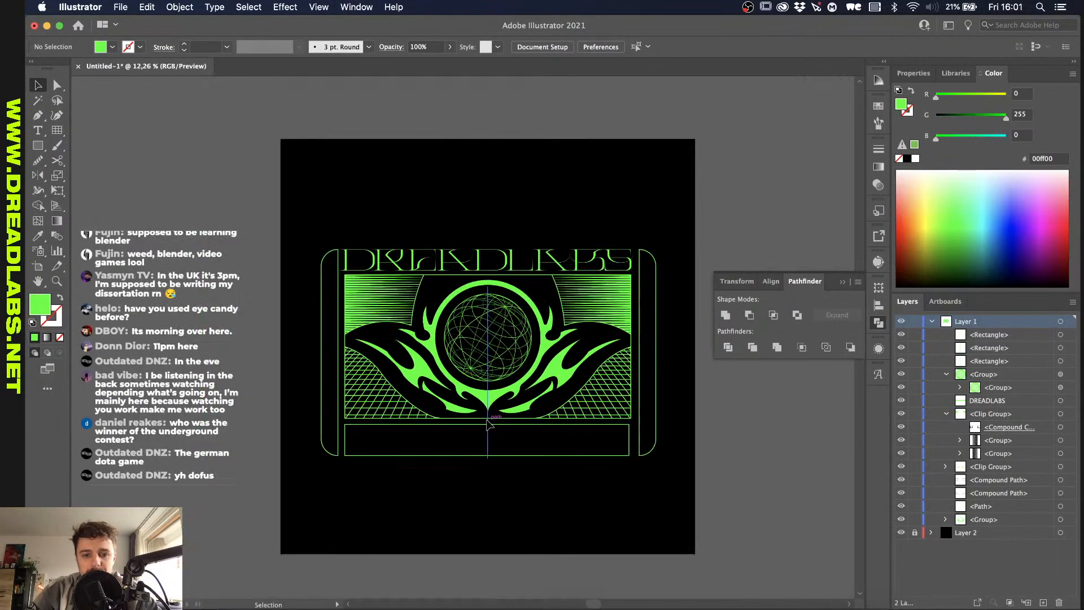
scroll(489, 425, up, 1)
scroll(489, 423, up, 1)
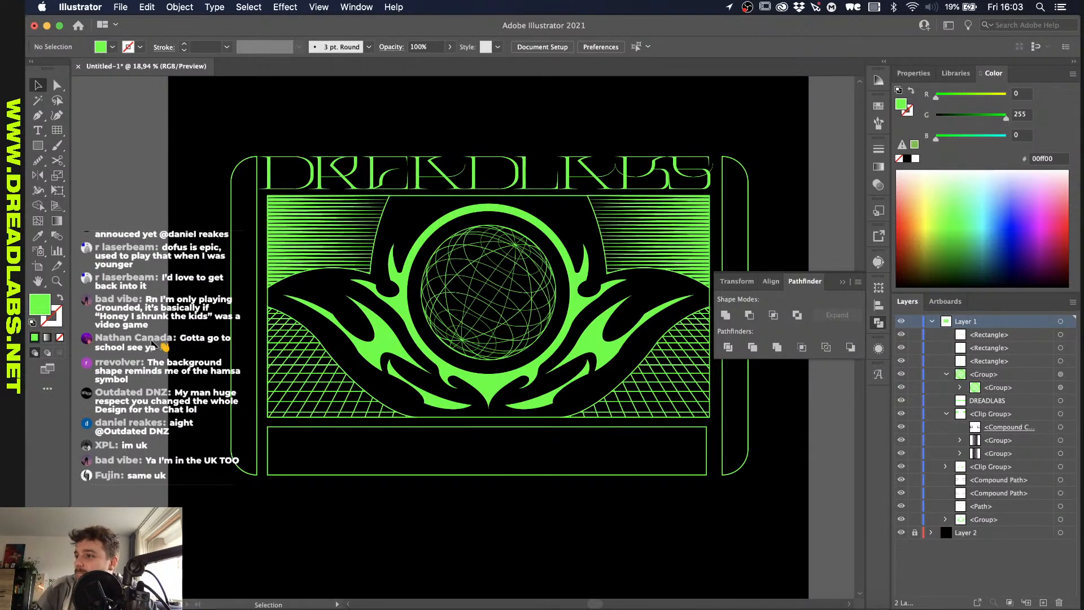
Step: Inspect the flame ornament, the DREADLABS title and the overall composition at different magnifications
scroll(316, 446, down, 3)
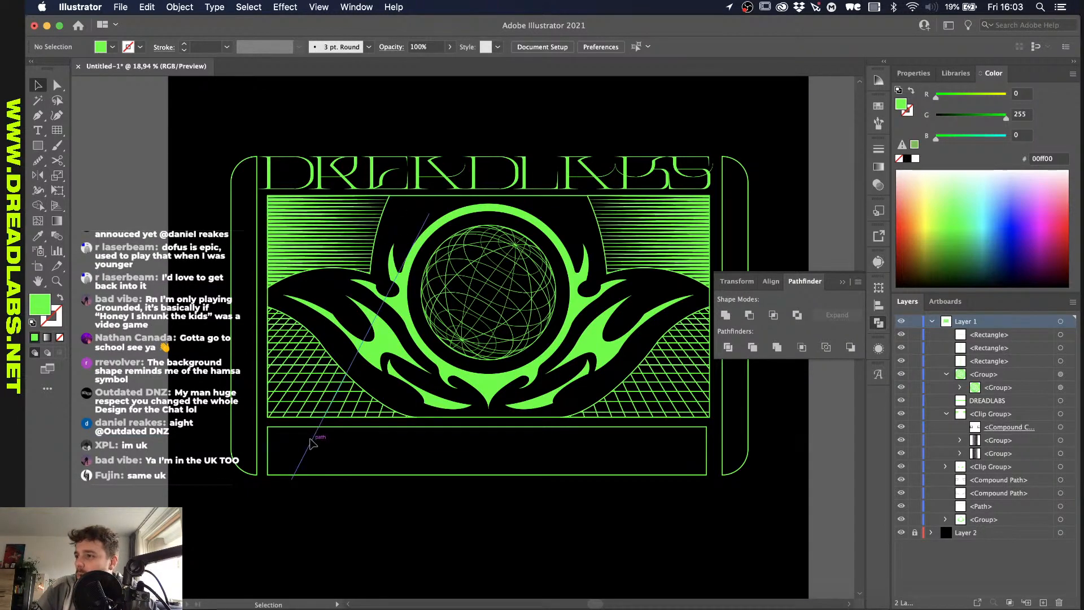
scroll(311, 443, up, 4)
scroll(312, 444, right, 2)
scroll(312, 443, up, 1)
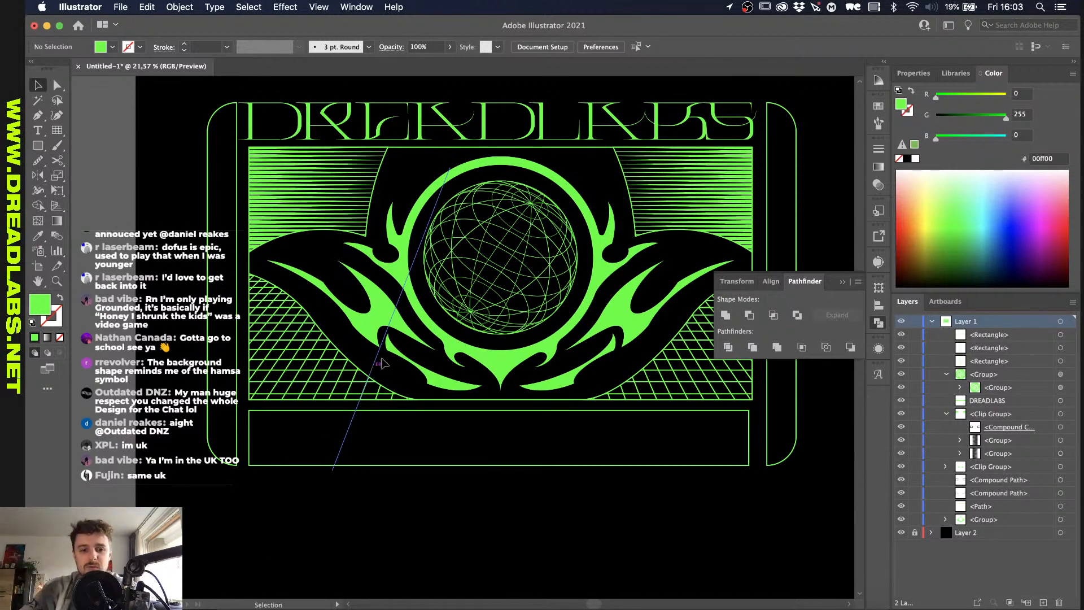
click(389, 325)
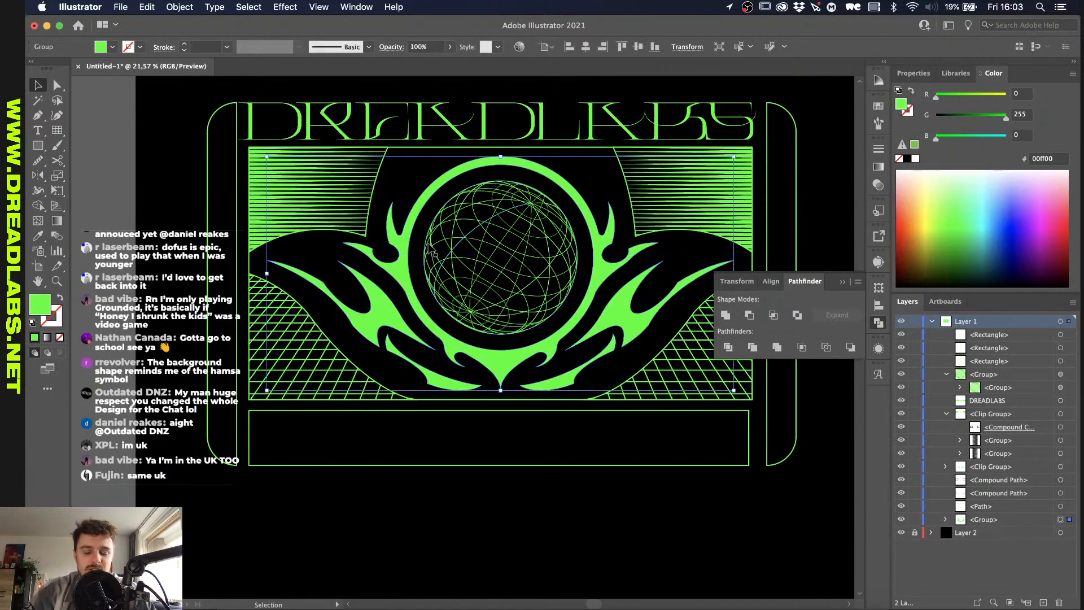
scroll(427, 223, up, 2)
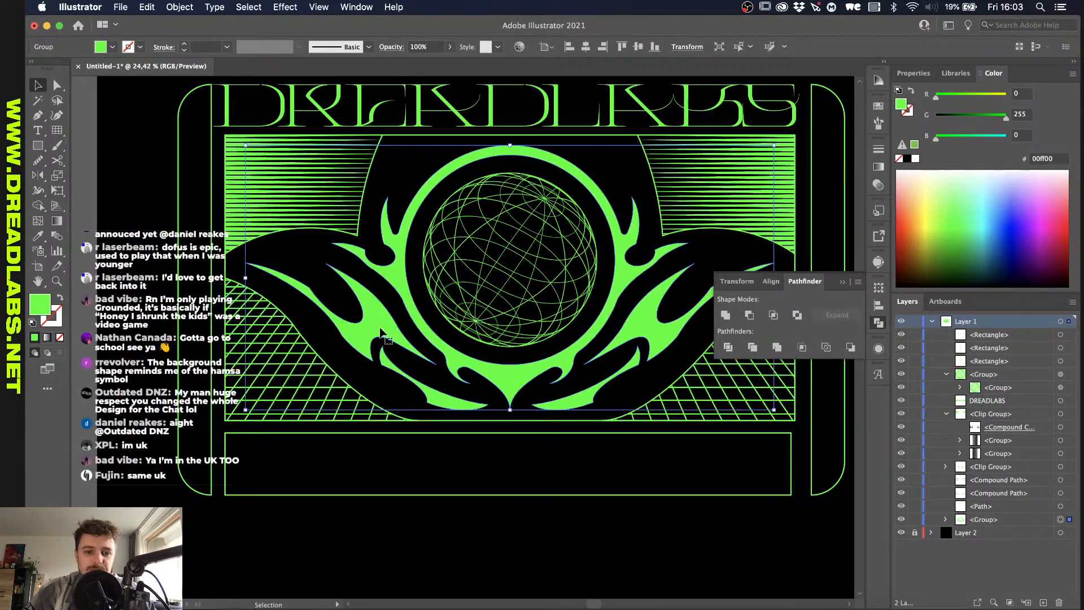
scroll(386, 289, down, 2)
scroll(507, 194, up, 2)
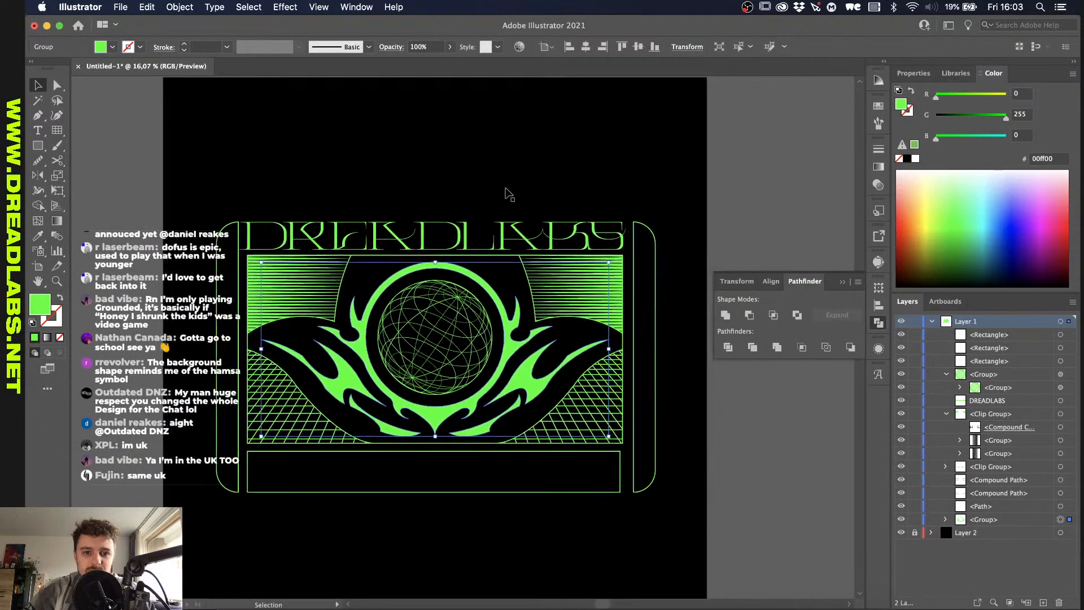
click(518, 143)
scroll(518, 143, up, 1)
click(421, 219)
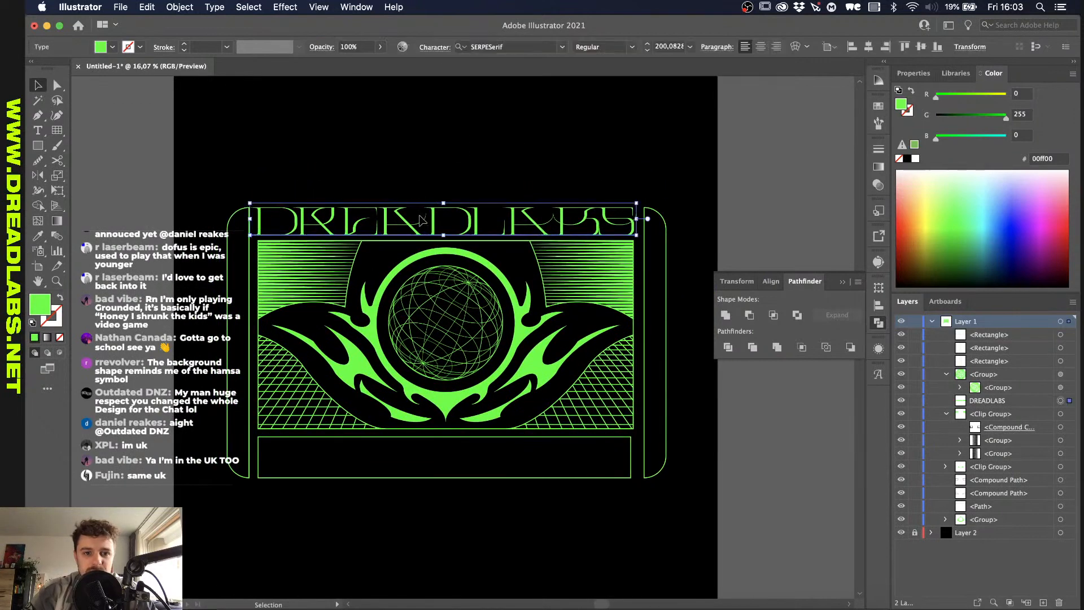
click(355, 156)
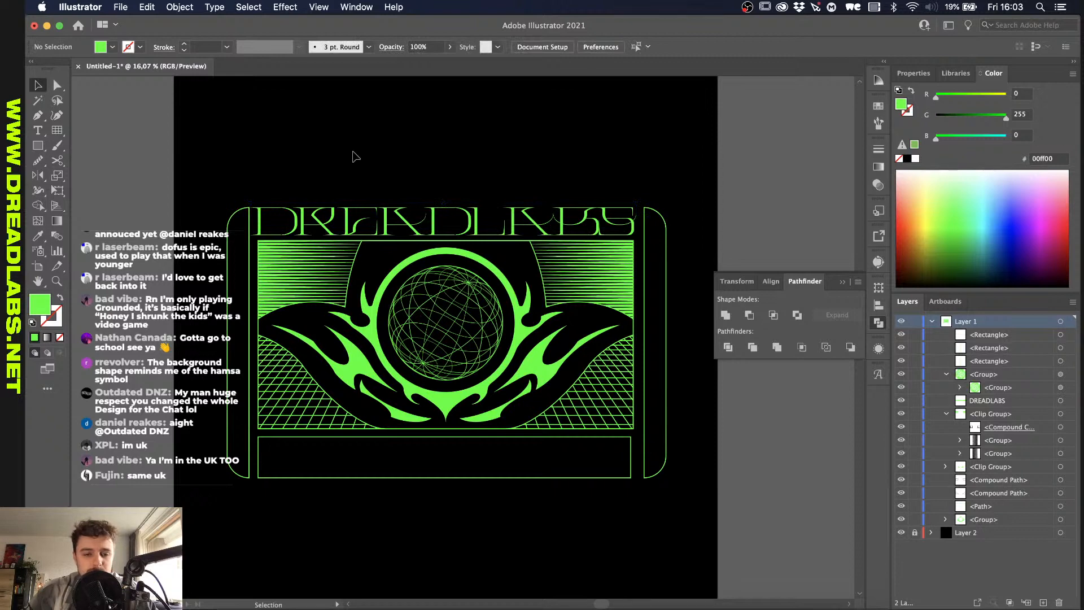
scroll(416, 451, down, 1)
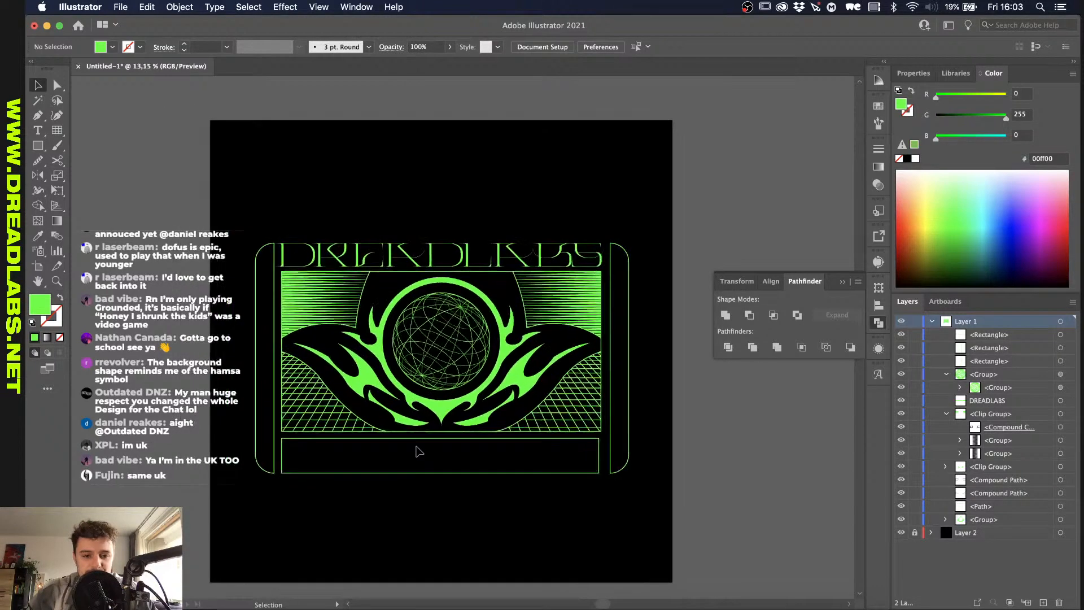
scroll(418, 451, up, 1)
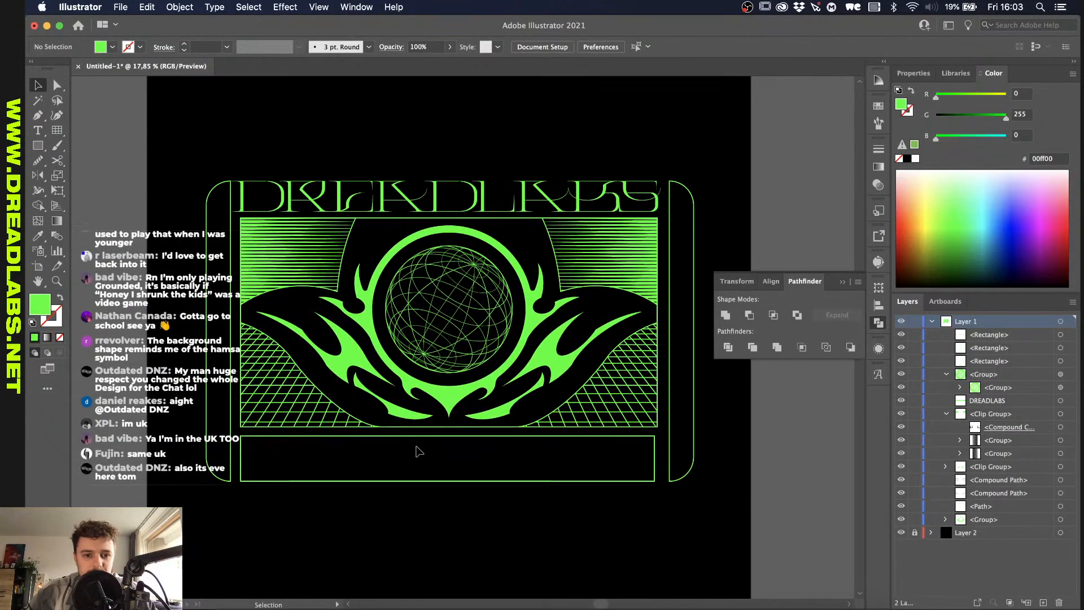
scroll(416, 448, down, 1)
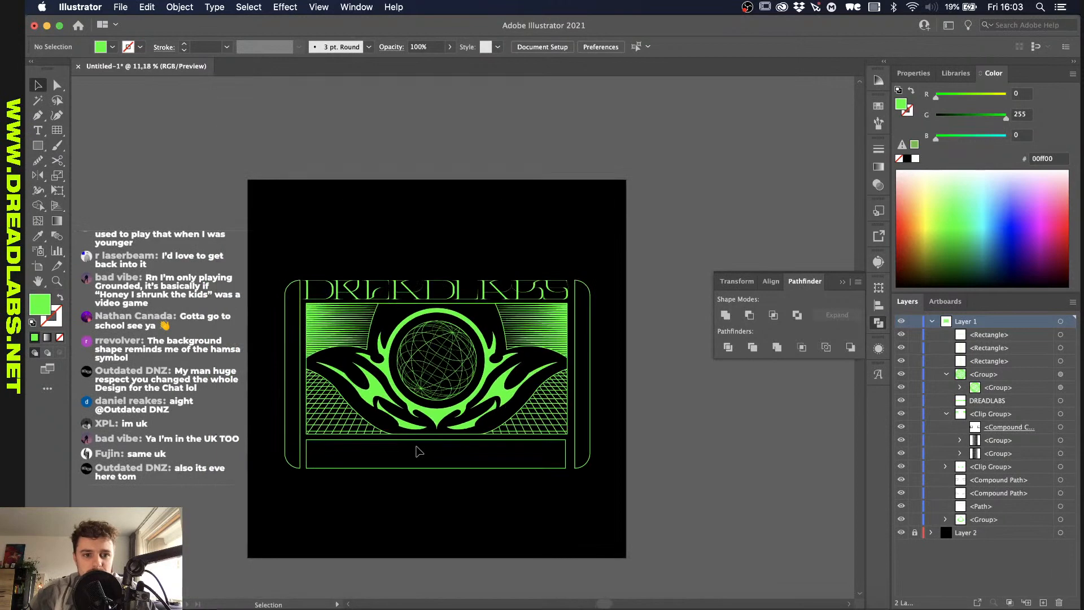
scroll(389, 403, up, 1)
key(super+a)
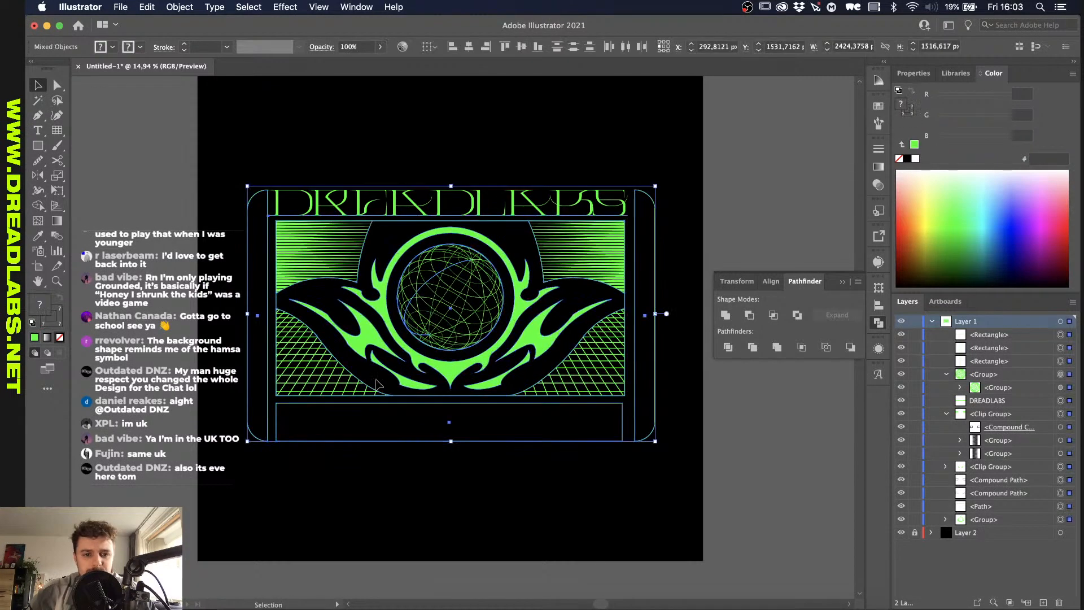
click(380, 480)
Step: Switch to Photoshop, activate the Move tool and open the recent file Mech Design 1.psd
click(369, 605)
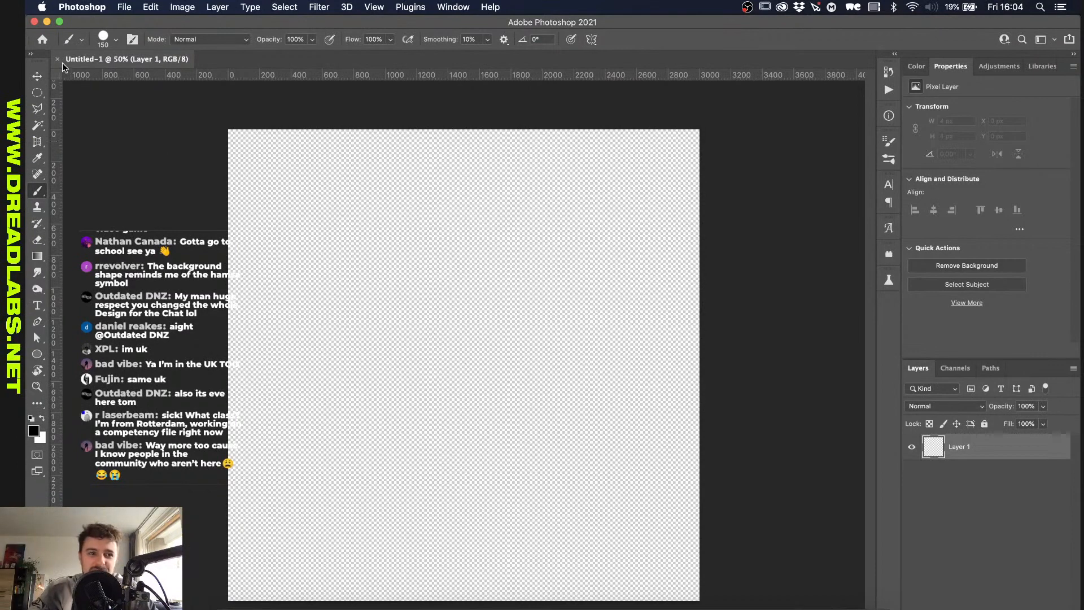
click(38, 75)
click(121, 7)
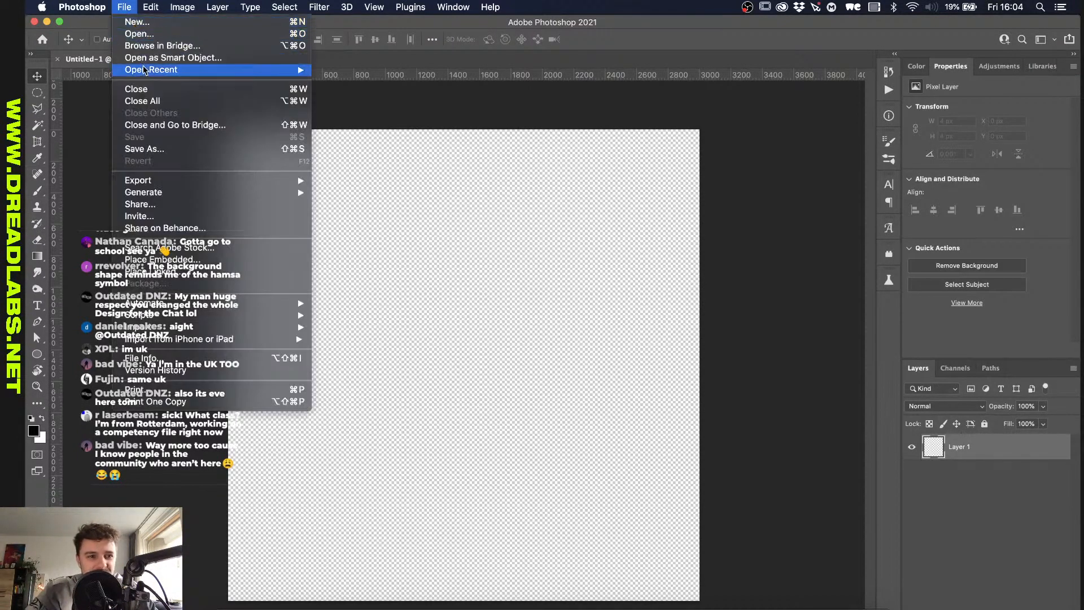
mouse_move(144, 70)
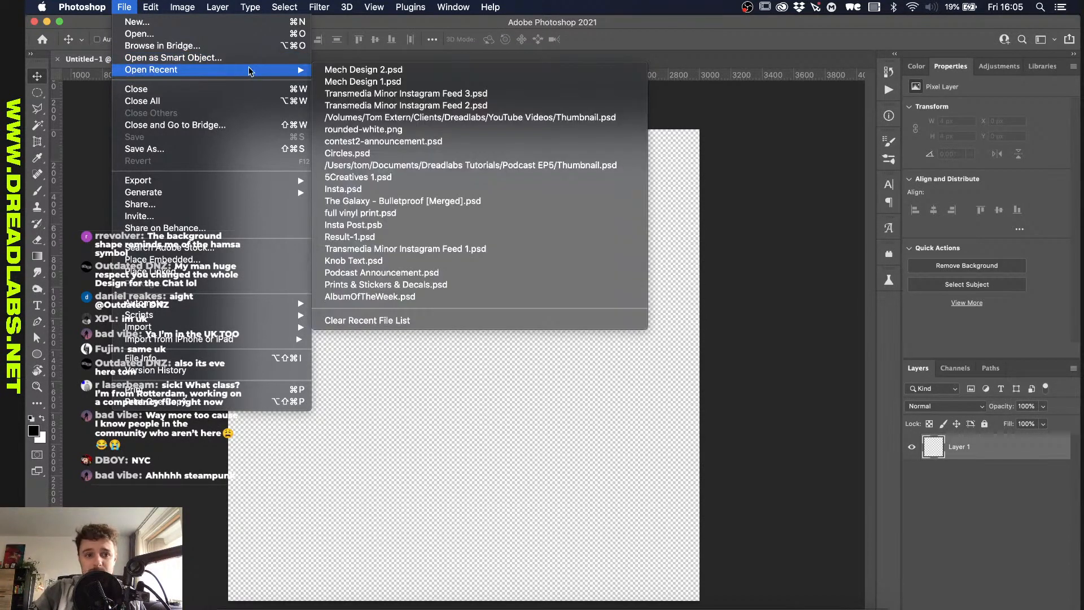
click(352, 84)
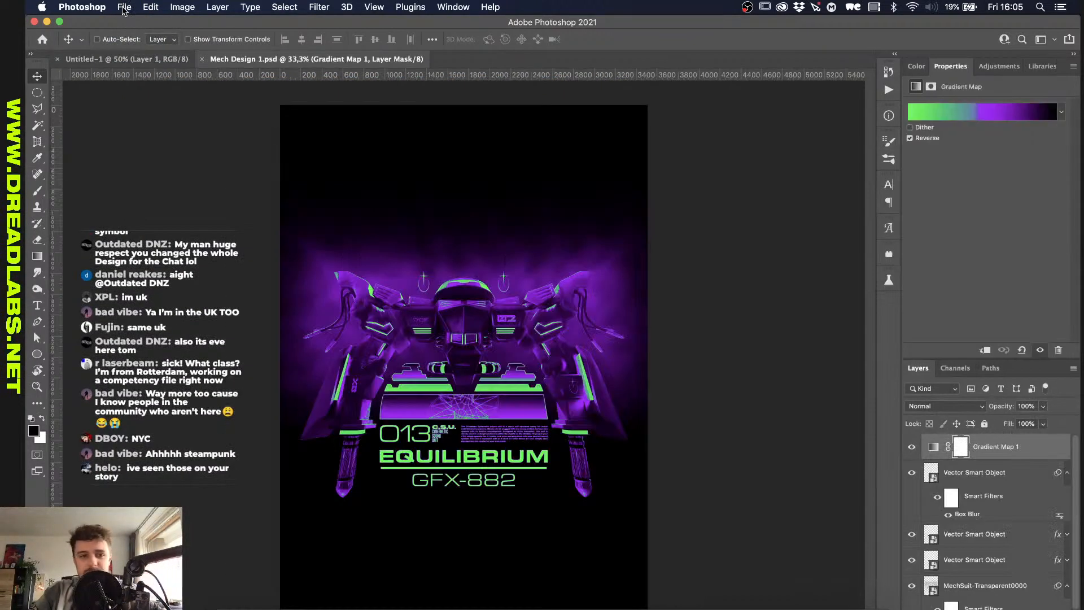
Step: Open the recent file Mech Design 2.psd alongside the first mech design
click(124, 8)
mouse_move(158, 71)
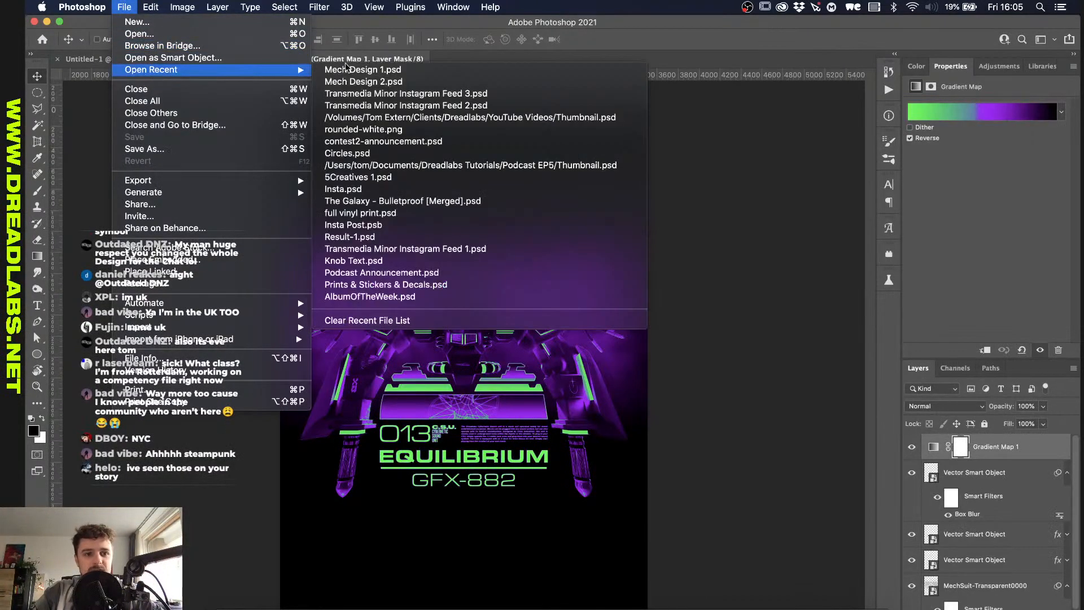
click(353, 83)
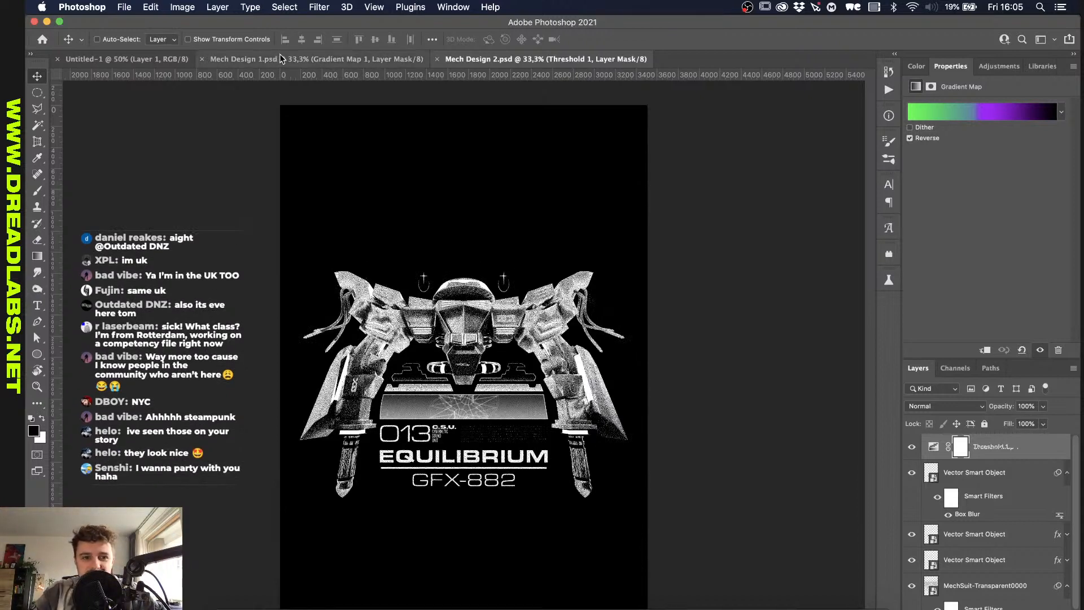
Step: Examine the black-and-white Mech Design 2 up close and compare it with the purple-and-green Mech Design 1
scroll(359, 271, up, 1)
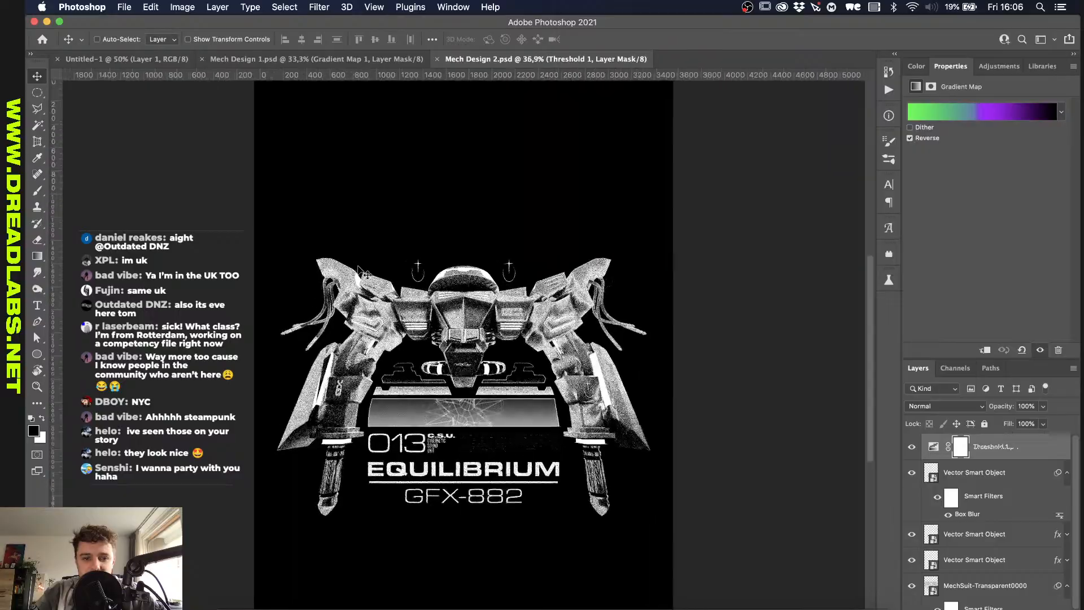
scroll(359, 271, up, 5)
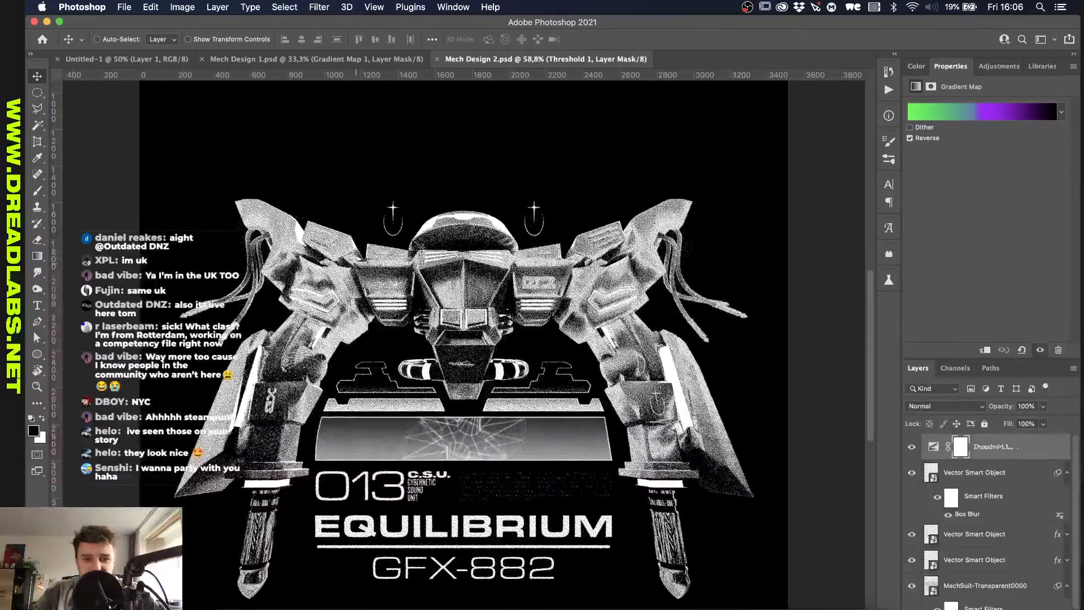
scroll(458, 250, up, 2)
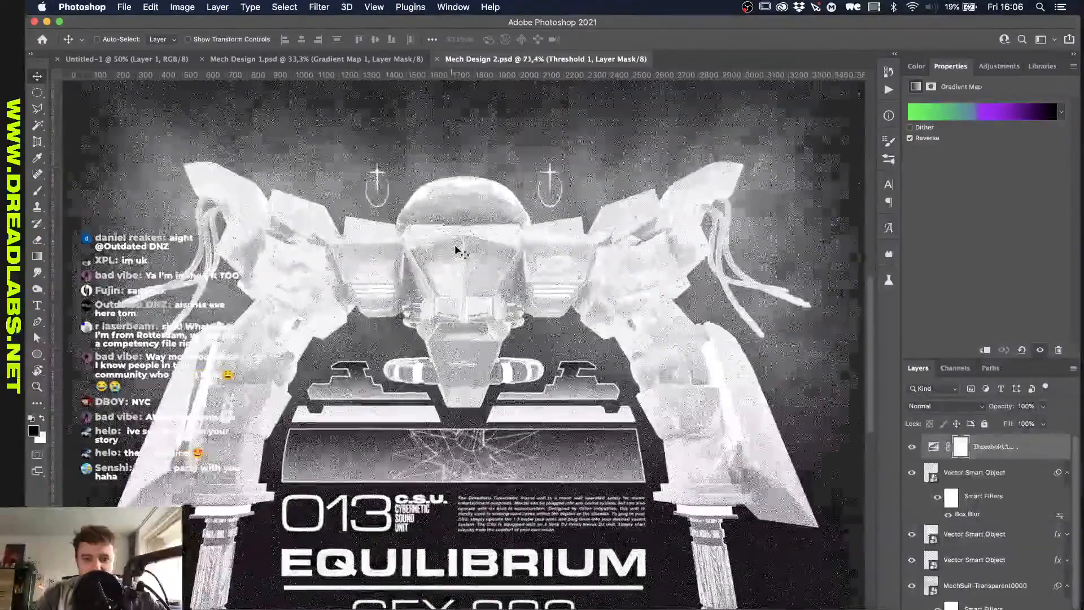
scroll(458, 250, up, 2)
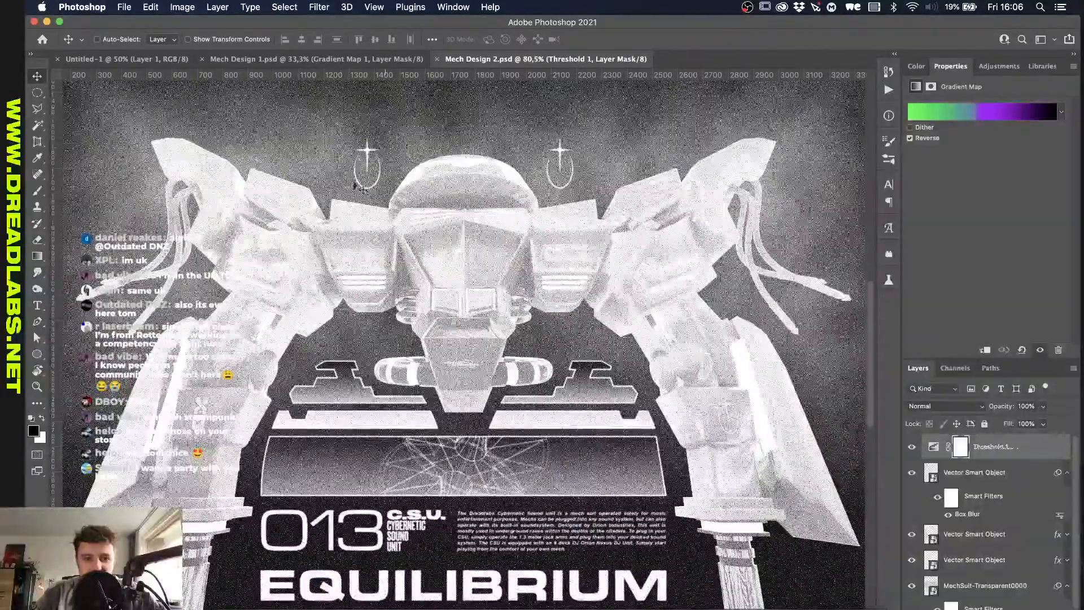
scroll(360, 186, down, 3)
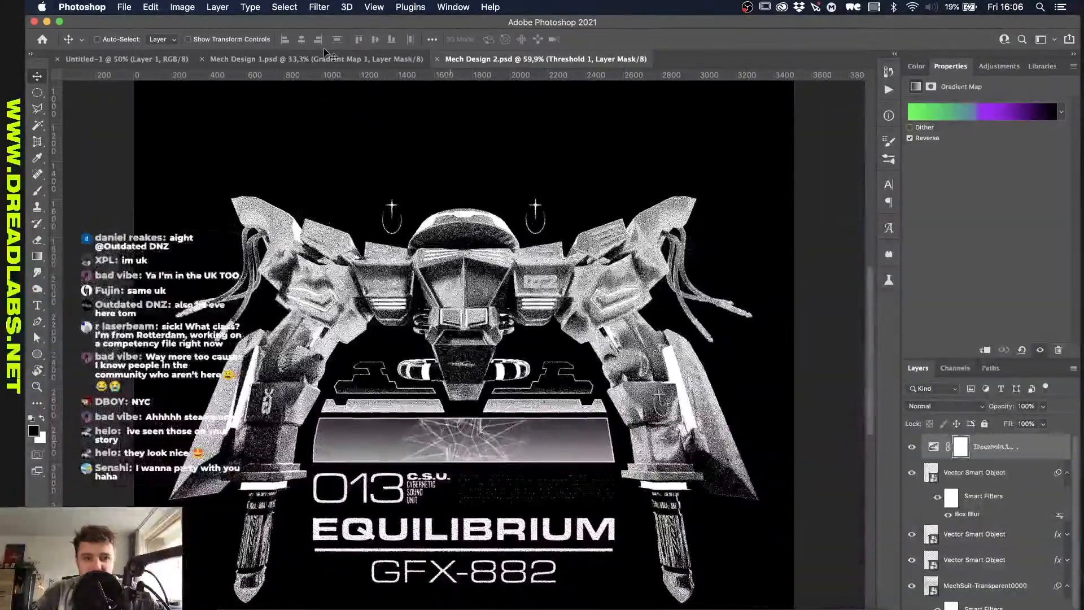
click(326, 58)
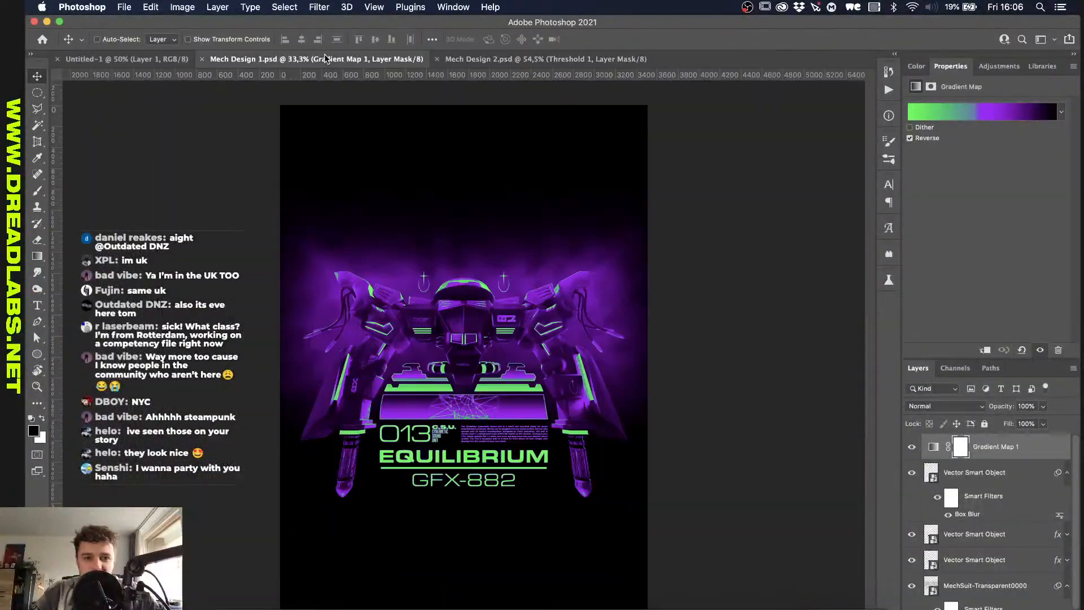
scroll(499, 320, up, 5)
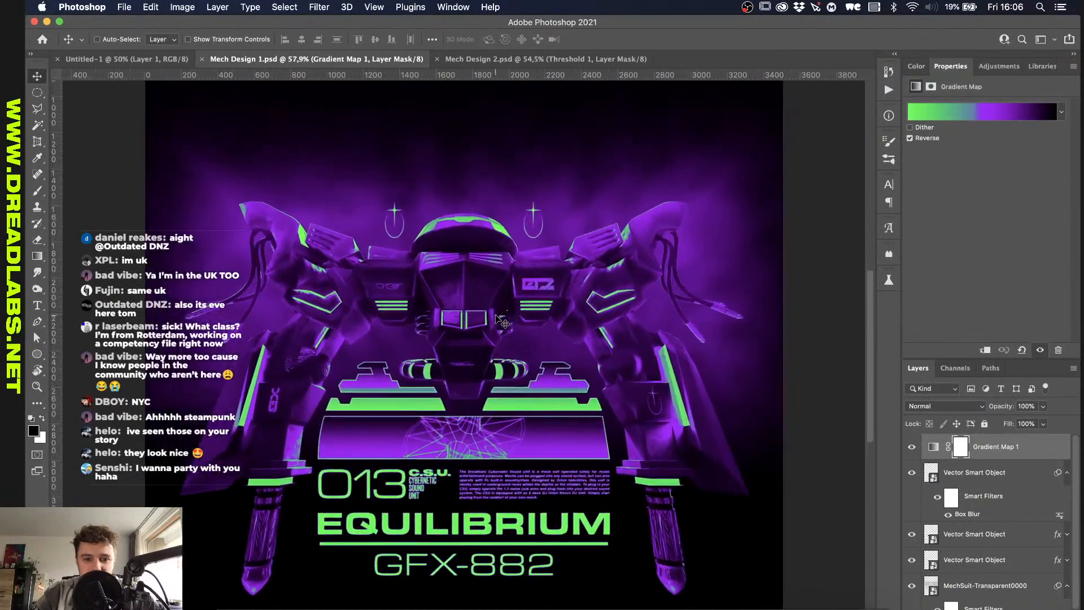
scroll(500, 321, up, 1)
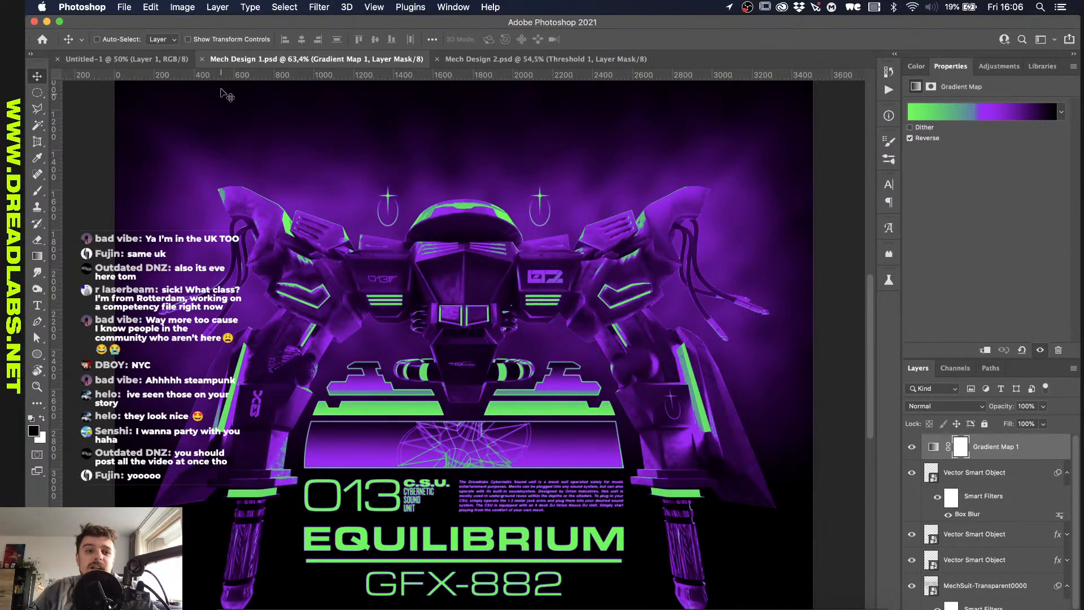
Step: Close both mech design files and switch back to the green DREADLABS graphic in Illustrator
click(204, 59)
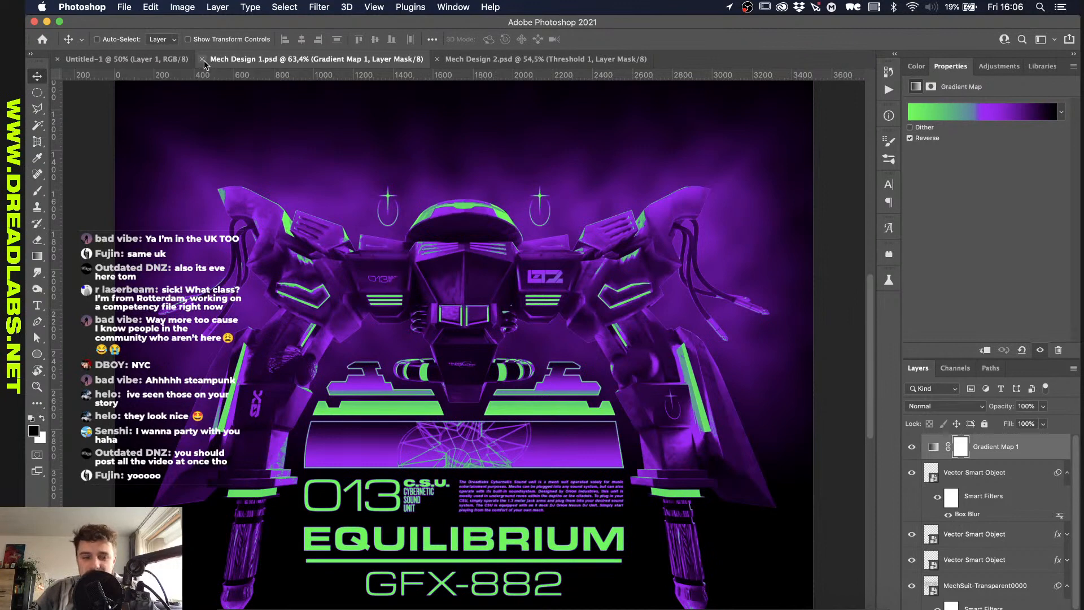
click(204, 60)
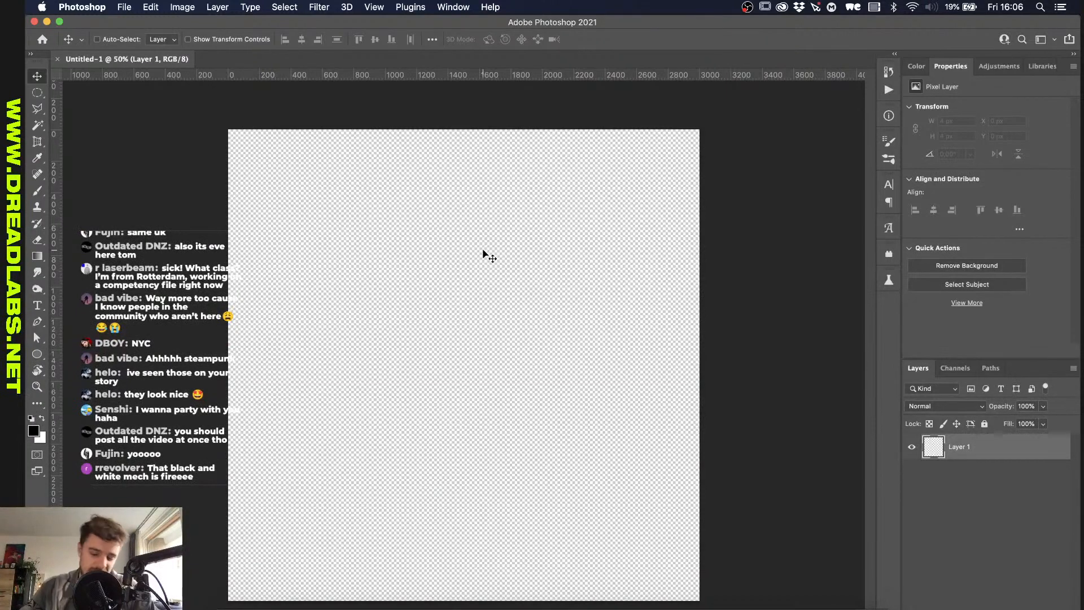
click(413, 607)
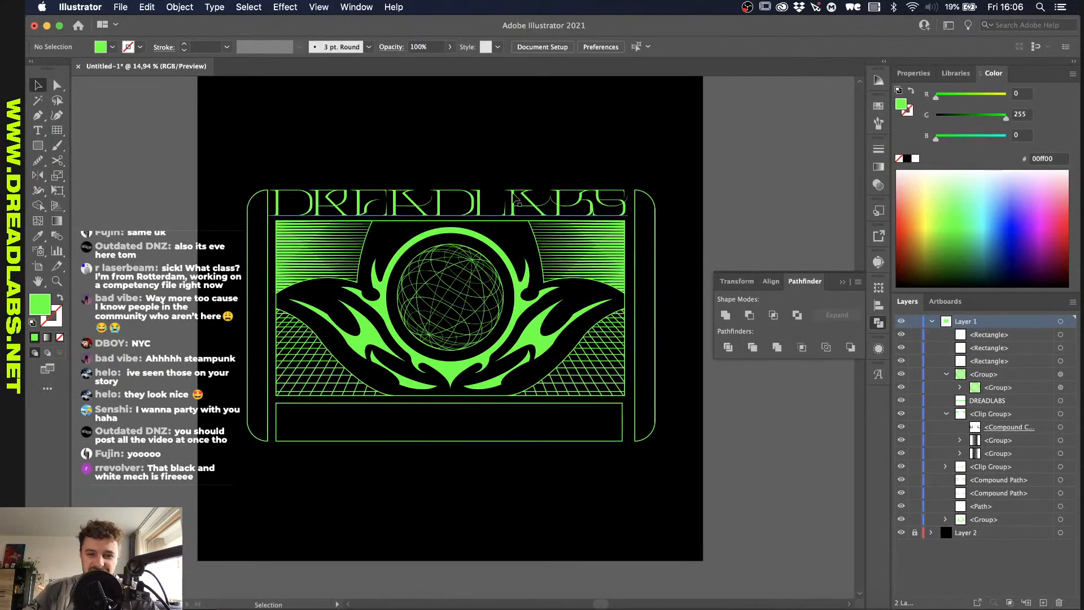
Step: Inspect the DREADLABS graphic at different magnifications, briefly selecting the whole artwork and the empty rectangle under the main panel
scroll(424, 309, up, 3)
scroll(209, 221, up, 1)
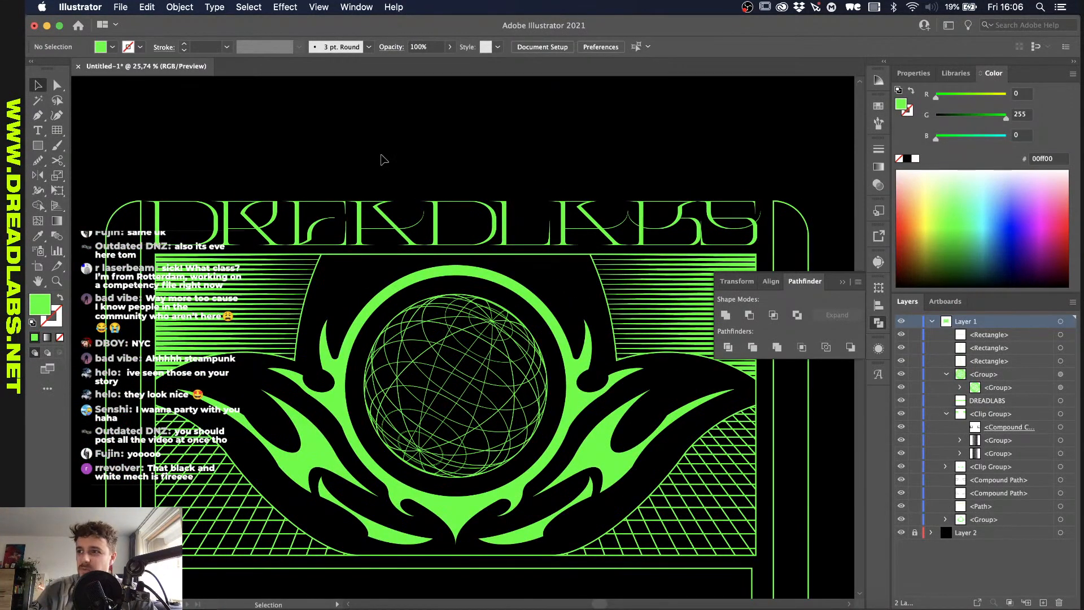
scroll(384, 160, down, 1)
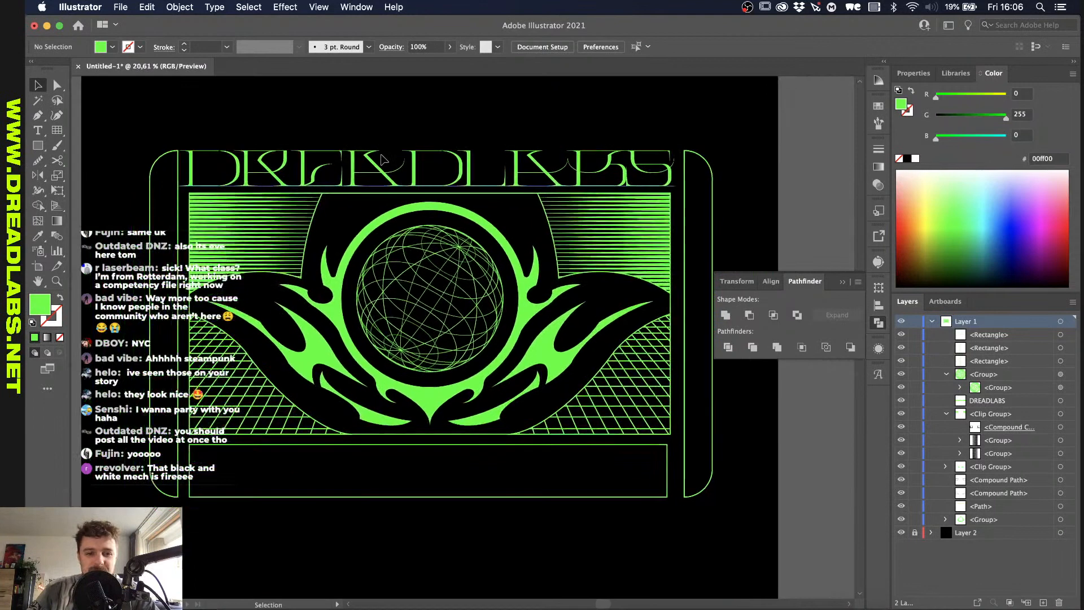
drag(134, 133, 716, 515)
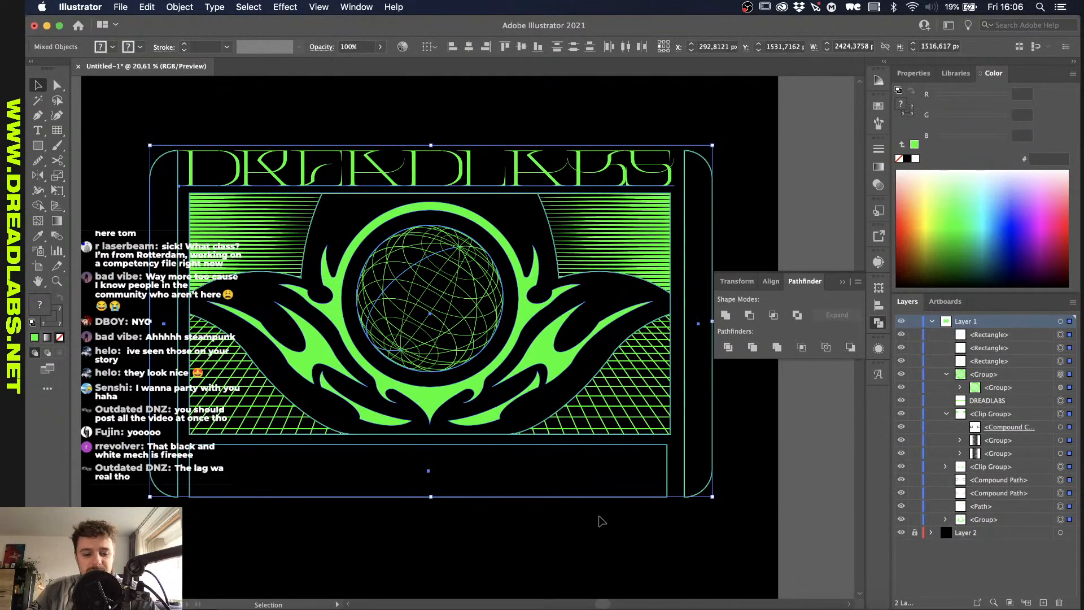
scroll(593, 511, up, 1)
click(584, 516)
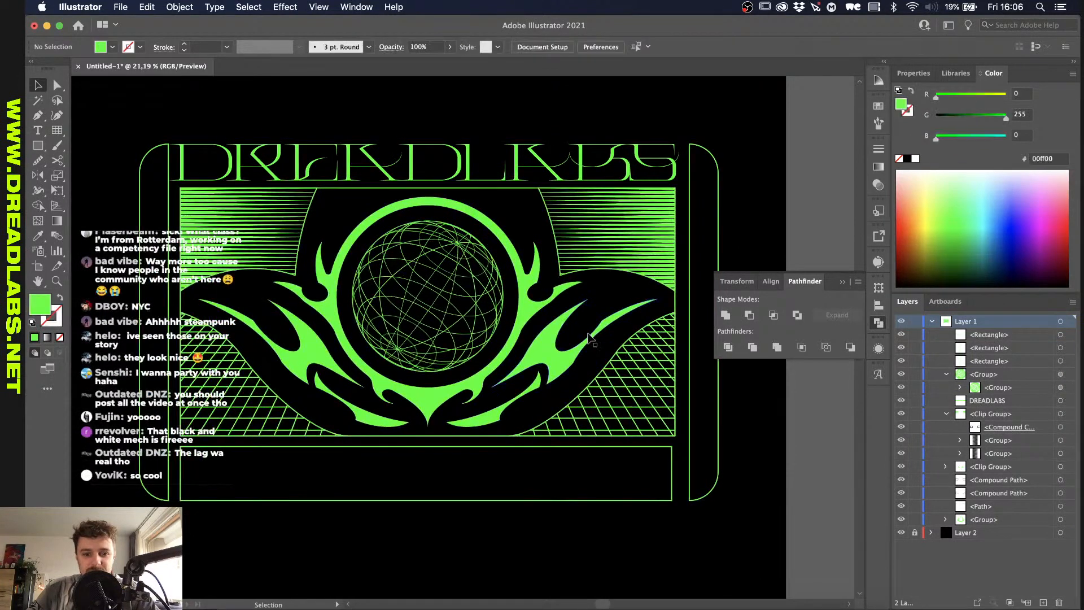
click(528, 501)
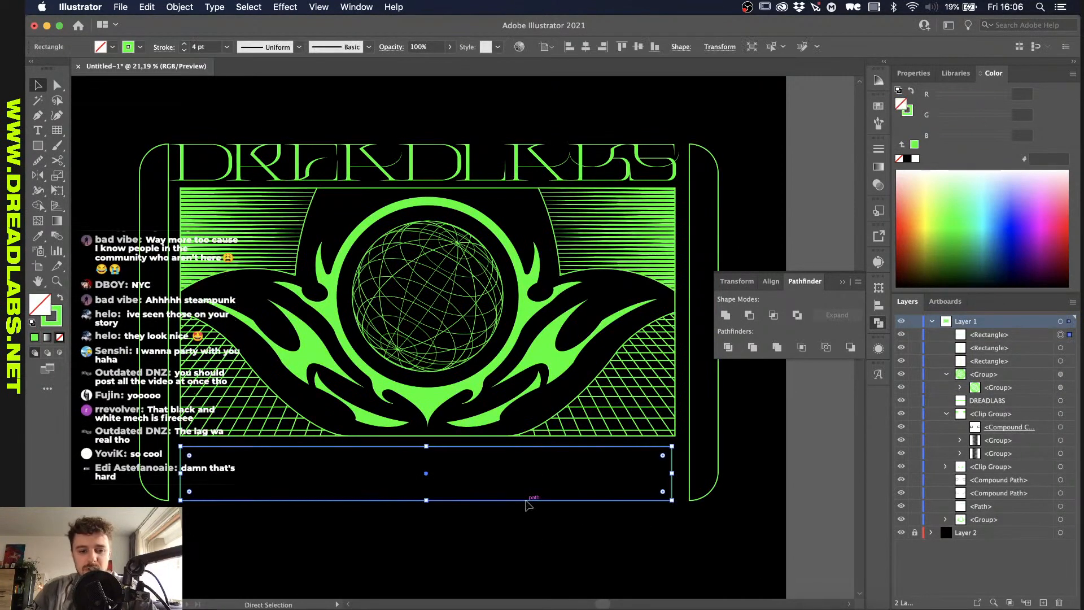
click(411, 565)
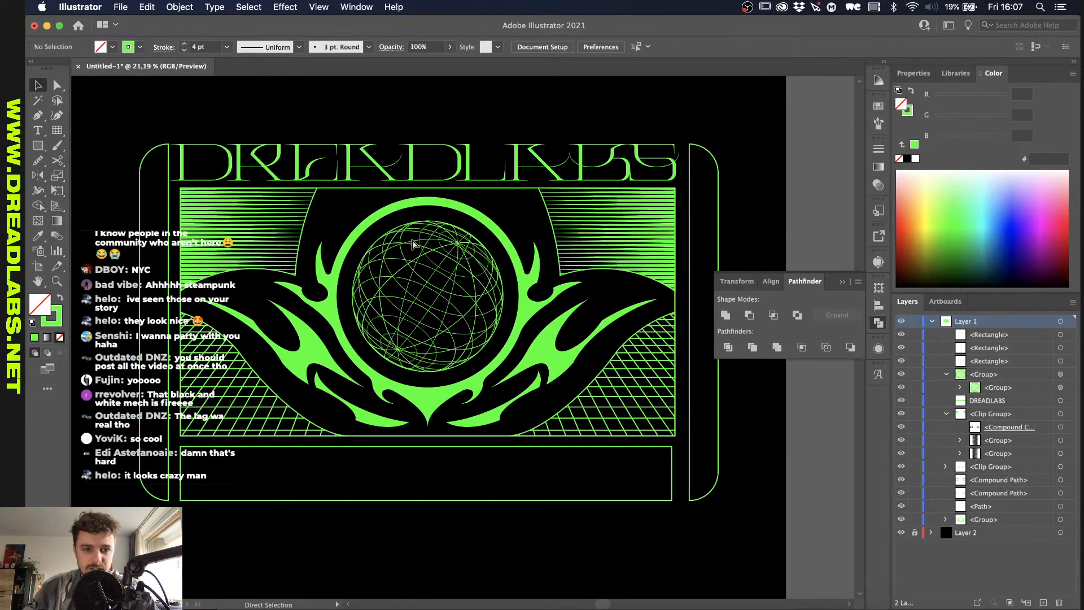
Step: Open Prints & Stickers & Decals.ai from the Sketches folder inside the red-tagged Events Concept folder
key(super+o)
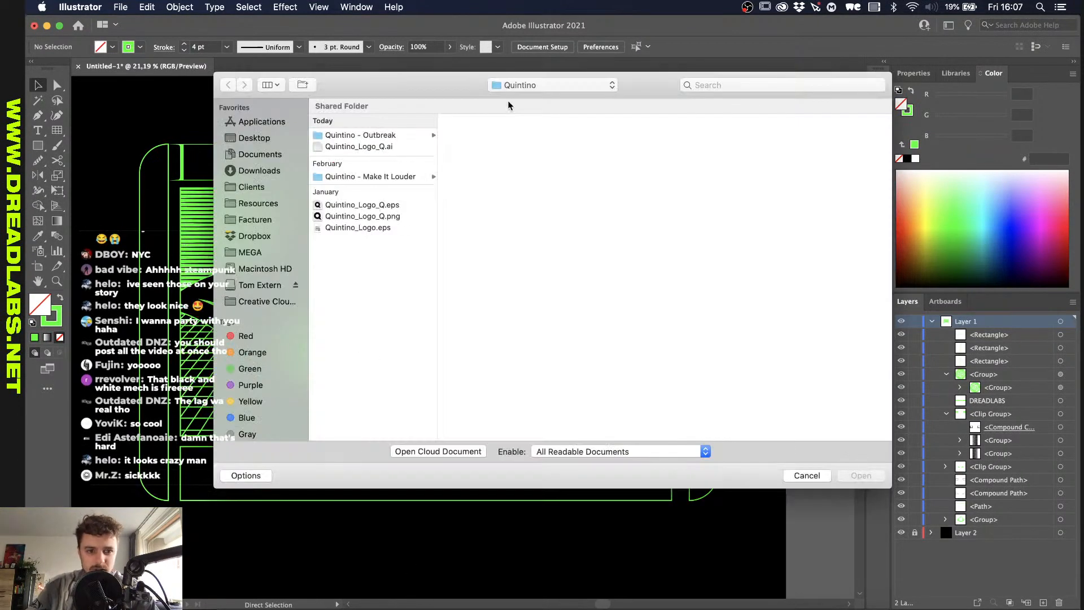
click(531, 86)
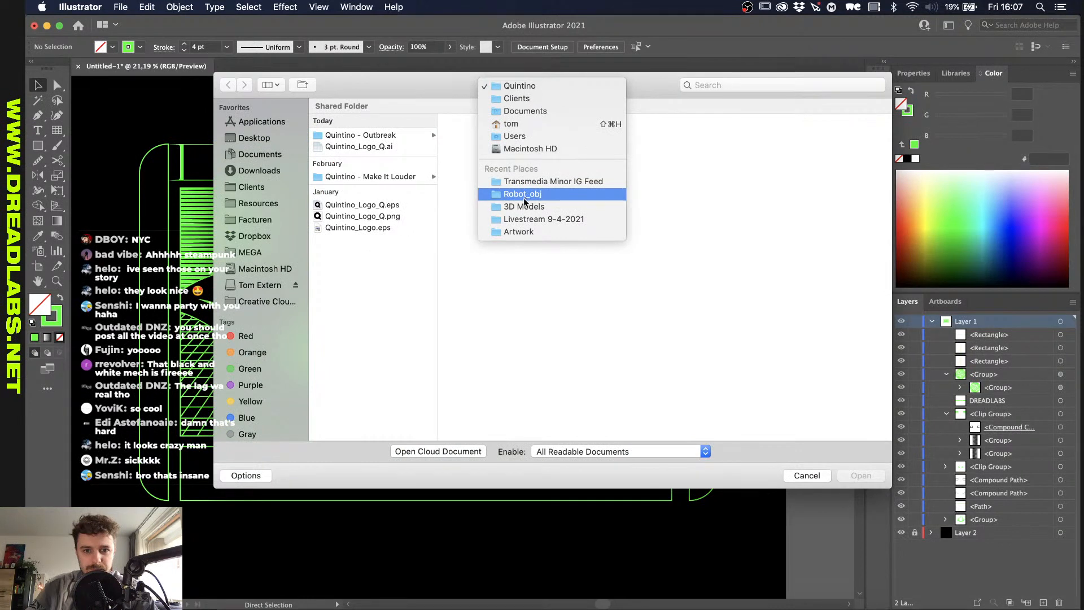
click(251, 369)
click(246, 336)
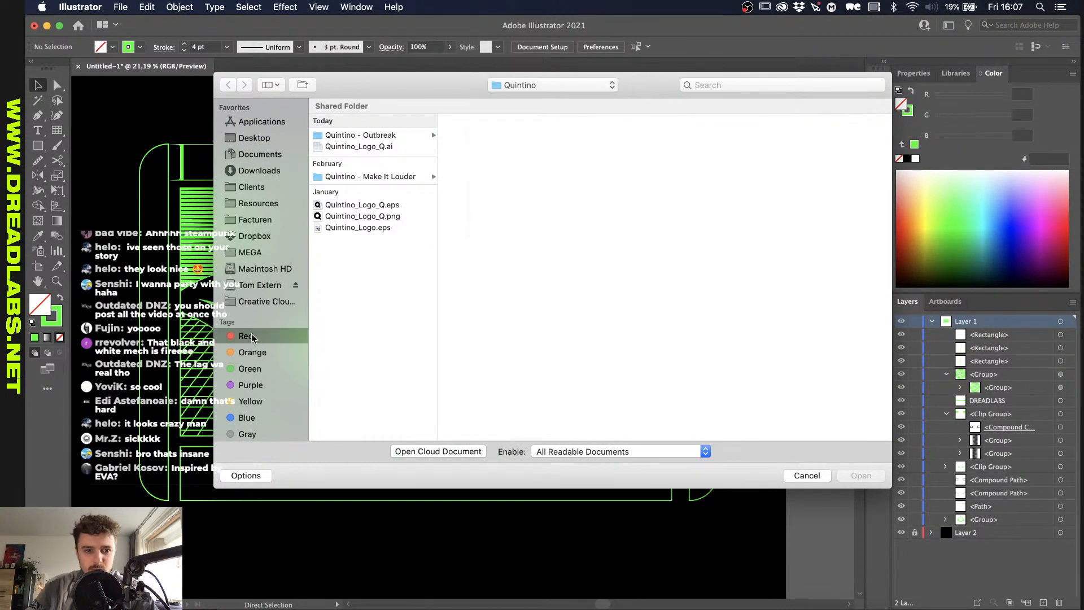
click(362, 148)
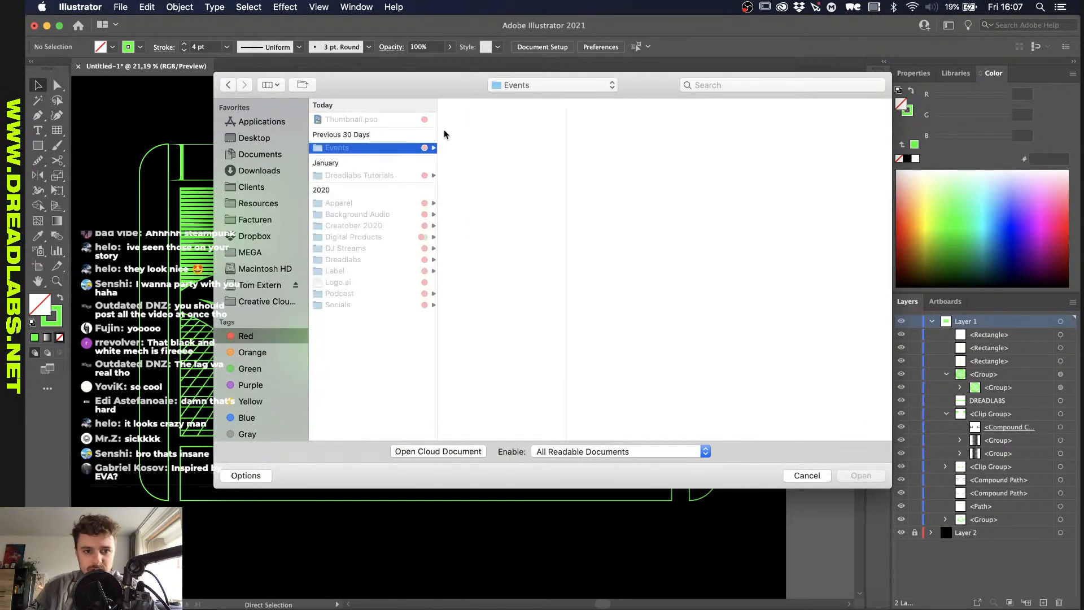
click(503, 119)
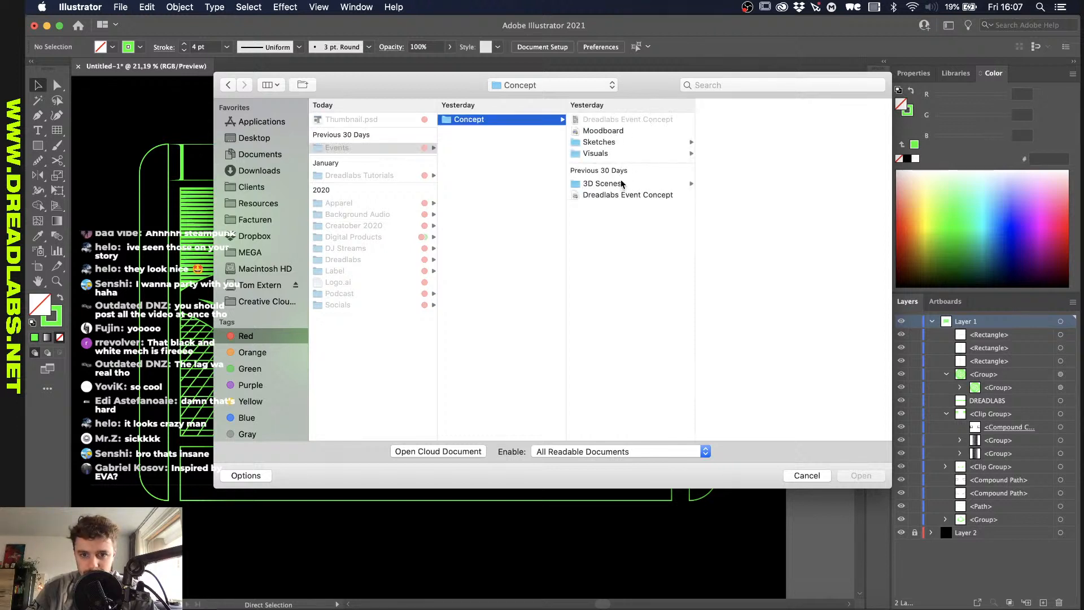
click(605, 143)
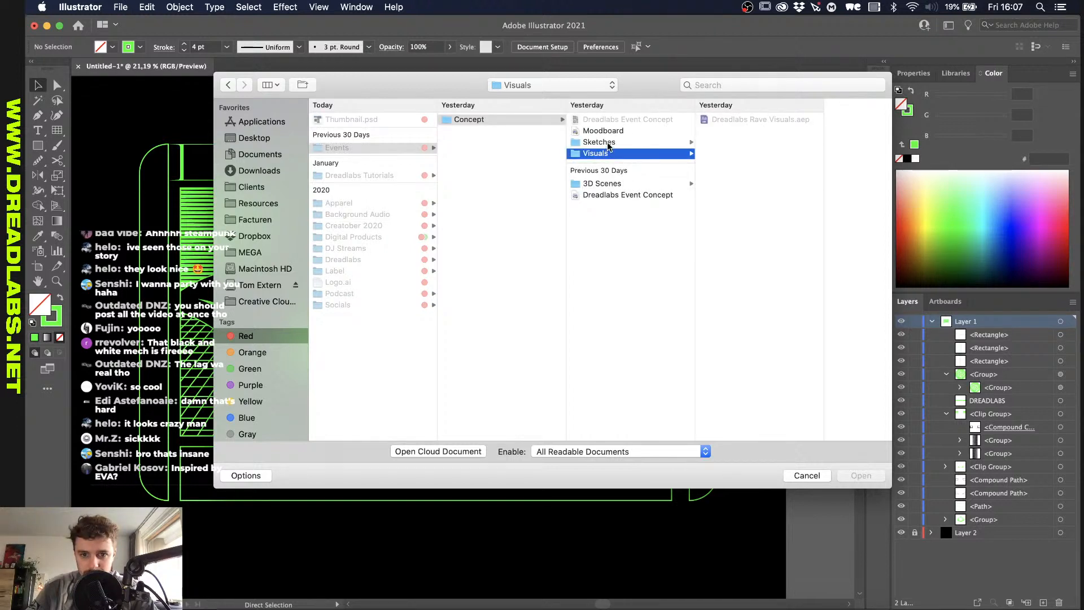
click(734, 120)
double_click(734, 120)
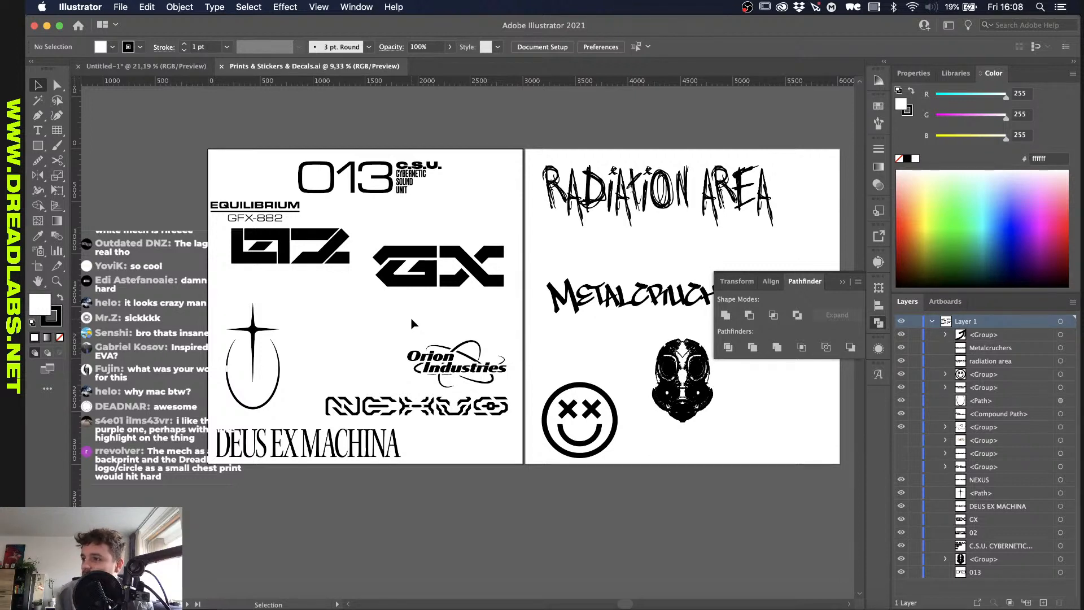
Step: Show the About This Mac overview of the computer's specifications
click(42, 7)
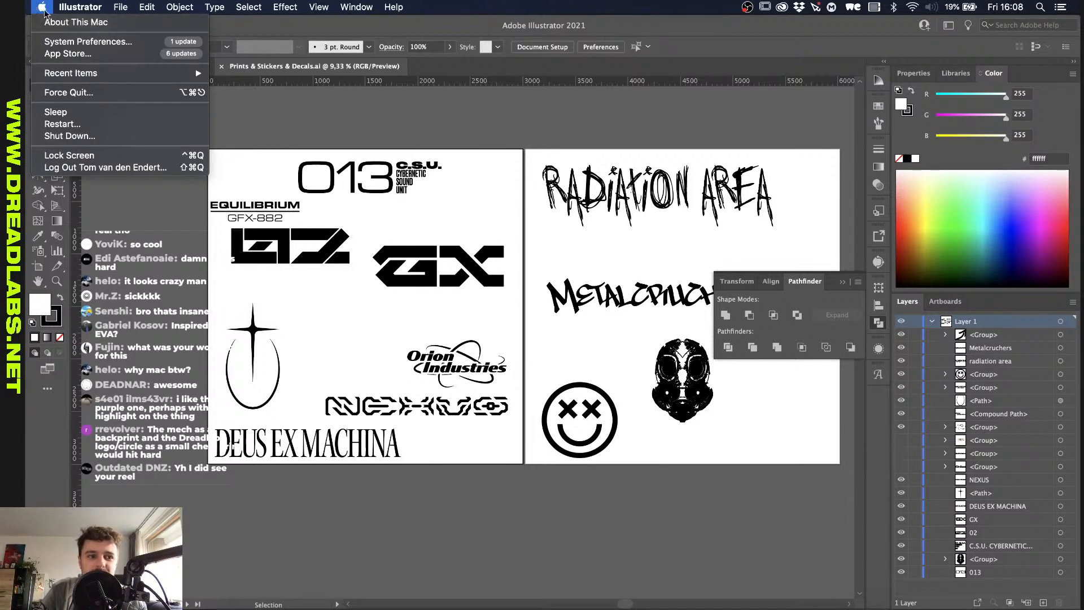
click(60, 22)
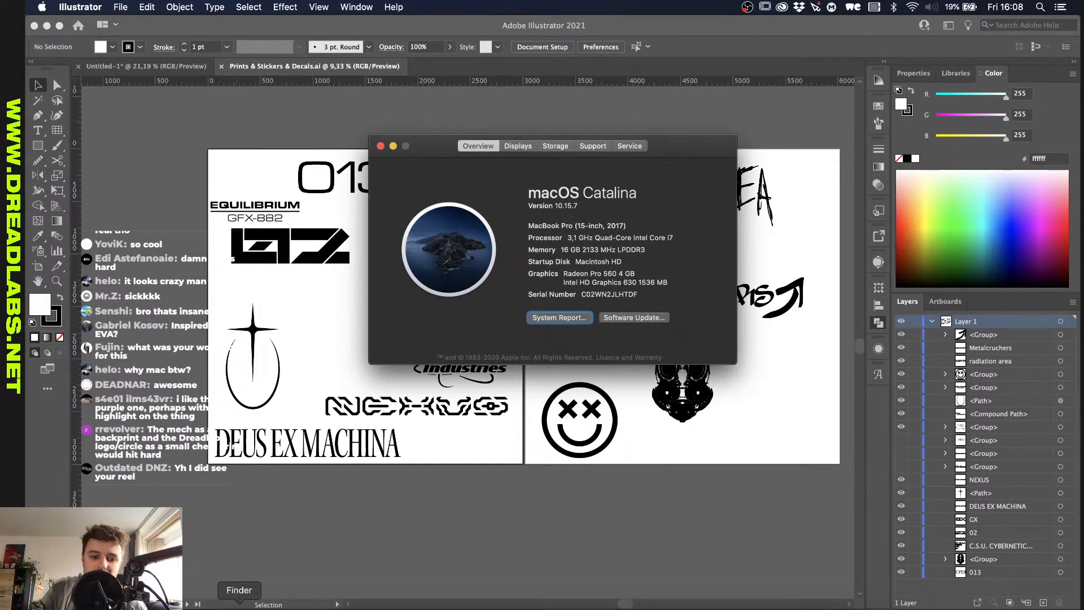
Step: Switch to Finder and browse the red-tagged items to the Concept folder inside Events
click(239, 603)
click(506, 475)
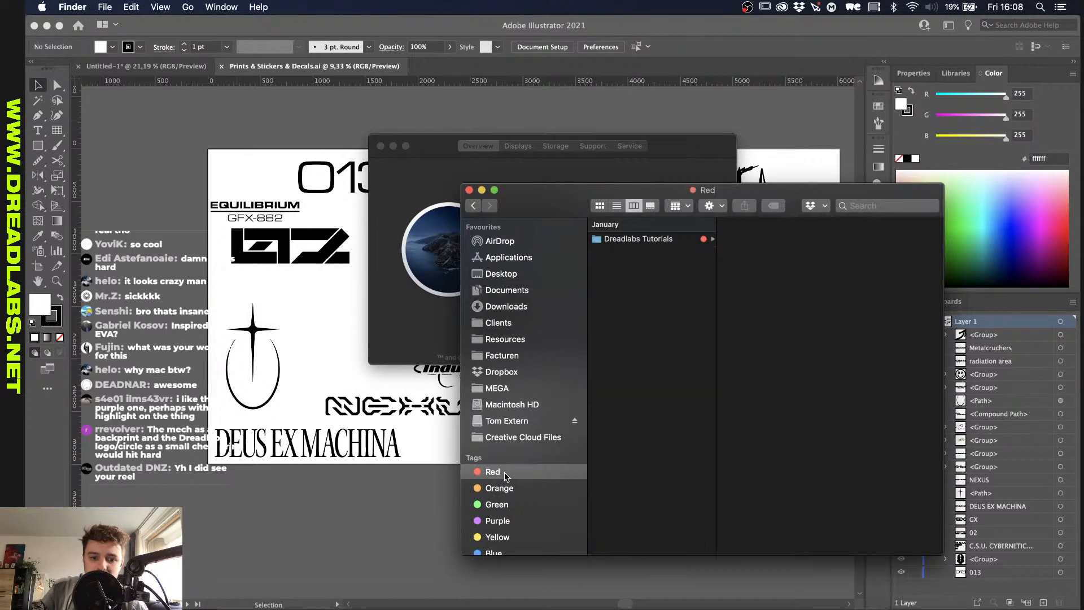
key(Down)
key(Down)
key(Down)
key(Down)
key(Down)
key(Down)
key(Down)
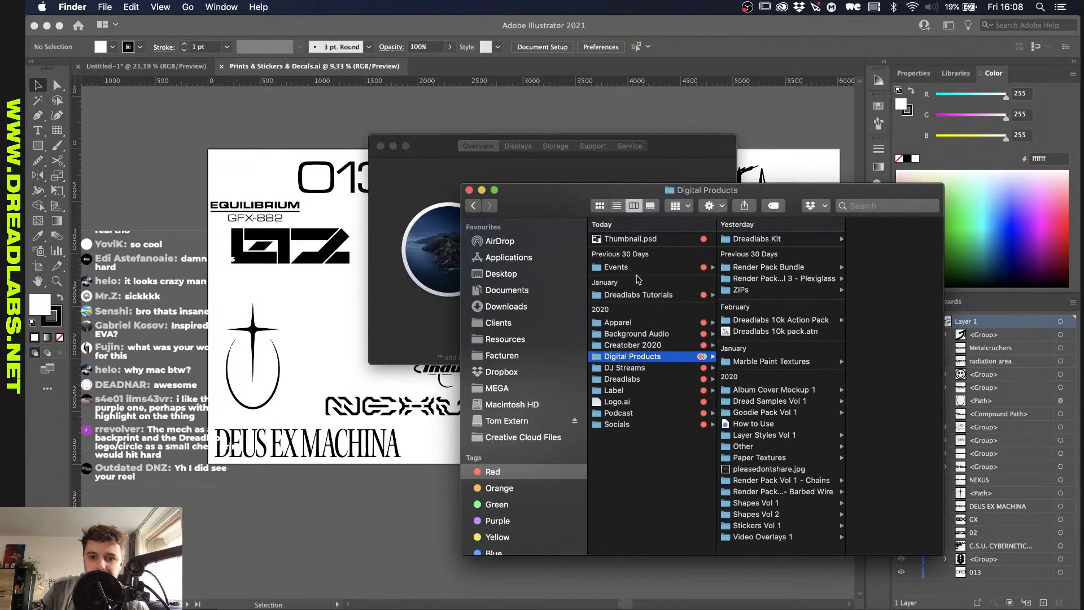
click(638, 269)
click(743, 240)
key(Right)
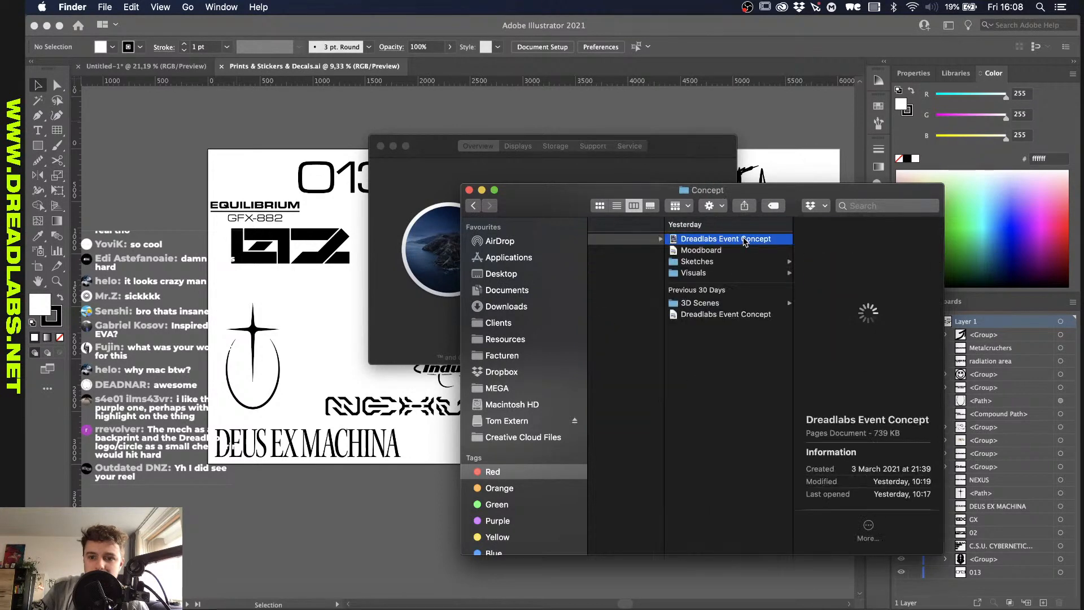
Step: Look through the contents of the Visuals and Sketches folders inside Concept
key(Down)
key(Down)
key(Down)
key(Down)
key(Up)
key(Right)
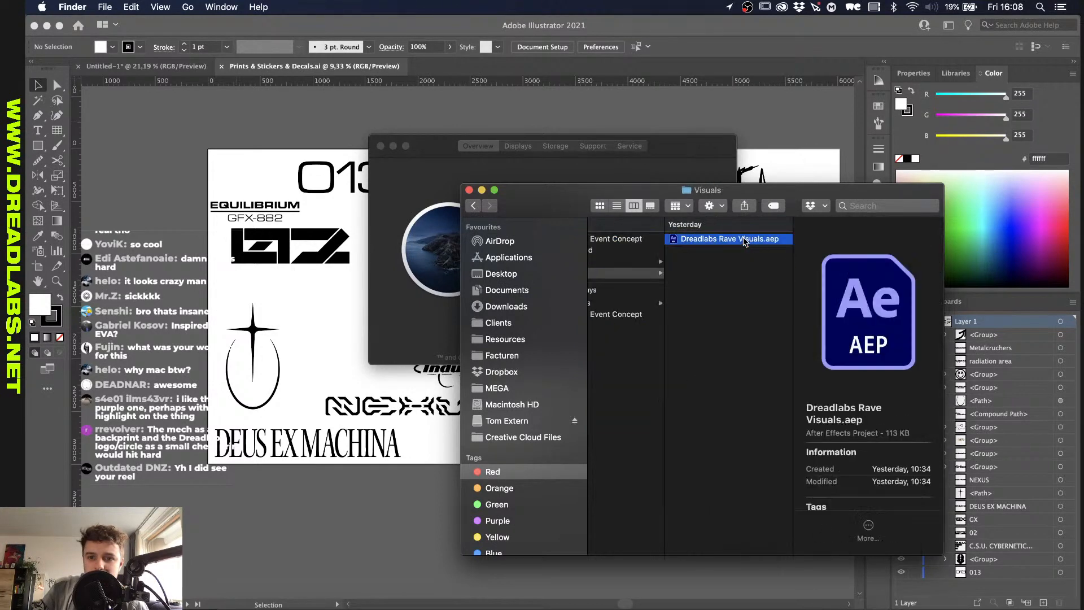
key(Left)
key(Up)
key(Right)
key(Left)
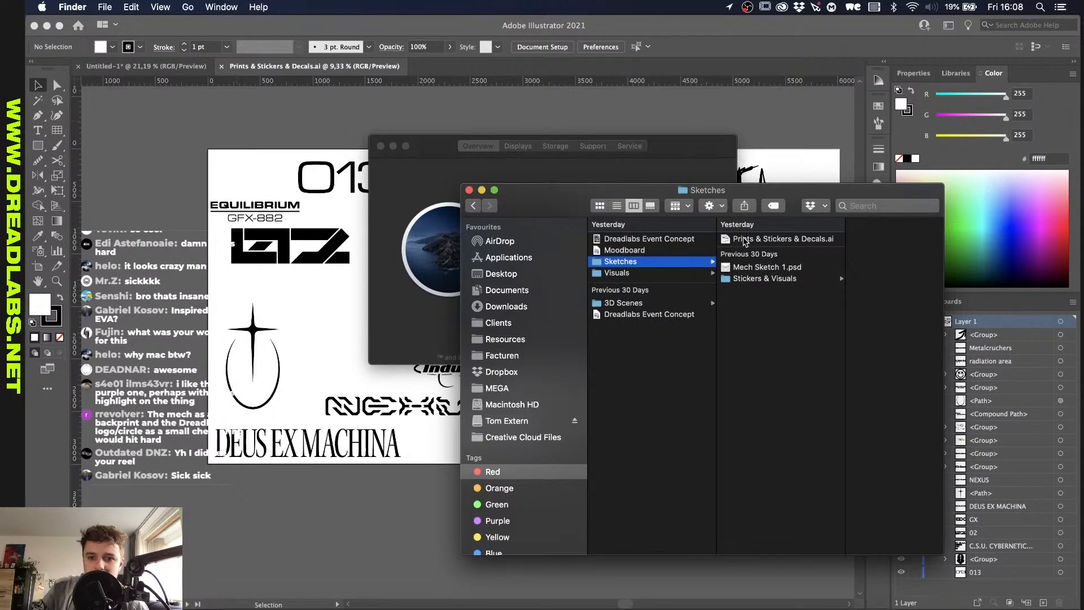
Step: Preview Mech Sketch 1.psd from the Sketches folder at large size and close the preview
key(Right)
key(Down)
key(space)
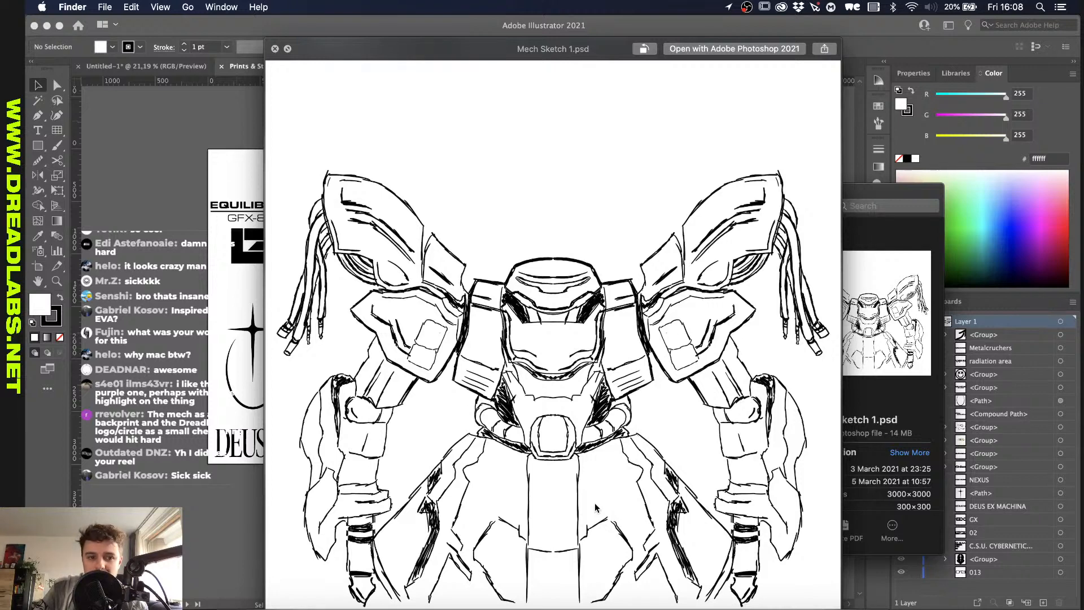
key(space)
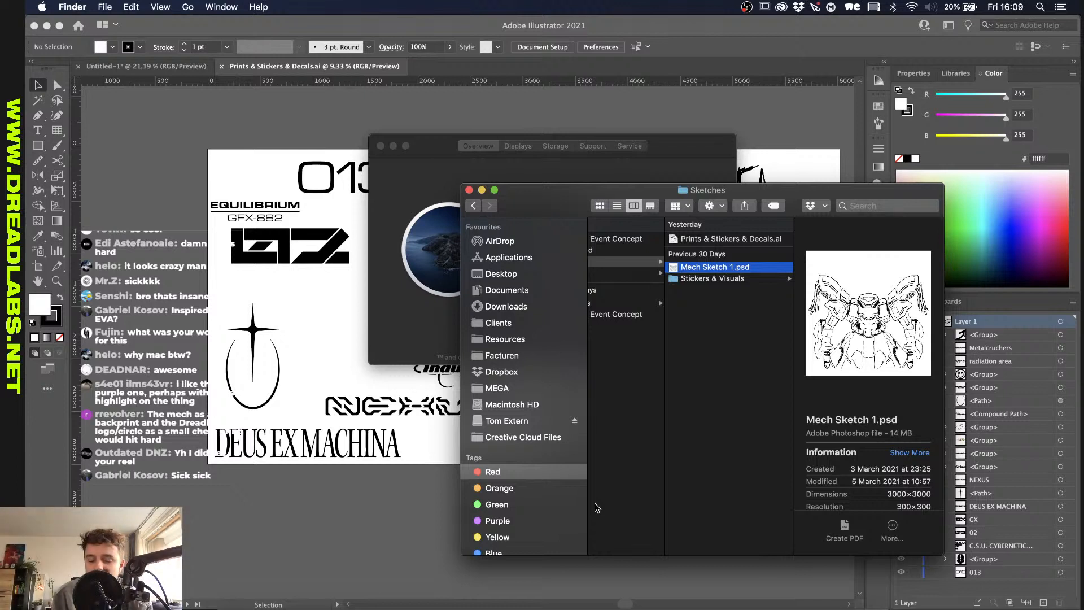
Step: Preview the video Visualtest.mp4 from the Desktop folder at large size, then close the preview
click(595, 502)
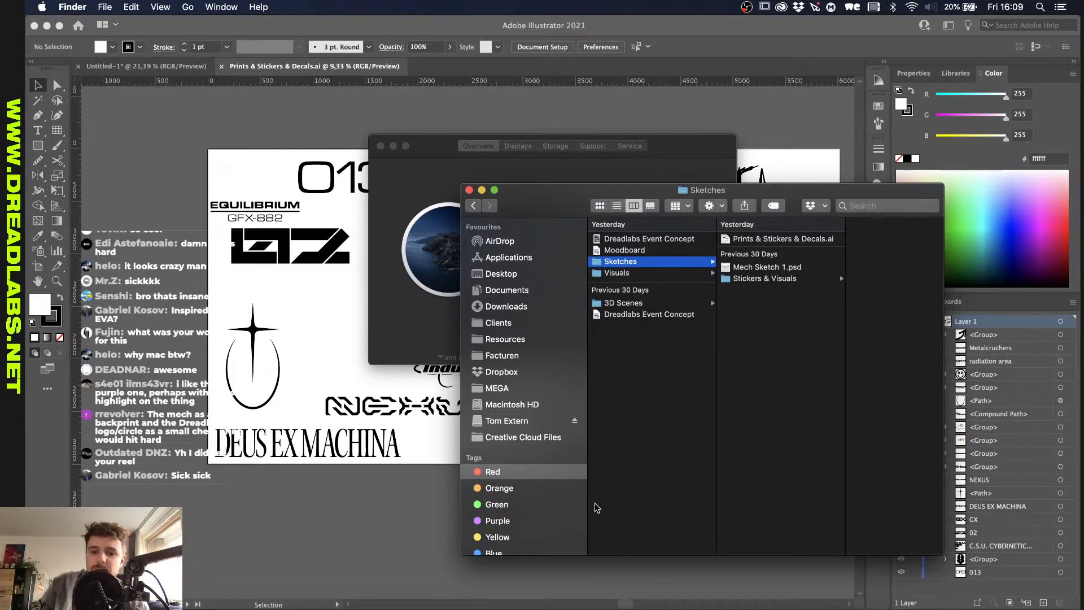
click(527, 273)
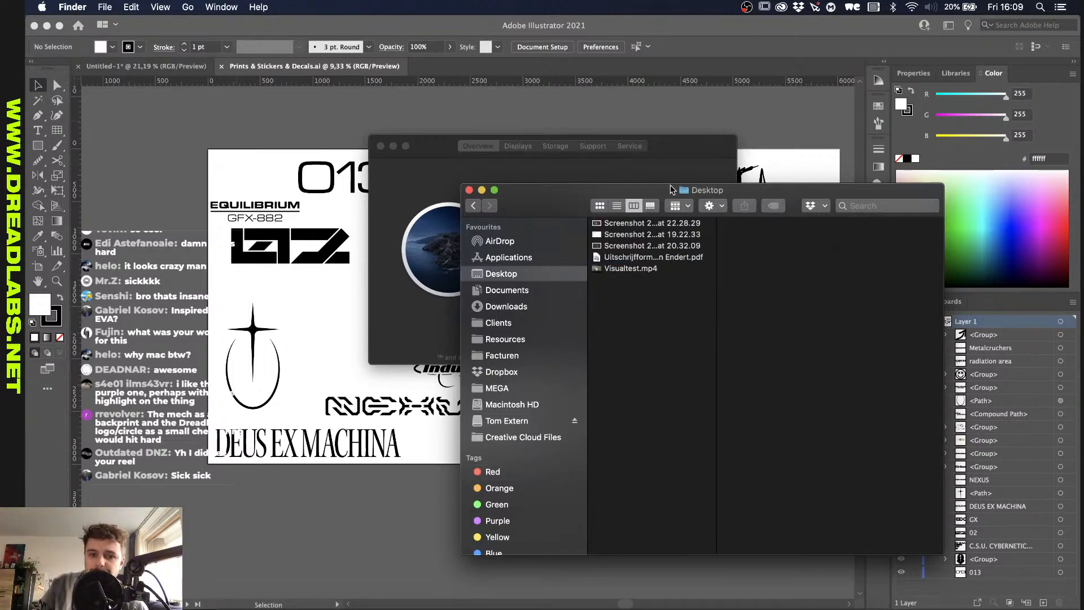
click(648, 271)
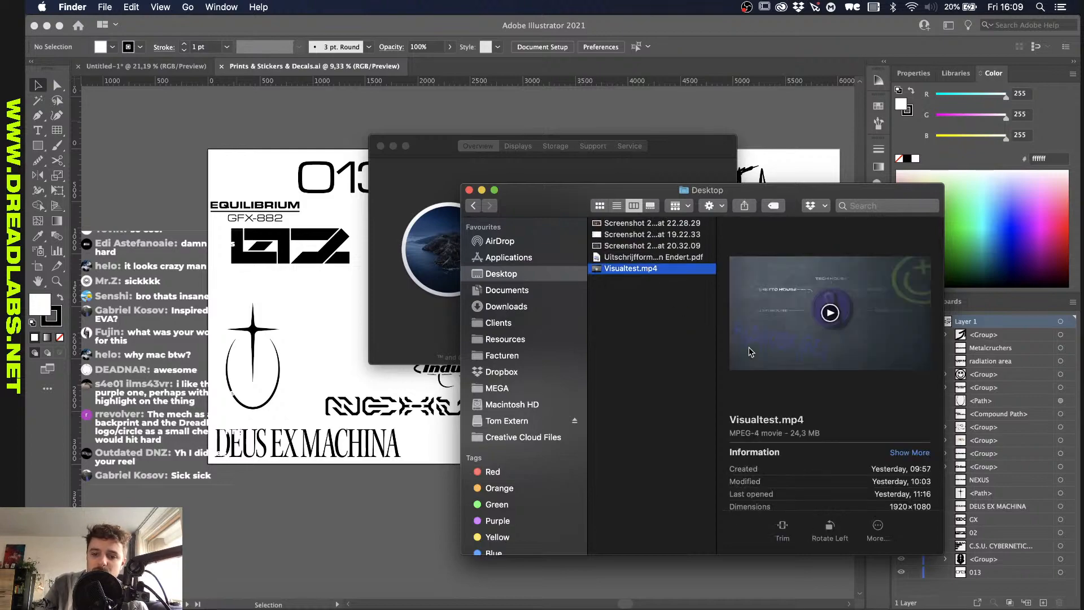
key(space)
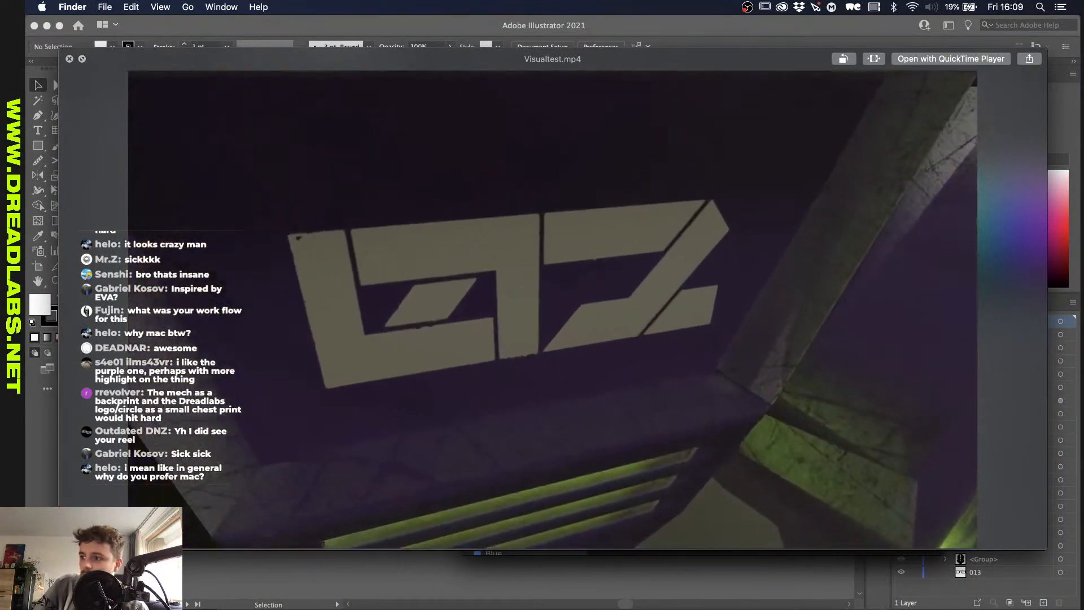
key(space)
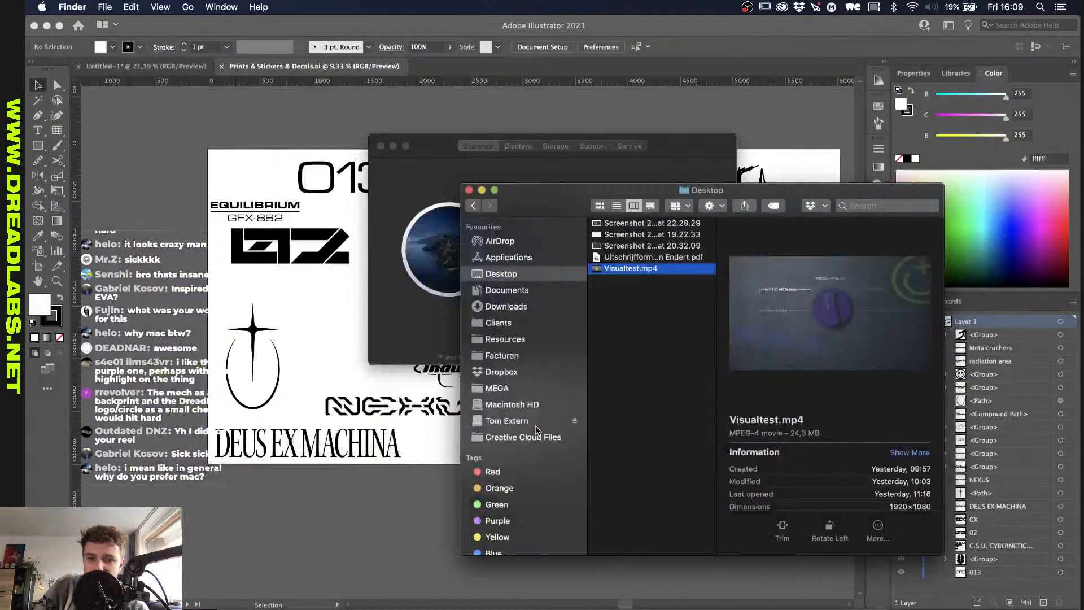
Step: Close the About This Mac window and switch to the Untitled-1 frame artwork in Illustrator
click(381, 146)
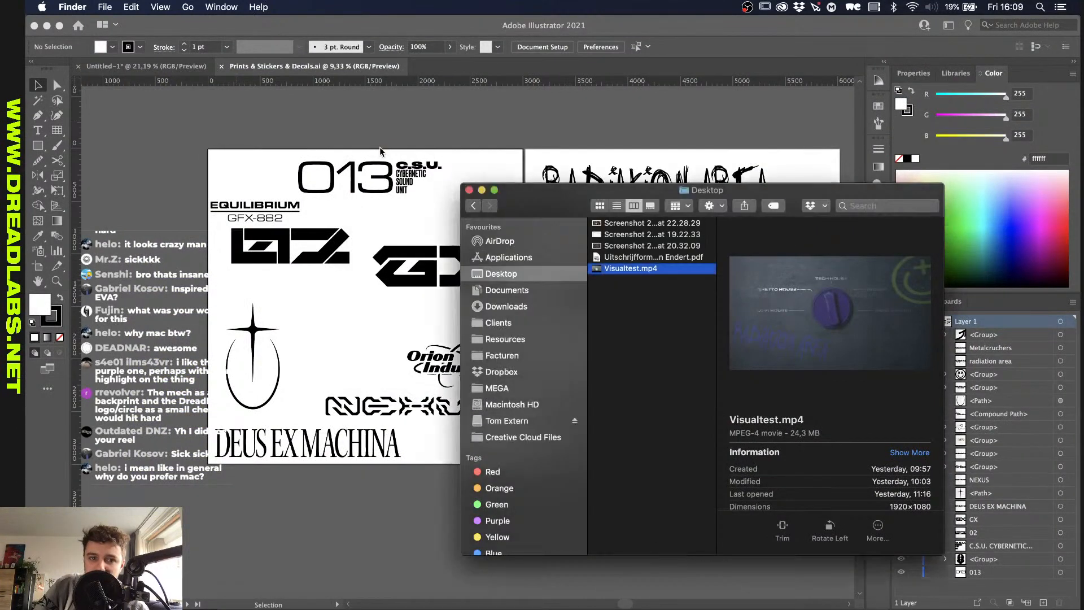
click(361, 66)
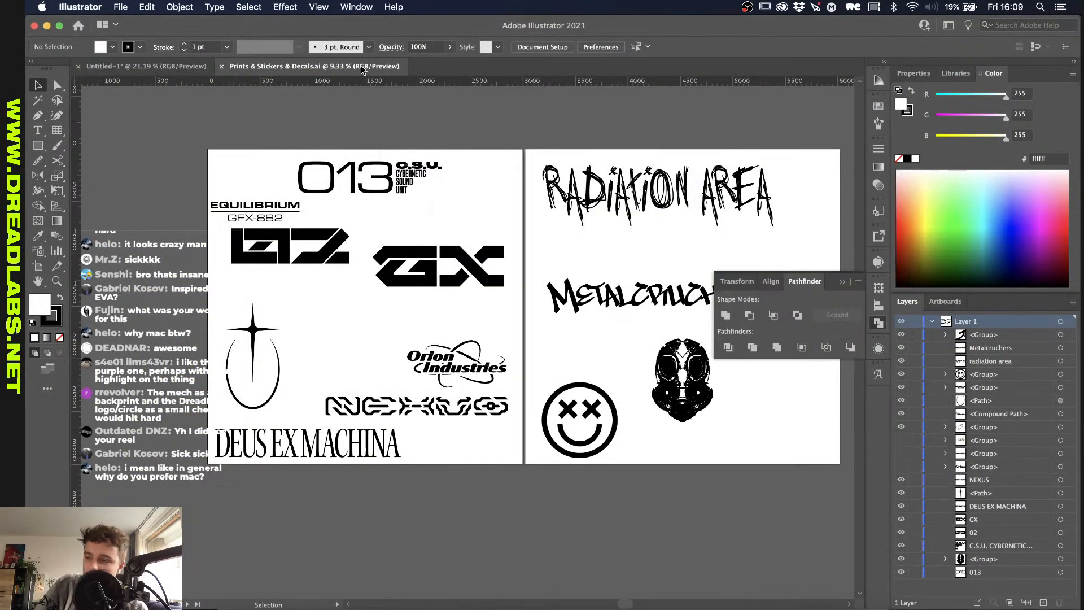
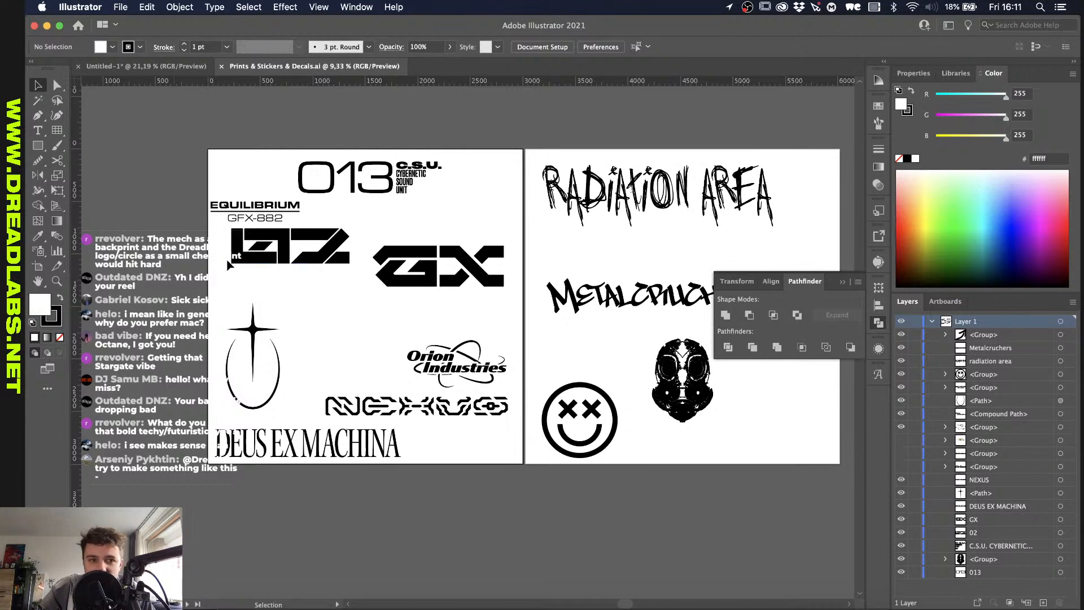
click(144, 66)
scroll(404, 166, down, 3)
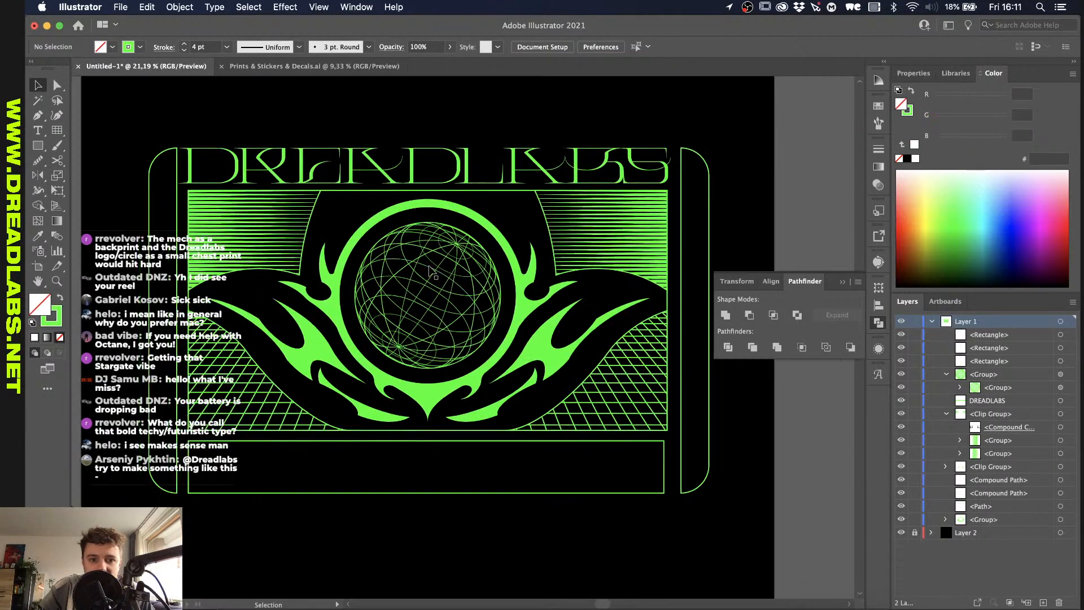
scroll(318, 430, up, 3)
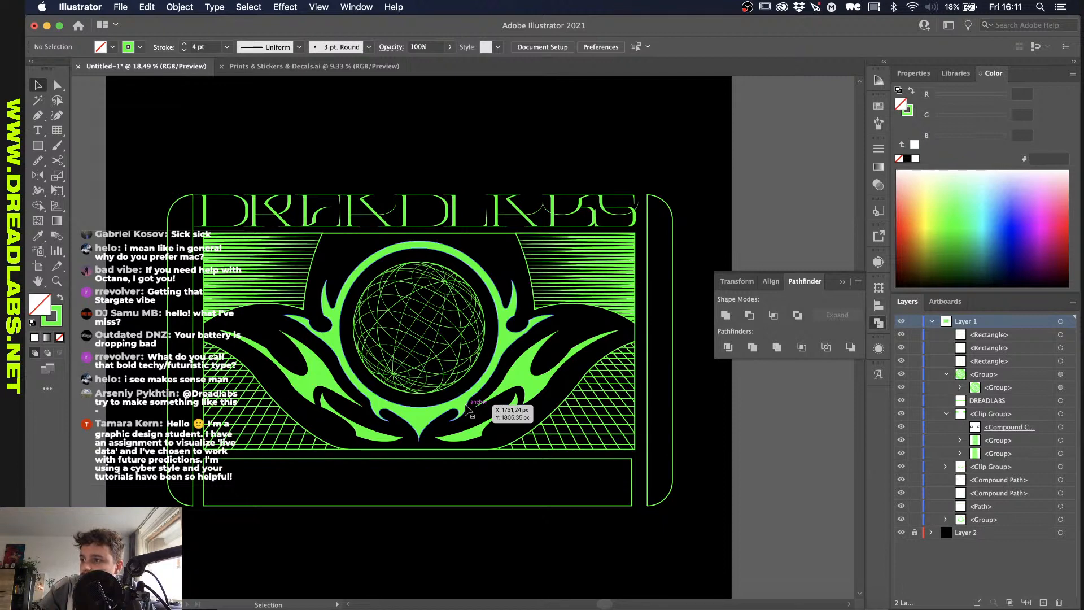
Step: Check the fonts of the GX and 013 lettering in the Prints & Stickers & Decals document
click(294, 67)
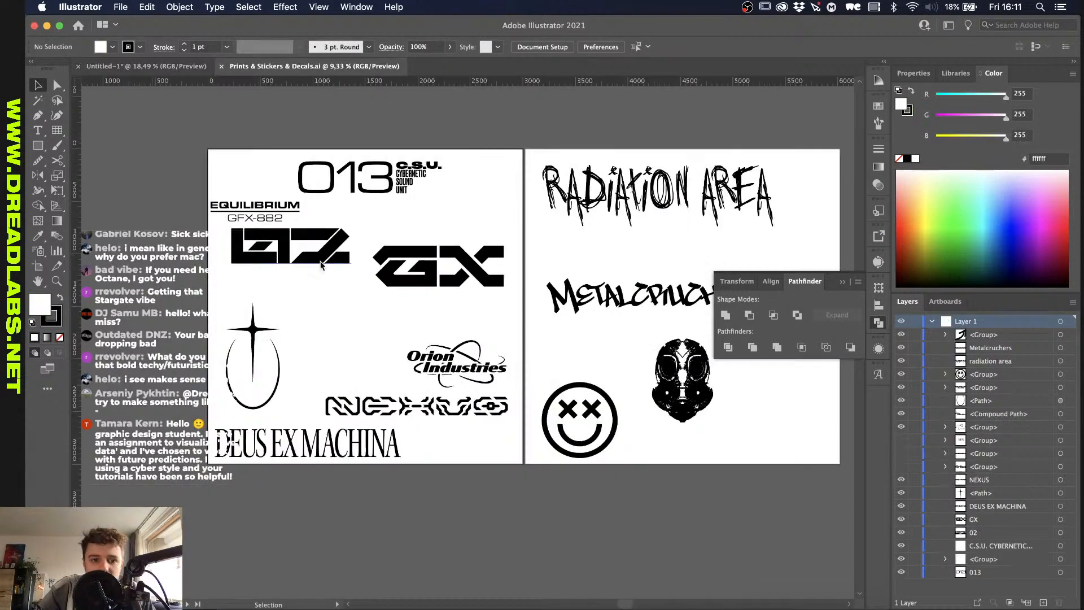
click(315, 264)
scroll(315, 265, up, 2)
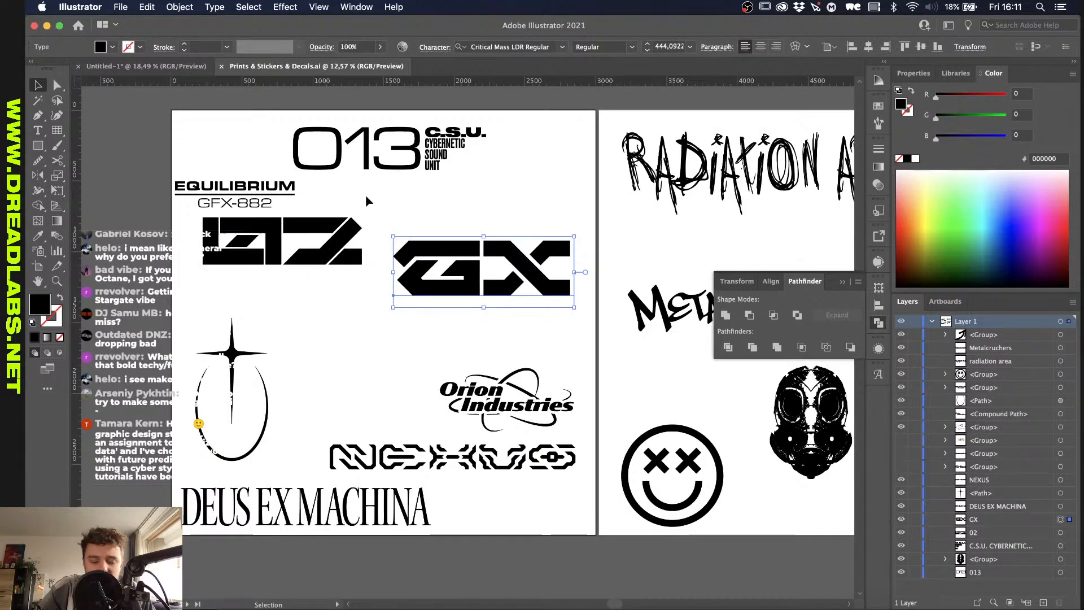
click(363, 136)
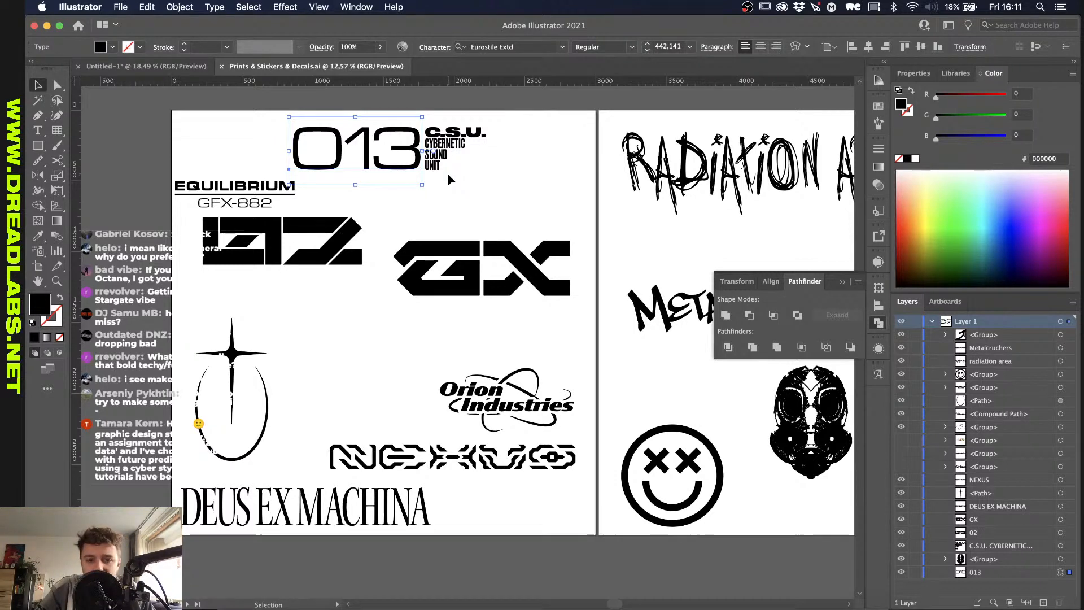
click(453, 192)
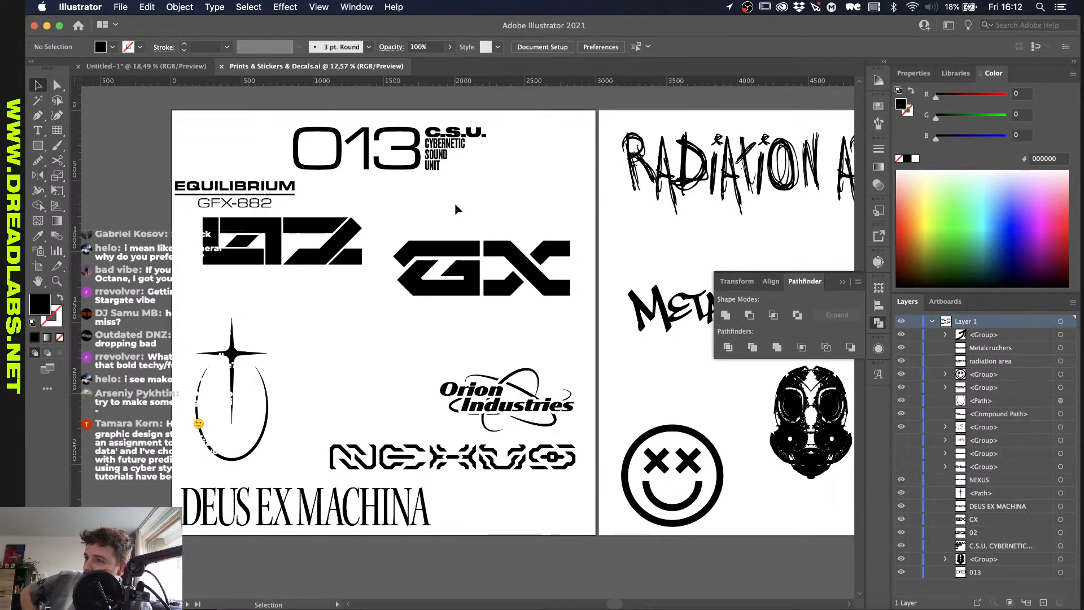
Step: Copy the GX lettering from the decals document and return to the Untitled-1 artwork
click(466, 246)
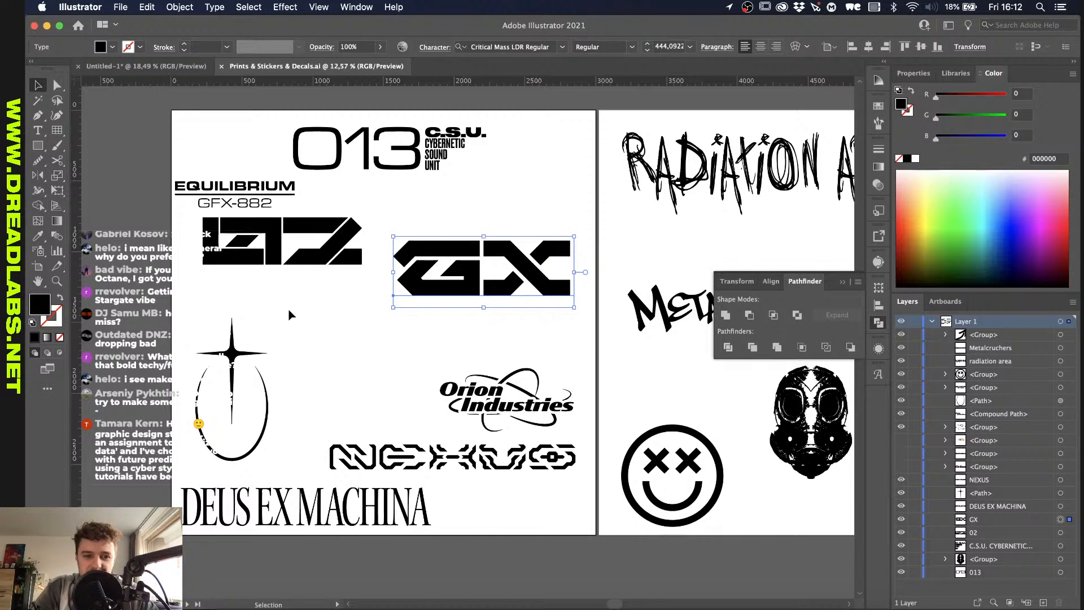
click(316, 259)
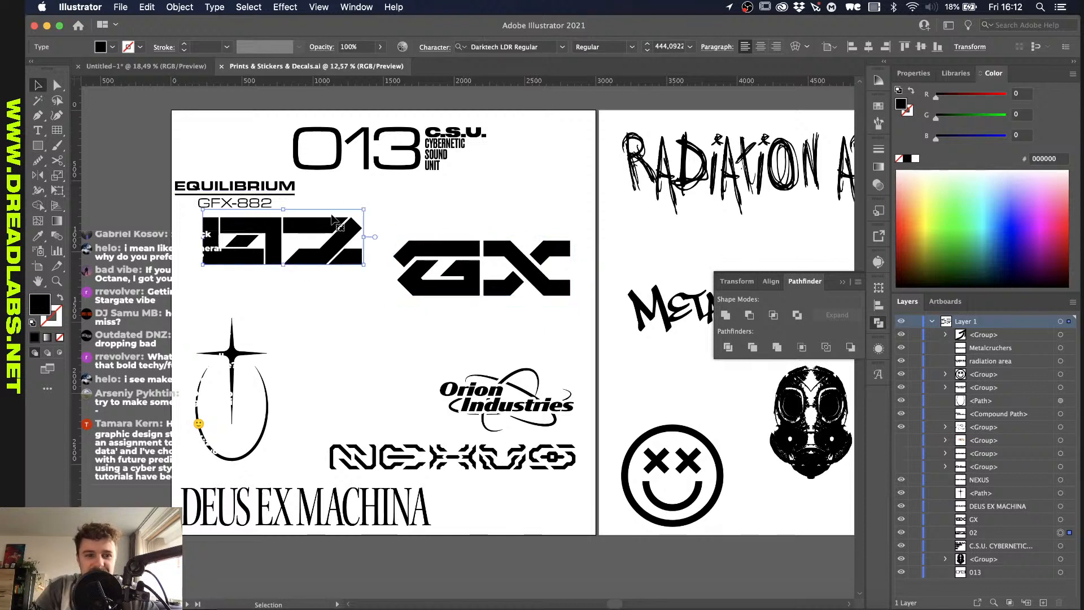
click(433, 247)
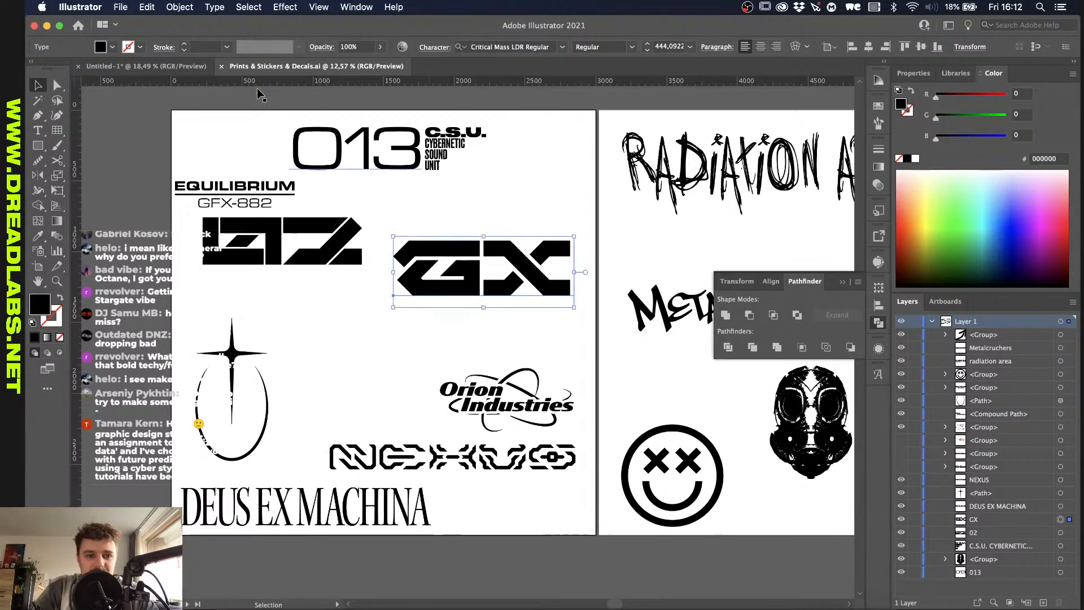
click(174, 71)
click(369, 606)
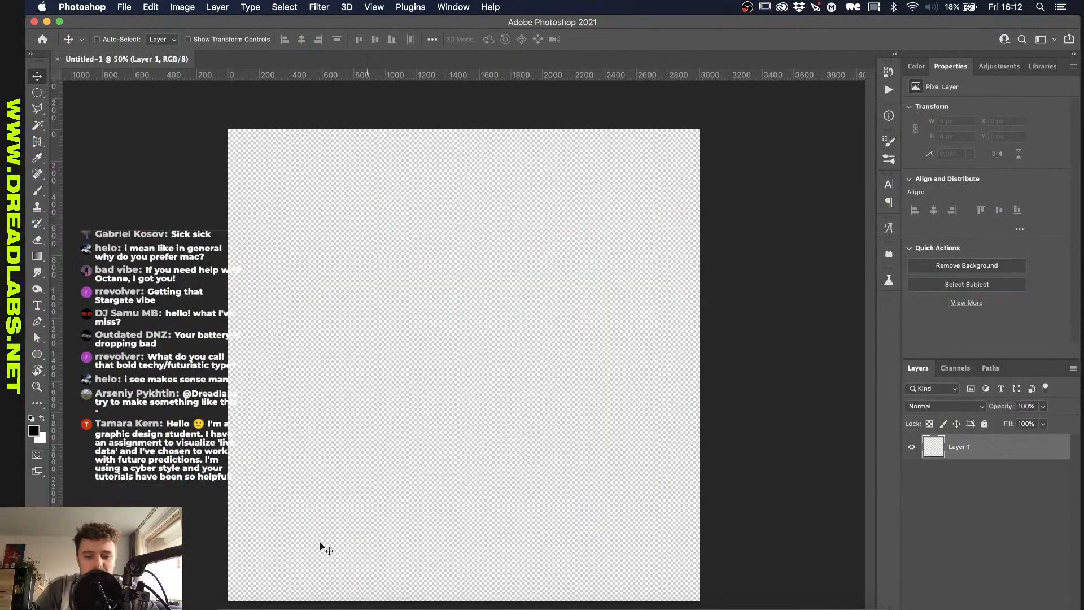
click(60, 22)
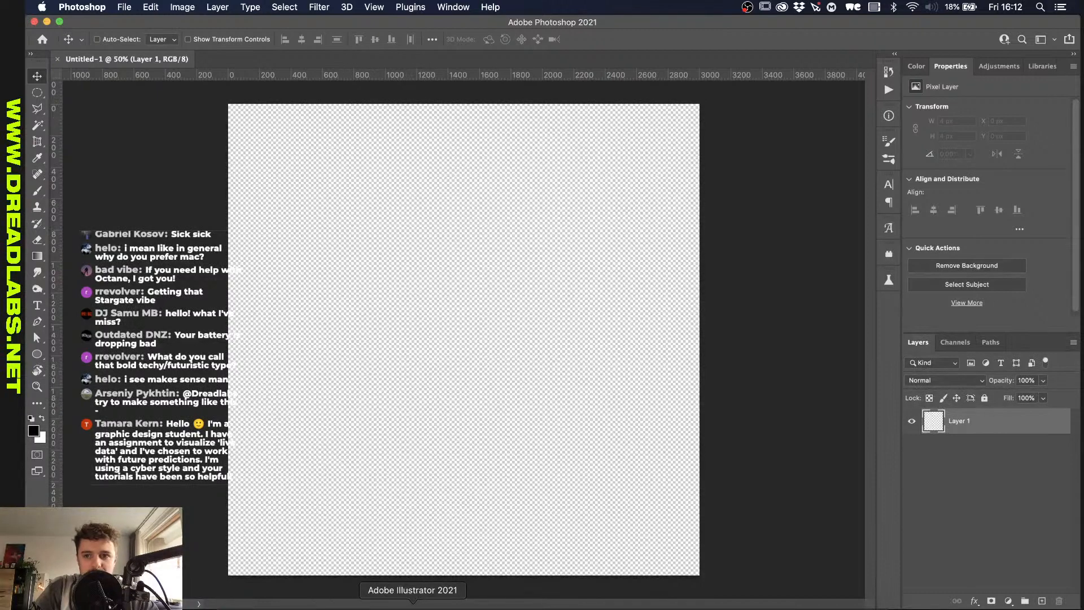
click(413, 605)
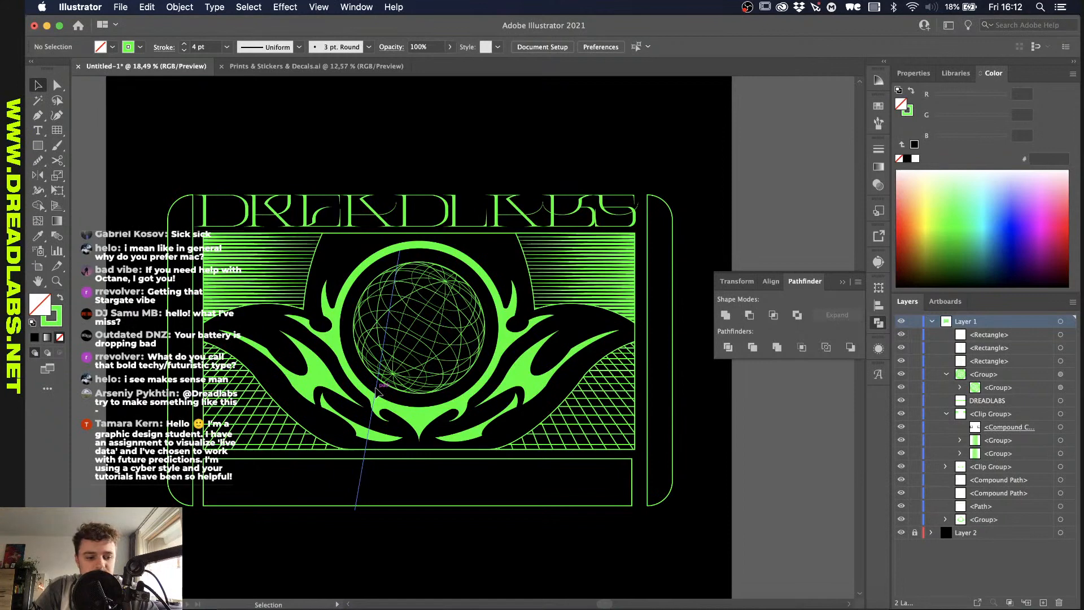
Step: Paste the GX lettering into the Untitled-1 artwork and recolour it with the green sampled from the ring around the globe
key(super+v)
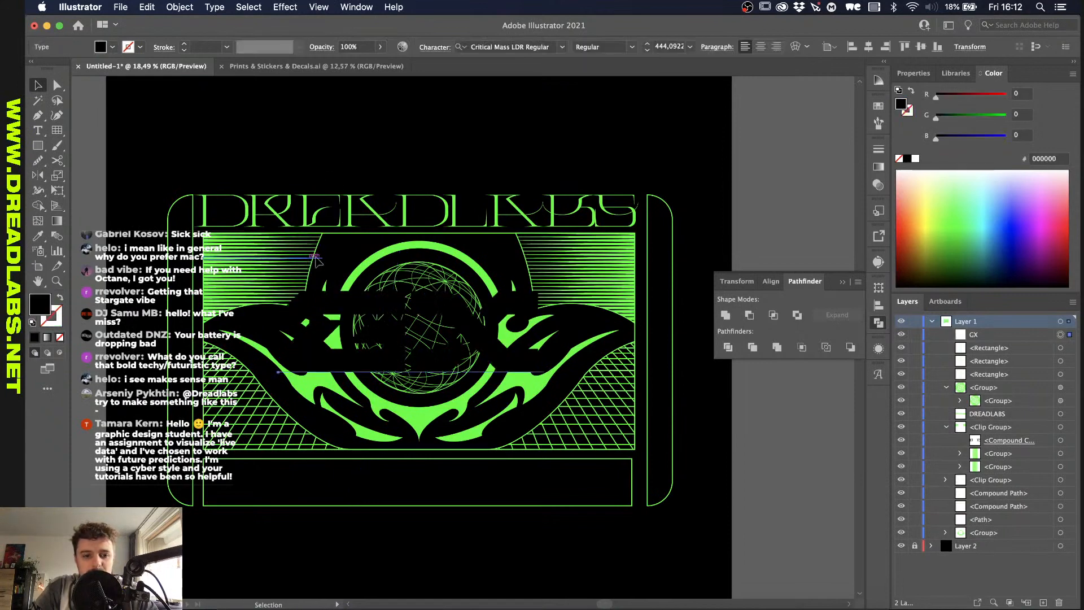
key(i)
click(437, 247)
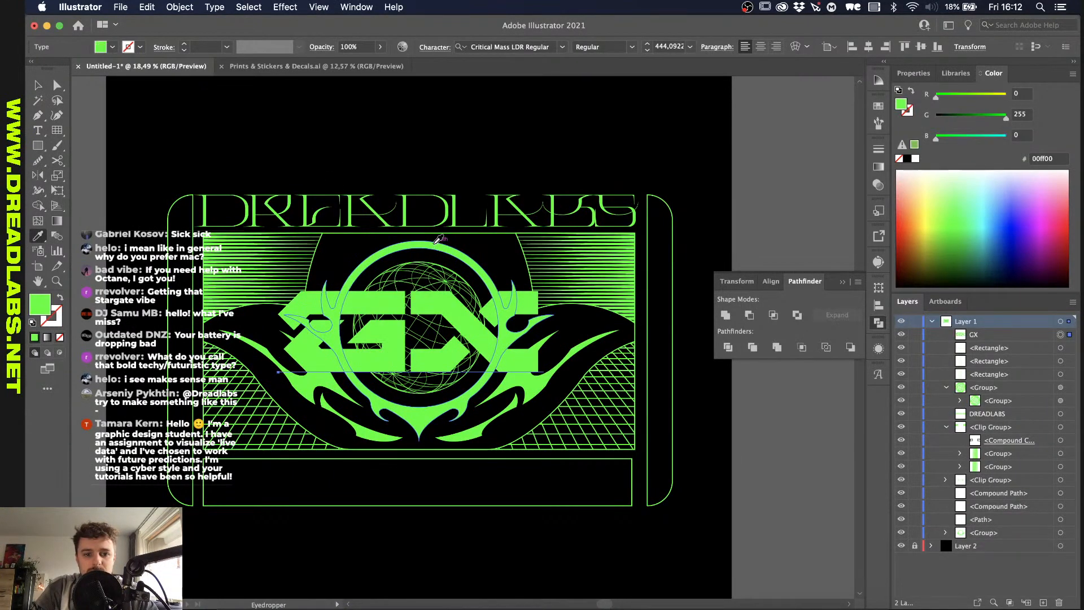
Step: Scale the GX lettering down and place it at the left end of the empty box below the globe panel
key(v)
drag(397, 307, 252, 492)
scroll(253, 492, up, 3)
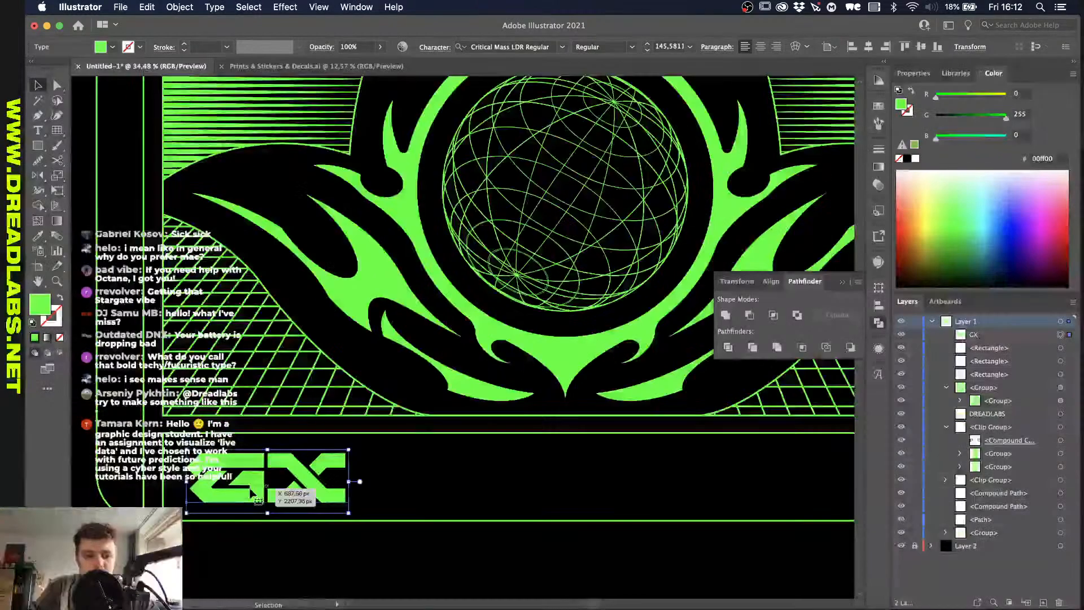
Step: Convert the GX lettering to outlines, enlarge it slightly and reposition it within the lower box
right_click(251, 486)
click(293, 494)
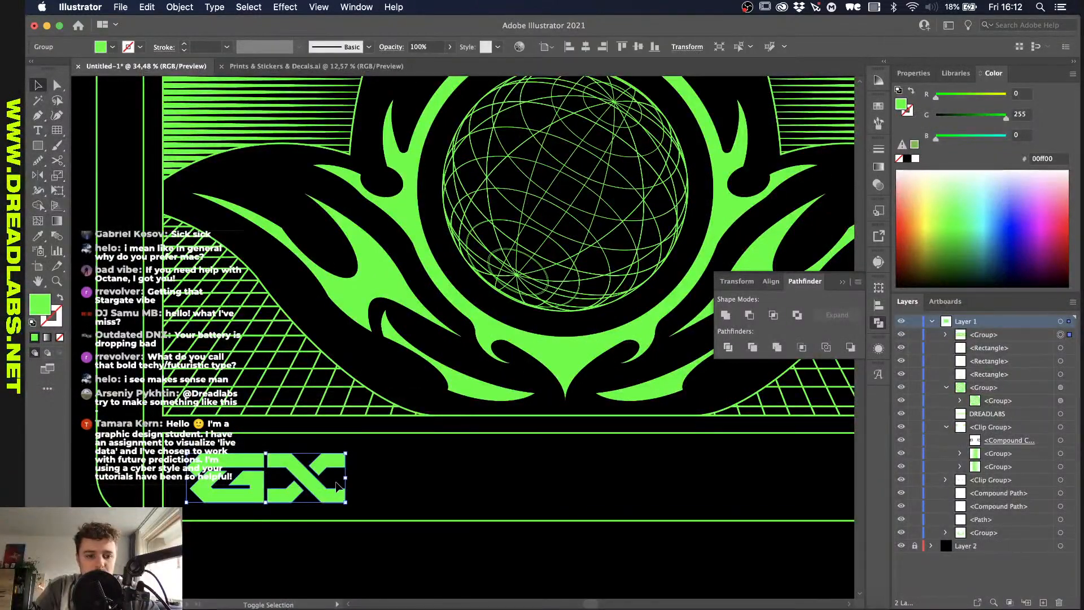
drag(345, 478, 382, 479)
mouse_move(300, 497)
mouse_down()
mouse_move(271, 497)
mouse_move(290, 495)
mouse_up()
Step: Try to centre the GX lettering horizontally on the lower box, using the box as the alignment reference
shift+click(329, 433)
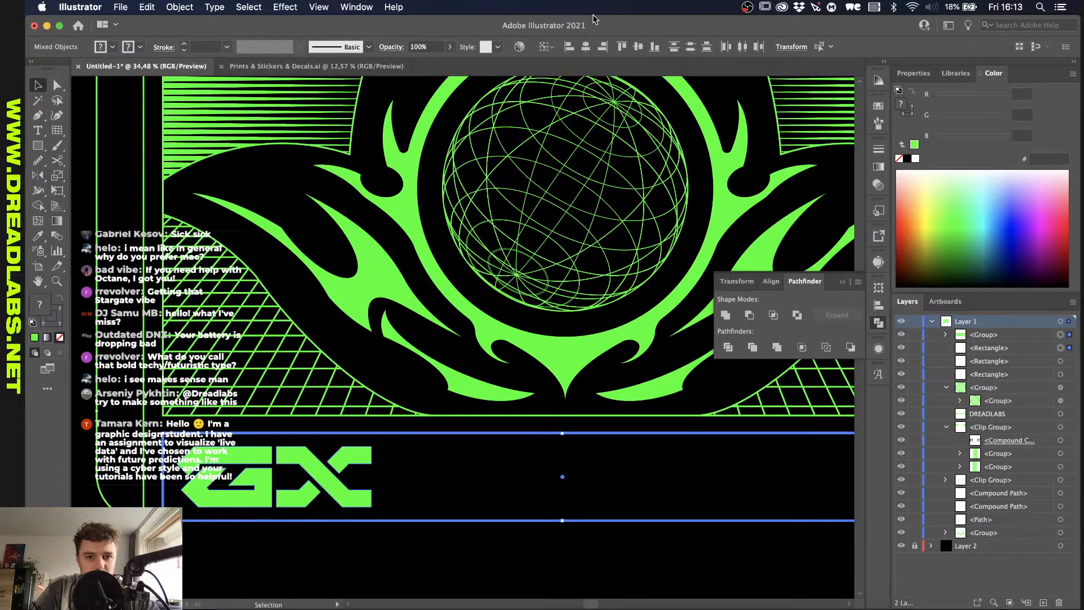
click(588, 46)
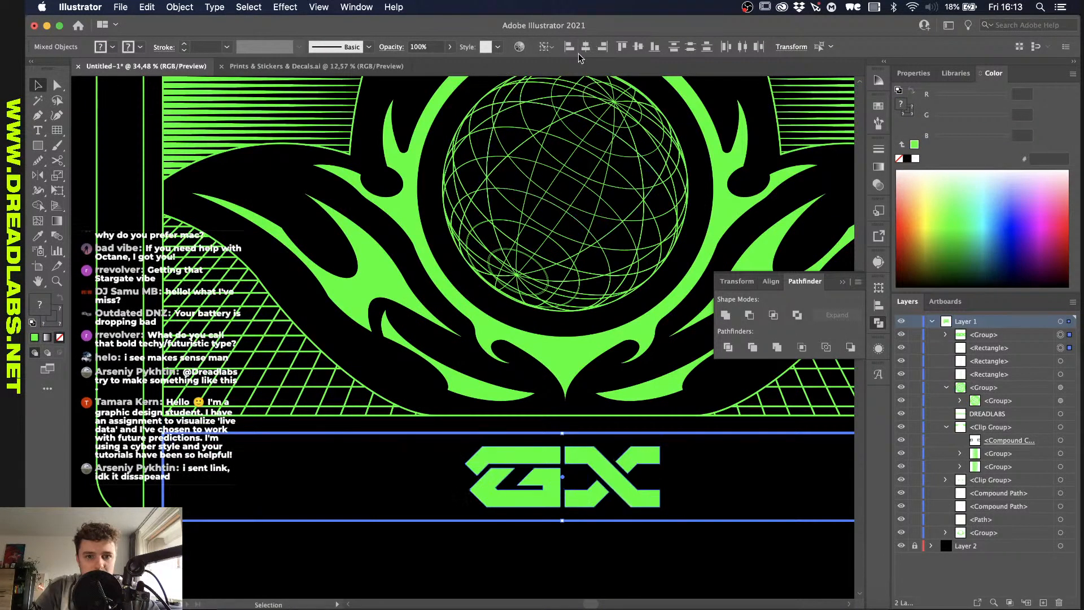
click(569, 50)
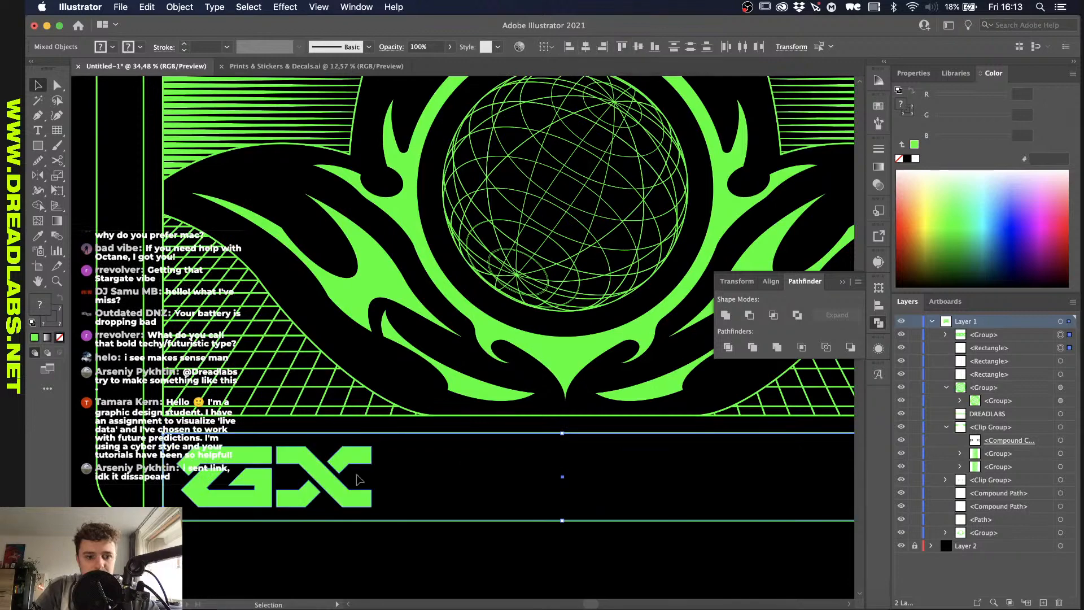
click(329, 584)
key(super+0)
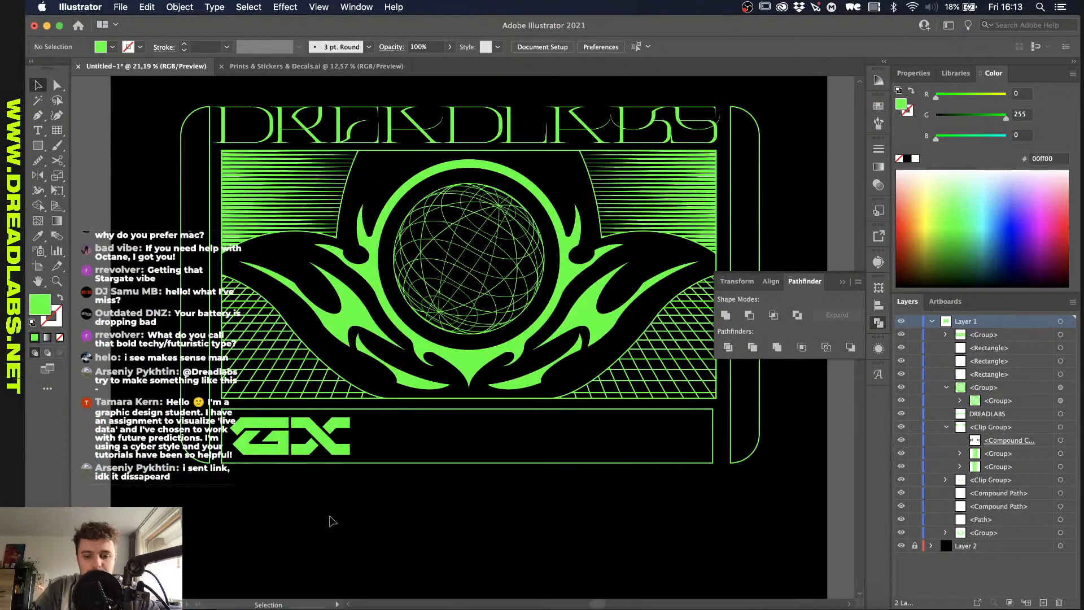
scroll(382, 421, up, 2)
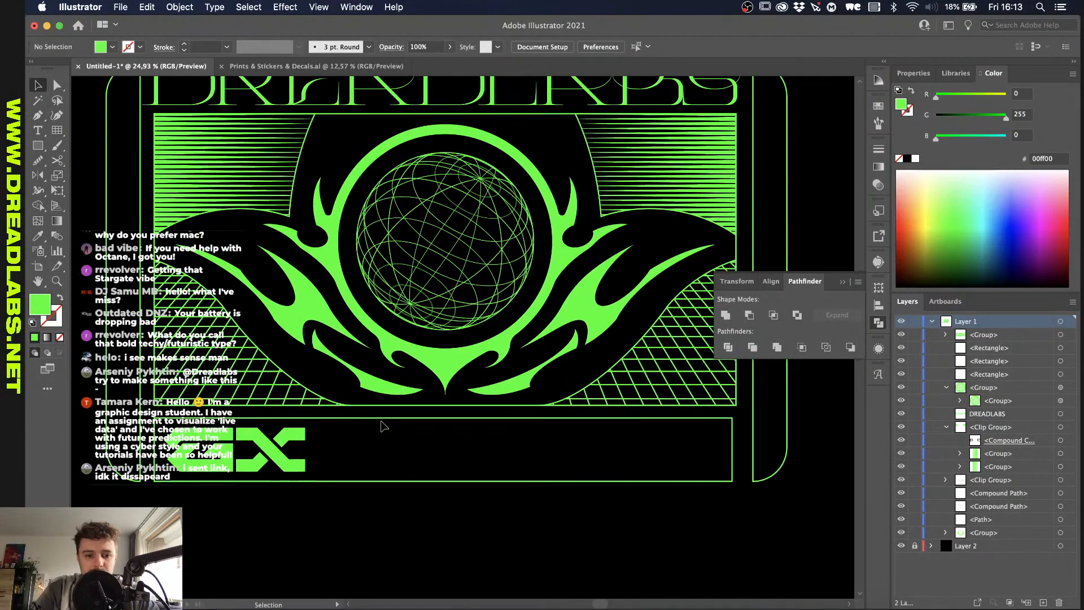
key(m)
scroll(382, 420, up, 3)
scroll(382, 420, down, 4)
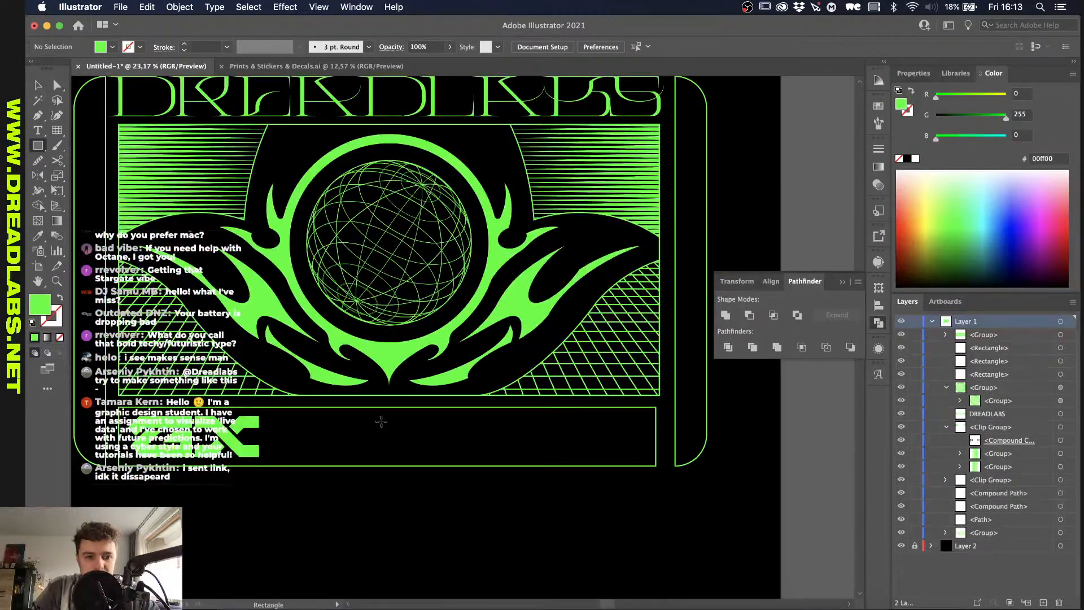
key(v)
scroll(282, 426, up, 1)
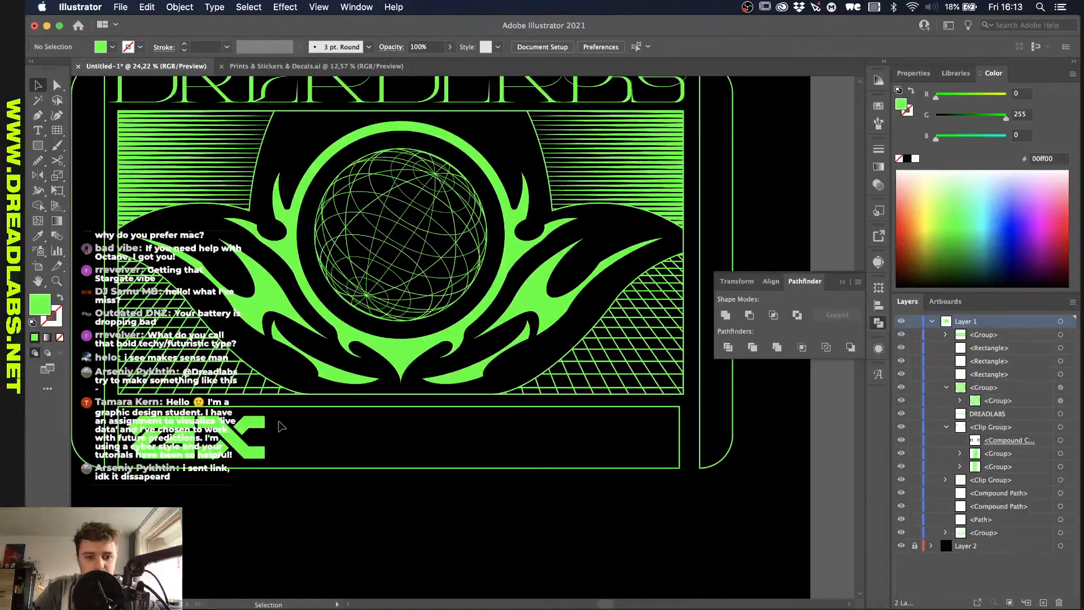
right_click(279, 425)
click(235, 542)
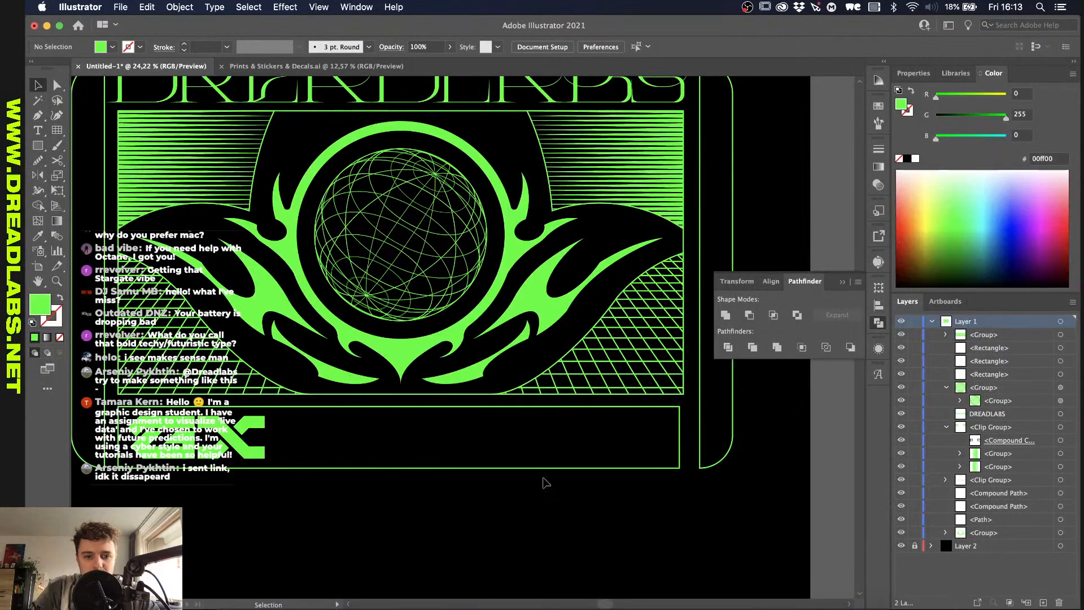
scroll(322, 448, up, 1)
scroll(322, 447, down, 2)
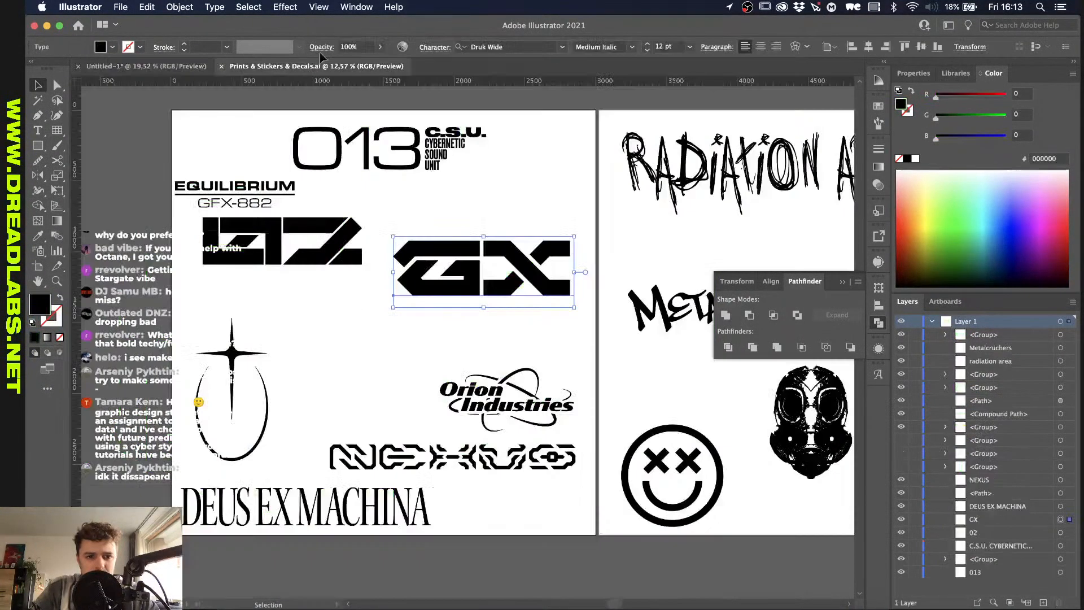
Step: Copy the NEXUS lettering from the Prints & Stickers & Decals document
click(316, 66)
click(374, 414)
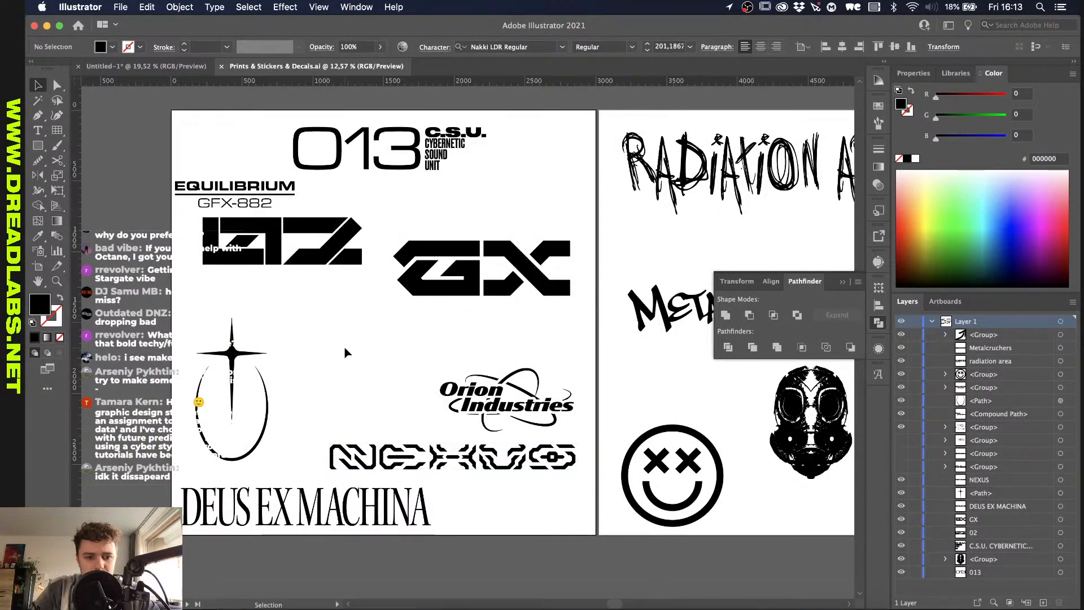
scroll(346, 353, right, 5)
scroll(345, 353, down, 4)
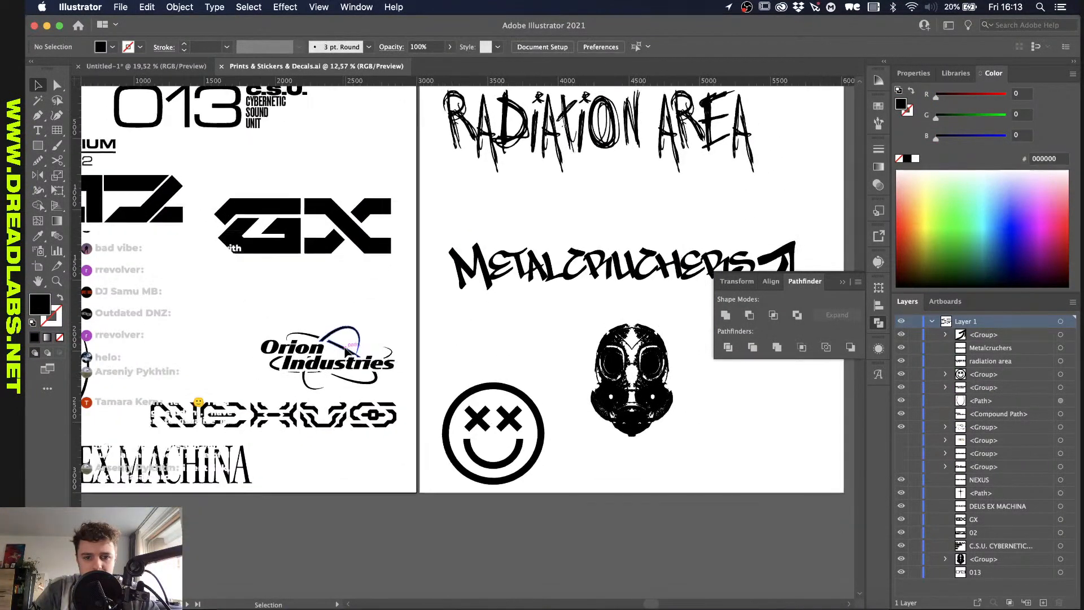
scroll(346, 353, up, 3)
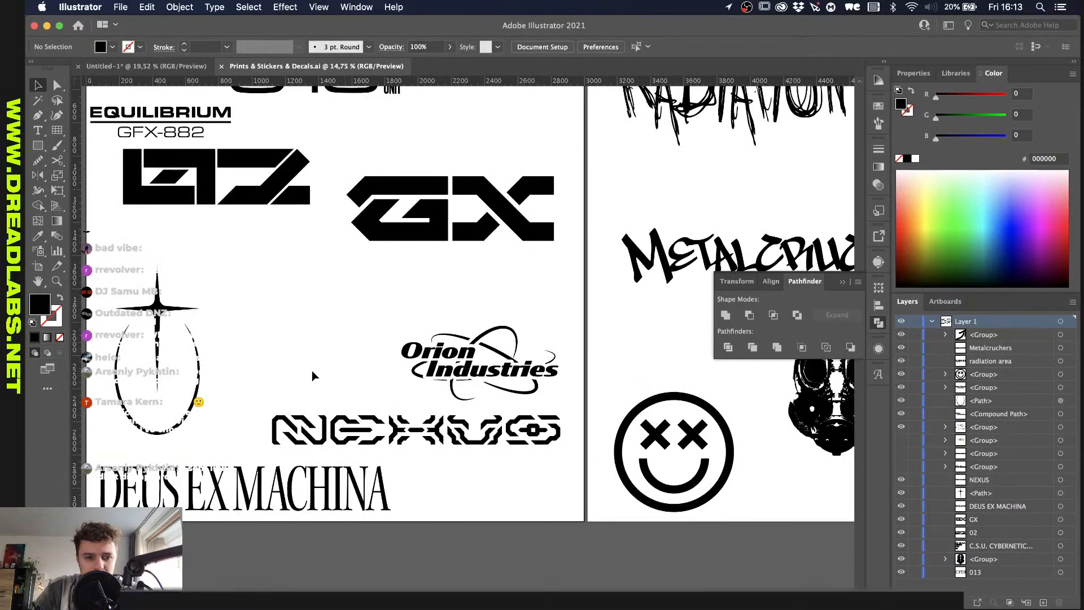
drag(310, 375, 356, 466)
click(332, 402)
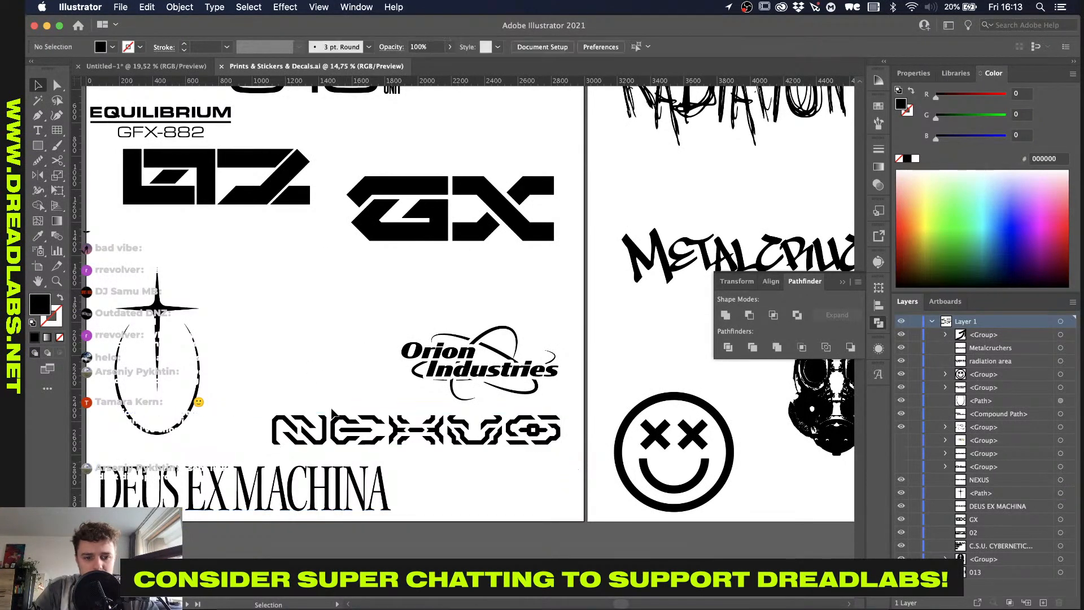
click(334, 419)
Step: Paste the NEXUS lettering into the Untitled-1 artwork and recolour it with the green sampled from the ring around the globe
click(146, 66)
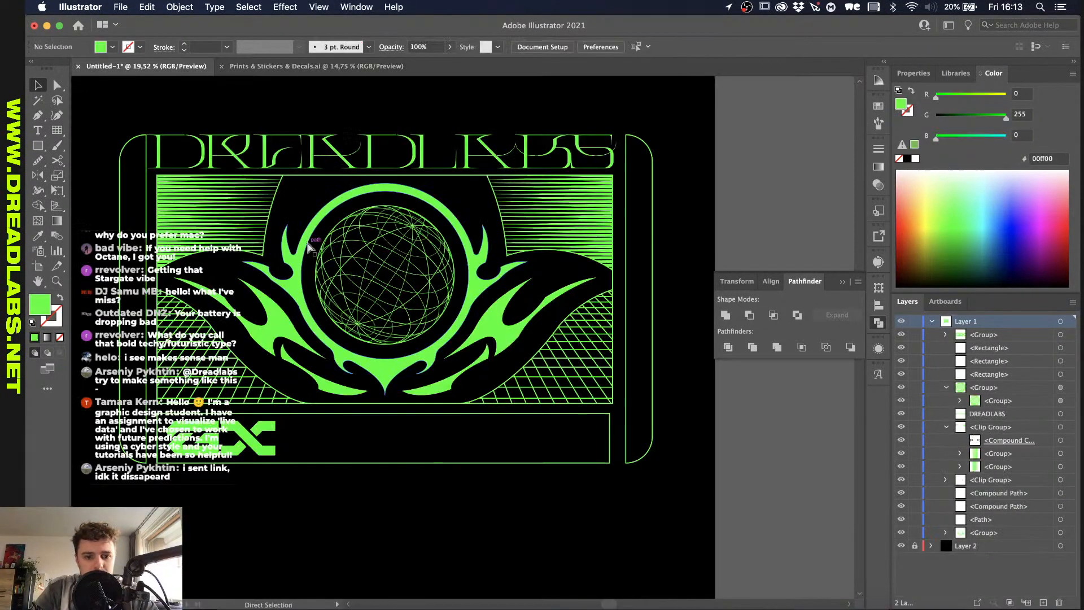
key(ctrl+v)
key(i)
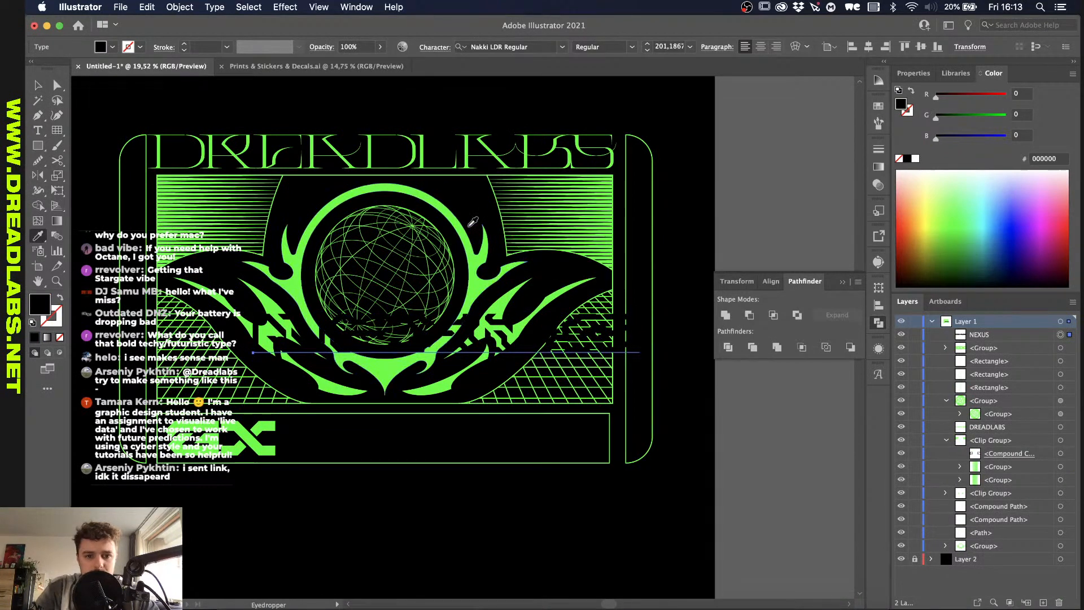
click(473, 222)
Step: Move the NEXUS lettering into the lower box and convert it to outlines
key(v)
drag(493, 355, 526, 452)
right_click(527, 452)
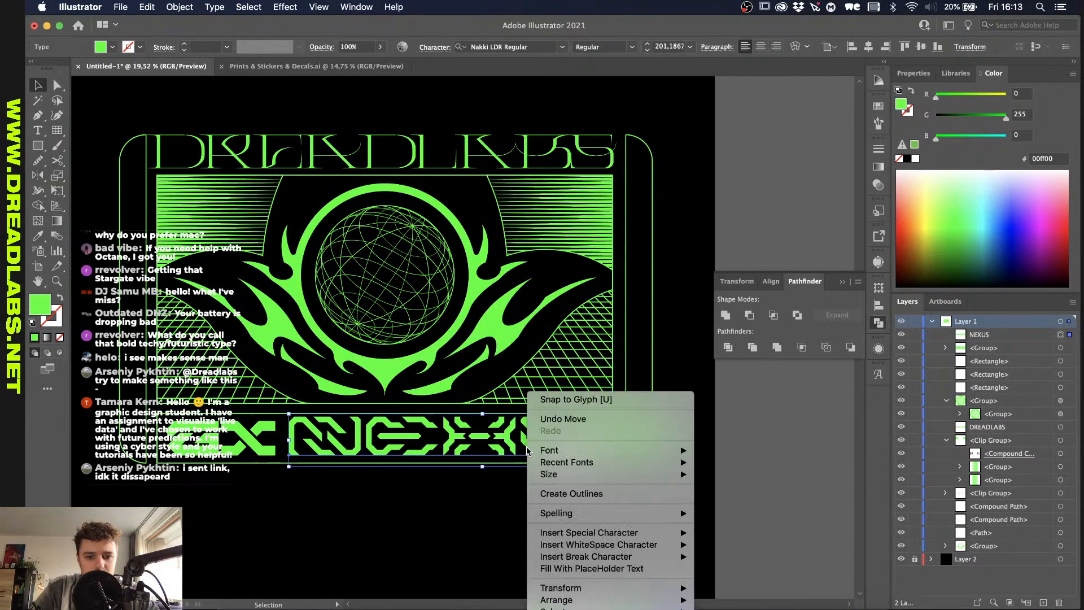
click(587, 493)
Step: Scale the outlined NEXUS lettering so it nearly fills the height of the lower box with a small margin
drag(672, 417, 549, 429)
scroll(384, 446, up, 3)
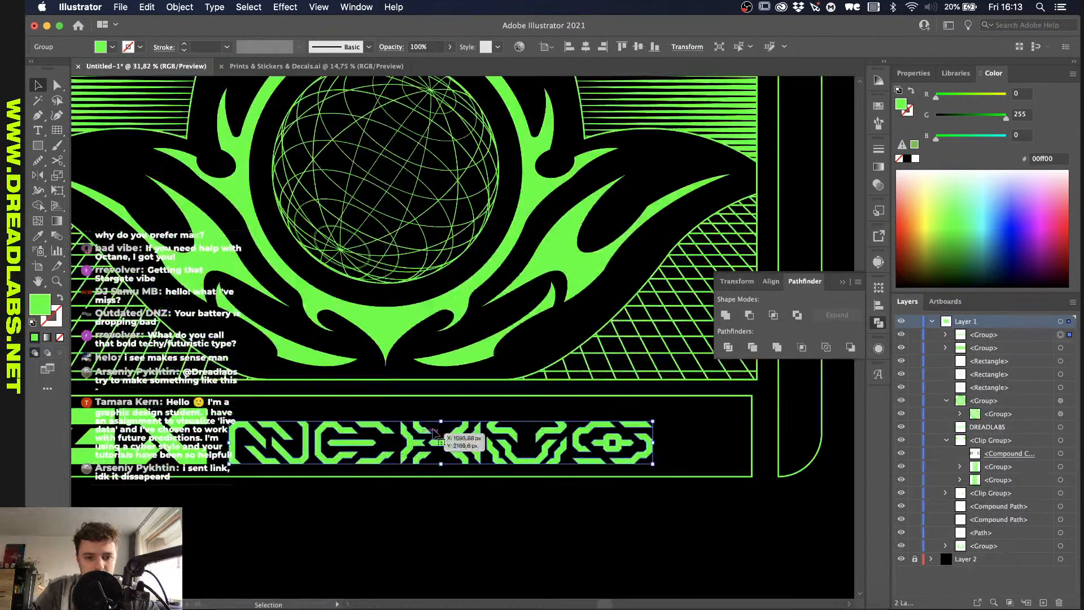
drag(442, 424, 441, 410)
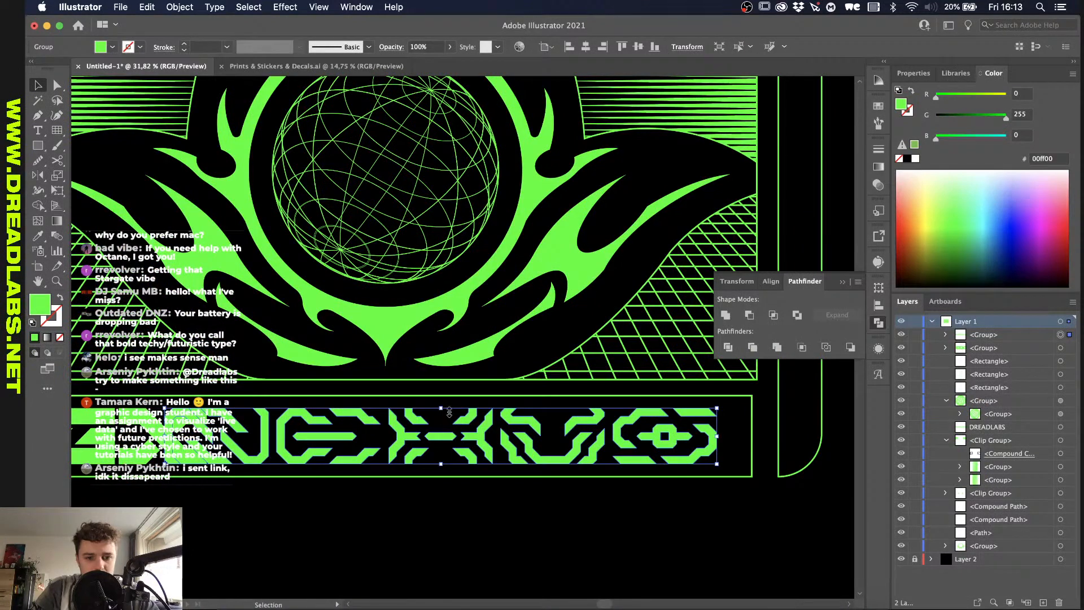
scroll(645, 441, down, 3)
Step: Centre the NEXUS lettering horizontally on the lower box and delete the GX lettering after moving it out of the box
drag(272, 450, 271, 537)
drag(322, 481, 392, 415)
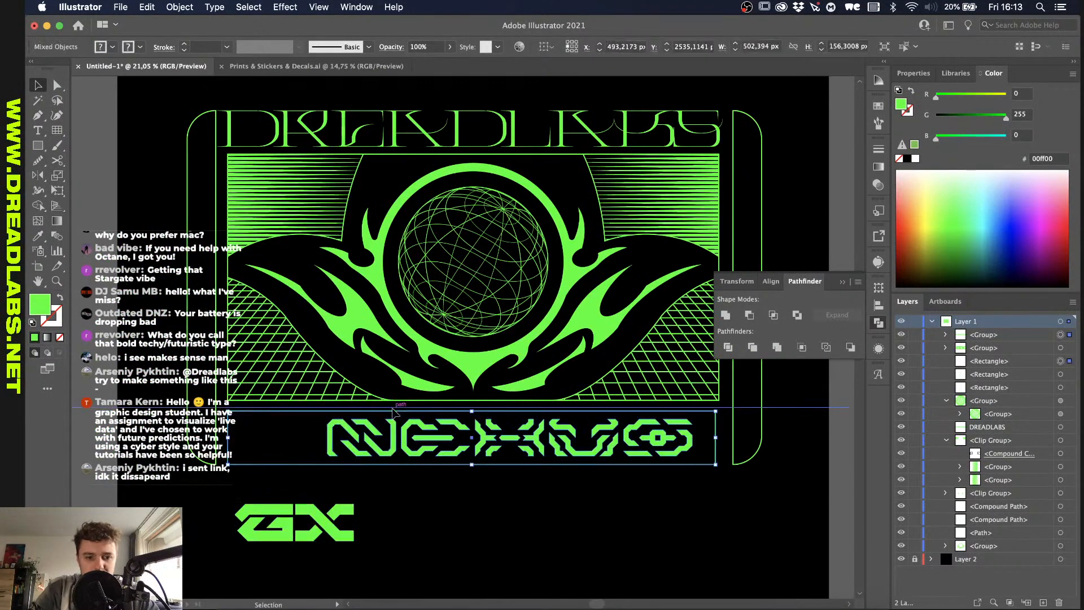
click(347, 464)
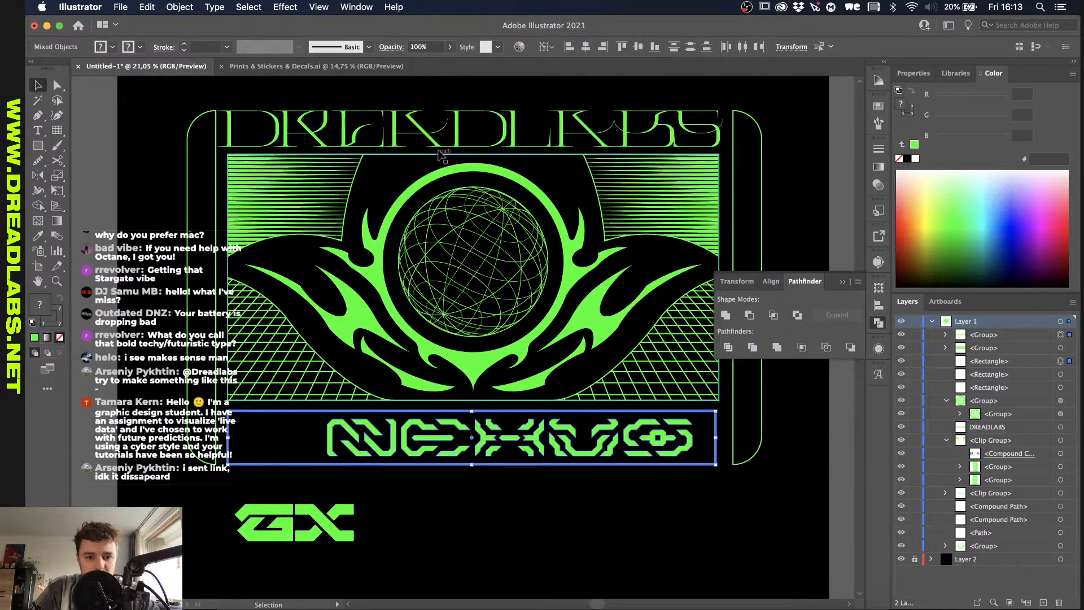
click(585, 47)
click(262, 490)
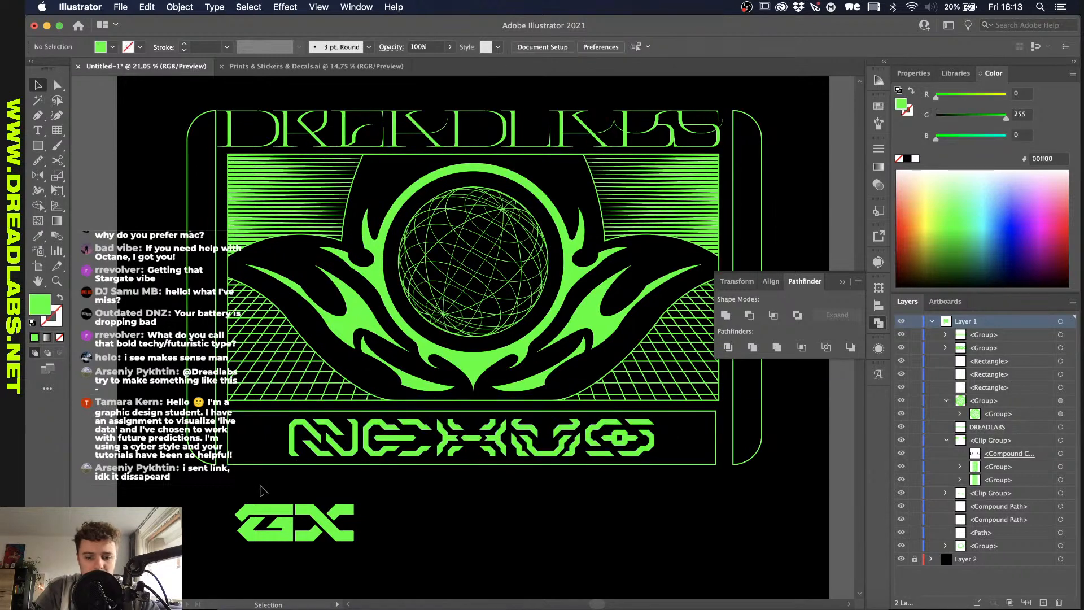
click(270, 530)
key(Delete)
Step: Draw a green rectangle at the lower box's bottom-left corner and taper its upper edge into a trapezoid
key(m)
scroll(269, 531, up, 2)
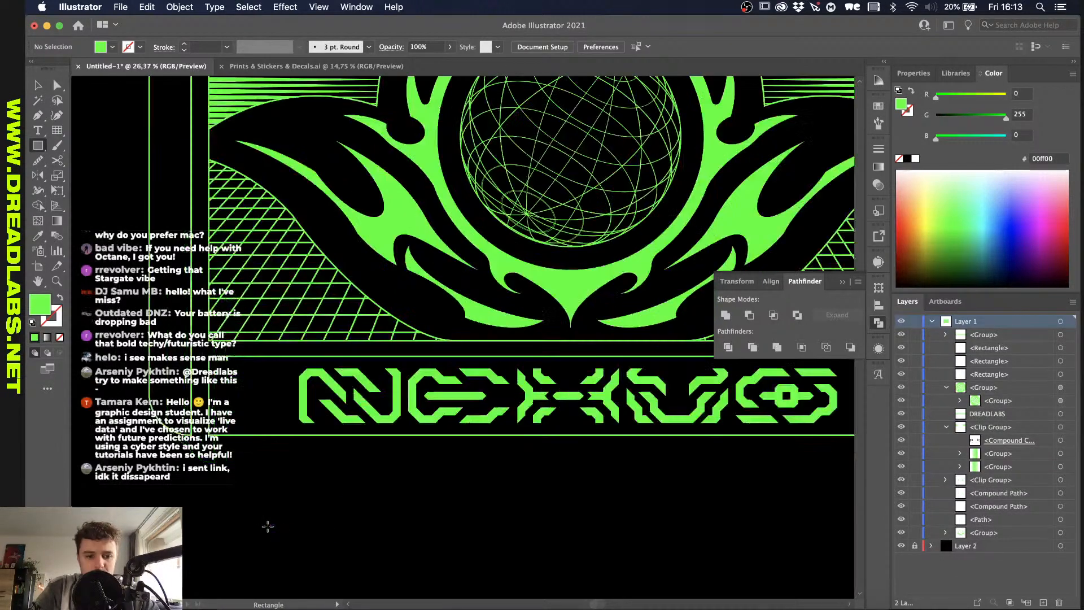
mouse_move(241, 487)
mouse_down()
mouse_move(257, 504)
mouse_move(332, 526)
mouse_move(338, 487)
mouse_move(319, 487)
mouse_move(299, 429)
mouse_move(315, 434)
mouse_up()
key(e)
key(v)
Step: Align the trapezoid with the bottom edge of the lower box and scale it down to about half size on that edge
scroll(284, 438, up, 3)
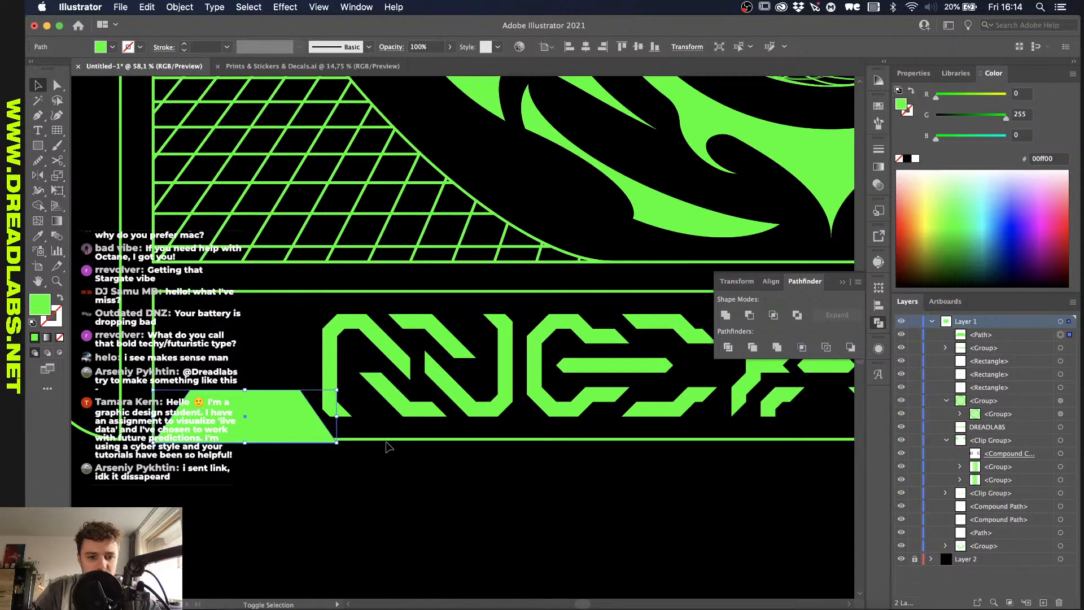
shift+click(390, 440)
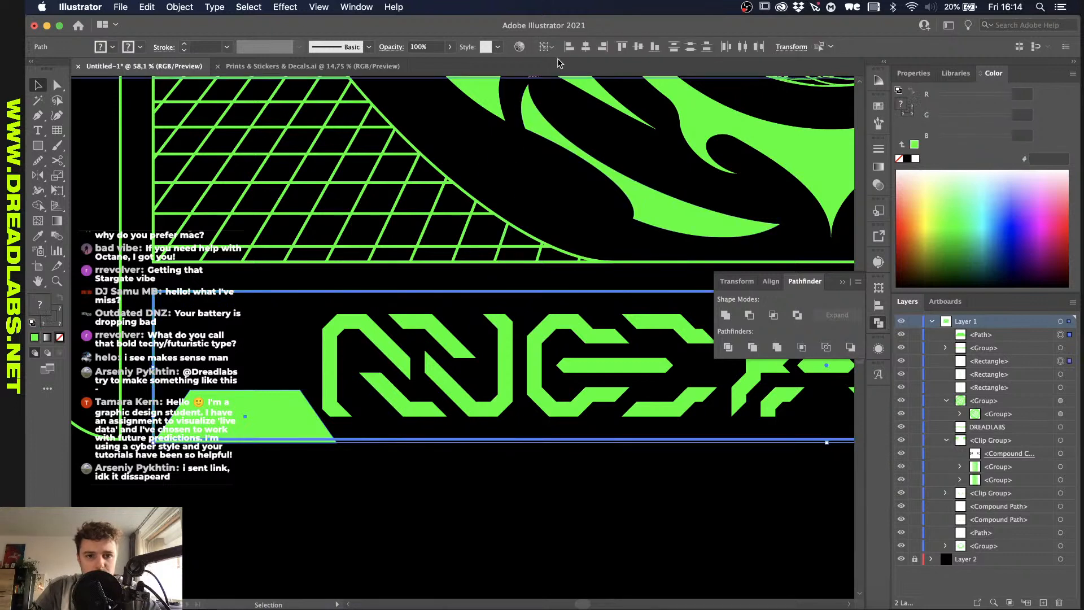
click(655, 47)
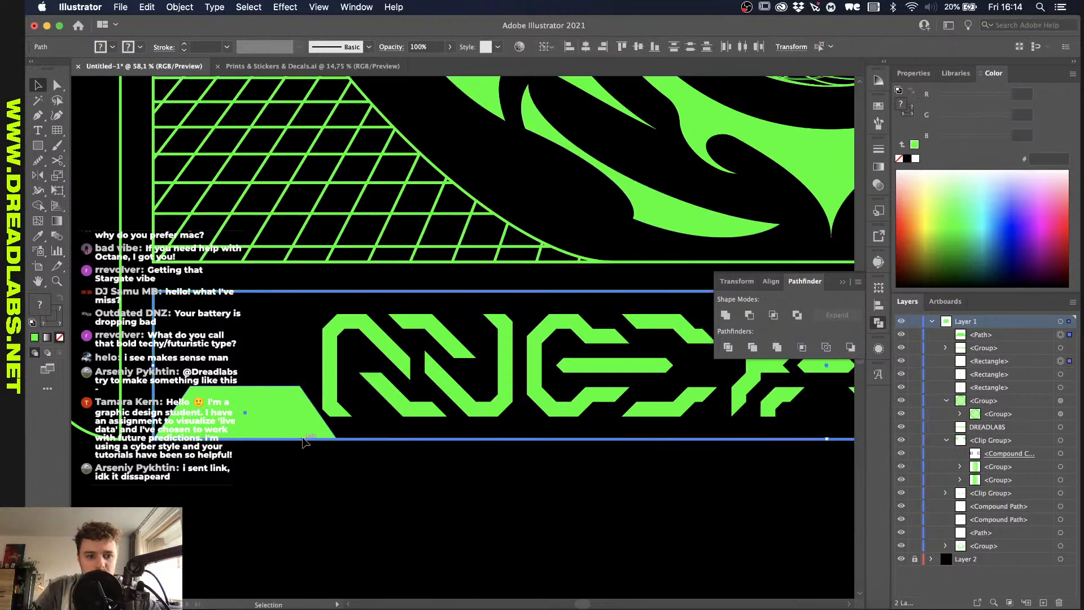
click(309, 438)
click(237, 463)
click(242, 418)
drag(246, 387, 244, 413)
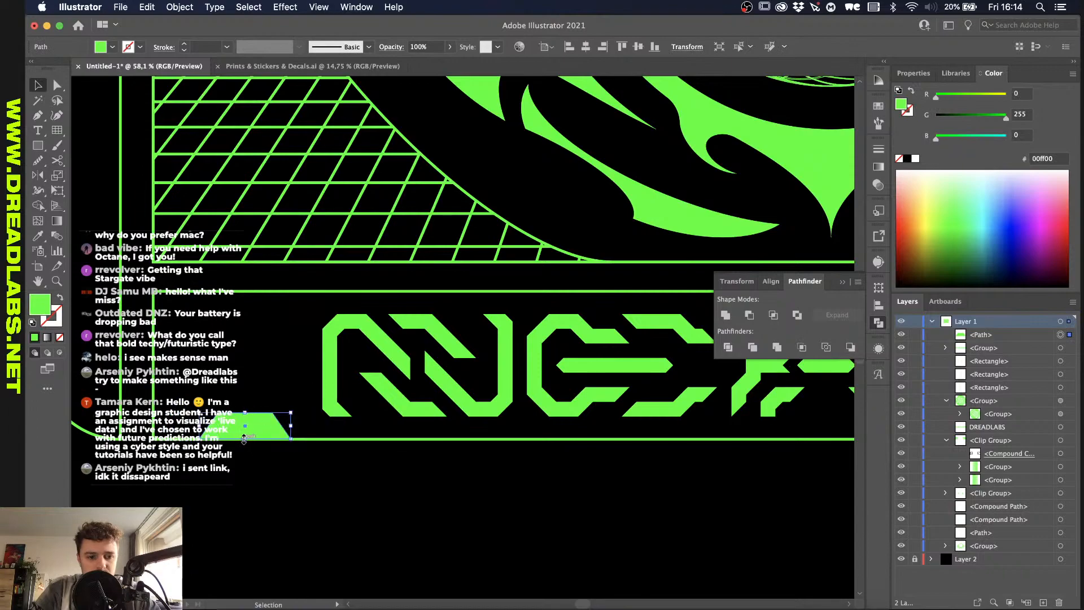
key(ctrl+y)
key(a)
scroll(244, 439, down, 1)
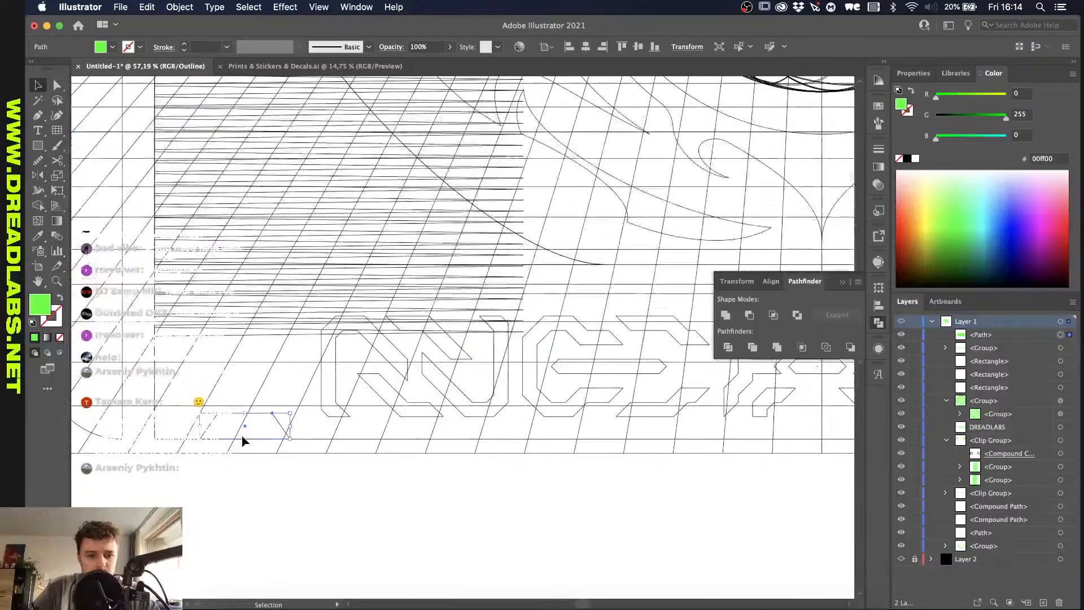
key(ctrl+y)
key(v)
Step: Add anchor points at the midpoints of the lower box's edges
scroll(244, 441, down, 3)
key(a)
click(432, 440)
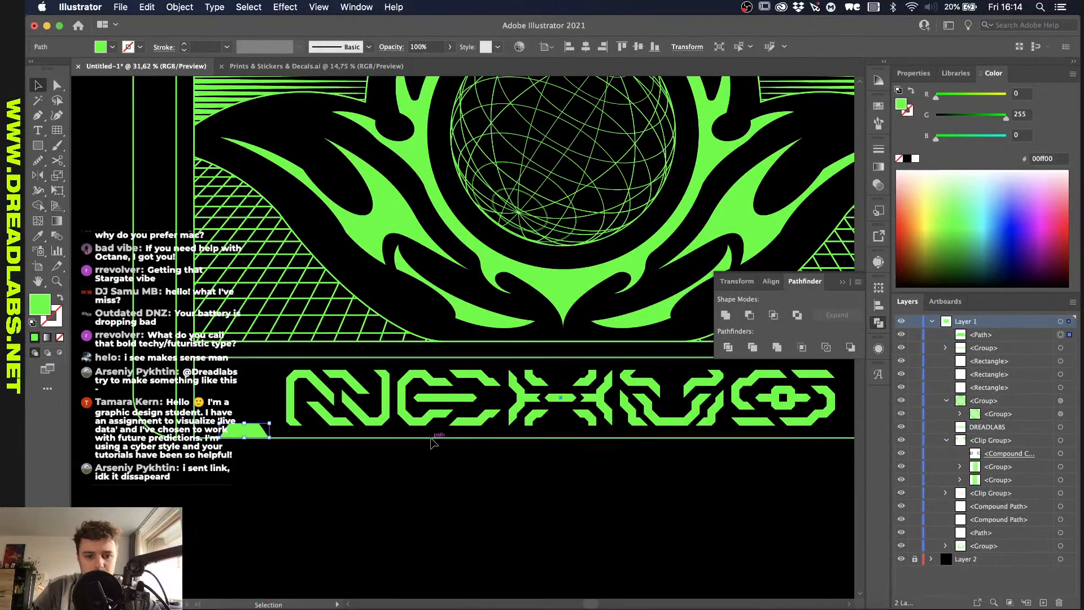
scroll(432, 443, down, 2)
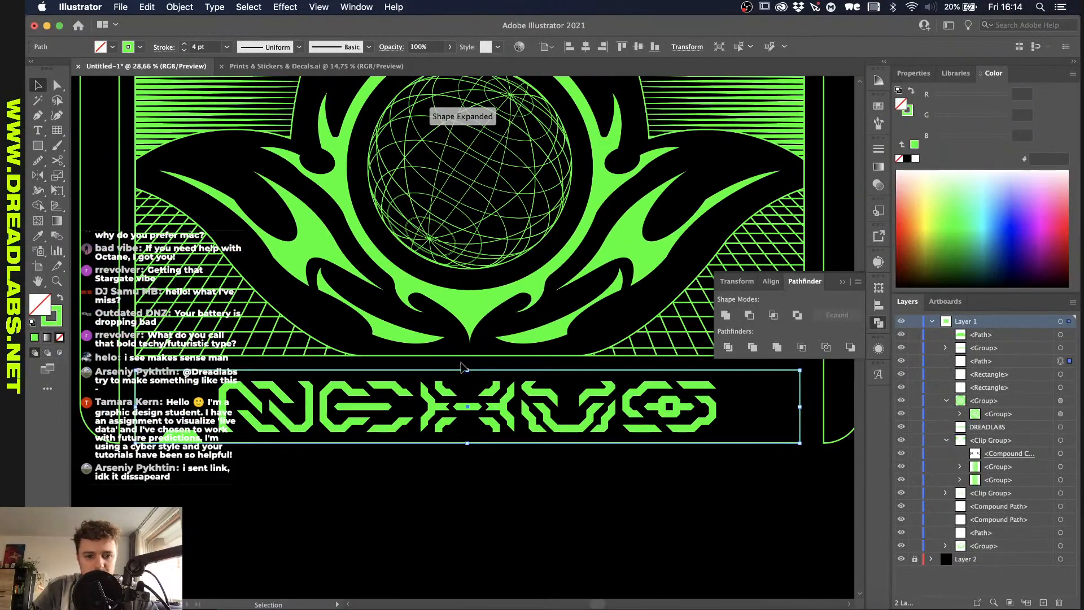
Step: Reflect a copy of the trapezoid across the lower box's vertical centre line to the opposite end of its bottom edge
key(o)
key(v)
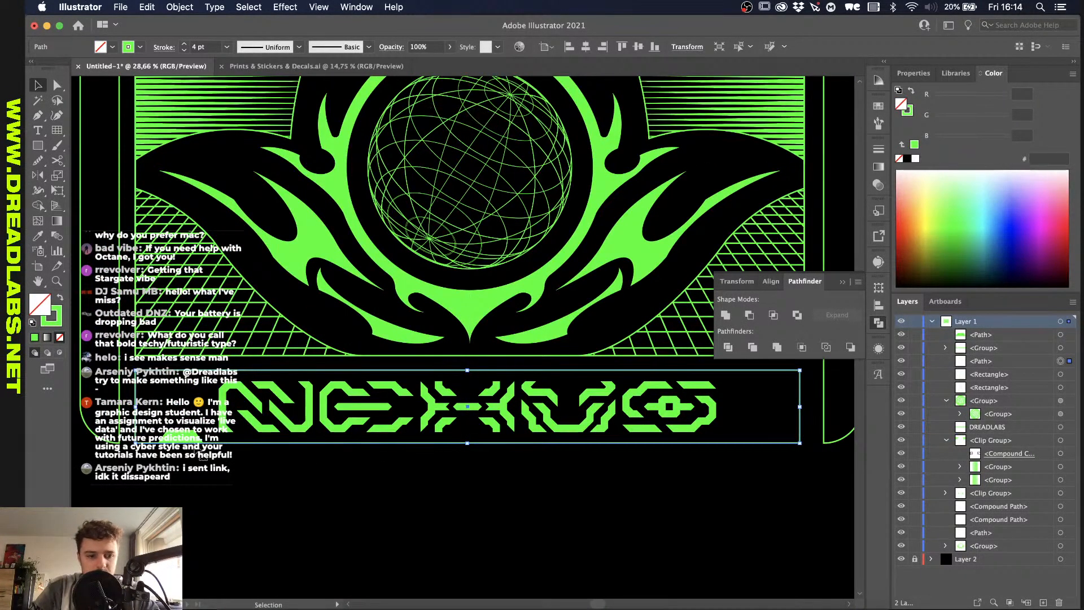
click(187, 437)
key(o)
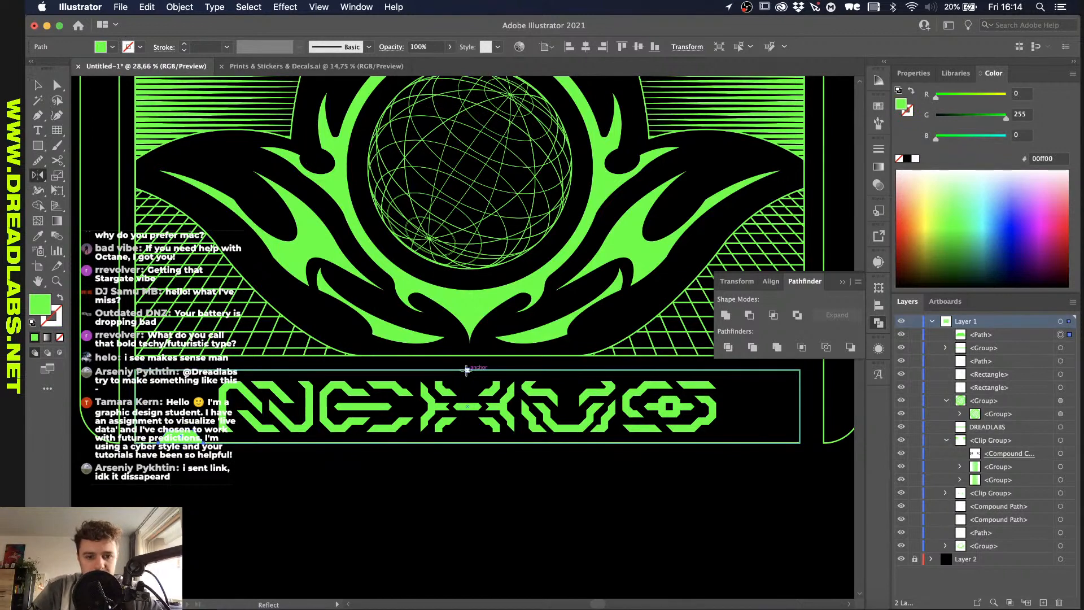
click(467, 378)
drag(469, 442, 465, 443)
key(v)
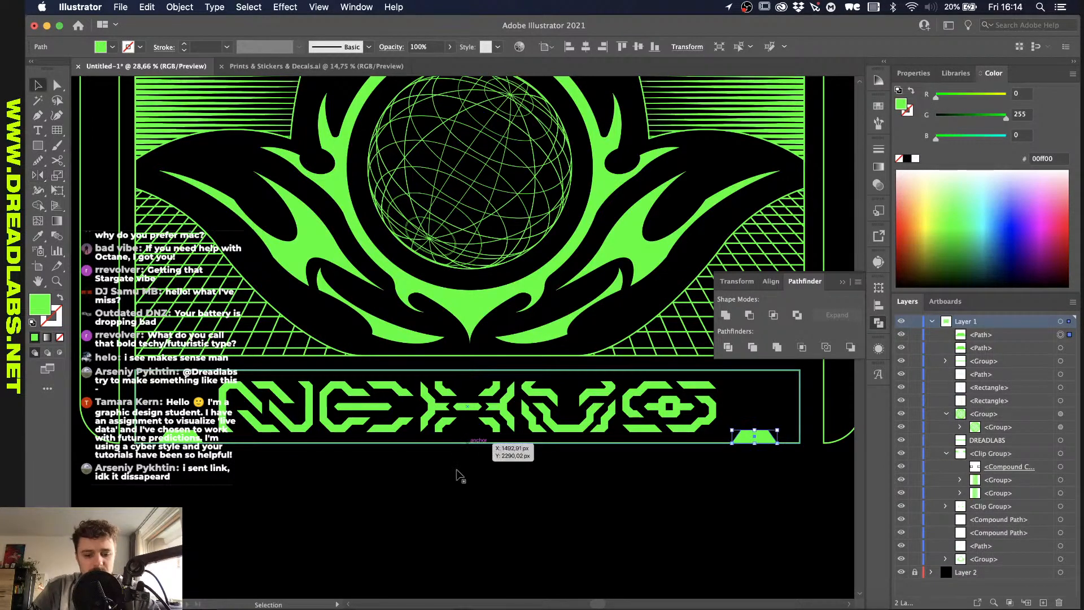
Step: Duplicate both trapezoids in place as a group and align the copy with the top edge of the lower box
click(363, 574)
click(186, 439)
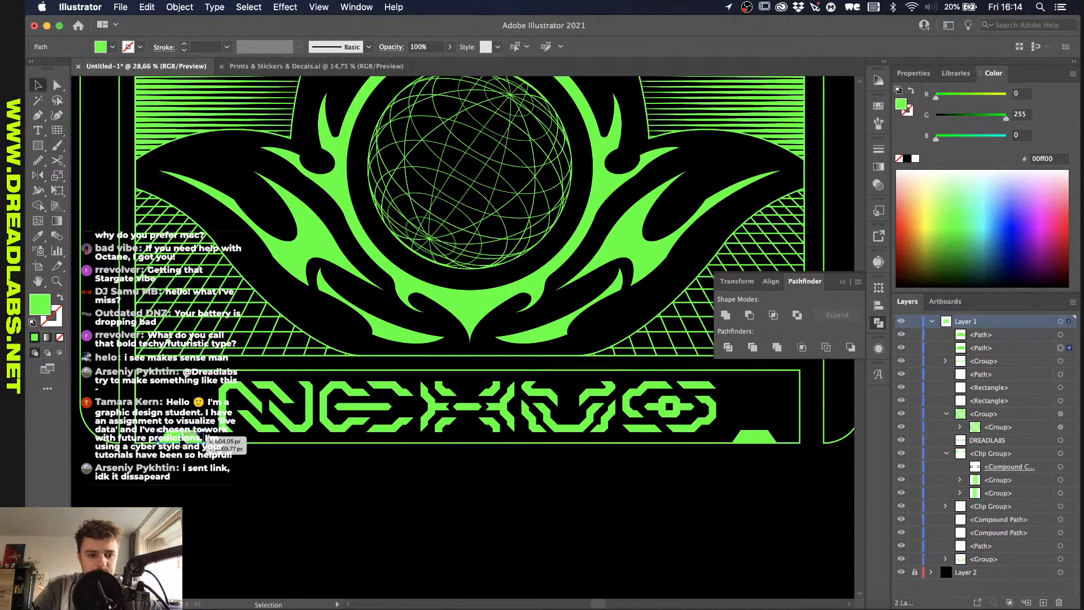
shift+click(759, 438)
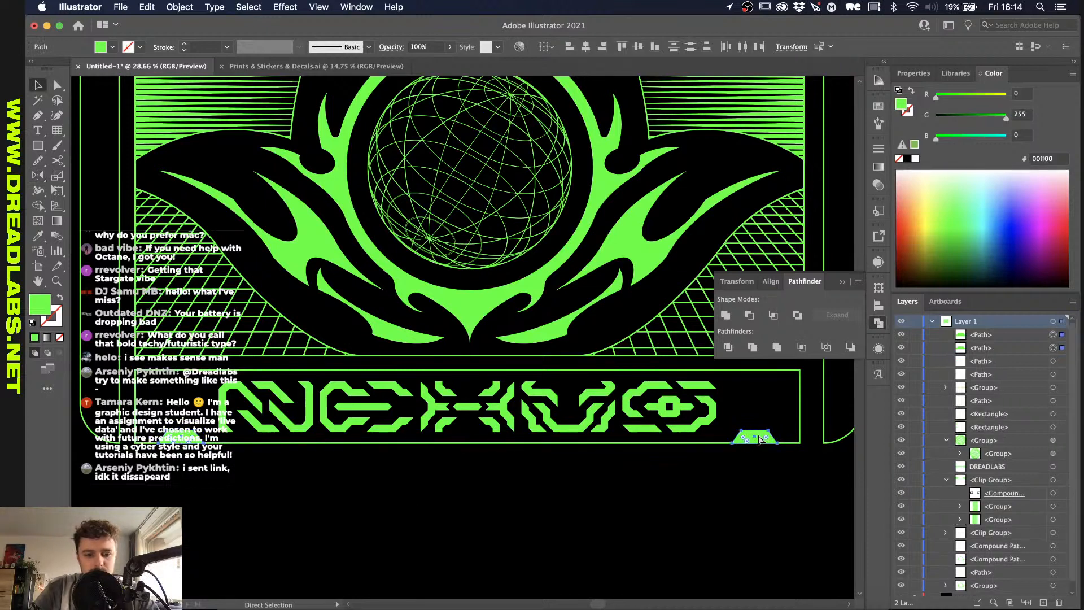
key(super+g)
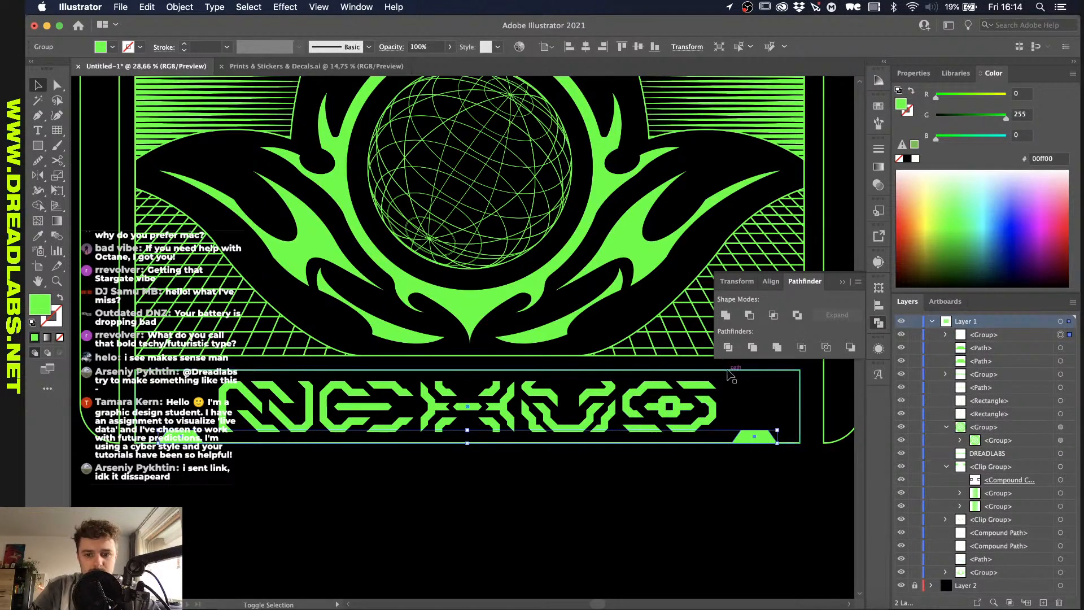
shift+click(729, 371)
click(621, 47)
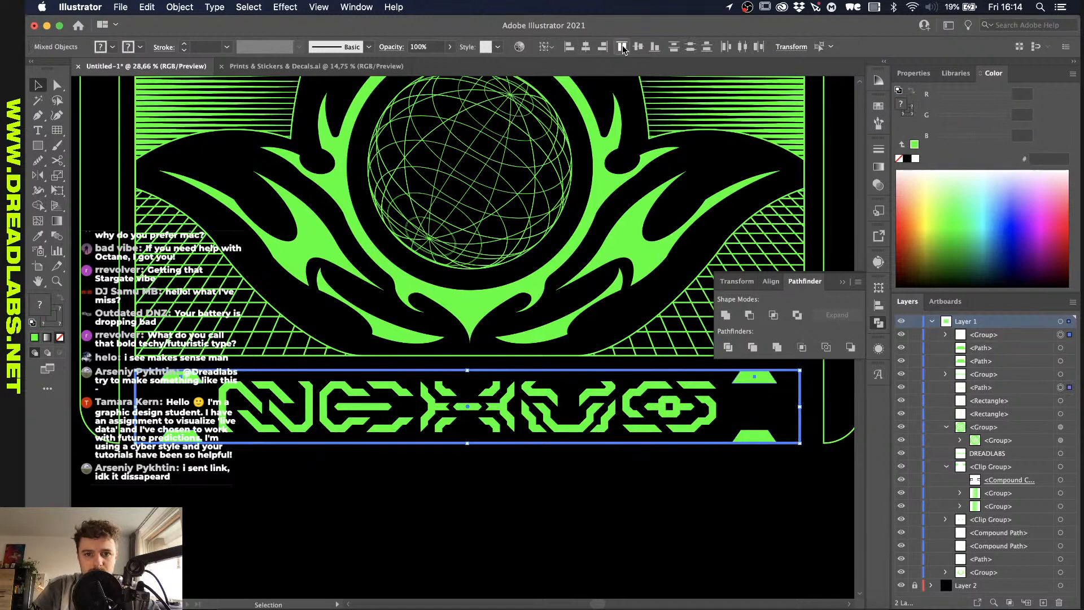
click(572, 474)
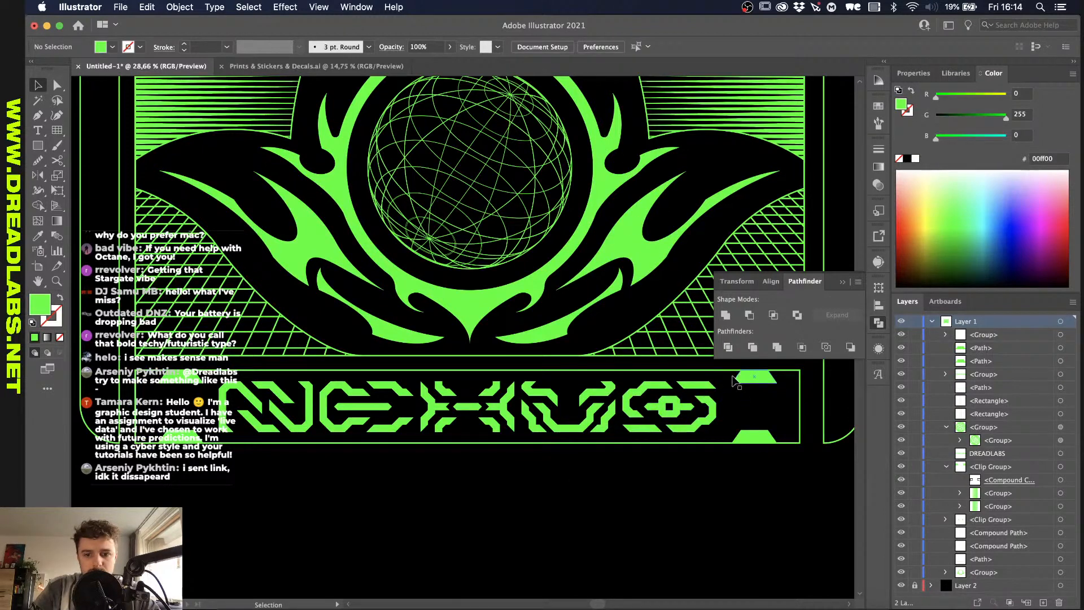
Step: Reflect the upper trapezoid group across the horizontal axis so its narrow sides point into the box
click(755, 377)
right_click(757, 378)
mouse_move(779, 524)
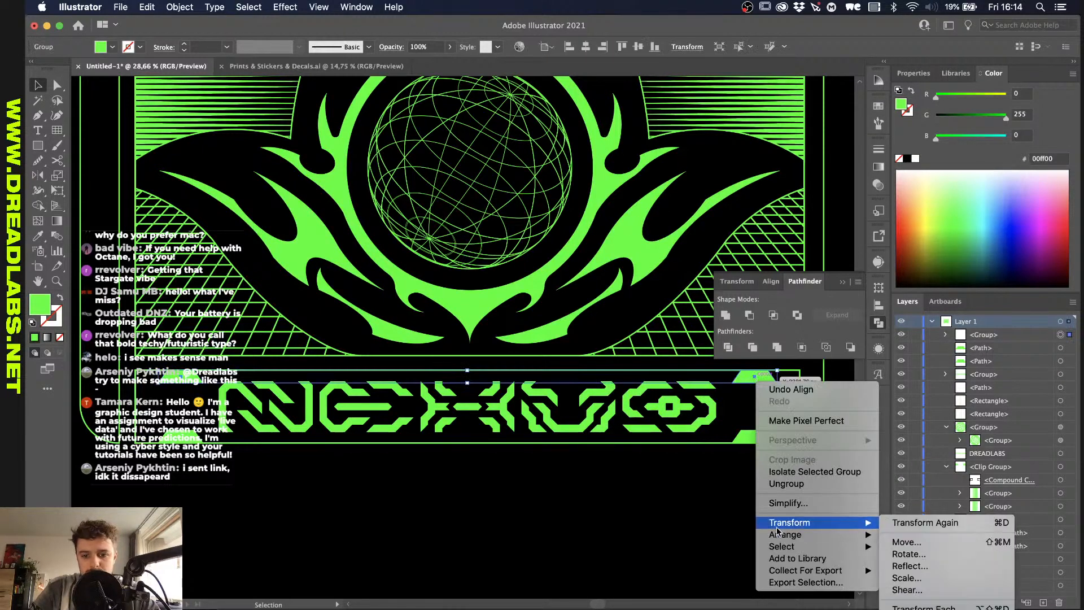
click(907, 567)
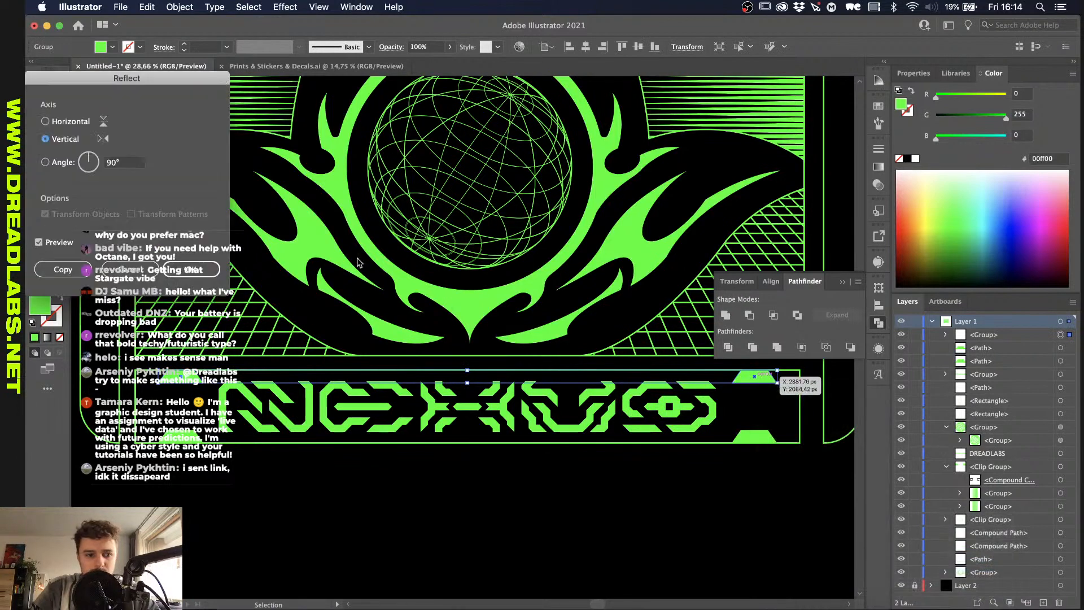
click(62, 123)
click(191, 269)
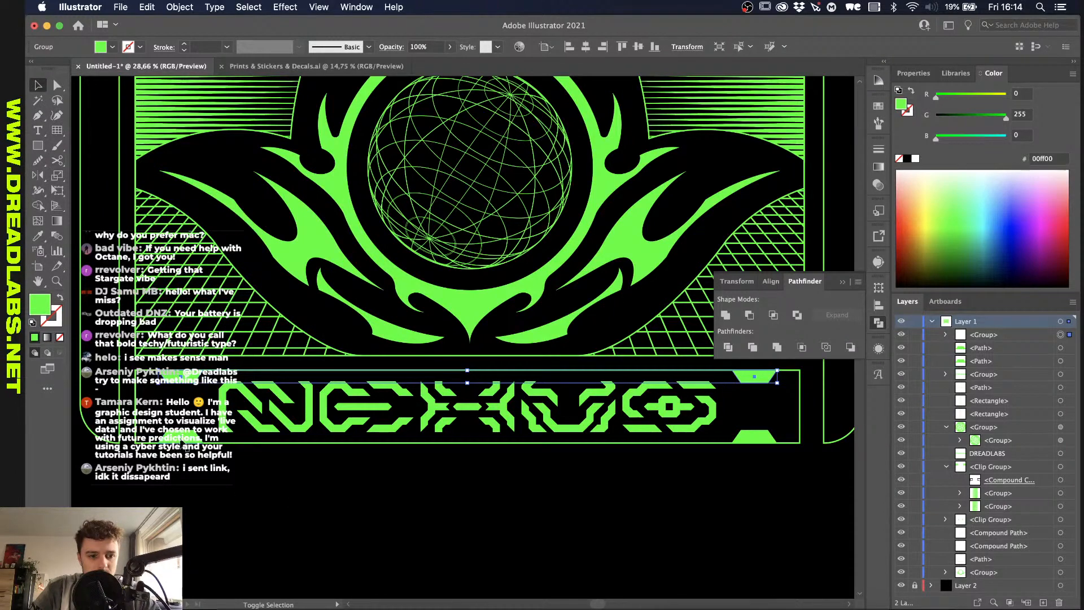
Step: Combine all four trapezoids into a compound path and subtract them from the lower box to cut notches in its outline
shift+click(185, 438)
key(super+8)
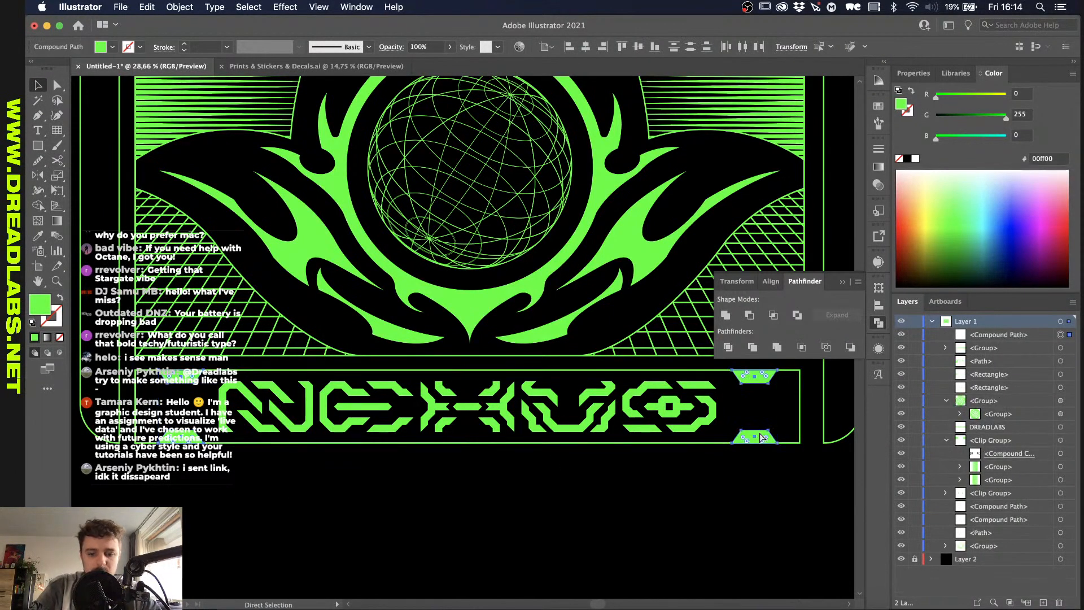
shift+click(799, 412)
click(750, 315)
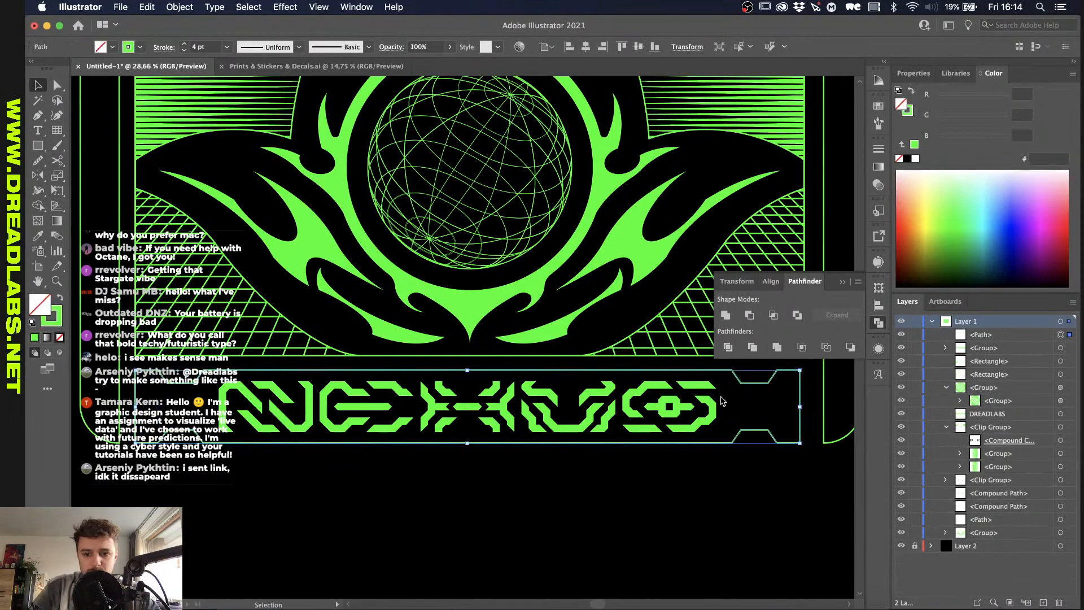
click(674, 521)
scroll(672, 521, down, 2)
scroll(238, 487, up, 2)
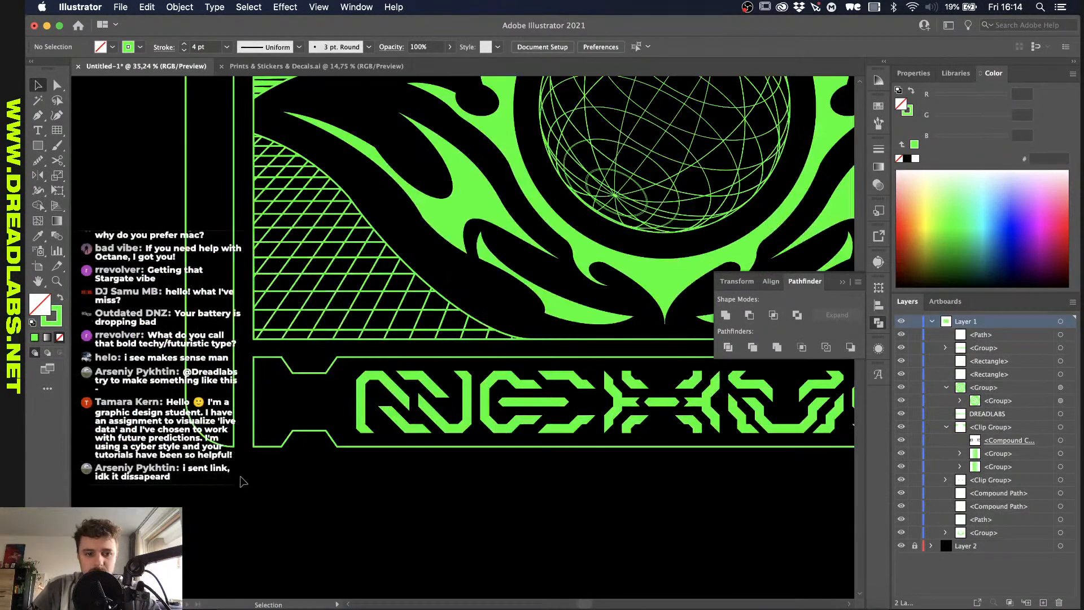
scroll(265, 481, down, 3)
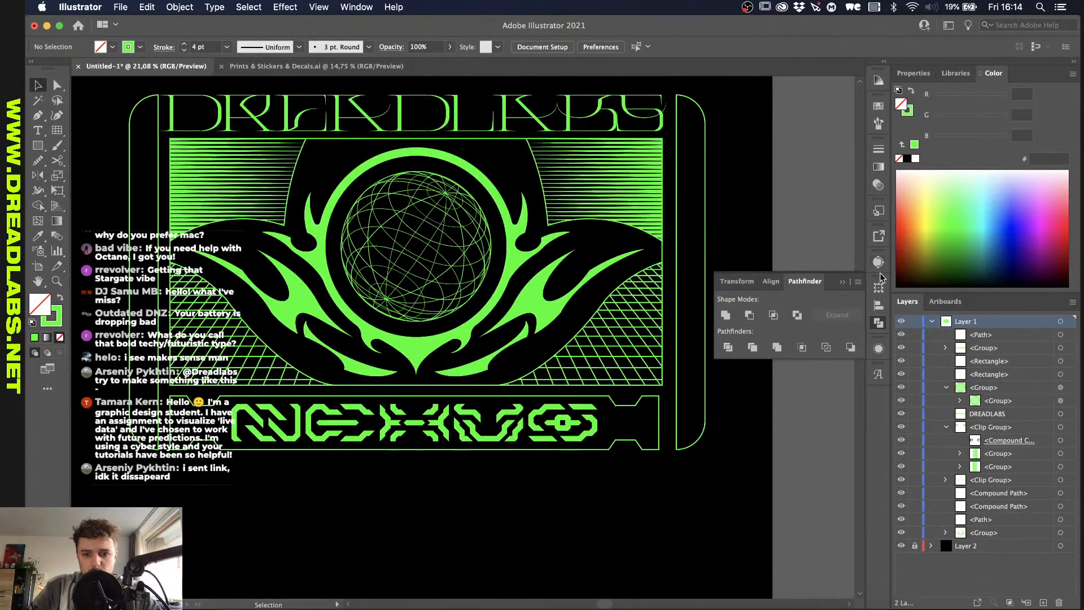
click(842, 282)
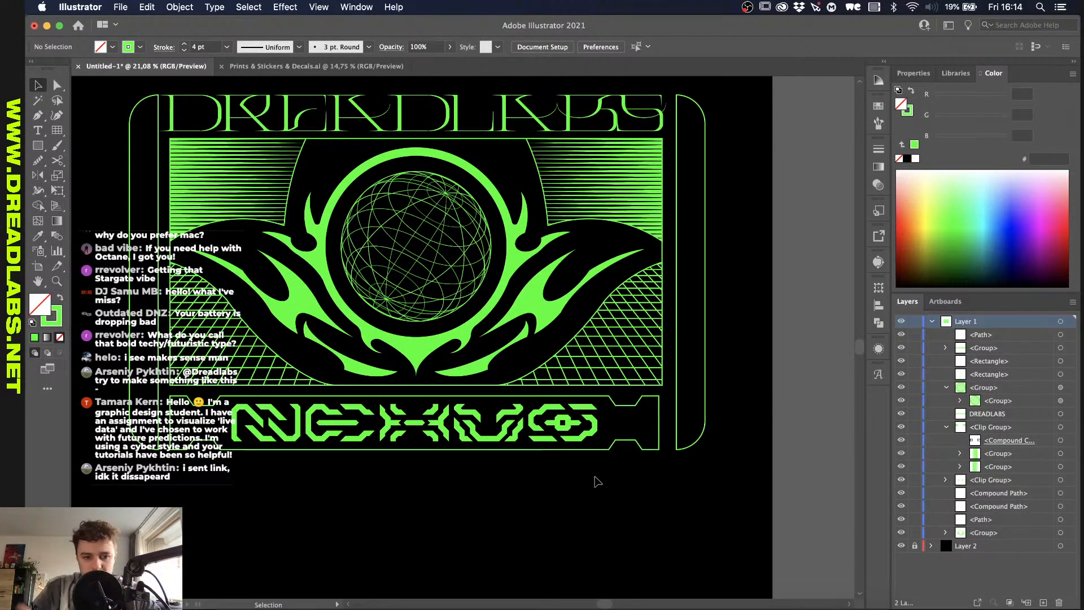
scroll(582, 485, up, 1)
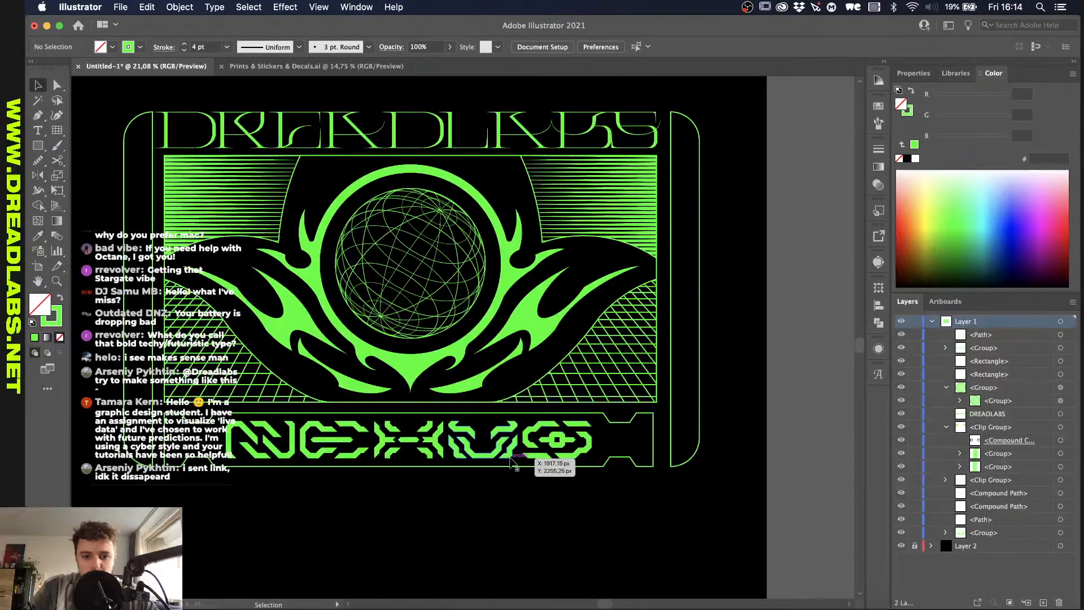
scroll(511, 462, down, 2)
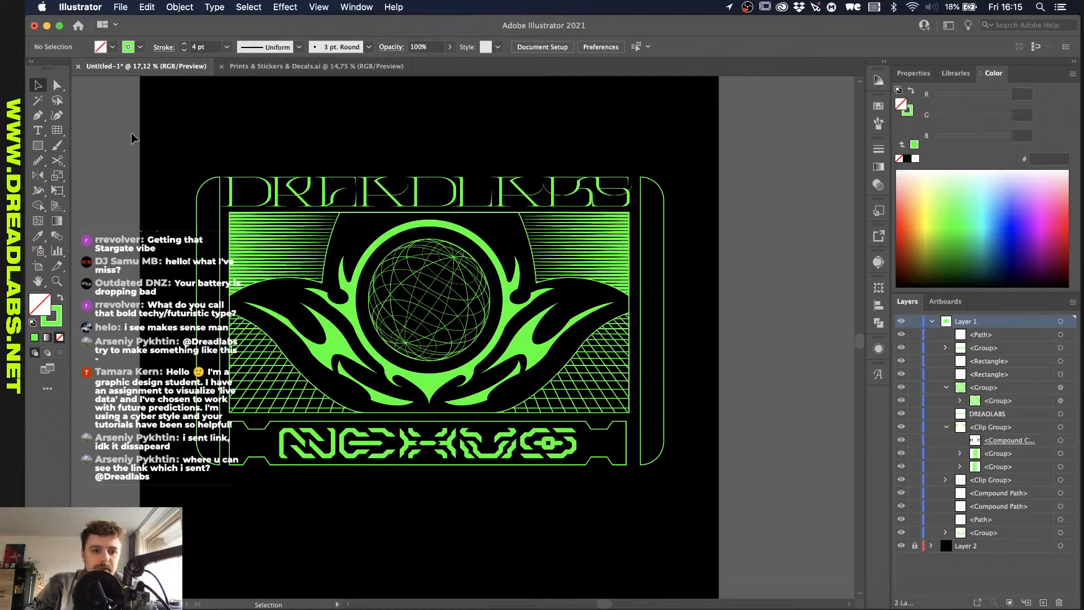
drag(131, 138, 700, 508)
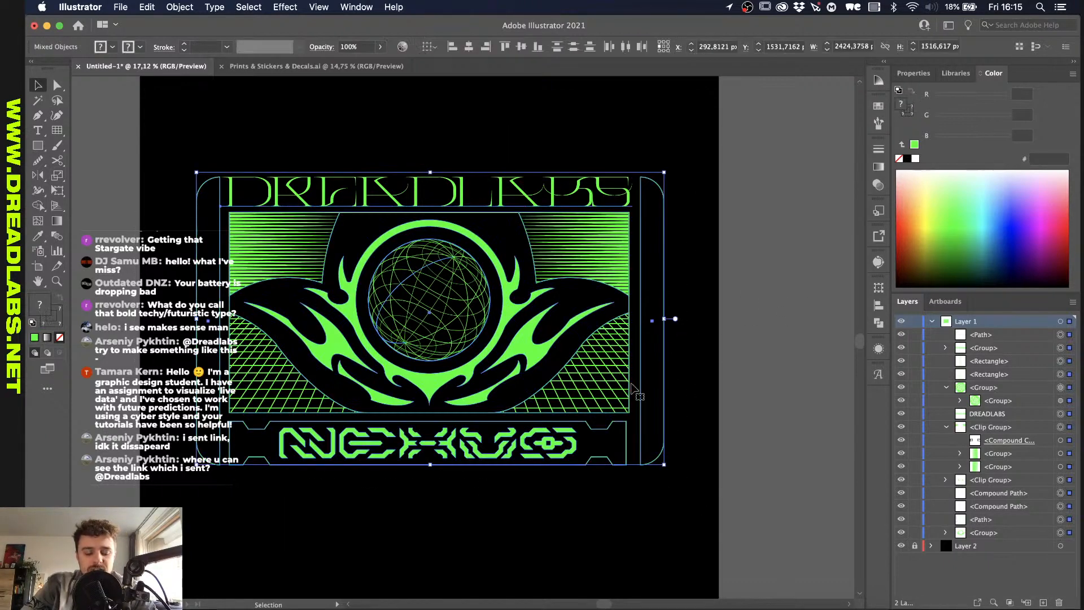
click(511, 528)
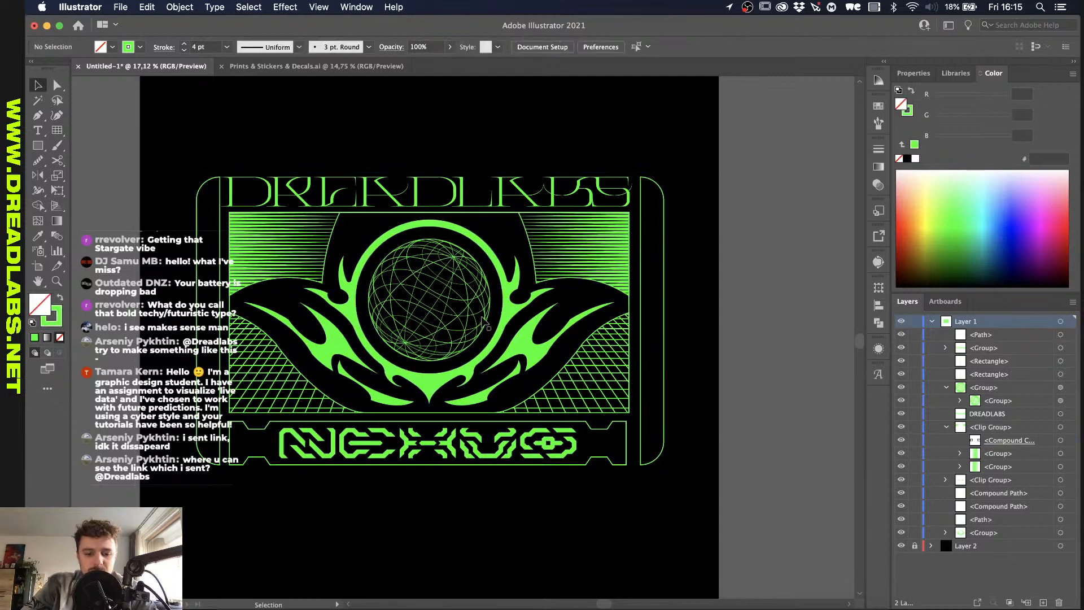
Step: Copy the two rounded side panels, switch to Photoshop and fill the empty Layer 1 with black
click(659, 189)
shift+click(197, 200)
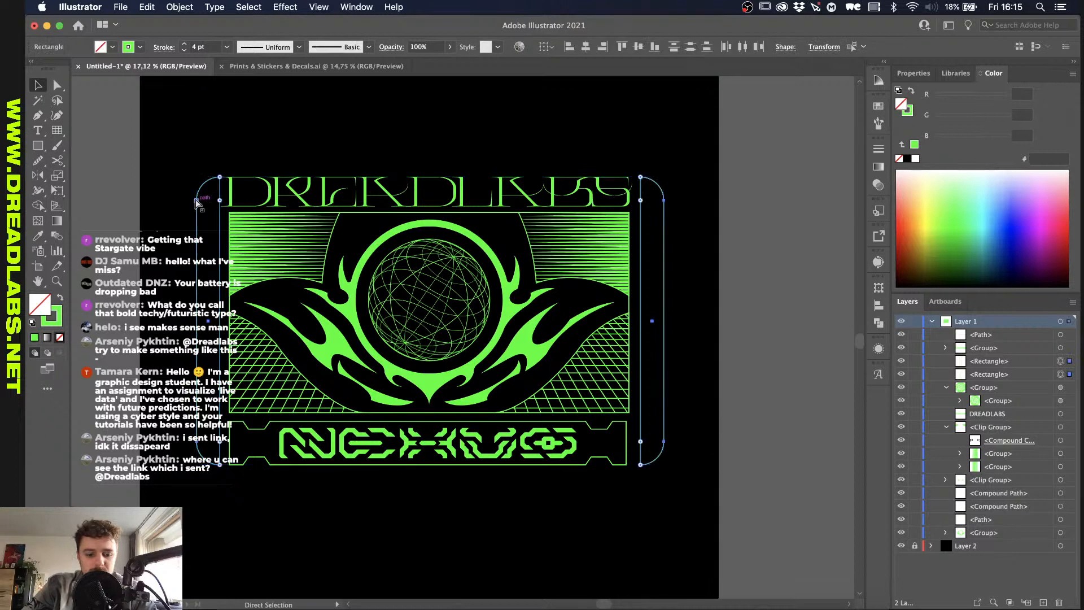
click(519, 603)
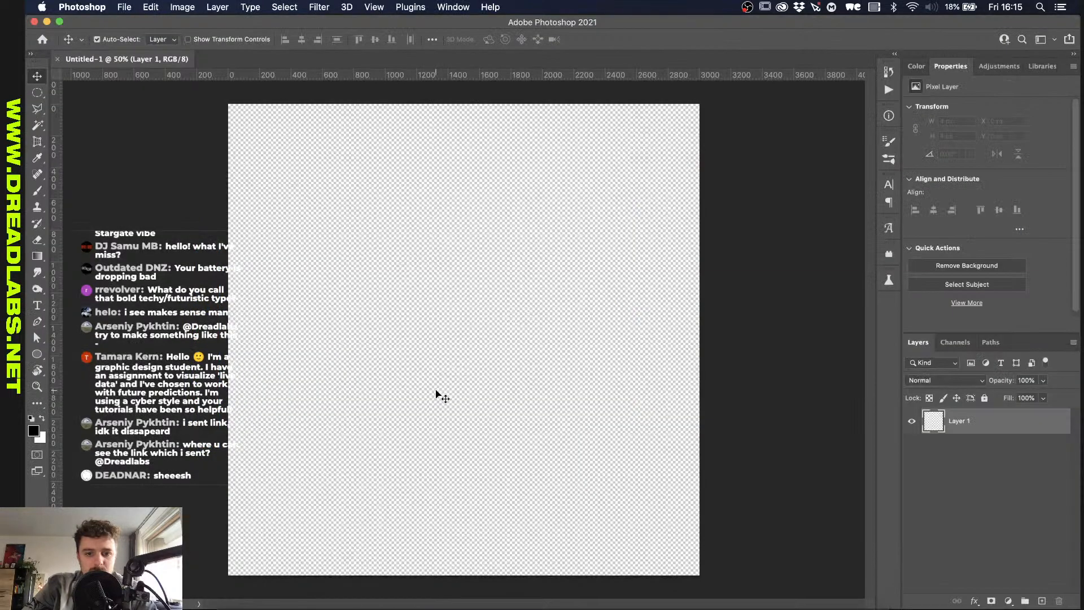
key(shift+BackSpace)
key(Return)
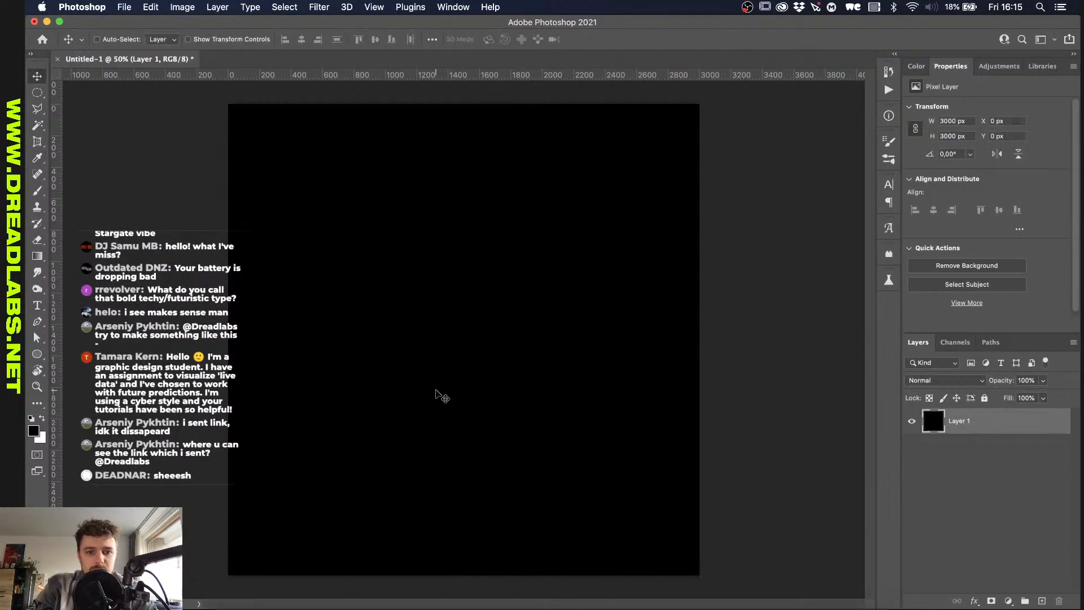
Step: Paste the outlined side panels above the black layer as a smart object and accept their placement
key(super+v)
key(Return)
key(Return)
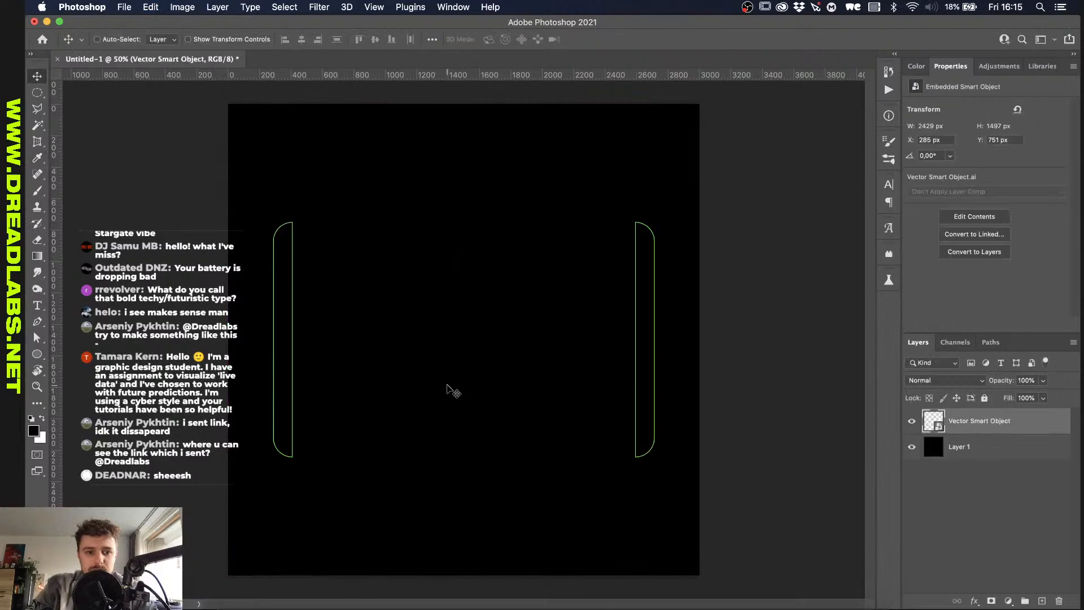
Step: Fill both side panels with green 00ff00 in Illustrator and paste the filled version into Photoshop as another smart object
click(415, 603)
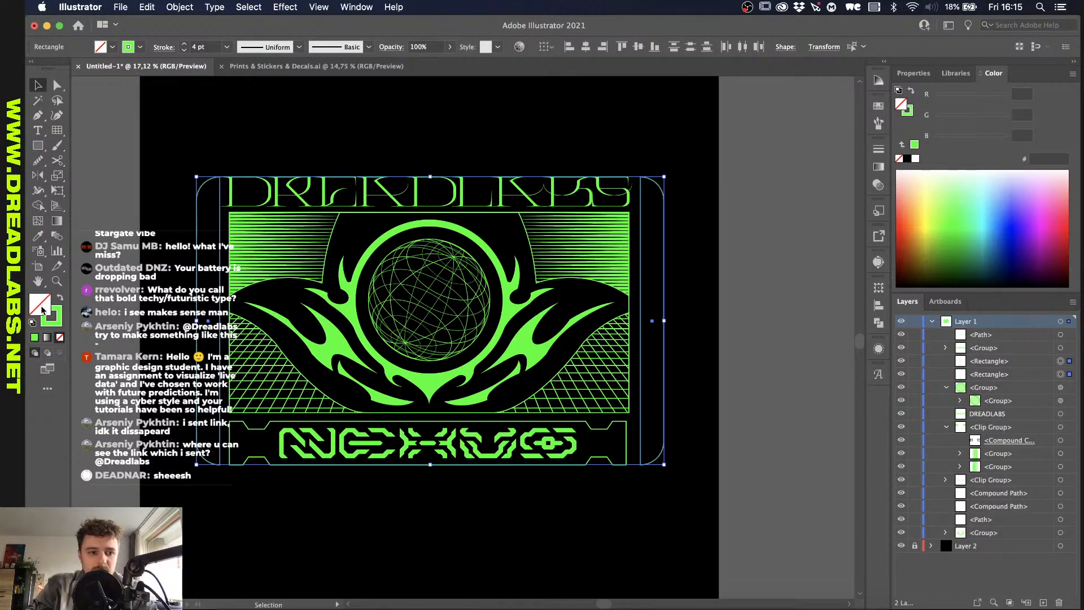
click(34, 339)
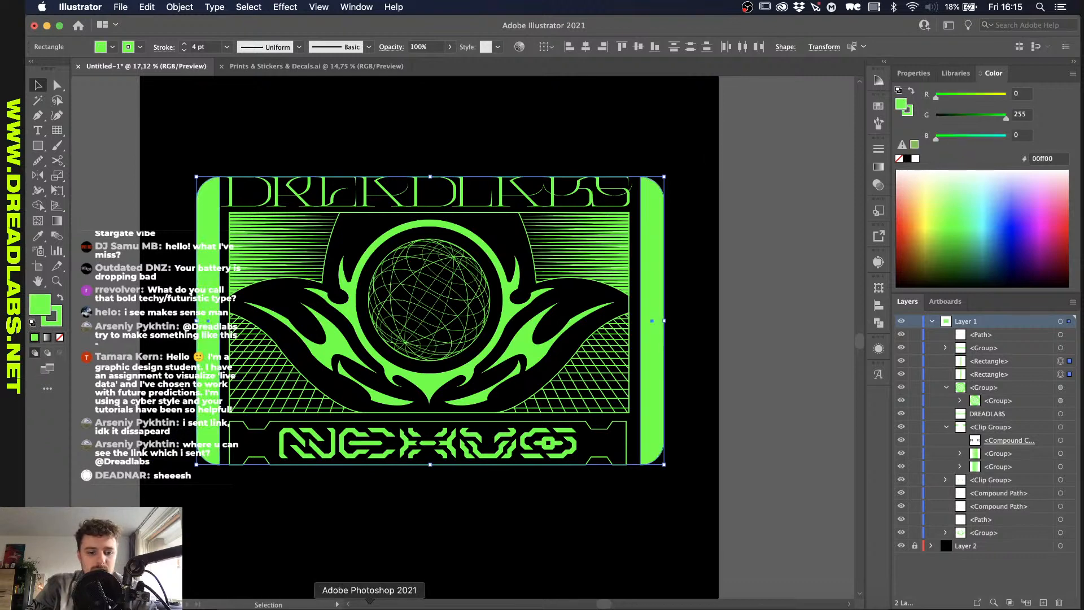
click(369, 603)
key(super+v)
key(Return)
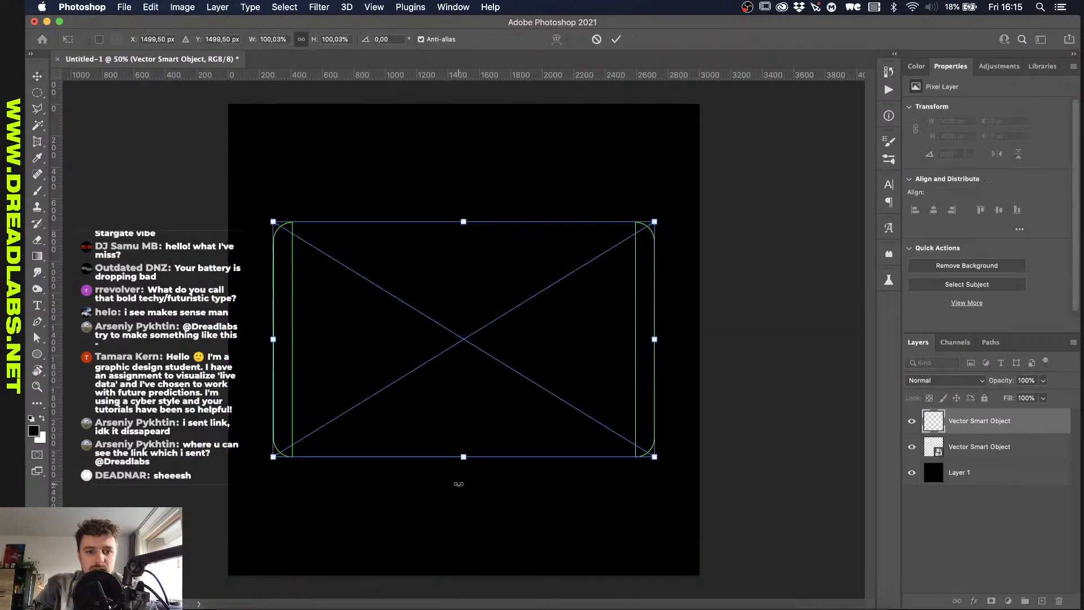
key(Return)
Step: Rename the smart object layer directly above Layer 1 as "Side Clipping Masks"
click(946, 435)
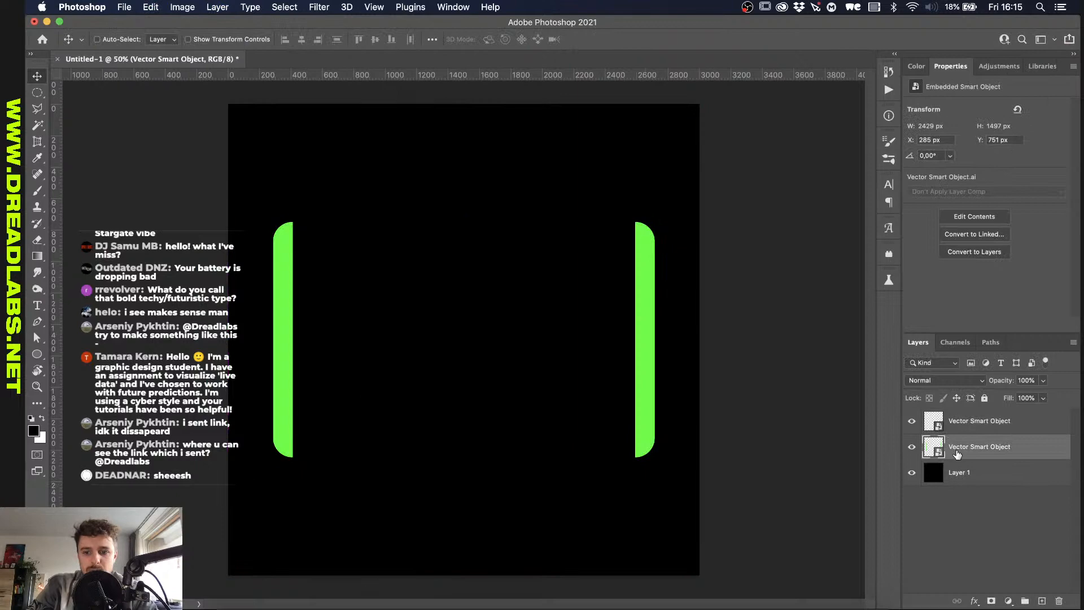
double_click(960, 447)
text(Side Cli)
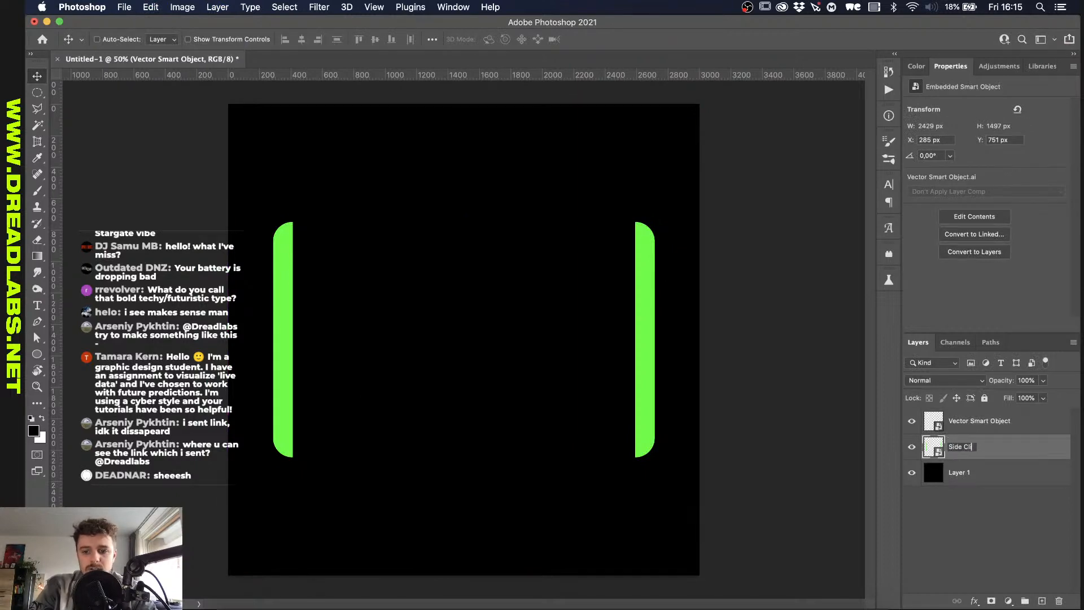
text(pping Masks)
key(Return)
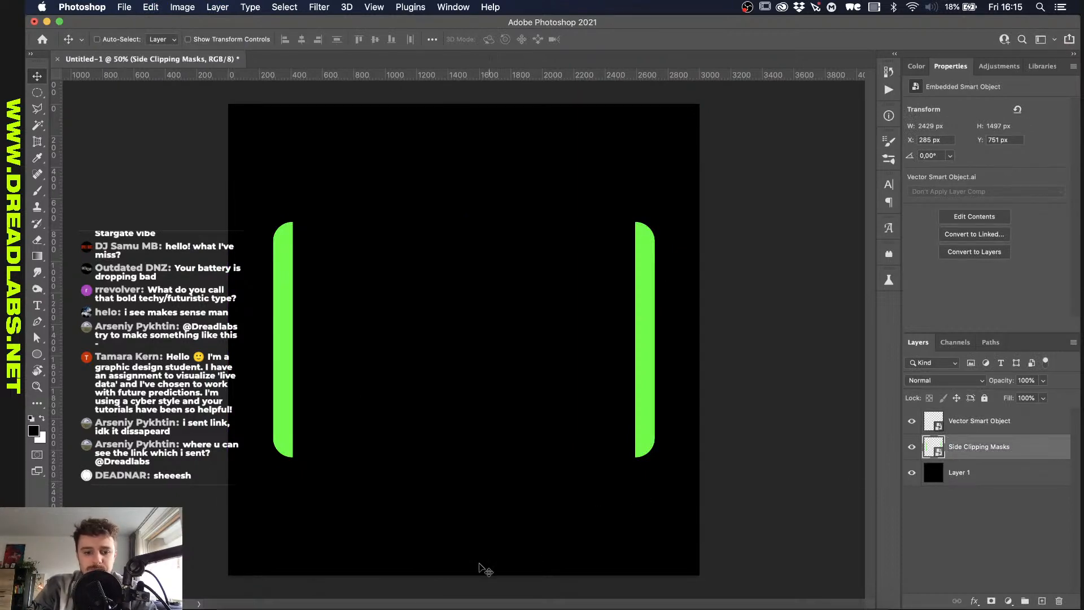
Step: Copy the green tribal ring ornament from Illustrator and paste it into Photoshop as a smart object
click(413, 605)
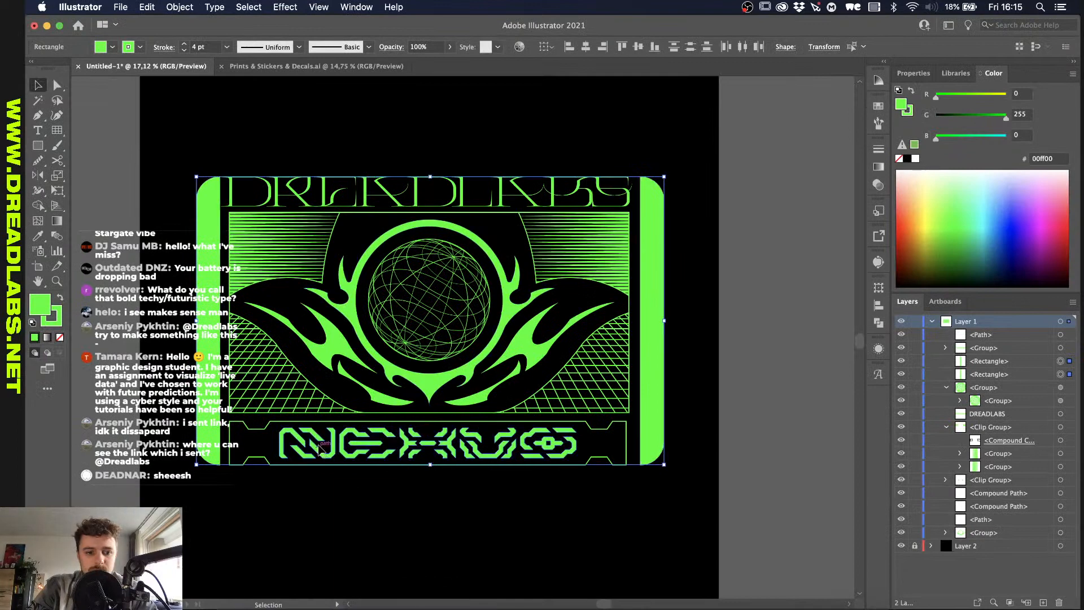
click(274, 491)
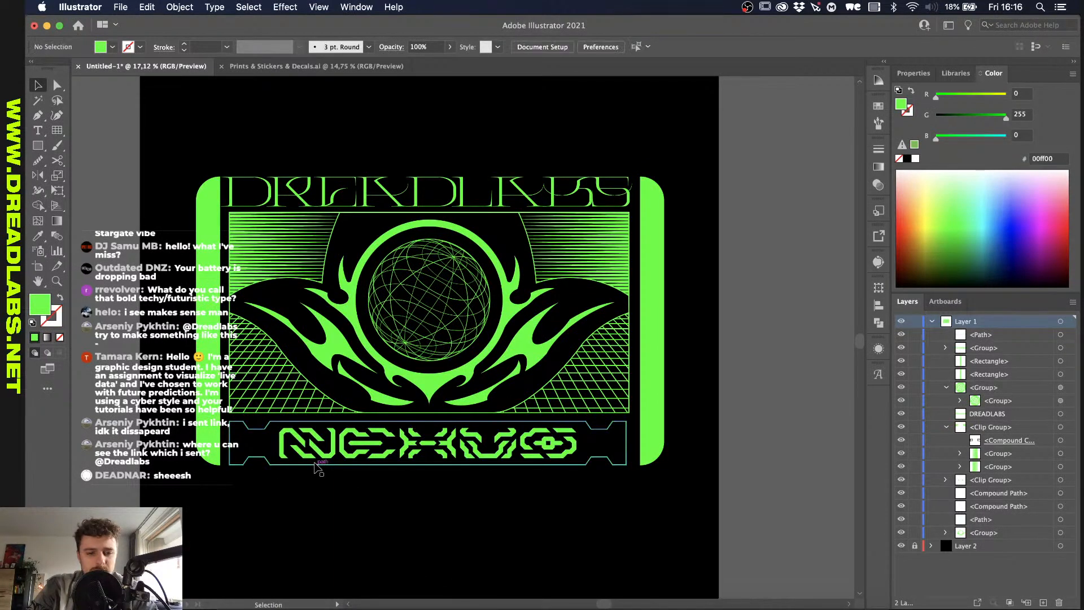
click(294, 345)
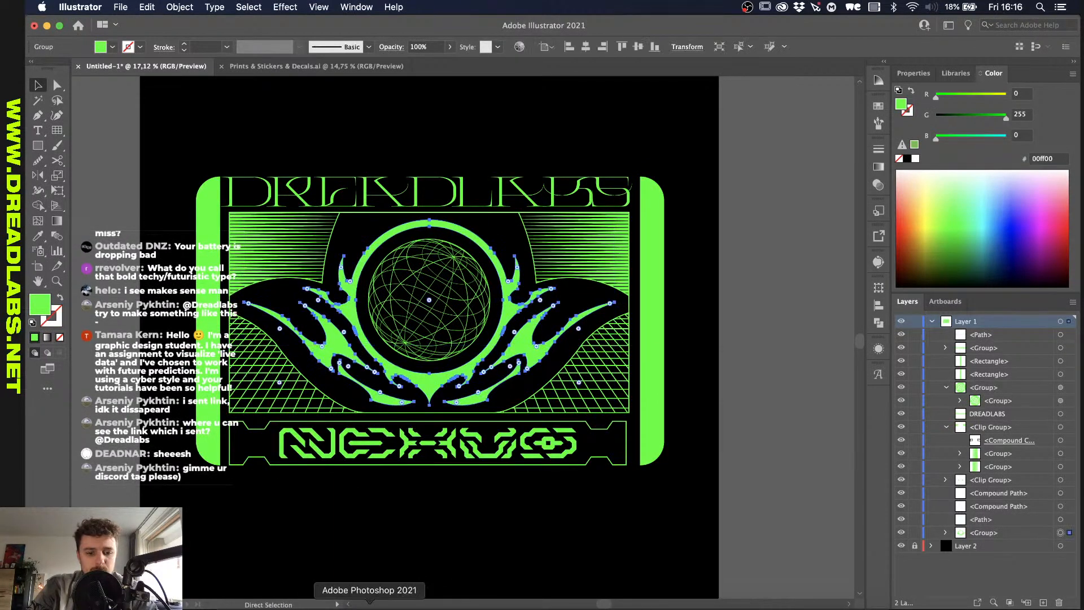
click(370, 604)
key(super+v)
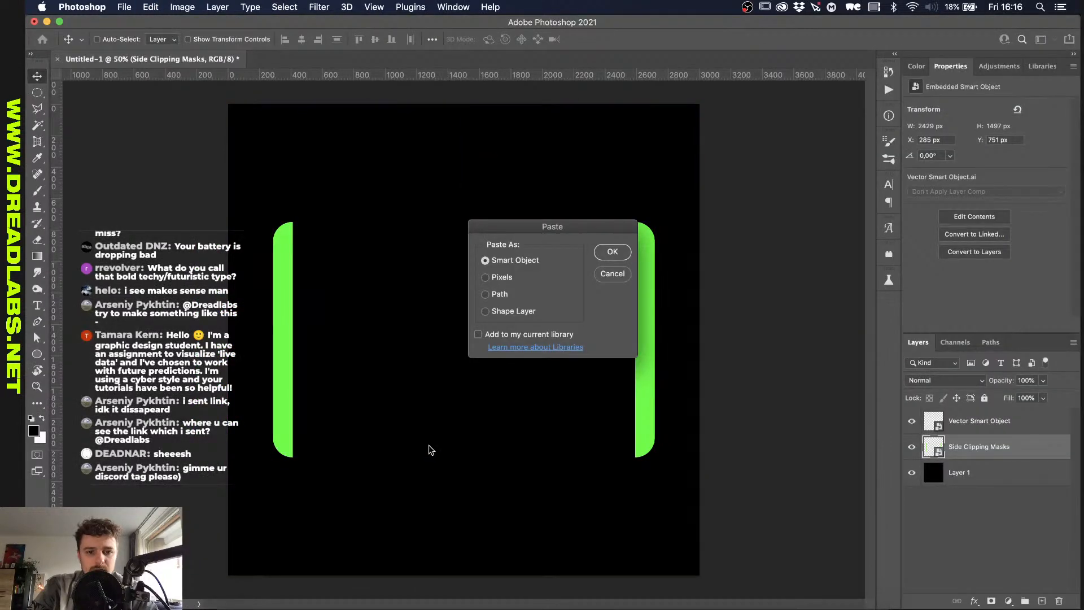
key(Return)
Step: Back in Illustrator, group the tribal ring ornament with both filled side panels and hide that group
click(432, 604)
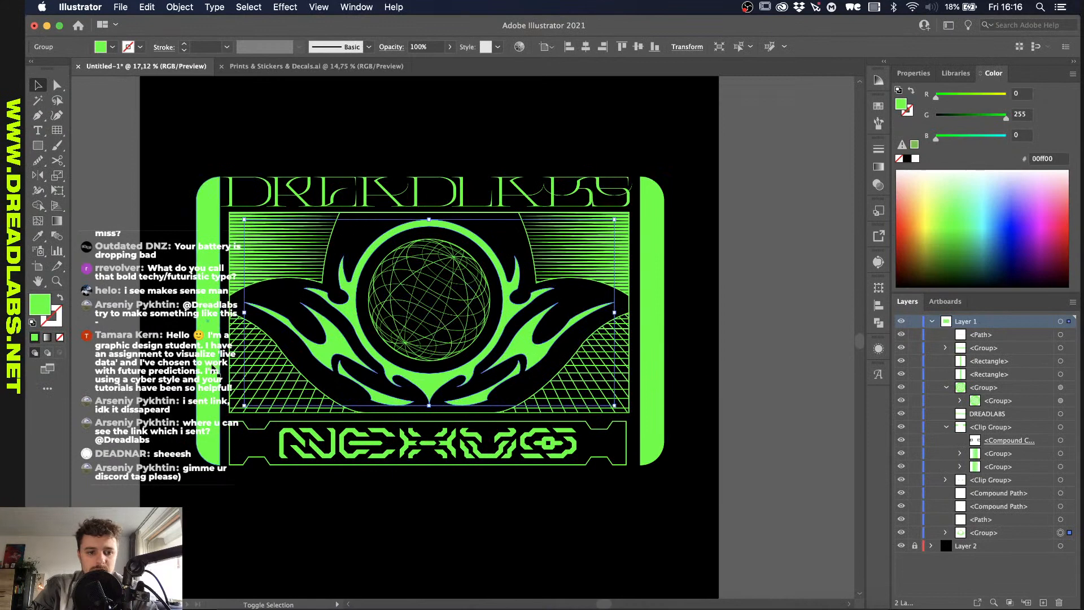
shift+click(210, 367)
shift+click(652, 339)
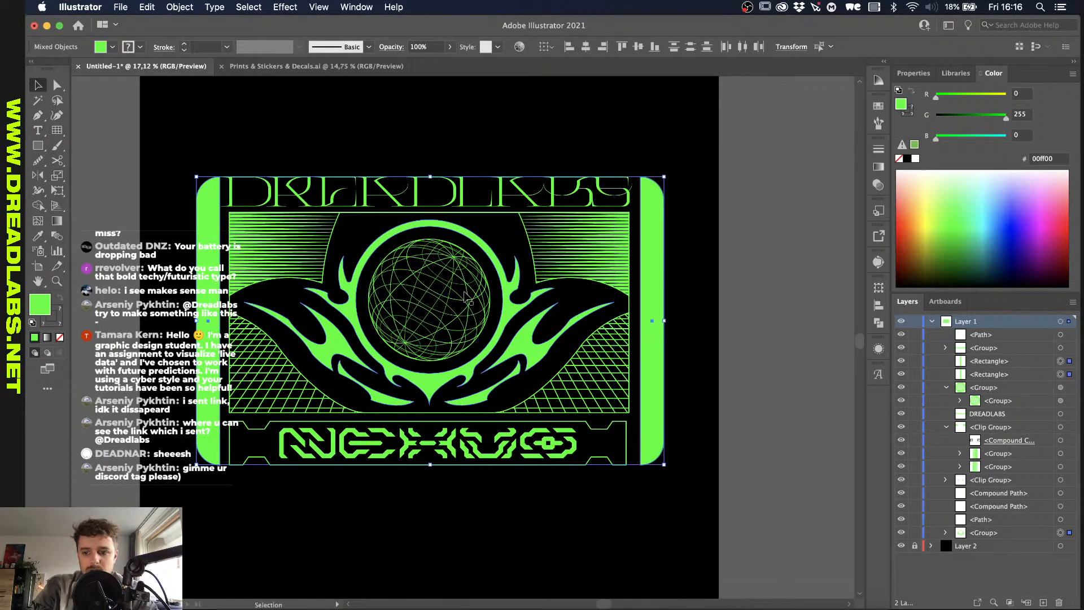
key(super+g)
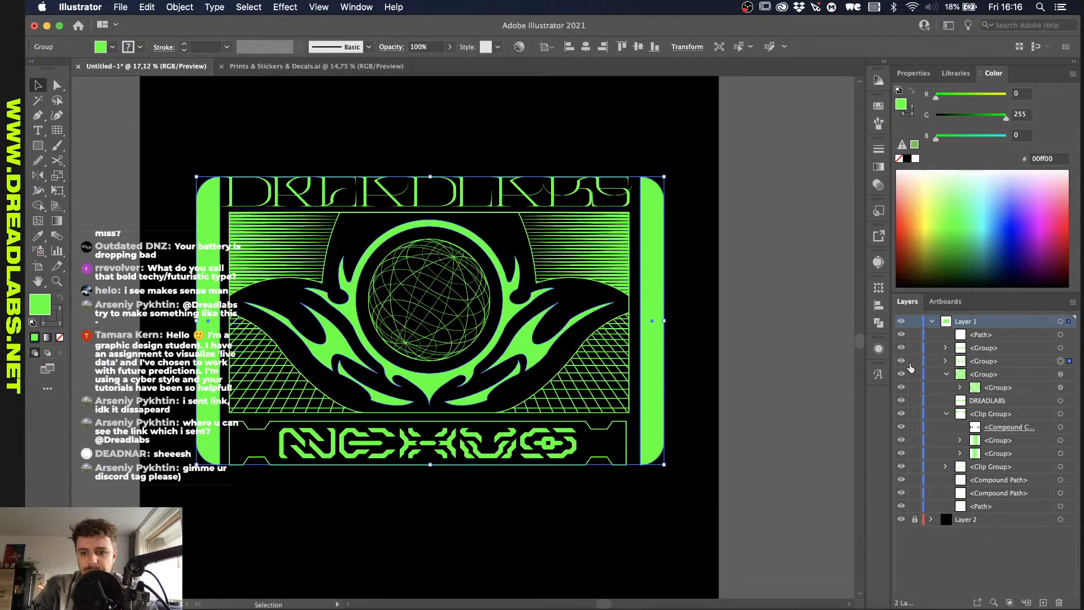
click(902, 362)
Step: Copy all the remaining visible artwork and paste it into the Photoshop document as a smart object
key(super+a)
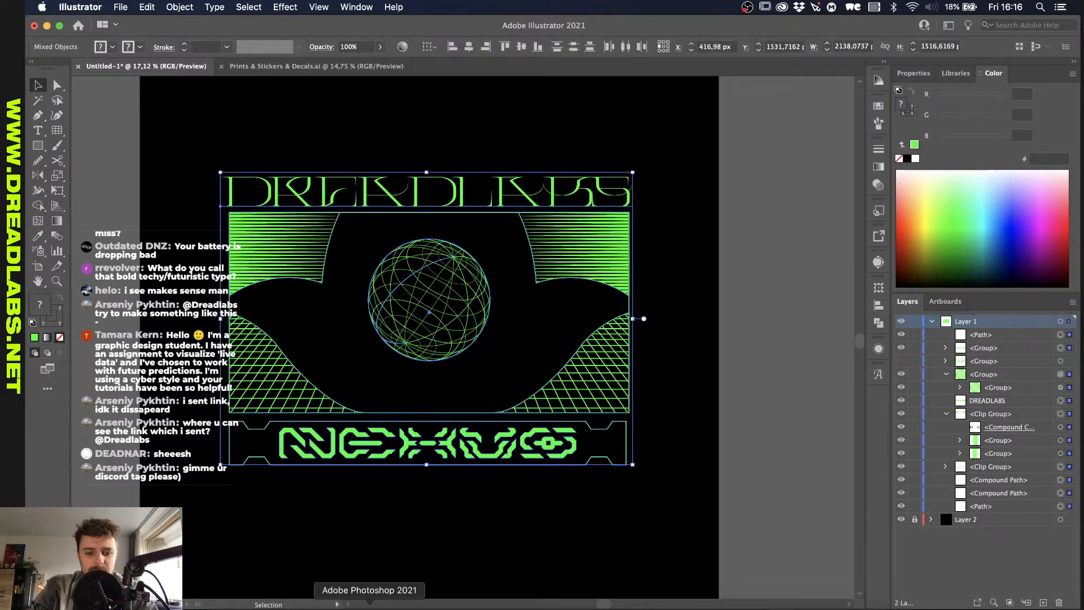
key(super+c)
click(369, 603)
key(super+v)
key(Return)
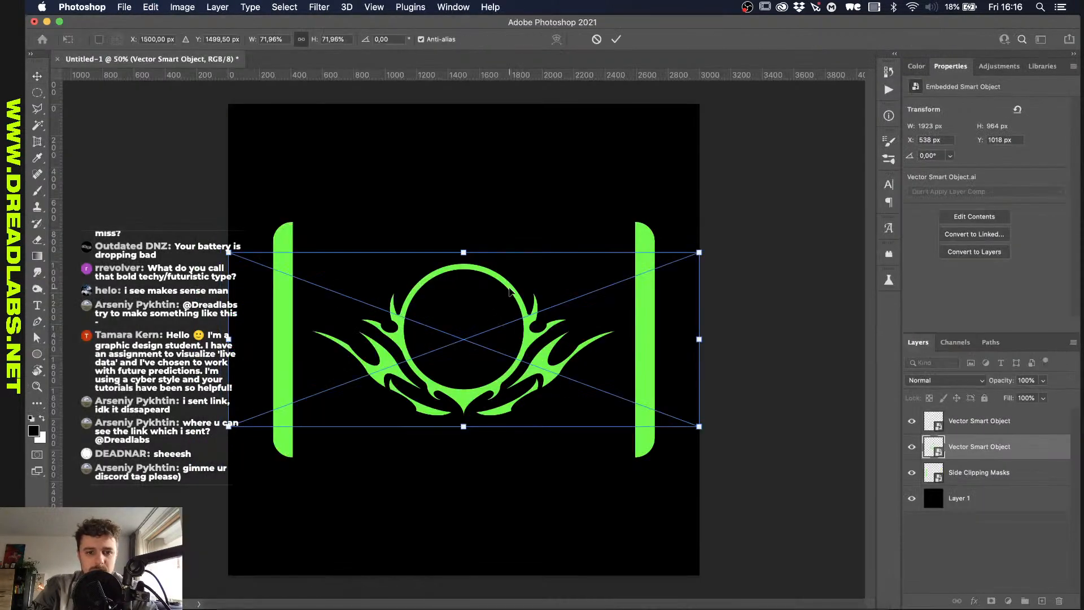
Step: Discard the DREADLABS artwork that was just pasted into the document as a vector smart object
key(Return)
key(super+t)
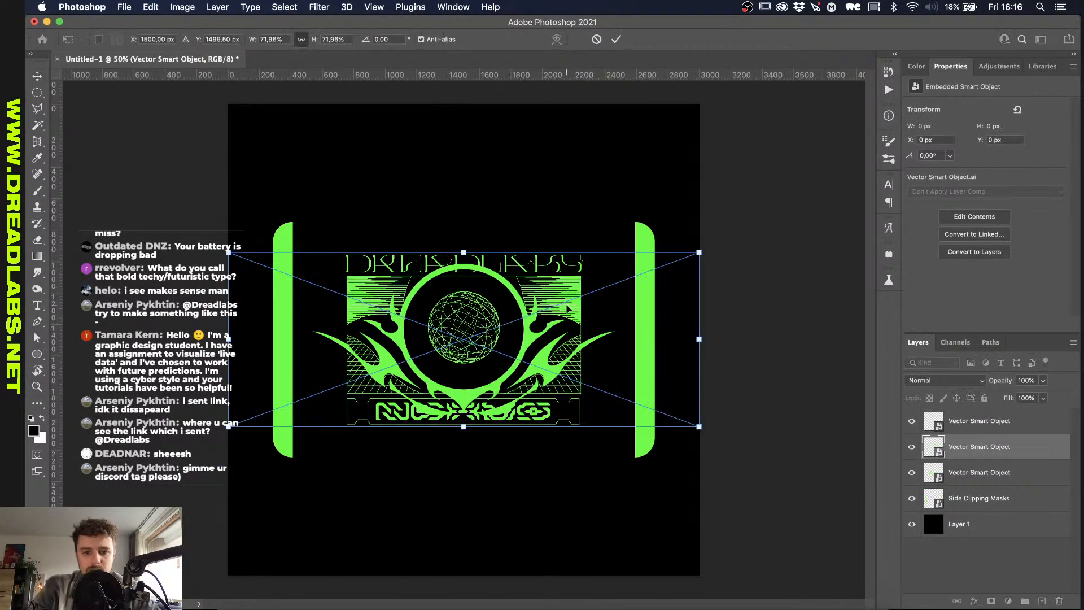
click(597, 40)
key(BackSpace)
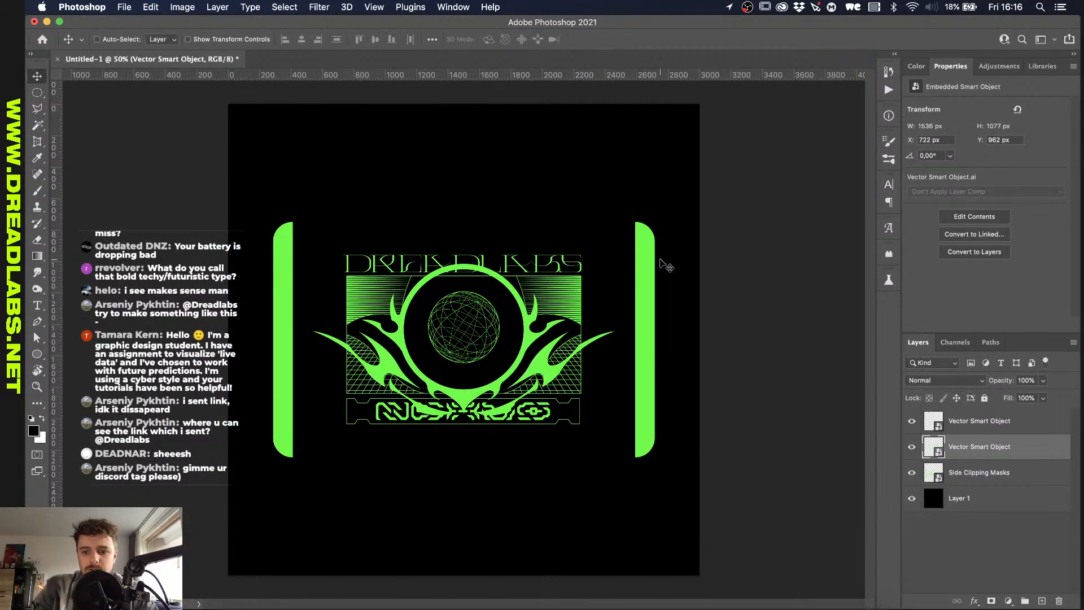
Step: Switch to Illustrator and expand the perspective grid group inside the lower clip group
click(412, 605)
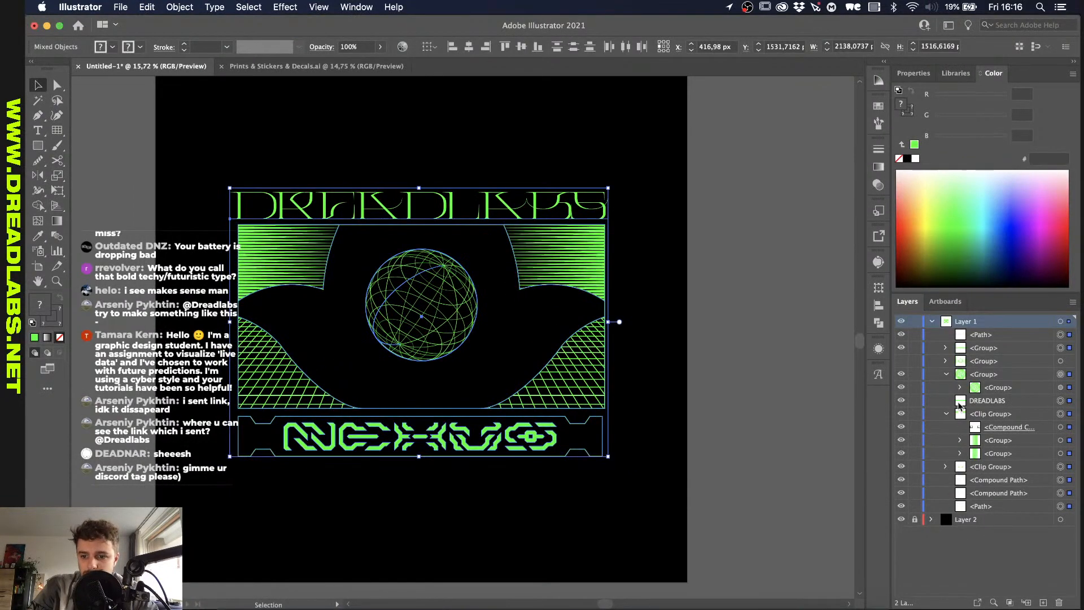
click(1070, 467)
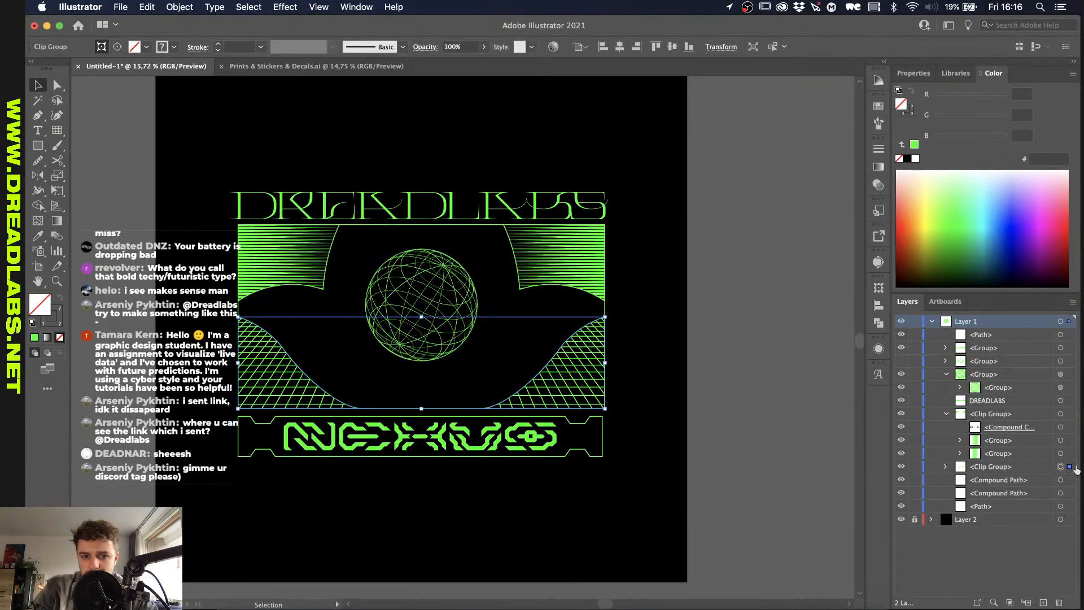
click(947, 467)
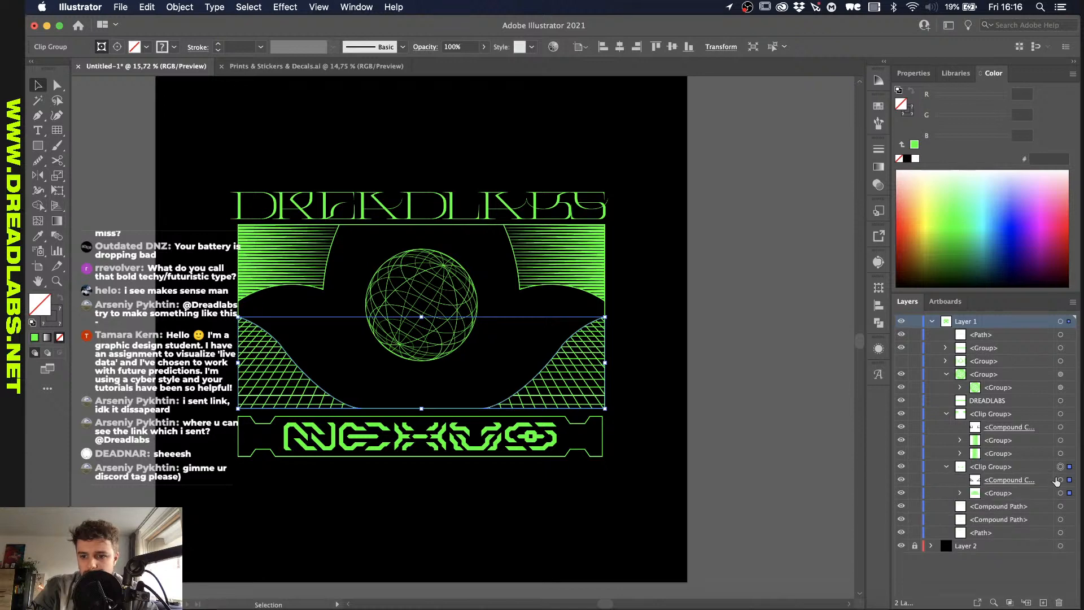
click(1071, 493)
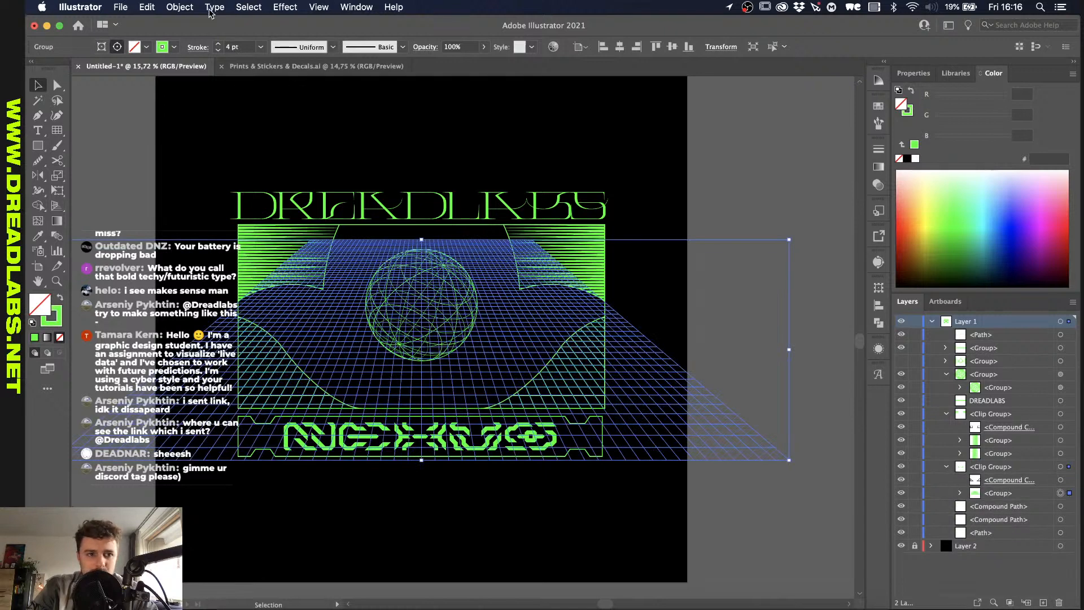
click(180, 7)
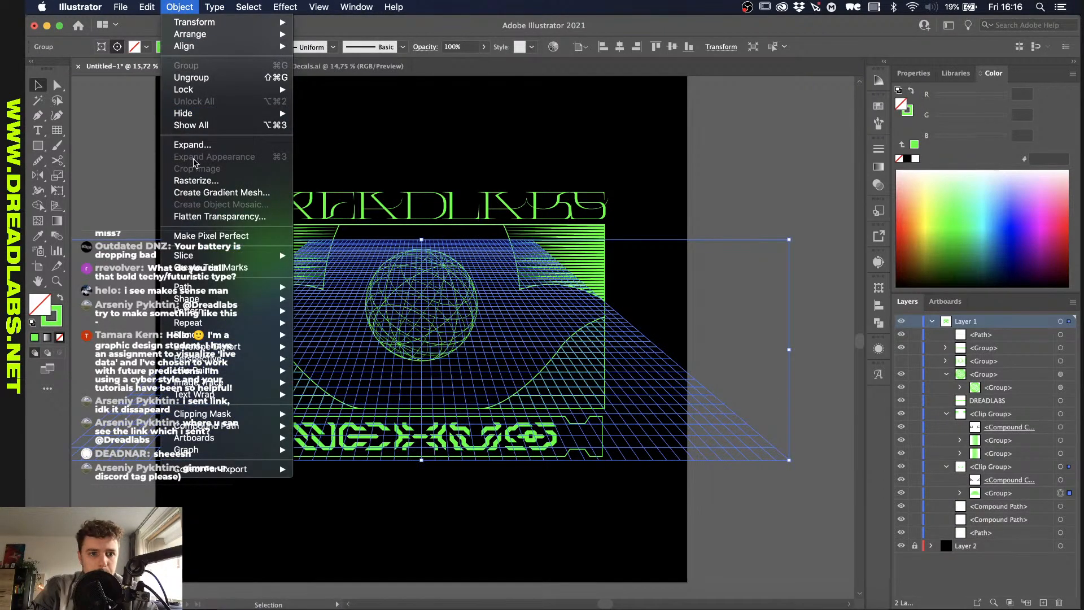
click(192, 145)
key(Return)
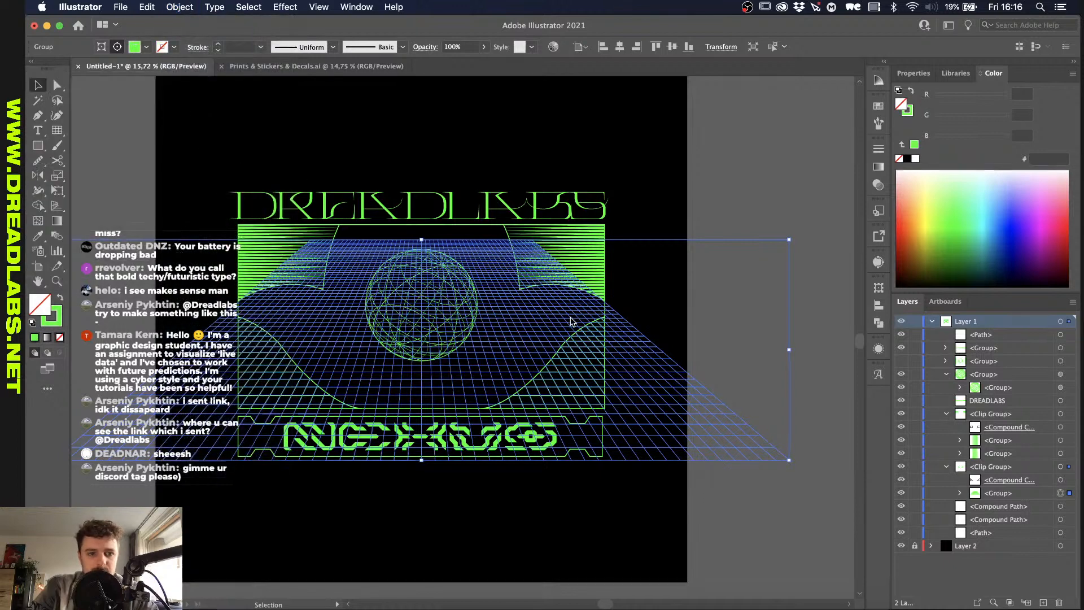
click(1069, 480)
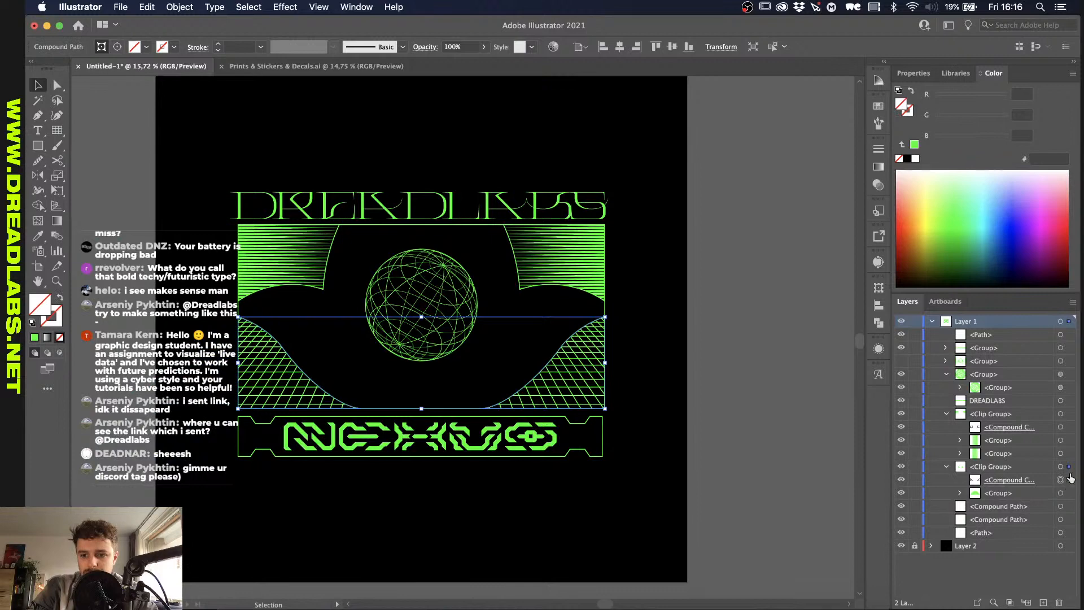
drag(1071, 478, 1069, 455)
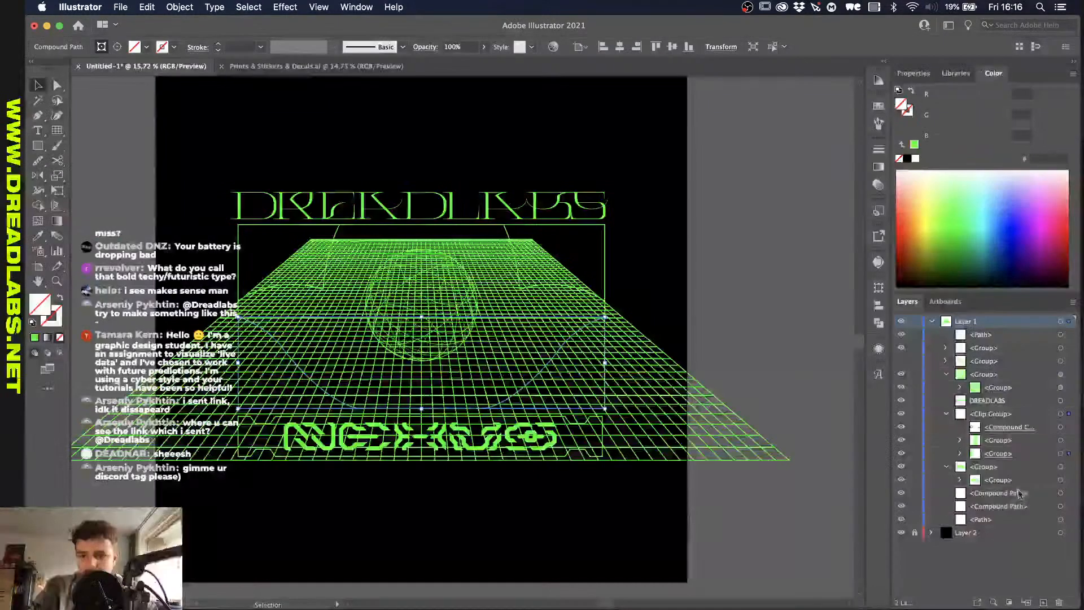
key(super+z)
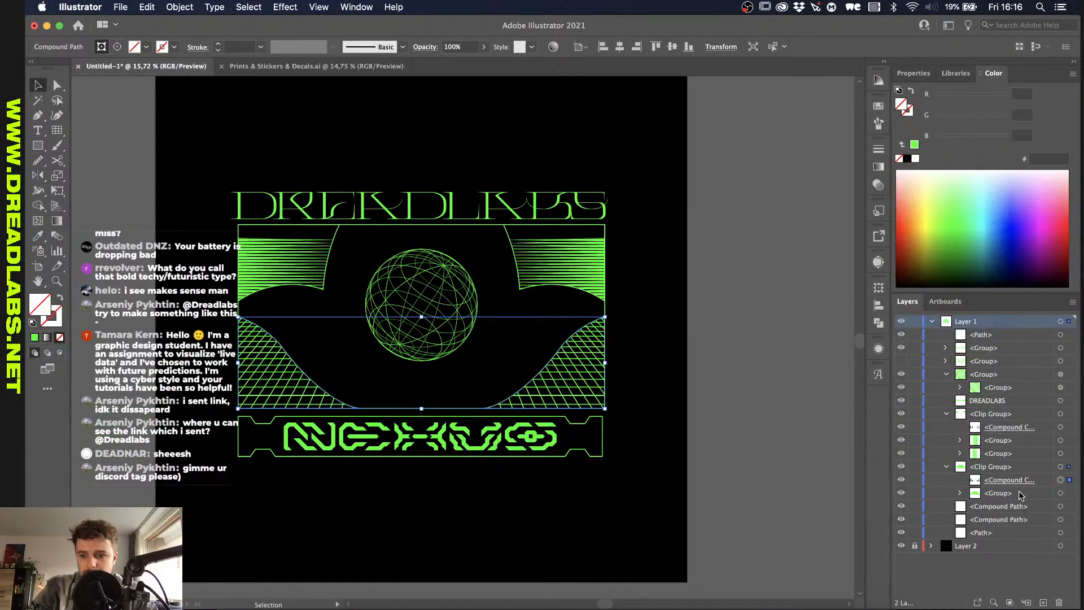
Step: Take the perspective grid's compound clipping path out of its clip group and place it directly above the grid group in Layer 1
click(1064, 478)
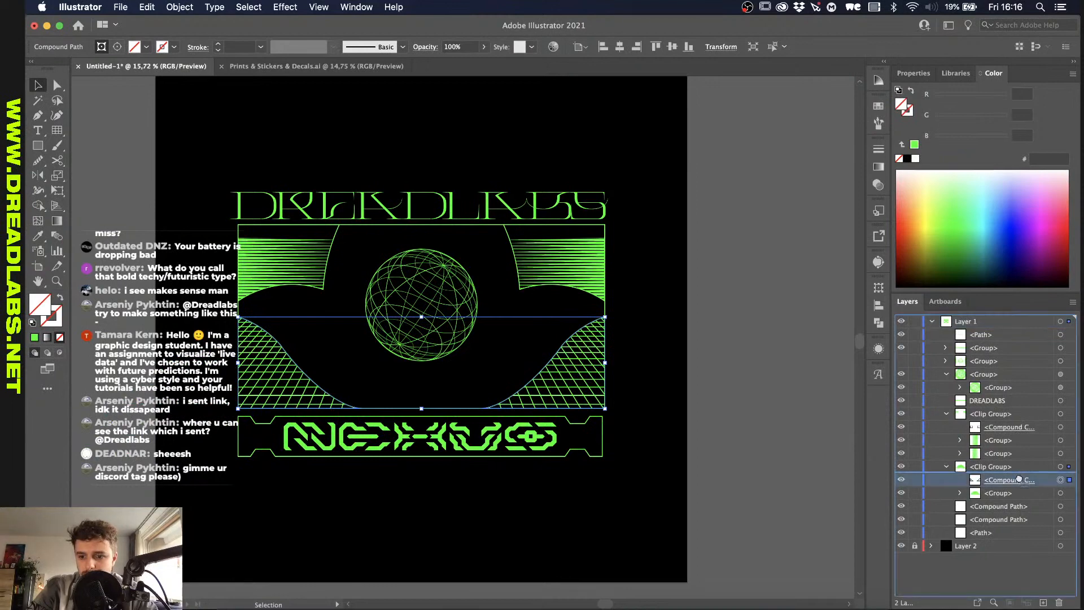
click(947, 414)
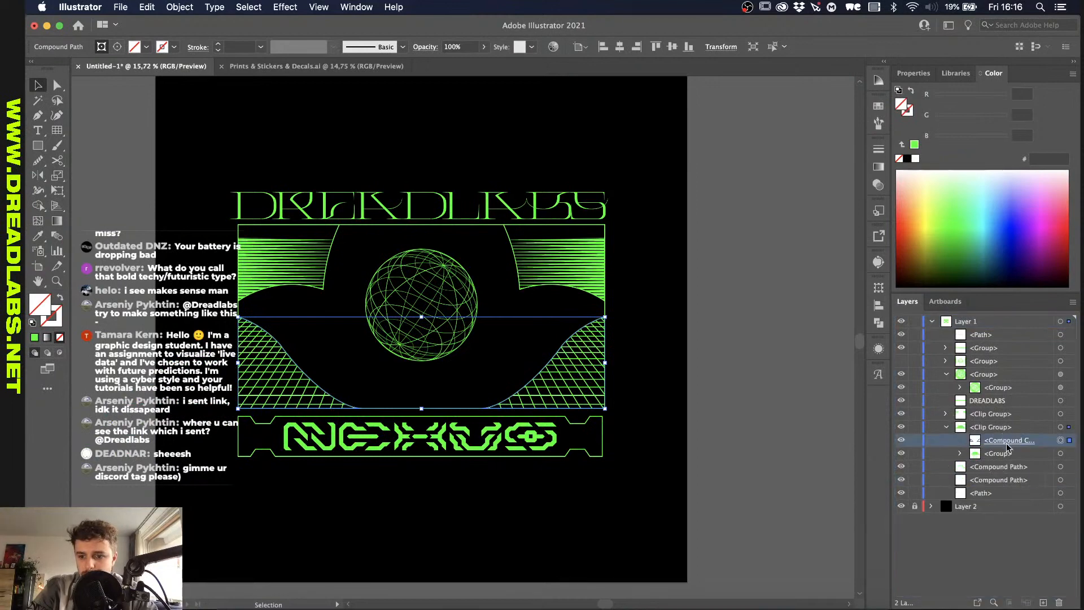
key(alt+super+7)
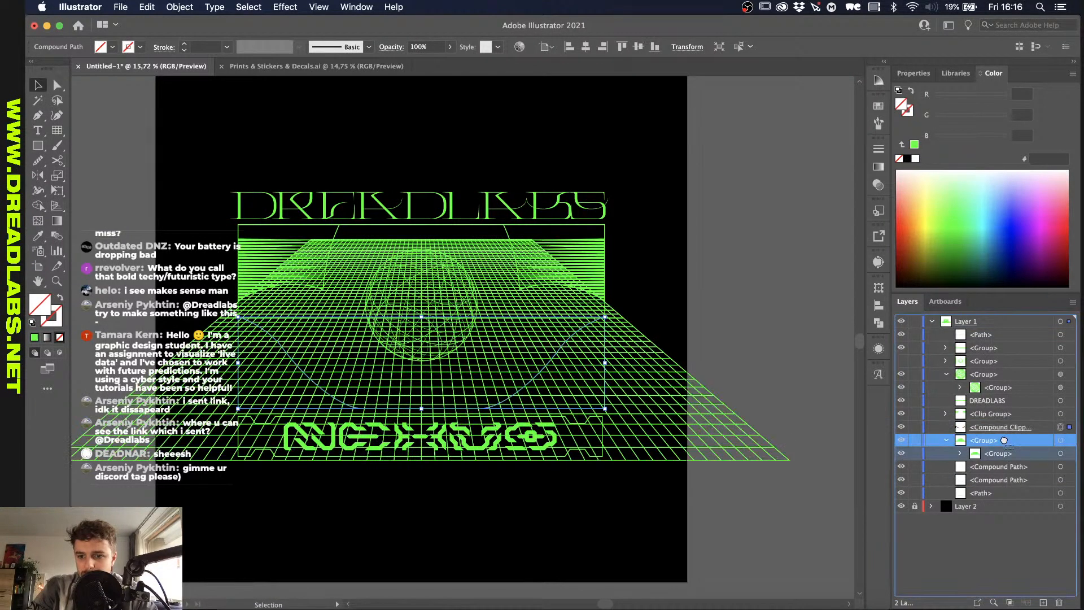
click(947, 440)
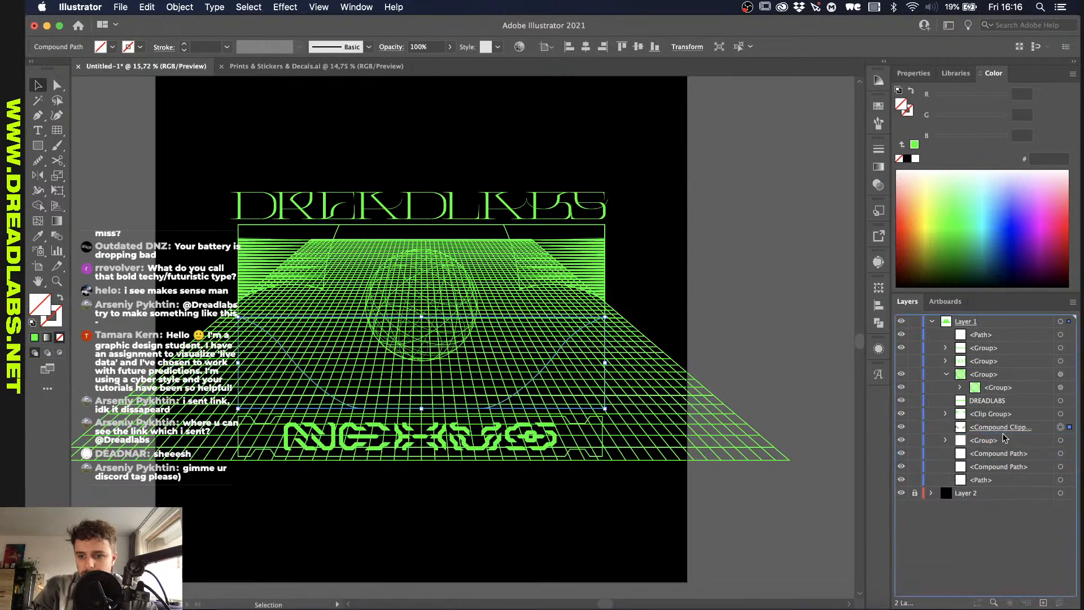
Step: Try to intersect the perspective grid group with its compound clipping path using Pathfinder
shift+click(1071, 442)
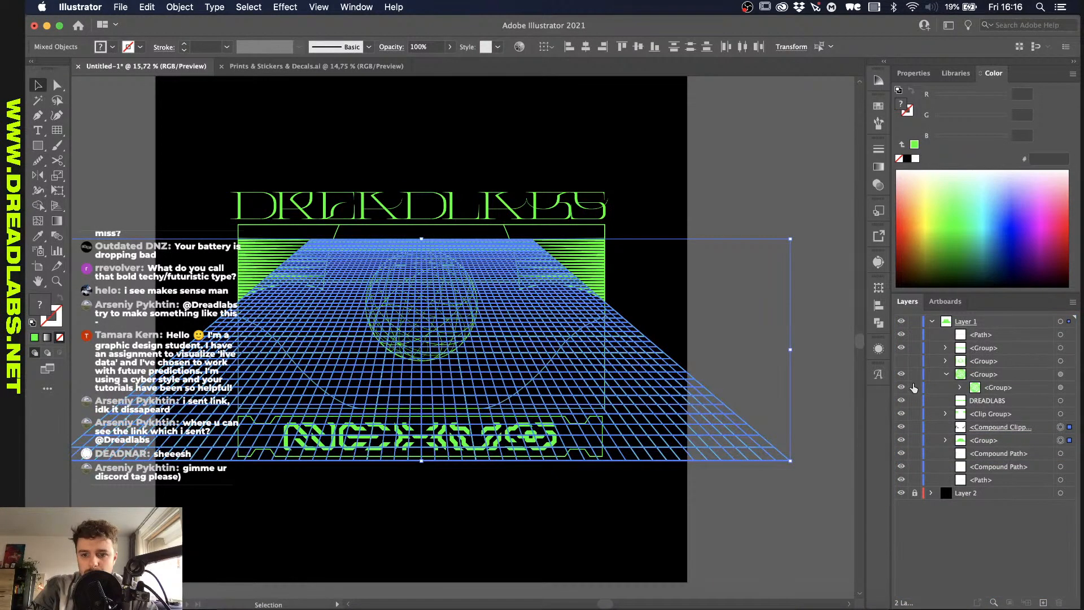
click(879, 323)
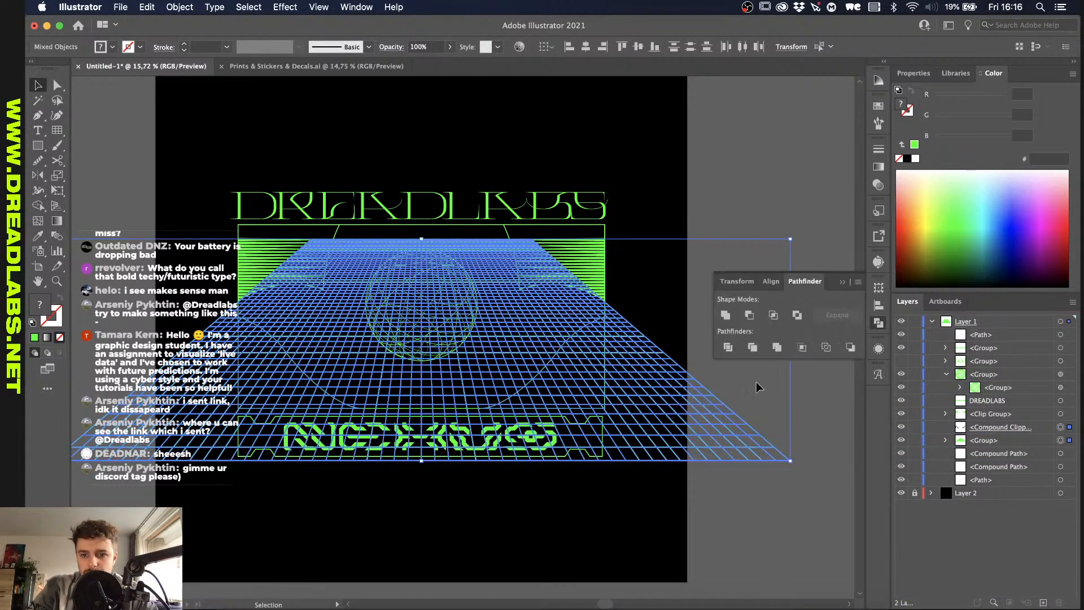
click(772, 314)
click(668, 334)
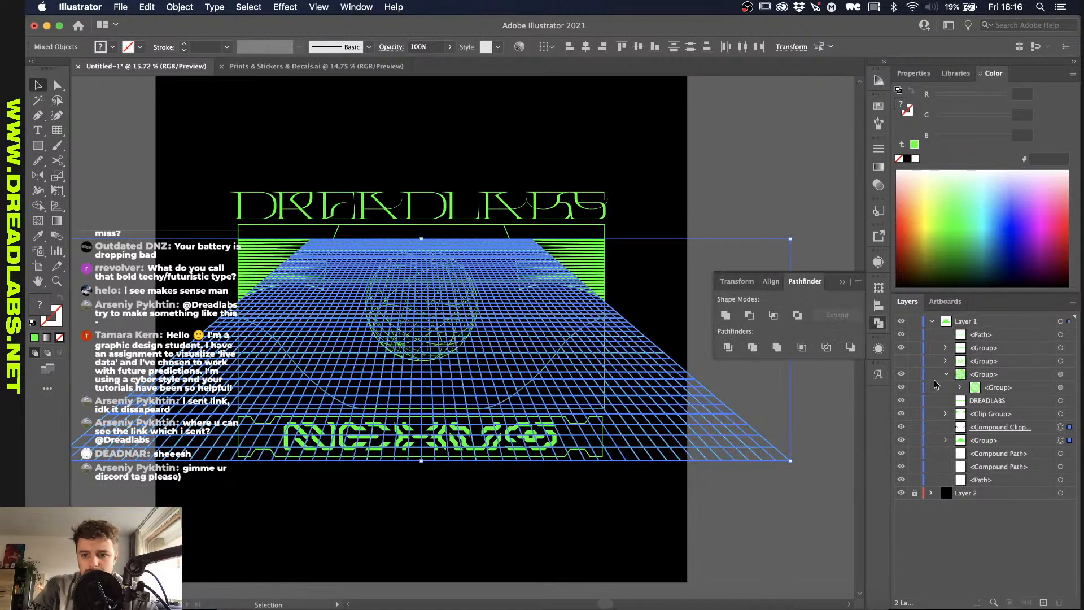
Step: Turn the compound clipping path above the grid group back into an ordinary compound path
click(1069, 440)
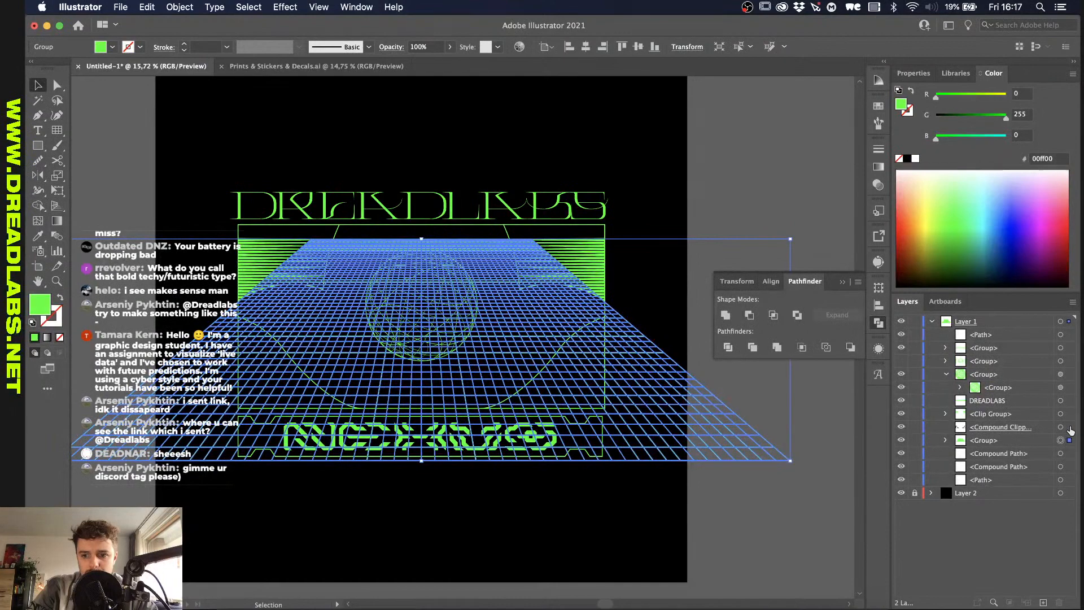
click(1070, 427)
click(1069, 440)
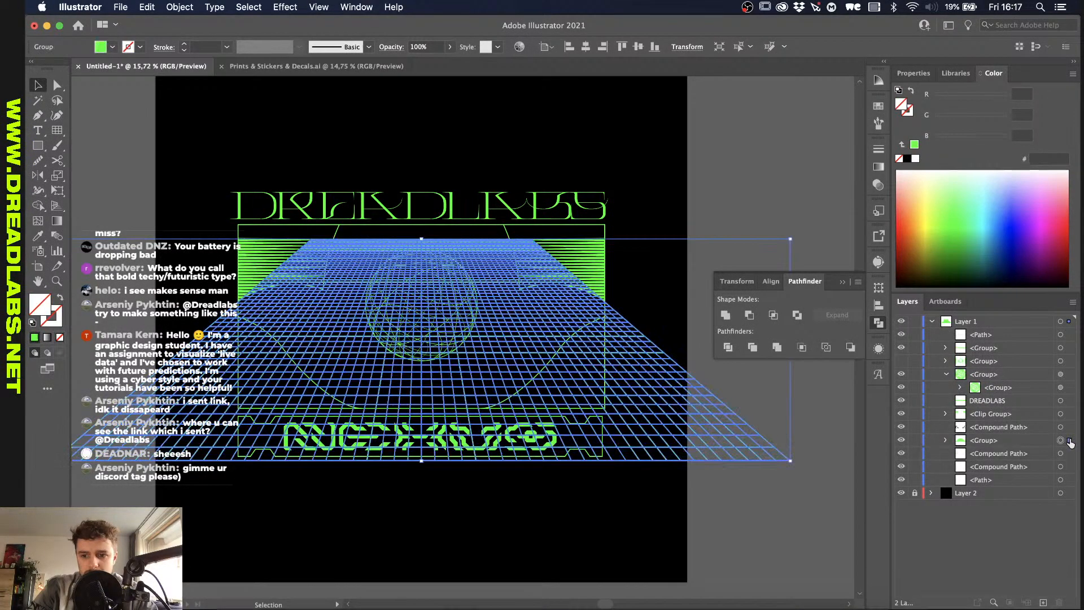
Step: Make the perspective grid group a compound path and intersect it with the curved compound path above it
scroll(667, 398, up, 3)
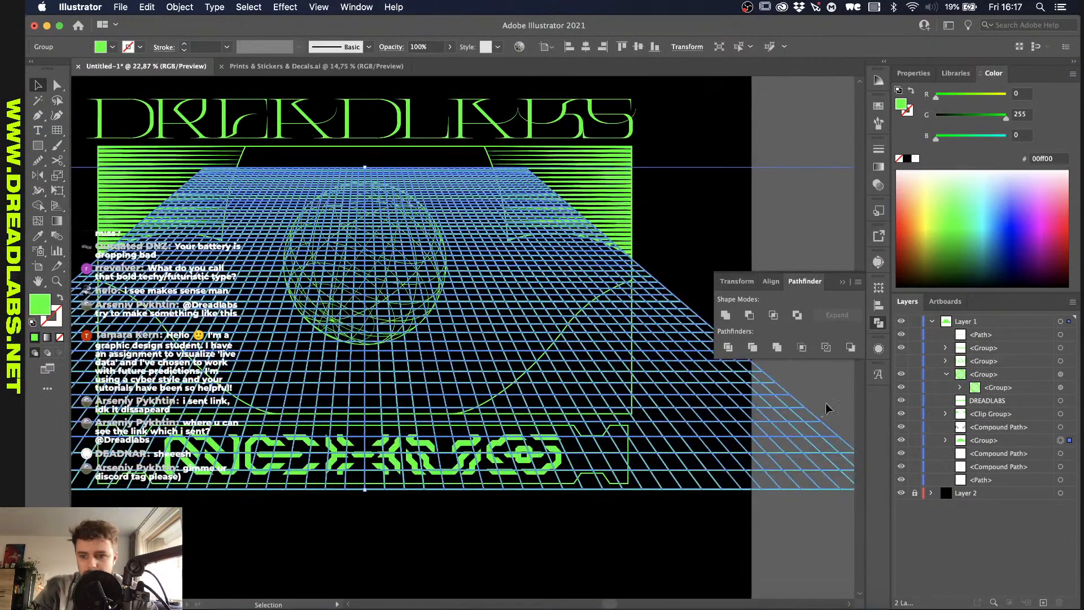
click(1070, 428)
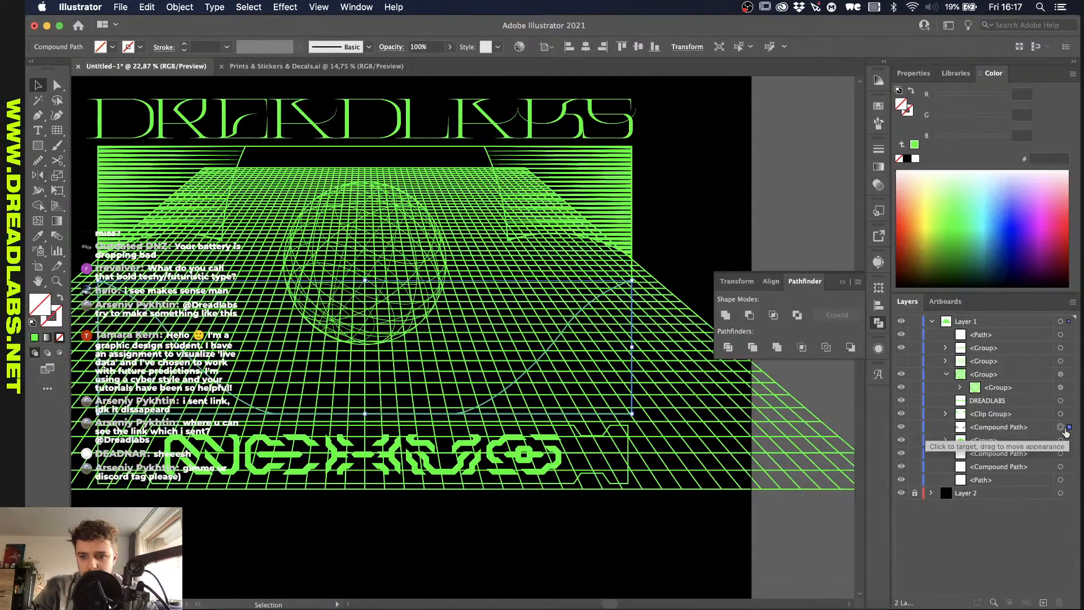
click(1061, 441)
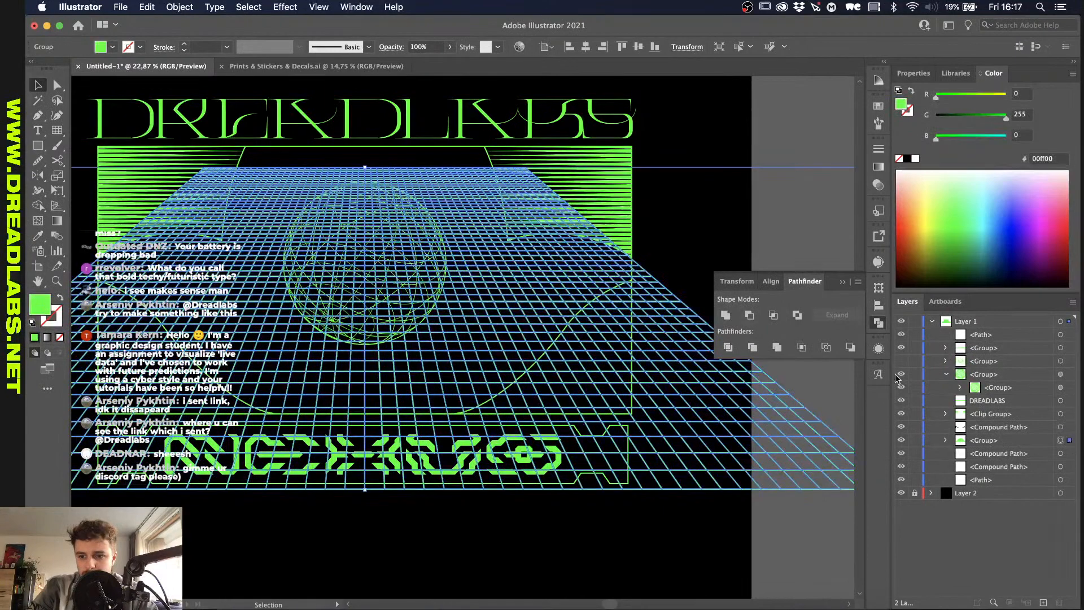
key(super+8)
shift+click(1061, 427)
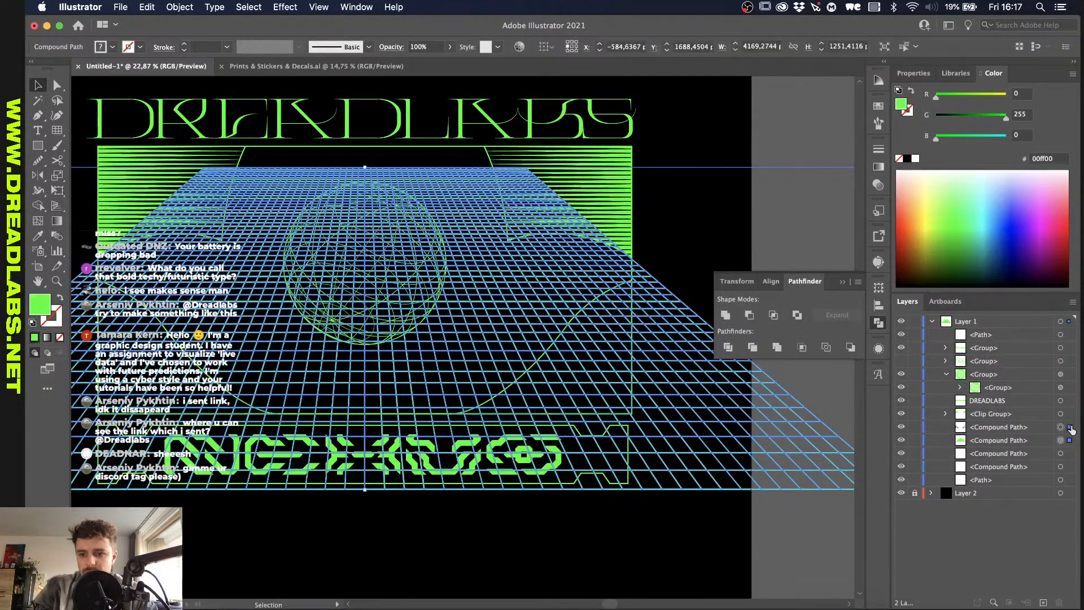
click(774, 315)
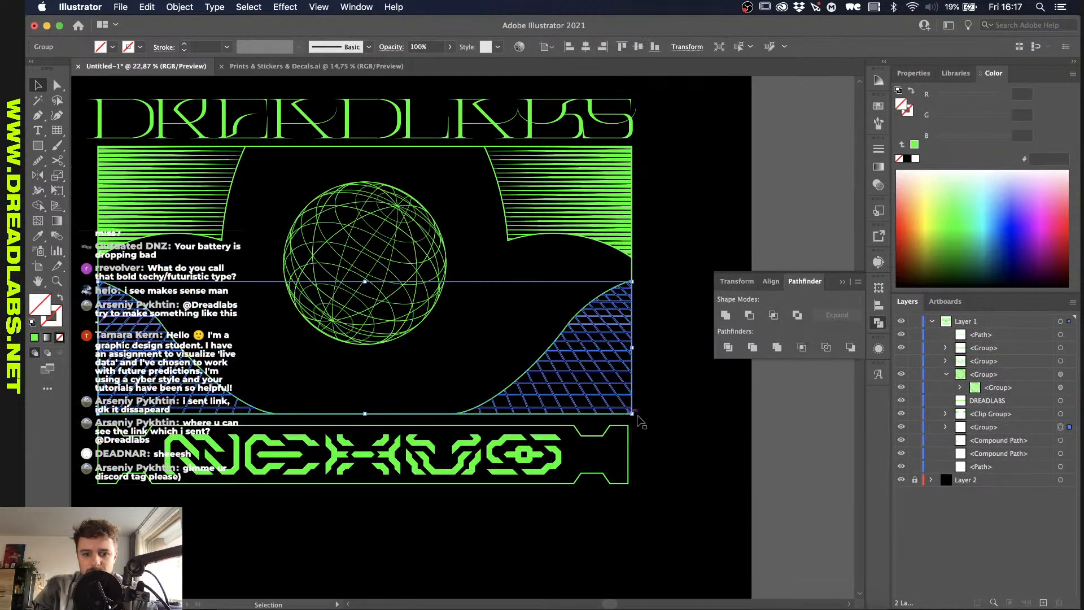
click(658, 421)
Step: Give the trimmed grid group the green 00ff00 fill by sampling the striped artwork with the Eyedropper
click(1061, 440)
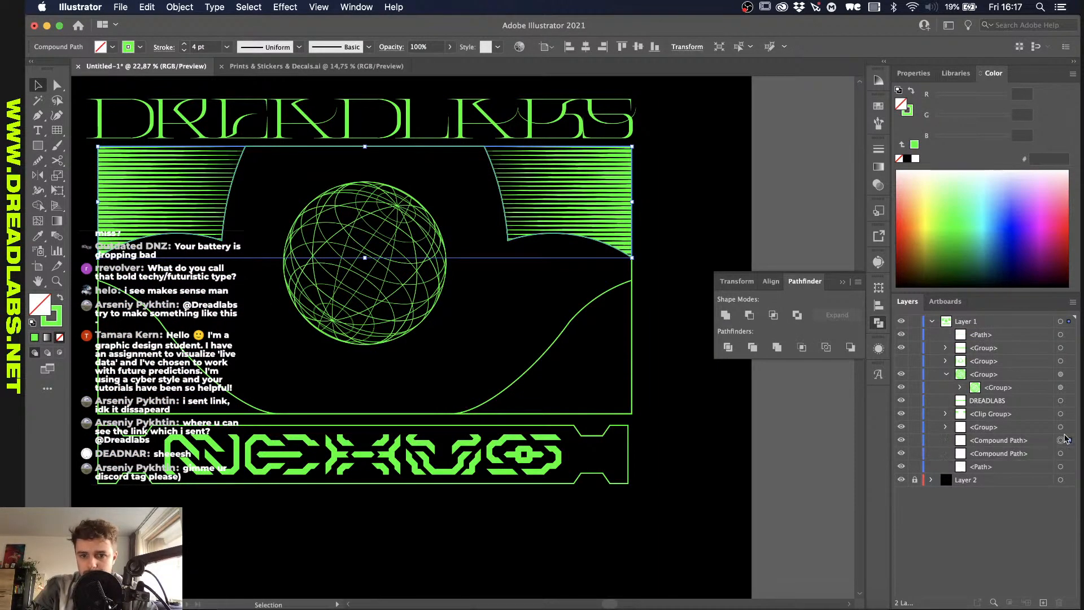
click(1060, 427)
key(i)
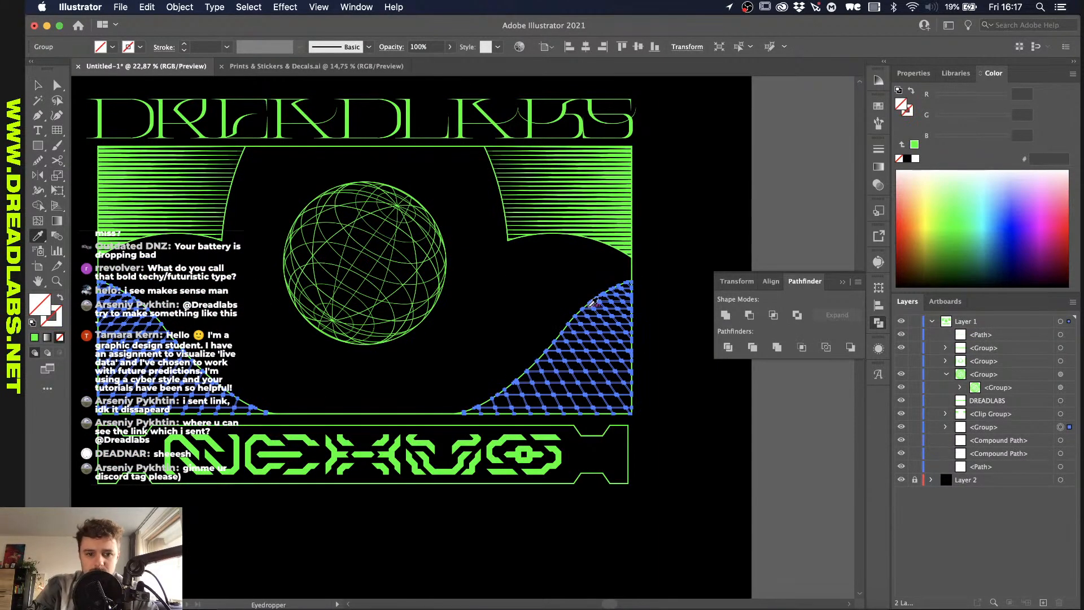
click(553, 211)
key(v)
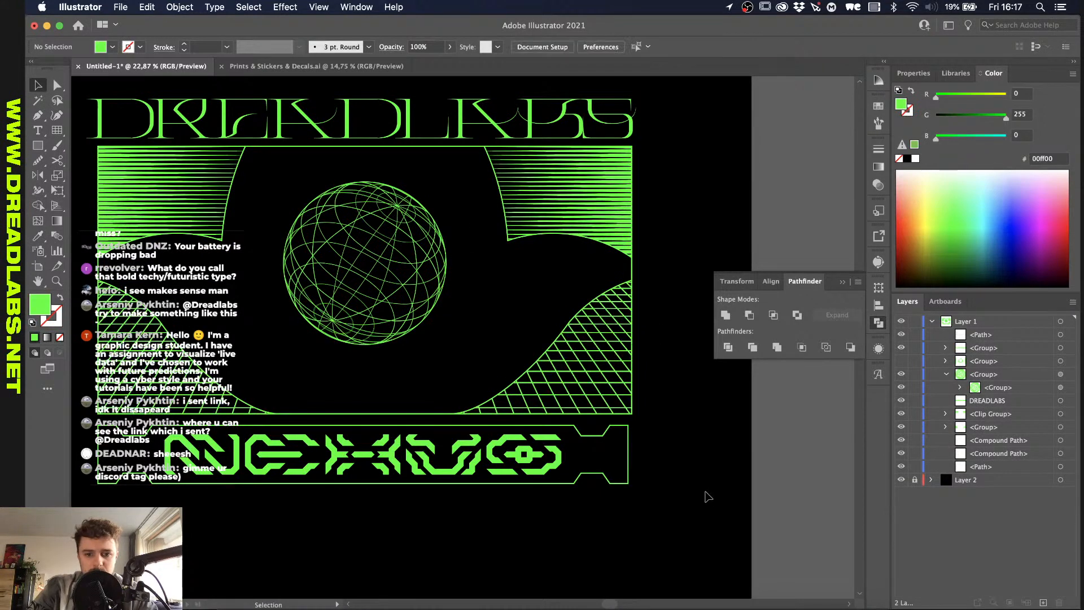
Step: Copy all the artwork, switch to Photoshop and paste it at full size as a smart object
key(super+0)
key(super+a)
click(370, 605)
key(super+v)
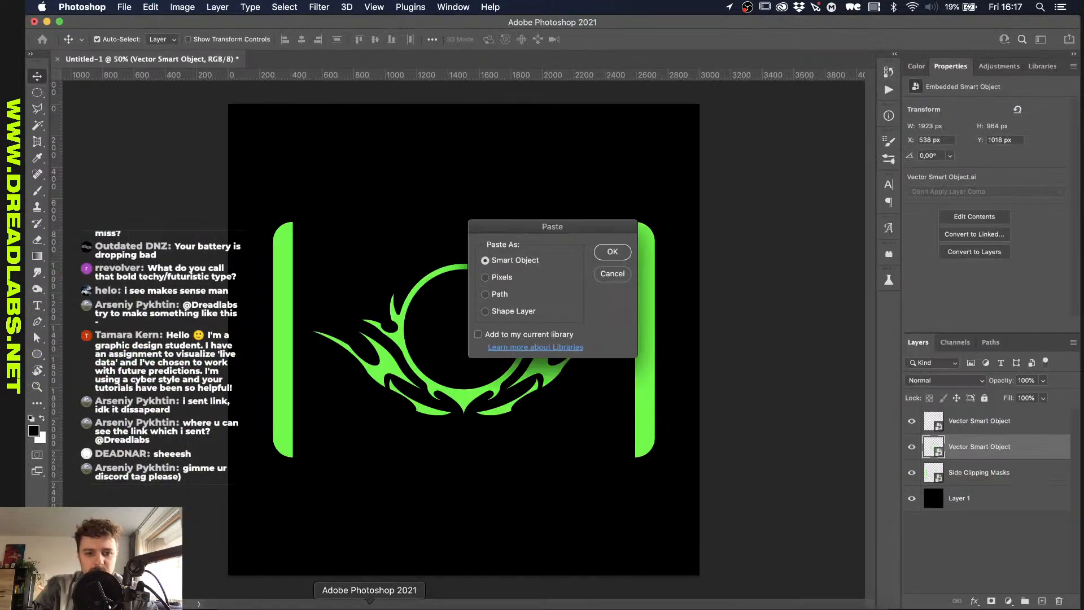
key(Return)
key(Return)
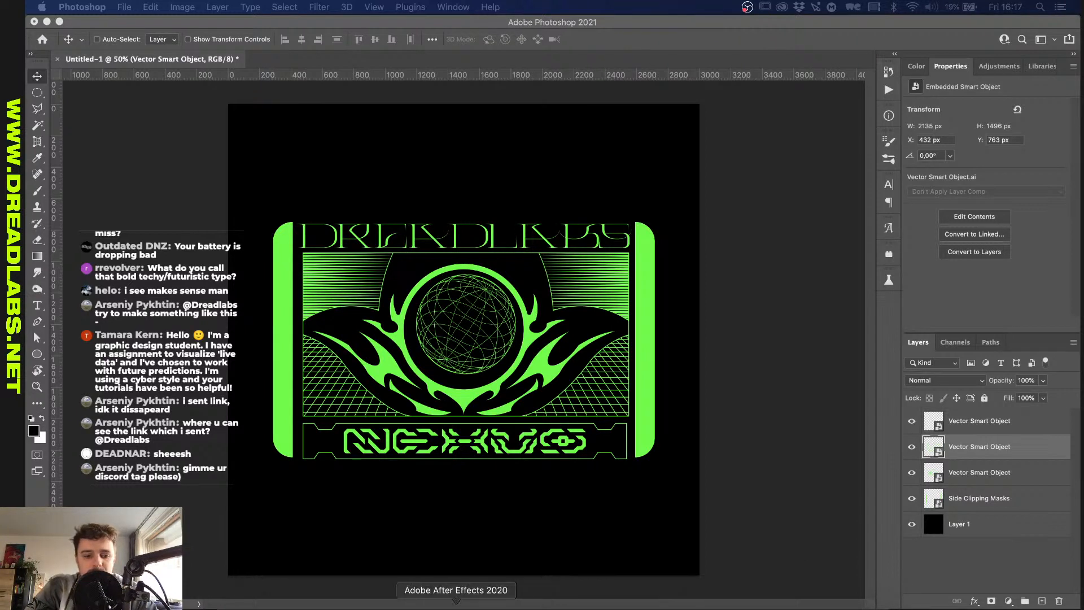
Step: Select the Side Clipping Masks layer and hide the three vector smart object layers above it
click(978, 478)
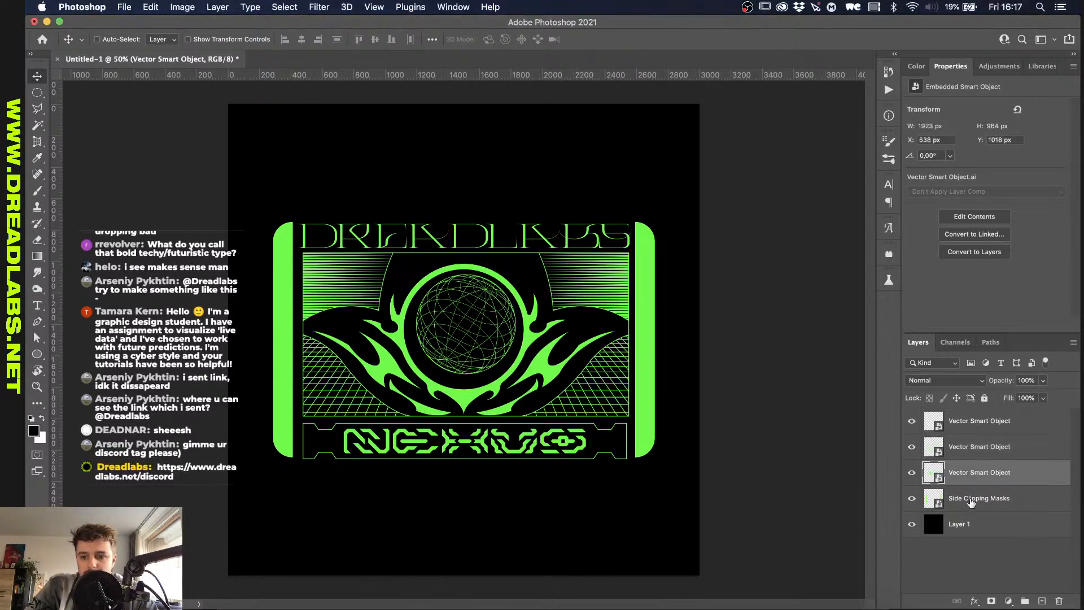
click(971, 499)
drag(912, 472, 906, 409)
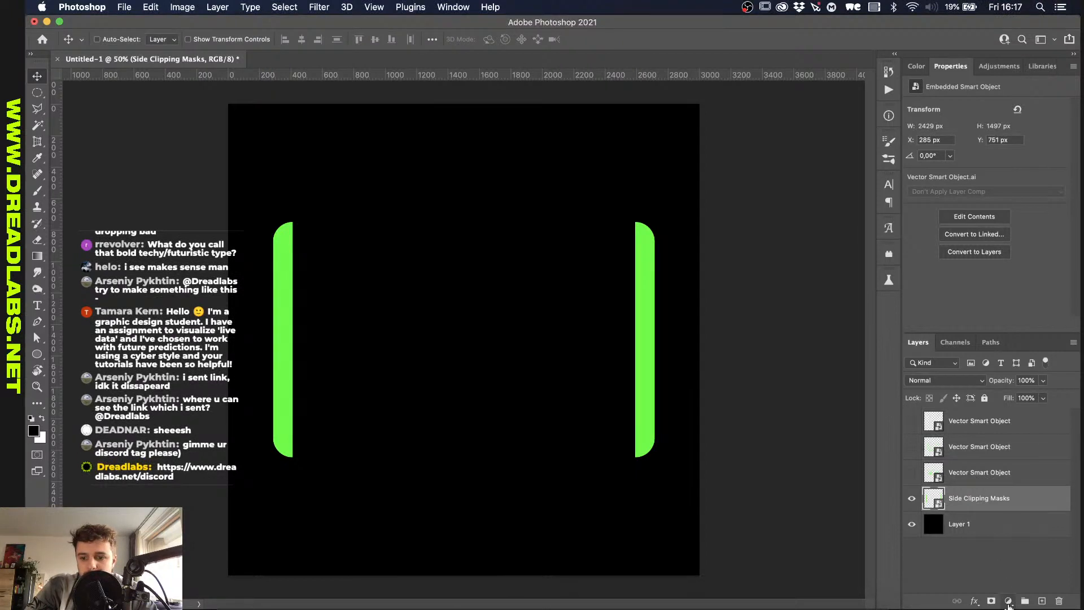
Step: Add a linear black-to-white Foreground to Background gradient fill layer at 90° and 60% scale above Side Clipping Masks
super+click(934, 498)
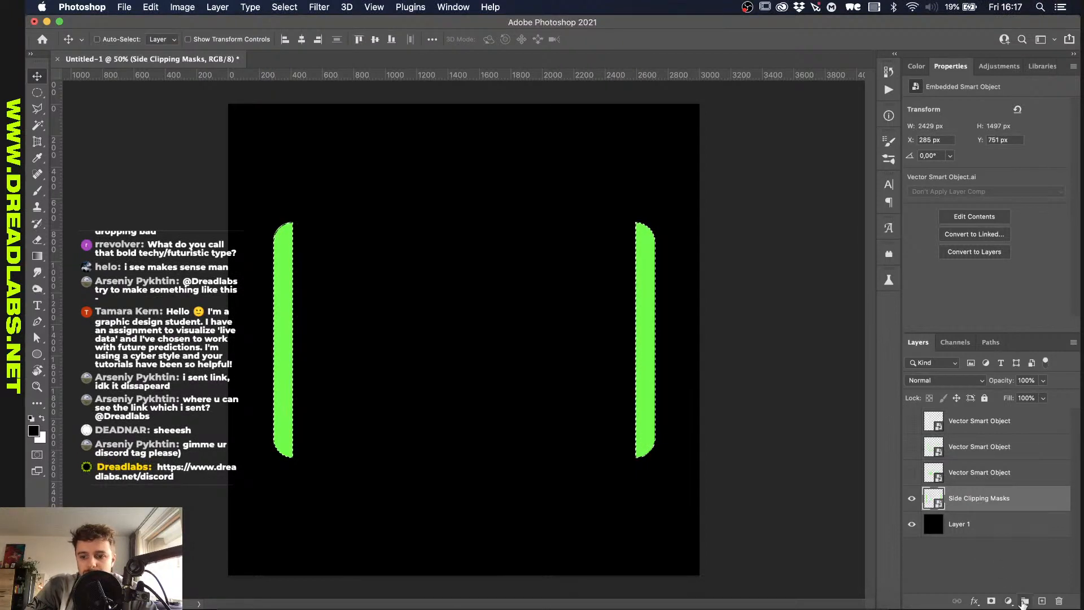
key(super+d)
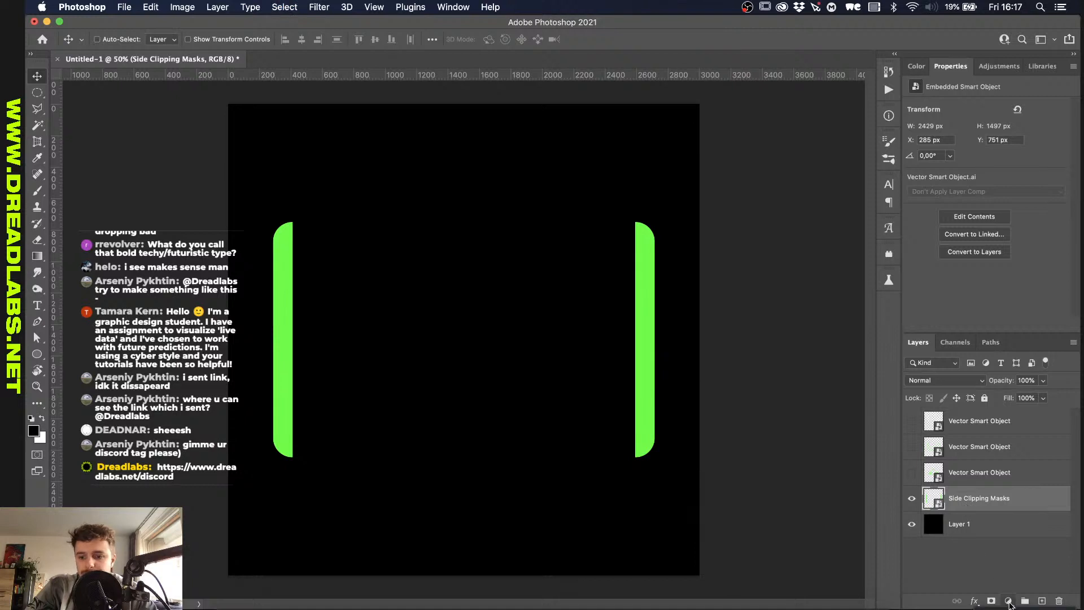
click(1001, 609)
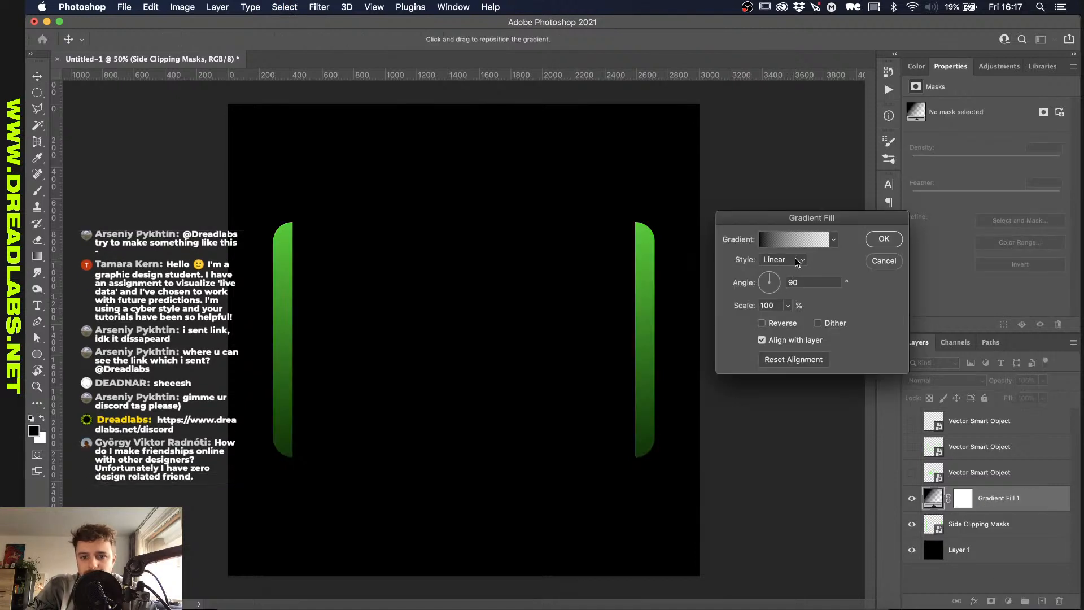
click(797, 240)
click(574, 251)
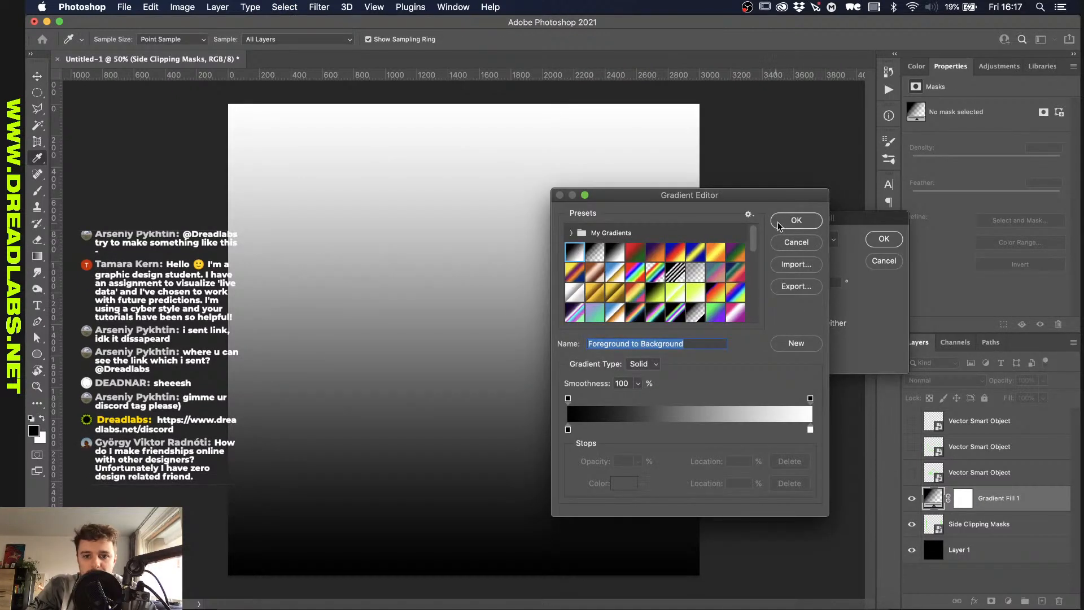
click(795, 222)
key(shift+Down)
key(shift+Down)
key(shift+Down)
key(shift+Down)
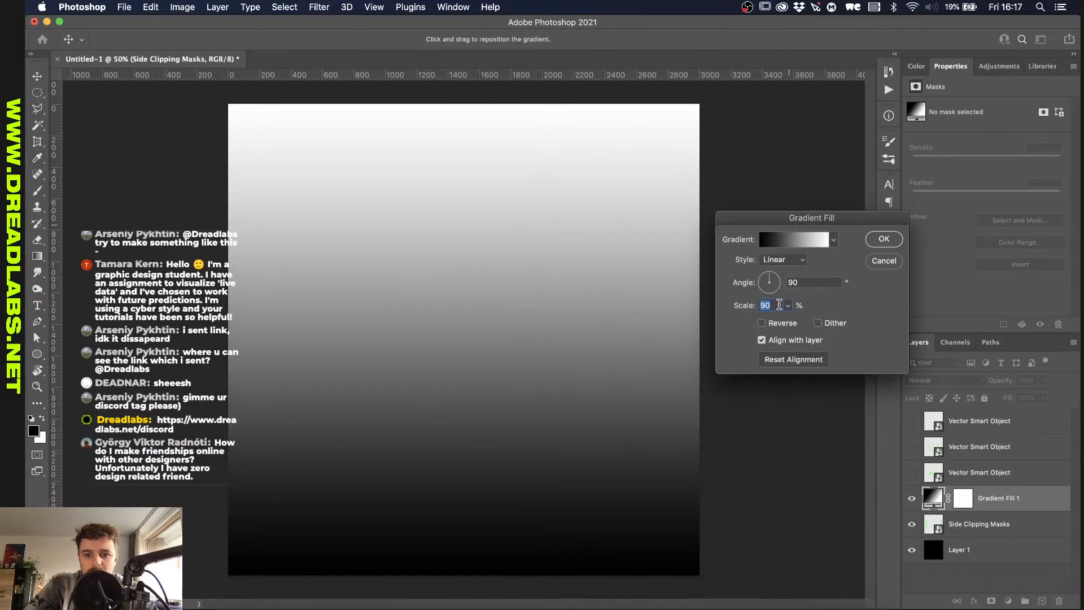
key(Return)
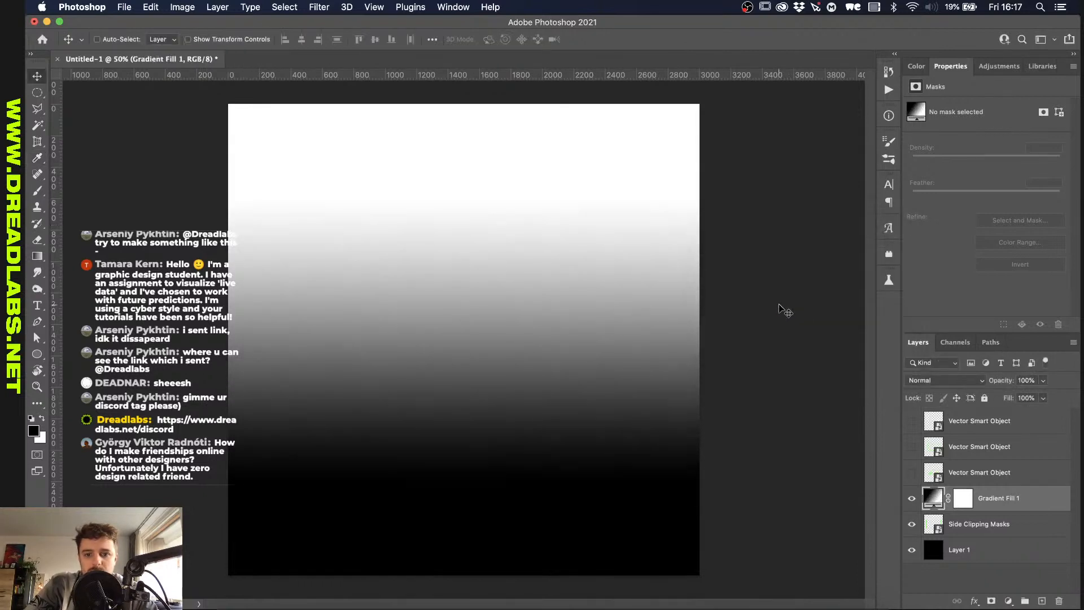
Step: Rasterize the Gradient Fill 1 layer, keeping it unclipped, and apply its layer mask
alt+click(994, 509)
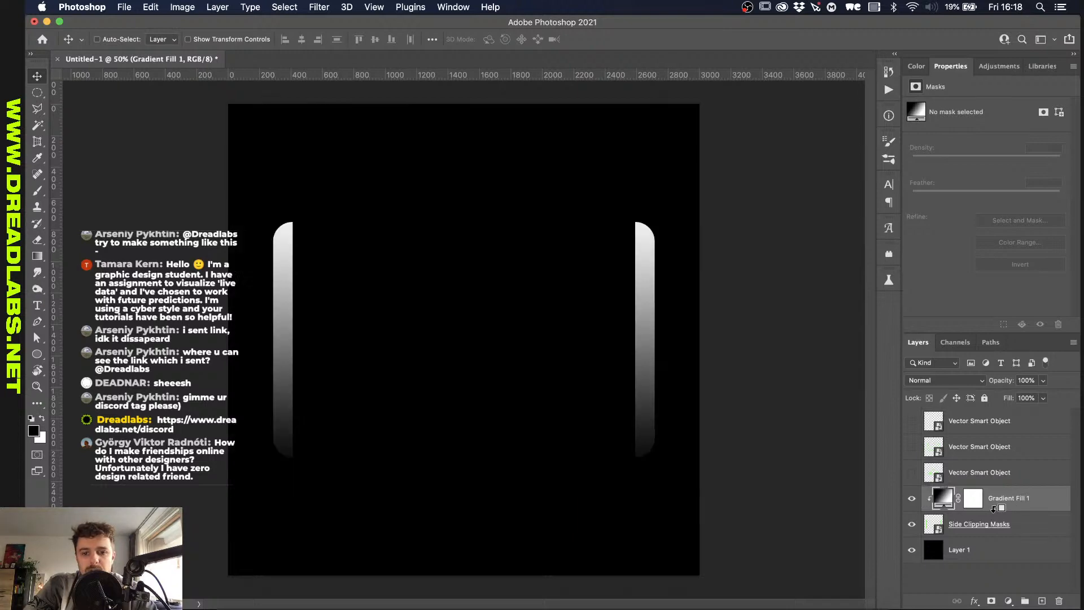
alt+click(994, 509)
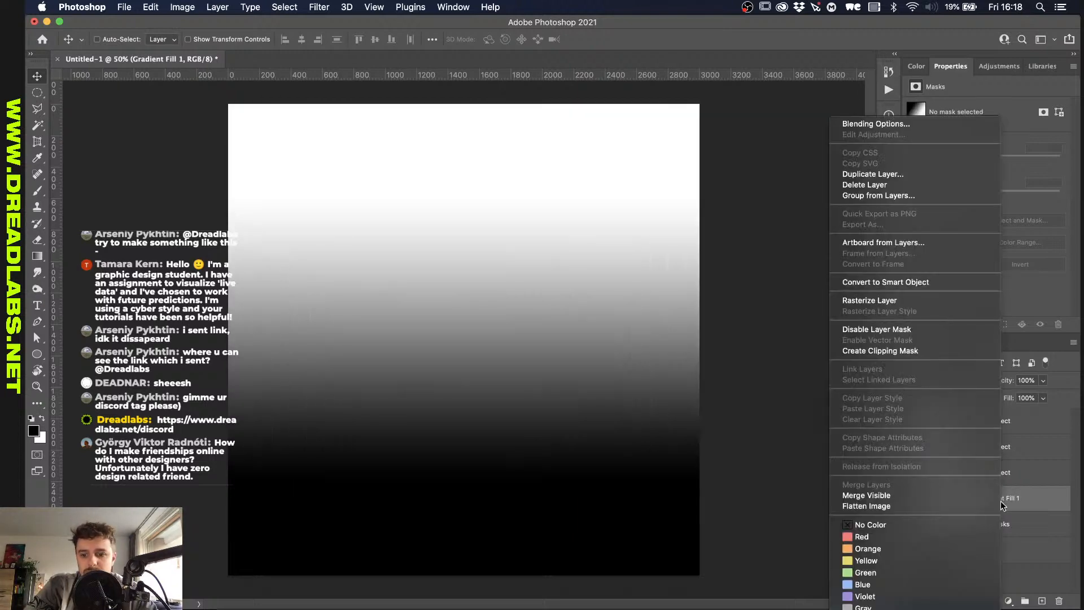
right_click(1001, 504)
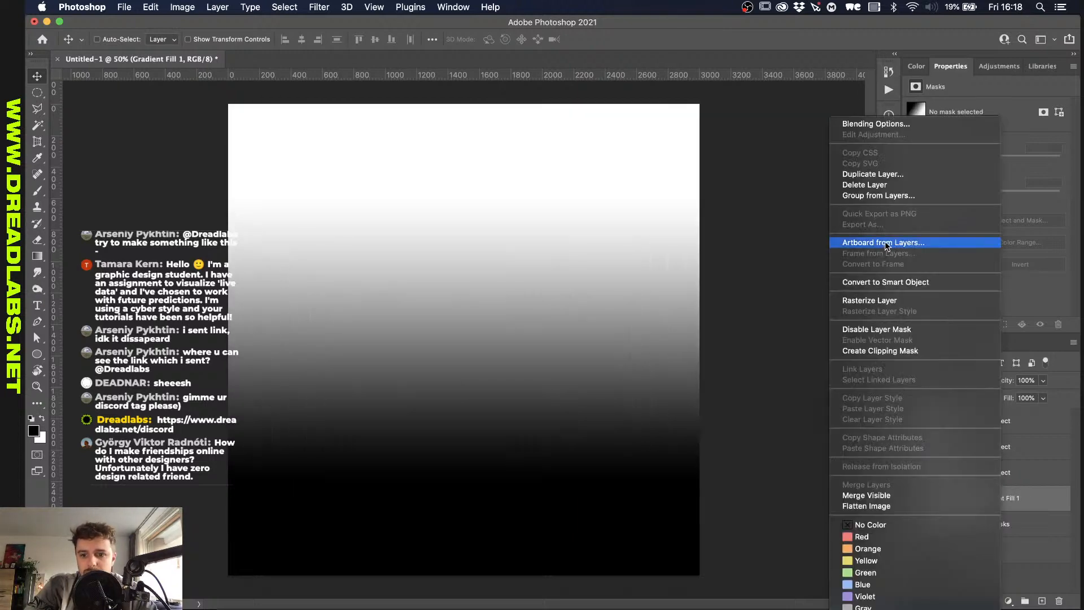
click(885, 304)
right_click(965, 501)
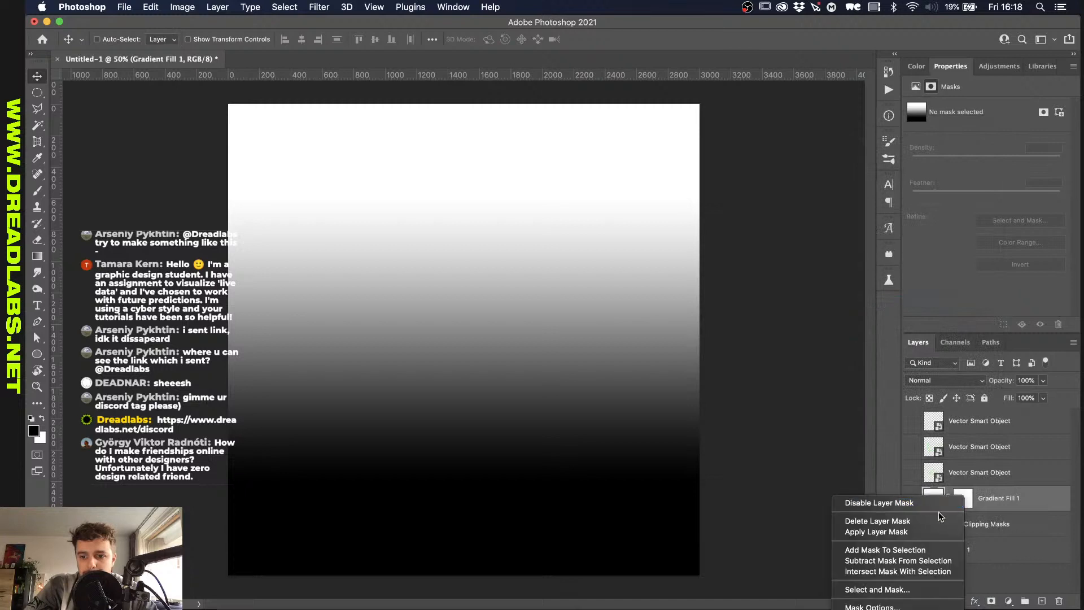
click(858, 534)
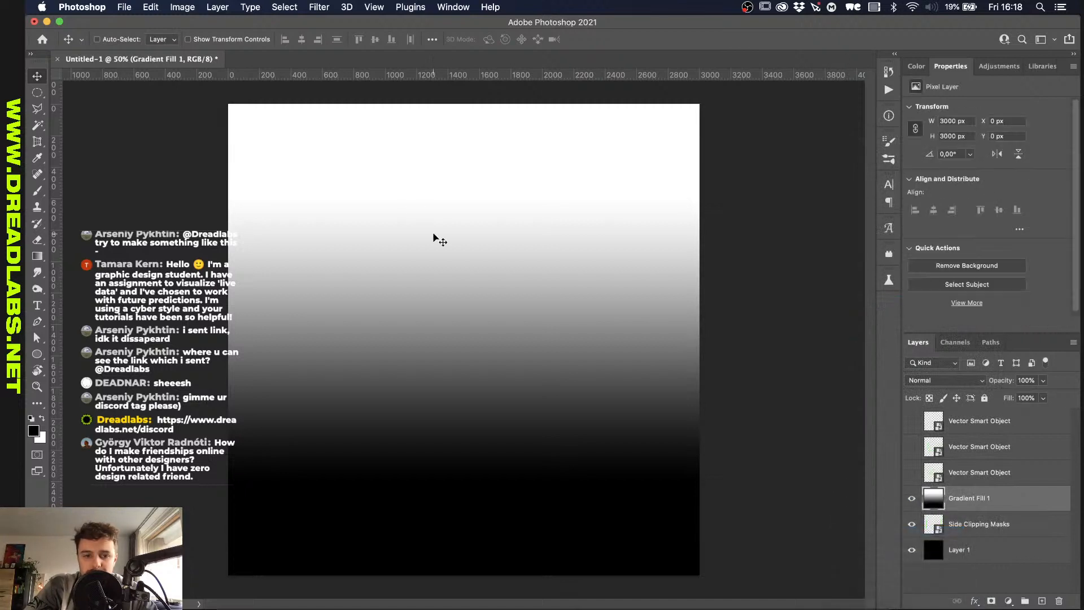
Step: Duplicate the rasterized gradient layer into a new document
click(326, 4)
mouse_move(344, 201)
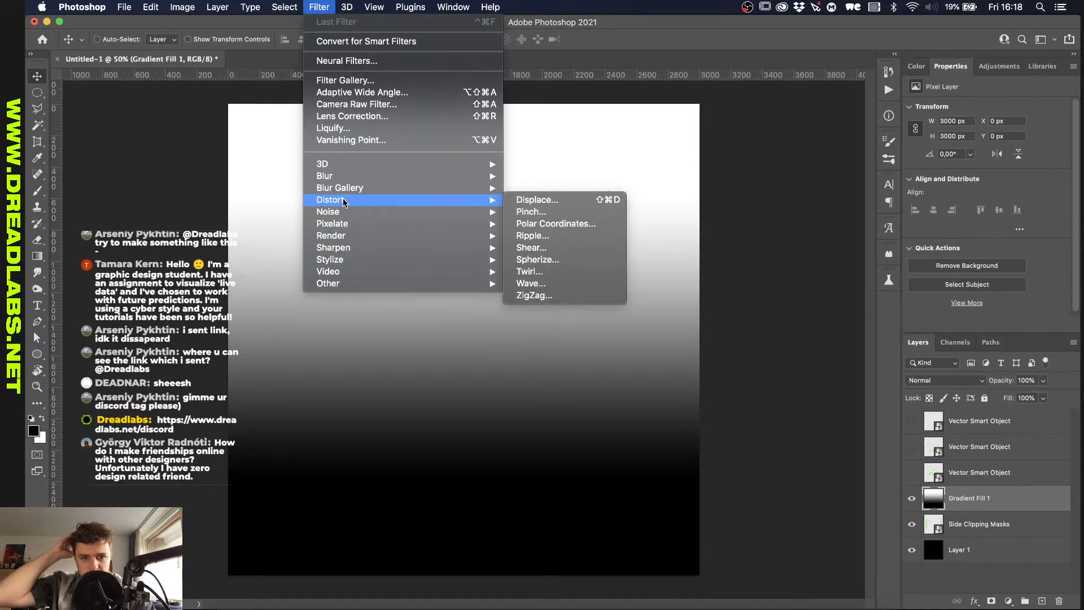
right_click(992, 500)
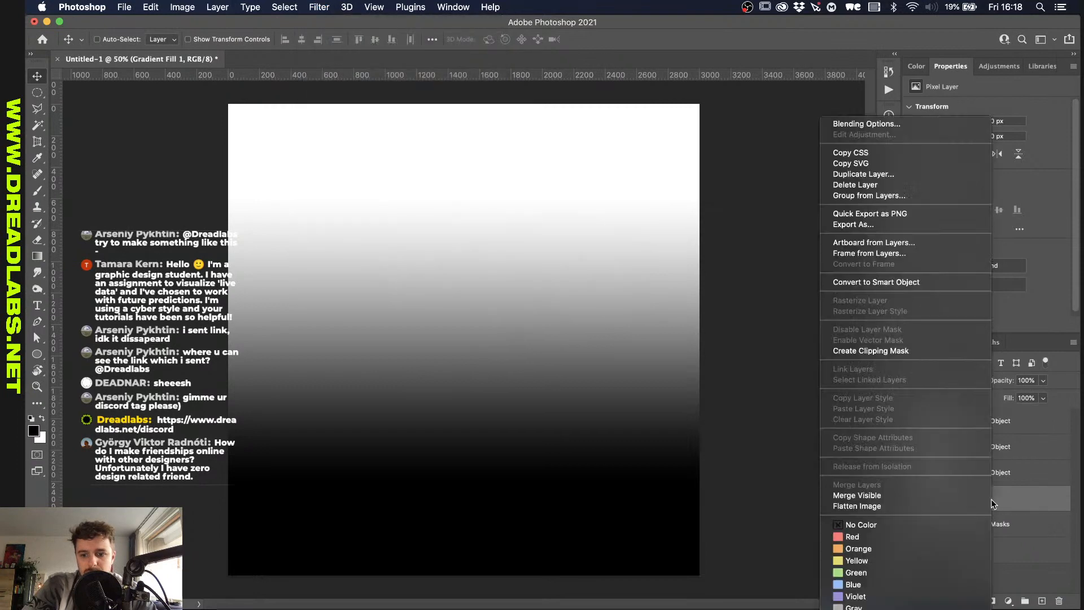
click(864, 174)
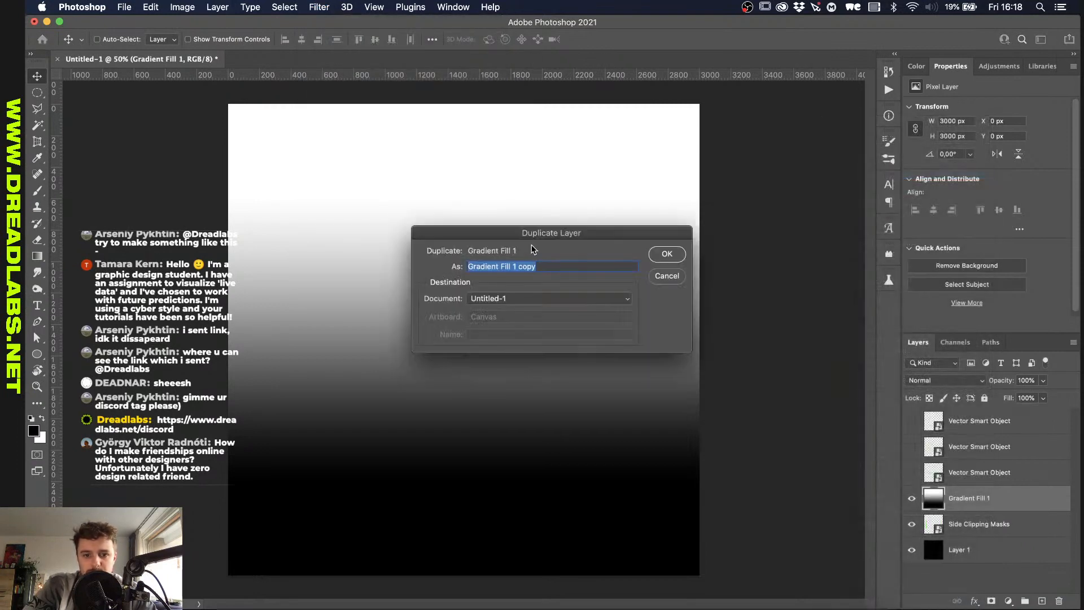
click(508, 298)
click(497, 310)
key(Return)
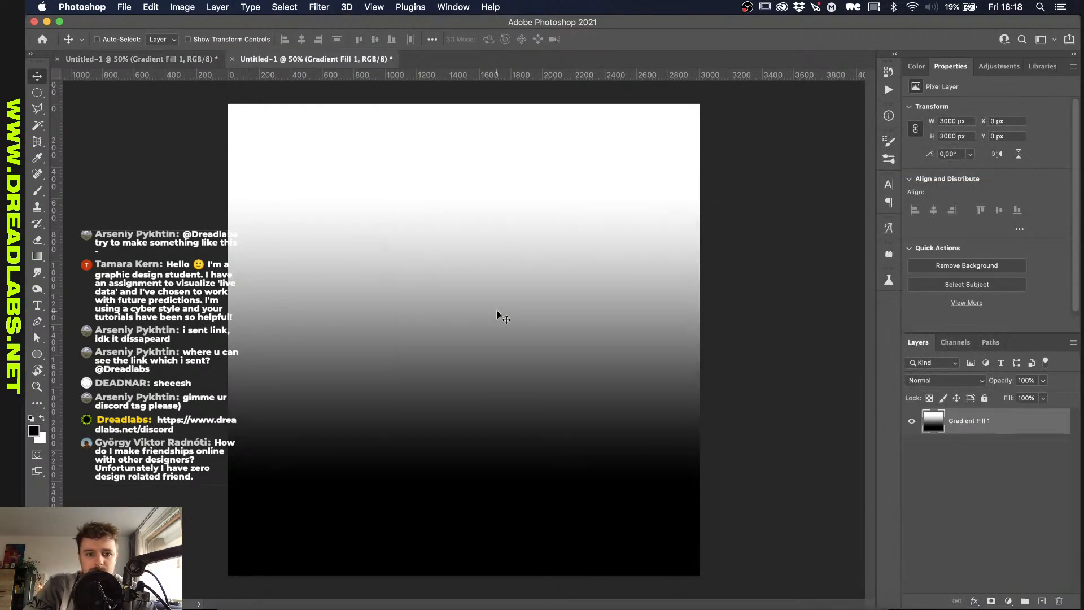
Step: Convert the new gradient document from RGB to Grayscale mode
click(183, 7)
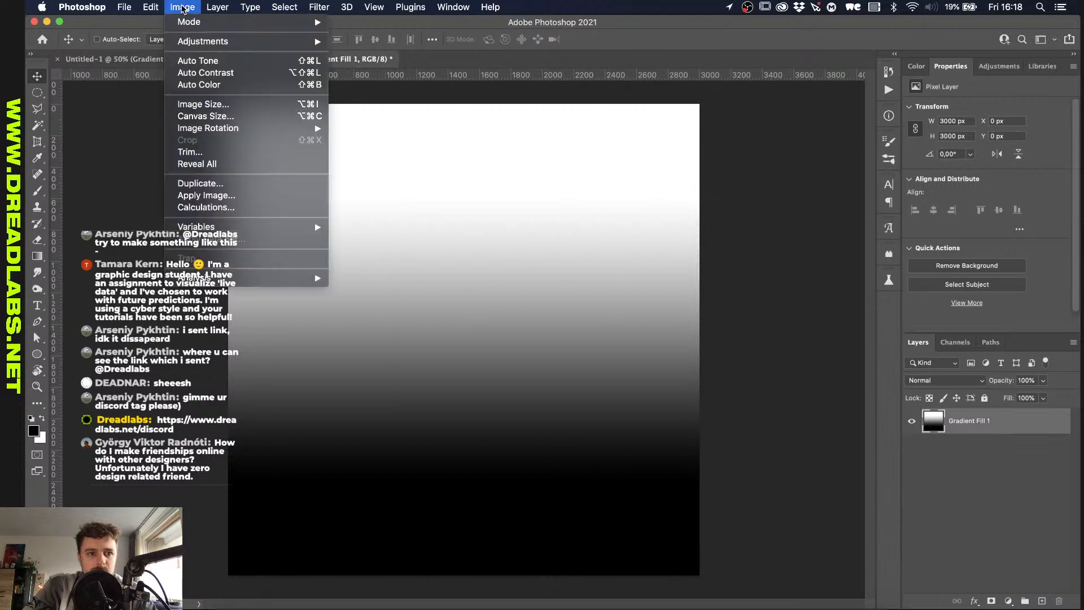
mouse_move(192, 23)
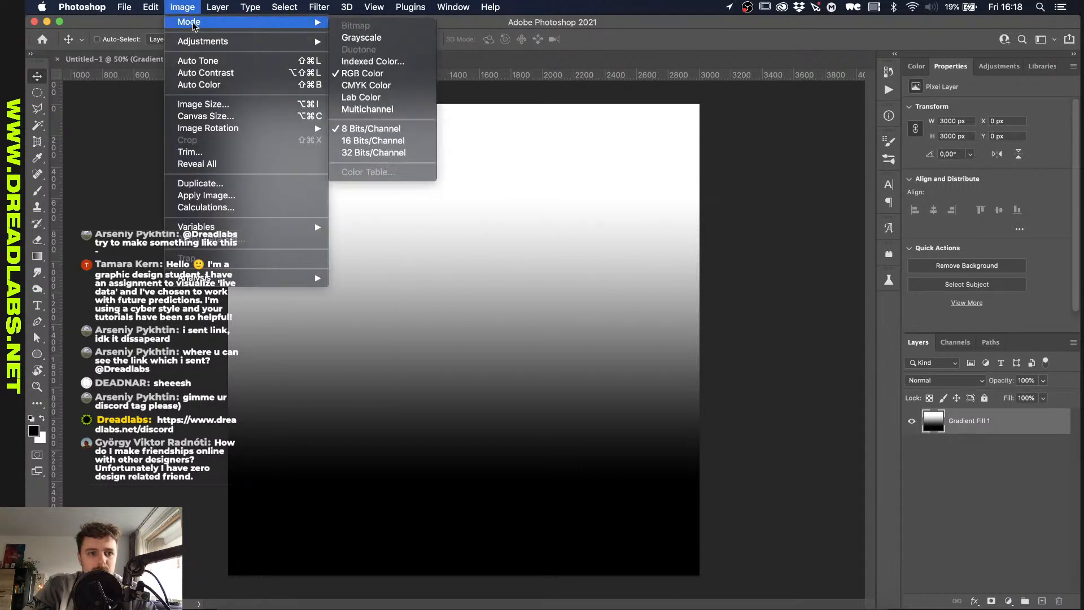
click(384, 37)
key(Return)
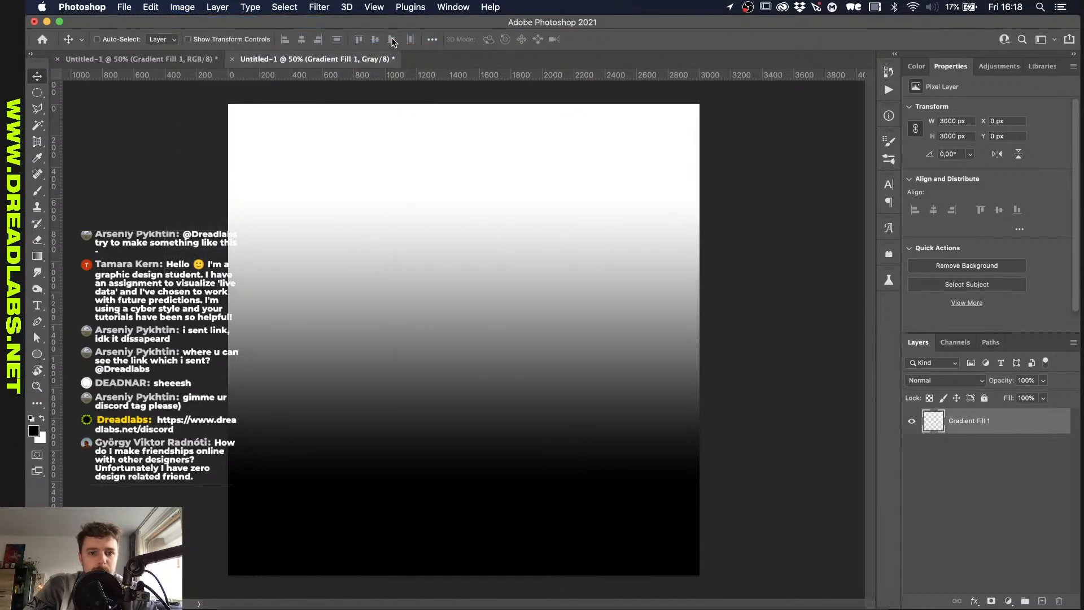
Step: Try converting the gradient document to a flattened 72 pixels/inch Bitmap using Pattern Dither, inspect the pattern and undo it
click(182, 7)
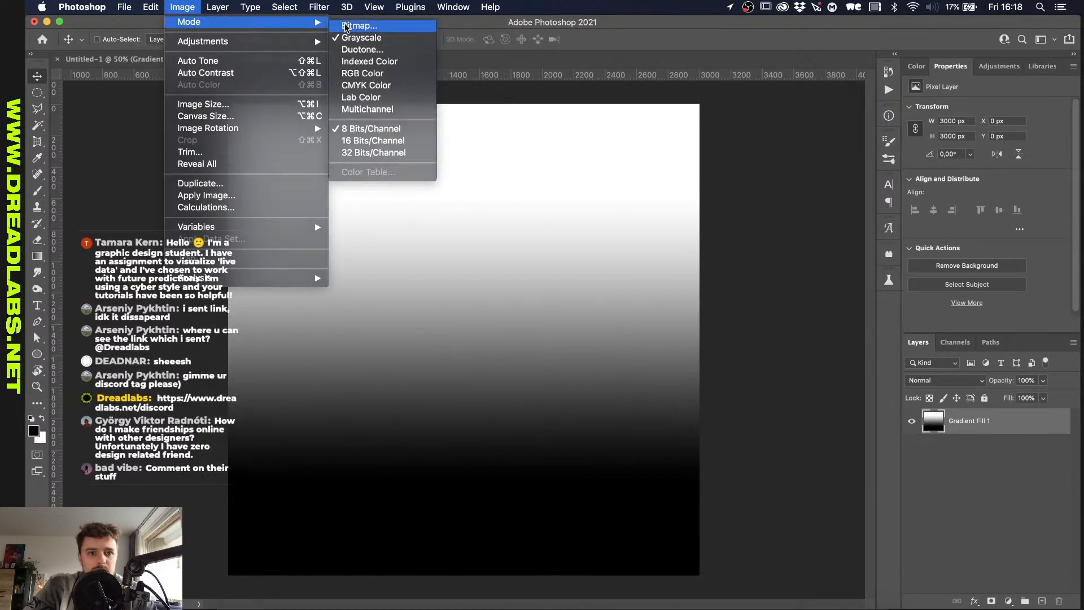
click(355, 25)
click(642, 230)
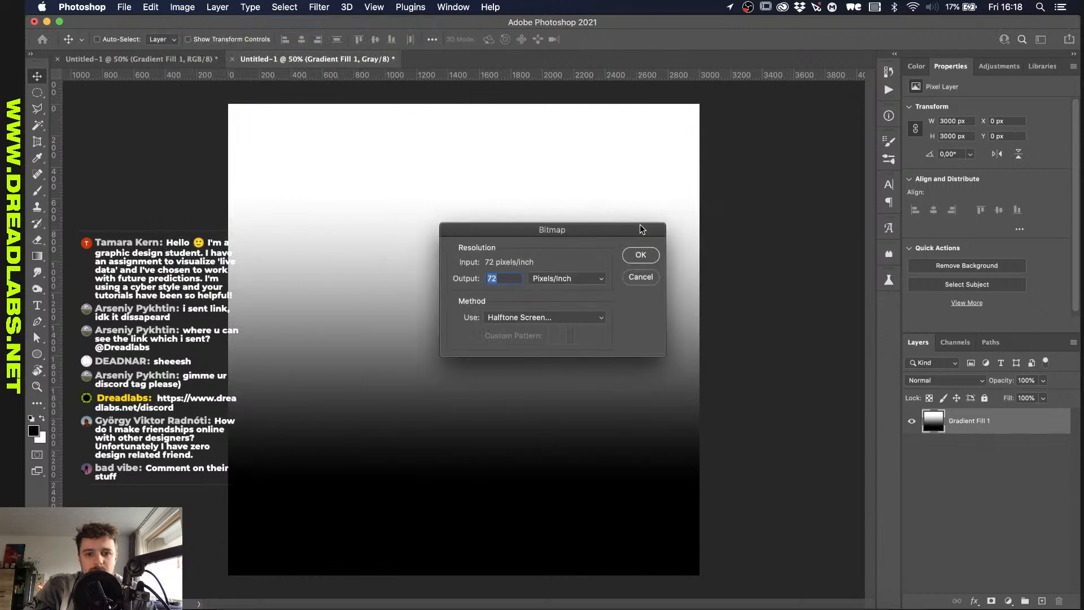
click(526, 318)
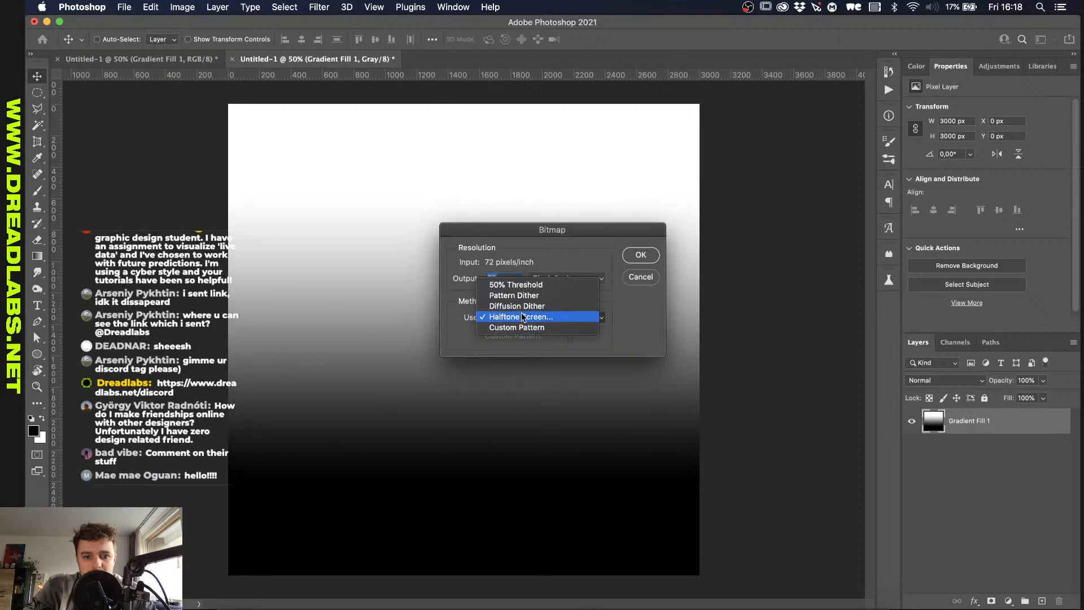
click(517, 295)
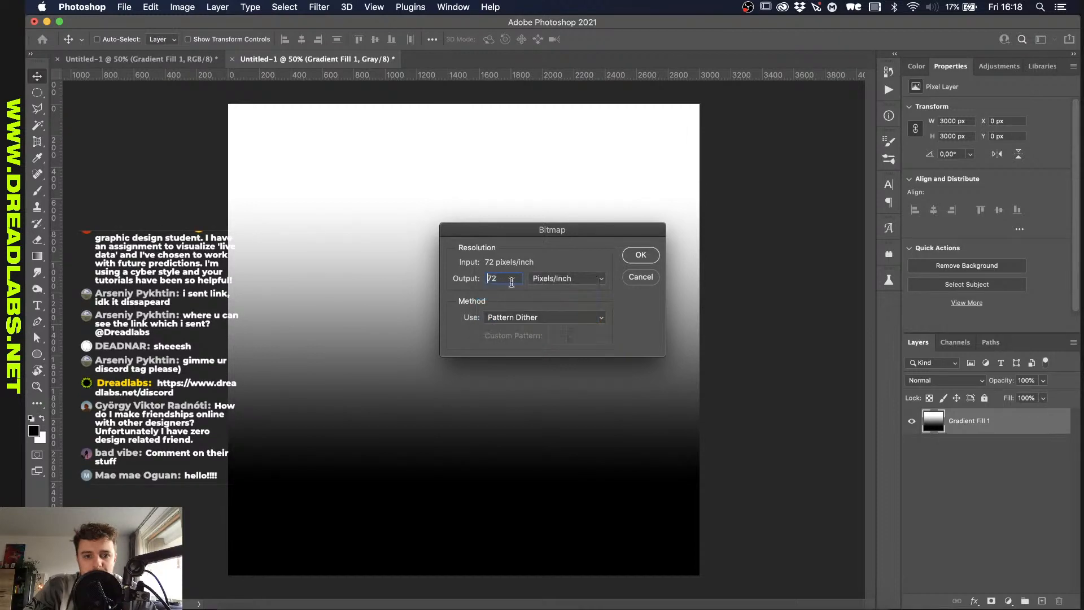
click(641, 256)
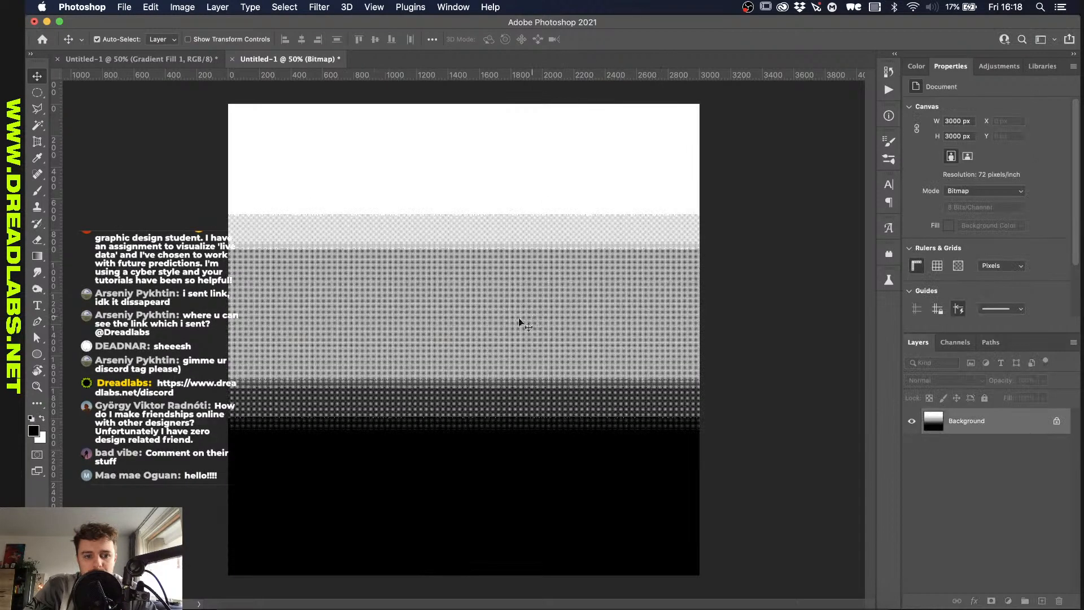
scroll(475, 333, up, 8)
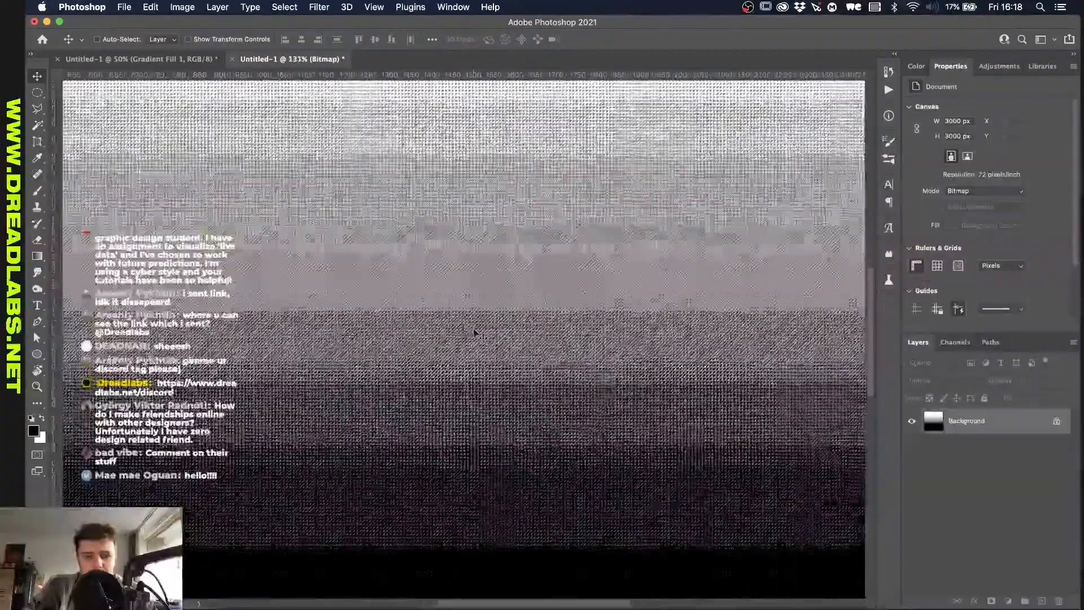
key(super+z)
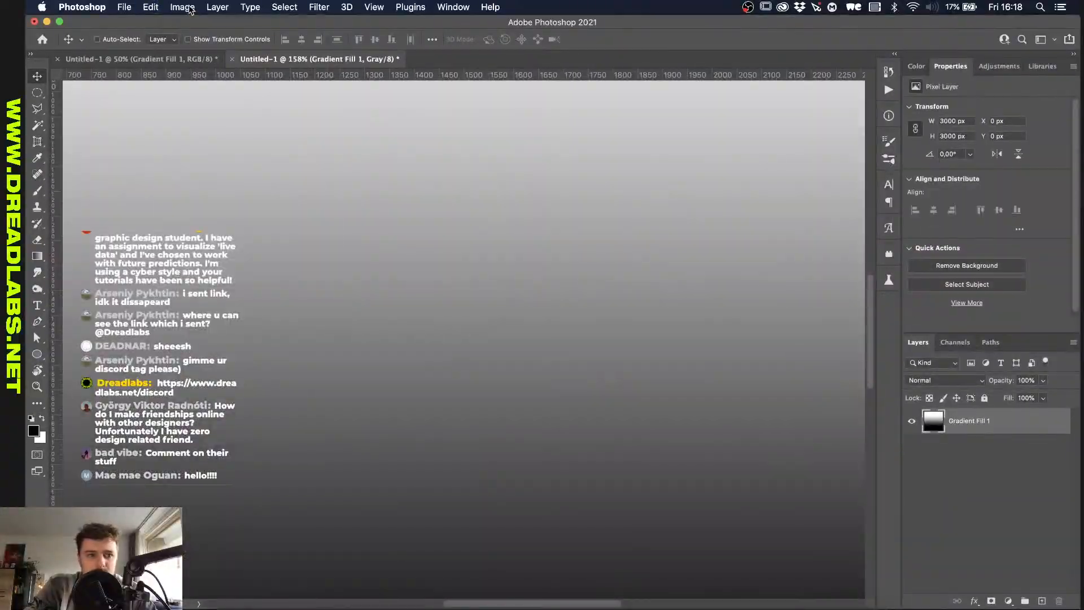
Step: Start another Bitmap conversion of the flattened gradient at 72 pixels/inch, using the Halftone Screen method
click(190, 10)
mouse_move(248, 21)
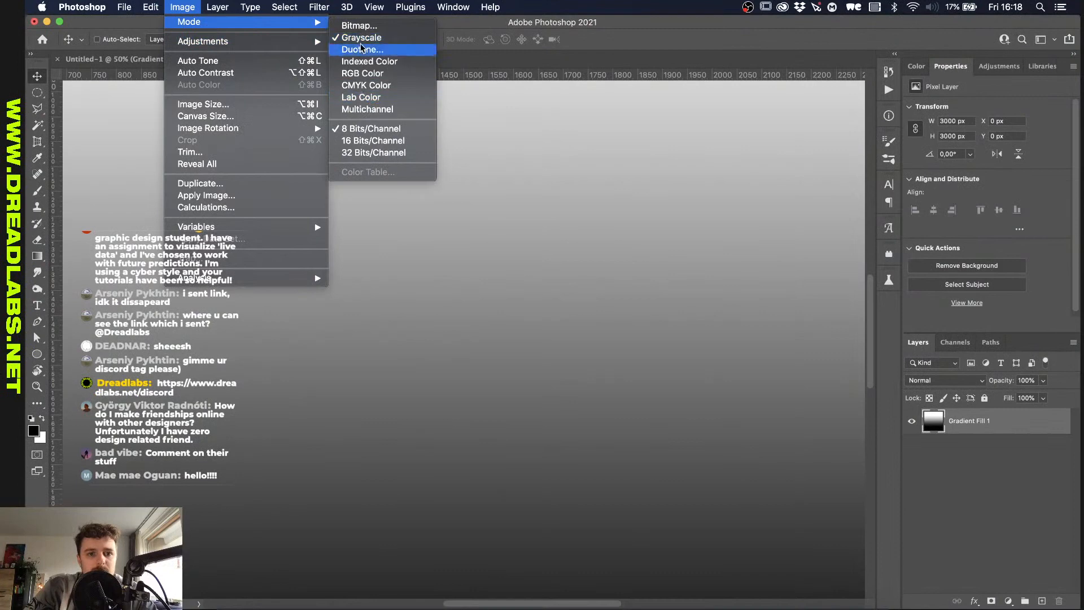
click(362, 25)
click(640, 228)
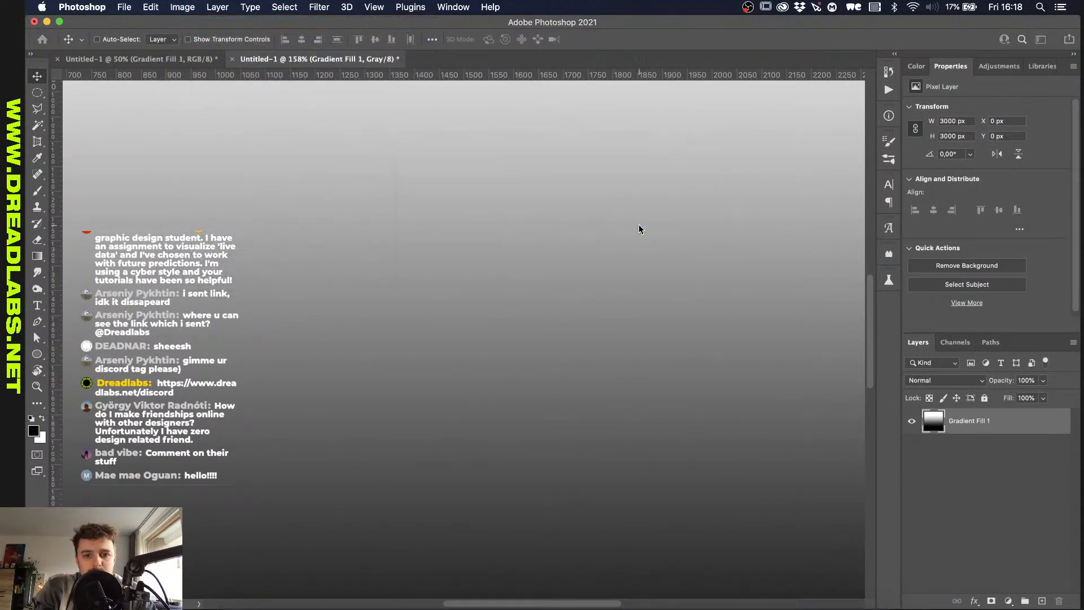
click(528, 317)
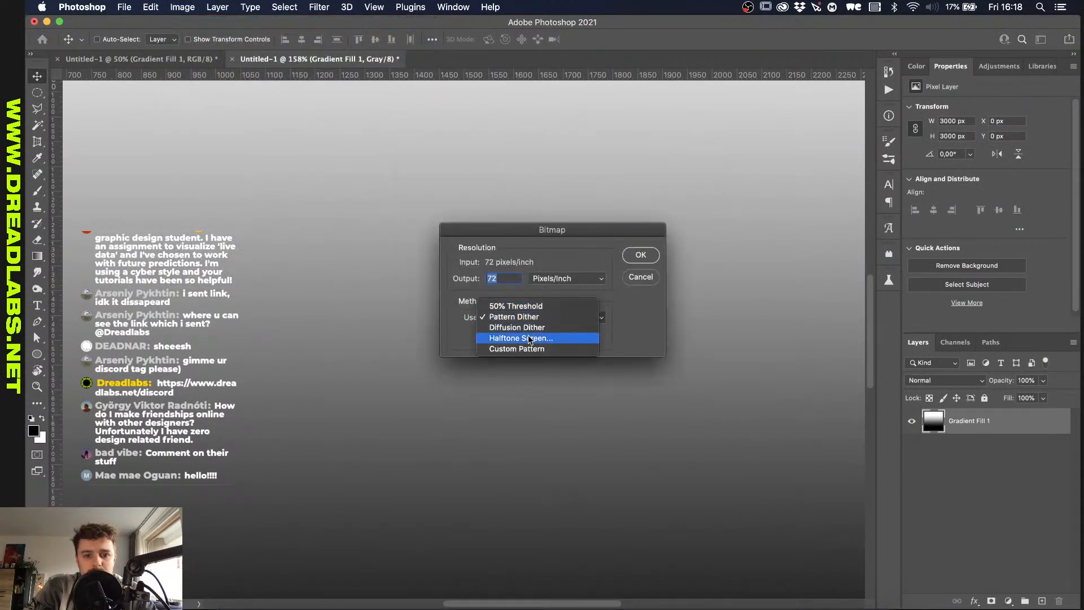
click(529, 338)
click(634, 252)
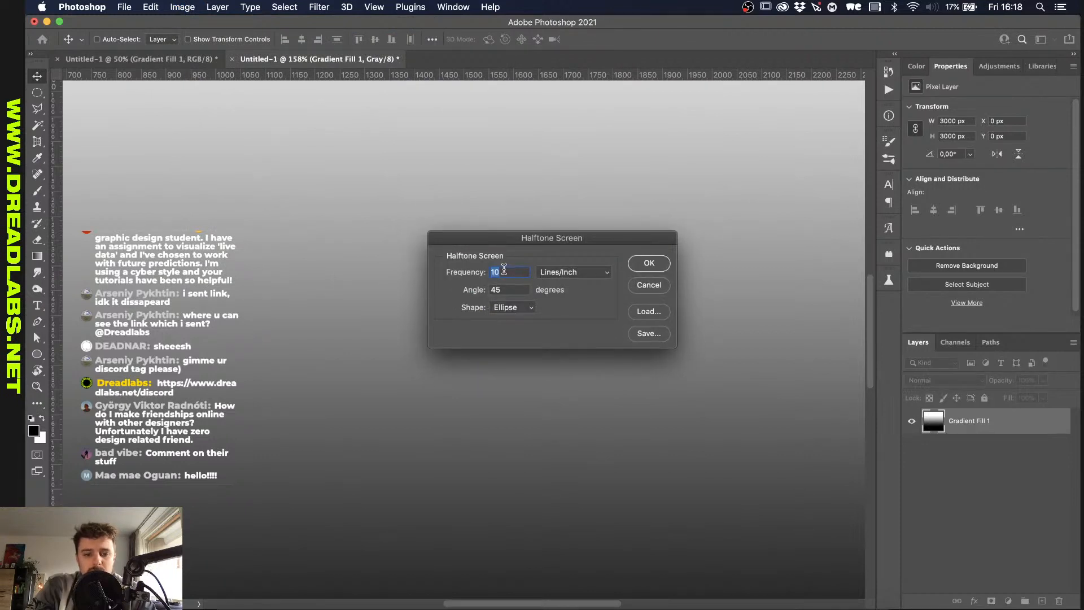
Step: Try a halftone screen with a frequency of 1 line/inch, 45° angle and Diamond shape, view the whole canvas and undo it
text(1)
click(502, 308)
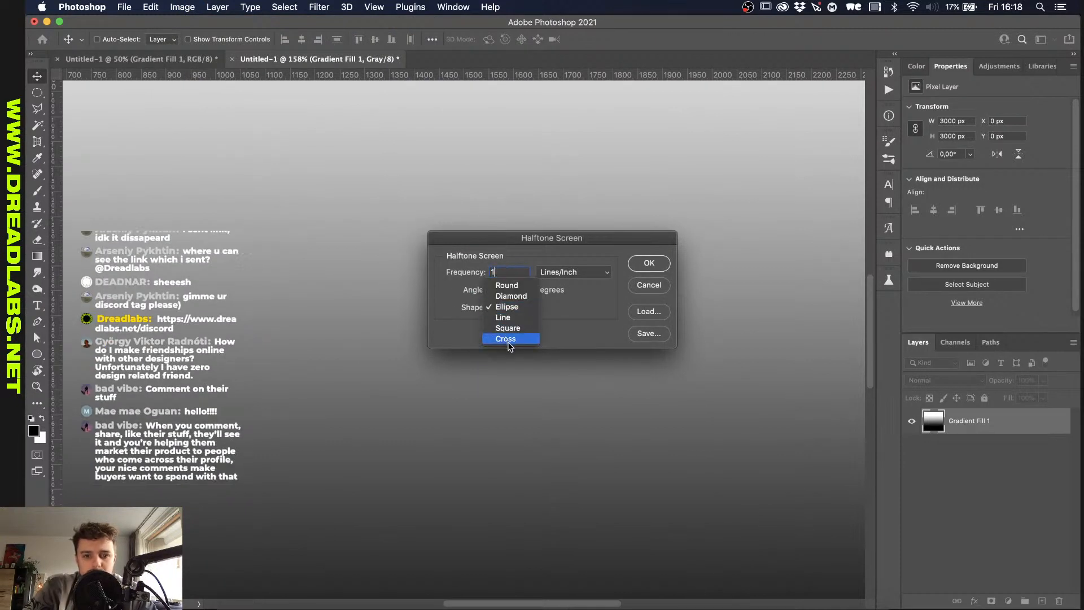
click(508, 296)
click(642, 263)
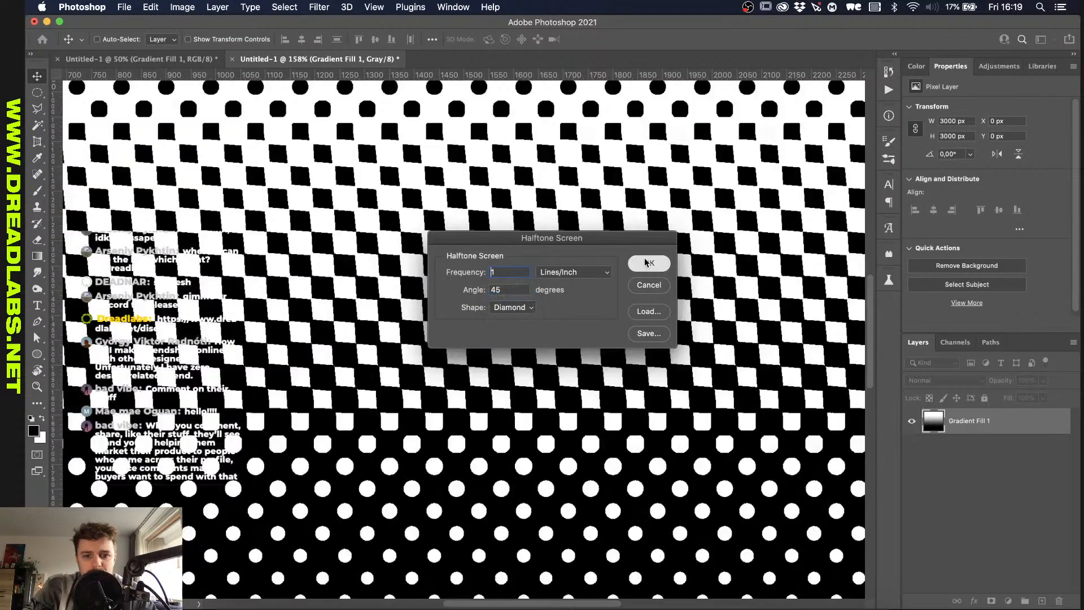
key(super+0)
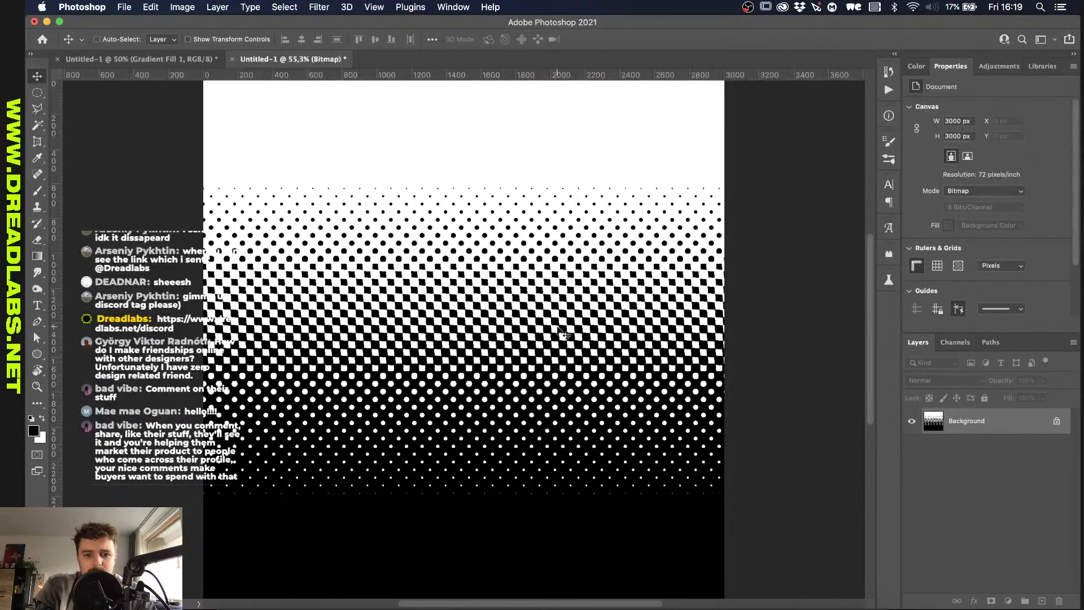
key(super+z)
Step: Start another Bitmap conversion of the flattened grayscale gradient, keeping the Halftone Screen method
click(182, 7)
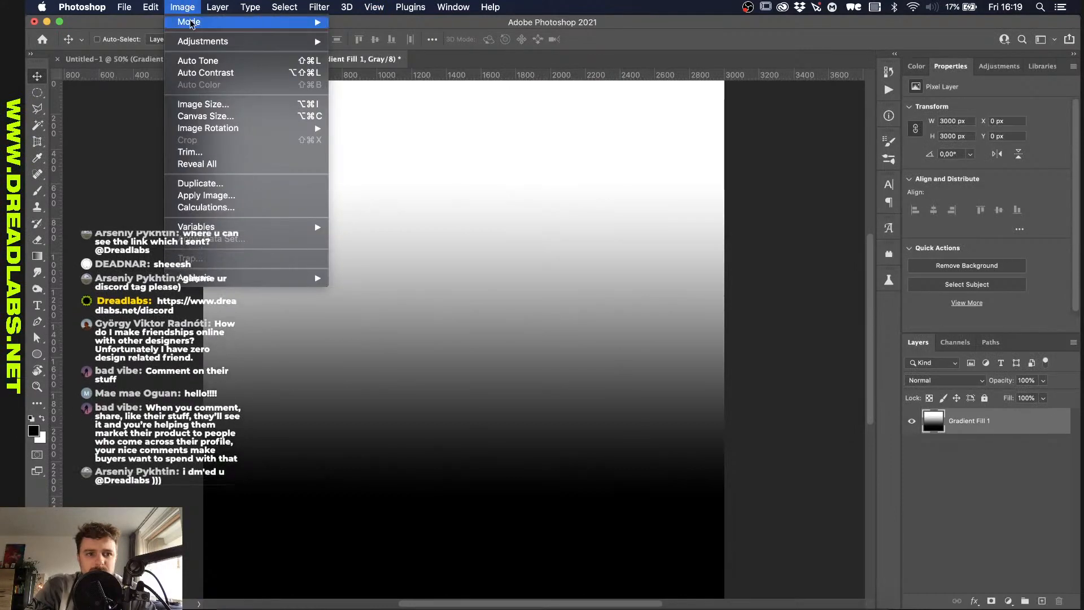
click(363, 27)
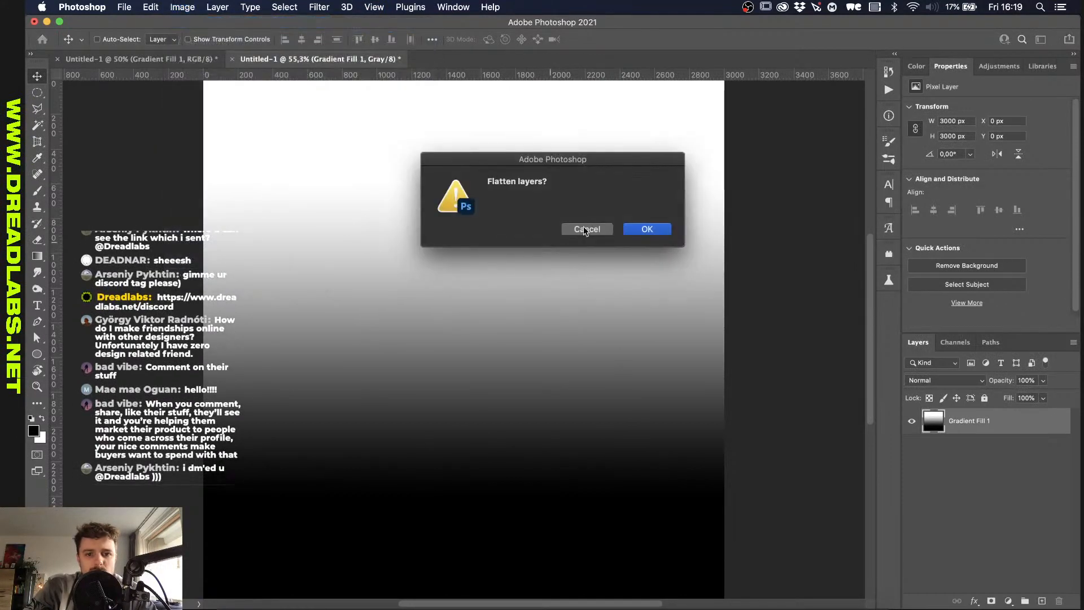
click(640, 229)
click(515, 318)
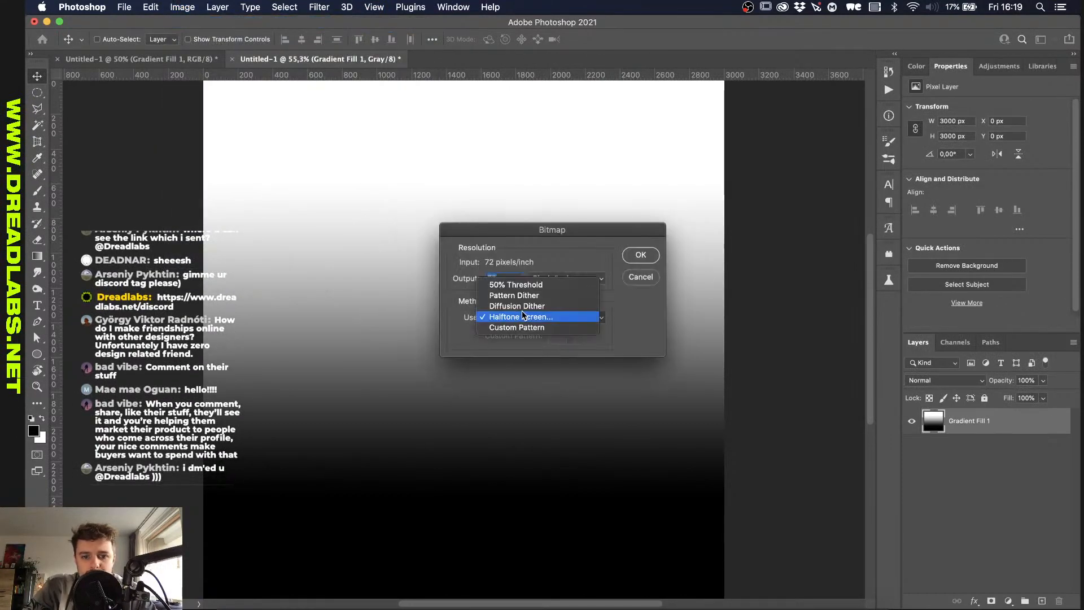
click(523, 316)
click(527, 321)
click(528, 318)
click(640, 255)
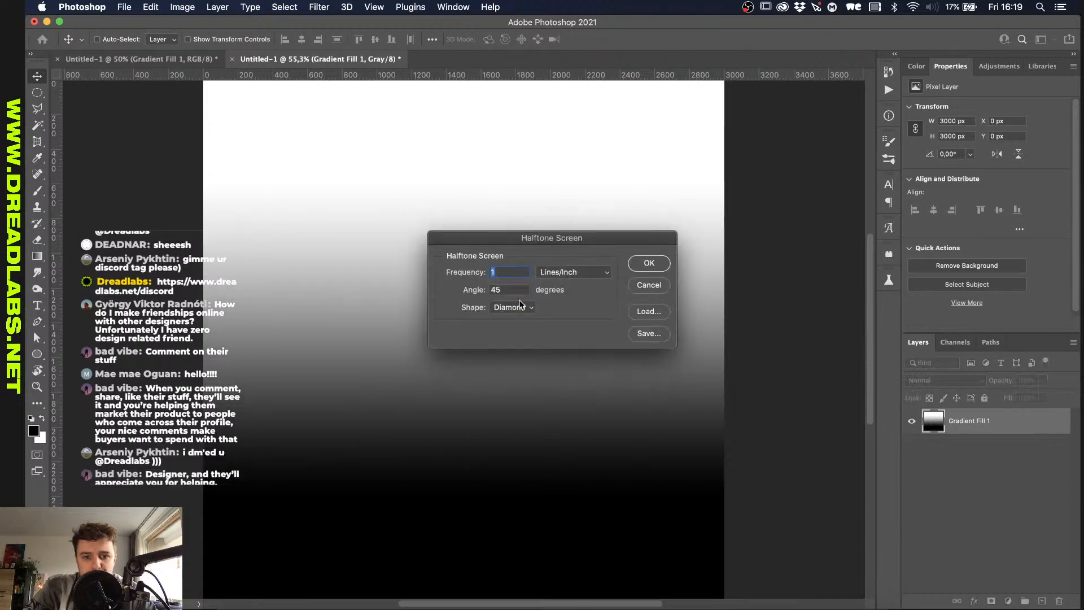
Step: Try a halftone screen with a frequency of 10 lines/inch and Line shape, inspect the pattern closely and undo it
text(10)
click(517, 306)
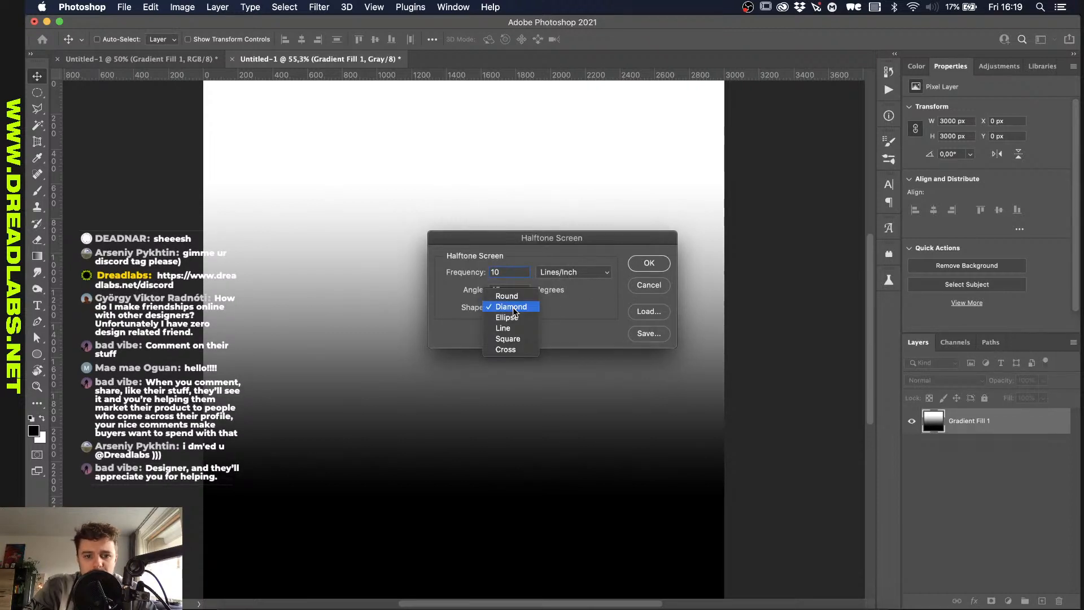
click(514, 328)
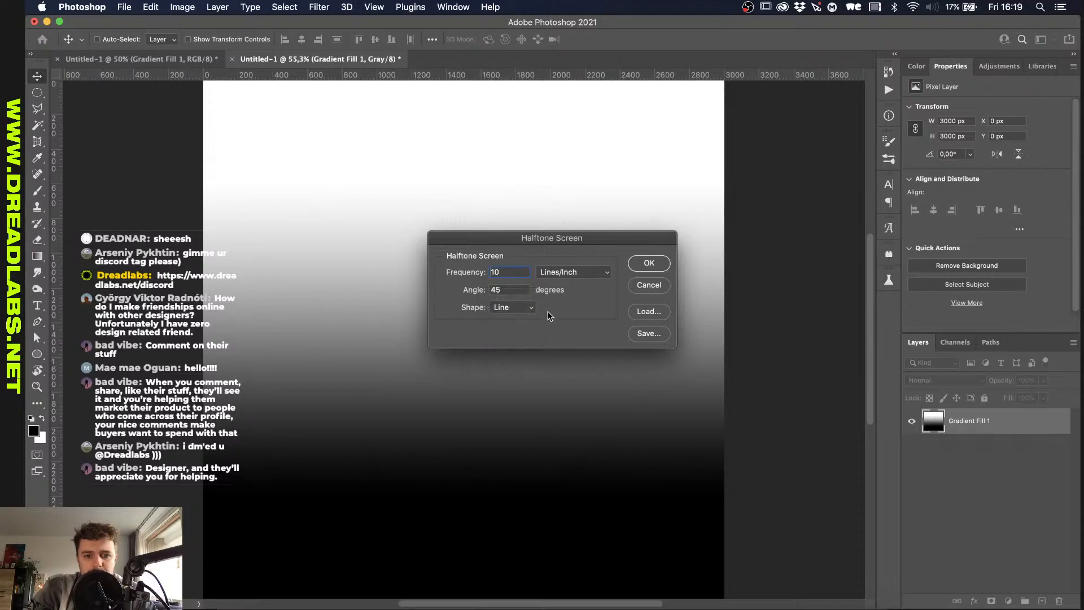
click(639, 262)
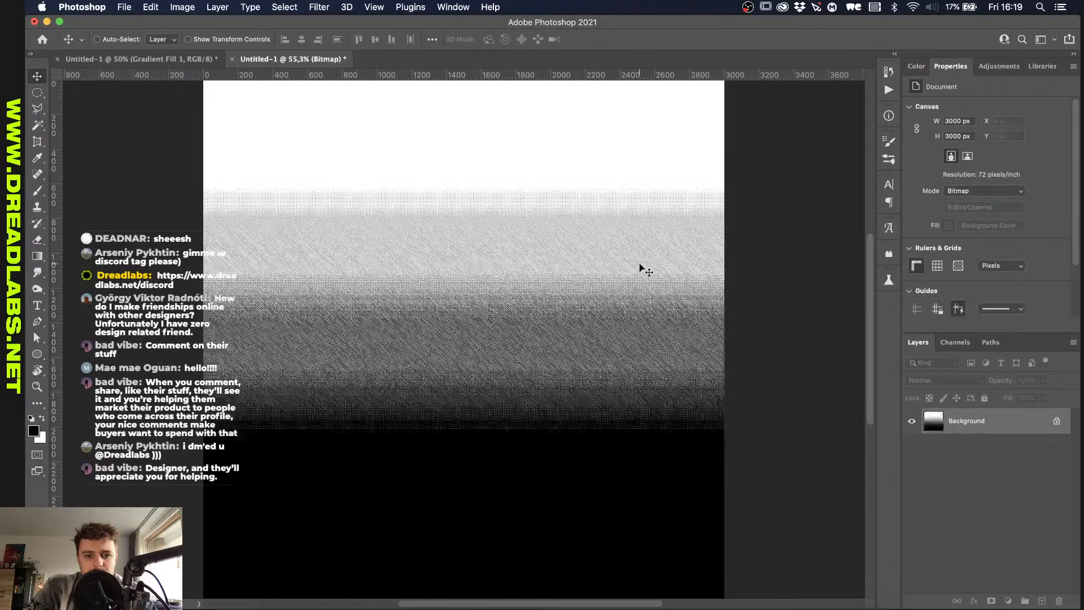
scroll(433, 391, up, 5)
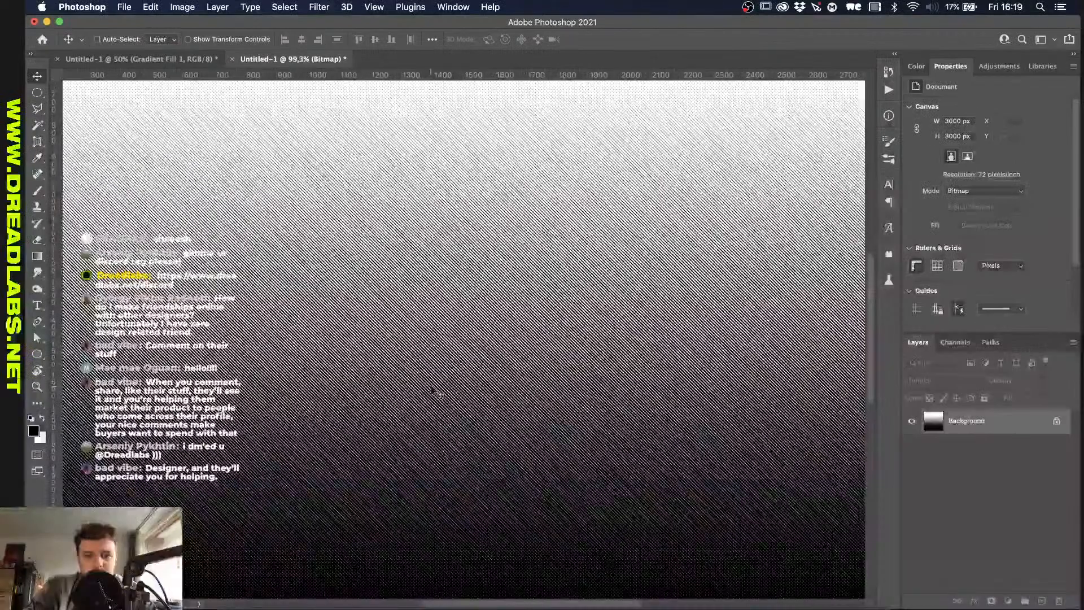
scroll(432, 391, down, 3)
key(super+z)
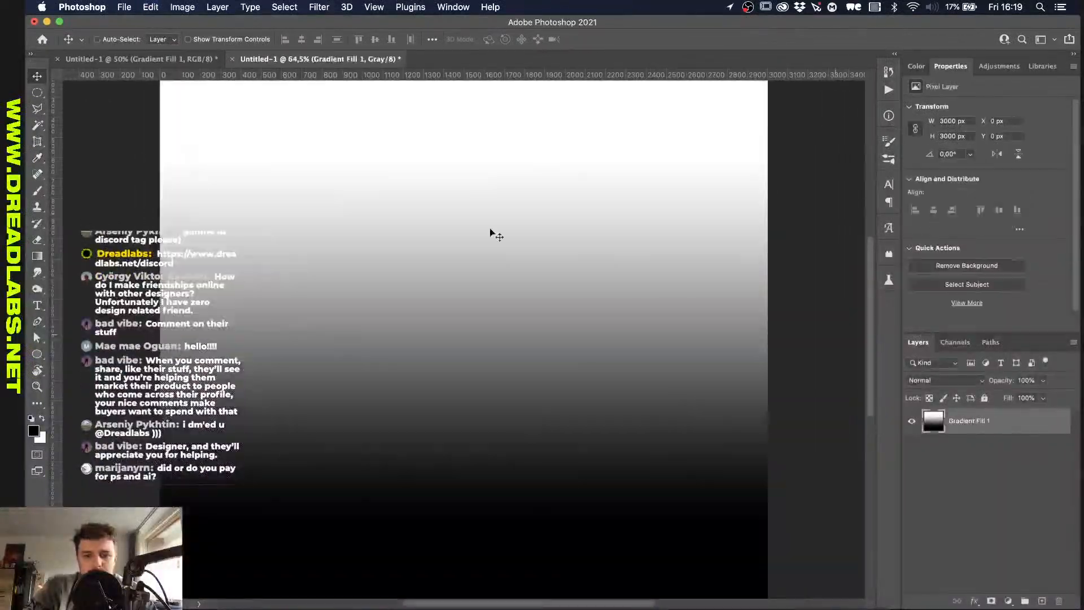
Step: Flatten the gradient document and begin converting it to a 72 pixels/inch Bitmap with the Halftone Screen method
click(182, 6)
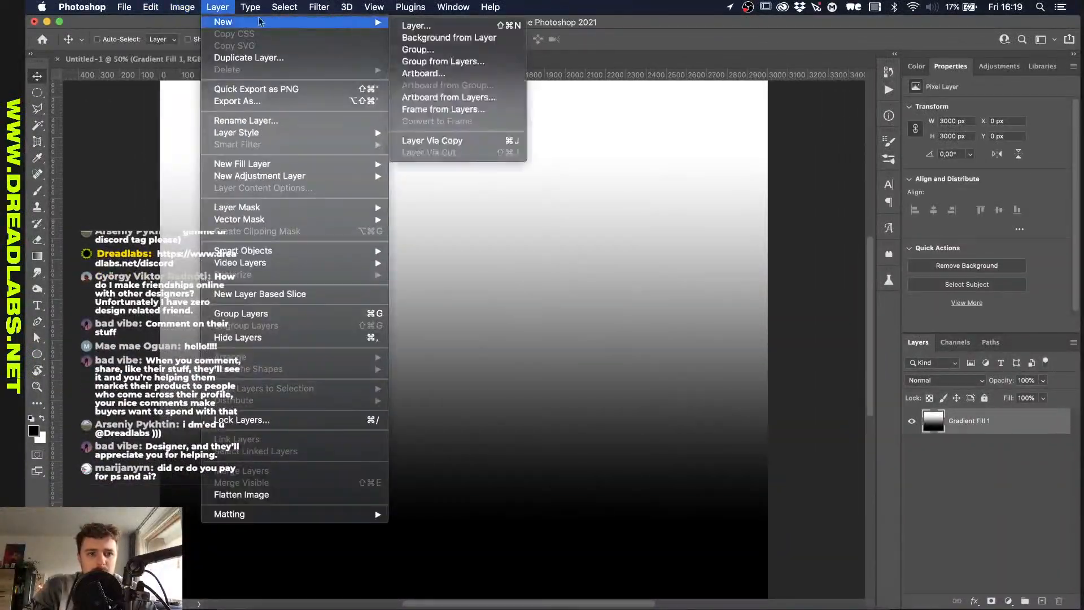
mouse_move(192, 22)
click(362, 26)
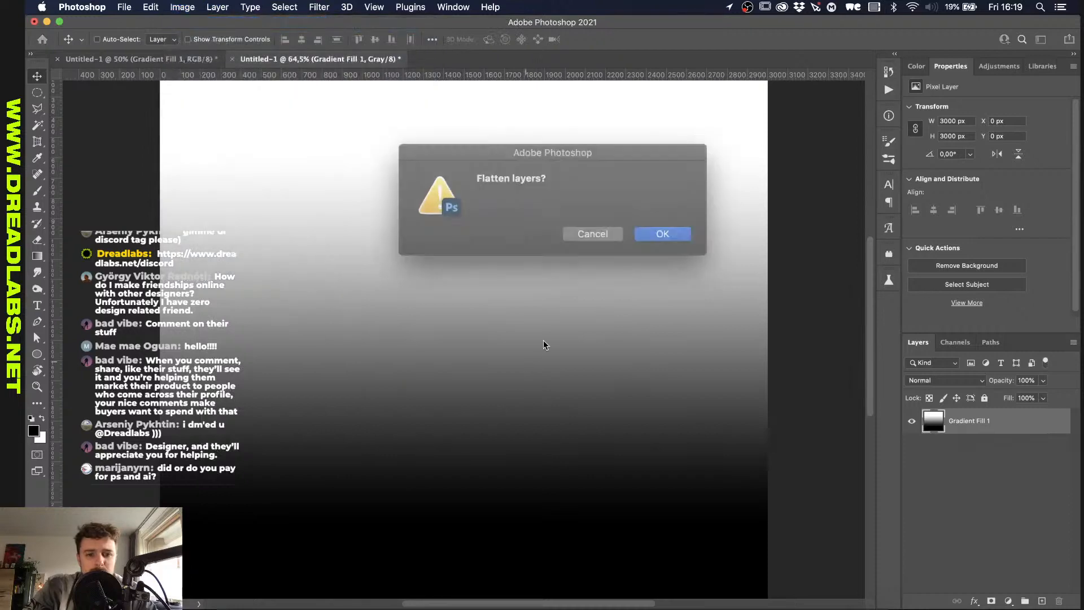
click(646, 229)
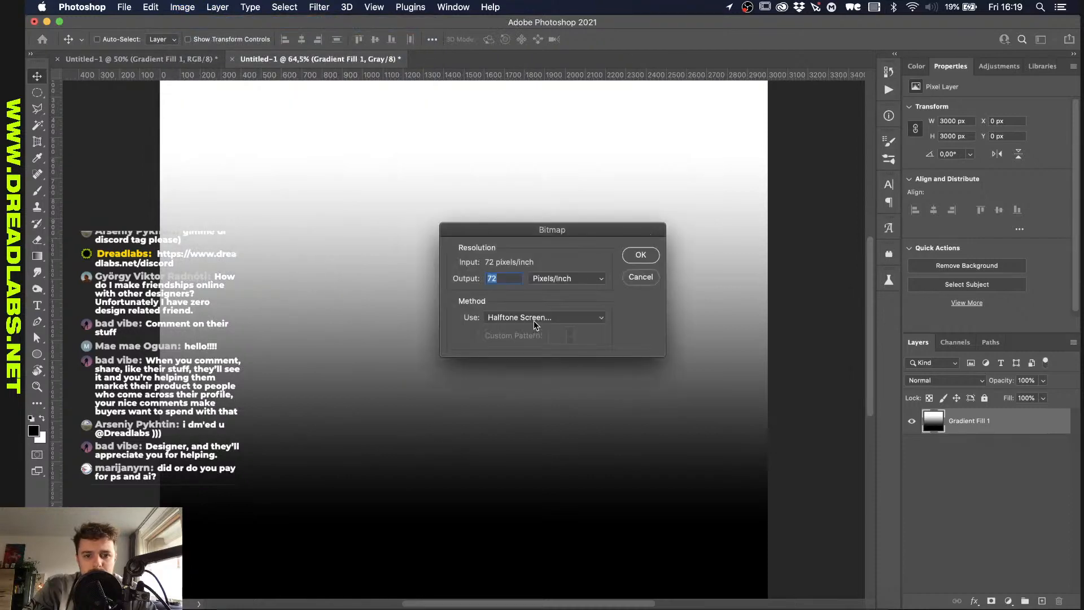
click(534, 317)
click(519, 317)
click(640, 255)
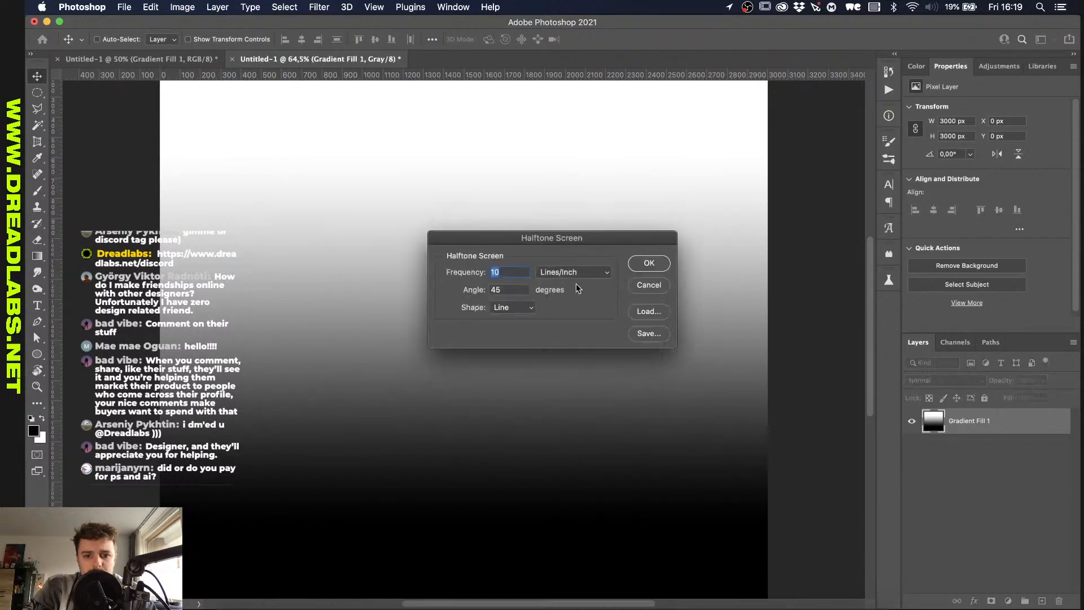
Step: Apply the halftone screen with a frequency of 5 lines/inch, 45° angle and Line shape
text(5)
click(511, 308)
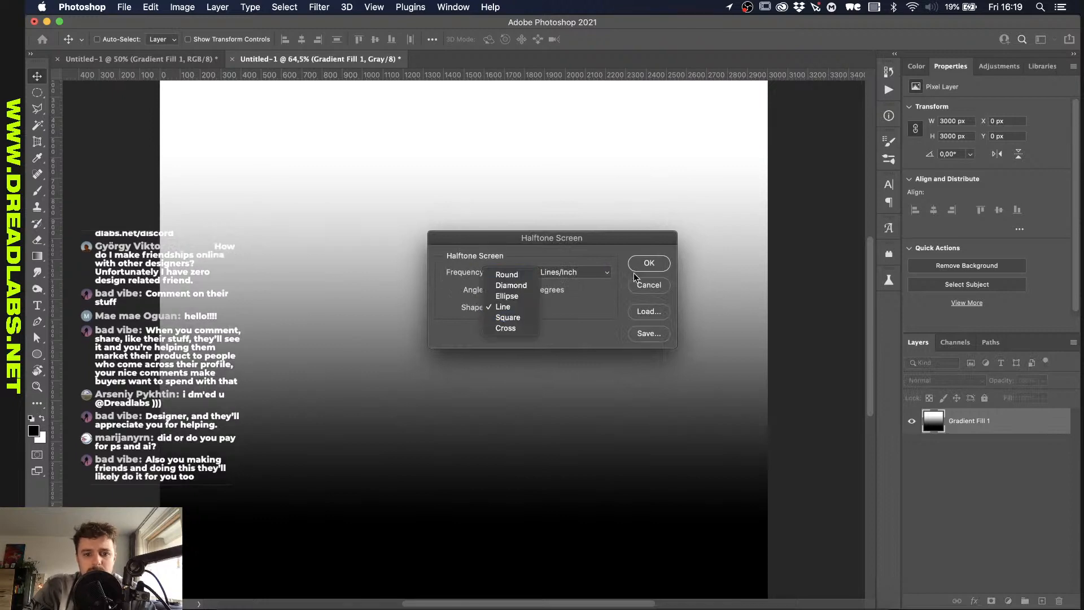
click(652, 264)
click(649, 263)
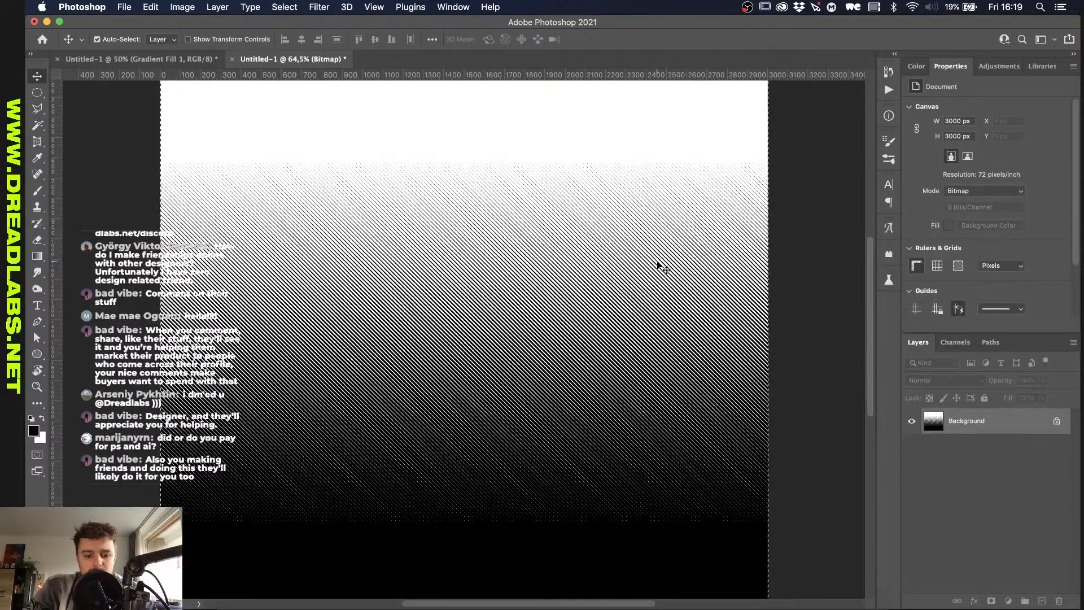
Step: Copy the whole line halftone into the artwork document above the Side Clipping Masks layer and delete the old gradient fill layer
drag(658, 263, 501, 277)
click(994, 524)
key(BackSpace)
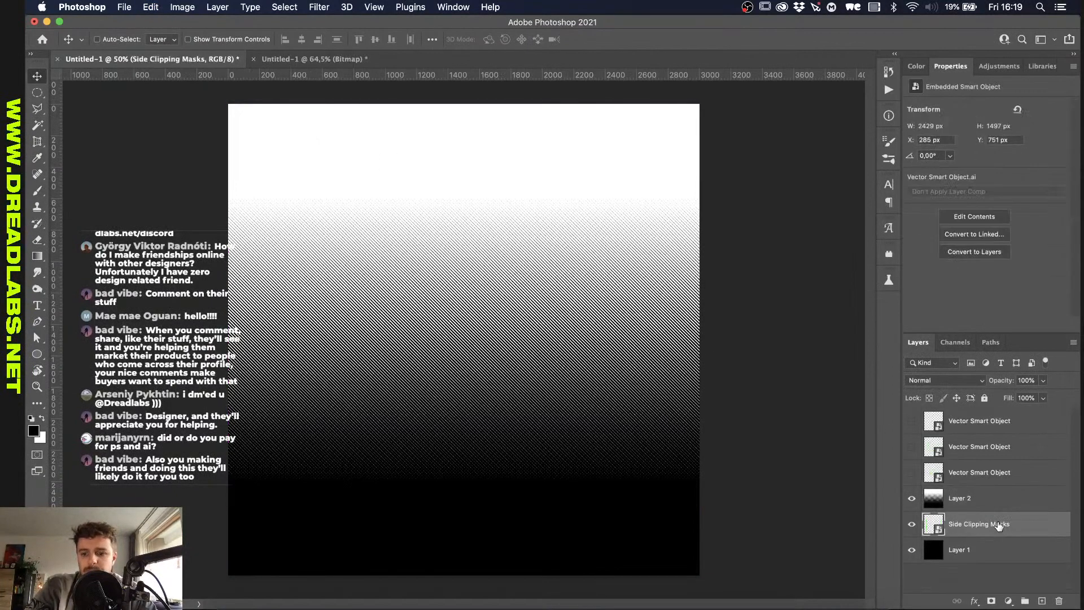
Step: Try clipping the halftone layer to the Side Clipping Masks layer, and release the clipping mask
alt+click(970, 511)
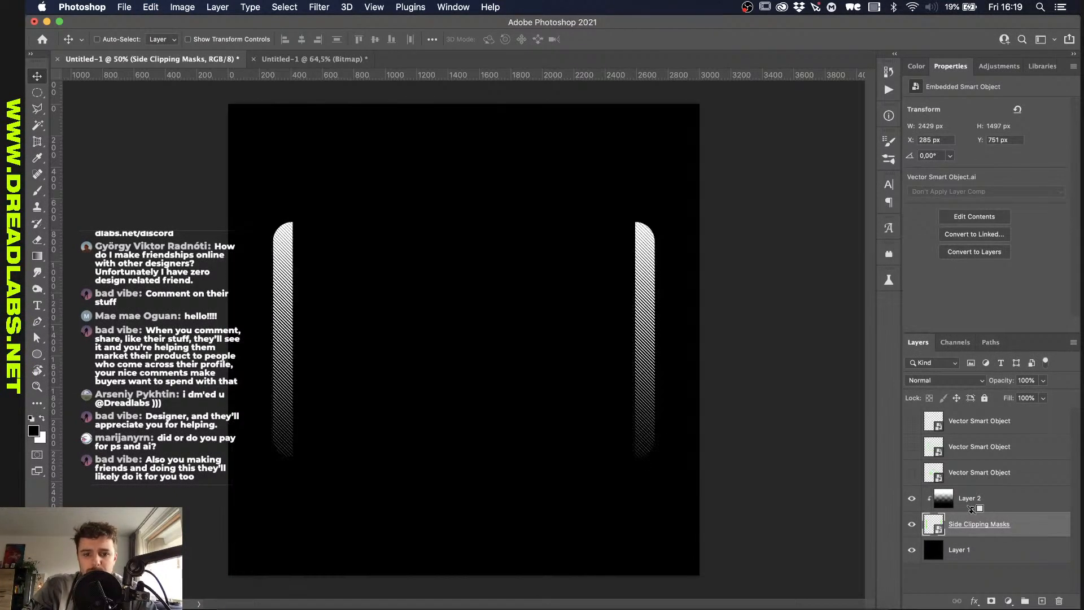
key(super+plus)
key(super+plus)
alt+click(970, 511)
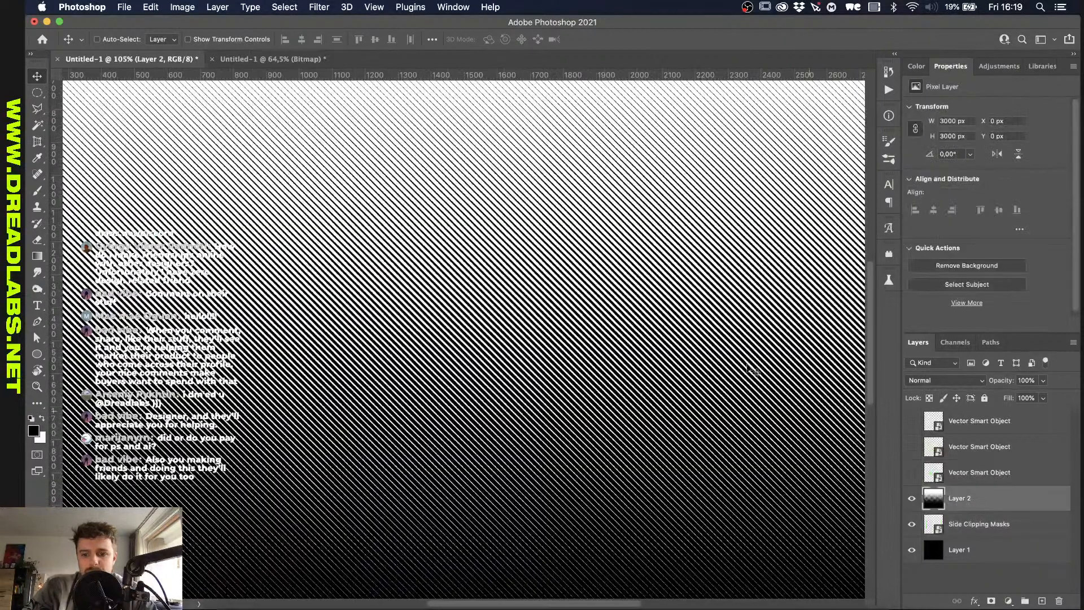
Step: Start a Wave distortion on the halftone layer with a maximum amplitude of 248 and a horizontal scale of 1%
click(324, 4)
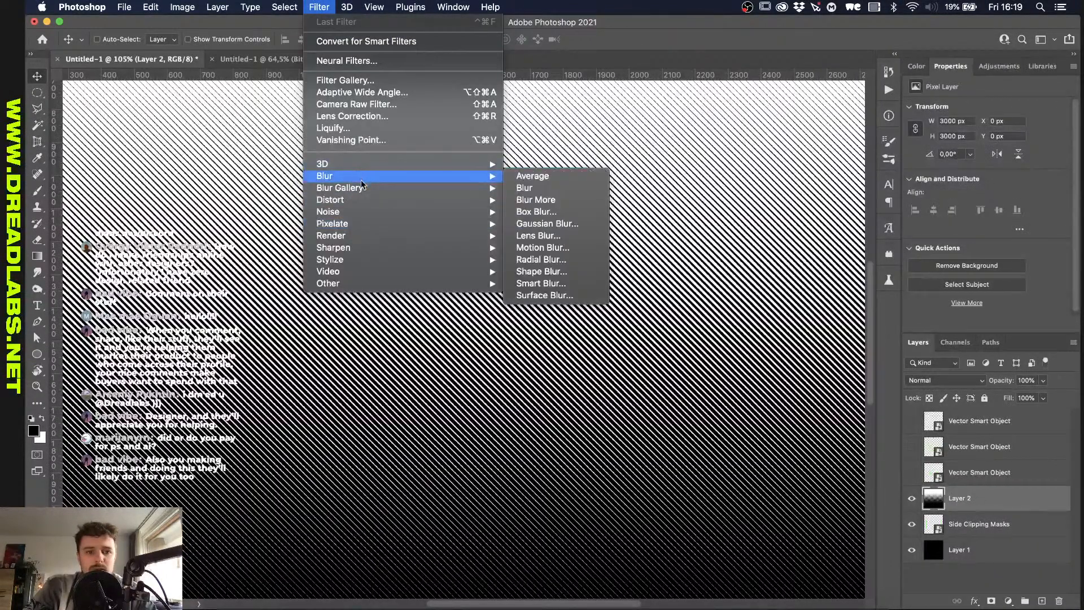
mouse_move(418, 195)
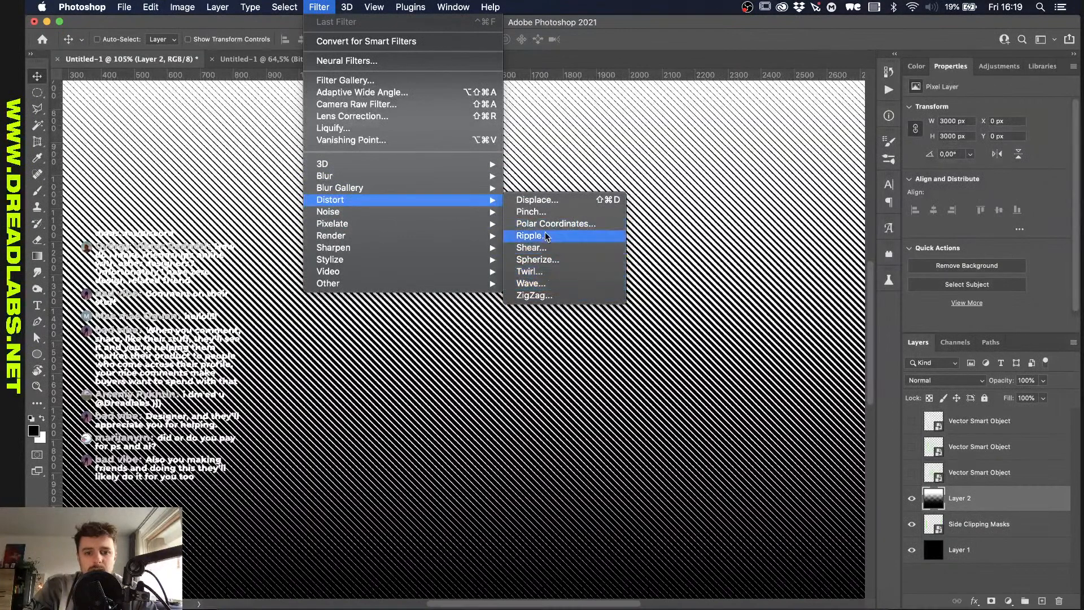
click(540, 284)
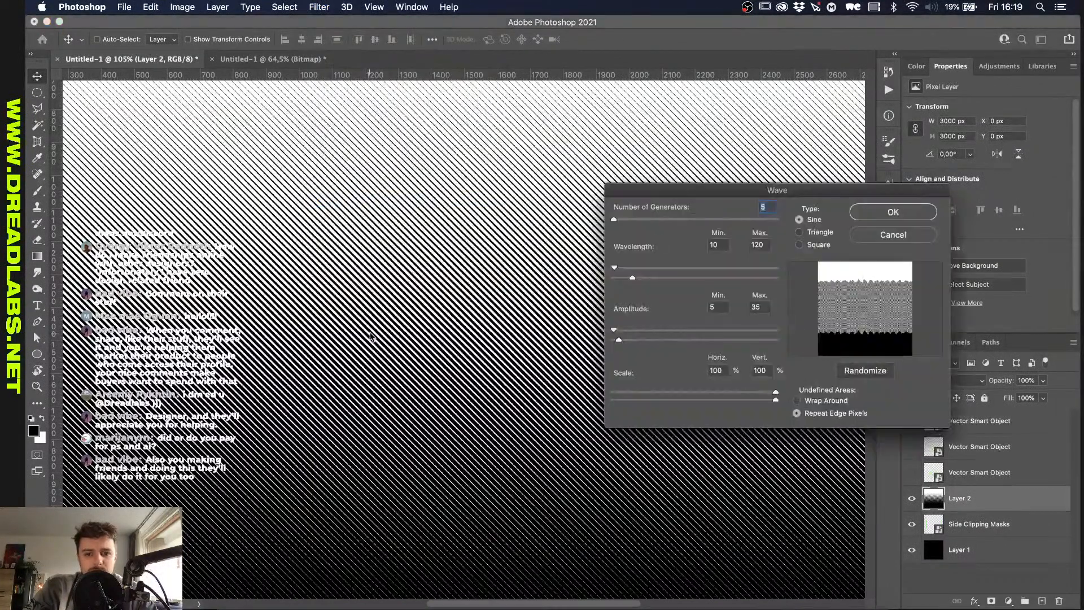
drag(619, 340, 653, 339)
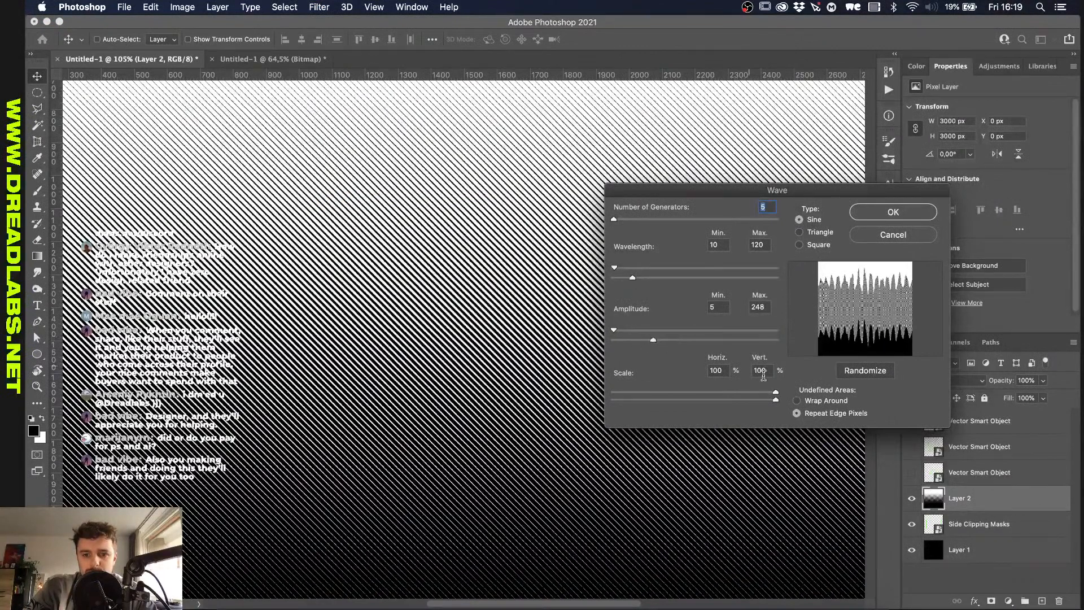
drag(776, 391, 613, 392)
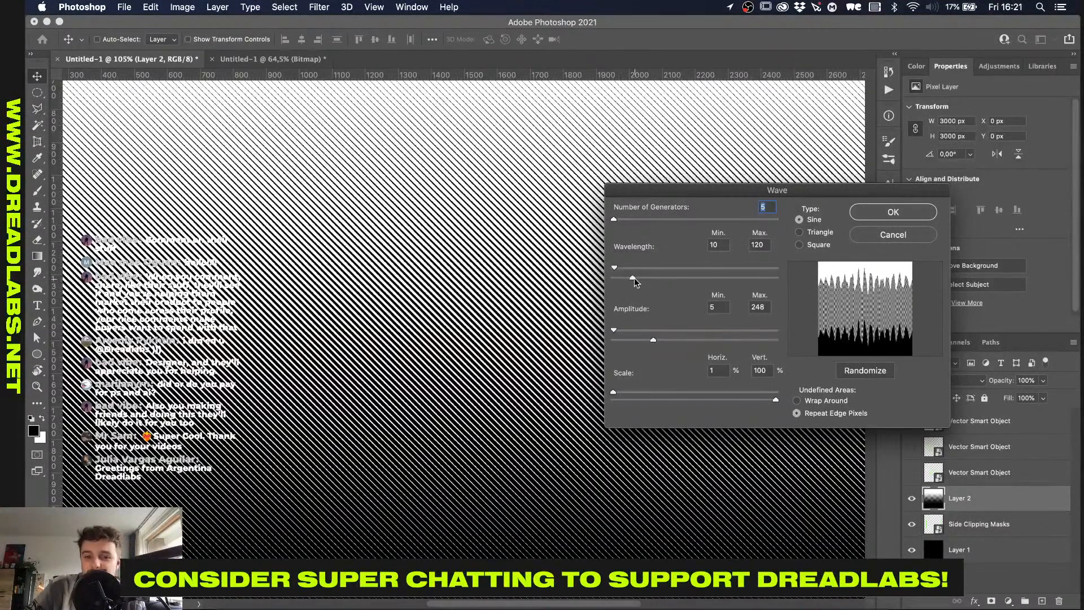
Step: Set the wave to 43 generators with wavelengths from 1 to 17 and apply the distortion
drag(633, 278, 681, 275)
drag(615, 220, 636, 220)
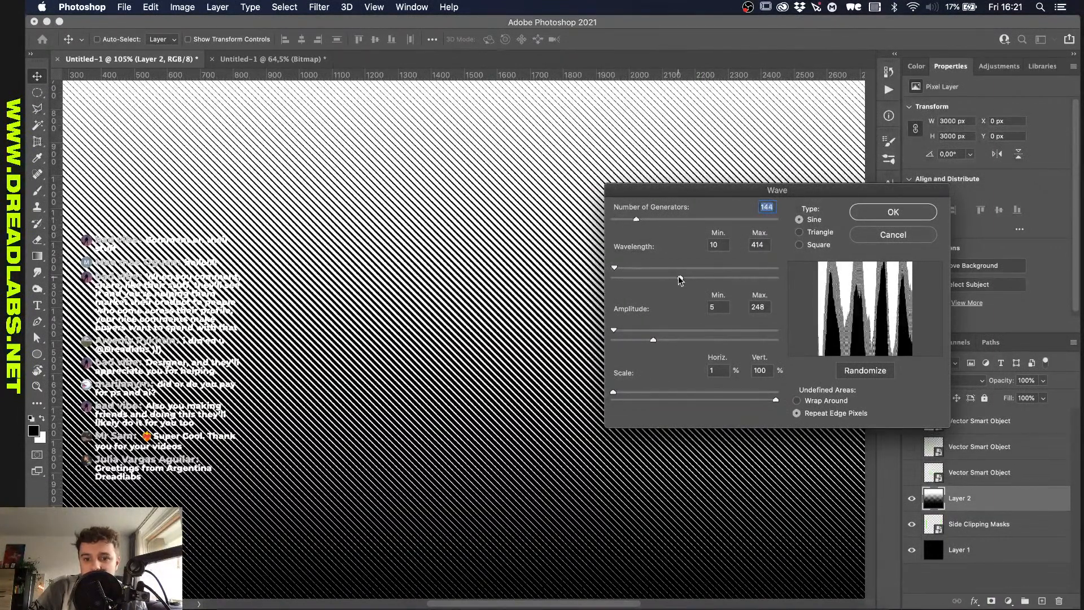
drag(681, 277, 615, 280)
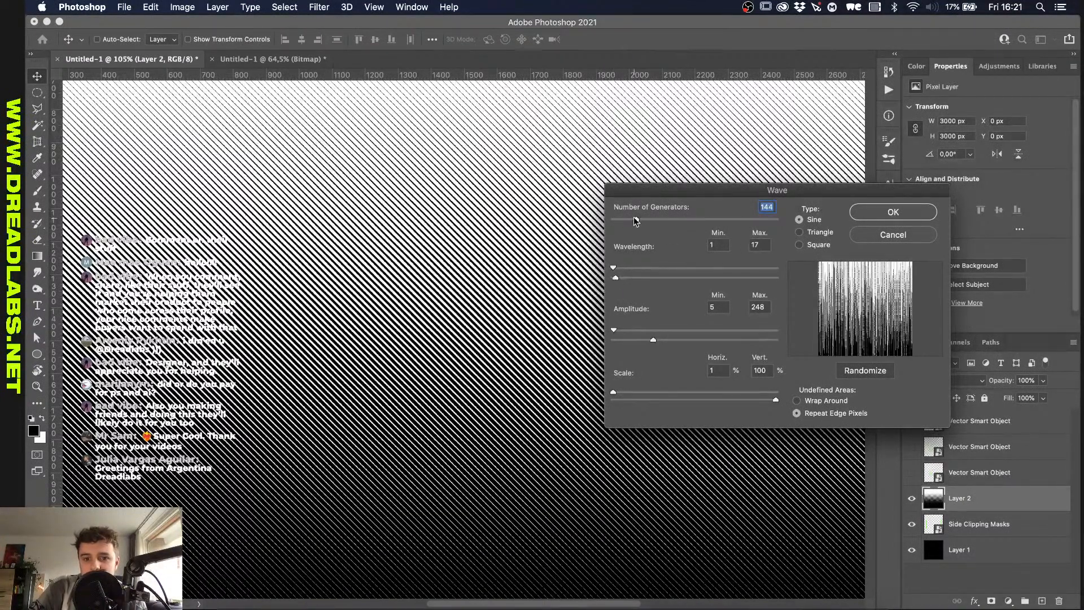
drag(636, 220, 619, 223)
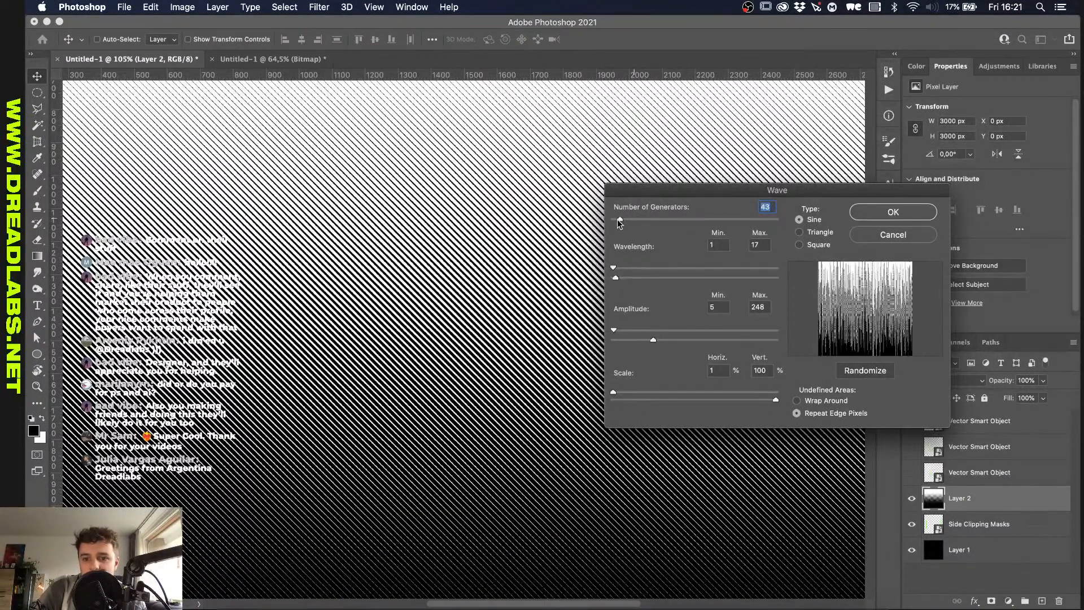
click(881, 214)
Step: Clip the distorted halftone layer to the Side Clipping Masks layer and add a Gradient Map adjustment above it
key(super+0)
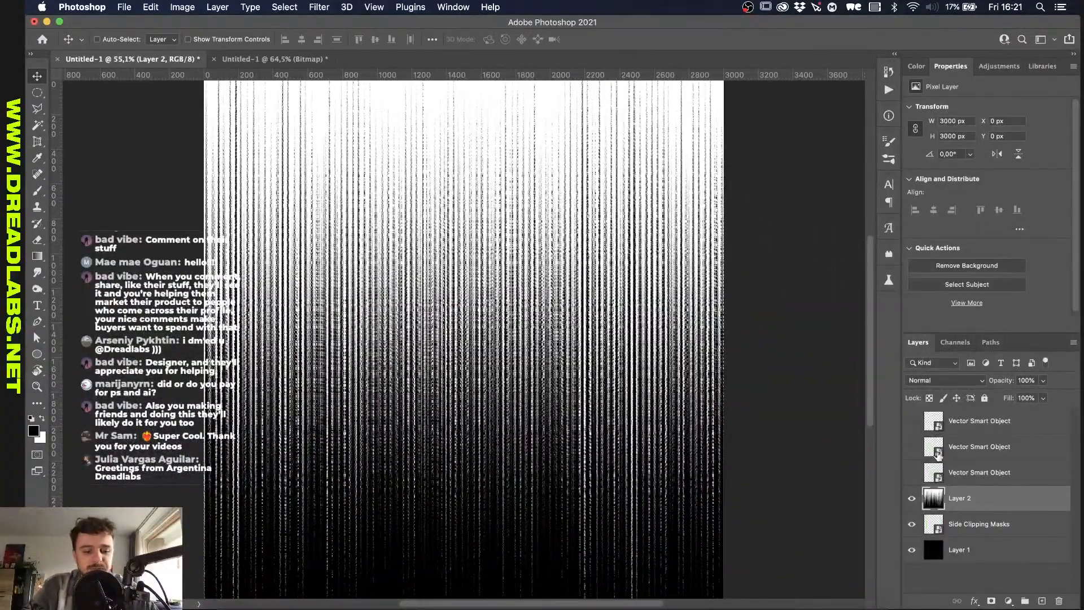
alt+click(965, 512)
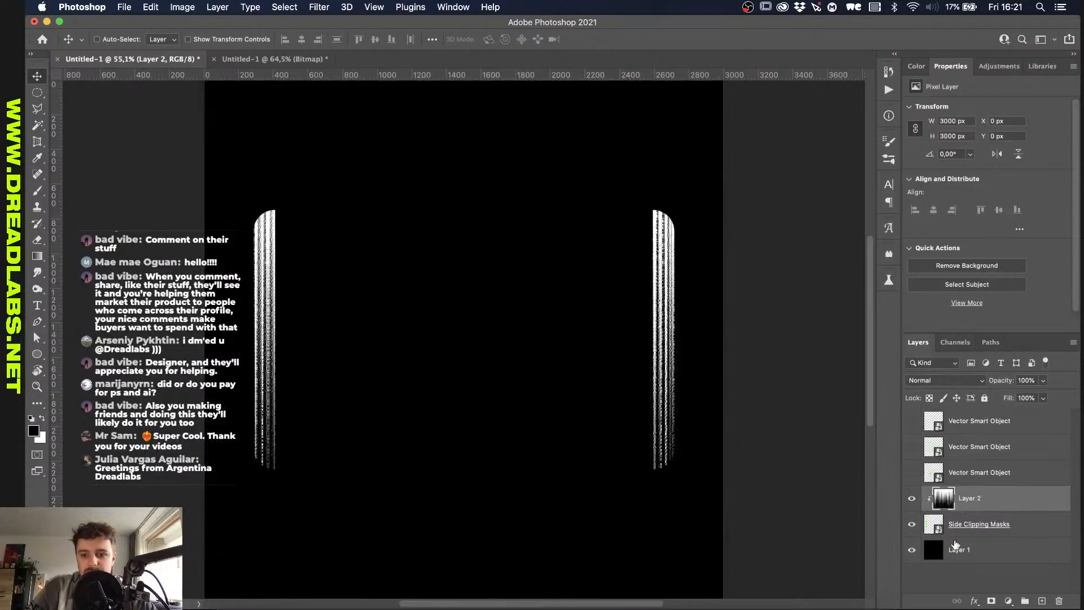
click(997, 66)
click(999, 129)
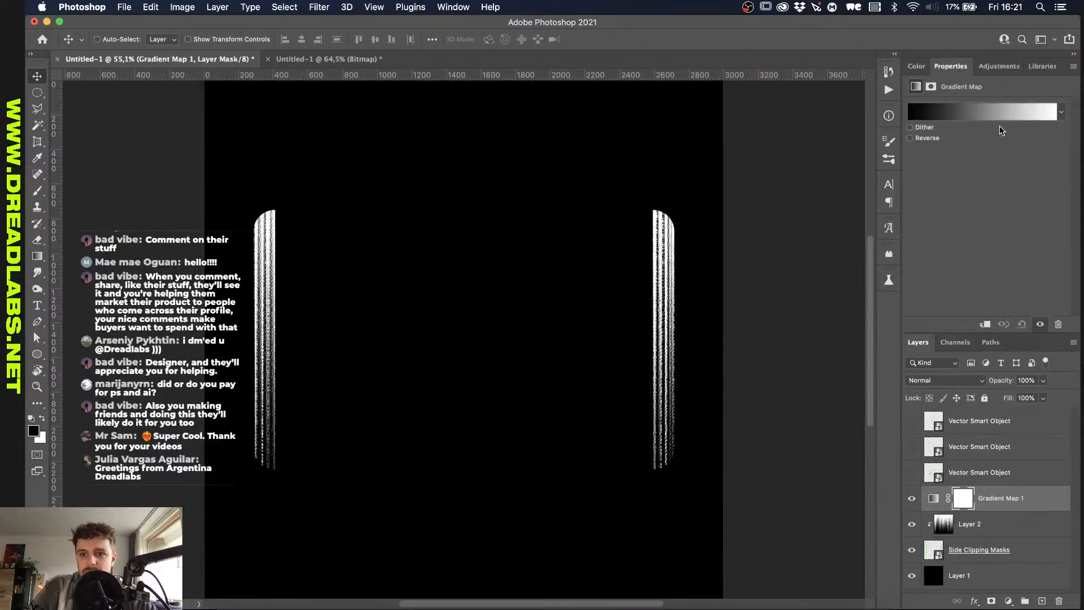
Step: Change the gradient map's white stop to pure green (R 0, G 255, B 0) and reverse the gradient
click(978, 113)
click(812, 429)
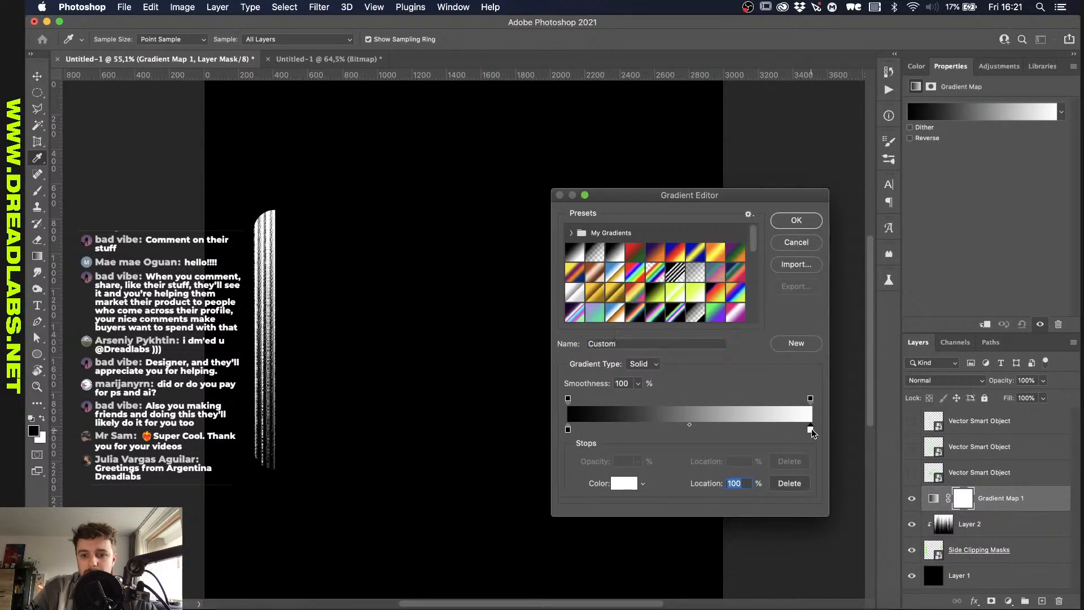
click(616, 486)
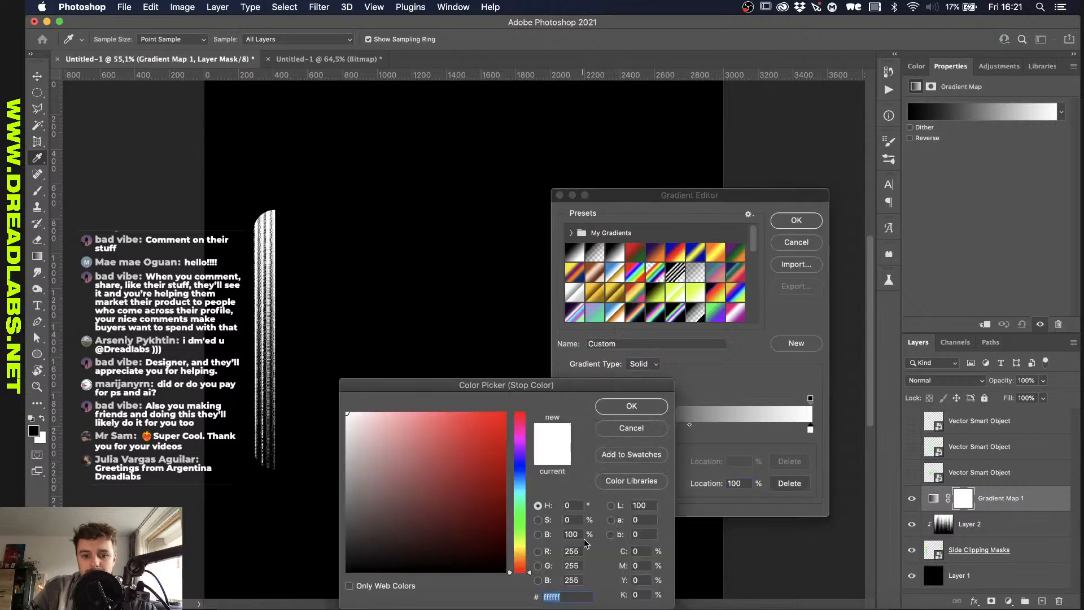
double_click(572, 551)
text(0)
key(Tab)
key(Tab)
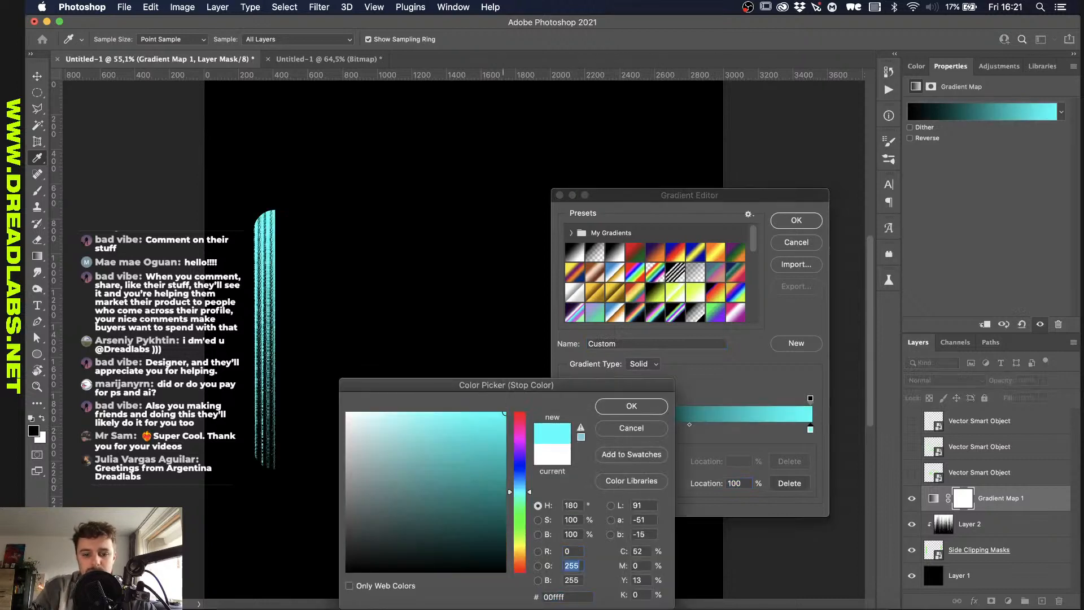
text(0)
key(Return)
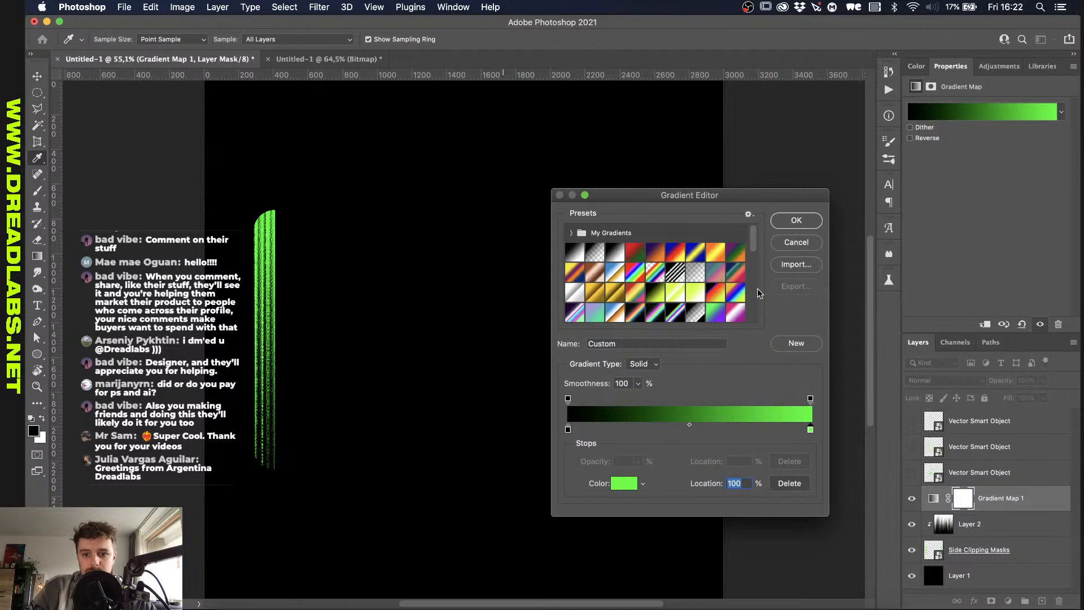
click(794, 219)
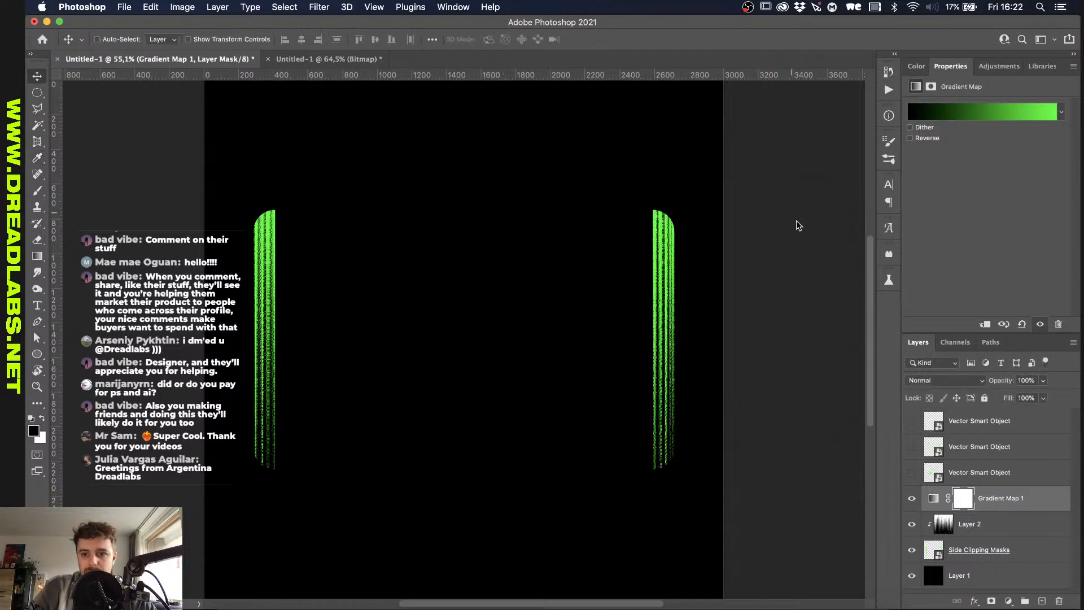
click(910, 137)
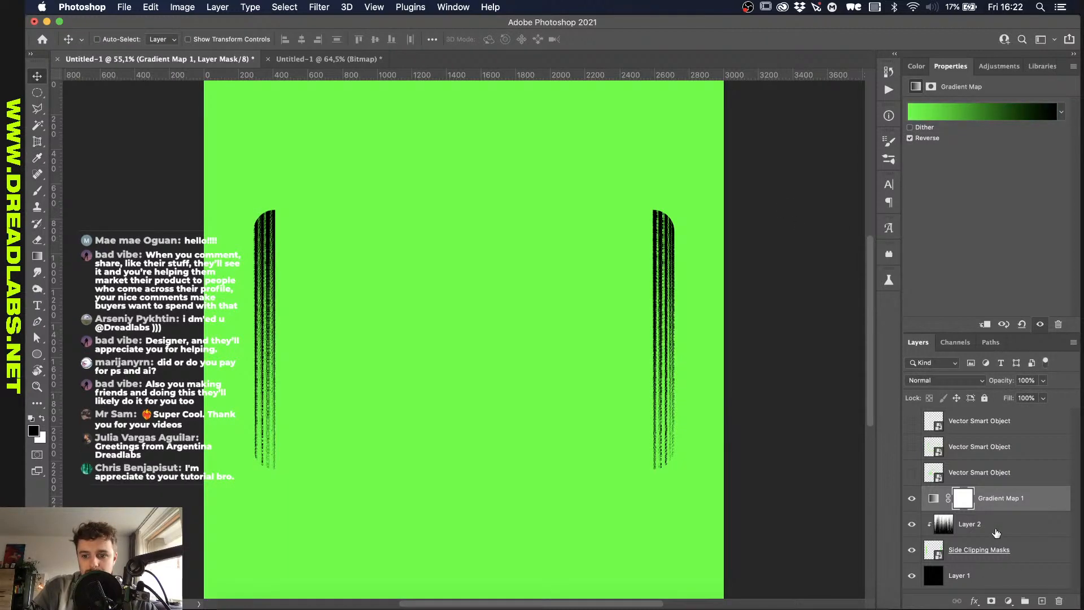
Step: Clip the Gradient Map adjustment to the halftone layer and make the three hidden Vector Smart Object layers visible
alt+click(995, 510)
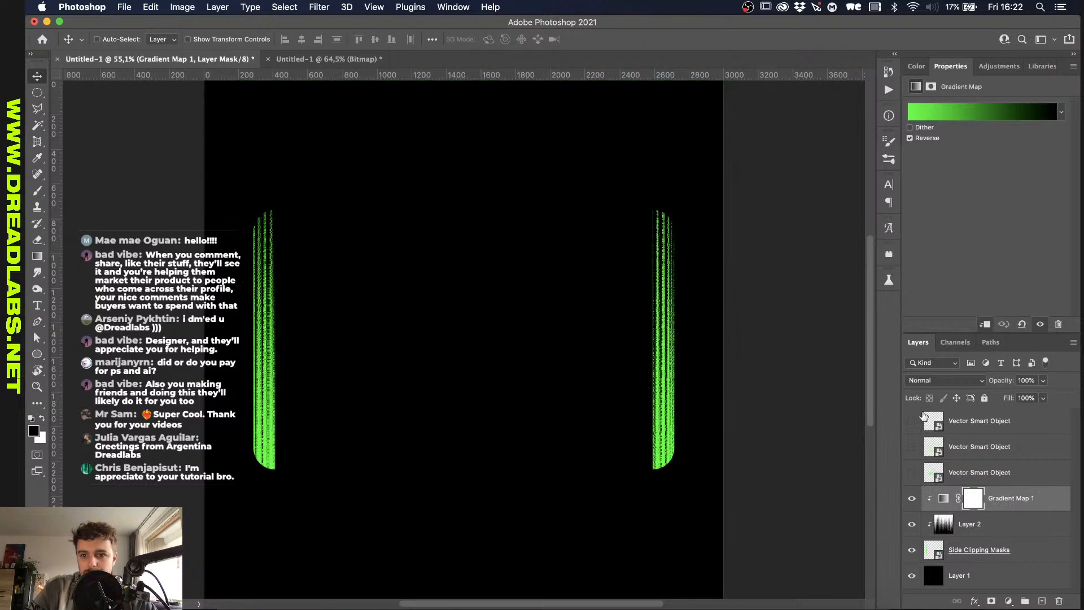
click(912, 473)
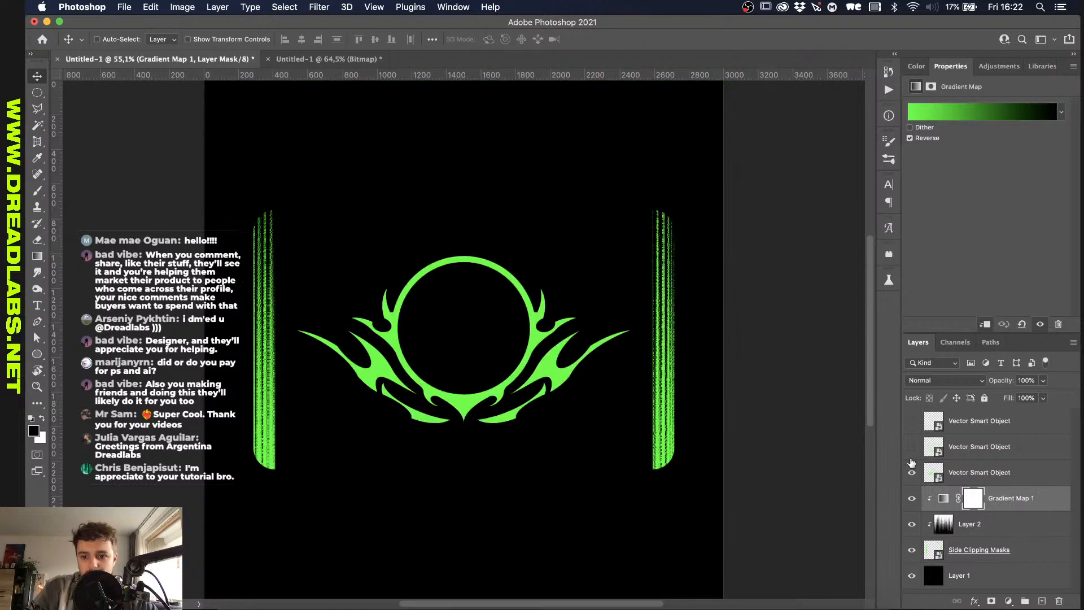
click(911, 447)
click(911, 421)
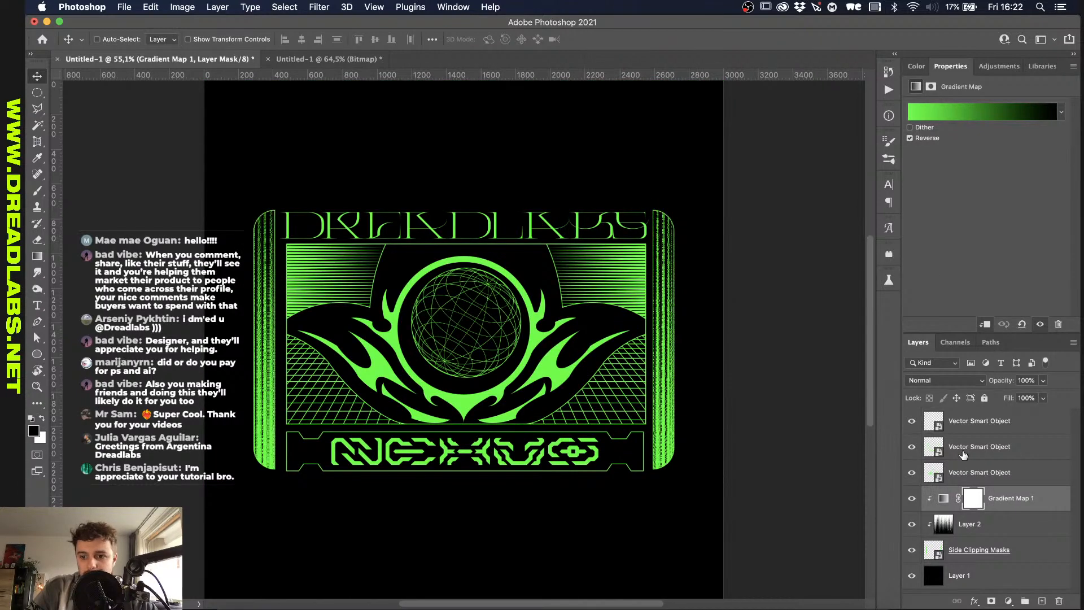
Step: Identify the smart object layer holding the flame ornament and ring, and rename it "Tribal Stuff"
click(963, 456)
click(912, 447)
click(912, 446)
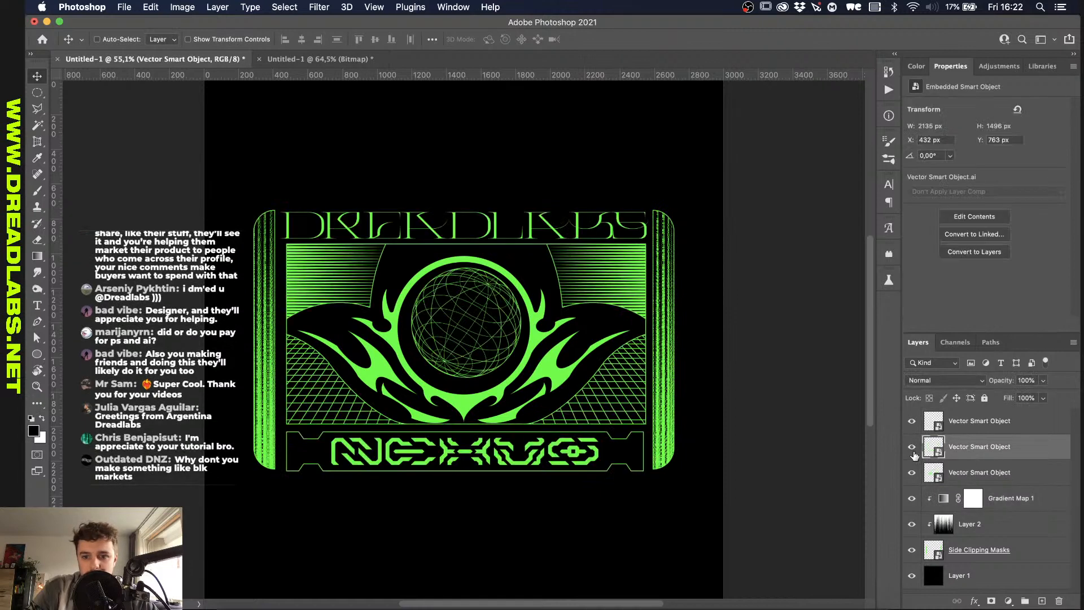
click(911, 473)
click(911, 473)
double_click(971, 473)
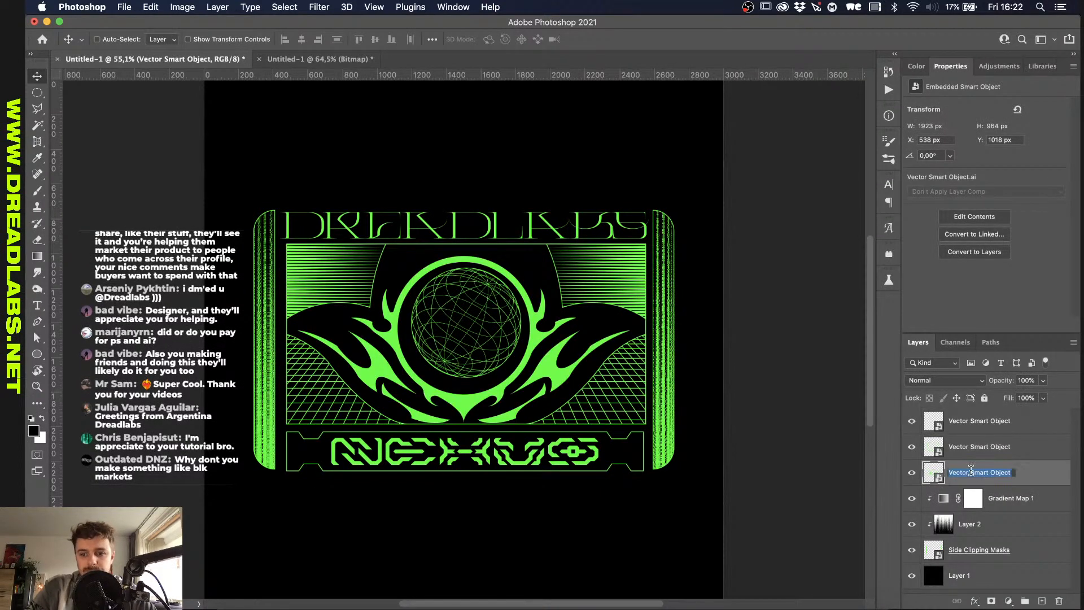
text(Tribal)
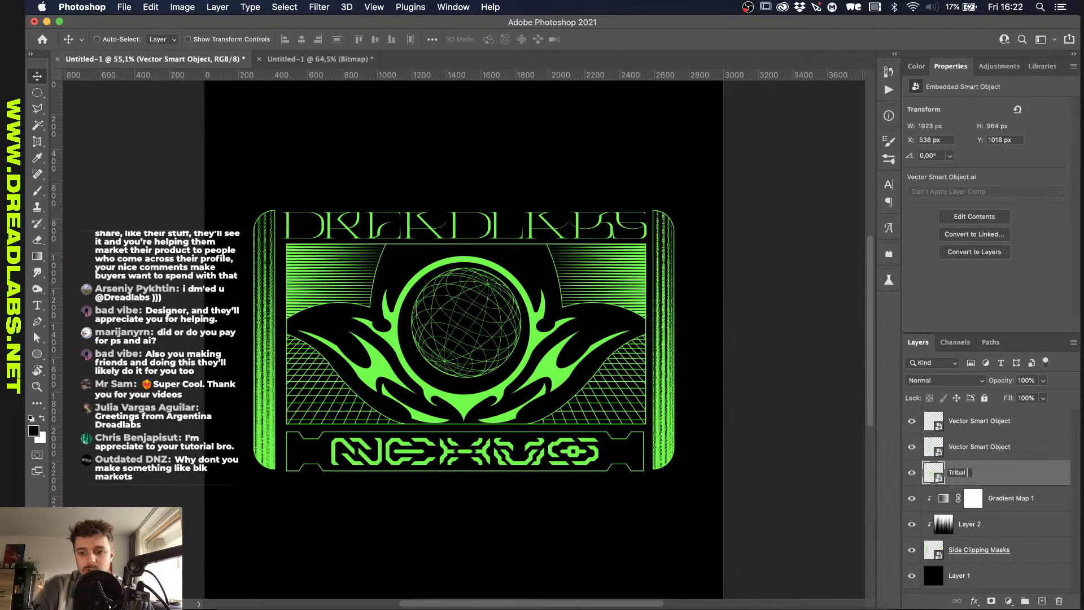
text( Stuff)
key(Return)
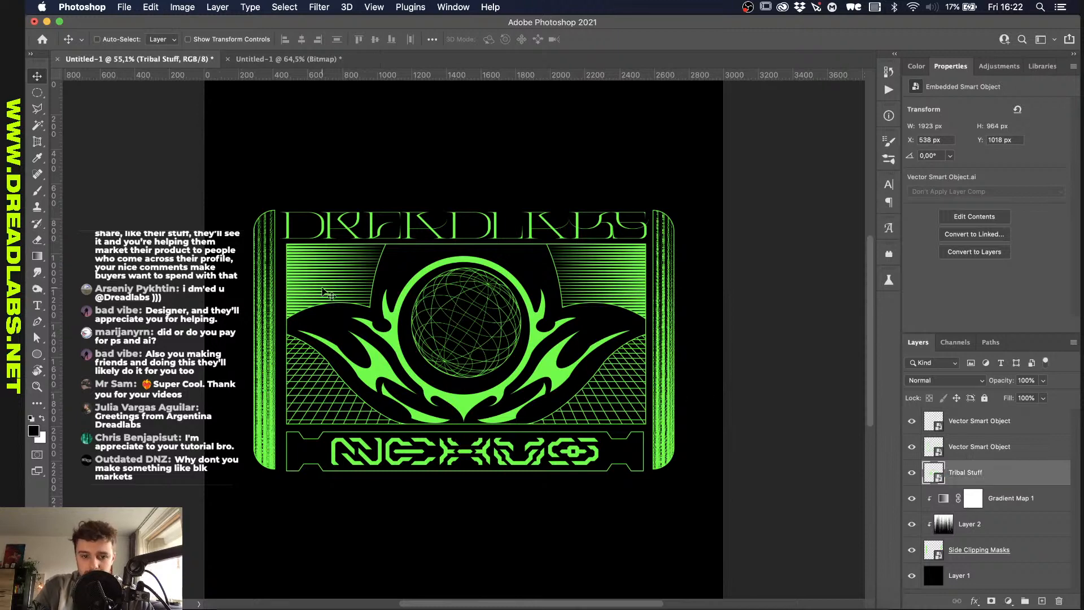
Step: Nudge the Tribal Stuff layer up 30 px and centre it horizontally on the canvas
scroll(330, 295, up, 3)
scroll(330, 296, up, 1)
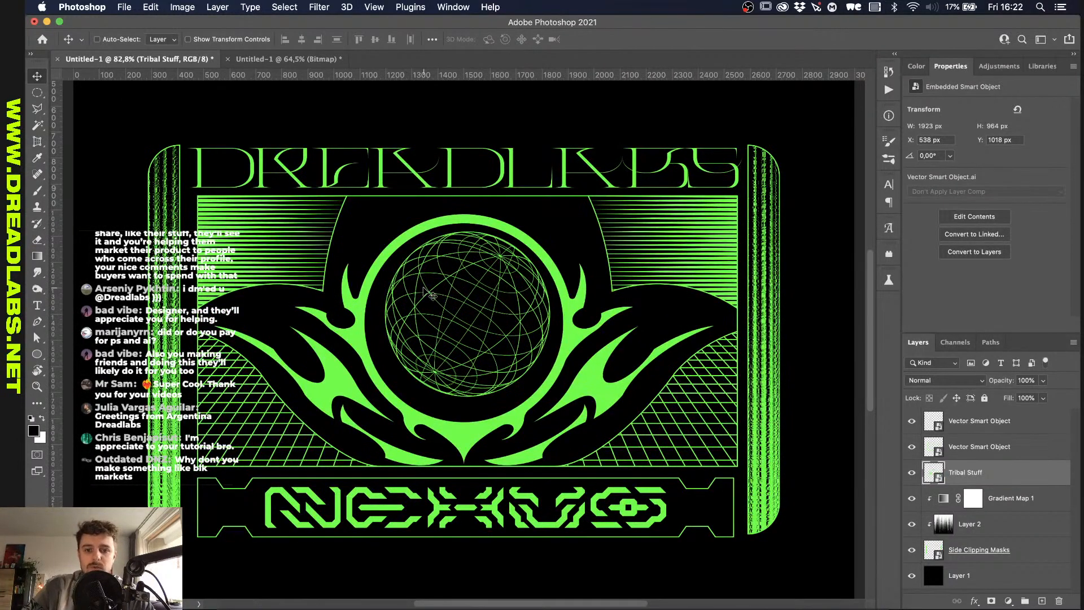
key(shift+Up)
key(shift+Up)
key(shift+Up)
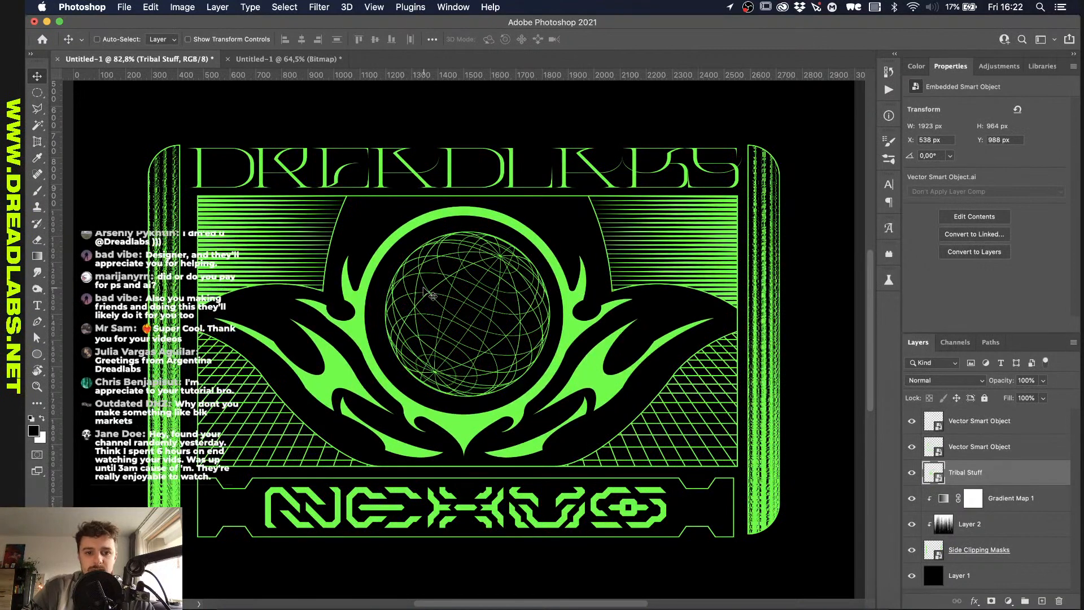
key(super+a)
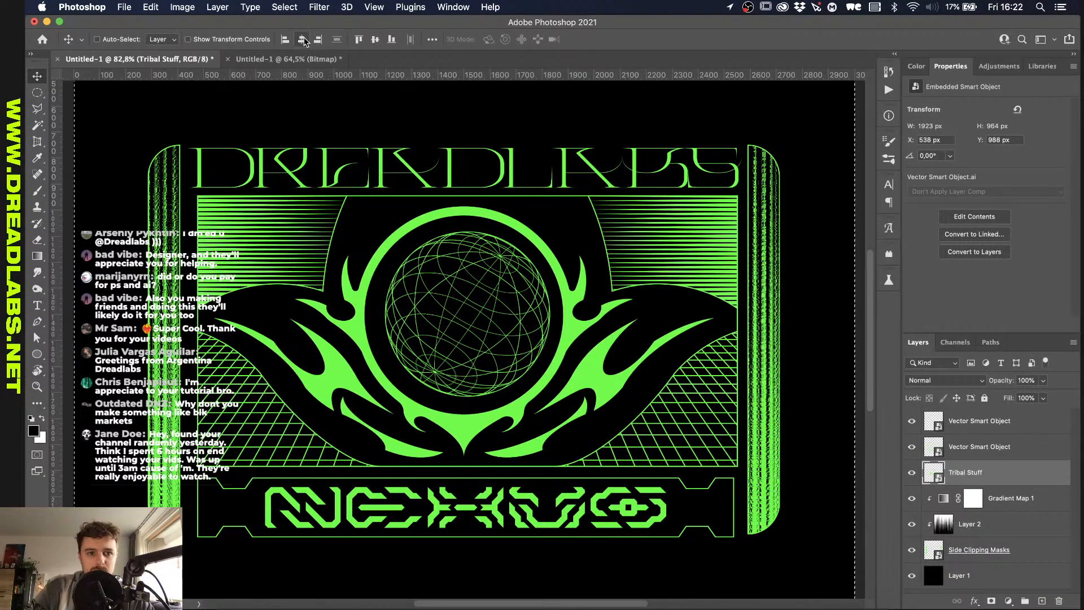
click(302, 40)
key(super+d)
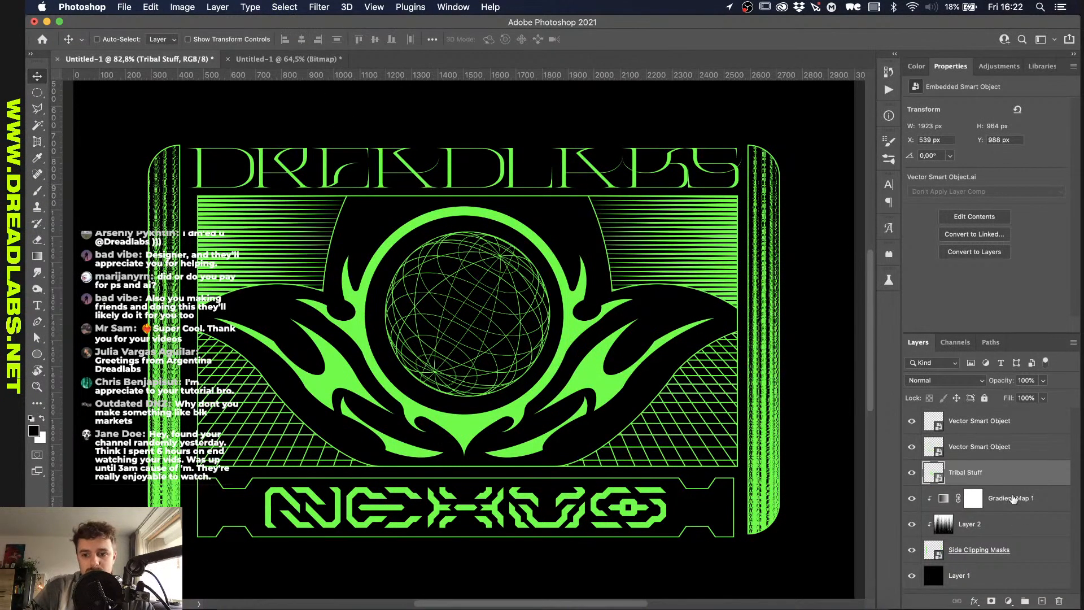
Step: Centre the topmost Vector Smart Object, the side outlines, horizontally on the canvas and compare it with the artwork layer below
click(975, 424)
key(super+a)
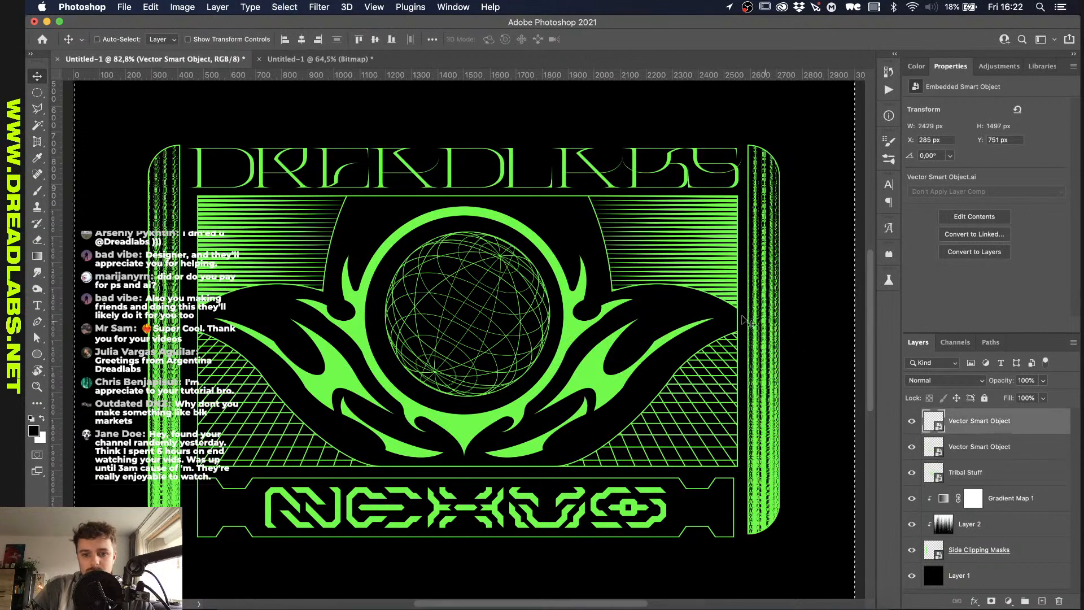
click(302, 39)
key(super+d)
click(910, 422)
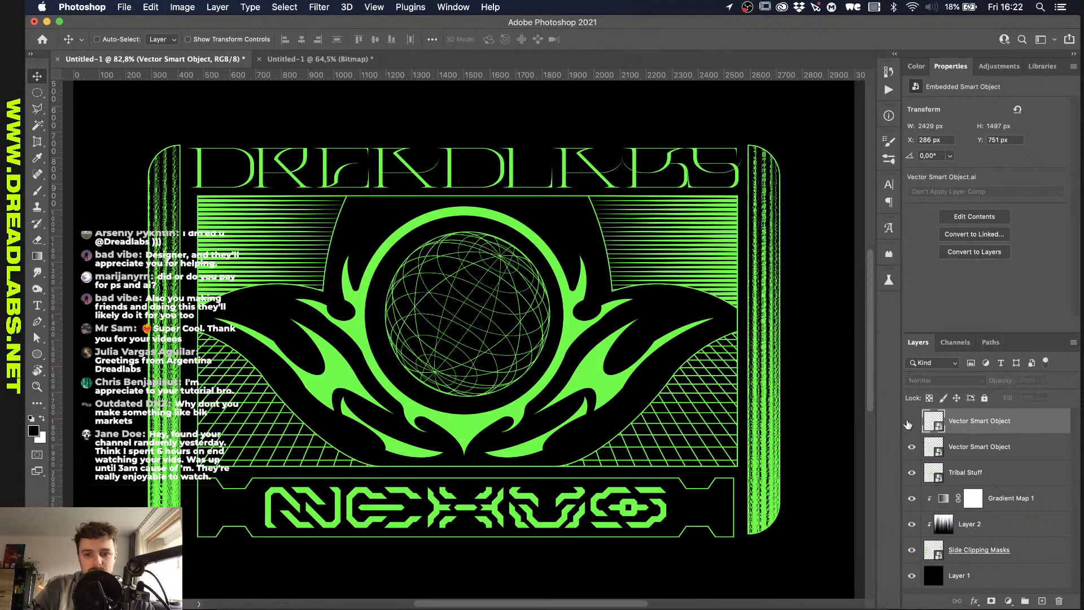
click(910, 421)
click(912, 447)
click(912, 447)
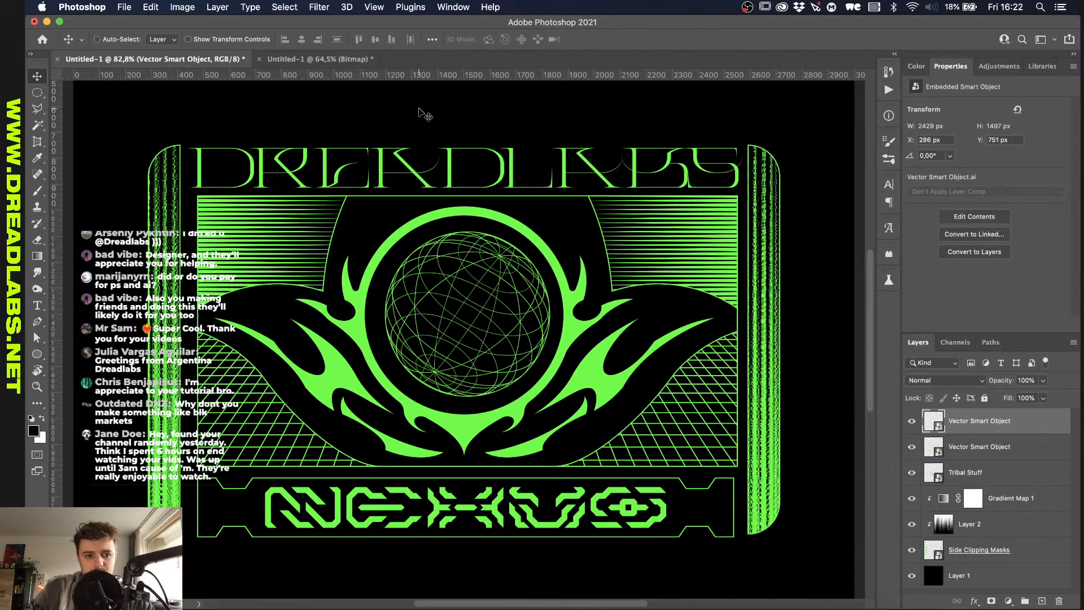
Step: Shift the Vector Smart Object containing the lettering, globe and grid artwork left to X 421 px
click(996, 550)
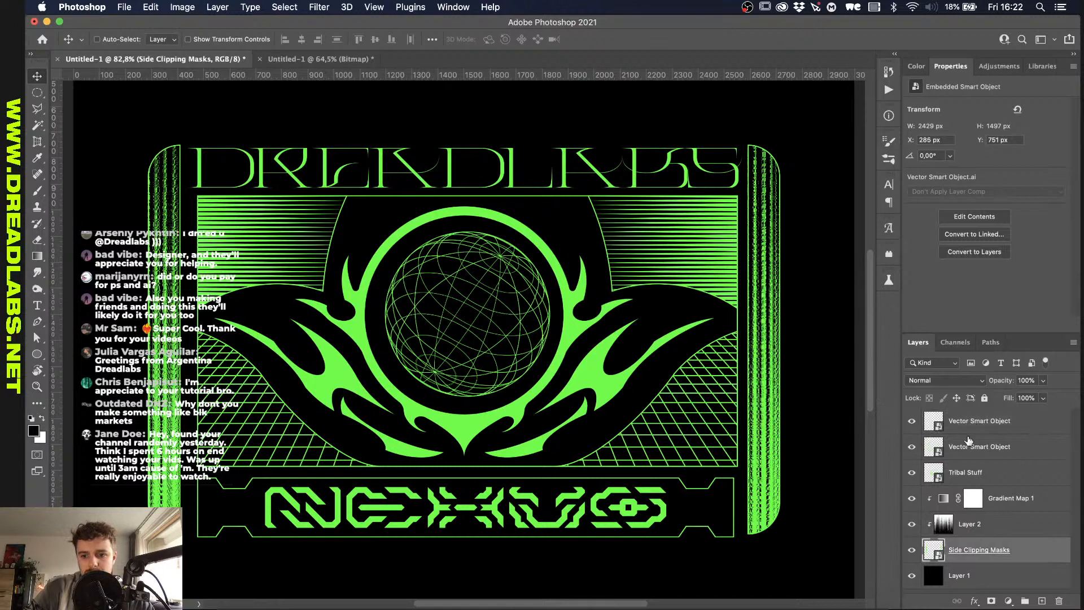
click(912, 447)
click(912, 447)
click(972, 447)
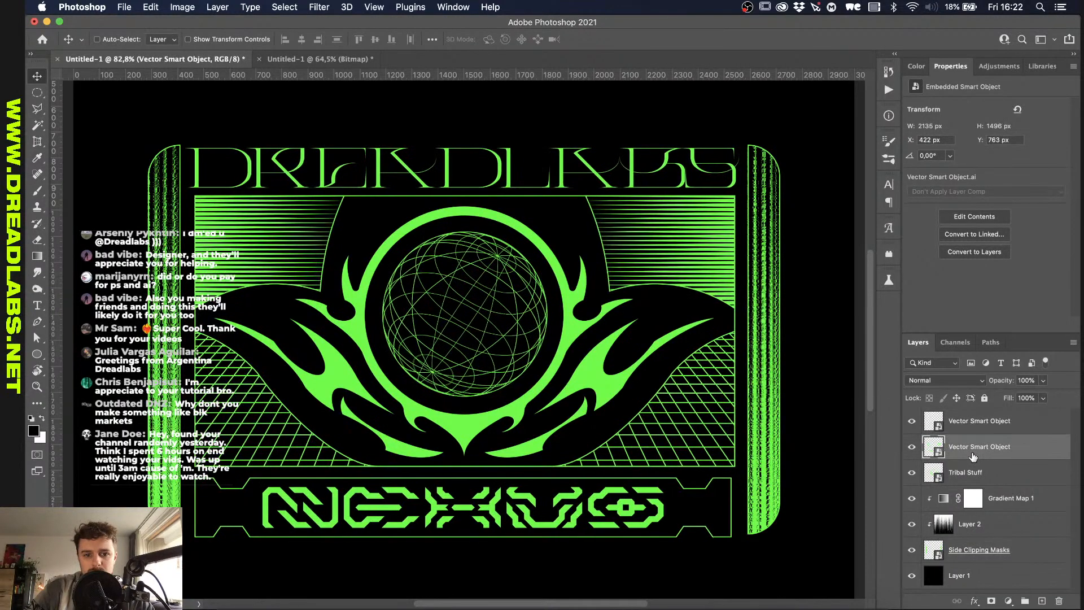
key(Left)
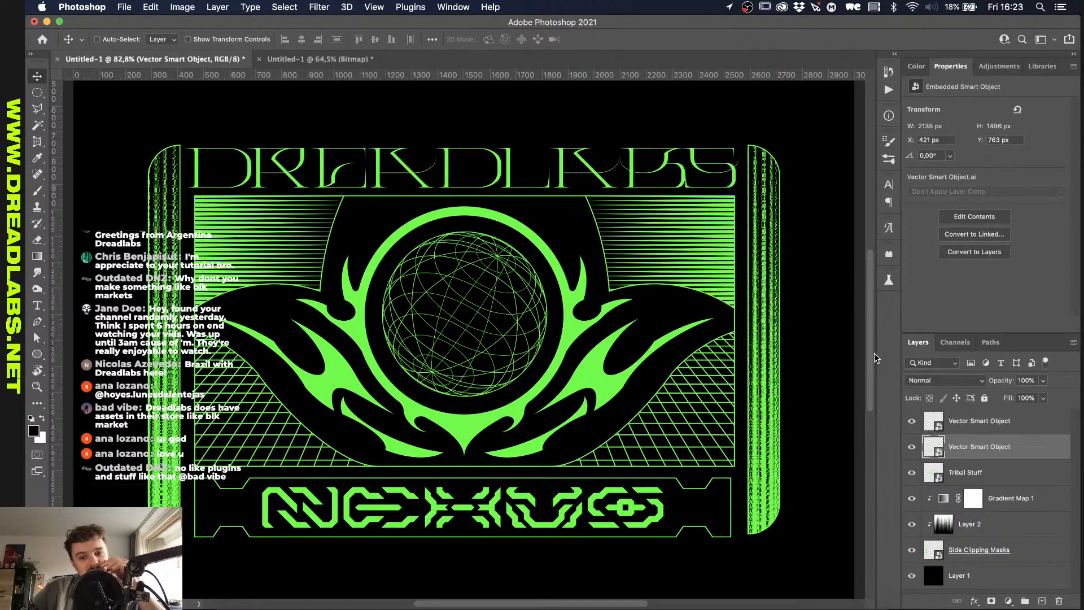
Step: Move the halftone texture on Layer 2 straight down inside the side shapes to Y 280 px
click(991, 526)
drag(768, 407, 761, 476)
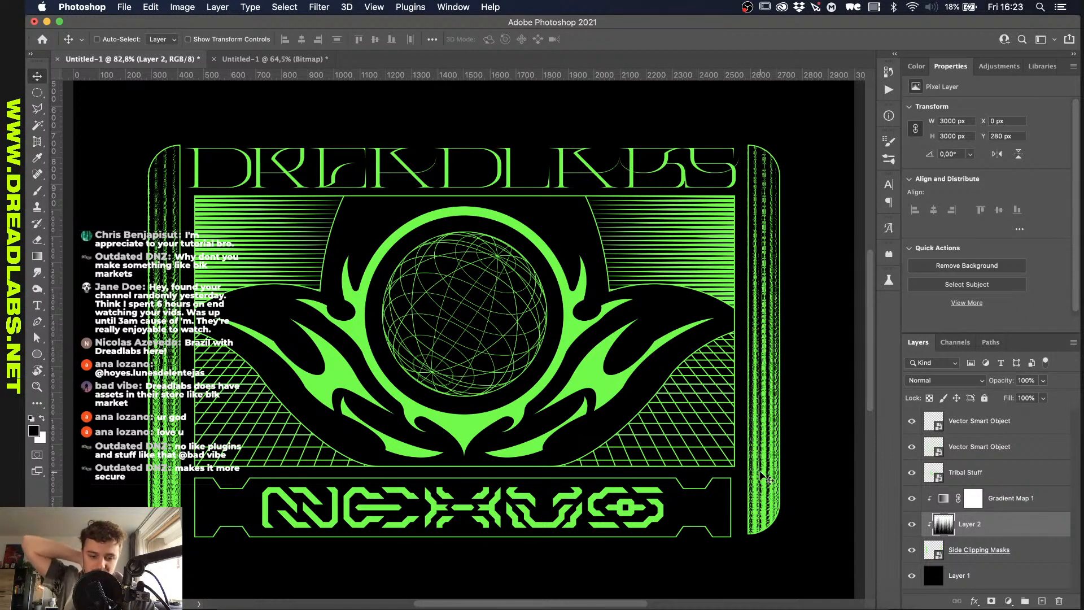
Step: Examine how the side outlines, main artwork and Tribal Stuff layers fit together by hiding and showing each in turn
click(976, 474)
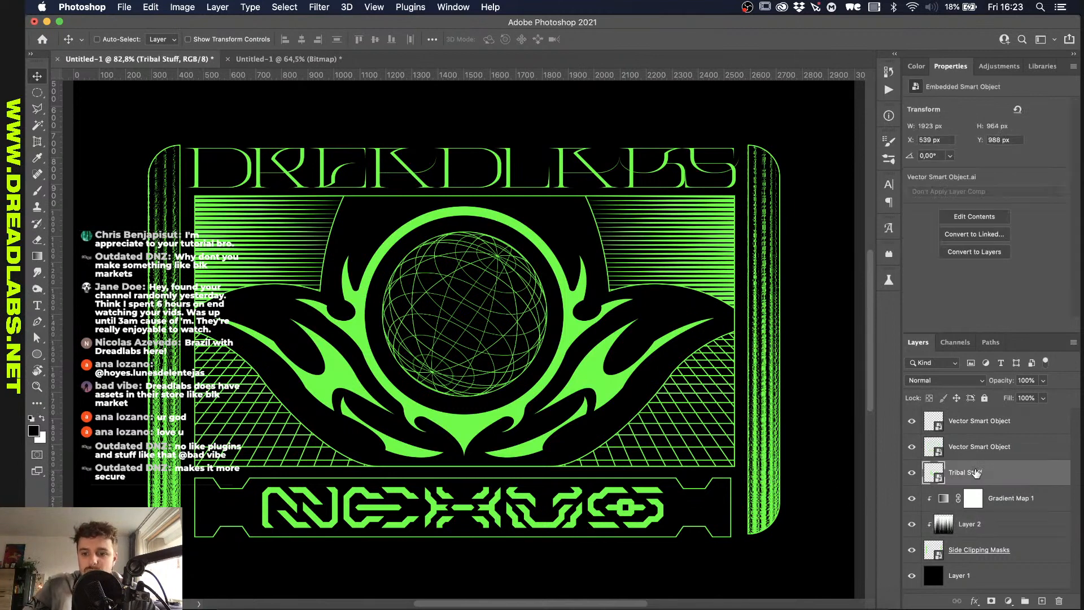
click(980, 544)
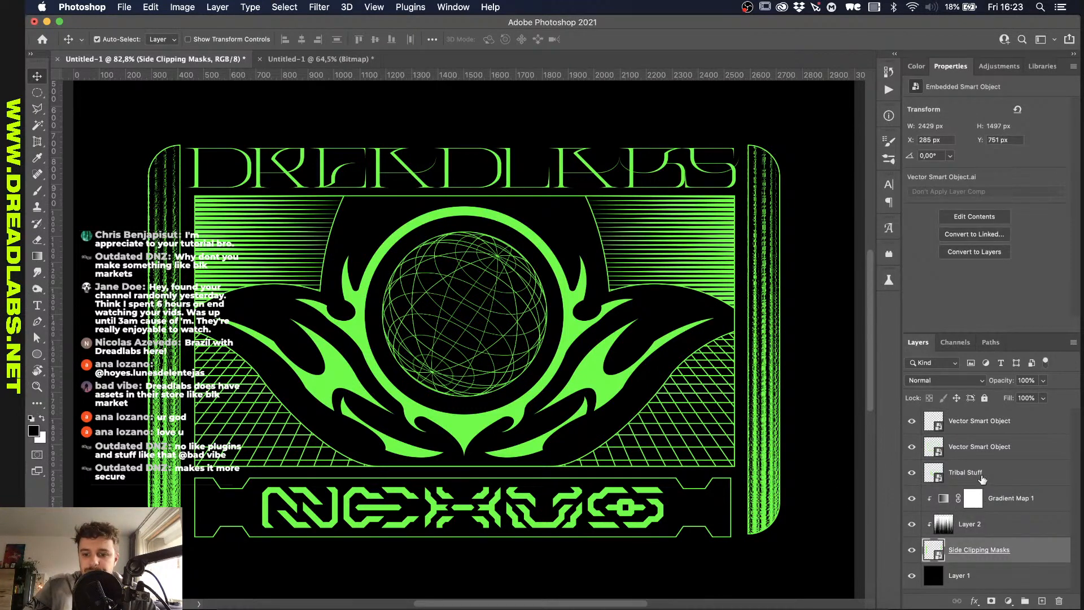
super+click(994, 426)
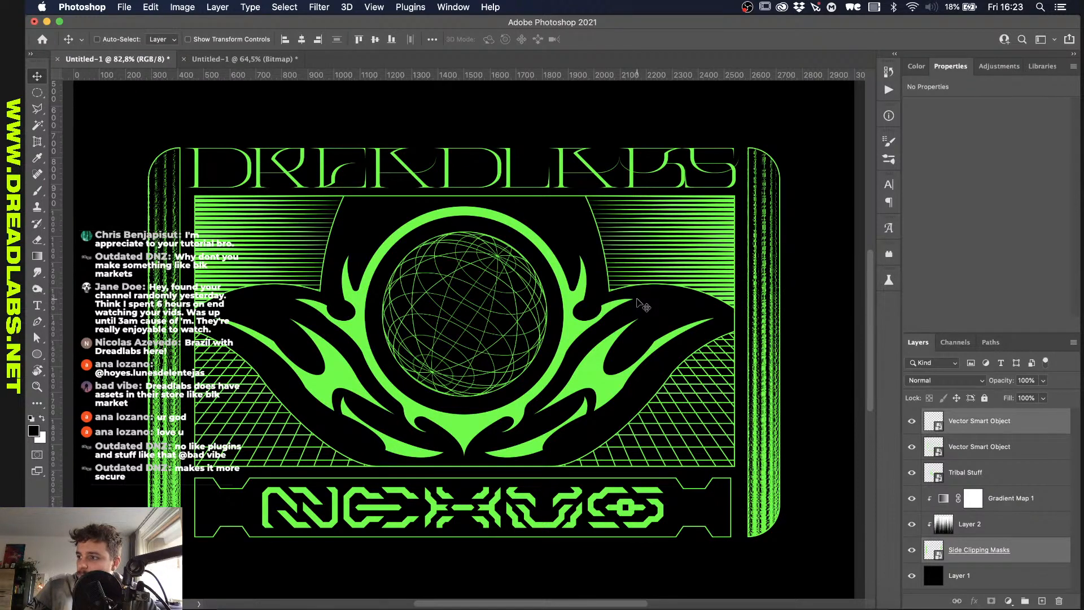
scroll(482, 326, down, 4)
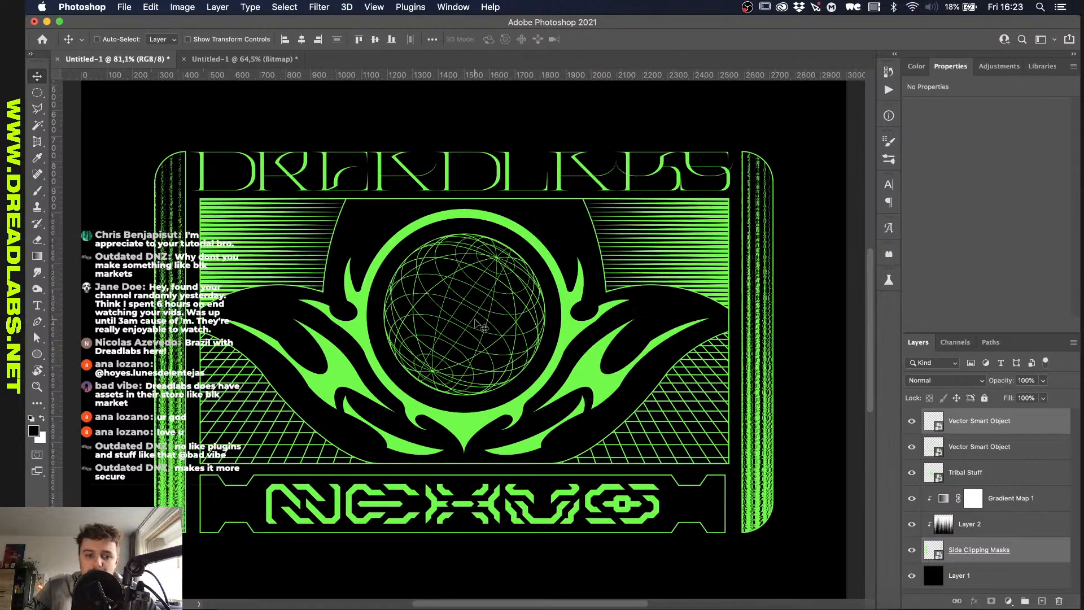
scroll(481, 326, up, 4)
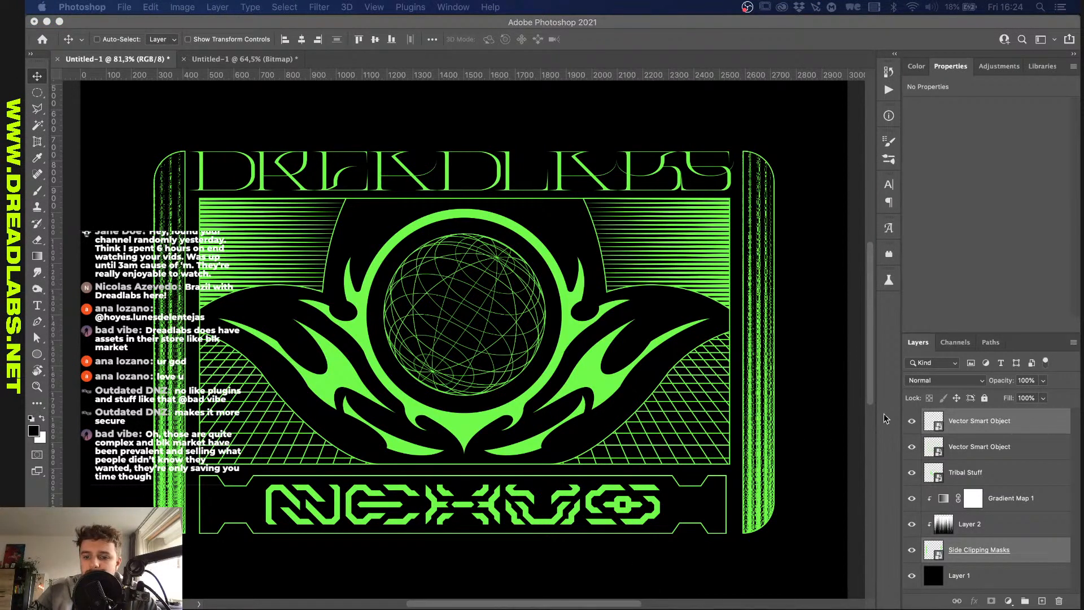
click(912, 421)
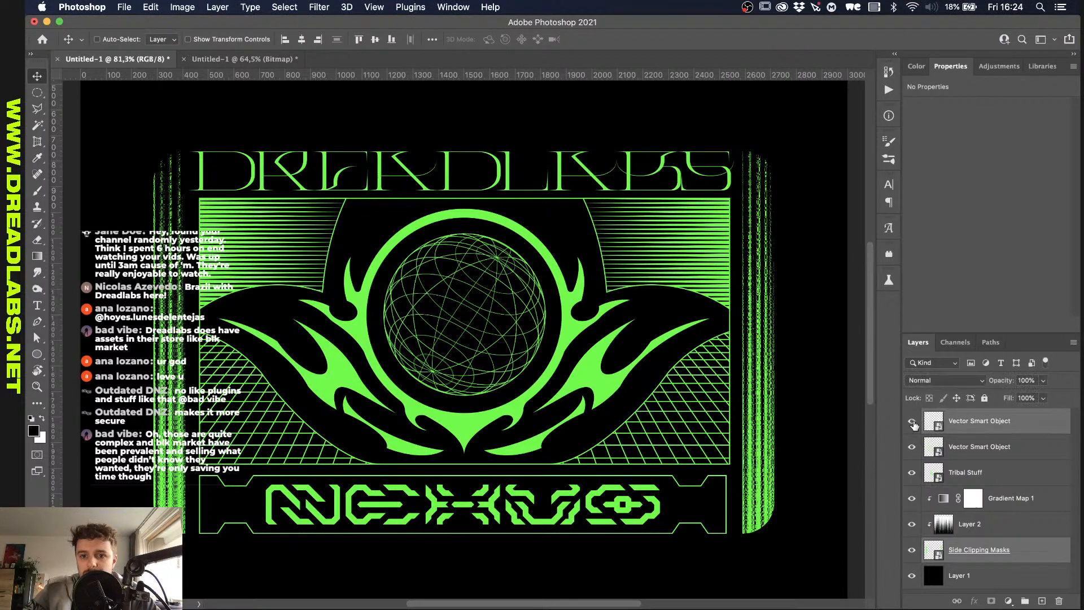
click(912, 421)
click(912, 447)
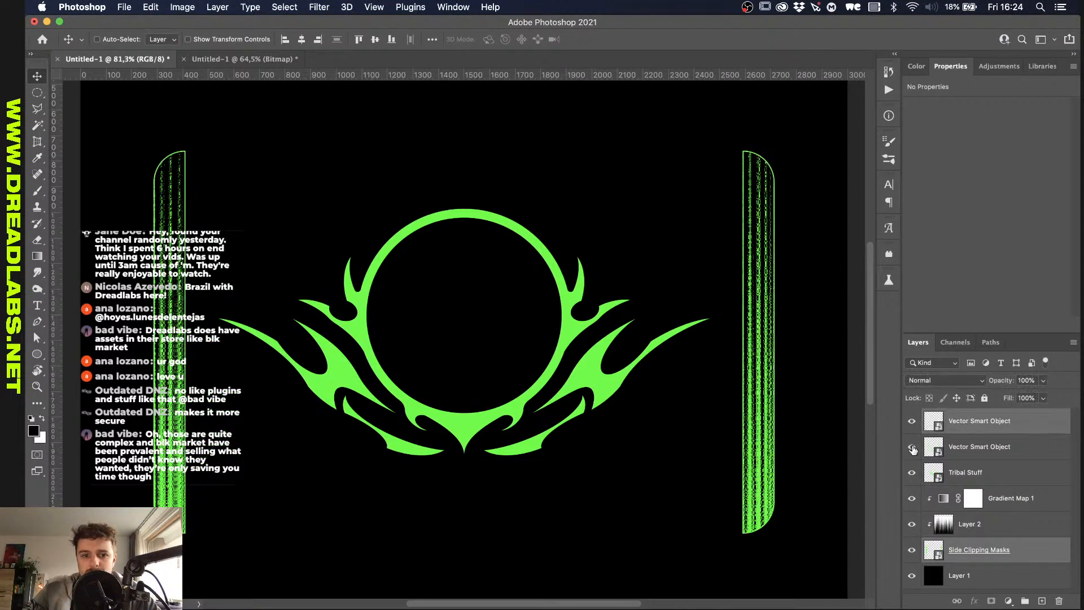
click(911, 447)
click(912, 472)
click(912, 472)
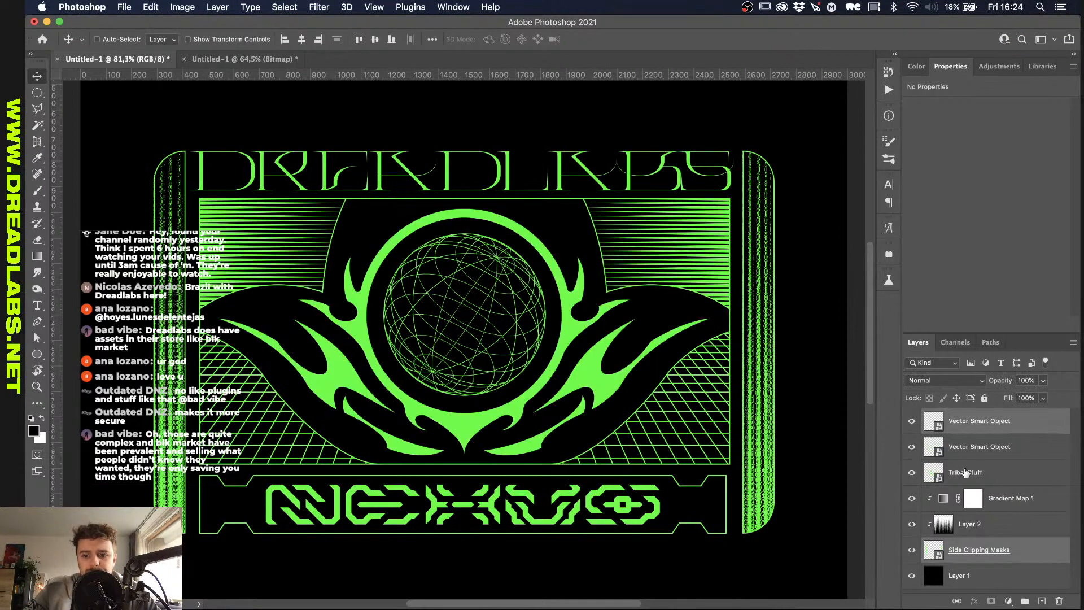
Step: Apply a Bevel & Emboss effect to the Tribal Stuff layer with size 62 px and shadow opacity 40%
click(929, 473)
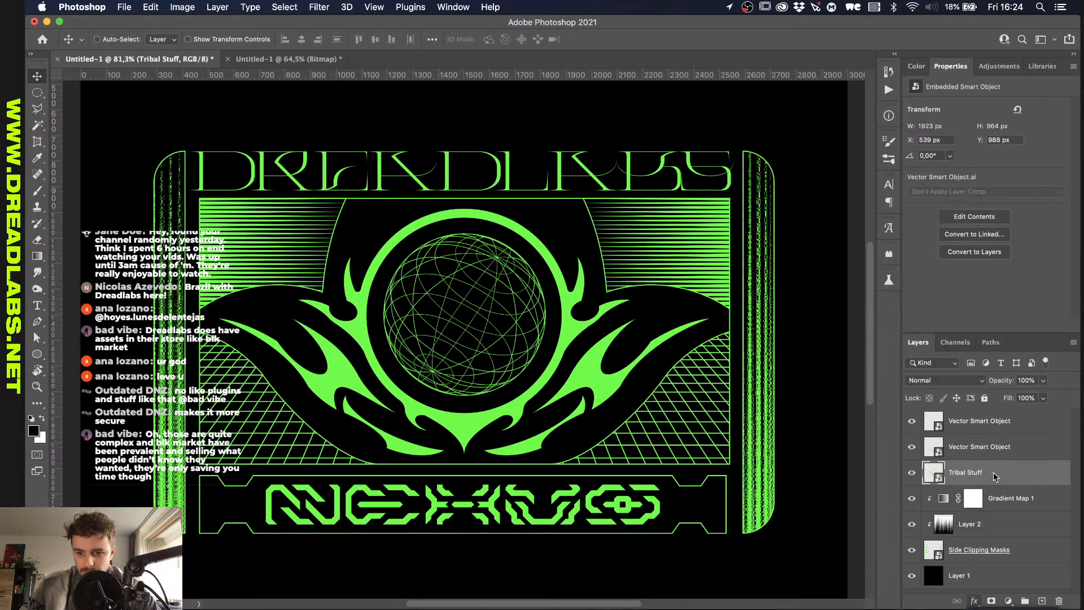
click(974, 600)
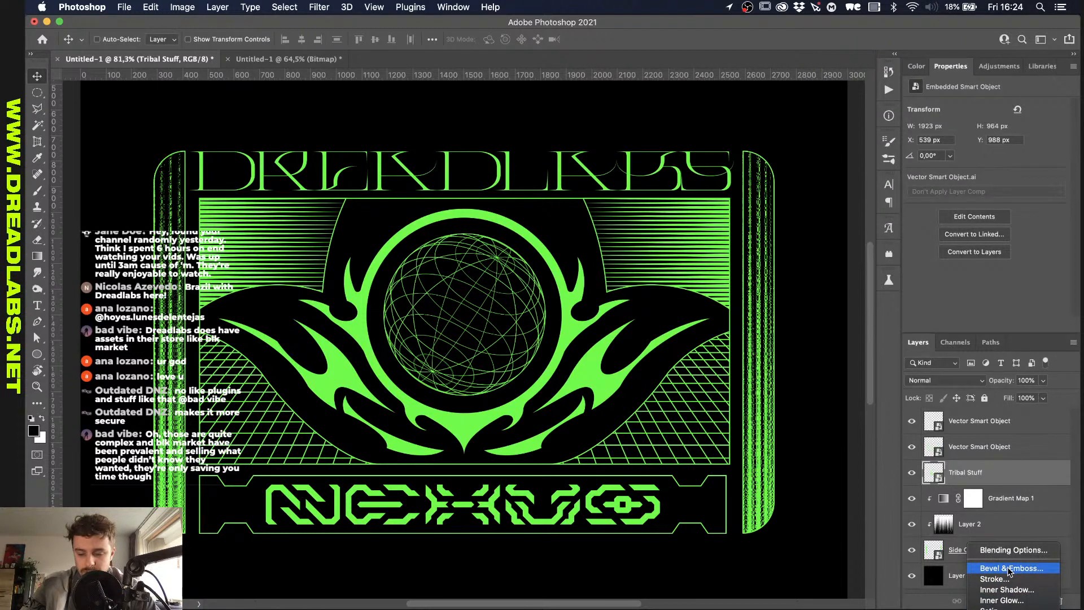
click(1009, 569)
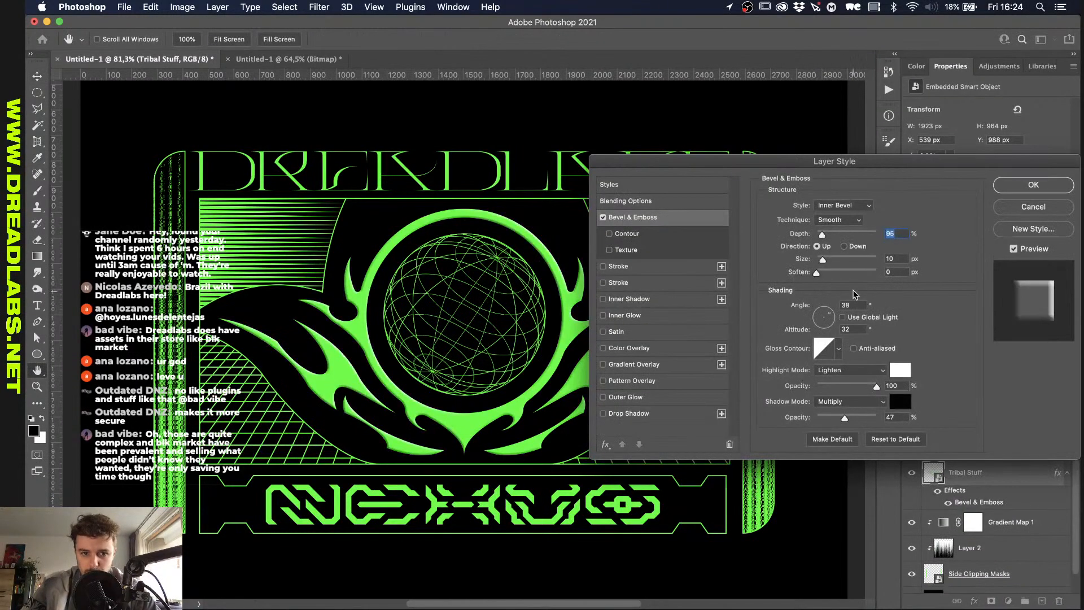
mouse_move(845, 418)
mouse_down()
mouse_move(878, 419)
mouse_move(840, 418)
mouse_up()
drag(822, 260, 836, 263)
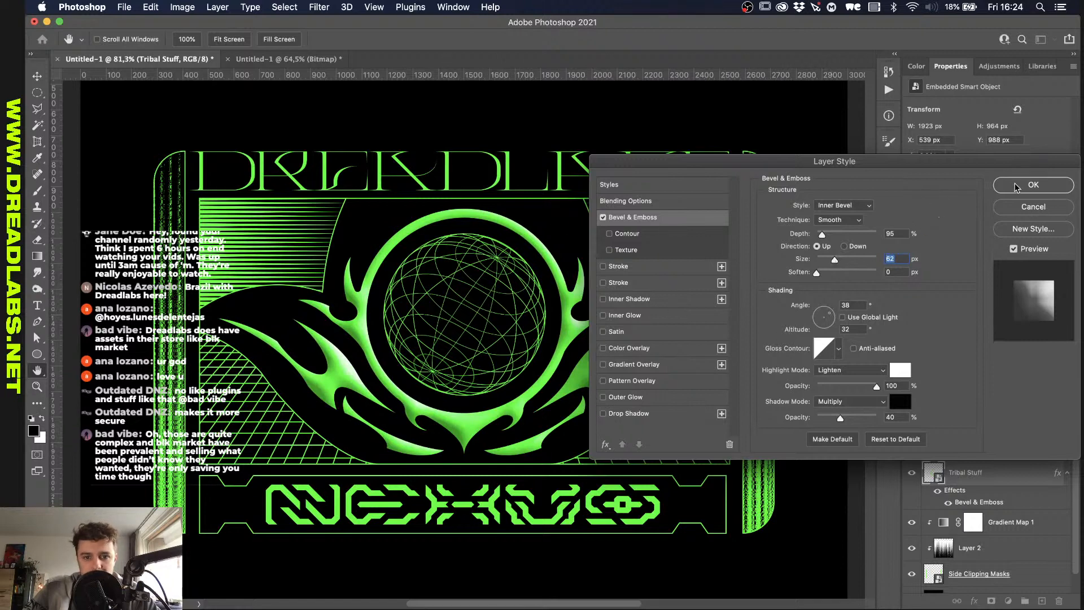
click(1033, 185)
Step: Duplicate the Tribal Stuff layer and set the copy's fill to 0%
key(v)
key(super+j)
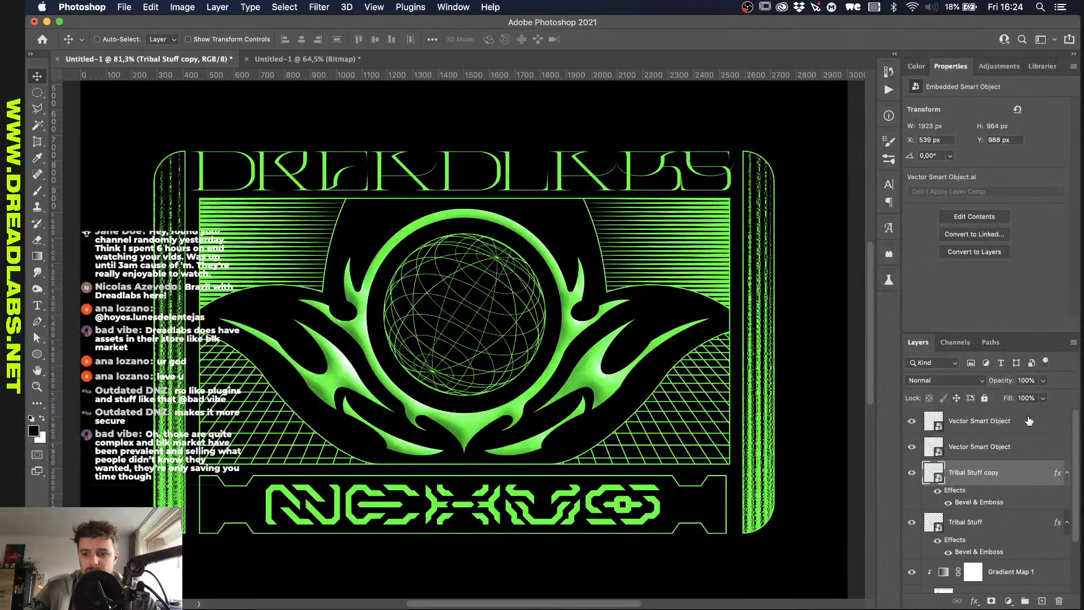
click(1043, 397)
mouse_move(1045, 414)
mouse_down()
mouse_move(873, 415)
mouse_move(898, 443)
mouse_up()
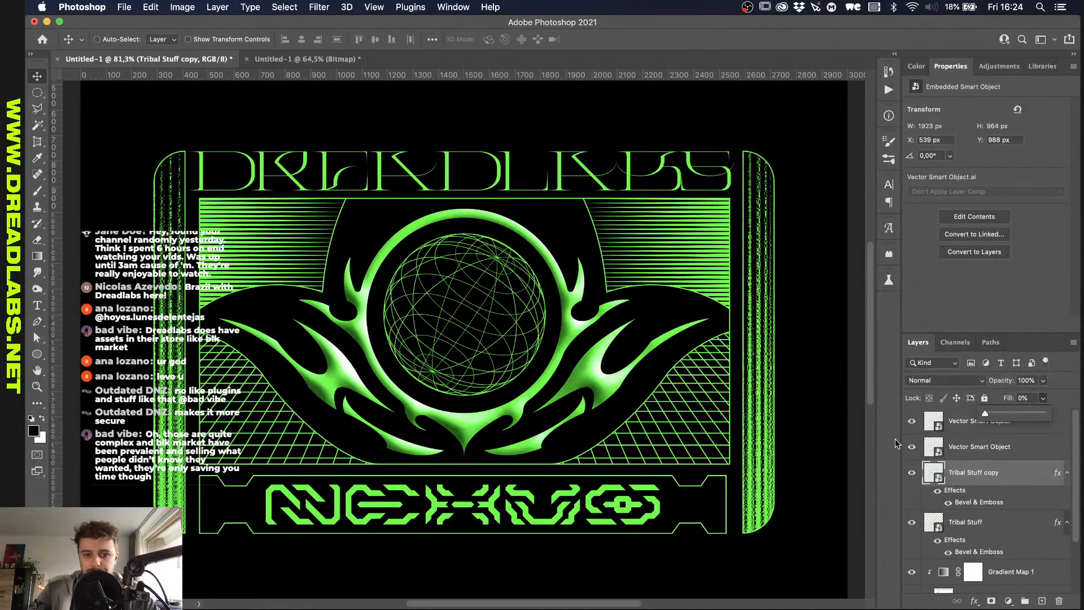
Step: Edit the Tribal Stuff copy's Bevel & Emboss to use the Ring gloss contour and 67% highlight opacity
double_click(979, 502)
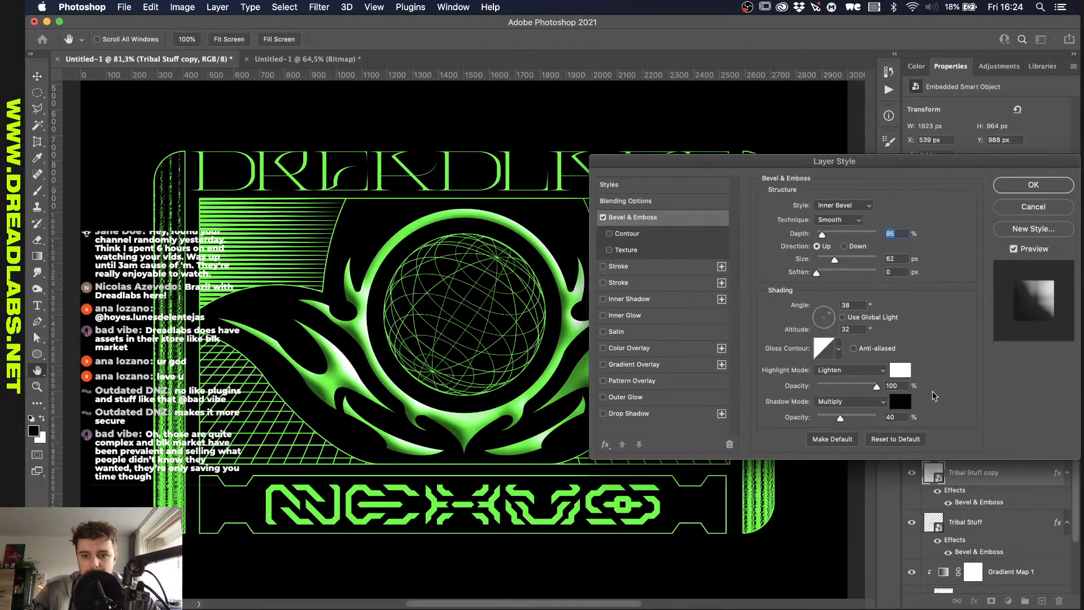
click(839, 348)
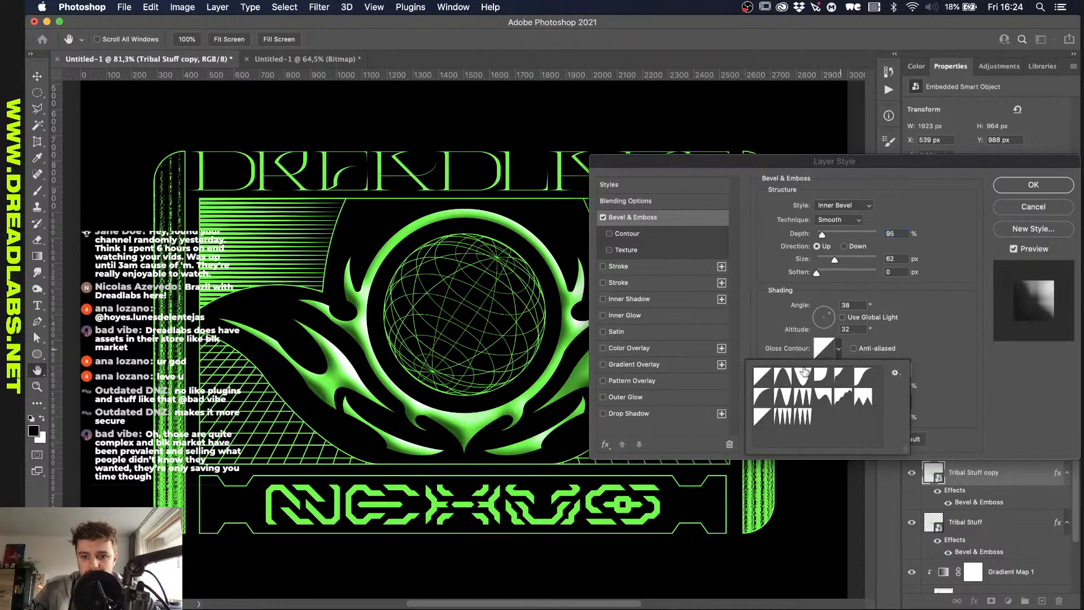
click(783, 396)
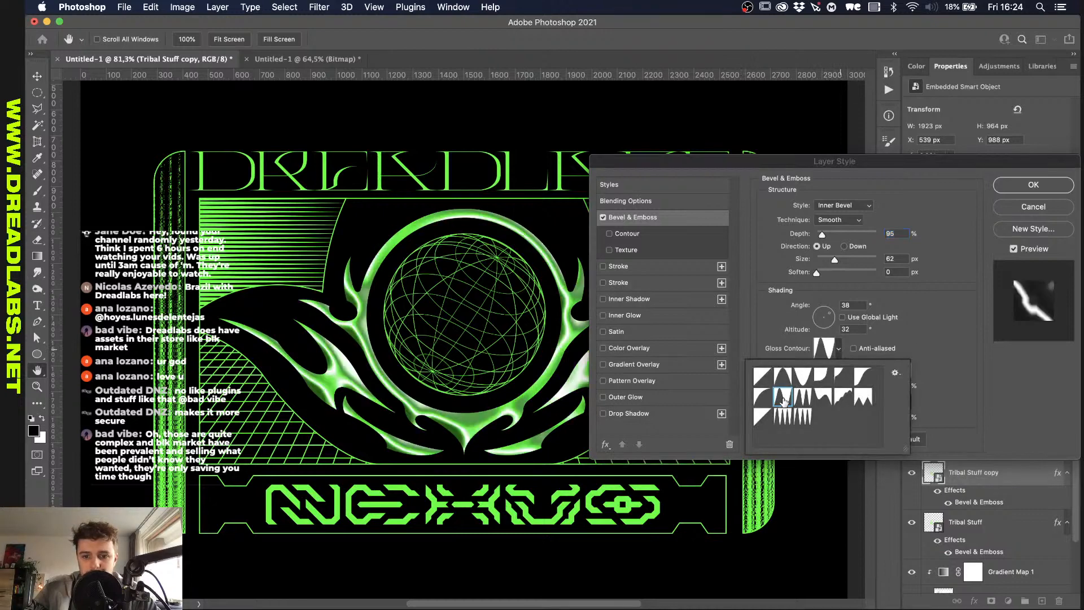
click(921, 322)
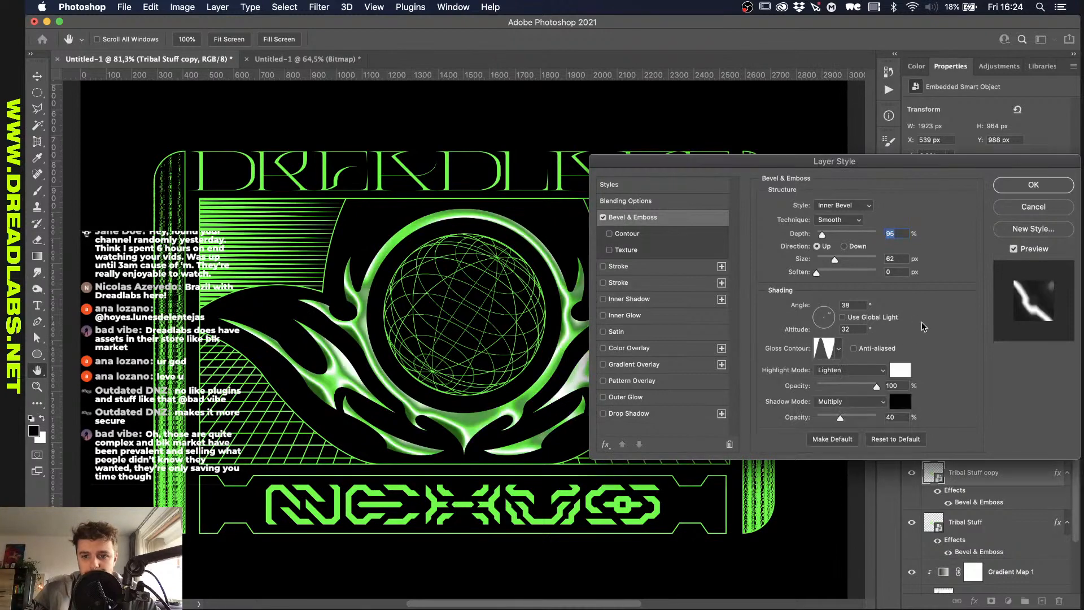
click(857, 386)
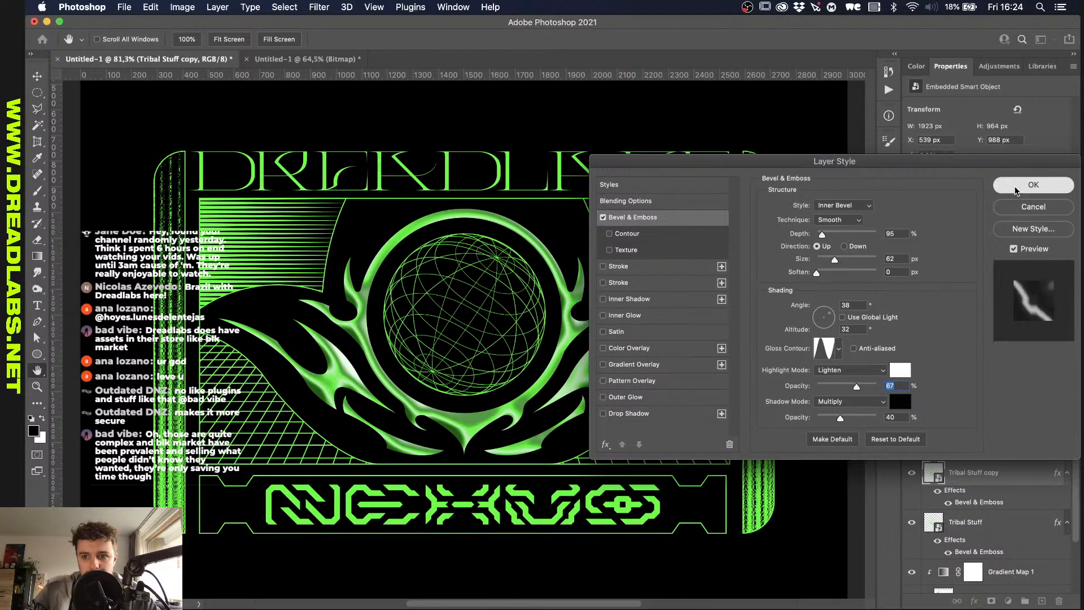
click(1015, 191)
Step: Duplicate the Tribal Stuff copy layer and set the duplicate's bevel to depth 334%, size 13 px and highlight opacity 80%
key(super+j)
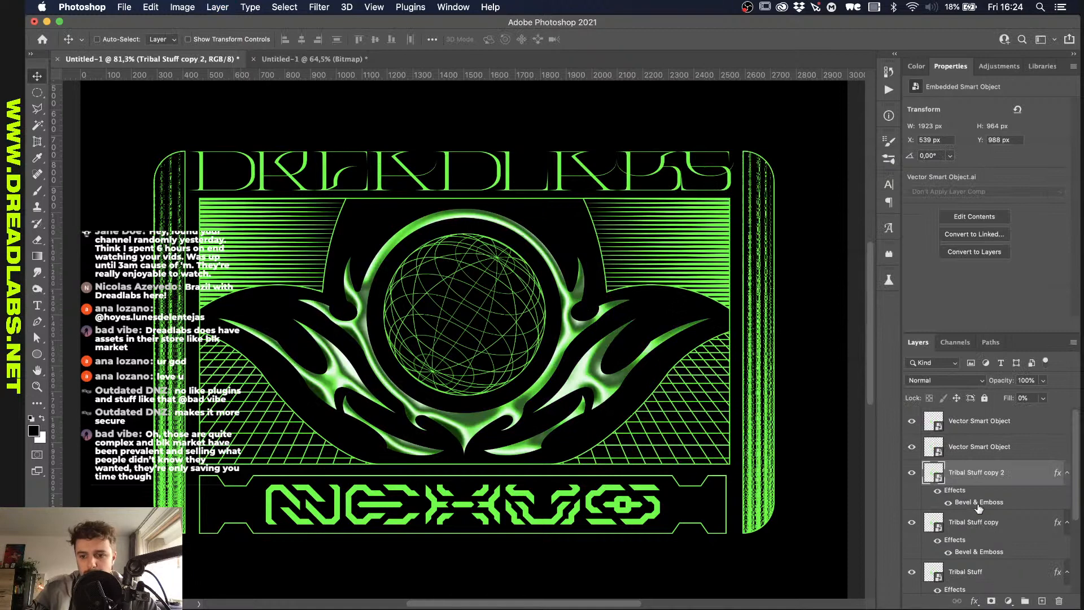
double_click(978, 502)
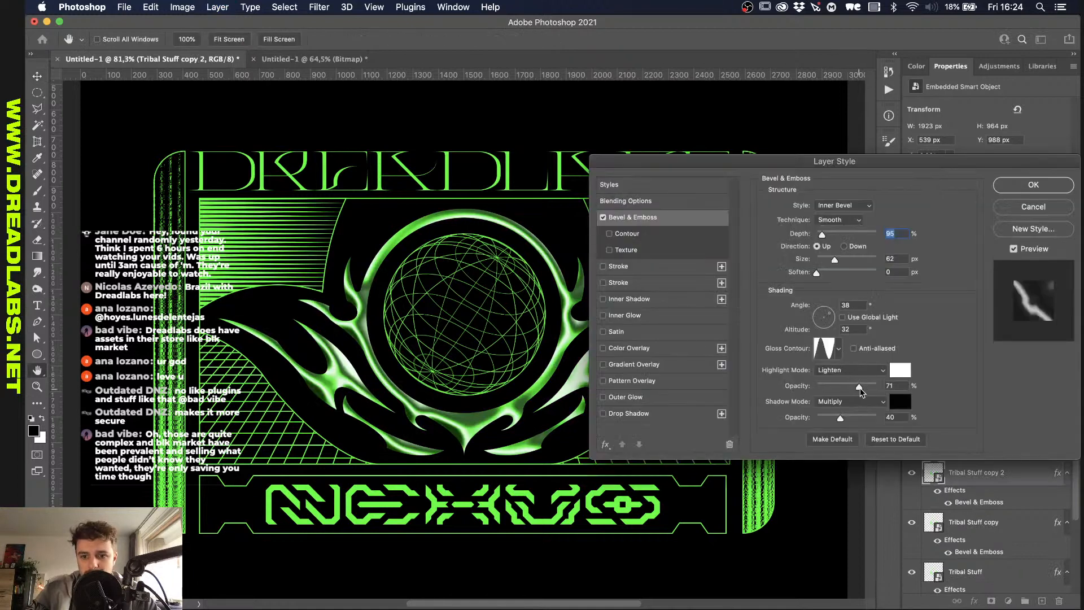
drag(860, 389, 866, 390)
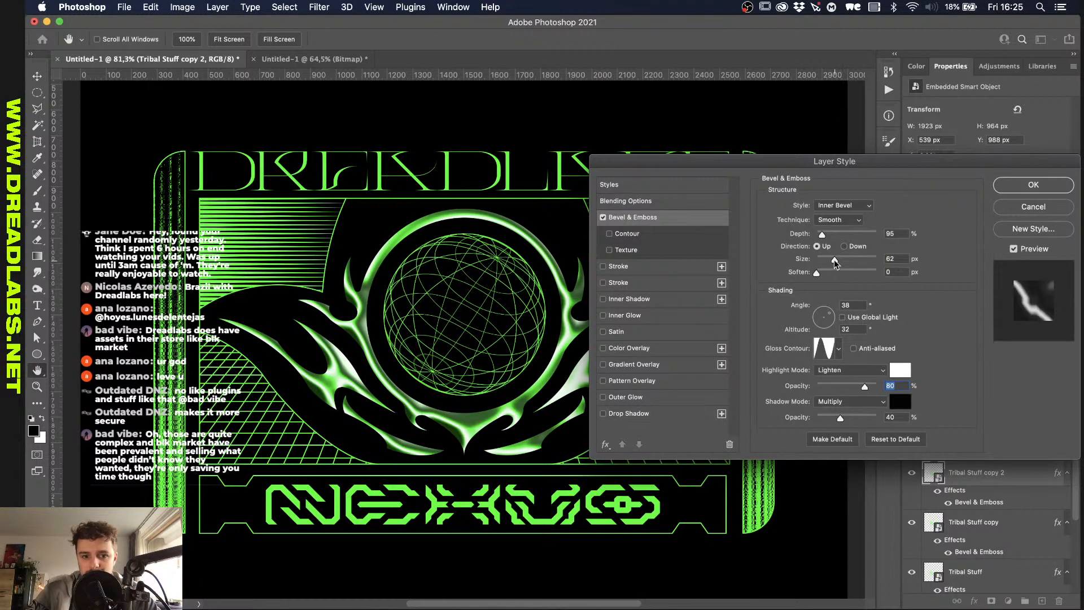
drag(835, 263, 837, 239)
drag(826, 259, 823, 258)
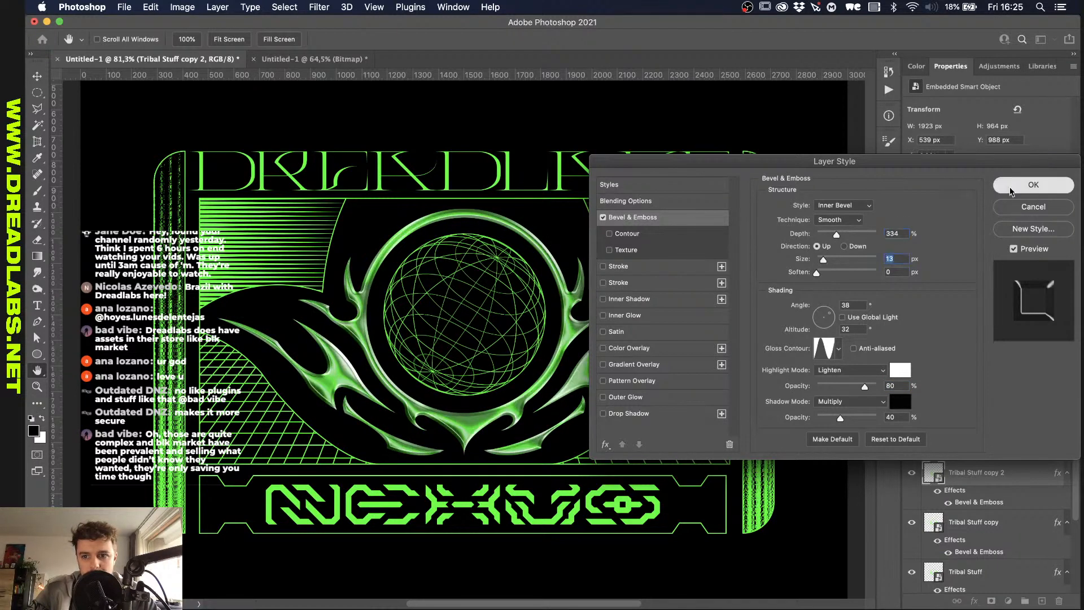
click(1034, 185)
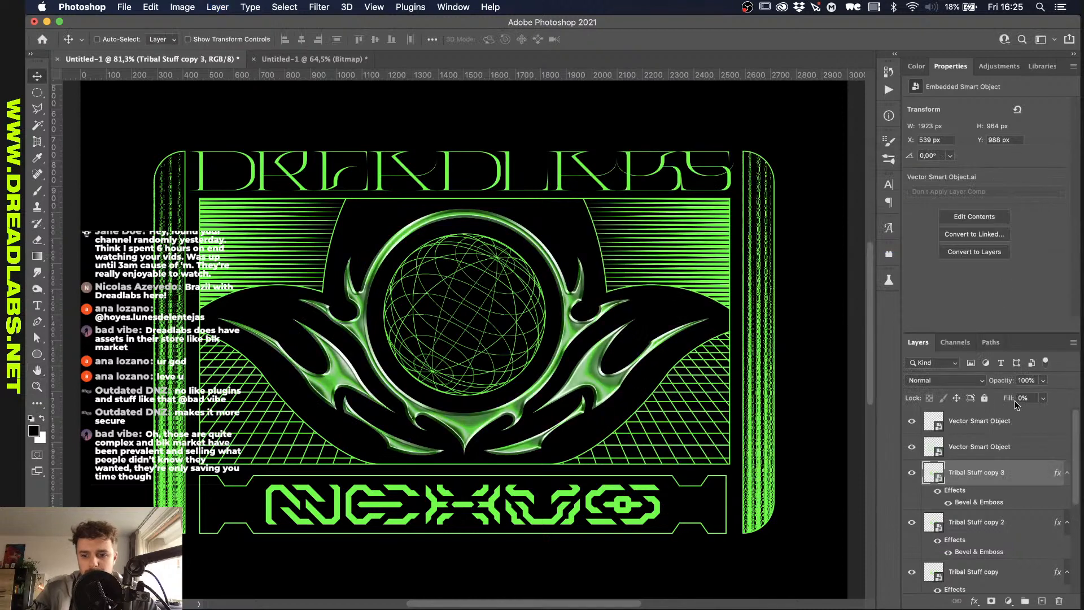
Step: Duplicate Tribal Stuff copy 2 with bevel size 29 px, soften 7 px, highlight 54% and shadow 14%, at 54% layer opacity
double_click(977, 500)
drag(824, 260, 827, 260)
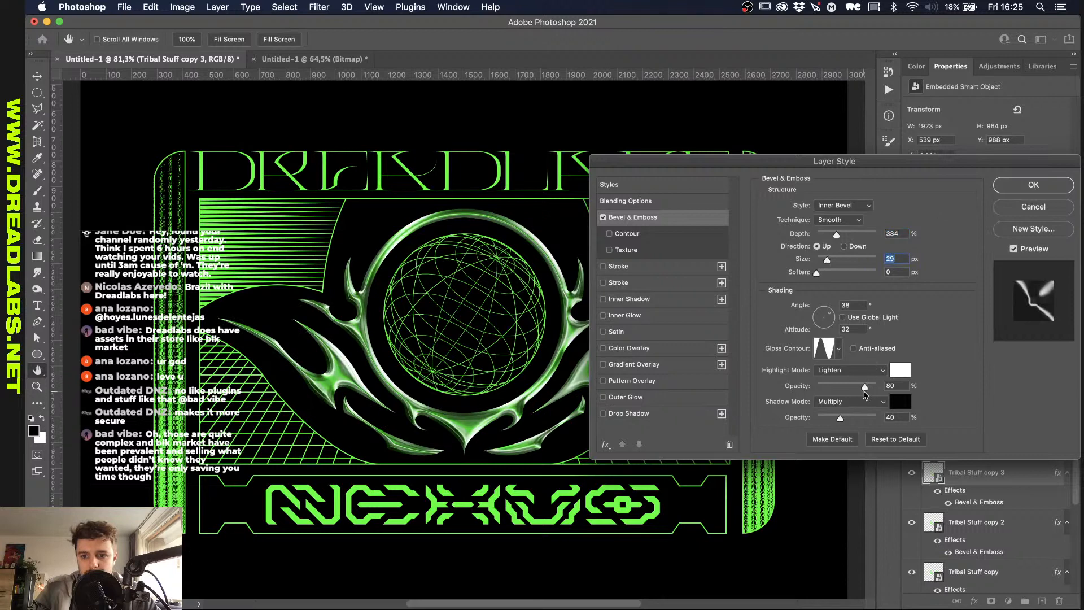
mouse_move(863, 390)
mouse_down()
mouse_move(841, 390)
mouse_move(824, 419)
mouse_move(849, 386)
mouse_up()
drag(816, 273, 835, 273)
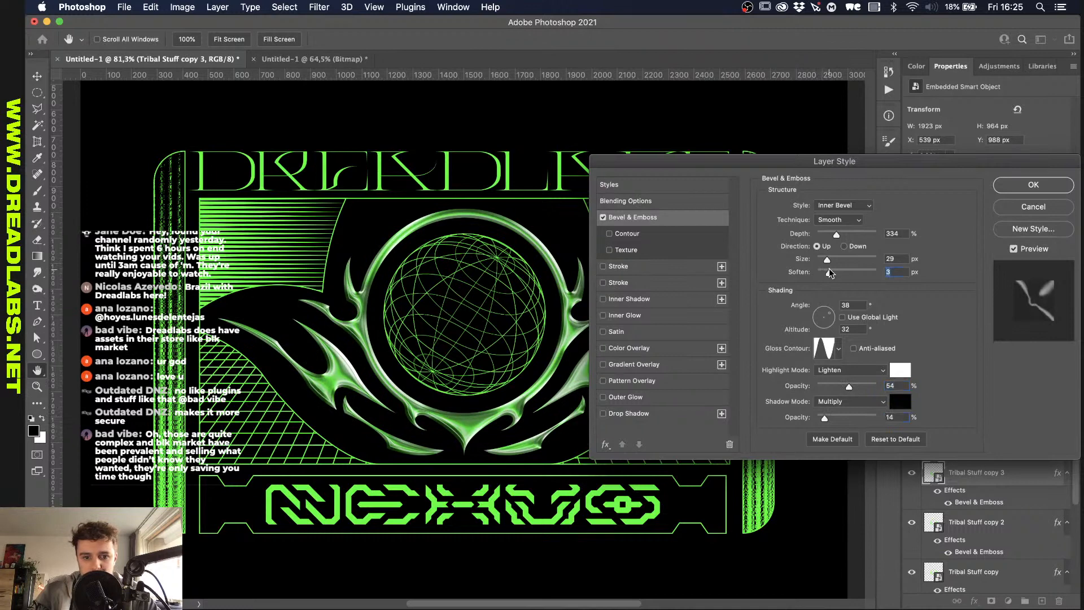
click(1034, 184)
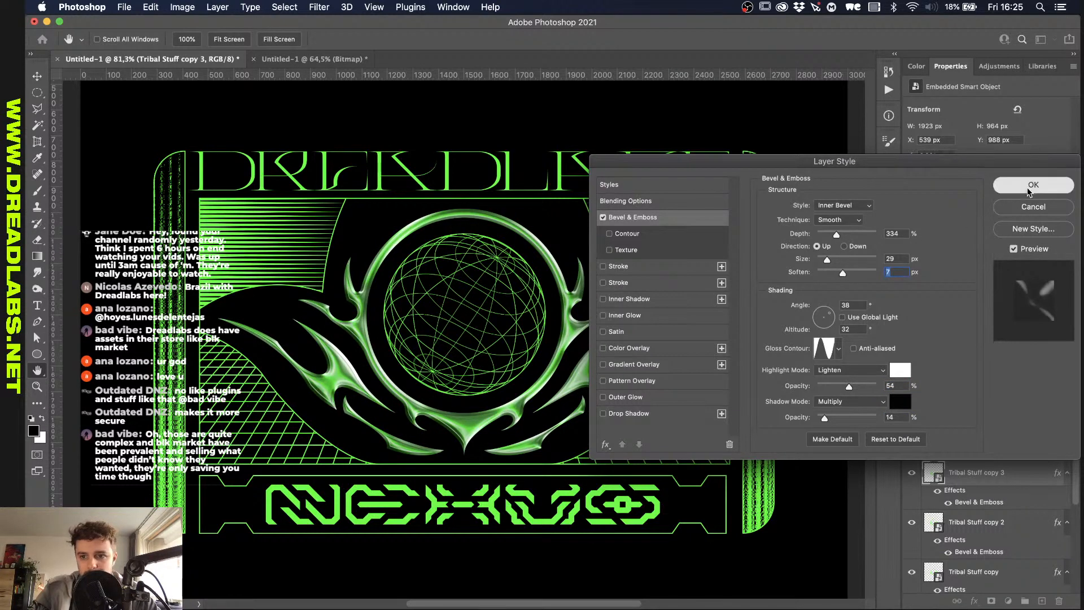
click(1043, 380)
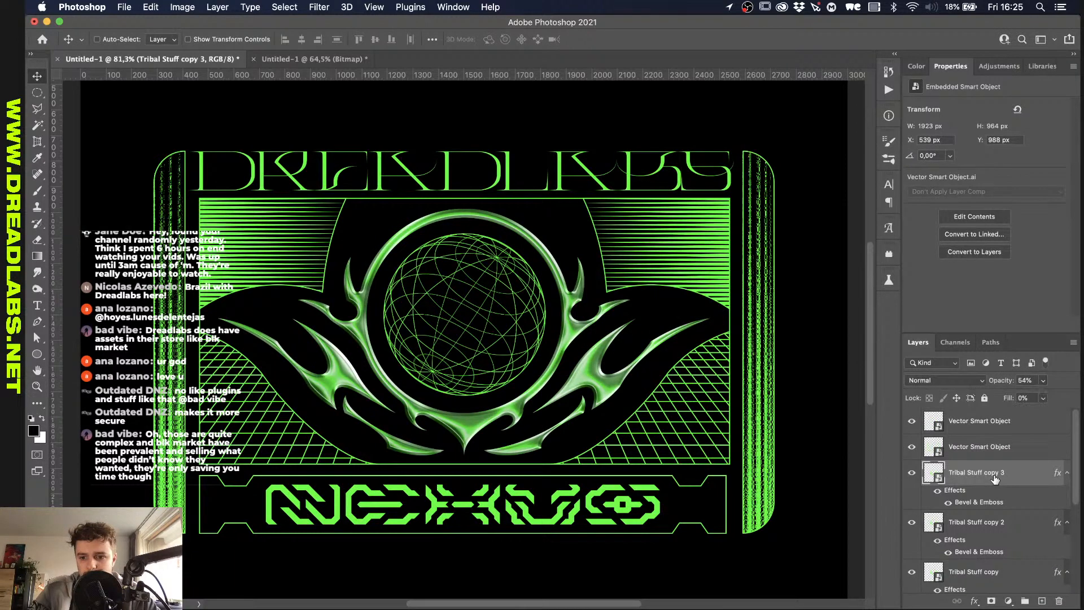
Step: Convert the Tribal Stuff layer and its three copies into a single smart object
scroll(997, 477, down, 1)
shift+click(973, 545)
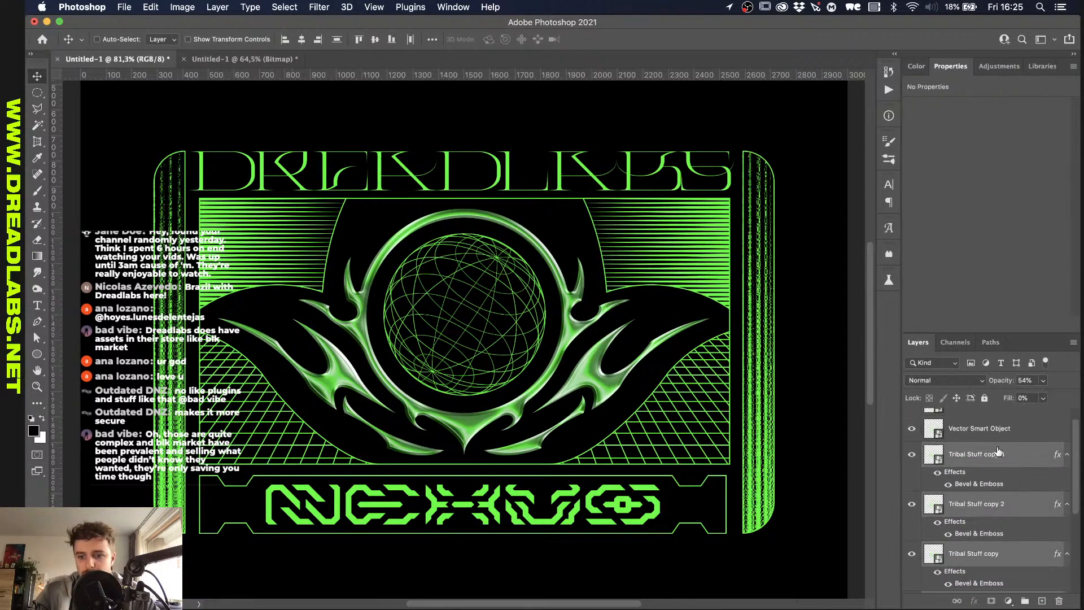
right_click(996, 446)
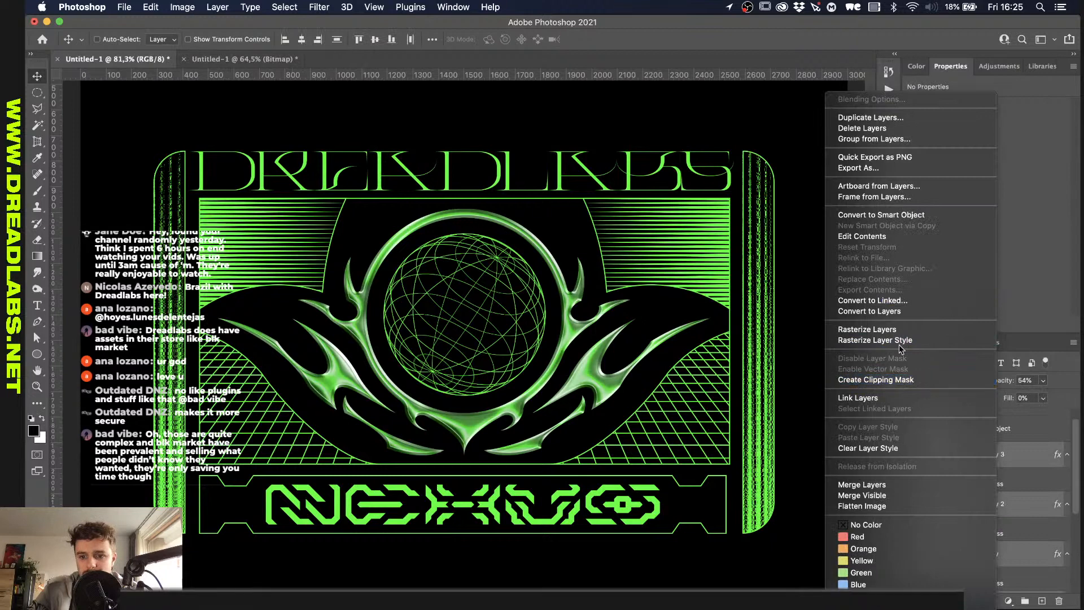
click(921, 215)
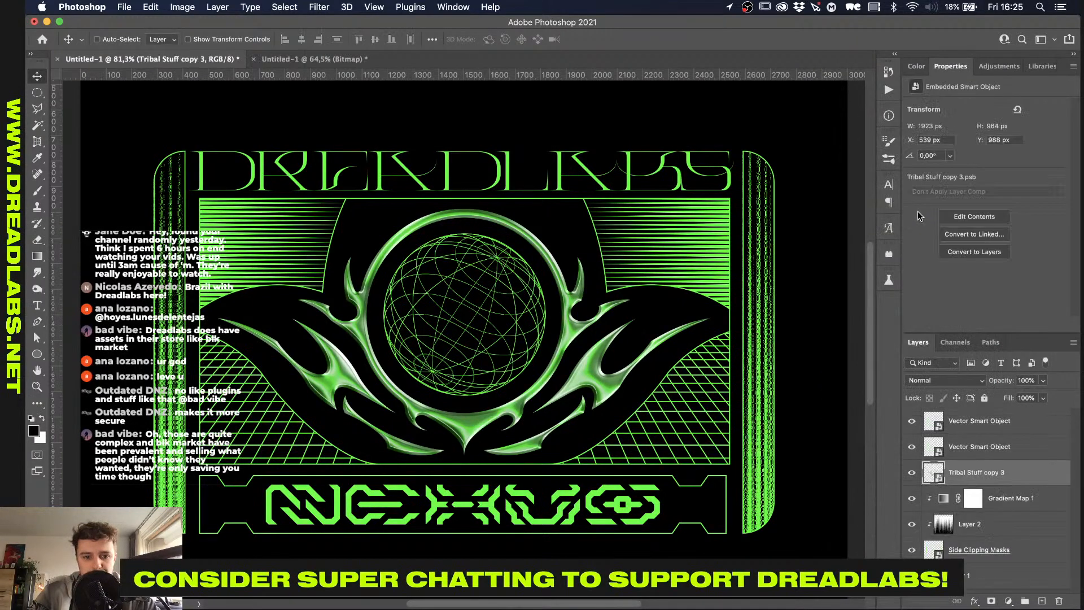
Step: Rename the combined ornament layer as Tribal Smart Object
double_click(974, 475)
text(Triab)
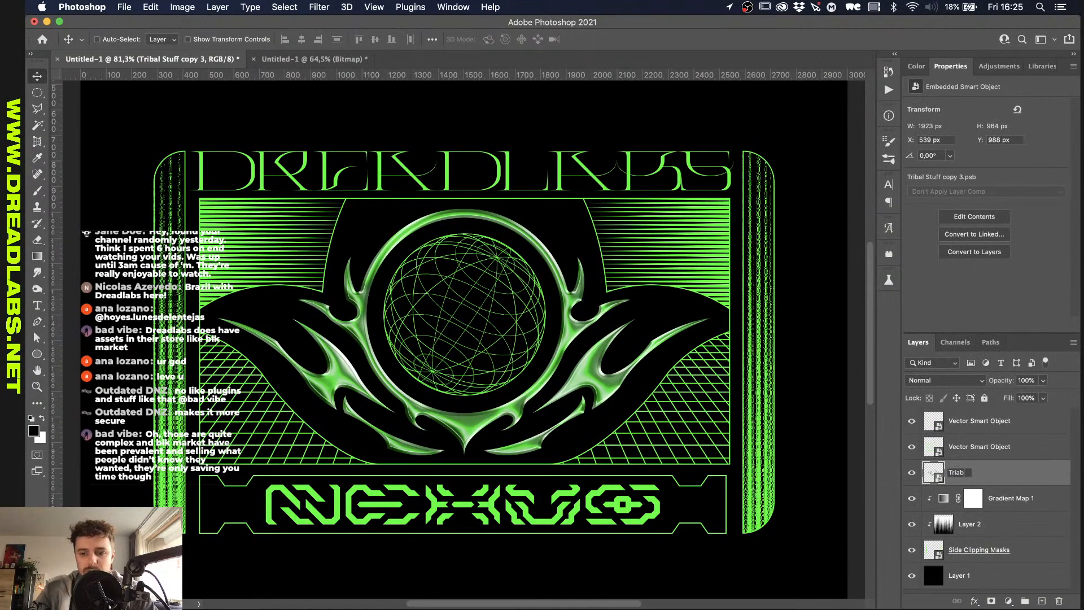
key(BackSpace)
key(BackSpace)
text(bal Smart )
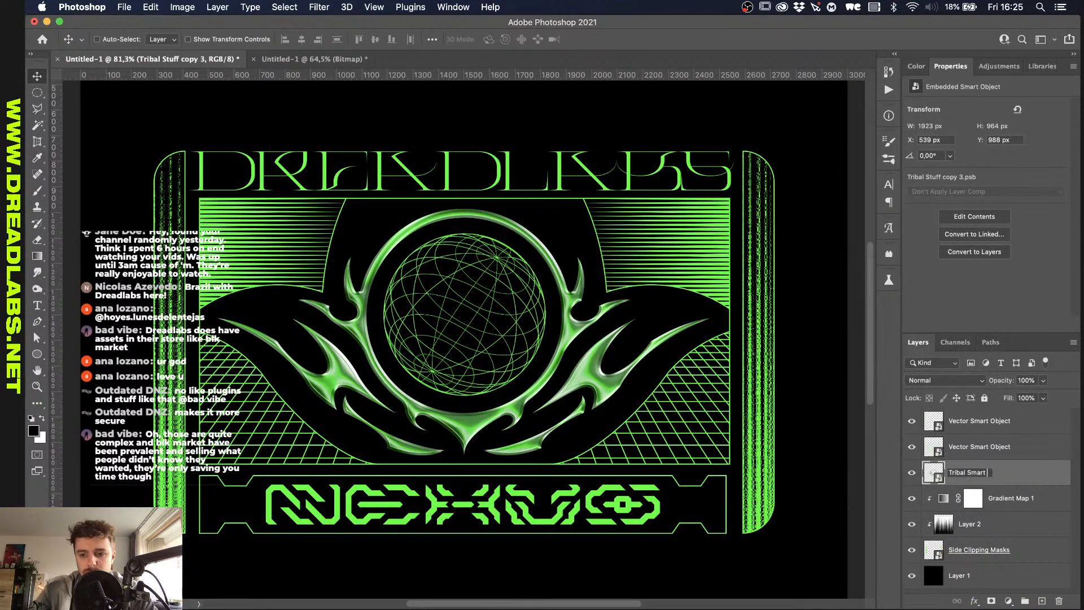
text(Poject)
key(Return)
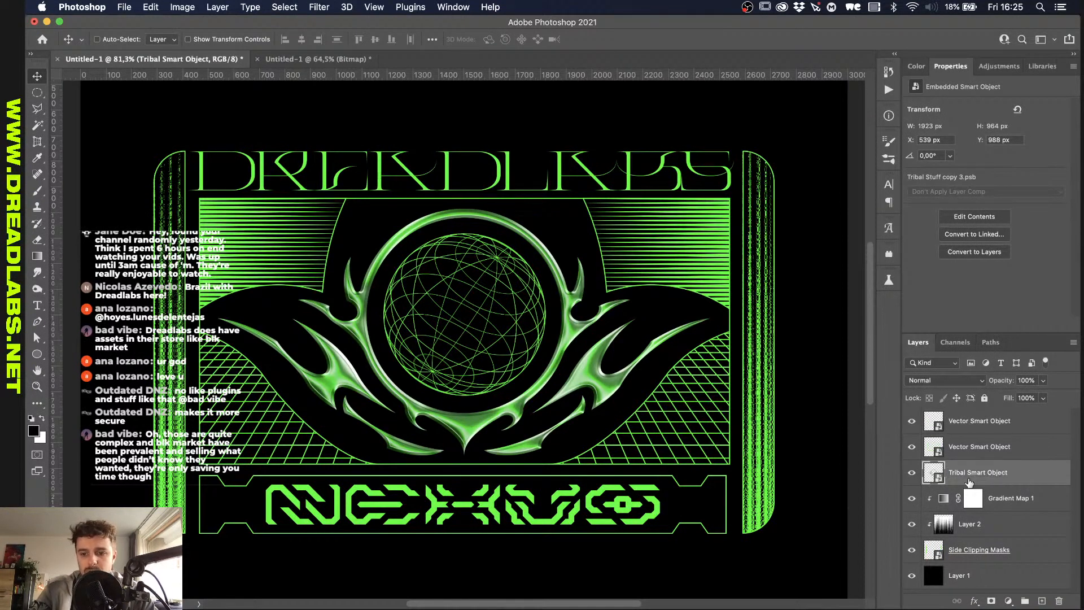
Step: Add a Threshold adjustment clipped to Tribal Smart Object with the level at 121
click(995, 68)
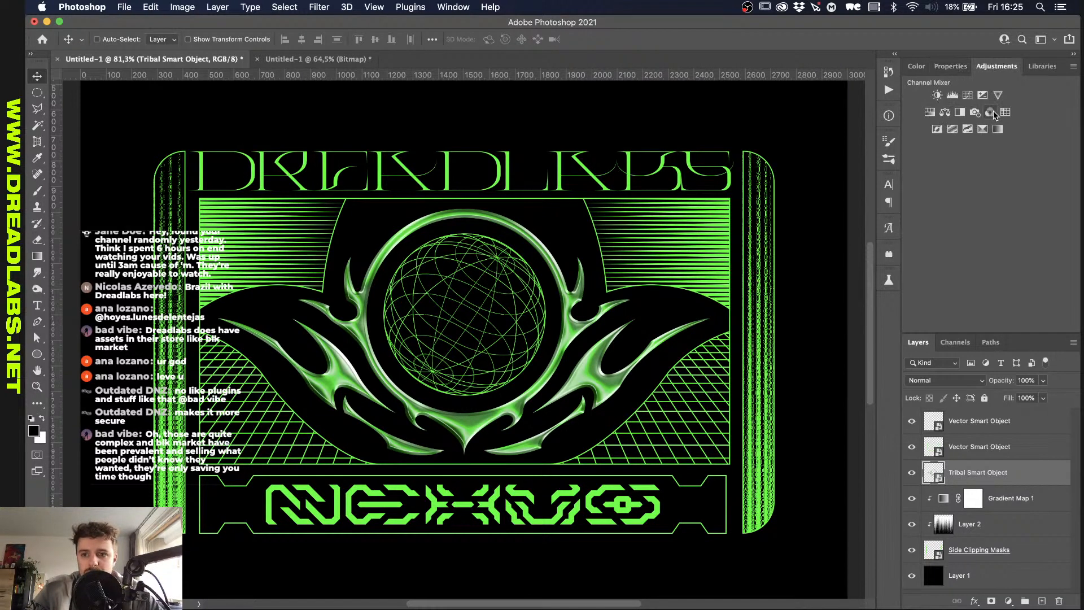
click(966, 129)
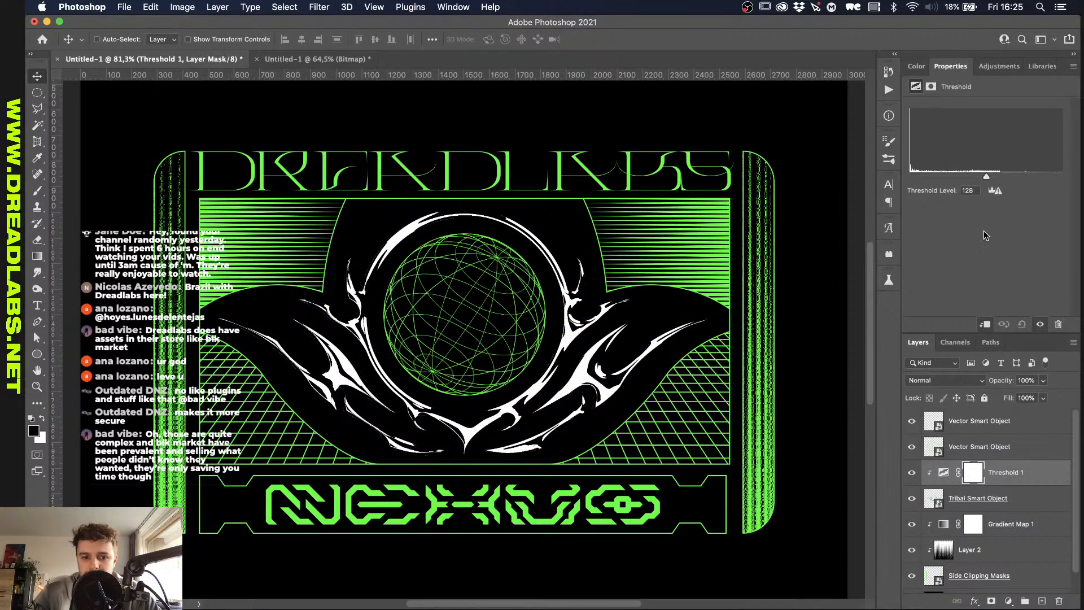
mouse_move(989, 178)
mouse_down()
mouse_move(955, 178)
mouse_move(981, 177)
mouse_up()
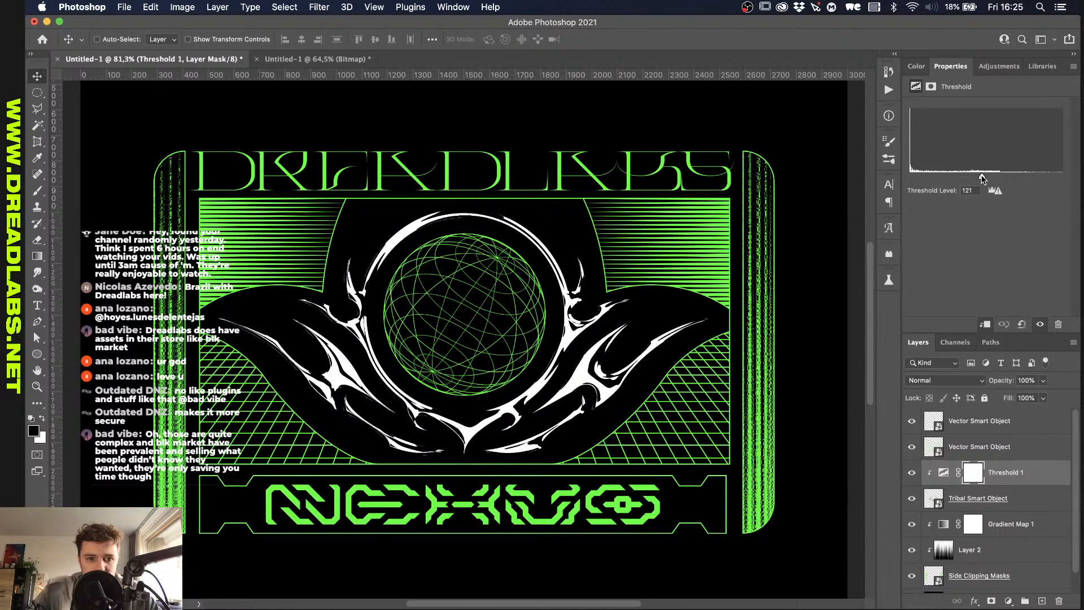
Step: Add a white 1 px inside Stroke effect to Tribal Smart Object
click(998, 498)
click(975, 602)
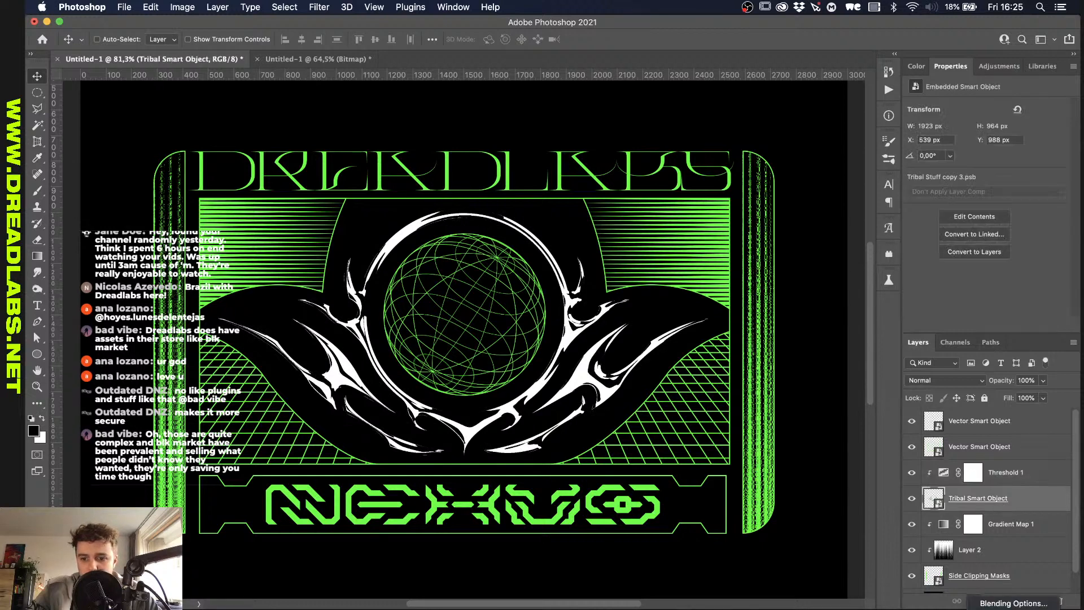
click(994, 608)
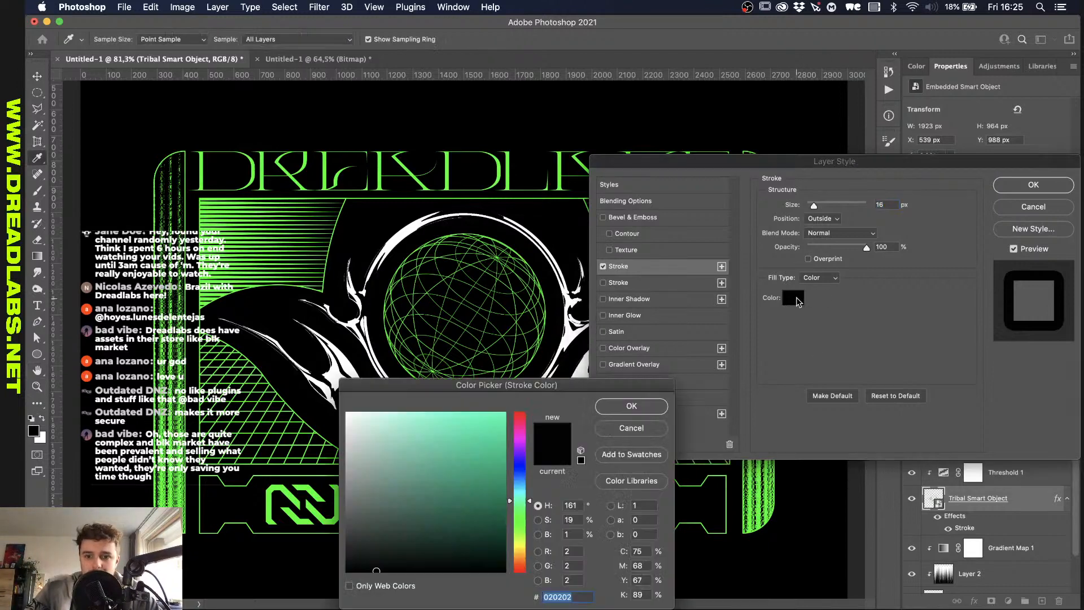
click(793, 297)
click(235, 296)
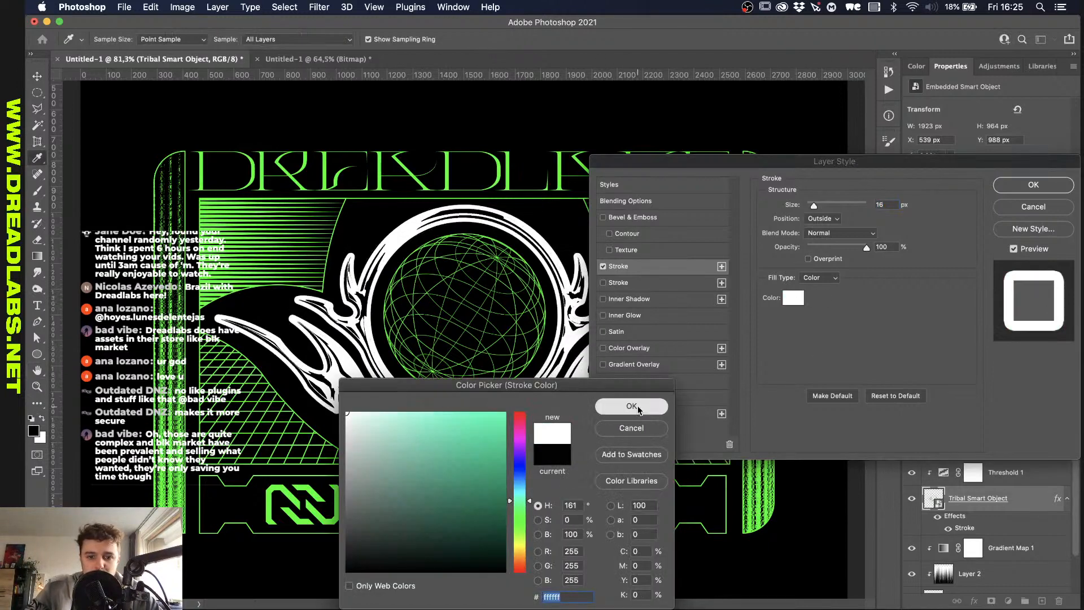
click(632, 406)
click(821, 219)
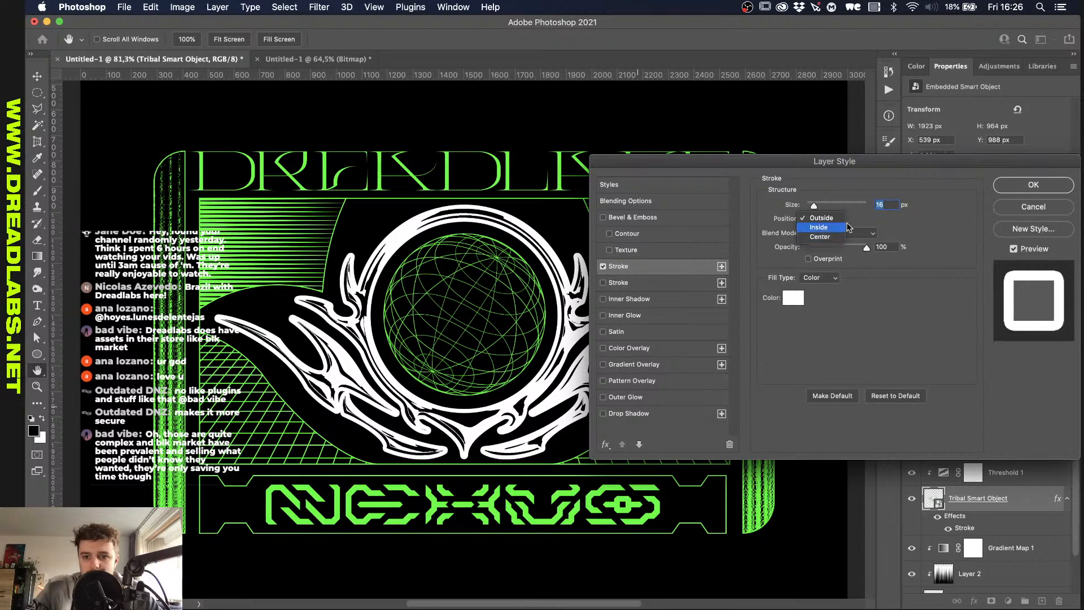
click(819, 227)
key(shift+Down)
key(Down)
key(Down)
key(Down)
key(Down)
key(Down)
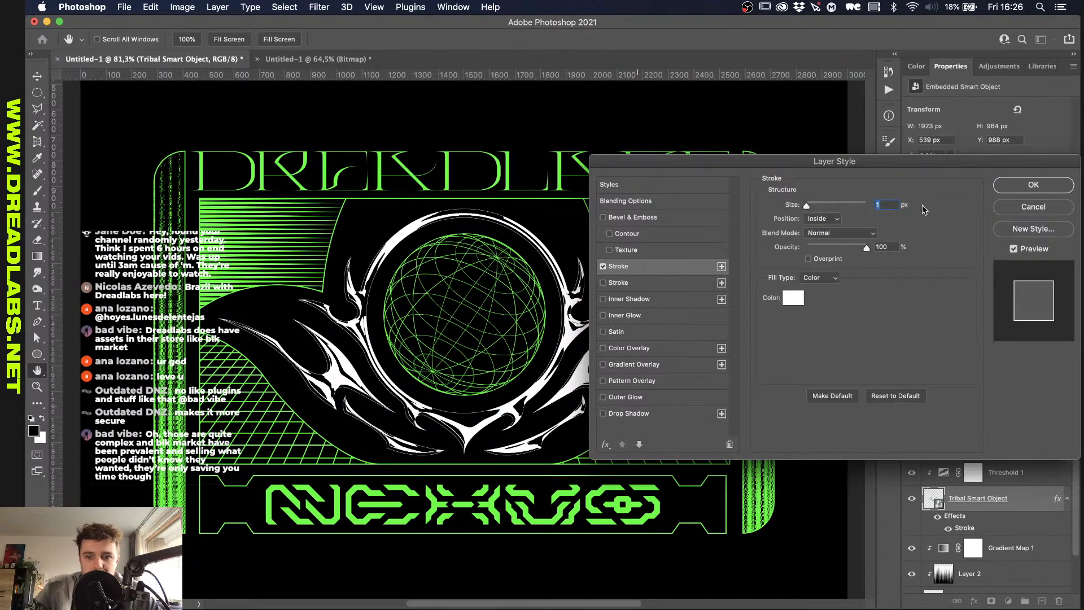
click(1033, 184)
Step: Set the Threshold level to 136 and convert it together with Tribal Smart Object into one smart object
click(945, 474)
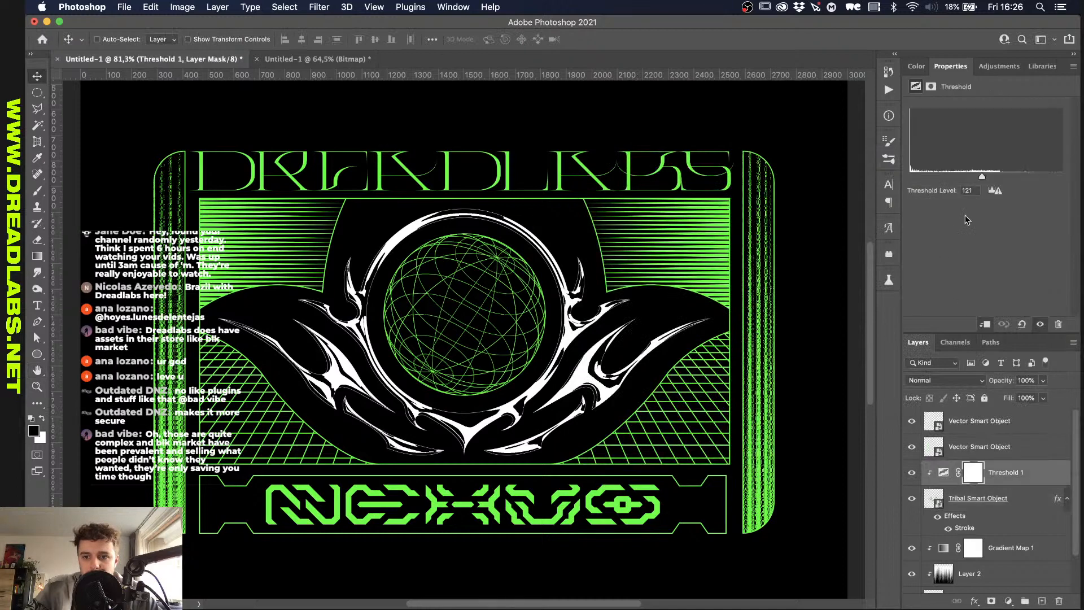
mouse_move(982, 178)
mouse_down()
mouse_move(968, 177)
mouse_move(993, 179)
mouse_up()
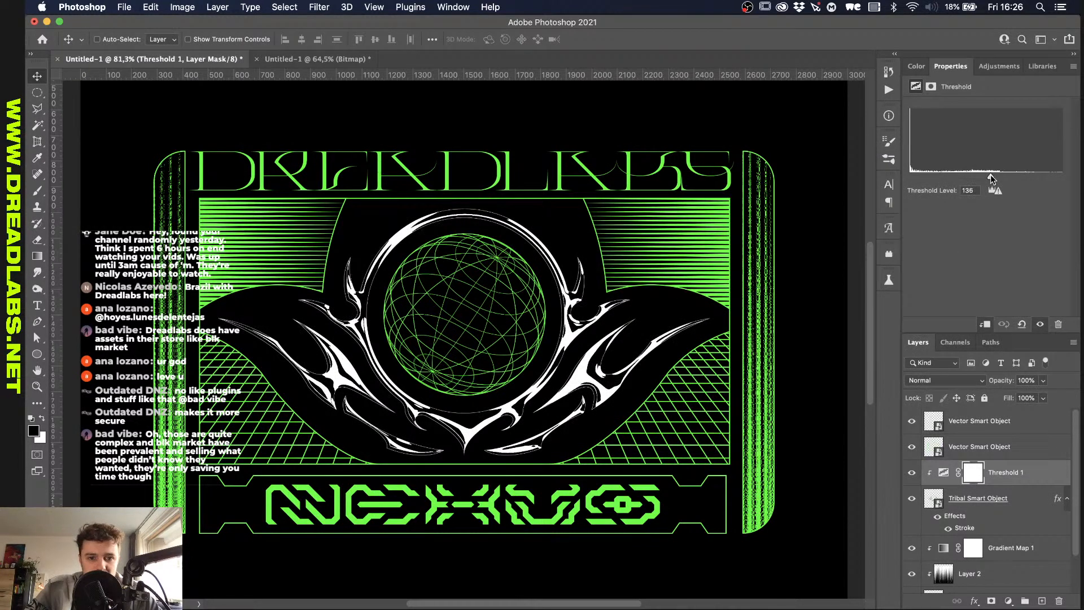
shift+click(1005, 499)
right_click(1005, 498)
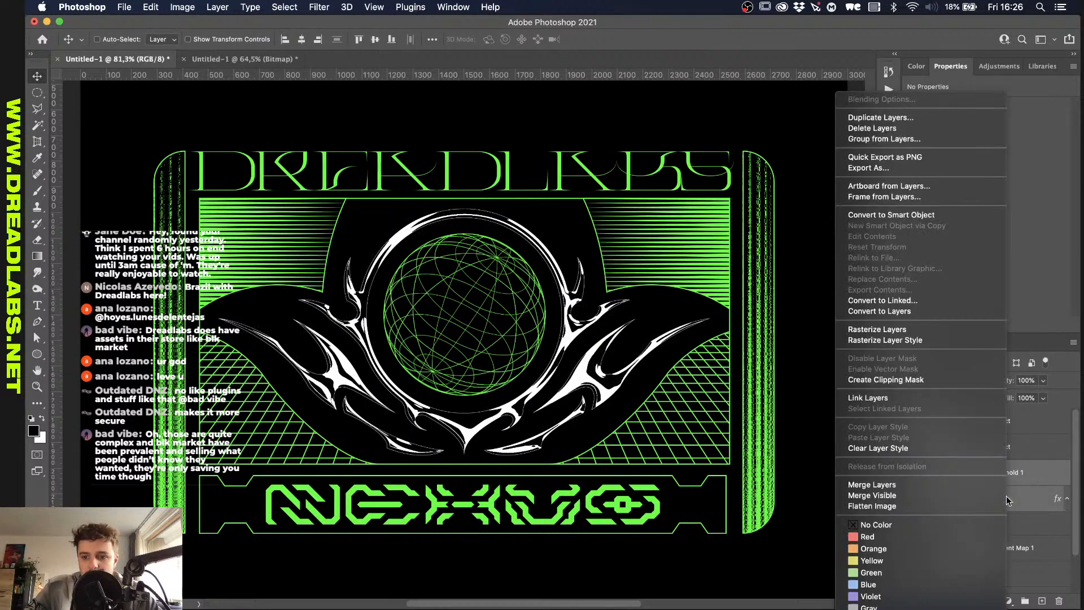
click(934, 217)
Step: Rename the new Threshold 1 smart object as Tribal
double_click(965, 468)
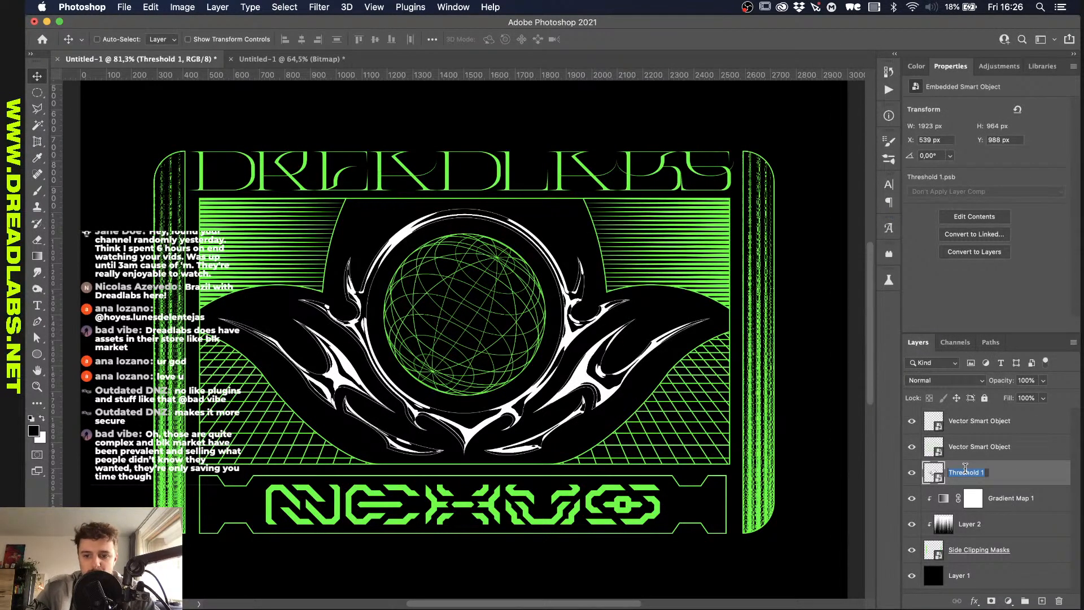
text(Tribal)
key(Return)
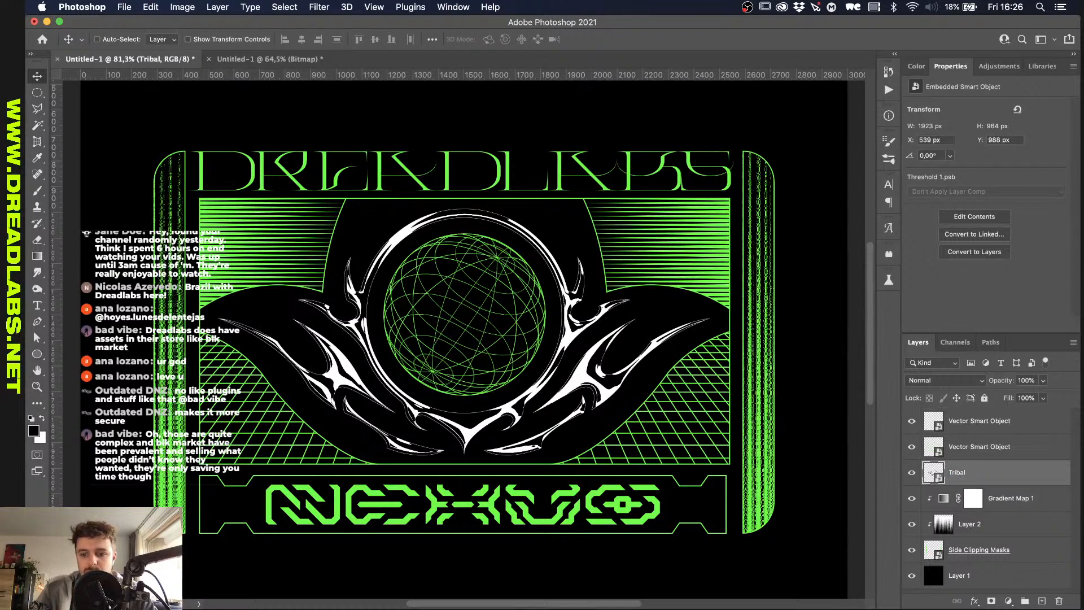
Step: Copy the Gradient Map 1 adjustment above the Tribal layer and clip it to that layer
mouse_move(1000, 500)
mouse_down()
mouse_move(1002, 460)
mouse_move(1000, 481)
mouse_up()
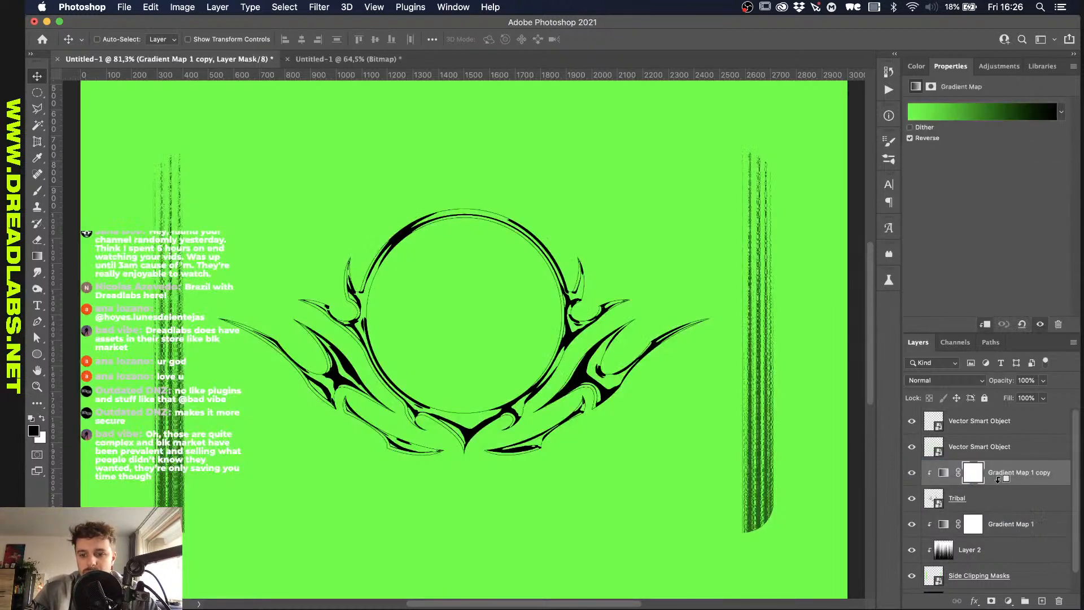
alt+click(1000, 483)
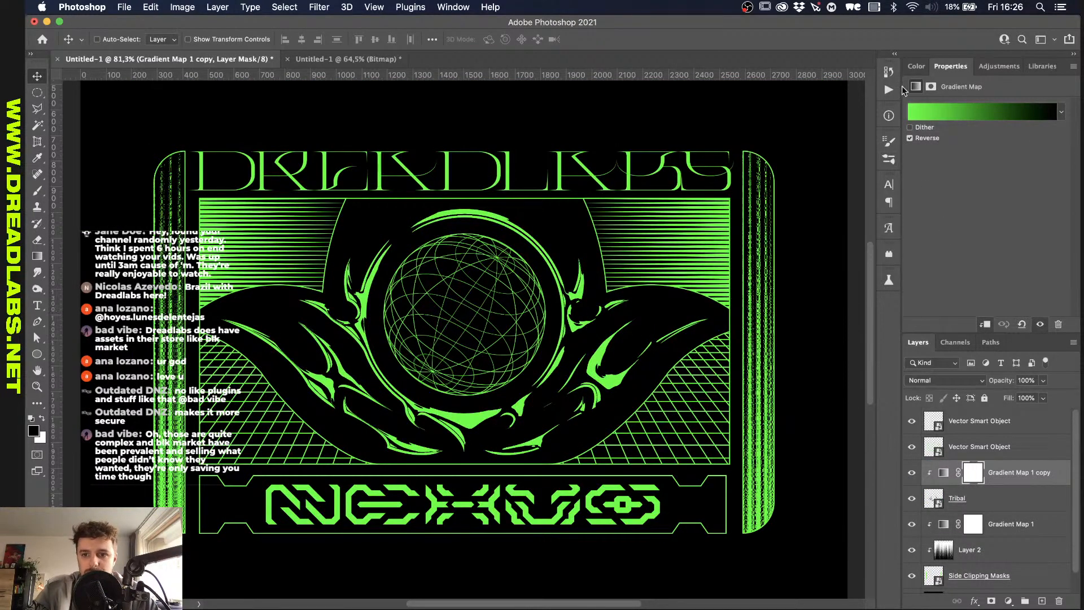
Step: Turn off the Reverse option of the Gradient Map 1 copy adjustment clipped to Tribal
click(910, 138)
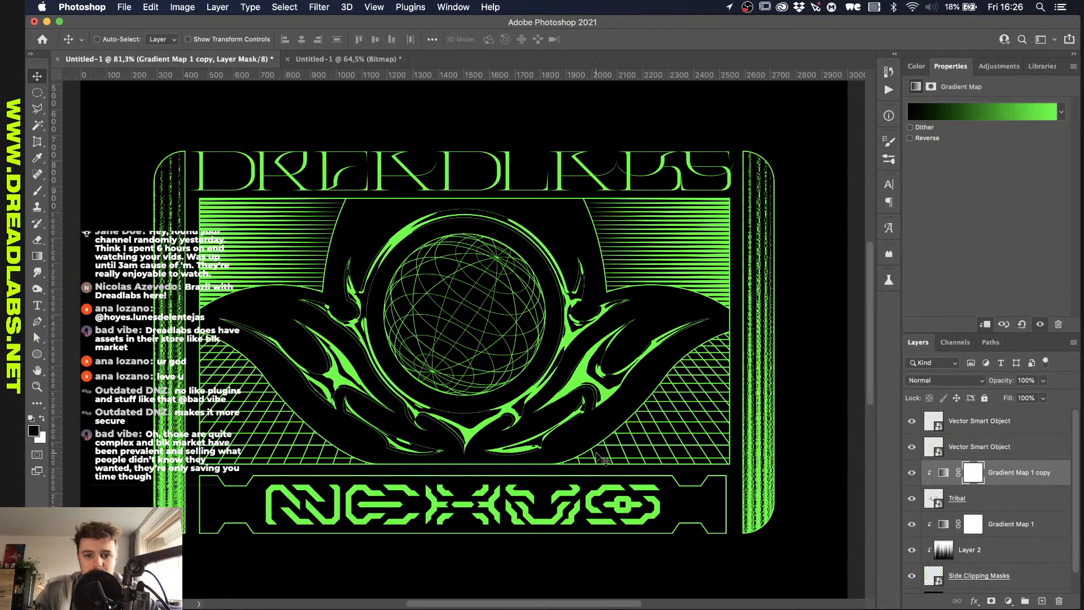
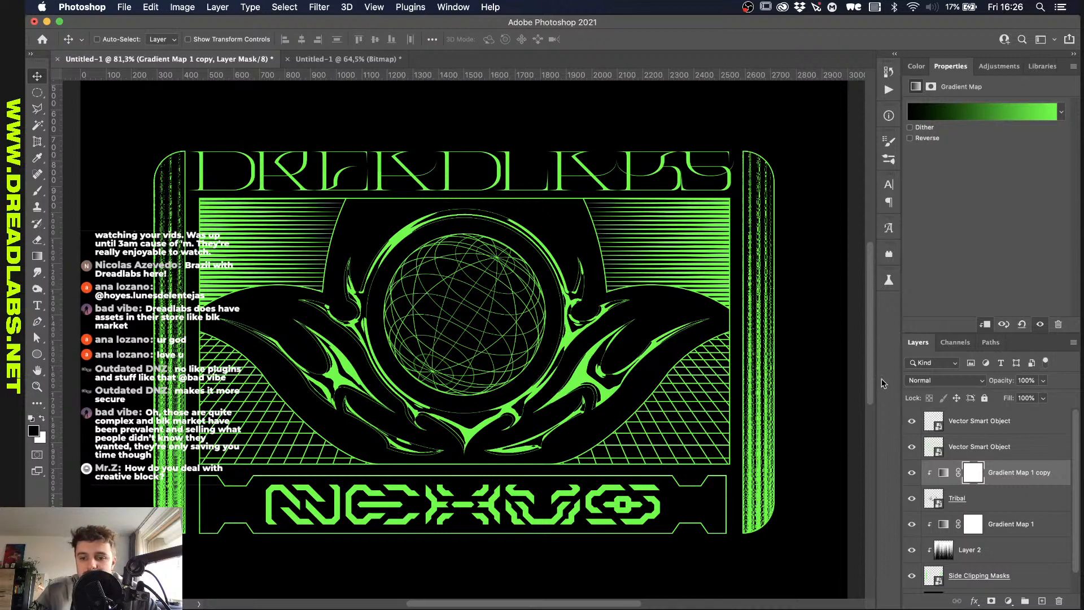
scroll(978, 484, down, 2)
scroll(978, 484, up, 2)
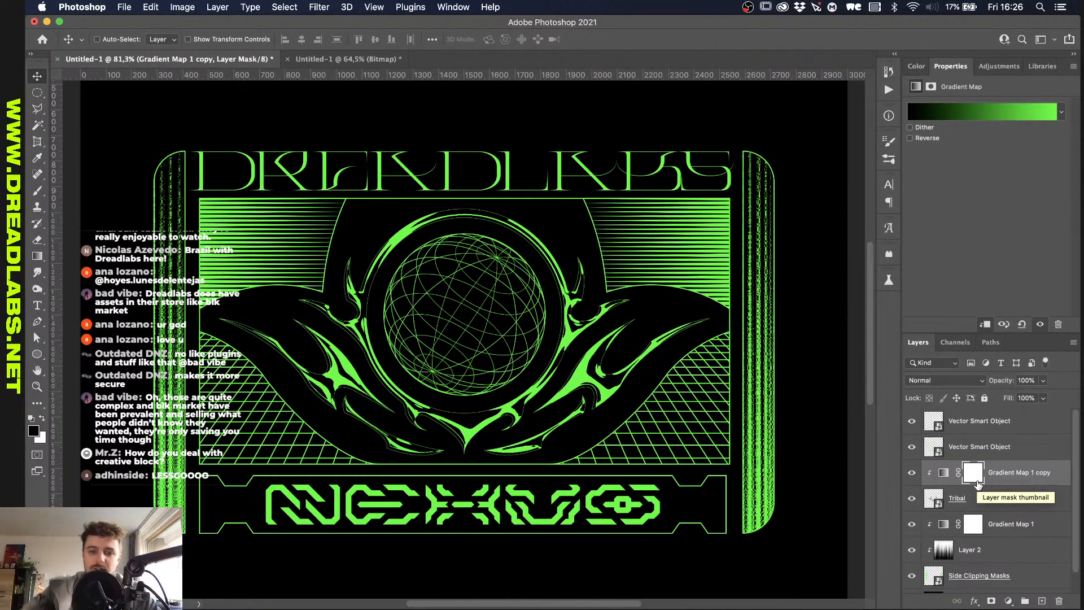
Step: Group all artwork layers above the black Layer 1 and rename the group as Content
click(986, 500)
scroll(1003, 485, down, 2)
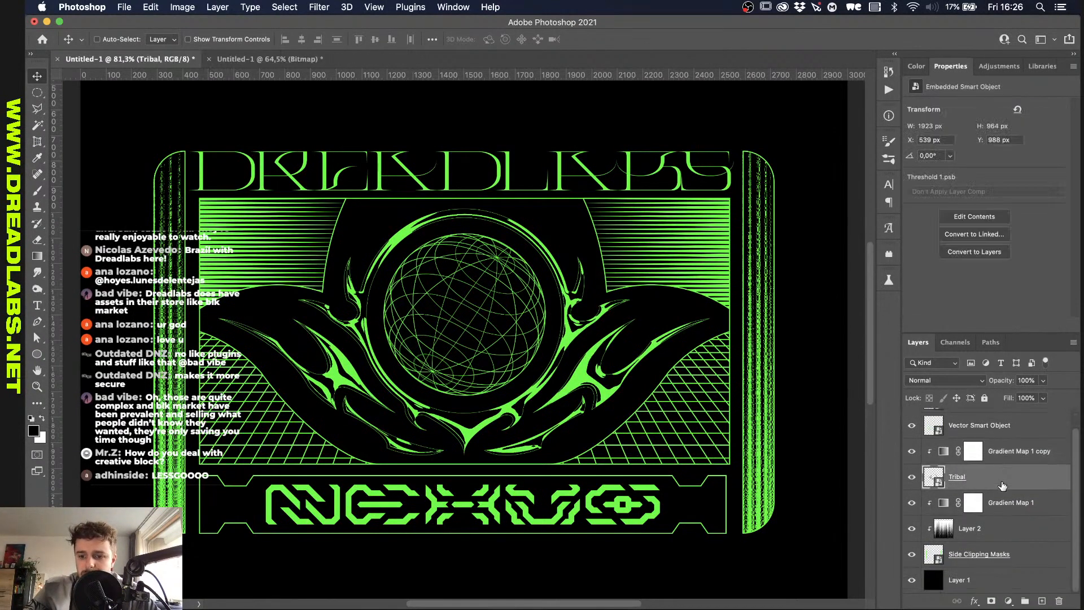
click(994, 548)
scroll(994, 548, up, 2)
shift+click(987, 432)
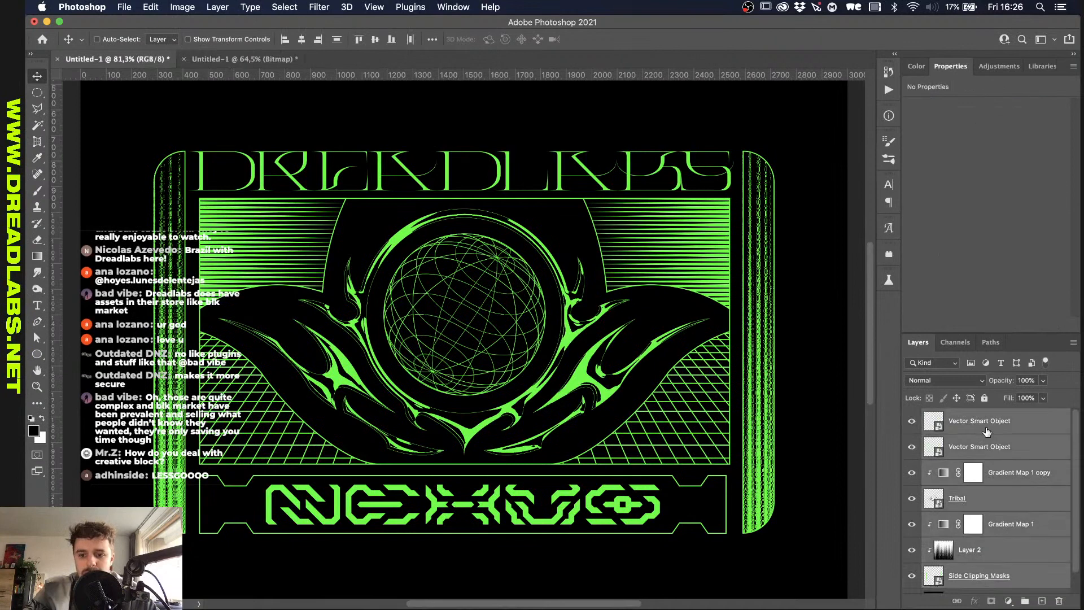
key(super+g)
double_click(960, 417)
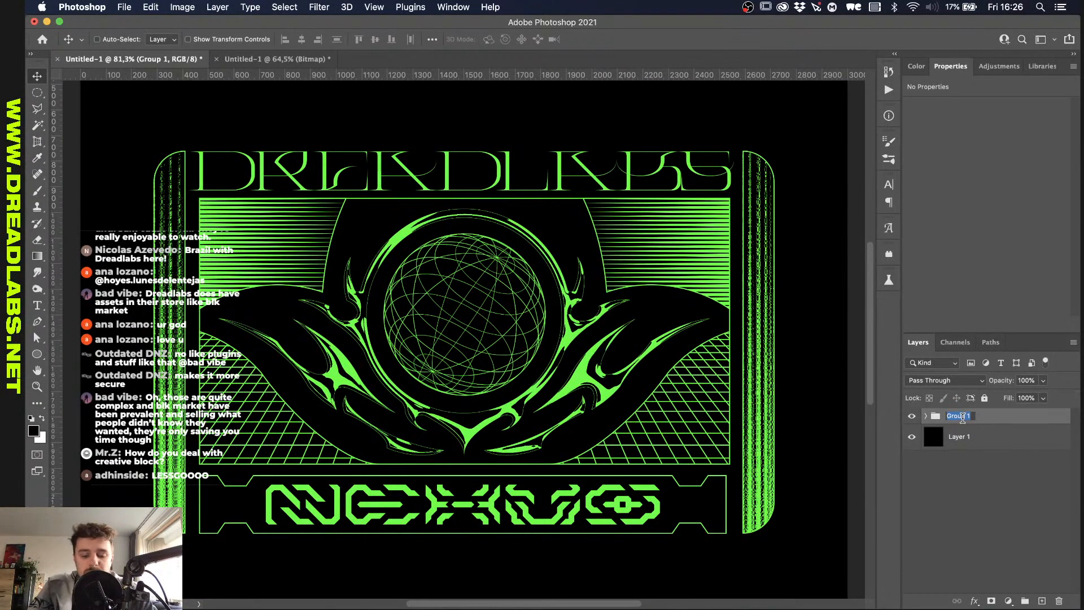
text(Content)
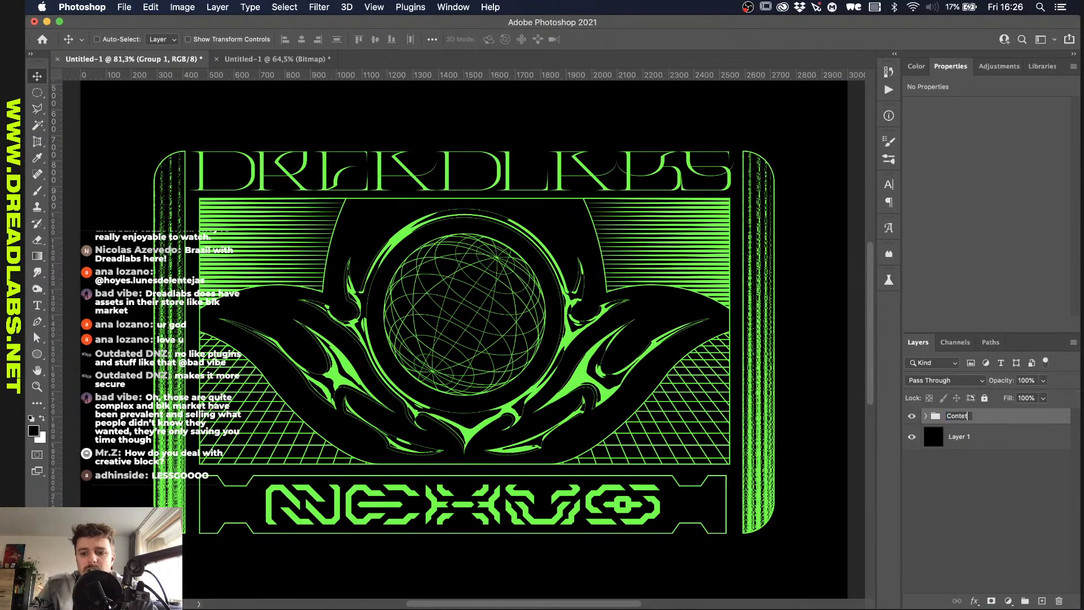
key(Return)
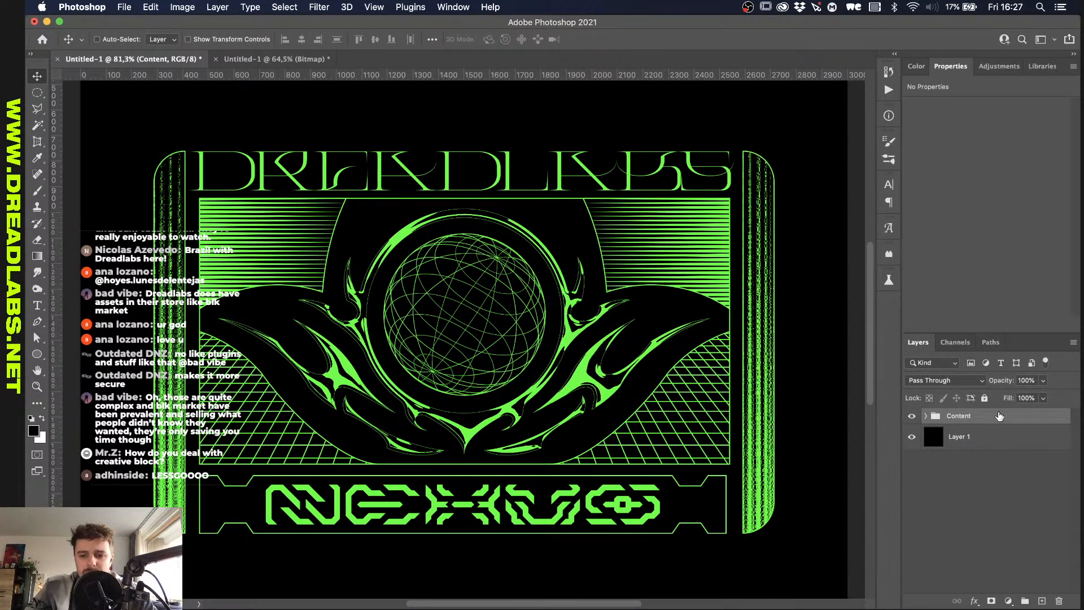
Step: With Layer 1 temporarily hidden, knock out the Content group's blacks by raising the This Layer black point in Blend If
click(913, 437)
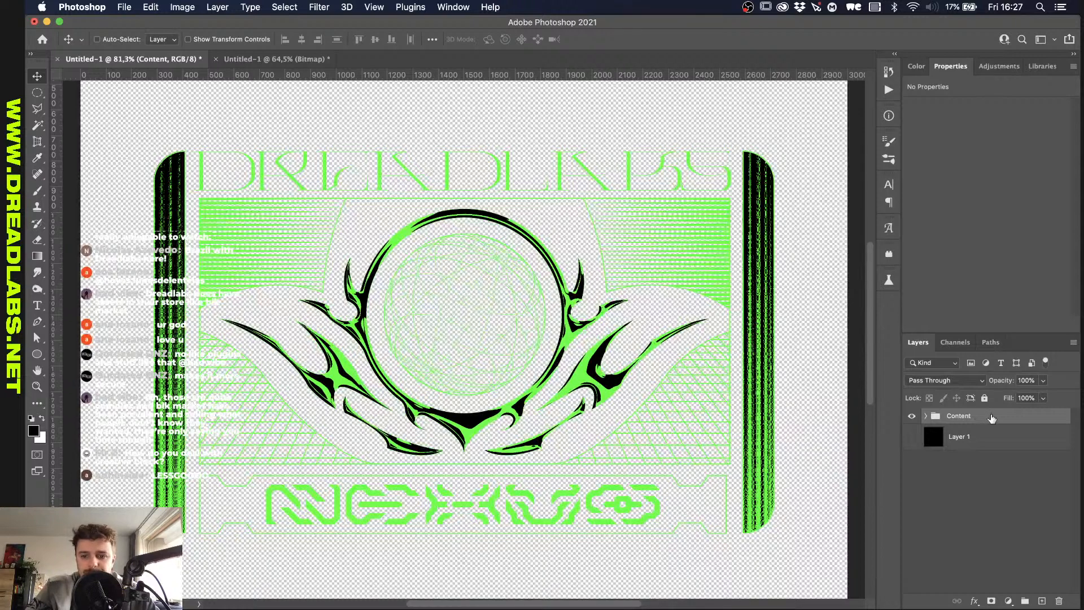
double_click(934, 410)
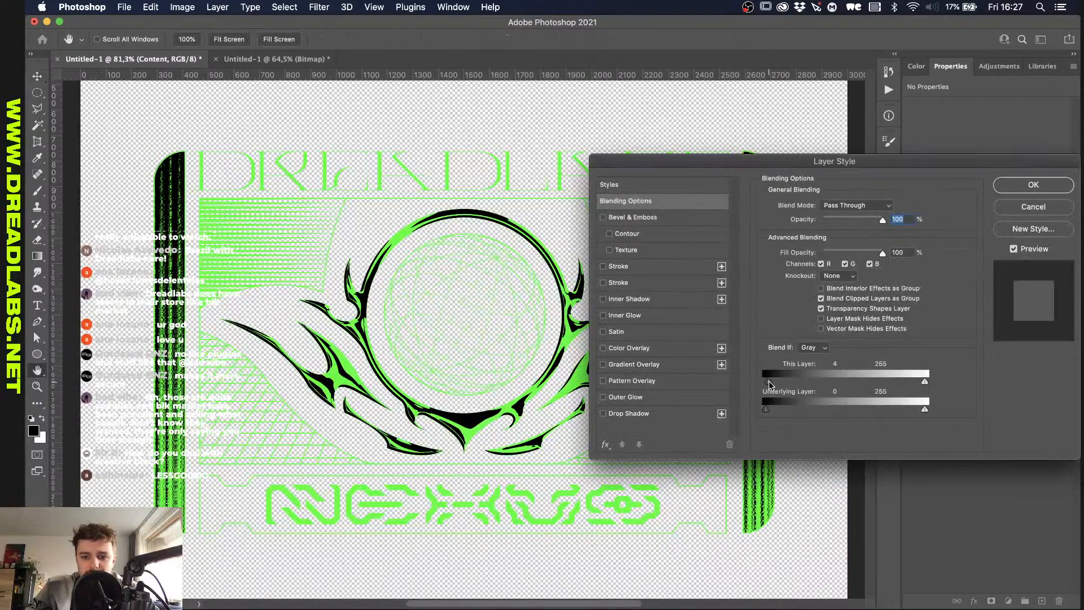
drag(768, 381, 795, 384)
click(1033, 185)
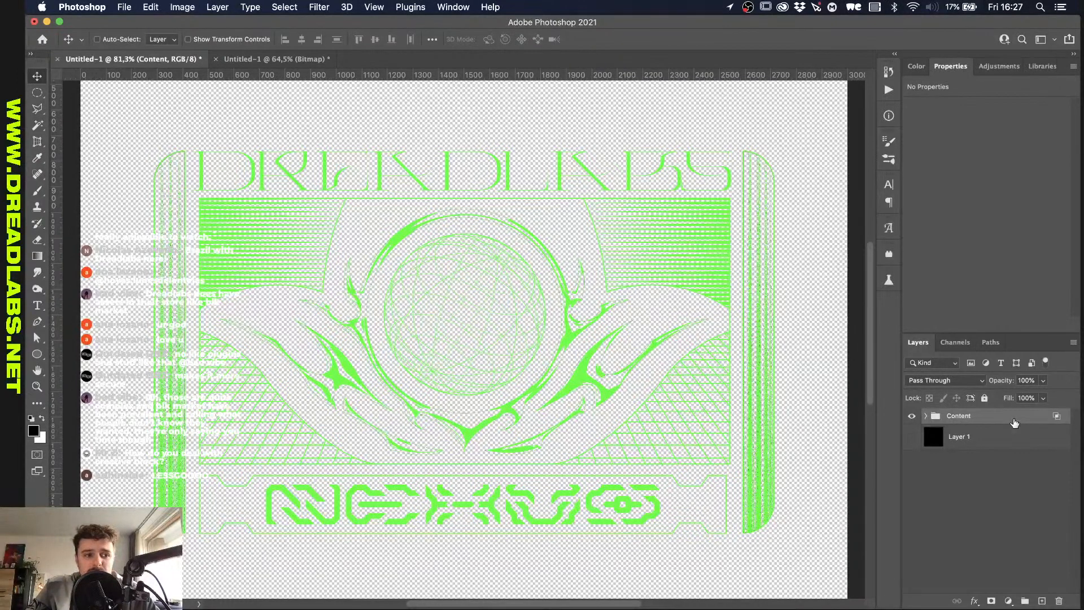
click(912, 438)
Step: Convert the Content group into a smart object
right_click(985, 416)
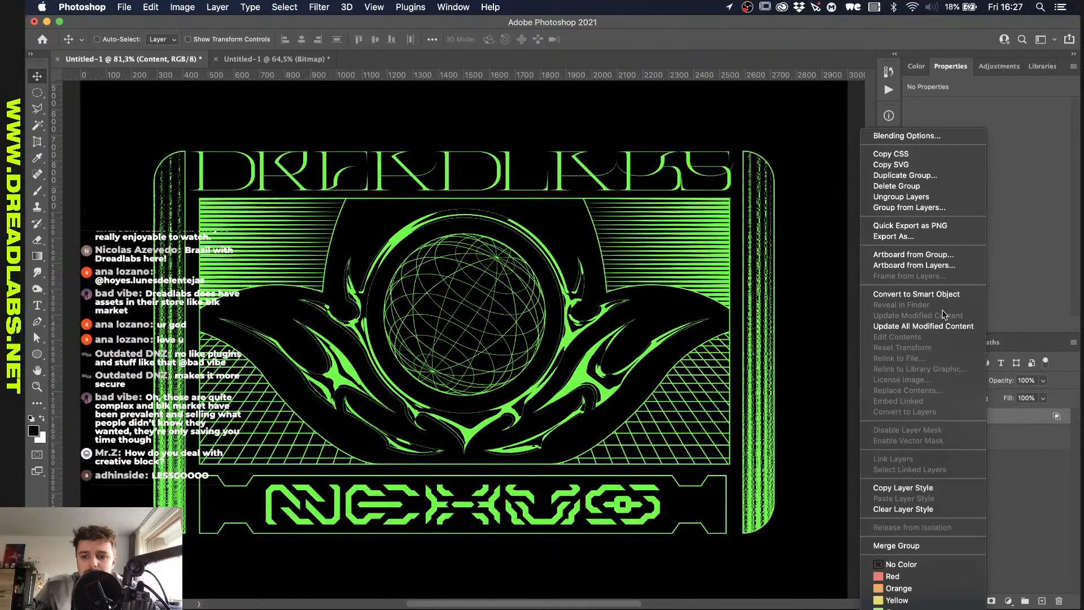
click(926, 290)
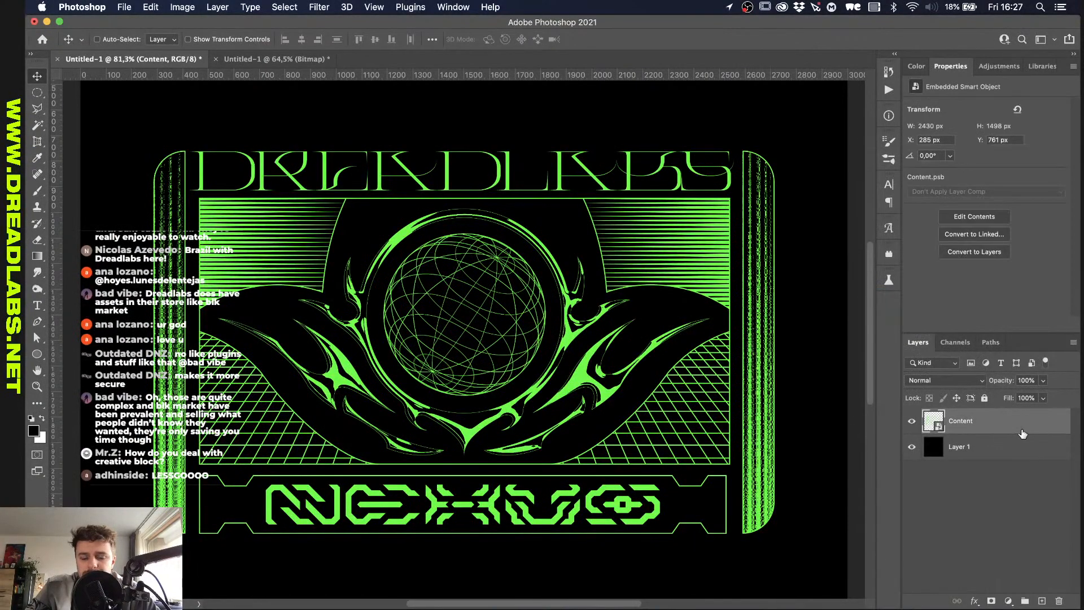
key(super+0)
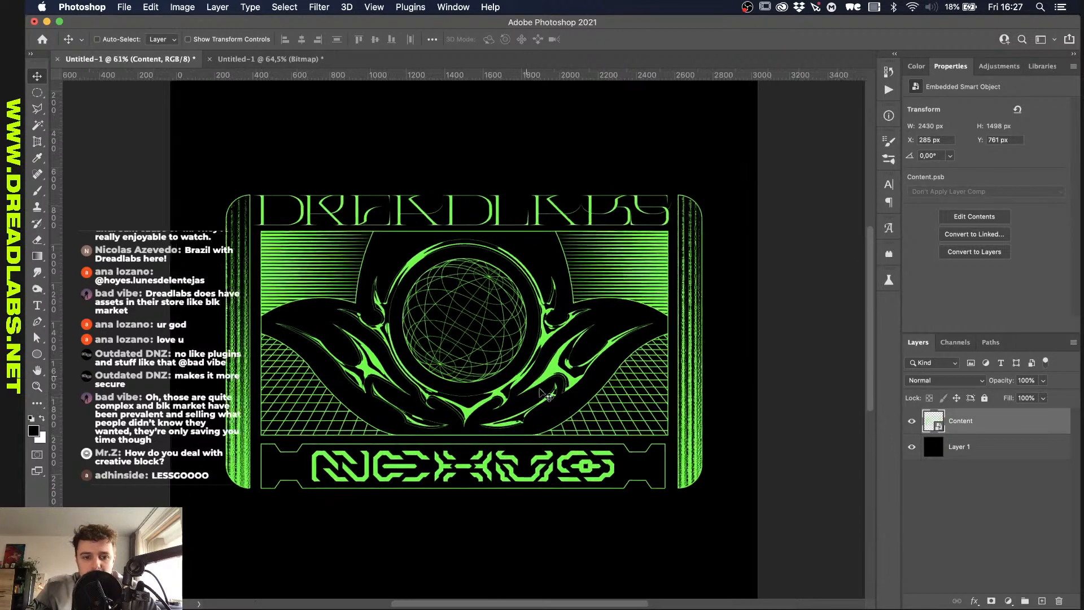
scroll(542, 398, up, 3)
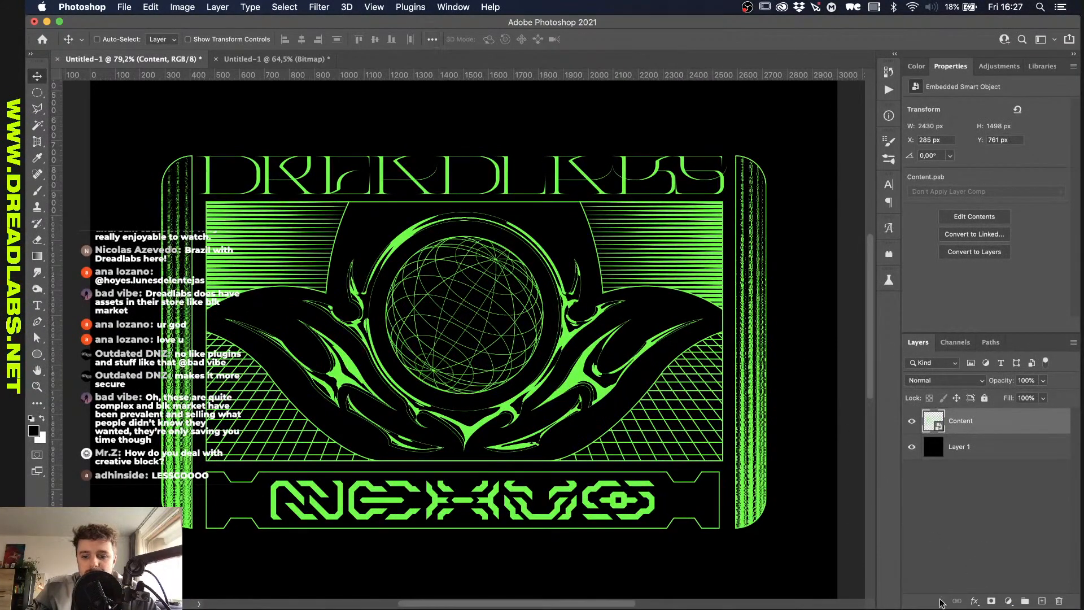
click(974, 601)
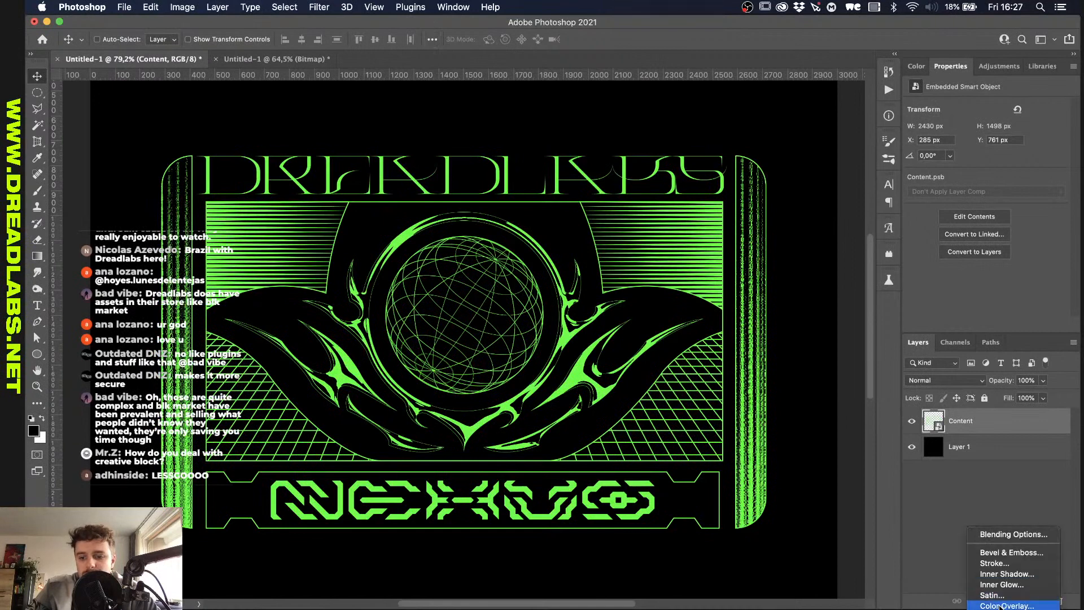
click(939, 437)
double_click(934, 422)
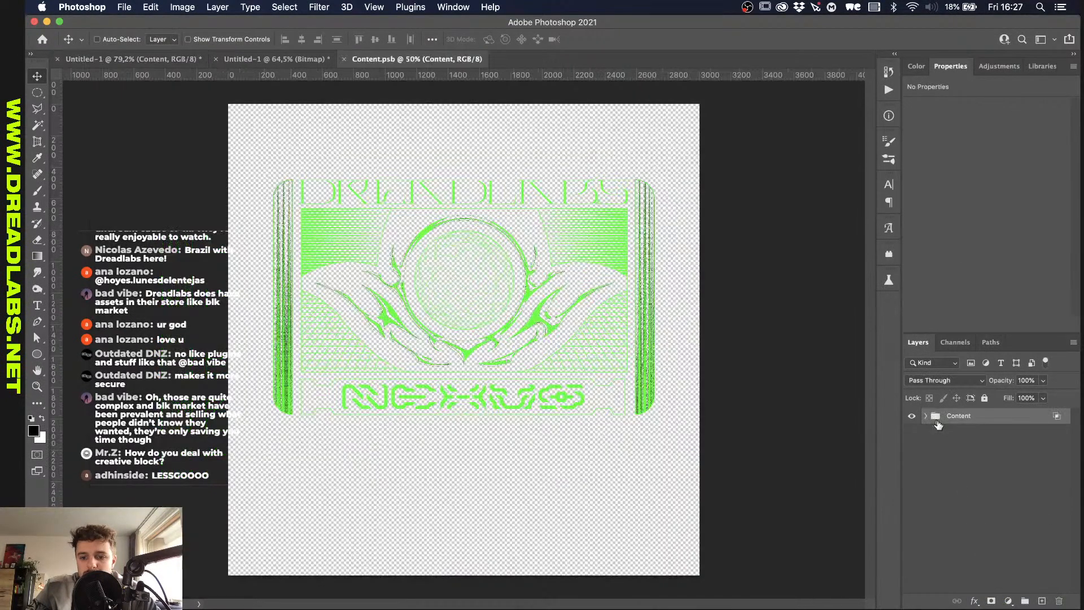
click(974, 601)
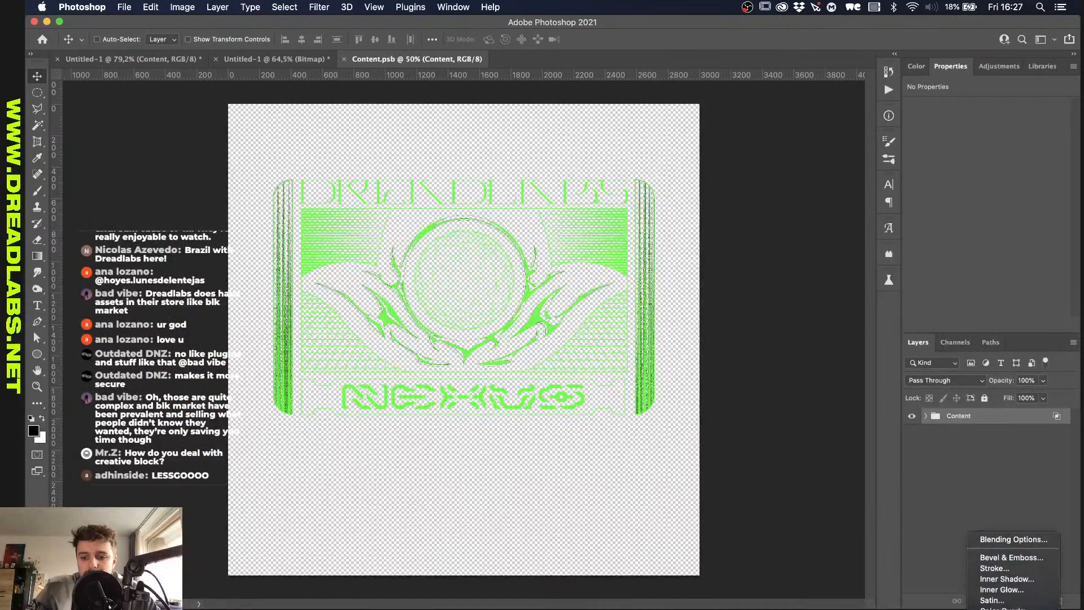
click(643, 284)
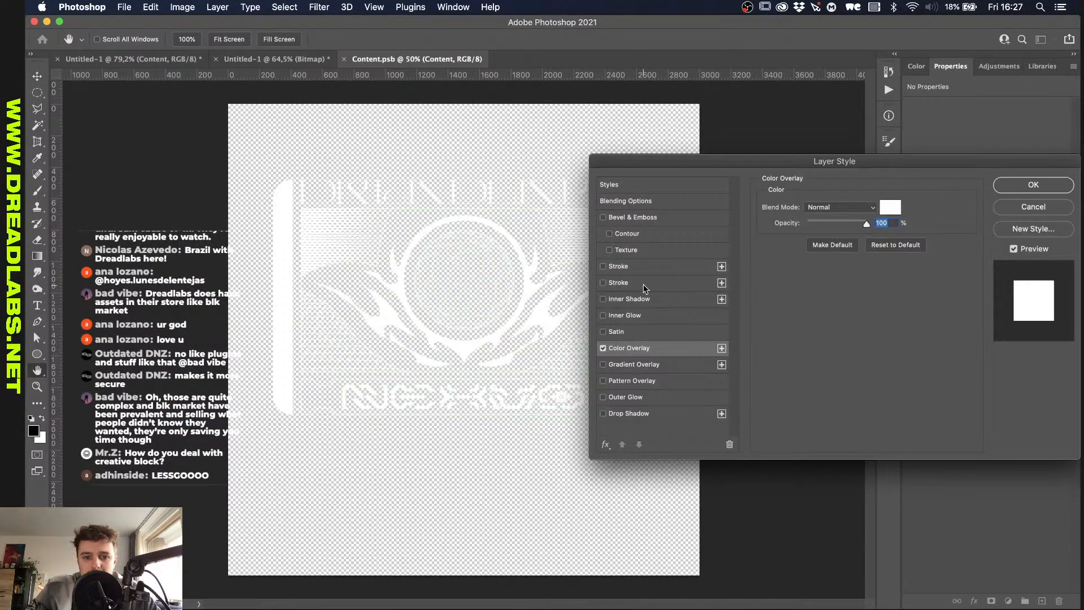
click(828, 208)
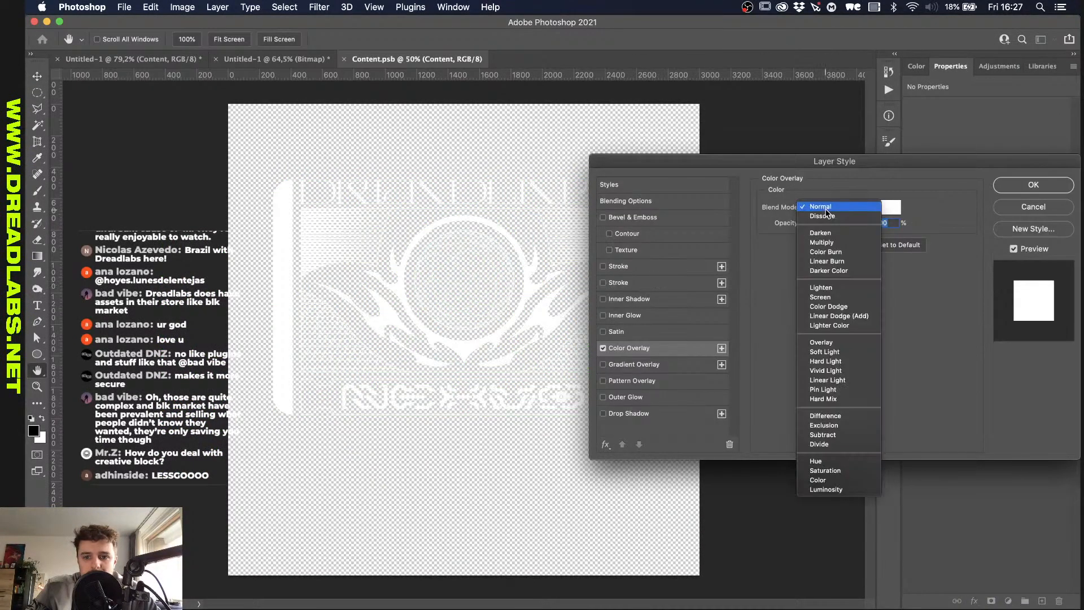
click(1021, 207)
Step: Close Content.psb and the Untitled-1 bitmap document, discarding the bitmap's changes
key(ctrl+shift+Tab)
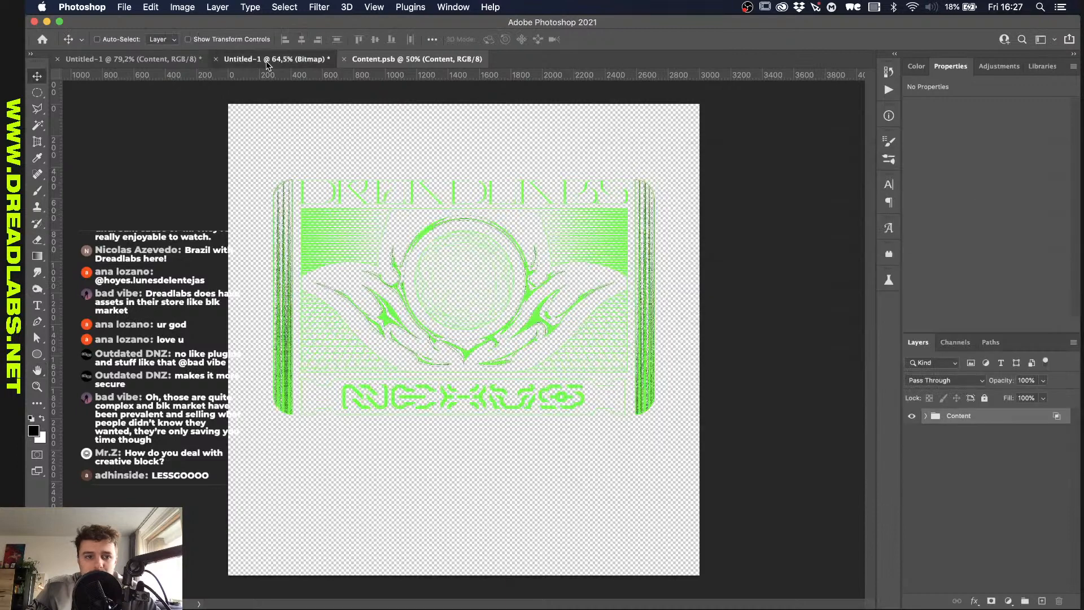
click(344, 59)
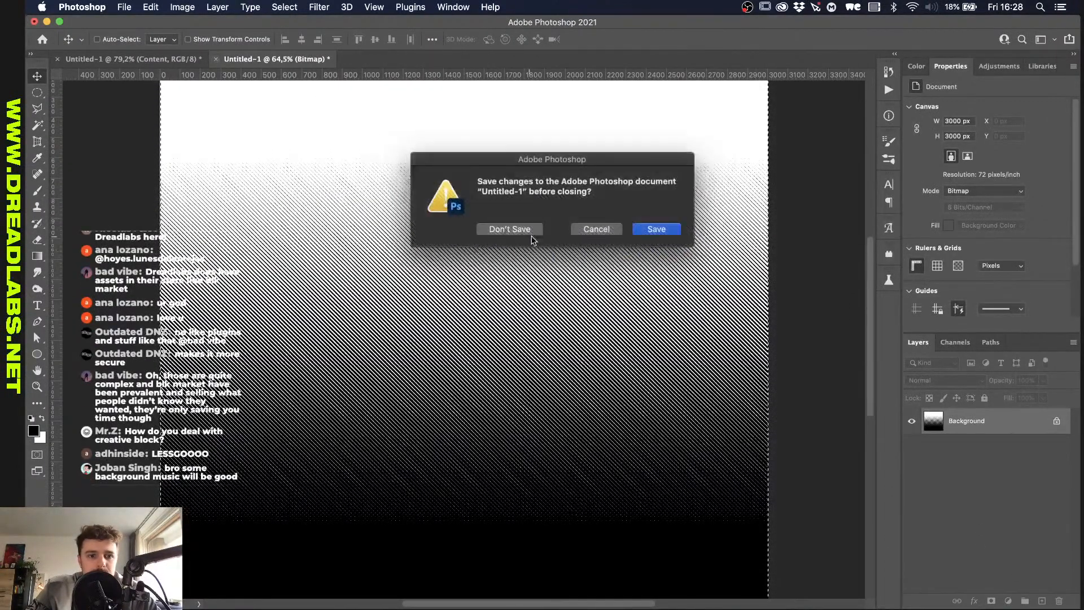
click(531, 226)
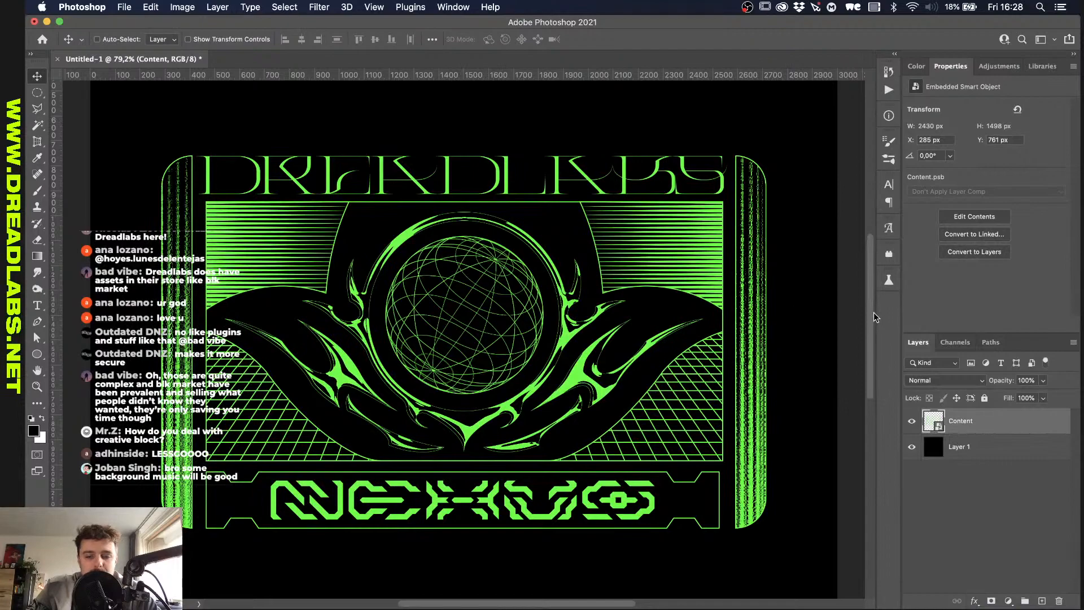
Step: Load the Content layer's outline as a selection, add a white (ffffff) Solid Color fill layer masked by it, and hide Content
key(super)
super+click(934, 414)
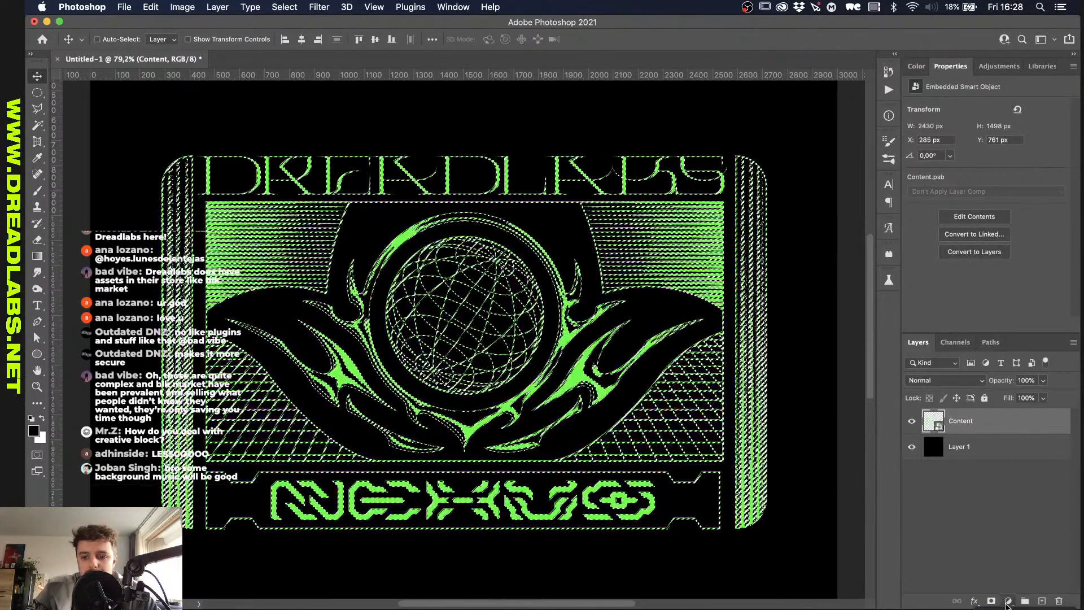
click(1008, 600)
click(1033, 349)
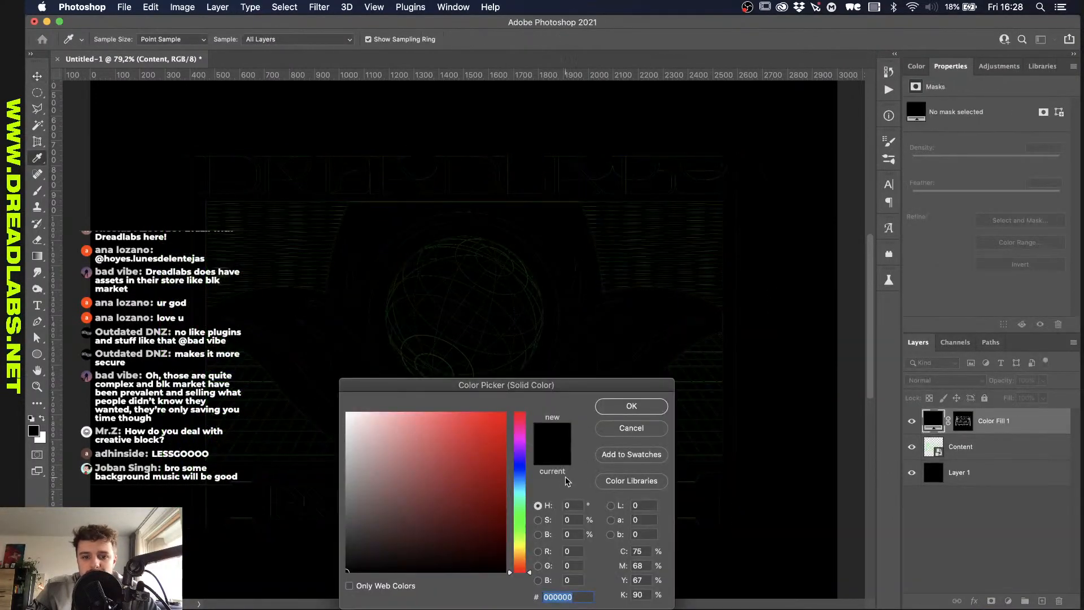
text(ffffff)
click(633, 406)
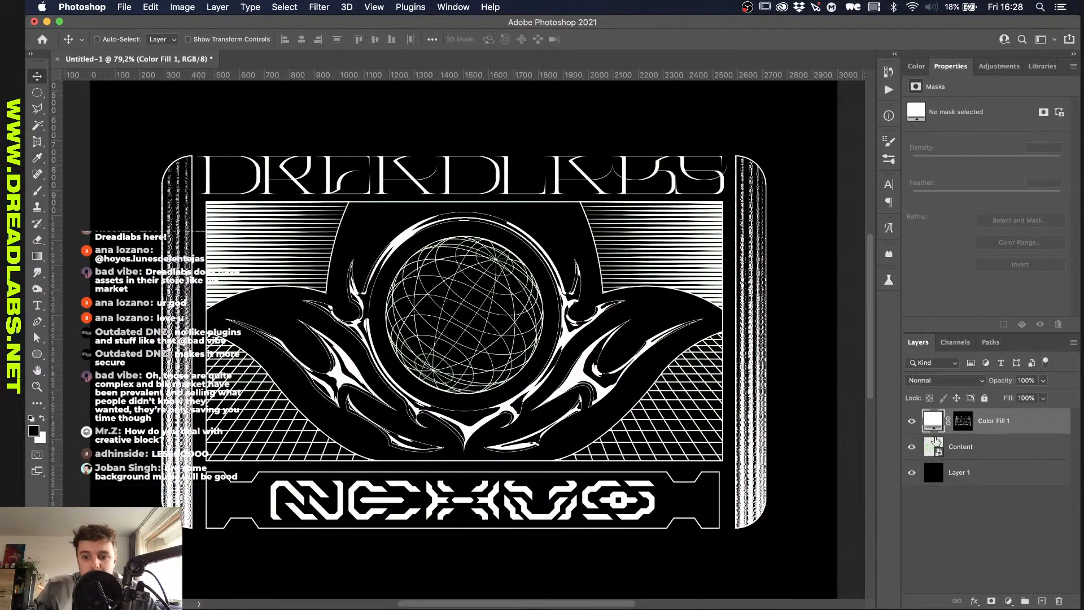
click(911, 447)
Step: Apply a Gaussian Blur with a 3.1 pixel radius to the Color Fill 1 layer mask
click(963, 421)
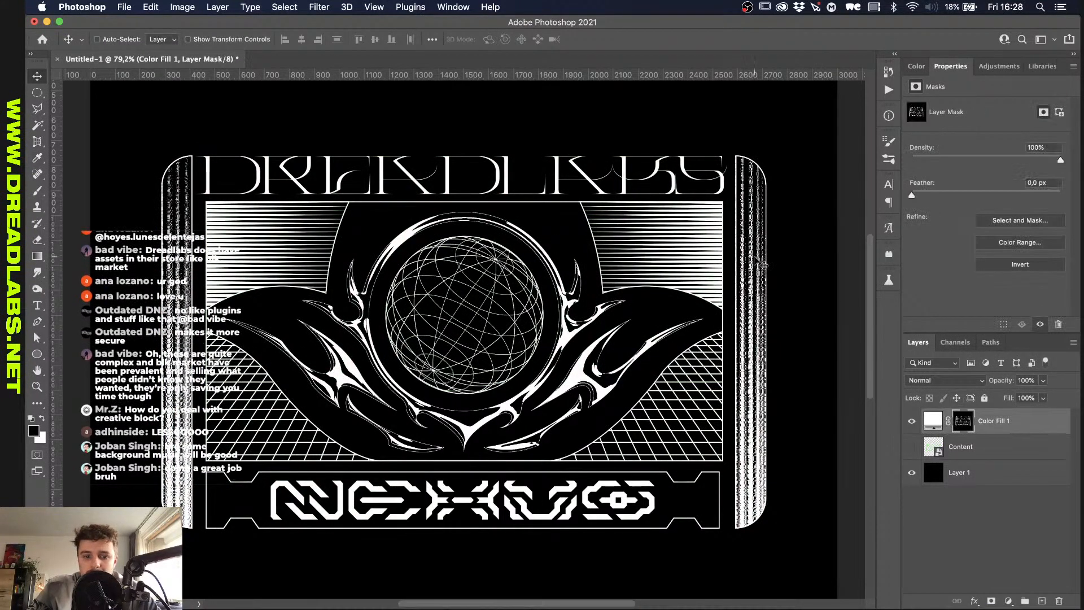
click(282, 7)
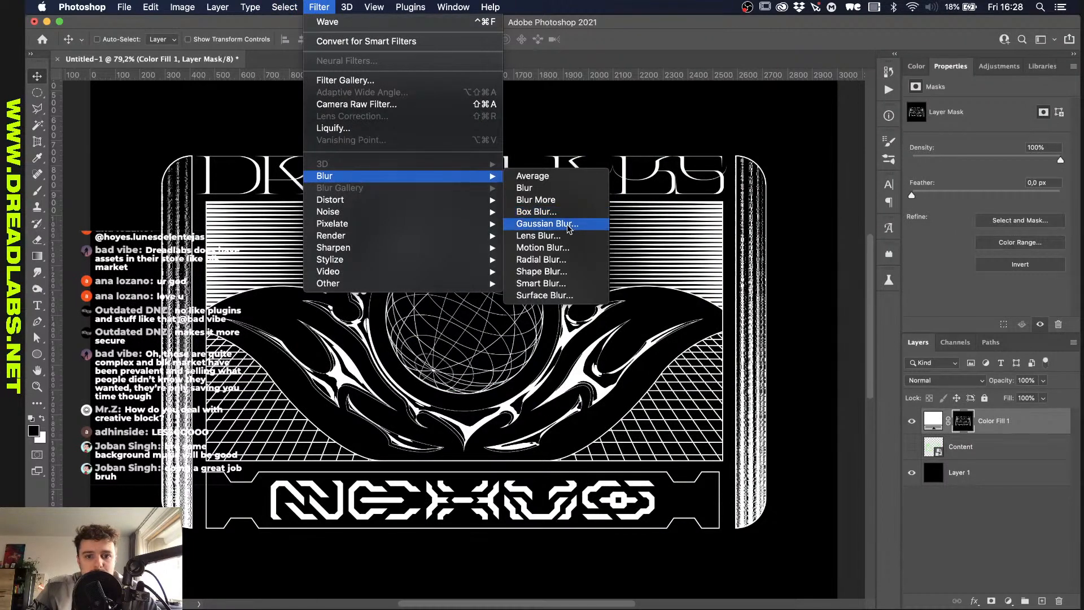
click(572, 223)
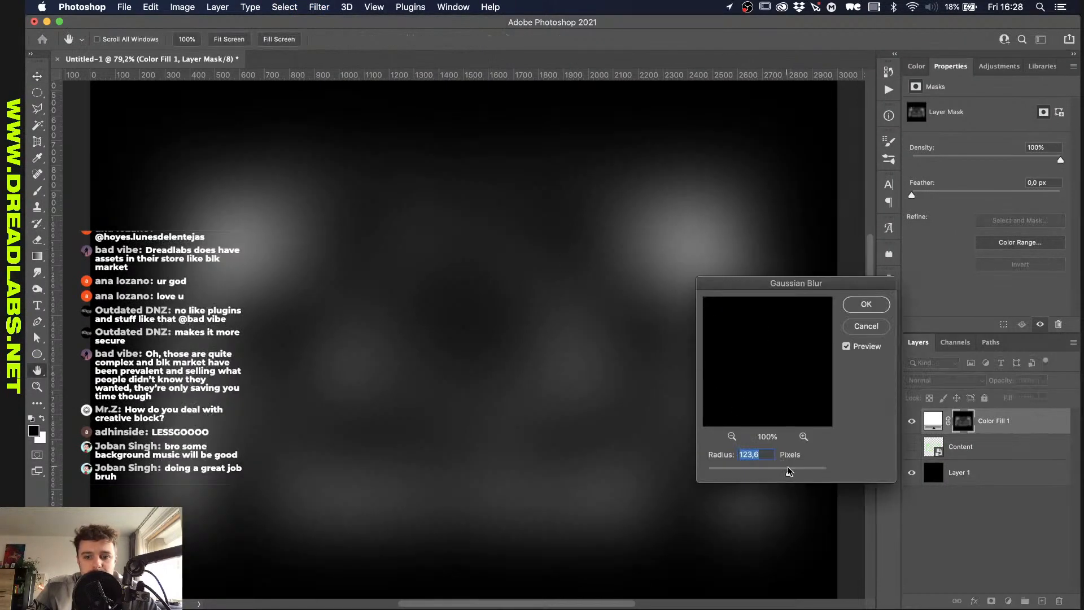
drag(787, 472, 719, 475)
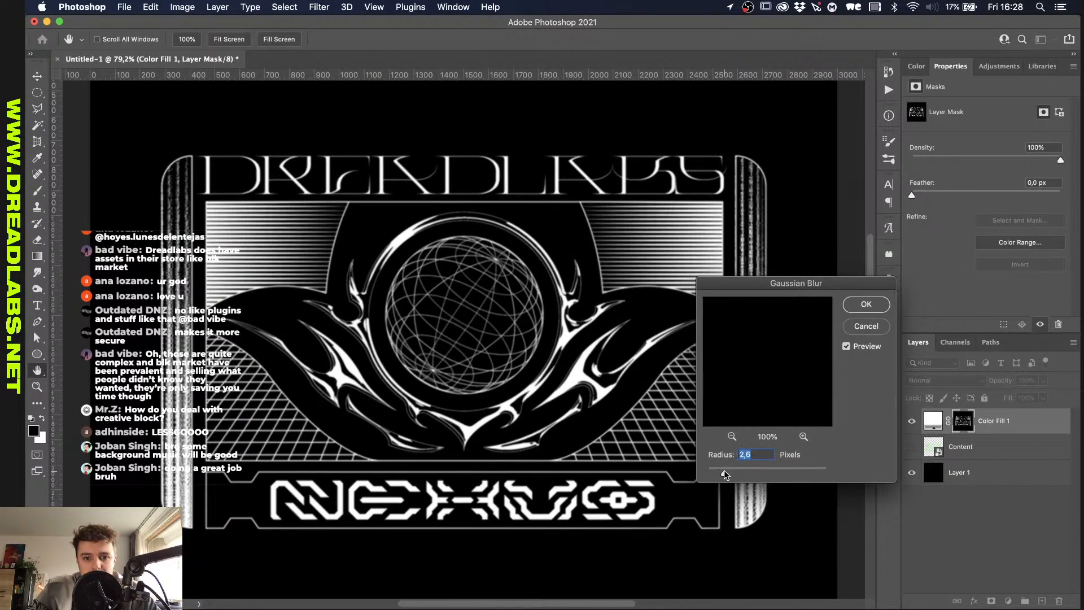
drag(725, 474, 728, 474)
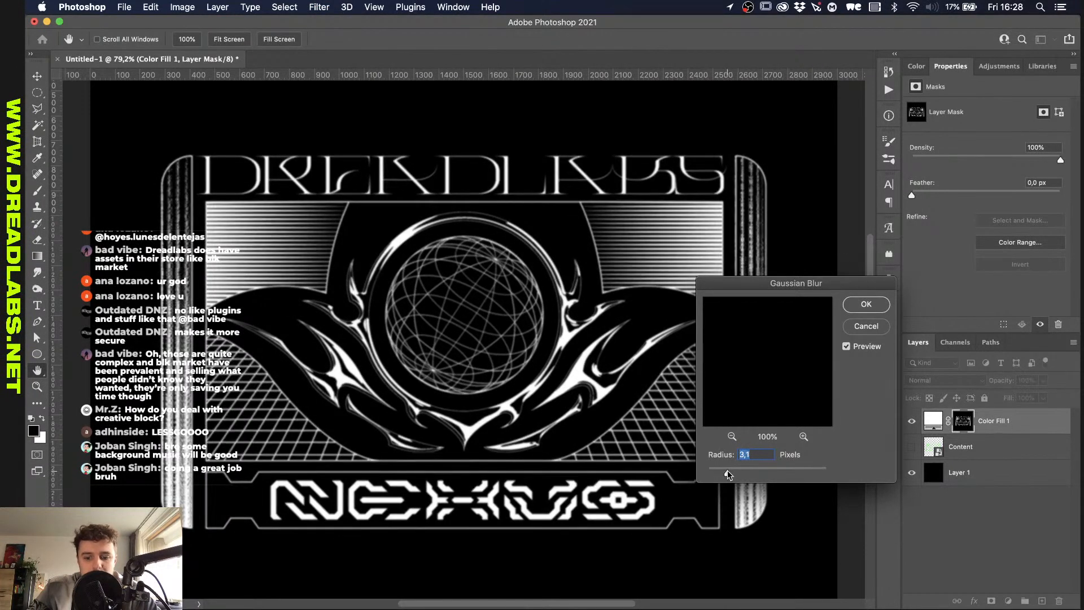
key(Return)
Step: Sharpen the Color Fill 1 mask with Levels, setting the input levels to 39, 1.98 and 129
key(super+l)
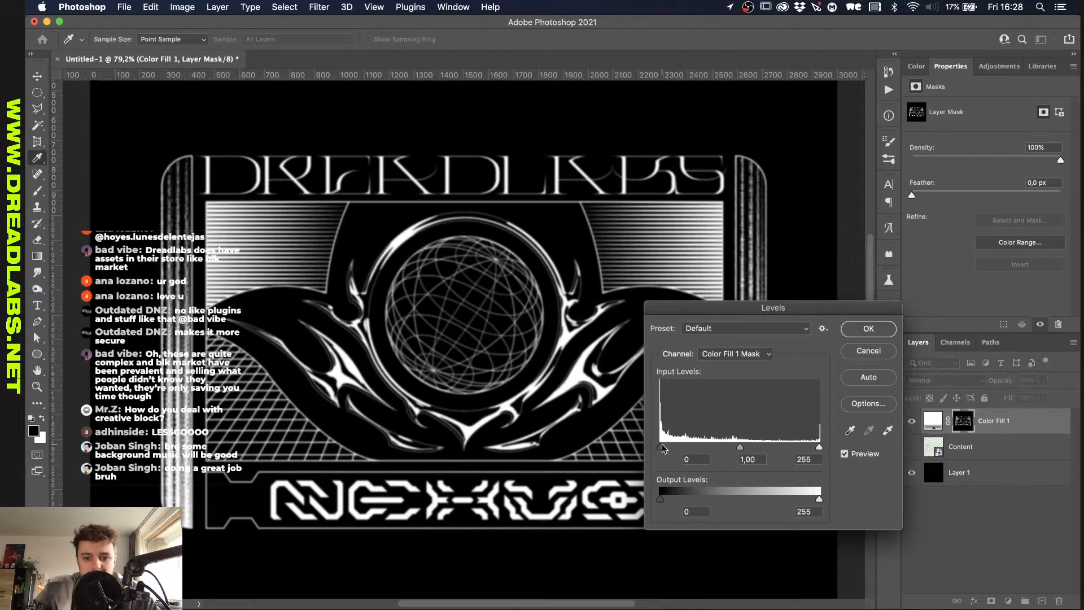
drag(661, 446, 702, 446)
drag(820, 447, 771, 446)
drag(705, 447, 676, 450)
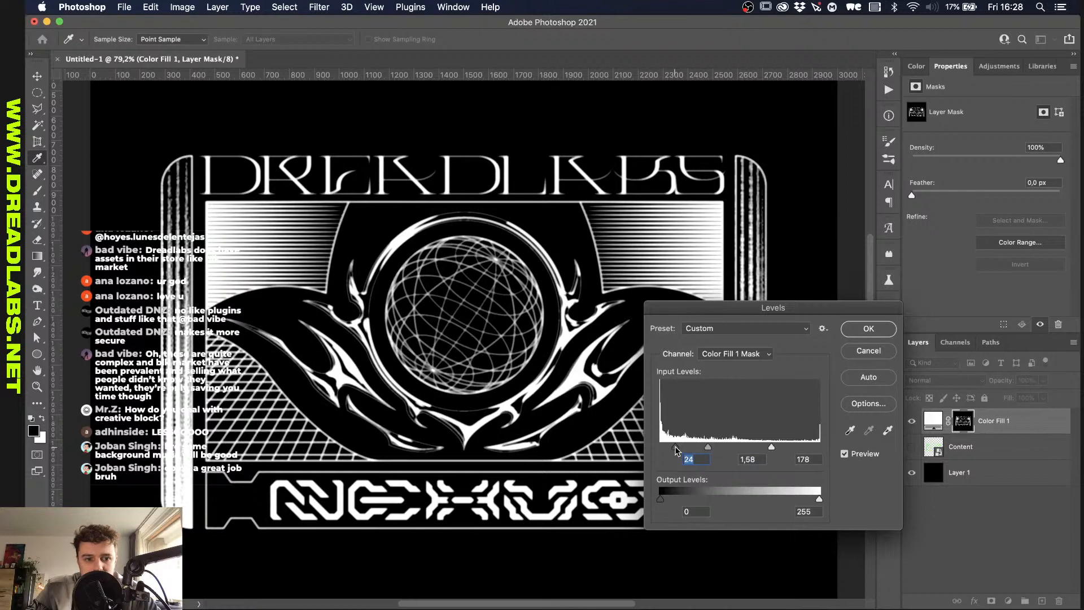
drag(771, 447, 710, 447)
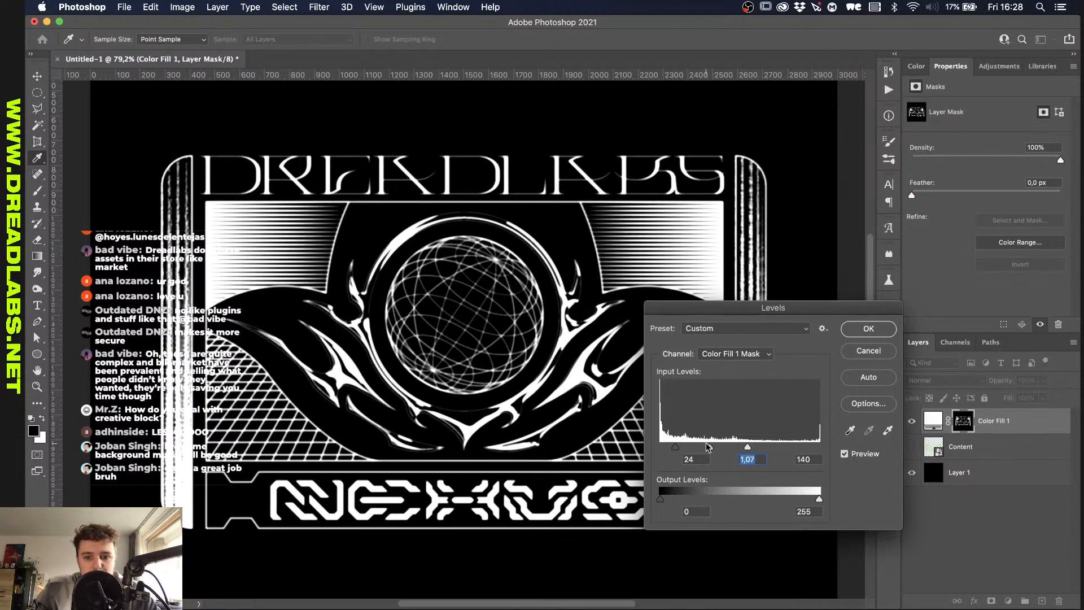
drag(673, 449, 700, 449)
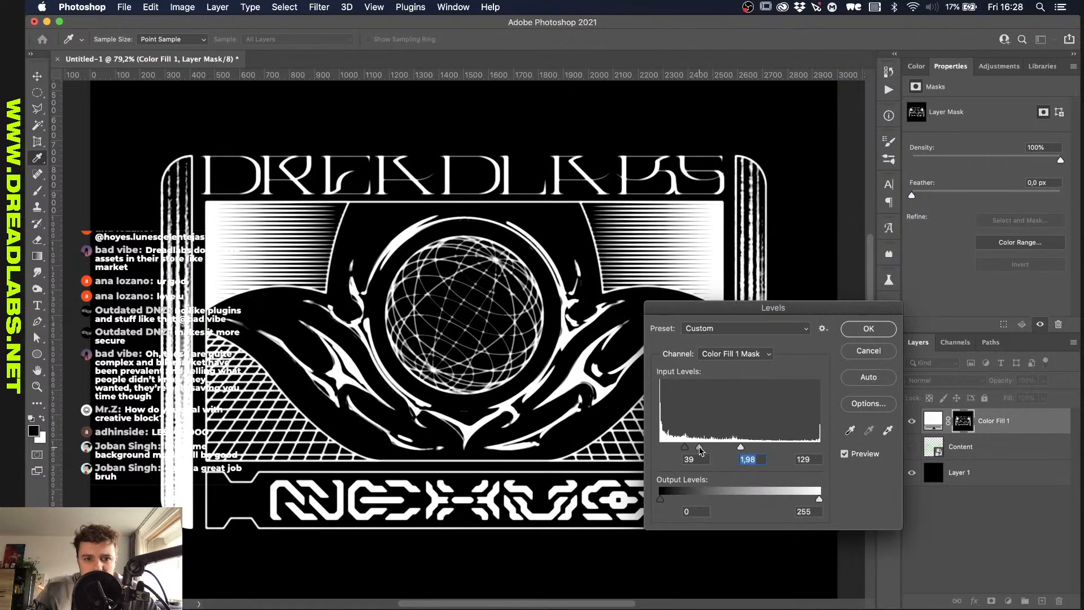
click(869, 328)
key(v)
scroll(464, 365, up, 5)
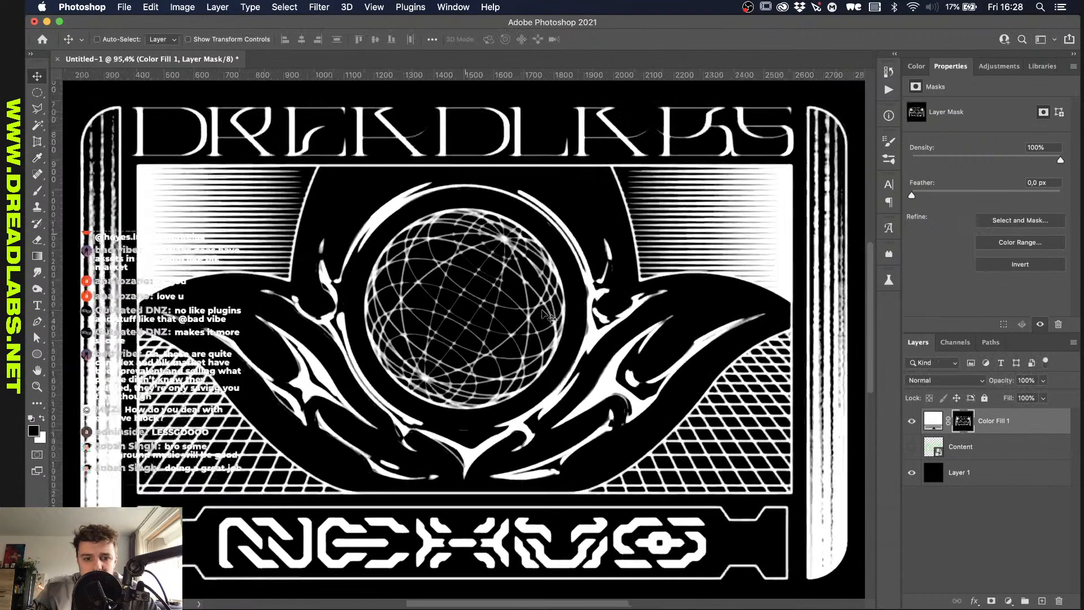
Step: Apply a Mosaic filter with a cell size of 6 to the Color Fill 1 mask
click(319, 6)
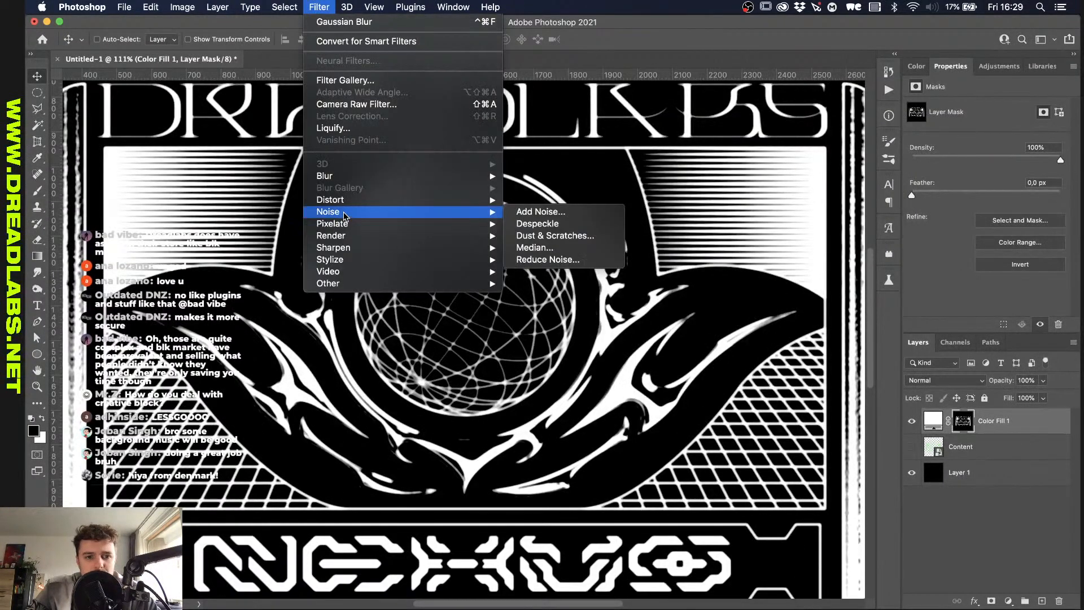
mouse_move(347, 224)
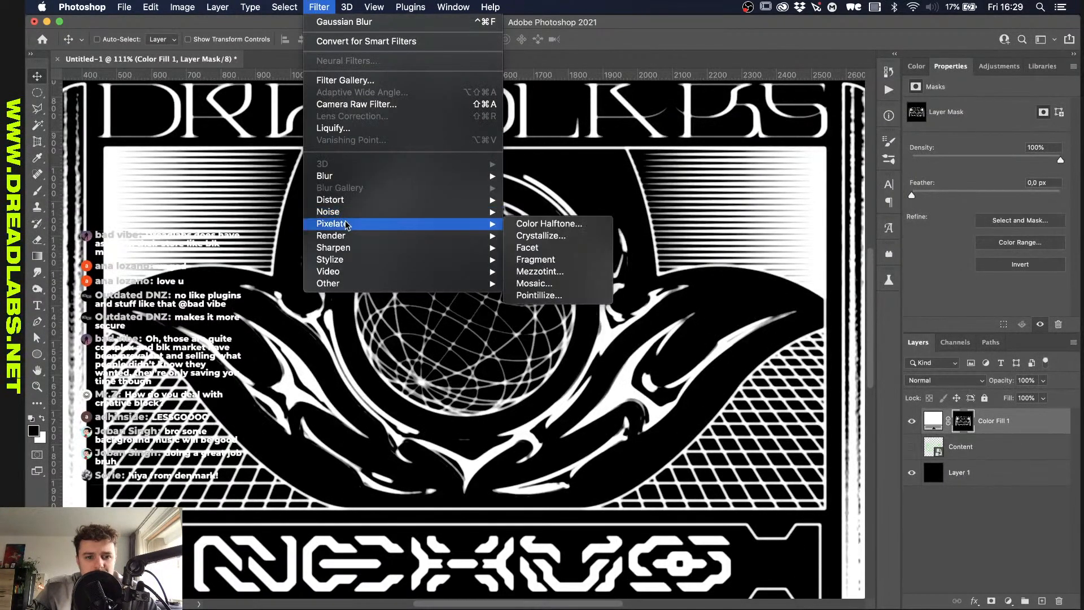
click(543, 285)
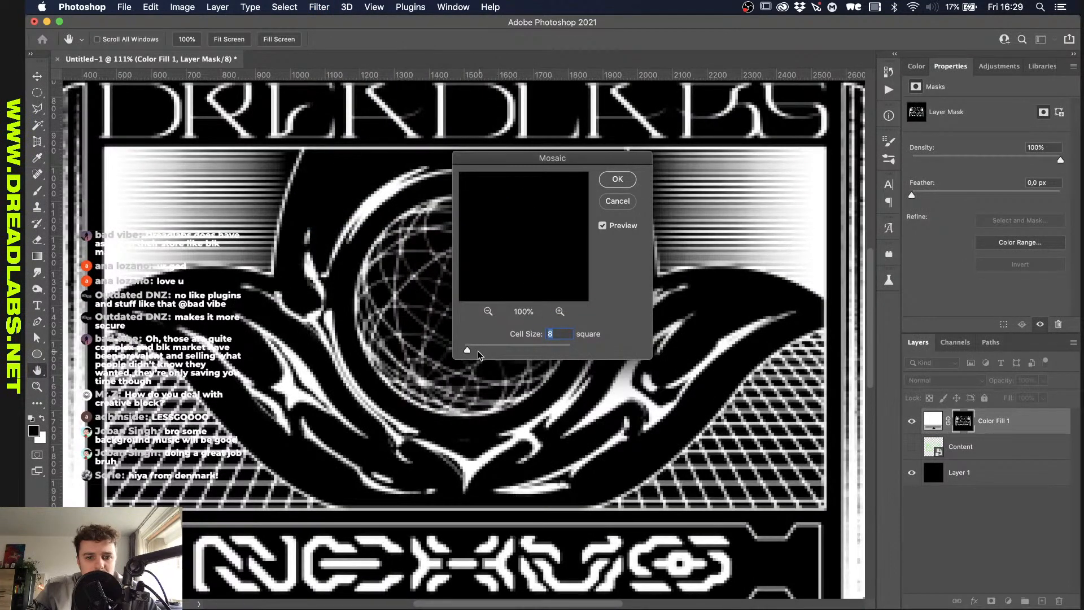
drag(466, 351, 456, 353)
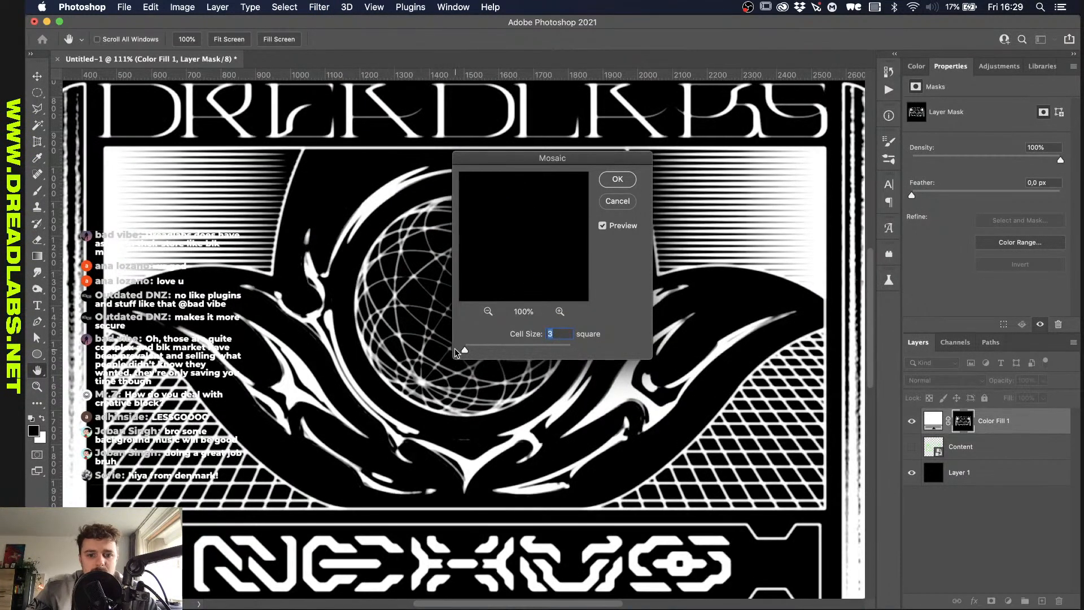
key(Up)
key(Up)
key(Up)
key(Up)
key(Up)
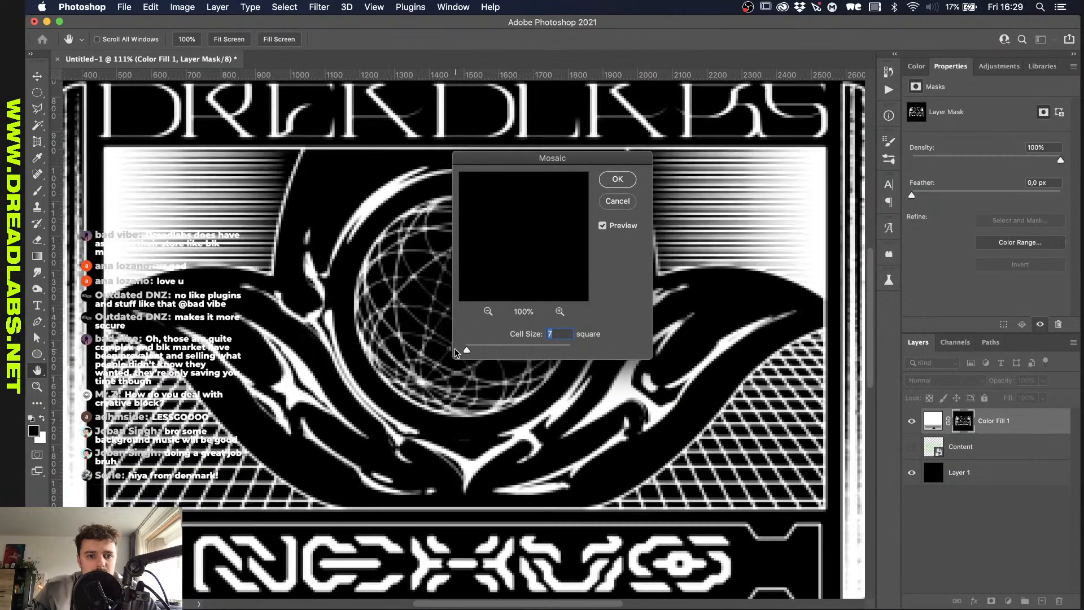
key(Down)
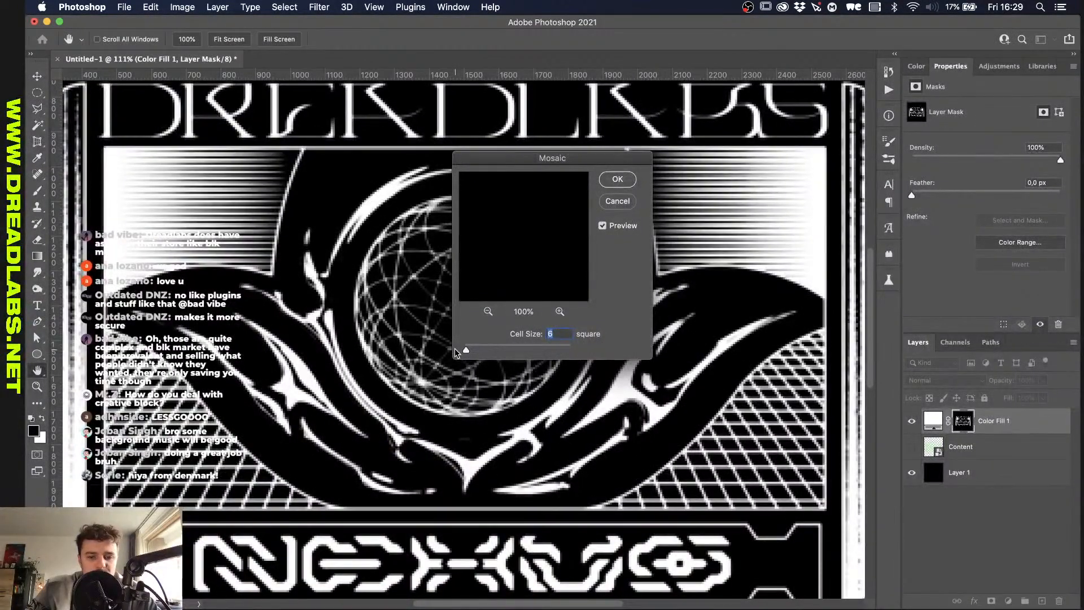
key(Return)
key(v)
key(super+0)
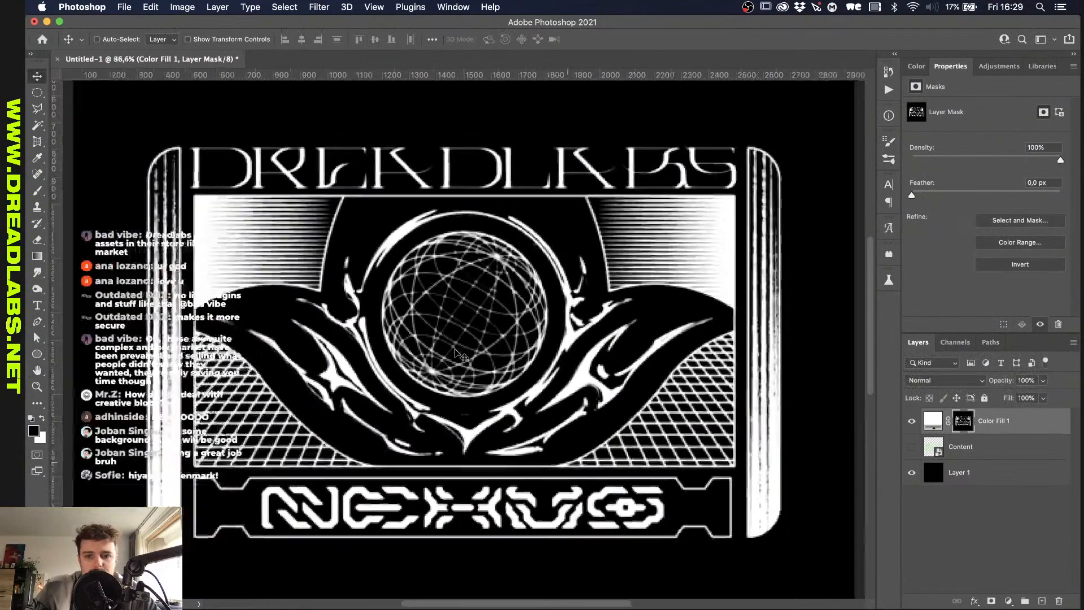
Step: Add a Threshold adjustment layer above Color Fill 1 and set its threshold level to 41
click(999, 66)
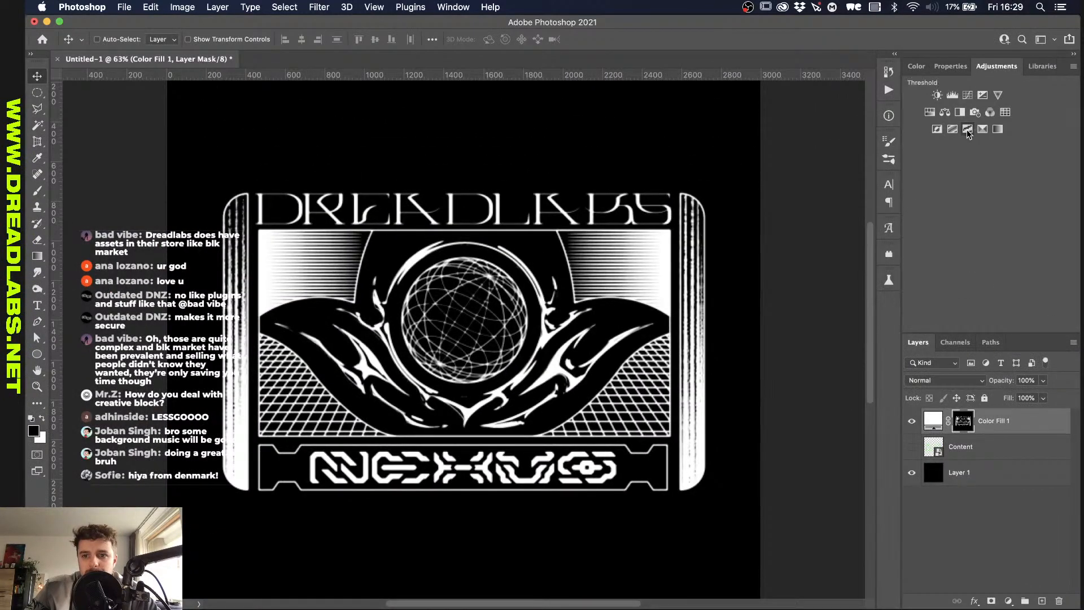
click(945, 125)
scroll(570, 345, up, 3)
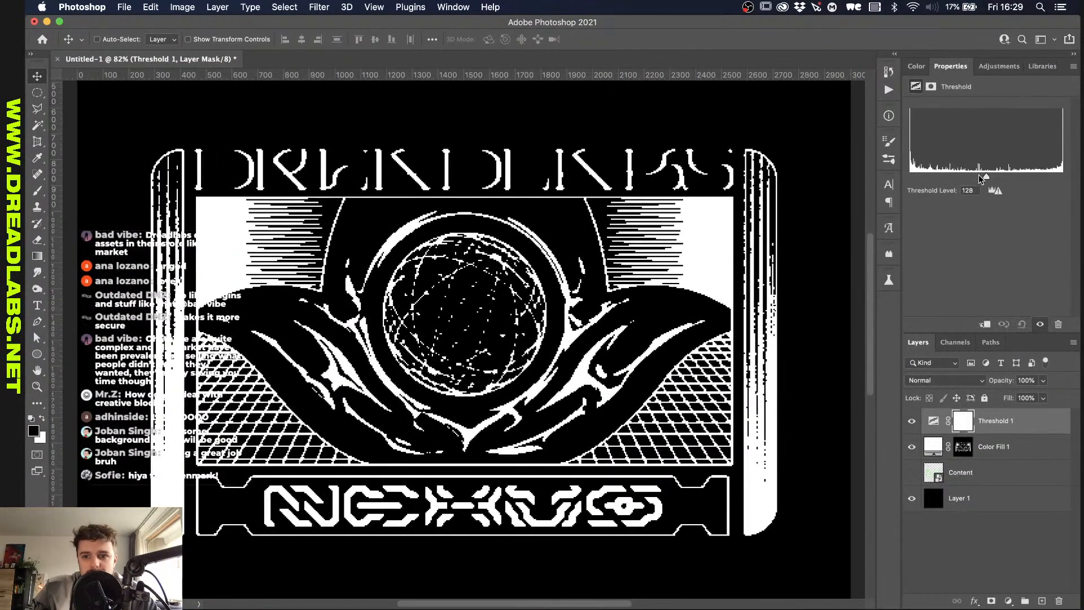
drag(987, 176, 934, 182)
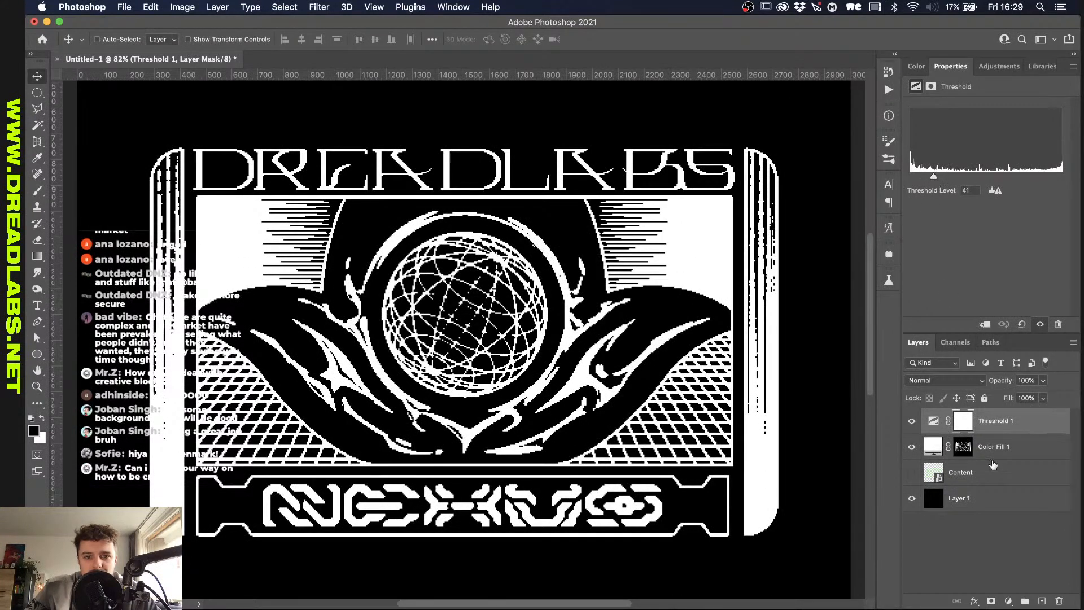
Step: Undo the Threshold adjustment layer and the Mosaic filter on the Color Fill 1 mask
click(1005, 423)
key(super+z)
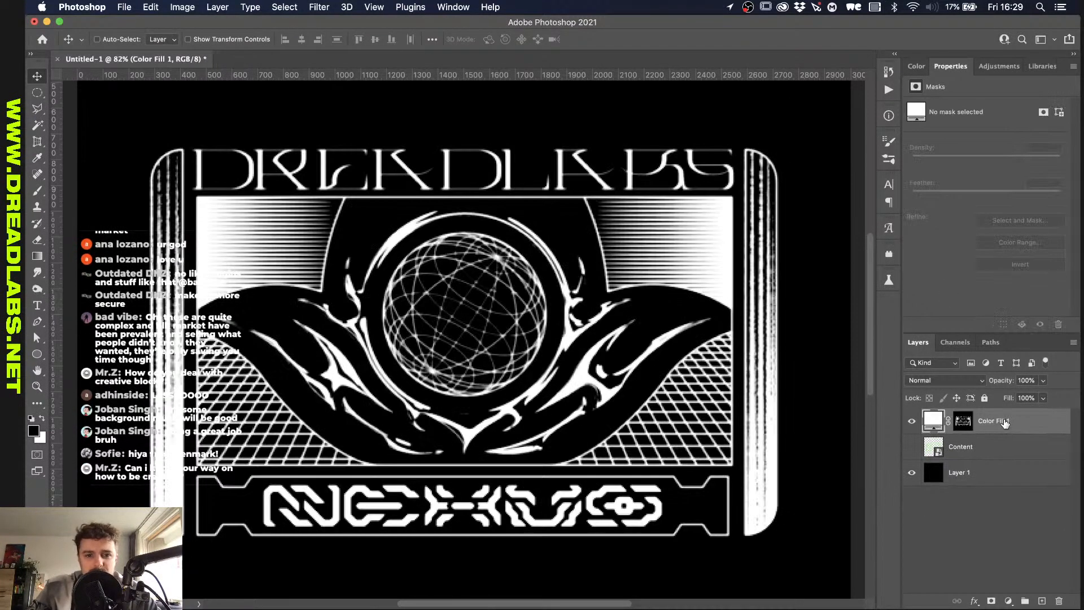
key(super+shift+z)
key(super+z)
key(super+z)
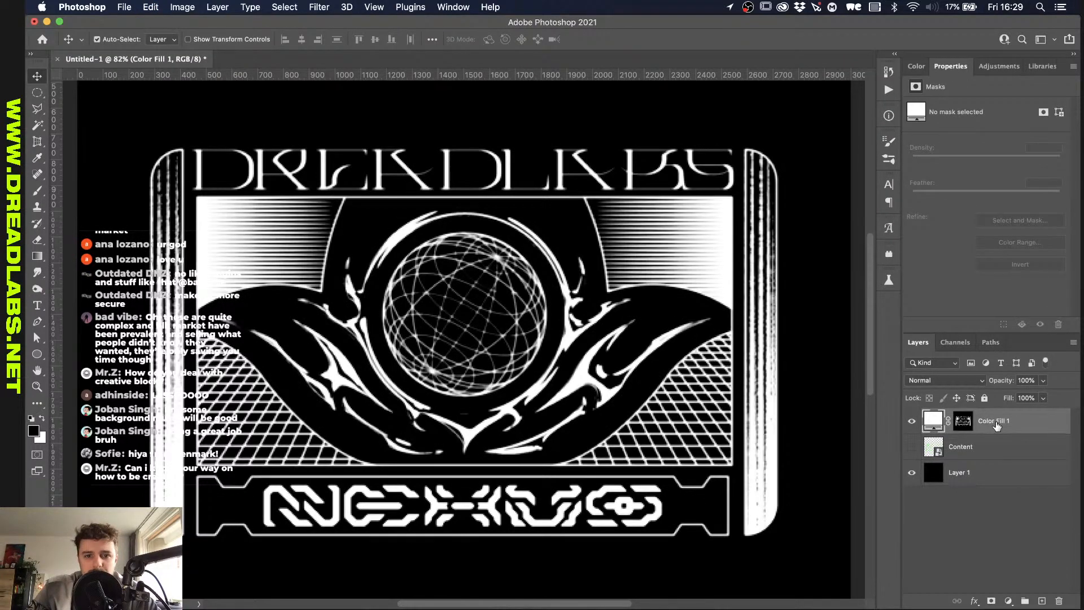
key(super+z)
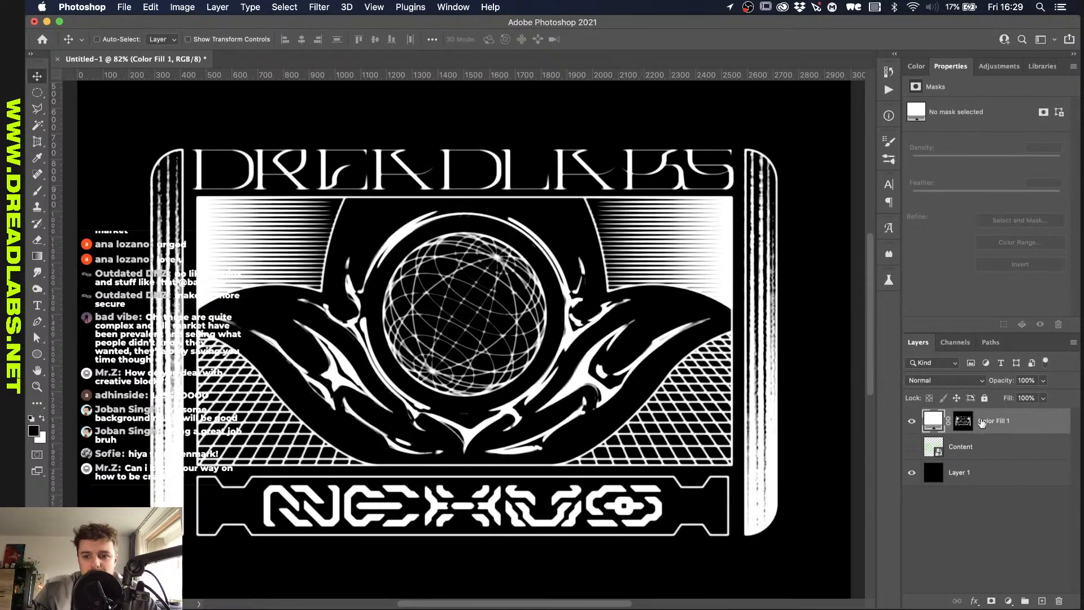
Step: Recolor the Color Fill 1 layer from white to bright green, with red at 0 and green at 255
right_click(997, 426)
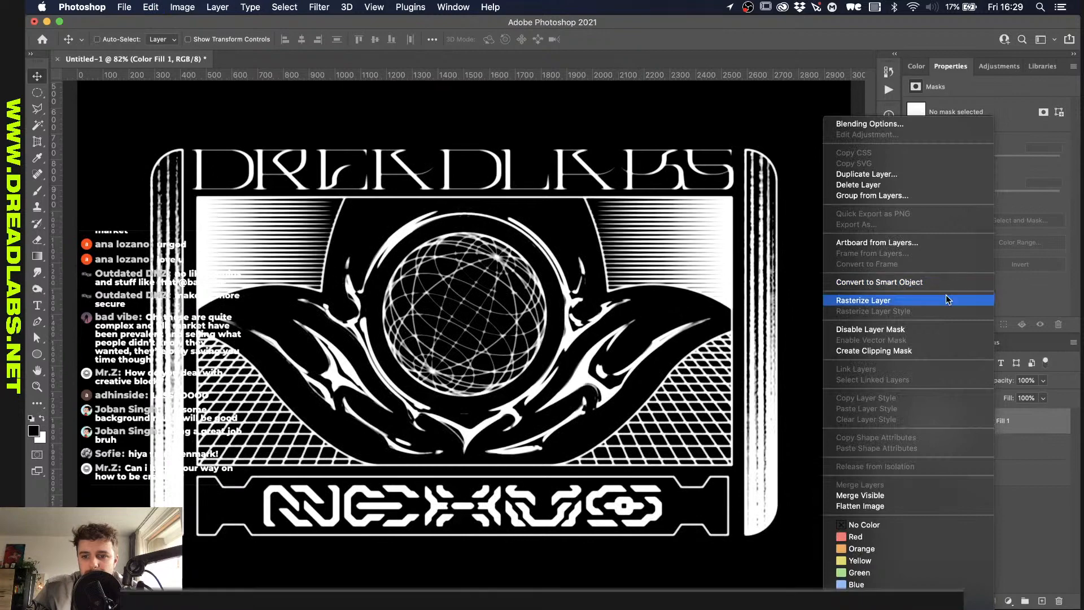
click(1046, 429)
double_click(942, 423)
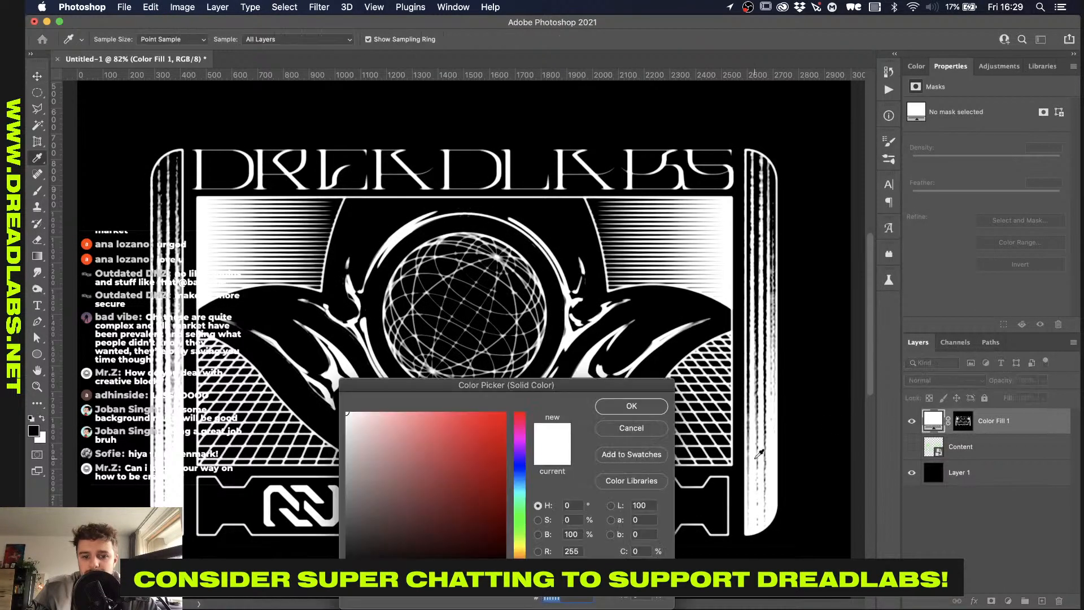
text(100)
key(Tab)
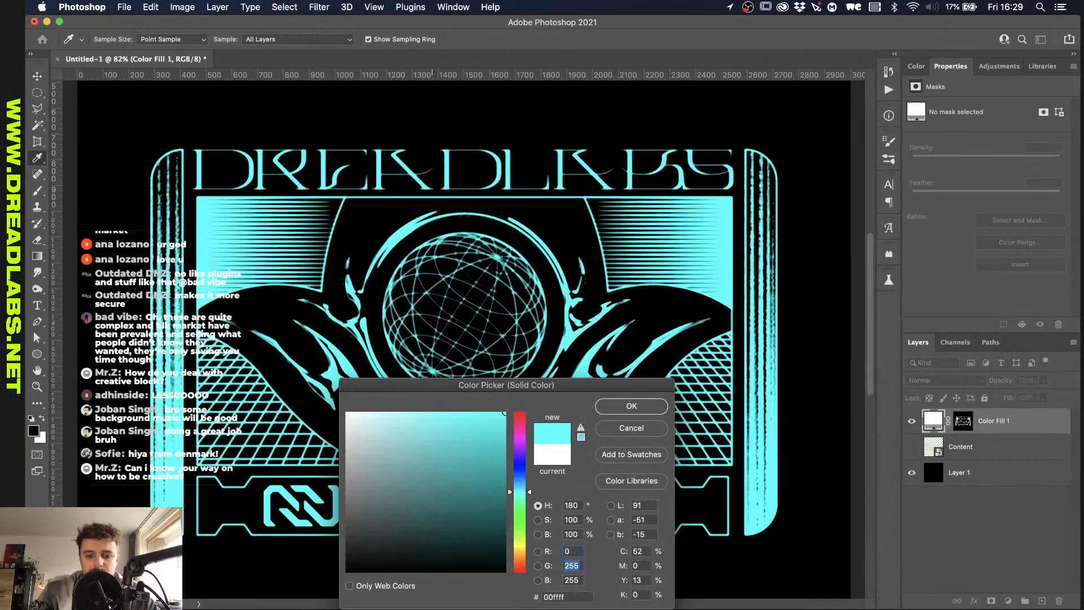
key(Tab)
text(60)
key(Return)
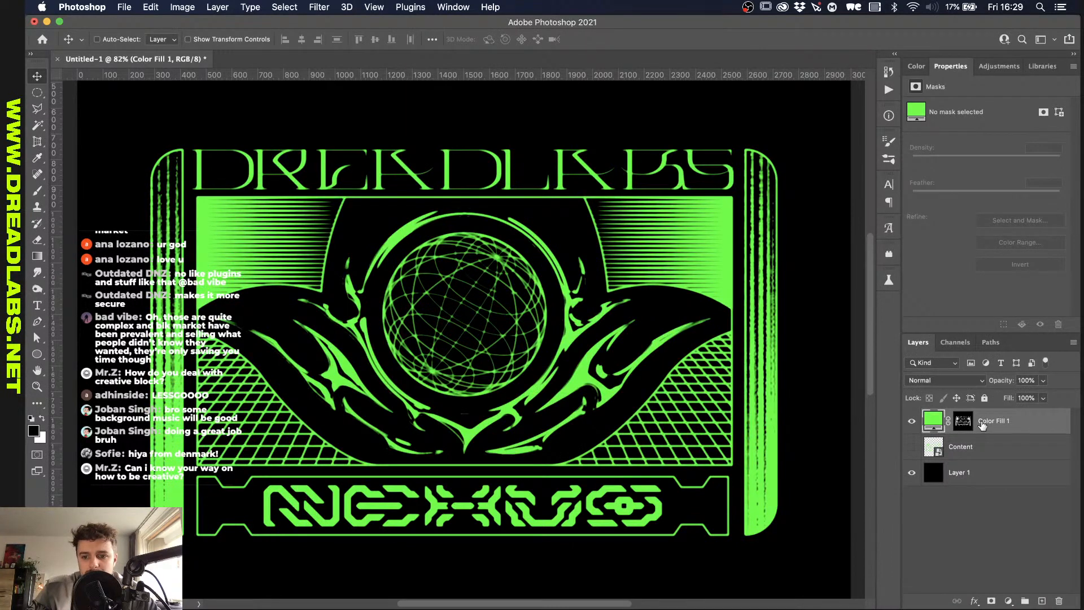
Step: Compare the softened Color Fill 1 artwork with the original Content layer by toggling their visibility, leaving Content hidden
click(912, 447)
click(911, 424)
click(912, 421)
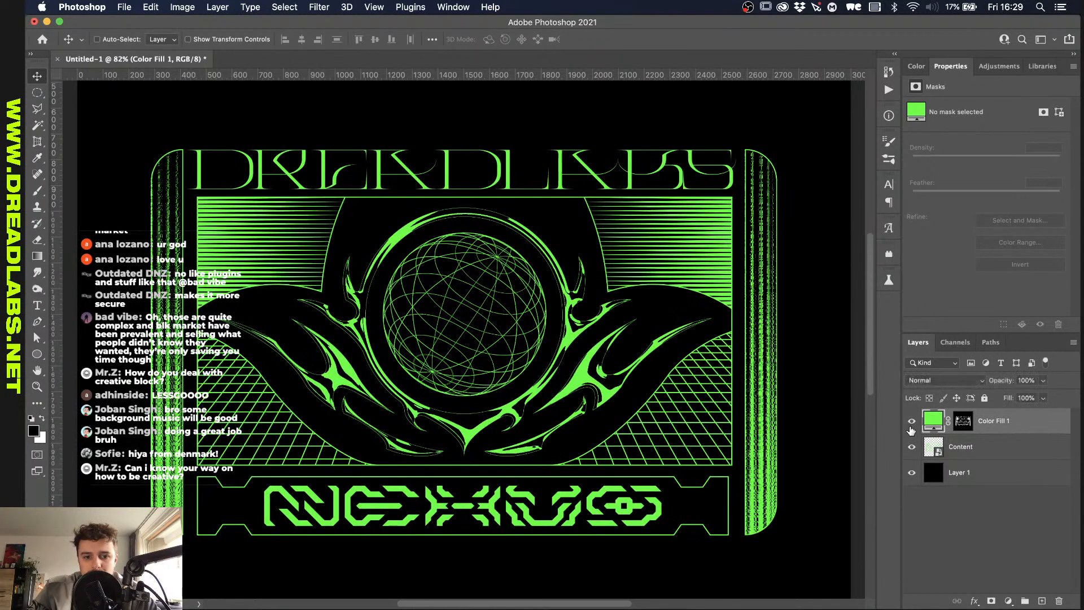
click(912, 447)
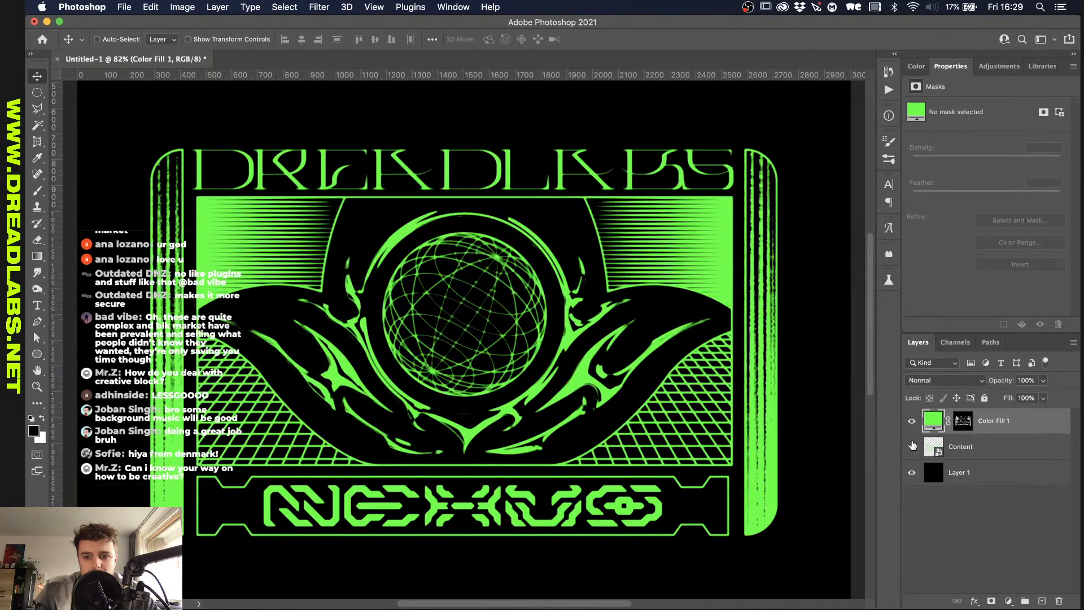
Step: Rename the Color Fill 1 layer as Content and convert it to a smart object
right_click(983, 425)
key(Escape)
double_click(997, 421)
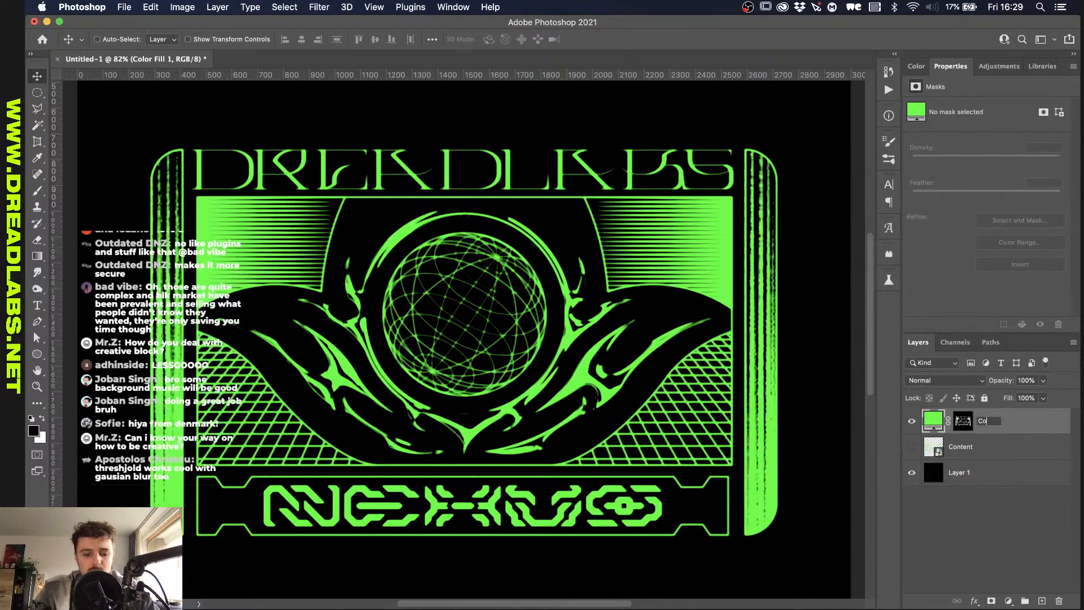
click(1011, 447)
right_click(1025, 447)
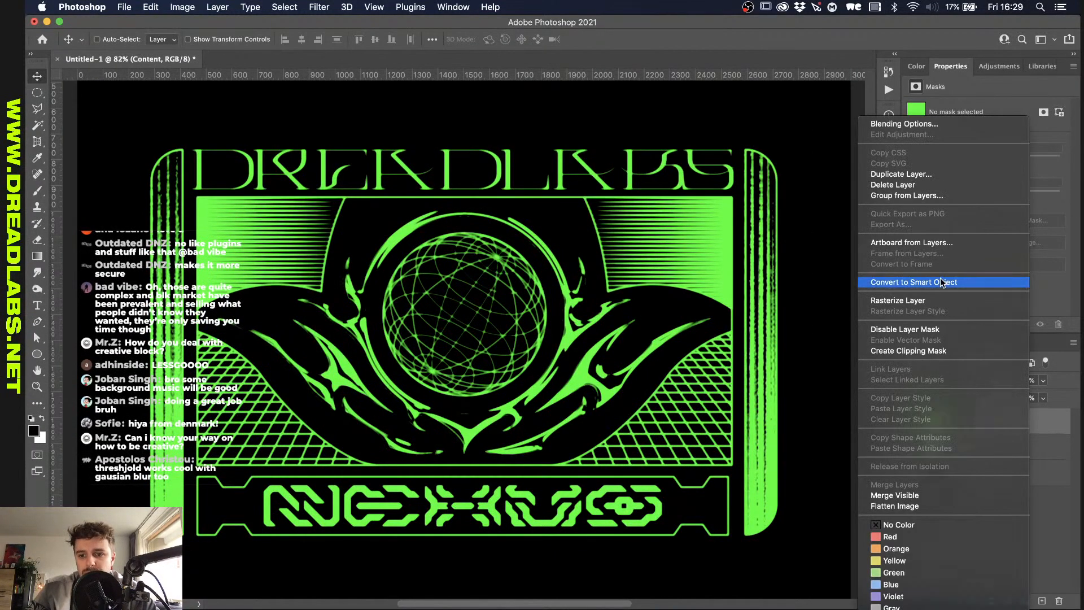
click(940, 280)
key(super+alt+f)
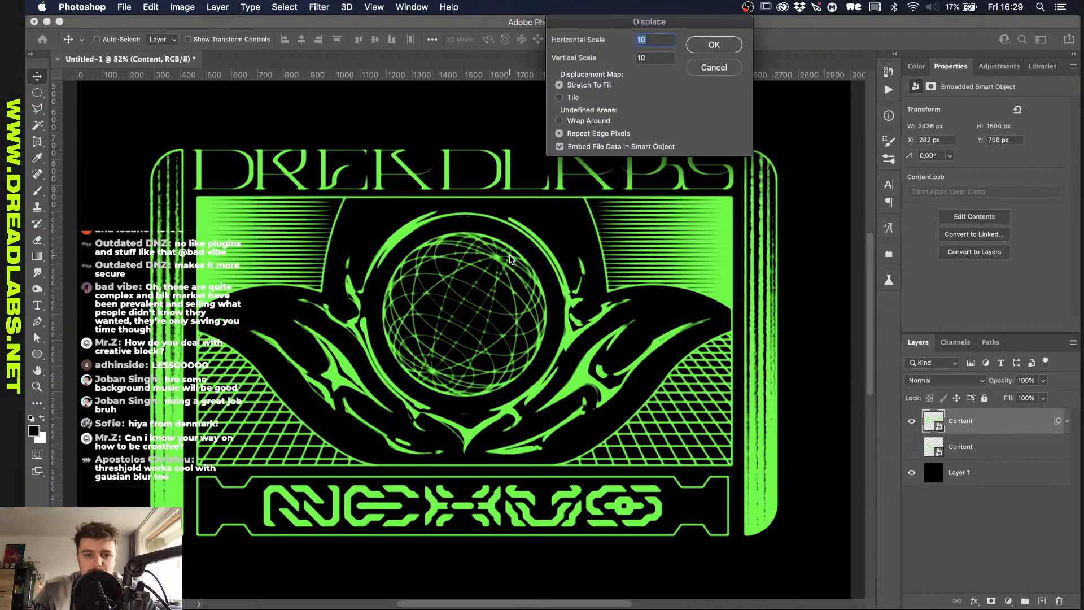
key(Return)
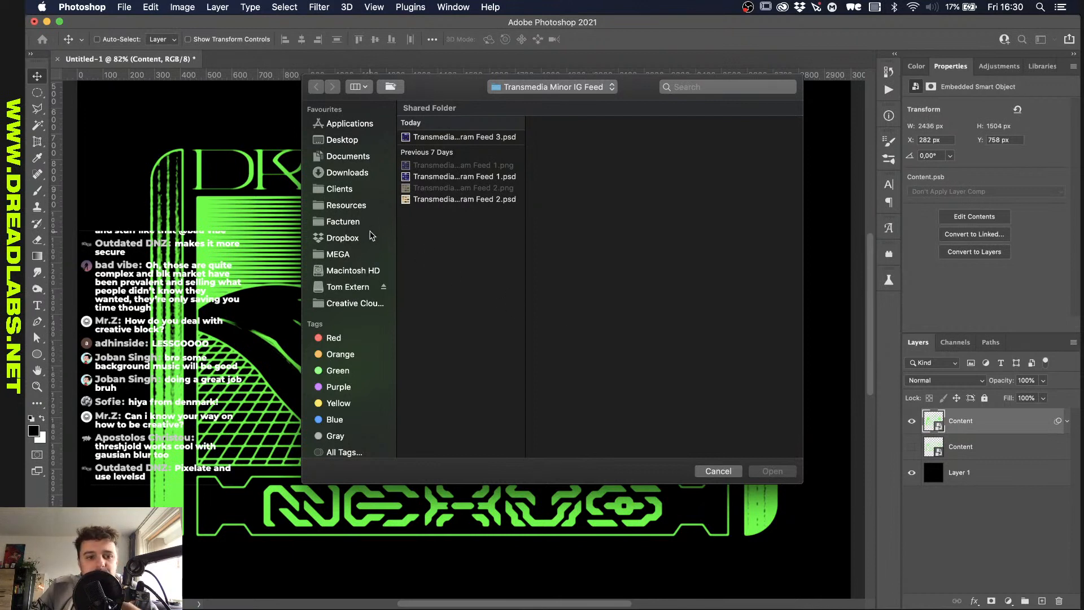
click(726, 471)
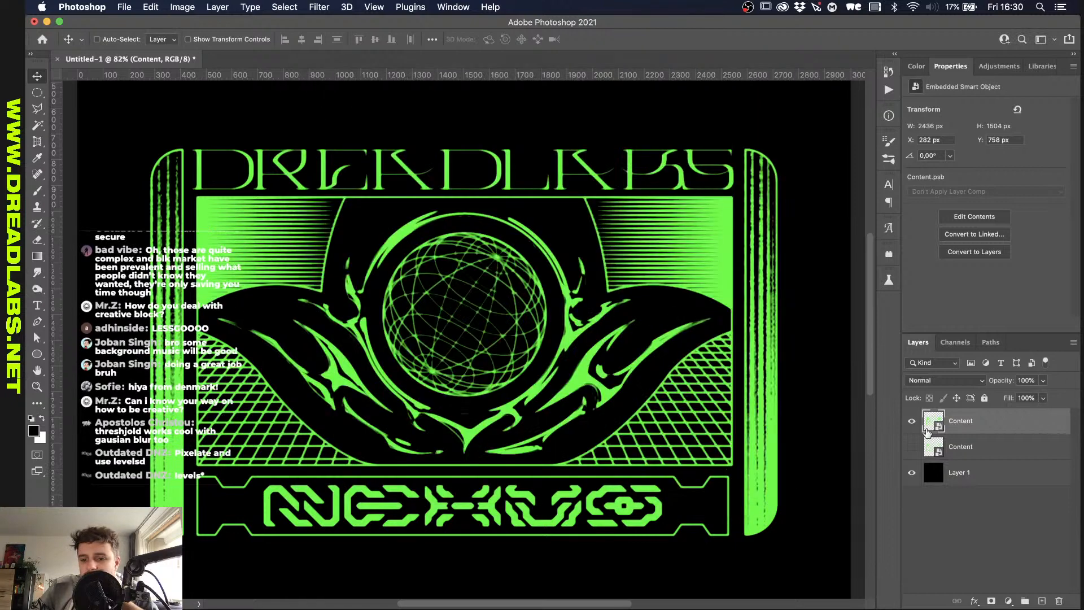
Step: Undo the smart object conversion and the renaming of the green fill layer
key(super+z)
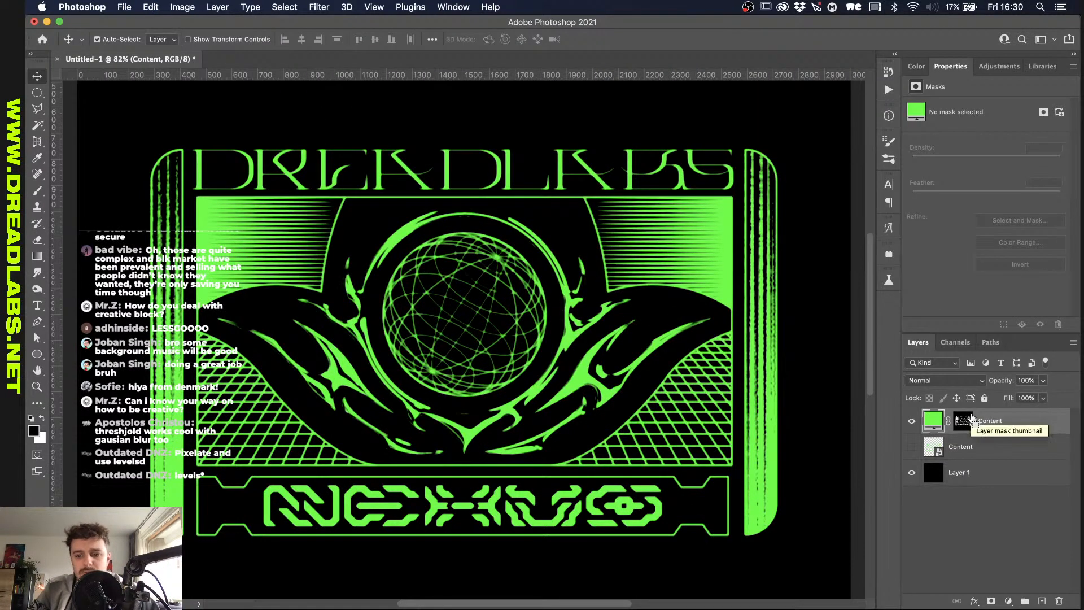
key(super)
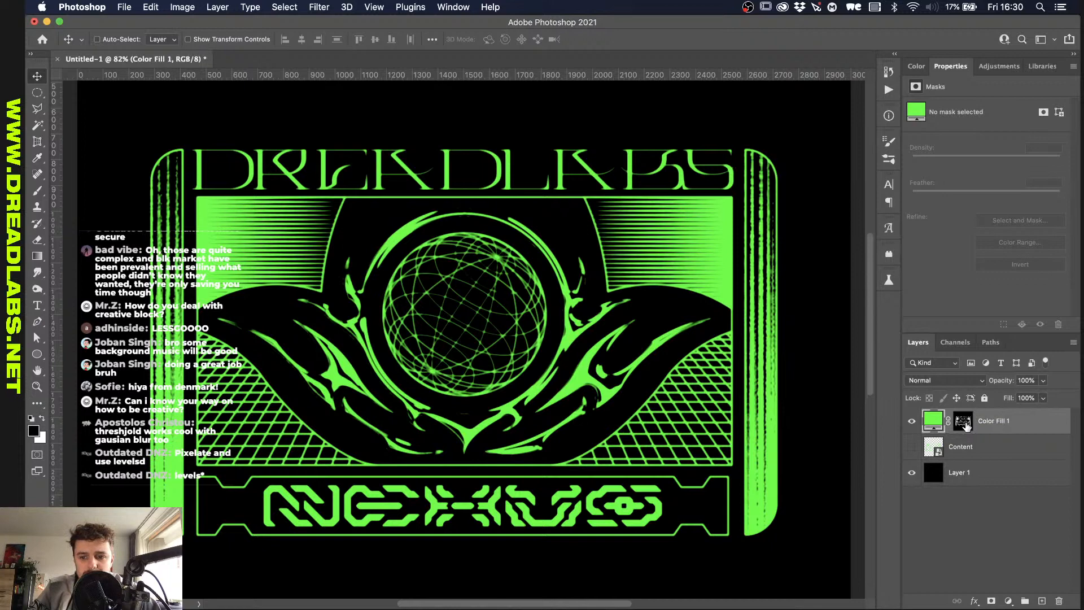
Step: Undo the recent changes back to the Color Fill 1 mask edits and reapply the Mosaic filter to that mask
click(965, 422)
key(super+z)
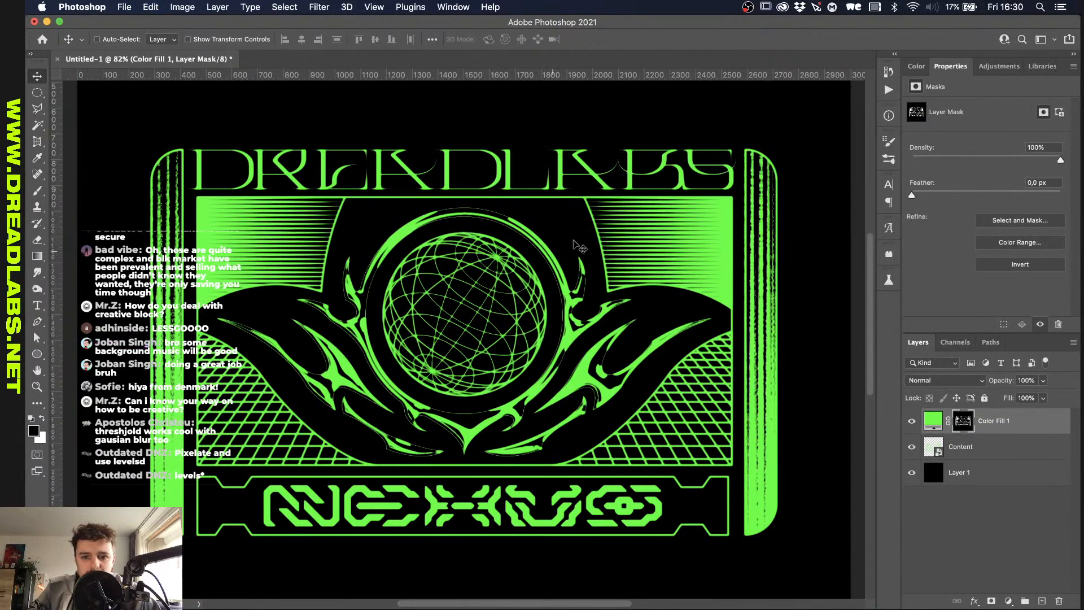
key(super+z)
key(super+z)
key(super+z)
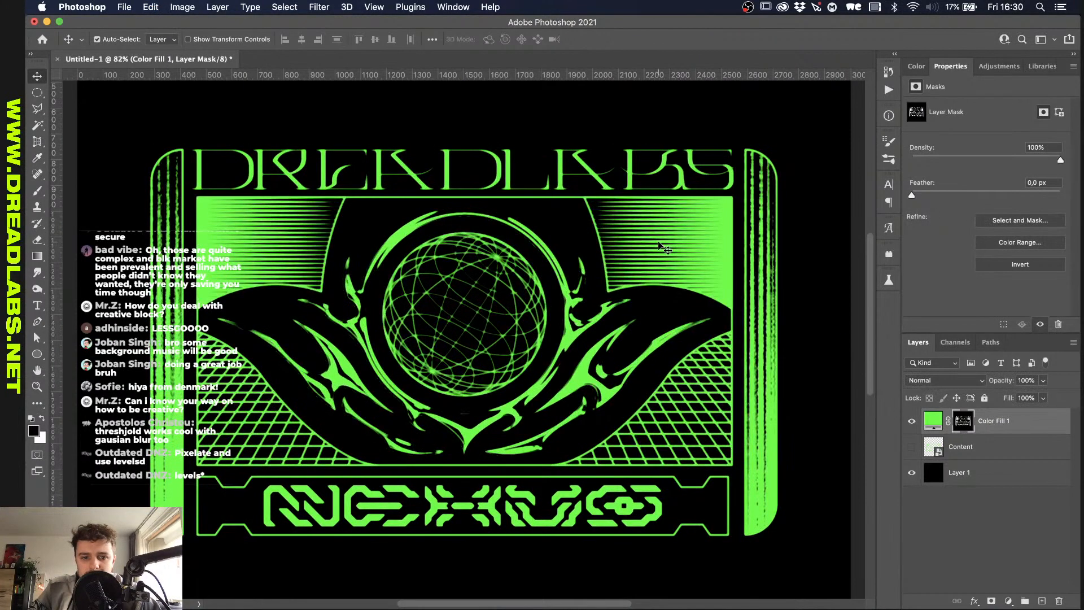
click(318, 8)
click(331, 22)
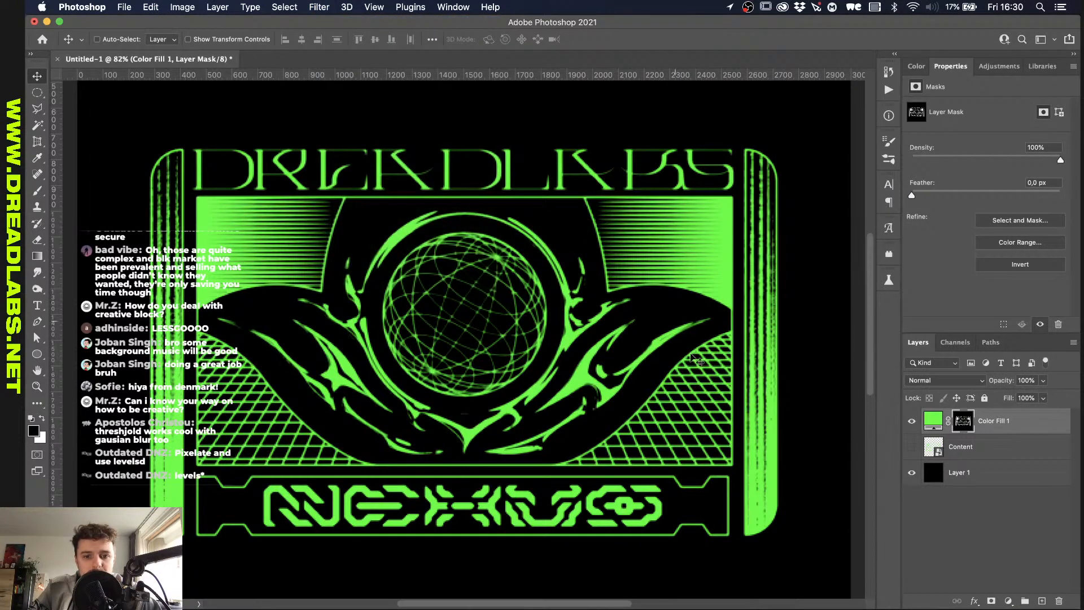
Step: Sharpen the Color Fill 1 mask with Levels, setting the input midtone to 1.32 and the white point to 123
scroll(478, 211, up, 1)
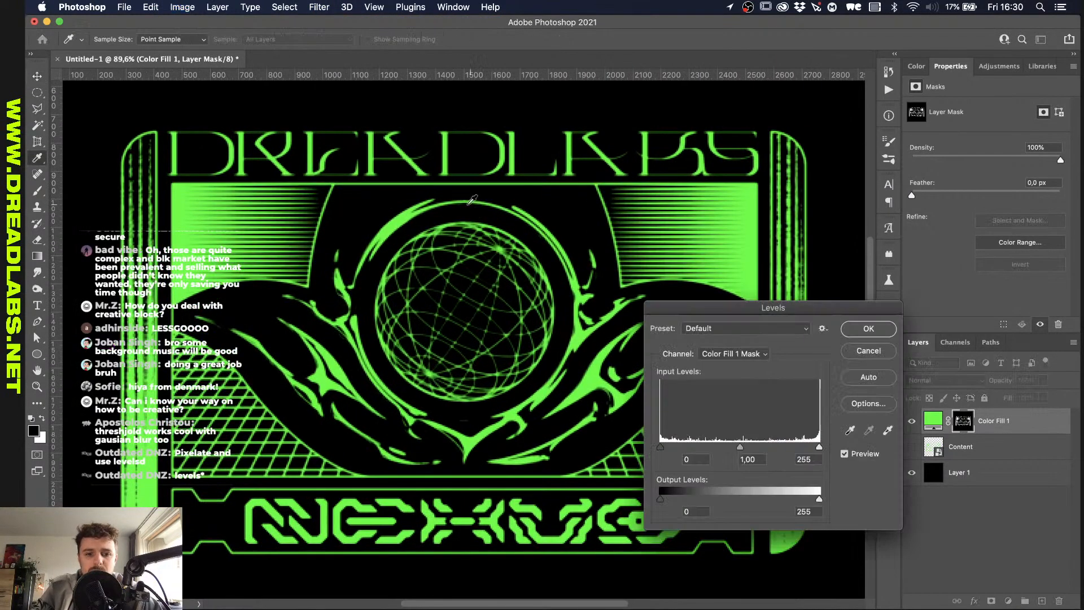
key(super+l)
drag(660, 447, 698, 446)
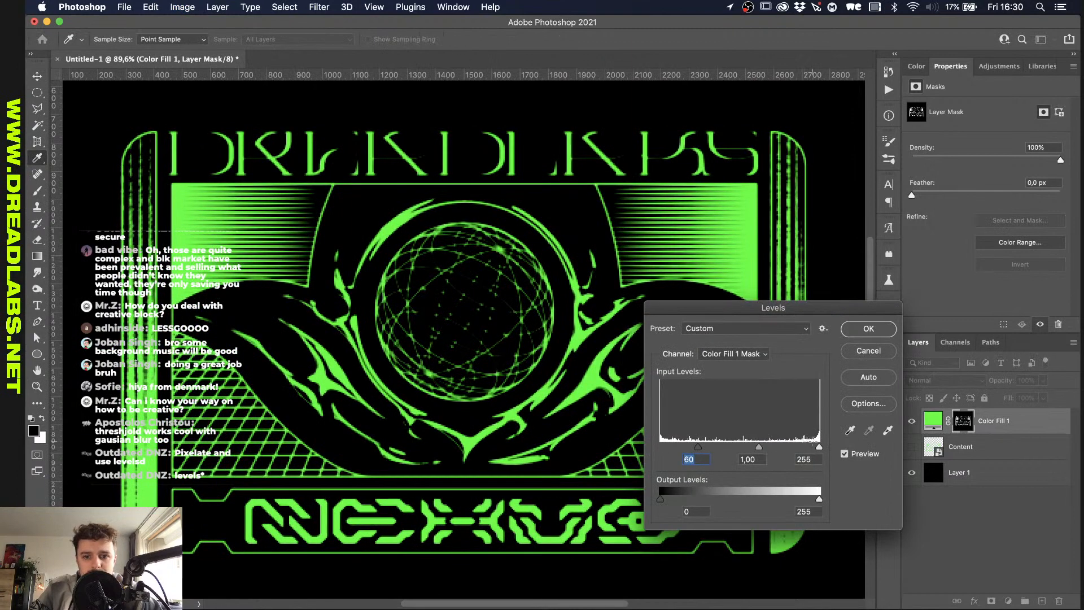
mouse_move(819, 447)
mouse_down()
mouse_move(660, 447)
mouse_move(691, 449)
mouse_up()
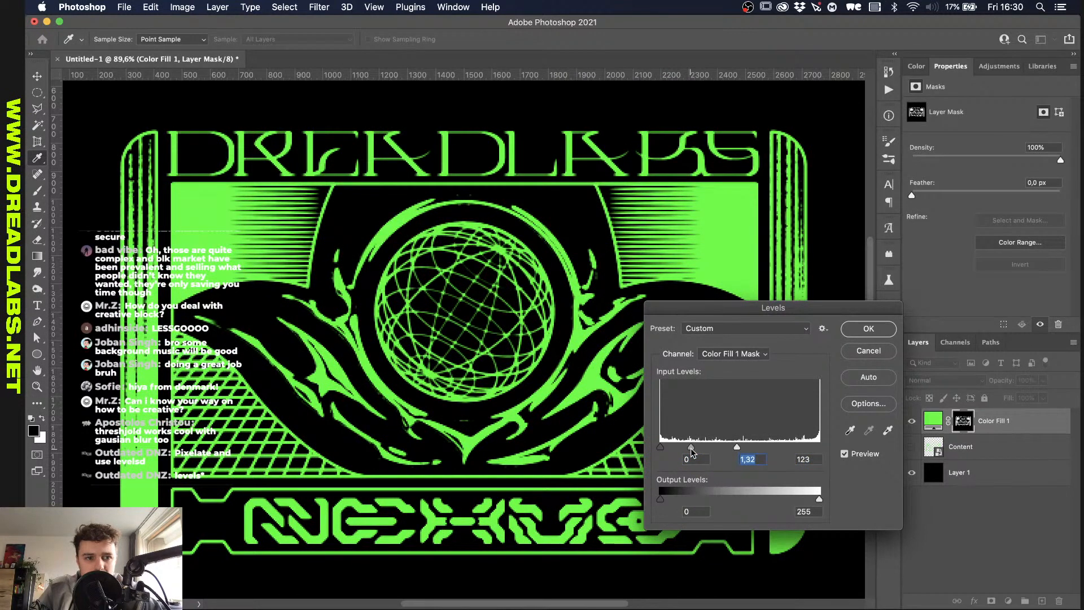
click(867, 329)
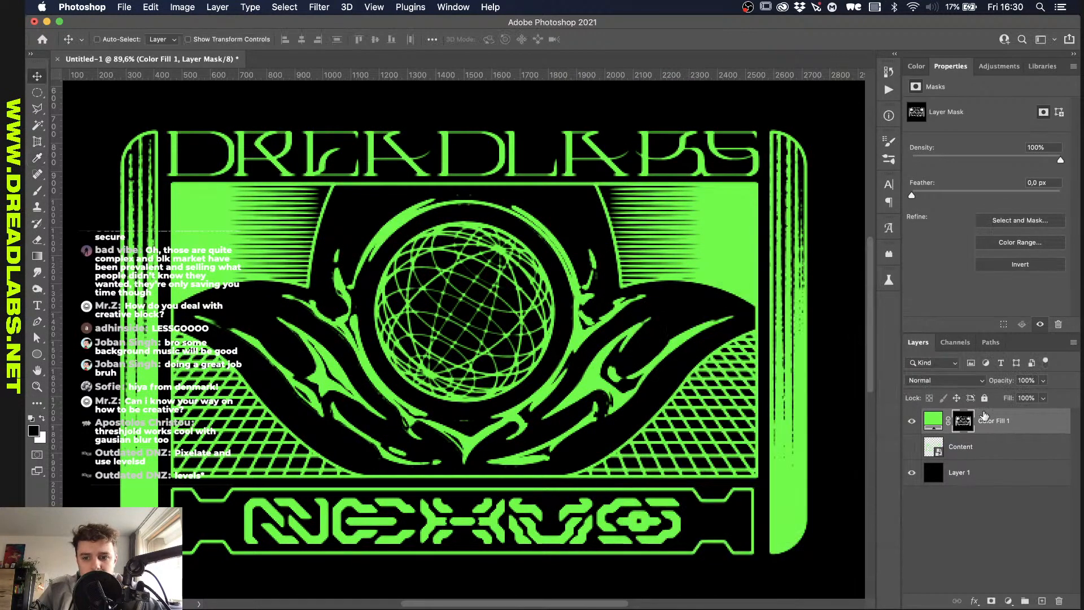
Step: Duplicate the Color Fill 1 layer and apply a 9.3-pixel Gaussian Blur to the copy's mask
key(super+j)
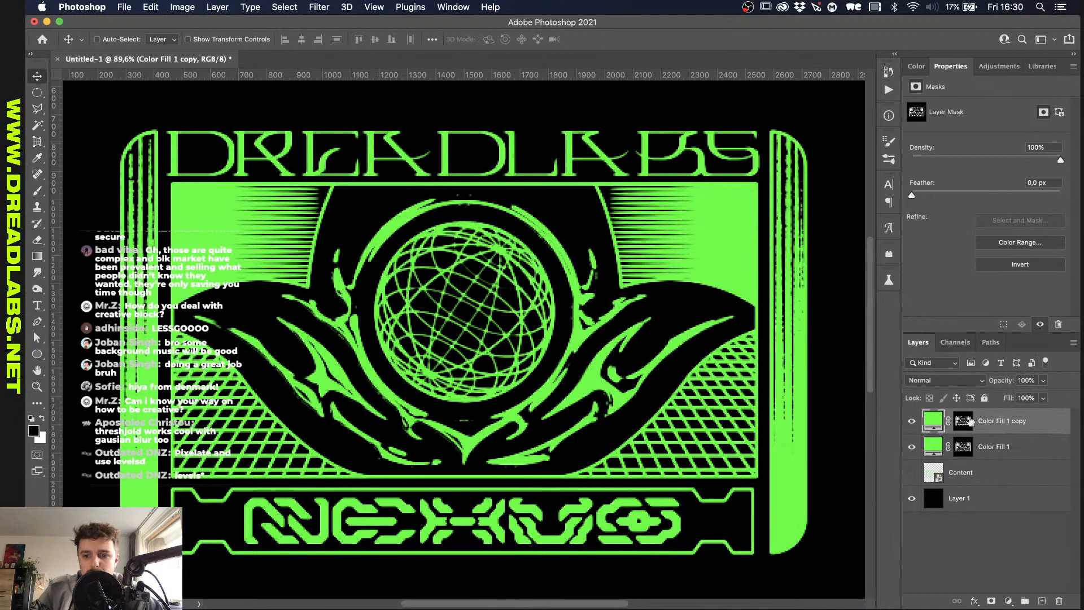
click(312, 8)
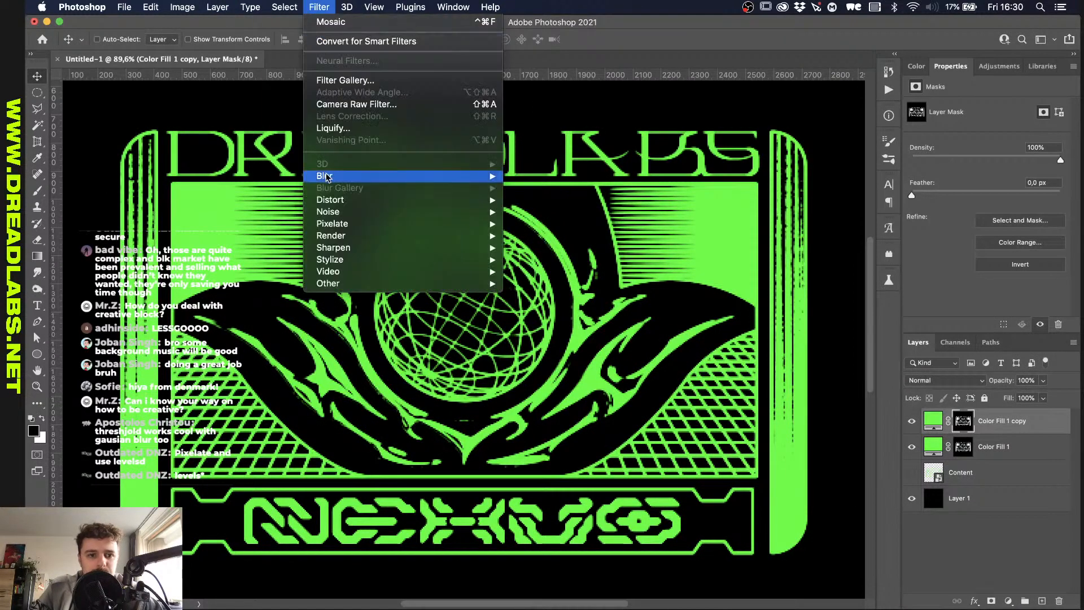
mouse_move(329, 178)
click(531, 223)
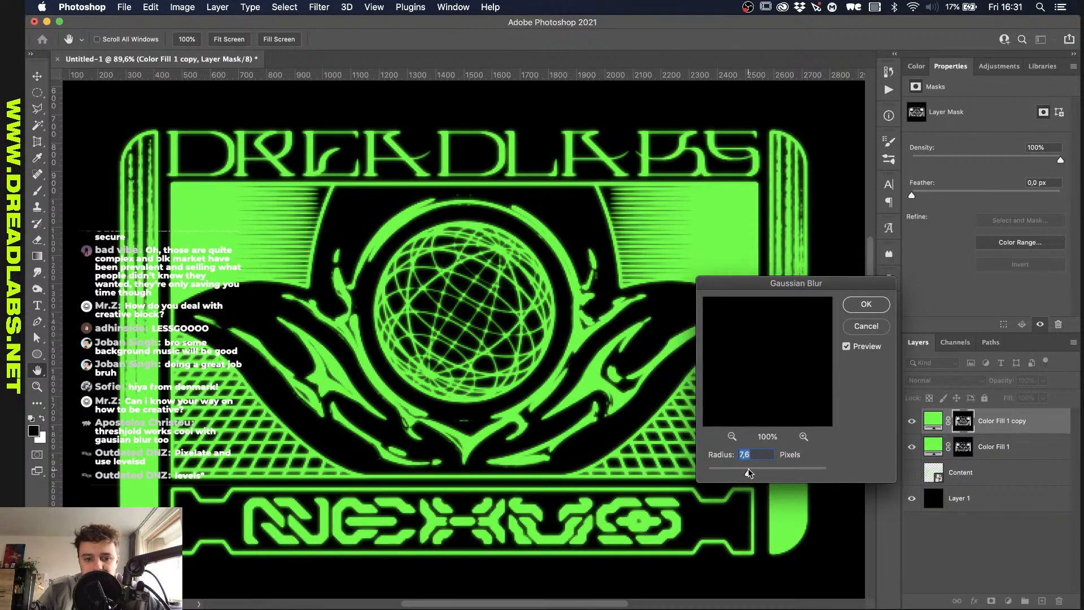
drag(752, 472, 753, 471)
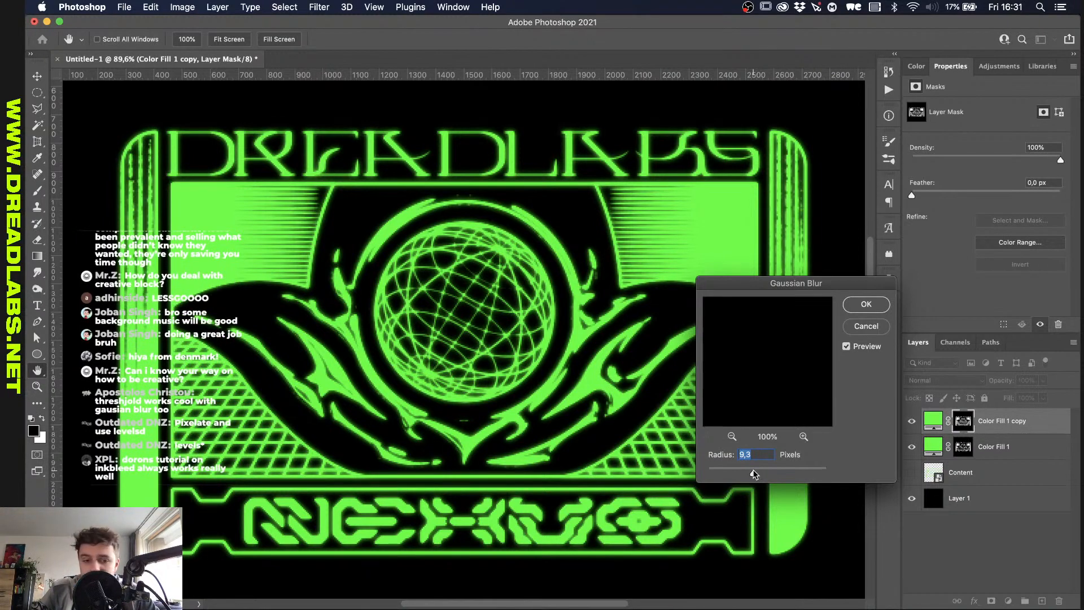
click(866, 304)
Step: Tighten the copy's blurred mask with Levels, setting the input midtone to 0.48 and the white point to 195
key(super+l)
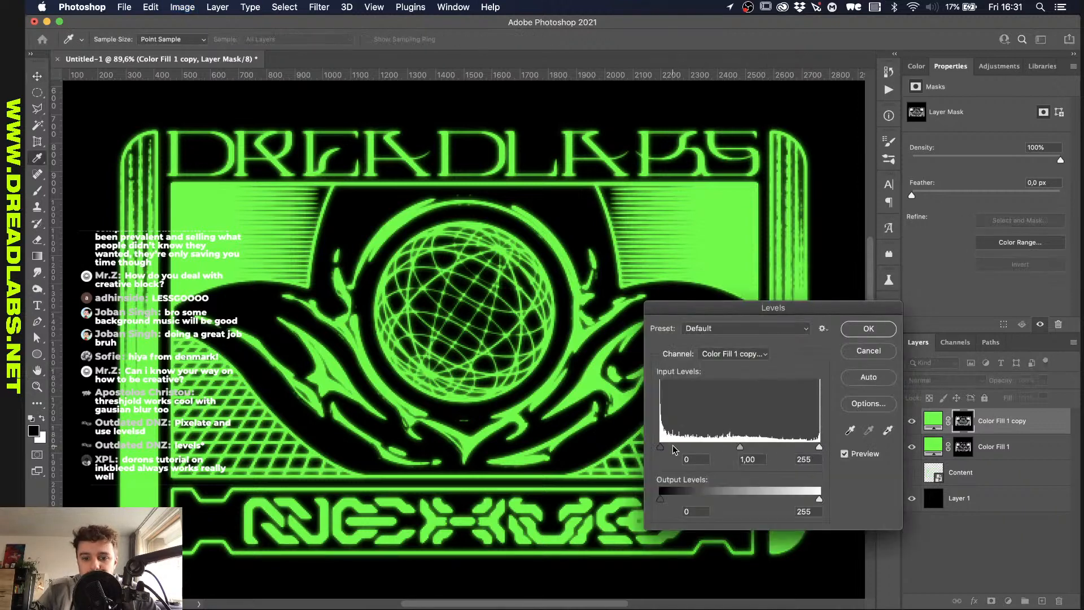
mouse_move(666, 448)
mouse_down()
mouse_move(700, 448)
mouse_move(665, 447)
mouse_up()
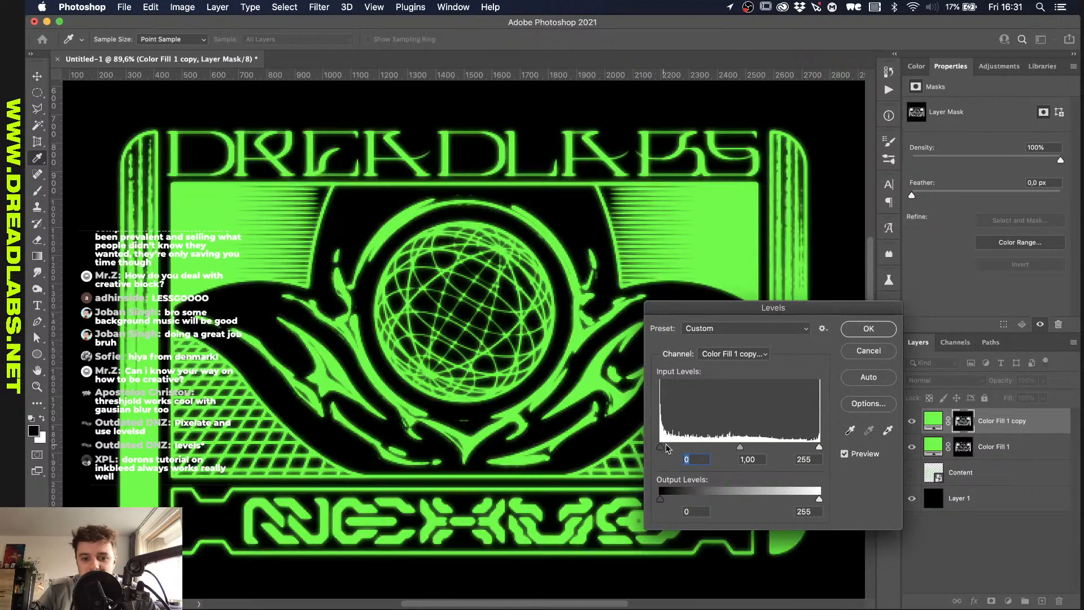
drag(819, 446, 745, 446)
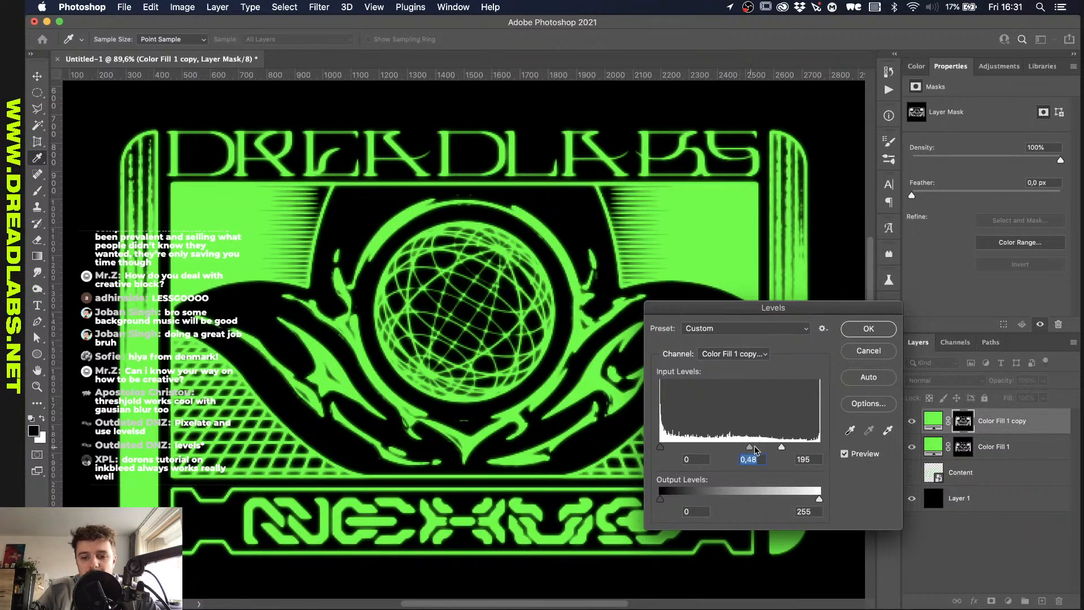
click(880, 328)
Step: Compare both green fill layers with the original Content artwork by toggling layer visibility, leaving all of them shown
click(911, 472)
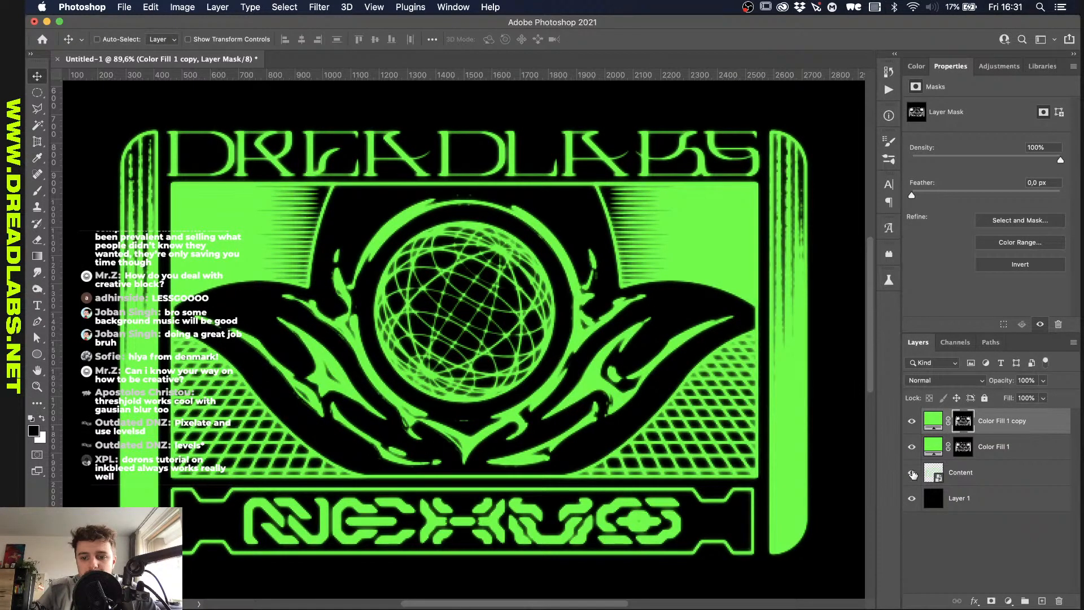
click(912, 447)
click(912, 420)
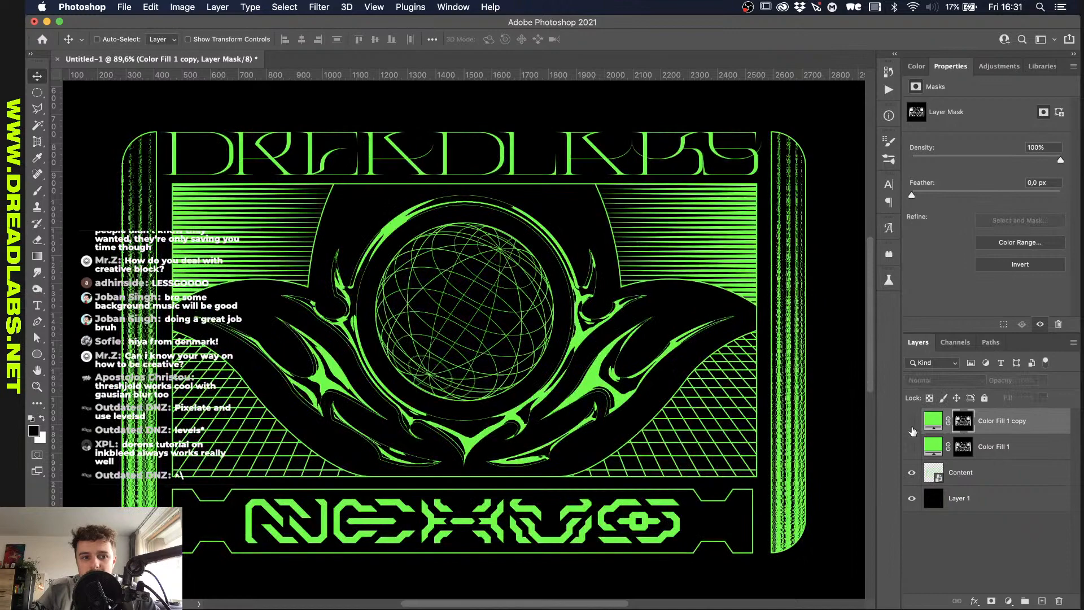
click(911, 421)
click(912, 447)
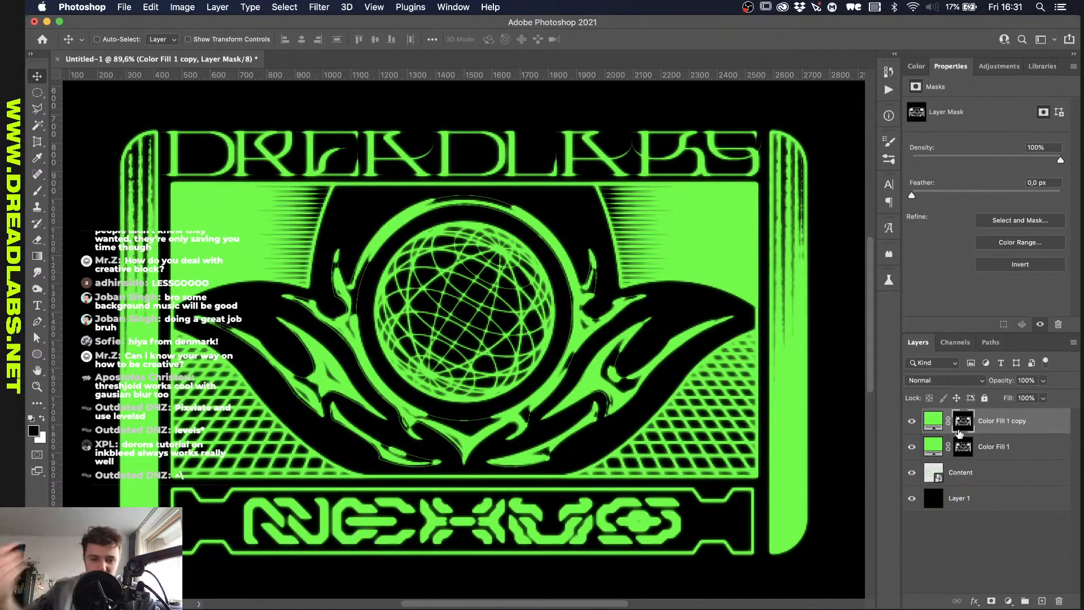
Step: Delete the Color Fill 1 copy layer, keeping the original Color Fill 1 layer
key(BackSpace)
key(BackSpace)
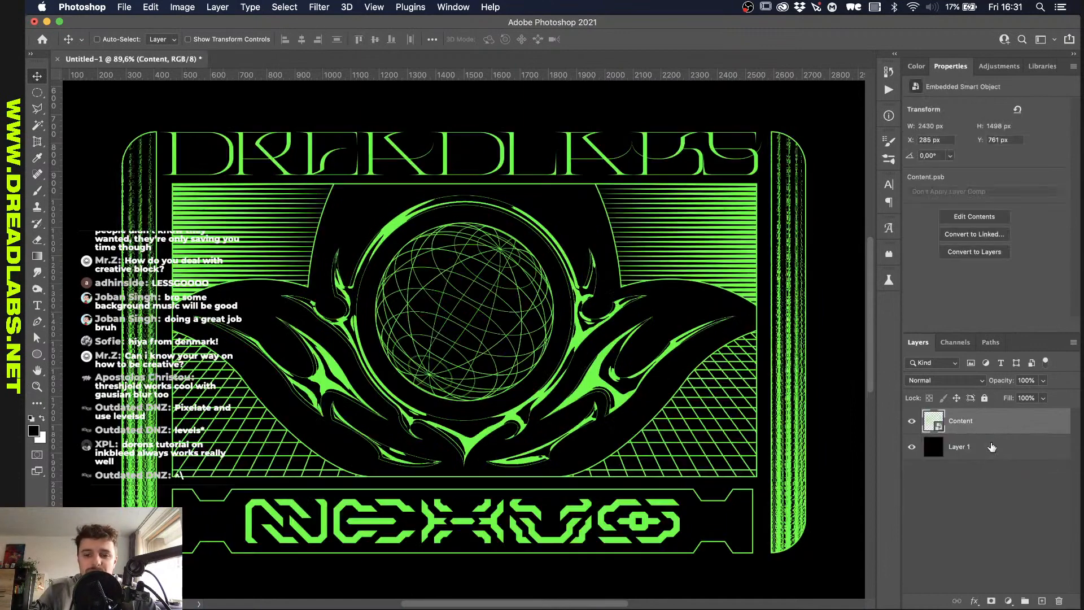
key(super)
click(955, 421)
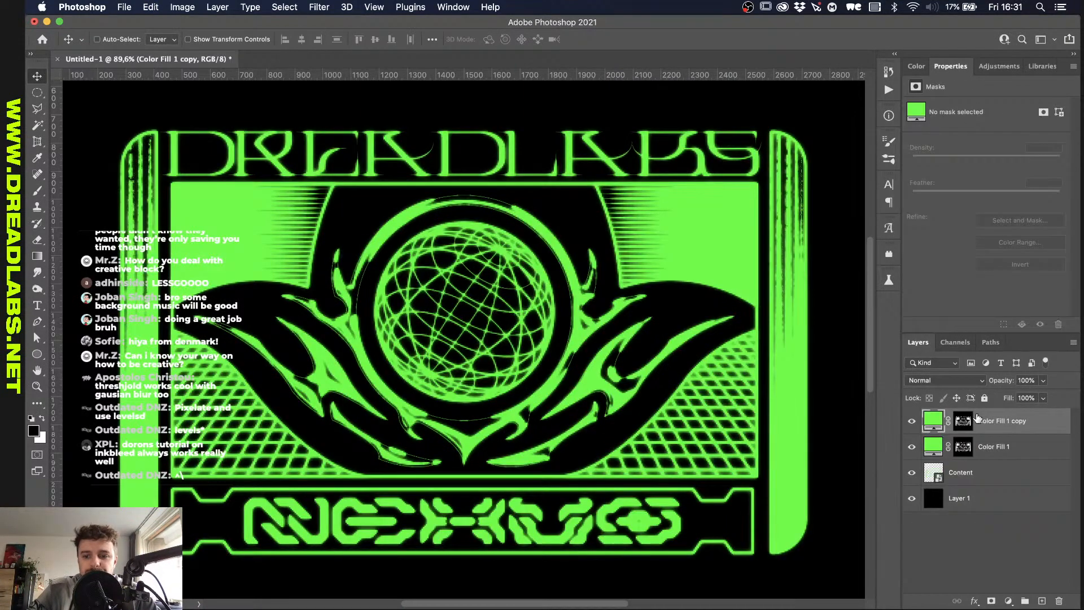
key(BackSpace)
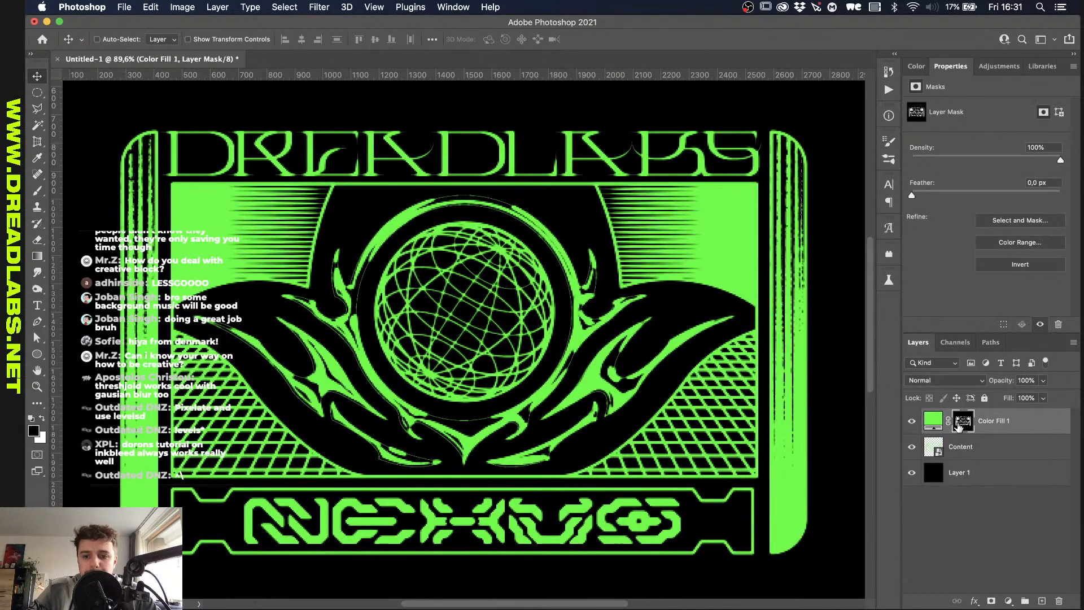
Step: Replace the Color Fill 1 layer's mask with a fresh one made from a selection of the Content artwork
key(BackSpace)
key(super+z)
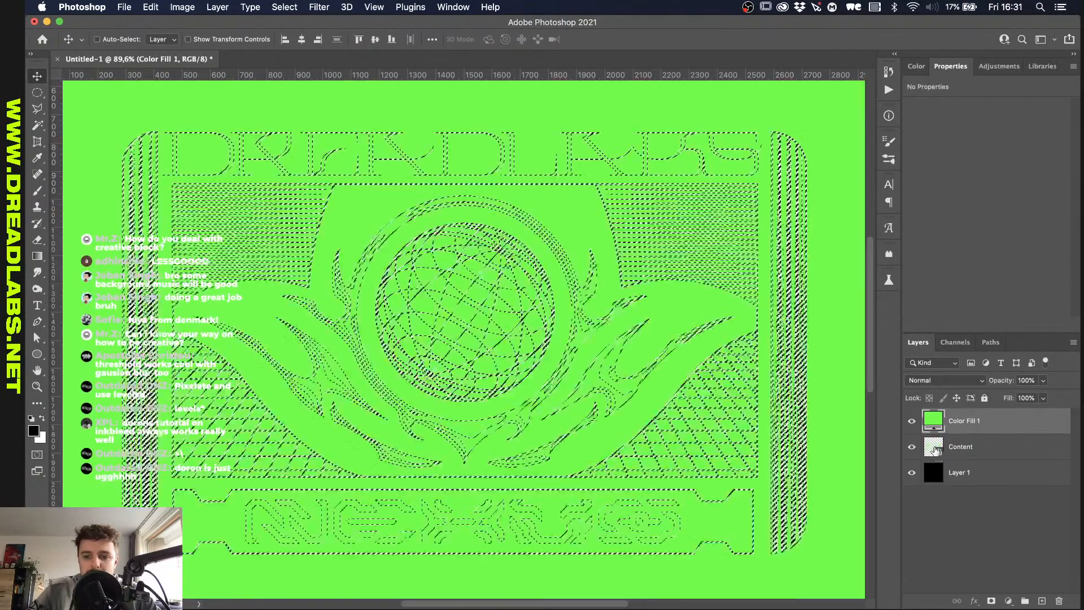
scroll(680, 373, down, 2)
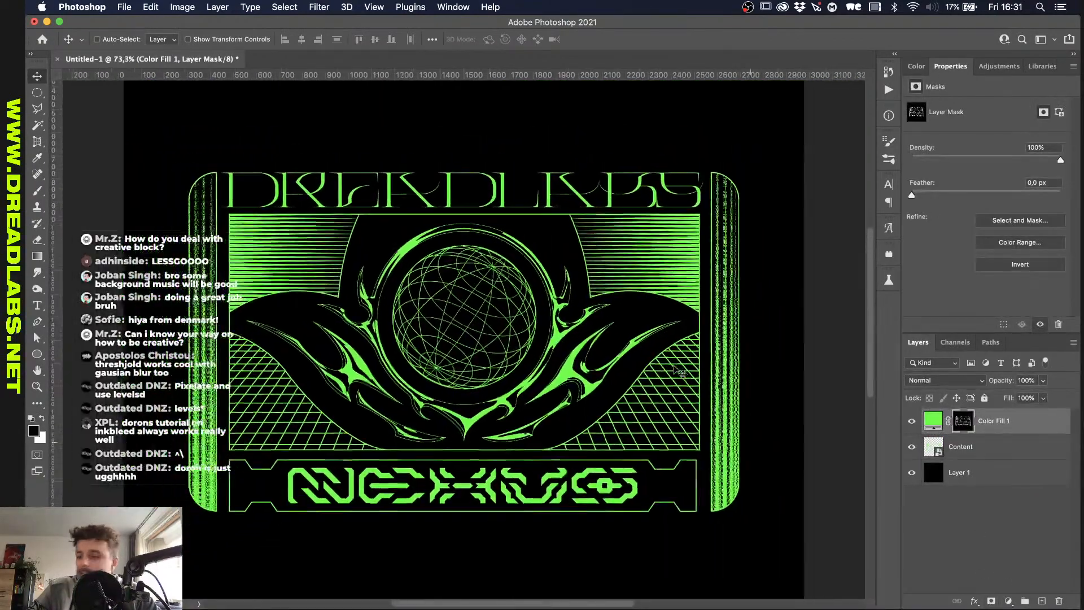
scroll(680, 372, up, 1)
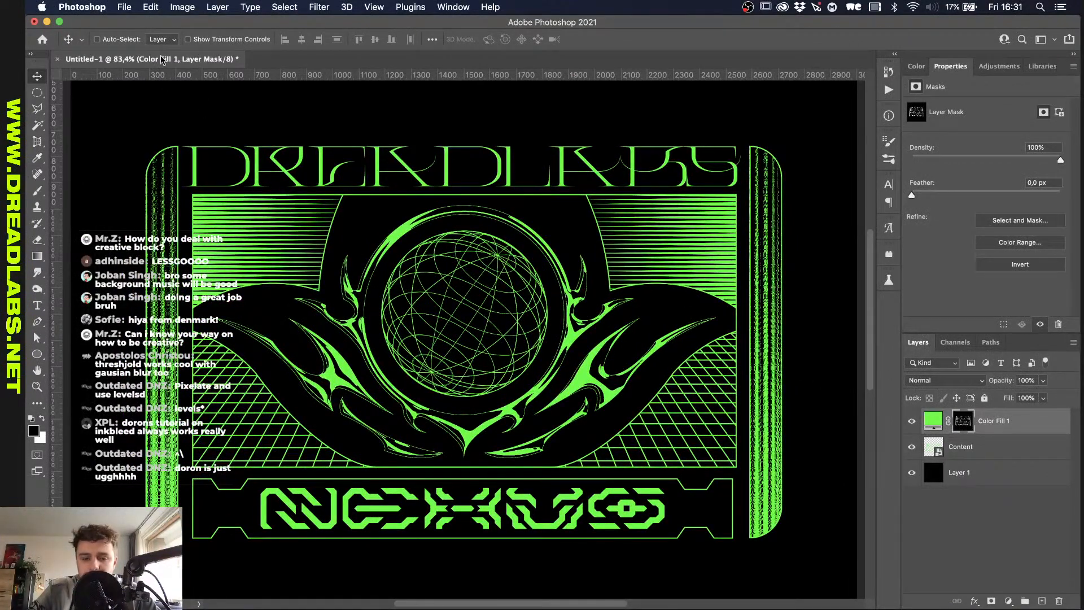
Step: Apply a Gaussian Blur with a radius of 6.0 pixels to the new Color Fill 1 mask
click(315, 8)
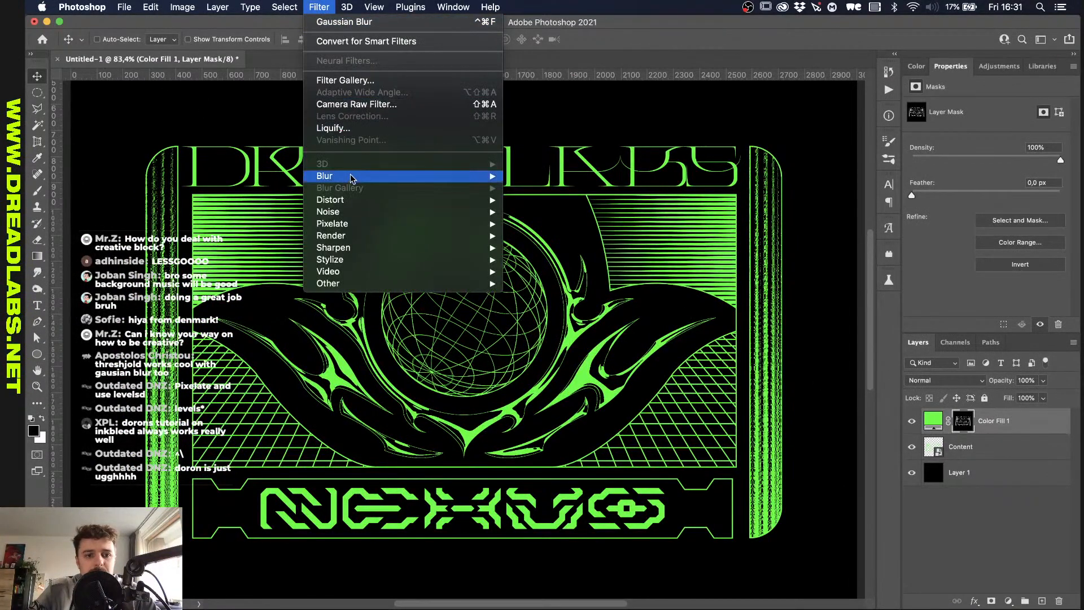
mouse_move(351, 178)
click(546, 224)
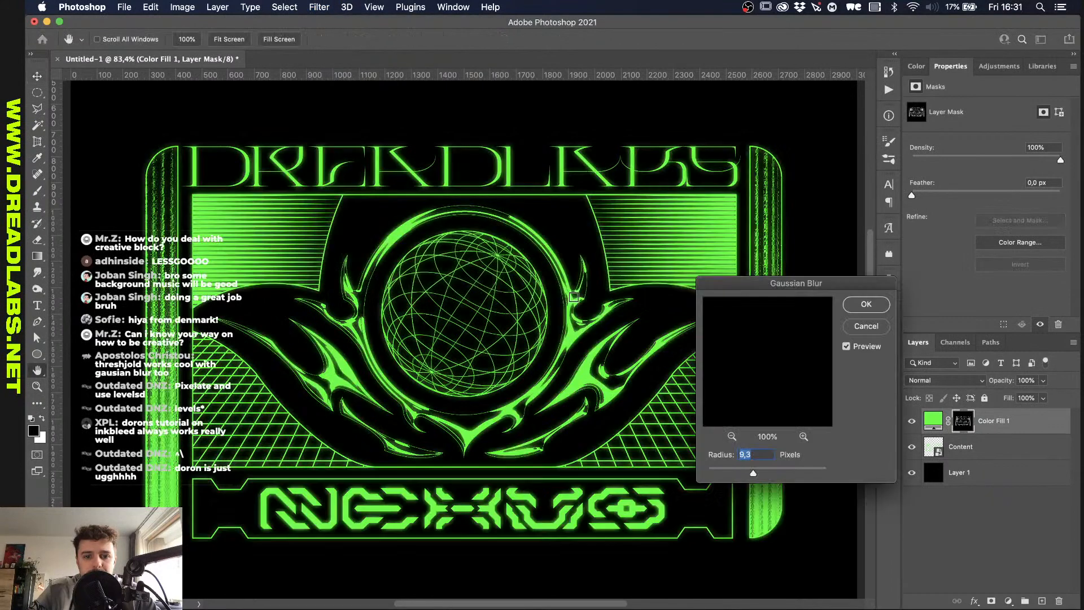
drag(754, 472, 752, 473)
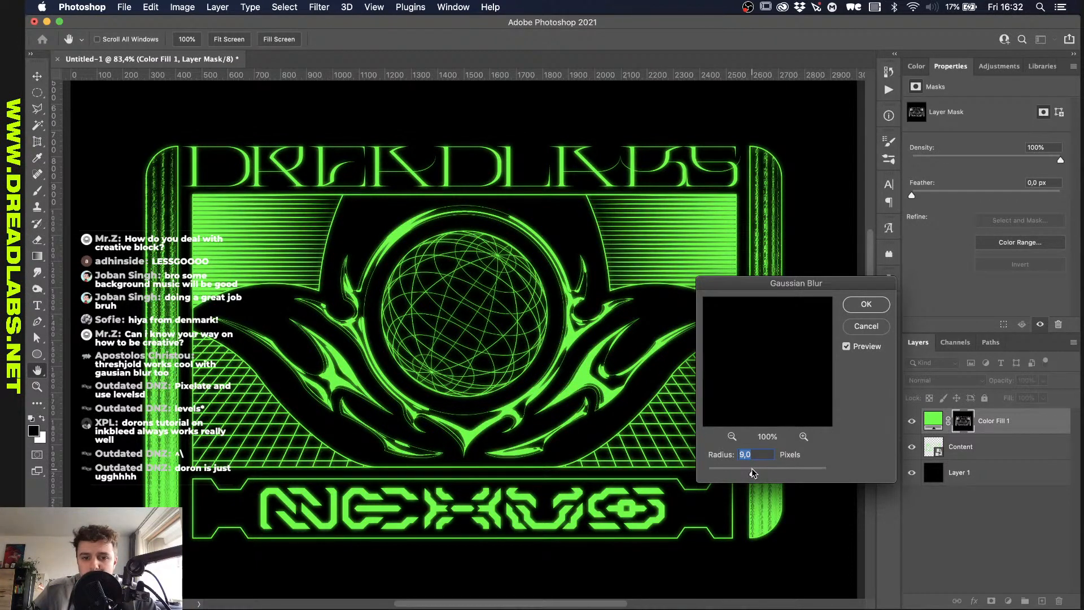
drag(754, 472, 753, 473)
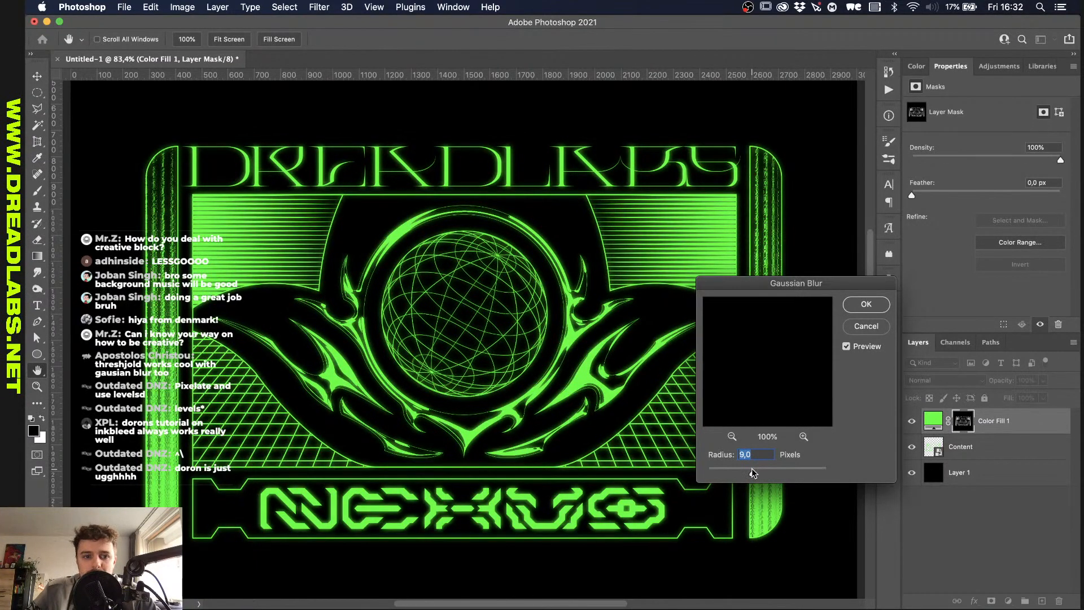
key(Down)
key(Down)
key(Down)
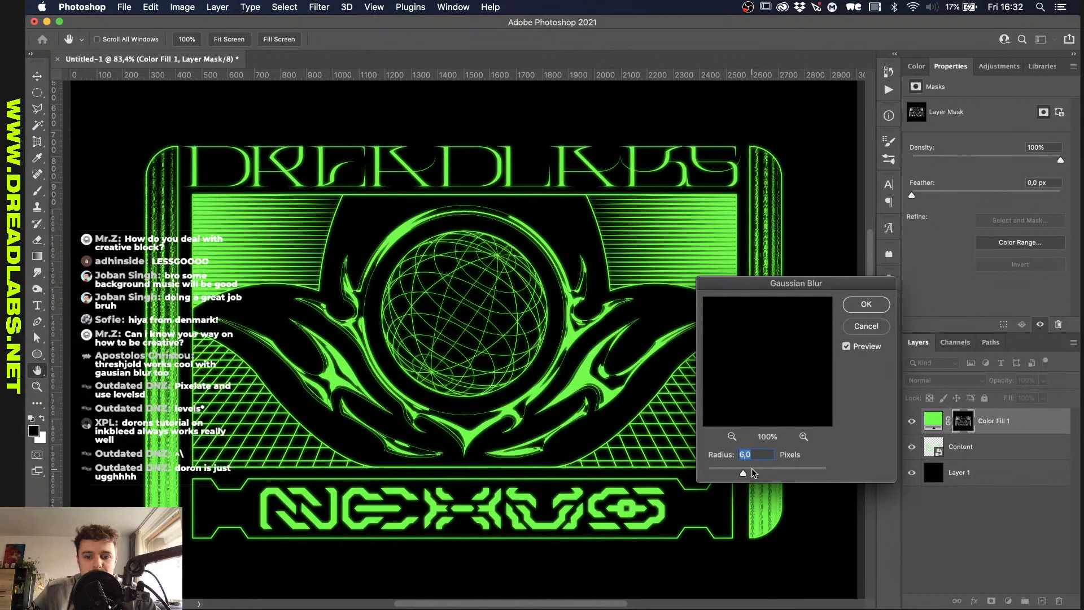
key(Return)
Step: Sharpen the blurred Color Fill 1 mask with Levels, setting the input black point to 77 and the midtone to 1.41
key(cmd+l)
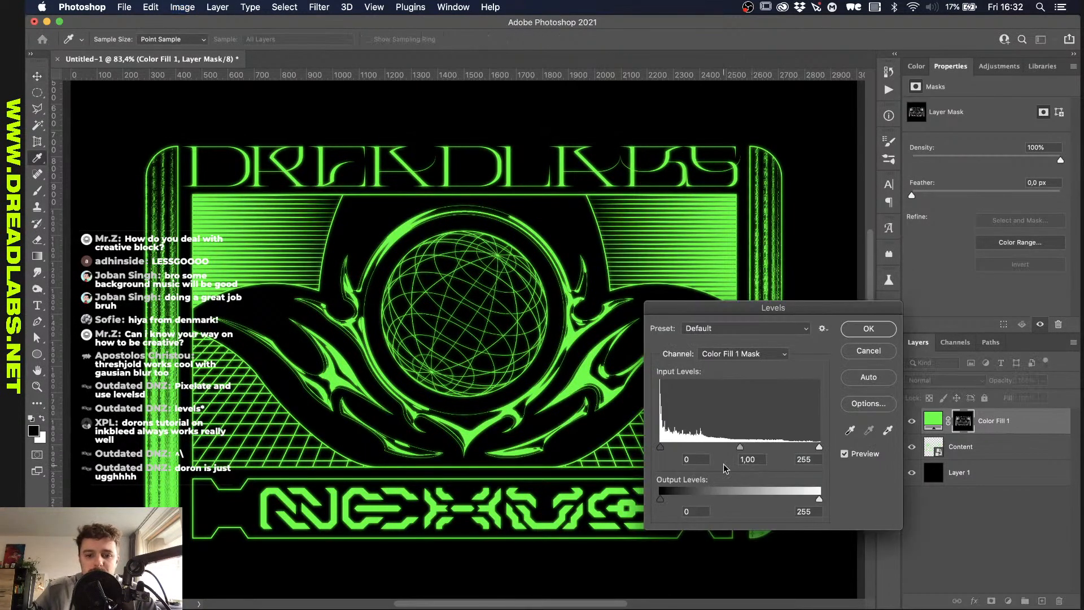
drag(659, 448, 751, 450)
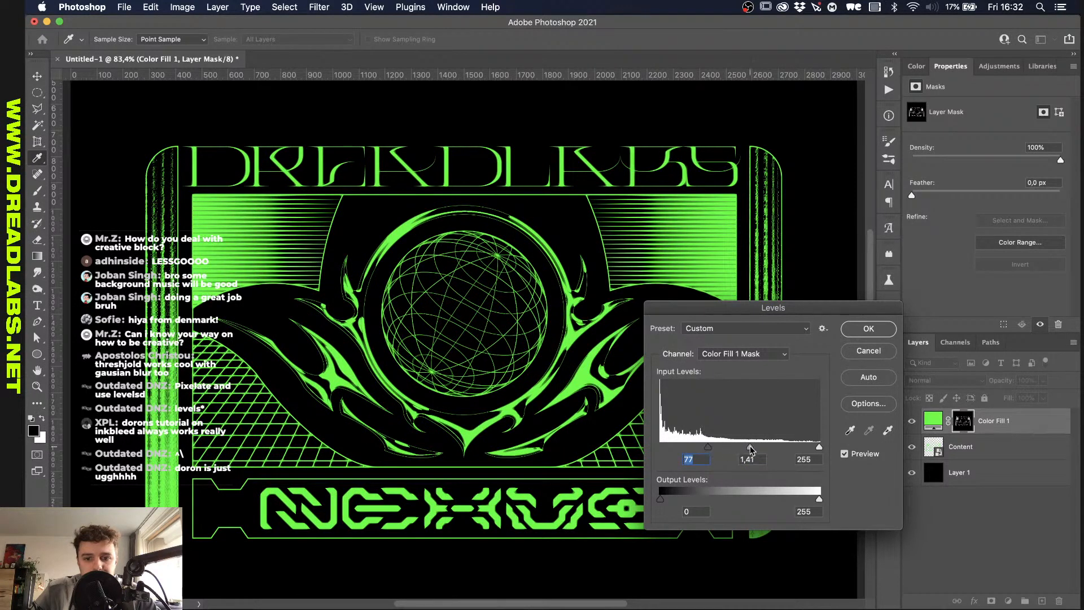
key(Return)
key(v)
Step: Convert the Color Fill 1 layer to a smart object and start a Displace filter with horizontal scale 30 and vertical scale 39
right_click(990, 430)
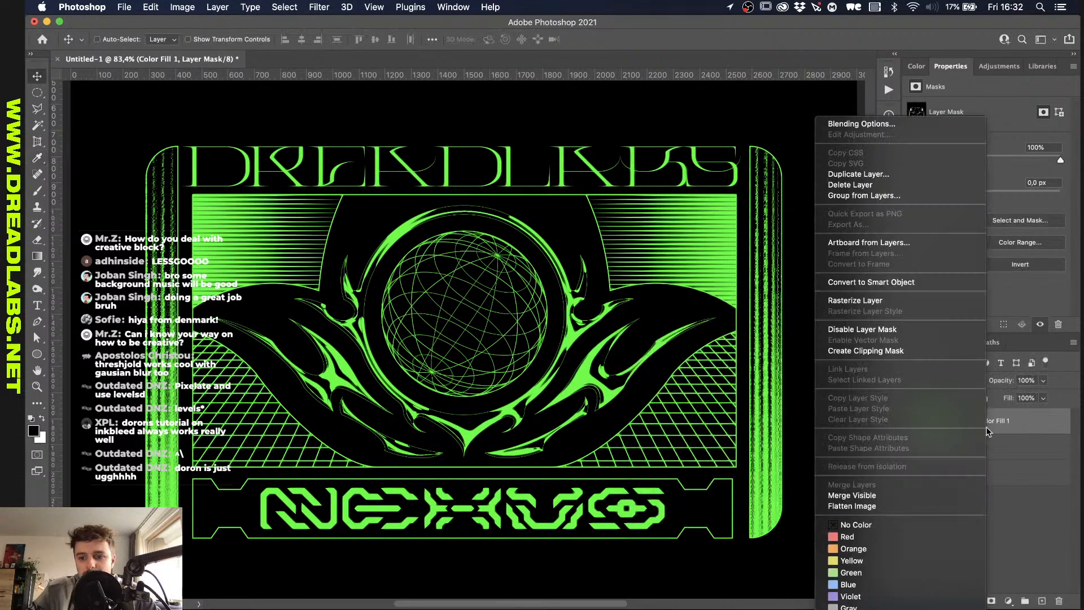
click(906, 282)
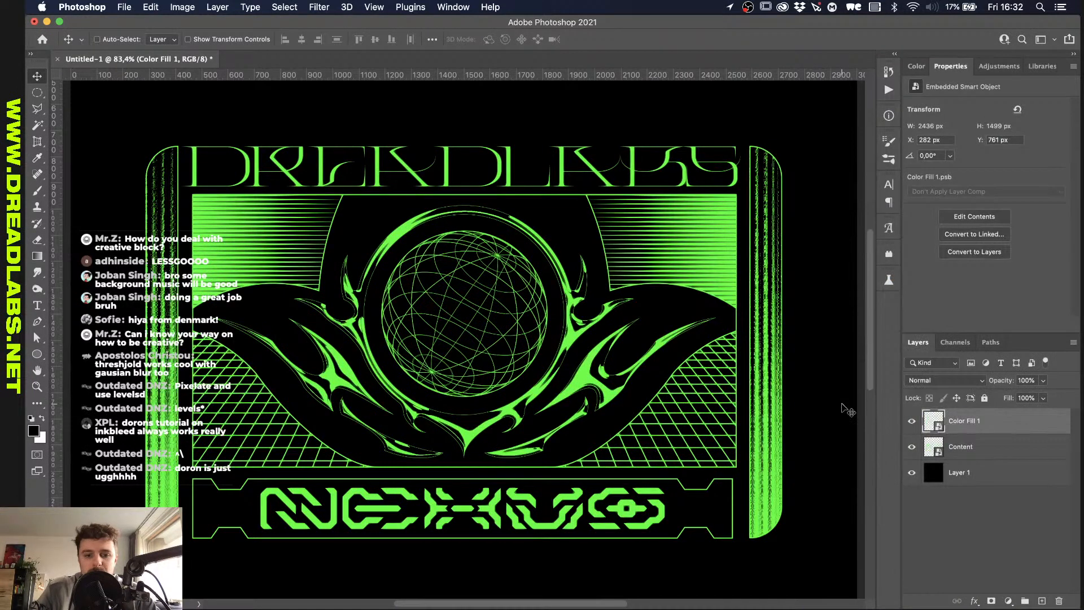
key(super+alt+f)
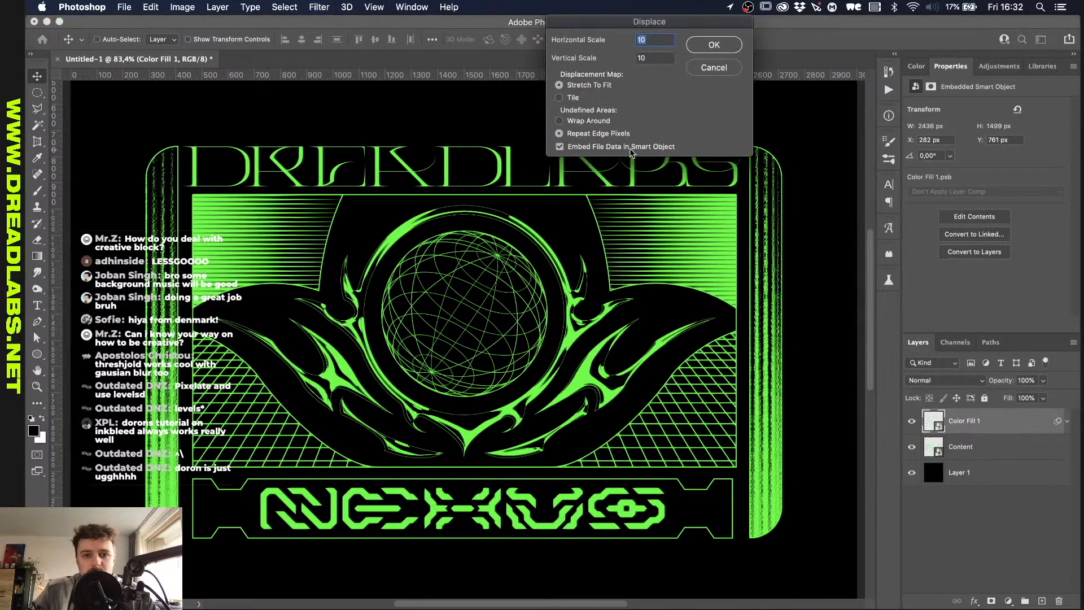
key(Return)
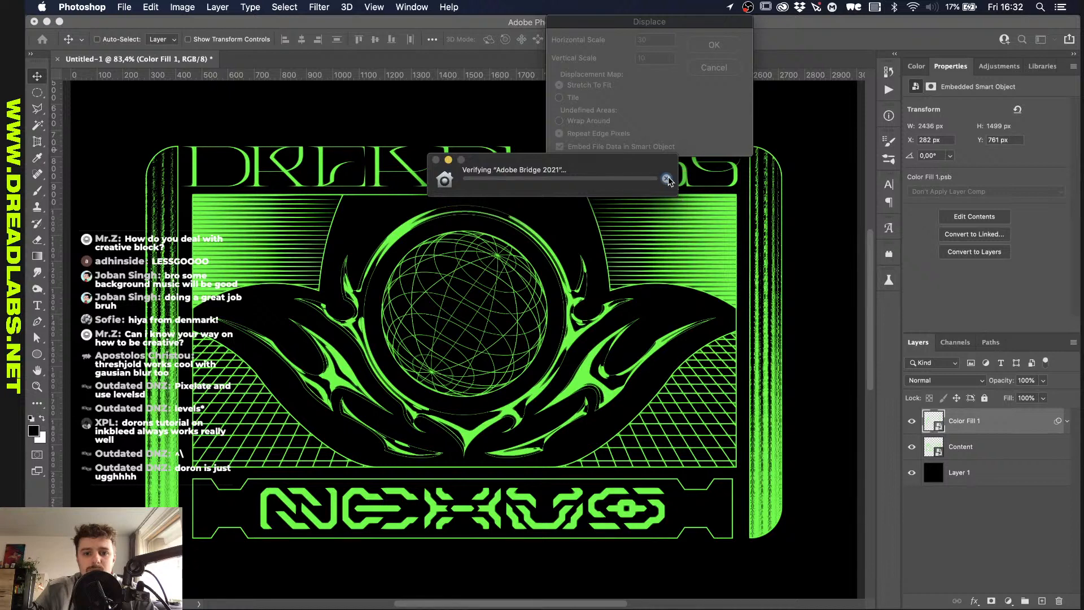
click(706, 118)
click(635, 58)
key(Return)
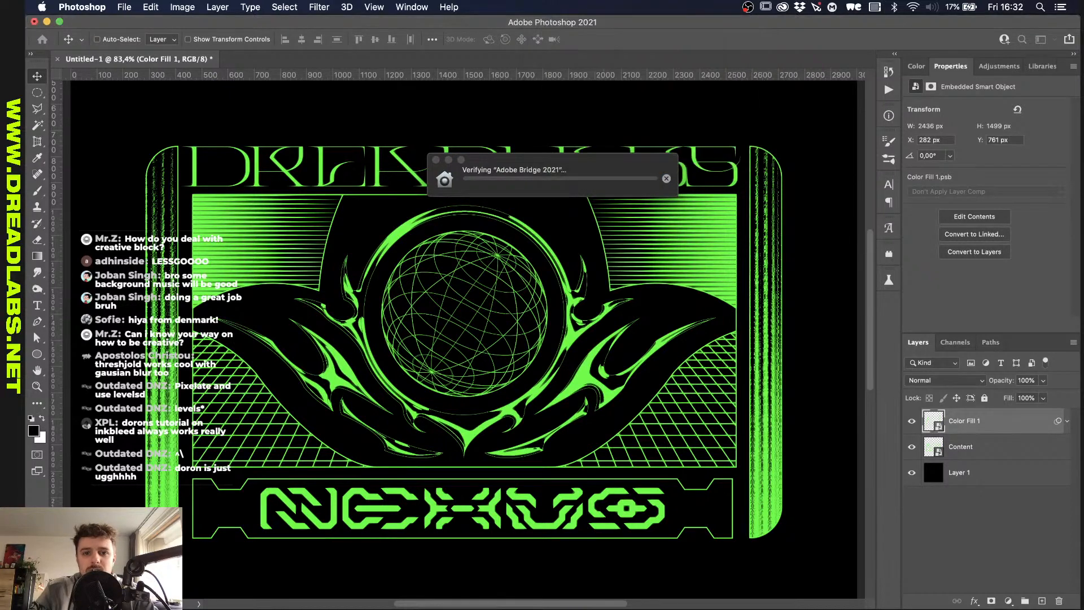
Step: Load Blocks.psd from the Displacement Maps folder in Resources as the map for the Displace filter
click(349, 157)
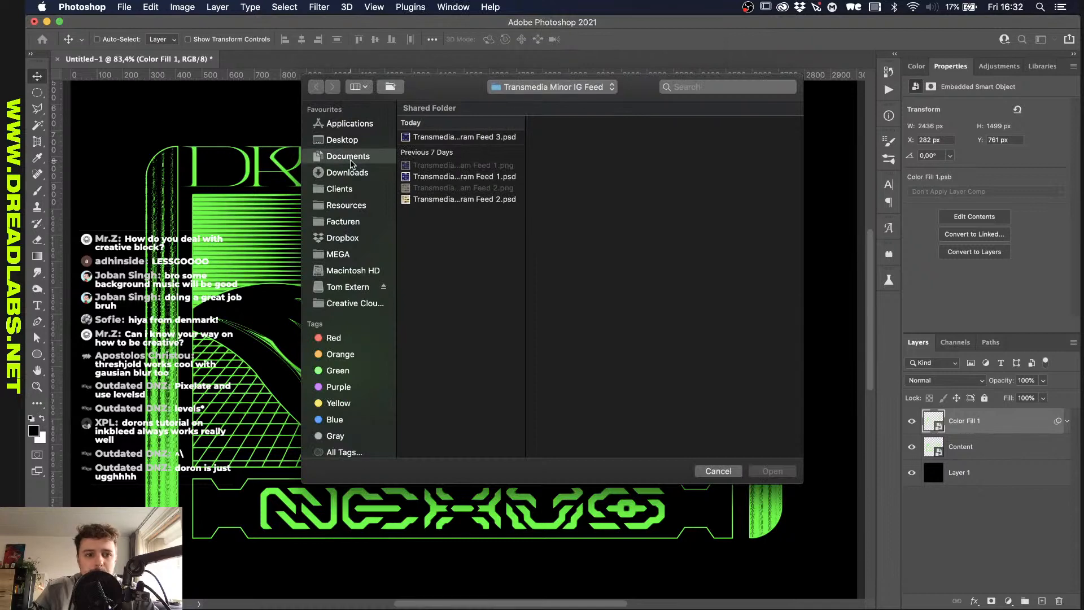
click(350, 222)
click(346, 205)
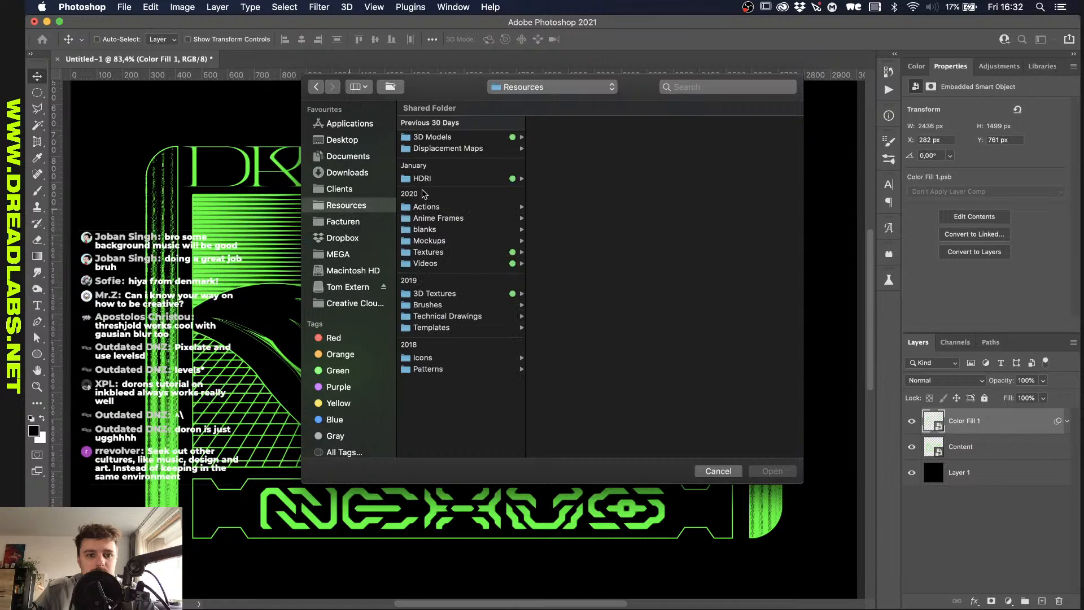
click(456, 139)
click(489, 149)
scroll(572, 254, down, 2)
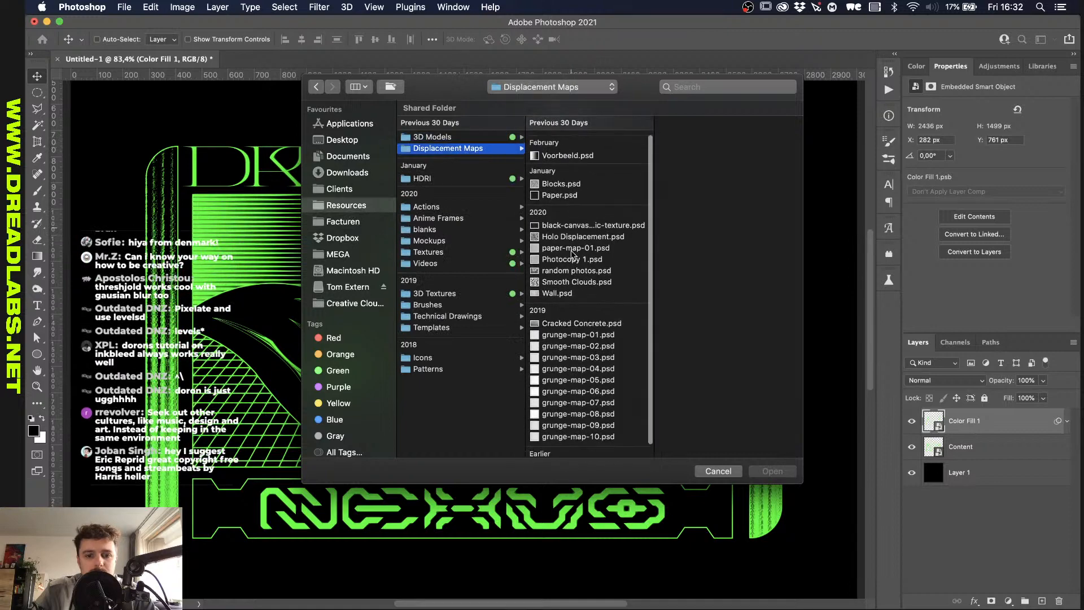
click(556, 186)
double_click(556, 185)
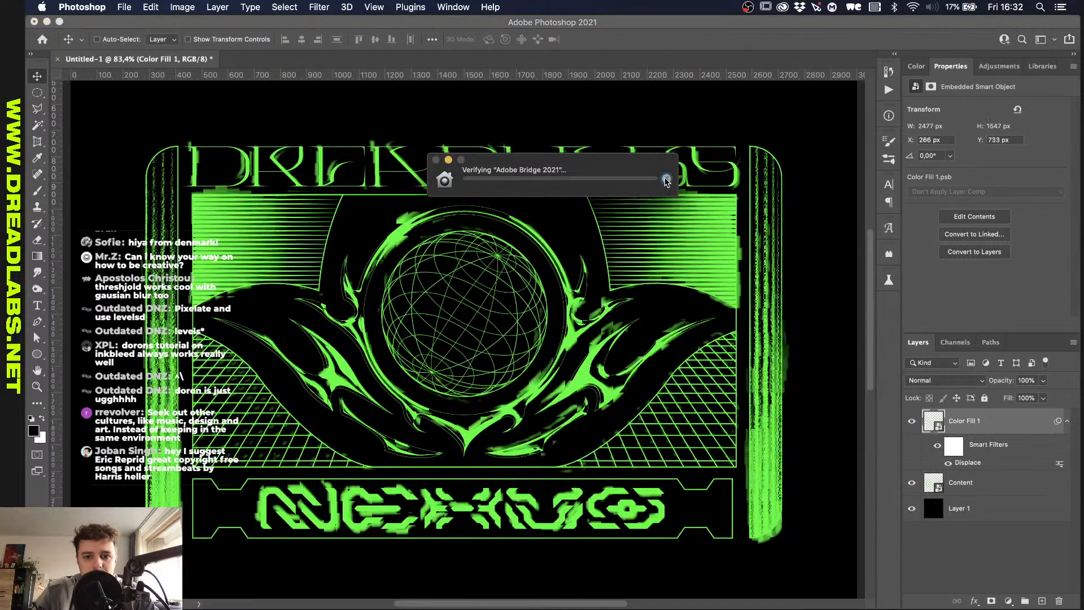
Step: Hide the Content layer and reapply Color Fill 1's Displace filter with a vertical scale of 30 and marble paint.psd as the map
click(912, 483)
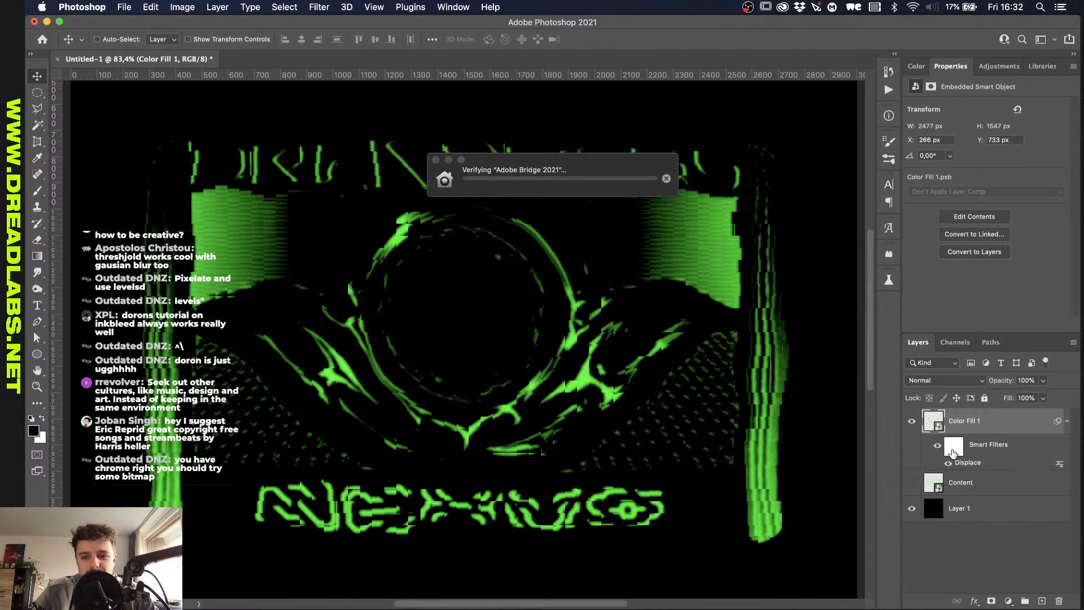
double_click(963, 463)
key(Tab)
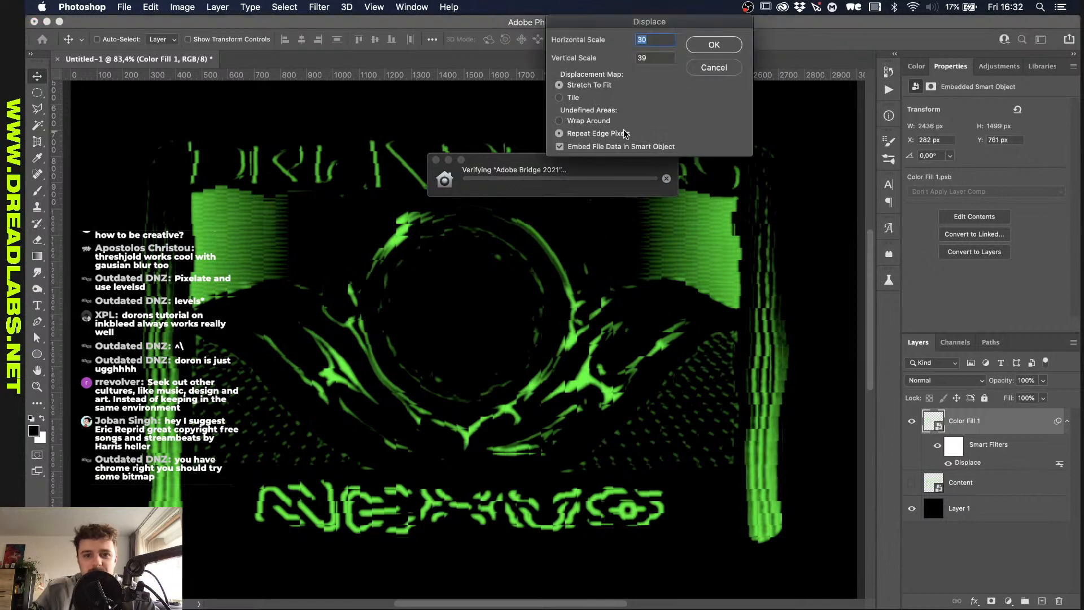
key(Return)
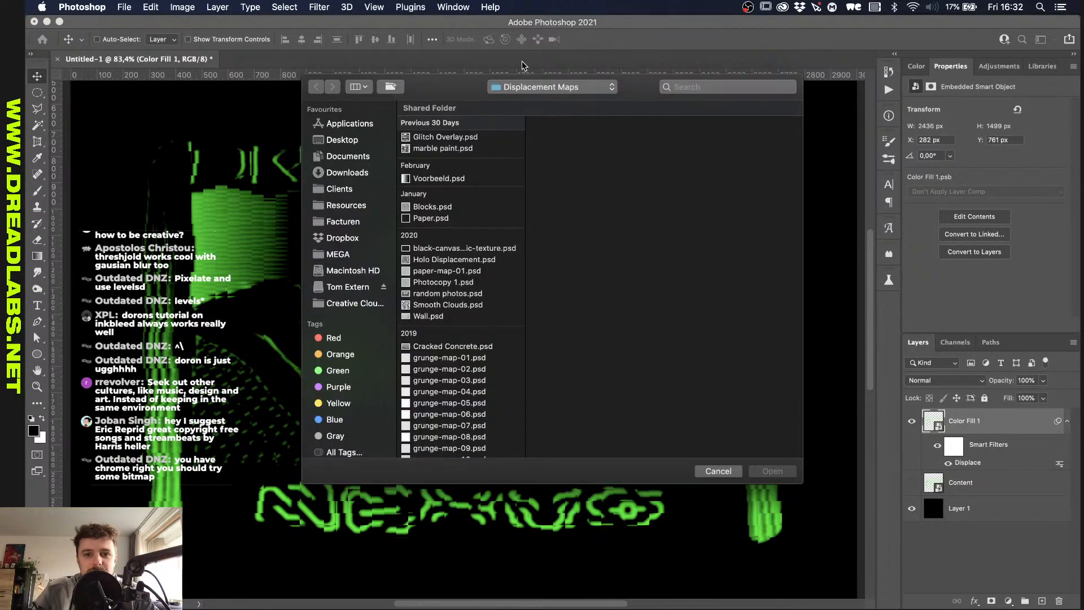
double_click(444, 151)
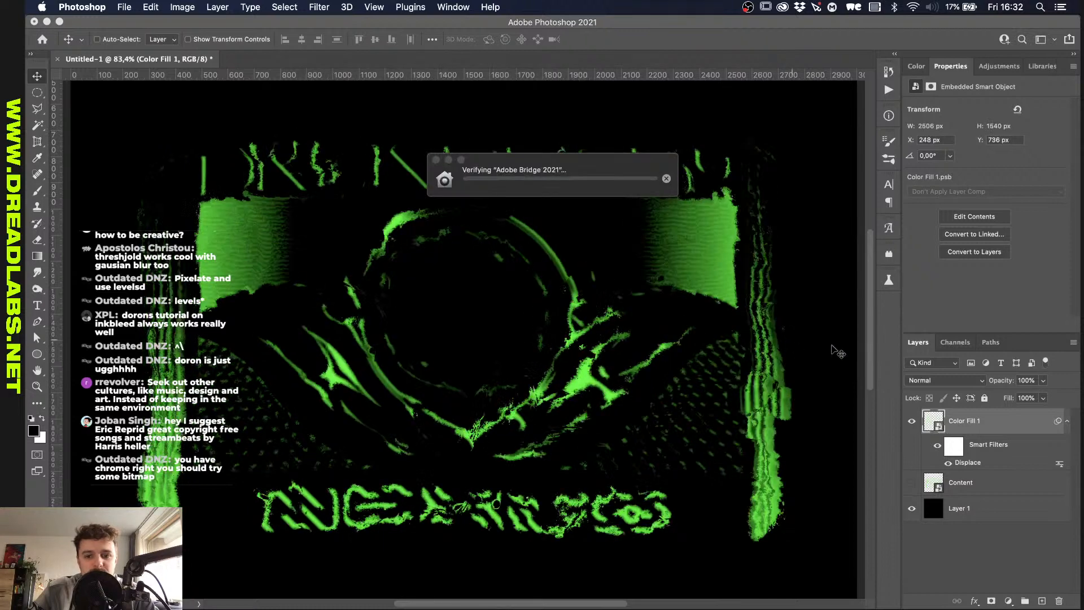
Step: Reapply the Displace filter on Color Fill 1 with grunge-map-06.psd as the displacement map
double_click(968, 462)
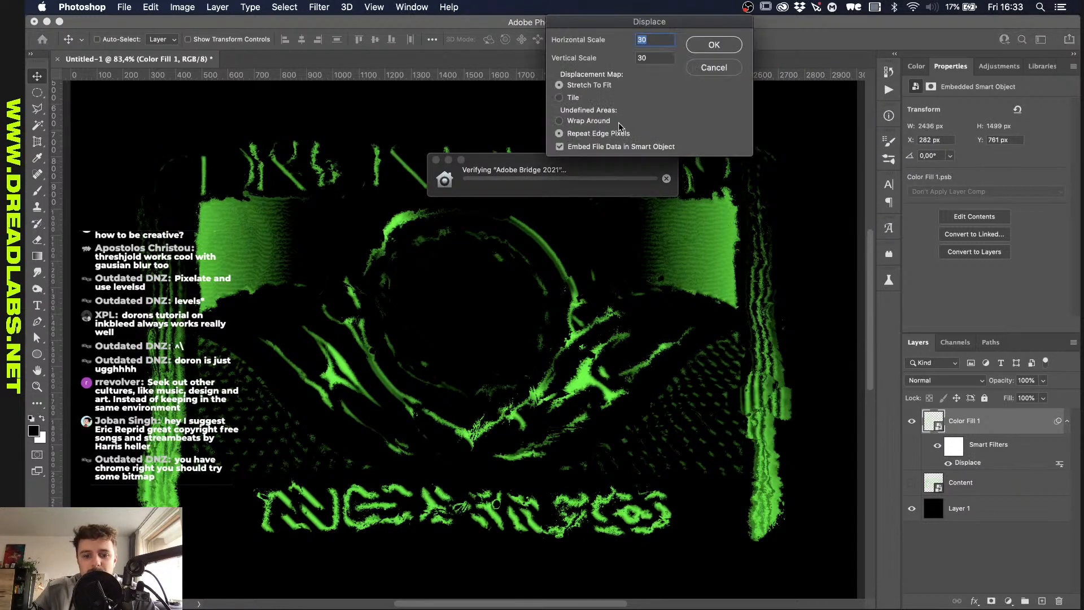
click(710, 43)
scroll(461, 283, down, 2)
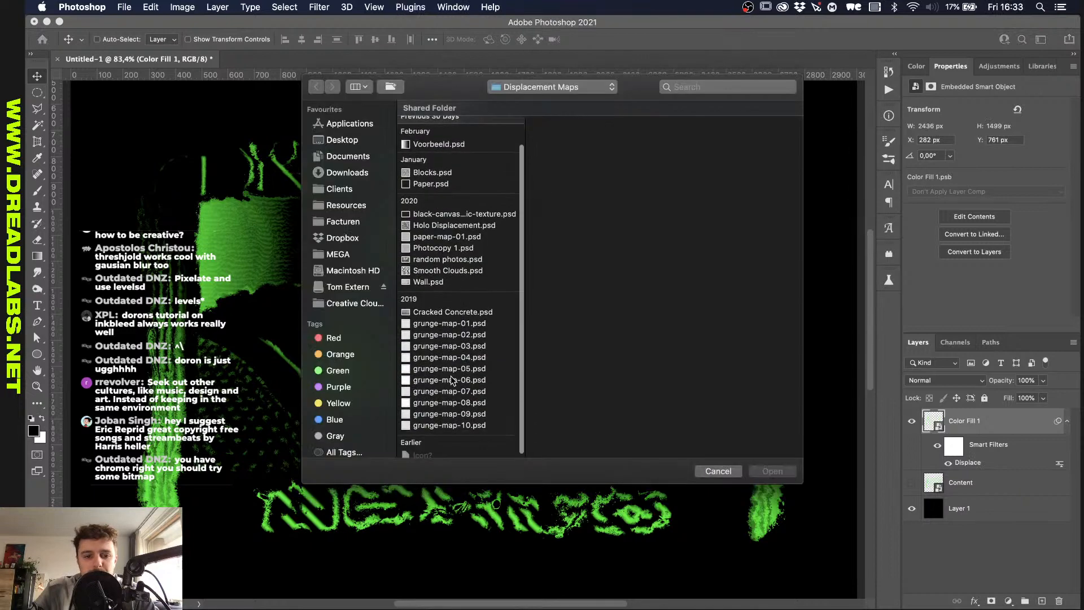
click(449, 379)
click(768, 469)
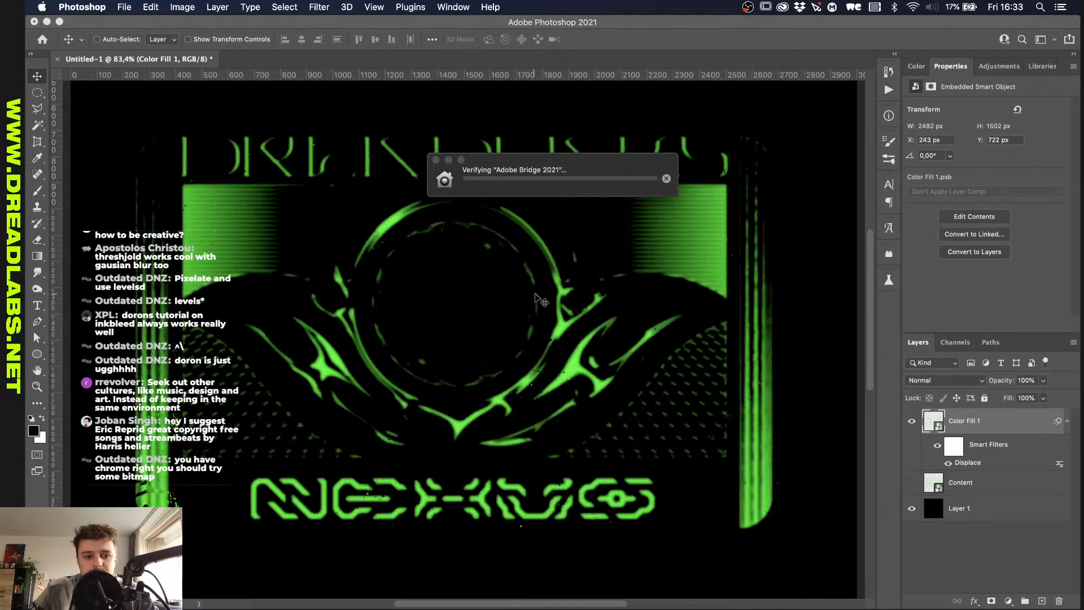
Step: Set the Displace filter's horizontal and vertical scales to -30 and use grunge-map-01.psd as the displacement map
double_click(968, 463)
text(-)
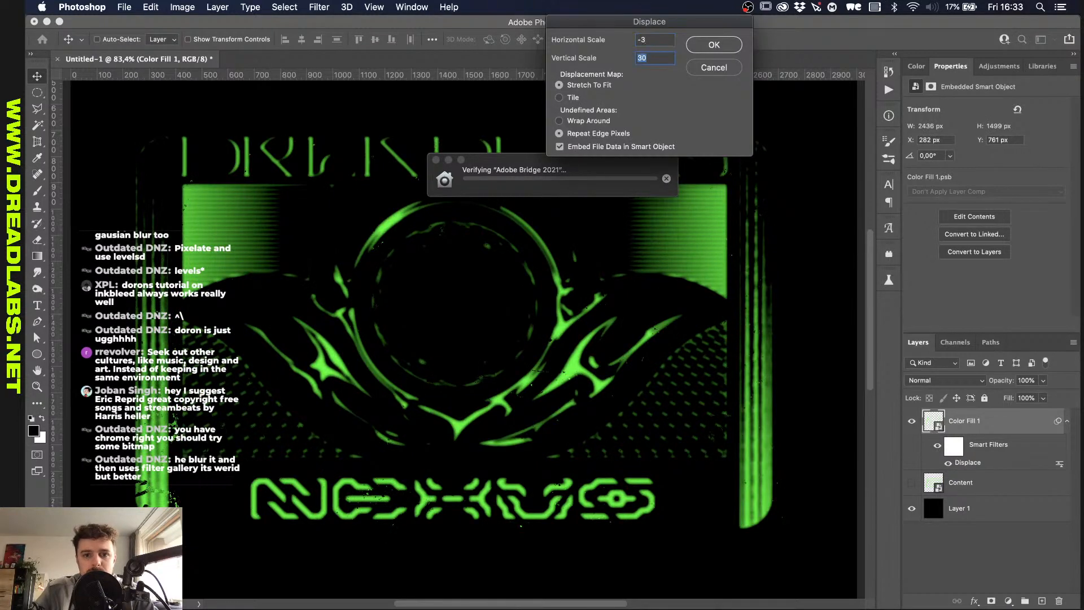
text(30)
key(Return)
click(483, 357)
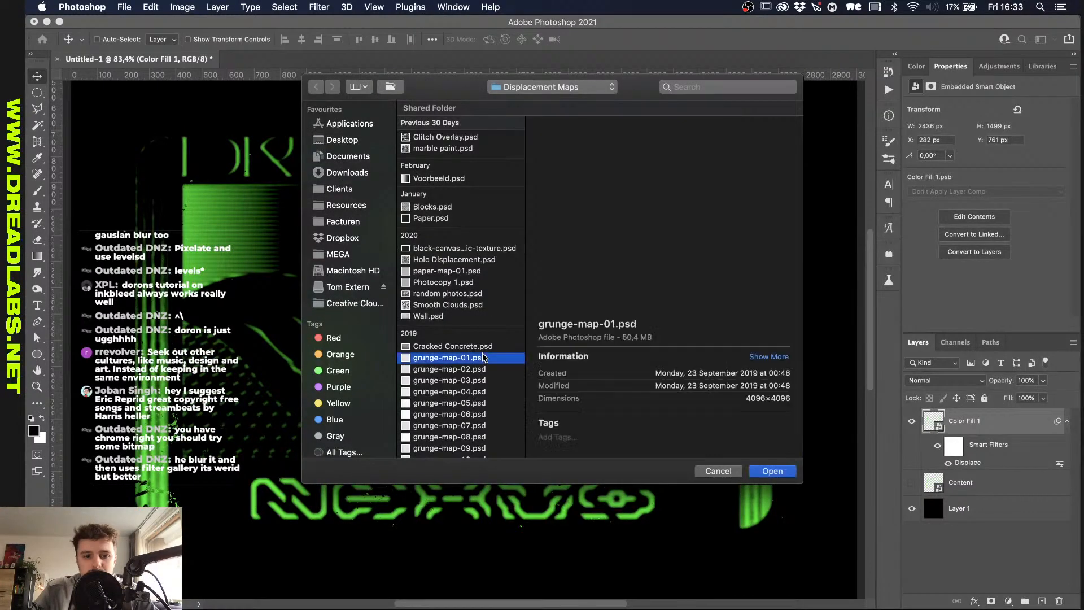
double_click(483, 358)
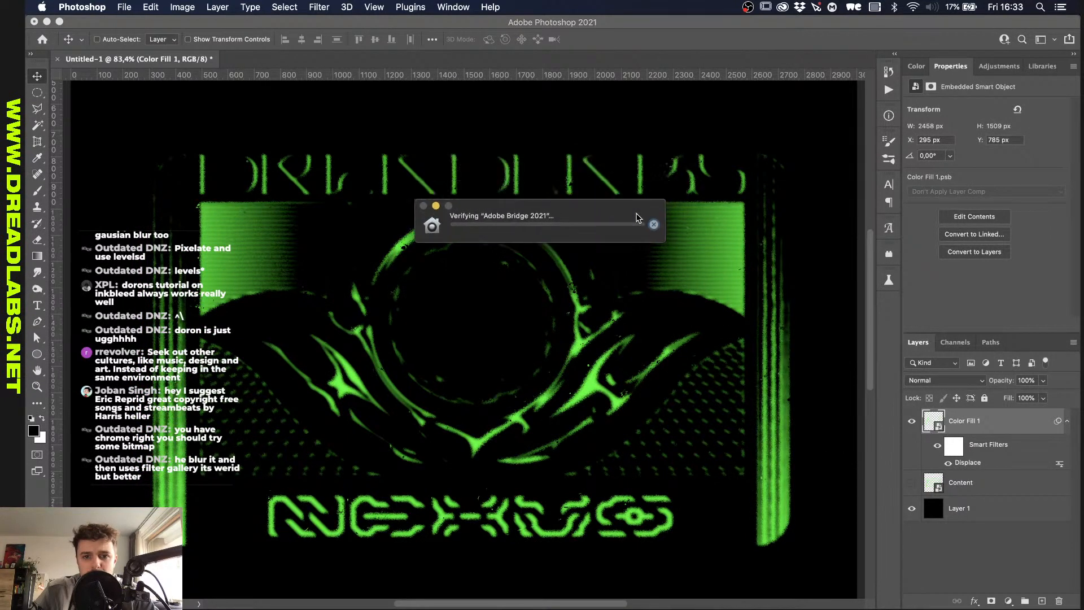
Step: Minimise the Adobe Bridge verification window and show the Content layer again
drag(649, 169, 637, 214)
click(437, 205)
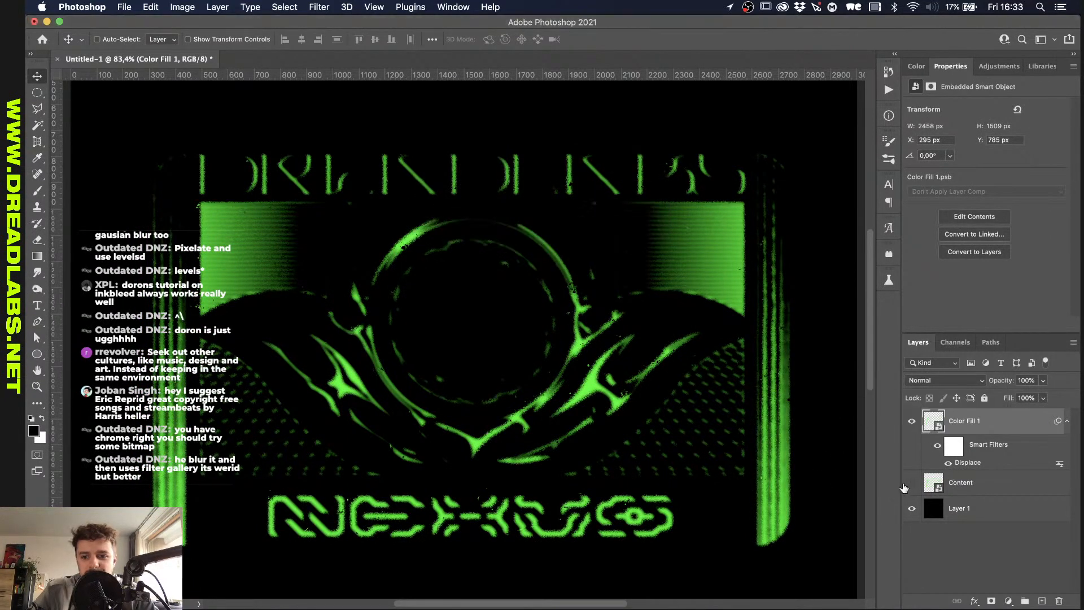
click(911, 483)
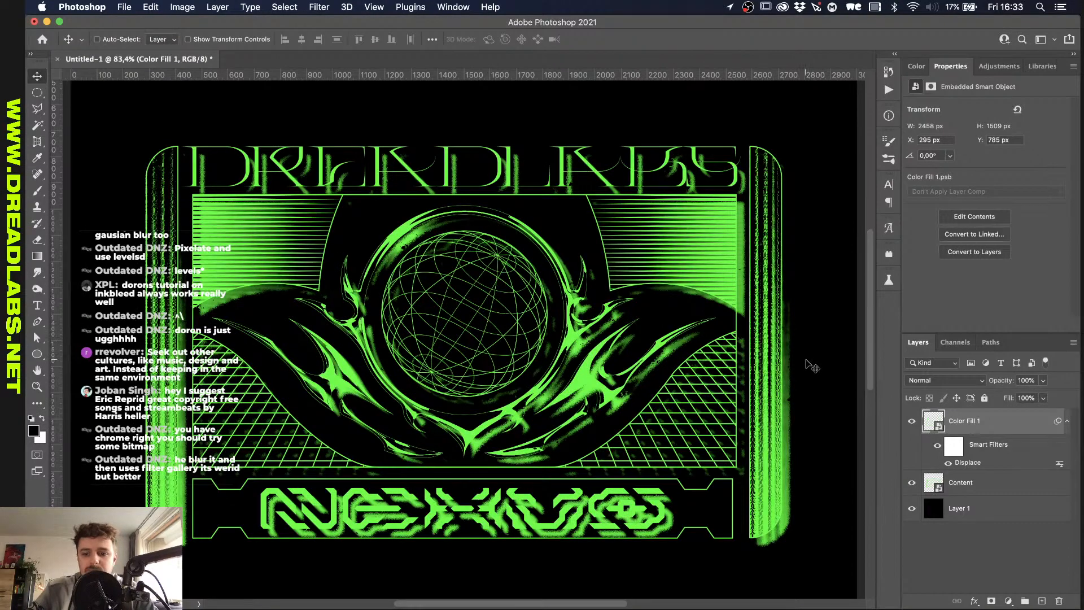
Step: Nudge the Content layer to X 315 px, Y 791 px so it lines up with the displaced Color Fill 1 artwork
click(956, 484)
key(shift+Right)
key(shift+Down)
key(shift+Down)
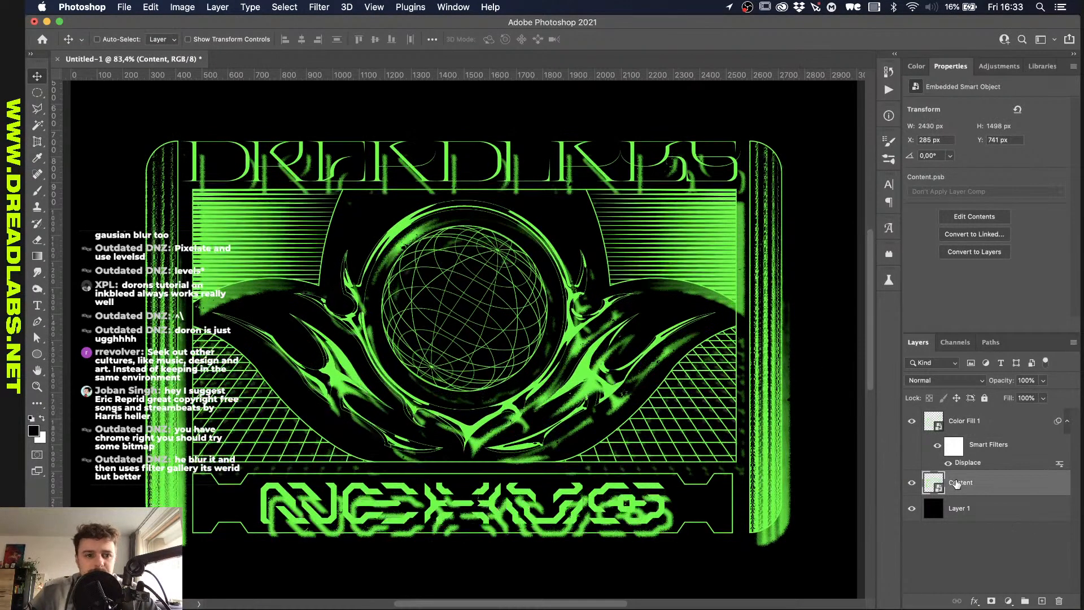
key(shift+Right)
key(shift+Right)
key(shift+Down)
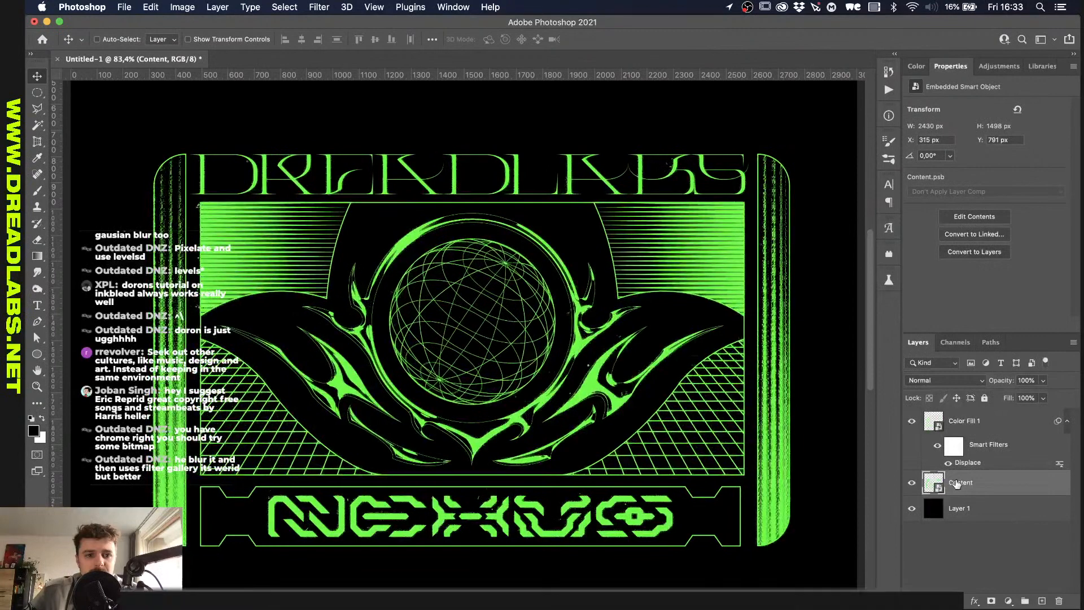
Step: Group the Content and Color Fill 1 layers and centre the group horizontally and vertically on the canvas
shift+click(1008, 421)
key(super+g)
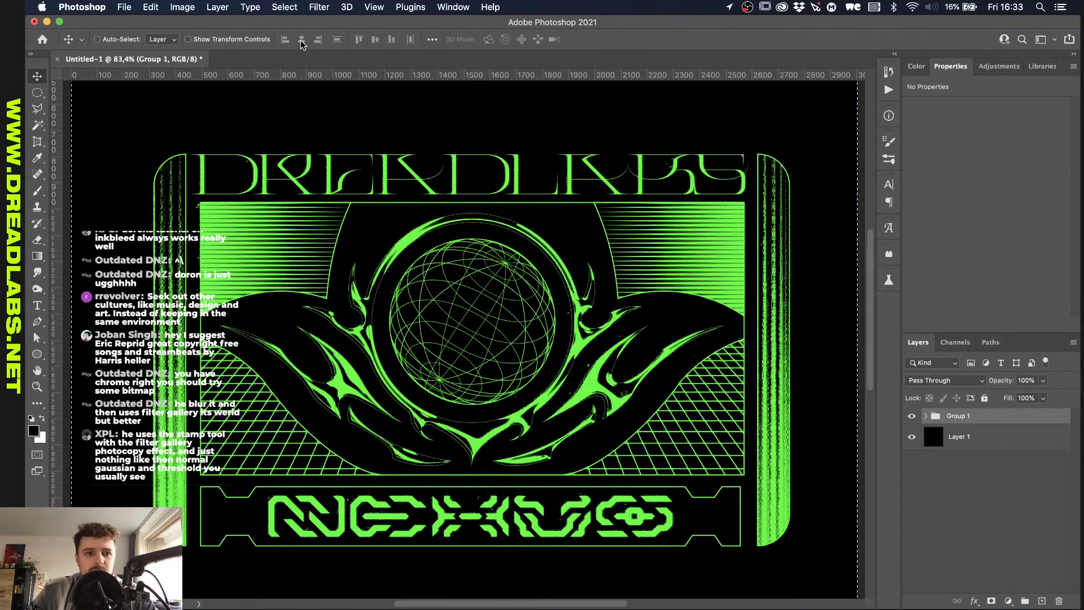
click(302, 41)
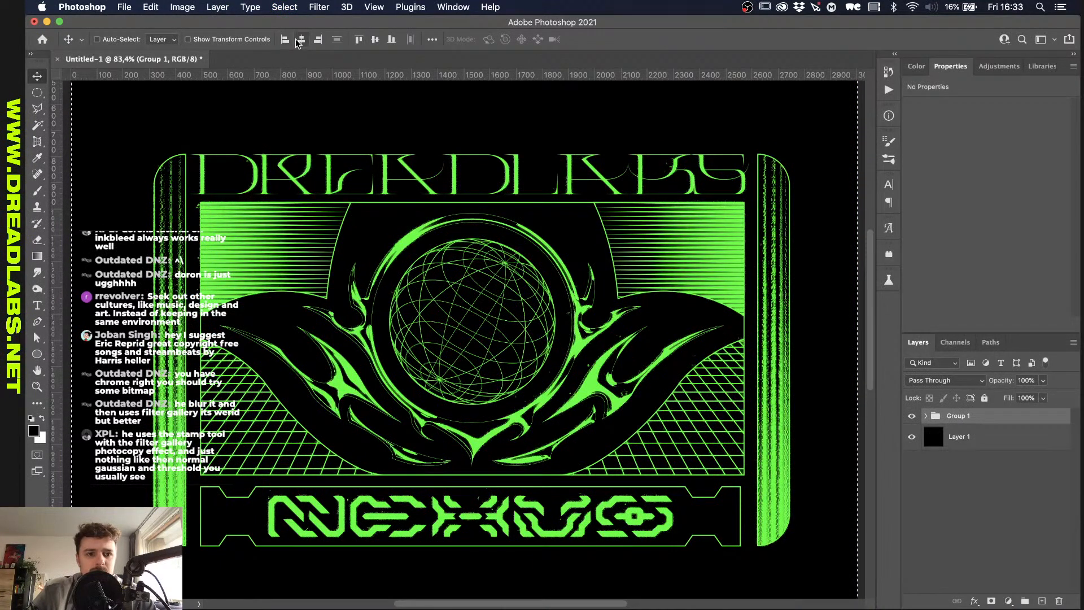
click(375, 39)
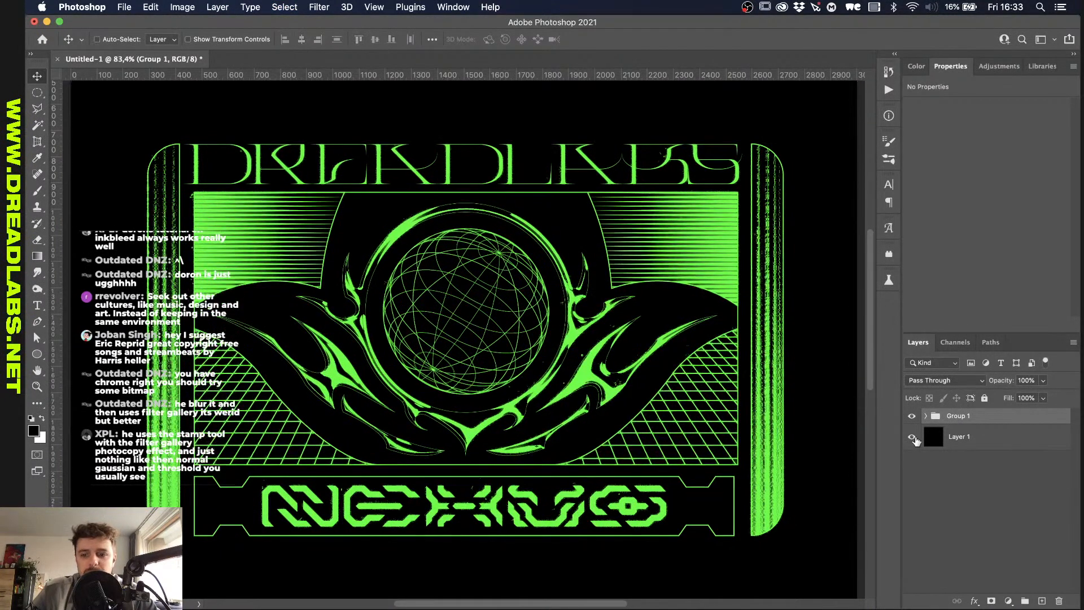
Step: Expand Group 1 and compare the artwork with the Content layer hidden and shown, up close and as a whole
click(926, 416)
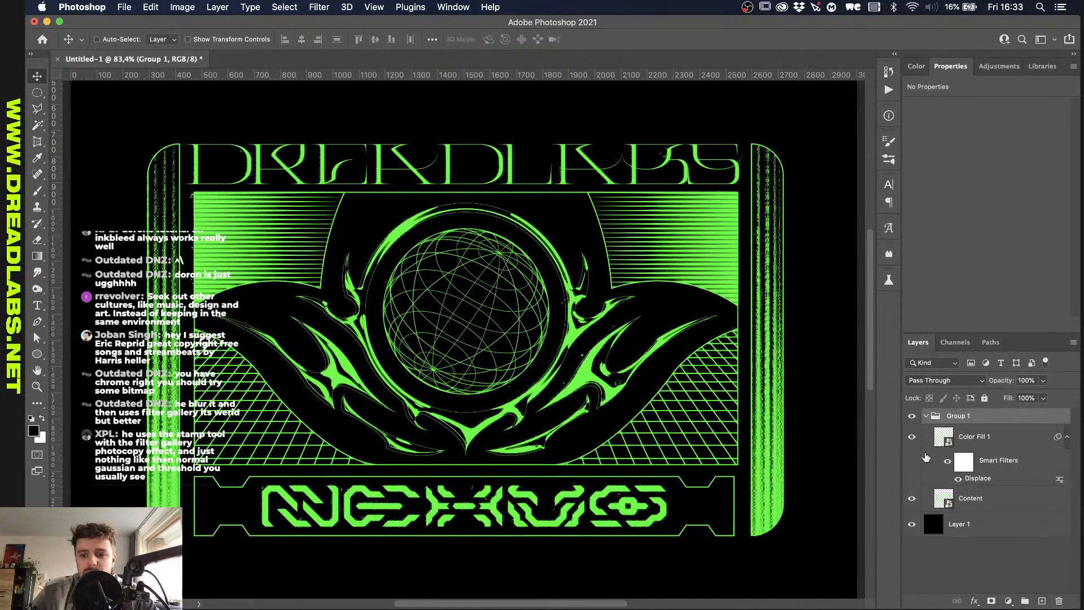
click(912, 498)
click(912, 498)
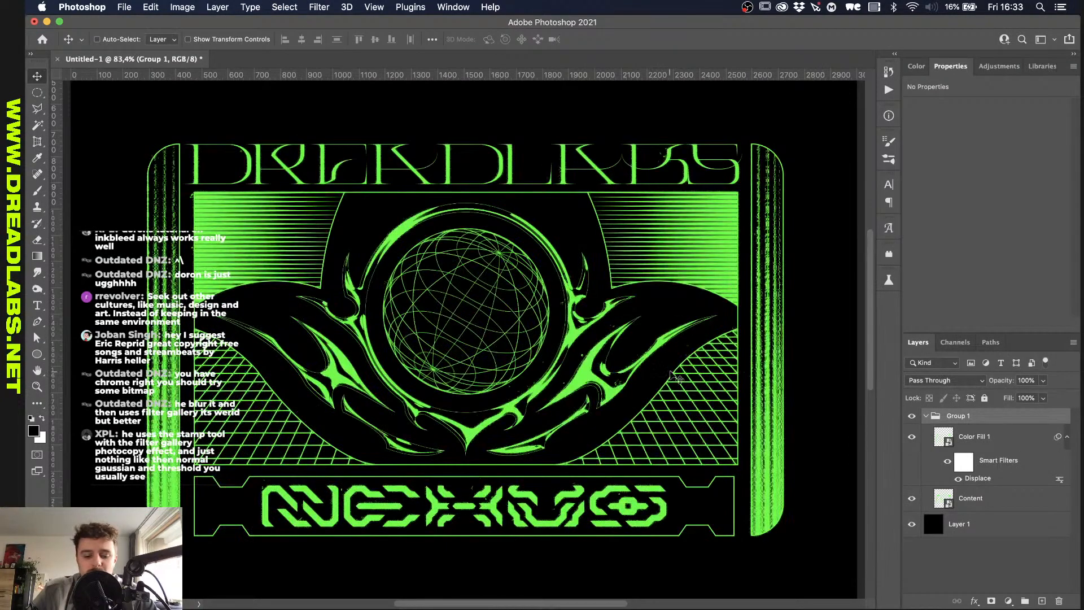
scroll(443, 330, up, 2)
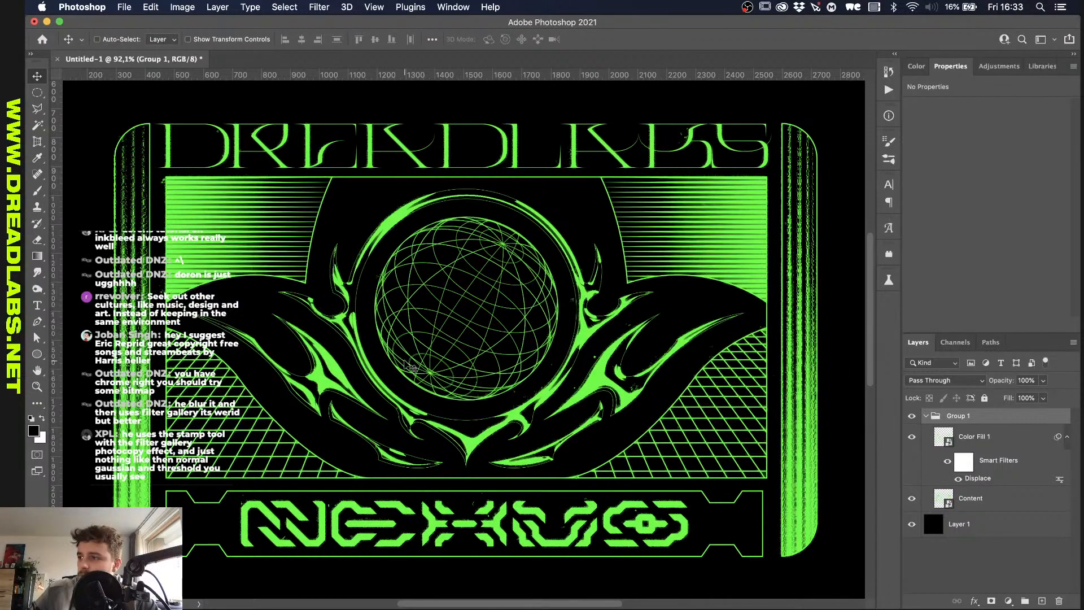
scroll(408, 365, down, 5)
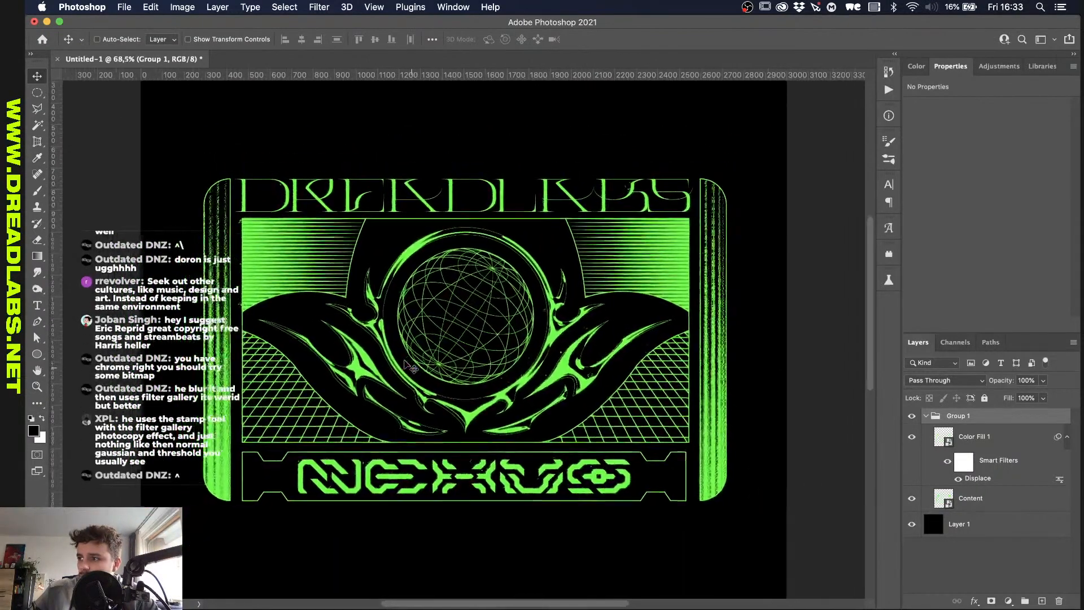
scroll(408, 367, down, 1)
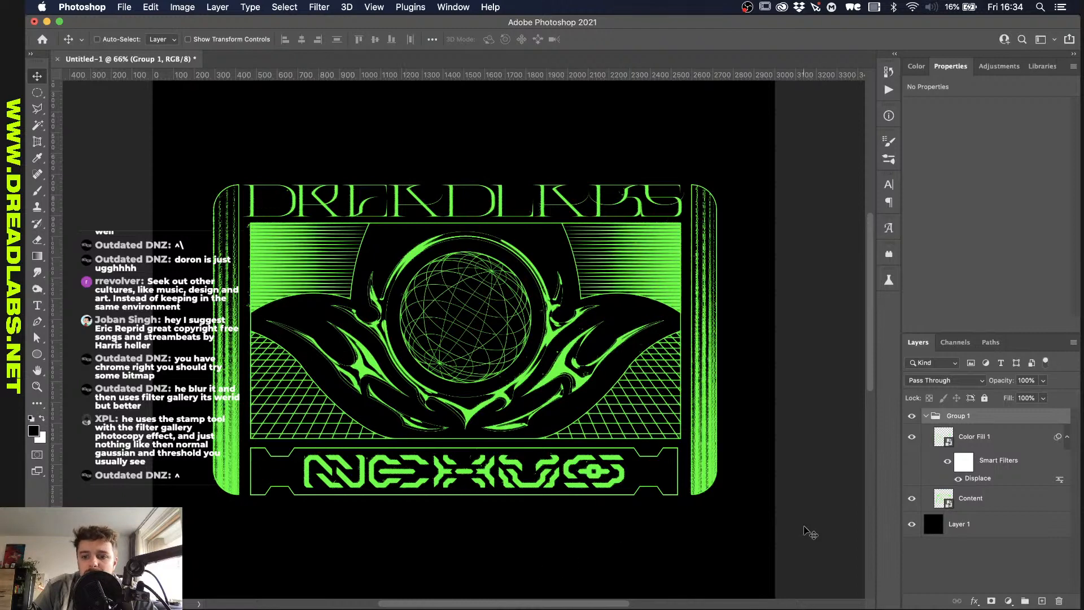
Step: Select Layer 1 as the insertion point for new artwork and open the Documents folder in Finder
click(929, 526)
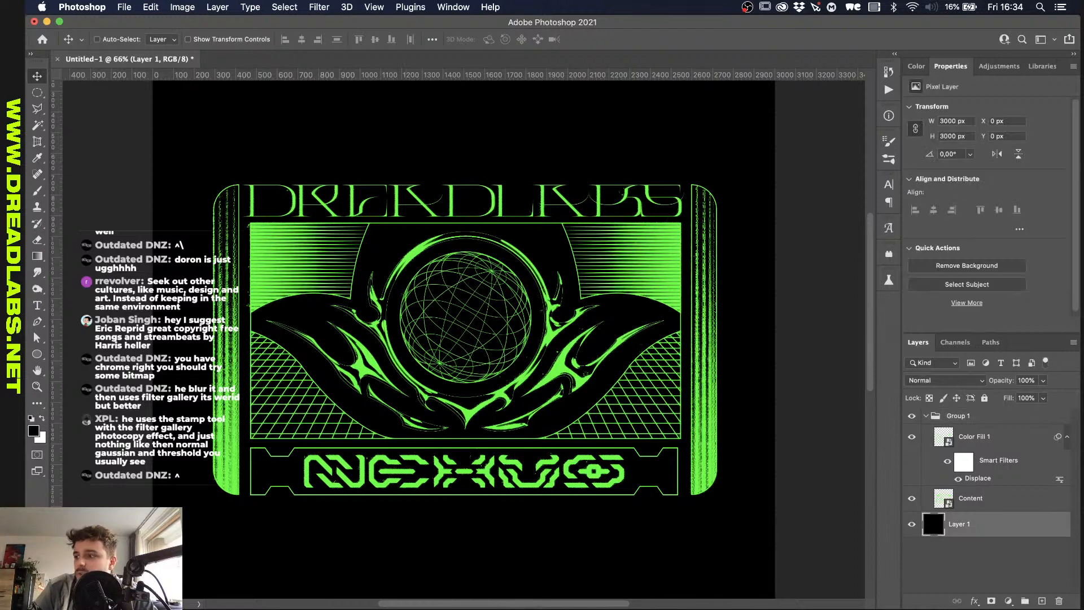
key(super+Tab)
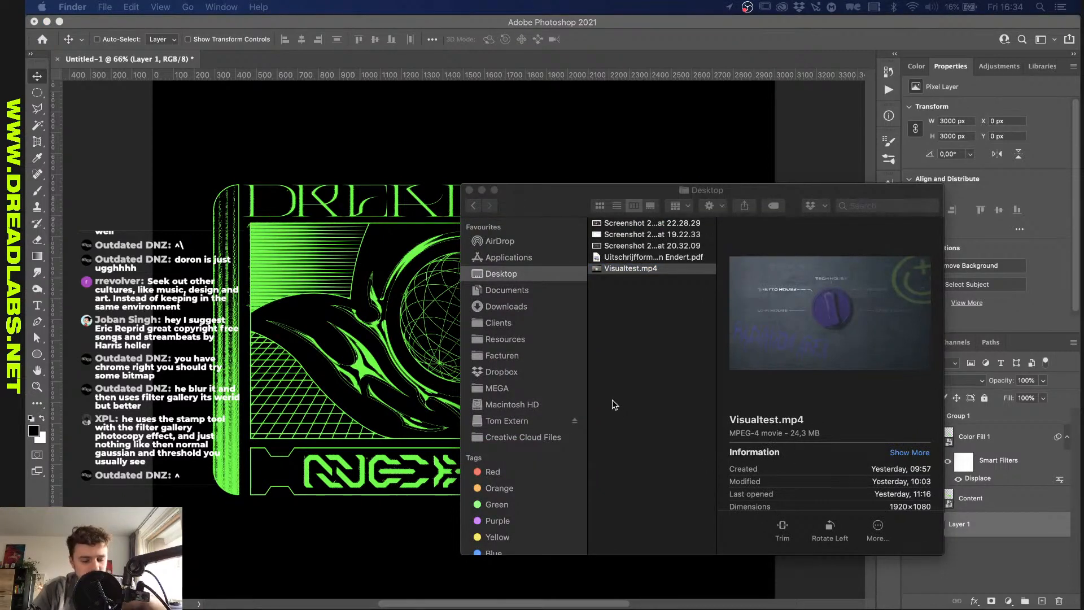
click(505, 288)
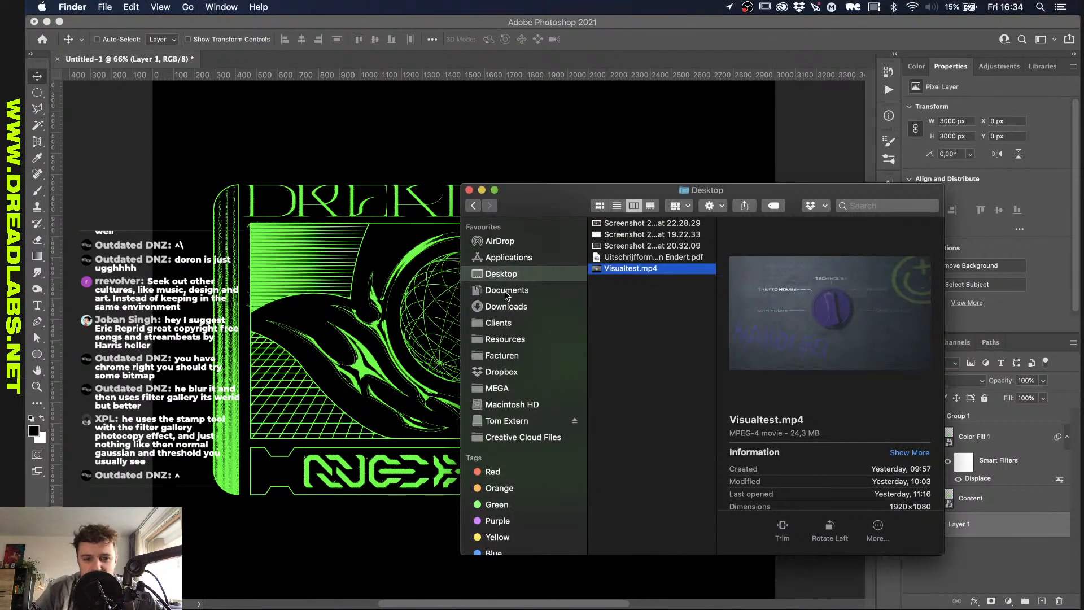
click(506, 288)
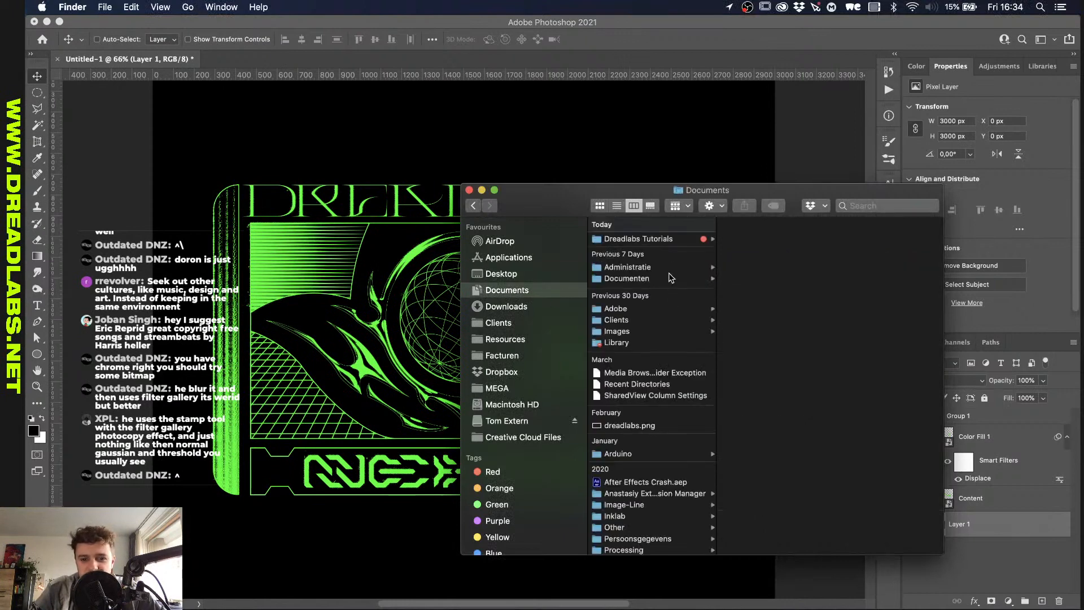
Step: Look through the Dreadlabs Tutorials subfolders and the neighbouring Documenten and Clients folders for usable files
click(680, 239)
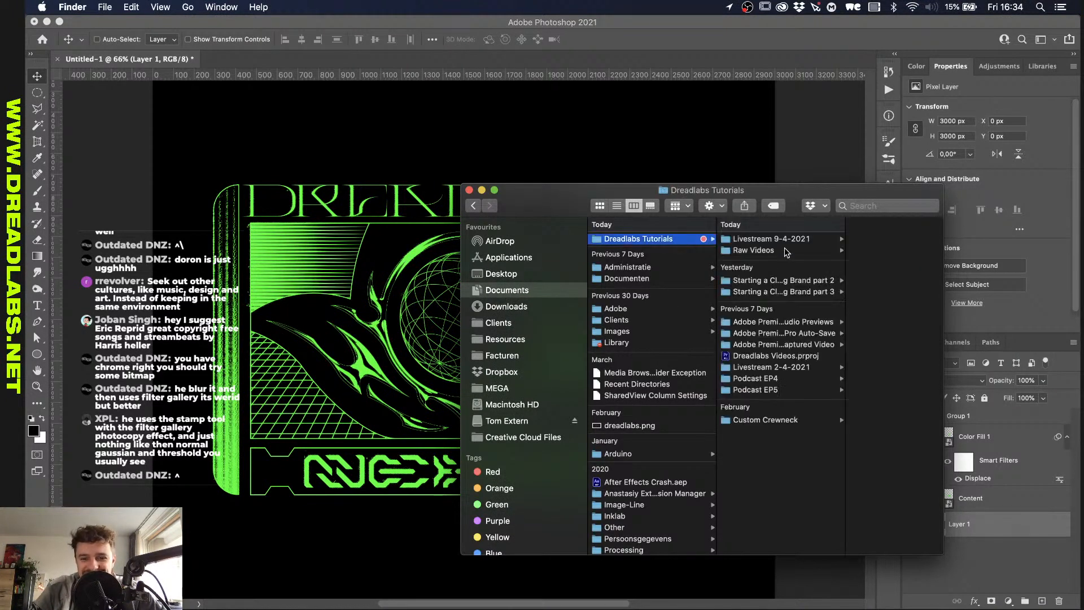
click(784, 283)
key(Up)
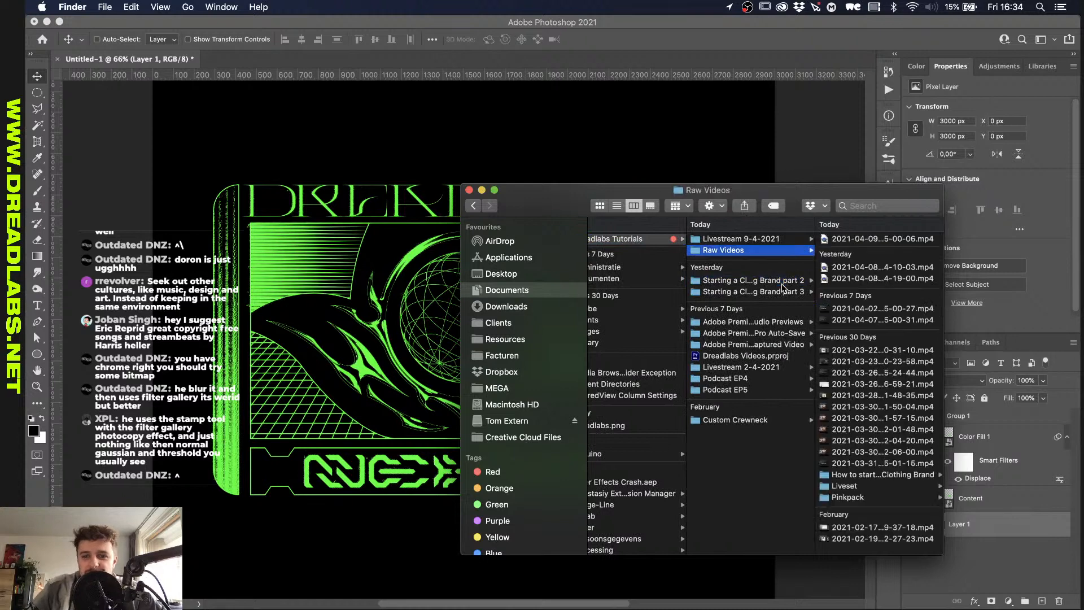
key(Up)
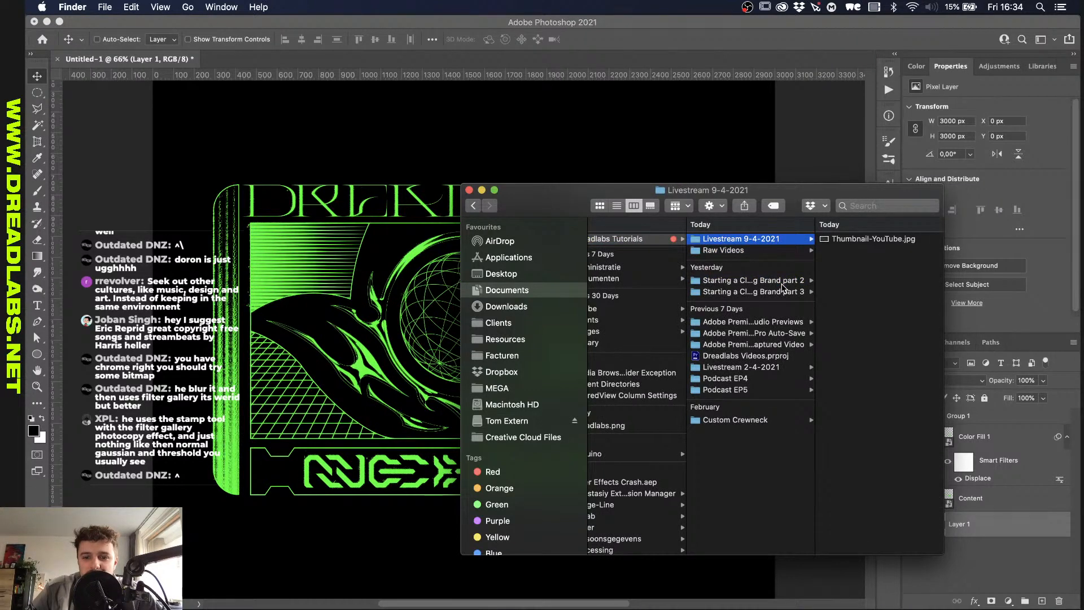
key(Down)
key(Down)
key(Down)
key(Down)
key(Down)
key(Down)
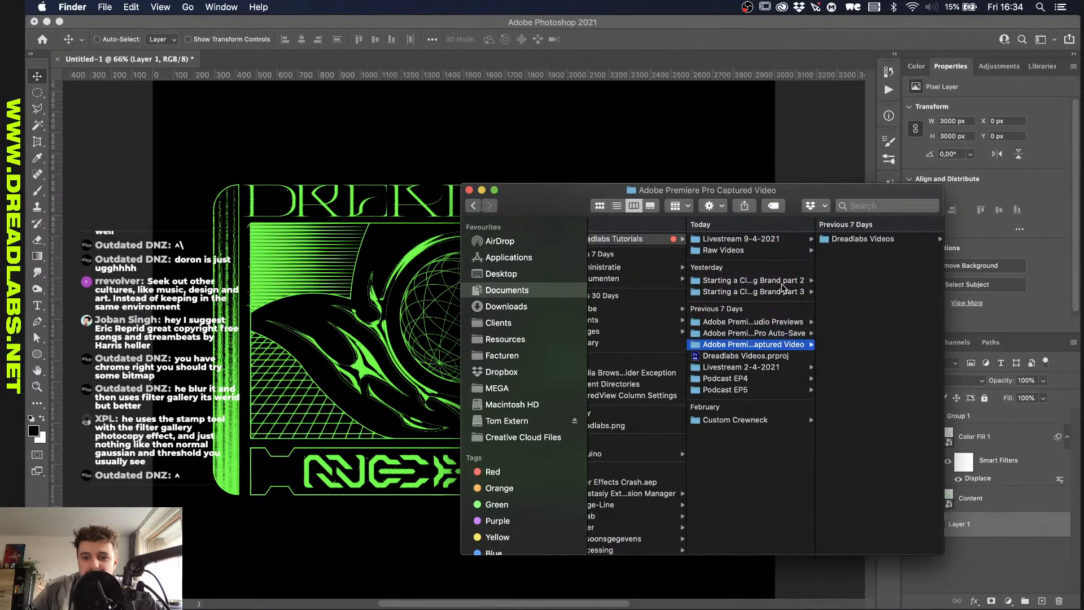
key(Down)
key(Down)
key(Down)
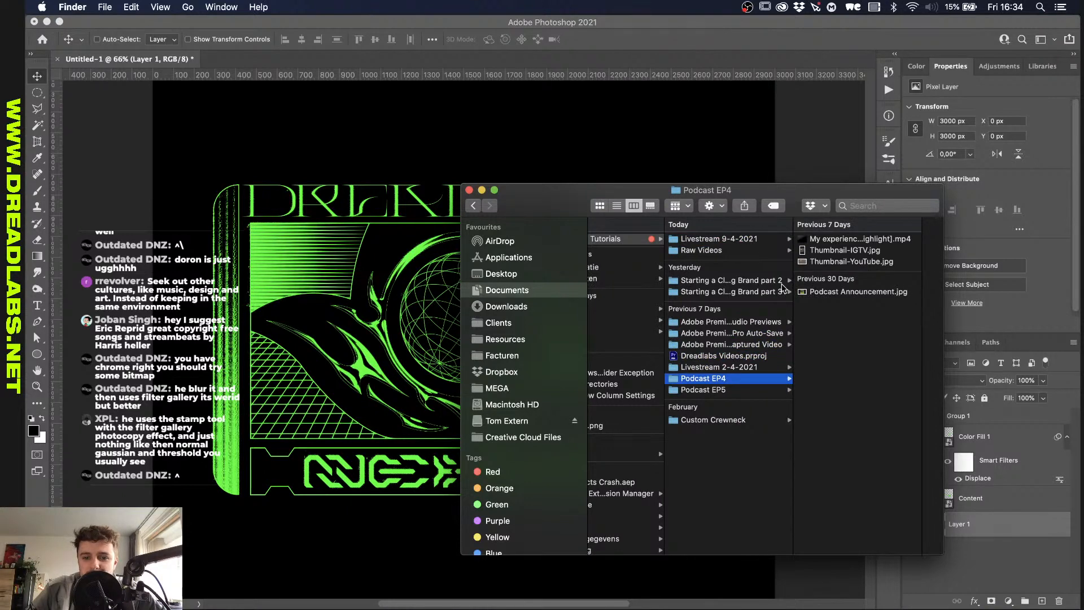
key(Left)
key(Down)
key(Down)
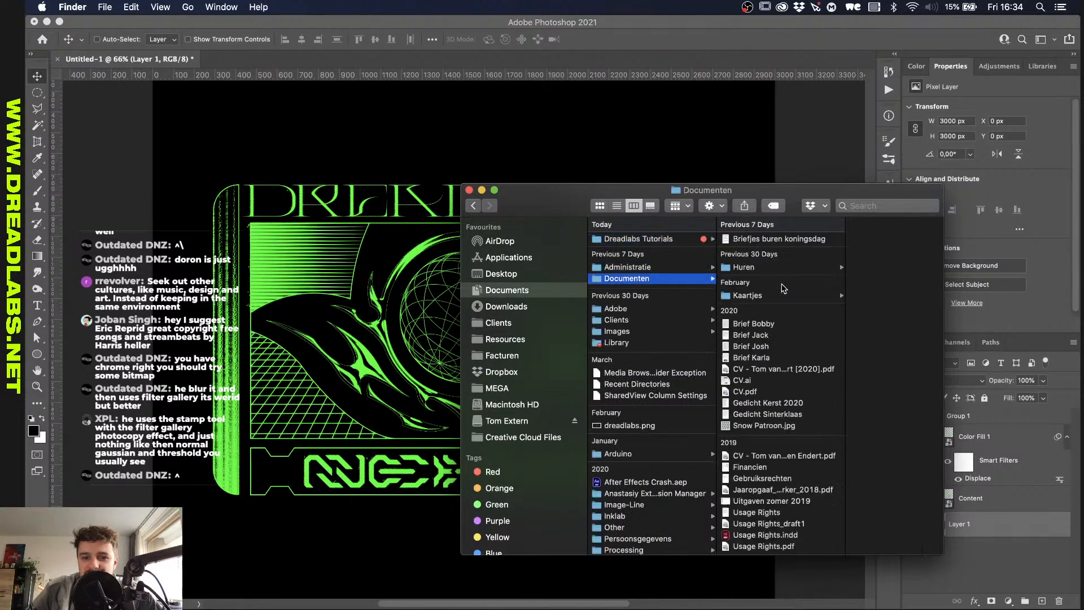
key(Down)
key(Down)
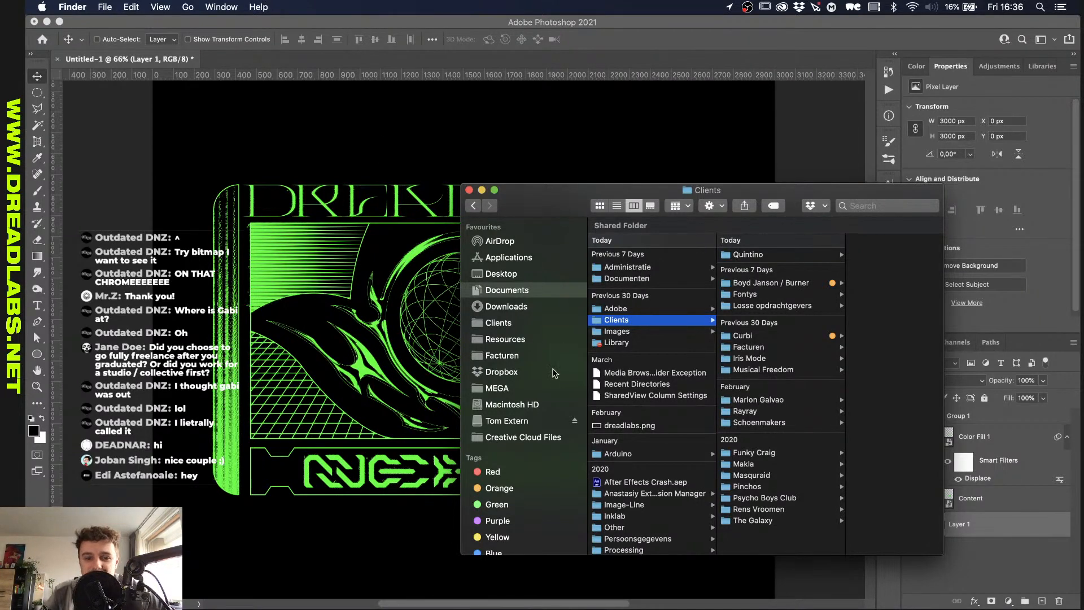
Step: Place Get him to the Grunge.jpg from Resources/Textures/Grunge/Grunge Textures above Layer 1, filling the 3000 px canvas
click(515, 340)
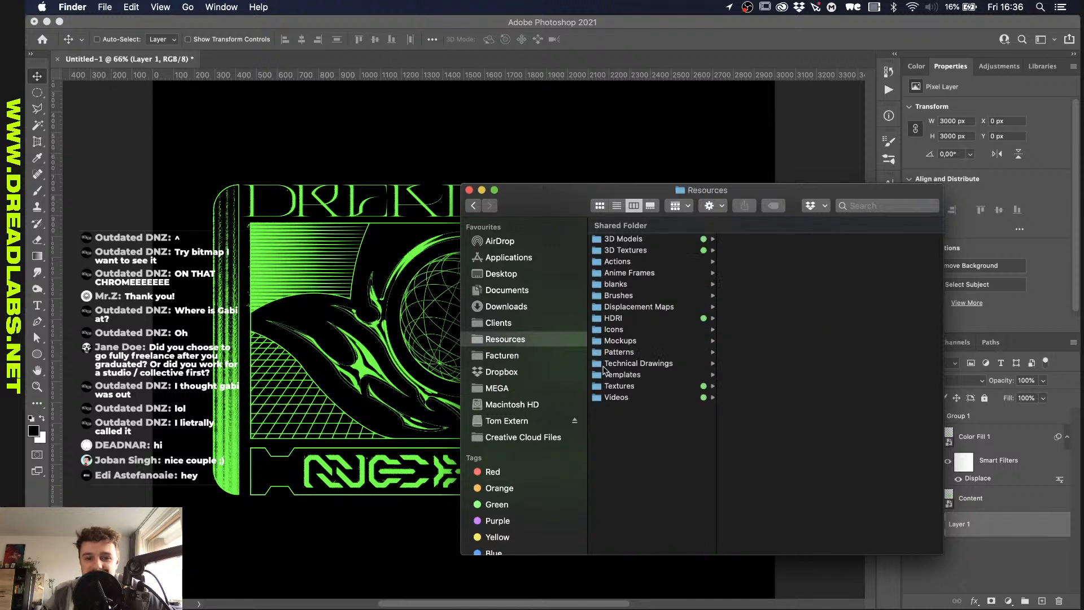
click(620, 385)
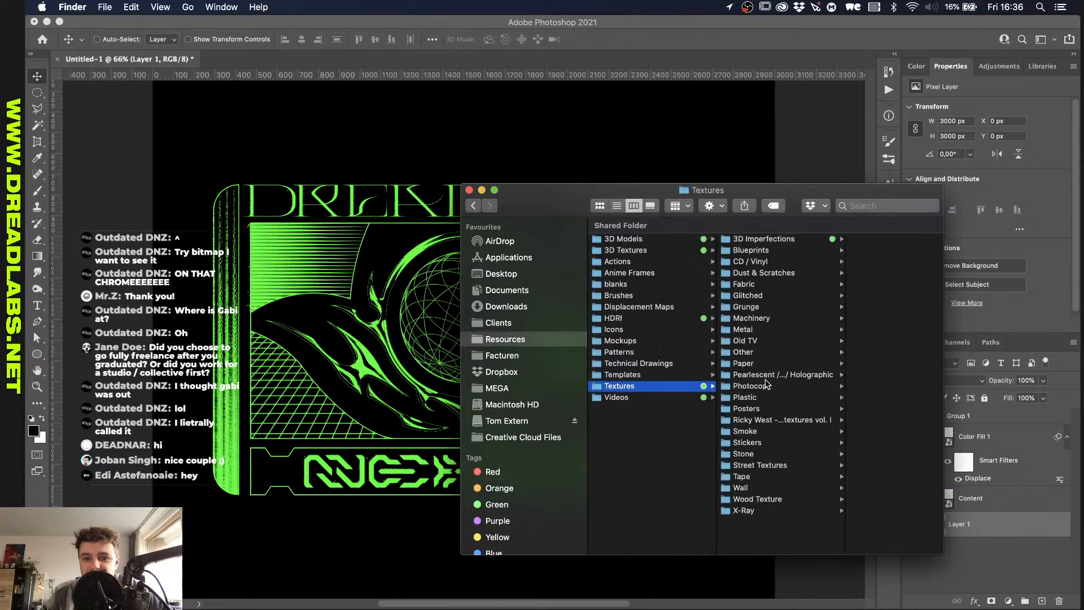
click(751, 307)
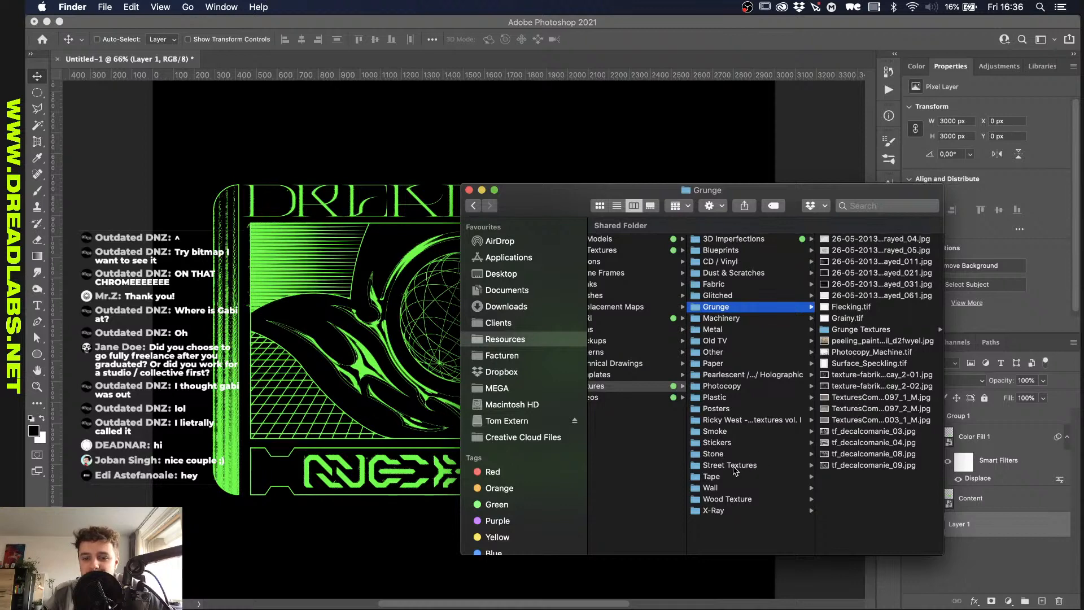
click(826, 330)
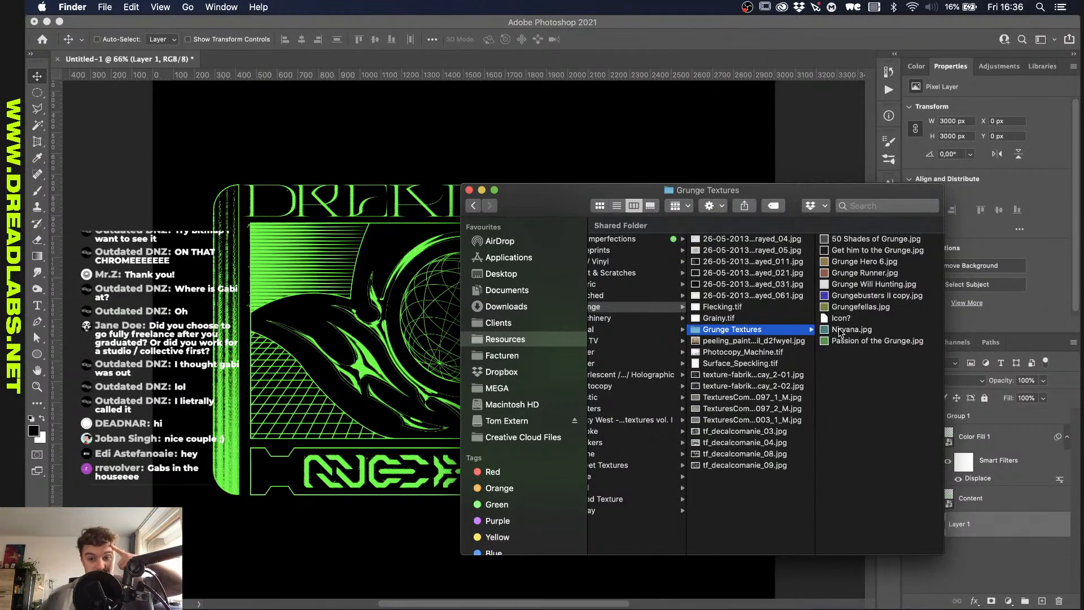
click(868, 252)
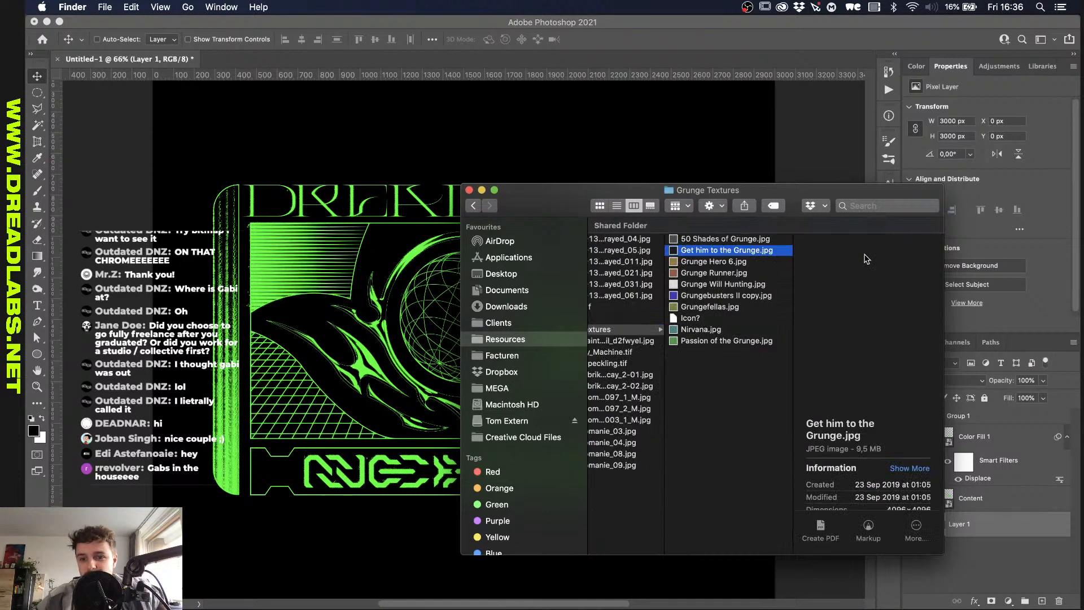
click(746, 164)
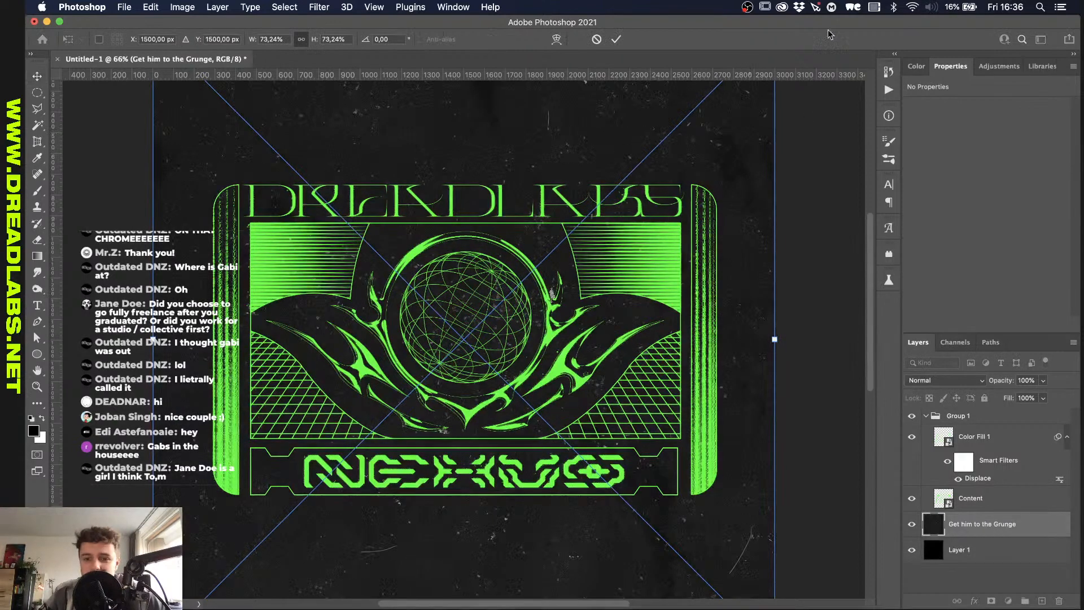
click(616, 39)
Step: Collapse Group 1 and split its Blend If underlying-layer shadow range to 0 / 29 so the grunge texture shows through
click(926, 416)
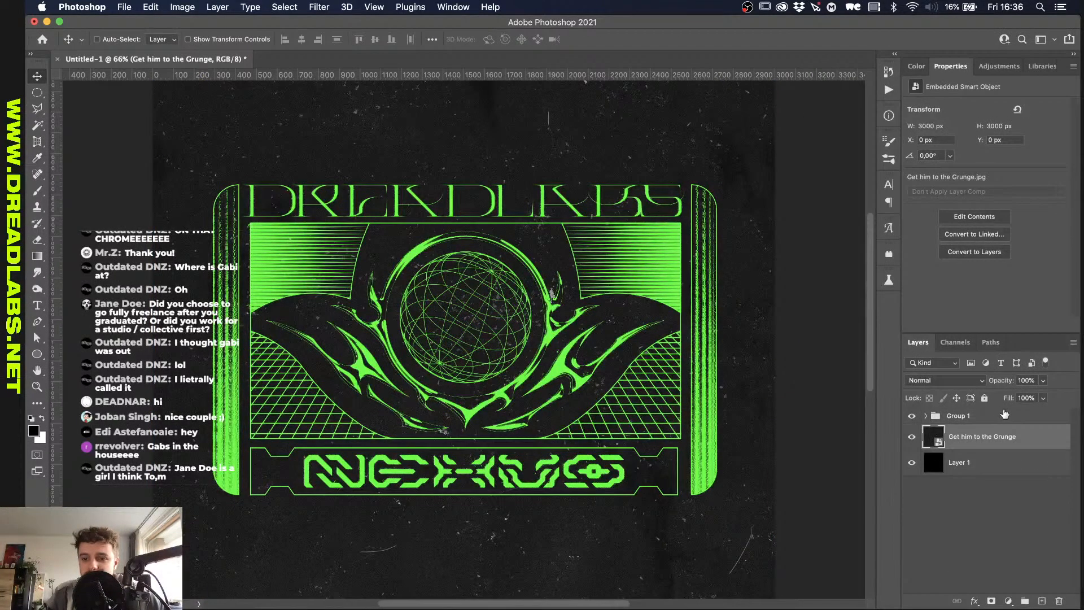
click(1010, 416)
double_click(1034, 418)
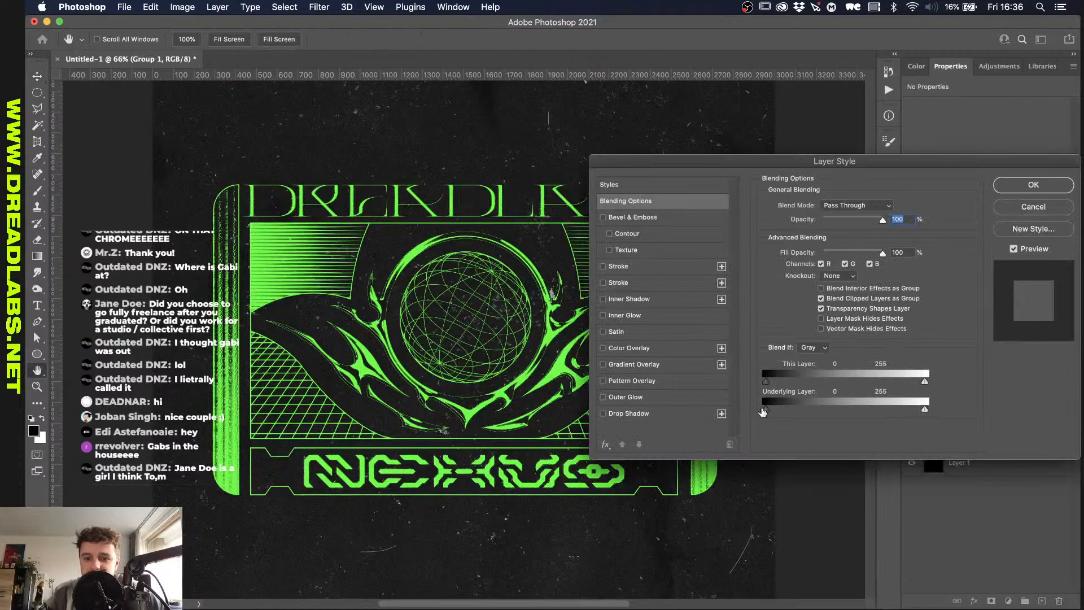
drag(768, 408, 811, 408)
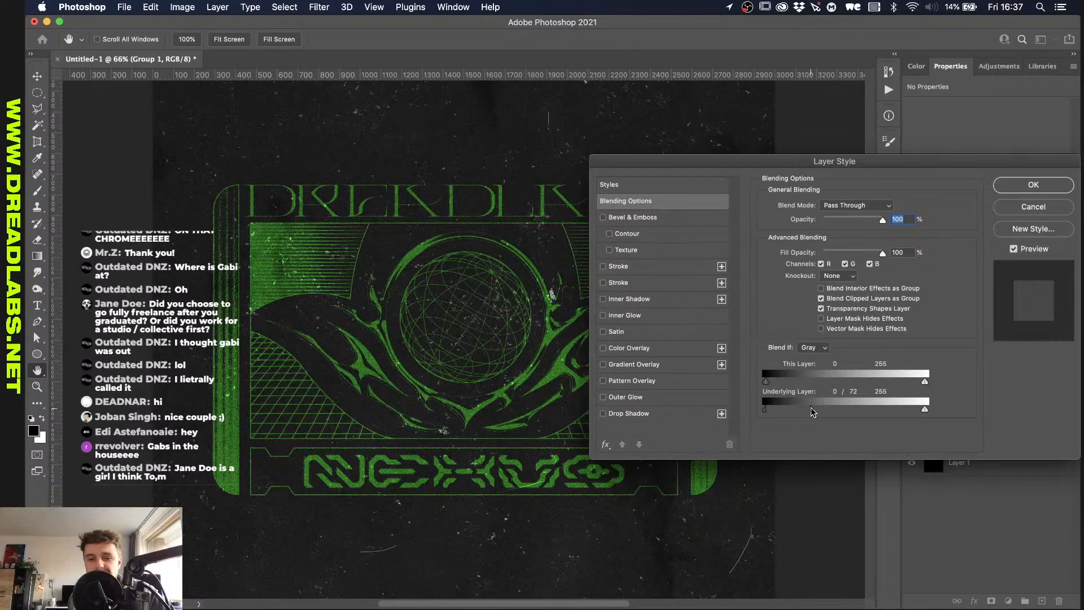
drag(812, 409, 785, 411)
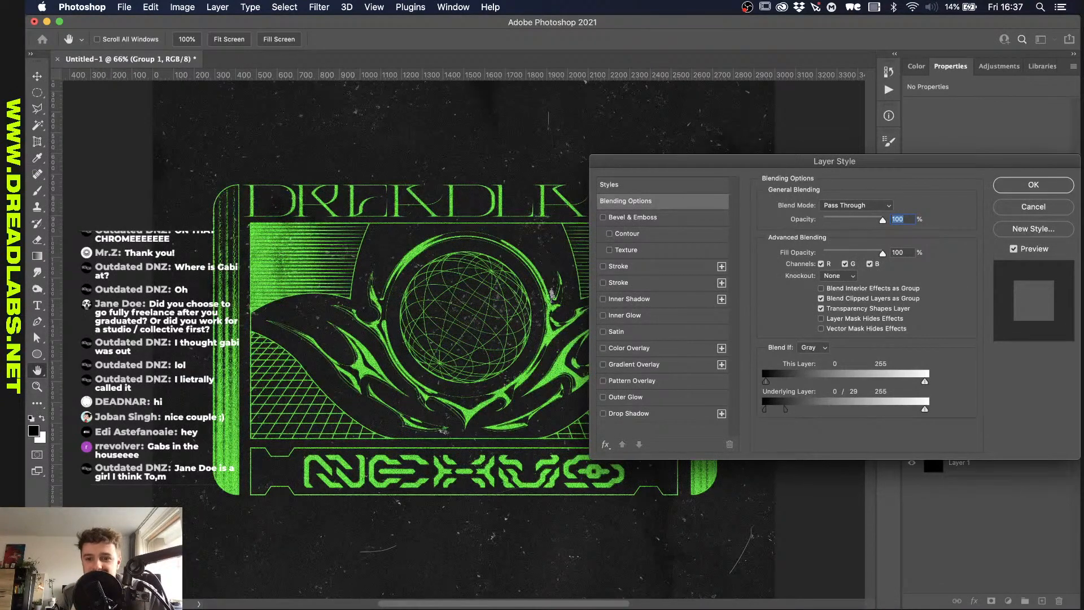
click(1057, 190)
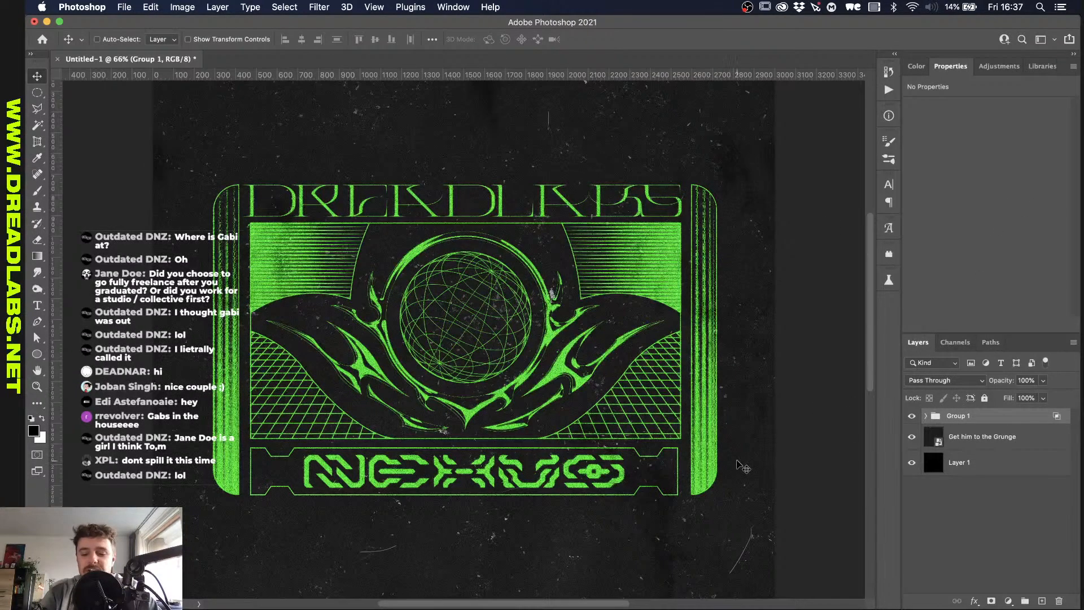
Step: Run the Noise Texture action from the Dreadlabs set and set the Noise layer's opacity to 100%
click(888, 90)
click(733, 199)
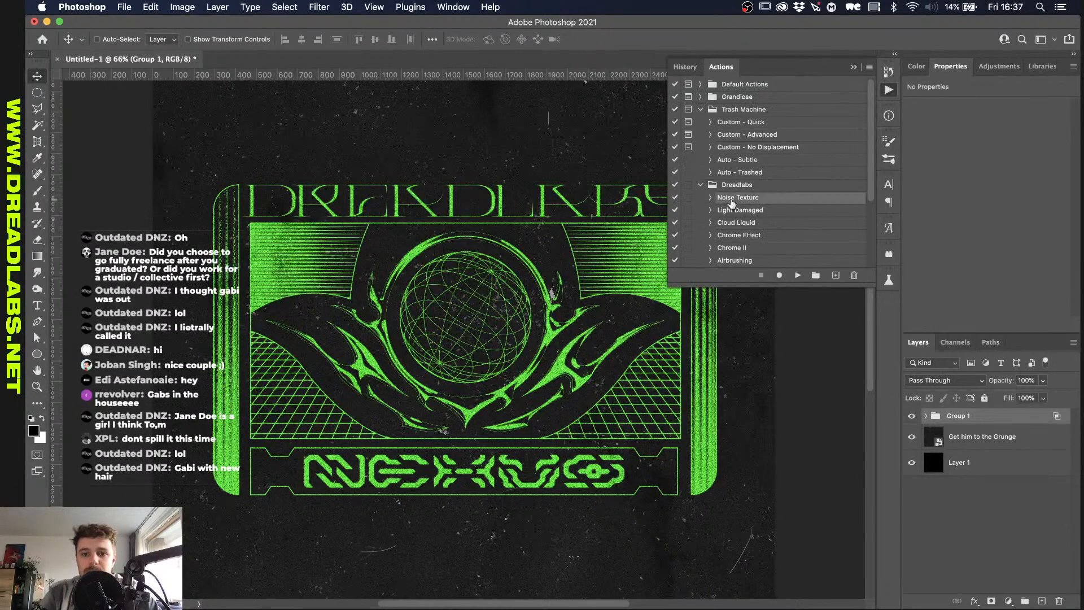
click(798, 276)
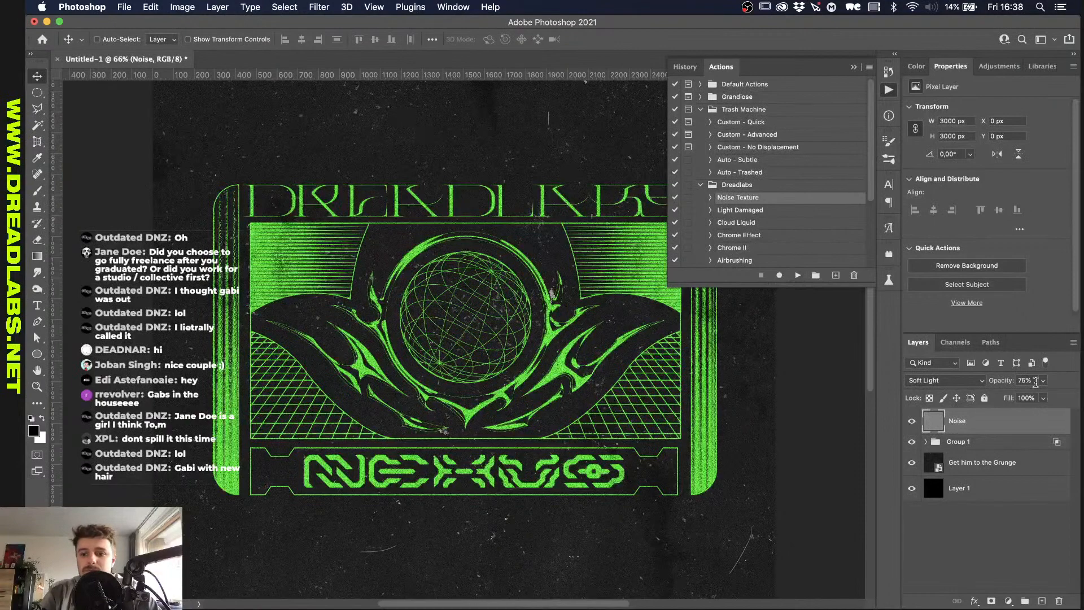
text(100)
key(Return)
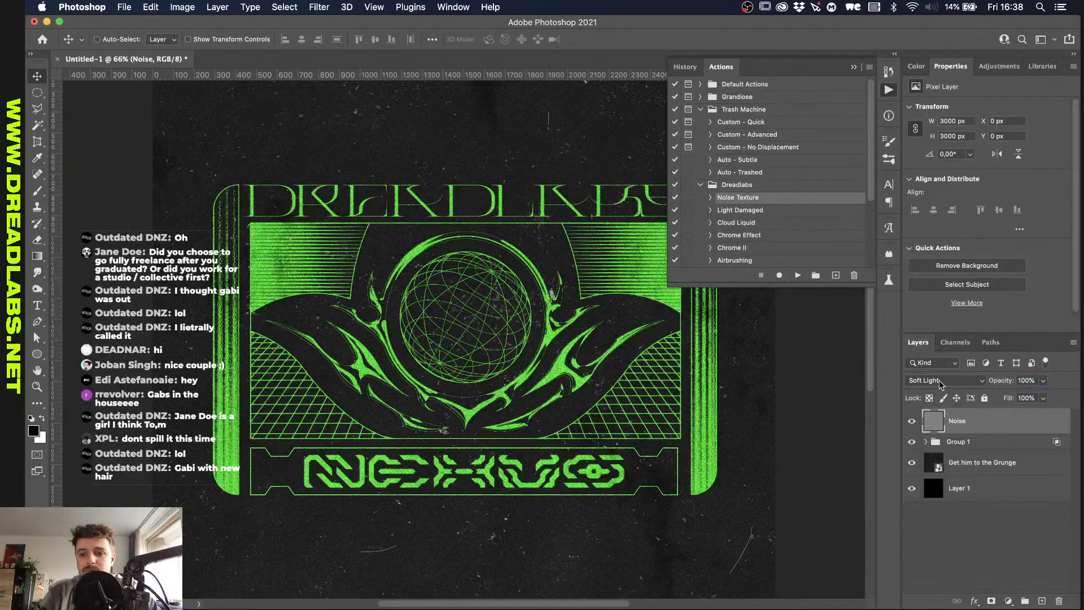
Step: Change the Noise layer's blend mode to Pin Light
click(952, 384)
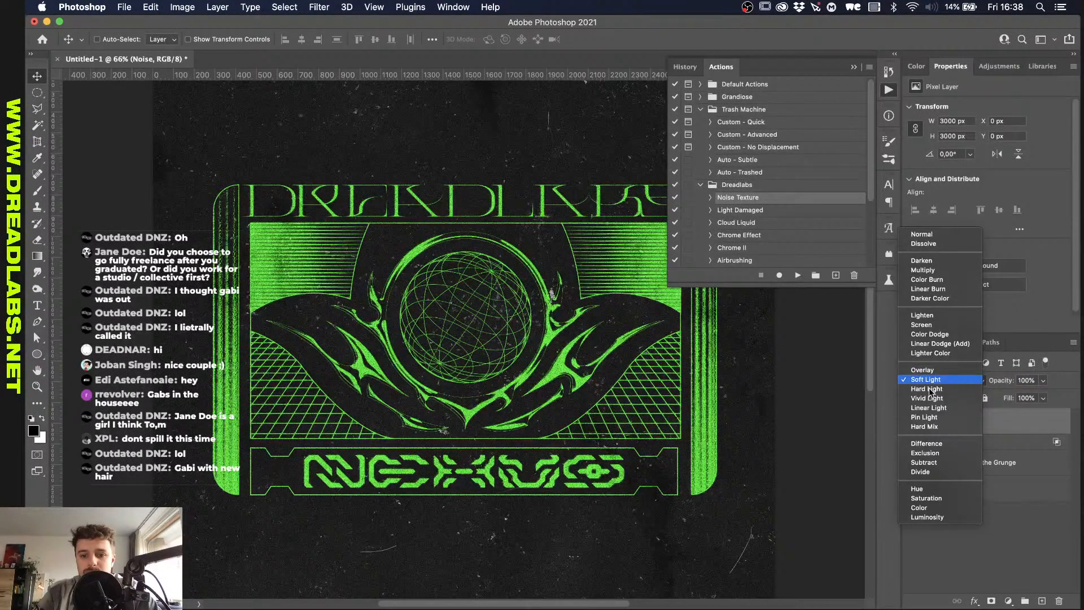
key(Down)
key(Down)
key(Down)
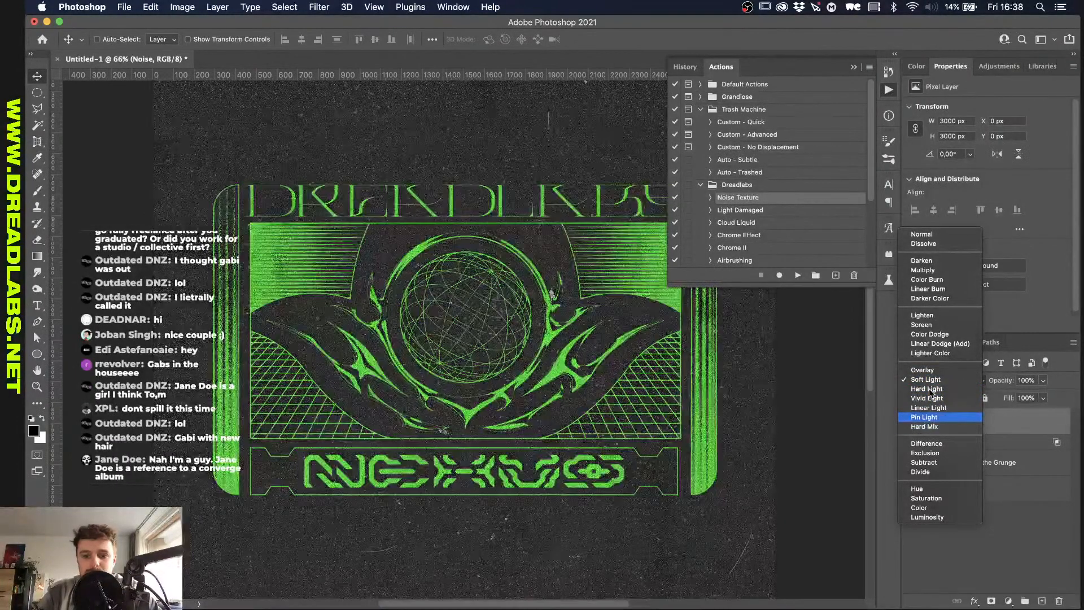
key(Return)
Step: Lower the Noise layer's opacity to 60%, trying 80% first
scroll(782, 487, down, 2)
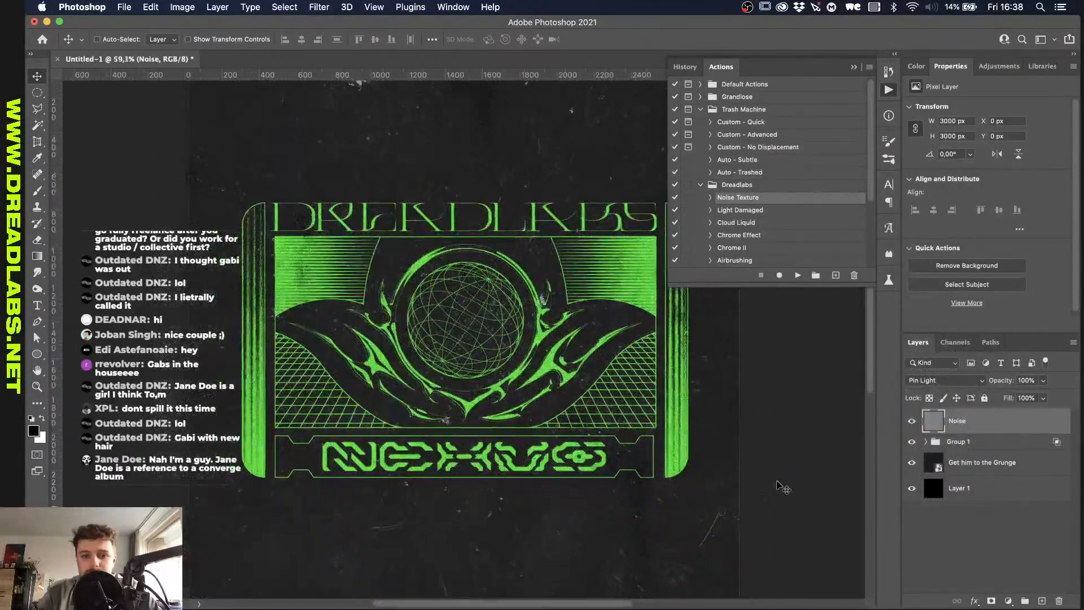
scroll(790, 478, up, 3)
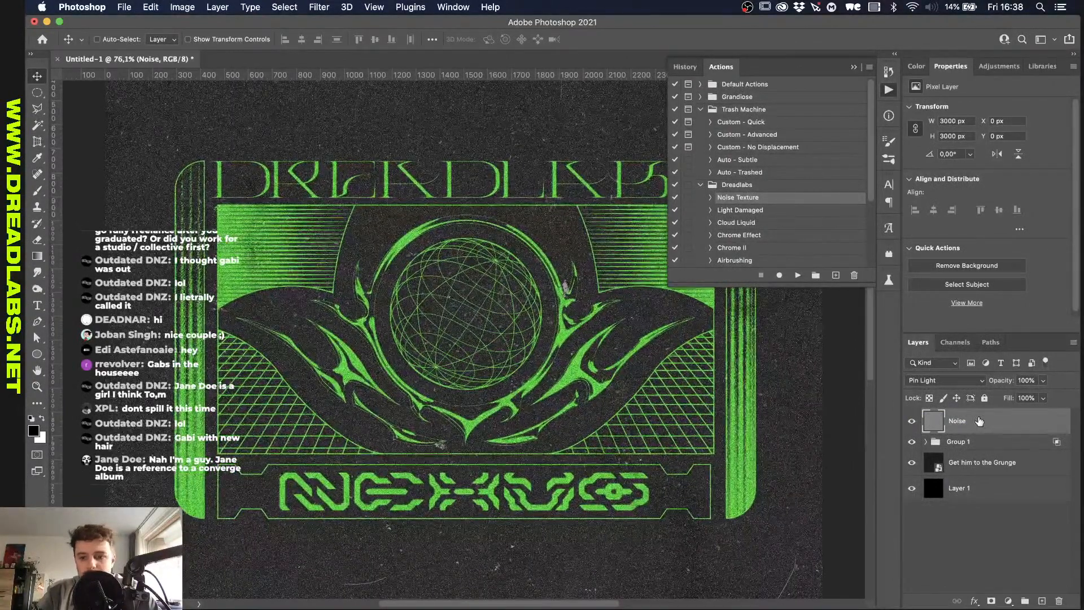
click(1026, 381)
text(80)
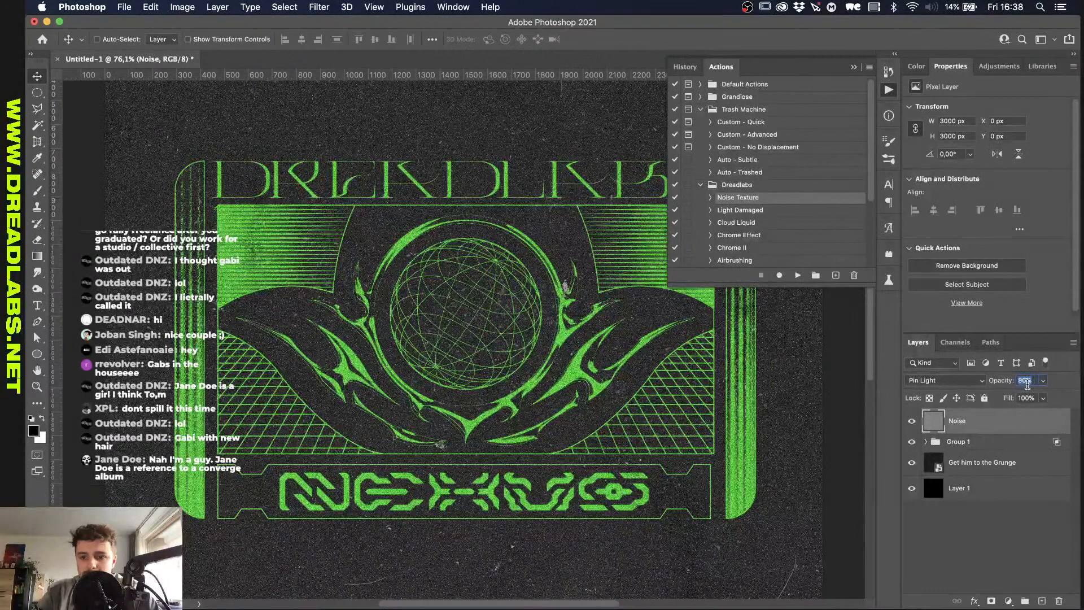
text(60)
key(Return)
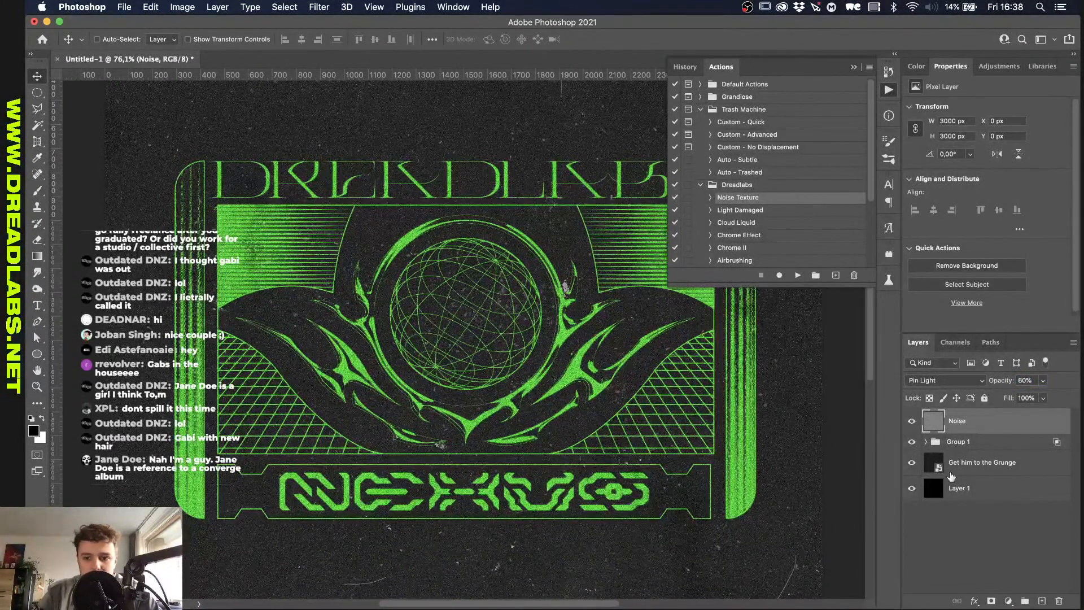
Step: Expand Group 1 and recolour the artwork yellow with a Hue/Saturation adjustment layer above Noise, Hue -64
click(927, 442)
click(997, 66)
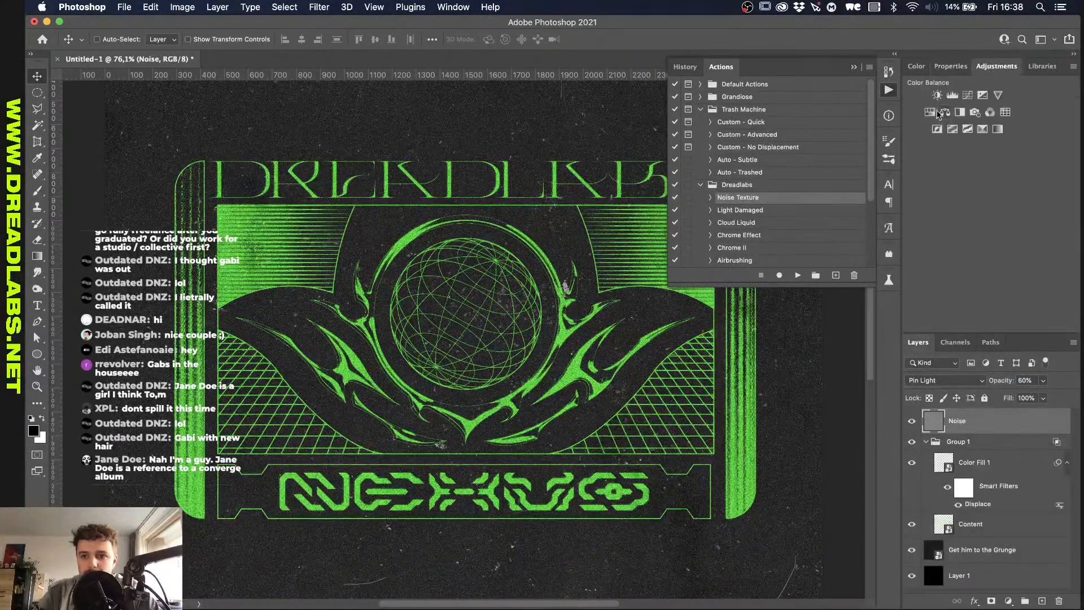
click(930, 113)
drag(986, 153, 927, 157)
drag(944, 157, 948, 156)
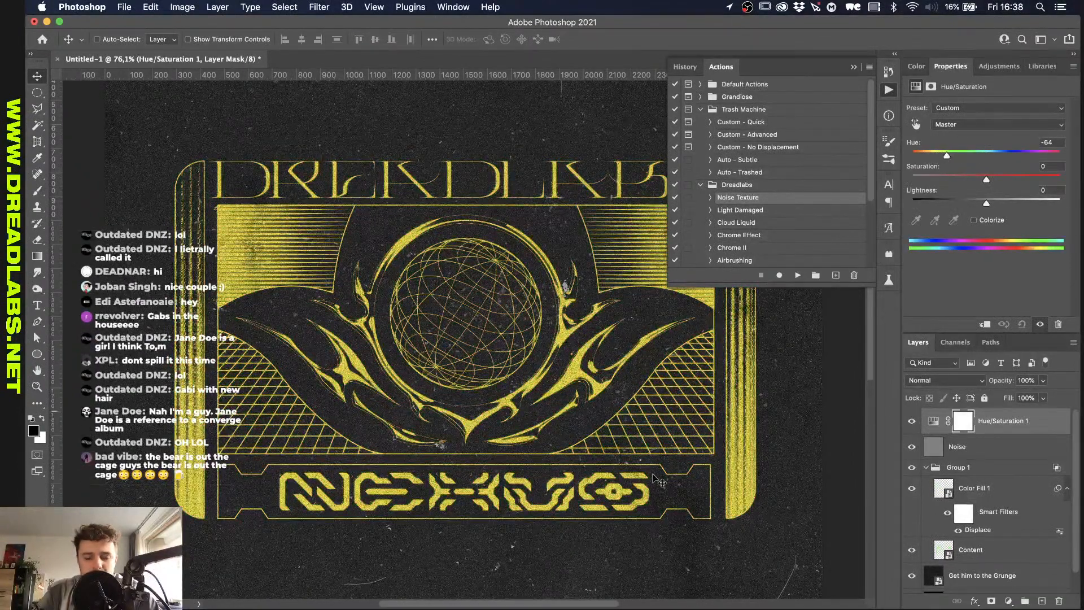
Step: Check the recoloured artwork as a whole and collapse the open list of actions
scroll(657, 480, down, 4)
scroll(658, 480, down, 2)
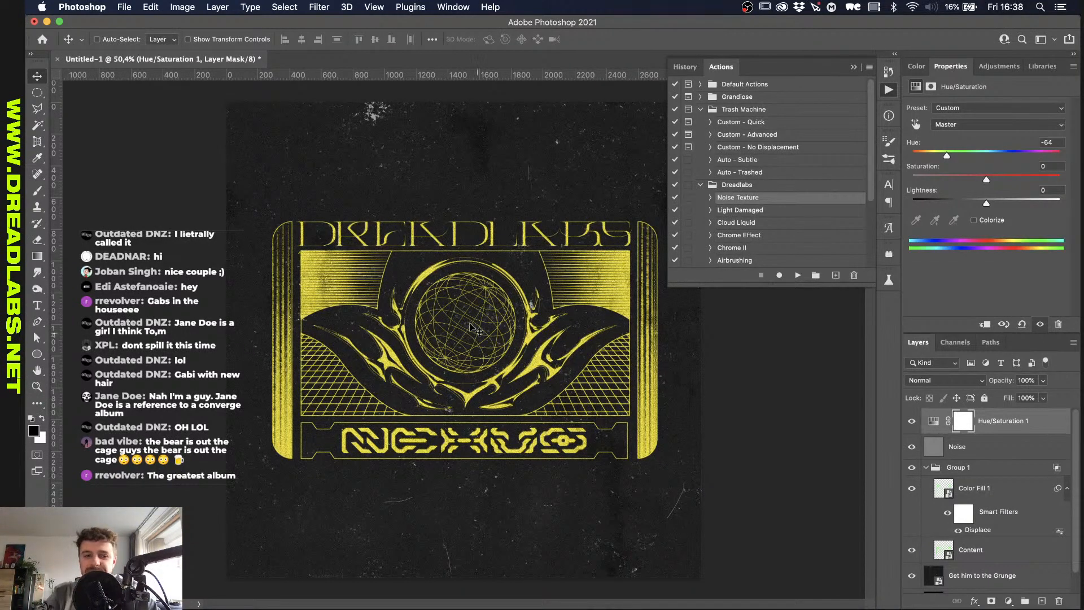
click(854, 68)
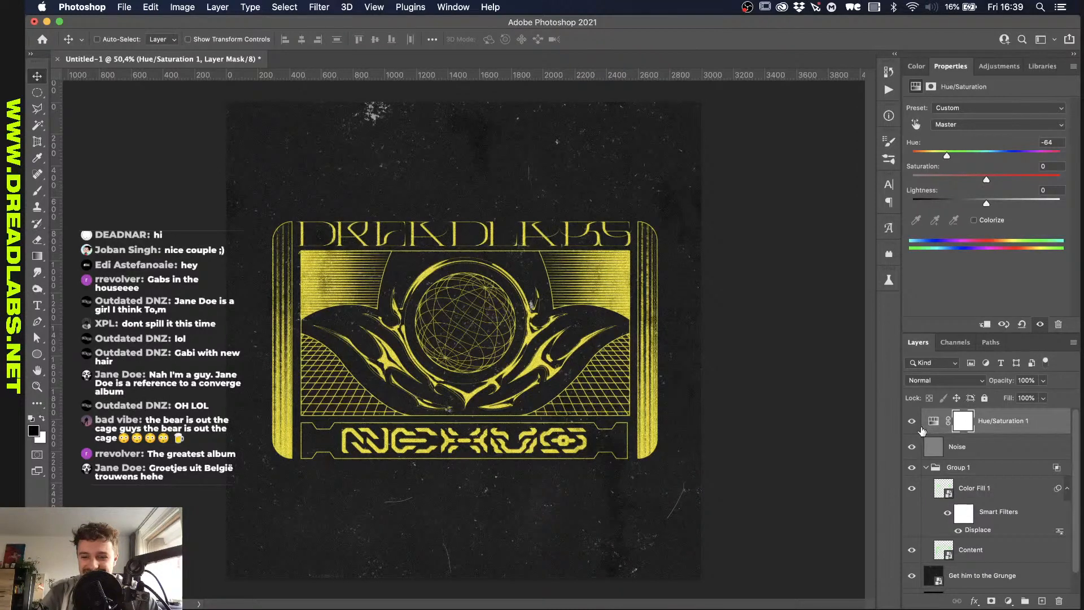
Step: Collapse Group 1, switch to Finder and preview the tf_decalcomanie textures in the Grunge folder
click(926, 468)
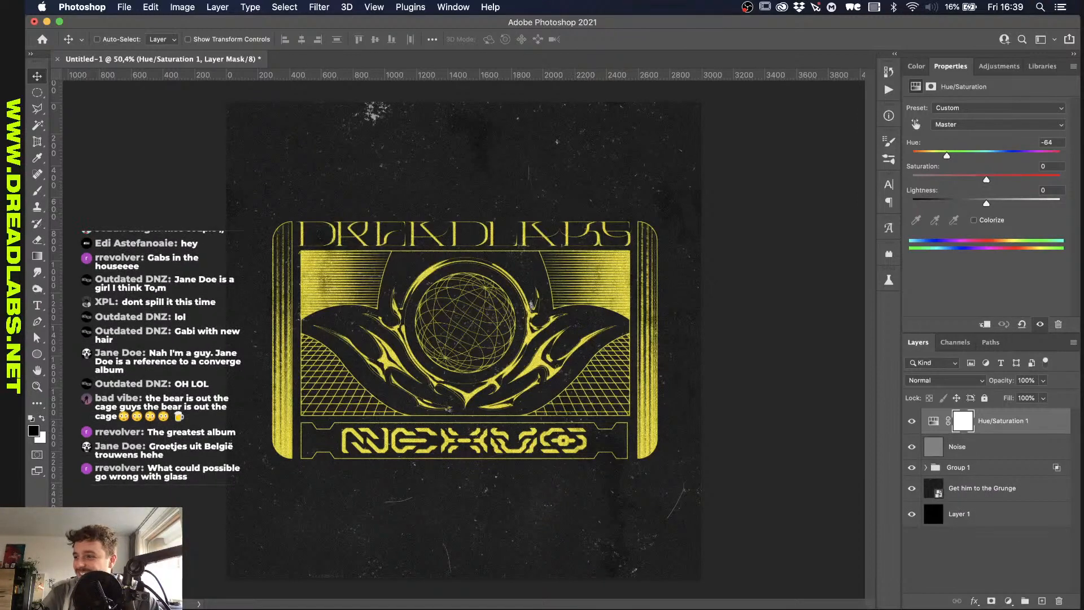
key(super+Tab)
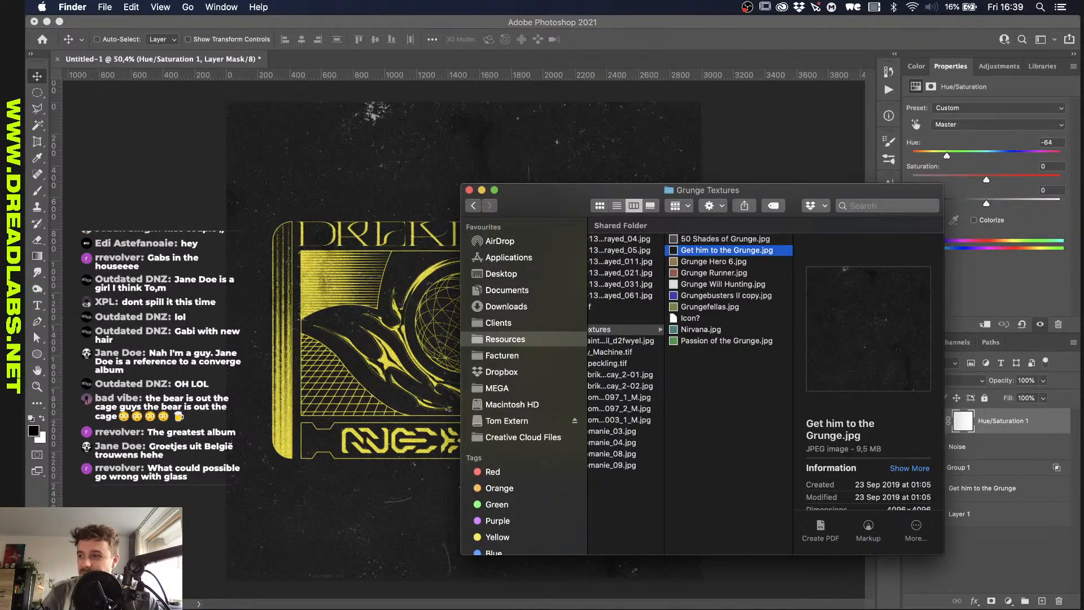
scroll(641, 341, right, 3)
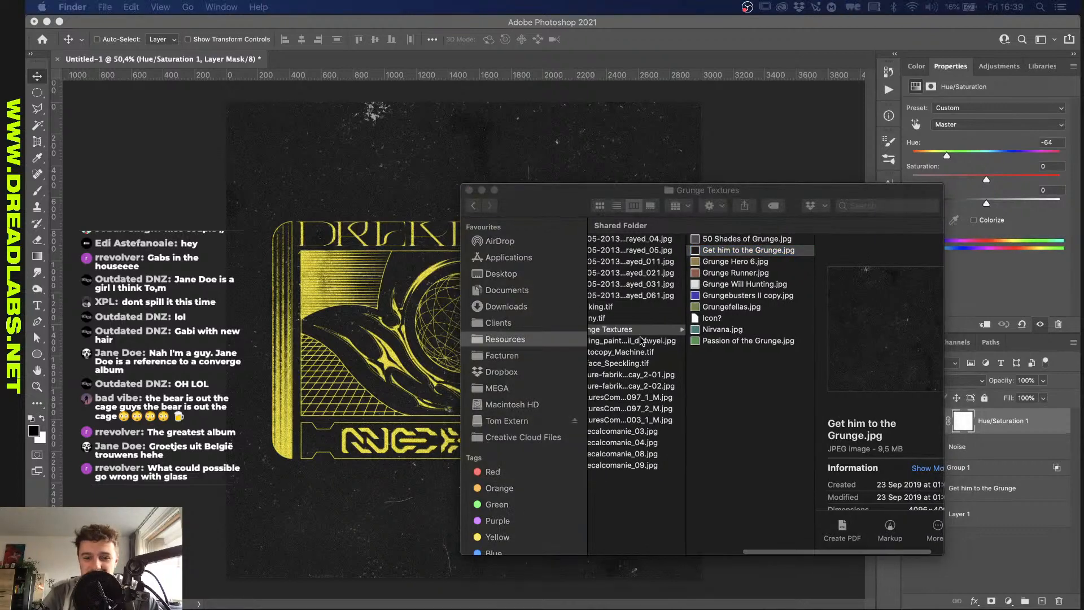
scroll(649, 403, left, 5)
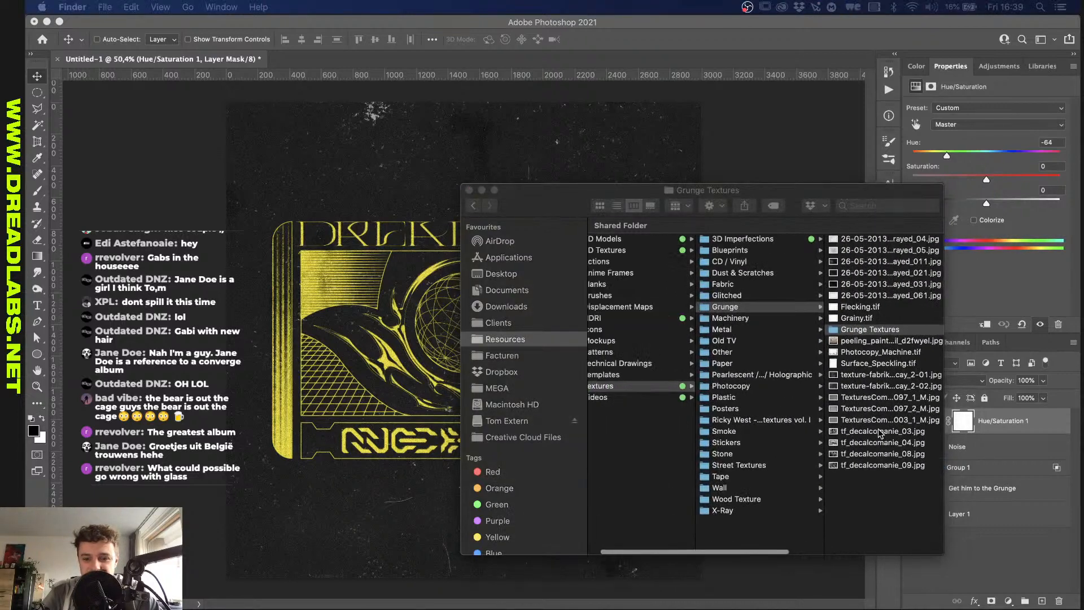
click(879, 432)
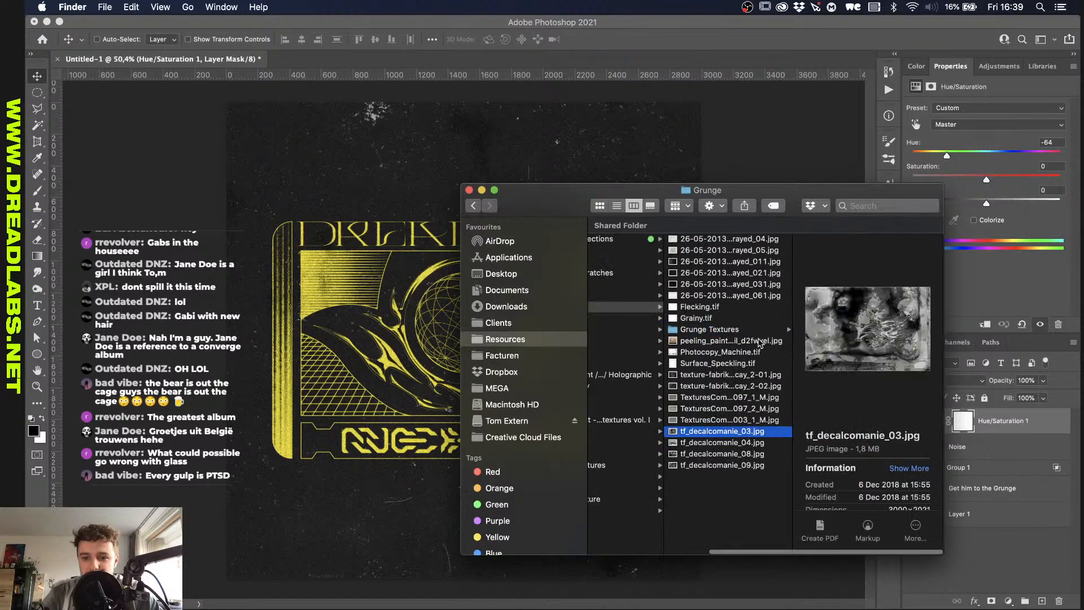
click(703, 444)
key(Down)
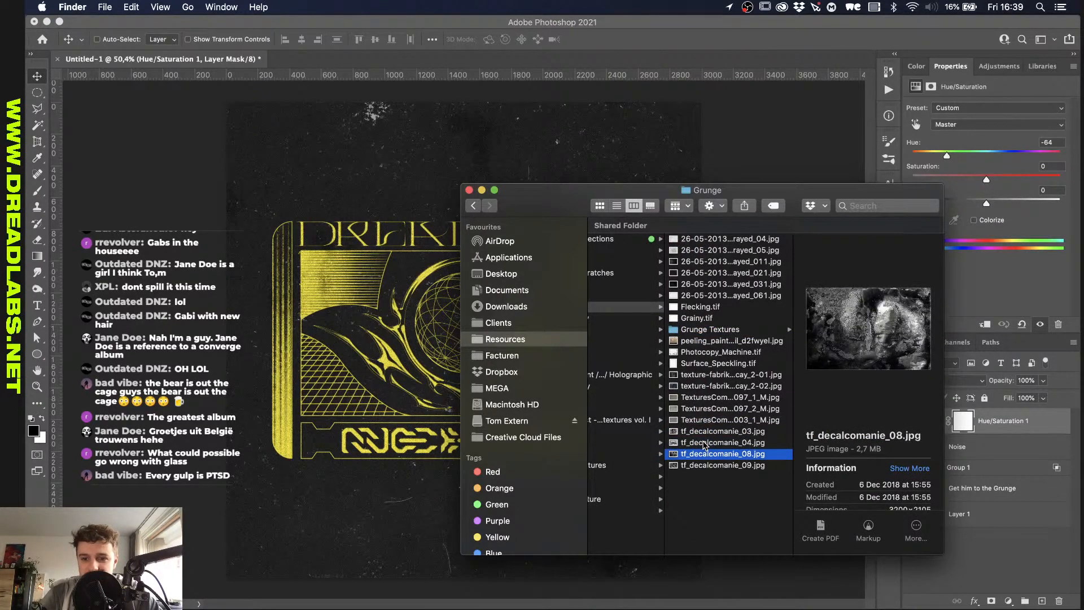
key(space)
key(space)
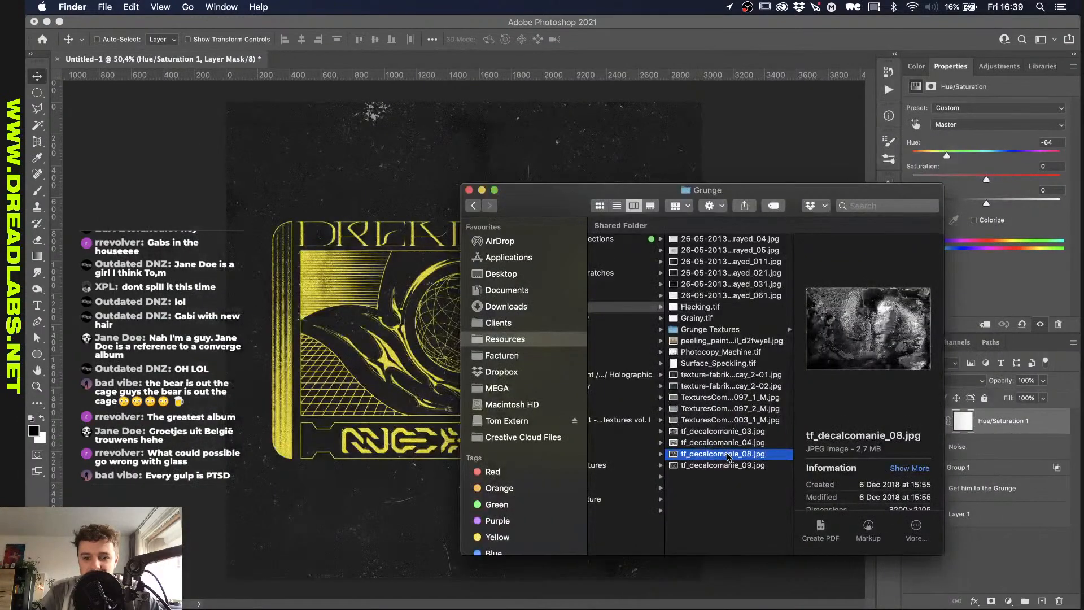
Step: Place tf_decalcomanie_08.jpg in the Photoshop artwork, enlarge it to about 4666 px wide to cover the canvas, and move it directly below Group 1
drag(728, 456, 389, 440)
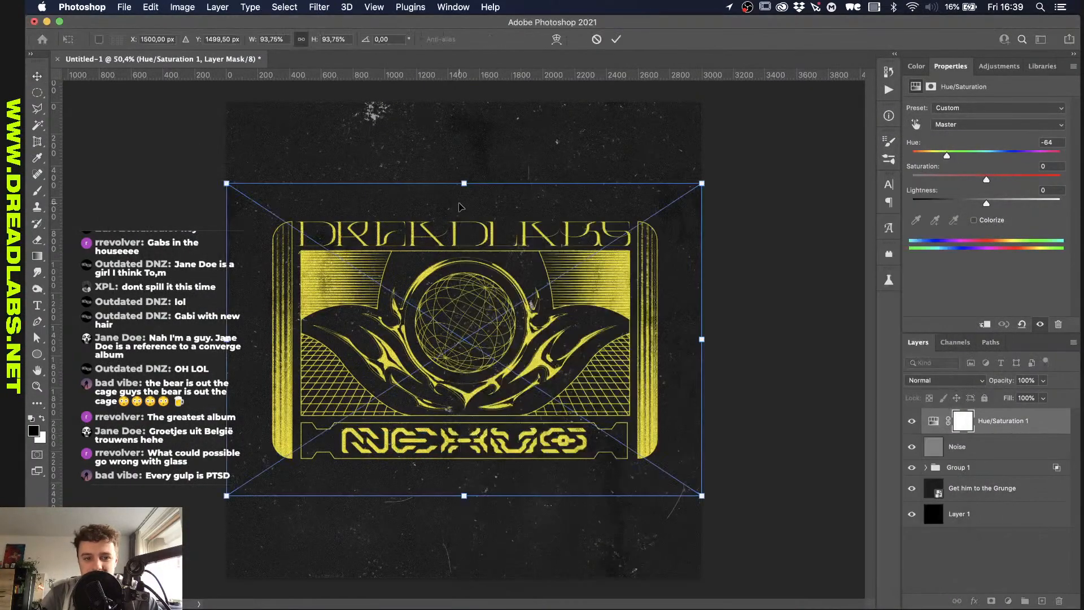
drag(464, 184, 486, 99)
key(Return)
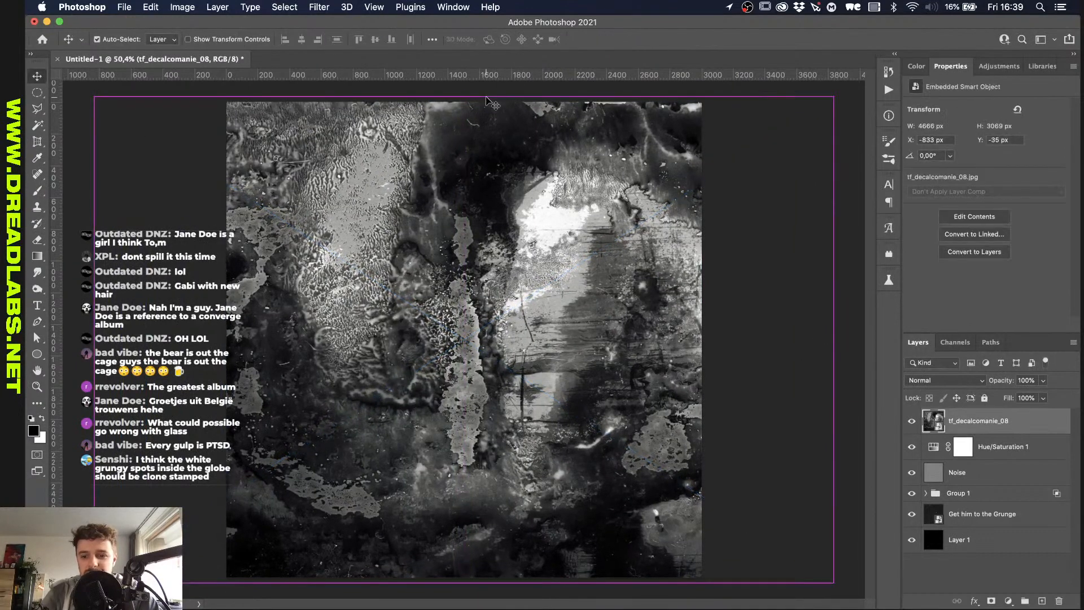
key(super+bracketleft)
key(super+bracketleft)
key(super+bracketleft)
key(super+bracketleft)
key(super+bracketright)
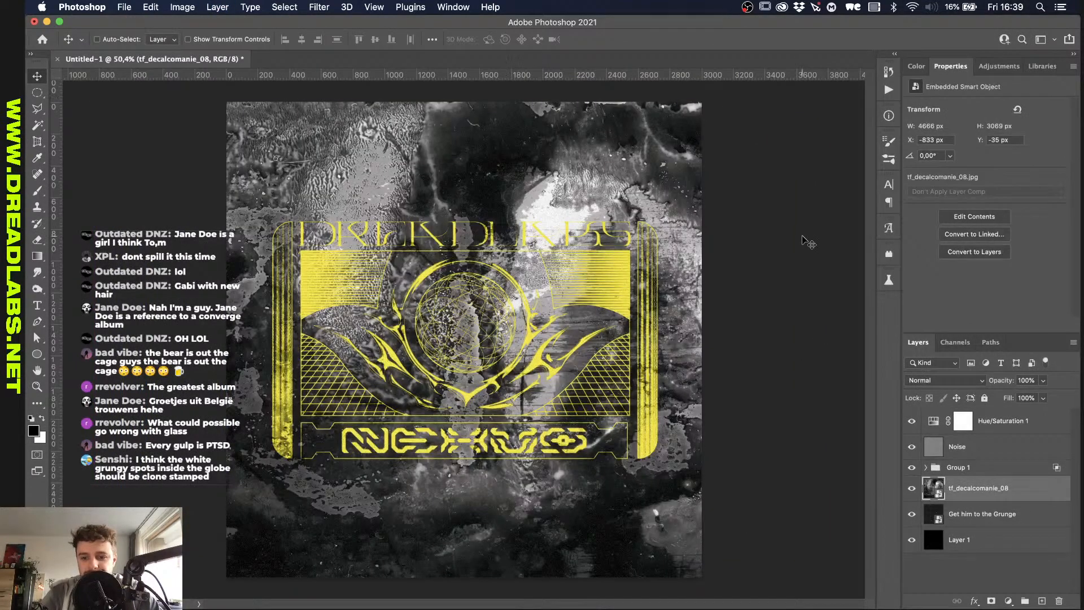
Step: Blend the tf_decalcomanie_08 layer with Screen mode at 18% opacity
click(922, 381)
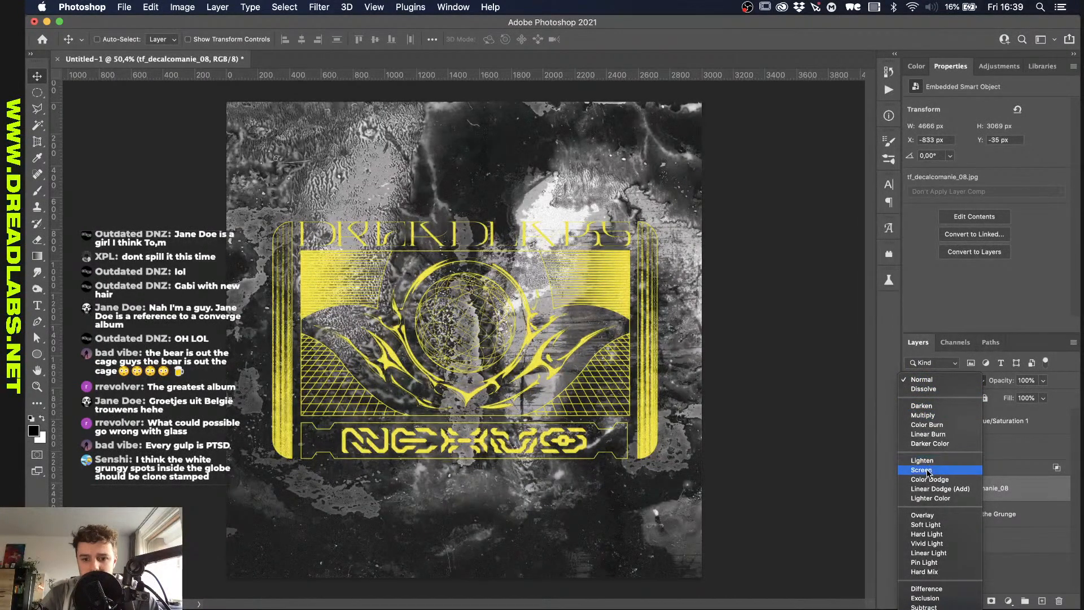
click(926, 470)
drag(1043, 381, 995, 395)
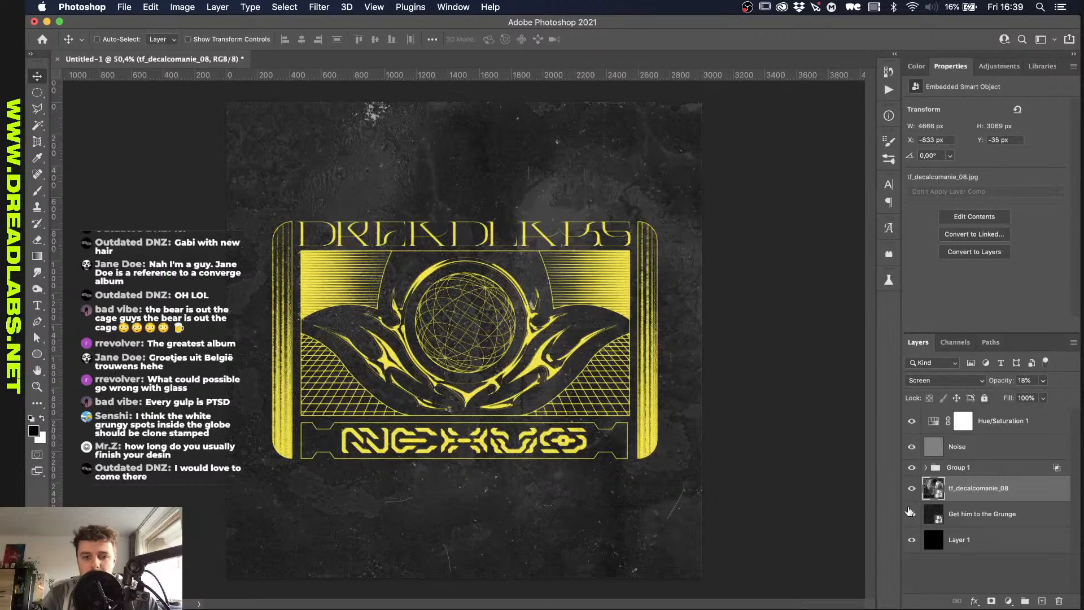
Step: Extend Group 1's Blend If shadow range for the underlying layer to 0/57 and inspect the worn graphic up close
double_click(1058, 468)
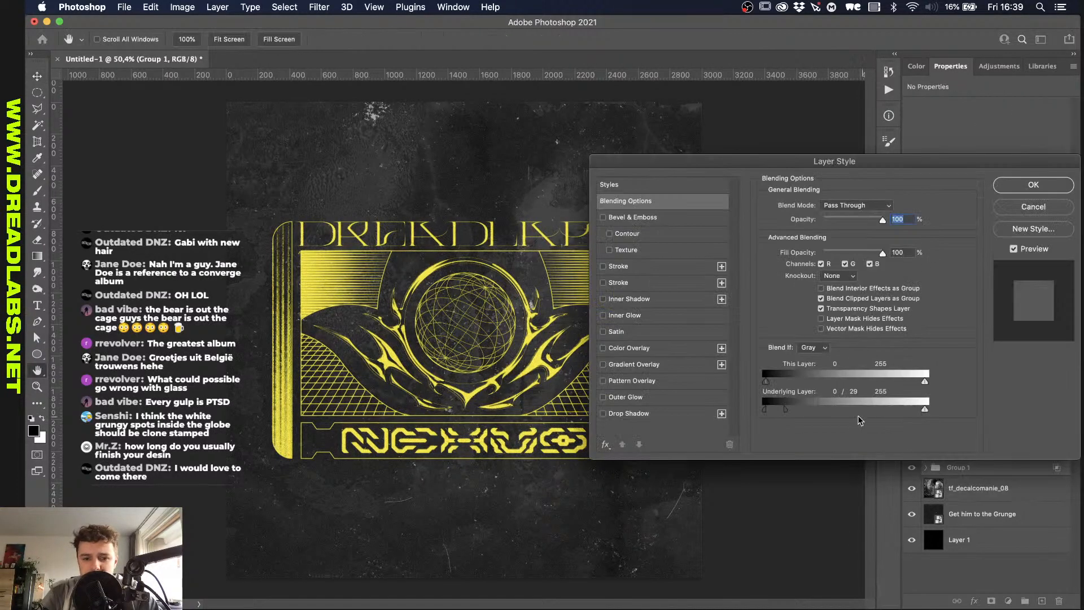
drag(786, 408, 802, 409)
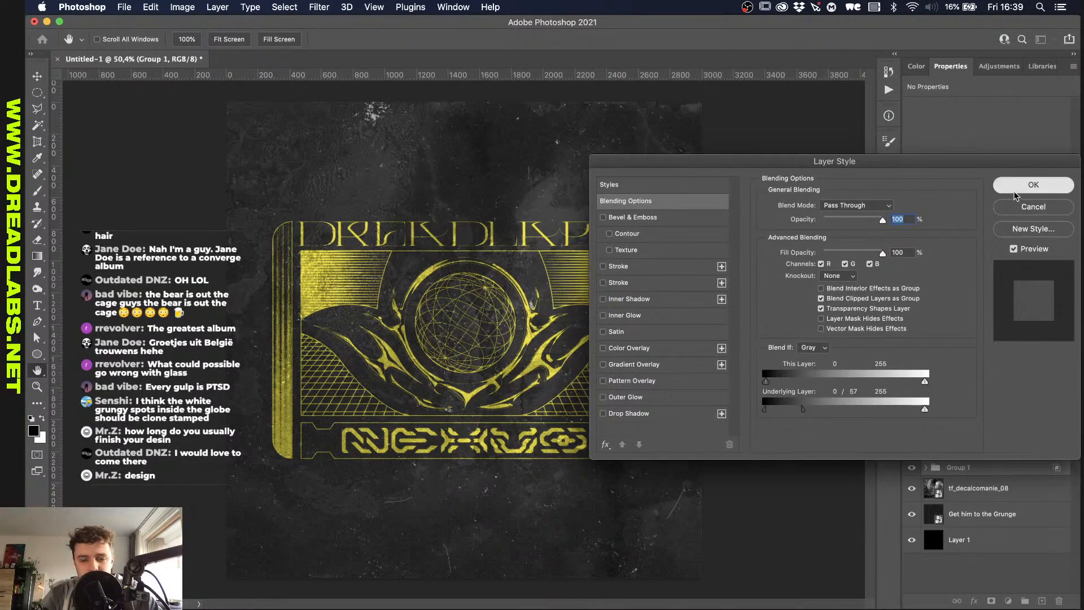
click(1032, 185)
scroll(509, 407, up, 5)
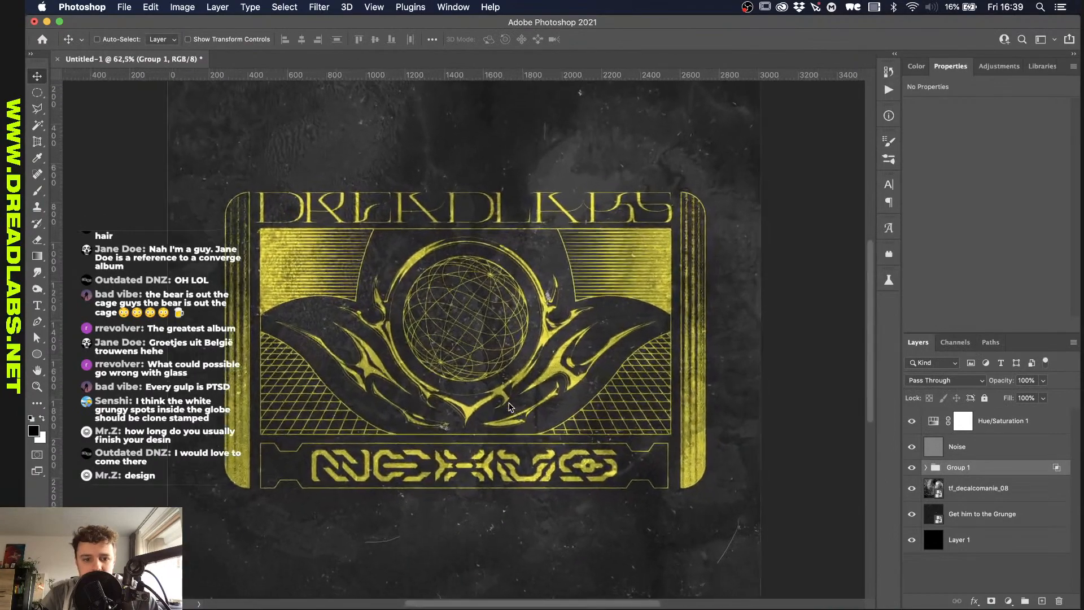
scroll(508, 406, up, 4)
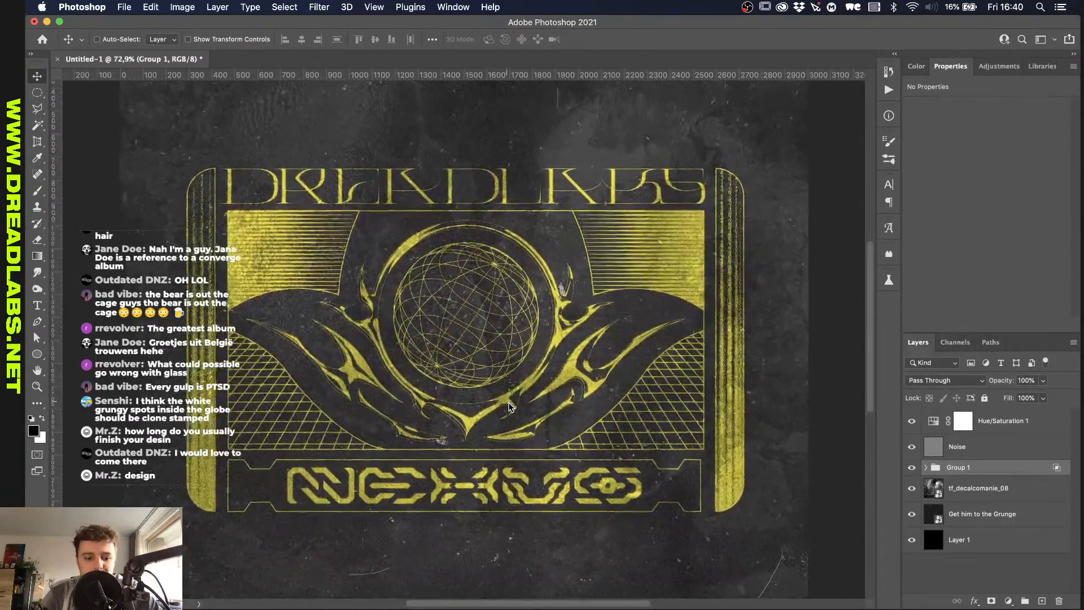
scroll(508, 406, up, 3)
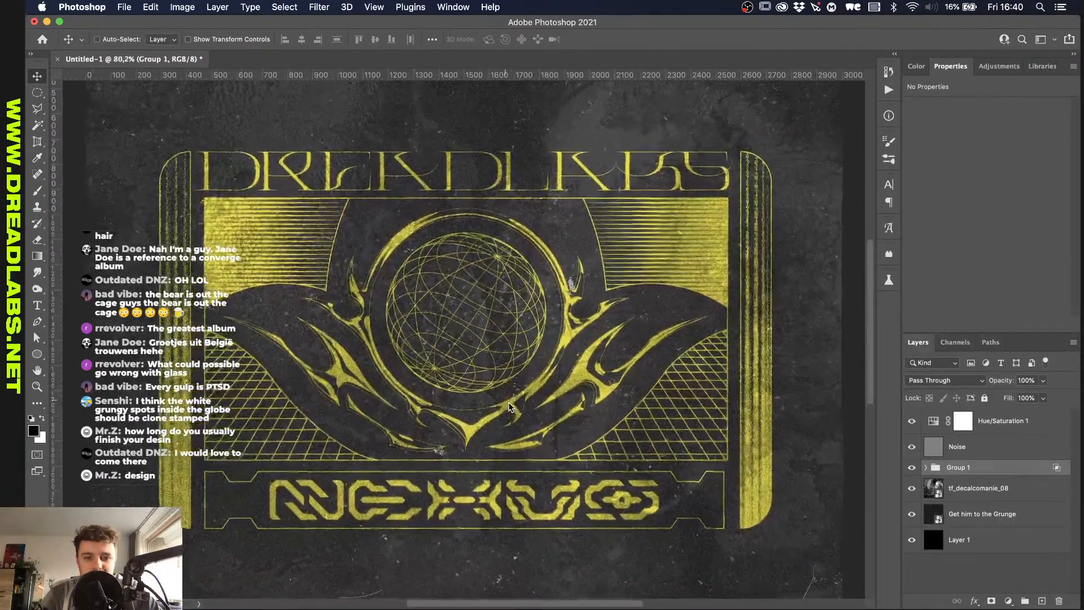
scroll(509, 406, up, 4)
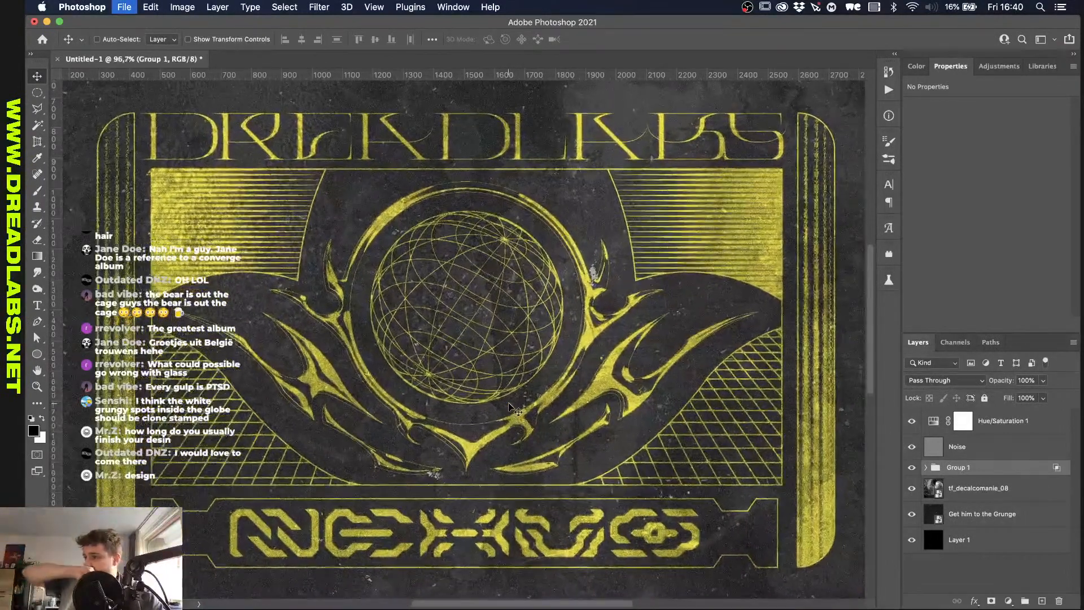
Step: Start saving the document under a new name, choosing the Livestream 9-4-2021 folder within Dreadlabs Tutorials as the location
key(super+shift+s)
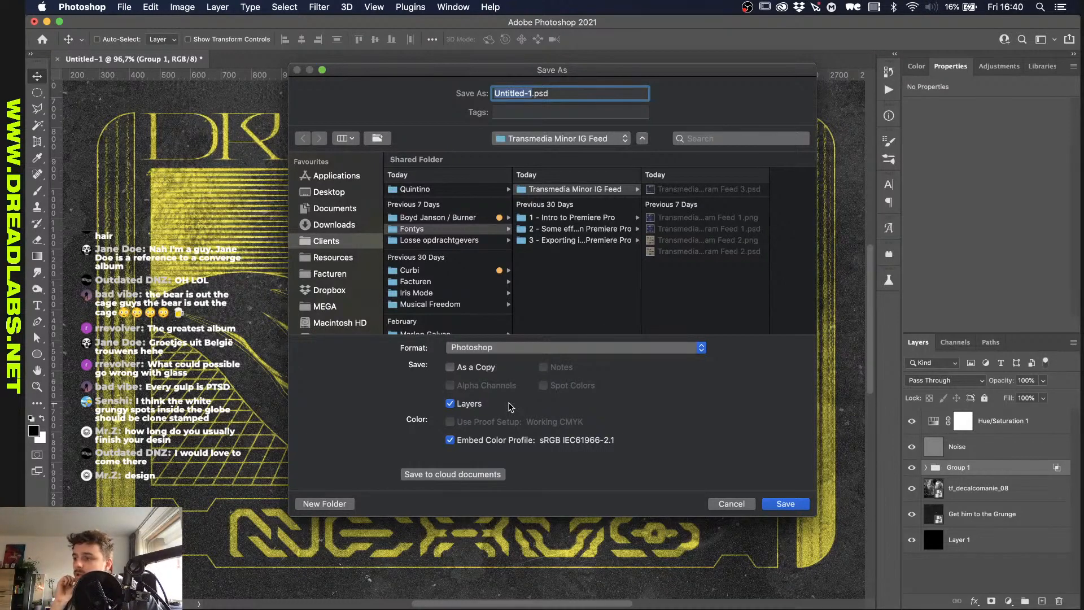
drag(360, 71, 133, 65)
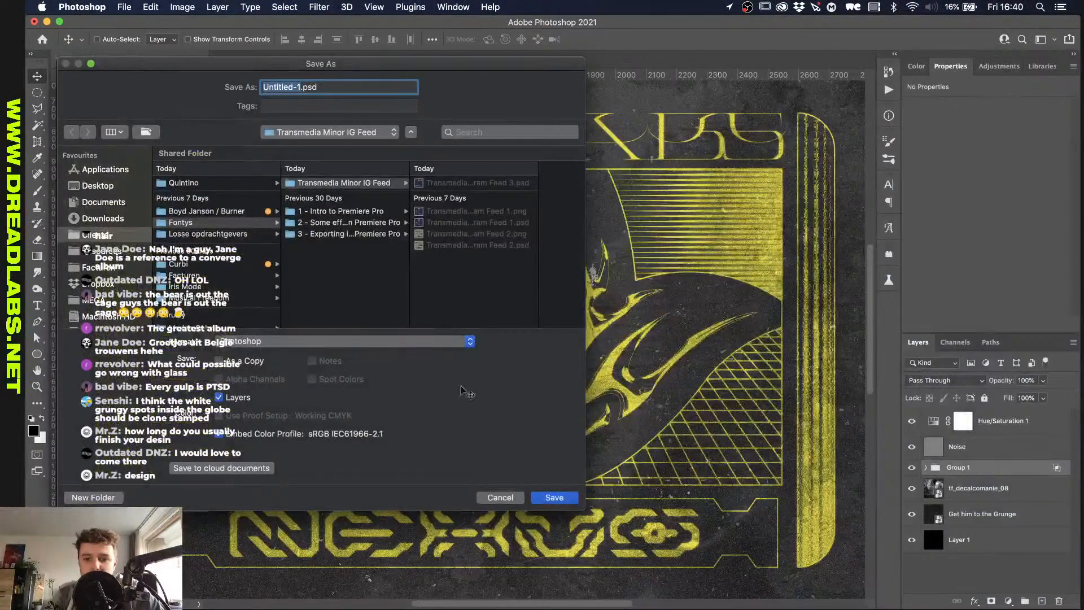
drag(542, 68, 545, 388)
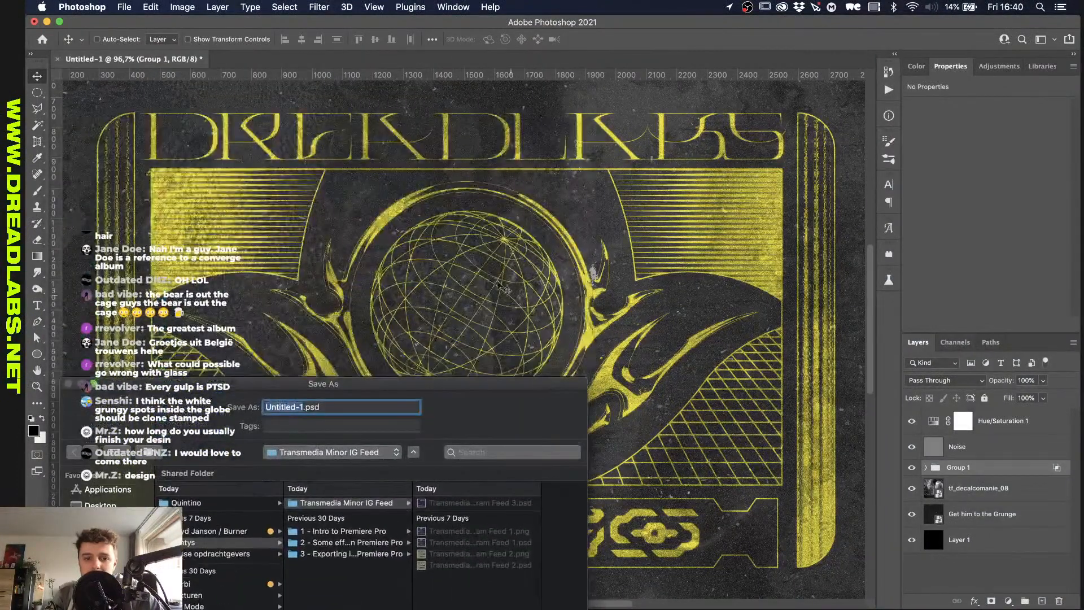
drag(452, 388, 620, 156)
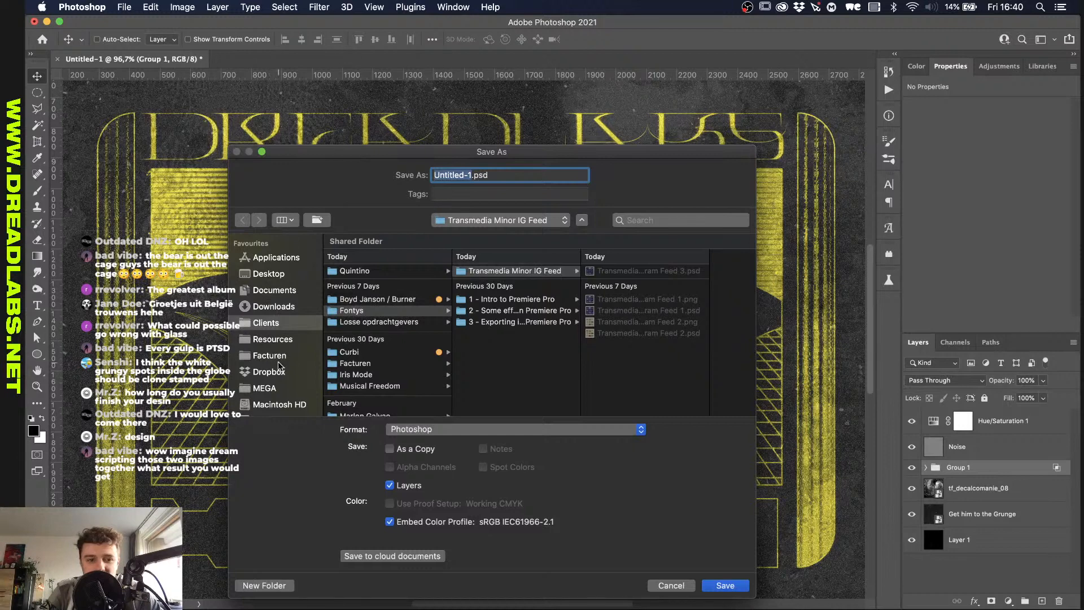
scroll(278, 365, down, 5)
click(265, 394)
click(411, 255)
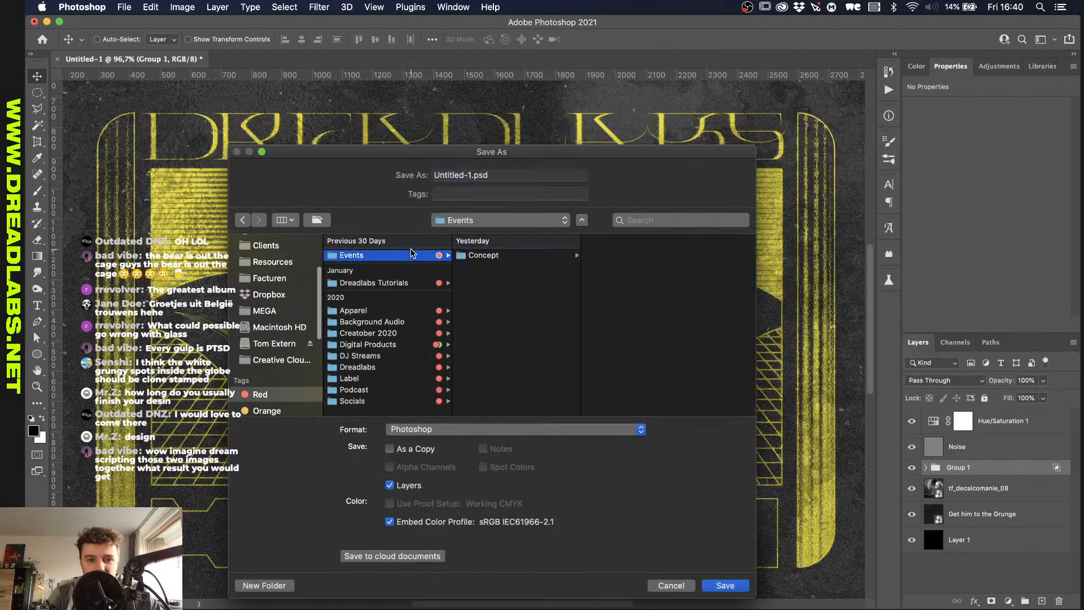
click(404, 283)
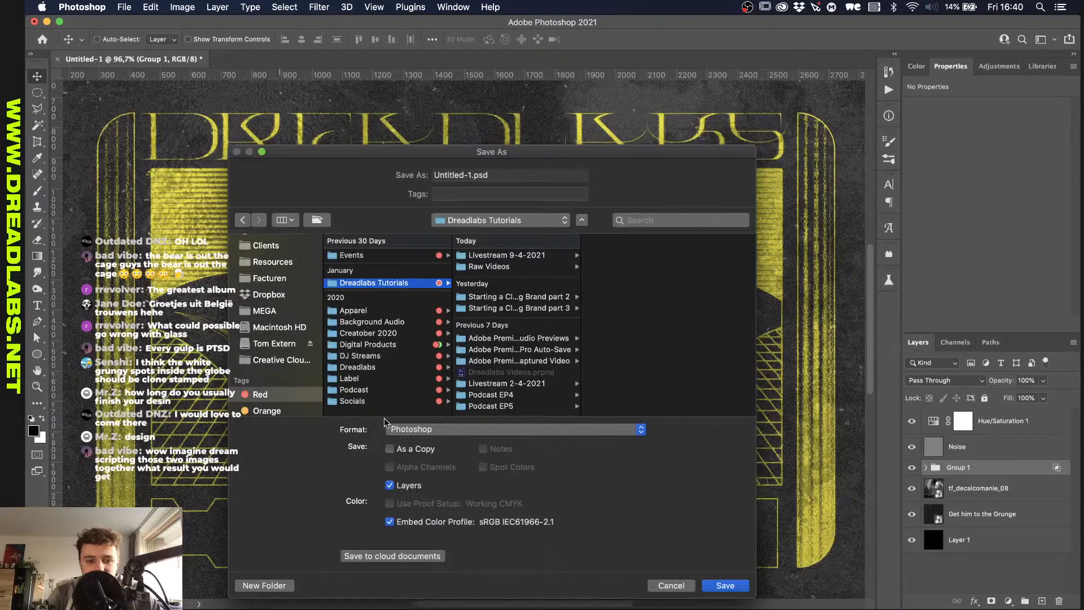
click(530, 256)
Step: Name the file Dreadlabs Nexus and save it in Photoshop format with layers
click(531, 177)
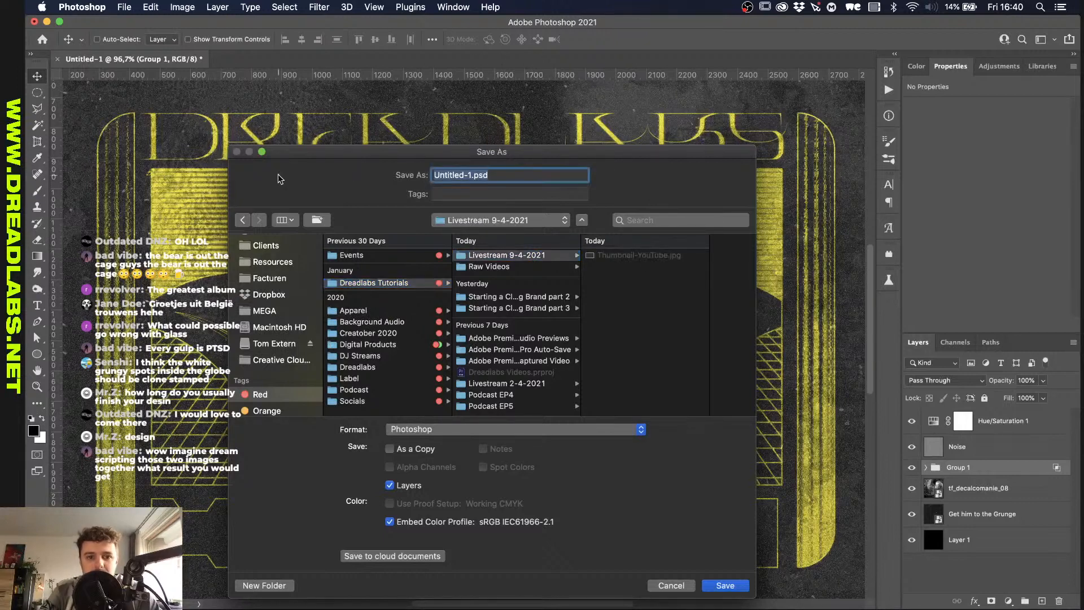
text(Dreadlabs)
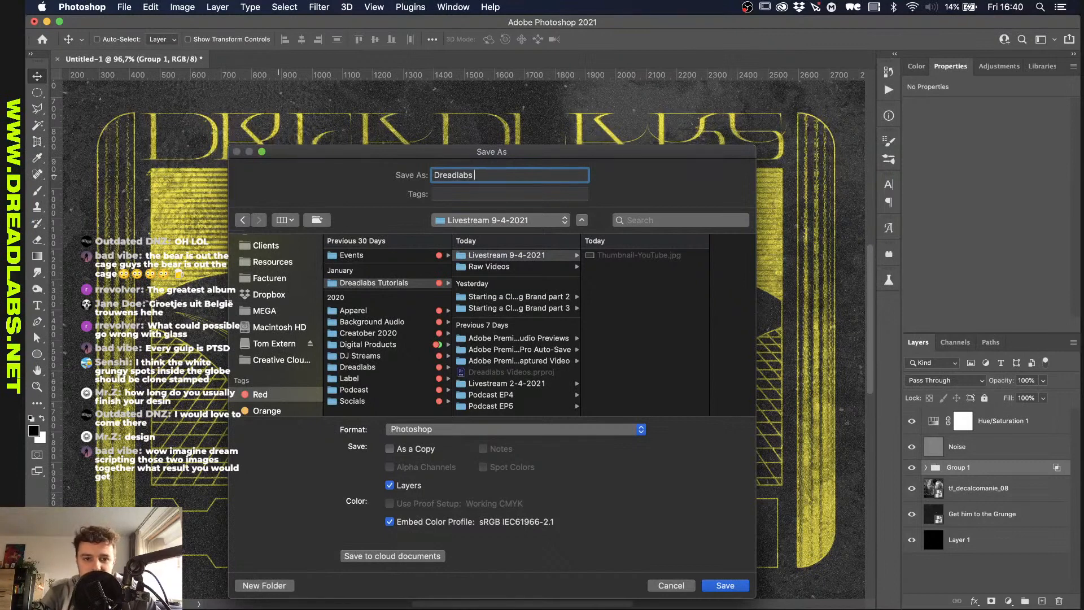
key(super+a)
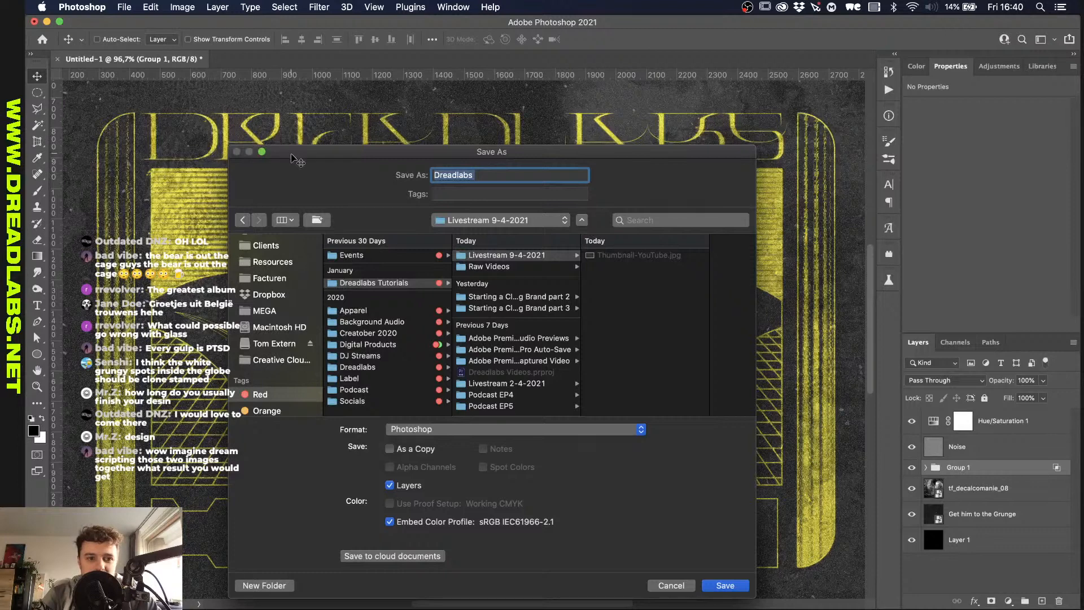
drag(292, 156, 372, 168)
text(Dreadla)
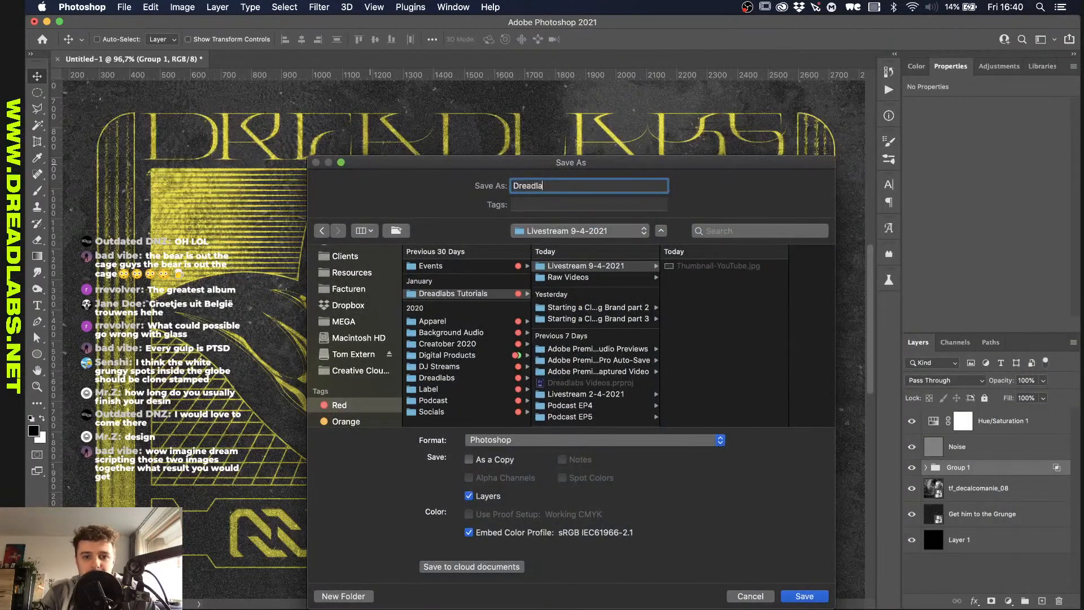
text(bs Nexus)
key(Return)
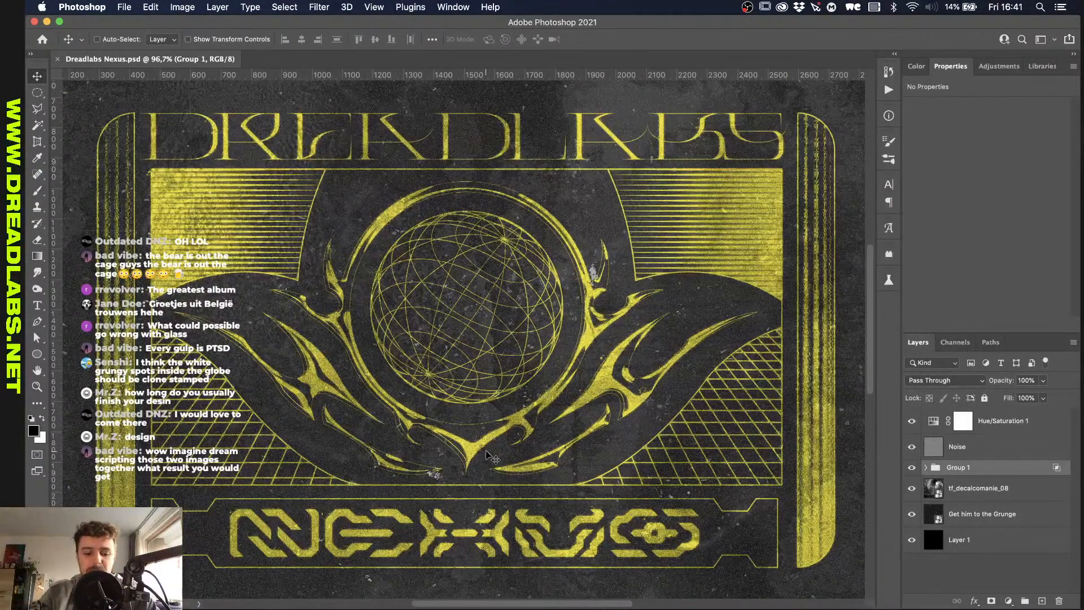
Step: Examine the finished artwork at several magnifications and with the interface panels hidden
alt+scroll(452, 398, down, 2)
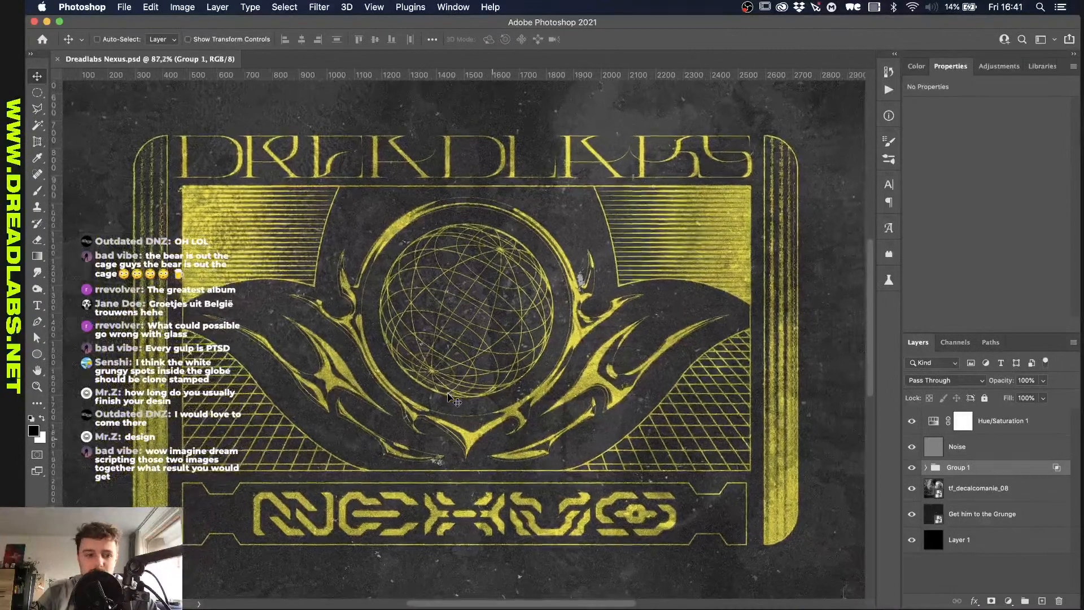
scroll(448, 393, down, 2)
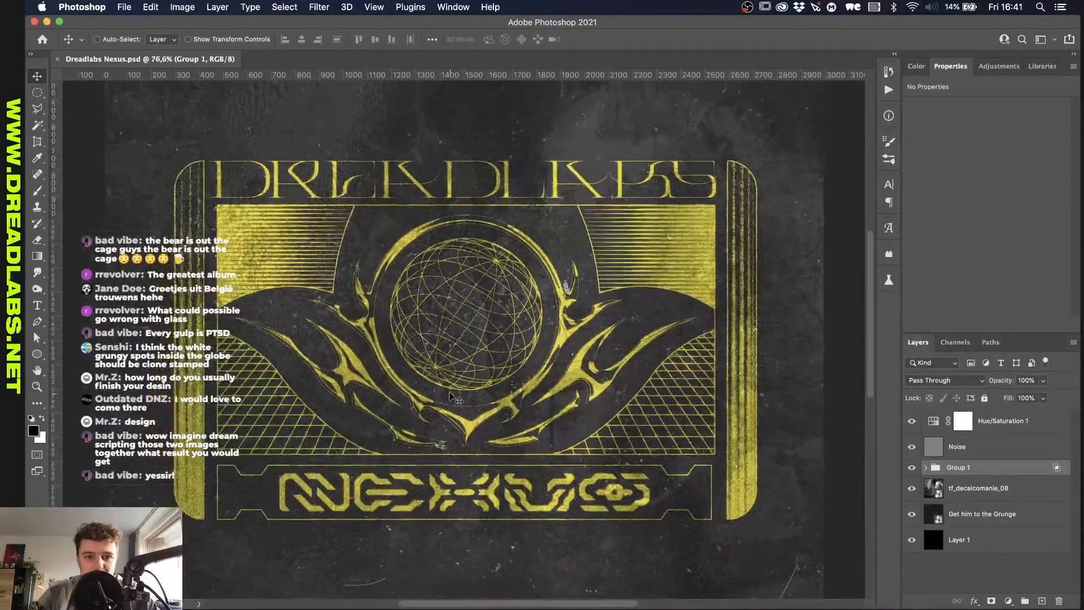
scroll(454, 398, down, 3)
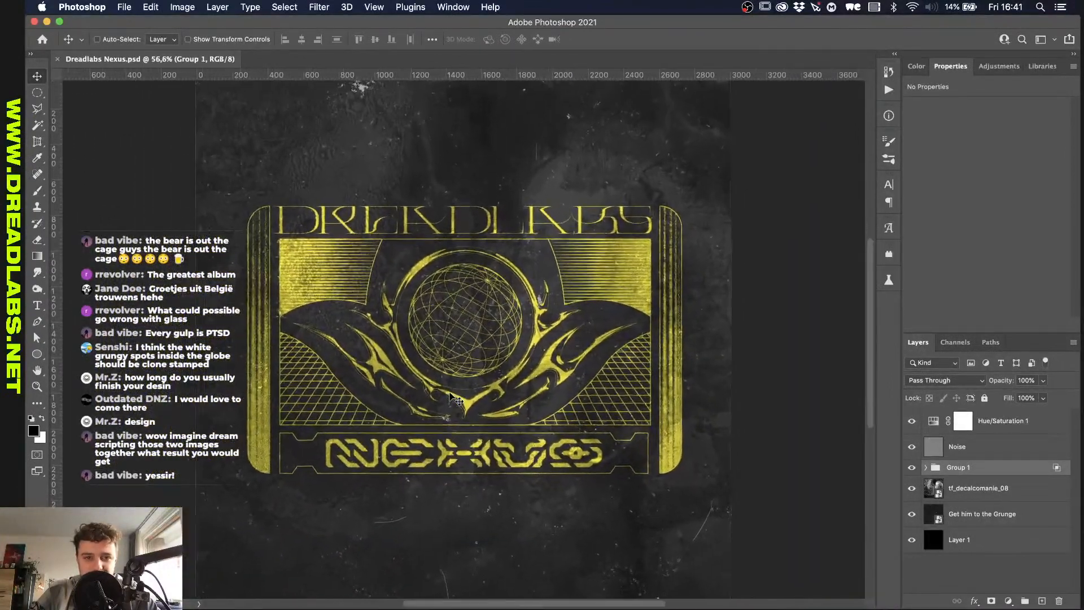
scroll(455, 399, up, 2)
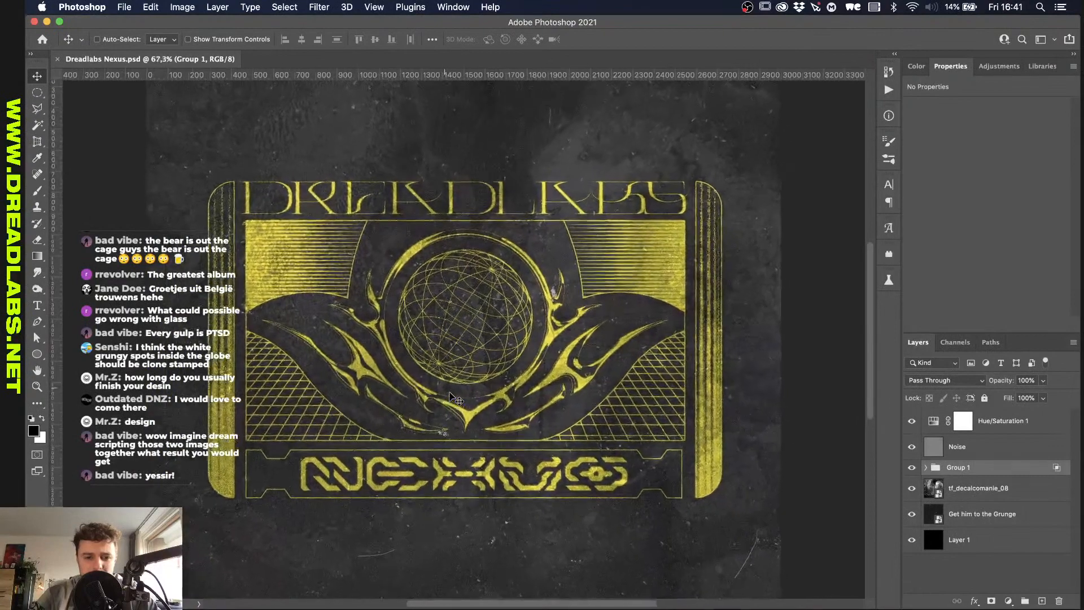
scroll(455, 399, up, 1)
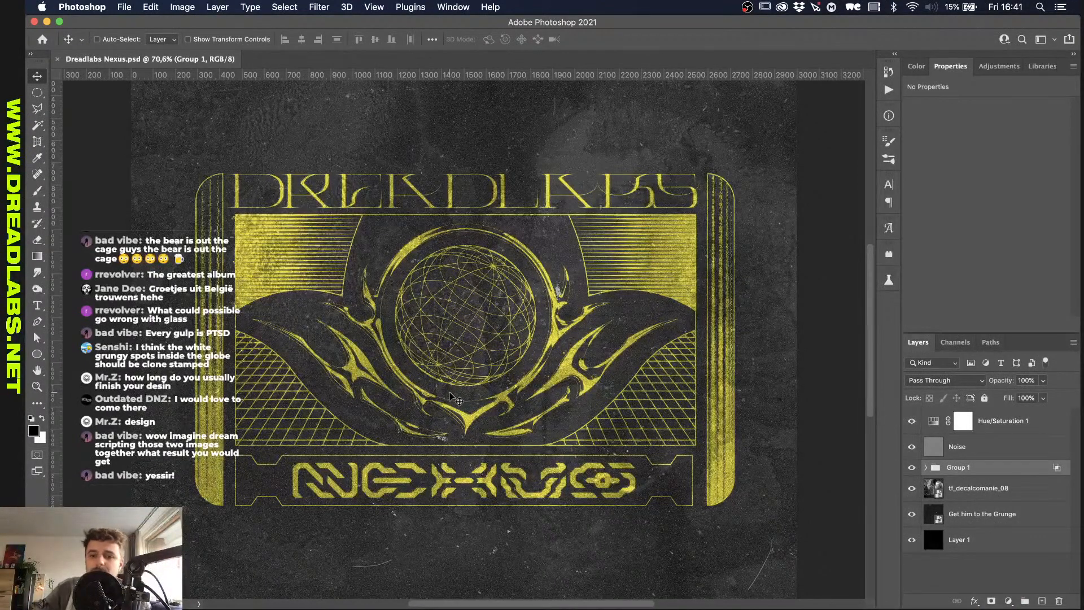
scroll(450, 394, left, 3)
key(Tab)
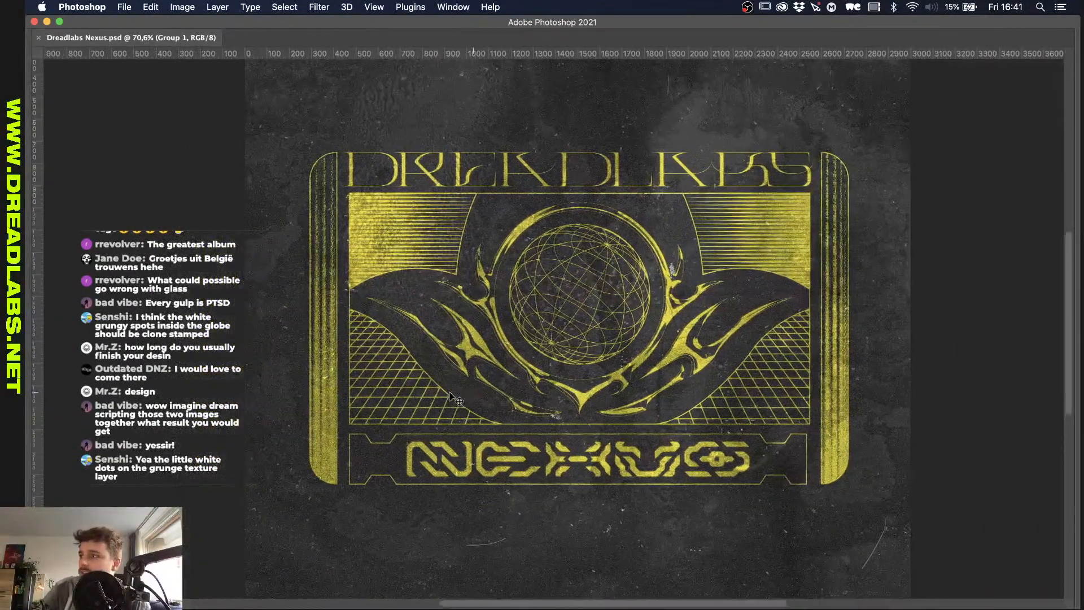
scroll(450, 393, left, 3)
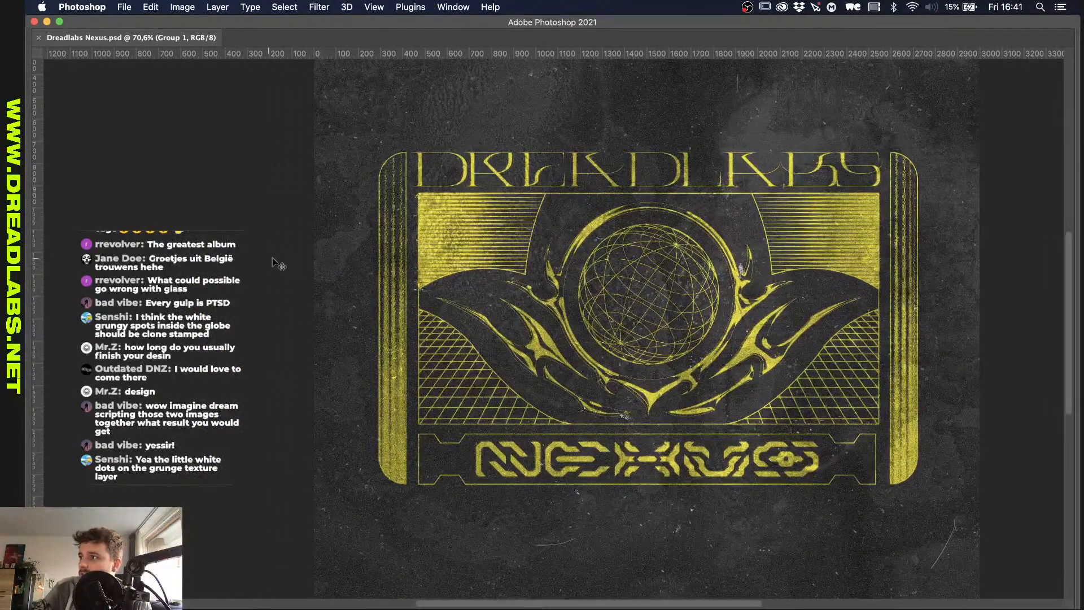